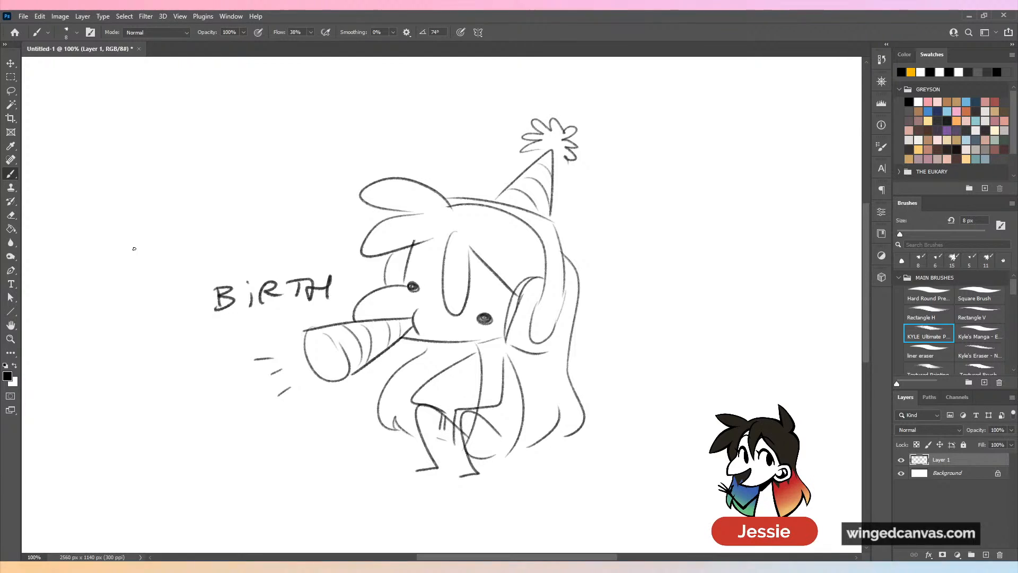
key("ctrl+minus")
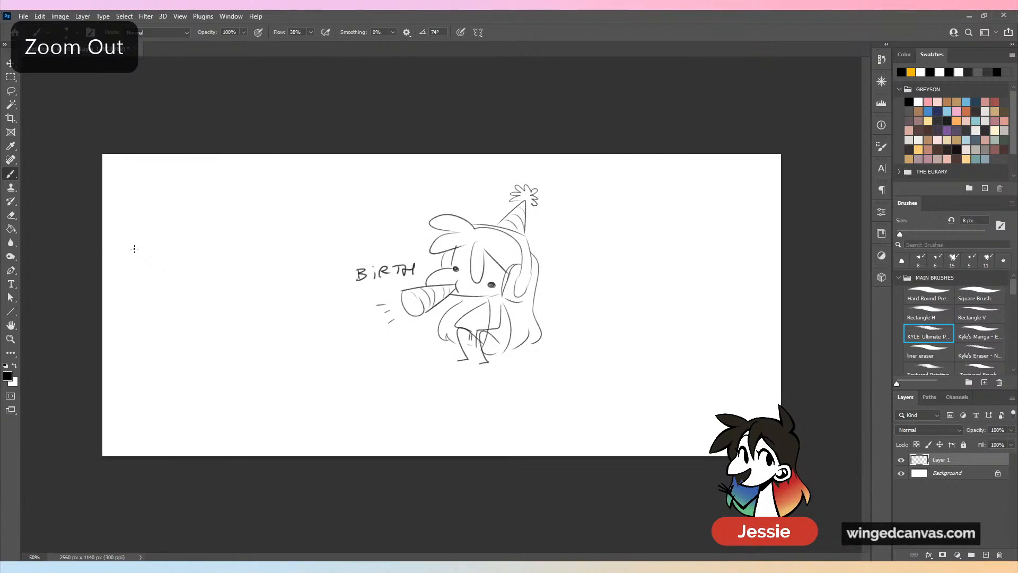
left_click(11, 90)
mouse_move(625, 201)
left_mouse_down()
mouse_move(377, 170)
mouse_move(756, 344)
left_mouse_up()
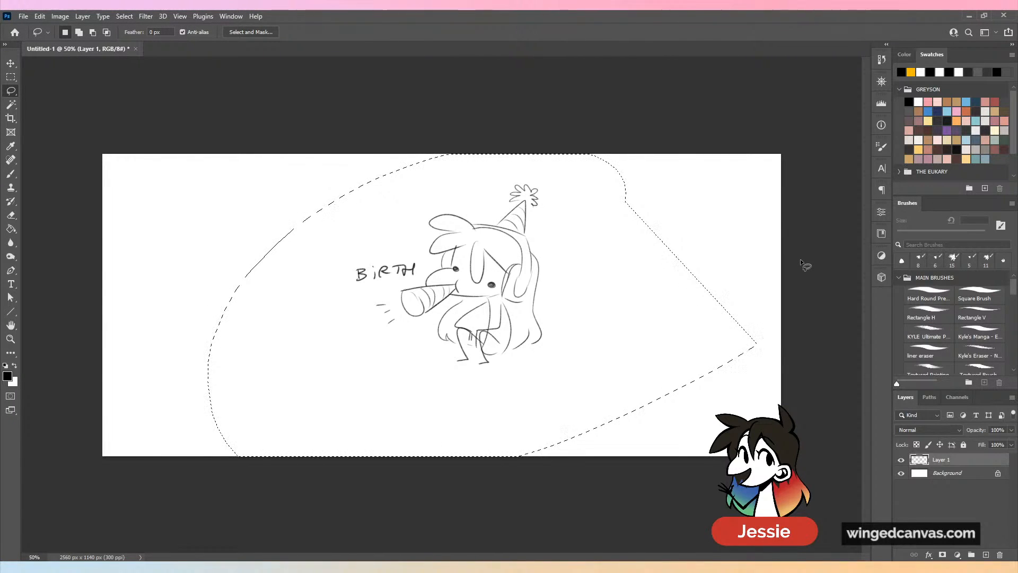
key("ctrl+d")
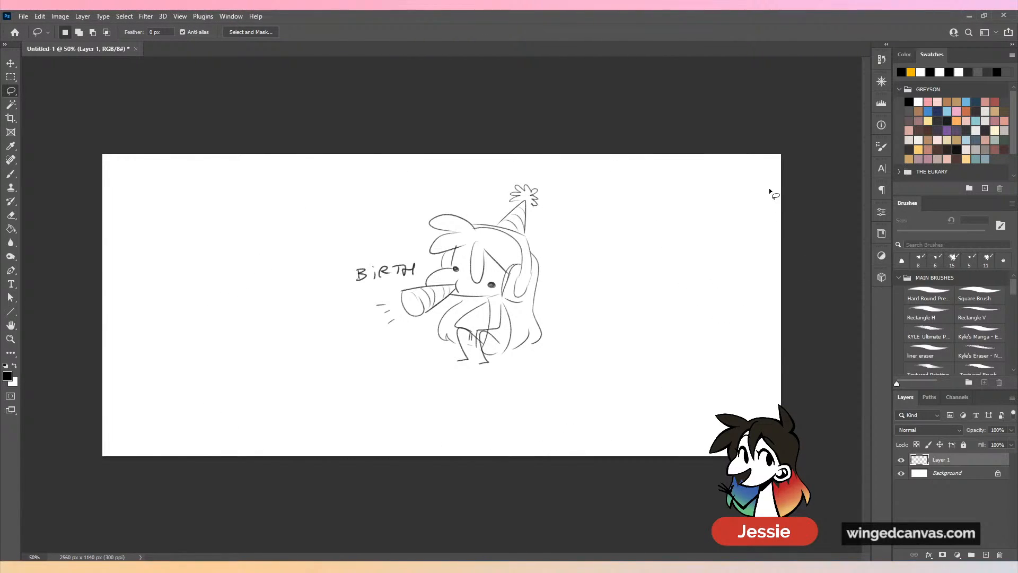
Move the party-hat character sketch slightly down and to the left on the canvas, and return to the Brush tool.
key("v")
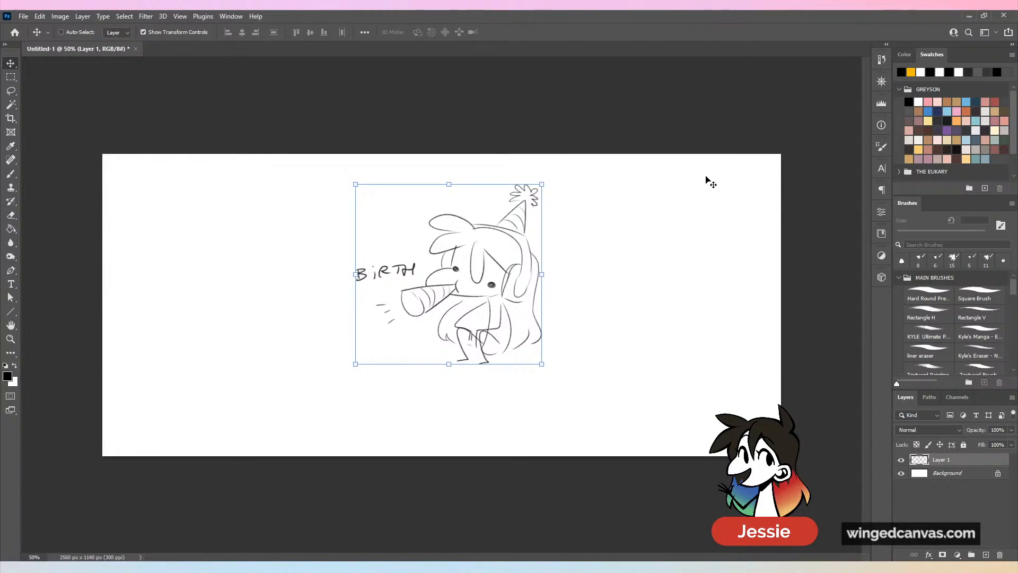
left_click_drag(501, 282, 481, 304)
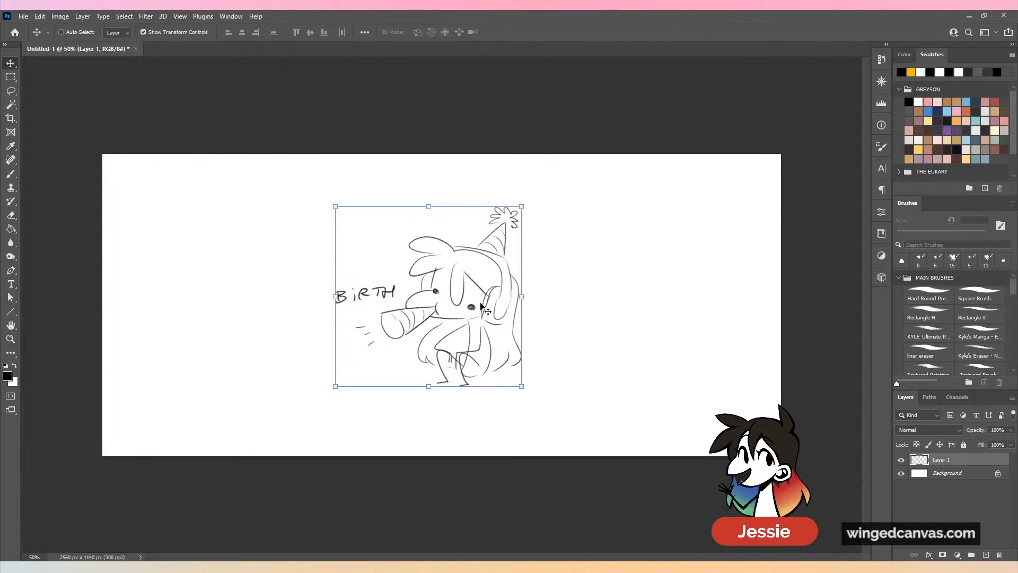
key("b")
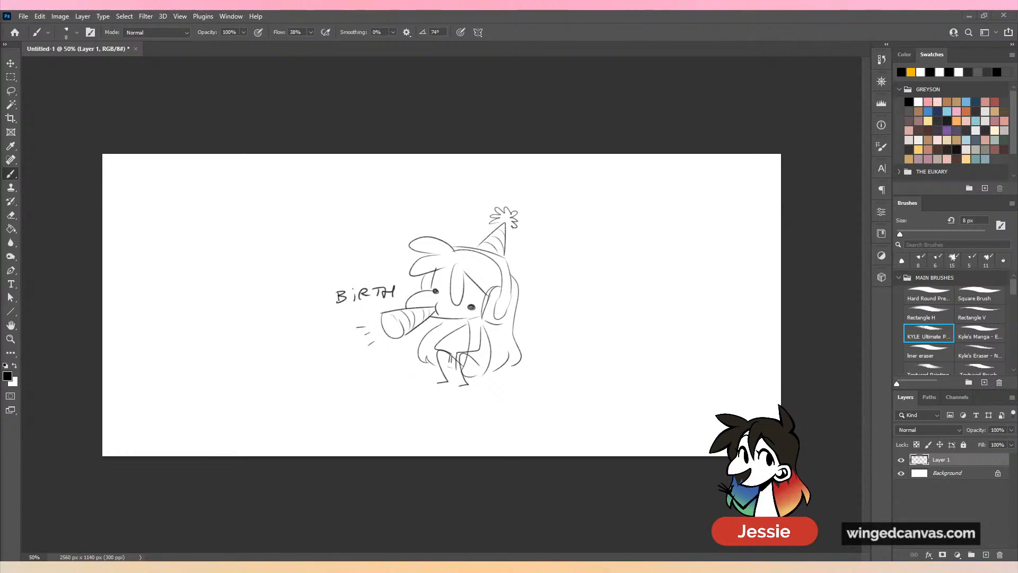
Lasso around the whole party-hat character sketch on Layer 1, delete it, and clear the selection.
left_click(11, 91)
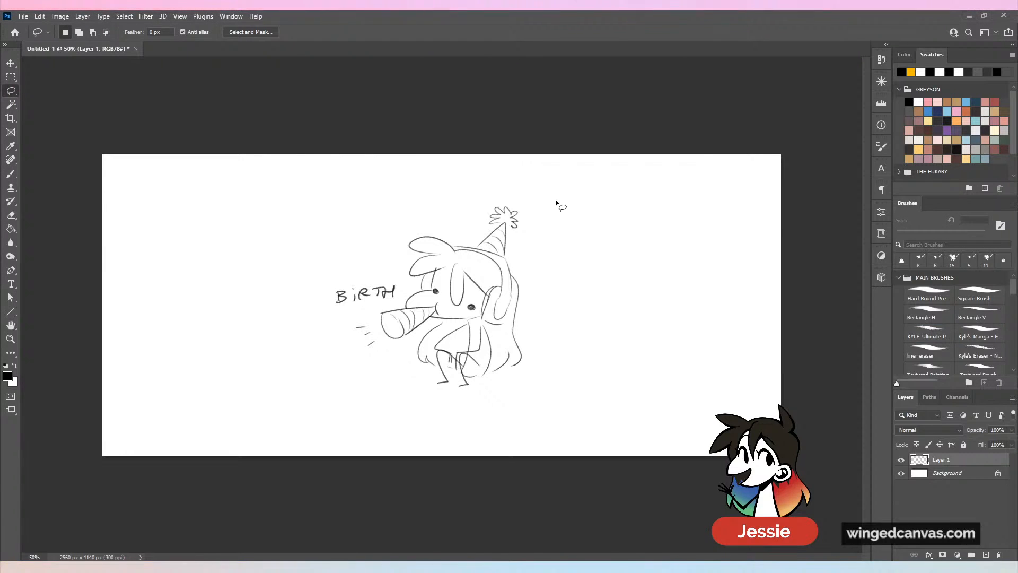
mouse_move(578, 213)
left_mouse_down()
mouse_move(257, 400)
mouse_move(695, 310)
left_mouse_up()
key("Delete")
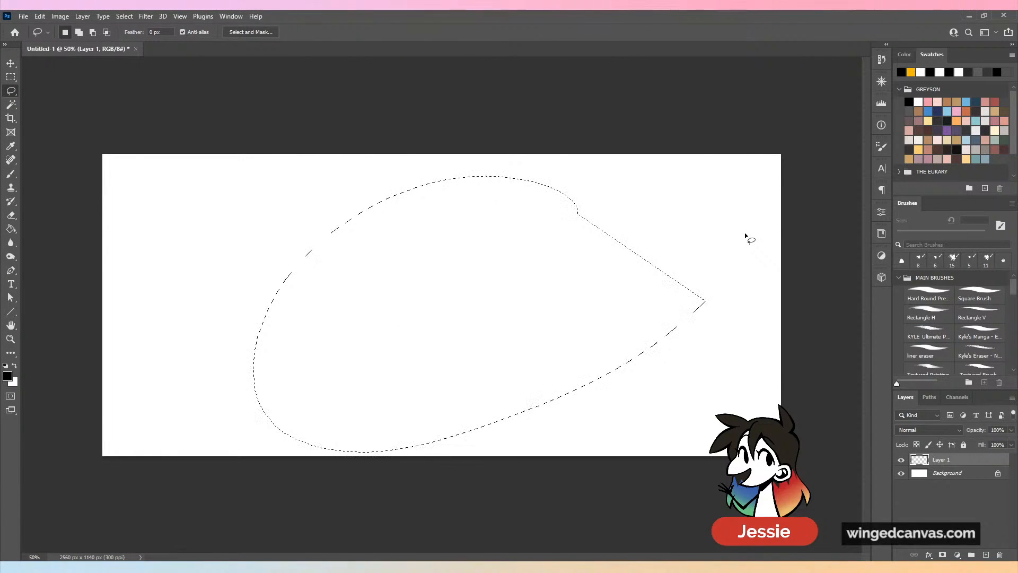
key("ctrl+d")
key("b")
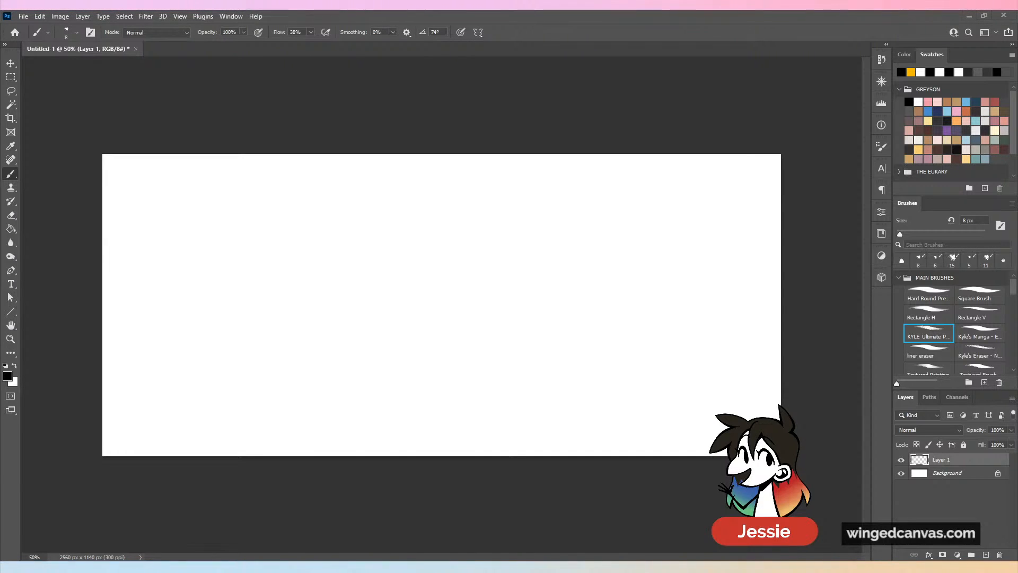
left_click(94, 114)
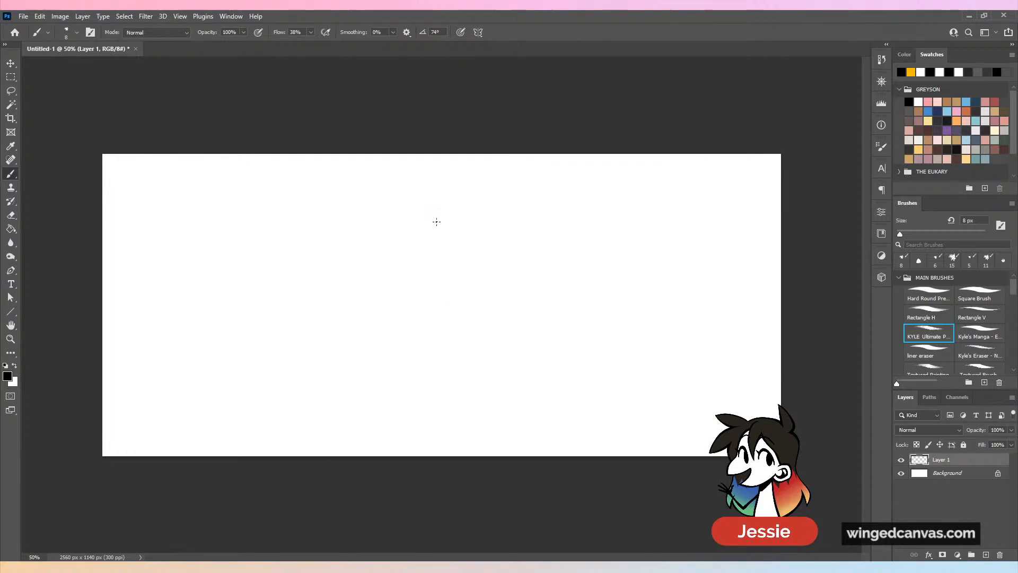
mouse_move(436, 222)
left_mouse_down()
mouse_move(408, 297)
mouse_move(506, 354)
left_mouse_up()
key("ctrl+z")
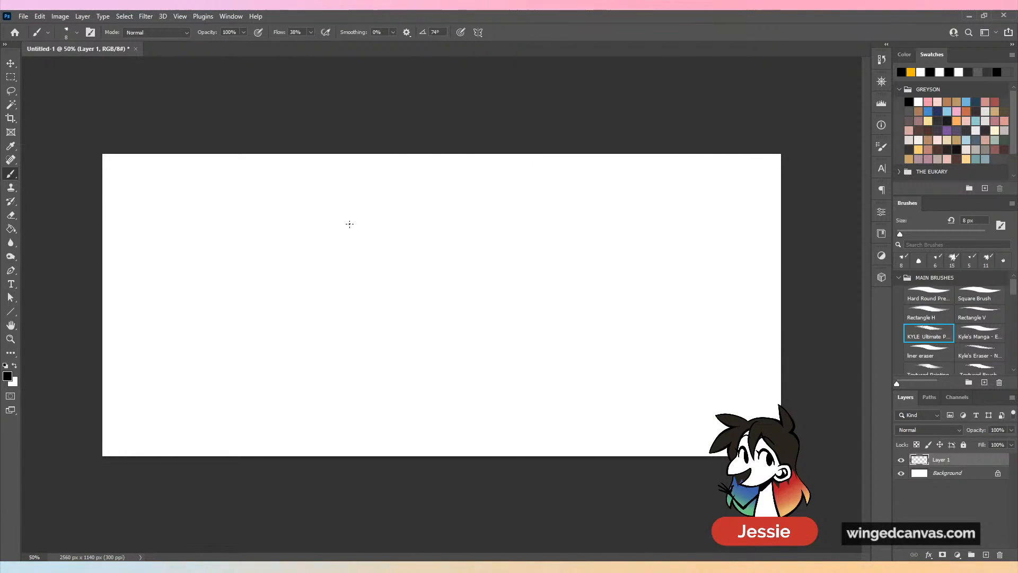
Sketch a loose circle for the skull and add a tapering jaw with a rounded chin beneath it.
mouse_move(344, 240)
left_mouse_down()
mouse_move(326, 283)
mouse_move(357, 233)
mouse_move(329, 274)
mouse_move(346, 238)
mouse_move(366, 239)
mouse_move(371, 306)
mouse_move(368, 237)
mouse_move(382, 246)
mouse_move(353, 304)
mouse_move(391, 253)
left_mouse_up()
mouse_move(324, 255)
left_mouse_down()
mouse_move(387, 244)
mouse_move(387, 291)
left_mouse_up()
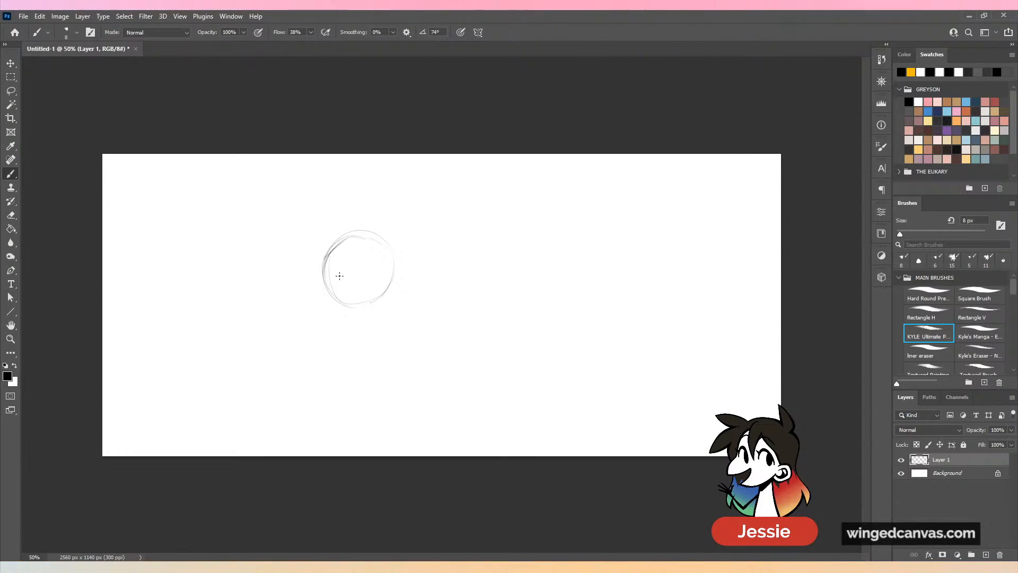
key("ctrl+plus")
mouse_move(286, 244)
left_mouse_down()
mouse_move(296, 318)
mouse_move(333, 344)
left_mouse_up()
left_click_drag(362, 302, 343, 335)
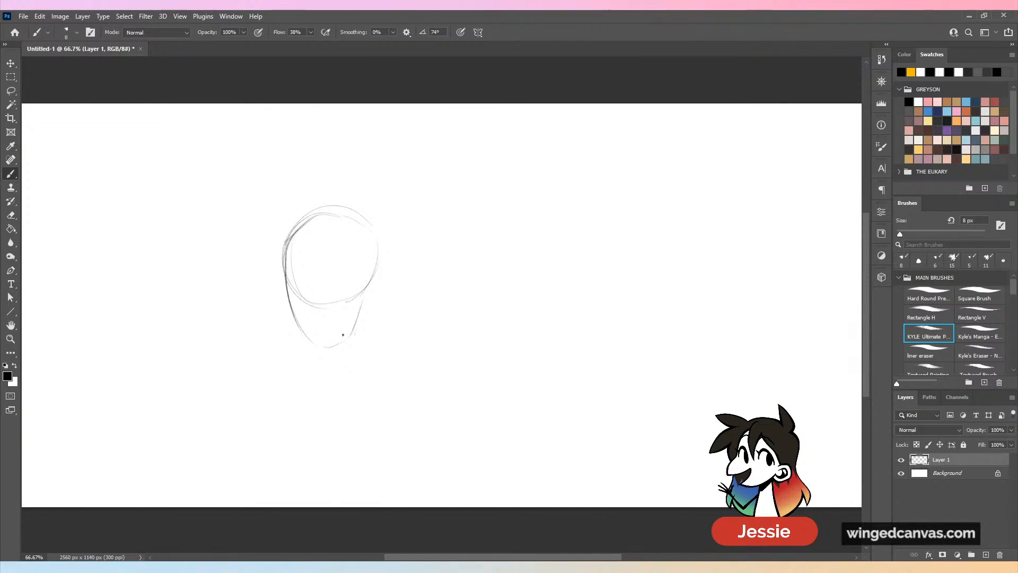
left_click_drag(367, 296, 354, 334)
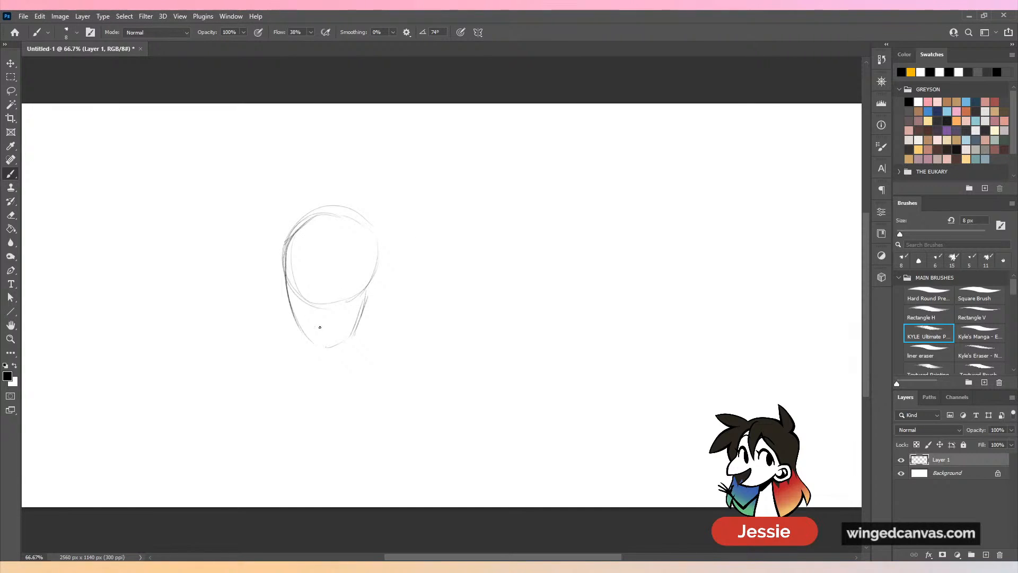
left_click_drag(311, 342, 330, 346)
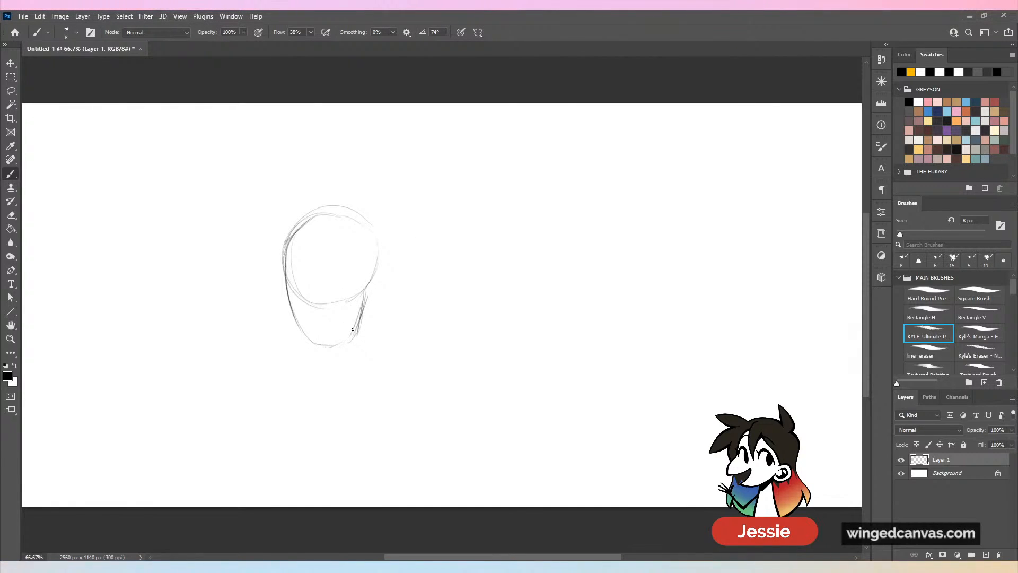
Clean up the right jaw corner with the eraser and redraw the chin line of the head sketch.
key("e")
mouse_move(355, 332)
left_mouse_down()
mouse_move(369, 302)
mouse_move(356, 337)
mouse_move(365, 289)
mouse_move(345, 342)
left_mouse_up()
key("b")
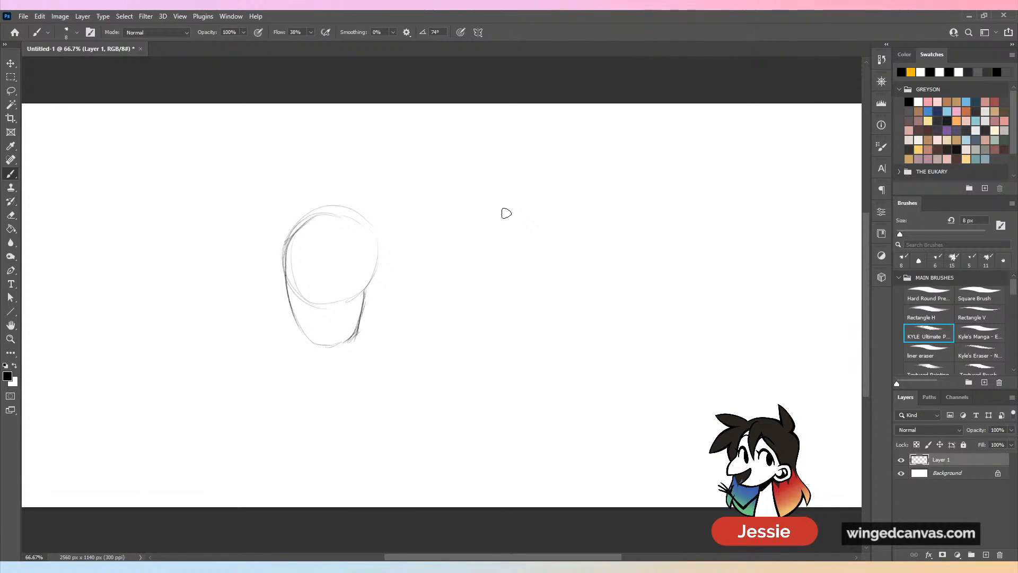
key("e")
left_click_drag(357, 325, 346, 351)
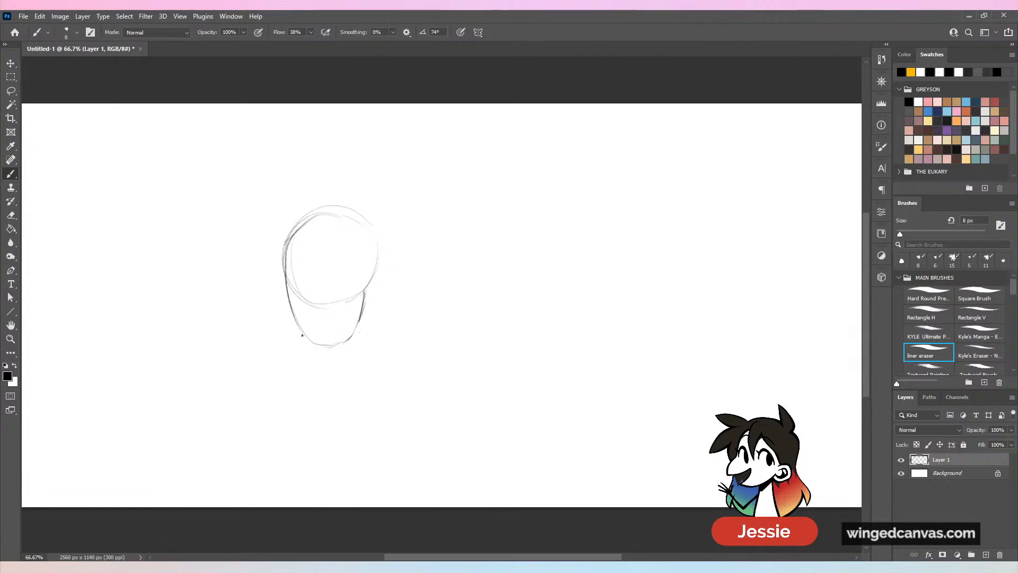
key("b")
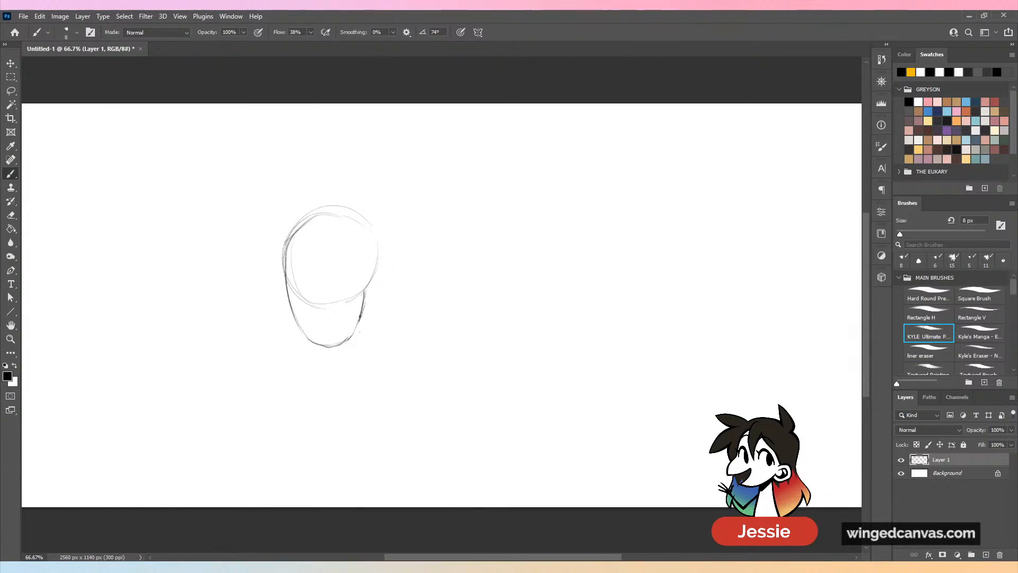
Draw the face's vertical centre line and horizontal eye line, and extend the right contour of the head up to the crown.
left_click_drag(316, 235, 338, 371)
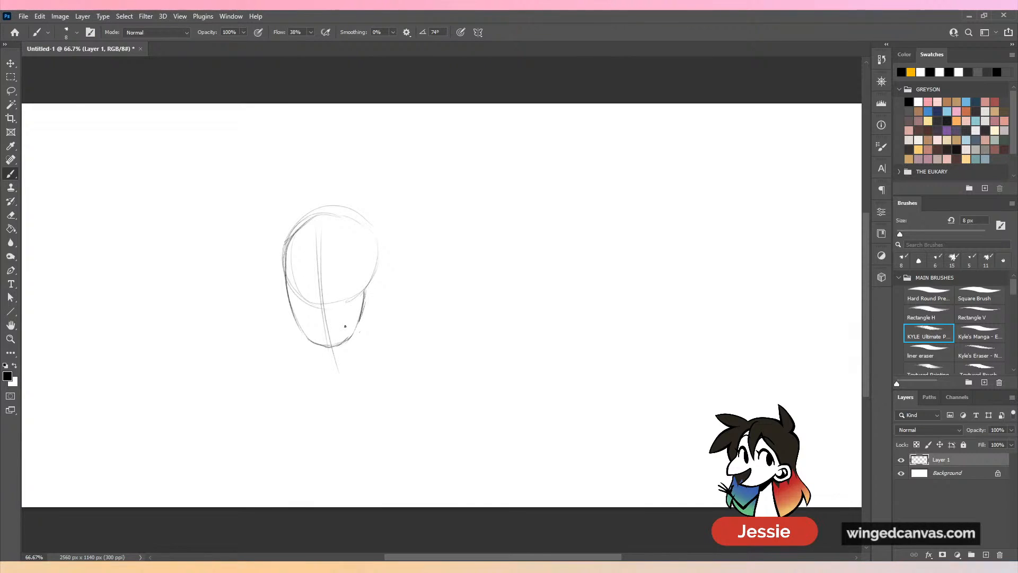
left_click_drag(297, 290, 366, 284)
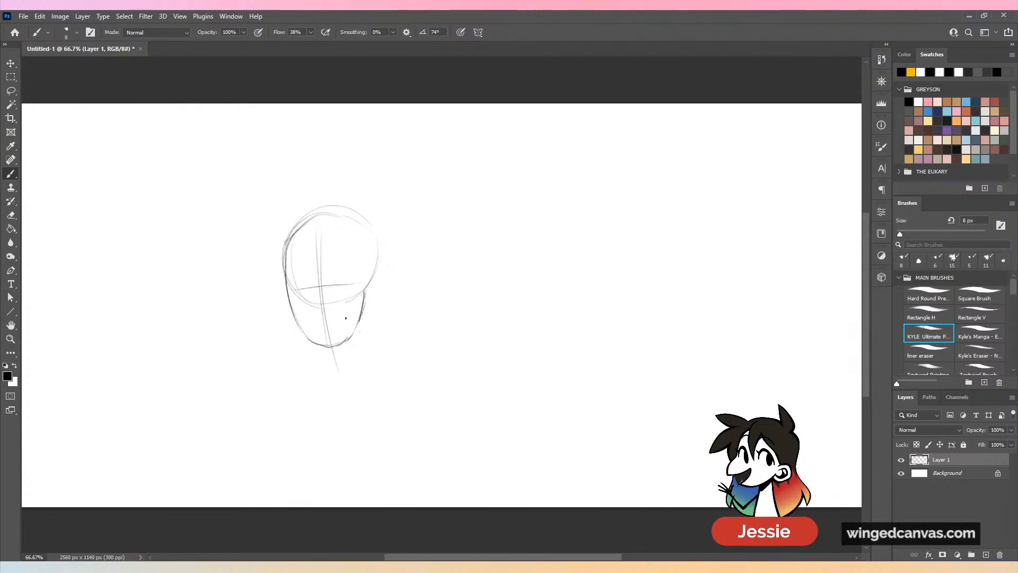
left_click_drag(368, 249, 365, 315)
left_click_drag(366, 270, 361, 324)
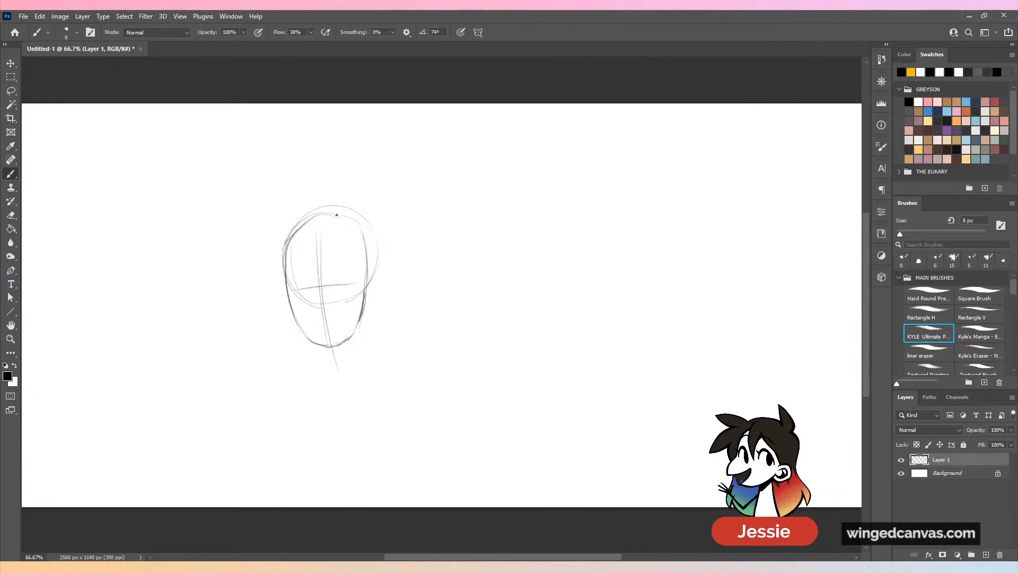
left_click_drag(343, 215, 367, 244)
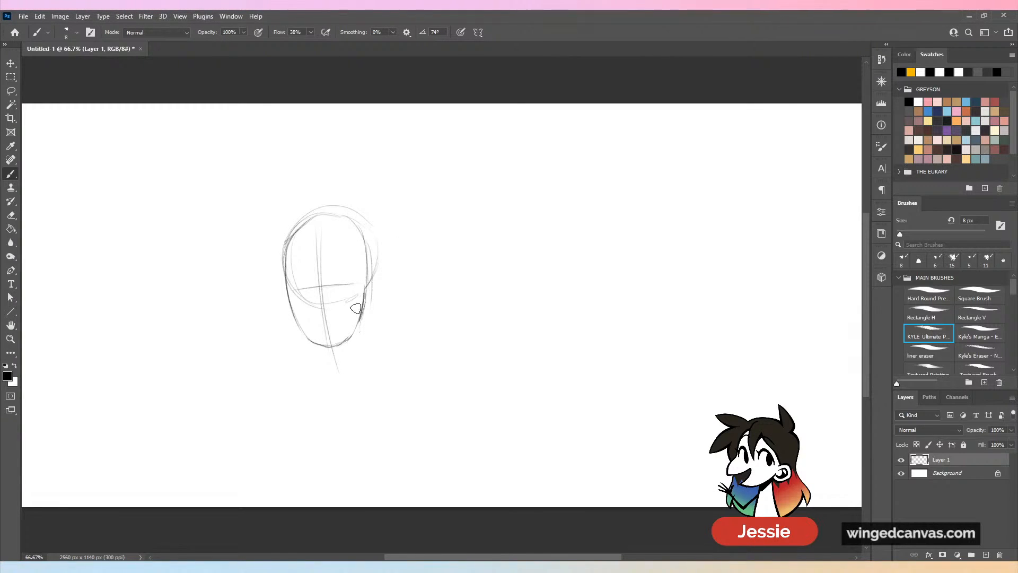
Erase the leftover circle construction lines around the head and darken the right side of its contour.
mouse_move(357, 307)
left_mouse_down()
mouse_move(344, 269)
mouse_move(319, 305)
mouse_move(296, 302)
mouse_move(293, 270)
left_mouse_up()
left_click_drag(375, 243, 375, 263)
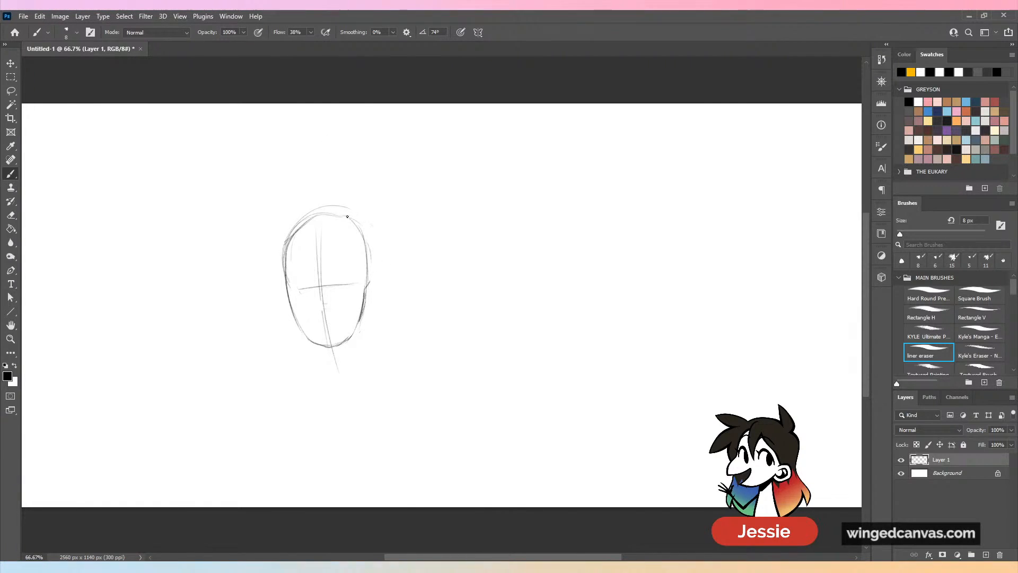
key("comma")
left_click_drag(369, 263, 361, 329)
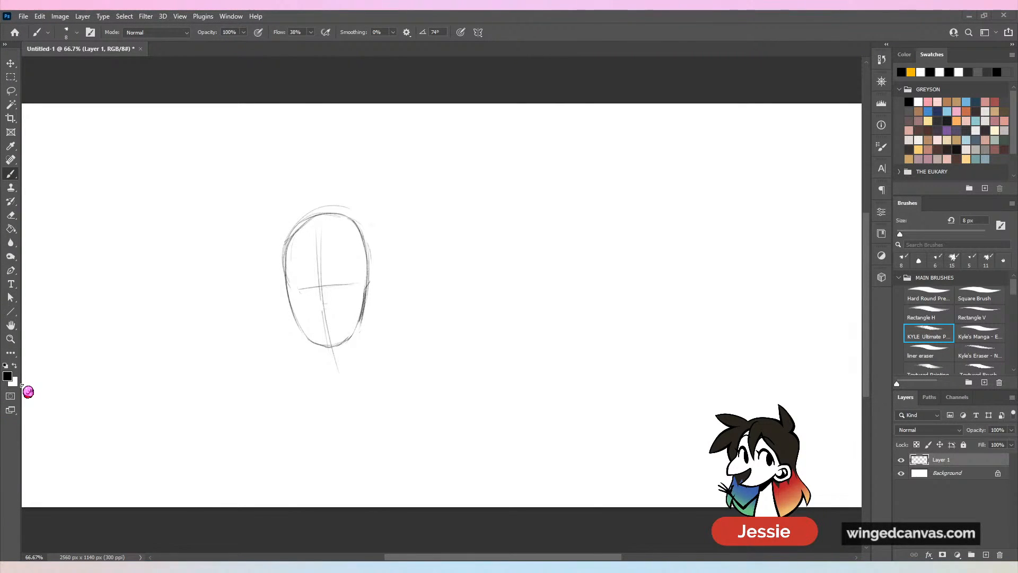
Create a new 185 x 186 px document and paste the copied avatar portrait into it.
left_click(24, 16)
left_click(37, 27)
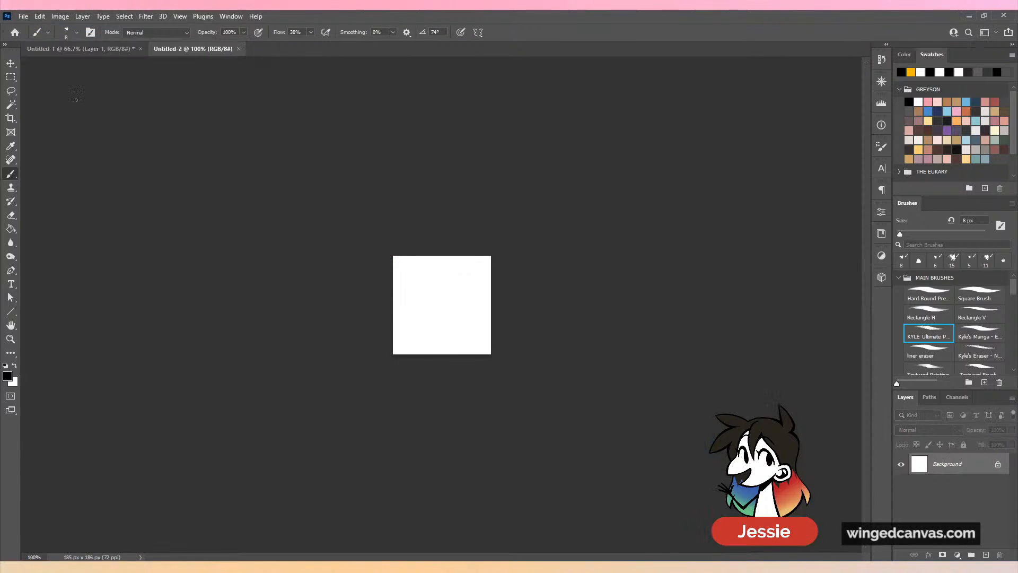
key("ctrl+v")
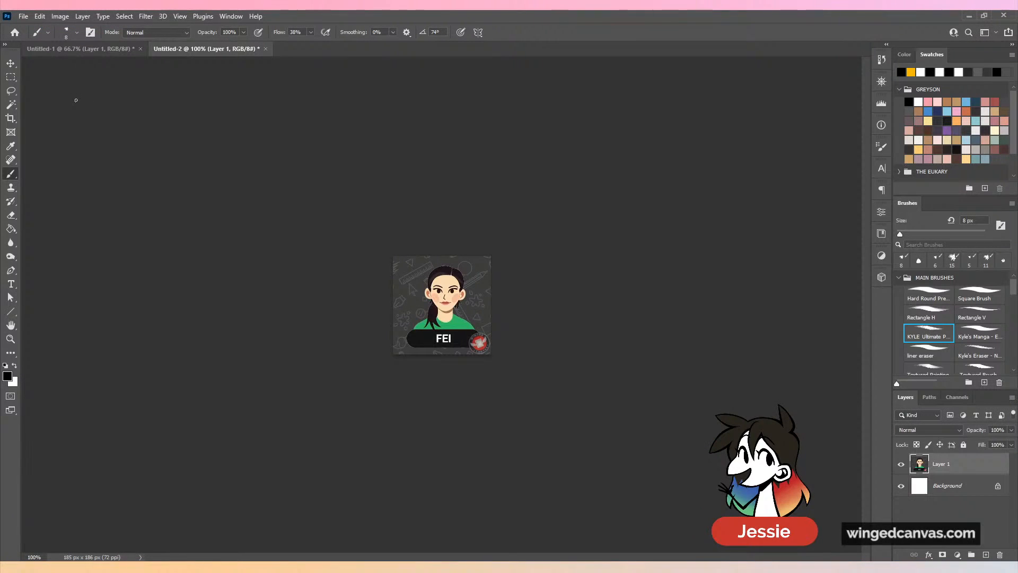
Float the portrait document as a small reference window at the canvas's upper-left corner, and reactivate the main drawing.
left_click_drag(214, 57, 380, 143)
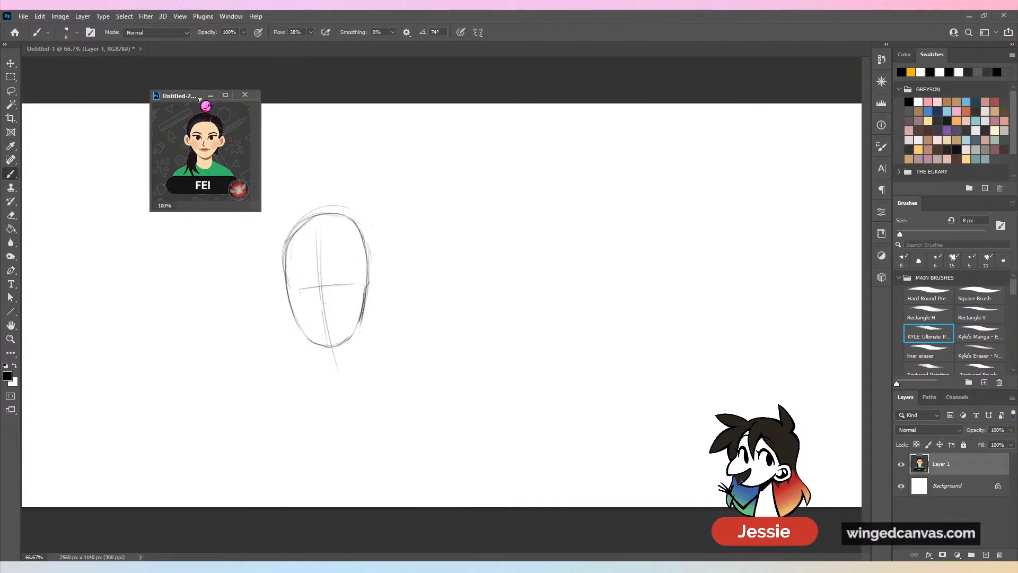
left_click_drag(198, 97, 76, 72)
left_click(341, 141)
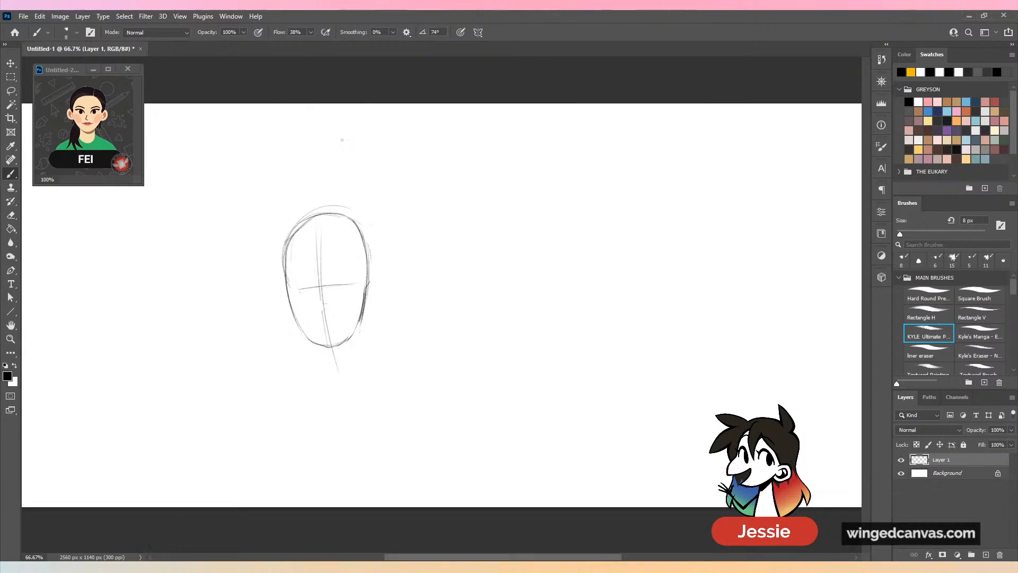
Lasso around the head sketch on Layer 1, delete it, and deselect to leave a blank canvas for drawing.
left_click_drag(393, 246, 441, 259)
key("l")
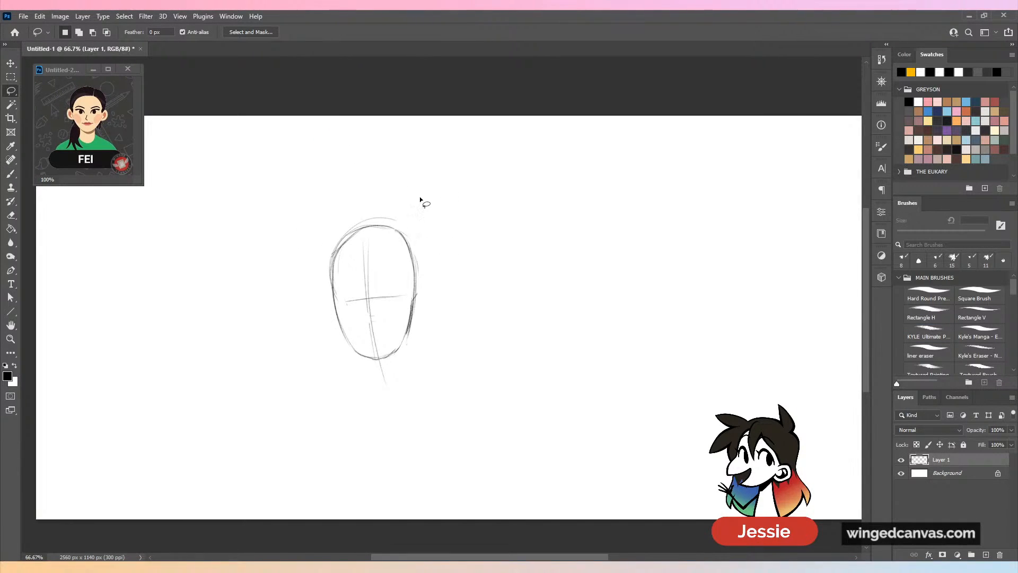
left_click_drag(419, 196, 432, 202)
key("Delete")
key("ctrl+d")
key("b")
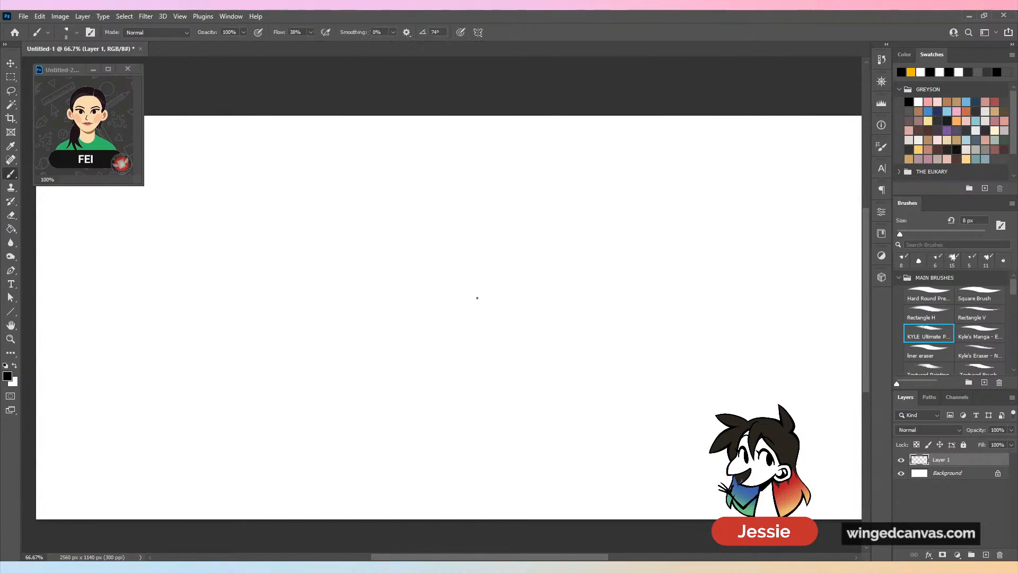
Sketch a new loose circle for the skull with light brush strokes, to the lower right of the reference portrait.
left_click_drag(426, 292, 412, 279)
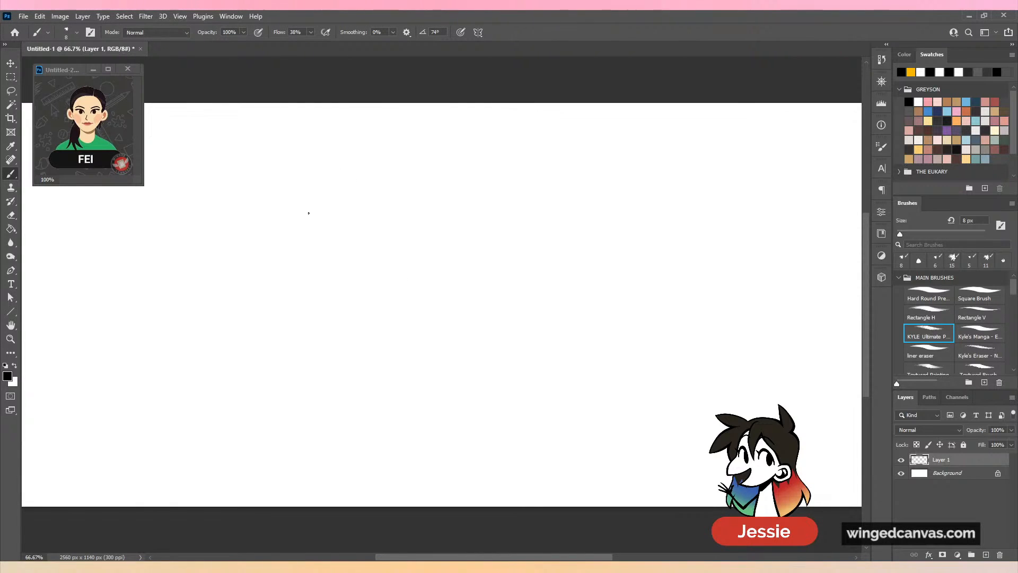
mouse_move(306, 208)
left_mouse_down()
mouse_move(279, 230)
mouse_move(274, 277)
mouse_move(272, 260)
left_mouse_up()
left_click_drag(307, 209, 373, 231)
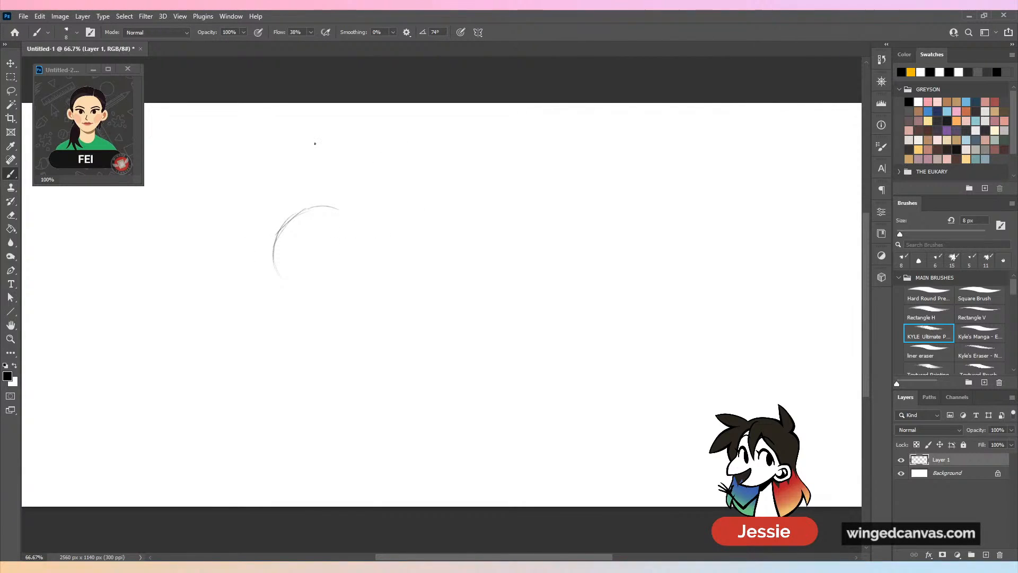
mouse_move(341, 212)
left_mouse_down()
mouse_move(360, 261)
mouse_move(348, 284)
left_mouse_up()
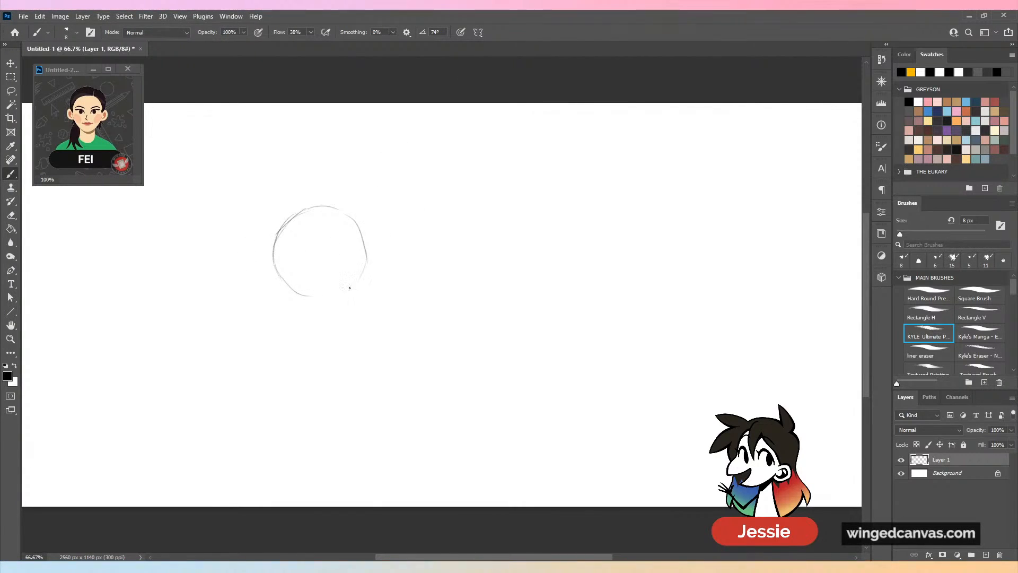
left_click_drag(268, 229, 305, 303)
Draw an arrow pointing at the reference portrait, and undo it.
left_click_drag(182, 167, 178, 143)
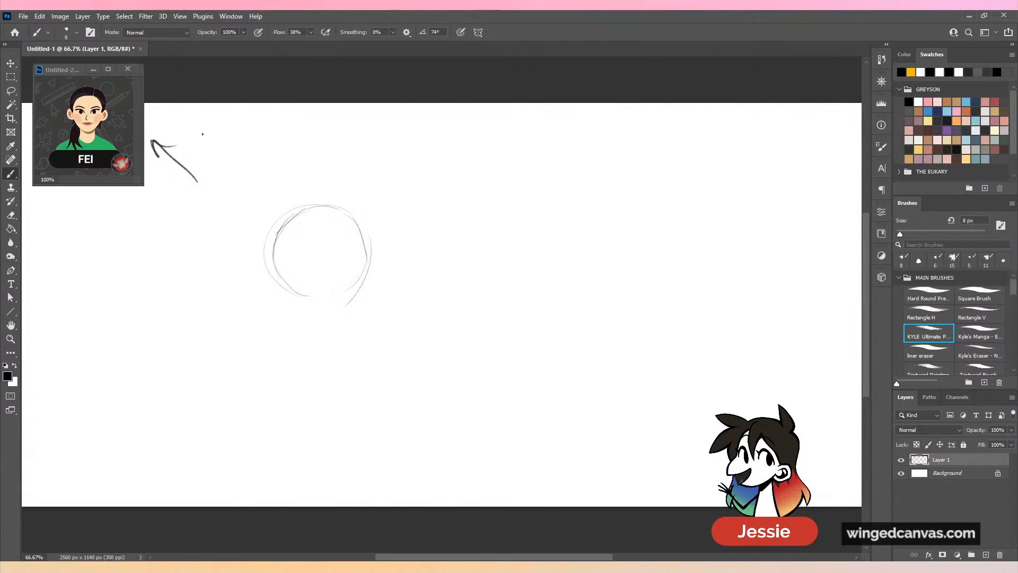
key("ctrl+z")
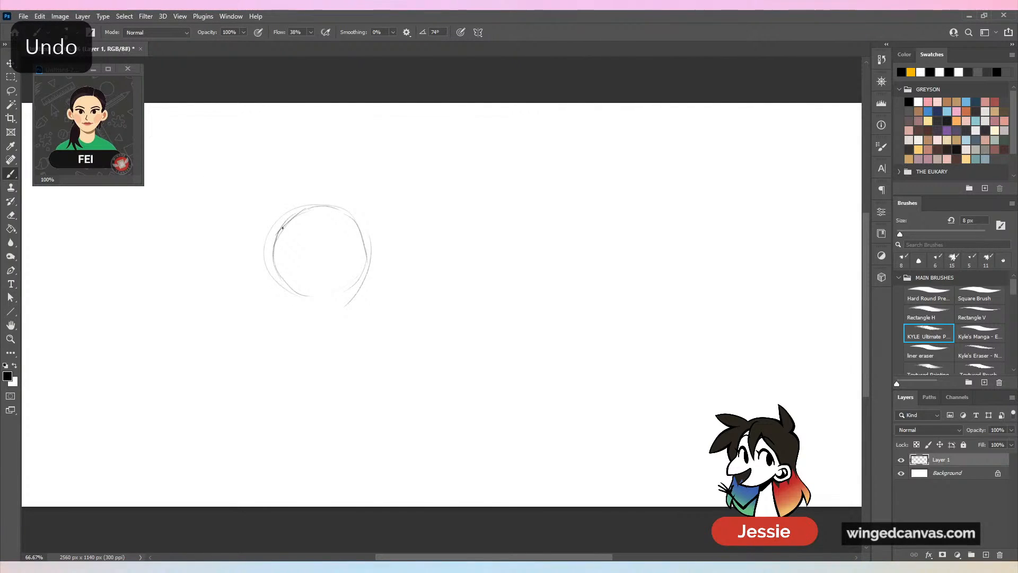
Darken the skull circle and sketch the jaw below it, adding a vertical face centre line and a curved eye line.
mouse_move(283, 228)
left_mouse_down()
mouse_move(274, 273)
mouse_move(323, 310)
left_mouse_up()
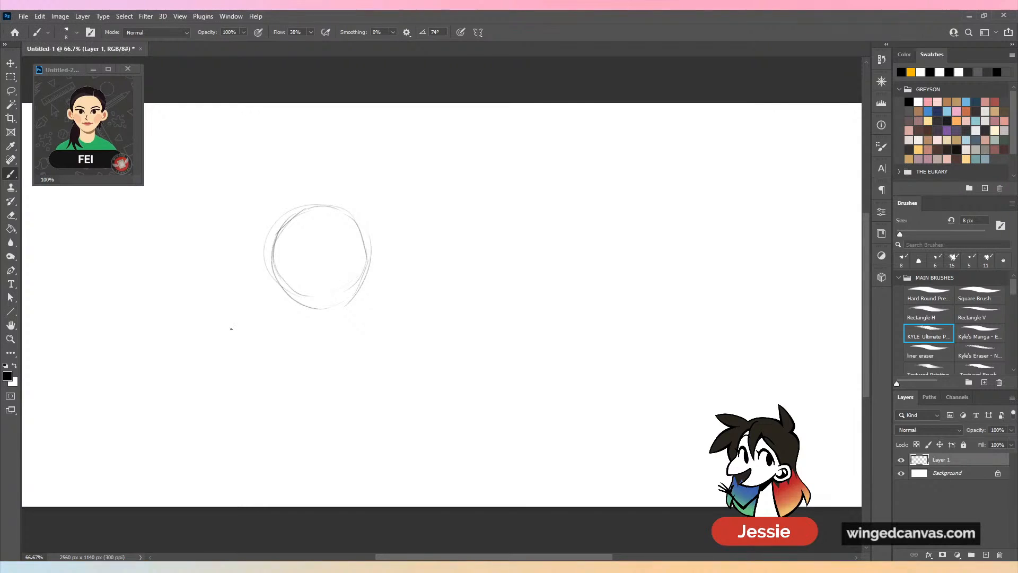
mouse_move(268, 254)
left_mouse_down()
mouse_move(295, 336)
mouse_move(359, 282)
mouse_move(352, 337)
left_mouse_up()
mouse_move(278, 299)
left_mouse_down()
mouse_move(293, 336)
mouse_move(351, 338)
left_mouse_up()
left_click_drag(304, 235, 324, 365)
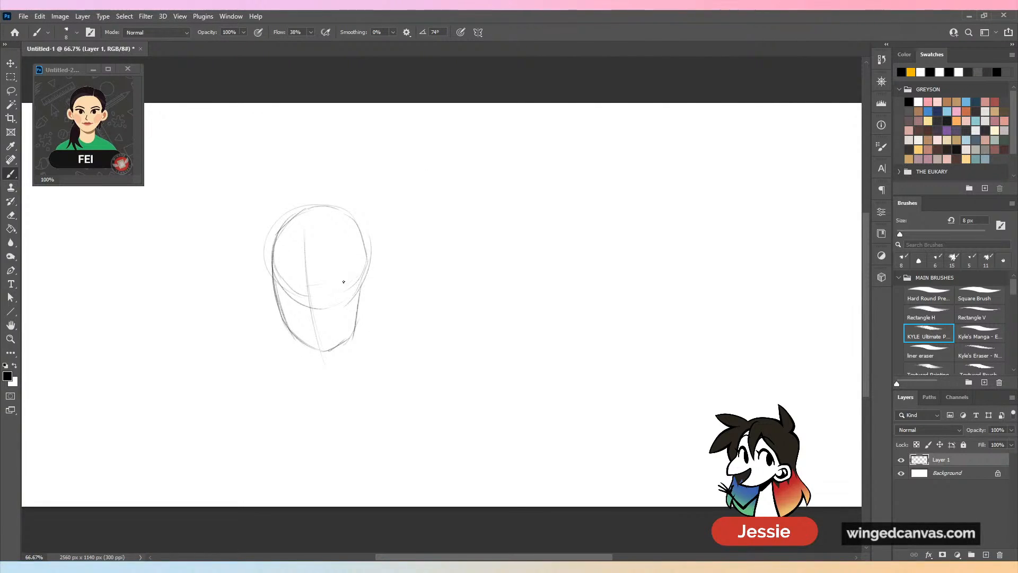
left_click_drag(277, 295, 360, 280)
Magnify the reference portrait to 200% and enlarge its floating window to fit the head and shoulders.
key("ctrl+plus")
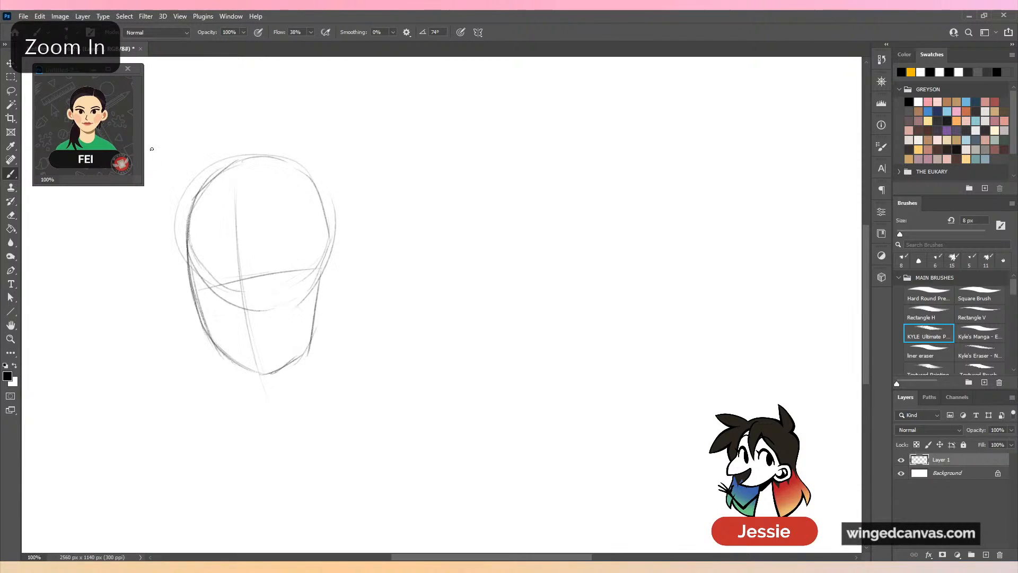
key("ctrl+minus")
key("ctrl+Tab")
key("ctrl+plus")
left_click_drag(143, 185, 226, 277)
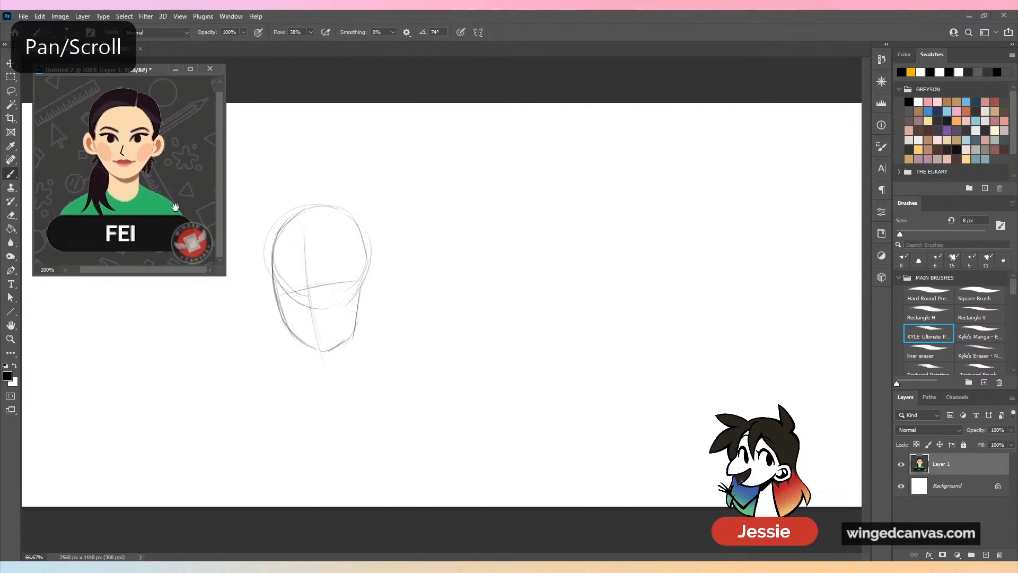
Redraw the jaw contour with darker strokes into a longer, rounded chin, and clean up the old chin lines.
left_click_drag(434, 286, 499, 279)
key("ctrl+plus")
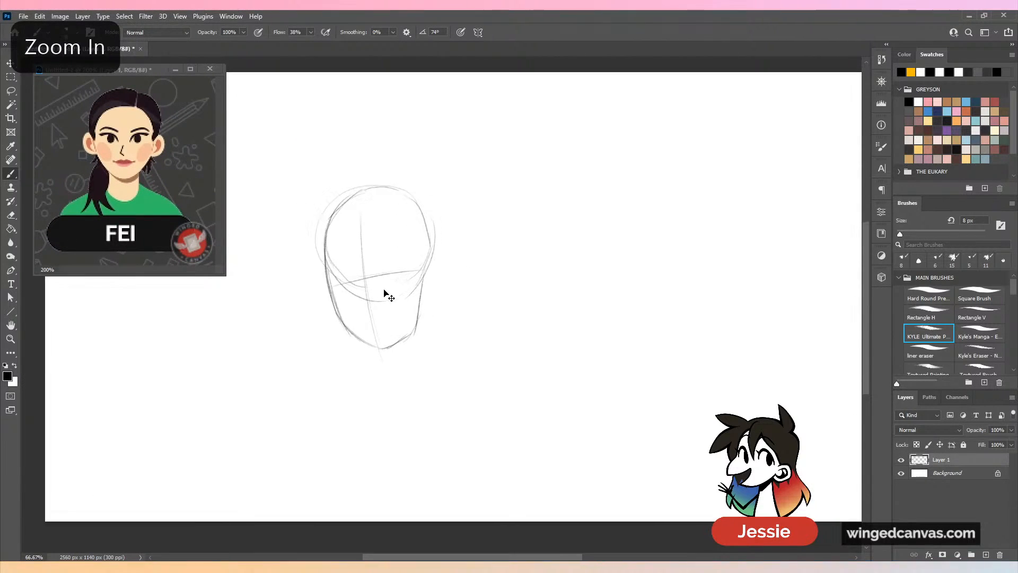
mouse_move(284, 214)
left_mouse_down()
mouse_move(294, 297)
mouse_move(320, 349)
mouse_move(345, 367)
left_mouse_up()
key("ctrl+z")
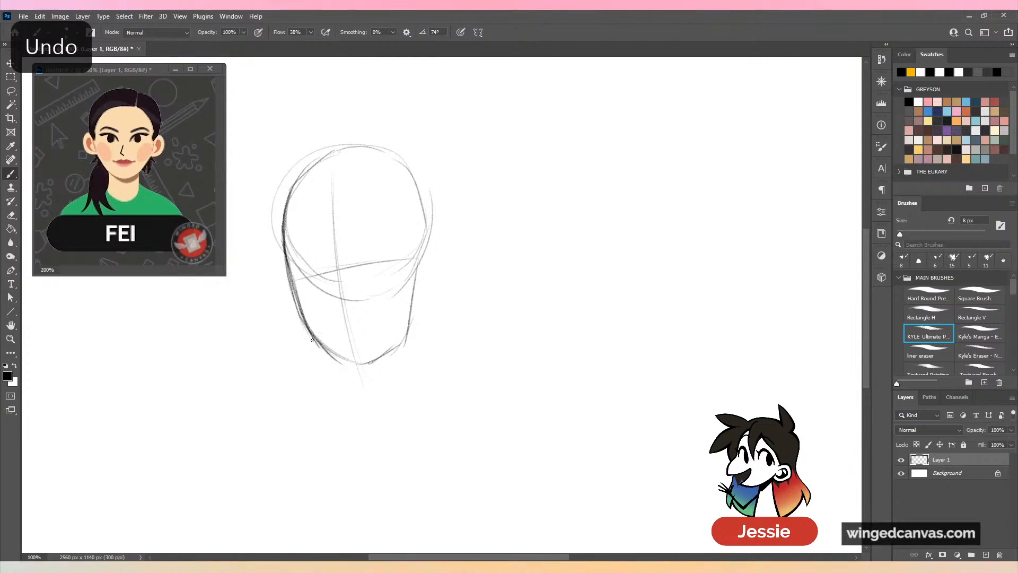
mouse_move(312, 335)
left_mouse_down()
mouse_move(346, 366)
mouse_move(380, 377)
mouse_move(421, 273)
mouse_move(378, 372)
left_mouse_up()
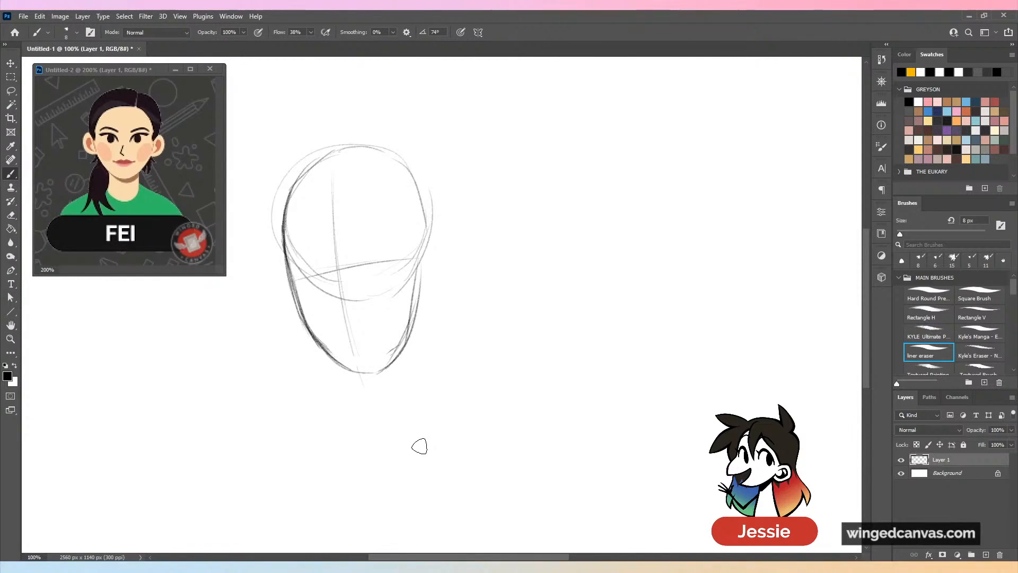
mouse_move(328, 353)
left_mouse_down()
mouse_move(375, 369)
mouse_move(354, 372)
mouse_move(389, 356)
mouse_move(362, 379)
mouse_move(449, 322)
mouse_move(479, 329)
left_mouse_up()
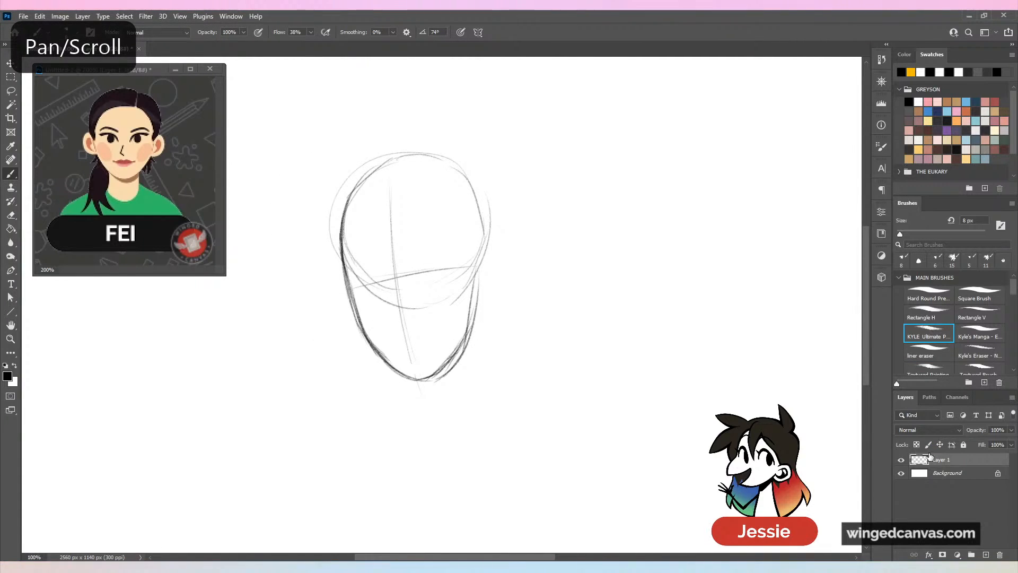
Rename Layer 1 as d, and sketch the nose and full lips along the face's centre line.
double_click(948, 459)
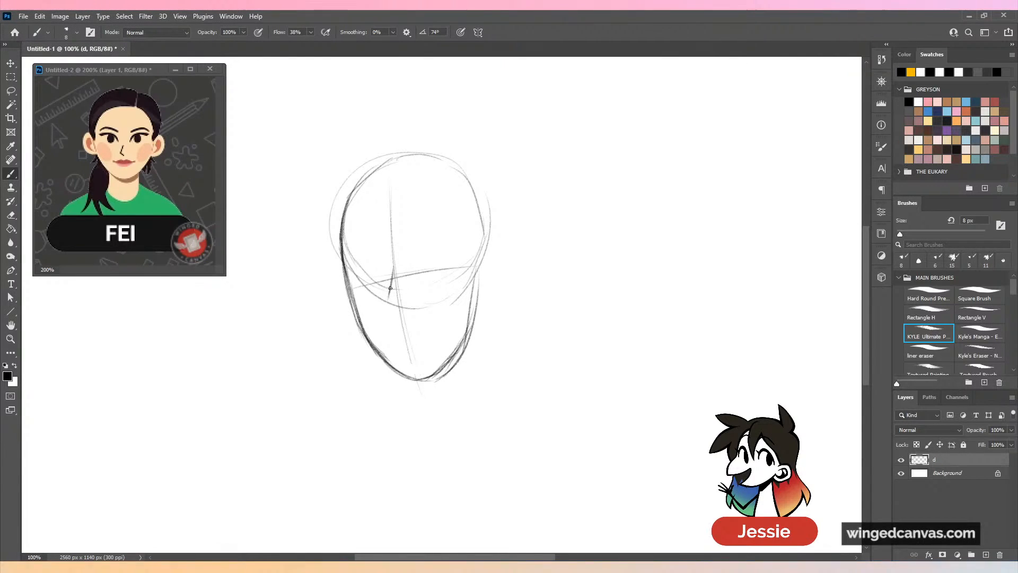
mouse_move(390, 288)
left_mouse_down()
mouse_move(398, 313)
mouse_move(392, 281)
left_mouse_up()
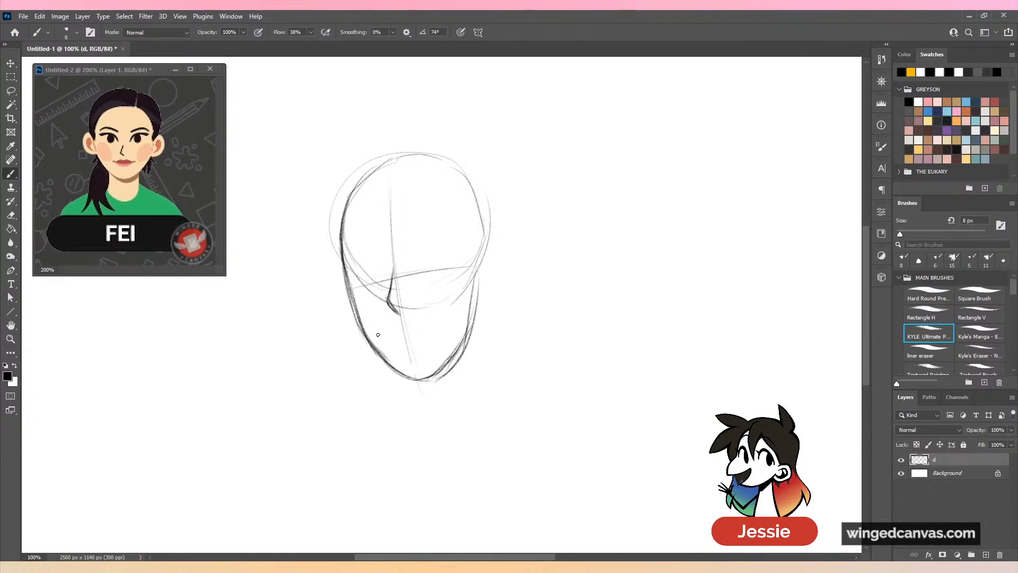
mouse_move(402, 327)
left_mouse_down()
mouse_move(438, 321)
mouse_move(391, 327)
mouse_move(438, 320)
left_mouse_up()
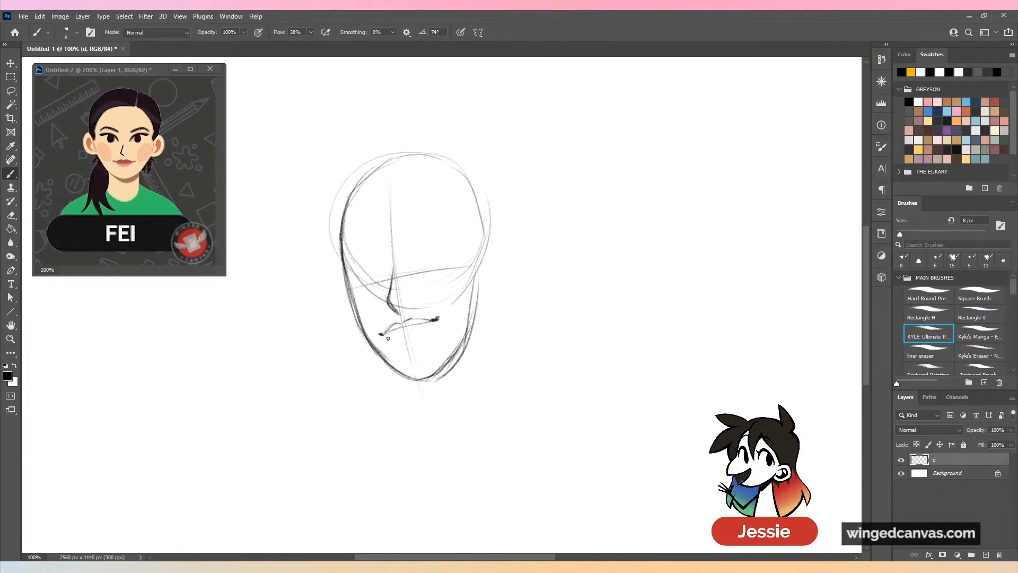
mouse_move(423, 334)
left_mouse_down()
mouse_move(390, 336)
mouse_move(426, 333)
mouse_move(428, 322)
mouse_move(384, 334)
mouse_move(401, 350)
mouse_move(410, 316)
mouse_move(378, 332)
mouse_move(395, 349)
mouse_move(433, 350)
left_mouse_up()
Lasso the mouth, nudge it slightly down and to the right, and deselect it.
key("l")
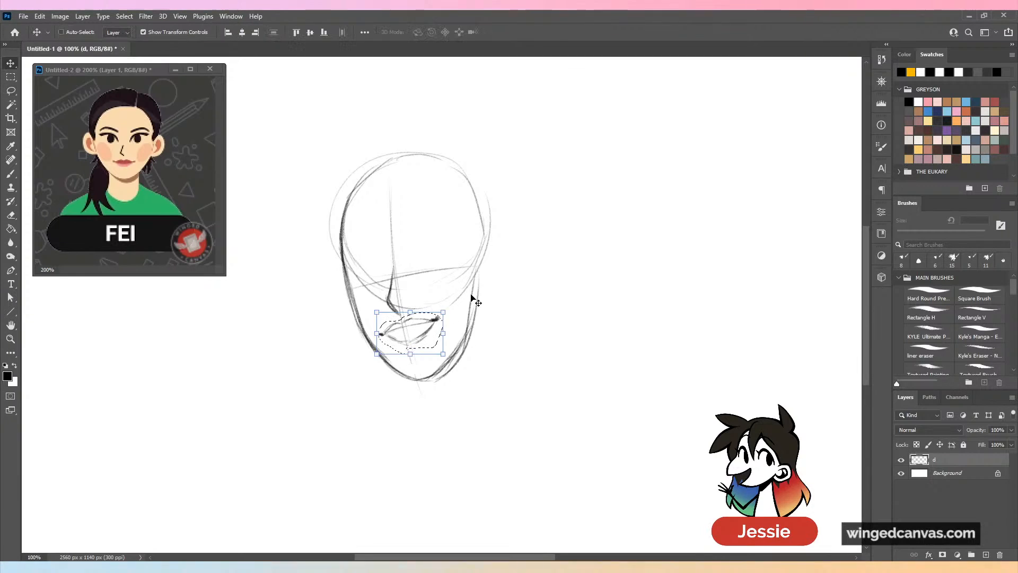
key("v")
key("Up")
key("Right")
key("Up")
key("Right")
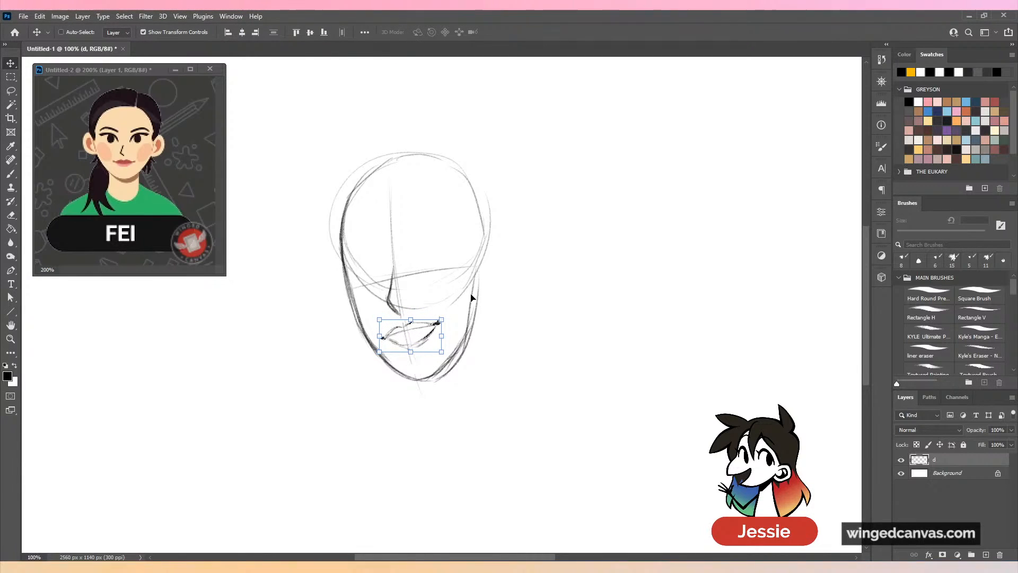
key("ctrl+d")
Erase the construction lines crossing the nose and the far side of the face, and redraw the nose with cleaner strokes.
key("b")
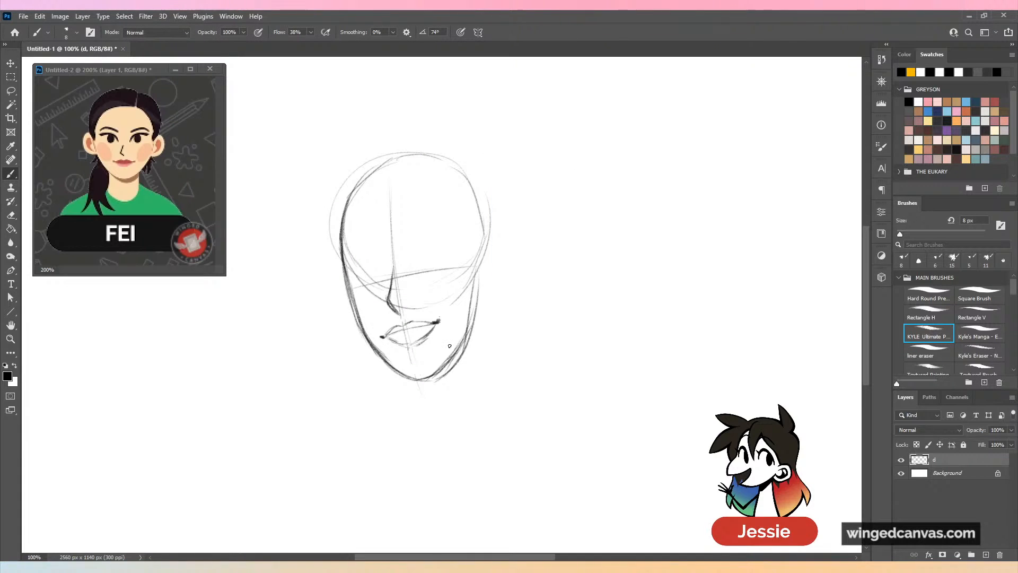
key("e")
mouse_move(391, 266)
left_mouse_down()
mouse_move(373, 300)
mouse_move(348, 226)
left_mouse_up()
mouse_move(405, 286)
left_mouse_down()
mouse_move(389, 309)
mouse_move(390, 273)
mouse_move(432, 316)
left_mouse_up()
key("b")
left_click_drag(395, 277, 390, 305)
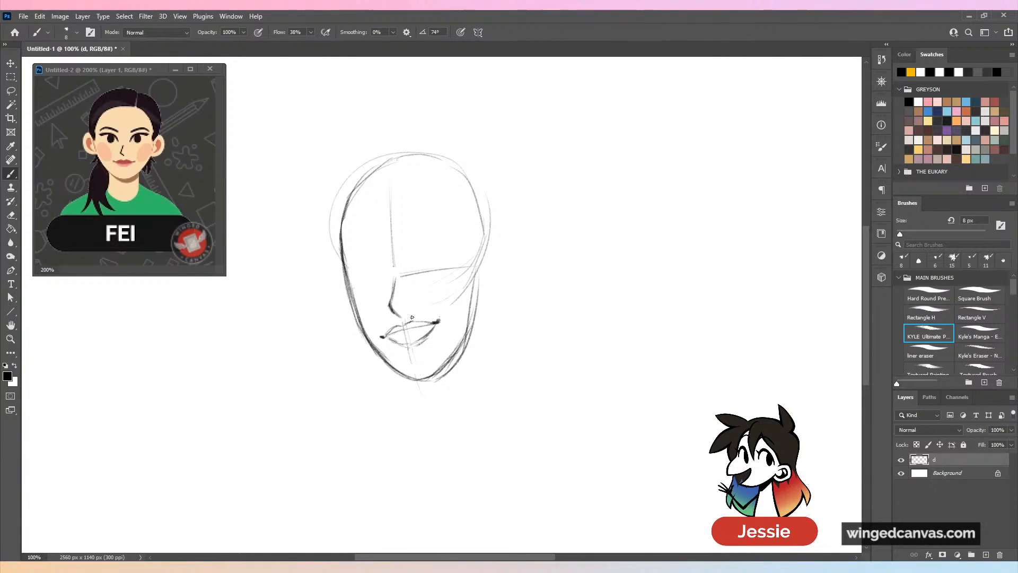
left_click_drag(393, 303, 386, 311)
key("e")
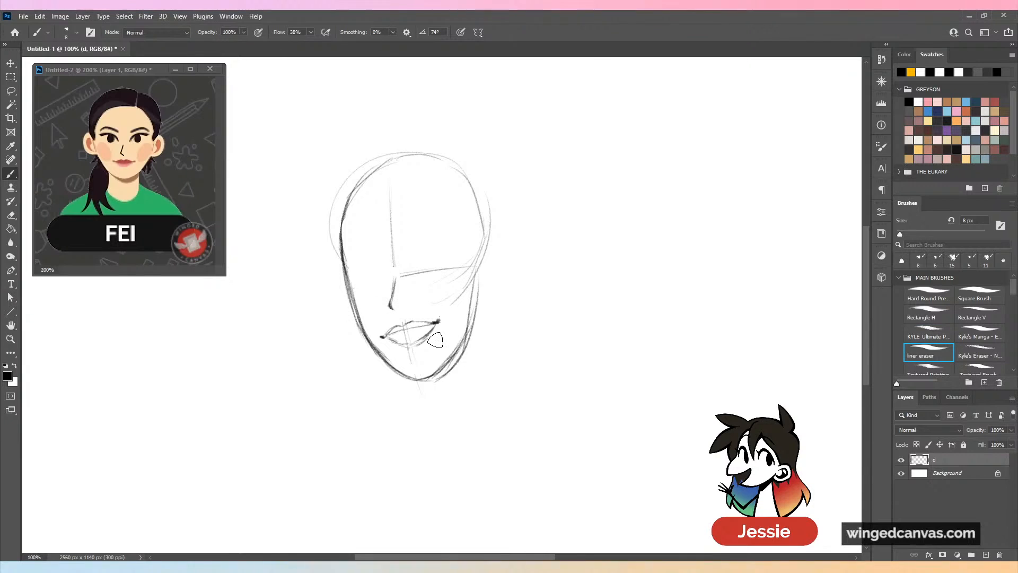
key("b")
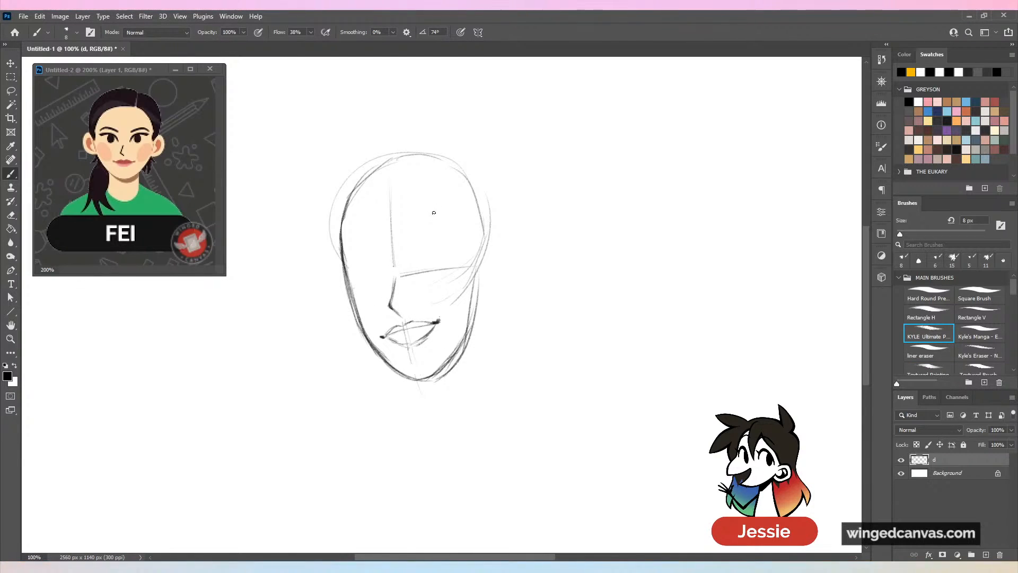
Sketch the near eye over the eye line with a curved upper lid and a shaded iris.
left_click_drag(404, 240, 403, 247)
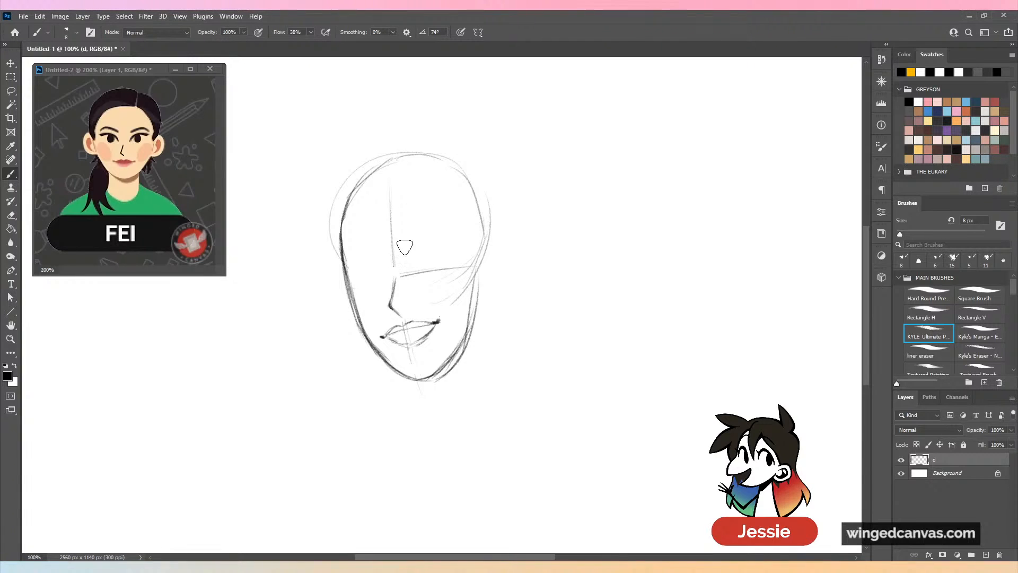
key("ctrl+z")
mouse_move(395, 284)
left_mouse_down()
mouse_move(399, 295)
mouse_move(423, 253)
mouse_move(453, 251)
mouse_move(433, 250)
left_mouse_up()
key("b")
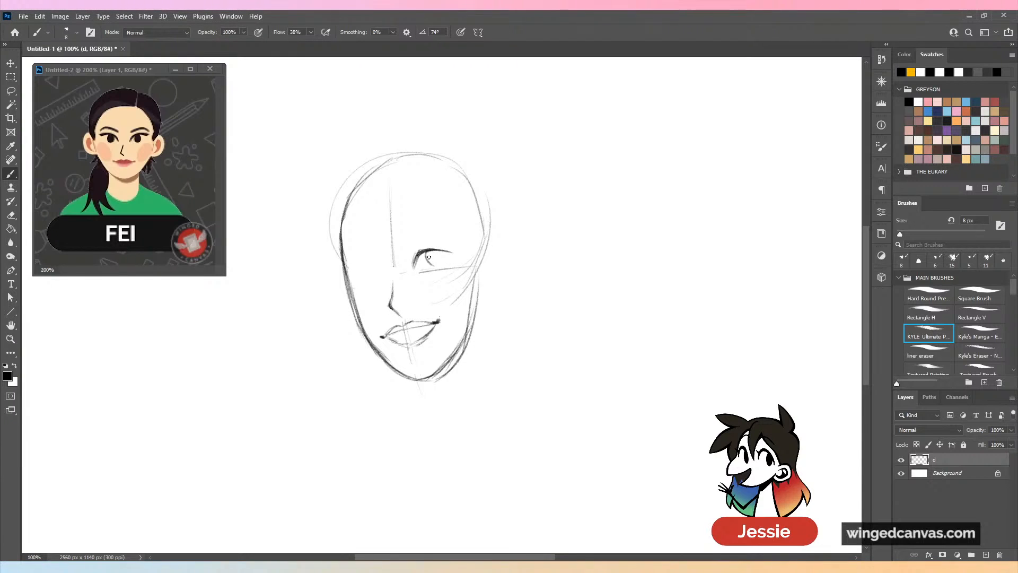
key("ctrl+z")
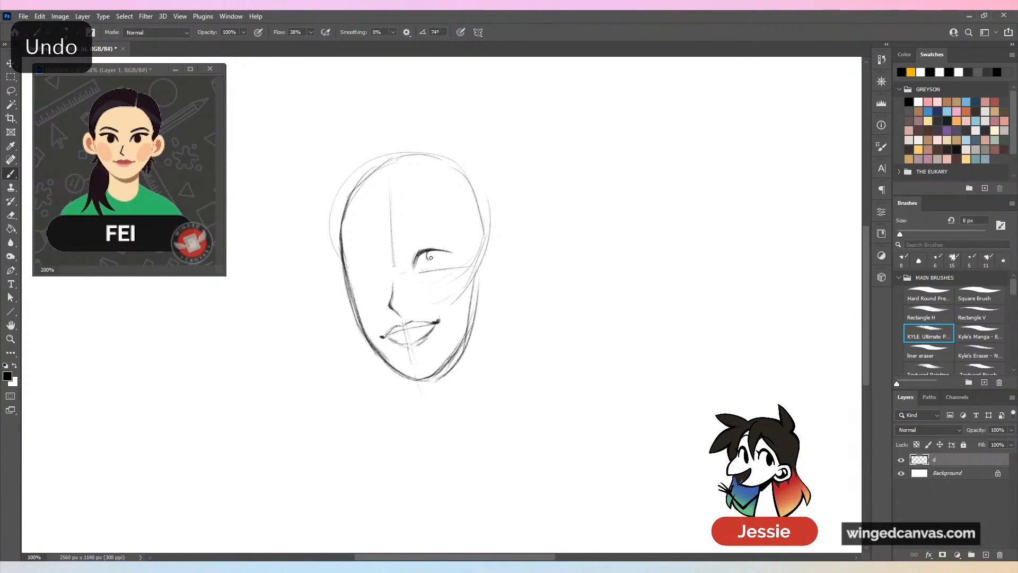
mouse_move(424, 253)
left_mouse_down()
mouse_move(436, 264)
mouse_move(461, 248)
mouse_move(450, 252)
left_mouse_up()
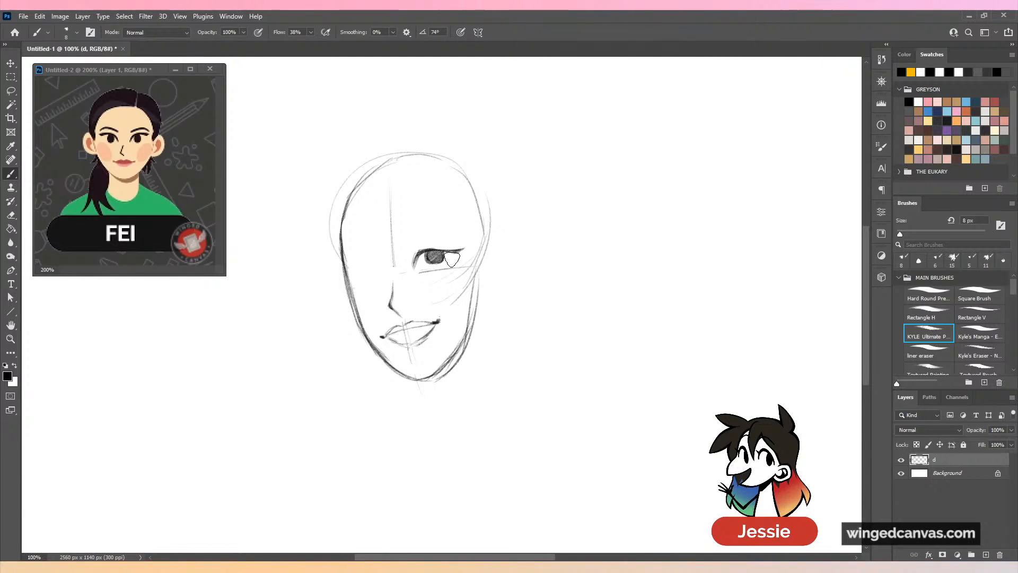
Thicken the eye's upper lash line and darken its inner corner, trimming the edges with the liner eraser.
key("period")
key("period")
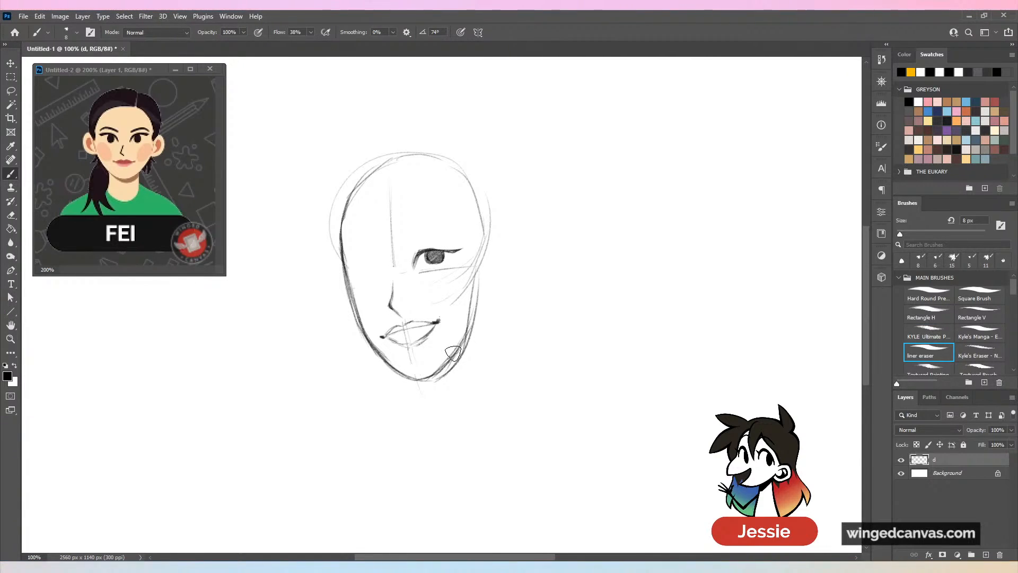
key("comma")
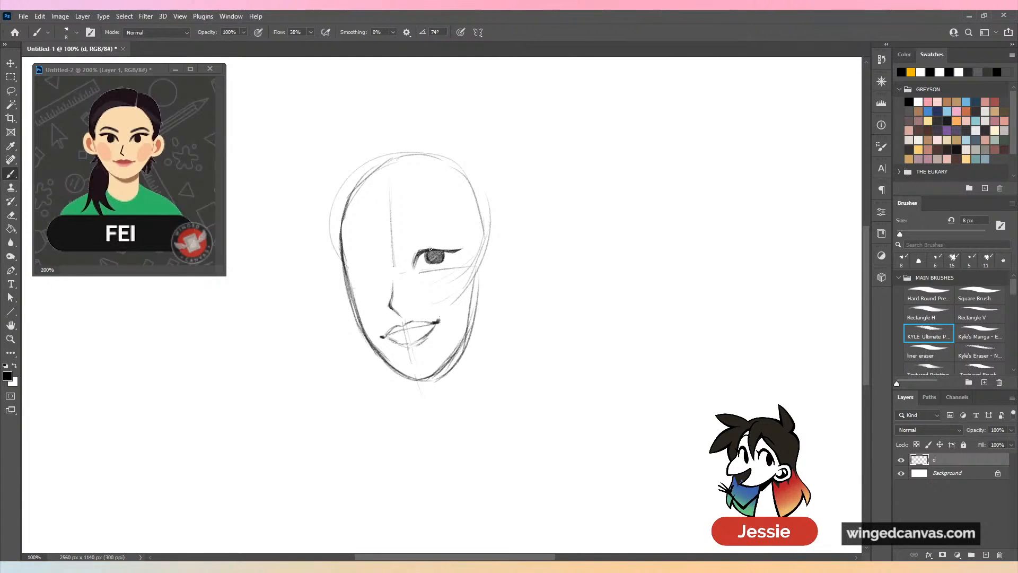
left_click_drag(419, 255, 458, 247)
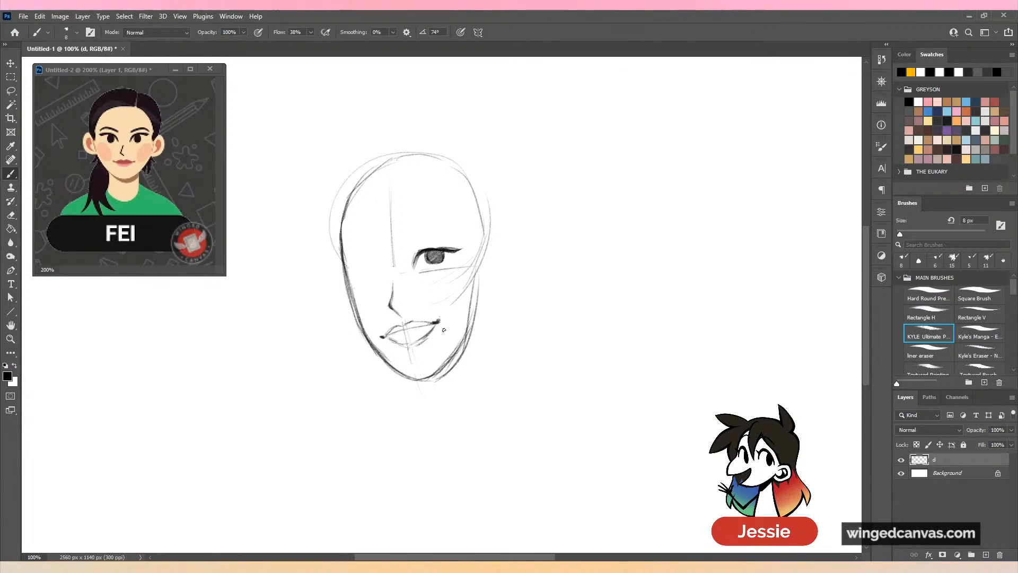
key("period")
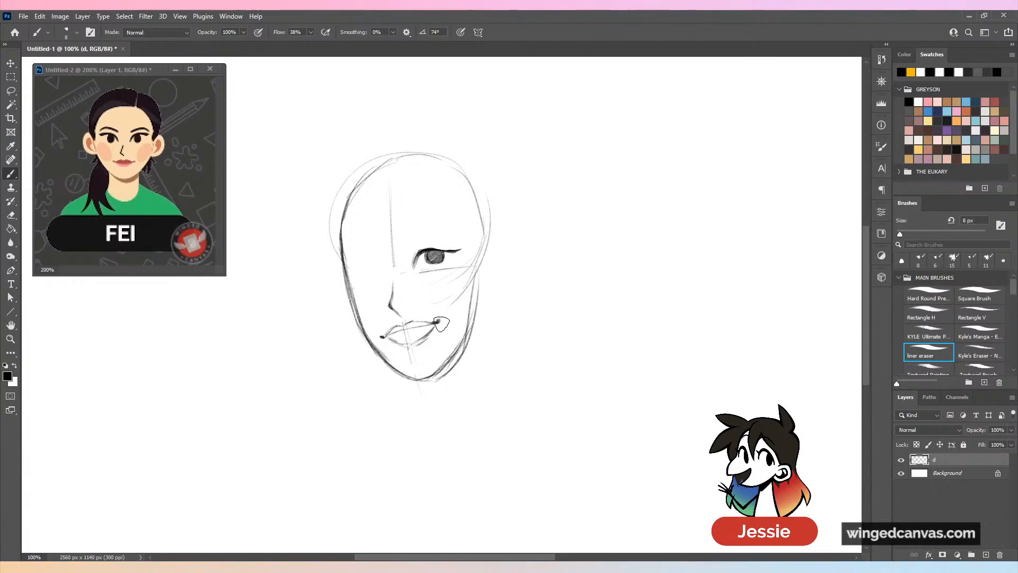
key("comma")
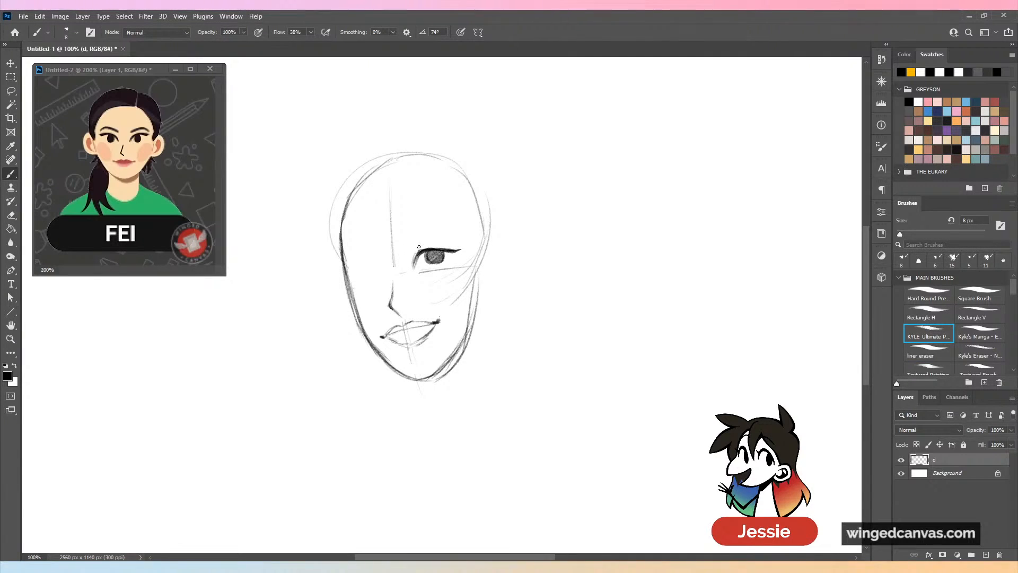
left_click_drag(420, 251, 414, 267)
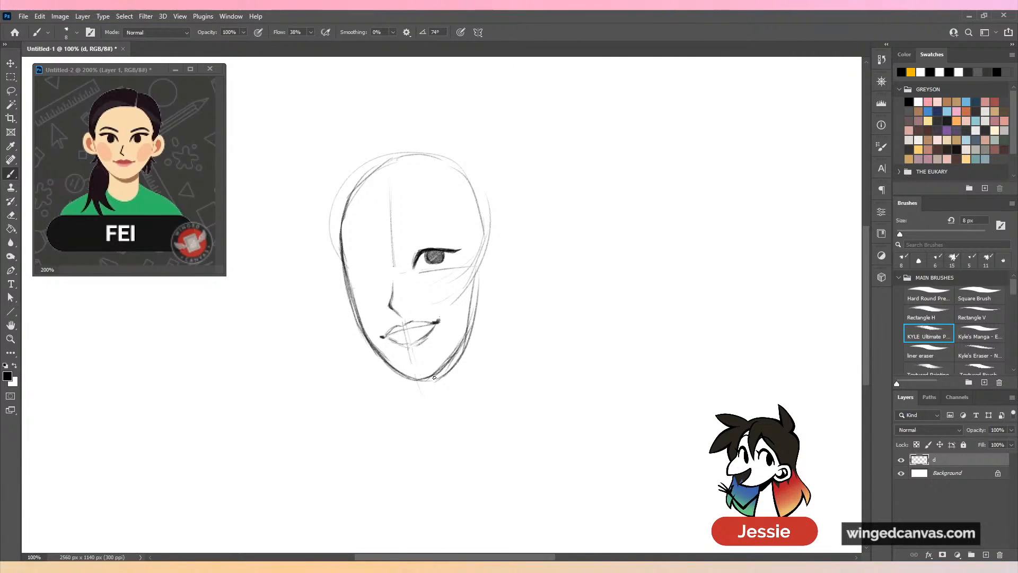
key("period")
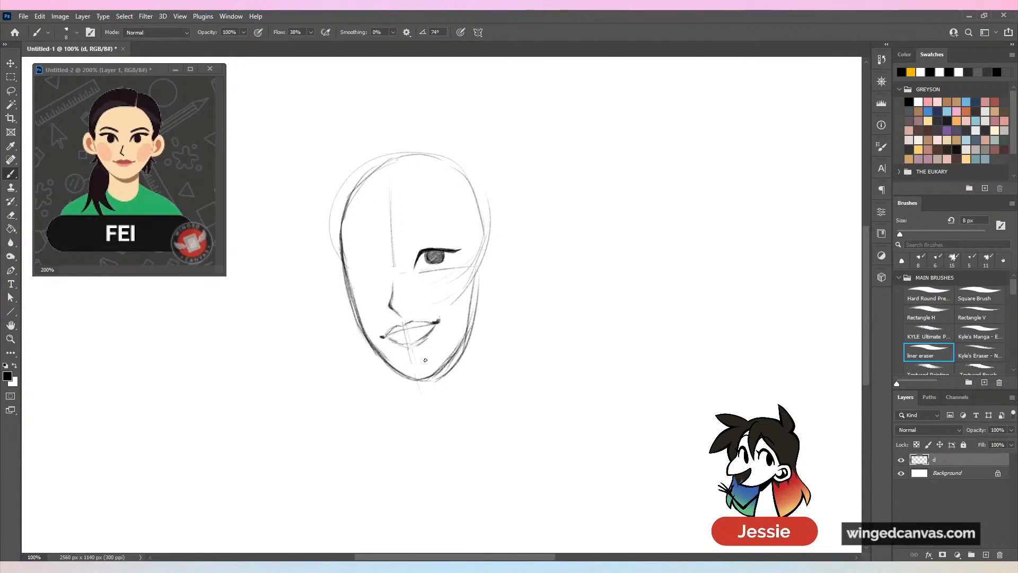
Lasso the eye, nudge it slightly down and to the right, and deselect it.
left_click(11, 90)
mouse_move(410, 261)
left_mouse_down()
mouse_move(422, 270)
mouse_move(464, 249)
left_mouse_up()
key("v")
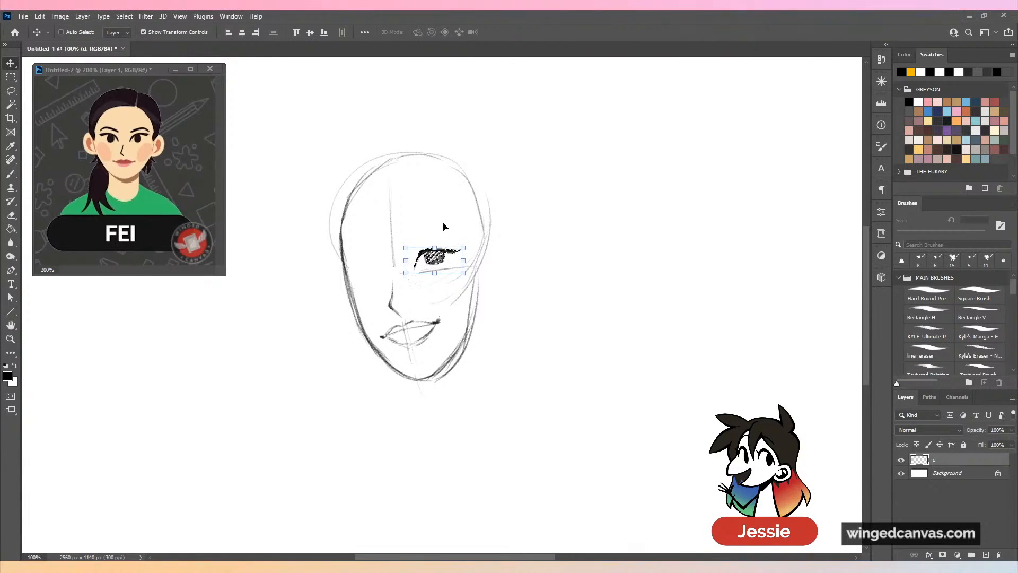
key("Right")
key("Right")
key("Down")
key("Down")
key("Down")
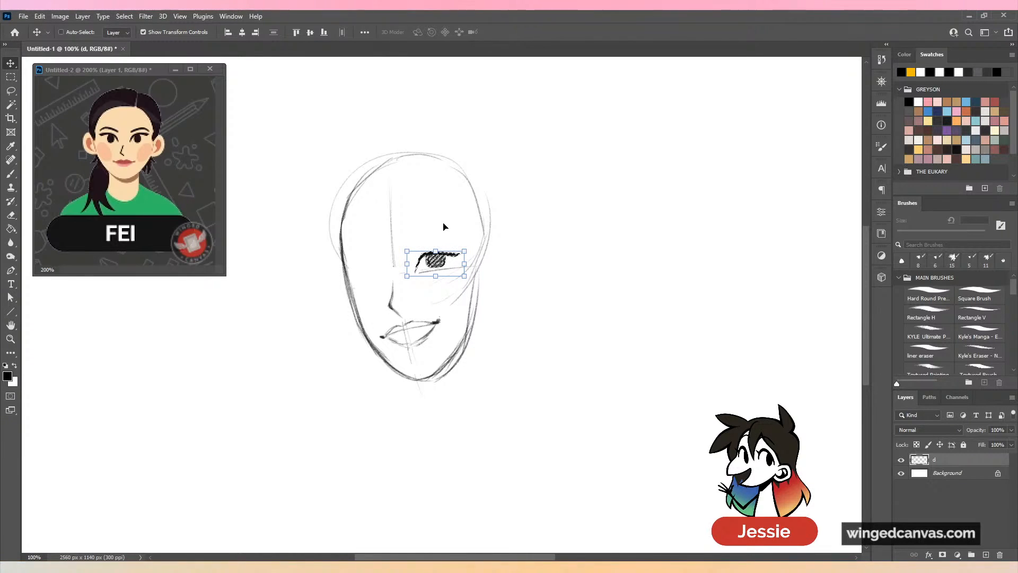
key("ctrl+d")
key("b")
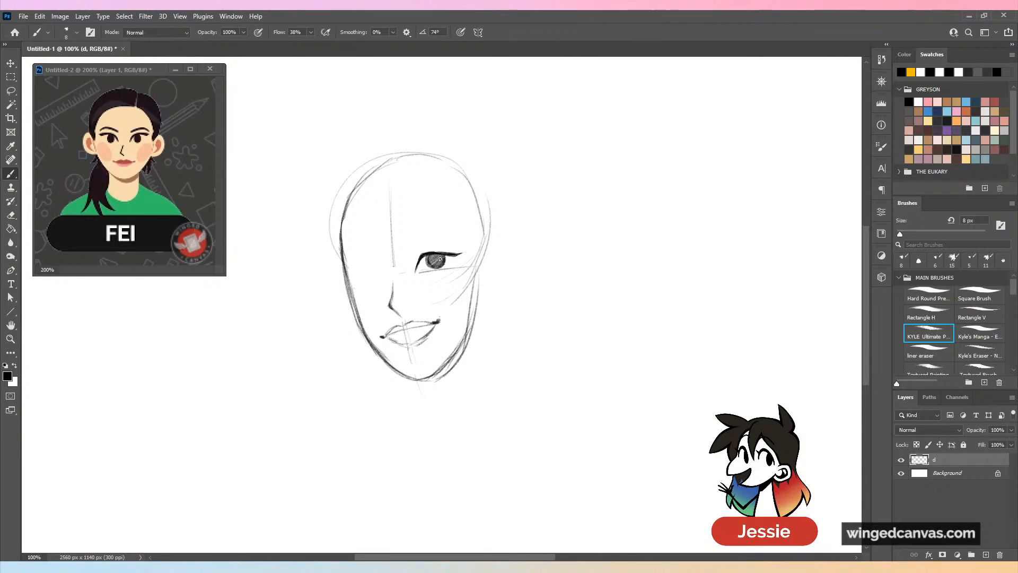
Lasso the eye again, rotate it by -2.84°, nudge it slightly to the left, and apply the transformation.
left_click(11, 90)
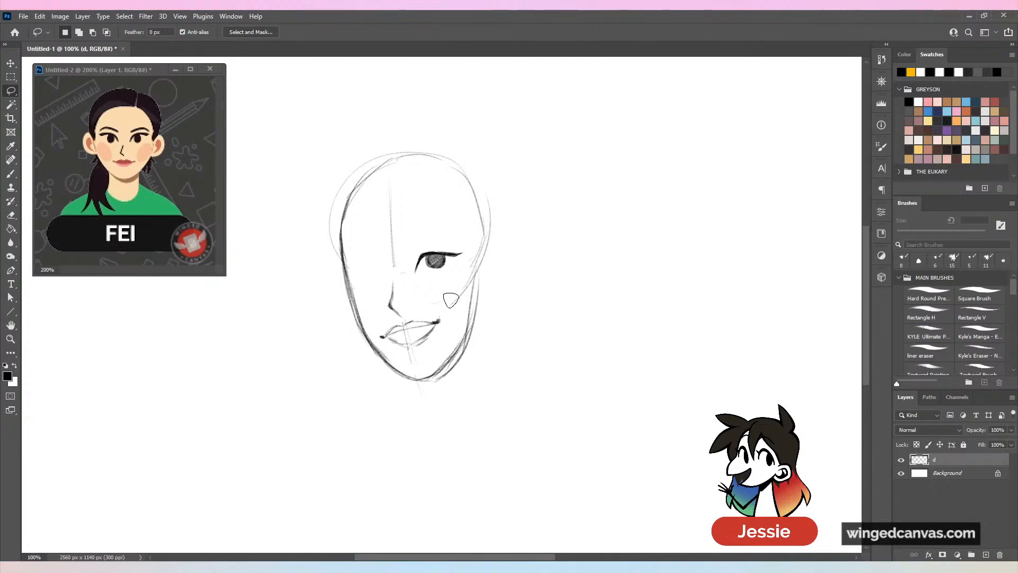
mouse_move(422, 244)
left_mouse_down()
mouse_move(408, 285)
mouse_move(457, 269)
mouse_move(480, 217)
mouse_move(461, 240)
left_mouse_up()
key("v")
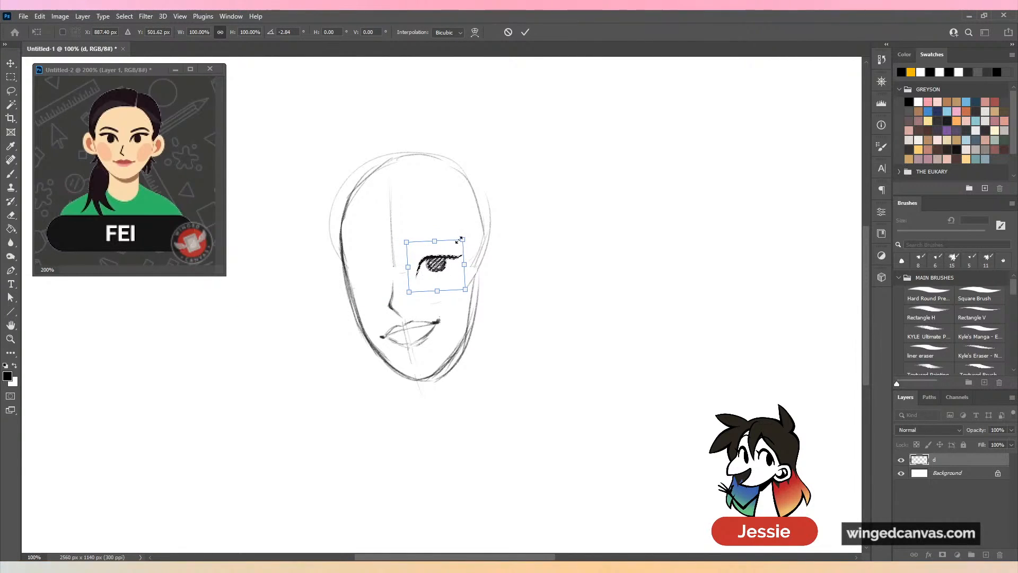
key("Left")
key("Left")
key("Left")
key("Left")
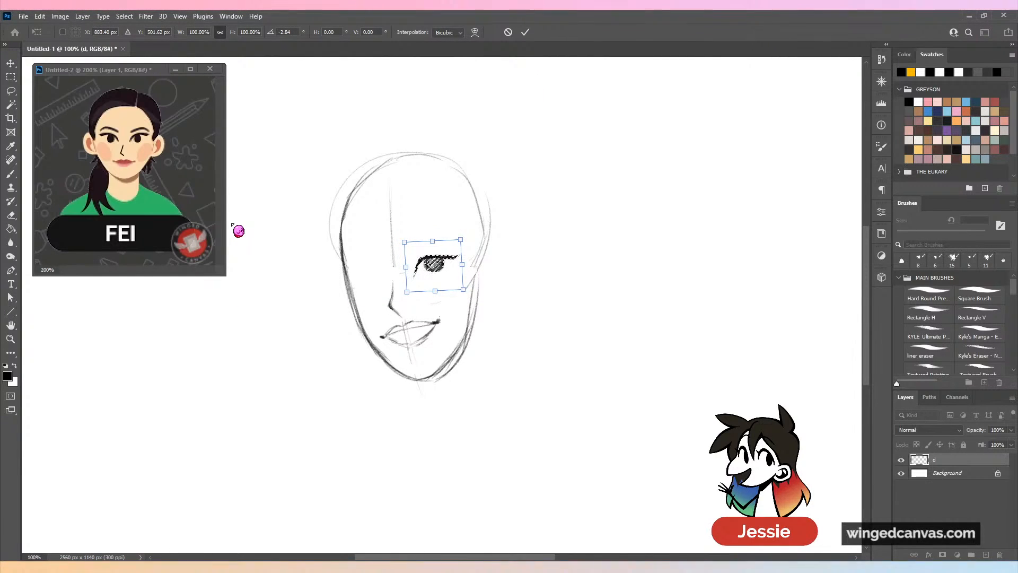
key("Return")
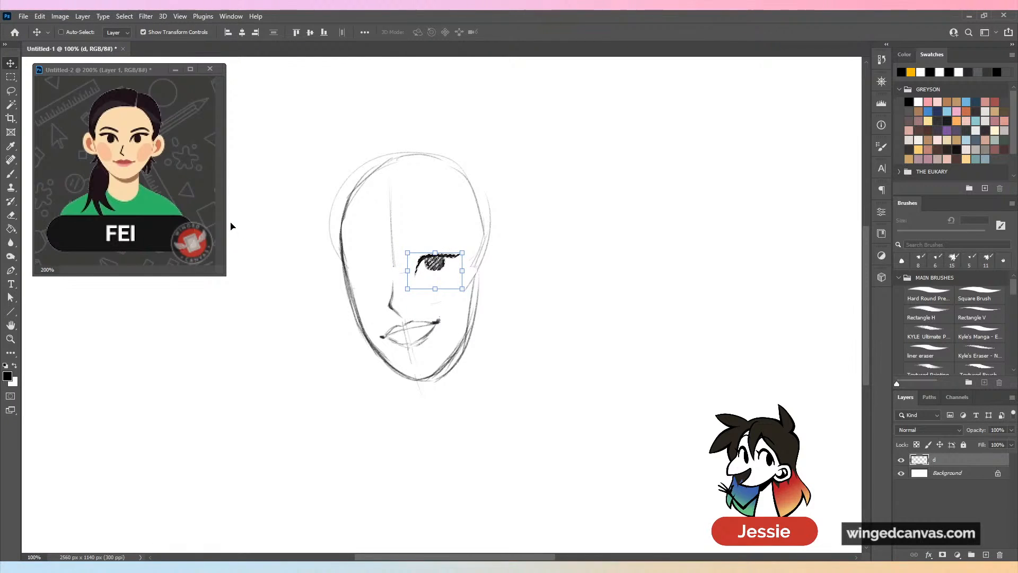
Deselect the near eye and sketch light curved cheek guides on both sides of the face.
key("ctrl+d")
key("b")
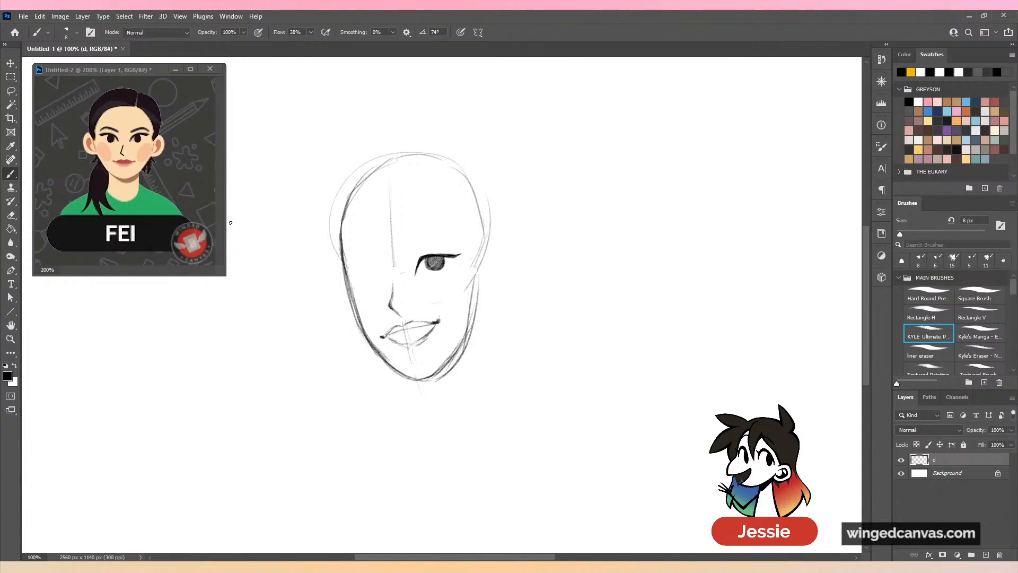
left_click_drag(433, 294, 434, 311)
left_click_drag(456, 275, 435, 304)
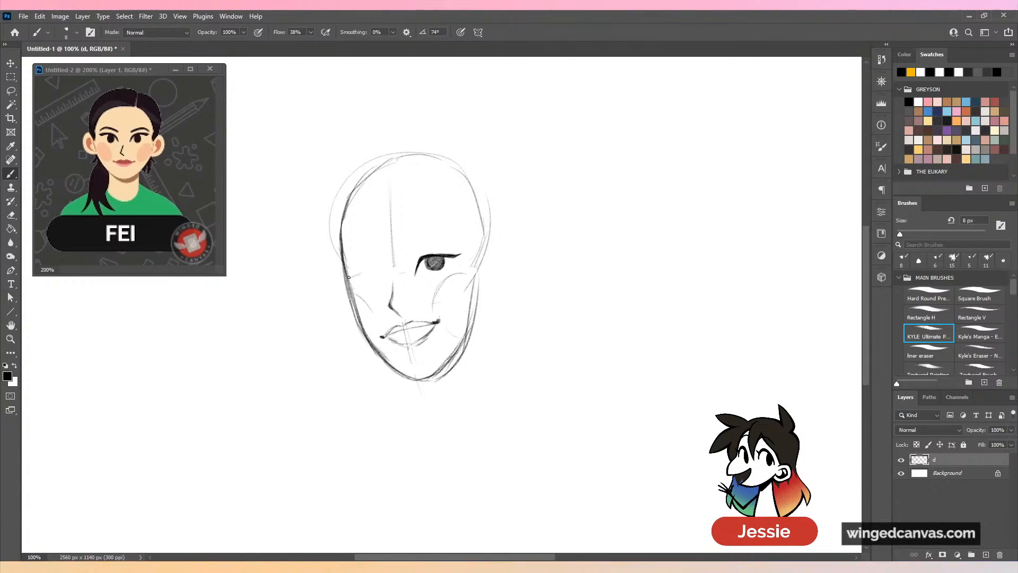
Sketch the far eye with an arched upper lash line and a shaded iris, trimming the lid with the liner eraser.
left_click_drag(348, 277, 373, 266)
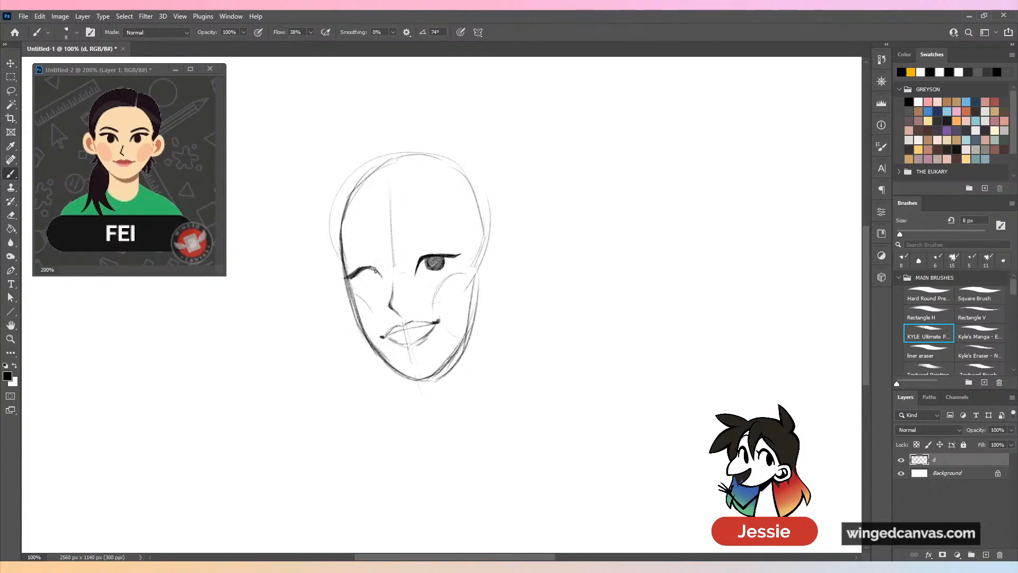
key("ctrl+z")
key("e")
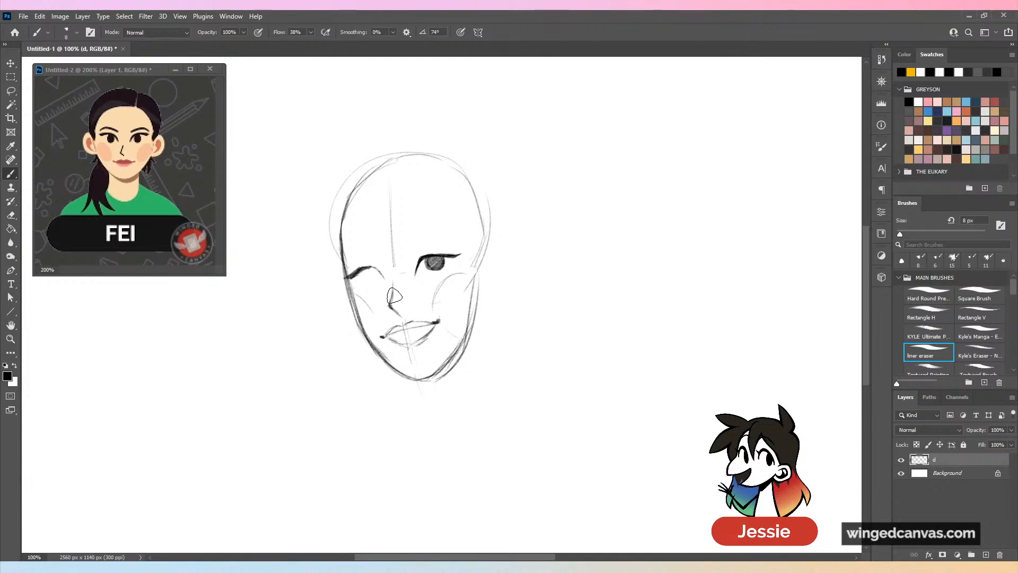
key("b")
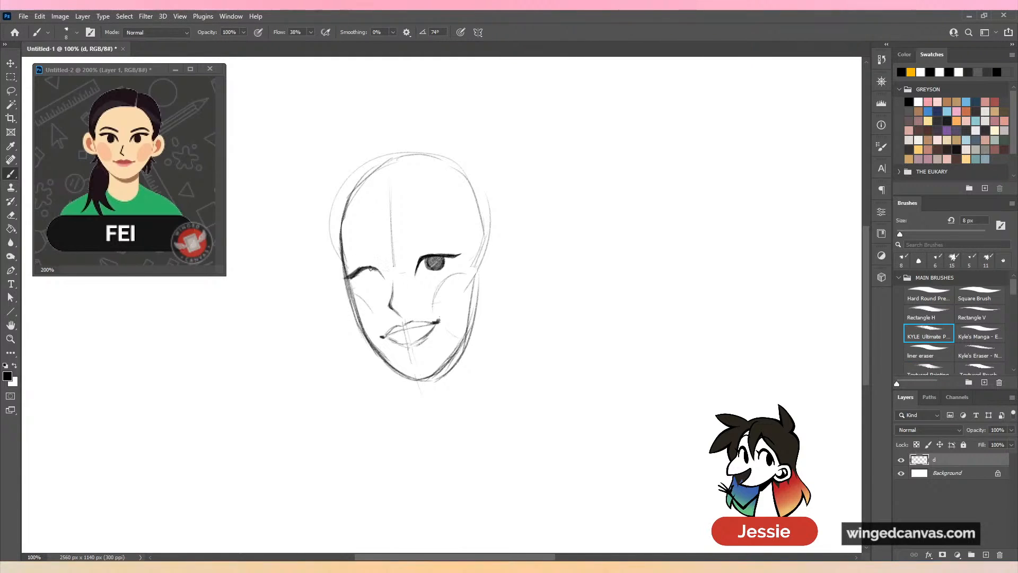
left_click_drag(375, 270, 382, 276)
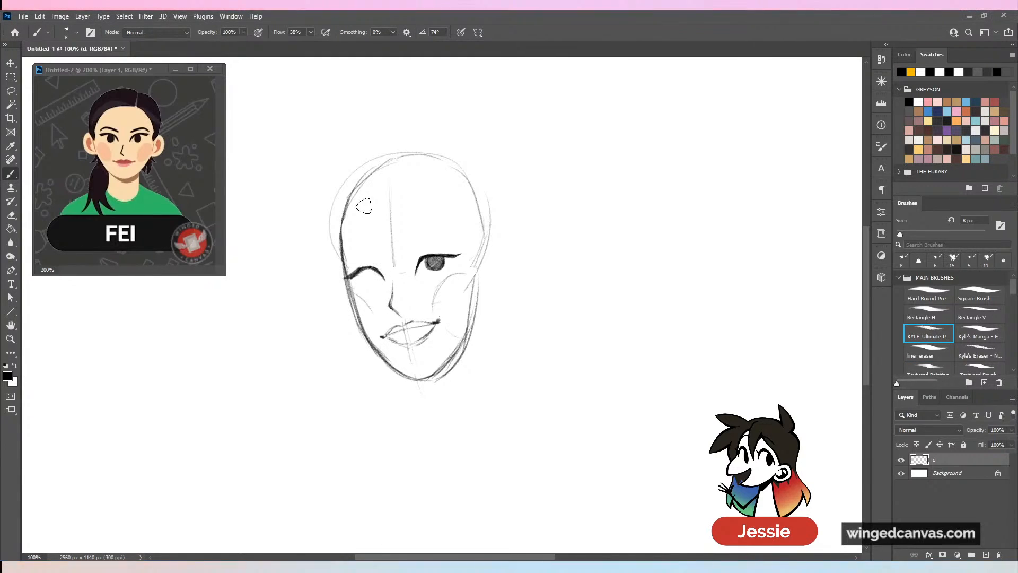
key("e")
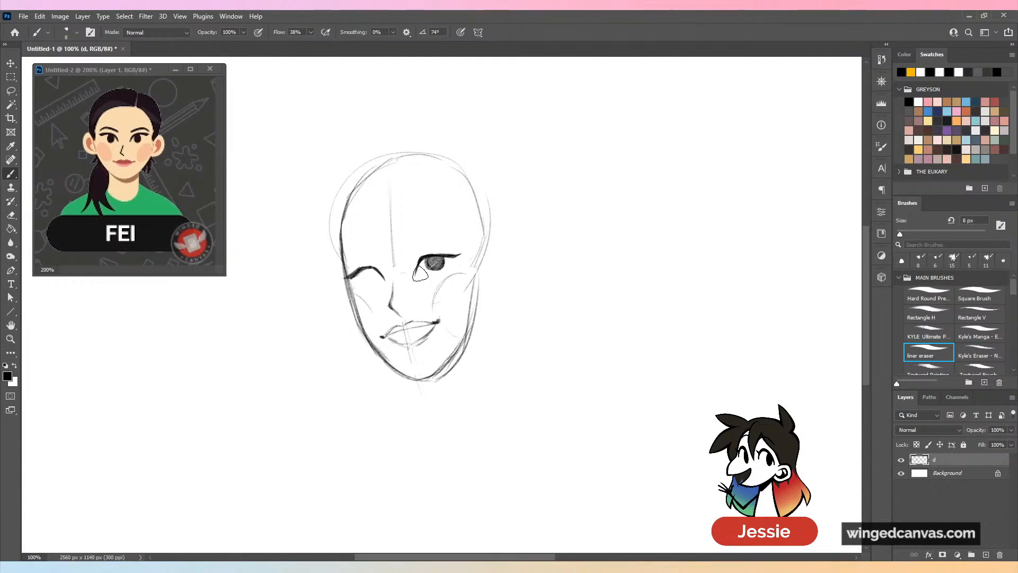
key("b")
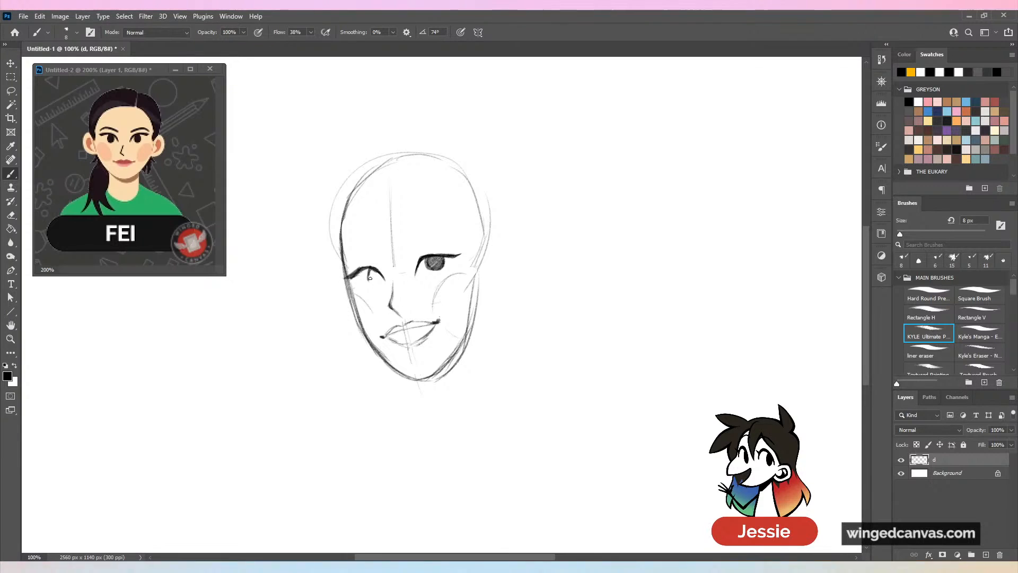
left_click_drag(370, 281, 377, 285)
Darken the near side of the jaw, and erase the rough outer construction lines around the jaw and chin.
left_click_drag(477, 281, 464, 335)
left_click_drag(473, 295, 454, 354)
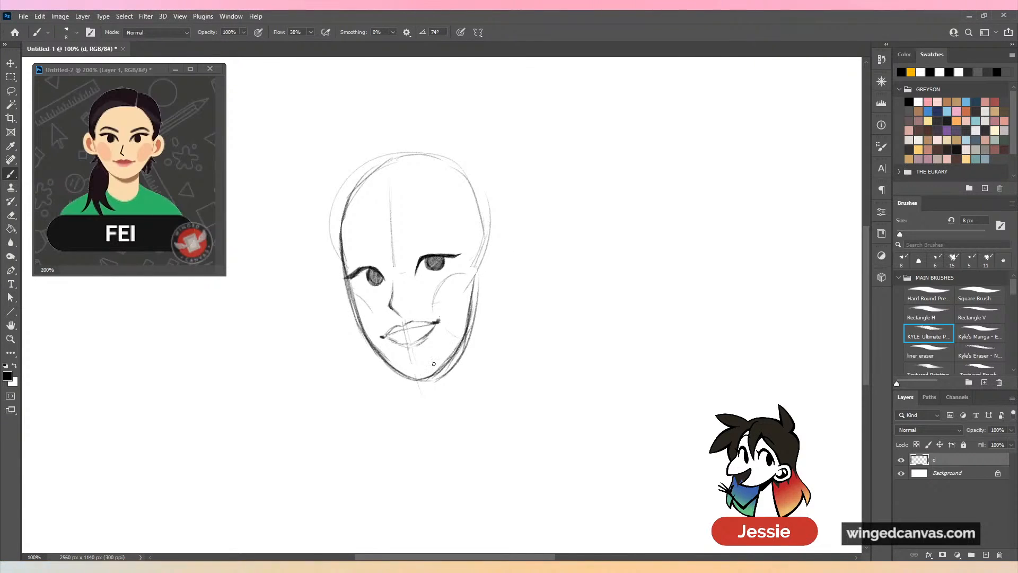
key("e")
mouse_move(483, 275)
left_mouse_down()
mouse_move(446, 394)
mouse_move(469, 345)
mouse_move(443, 378)
left_mouse_up()
left_click_drag(372, 344, 422, 383)
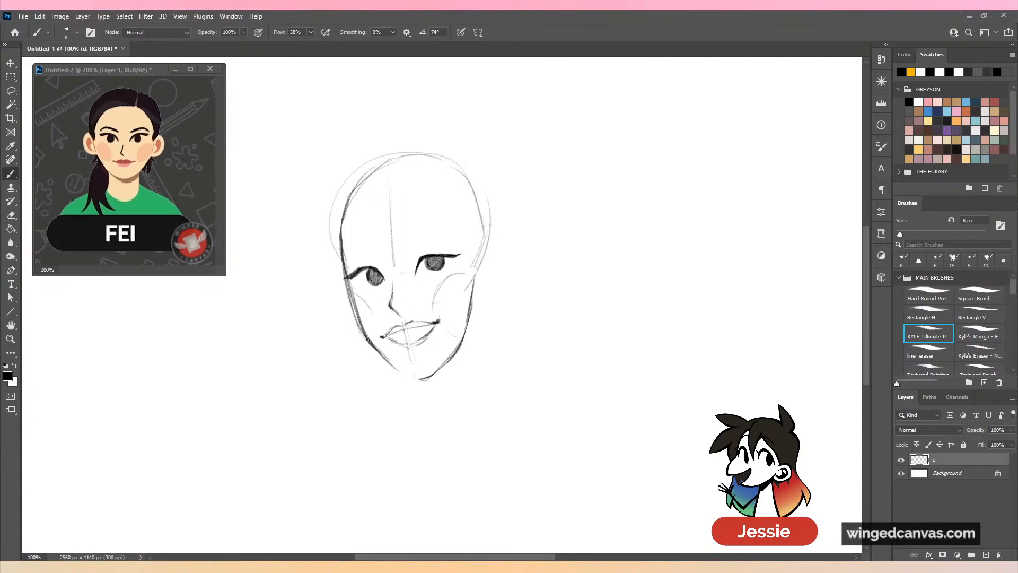
Redraw the lower jaw into a cleaner pointed chin, trim stray ends with the liner eraser, and darken the near eye's upper lid.
key("b")
mouse_move(367, 338)
left_mouse_down()
mouse_move(423, 380)
mouse_move(464, 344)
left_mouse_up()
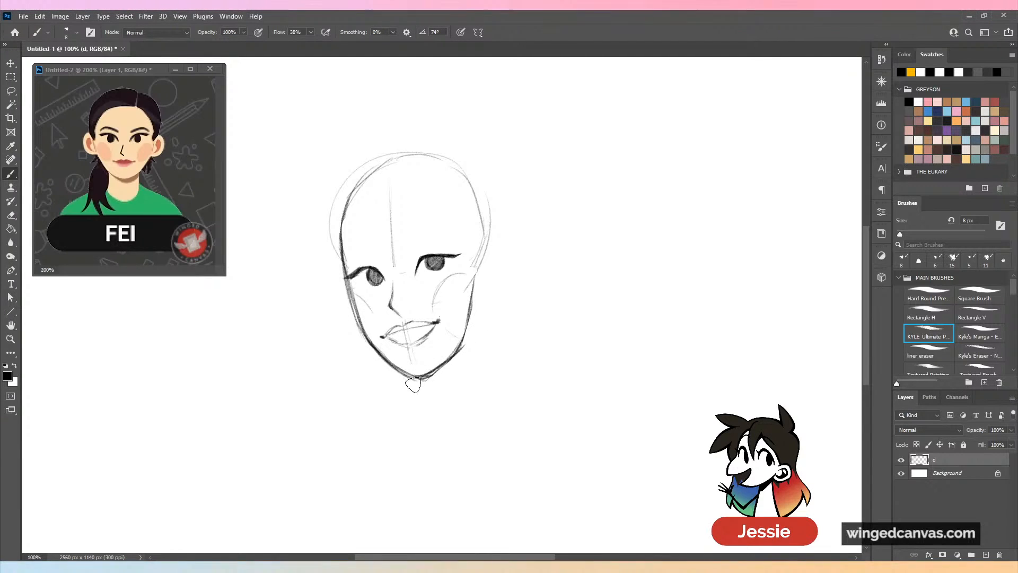
key("e")
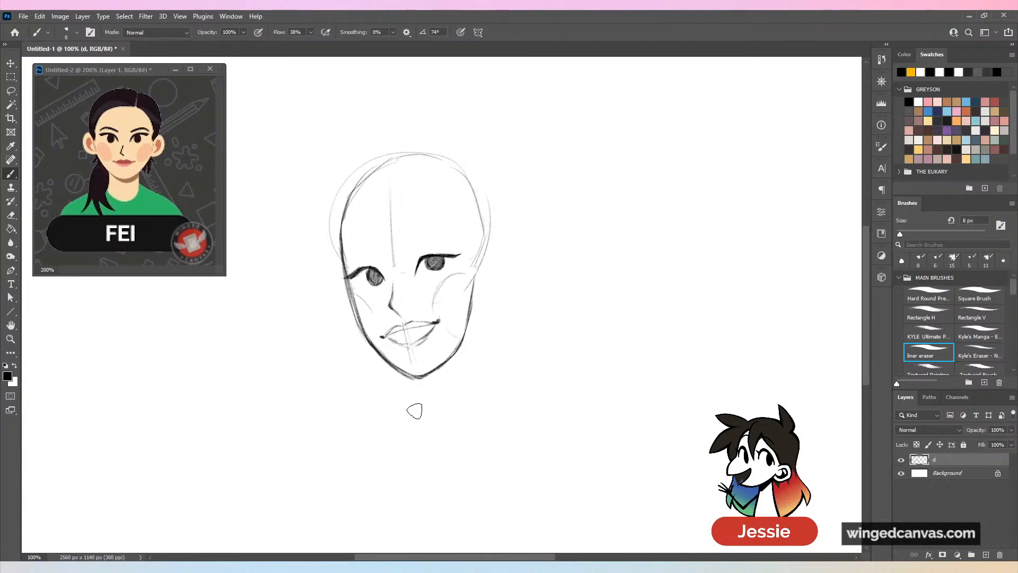
key("b")
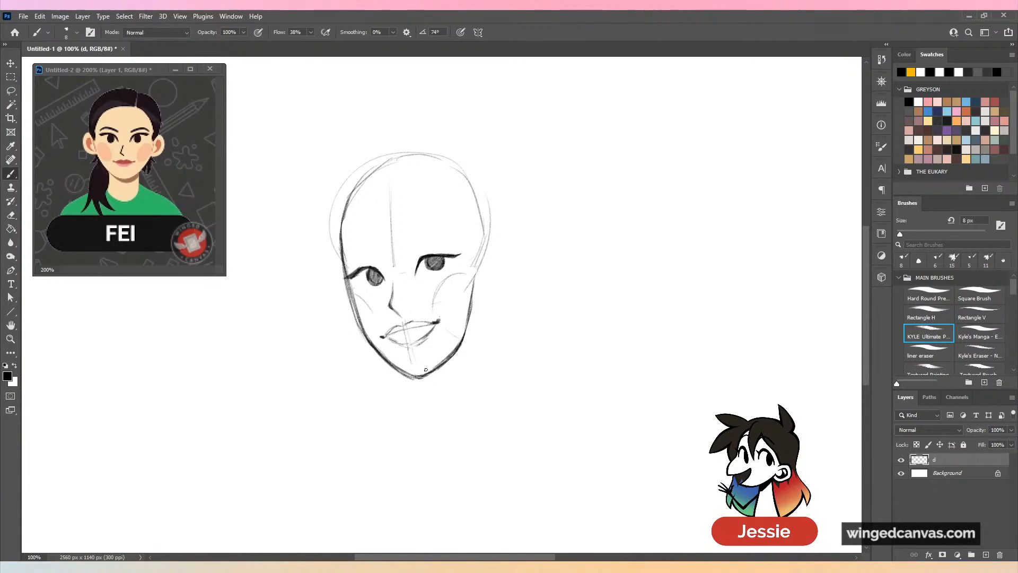
left_click_drag(452, 354, 466, 327)
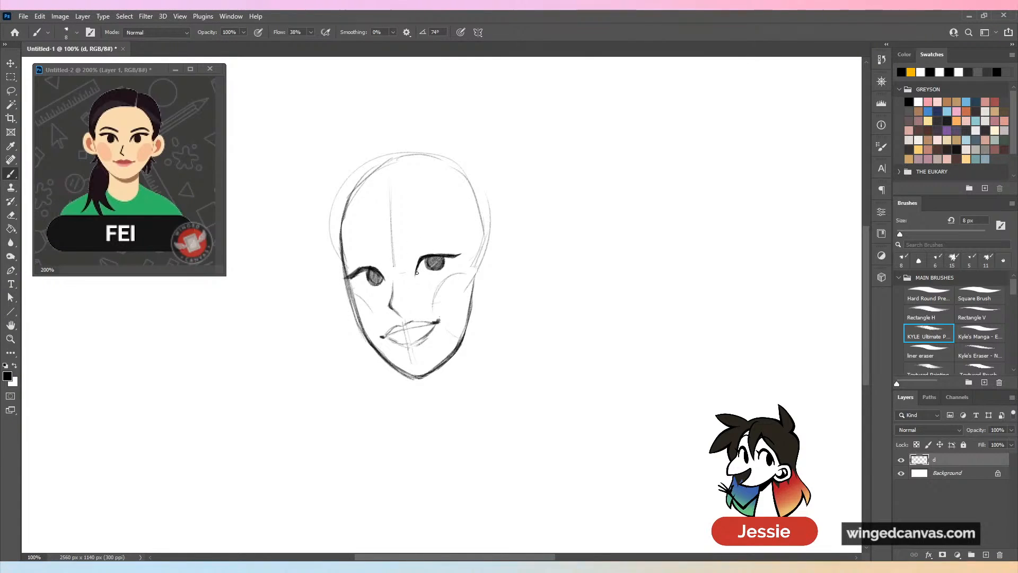
left_click_drag(424, 256, 454, 255)
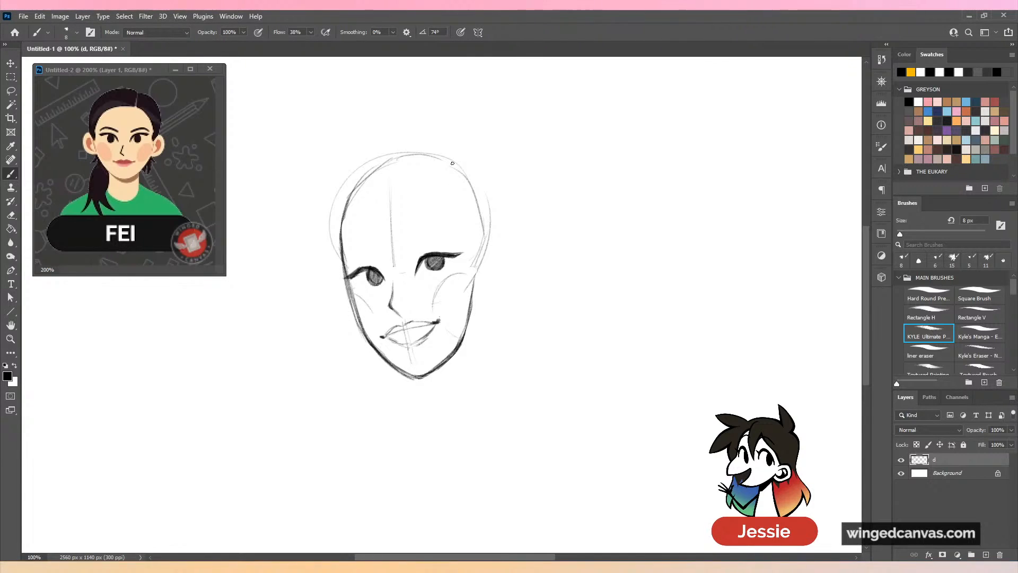
Sketch the near ear with its inner contour, and the narrow visible edge of the far ear beside the cheek.
mouse_move(478, 262)
left_mouse_down()
mouse_move(491, 248)
mouse_move(506, 266)
left_mouse_up()
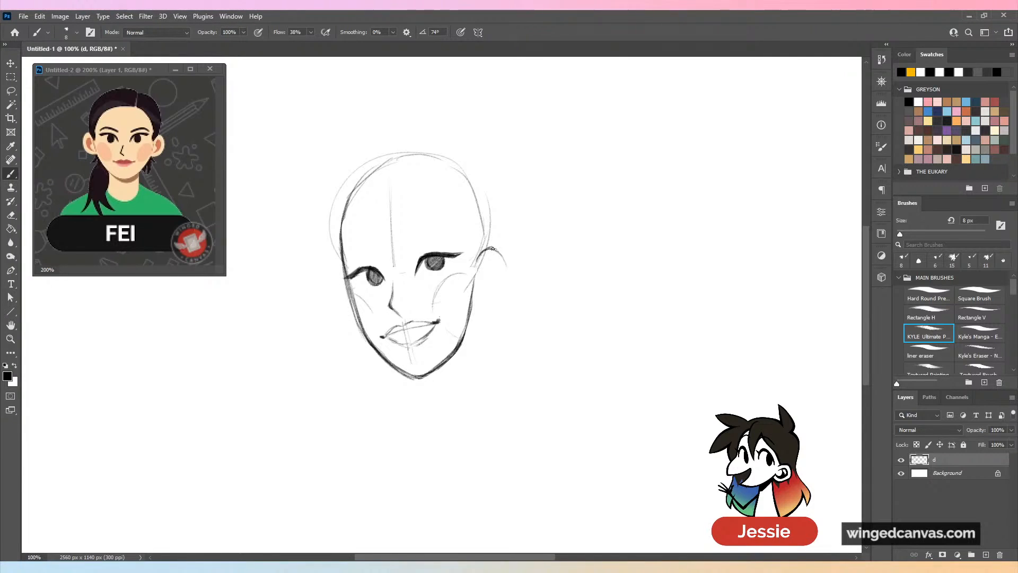
mouse_move(493, 249)
left_mouse_down()
mouse_move(502, 265)
mouse_move(482, 302)
mouse_move(500, 289)
left_mouse_up()
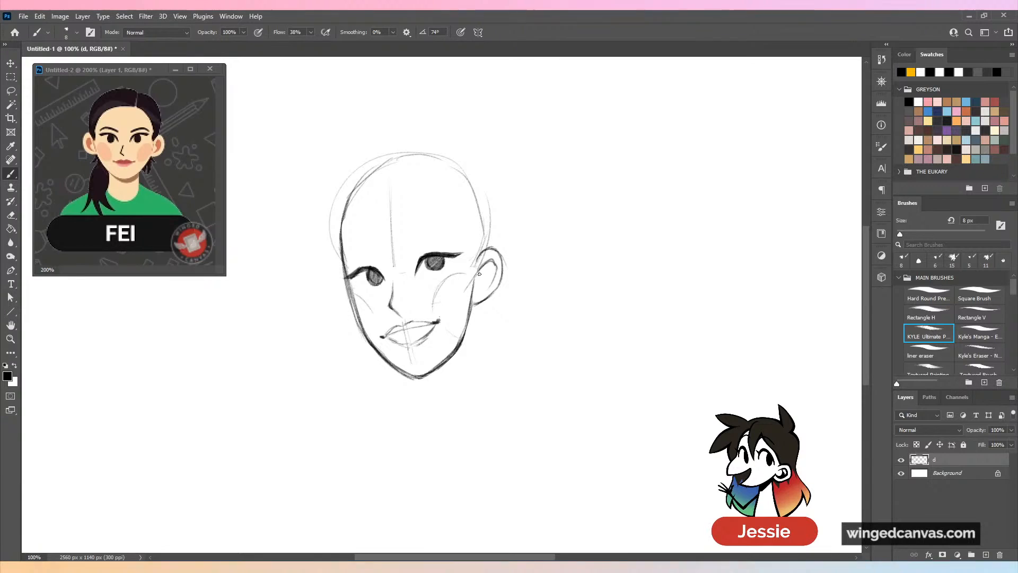
mouse_move(484, 269)
left_mouse_down()
mouse_move(479, 295)
mouse_move(488, 291)
left_mouse_up()
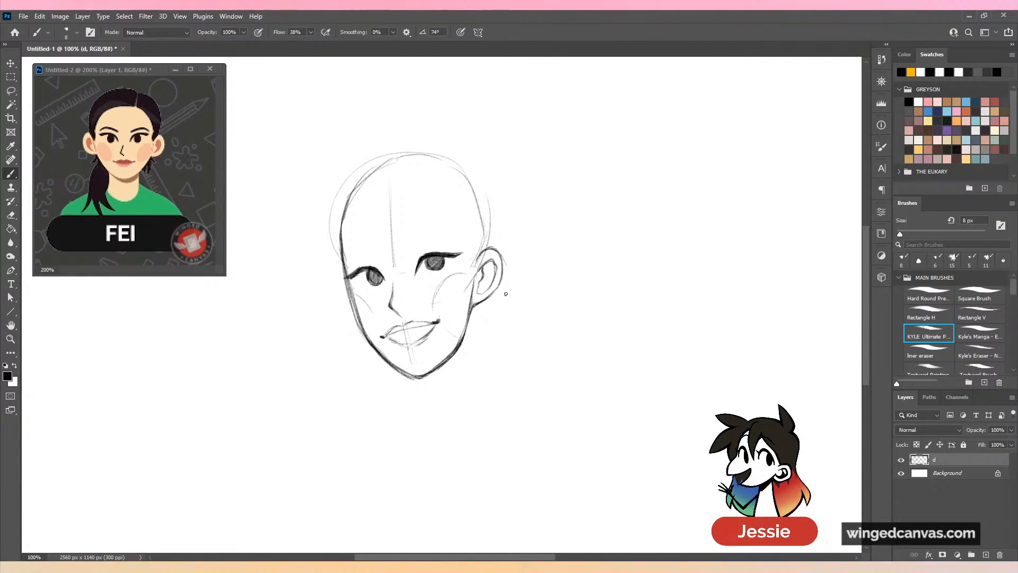
left_click_drag(343, 281, 354, 324)
left_click_drag(349, 280, 345, 313)
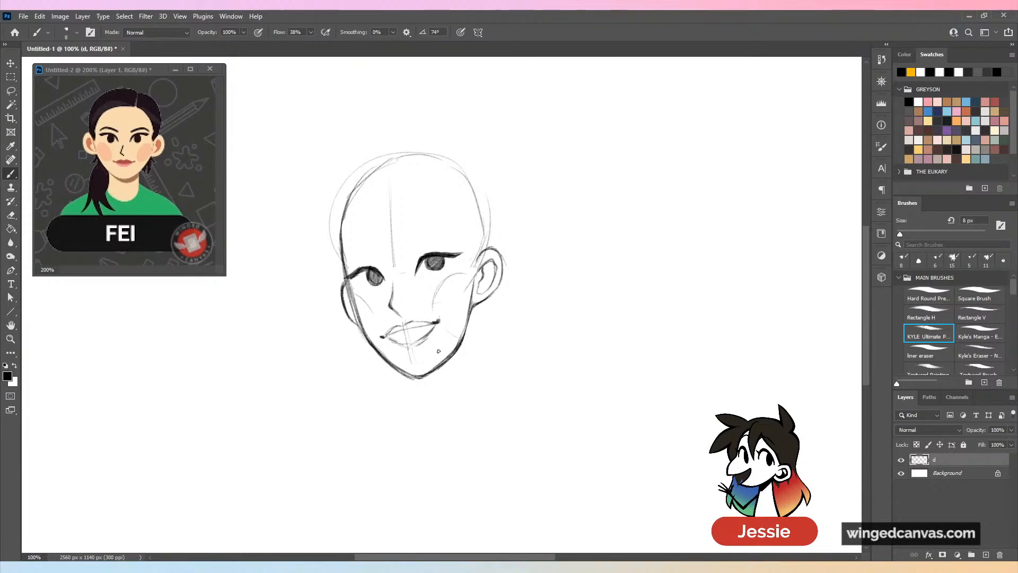
Draw an arched eyebrow above each eye, tapering the ends with the liner eraser.
mouse_move(410, 248)
left_mouse_down()
mouse_move(462, 242)
mouse_move(422, 242)
mouse_move(434, 240)
left_mouse_up()
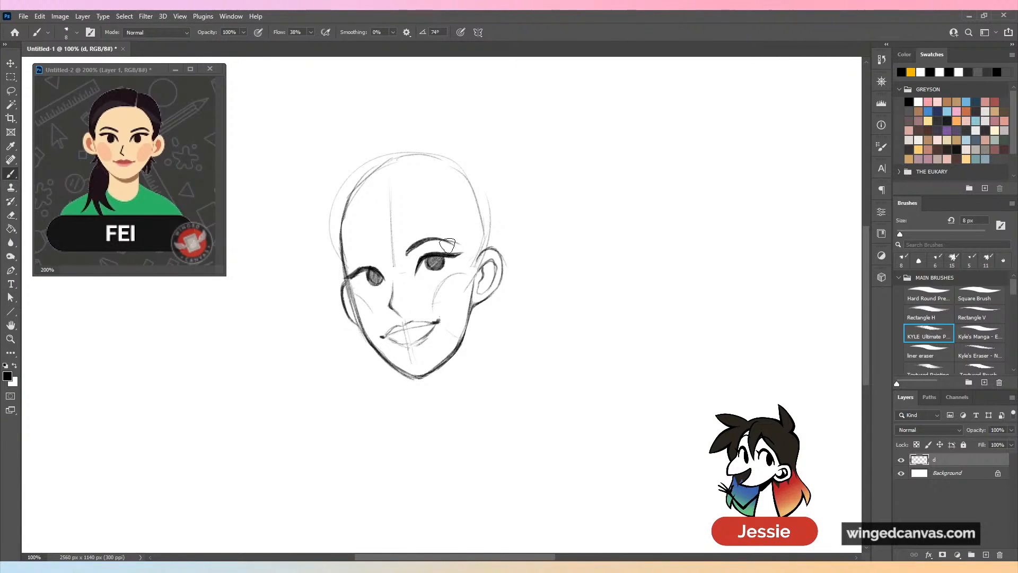
key("period")
key("period")
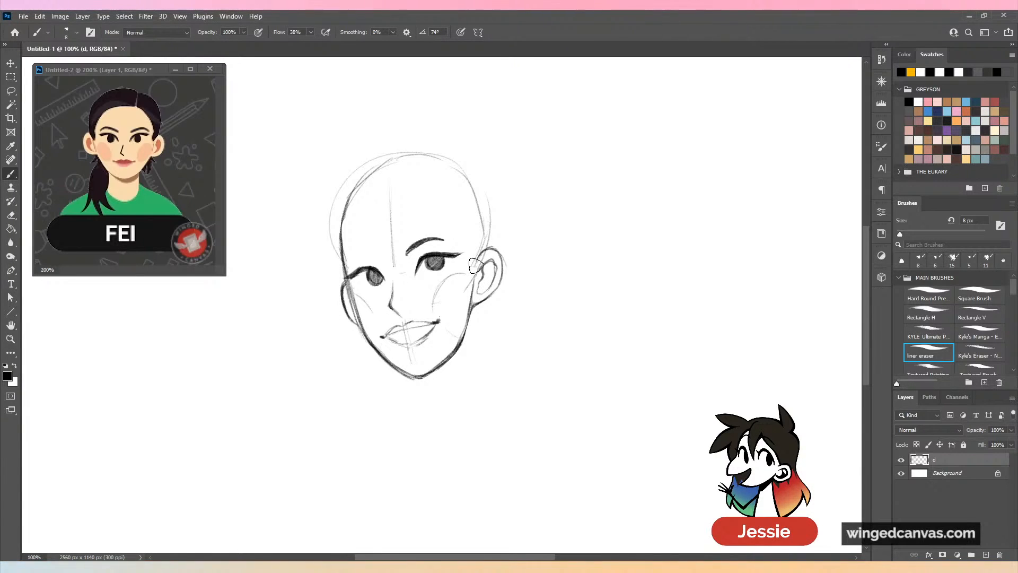
key("comma")
key("comma")
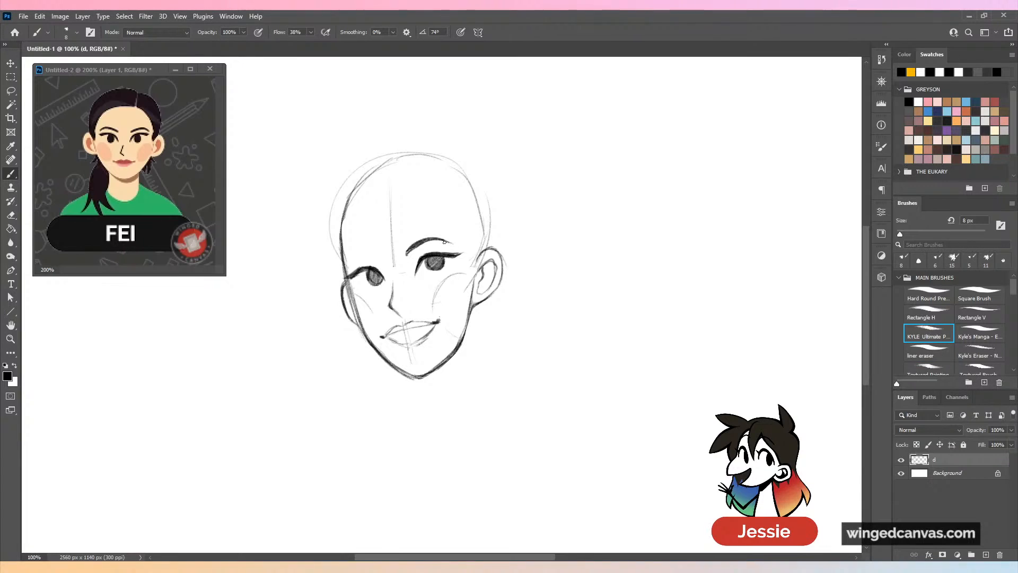
key("period")
key("period")
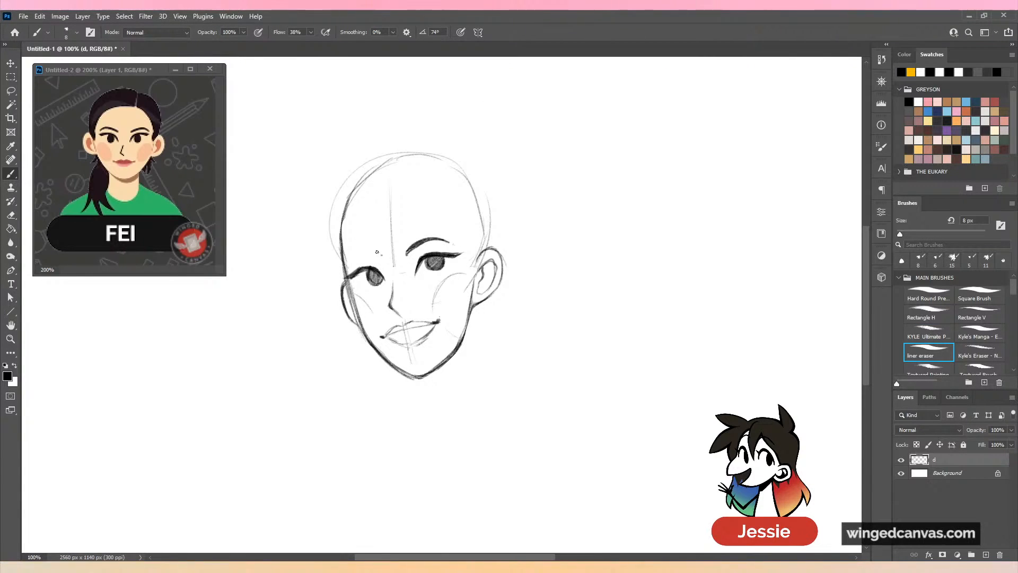
key("comma")
key("comma")
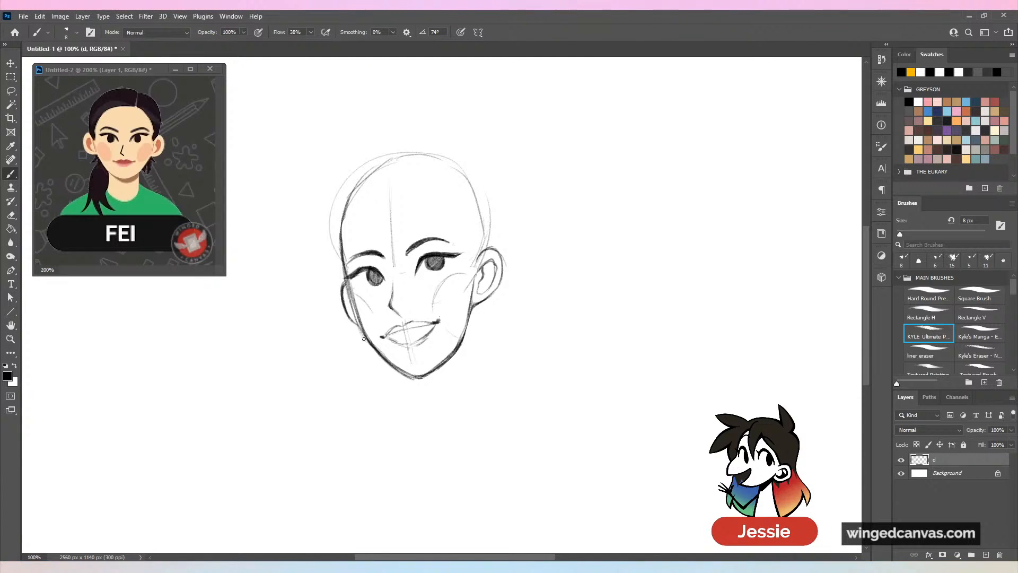
left_click_drag(355, 257, 350, 259)
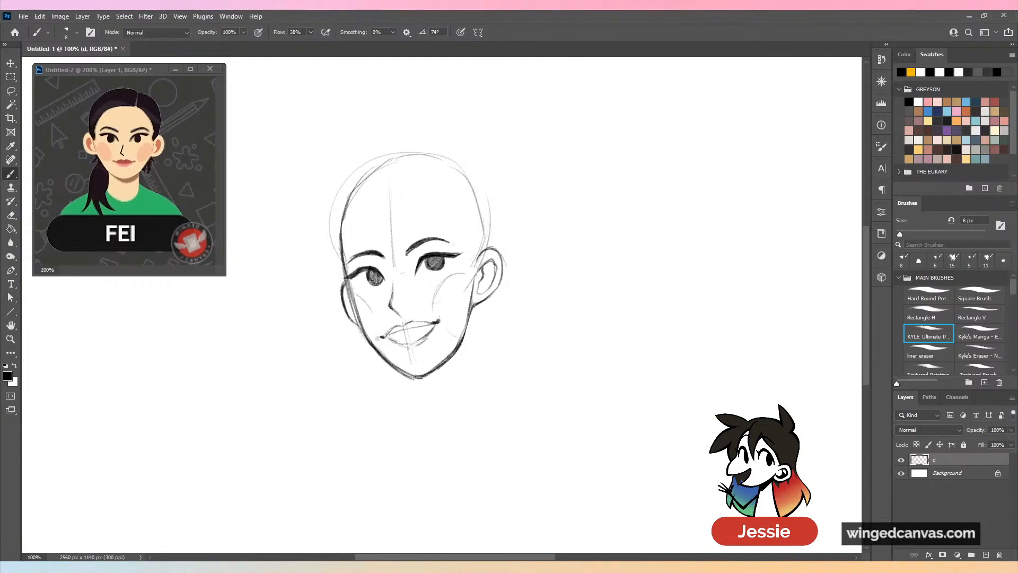
key("e")
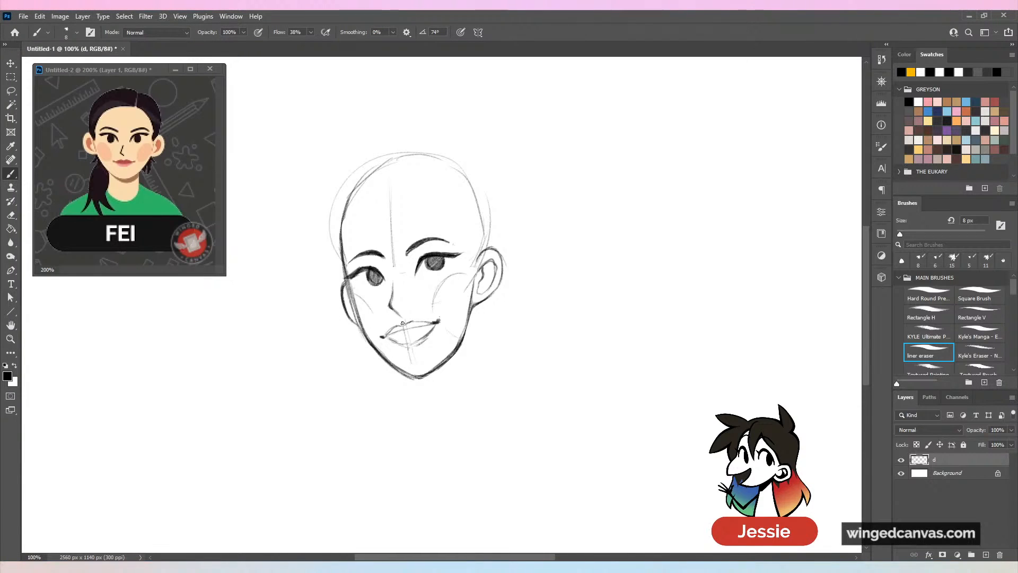
key("comma")
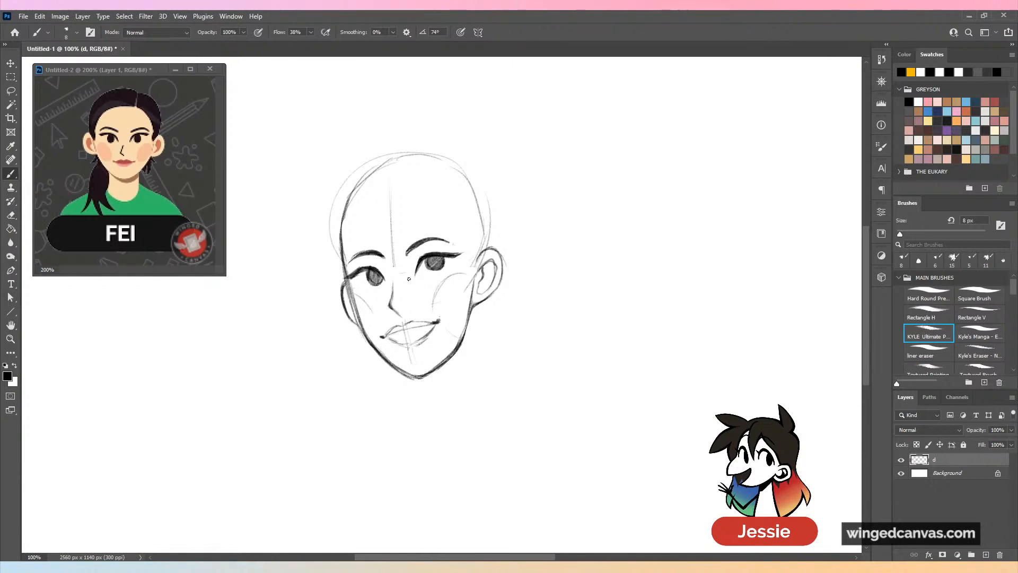
Sketch the hairline curving across the forehead from the far temple down to the near ear.
scroll(861, 246, "up", 2)
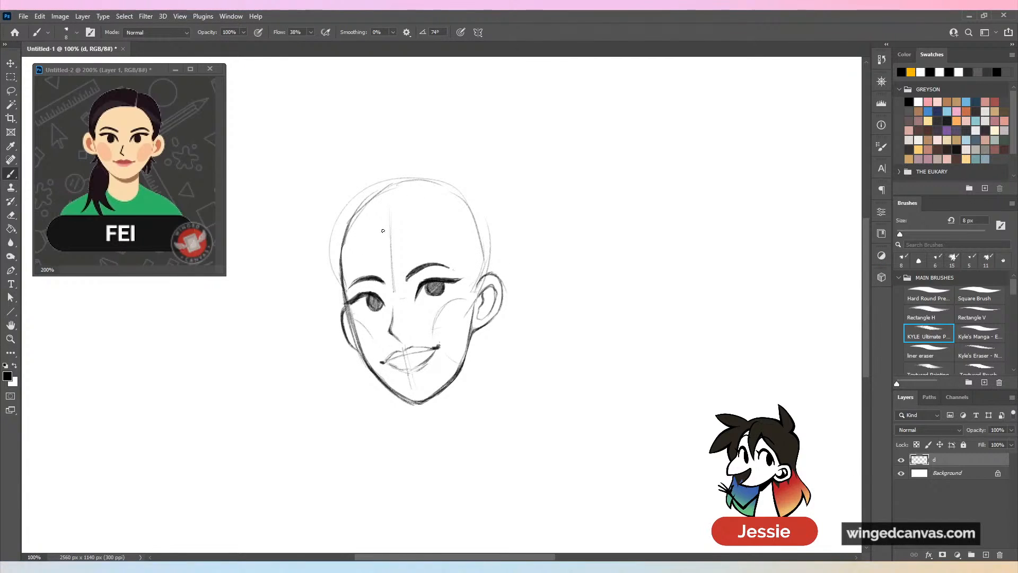
mouse_move(413, 219)
left_mouse_down()
mouse_move(374, 231)
mouse_move(346, 276)
mouse_move(375, 227)
mouse_move(415, 218)
mouse_move(487, 273)
left_mouse_up()
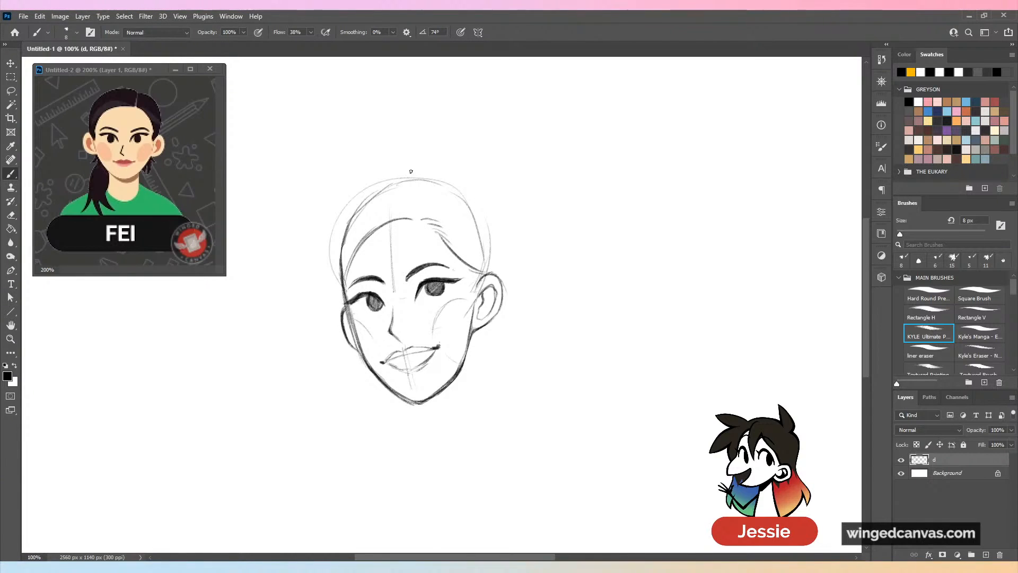
Outline the hair from the crown down to the far temple, undoing the angular side contour and redrawing it rounder.
mouse_move(411, 170)
left_mouse_down()
mouse_move(439, 176)
mouse_move(350, 210)
mouse_move(335, 229)
mouse_move(333, 284)
mouse_move(342, 290)
left_mouse_up()
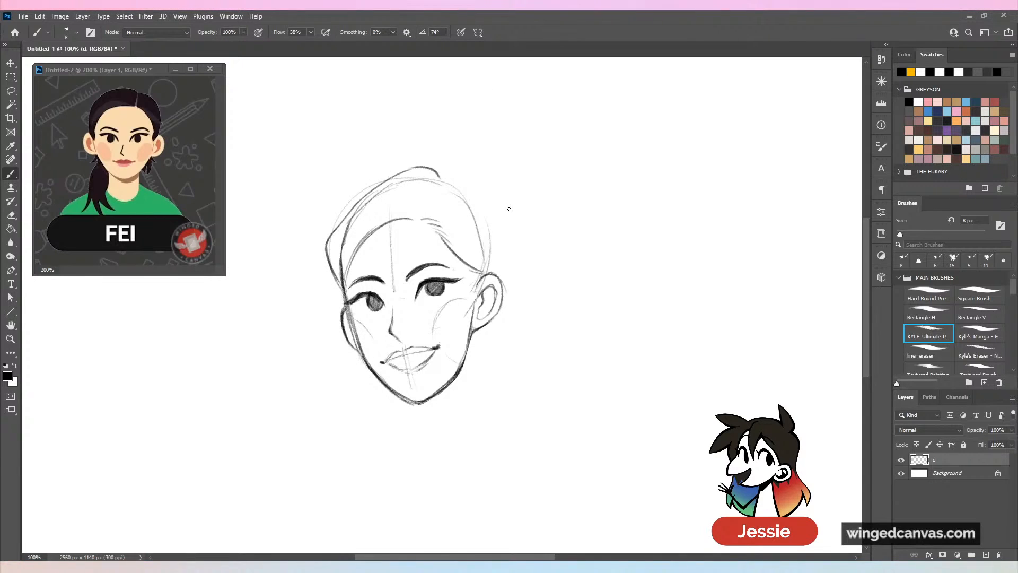
key("ctrl+z")
key("ctrl+z")
key("ctrl+z")
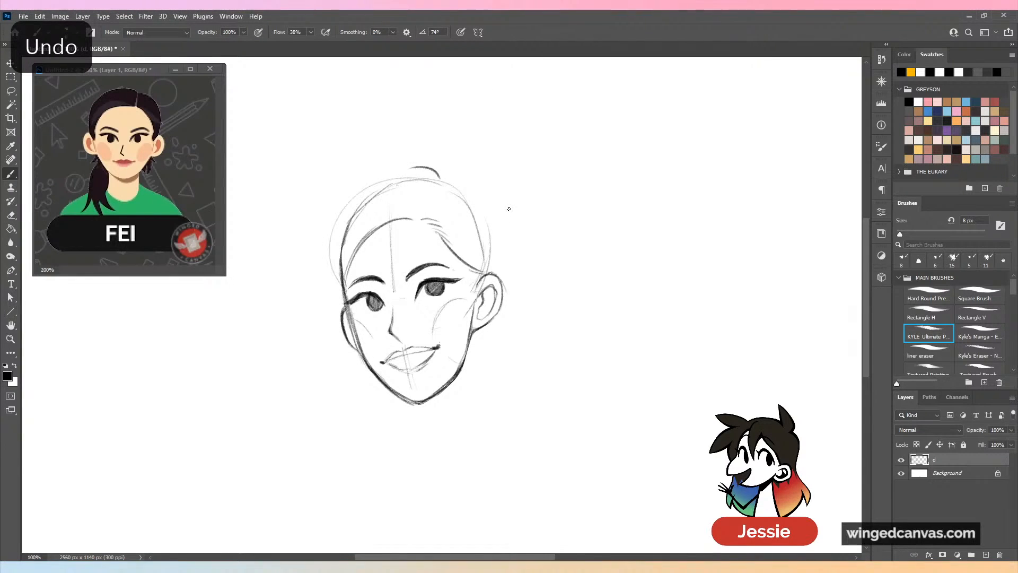
mouse_move(408, 170)
left_mouse_down()
mouse_move(339, 218)
mouse_move(356, 205)
left_mouse_up()
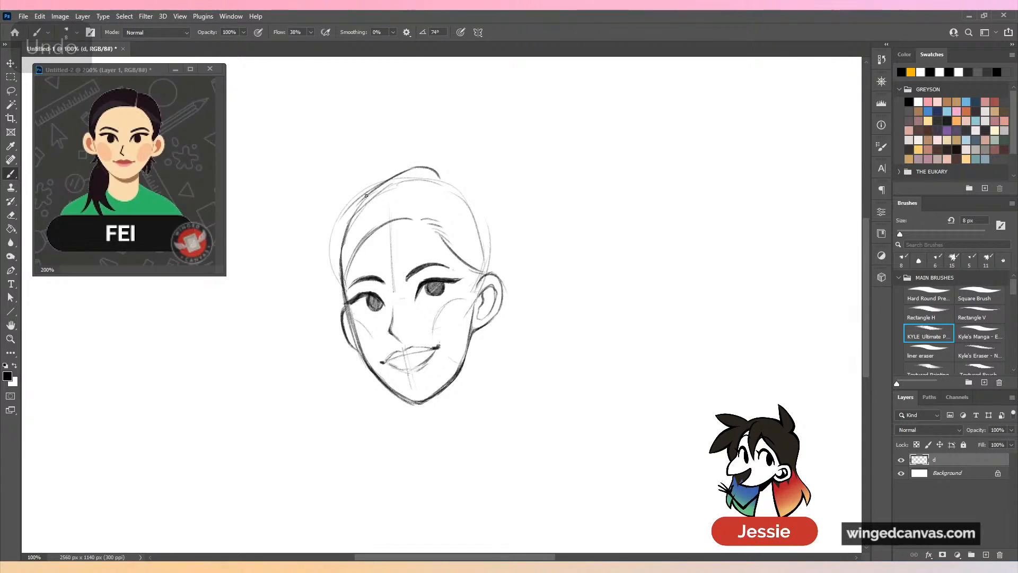
mouse_move(413, 167)
left_mouse_down()
mouse_move(357, 199)
mouse_move(327, 249)
mouse_move(347, 307)
left_mouse_up()
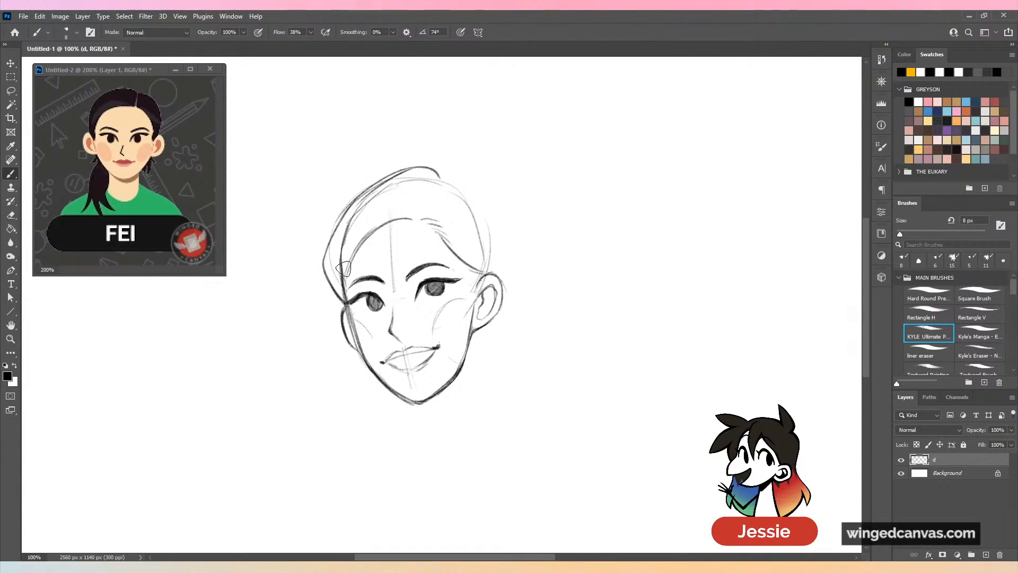
Outline the hair from the crown down to the near ear, erasing overlapping skull guides and reinforcing the line at the crown.
mouse_move(418, 180)
left_mouse_down()
mouse_move(402, 169)
mouse_move(391, 176)
mouse_move(460, 186)
mouse_move(493, 230)
mouse_move(493, 218)
mouse_move(502, 280)
left_mouse_up()
key("b")
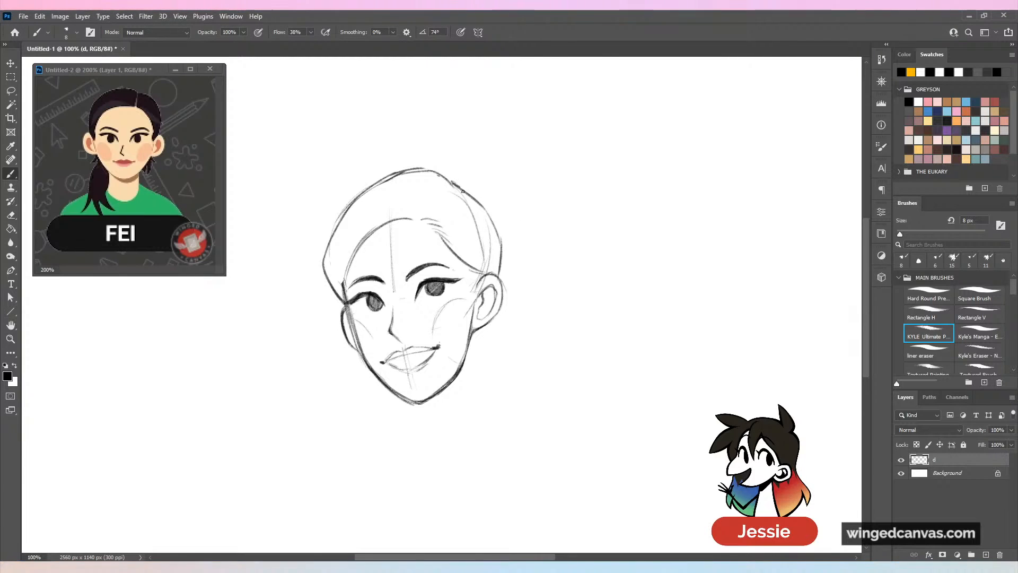
mouse_move(442, 174)
left_mouse_down()
mouse_move(456, 186)
mouse_move(440, 175)
left_mouse_up()
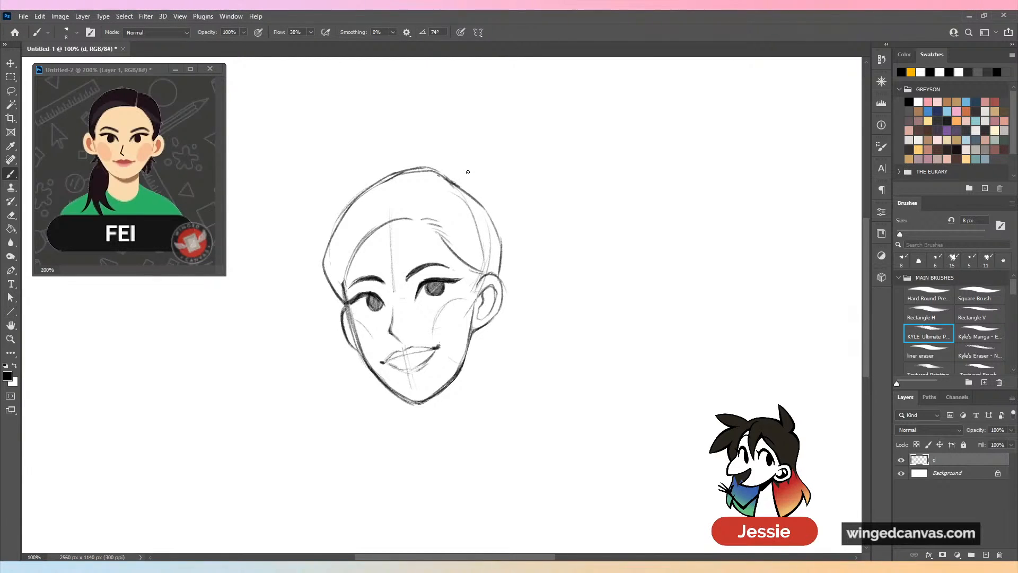
Add short wispy hair strokes at both temples and loose strands curling out below the near ear.
key("period")
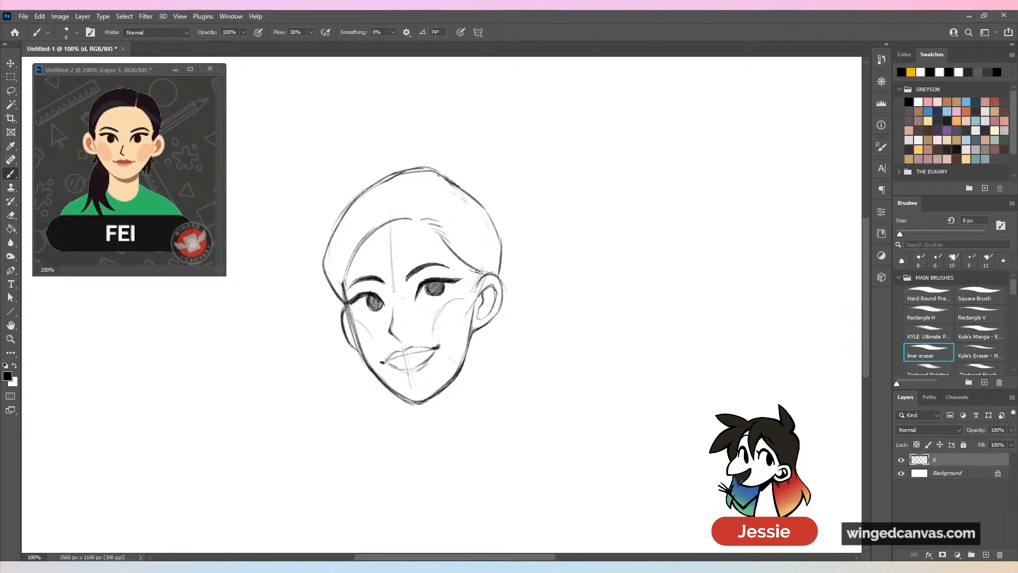
key("comma")
left_click_drag(473, 276, 481, 280)
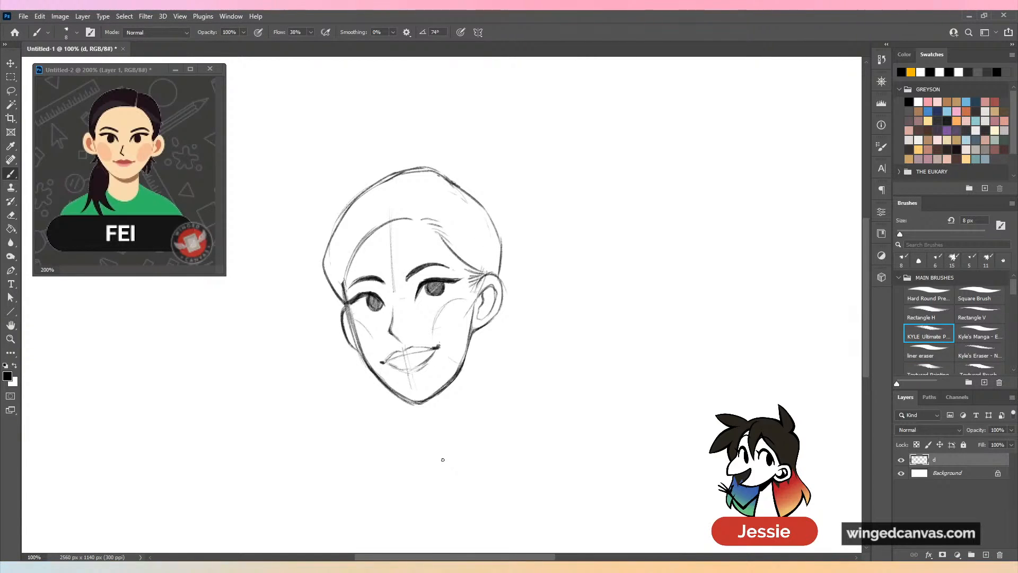
key("period")
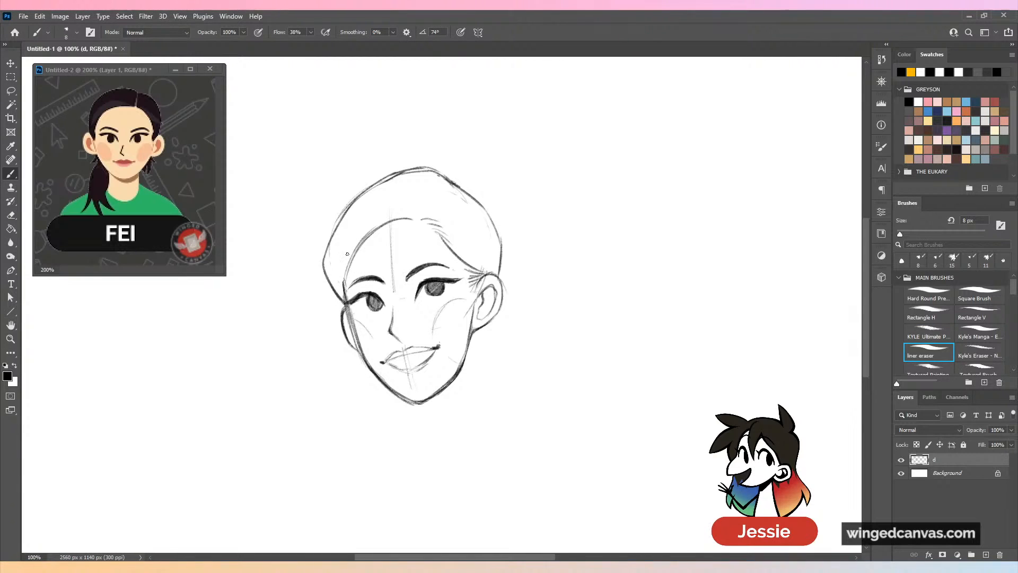
key("comma")
left_click_drag(350, 264, 342, 287)
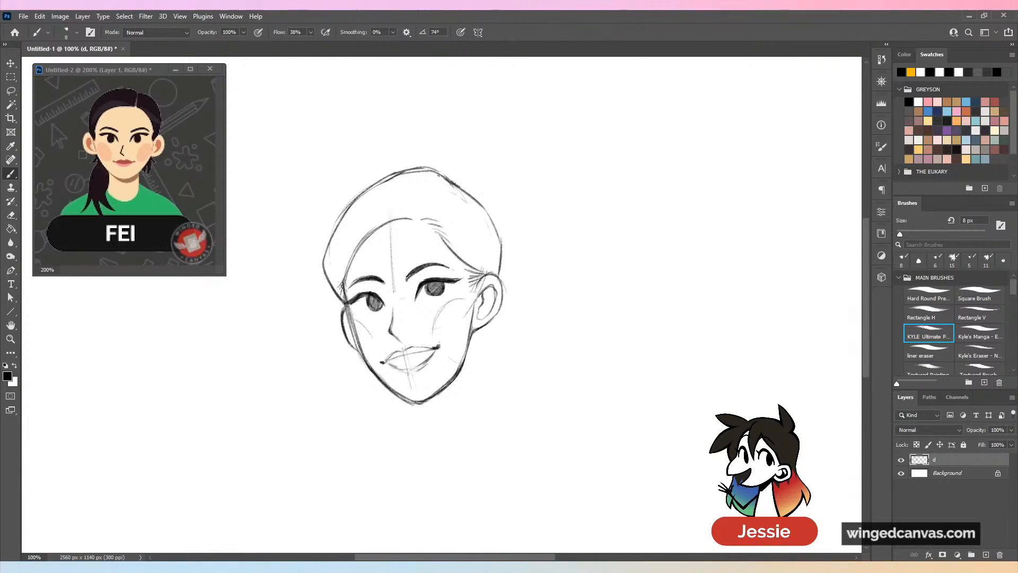
mouse_move(486, 322)
left_mouse_down()
mouse_move(509, 334)
mouse_move(478, 331)
mouse_move(480, 373)
left_mouse_up()
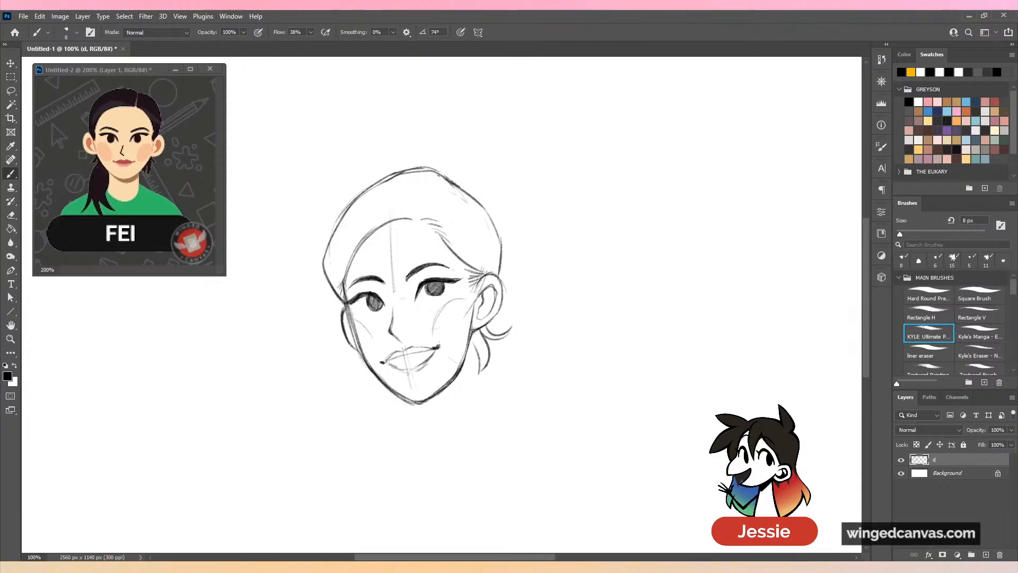
Draw the back line of the neck down from the near ear and erase the doubled line under the chin.
scroll(544, 270, "down", 2)
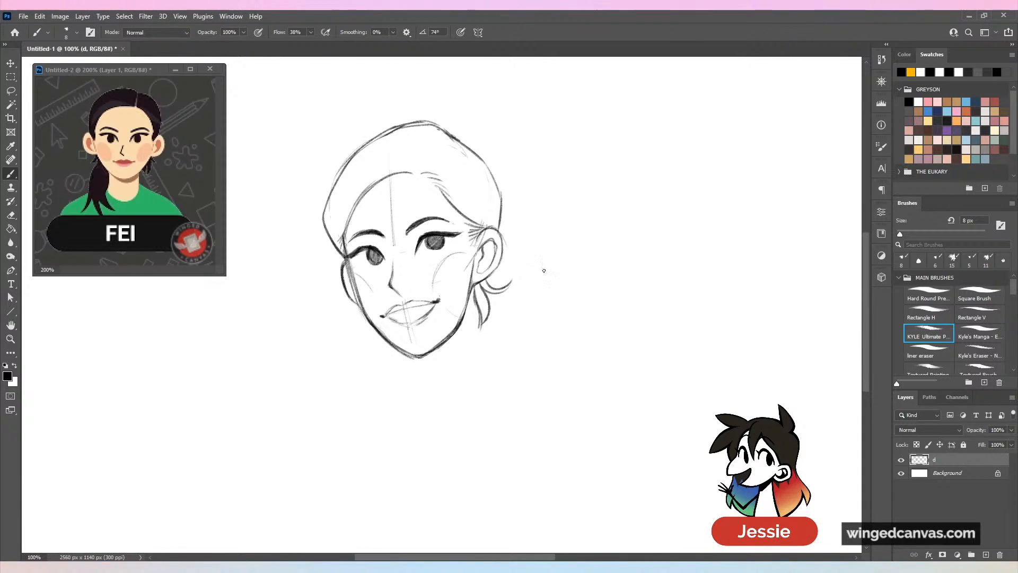
left_click_drag(477, 290, 481, 350)
left_click_drag(477, 283, 481, 366)
key("period")
key("period")
key("comma")
left_click_drag(479, 318, 483, 388)
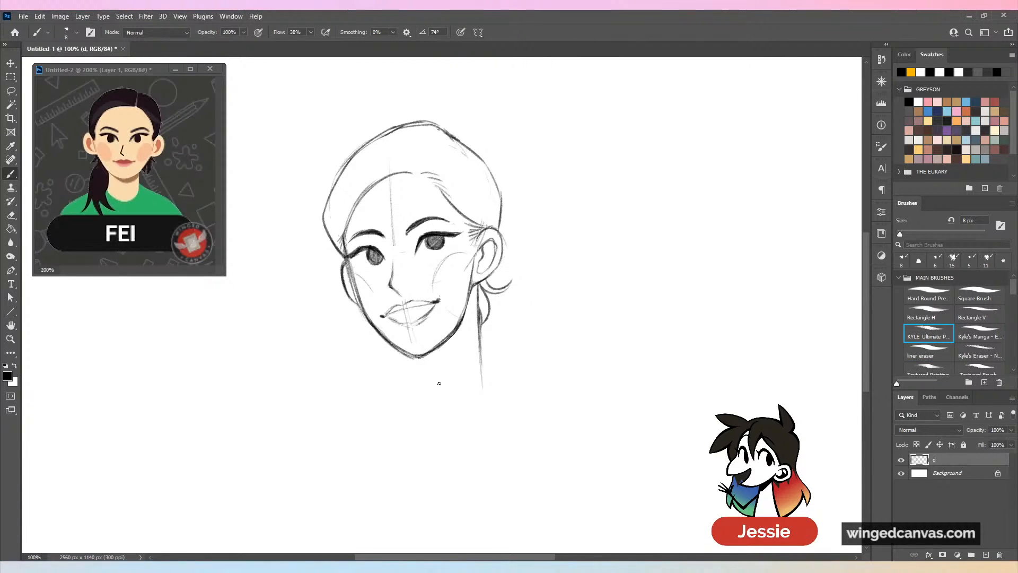
key("period")
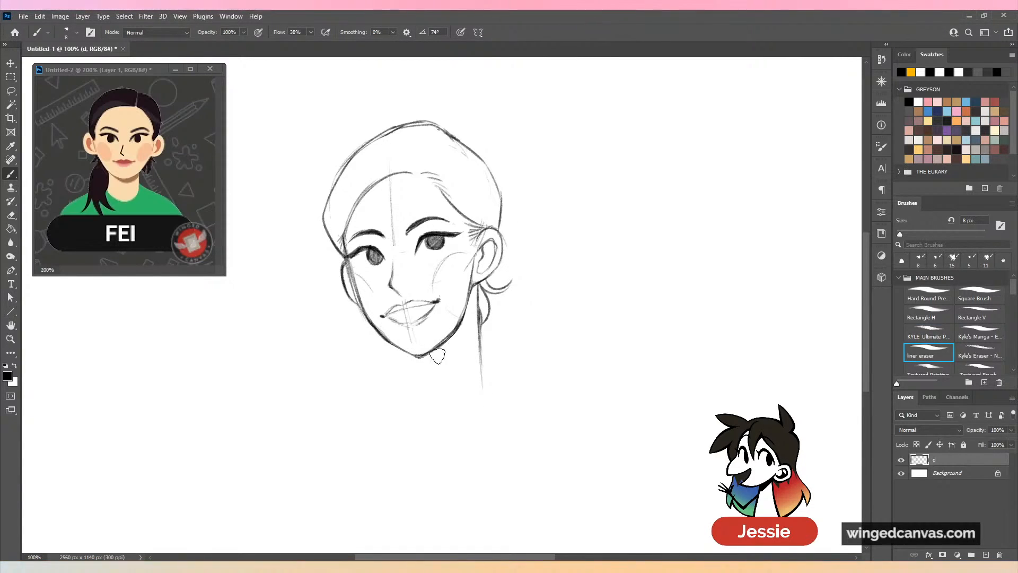
left_click_drag(438, 357, 425, 363)
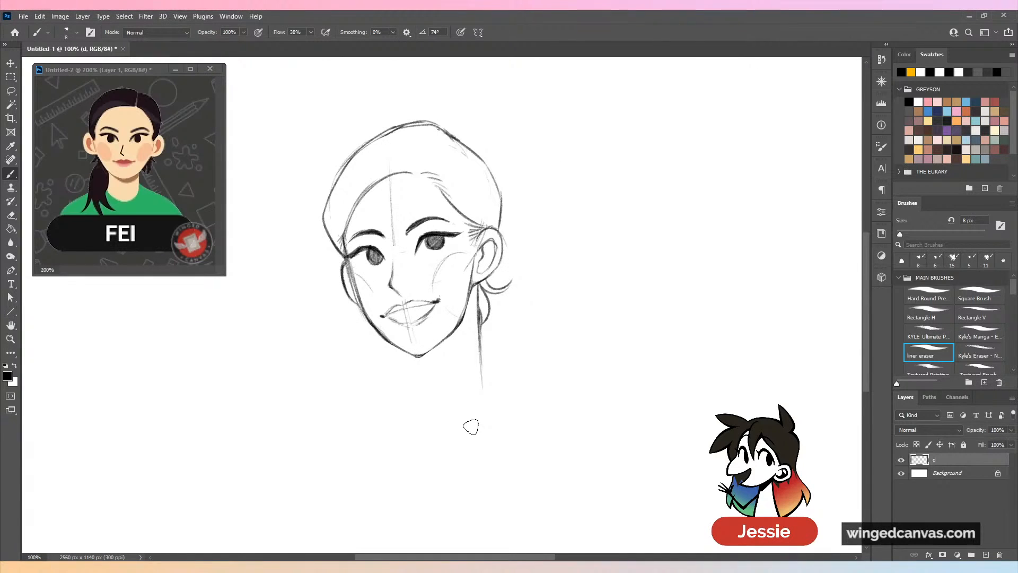
Draw the front line of the neck curving down from the chin and hatch a shadow beneath the jaw.
key("comma")
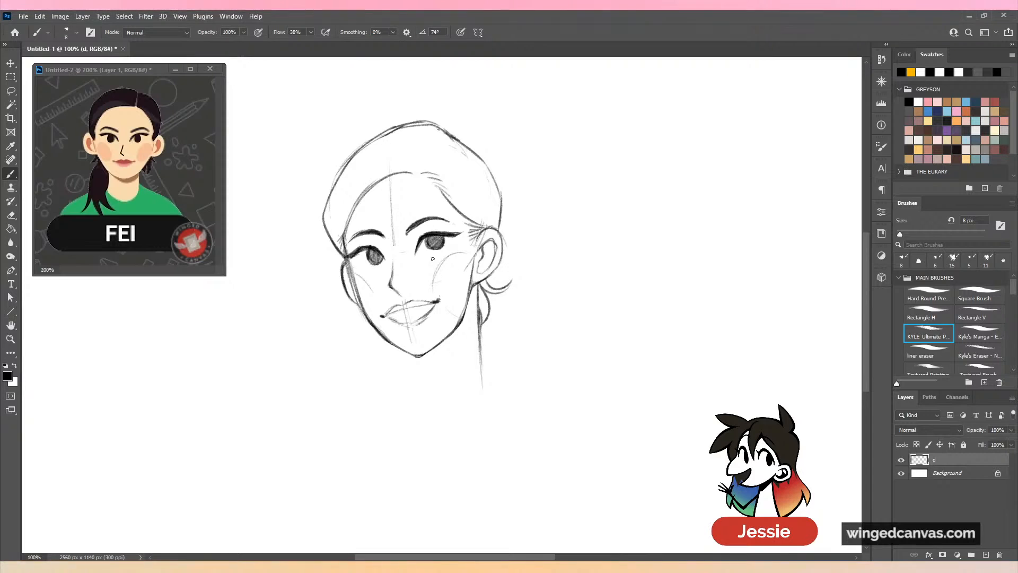
mouse_move(418, 358)
left_mouse_down()
mouse_move(430, 380)
mouse_move(421, 415)
left_mouse_up()
mouse_move(468, 302)
left_mouse_down()
mouse_move(455, 346)
mouse_move(428, 353)
mouse_move(429, 373)
left_mouse_up()
left_click_drag(460, 324, 435, 371)
key("ctrl+minus")
key("ctrl+minus")
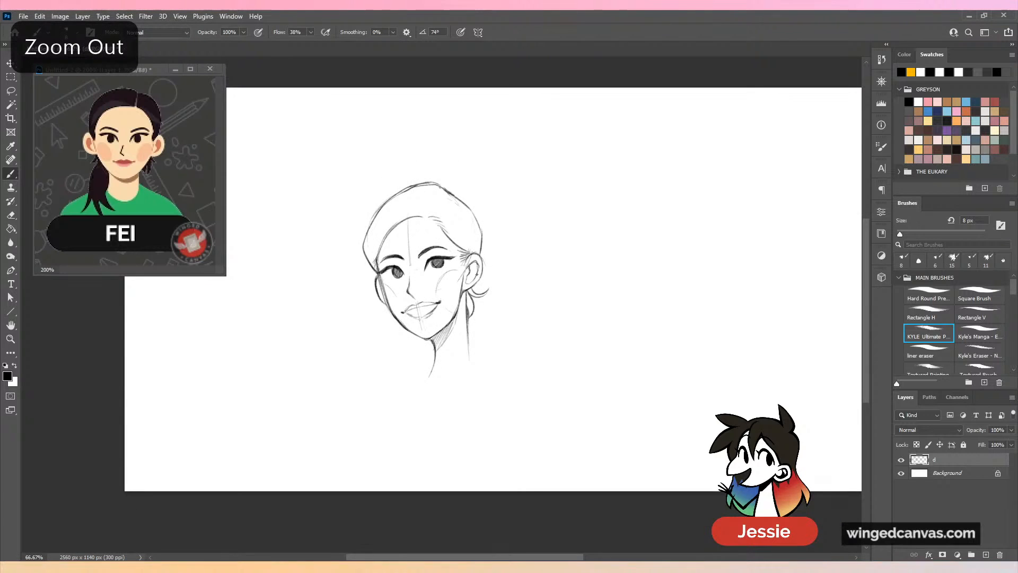
Sketch shoulder lines sloping out from both sides of the neck and round the near shoulder with a large circular guide.
key("ctrl+plus")
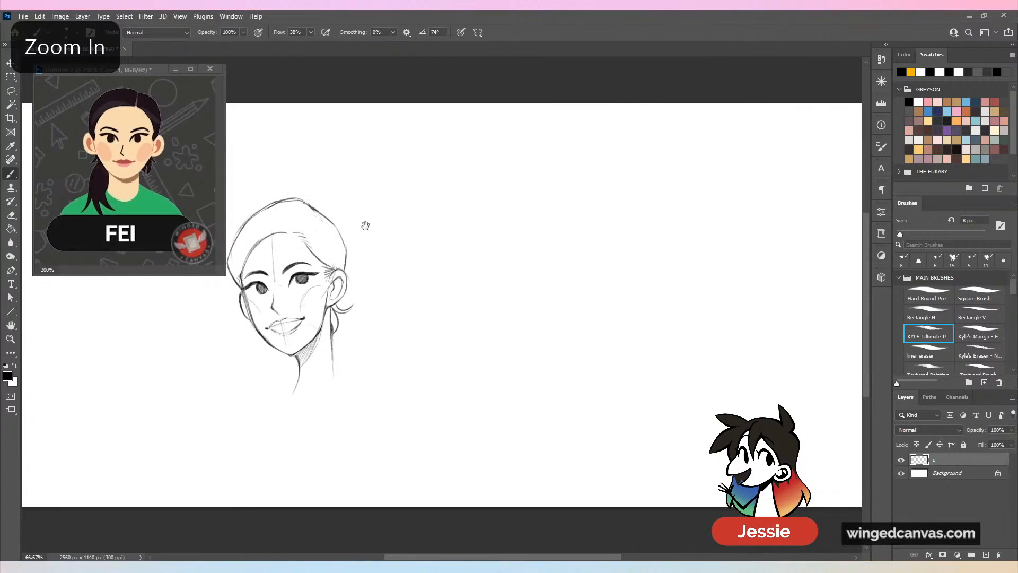
key("ctrl+plus")
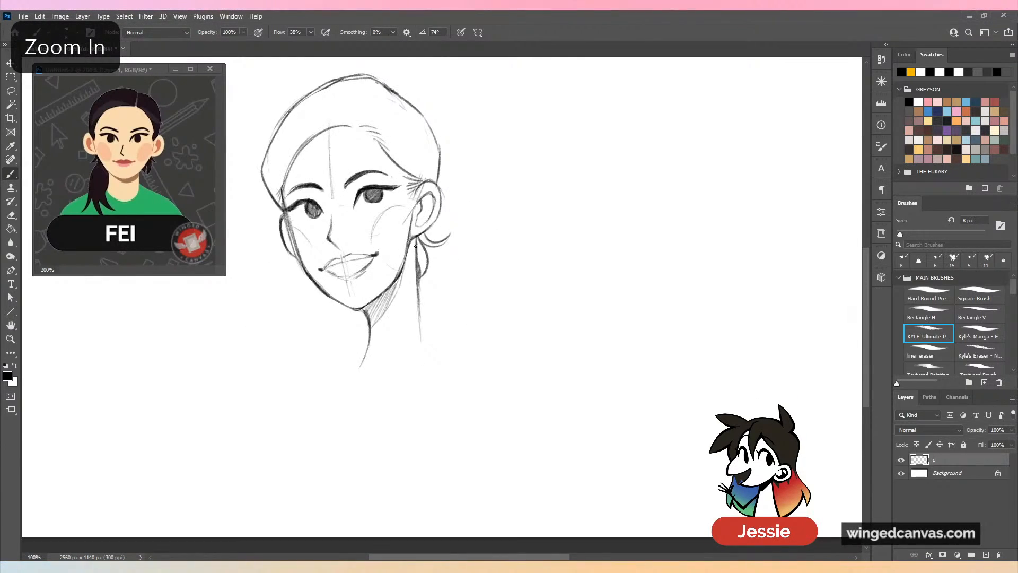
mouse_move(416, 282)
left_mouse_down()
mouse_move(421, 310)
mouse_move(283, 393)
left_mouse_up()
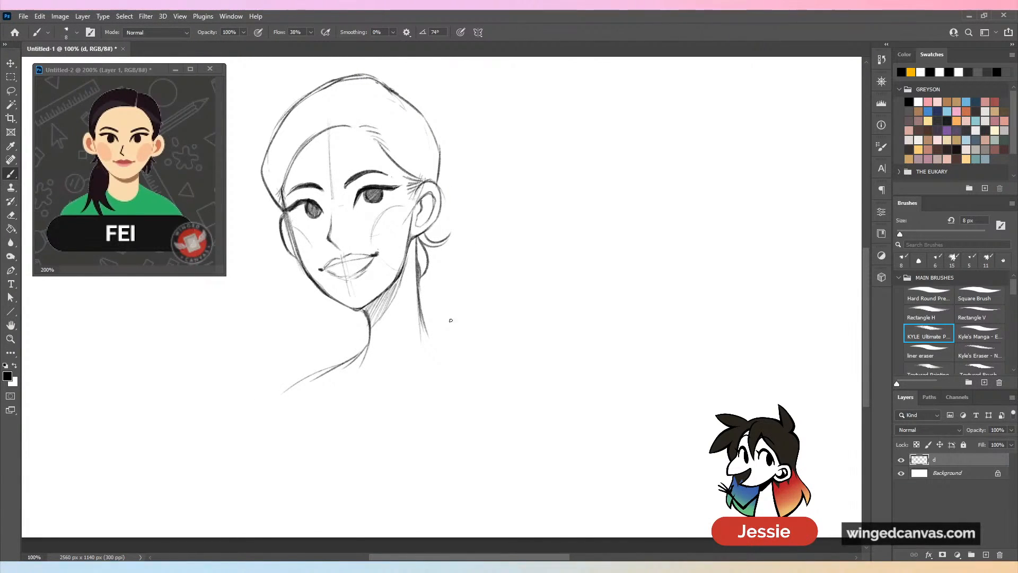
left_click_drag(420, 333, 463, 348)
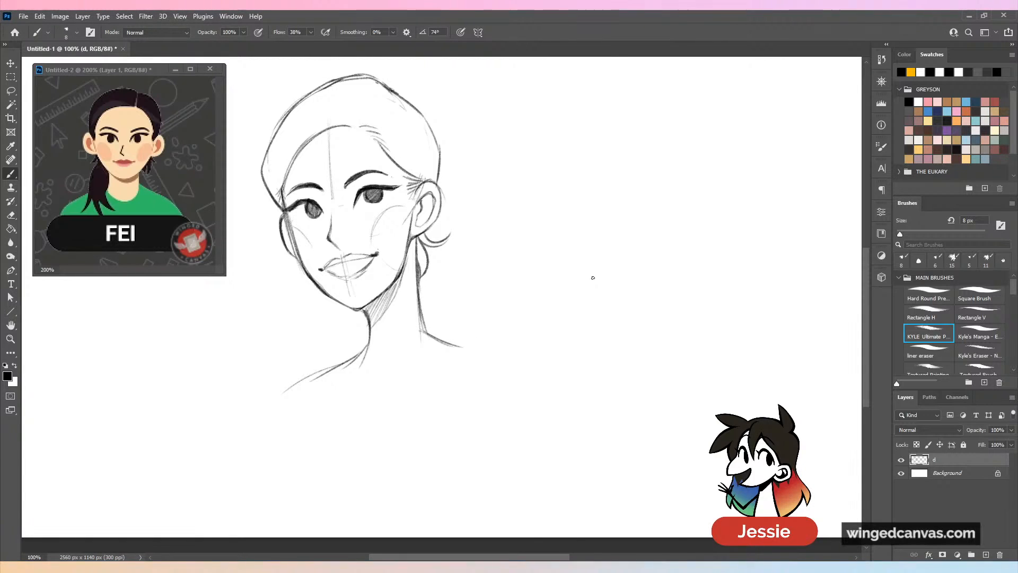
left_click_drag(423, 322, 512, 359)
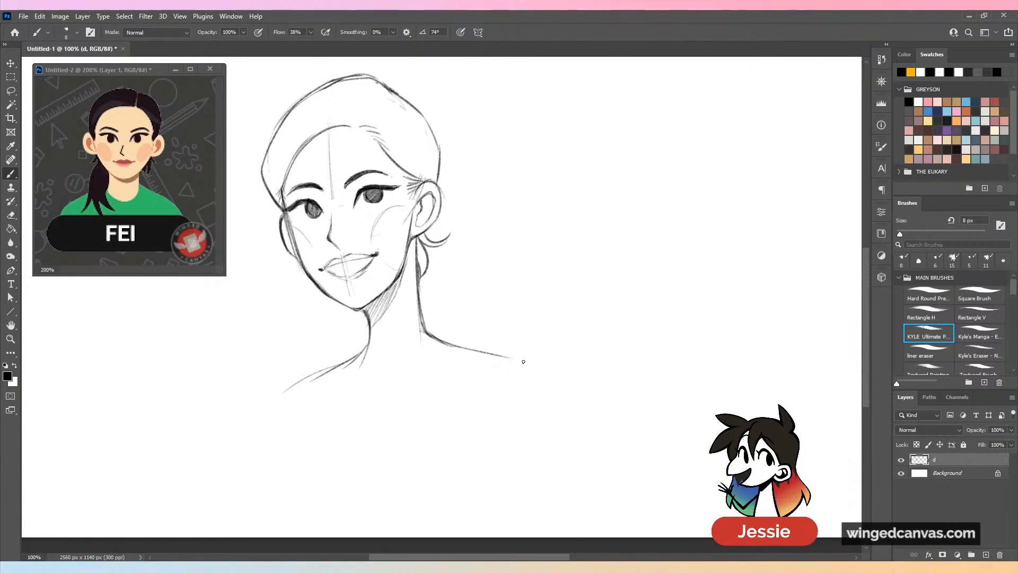
mouse_move(415, 424)
left_mouse_down()
mouse_move(479, 354)
mouse_move(531, 446)
left_mouse_up()
left_click_drag(506, 364, 491, 474)
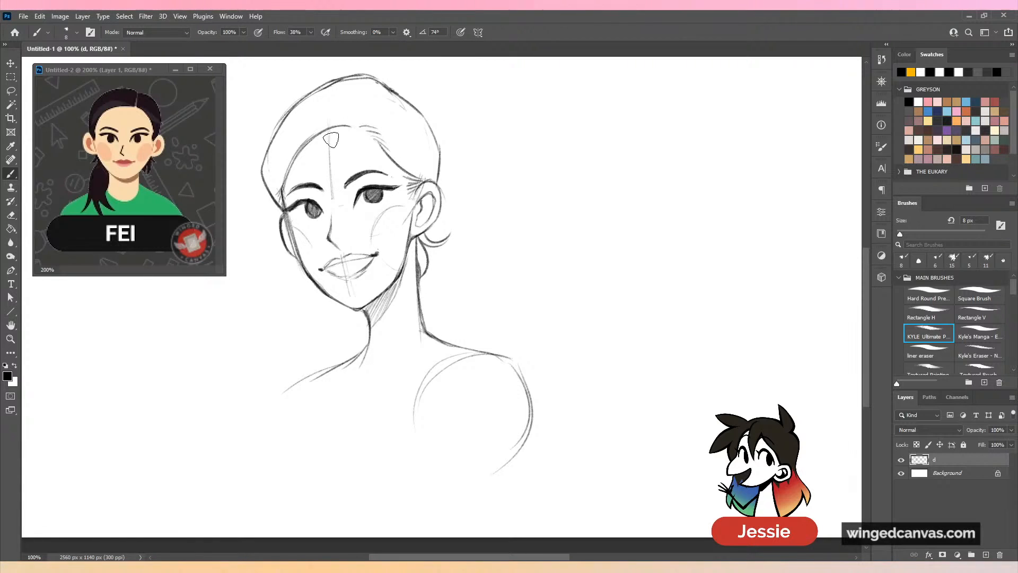
Erase the vertical construction guide on the forehead and undo the last stray stroke.
key("period")
key("period")
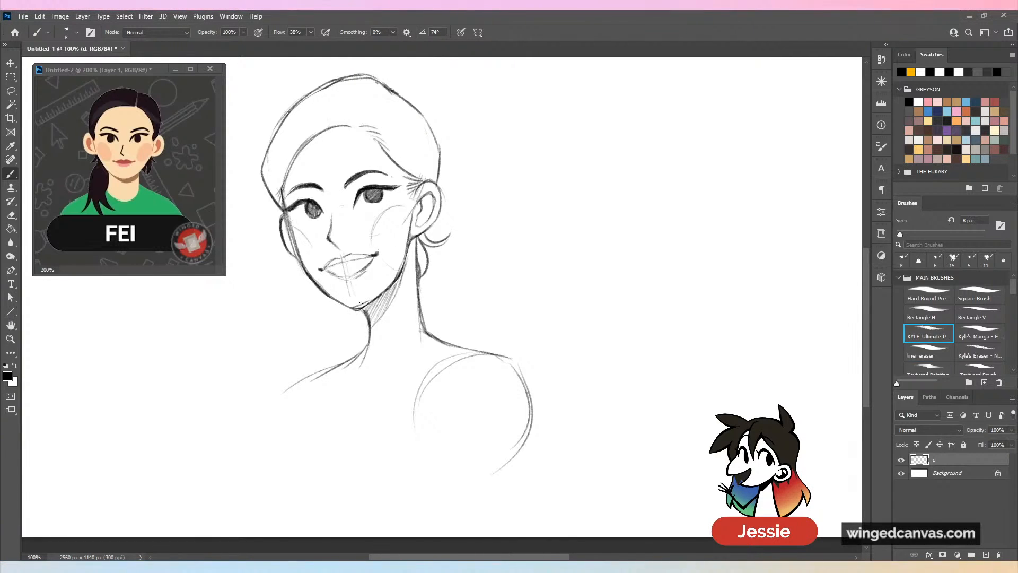
key("ctrl+z")
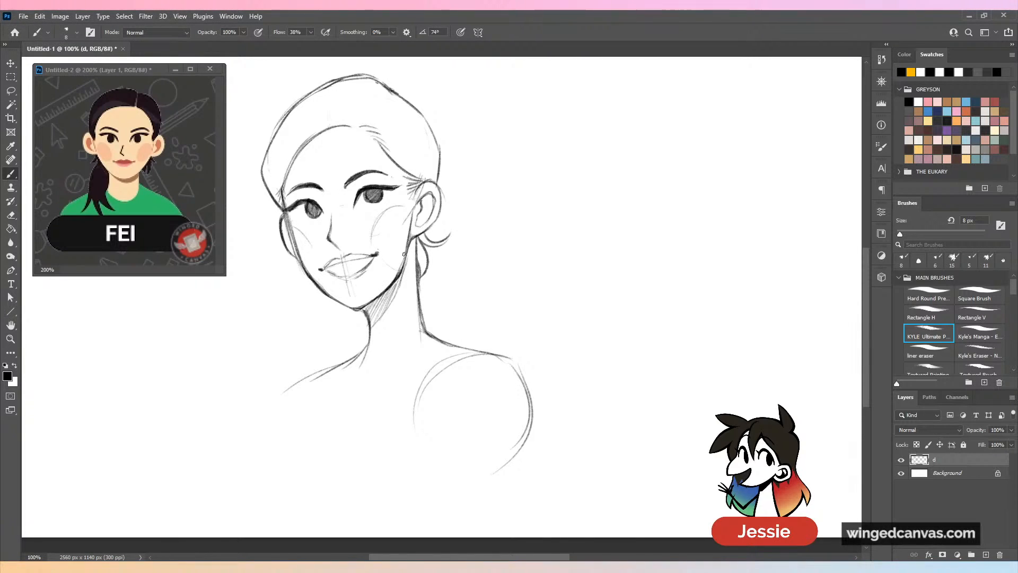
Sketch the upper body contours down to the canvas edge on both sides, rounding off the far shoulder.
scroll(848, 307, "down", 3)
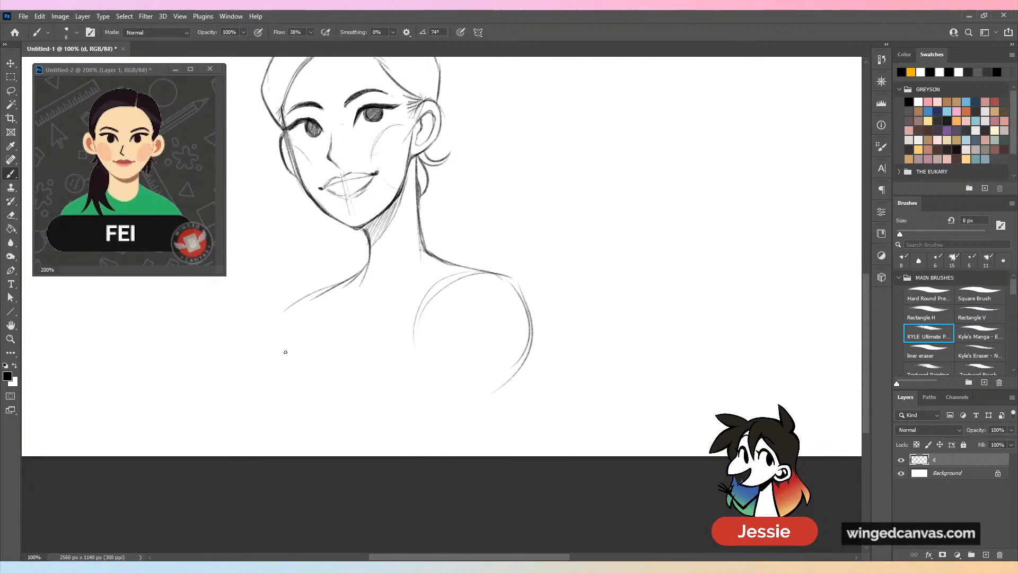
left_click_drag(292, 359, 284, 393)
mouse_move(300, 343)
left_mouse_down()
mouse_move(272, 406)
mouse_move(277, 446)
left_mouse_up()
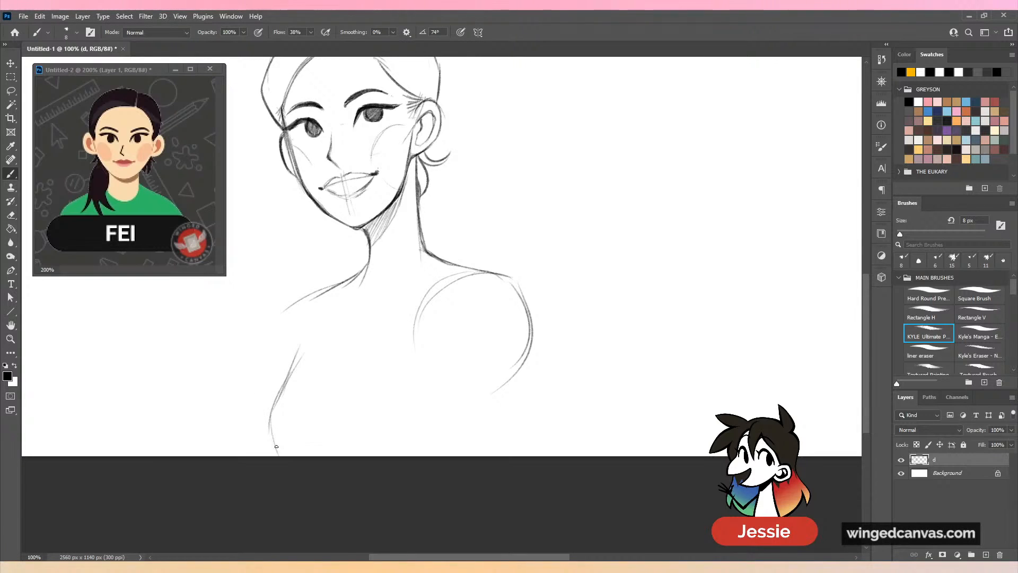
left_click_drag(278, 403, 268, 455)
left_click_drag(304, 341, 271, 427)
left_click_drag(527, 336, 474, 455)
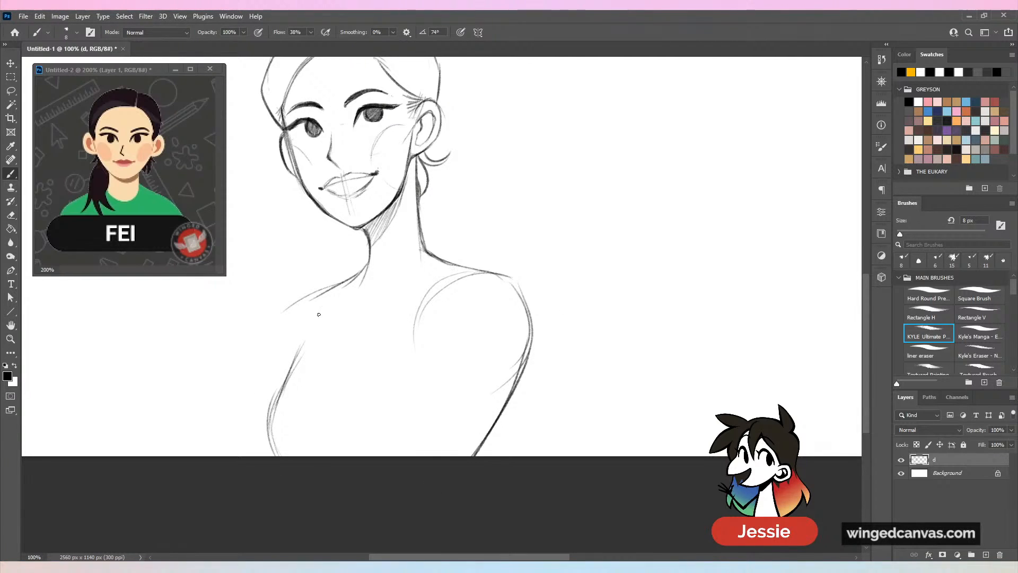
left_click_drag(294, 305, 277, 380)
left_click_drag(342, 282, 294, 312)
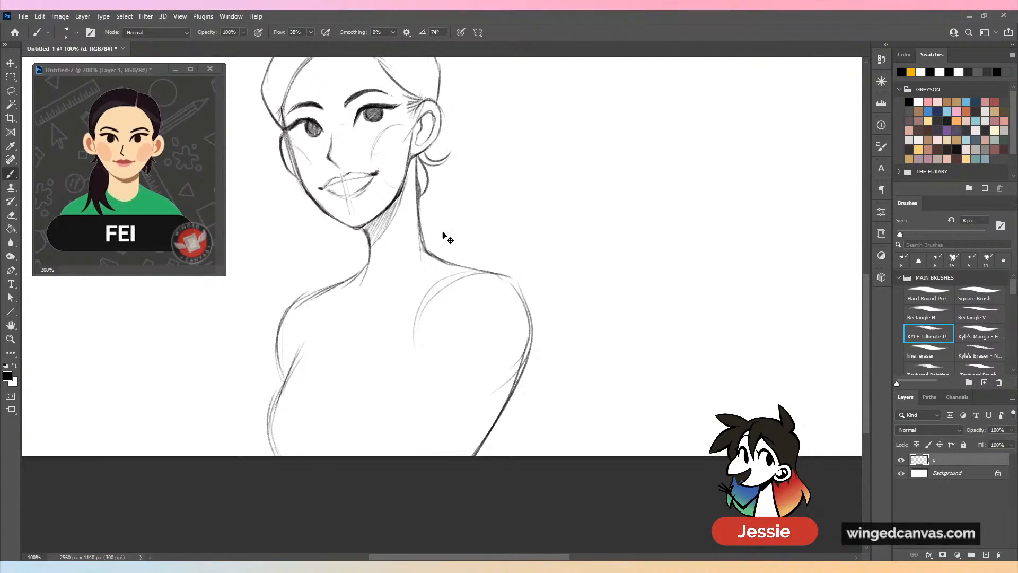
key("ctrl+minus")
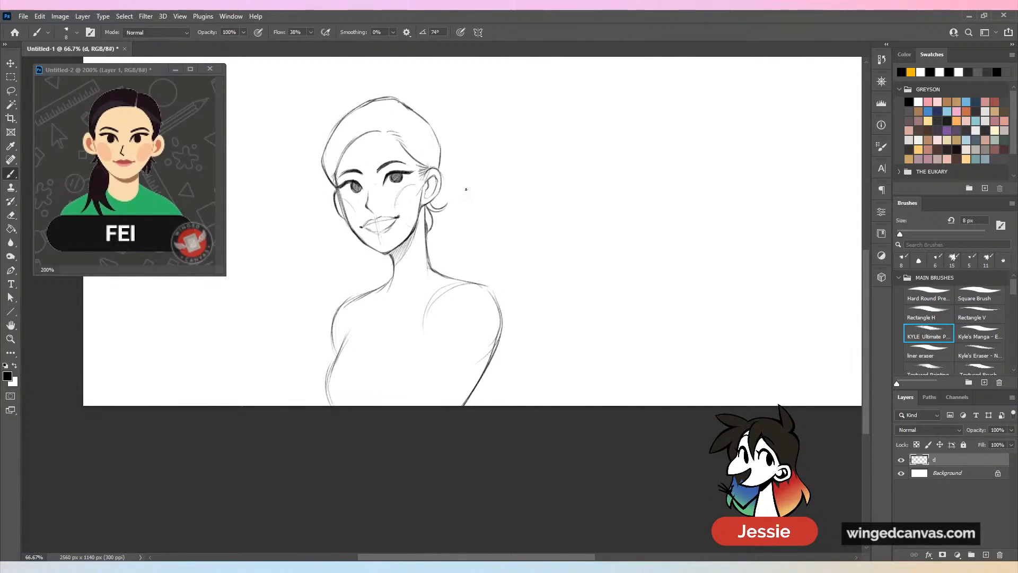
left_click_drag(444, 200, 434, 278)
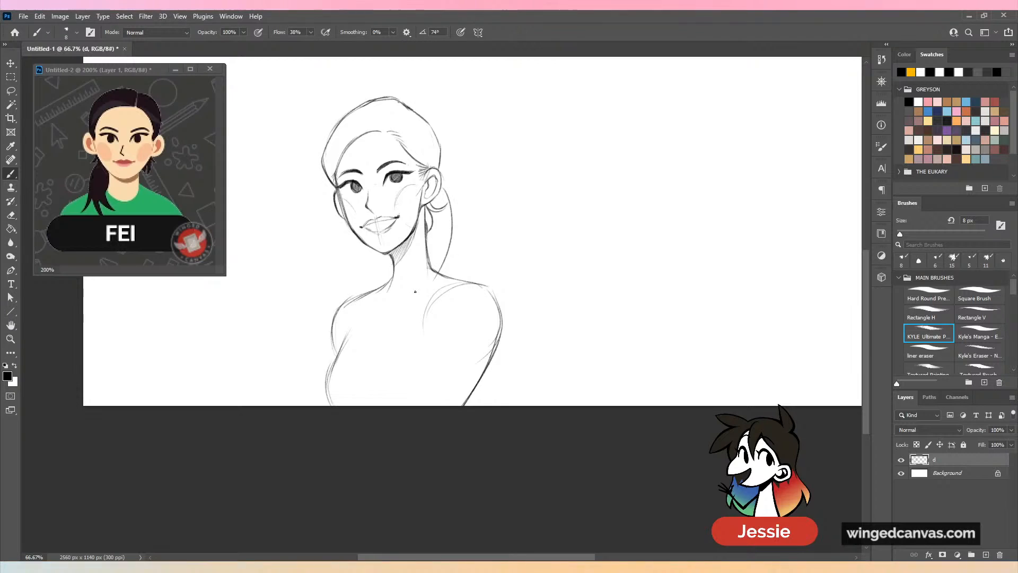
key("ctrl+z")
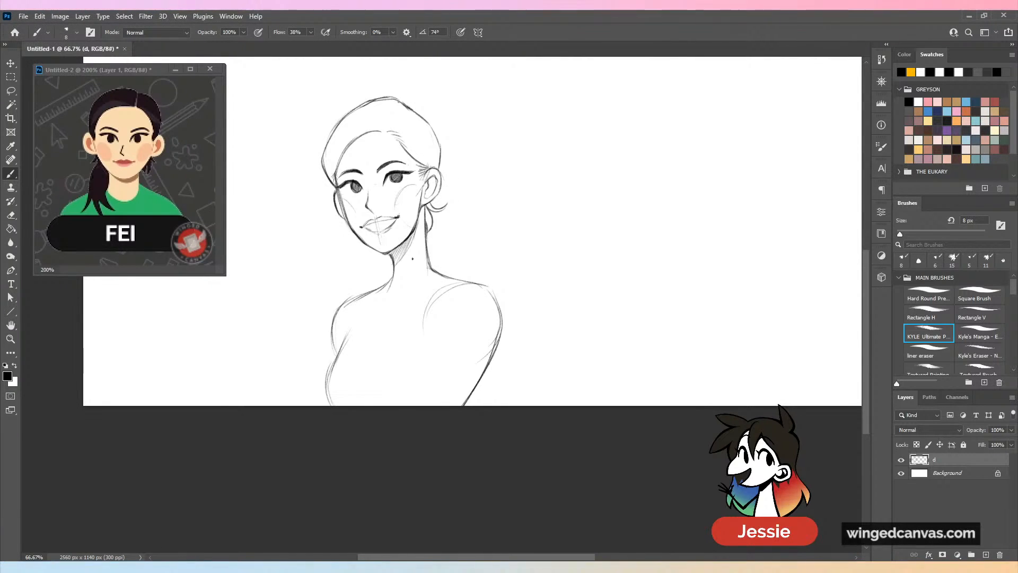
mouse_move(392, 258)
left_mouse_down()
mouse_move(340, 298)
mouse_move(381, 333)
left_mouse_up()
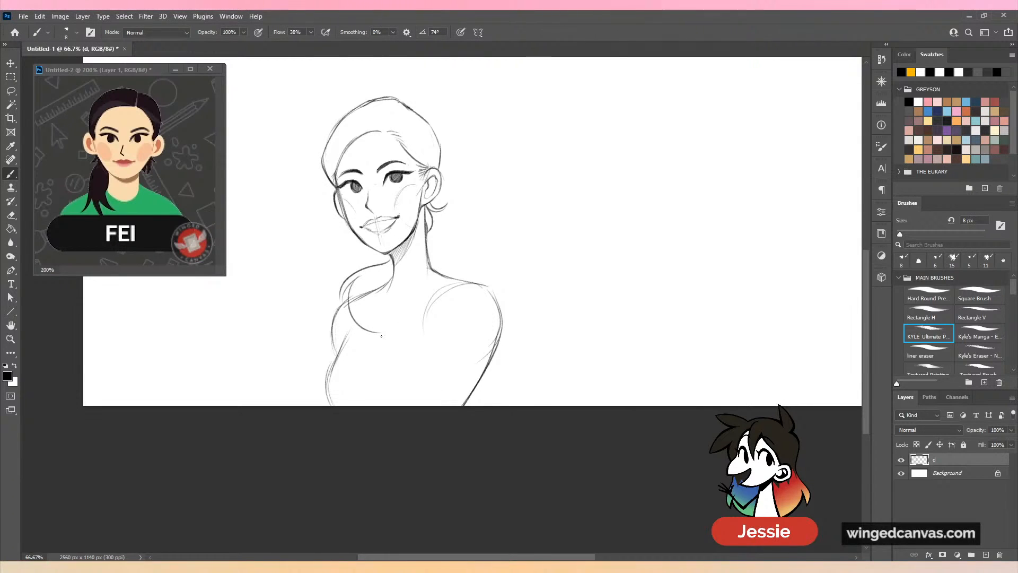
left_click_drag(381, 281, 370, 335)
left_click_drag(386, 286, 371, 310)
left_click_drag(438, 220, 437, 238)
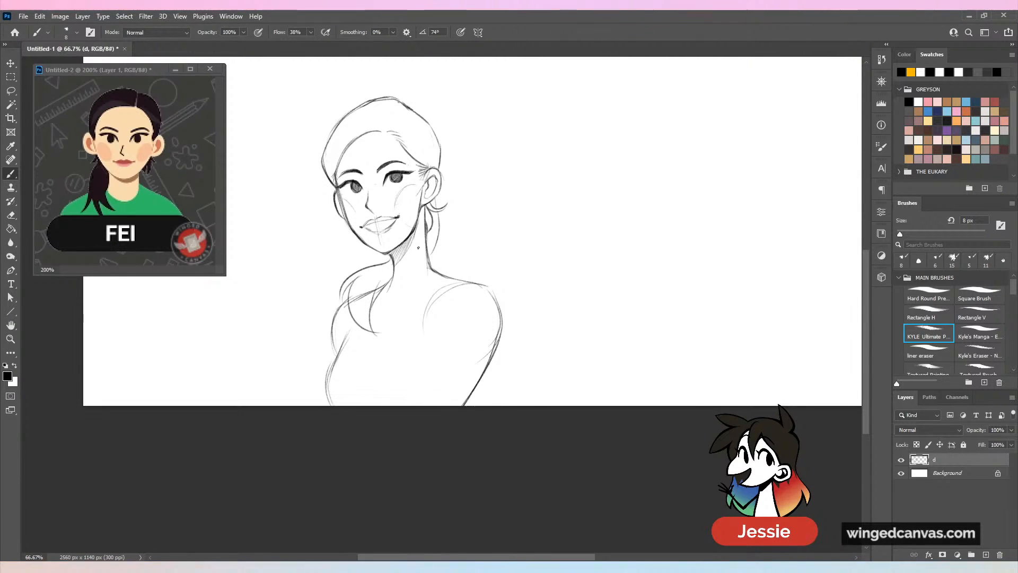
key("ctrl+z")
key("ctrl+z")
key("ctrl+z")
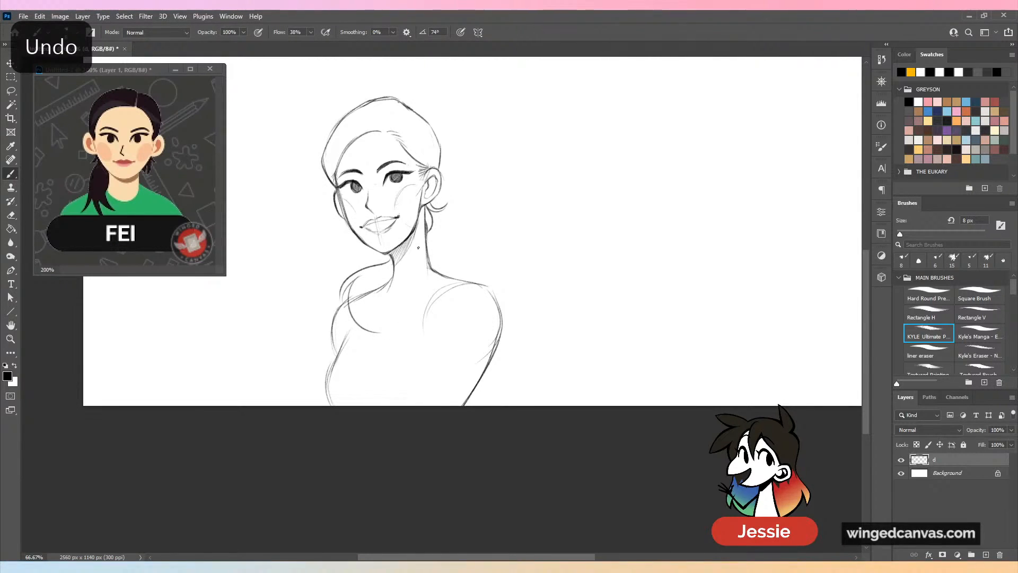
key("ctrl+z")
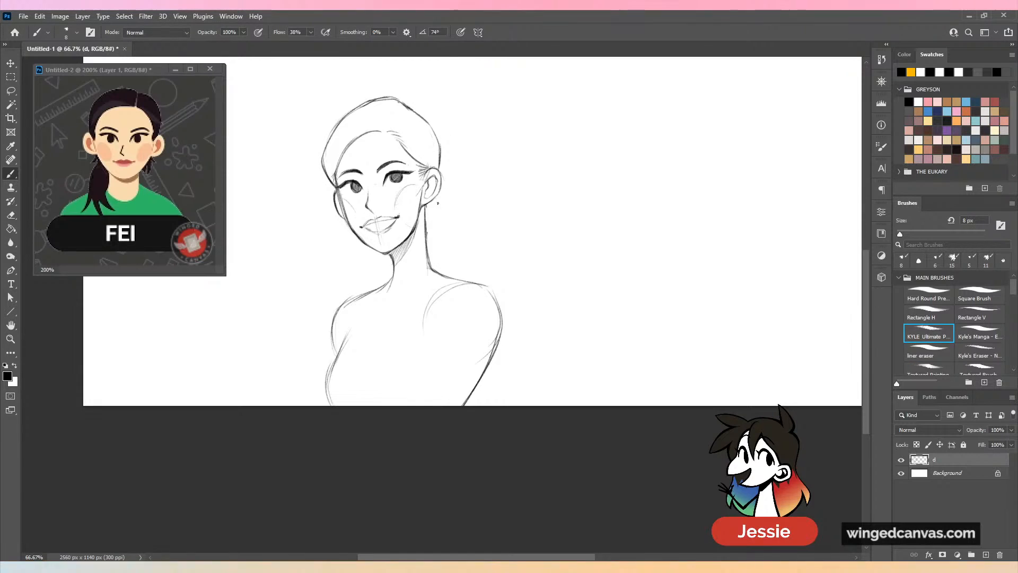
Sketch a high ponytail rising behind the near ear and falling past the neck, with its tip sweeping over the near shoulder.
left_click_drag(445, 201, 432, 204)
mouse_move(447, 153)
left_mouse_down()
mouse_move(469, 189)
mouse_move(467, 266)
left_mouse_up()
mouse_move(425, 207)
left_mouse_down()
mouse_move(416, 255)
mouse_move(428, 252)
mouse_move(433, 309)
mouse_move(410, 310)
left_mouse_up()
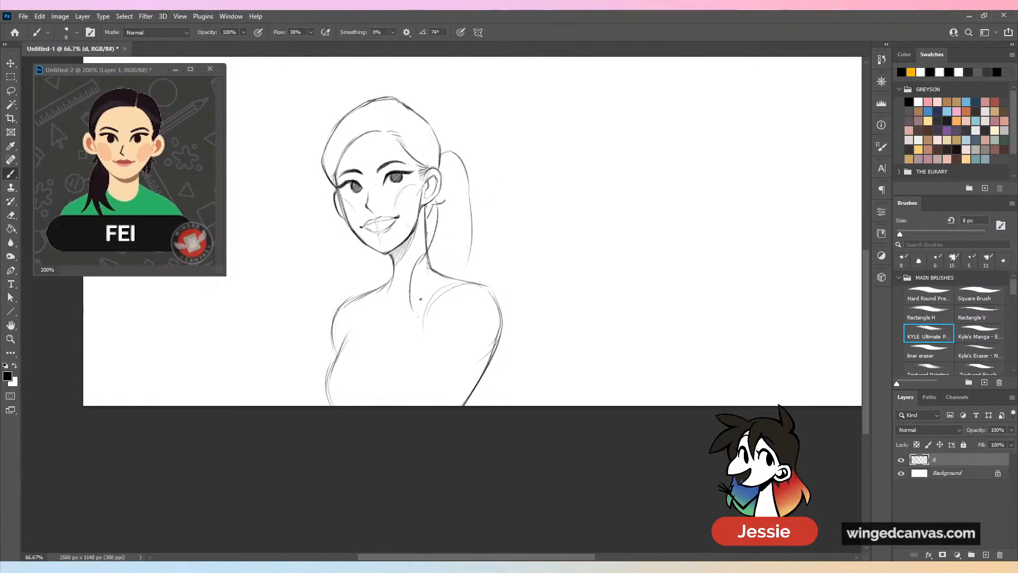
mouse_move(442, 277)
left_mouse_down()
mouse_move(419, 316)
mouse_move(421, 304)
left_mouse_up()
left_click_drag(473, 227, 451, 287)
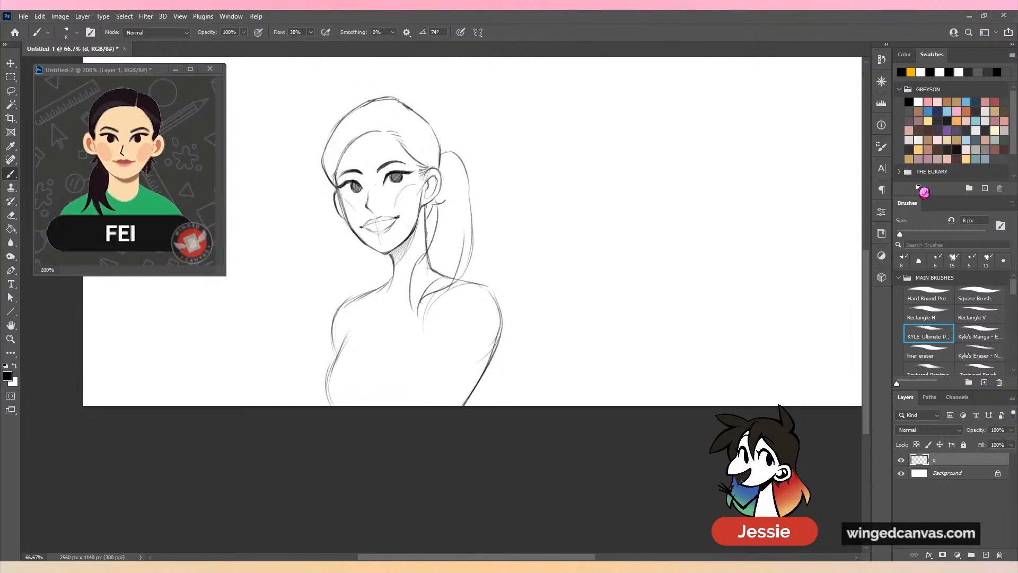
Extend the shadow under the jaw with a curved stroke across the neck towards the hair behind it.
left_click_drag(867, 273, 867, 264)
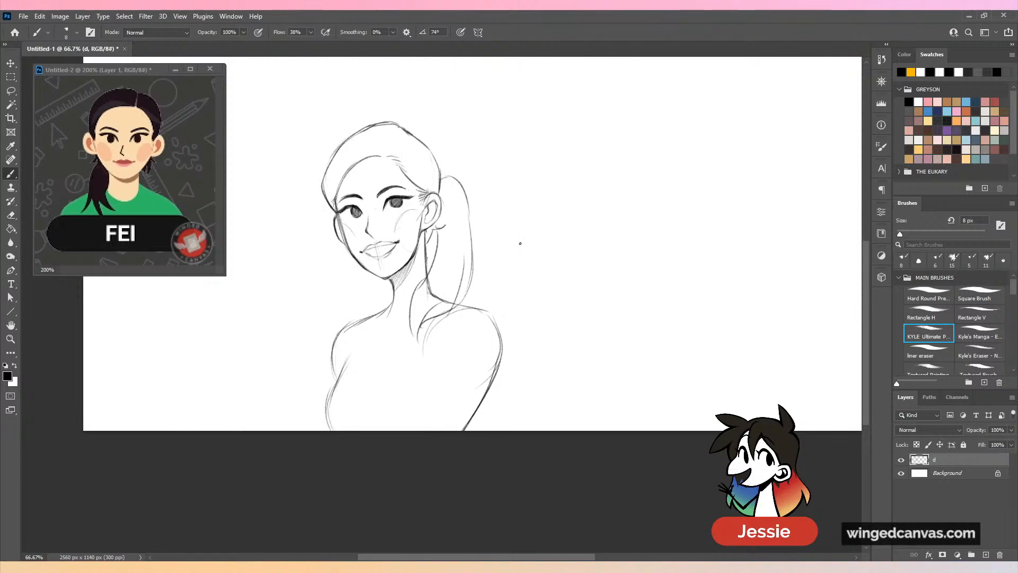
key("ctrl+plus")
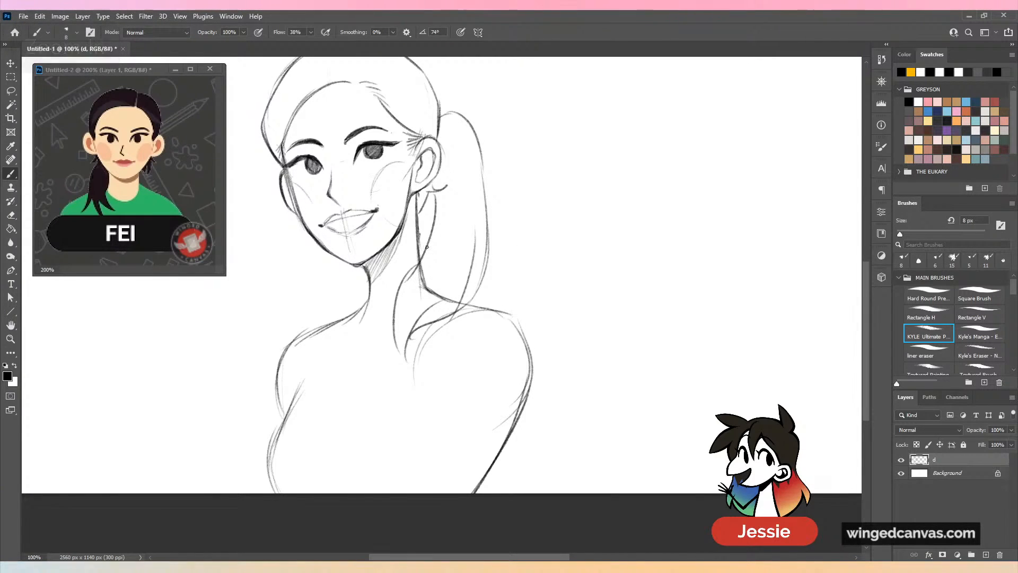
mouse_move(386, 280)
left_mouse_down()
mouse_move(419, 269)
mouse_move(416, 256)
left_mouse_up()
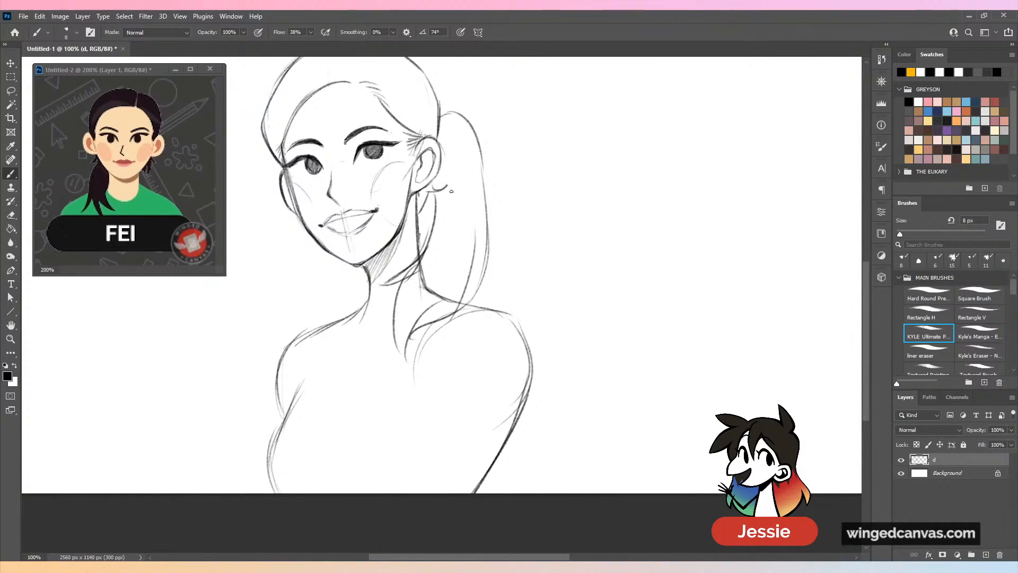
Undo the last strokes and redraw the curved shadow edge under the jaw from behind the ear across the neck.
left_click_drag(434, 221, 419, 251)
key("ctrl+z")
key("ctrl+z")
key("ctrl+z")
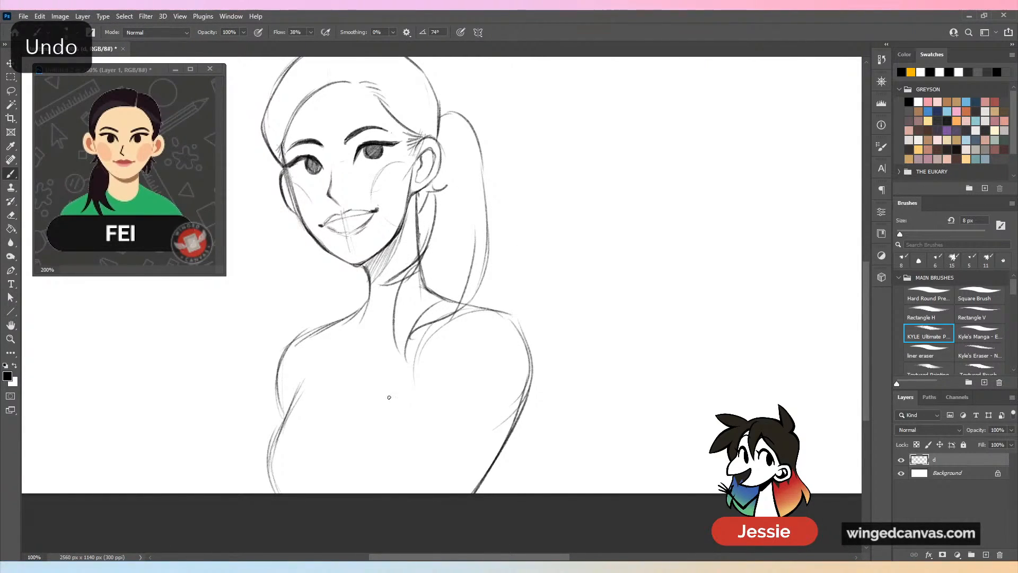
left_click_drag(427, 243, 387, 289)
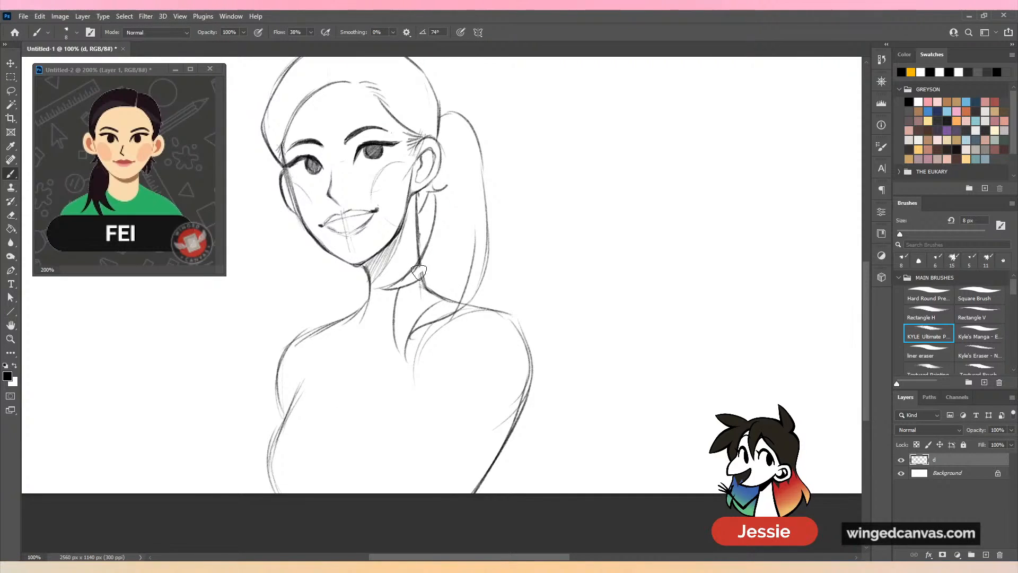
Erase the ponytail tip and loose strands crossing the lower neck and near shoulder using the liner eraser.
key("period")
key("period")
mouse_move(417, 285)
left_mouse_down()
mouse_move(398, 348)
mouse_move(406, 371)
left_mouse_up()
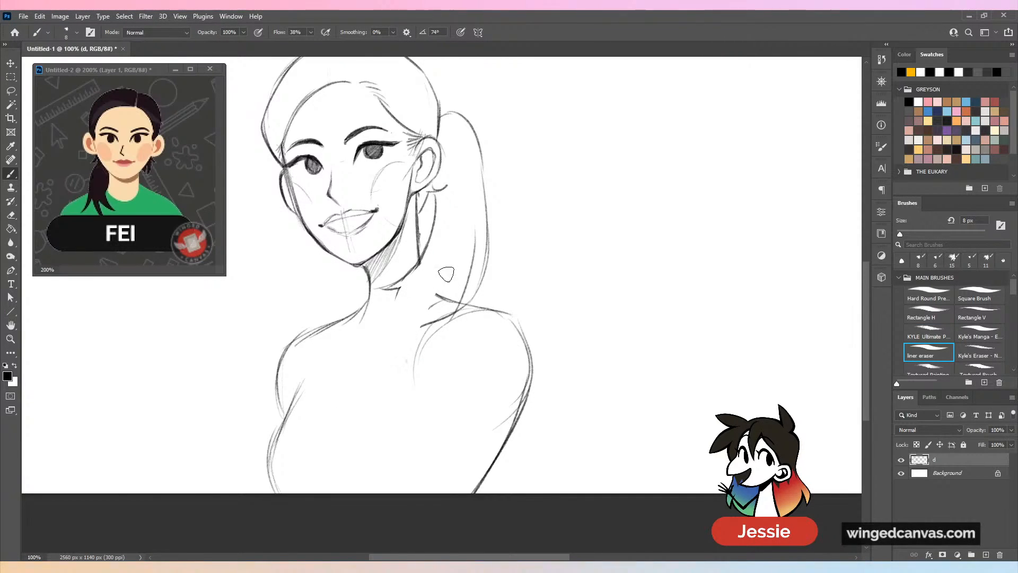
mouse_move(446, 274)
left_mouse_down()
mouse_move(428, 326)
mouse_move(466, 302)
left_mouse_up()
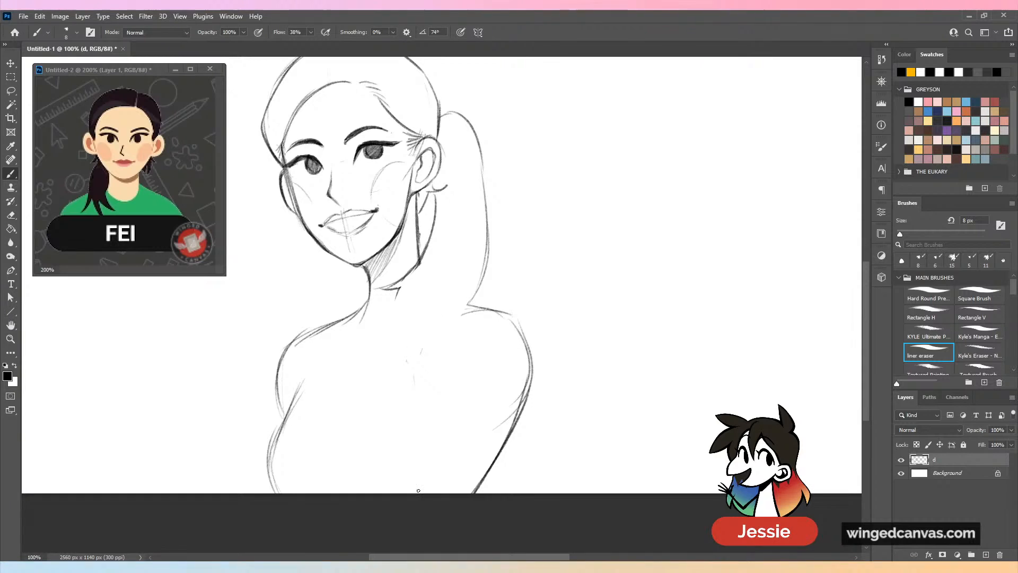
scroll(456, 424, "up", 1)
key("comma")
key("comma")
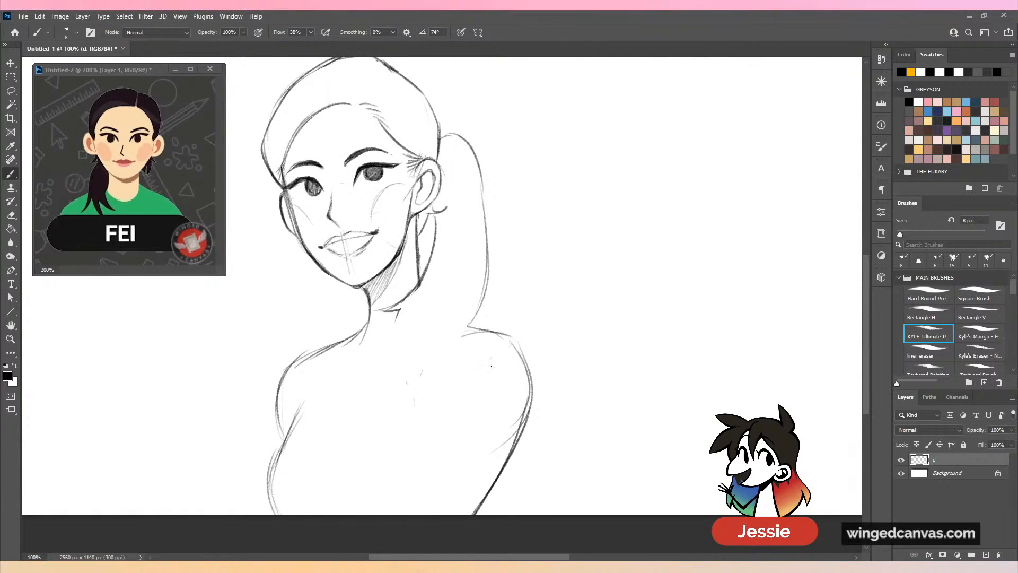
Sketch a large rounded construction circle for the near shoulder, reinforcing its inner and lower edges.
left_click_drag(493, 367, 409, 427)
left_click_drag(496, 334, 520, 393)
left_click_drag(408, 432, 503, 433)
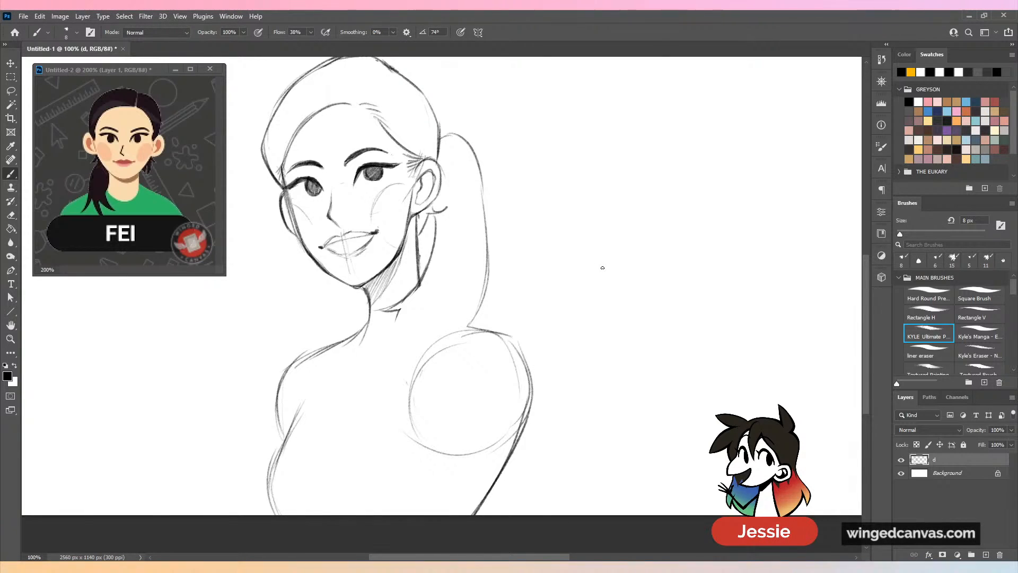
left_click_drag(425, 397, 469, 462)
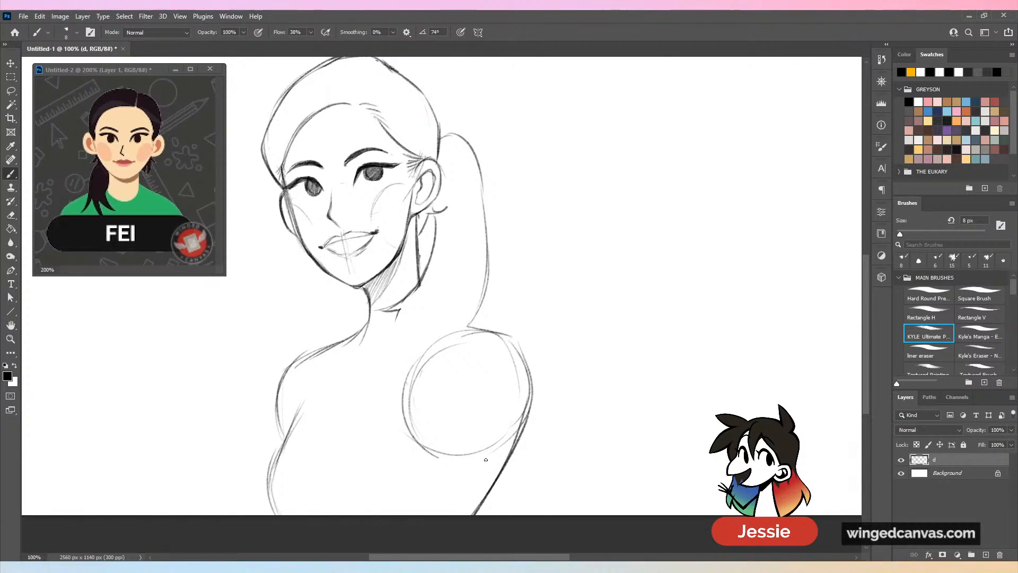
left_click_drag(527, 369, 481, 492)
Lighten the heavy outer line of the near shoulder with the eraser and redraw the arm contour down to the canvas edge.
key("e")
mouse_move(499, 336)
left_mouse_down()
mouse_move(525, 424)
mouse_move(477, 511)
mouse_move(554, 425)
mouse_move(492, 474)
left_mouse_up()
key("b")
left_click_drag(531, 429, 477, 514)
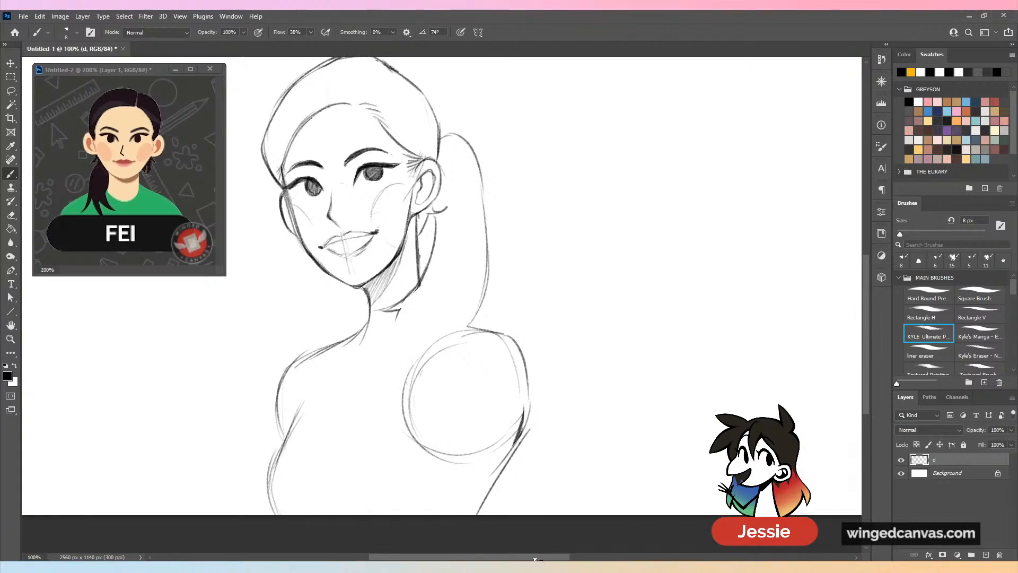
Sketch a raised hand beside the far shoulder with a round palm, a thumb, a palm crease and the index finger's inner edge.
mouse_move(199, 375)
left_mouse_down()
mouse_move(360, 375)
mouse_move(336, 338)
left_mouse_up()
mouse_move(331, 423)
left_mouse_down()
mouse_move(374, 403)
mouse_move(409, 366)
mouse_move(434, 289)
mouse_move(424, 271)
mouse_move(407, 314)
left_mouse_up()
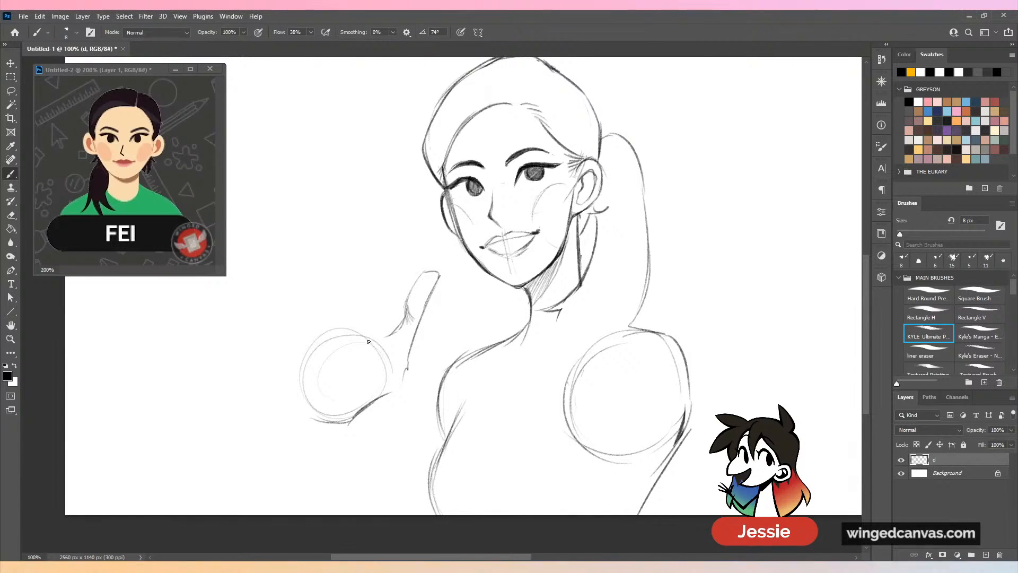
left_click_drag(369, 342, 337, 401)
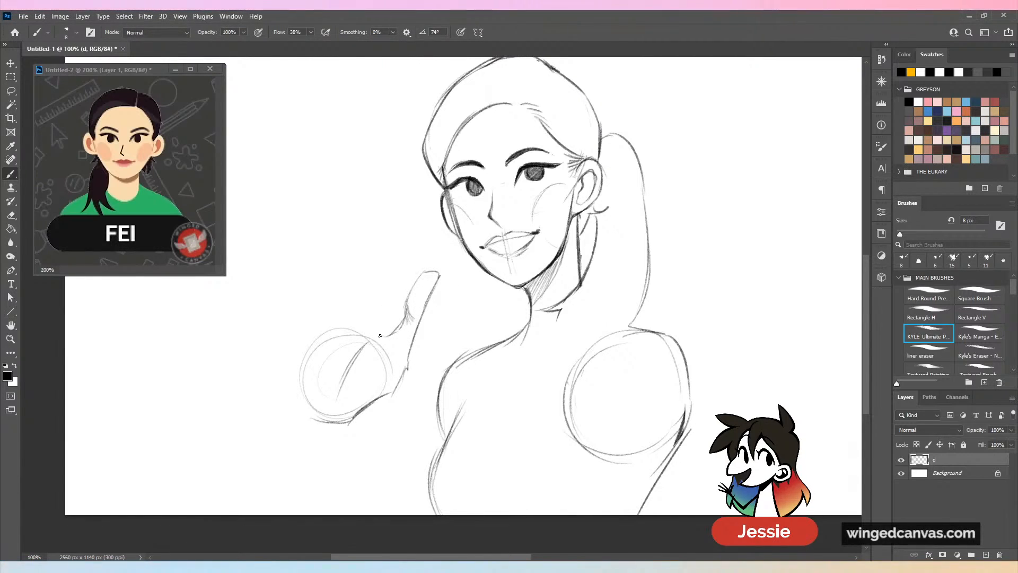
left_click_drag(380, 336, 351, 262)
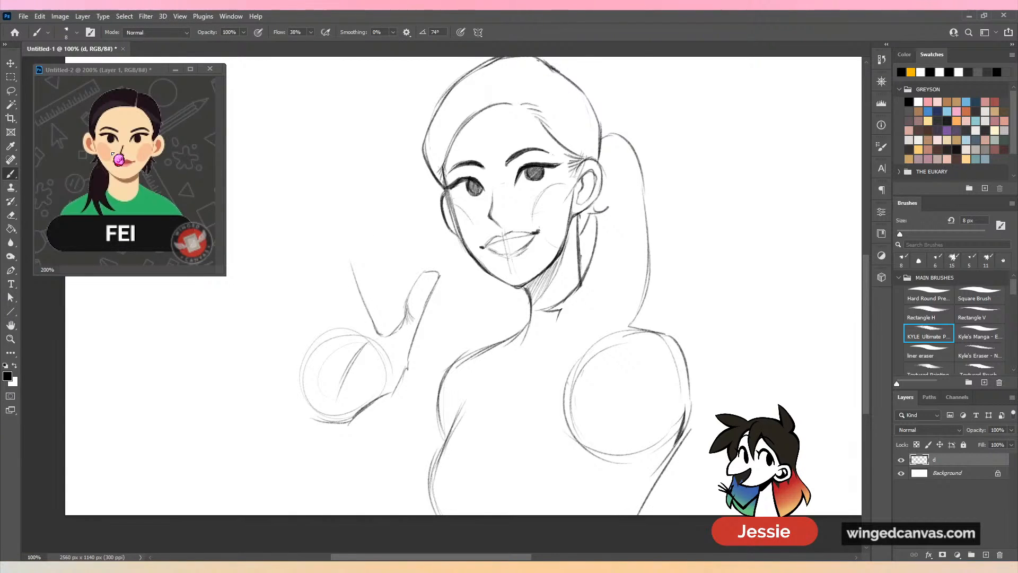
Scale the lassoed hand sketch to about 85%, reposition it near the far shoulder, and add a short guide stroke outside the palm.
key("l")
mouse_move(356, 224)
left_mouse_down()
mouse_move(443, 345)
mouse_move(353, 225)
left_mouse_up()
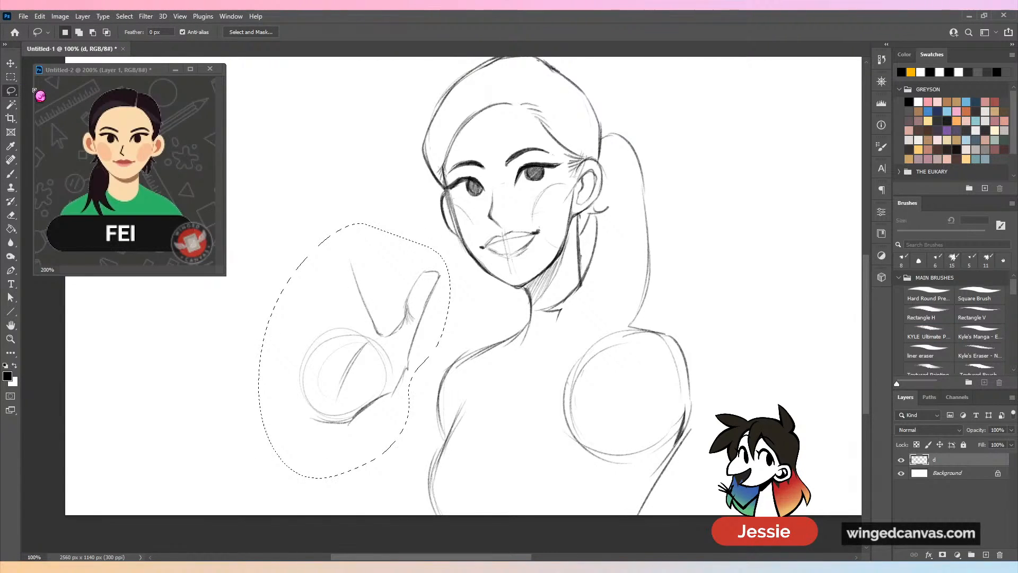
key("ctrl+t")
left_click_drag(448, 222, 421, 276)
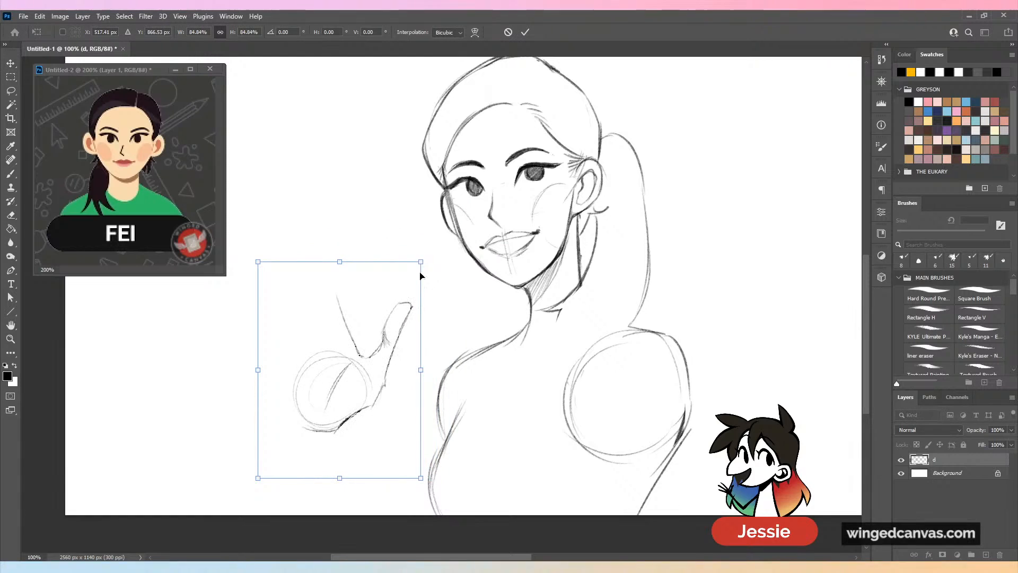
left_click_drag(411, 318, 423, 293)
left_click(525, 32)
key("v")
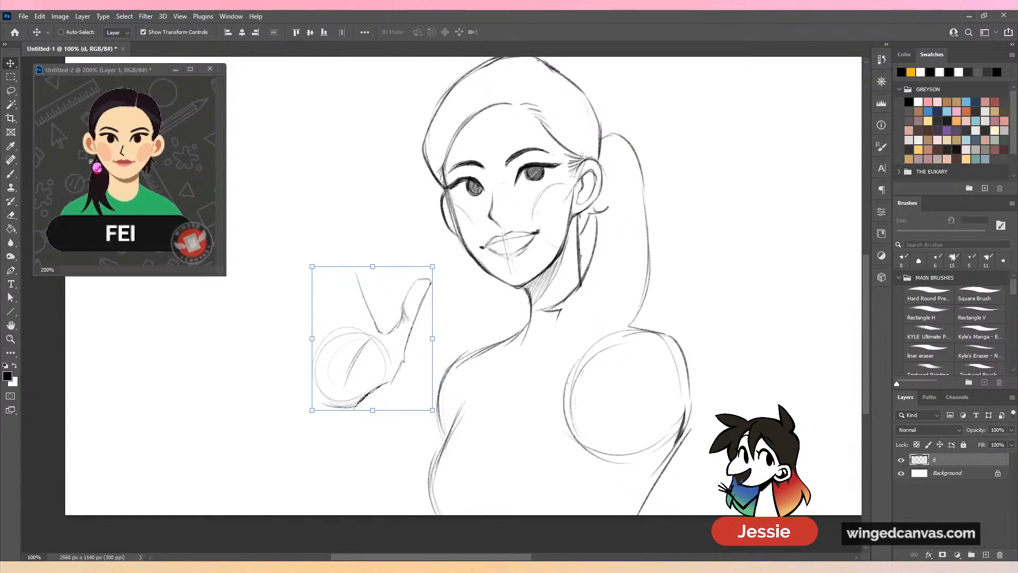
key("ctrl+d")
key("b")
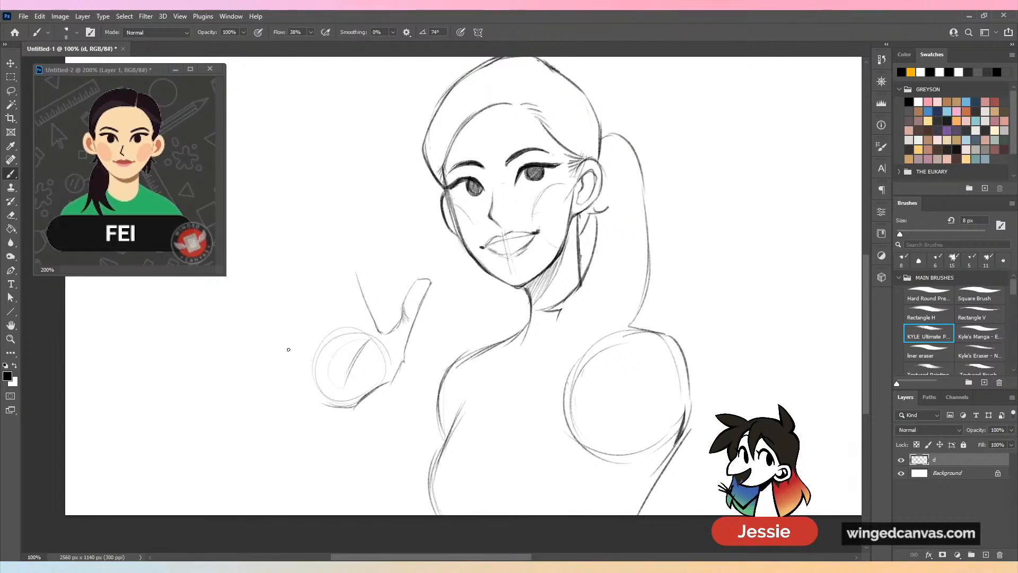
left_click_drag(282, 339, 297, 362)
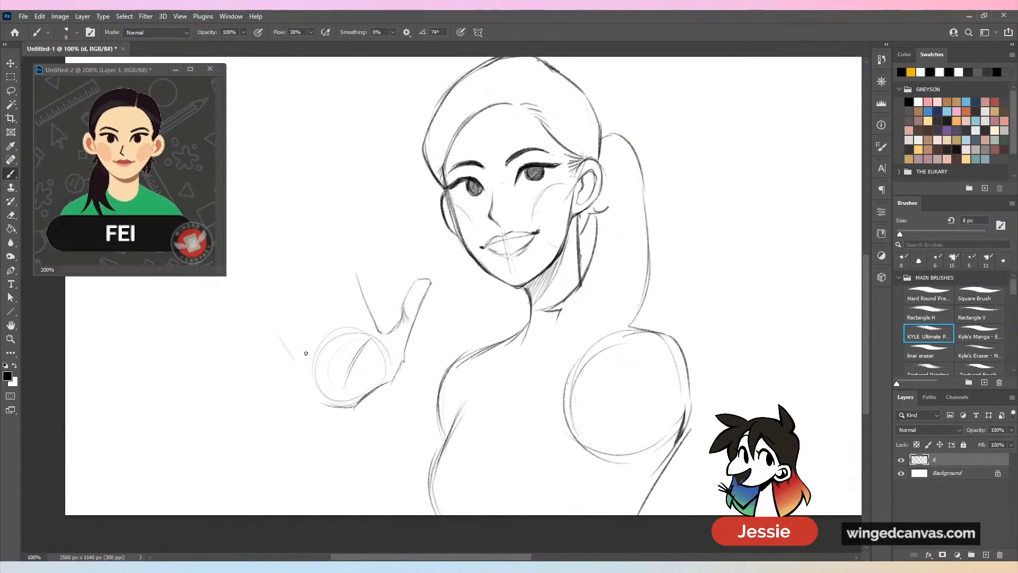
Redraw the lower ponytail sweeping from behind the neck over the near shoulder, ending in a curved, pointed tip.
mouse_move(544, 311)
left_mouse_down()
mouse_move(599, 279)
mouse_move(533, 382)
left_mouse_up()
left_click_drag(552, 344, 543, 403)
mouse_move(573, 321)
left_mouse_down()
mouse_move(549, 397)
mouse_move(533, 407)
left_mouse_up()
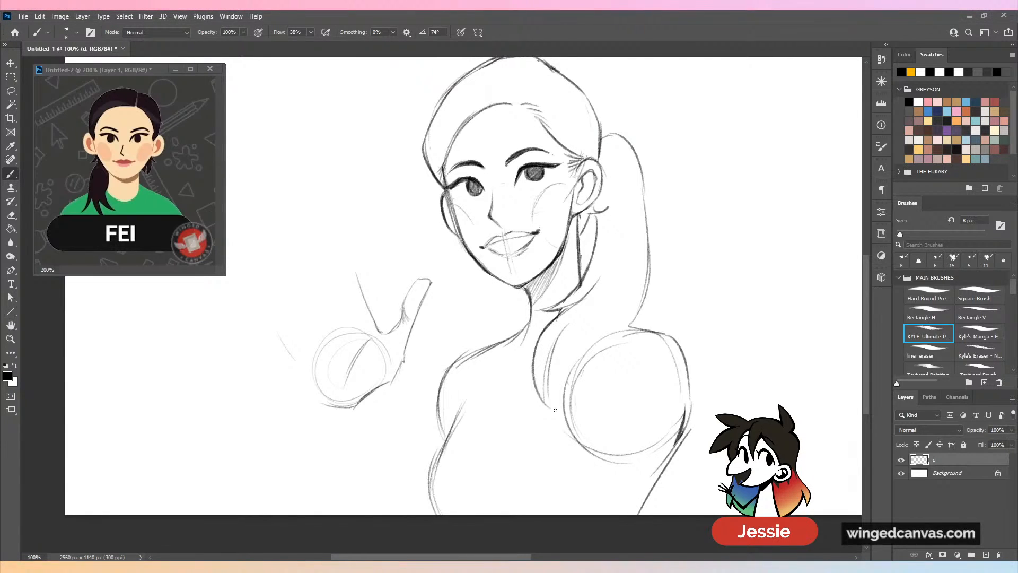
mouse_move(552, 361)
left_mouse_down()
mouse_move(557, 405)
mouse_move(602, 430)
left_mouse_up()
left_click_drag(593, 387, 639, 315)
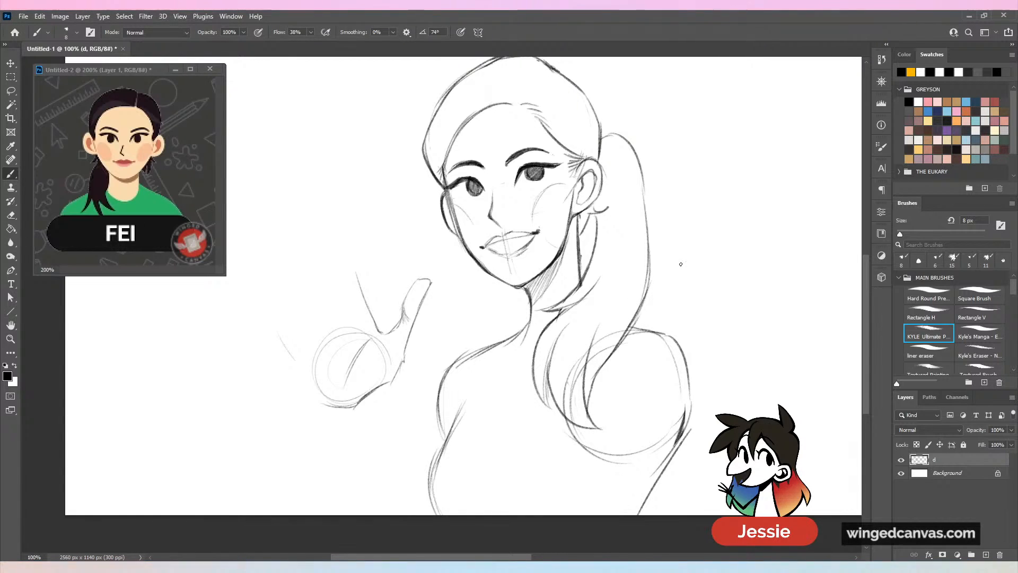
Save the drawing as stream 49.psd.
left_click_drag(698, 287, 549, 320)
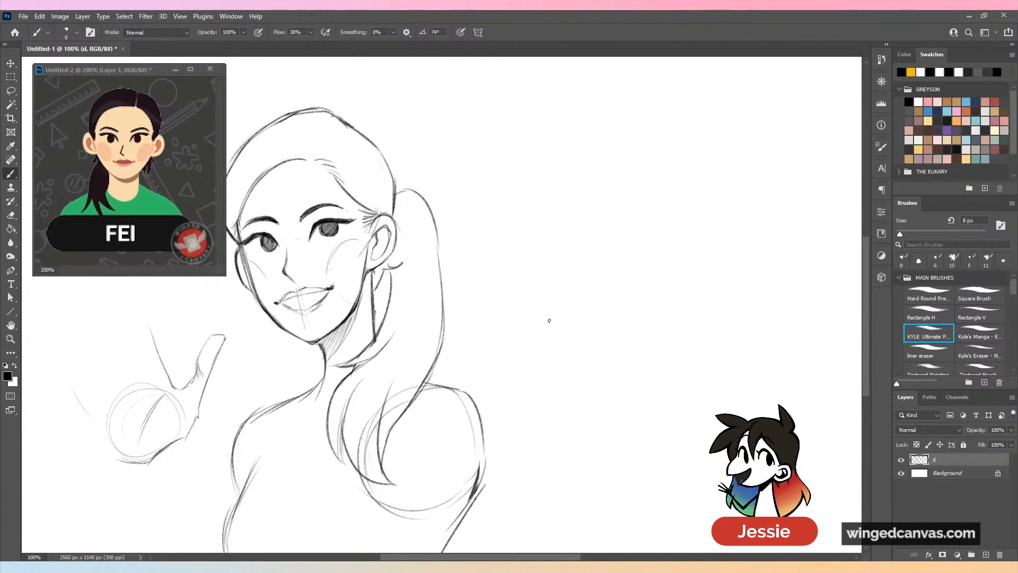
key("ctrl+s")
key("Return")
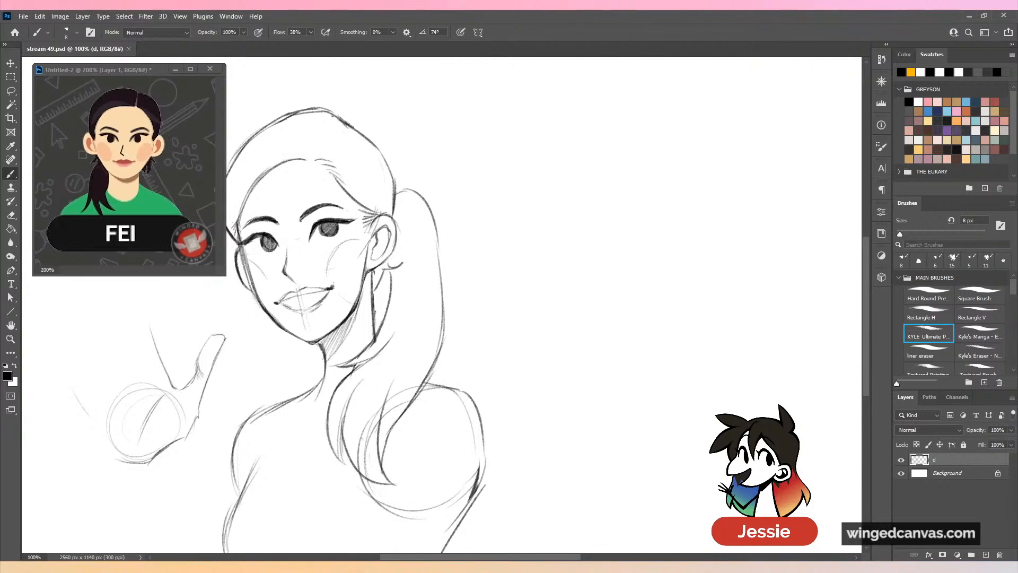
Open in shambles.png, point an arrow at the crying figure, then undo the arrow and close the image.
left_click(23, 17)
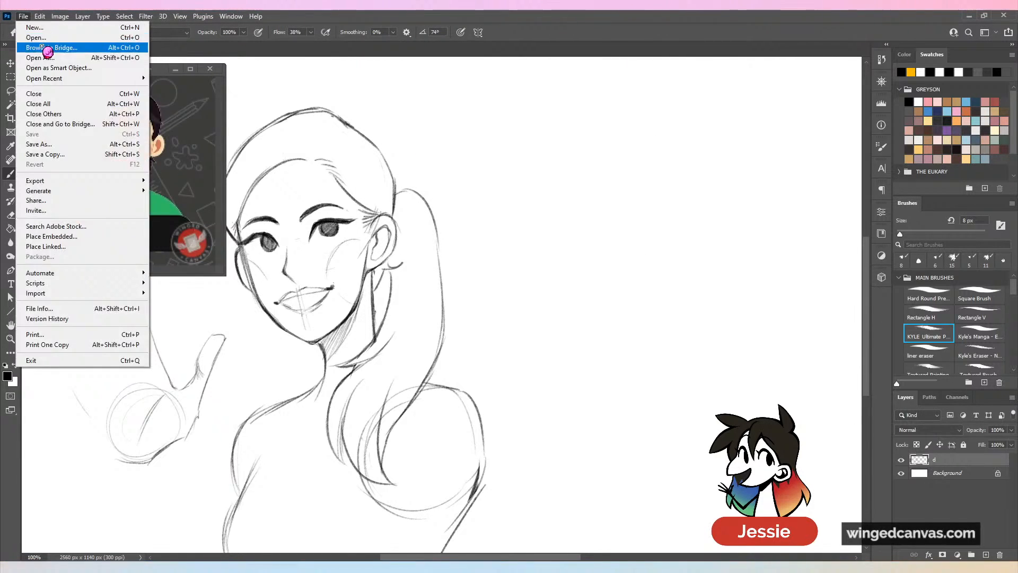
left_click(42, 38)
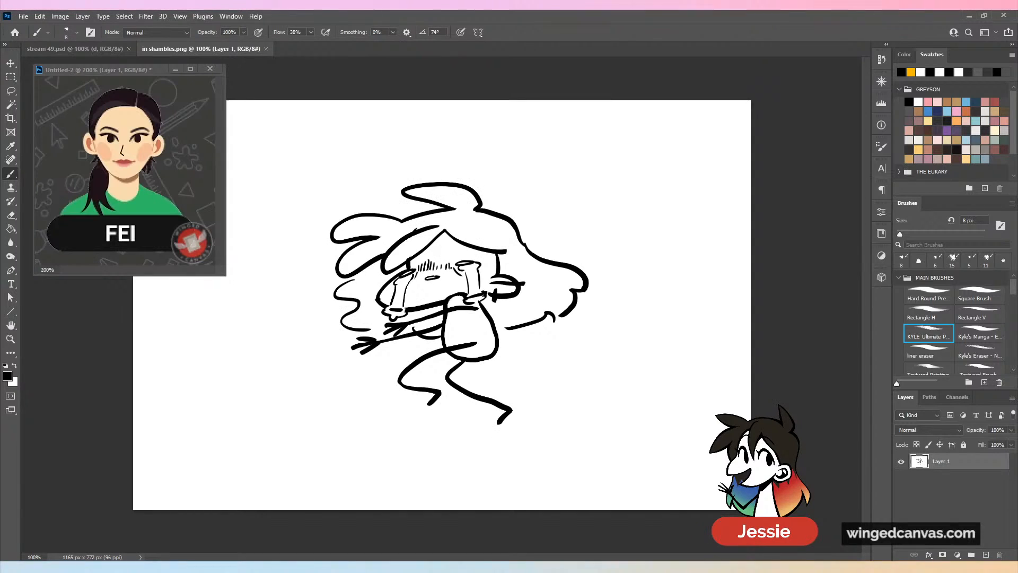
left_click_drag(349, 427, 391, 397)
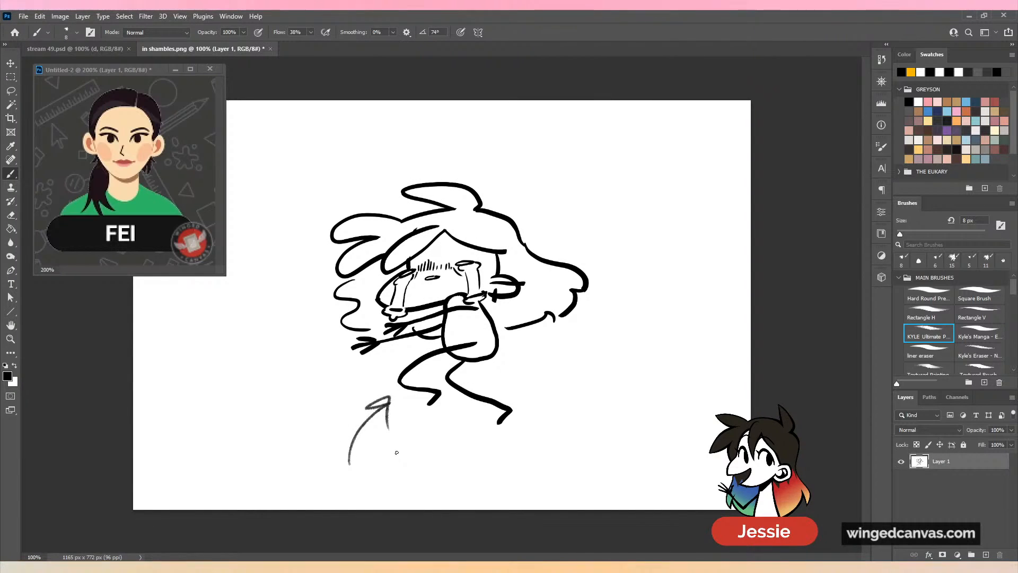
key("ctrl+z")
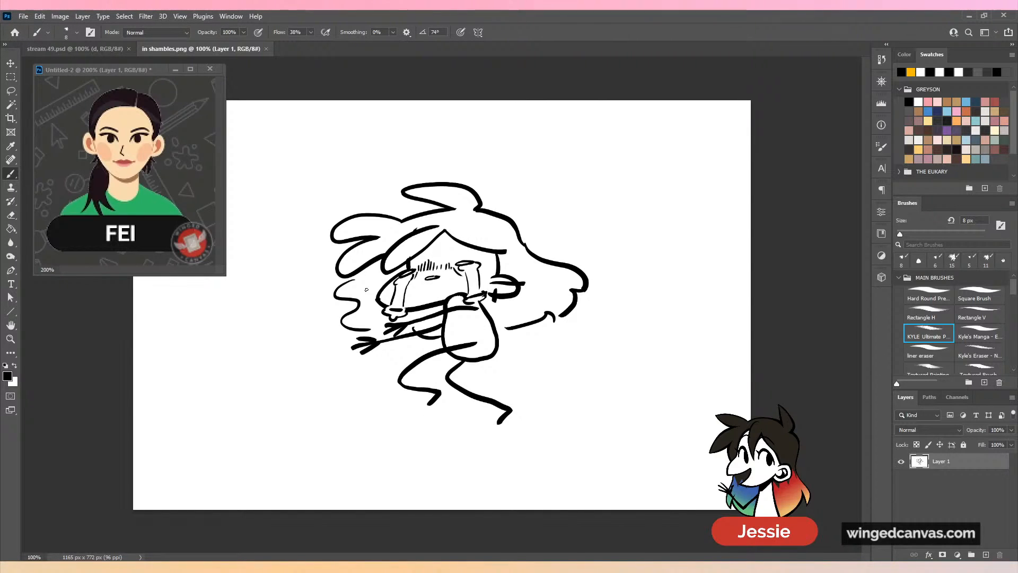
left_click(266, 48)
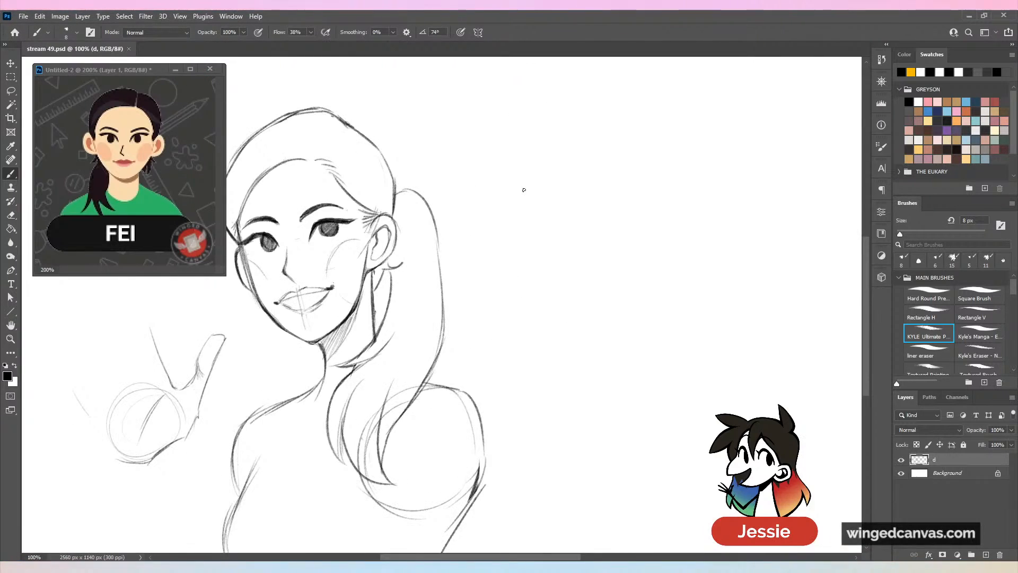
Sketch the index, middle and ring fingers of the raised hand, fanned out from a curved knuckle line above the palm.
mouse_move(450, 337)
left_mouse_down()
mouse_move(611, 282)
mouse_move(613, 266)
left_mouse_up()
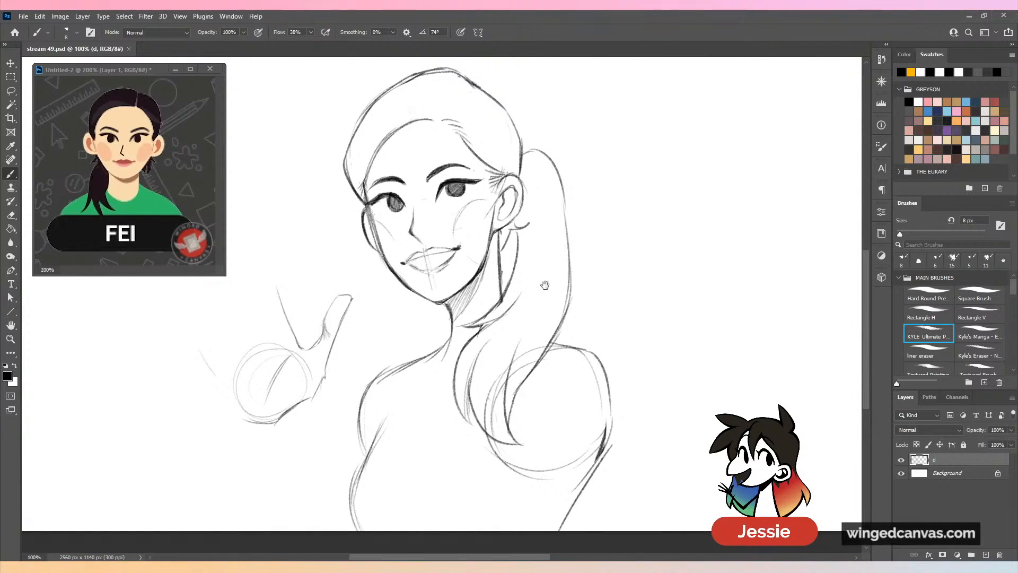
left_click_drag(550, 333, 603, 327)
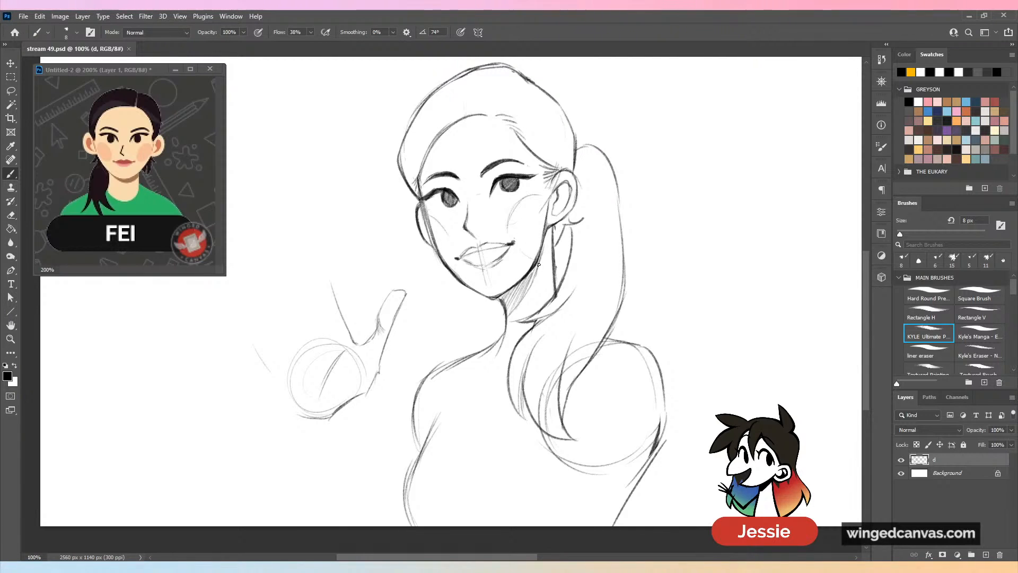
left_click_drag(491, 270, 594, 298)
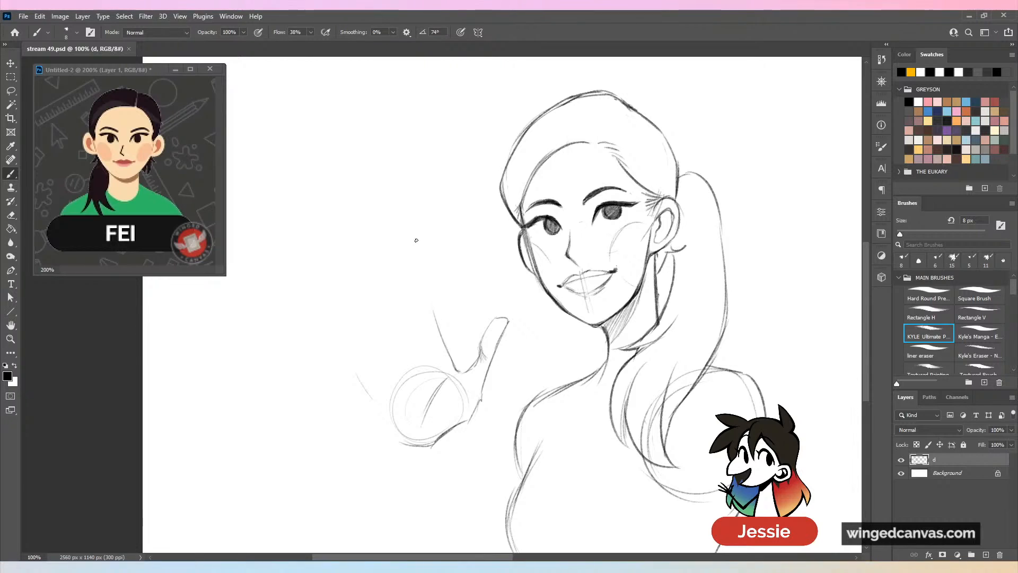
mouse_move(443, 334)
left_mouse_down()
mouse_move(418, 267)
mouse_move(424, 349)
mouse_move(374, 390)
left_mouse_up()
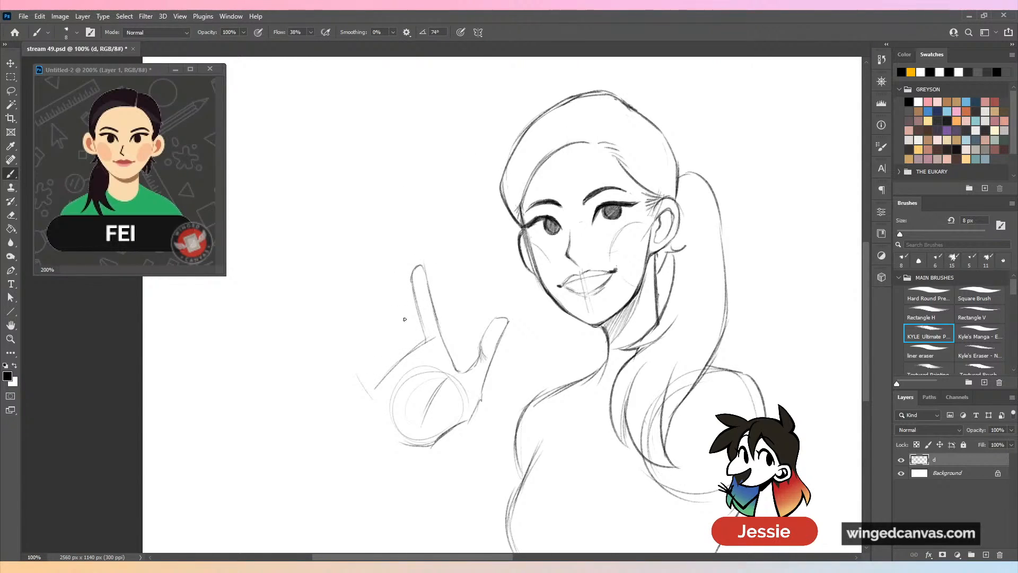
mouse_move(413, 336)
left_mouse_down()
mouse_move(376, 271)
mouse_move(401, 356)
mouse_move(332, 310)
mouse_move(382, 360)
left_mouse_up()
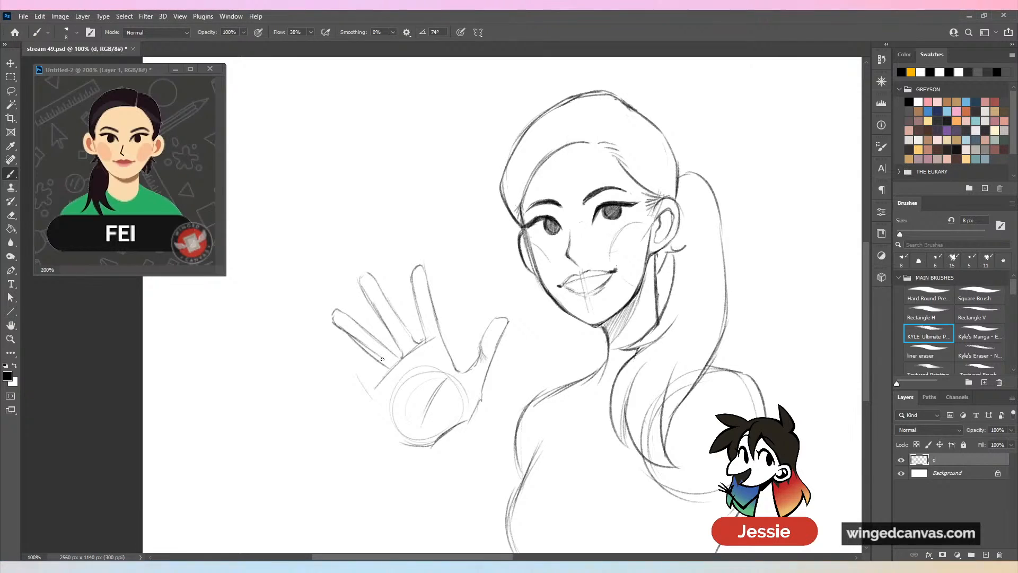
Sketch the little finger pointing outward and complete the palm with its outer contour and a second crease.
left_click_drag(386, 368, 348, 375)
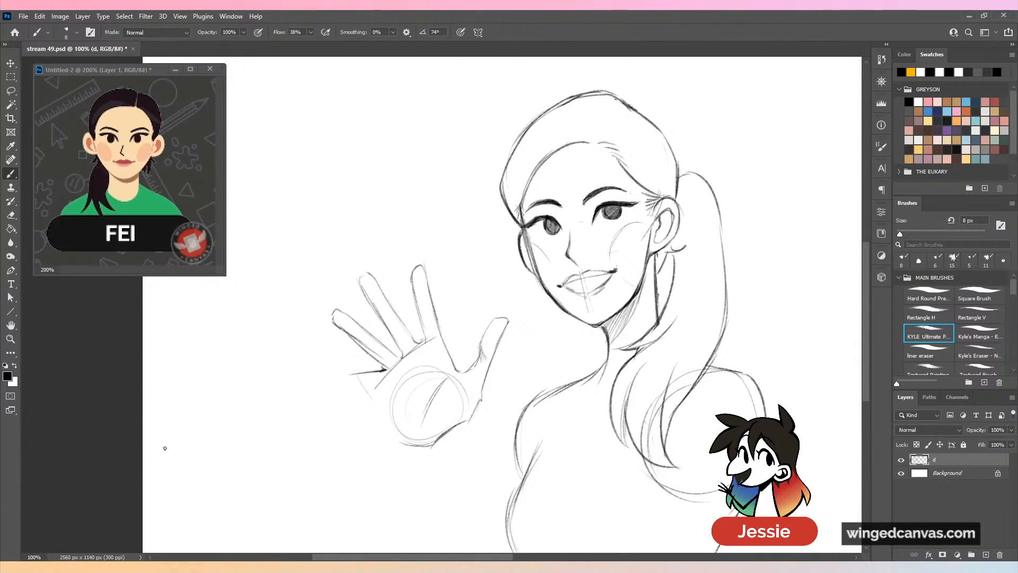
key("ctrl+minus")
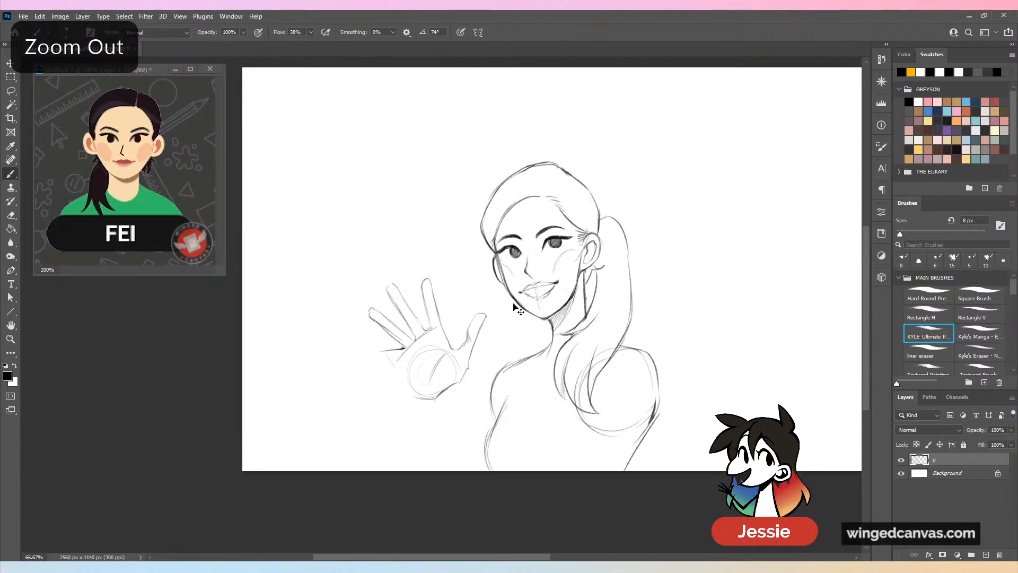
key("ctrl+plus")
left_click_drag(552, 285, 556, 281)
key("ctrl+plus")
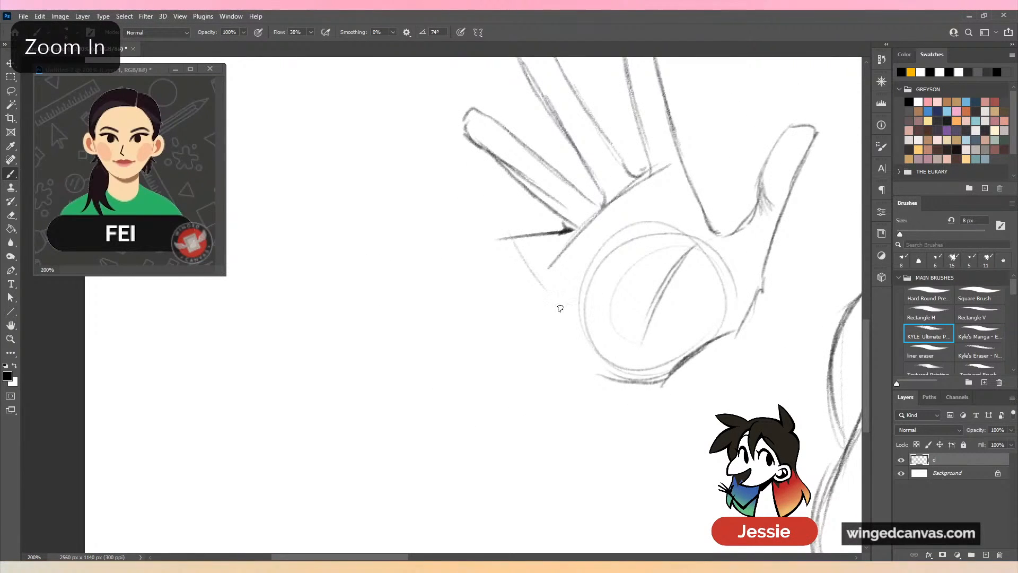
mouse_move(575, 224)
left_mouse_down()
mouse_move(543, 243)
mouse_move(453, 235)
mouse_move(550, 255)
left_mouse_up()
left_click_drag(682, 295, 546, 304)
mouse_move(409, 267)
left_mouse_down()
mouse_move(423, 295)
mouse_move(417, 280)
mouse_move(445, 310)
mouse_move(432, 301)
mouse_move(456, 373)
mouse_move(573, 396)
left_mouse_up()
left_click_drag(452, 311, 542, 239)
key("ctrl+minus")
key("ctrl+minus")
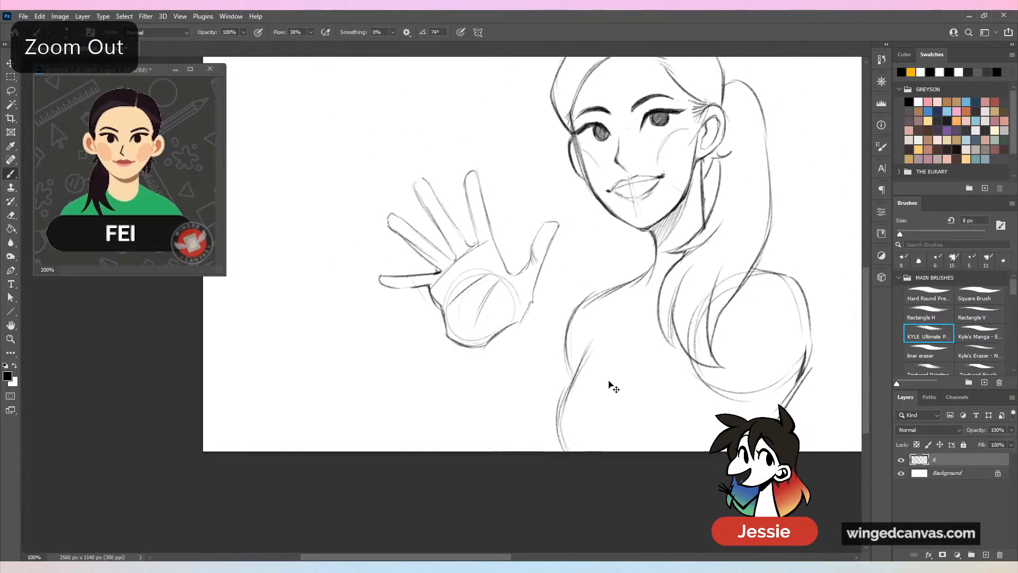
left_click_drag(610, 374, 585, 389)
key("ctrl+plus")
key("ctrl+plus")
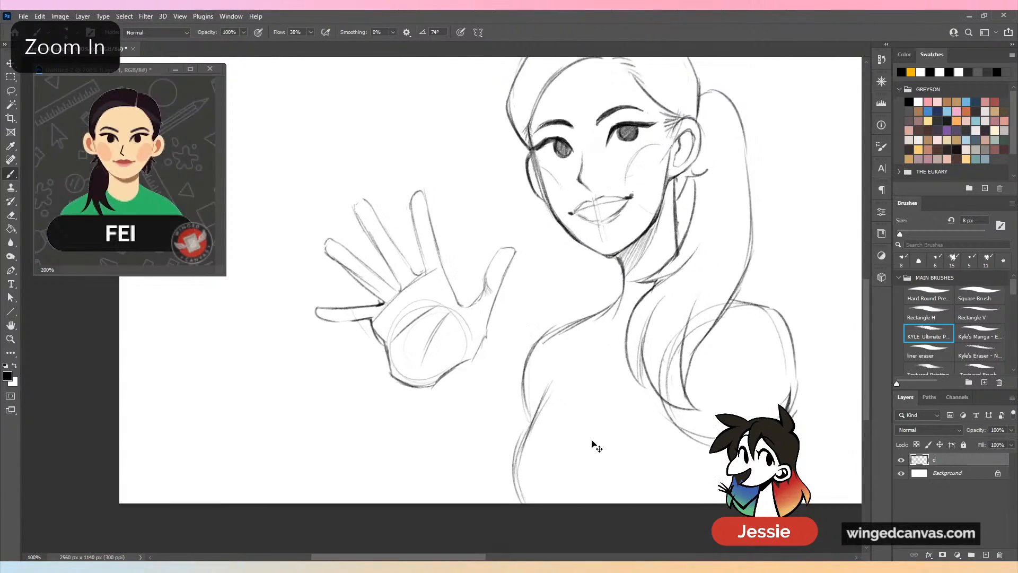
Clean up the knuckle line of the raised hand and draw short curved webbing between the finger bases, closing the little finger.
mouse_move(279, 329)
left_mouse_down()
mouse_move(292, 326)
mouse_move(300, 365)
left_mouse_up()
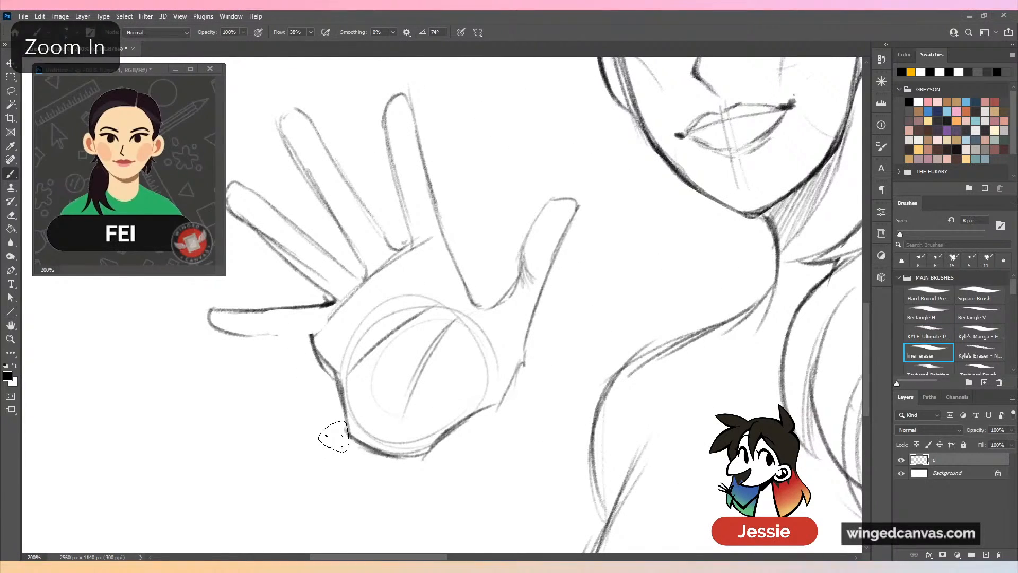
key("b")
mouse_move(255, 339)
left_mouse_down()
mouse_move(318, 333)
mouse_move(342, 296)
mouse_move(408, 239)
left_mouse_up()
key("ctrl+minus")
key("ctrl+minus")
key("ctrl+plus")
key("ctrl+plus")
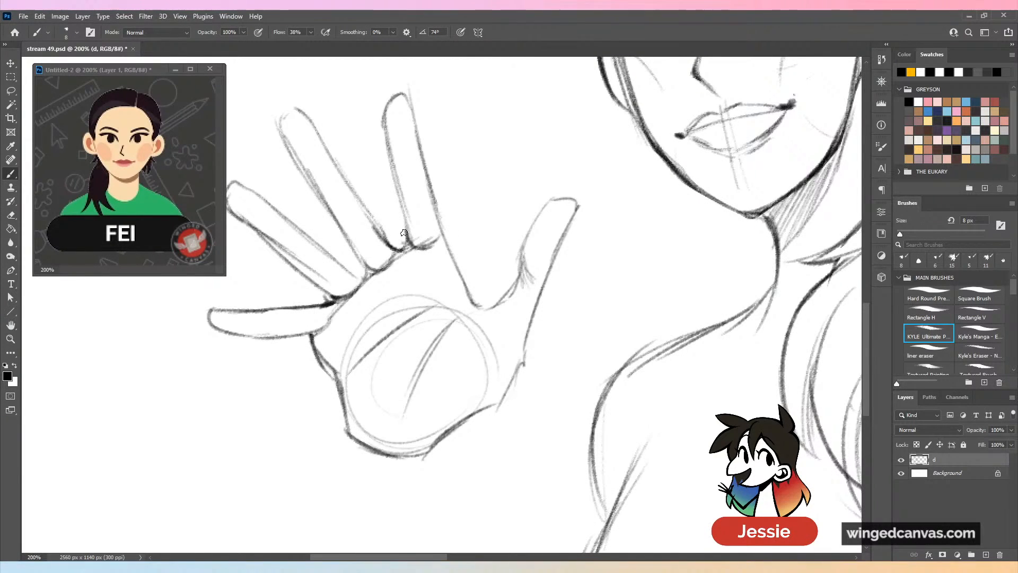
key("ctrl+minus")
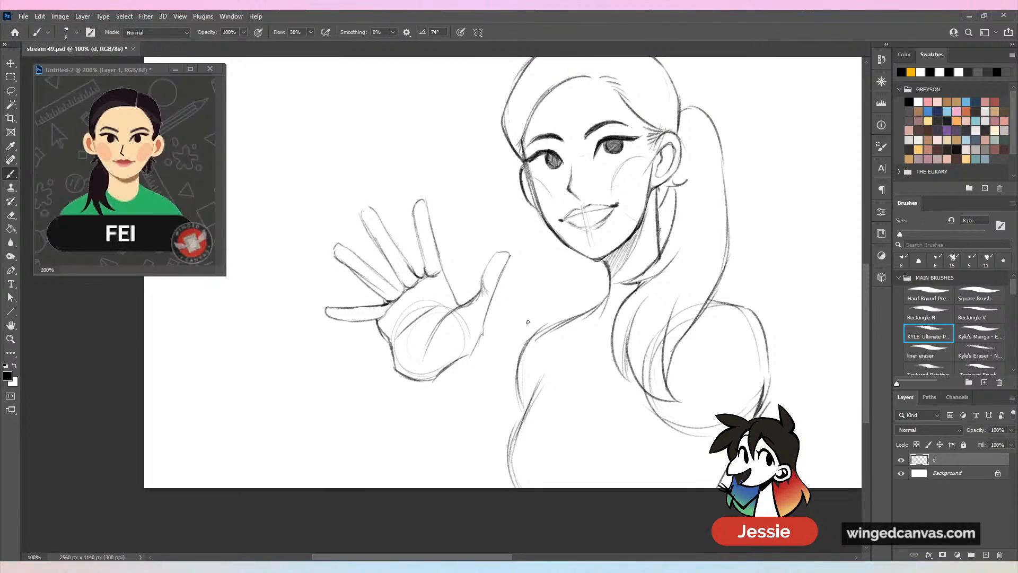
Sketch the wrist below the palm and extend both forearm edges down to the canvas's lower edge.
left_click_drag(524, 338, 419, 363)
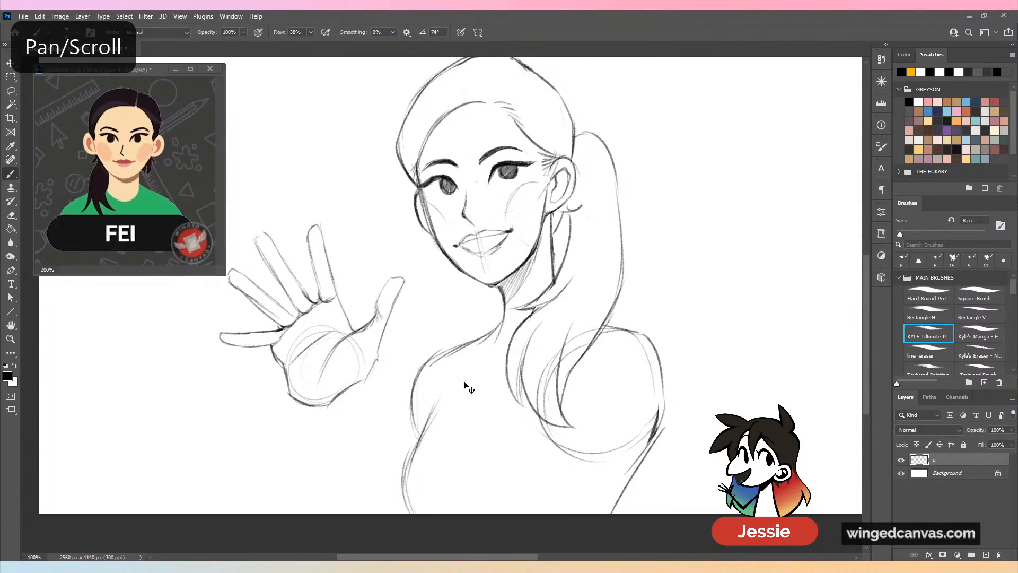
key("ctrl+minus")
key("ctrl+plus")
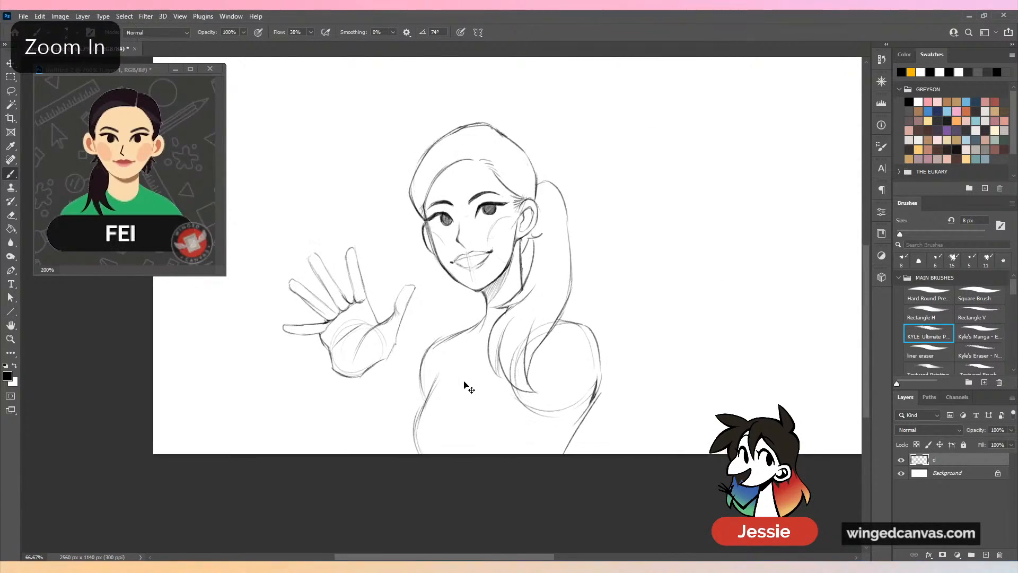
left_click_drag(466, 385, 425, 320)
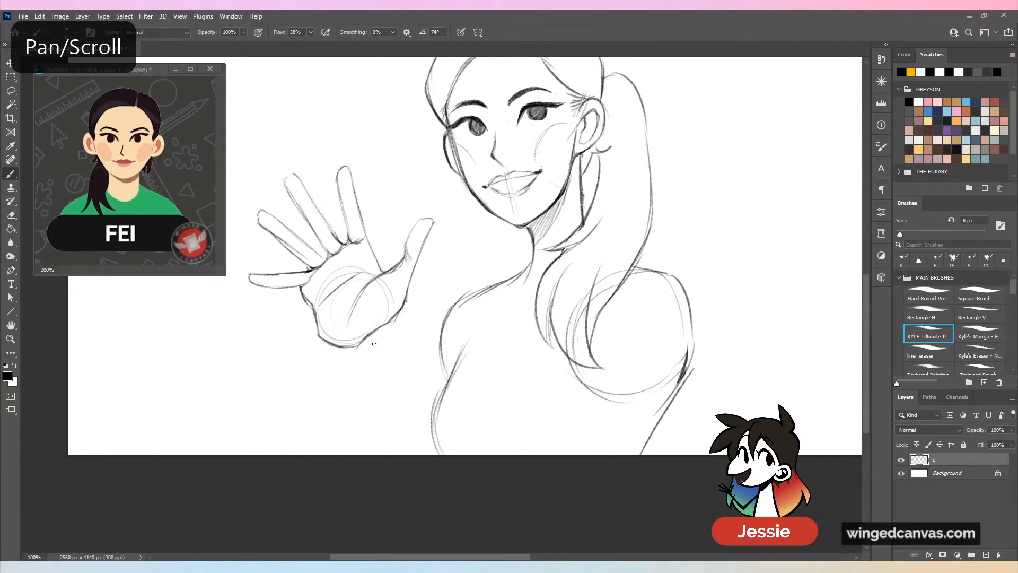
mouse_move(348, 351)
left_mouse_down()
mouse_move(386, 342)
mouse_move(363, 356)
mouse_move(400, 322)
left_mouse_up()
left_click_drag(390, 357, 399, 318)
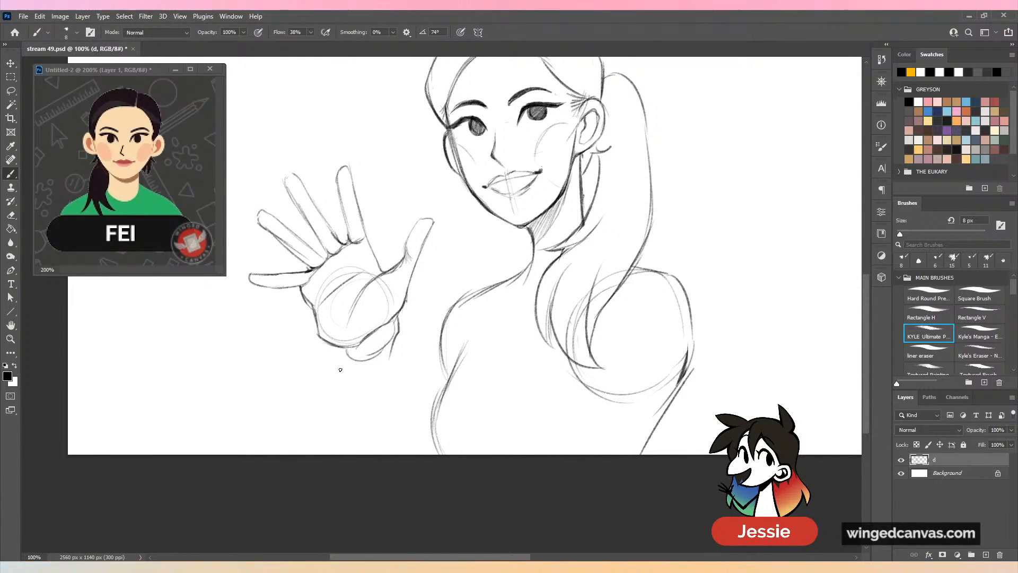
left_click_drag(348, 352, 328, 455)
mouse_move(399, 333)
left_mouse_down()
mouse_move(382, 414)
mouse_move(394, 454)
left_mouse_up()
Draw the raised arm's upper-arm line from the shoulder down toward the elbow and add the other arm's inner edge.
left_click_drag(450, 305, 401, 414)
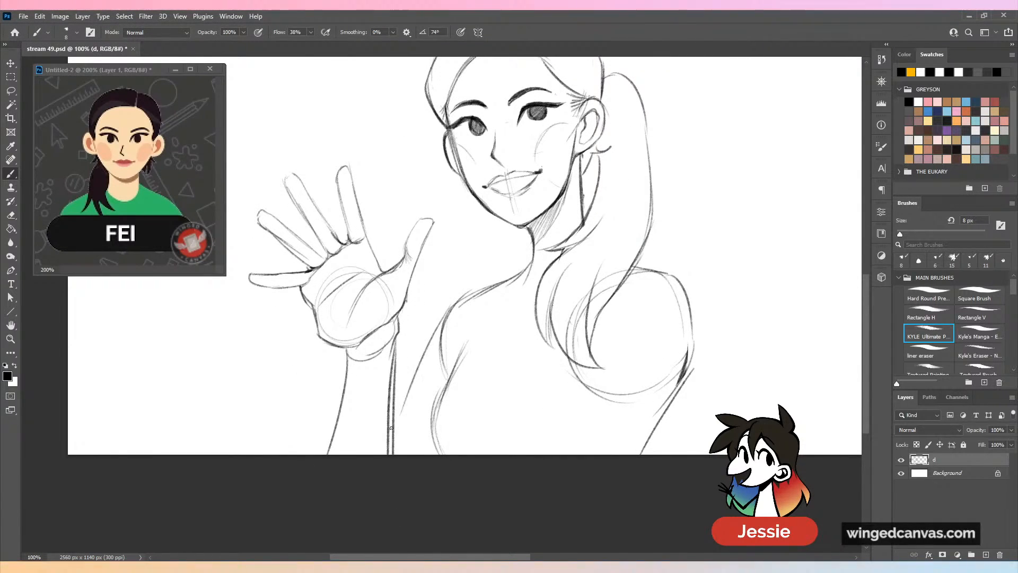
key("ctrl+z")
left_click_drag(442, 341, 394, 439)
left_click_drag(432, 358, 396, 422)
scroll(433, 424, "right", 5)
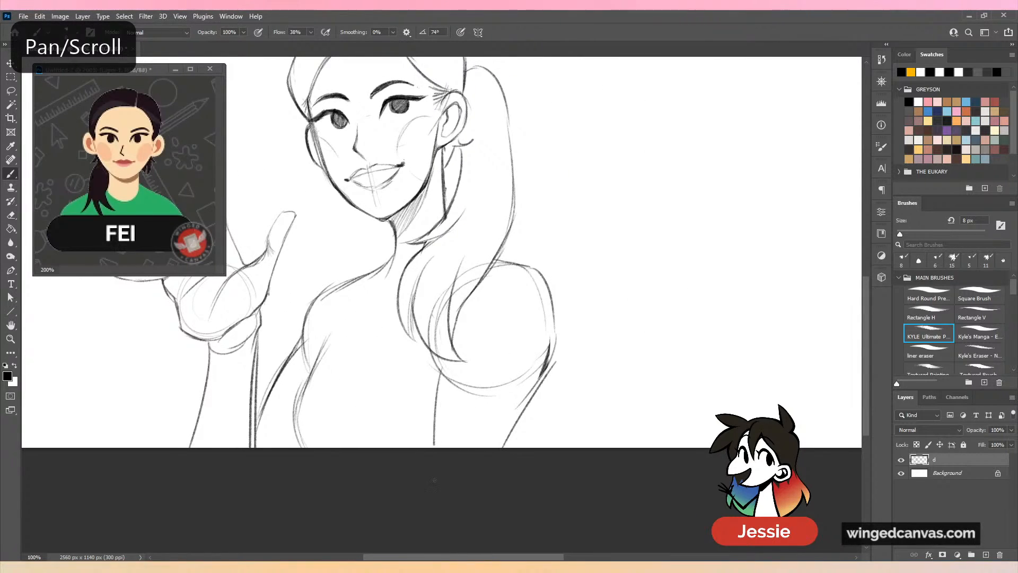
key("ctrl+minus")
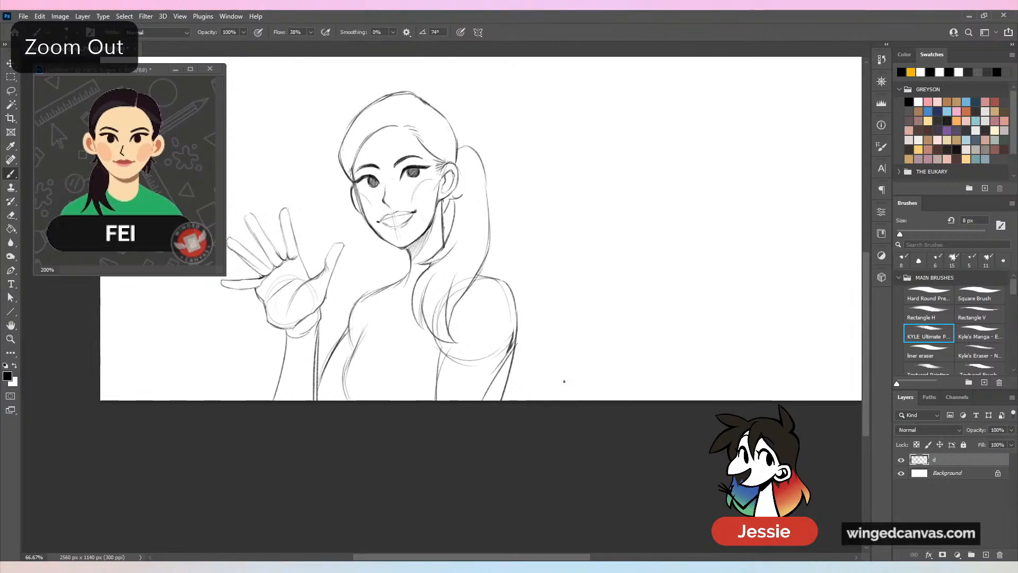
Move the whole character sketch slightly to the right on the canvas.
key("ctrl+minus")
key("v")
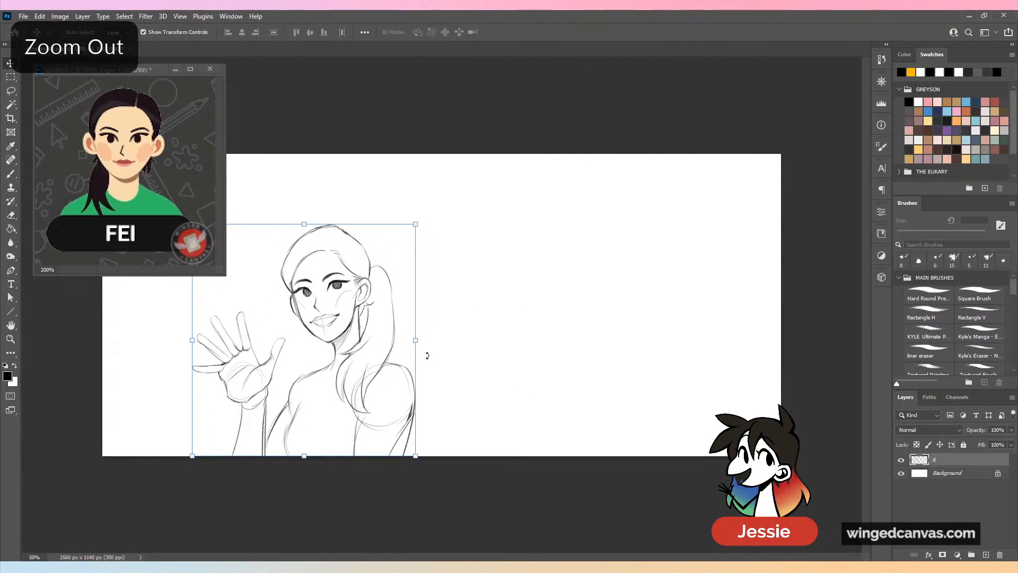
mouse_move(428, 355)
left_mouse_down()
mouse_move(434, 375)
mouse_move(566, 355)
mouse_move(564, 370)
mouse_move(415, 371)
mouse_move(435, 377)
mouse_move(446, 364)
left_mouse_up()
left_click_drag(443, 344, 448, 357)
key("b")
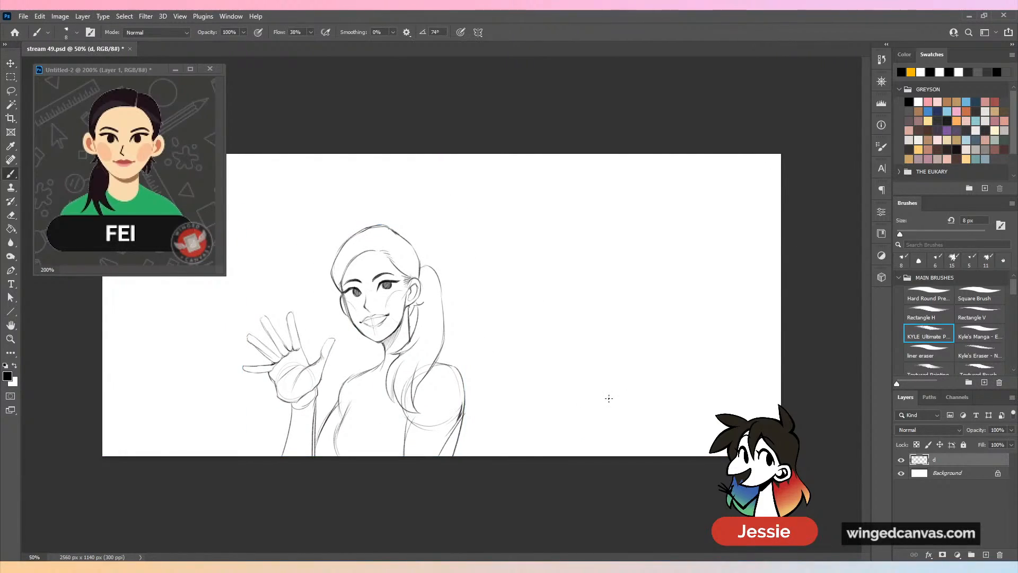
Erase the stray construction lines around the near shoulder, wrist and forearm, leaving a single forearm contour.
key("ctrl+plus")
left_click_drag(564, 418, 526, 373)
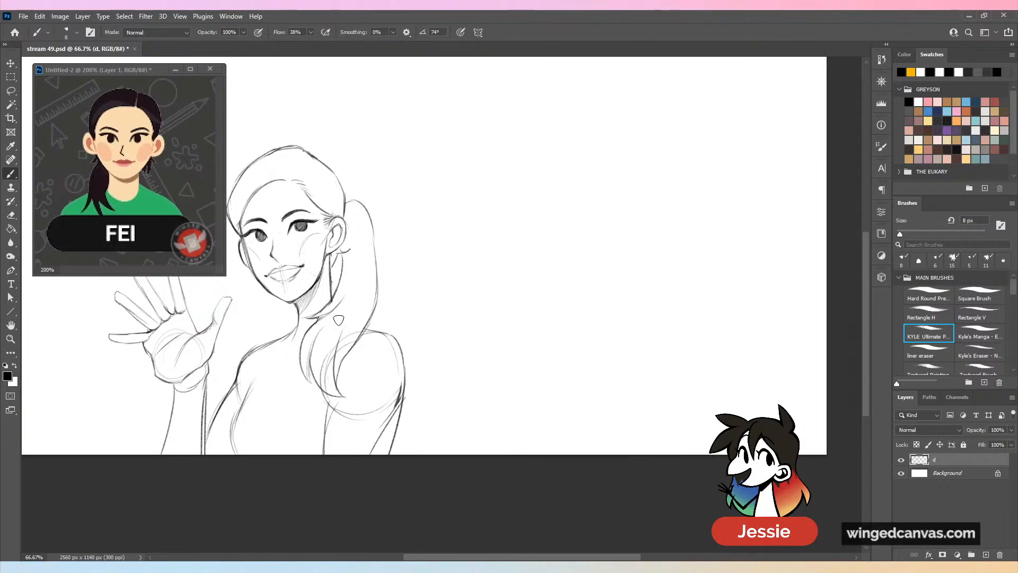
left_click_drag(318, 461, 360, 388)
key("ctrl+plus")
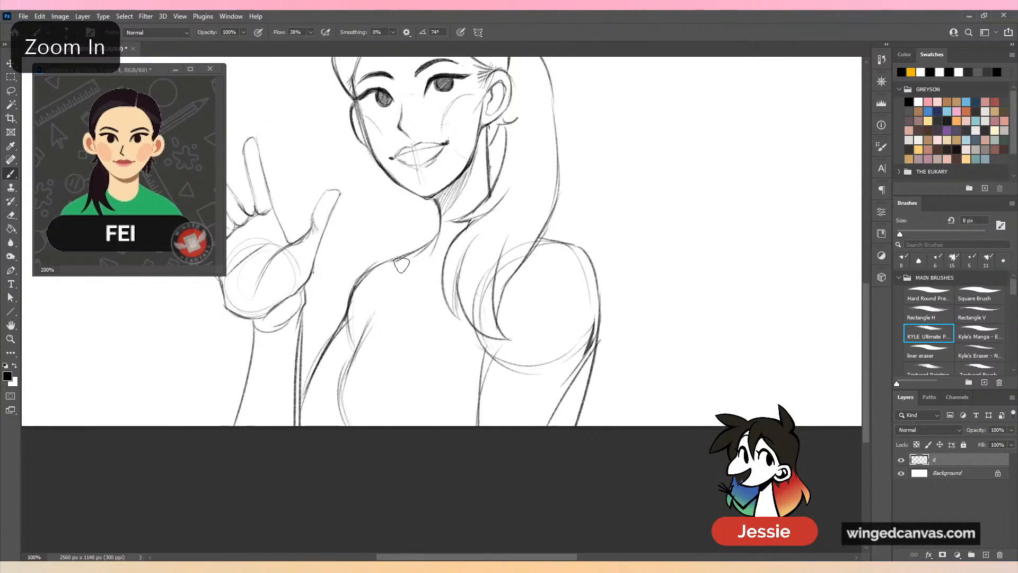
key("period")
key("period")
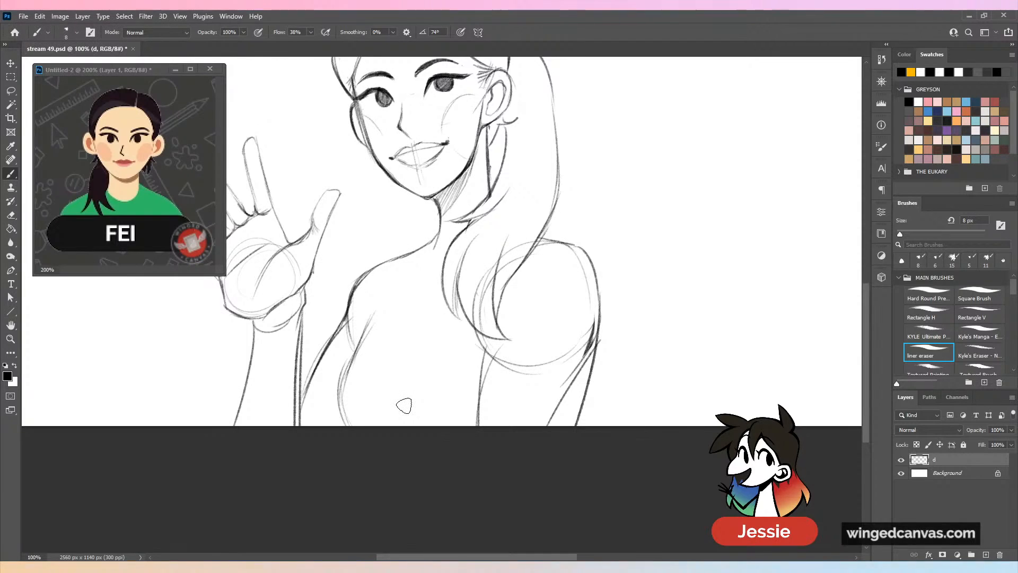
left_click_drag(356, 305, 317, 360)
mouse_move(348, 324)
left_mouse_down()
mouse_move(329, 370)
mouse_move(349, 339)
mouse_move(354, 388)
left_mouse_up()
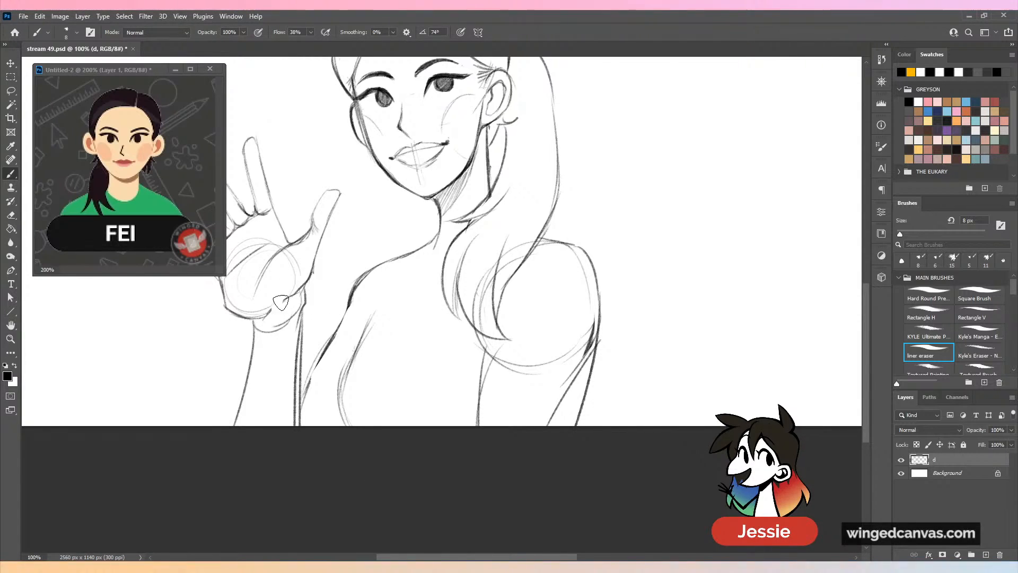
left_click_drag(296, 308, 296, 461)
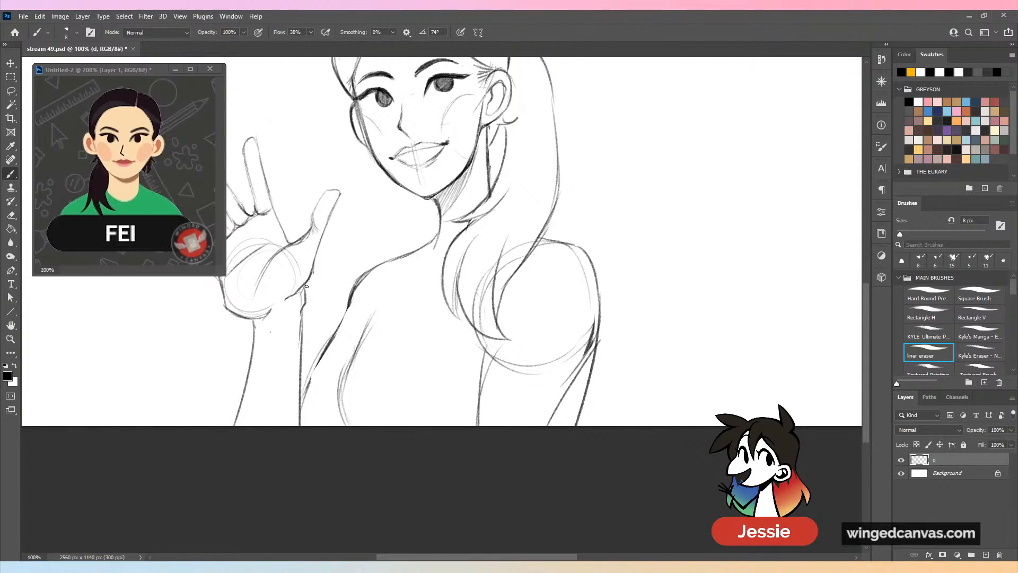
Sketch short tendon strokes on the inner wrist just below the palm, undoing the long line along the forearm.
key("comma")
key("ctrl+z")
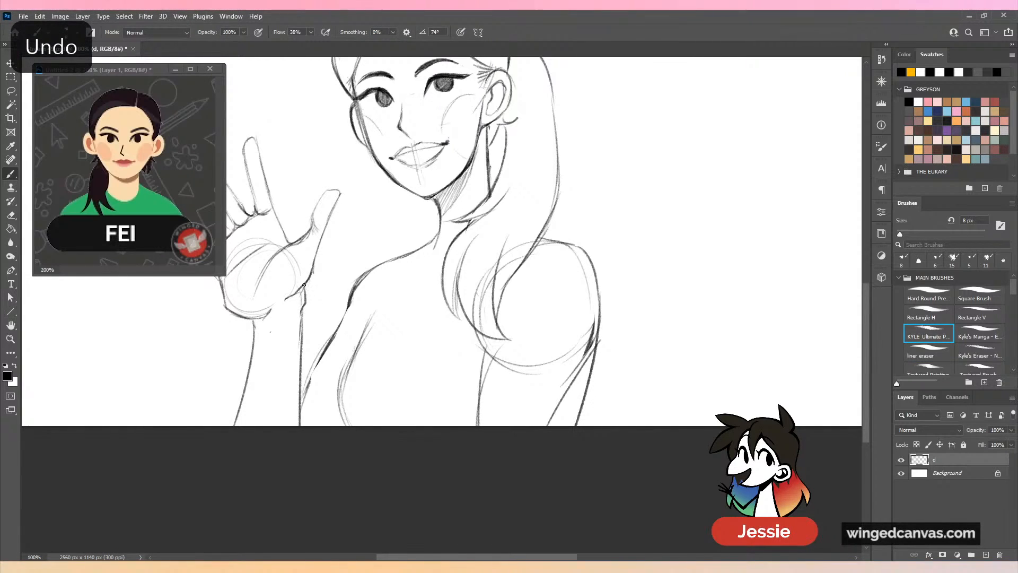
key("ctrl+minus")
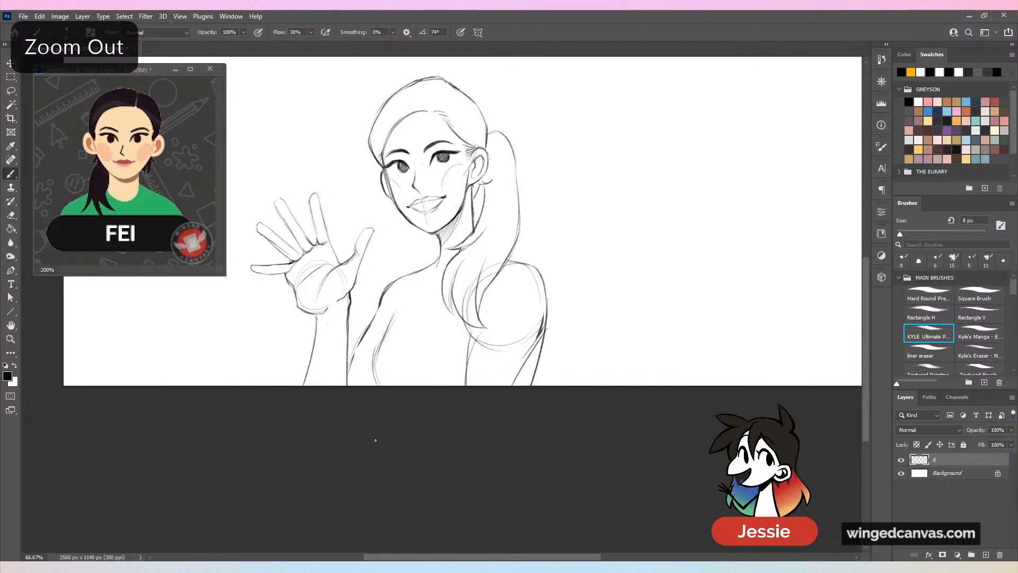
key("ctrl+plus")
key("period")
left_click_drag(268, 326, 336, 282)
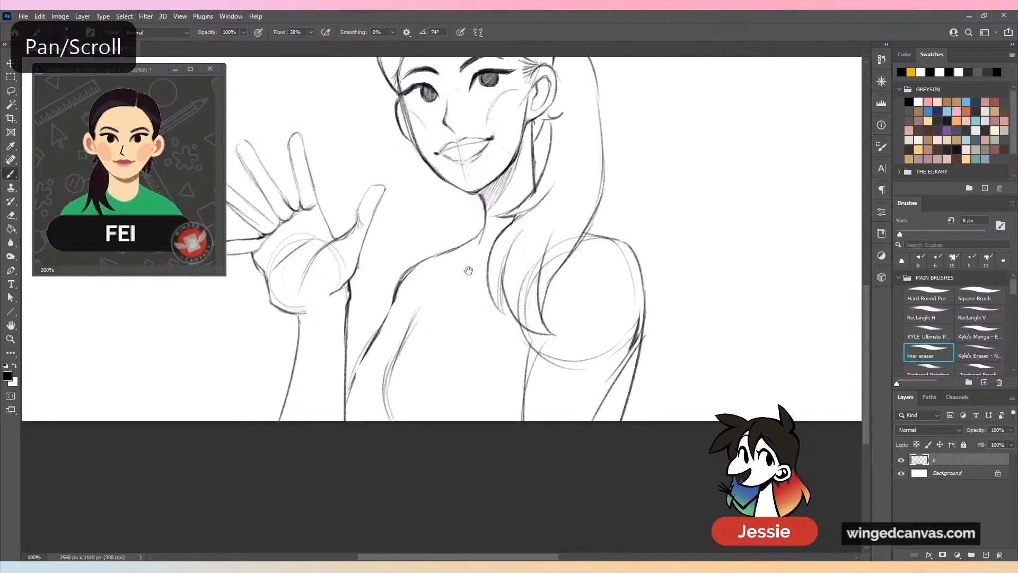
key("ctrl+plus")
key("comma")
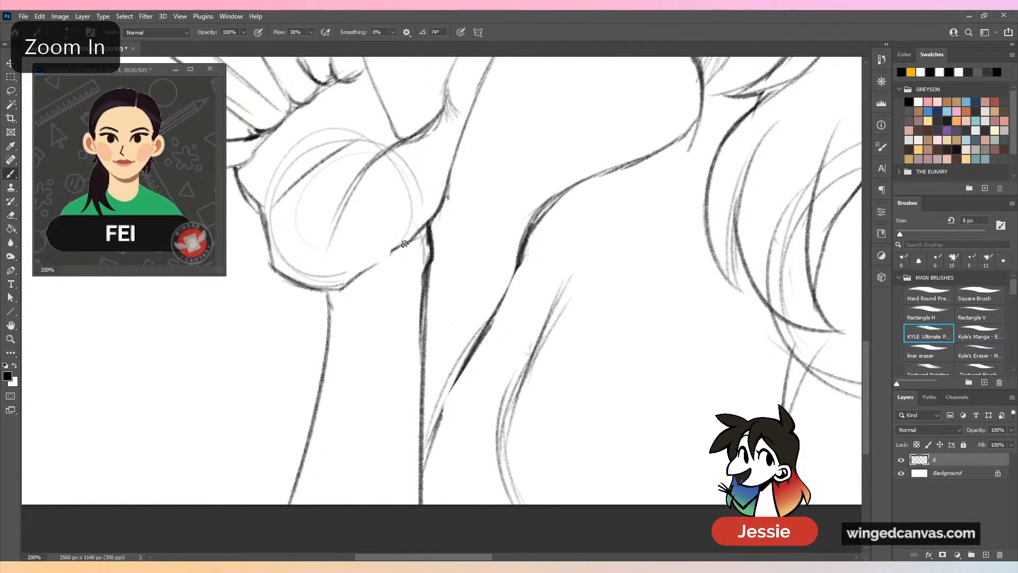
left_click_drag(370, 273, 340, 556)
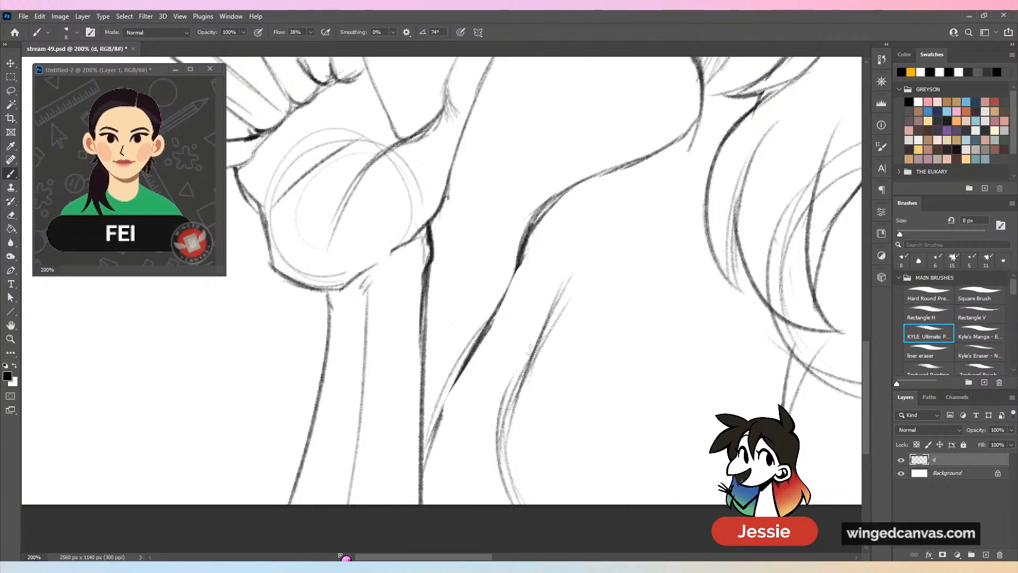
key("ctrl+minus")
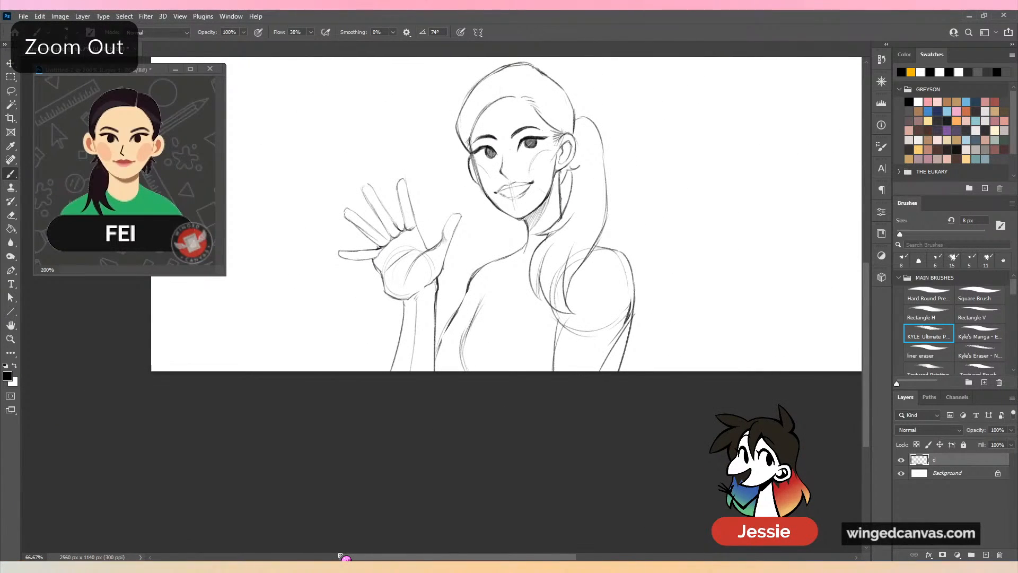
key("ctrl+z")
key("ctrl+plus")
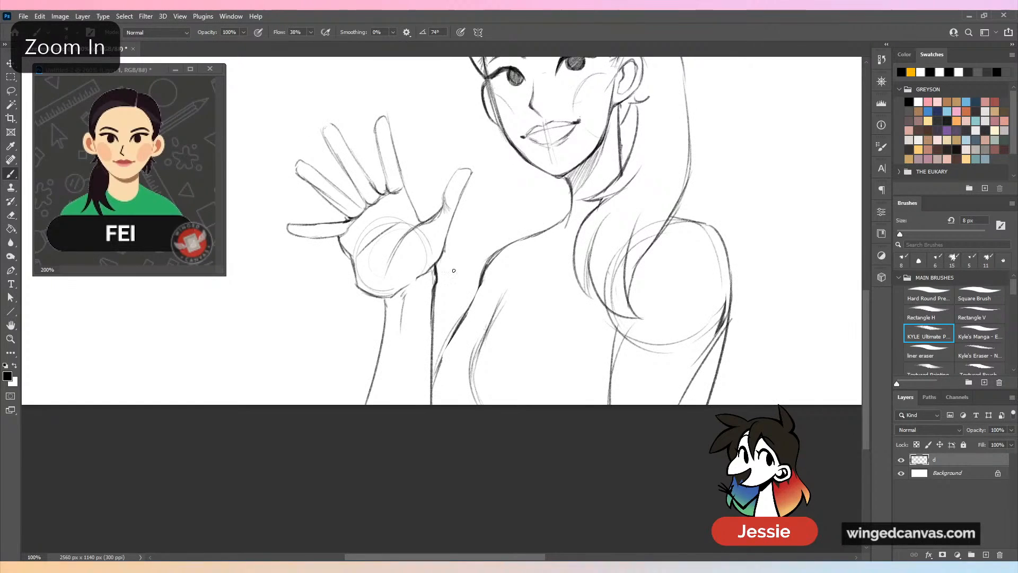
Erase the construction circles inside the palm and add a short crease below the fingers.
left_click_drag(454, 270, 425, 340)
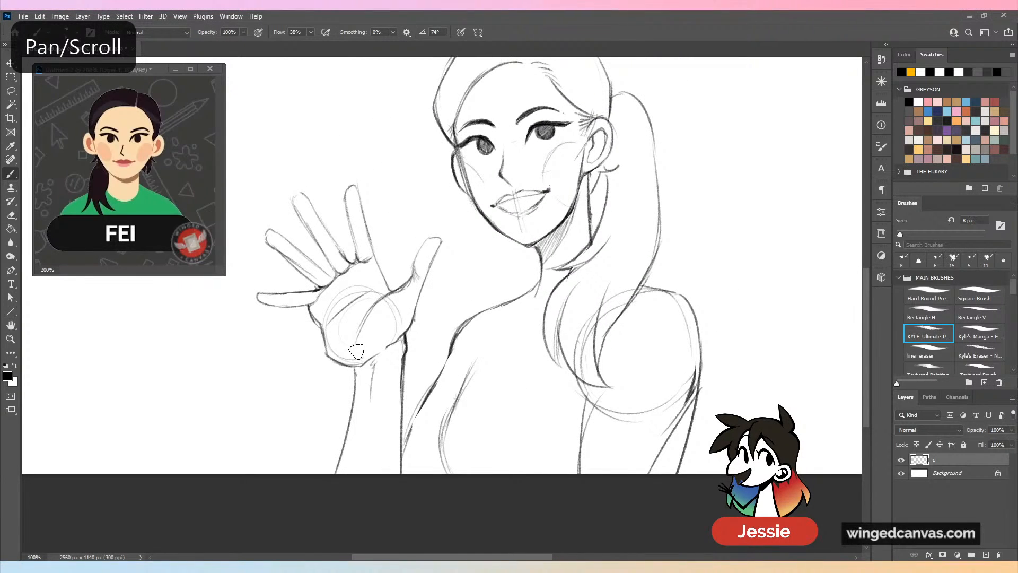
mouse_move(356, 352)
left_mouse_down()
mouse_move(390, 303)
mouse_move(392, 332)
mouse_move(410, 293)
mouse_move(374, 294)
mouse_move(346, 328)
mouse_move(324, 313)
mouse_move(368, 287)
mouse_move(335, 301)
mouse_move(363, 310)
left_mouse_up()
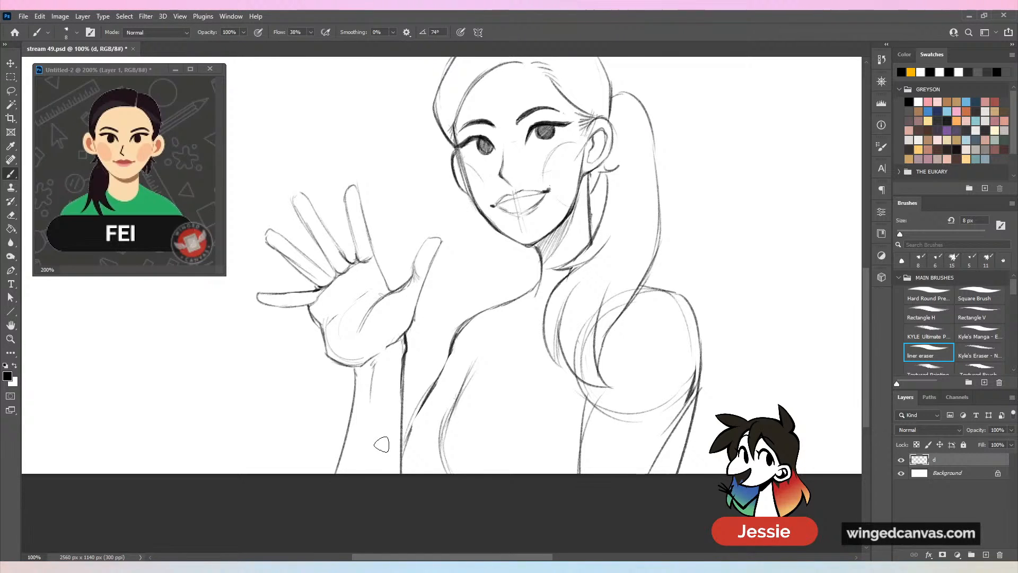
key("b")
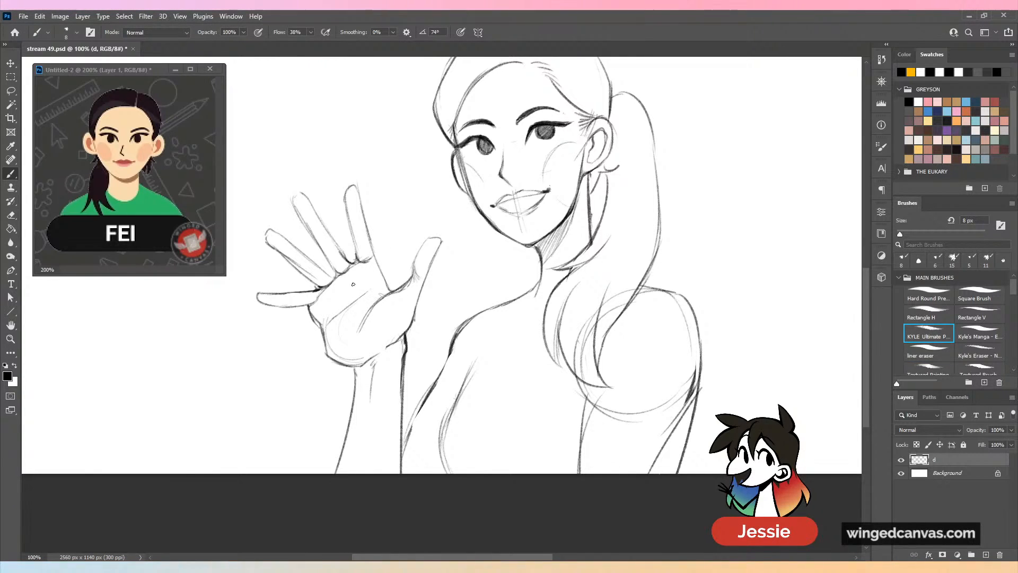
key("ctrl+minus")
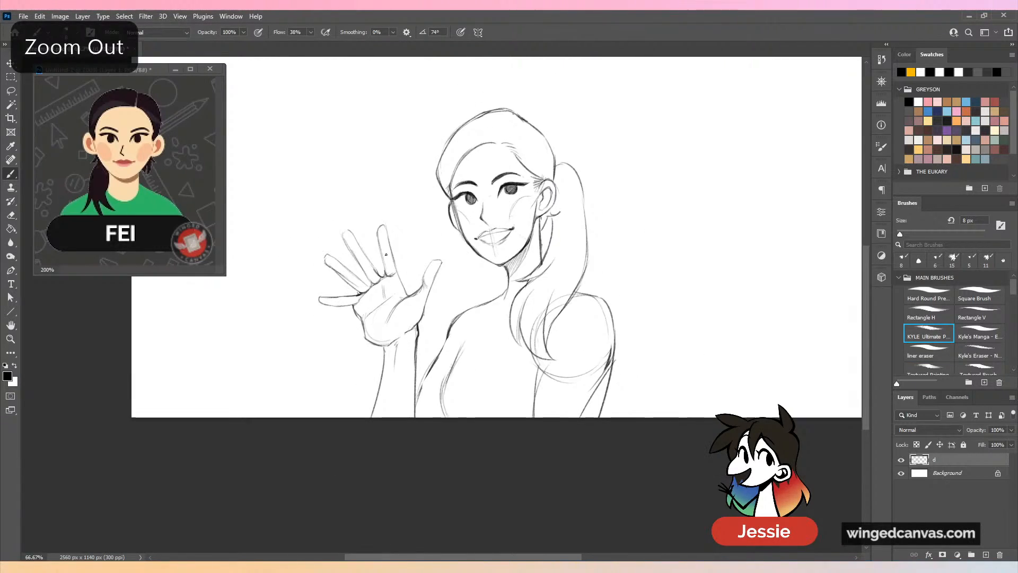
left_click_drag(634, 261, 480, 356)
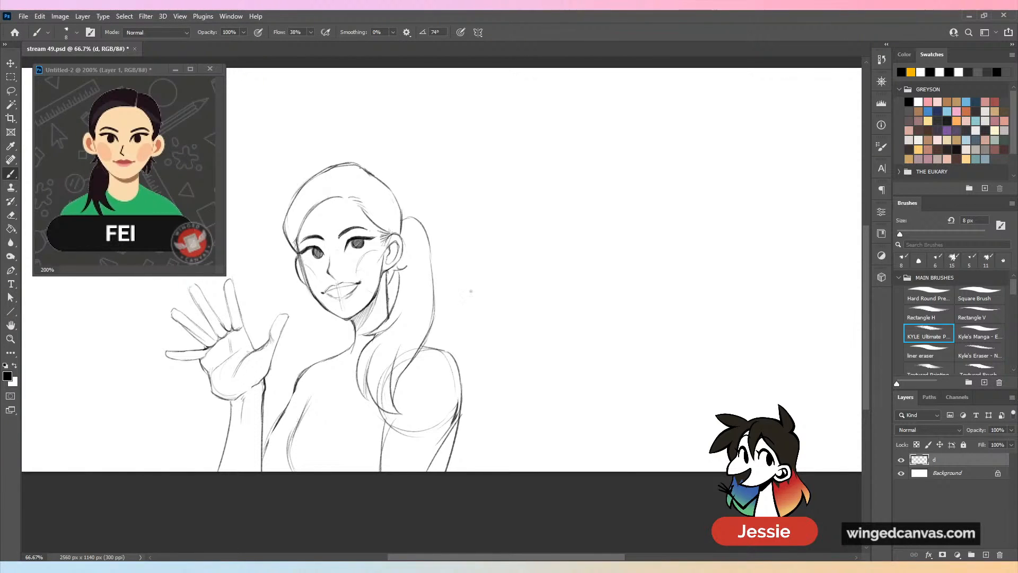
Sketch a halter neckline with diagonal straps from the neck to a straight chest edge, adding collarbone strokes and touching up the far arm's inner edge.
key("ctrl+plus")
left_click_drag(471, 291, 508, 391)
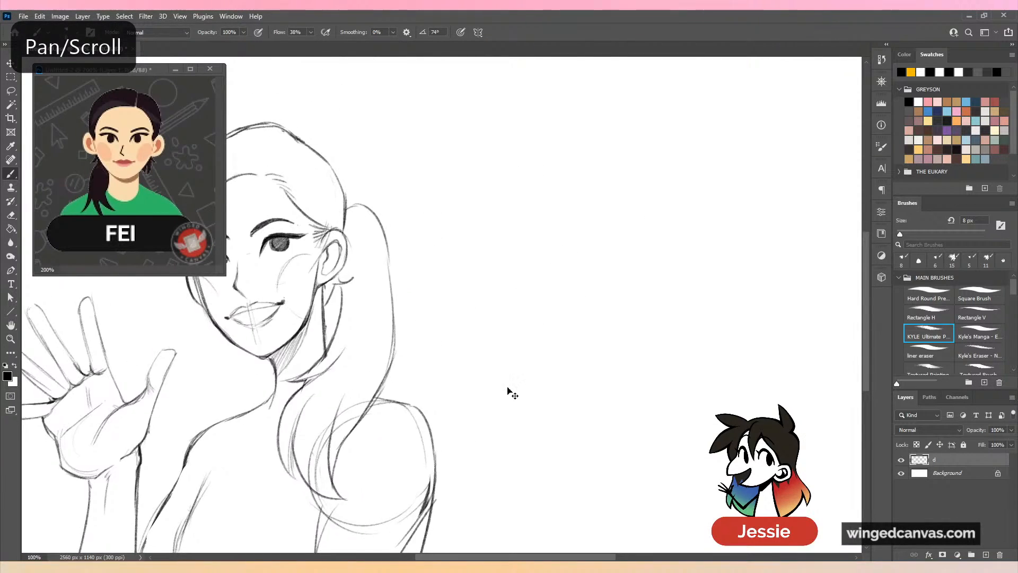
key("ctrl+minus")
left_click_drag(455, 343, 584, 264)
key("ctrl+plus")
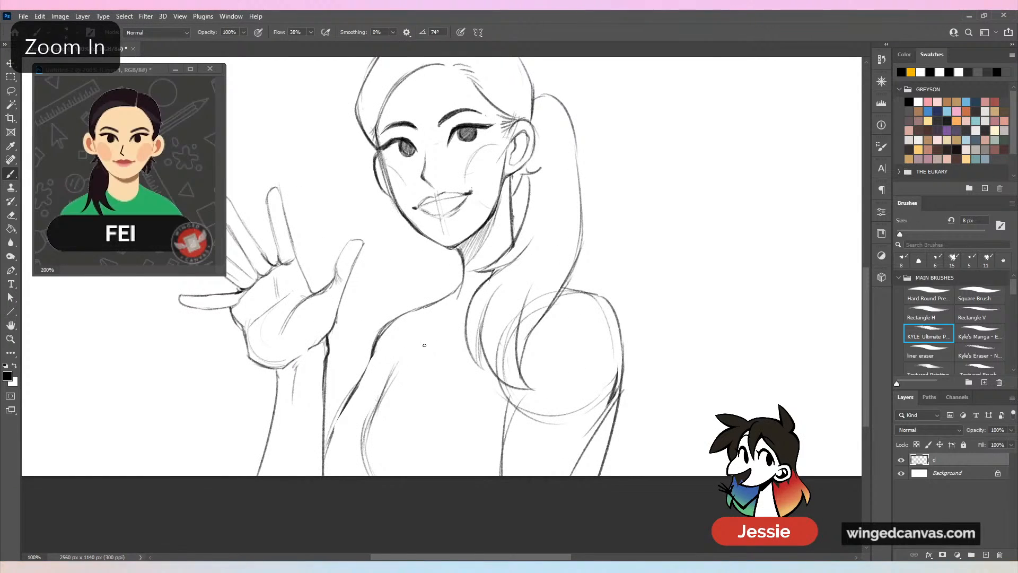
mouse_move(454, 289)
left_mouse_down()
mouse_move(390, 371)
mouse_move(384, 396)
left_mouse_up()
key("ctrl+z")
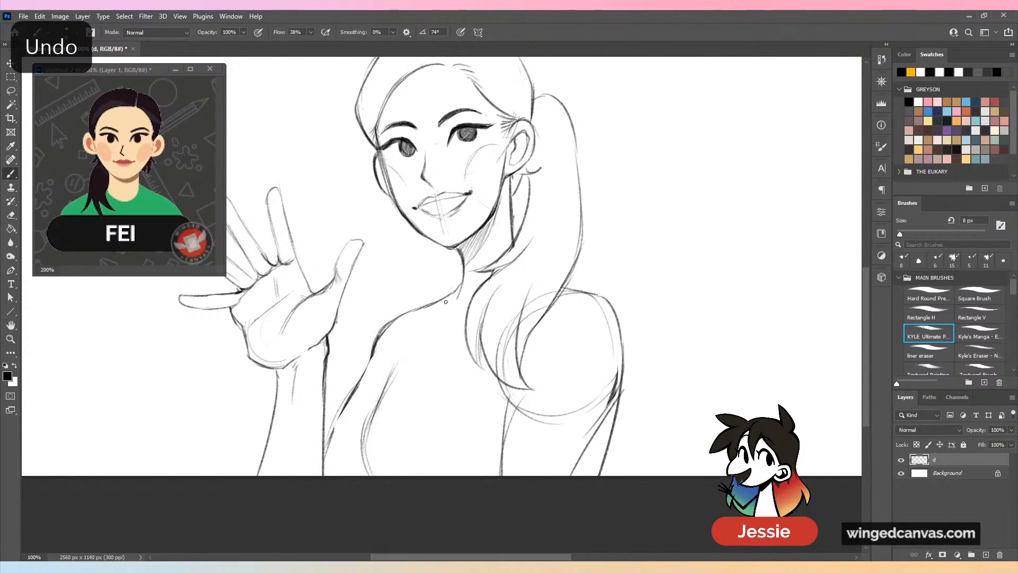
mouse_move(460, 285)
left_mouse_down()
mouse_move(415, 327)
mouse_move(391, 392)
left_mouse_up()
mouse_move(449, 309)
left_mouse_down()
mouse_move(406, 388)
mouse_move(499, 385)
mouse_move(483, 371)
left_mouse_up()
key("ctrl+z")
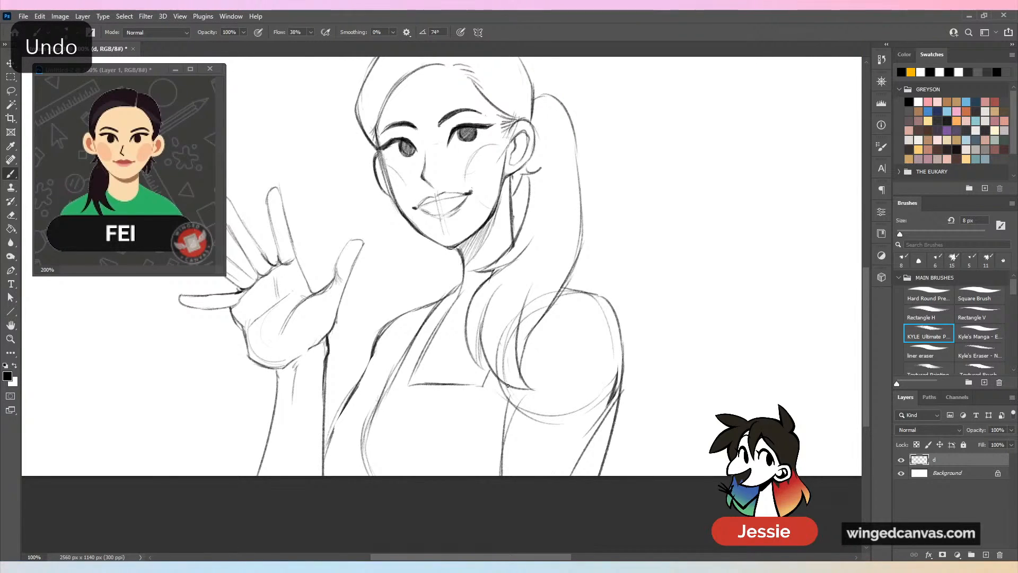
left_click_drag(451, 318, 464, 322)
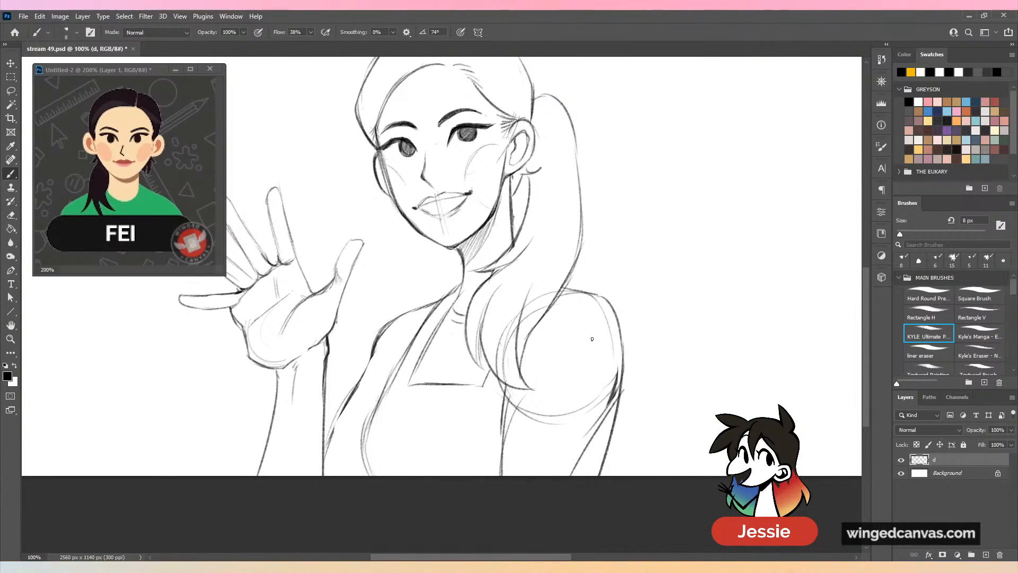
left_click_drag(508, 384, 500, 466)
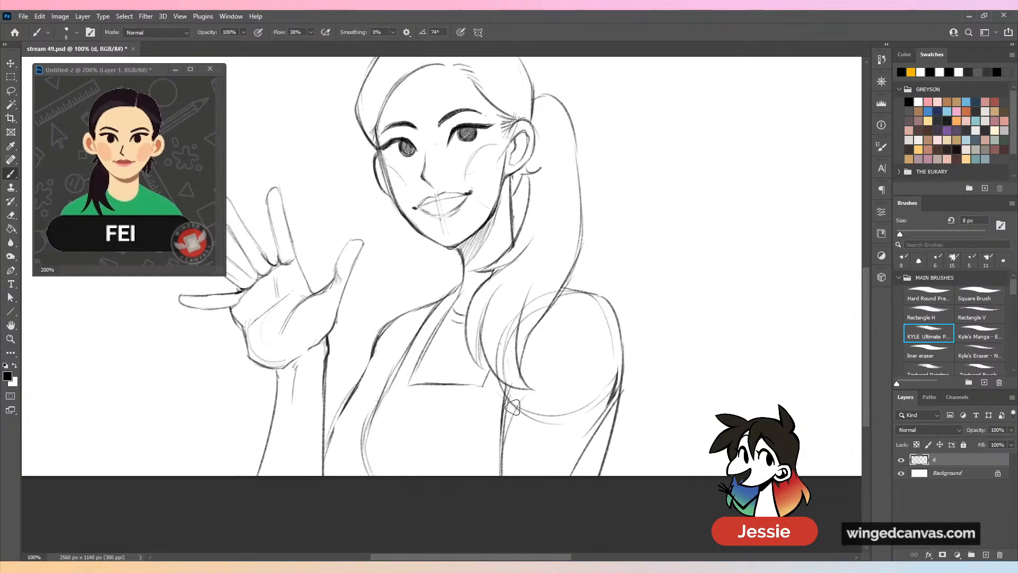
Erase the lower arc of the near shoulder's construction circle and the old lines between the torso and near arm.
key("period")
key("period")
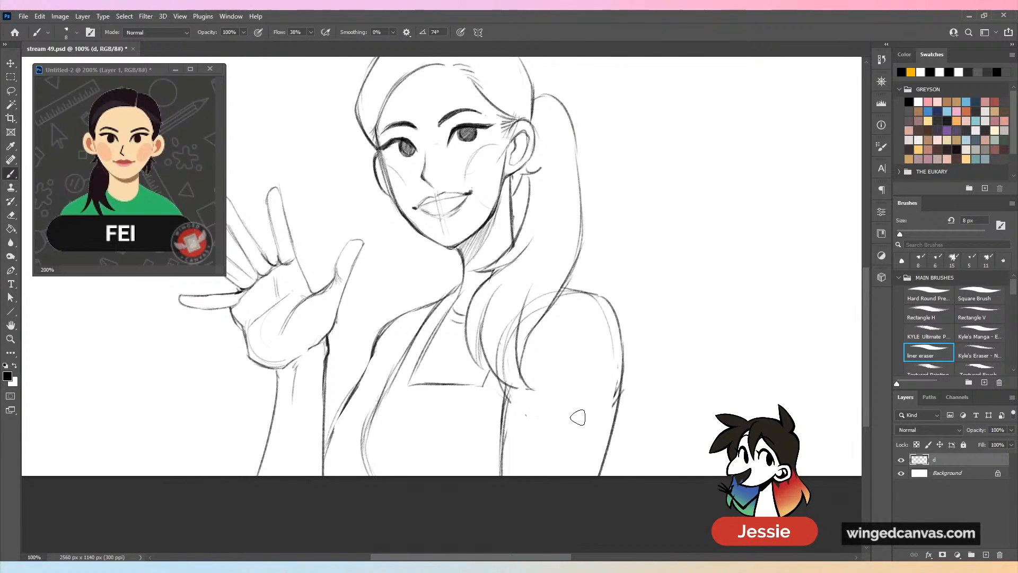
left_click_drag(506, 402, 512, 542)
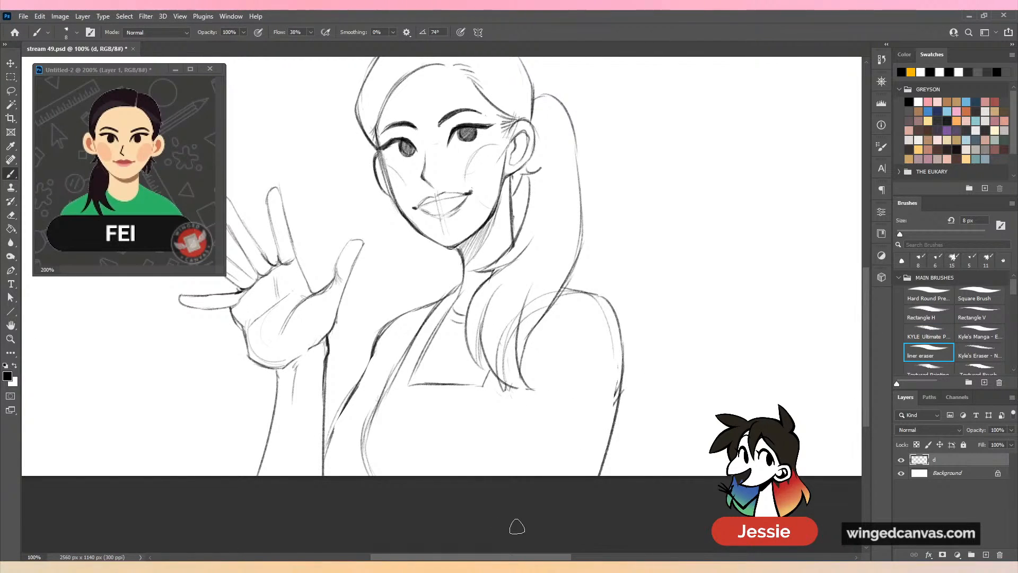
key("ctrl+z")
Redraw the torso's side edge below the ponytail tip and the near upper arm's curved inner contour.
key("comma")
key("comma")
left_click_drag(511, 391, 507, 476)
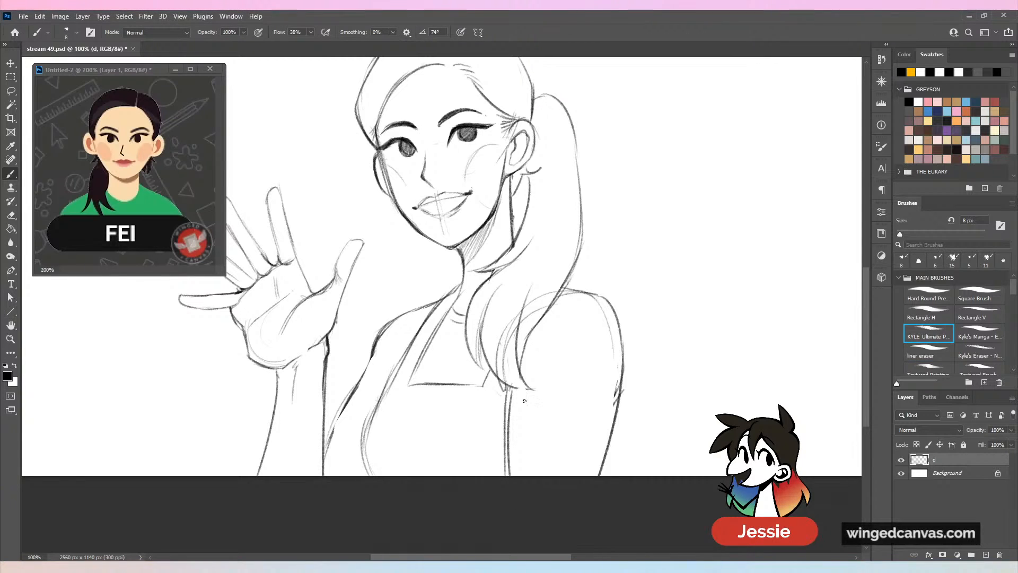
mouse_move(543, 378)
left_mouse_down()
mouse_move(530, 402)
mouse_move(519, 475)
left_mouse_up()
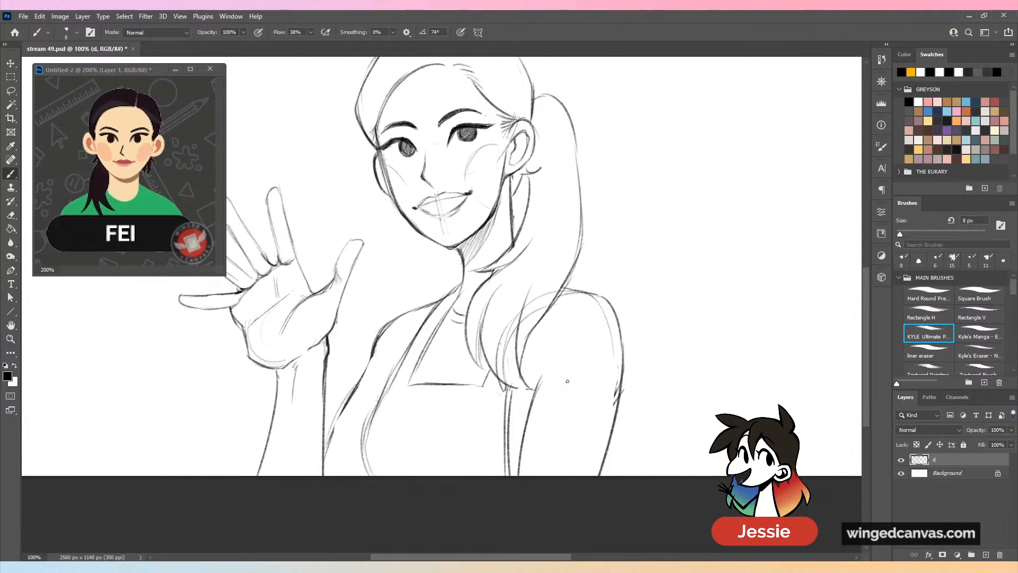
key("ctrl+z")
Sketch curved bands around both upper arms and strengthen the halter top's side edge beside the far arm.
left_click_drag(531, 439, 600, 471)
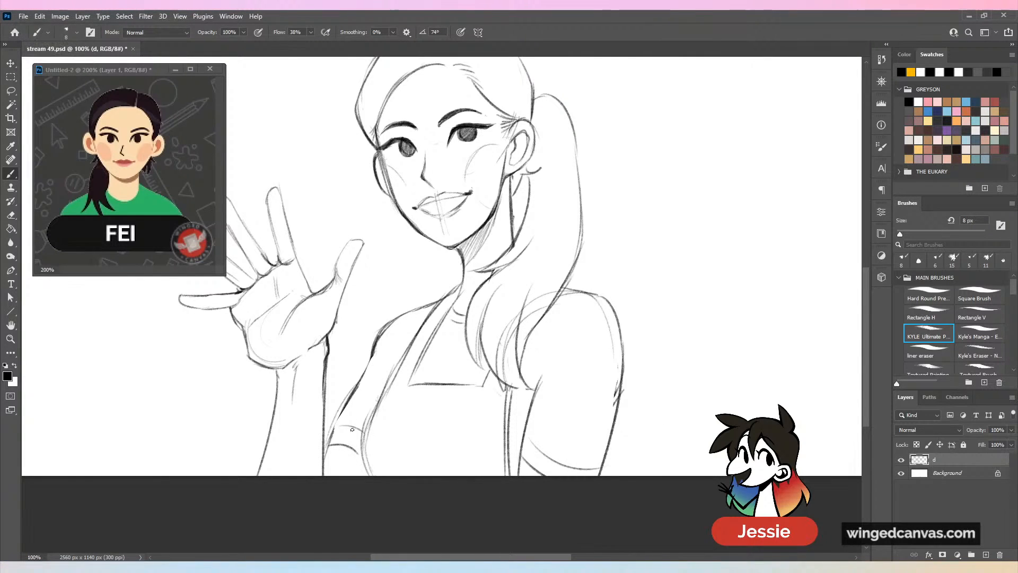
mouse_move(344, 410)
left_mouse_down()
mouse_move(326, 449)
mouse_move(349, 438)
mouse_move(370, 459)
mouse_move(372, 498)
left_mouse_up()
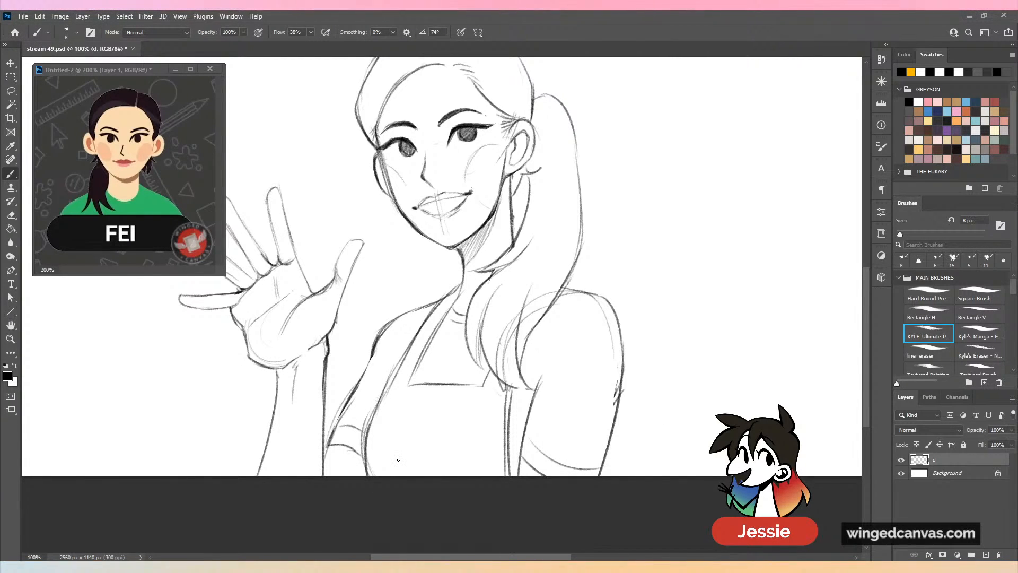
key("ctrl+minus")
key("ctrl+plus")
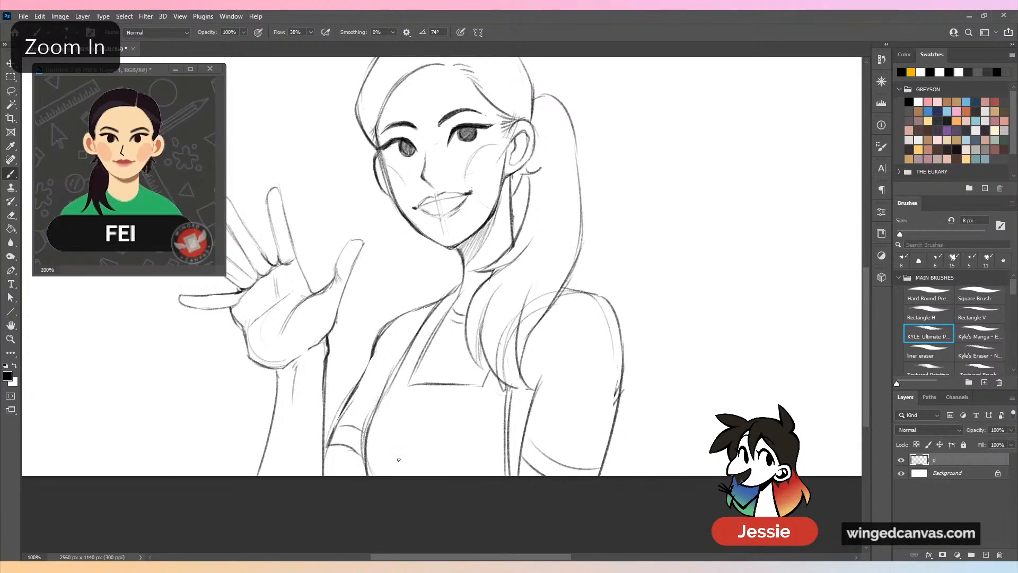
Erase the overlapping construction lines inside the lower ponytail and touch up its strands.
key("e")
mouse_move(518, 371)
left_mouse_down()
mouse_move(498, 345)
mouse_move(506, 369)
mouse_move(516, 327)
mouse_move(532, 313)
mouse_move(558, 316)
left_mouse_up()
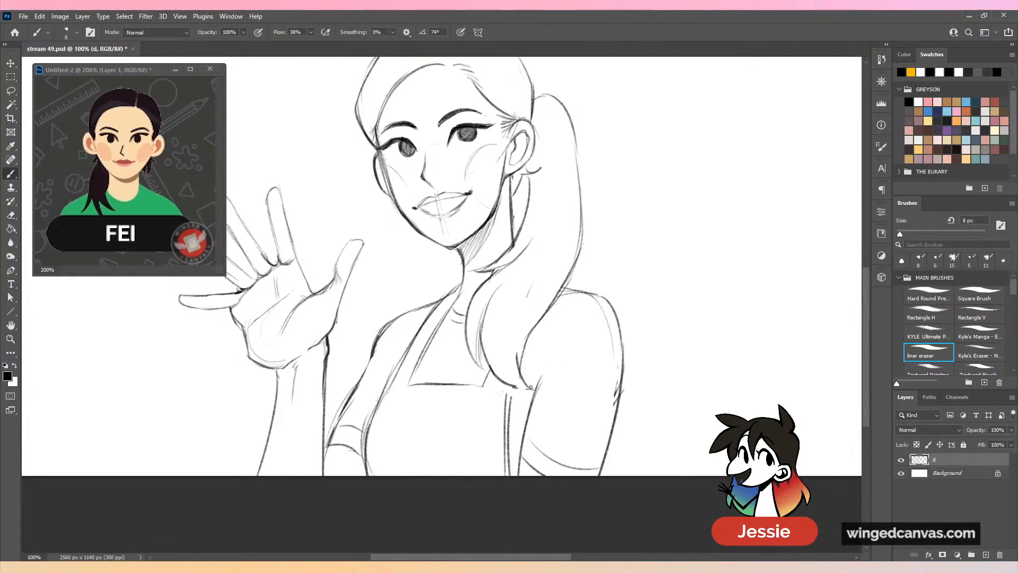
key("comma")
key("comma")
mouse_move(529, 303)
left_mouse_down()
mouse_move(531, 387)
mouse_move(507, 419)
left_mouse_up()
key("ctrl+minus")
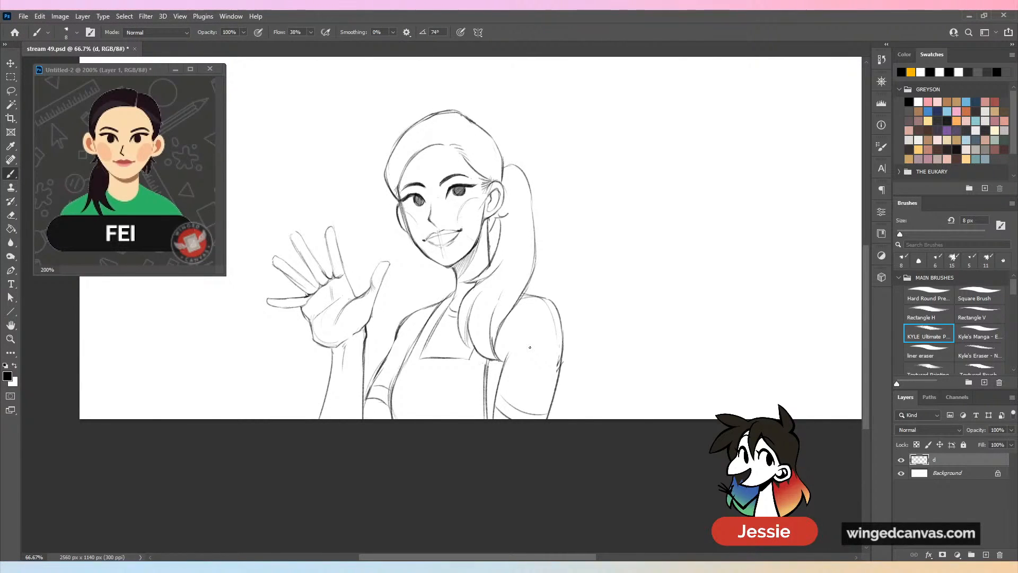
Redraw the smiling lips with a peaked upper lip and a fuller lower lip, undoing the first strokes.
left_click_drag(622, 258, 521, 313)
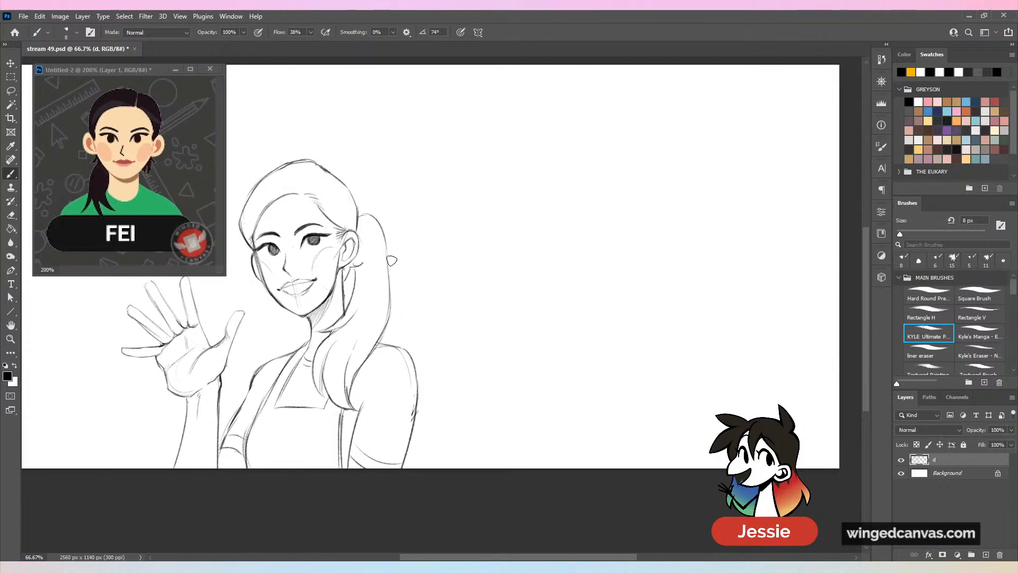
mouse_move(391, 261)
left_mouse_down()
mouse_move(371, 250)
mouse_move(444, 332)
mouse_move(432, 322)
mouse_move(449, 313)
left_mouse_up()
scroll(443, 331, "up", 3)
left_click_drag(453, 354, 464, 379)
mouse_move(450, 313)
left_mouse_down()
mouse_move(438, 303)
mouse_move(466, 311)
left_mouse_up()
key("ctrl+z")
key("ctrl+z")
left_click_drag(408, 325, 490, 304)
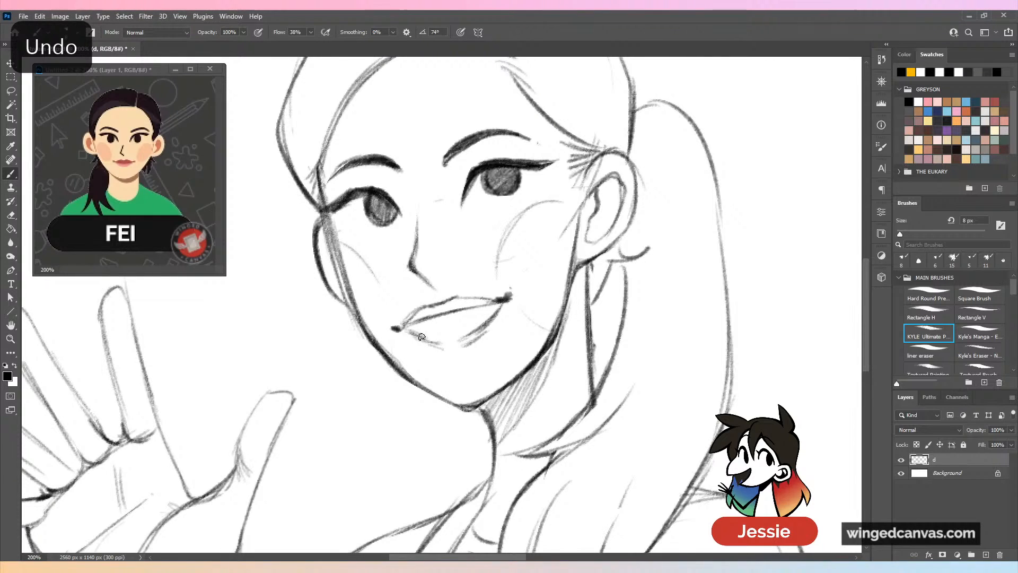
mouse_move(422, 337)
left_mouse_down()
mouse_move(466, 334)
mouse_move(436, 343)
mouse_move(461, 335)
mouse_move(437, 345)
mouse_move(460, 345)
mouse_move(505, 318)
left_mouse_up()
key("ctrl+minus")
key("ctrl+minus")
key("ctrl+minus")
Flip the canvas horizontally, refine the lower lip and clean up the chin line where it meets the neck.
key("ctrl+shift+h")
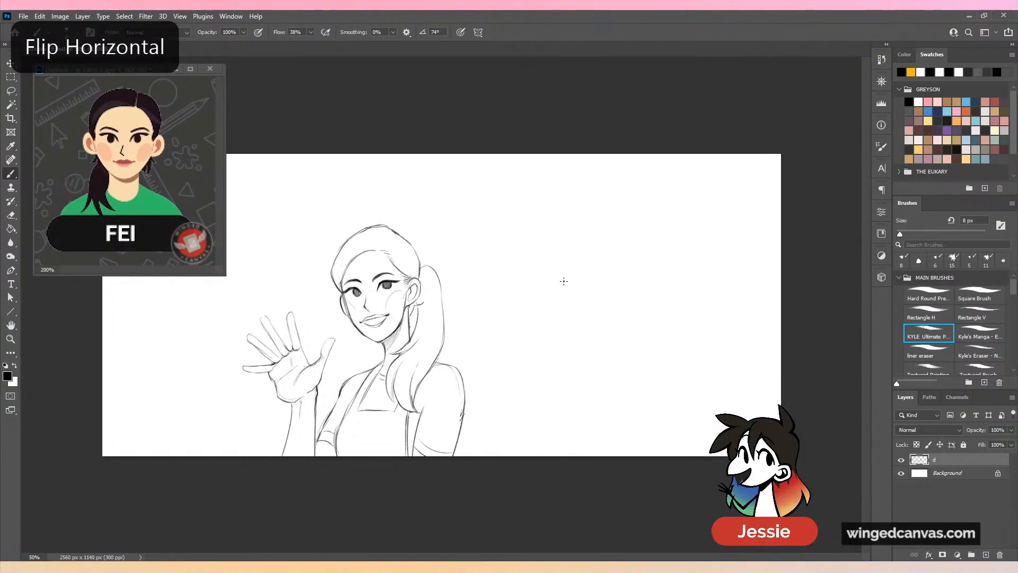
key("ctrl+plus")
scroll(573, 341, "right", 3)
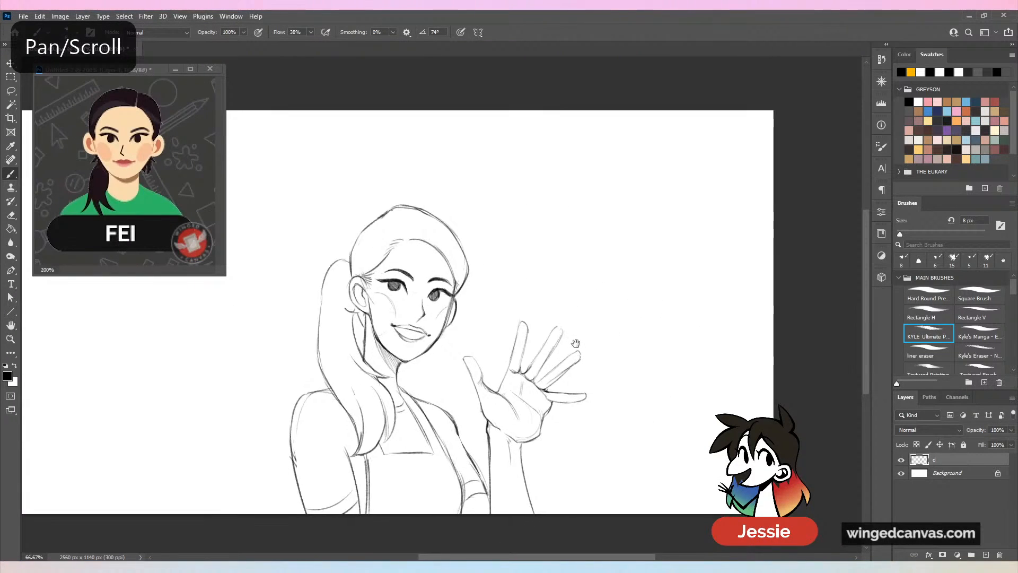
key("ctrl+plus")
key("ctrl+plus")
mouse_move(321, 471)
left_mouse_down()
mouse_move(395, 457)
mouse_move(421, 433)
left_mouse_up()
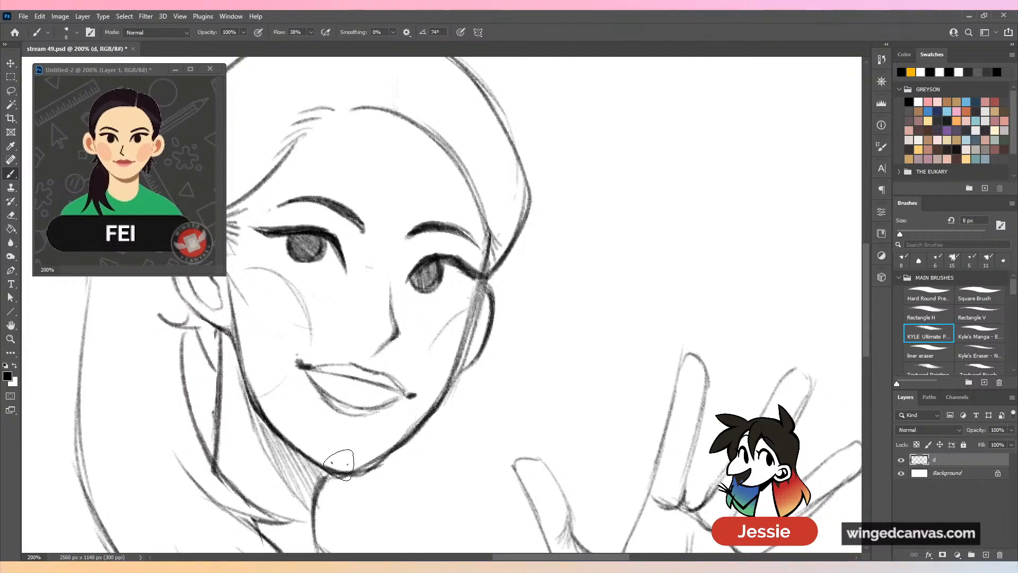
mouse_move(342, 464)
left_mouse_down()
mouse_move(422, 419)
mouse_move(379, 468)
mouse_move(348, 477)
left_mouse_up()
key("comma")
key("ctrl+minus")
key("ctrl+minus")
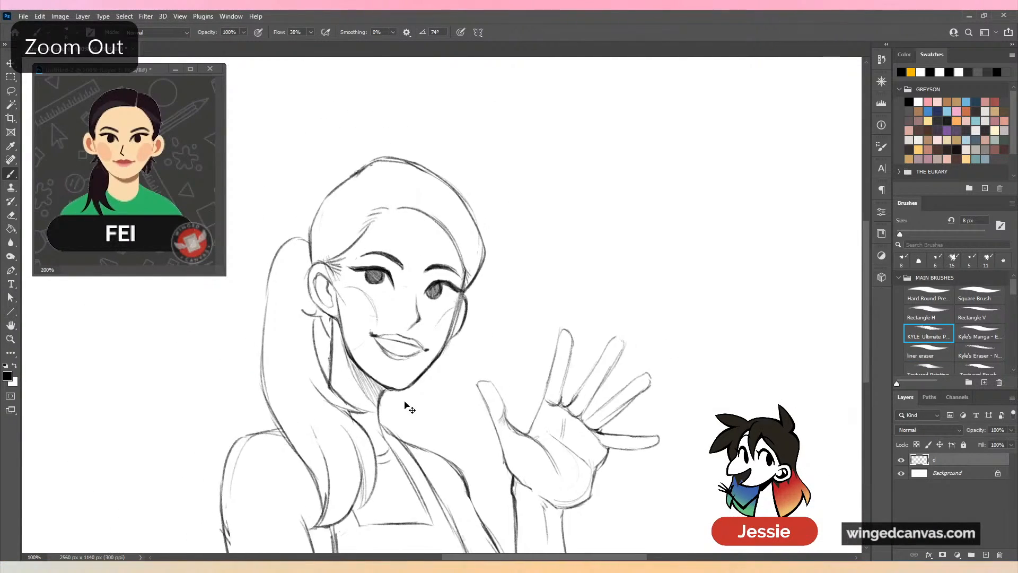
Lasso the eyes, brows, nose and mouth, move them slightly down the face, and touch up the far eye's outer corner.
key("ctrl+plus")
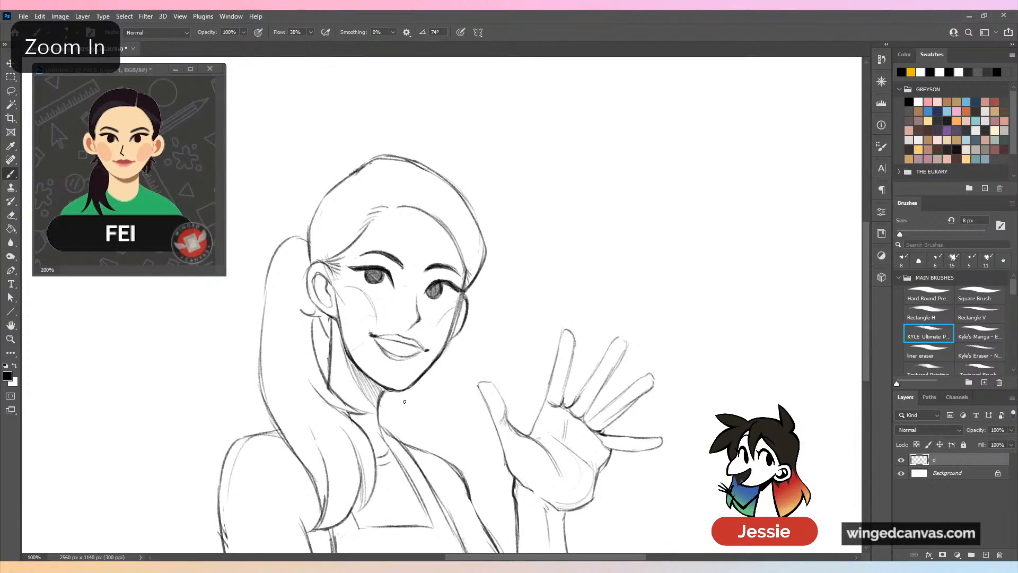
key("l")
key("ctrl+plus")
scroll(326, 201, "left", 3)
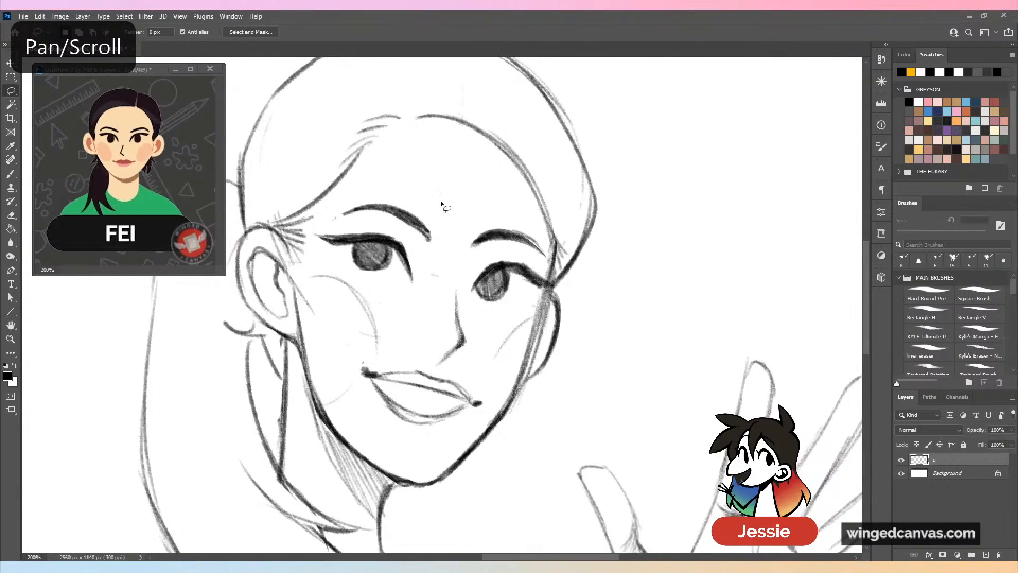
mouse_move(319, 306)
left_mouse_down()
mouse_move(331, 363)
mouse_move(324, 397)
mouse_move(341, 430)
mouse_move(422, 470)
left_mouse_up()
left_click_drag(528, 325, 544, 292)
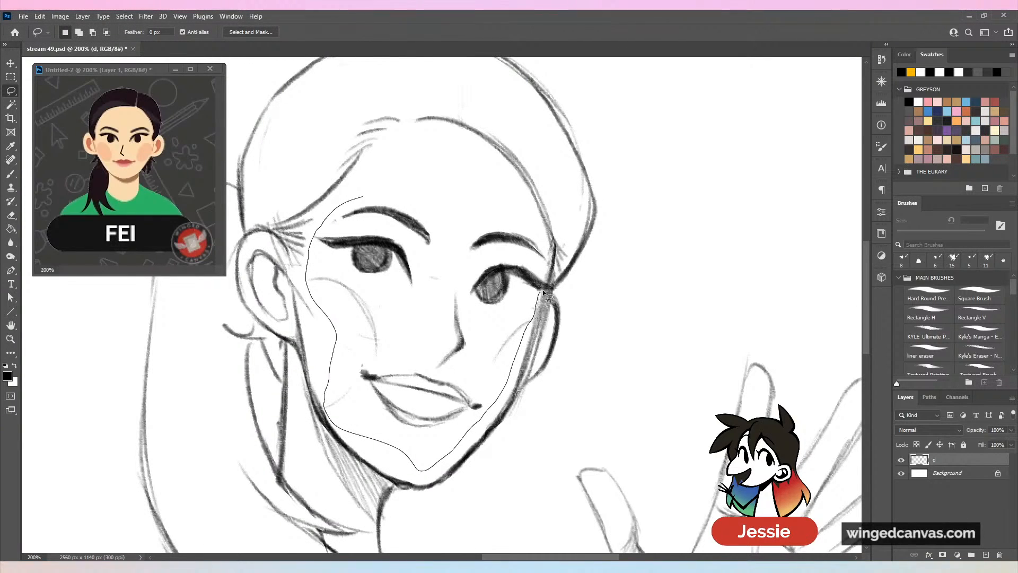
left_click_drag(544, 241, 569, 170)
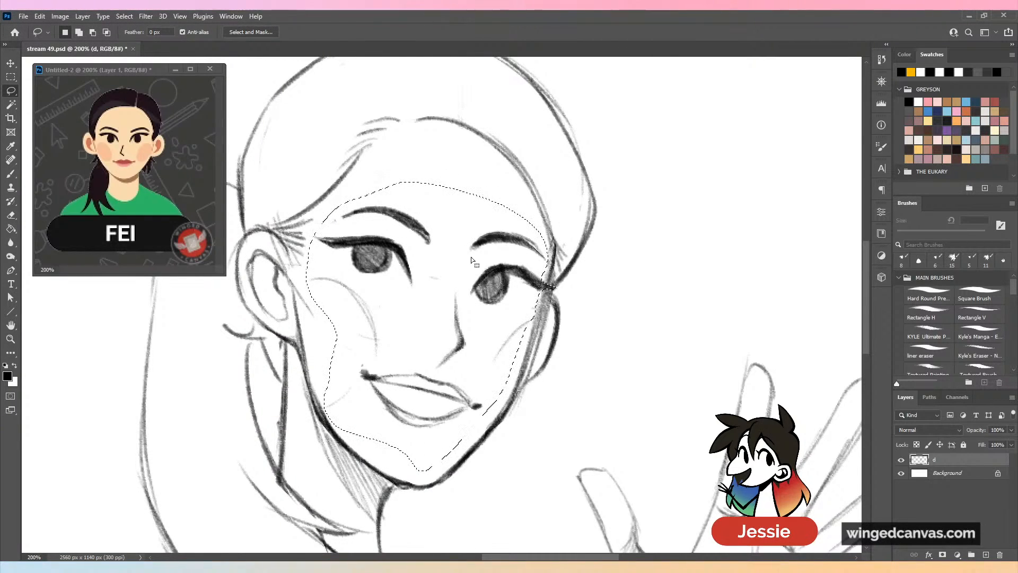
key("v")
left_click_drag(486, 266, 489, 269)
key("ctrl+t")
key("Return")
key("ctrl+d")
key("b")
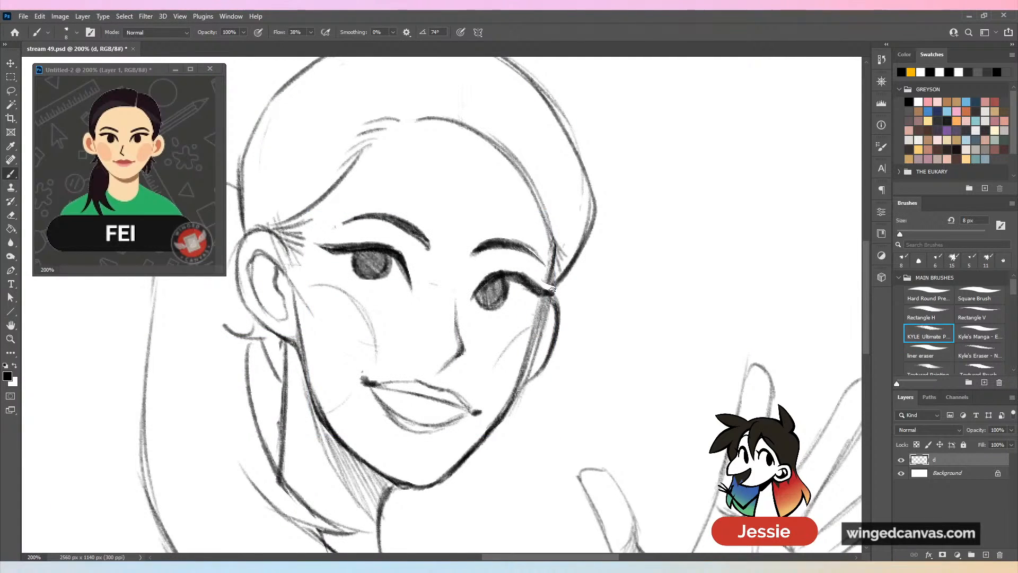
left_click_drag(555, 282, 537, 334)
key("ctrl+minus")
key("ctrl+minus")
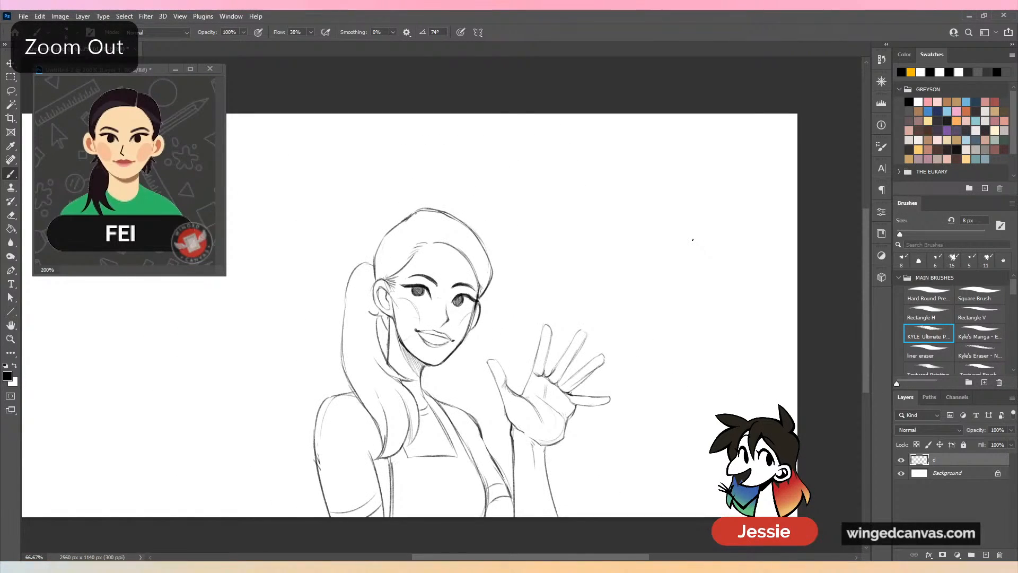
Open the sketch layer in the Liquify filter and set the backdrop to Background.
key("ctrl+plus")
left_click(146, 17)
left_click(162, 115)
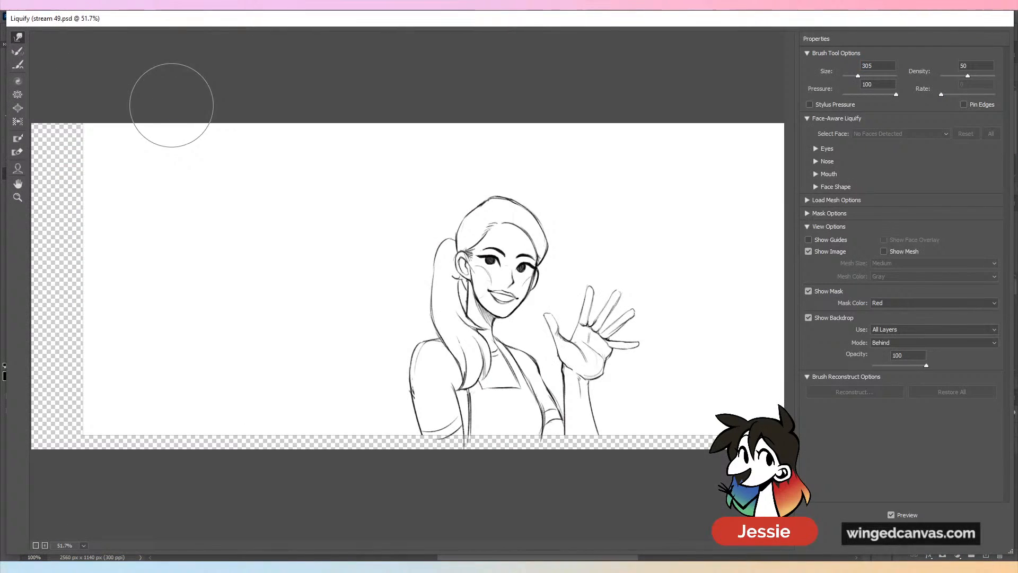
key("ctrl+plus")
key("ctrl+plus")
left_click(921, 330)
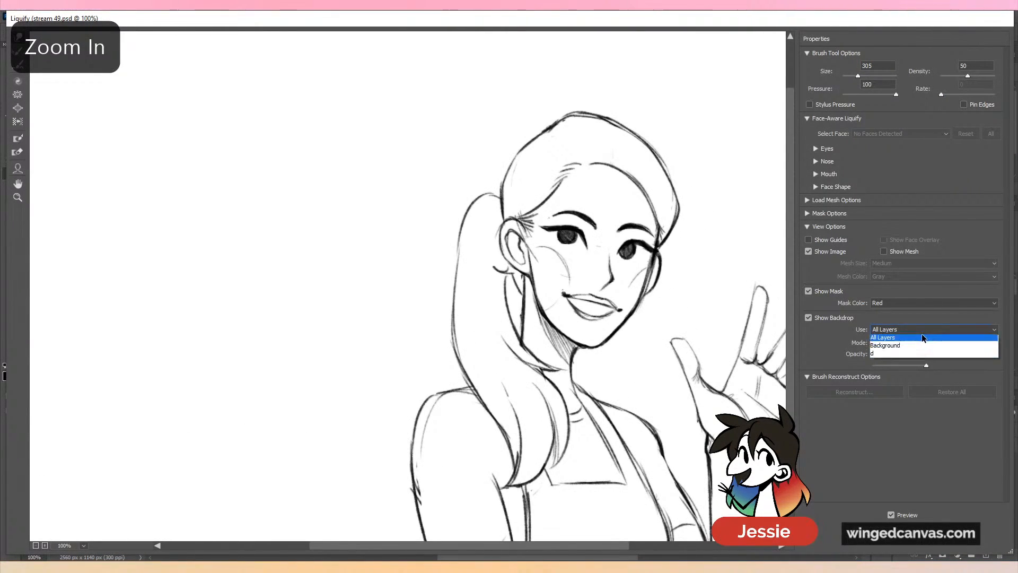
left_click(923, 343)
Set the Liquify brush size to 215, subtly reshape the head's outline and apply the filter.
mouse_move(661, 283)
left_mouse_down()
mouse_move(526, 321)
mouse_move(504, 316)
left_mouse_up()
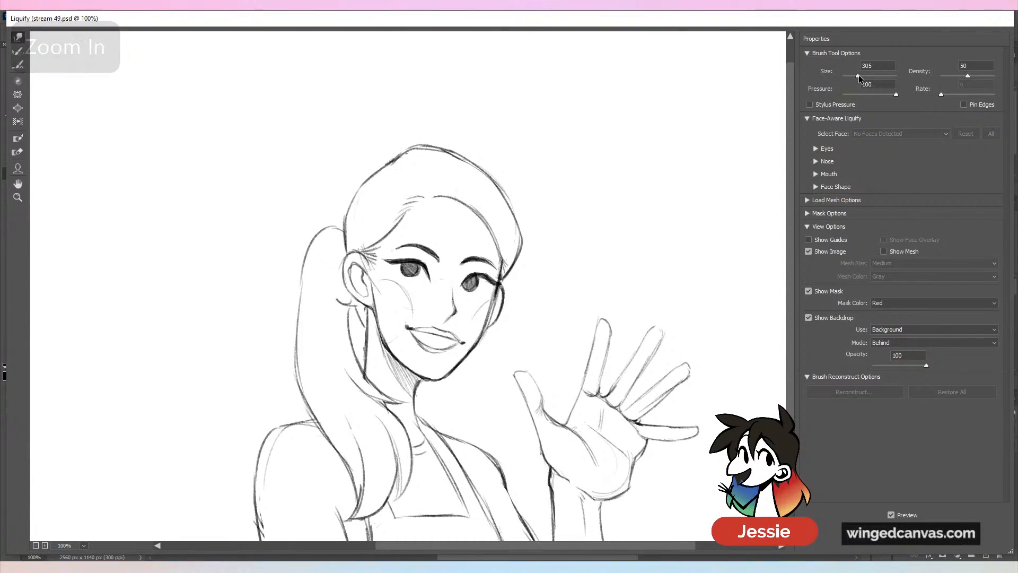
left_click_drag(858, 74, 860, 76)
left_click_drag(352, 90, 523, 193)
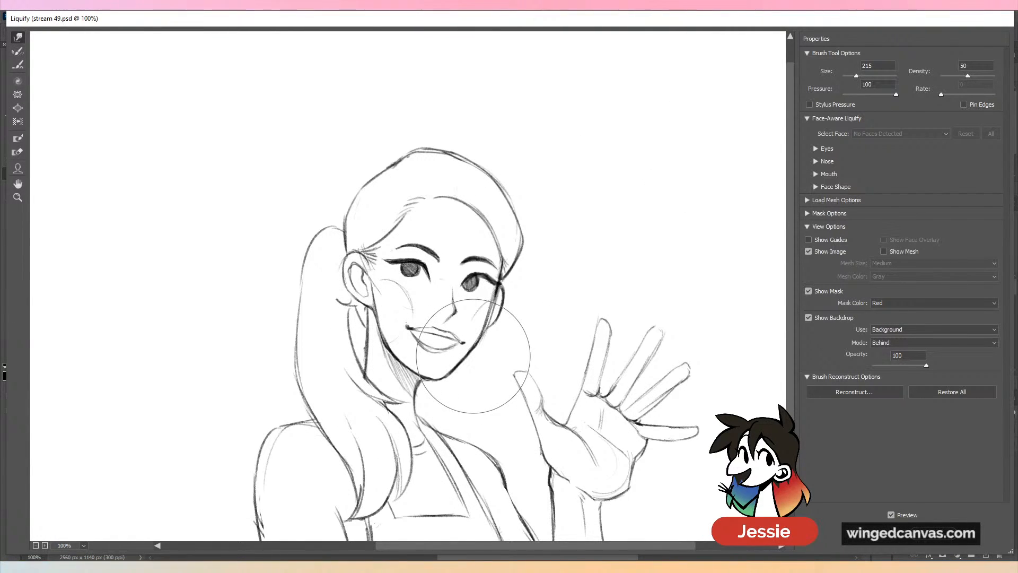
left_click(947, 550)
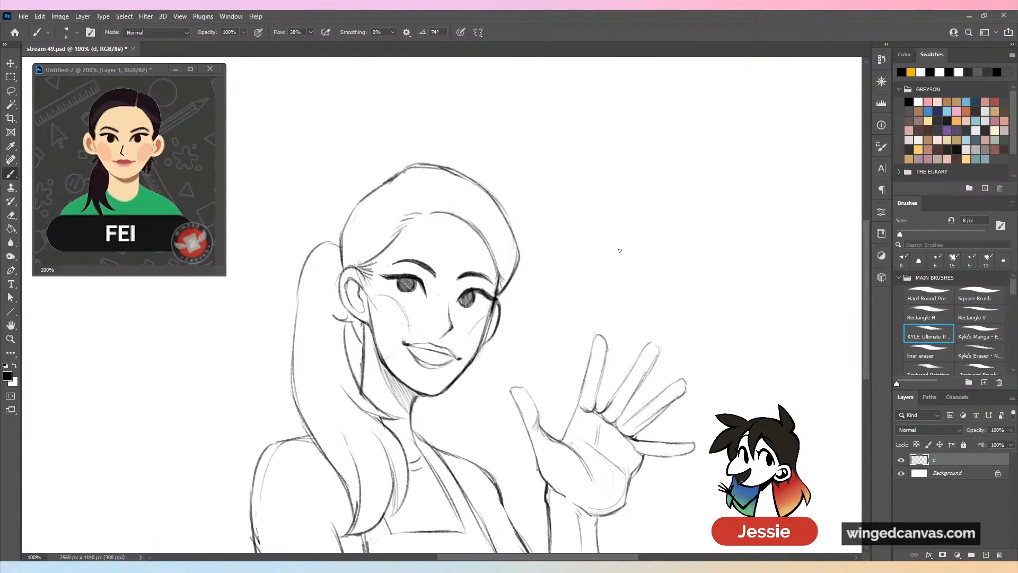
Flip the canvas horizontally back to its original orientation.
key("ctrl+minus")
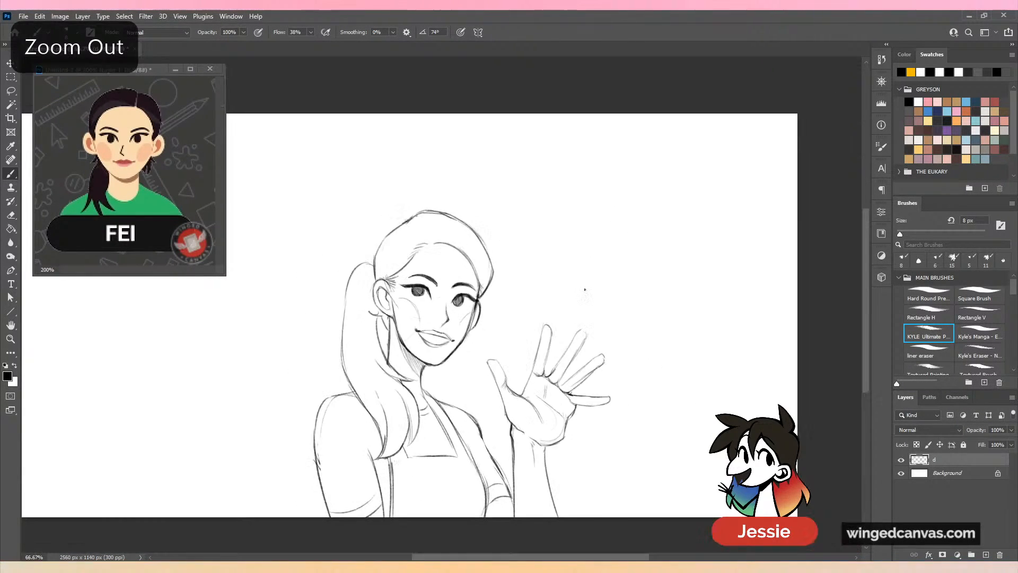
key("shift+h")
left_click_drag(411, 304, 561, 322)
key("ctrl+plus")
key("ctrl+plus")
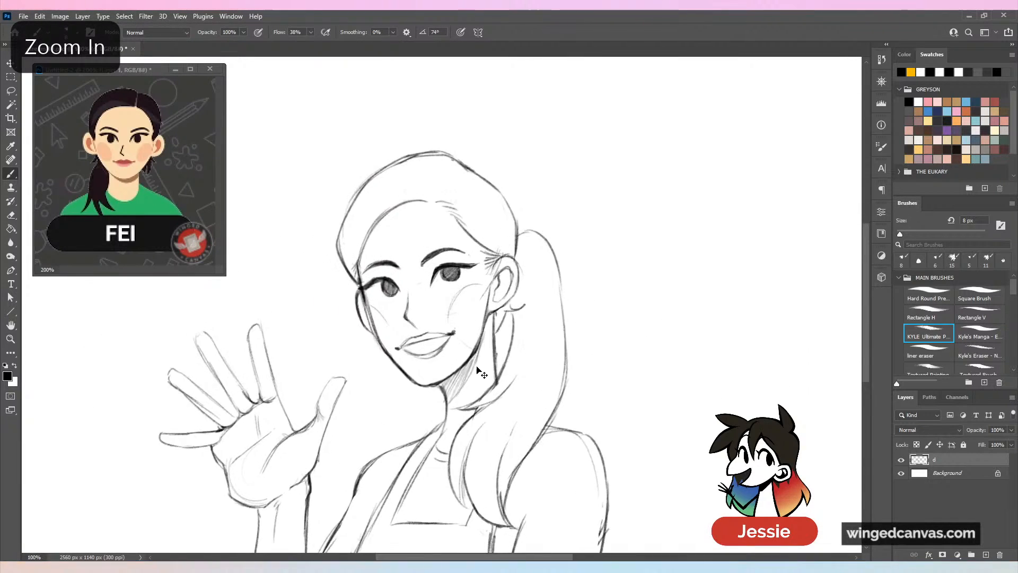
Lasso the mouth and transform it to sit slightly narrower and lower on the face.
key("l")
mouse_move(410, 361)
left_mouse_down()
mouse_move(363, 413)
mouse_move(433, 426)
mouse_move(469, 354)
left_mouse_up()
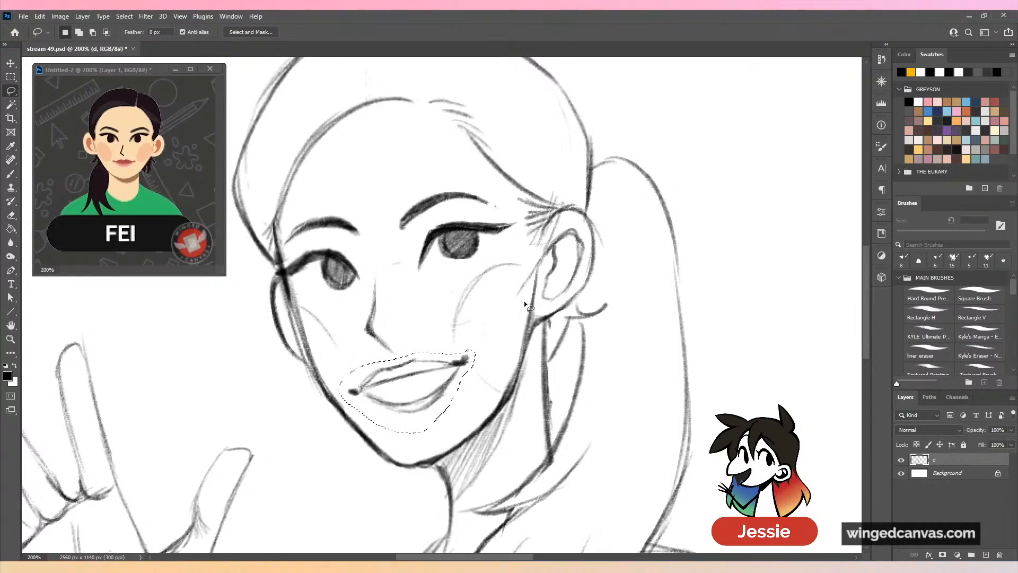
key("ctrl+t")
left_click_drag(476, 391, 453, 382)
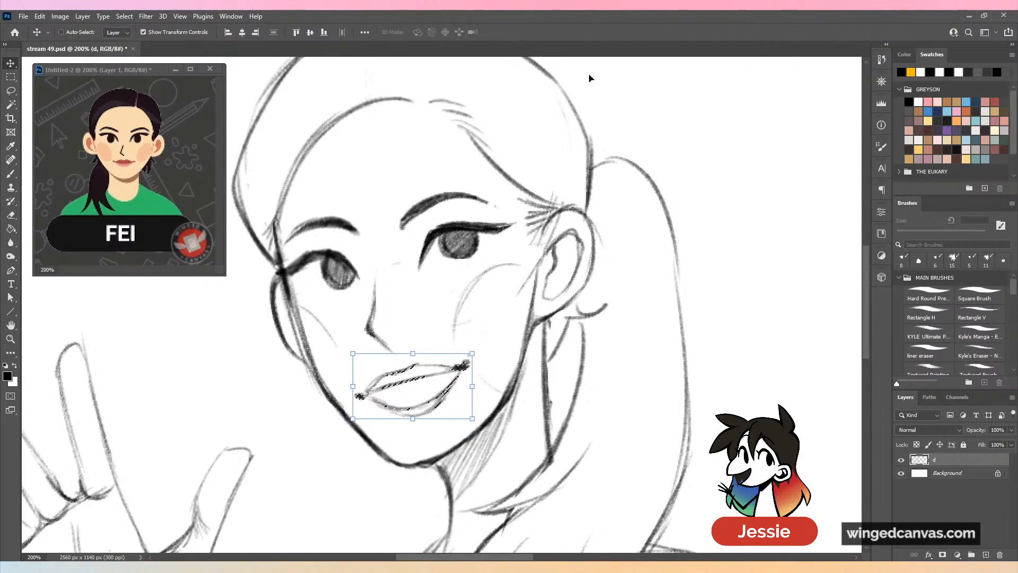
key("Return")
key("ctrl+minus")
key("ctrl+minus")
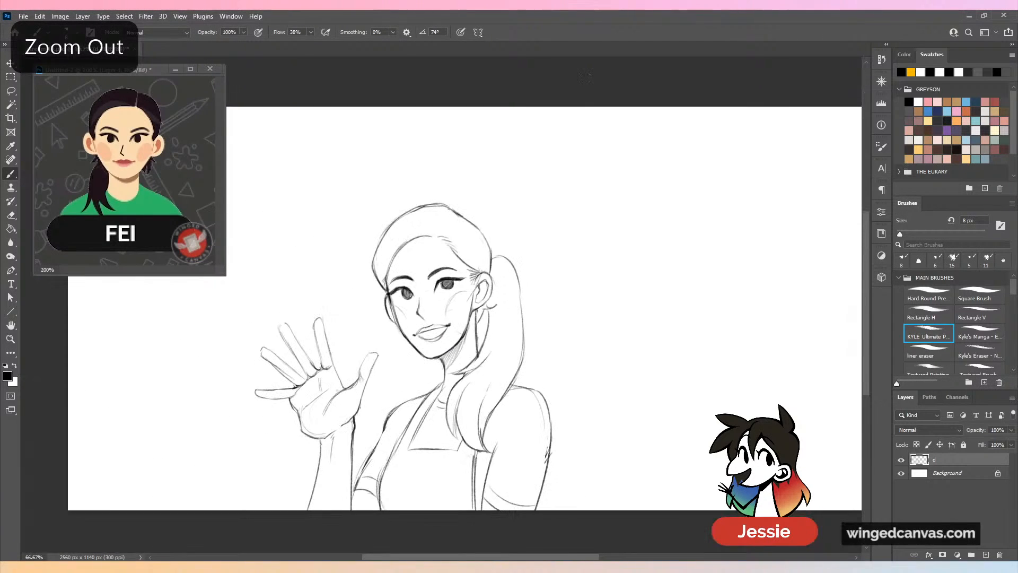
Clean up the face outline beside the far eye, extend its lash wing past the contour, and check the mirrored sketch.
key("ctrl+plus")
key("ctrl+plus")
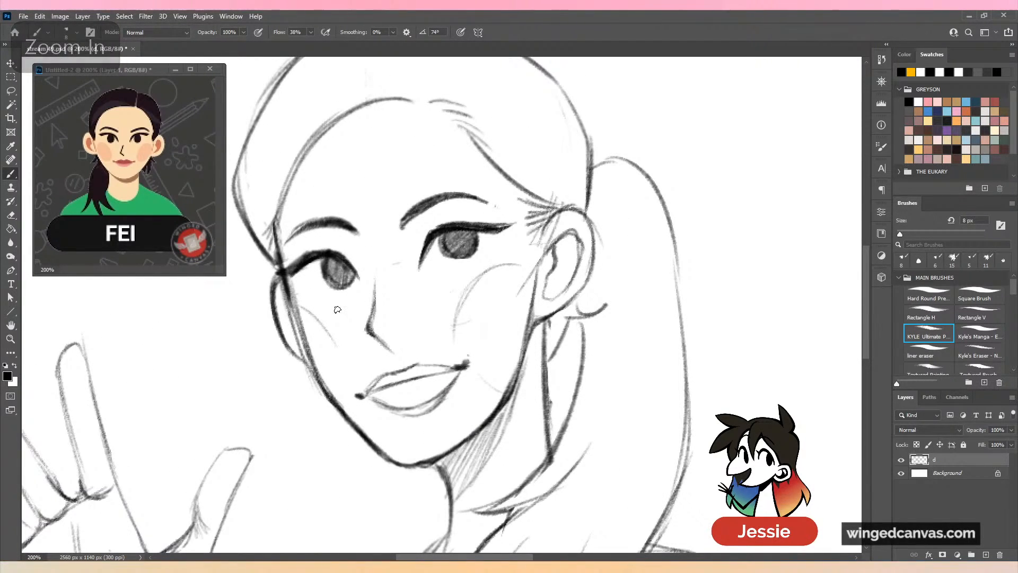
key("e")
mouse_move(278, 264)
left_mouse_down()
mouse_move(333, 249)
mouse_move(277, 272)
mouse_move(298, 265)
mouse_move(282, 265)
mouse_move(290, 302)
left_mouse_up()
key("b")
key("ctrl+minus")
key("ctrl+minus")
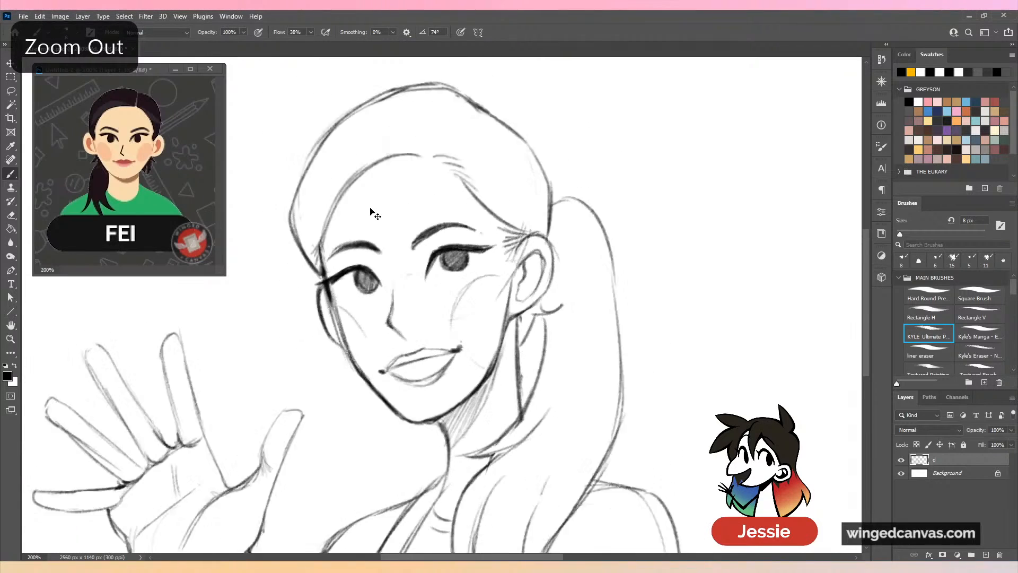
key("ctrl+shift+h")
key("ctrl+shift+h")
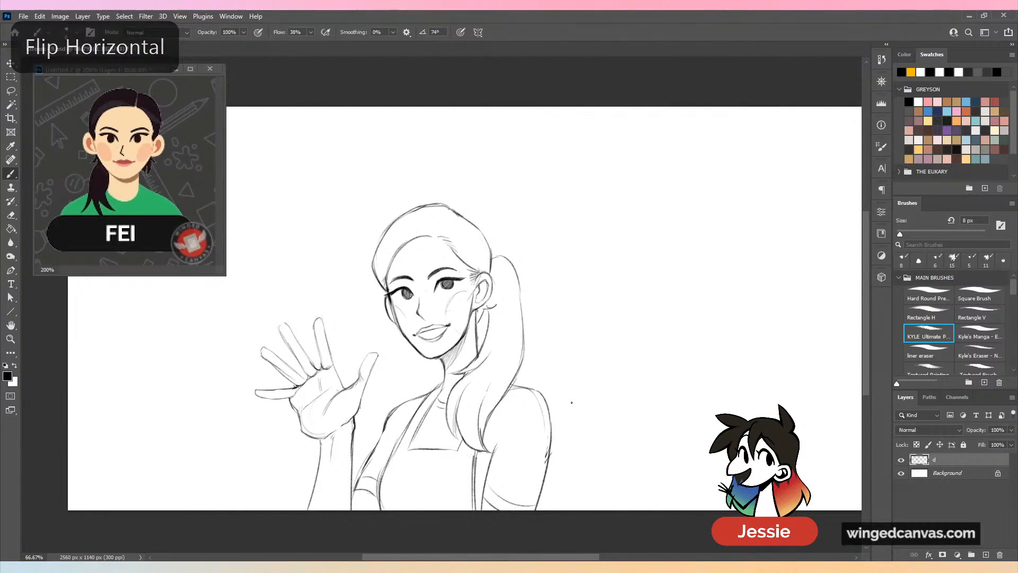
key("ctrl+minus")
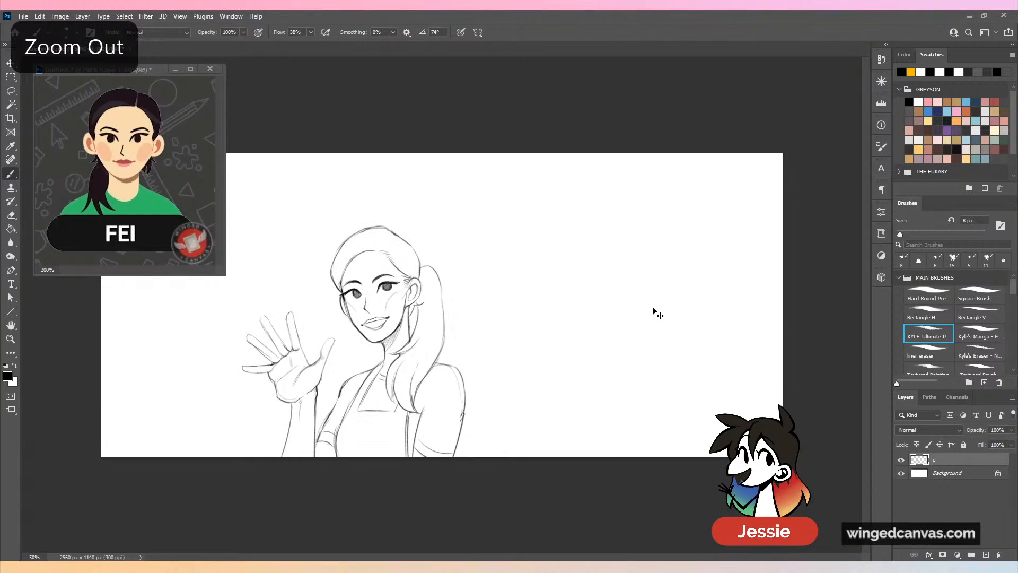
key("ctrl+plus")
mouse_move(631, 336)
left_mouse_down()
mouse_move(533, 375)
mouse_move(459, 340)
mouse_move(632, 306)
mouse_move(509, 341)
left_mouse_up()
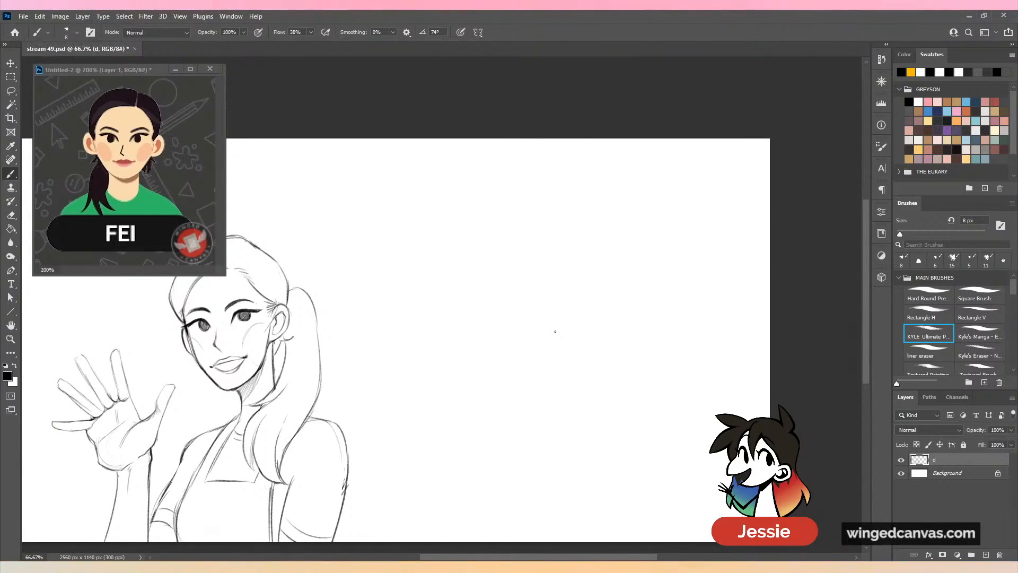
key("ctrl+plus")
left_click_drag(409, 348, 608, 290)
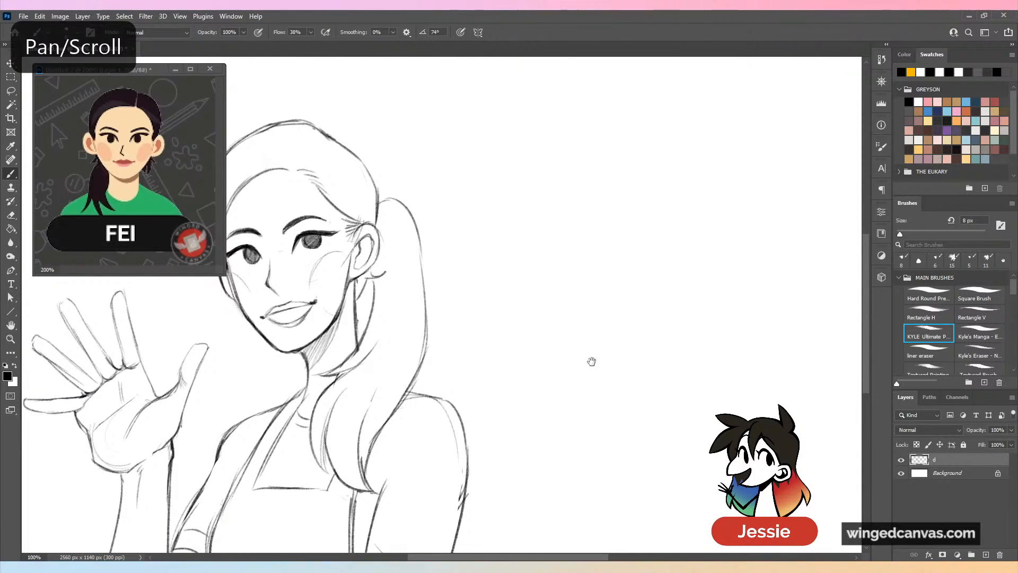
left_click_drag(592, 361, 623, 286)
key("ctrl+minus")
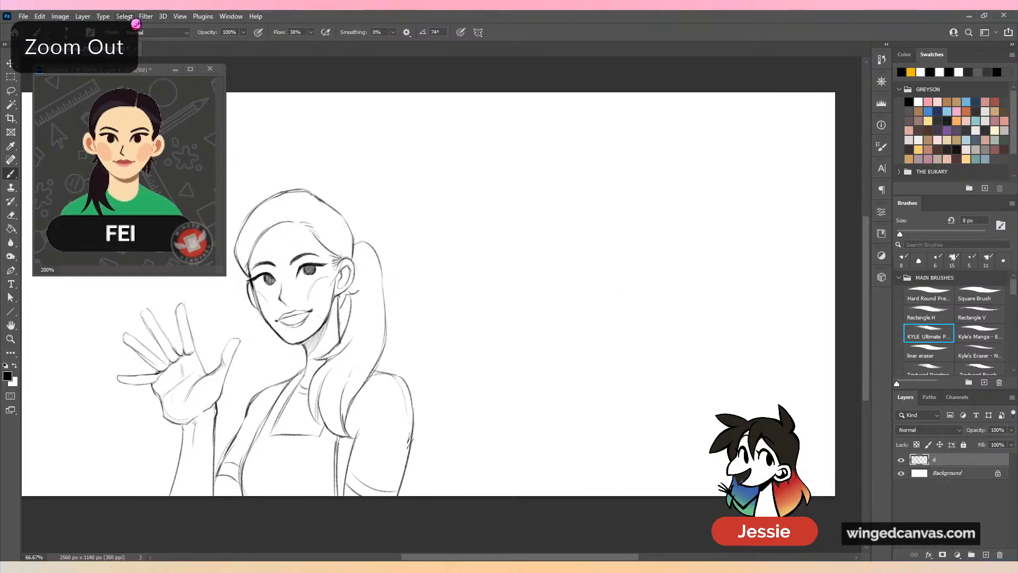
left_click(210, 68)
left_click(539, 223)
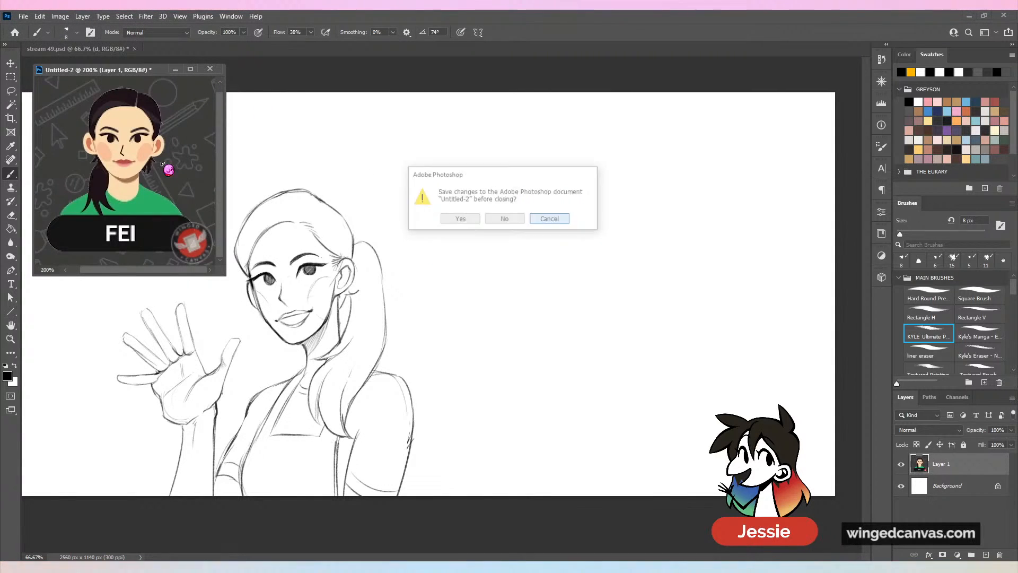
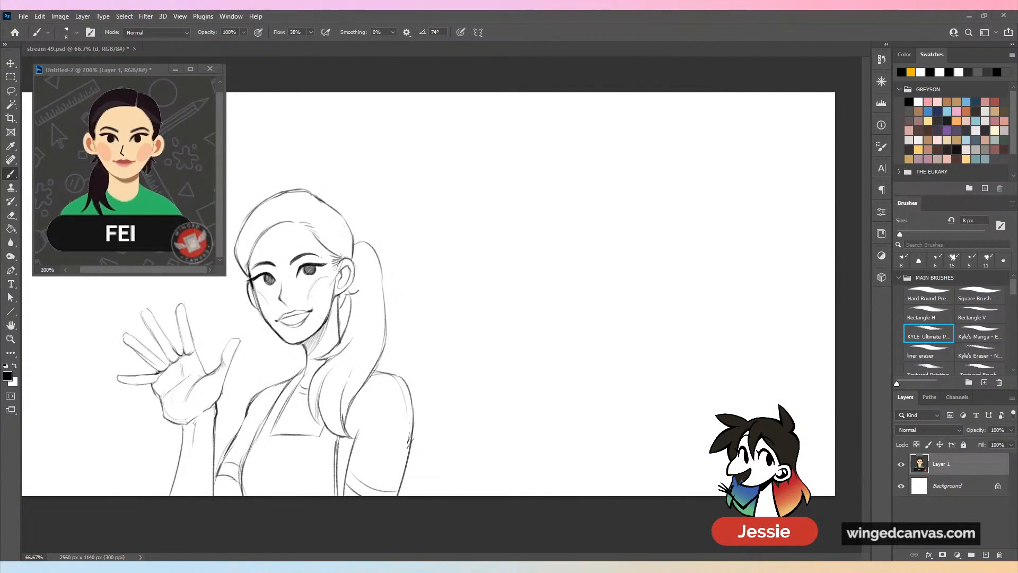
Paste the copied long-haired avatar into the reference document, flip it horizontally, and return to the sketch document.
left_click(111, 213)
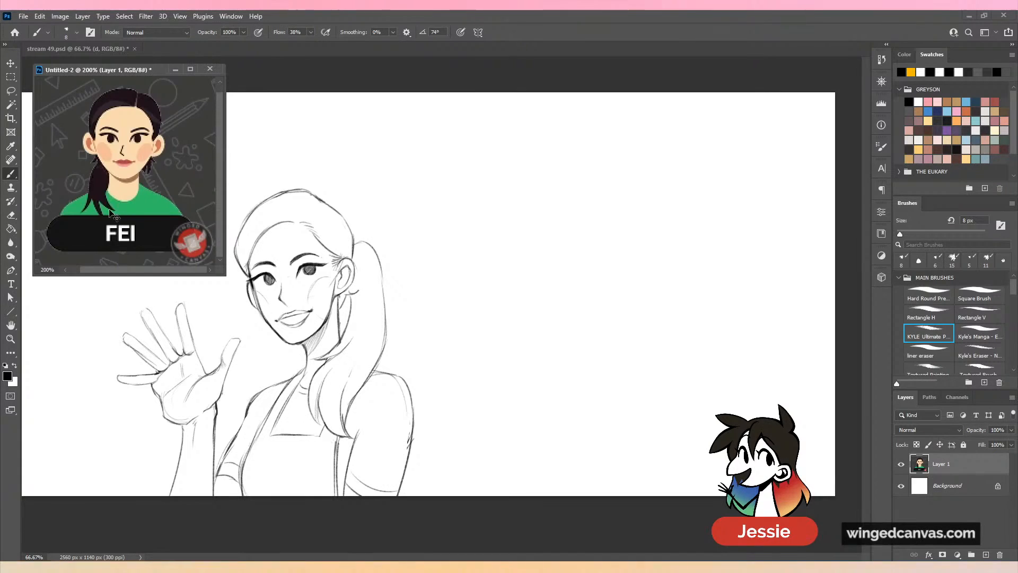
key("ctrl+v")
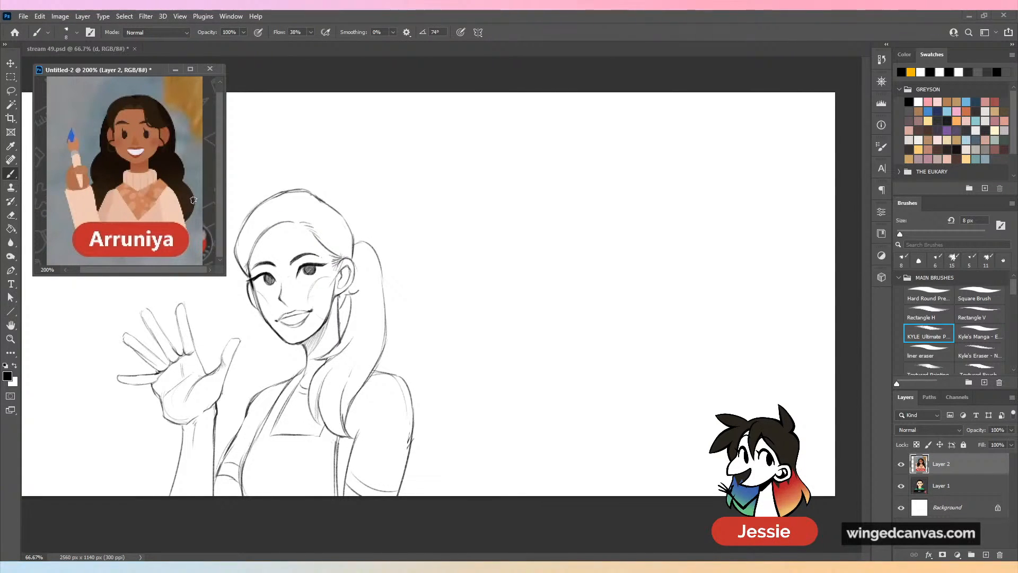
key("ctrl+shift+h")
left_click_drag(135, 218, 152, 222)
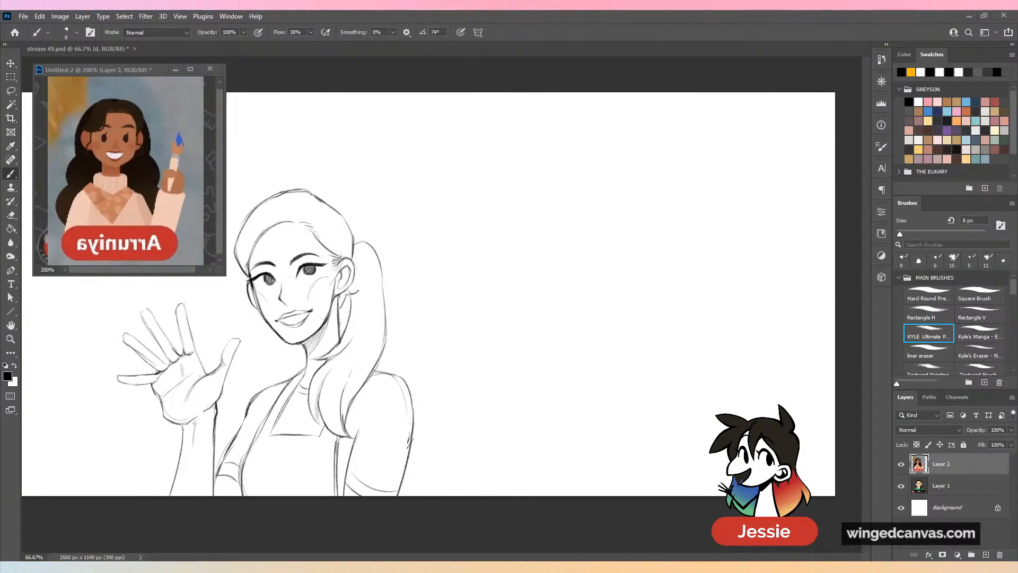
left_click(577, 314)
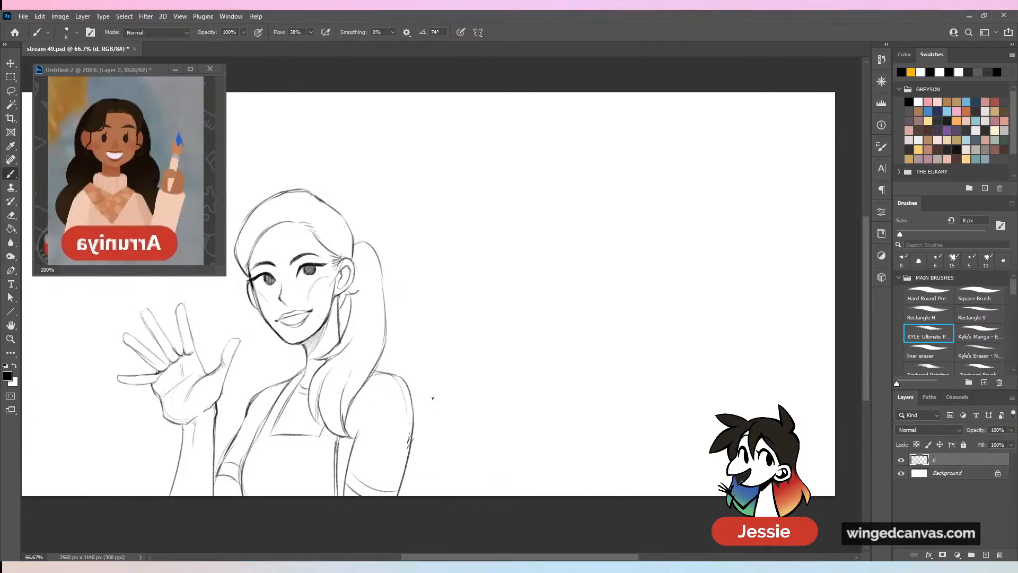
Create a new layer above the first character's sketch and name it d2.
left_click_drag(539, 326, 499, 309)
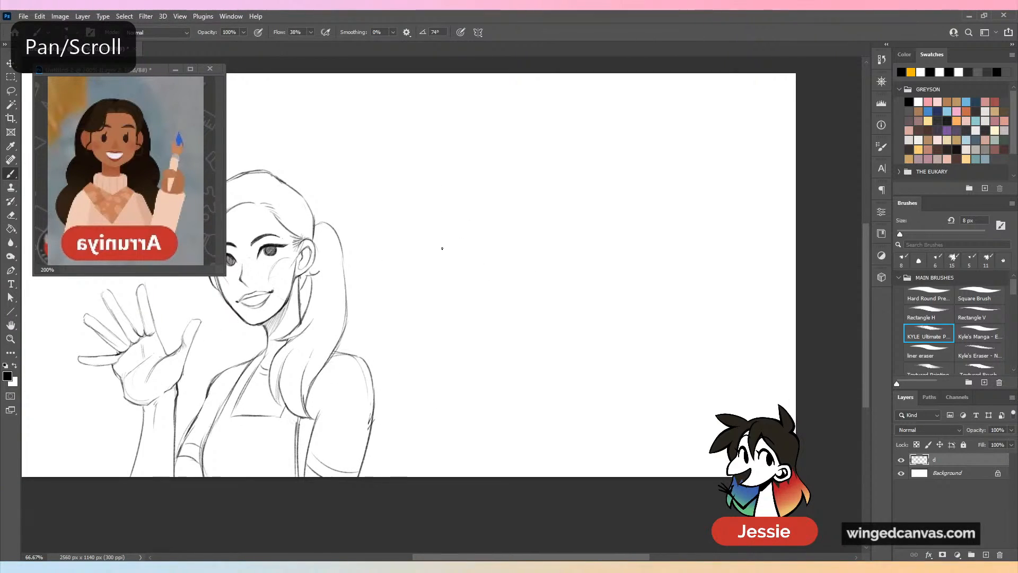
left_click(986, 554)
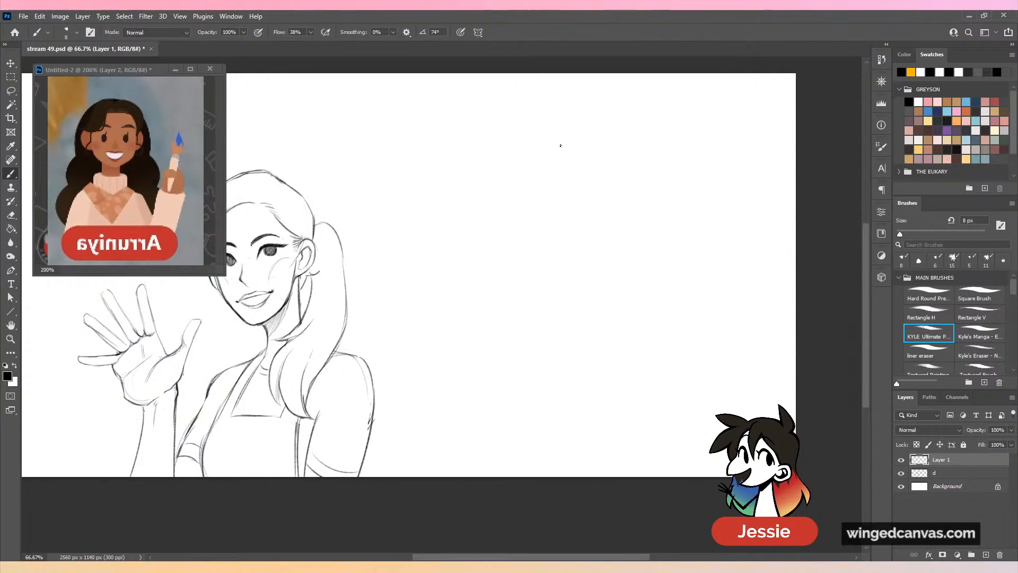
double_click(940, 460)
type("d2")
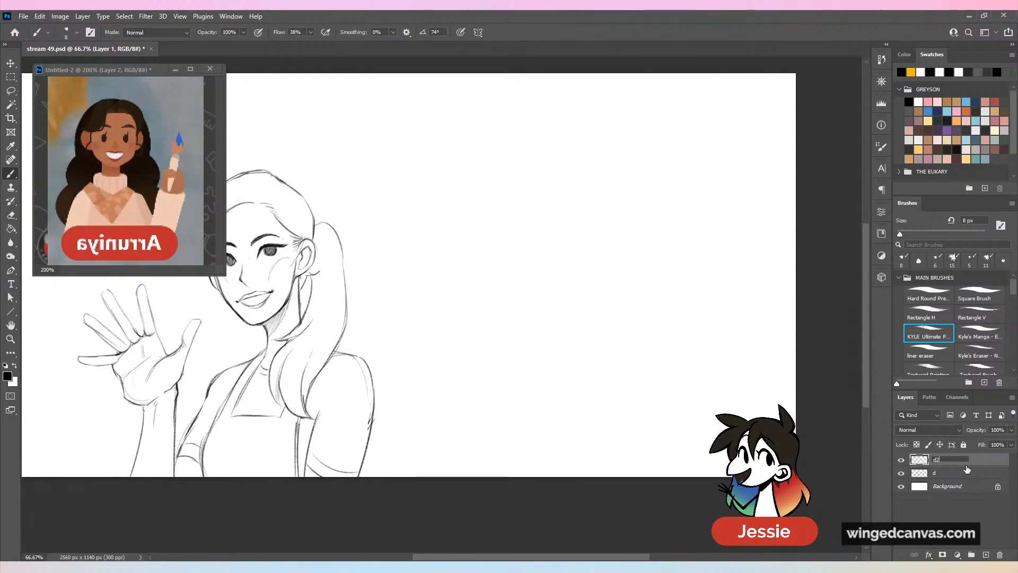
key("Return")
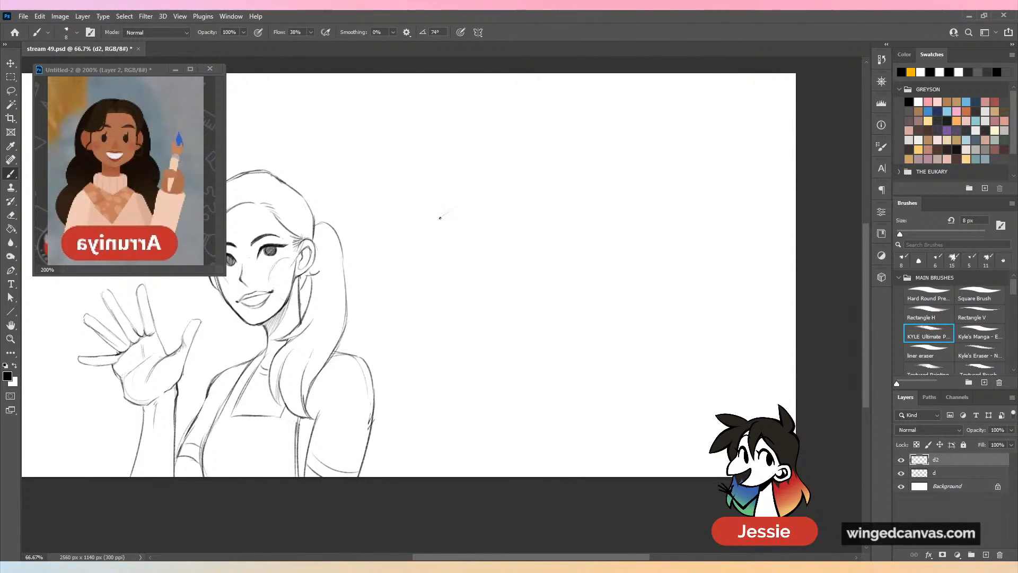
Sketch a loose construction circle for the second character's head in the empty area beside the ponytailed character.
mouse_move(458, 204)
left_mouse_down()
mouse_move(424, 238)
mouse_move(422, 286)
mouse_move(425, 259)
left_mouse_up()
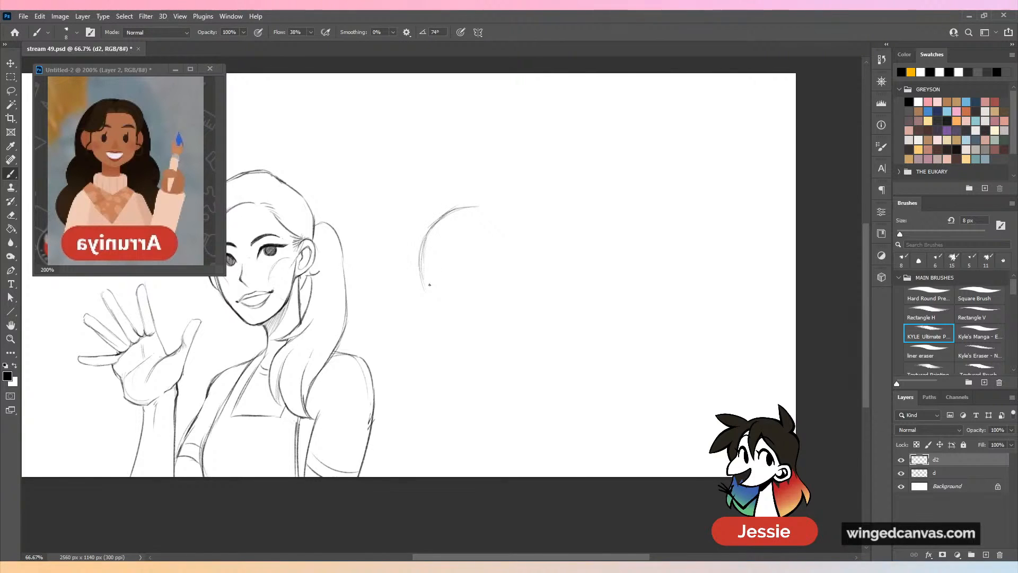
left_click_drag(493, 207, 429, 290)
left_click_drag(522, 233, 478, 306)
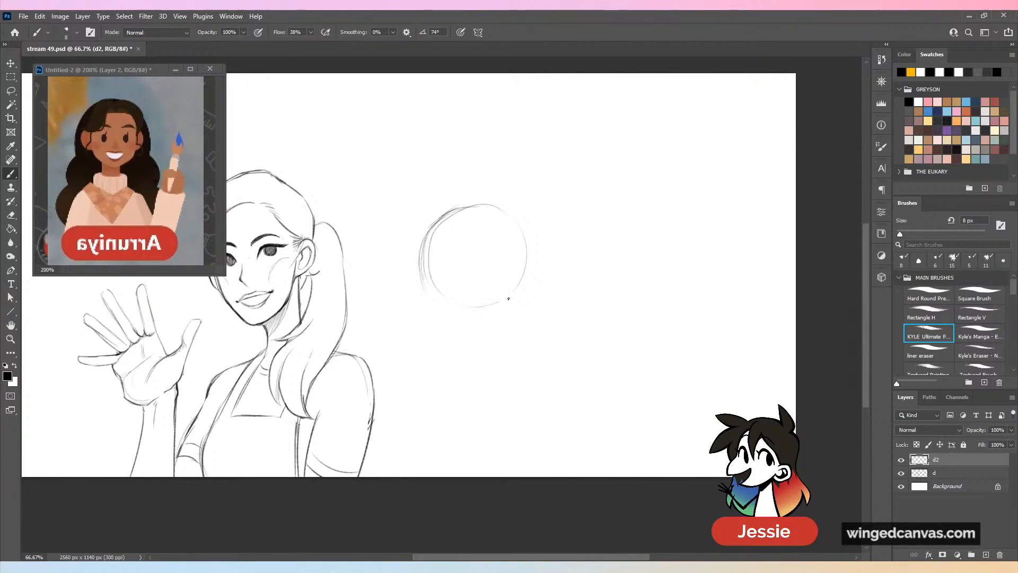
left_click_drag(506, 213, 528, 292)
mouse_move(424, 243)
left_mouse_down()
mouse_move(535, 261)
mouse_move(501, 304)
left_mouse_up()
mouse_move(527, 225)
left_mouse_down()
mouse_move(506, 297)
mouse_move(558, 306)
left_mouse_up()
key("ctrl+z")
Erase the stray strokes around the head circle and redraw its sides with a cleaner, darker contour.
key("ctrl+plus")
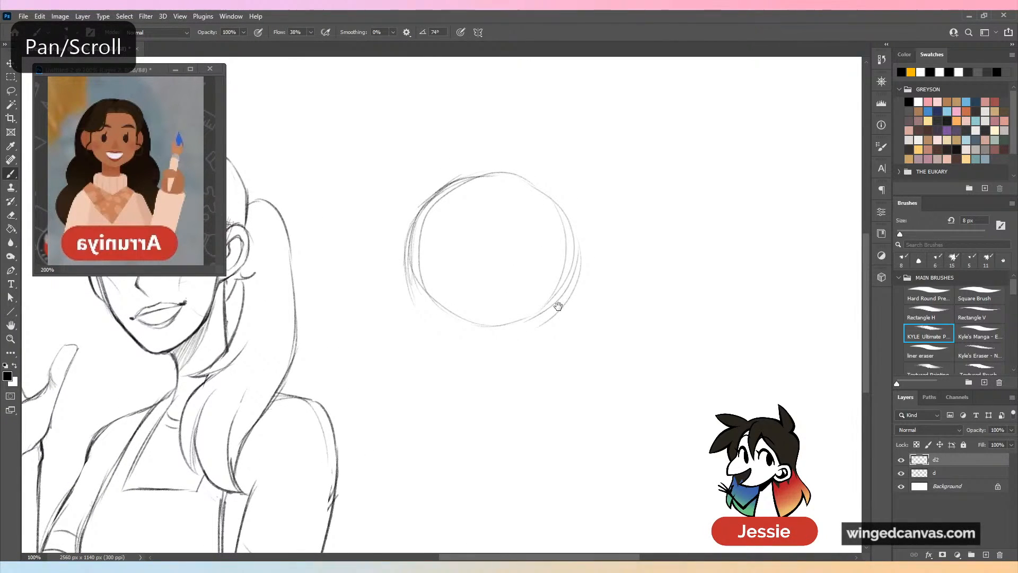
mouse_move(566, 227)
left_mouse_down()
mouse_move(575, 246)
mouse_move(524, 350)
left_mouse_up()
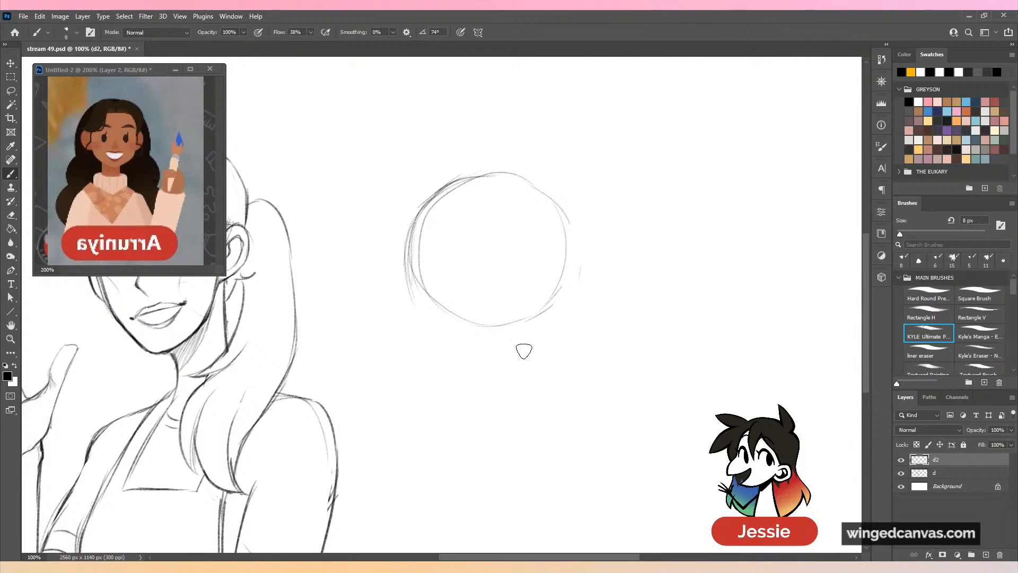
mouse_move(419, 243)
left_mouse_down()
mouse_move(434, 194)
mouse_move(413, 310)
mouse_move(423, 205)
mouse_move(511, 211)
left_mouse_up()
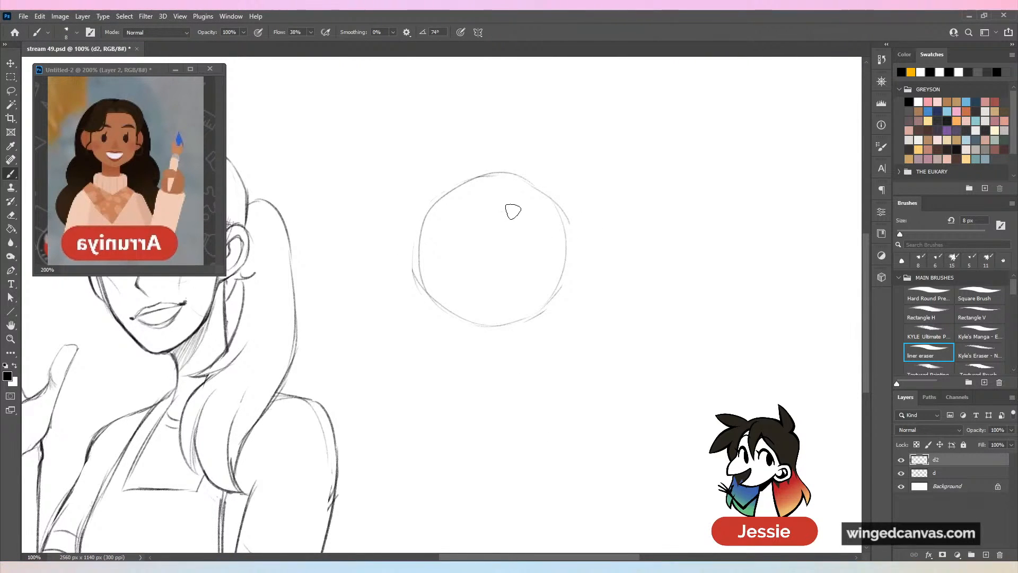
key("b")
left_click_drag(422, 211, 417, 285)
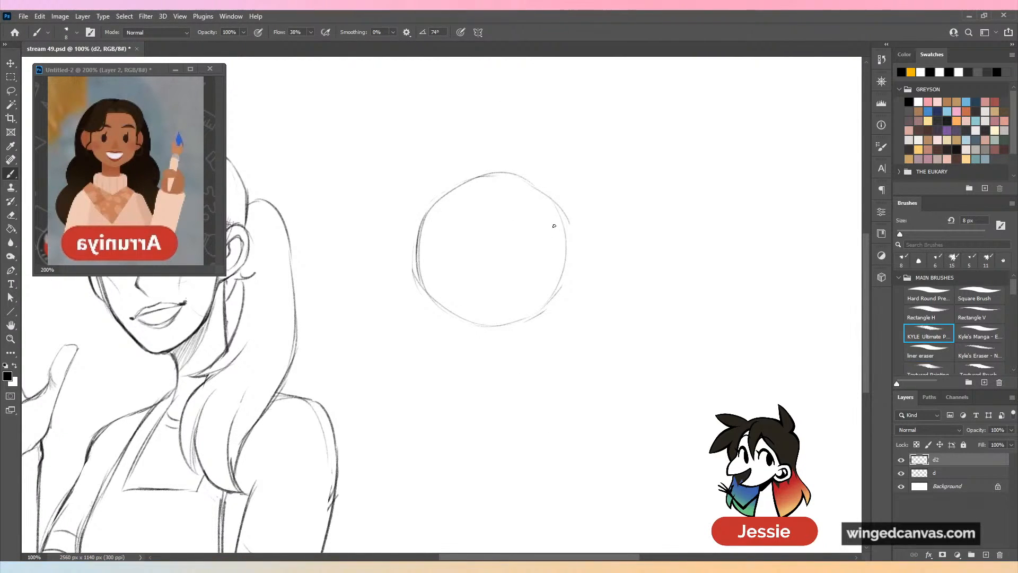
mouse_move(555, 222)
left_mouse_down()
mouse_move(563, 279)
mouse_move(541, 317)
left_mouse_up()
left_click_drag(528, 182, 560, 220)
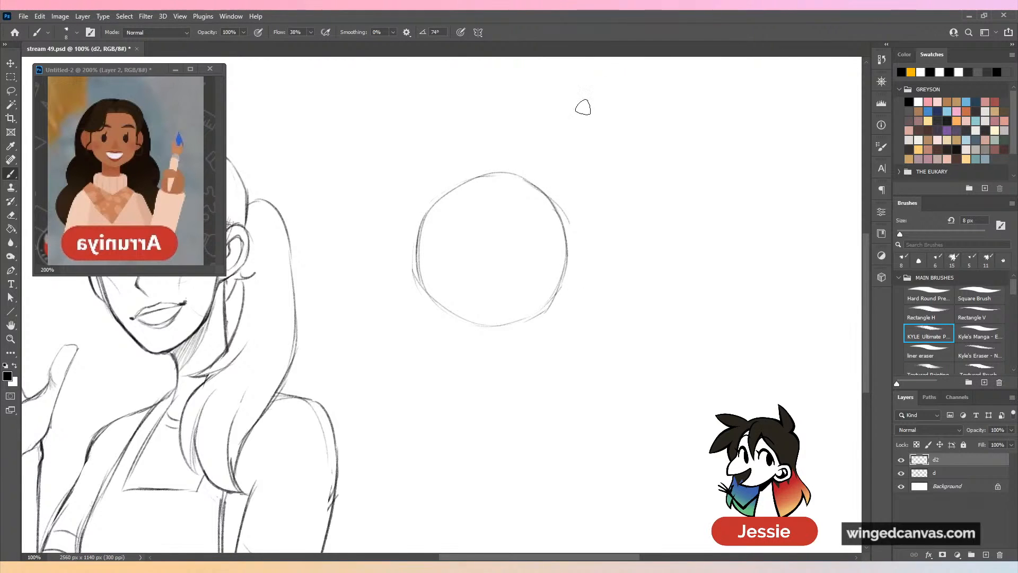
key("e")
key("space")
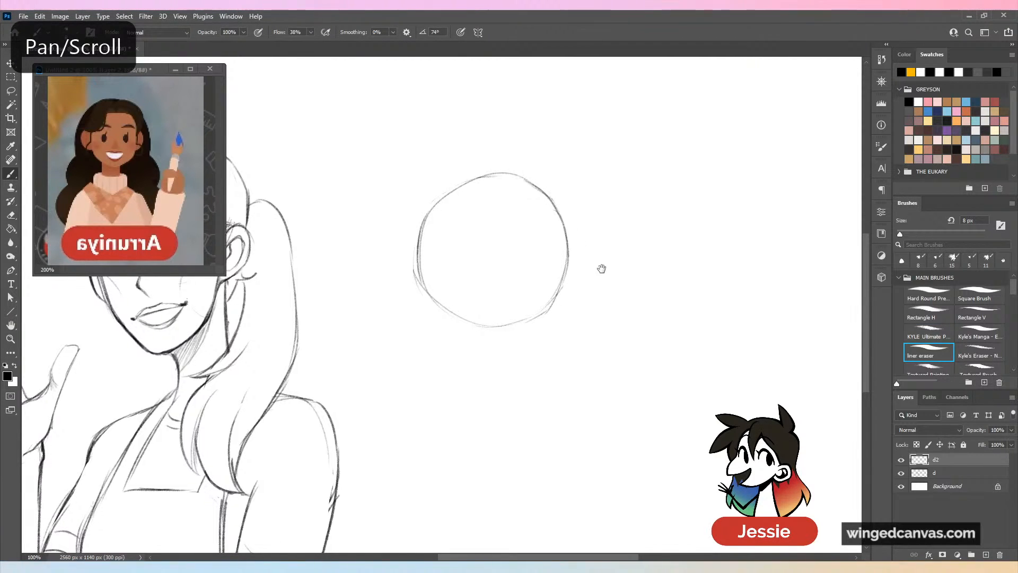
mouse_move(601, 269)
left_mouse_down()
mouse_move(670, 293)
mouse_move(618, 339)
mouse_move(568, 305)
left_mouse_up()
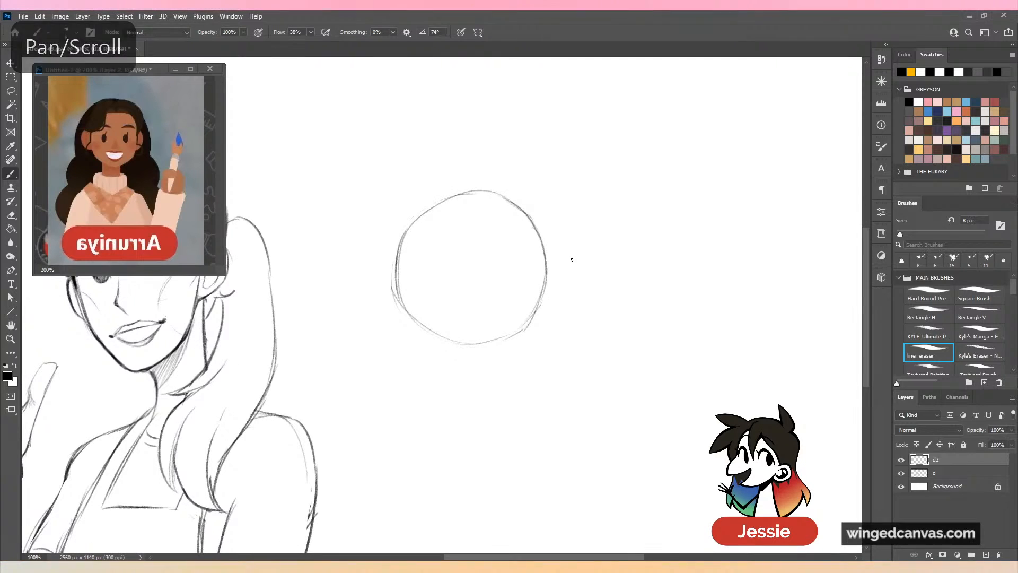
Draw the face contour below the head circle, with the far cheek, angled jaw and chin in three-quarter view.
key("b")
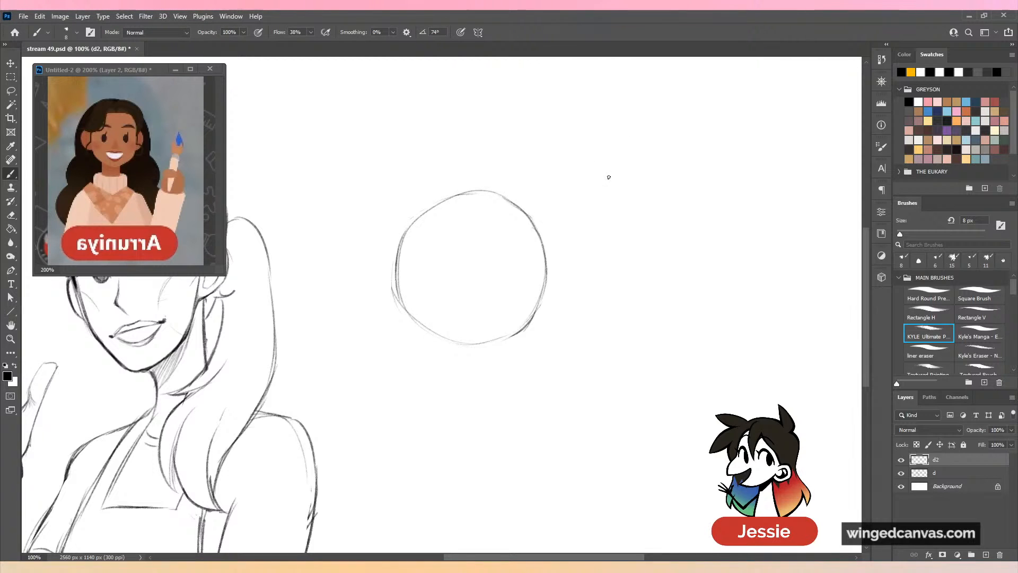
mouse_move(546, 275)
left_mouse_down()
mouse_move(549, 323)
mouse_move(565, 310)
left_mouse_up()
mouse_move(413, 307)
left_mouse_down()
mouse_move(424, 333)
mouse_move(479, 355)
mouse_move(531, 317)
left_mouse_up()
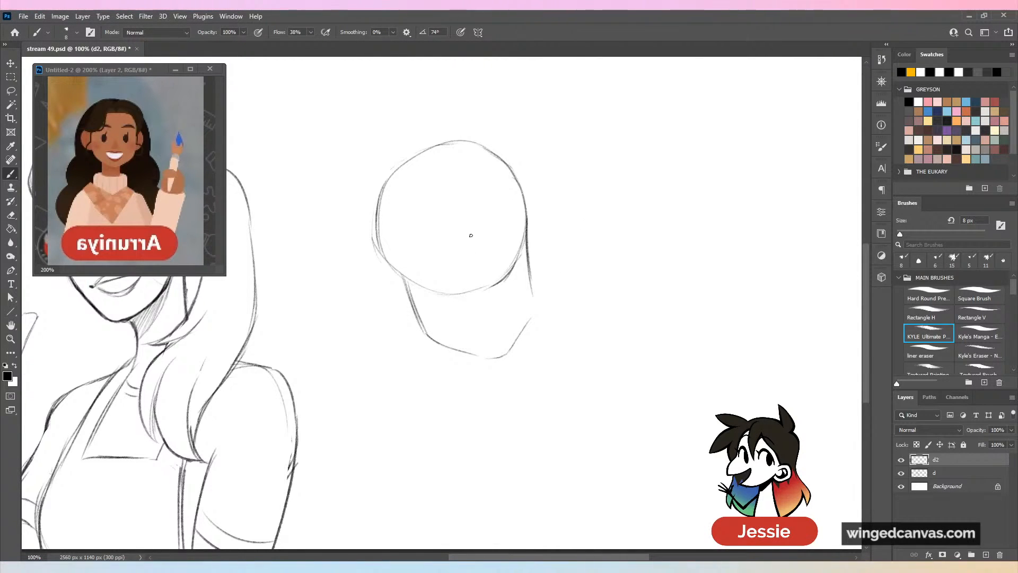
mouse_move(528, 273)
left_mouse_down()
mouse_move(535, 312)
mouse_move(535, 293)
mouse_move(497, 349)
mouse_move(530, 323)
mouse_move(509, 352)
left_mouse_up()
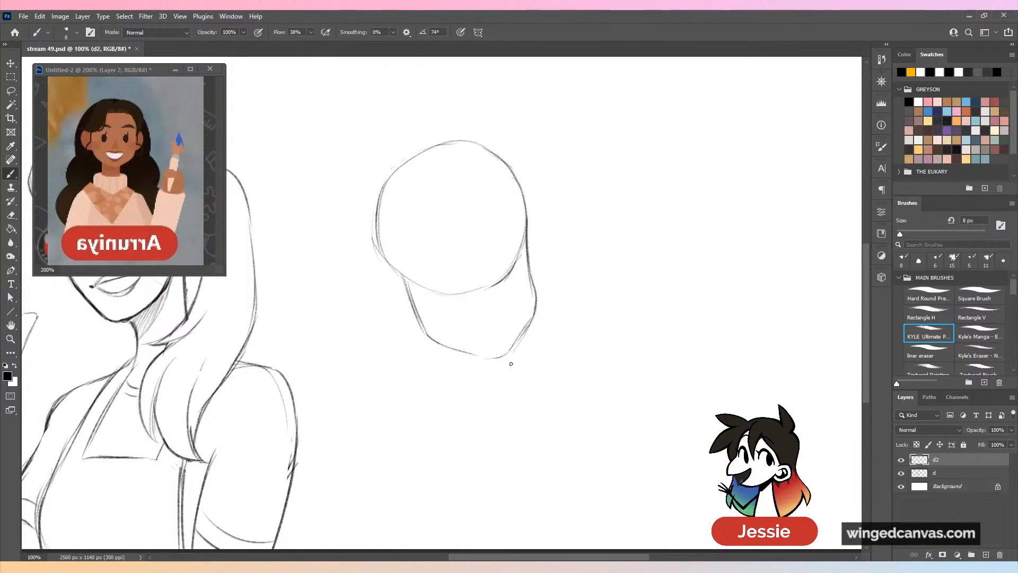
key("period")
key("period")
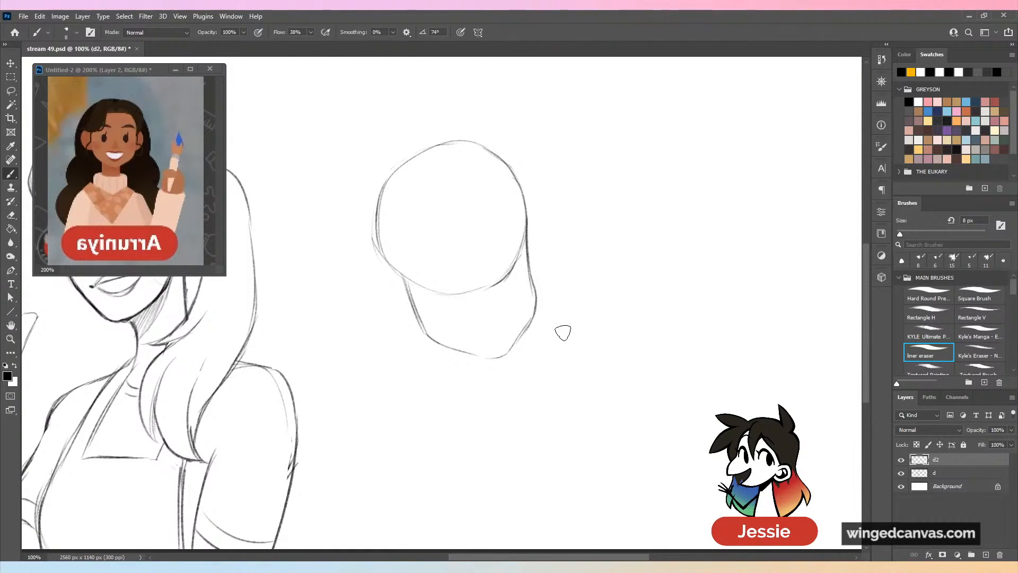
key("comma")
Sketch a triangular nose and a wide open smile on the lower face, and erase the circle's line inside the nose.
mouse_move(489, 269)
left_mouse_down()
mouse_move(519, 304)
mouse_move(483, 307)
mouse_move(512, 296)
mouse_move(463, 320)
mouse_move(510, 315)
mouse_move(455, 326)
mouse_move(511, 328)
left_mouse_up()
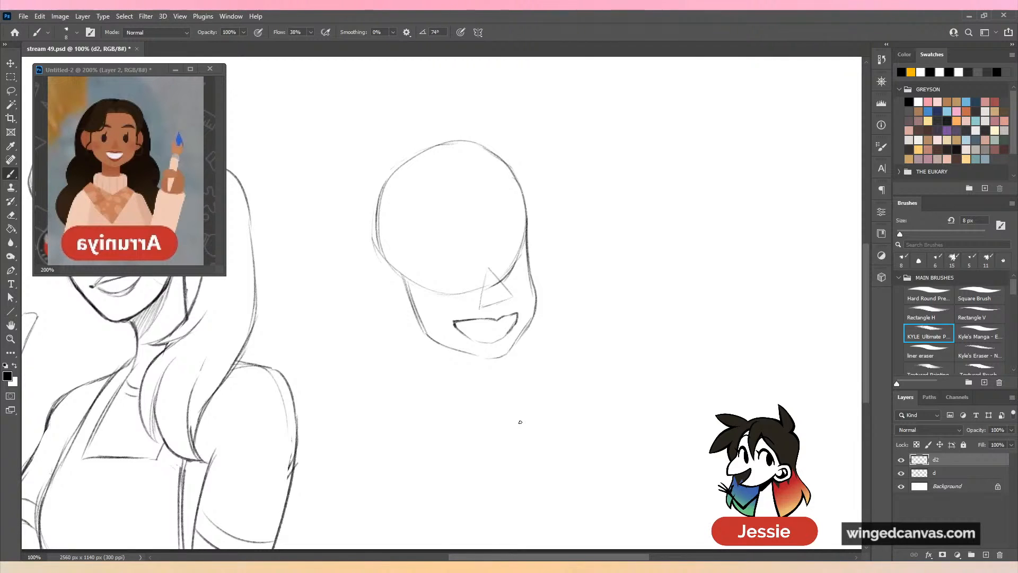
left_click_drag(305, 130, 352, 175)
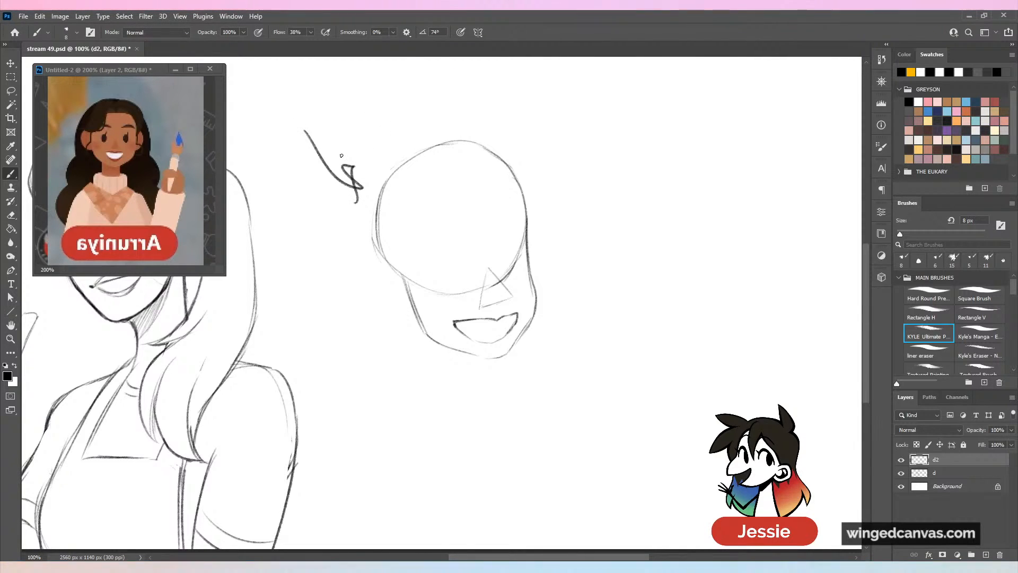
key("ctrl+z")
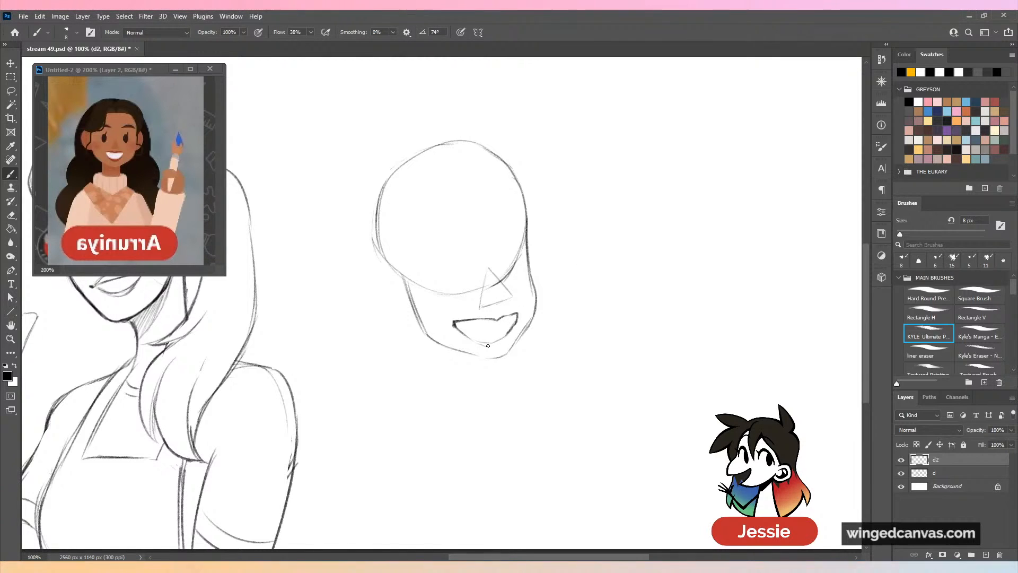
left_click_drag(486, 346, 513, 327)
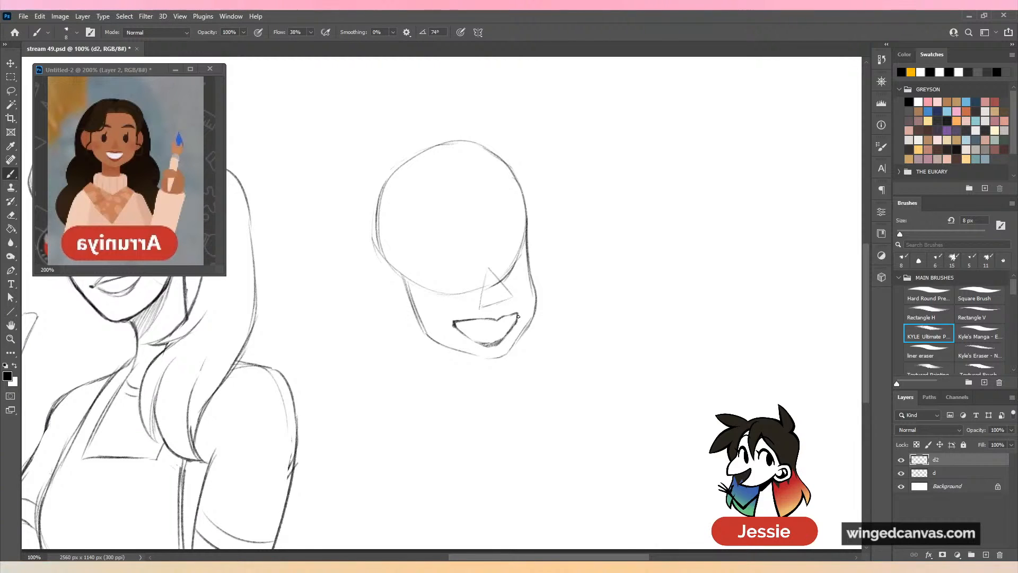
key("e")
left_click_drag(490, 293, 498, 286)
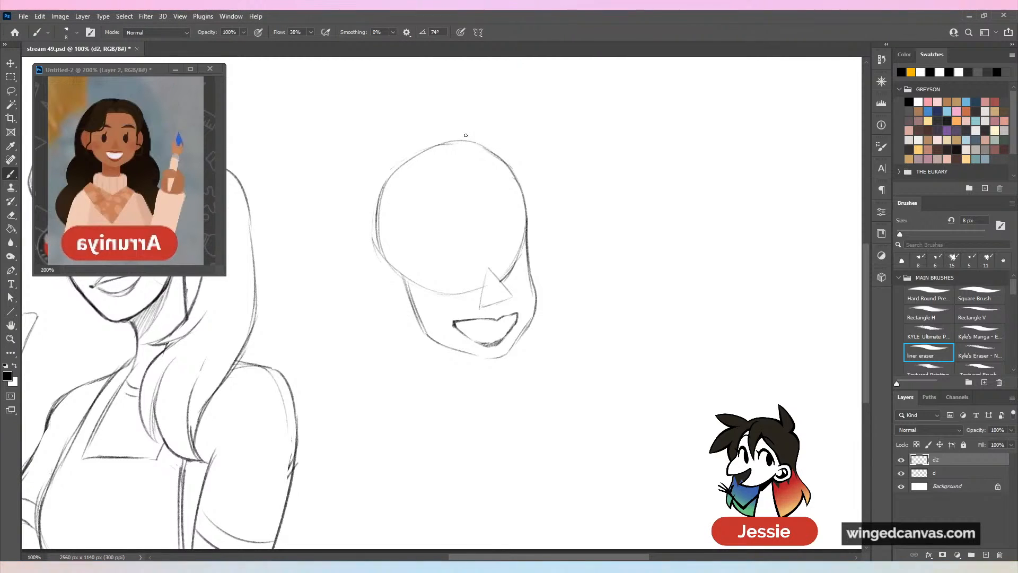
Draw two dark oval eyes with small outer lashes, and rework the nose into a narrower triangle between them.
mouse_move(444, 260)
left_mouse_down()
mouse_move(445, 262)
mouse_move(443, 282)
mouse_move(445, 266)
mouse_move(442, 277)
mouse_move(454, 263)
mouse_move(503, 266)
mouse_move(507, 255)
mouse_move(508, 266)
mouse_move(504, 253)
mouse_move(480, 303)
left_mouse_up()
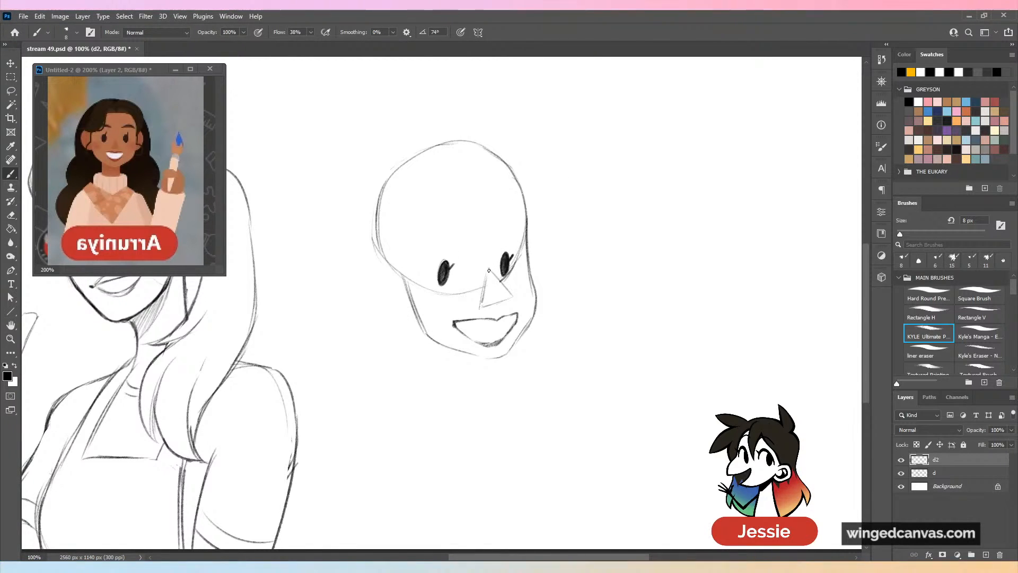
mouse_move(487, 269)
left_mouse_down()
mouse_move(478, 295)
mouse_move(487, 285)
mouse_move(492, 301)
mouse_move(496, 284)
mouse_move(512, 287)
mouse_move(475, 300)
mouse_move(484, 274)
mouse_move(504, 300)
mouse_move(473, 306)
mouse_move(498, 301)
left_mouse_up()
key("b")
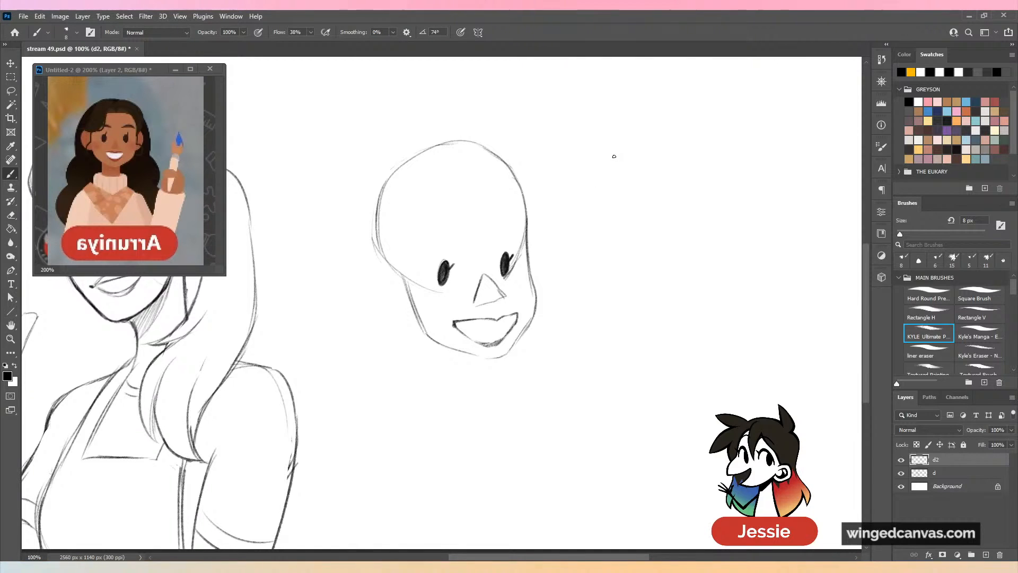
Draw and shade thick arched eyebrows above both eyes, cleaning up their edges.
left_click_drag(411, 259, 457, 235)
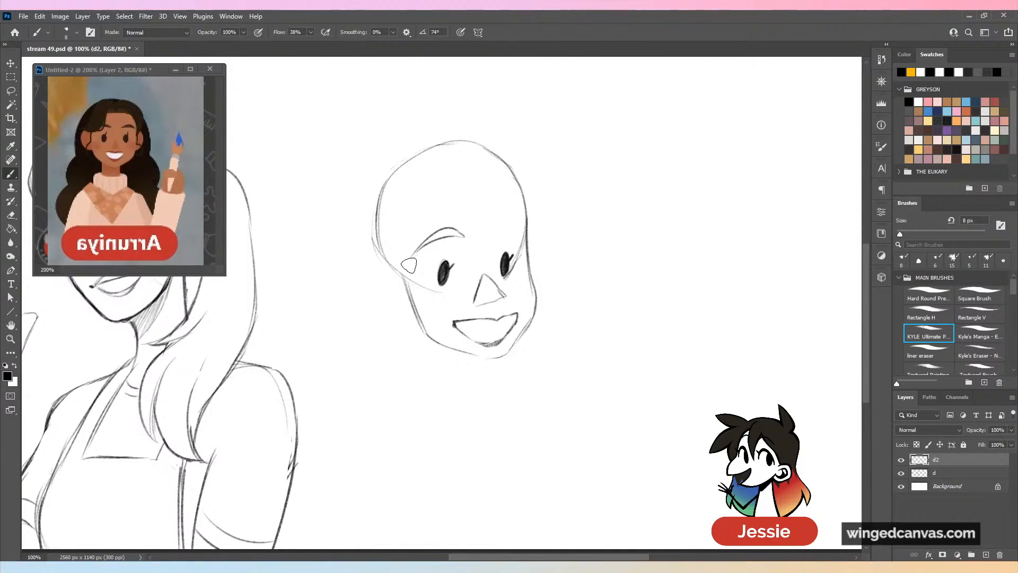
mouse_move(409, 265)
left_mouse_down()
mouse_move(448, 230)
mouse_move(519, 231)
mouse_move(520, 226)
left_mouse_up()
key("b")
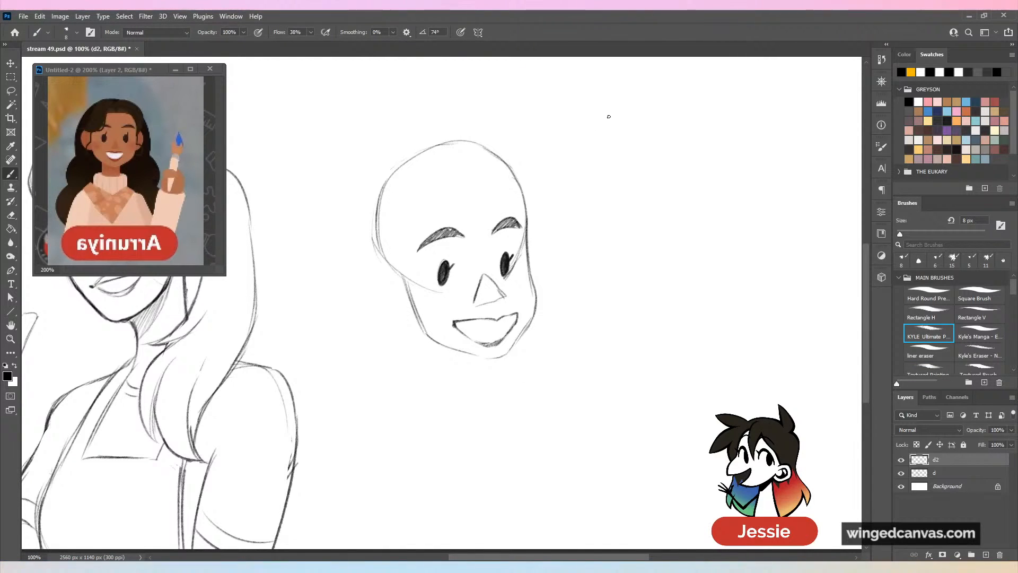
Sketch the hairline as two small arches above the forehead, with a lock sweeping over the near eyebrow and a curve toward the far temple.
mouse_move(454, 192)
left_mouse_down()
mouse_move(425, 256)
mouse_move(447, 211)
mouse_move(415, 261)
left_mouse_up()
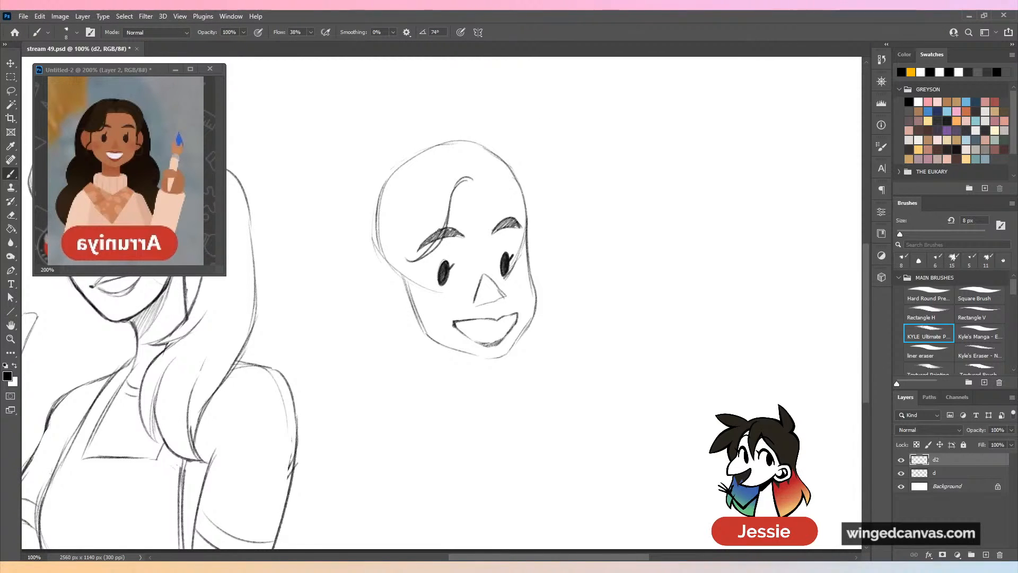
left_click_drag(450, 198, 407, 257)
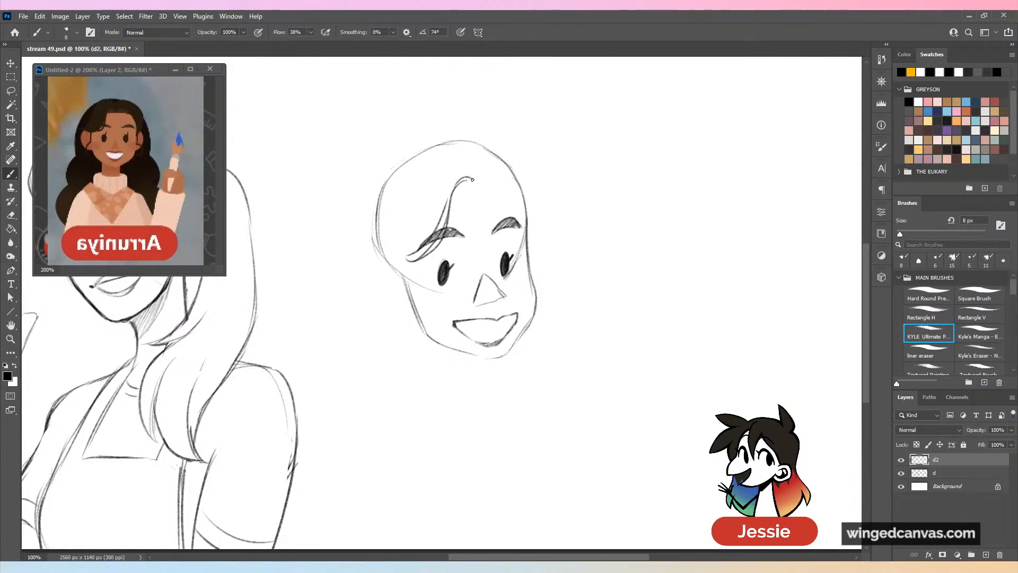
mouse_move(455, 192)
left_mouse_down()
mouse_move(526, 211)
mouse_move(503, 187)
mouse_move(530, 218)
left_mouse_up()
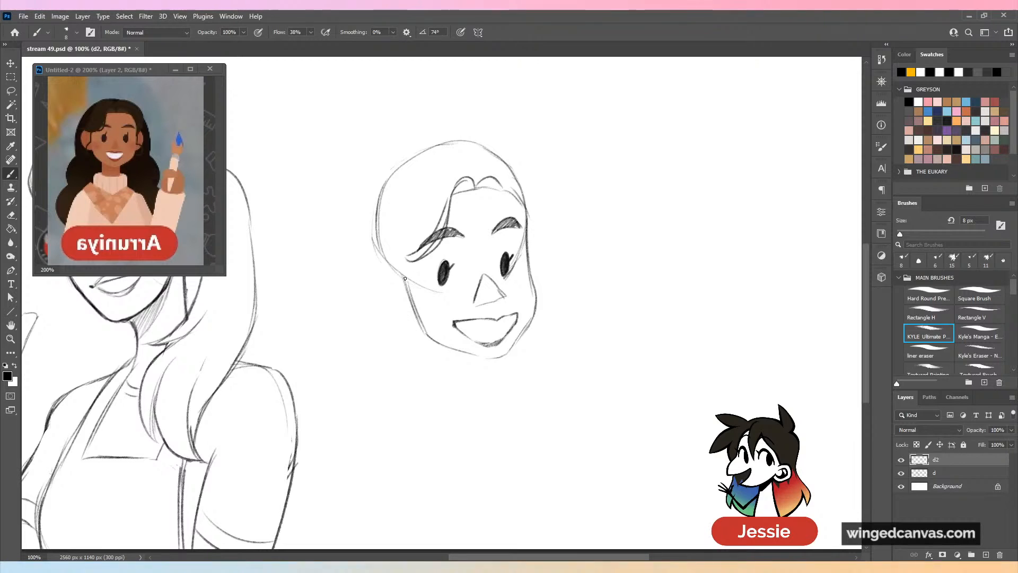
mouse_move(405, 268)
left_mouse_down()
mouse_move(374, 264)
mouse_move(388, 325)
left_mouse_up()
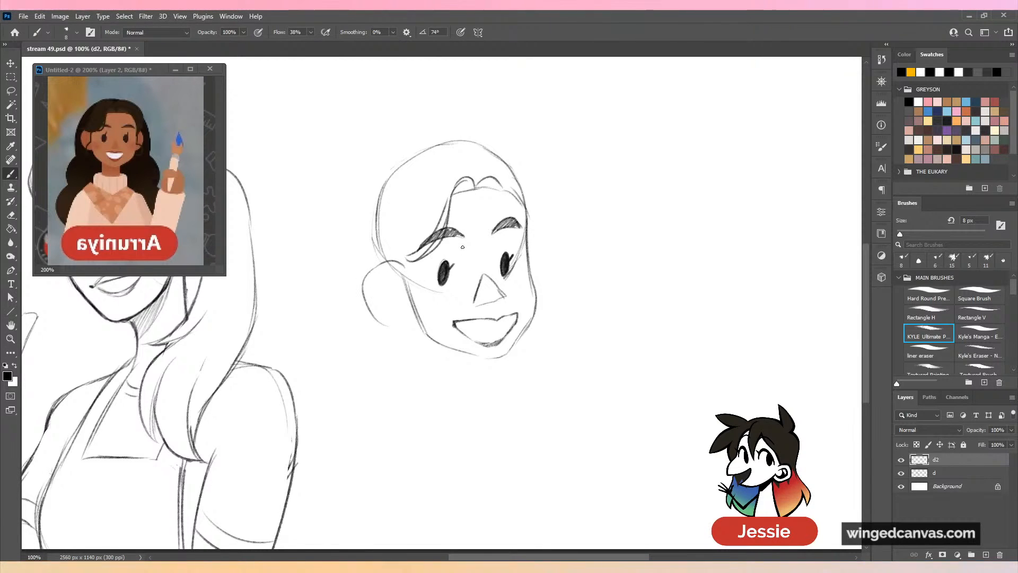
key("ctrl+z")
key("ctrl+z")
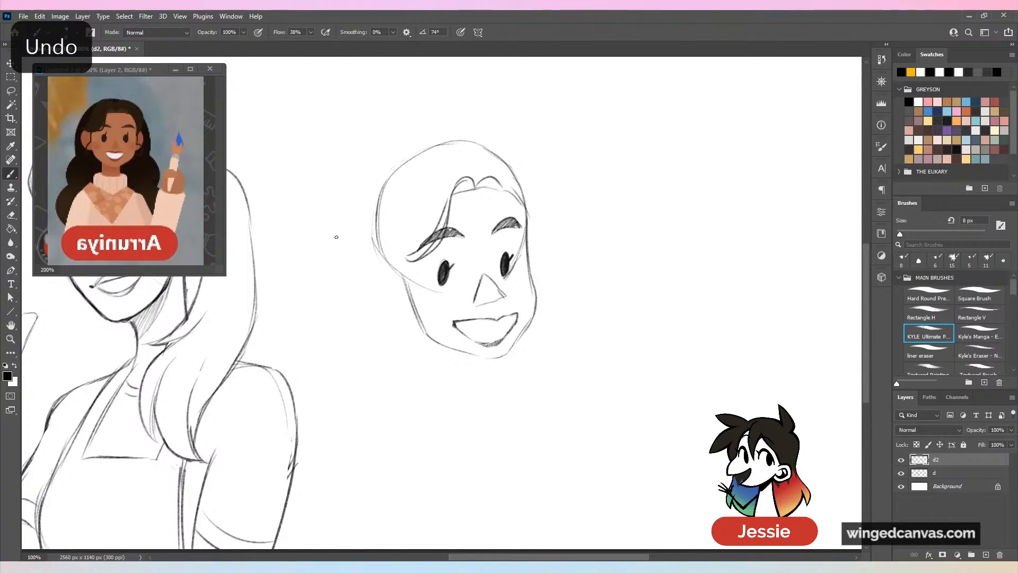
Draw the rounded near ear and the partly hidden far ear, and add loose curved strands around both.
left_click_drag(405, 268, 372, 275)
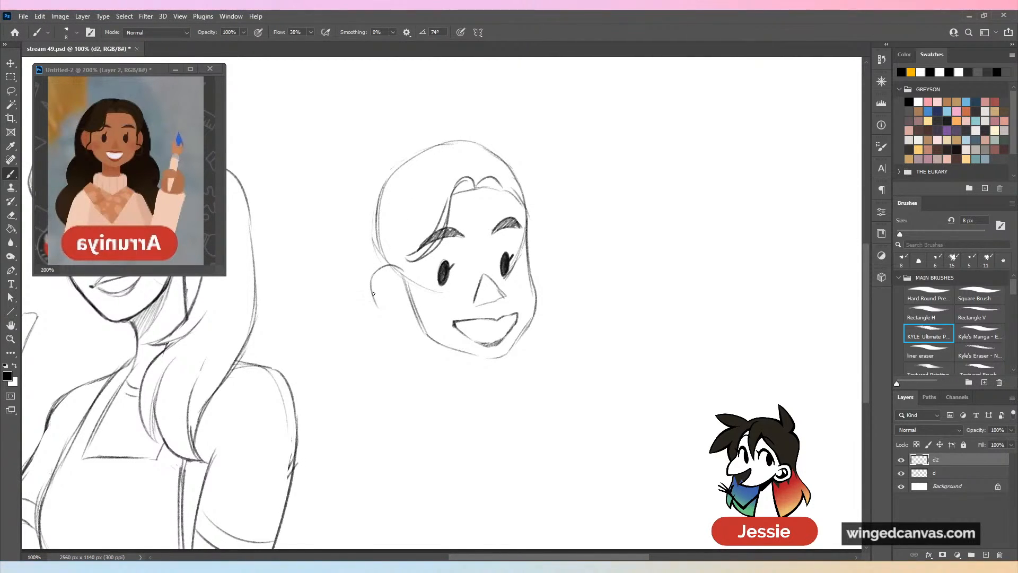
left_click_drag(374, 293, 412, 321)
mouse_move(400, 284)
left_mouse_down()
mouse_move(384, 280)
mouse_move(383, 297)
mouse_move(407, 315)
left_mouse_up()
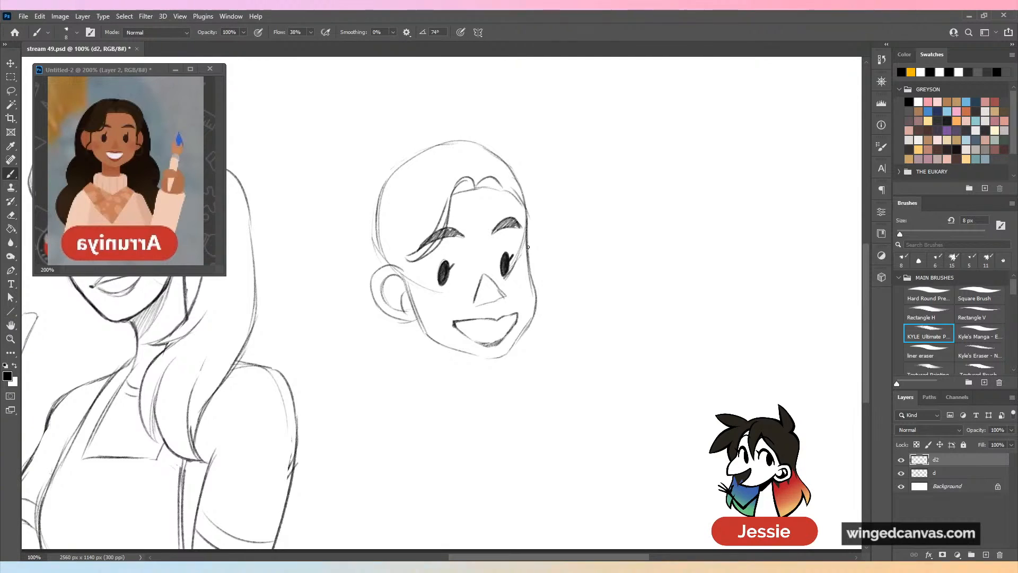
mouse_move(530, 244)
left_mouse_down()
mouse_move(542, 279)
mouse_move(534, 297)
mouse_move(537, 278)
left_mouse_up()
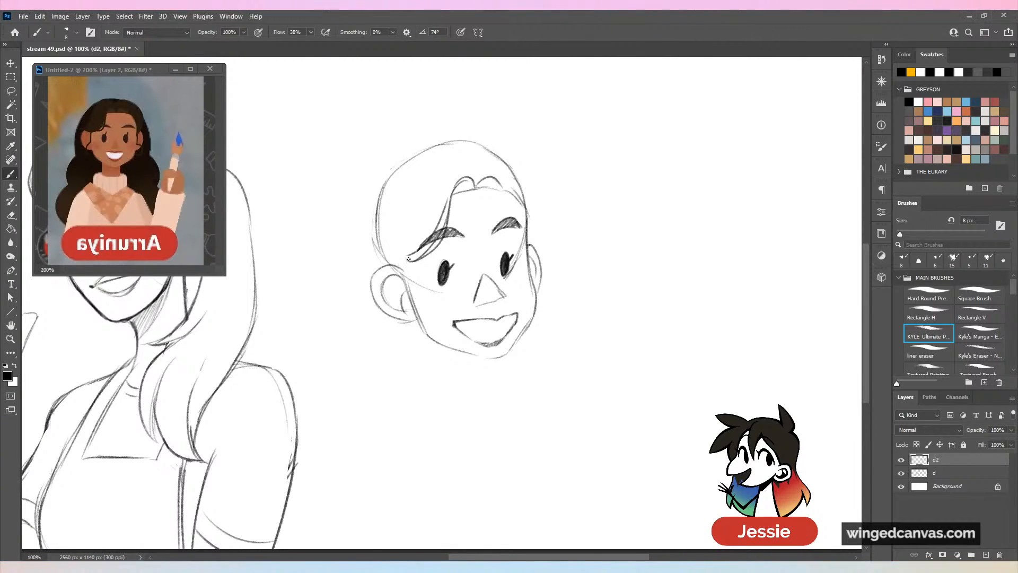
left_click_drag(402, 258, 405, 340)
left_click_drag(401, 300, 409, 339)
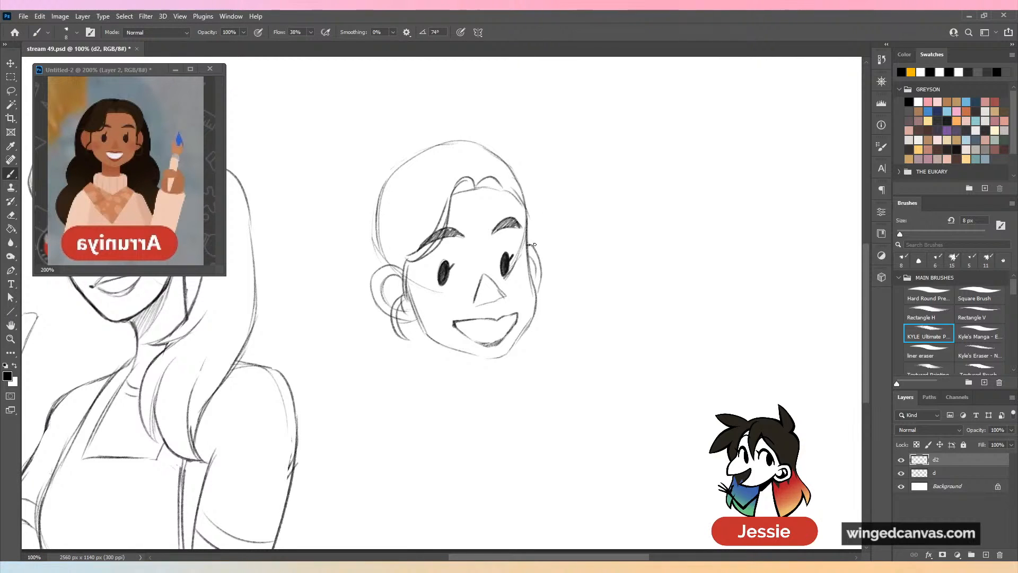
mouse_move(528, 228)
left_mouse_down()
mouse_move(539, 273)
mouse_move(558, 279)
mouse_move(557, 308)
left_mouse_up()
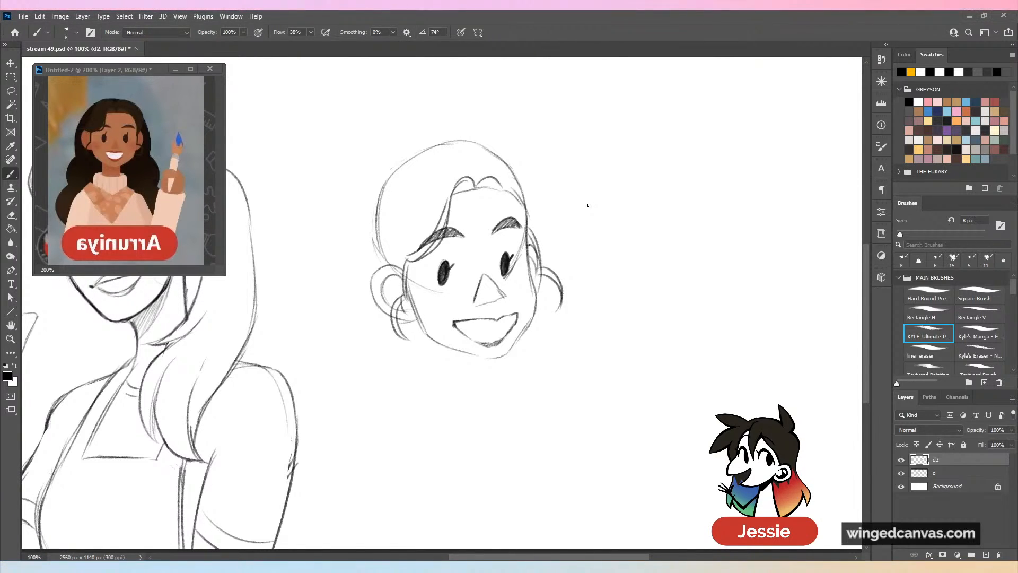
Draw the near-side front hair sweeping from the centre parting across the head to a pointed flick above the near ear.
left_click_drag(519, 558, 495, 558)
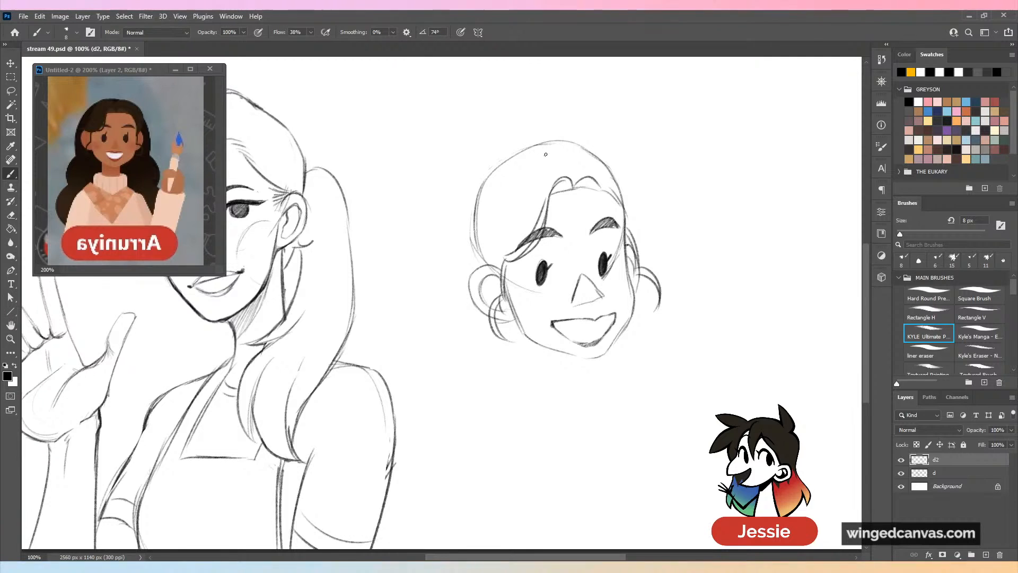
mouse_move(558, 158)
left_mouse_down()
mouse_move(500, 178)
mouse_move(487, 232)
mouse_move(450, 254)
mouse_move(511, 264)
left_mouse_up()
mouse_move(573, 161)
left_mouse_down()
mouse_move(634, 217)
mouse_move(627, 244)
left_mouse_up()
left_click_drag(616, 186, 605, 259)
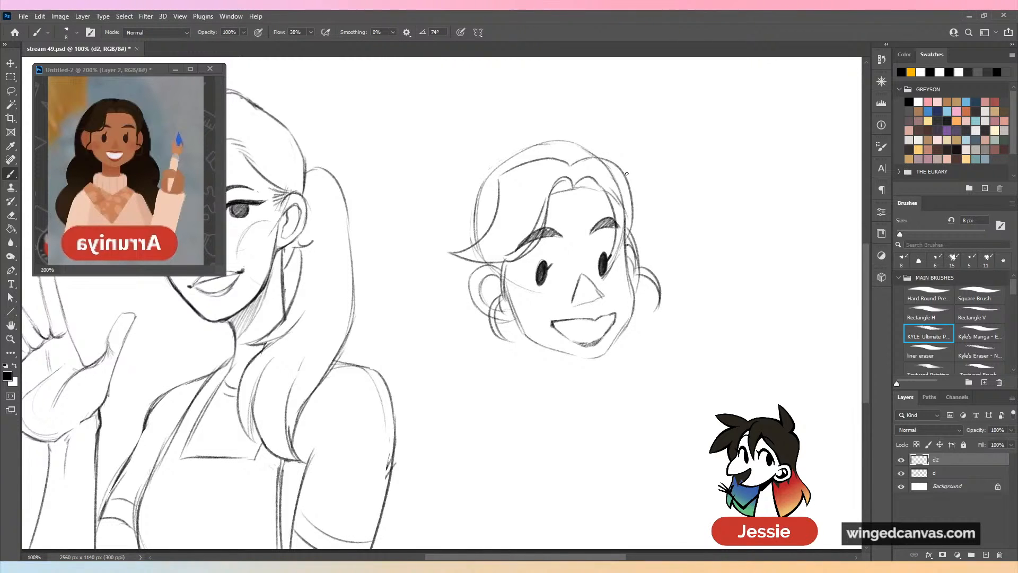
key("ctrl+z")
key("ctrl+z")
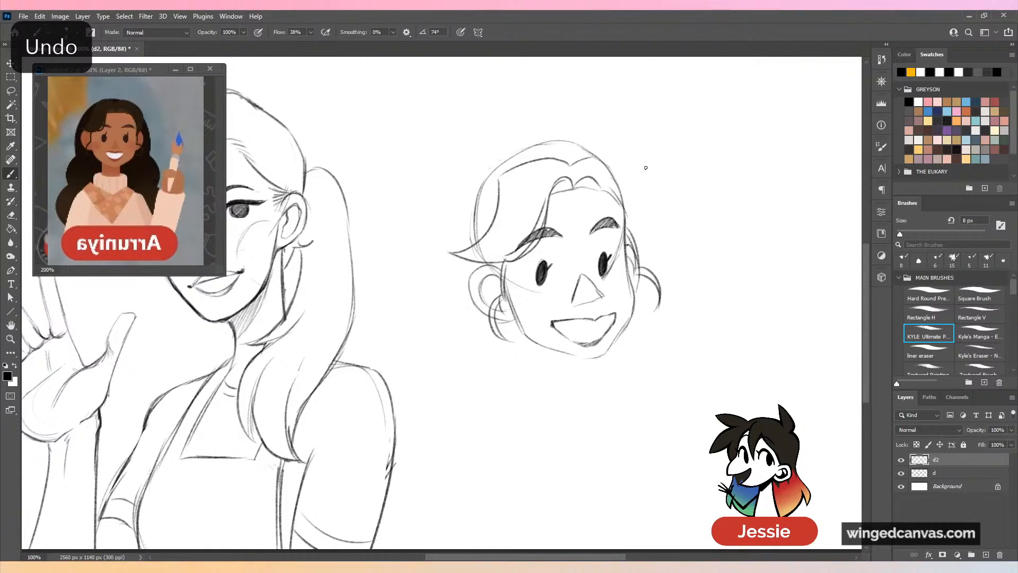
Draw the far-side front hair bulging from the centre parting down to the far ear, and clean up its end beside the far eye.
mouse_move(574, 164)
left_mouse_down()
mouse_move(613, 155)
mouse_move(643, 249)
mouse_move(618, 269)
left_mouse_up()
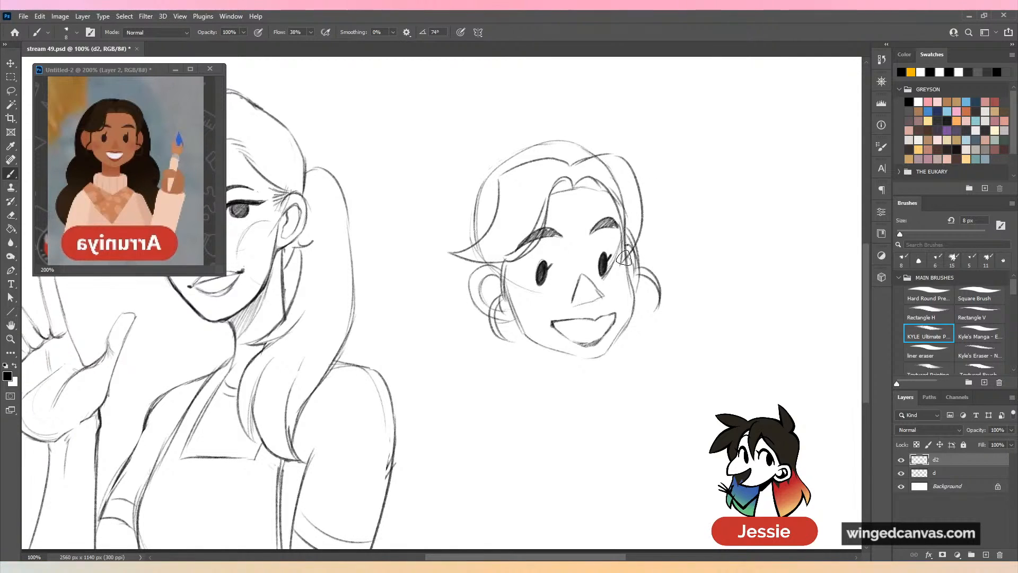
key("period")
key("period")
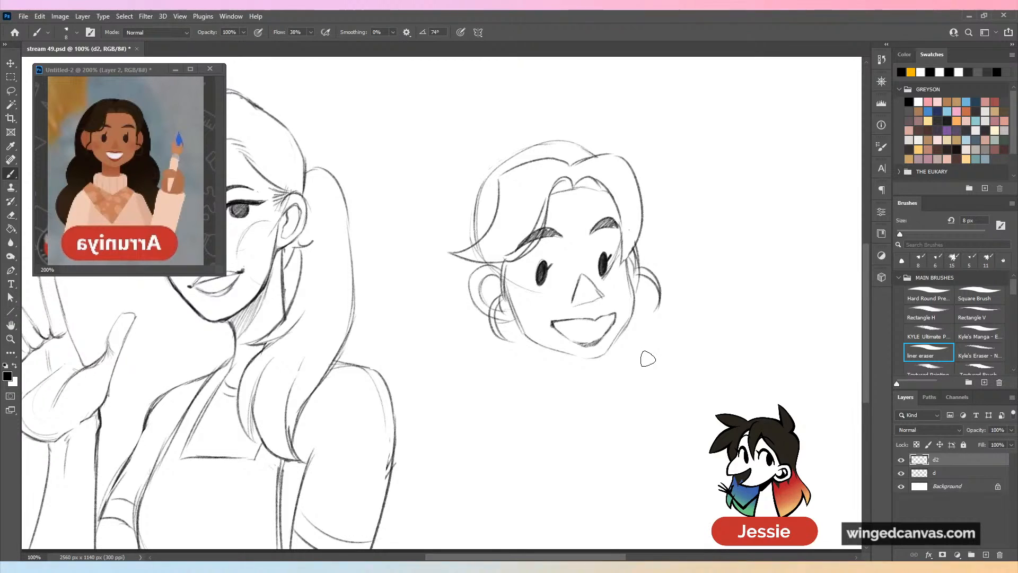
key("comma")
key("comma")
left_click_drag(620, 217, 624, 259)
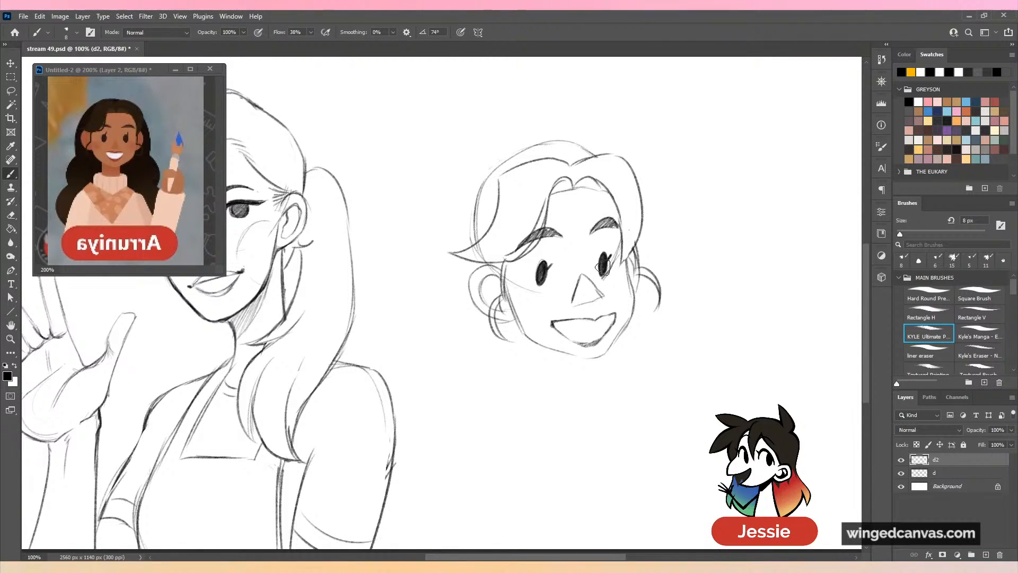
key("period")
key("period")
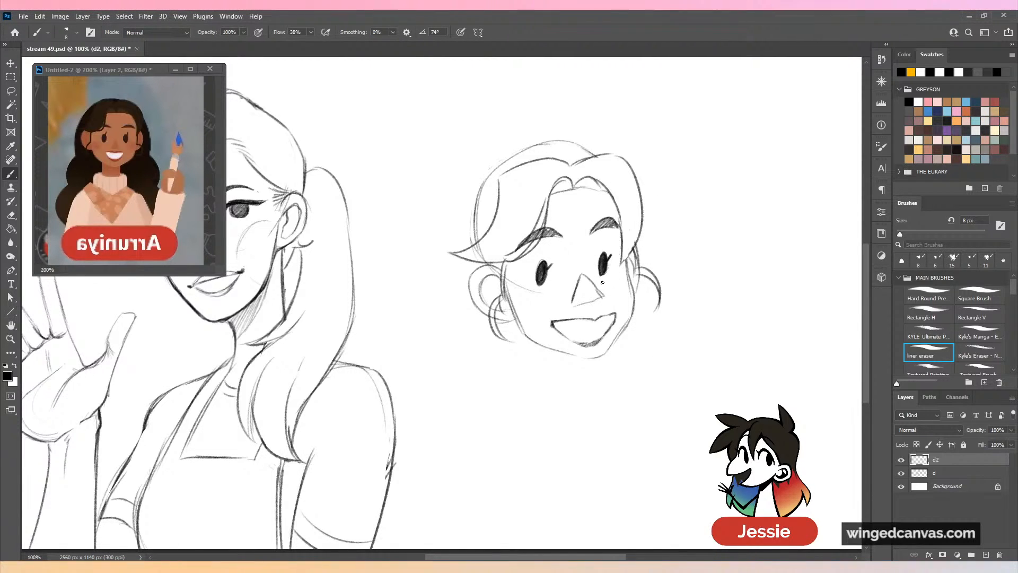
key("comma")
key("comma")
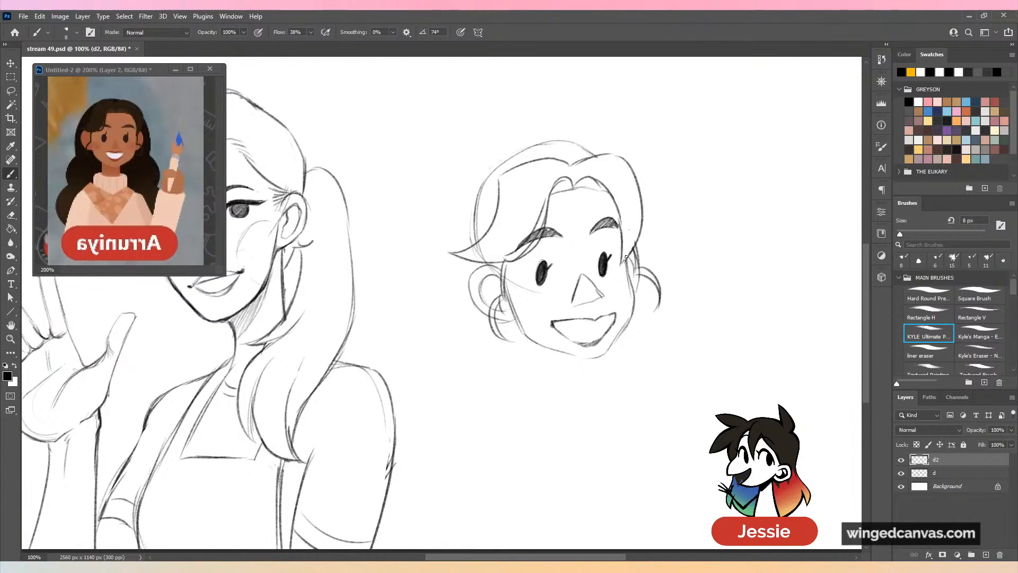
Rework the face edge in front of the near ear, erasing the excess line weight there.
left_click_drag(506, 268, 496, 307)
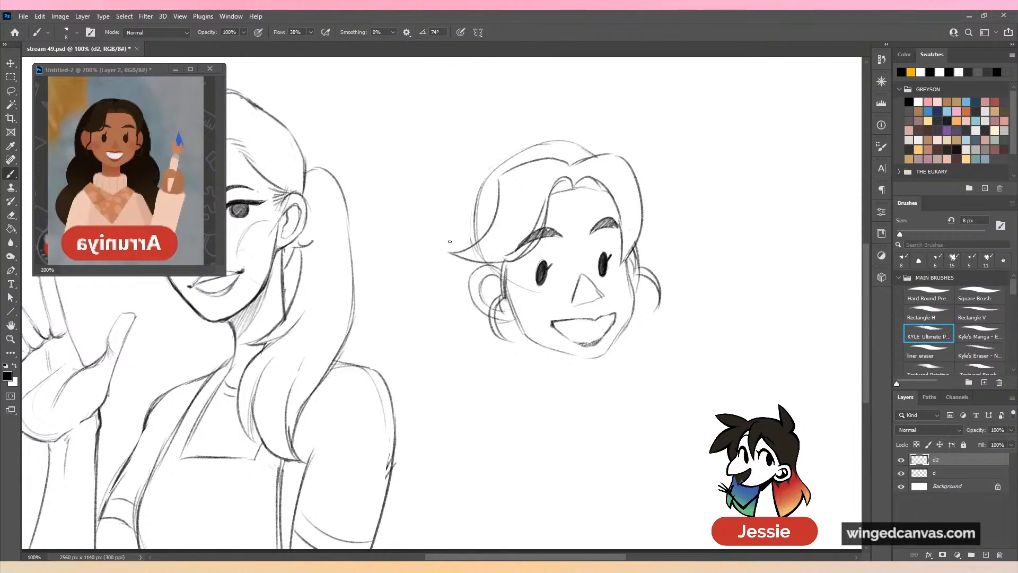
key("e")
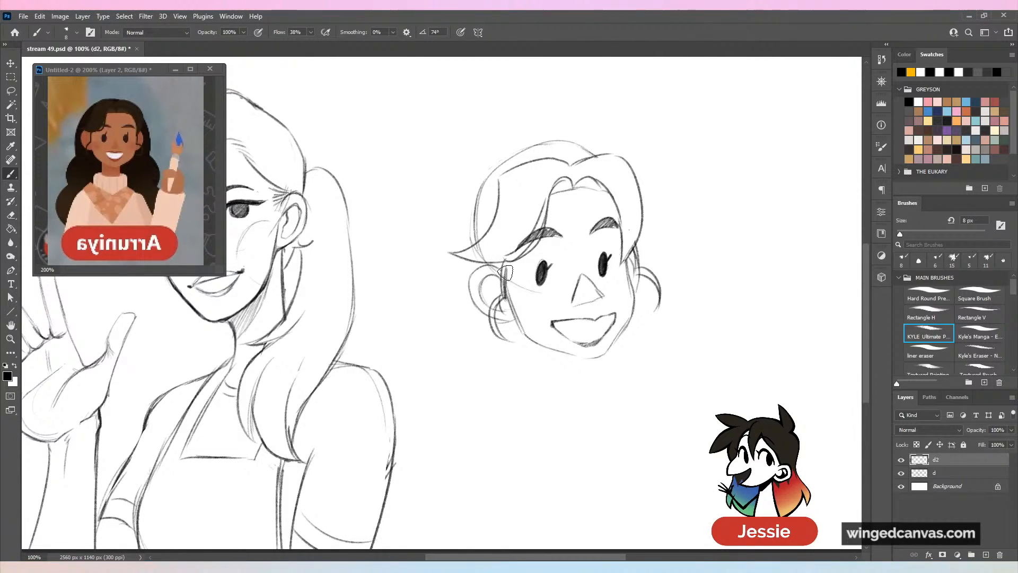
left_click_drag(505, 273, 503, 303)
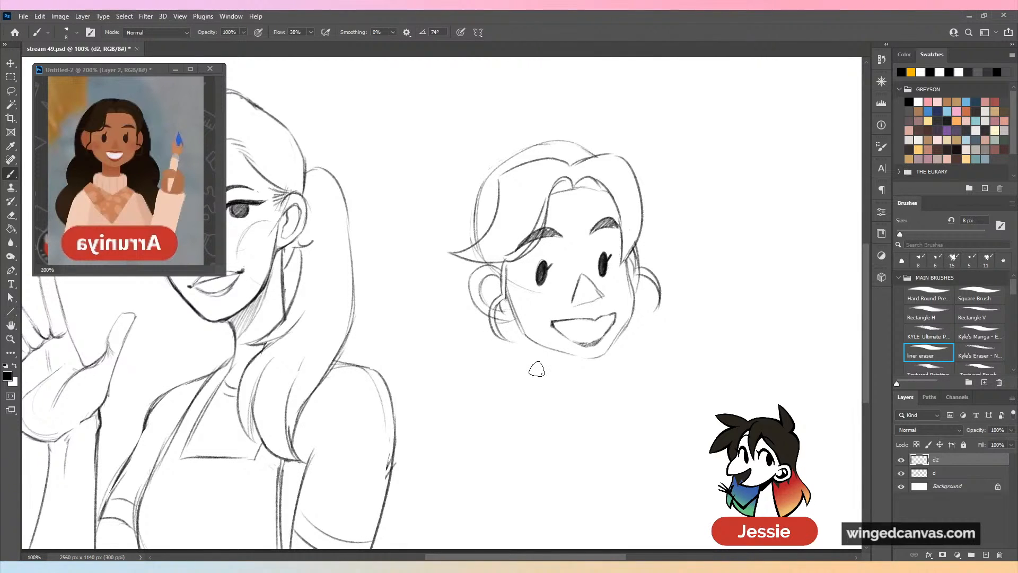
Draw both sides of the neck and a wide, loose turtleneck collar wrapping around it.
key("b")
mouse_move(594, 555)
left_mouse_down()
mouse_move(525, 554)
mouse_move(597, 537)
left_mouse_up()
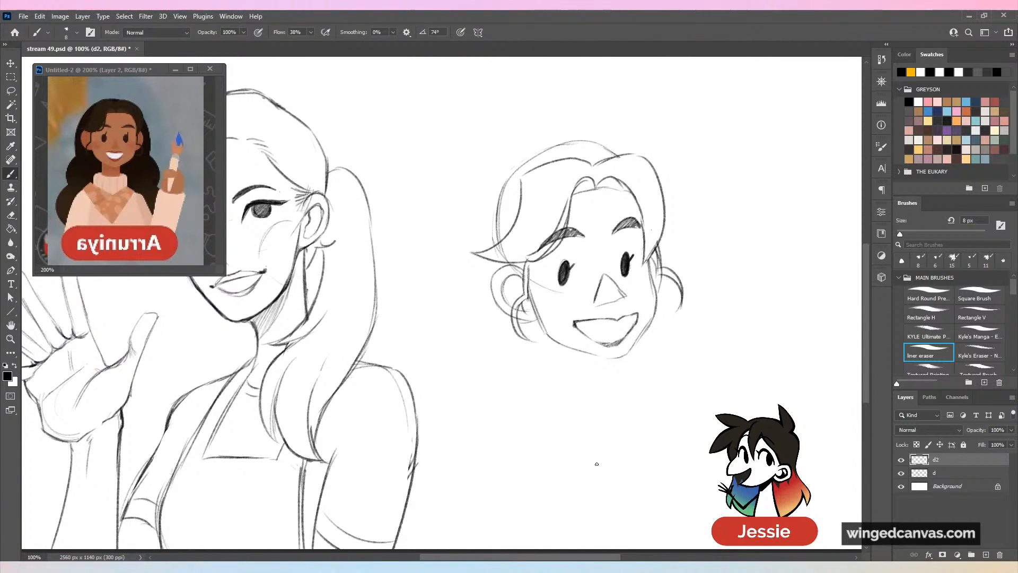
mouse_move(545, 333)
left_mouse_down()
mouse_move(558, 378)
mouse_move(605, 394)
left_mouse_up()
scroll(557, 277, "down", 3)
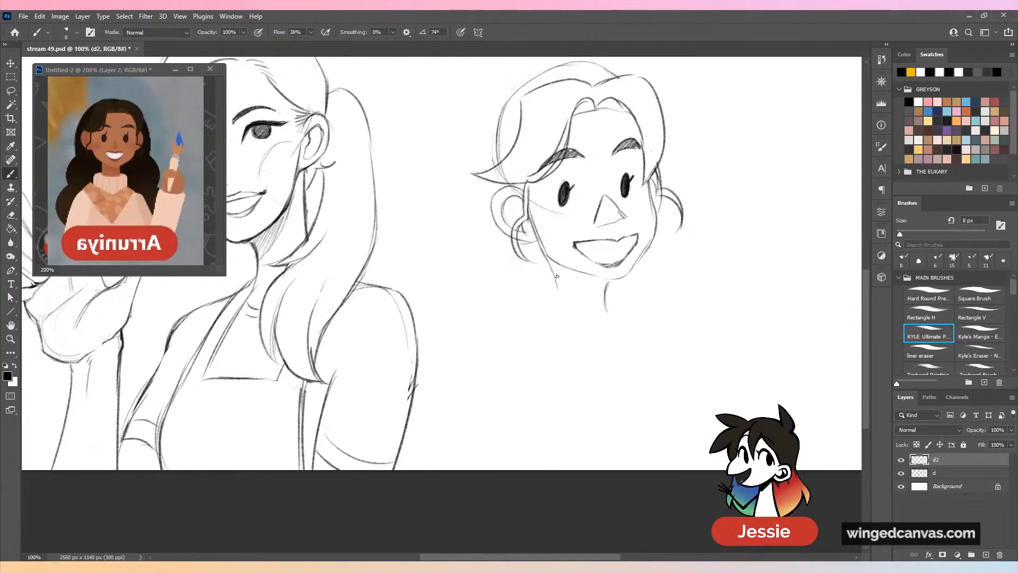
mouse_move(558, 282)
left_mouse_down()
mouse_move(555, 300)
mouse_move(623, 313)
mouse_move(530, 275)
mouse_move(529, 328)
left_mouse_up()
left_click_drag(522, 292, 603, 364)
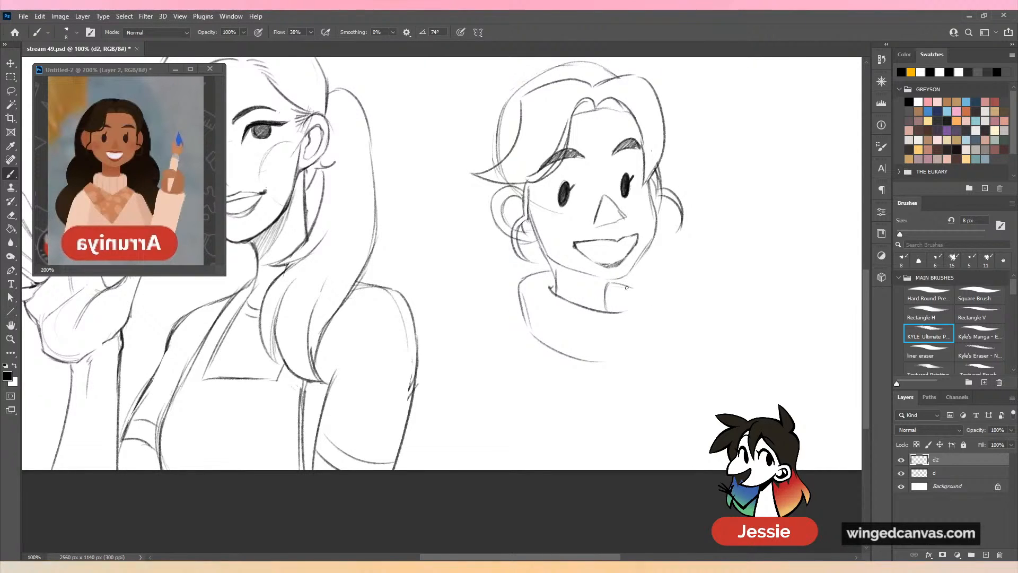
mouse_move(620, 284)
left_mouse_down()
mouse_move(644, 300)
mouse_move(651, 354)
mouse_move(600, 364)
mouse_move(629, 366)
left_mouse_up()
left_click_drag(655, 330, 643, 364)
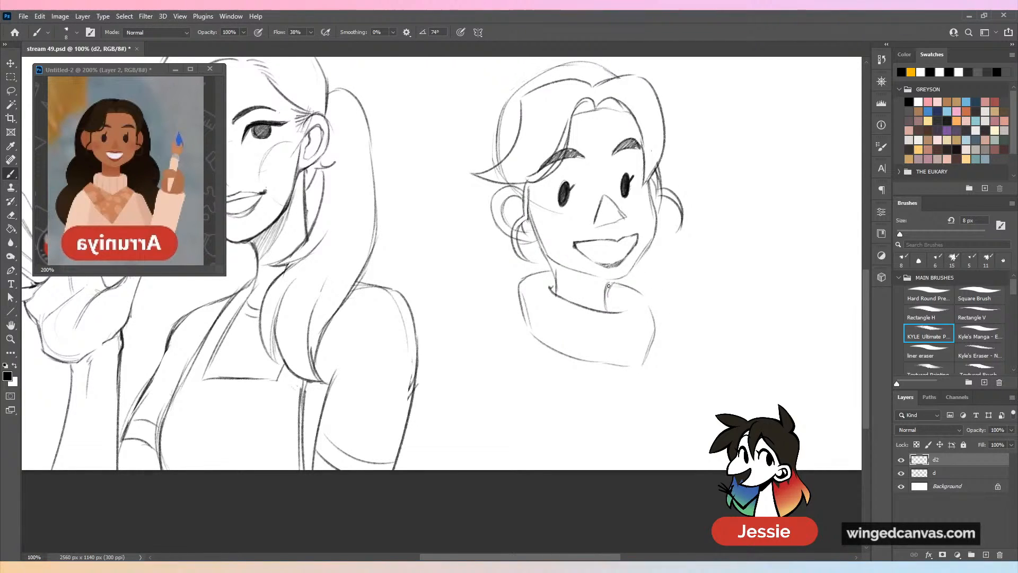
Strengthen the neck line where it meets the far jaw, and hatch a shadow on the neck beneath the chin.
left_click_drag(608, 286, 627, 276)
mouse_move(622, 279)
left_mouse_down()
mouse_move(649, 249)
mouse_move(628, 272)
left_mouse_up()
left_click_drag(610, 284, 605, 315)
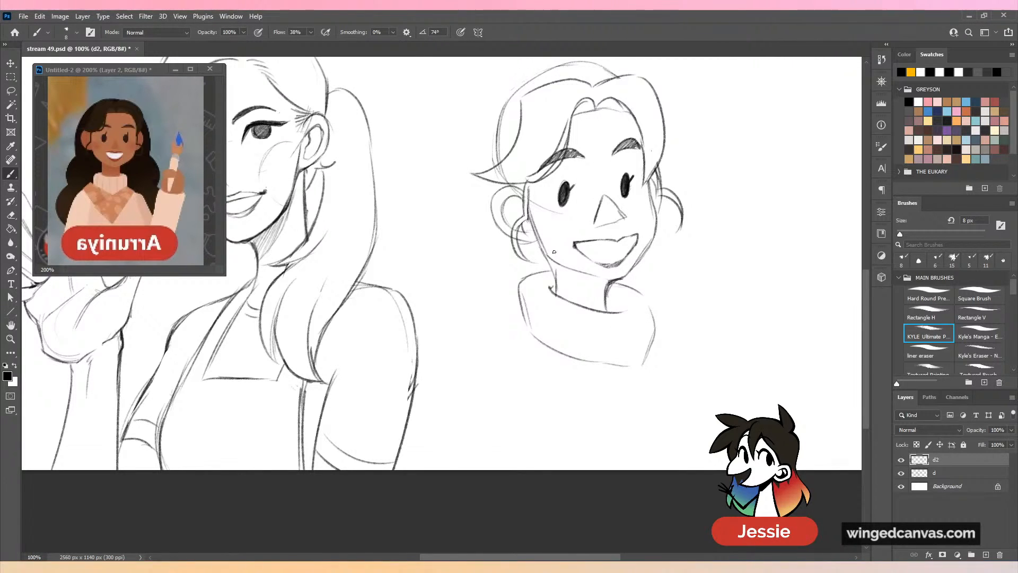
mouse_move(555, 257)
left_mouse_down()
mouse_move(550, 287)
mouse_move(599, 298)
mouse_move(581, 284)
mouse_move(604, 300)
mouse_move(608, 289)
mouse_move(654, 313)
left_mouse_up()
key("ctrl+minus")
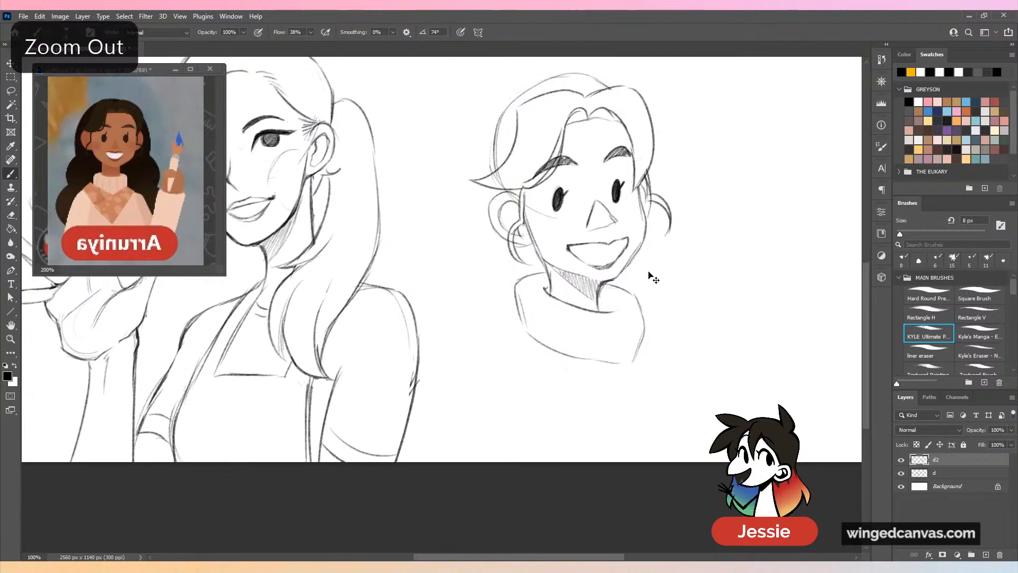
key("ctrl+minus")
key("ctrl+plus")
key("ctrl+plus")
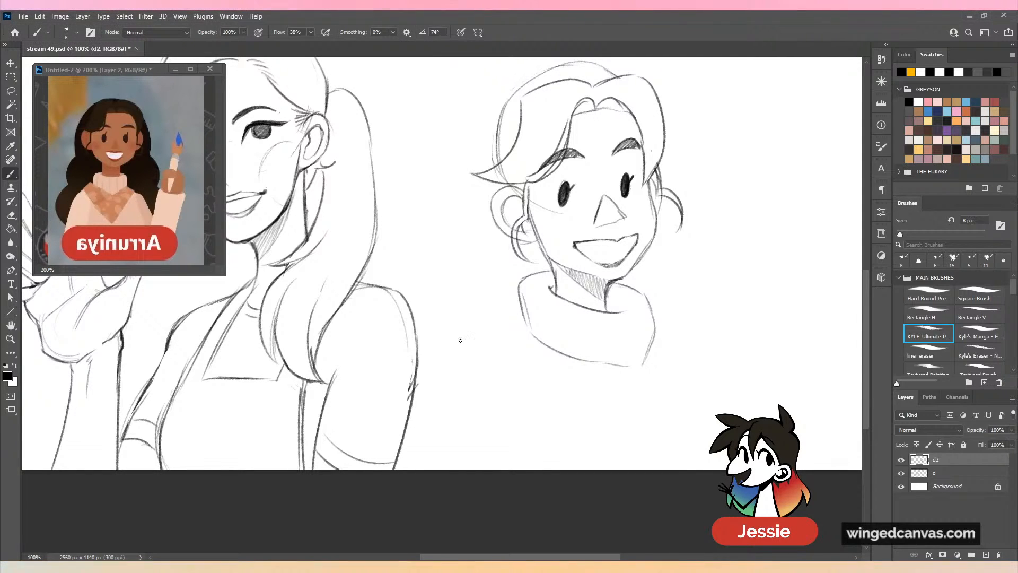
Outline the near shoulder and upper arm from the collar to the canvas edge, and add the curved inner arm line.
mouse_move(525, 321)
left_mouse_down()
mouse_move(478, 362)
mouse_move(443, 469)
left_mouse_up()
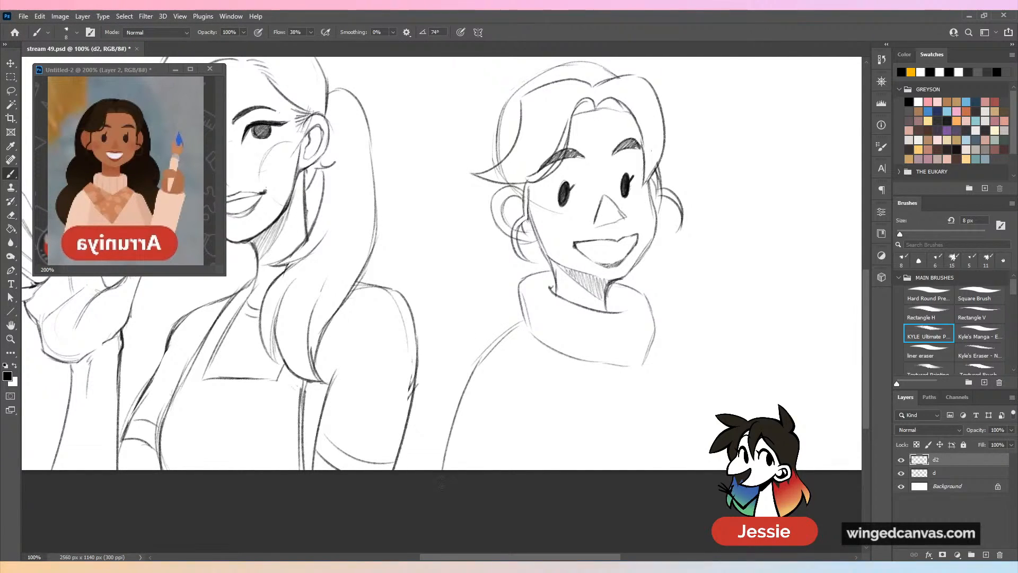
left_click_drag(487, 361, 454, 469)
key("ctrl+z")
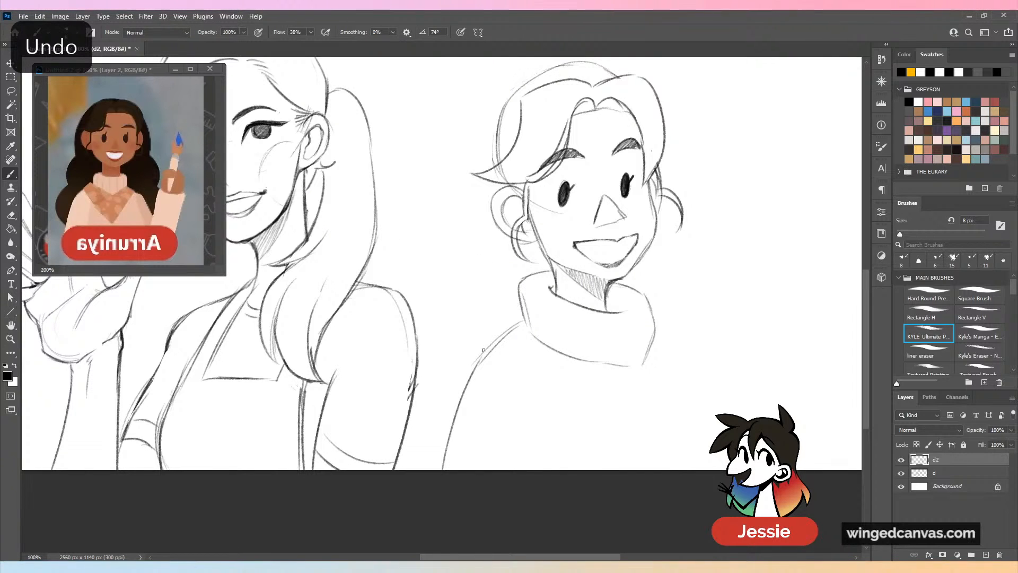
left_click_drag(465, 387, 497, 343)
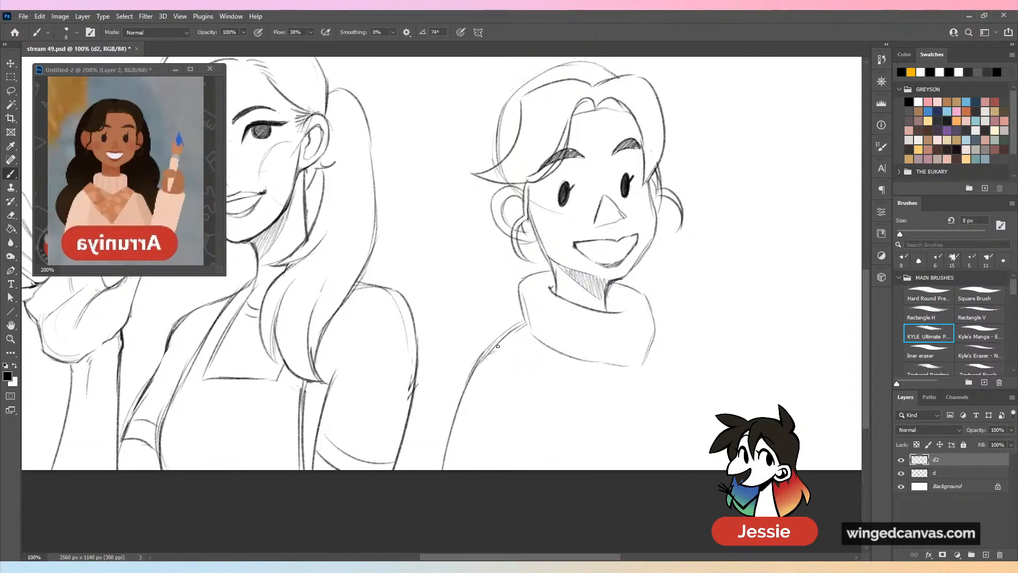
mouse_move(497, 348)
left_mouse_down()
mouse_move(560, 399)
mouse_move(586, 469)
left_mouse_up()
Outline the long wavy hair on the near side, from the crown past the ear and shoulder to the canvas's lower edge.
scroll(523, 385, "down", 2)
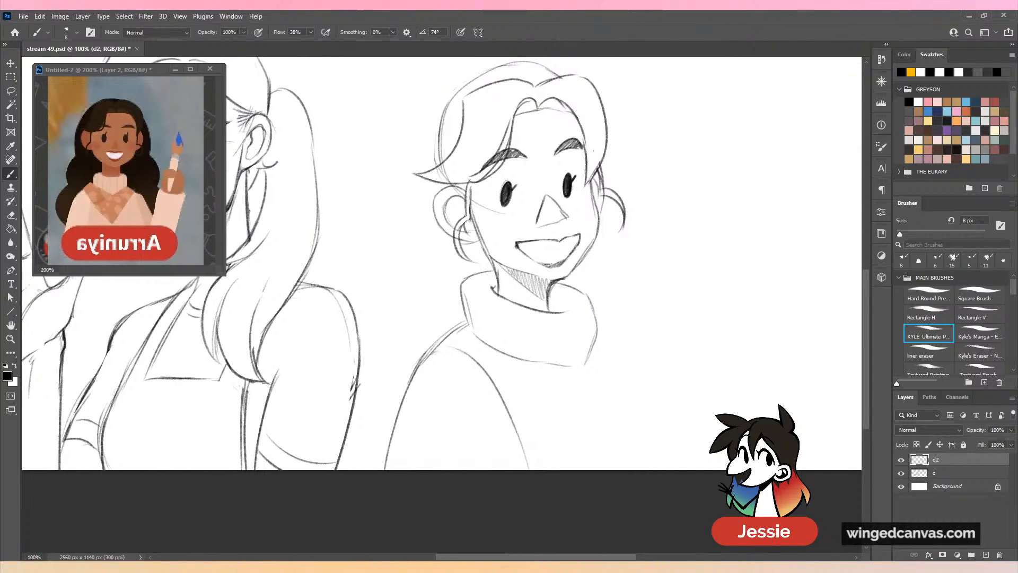
key("ctrl+minus")
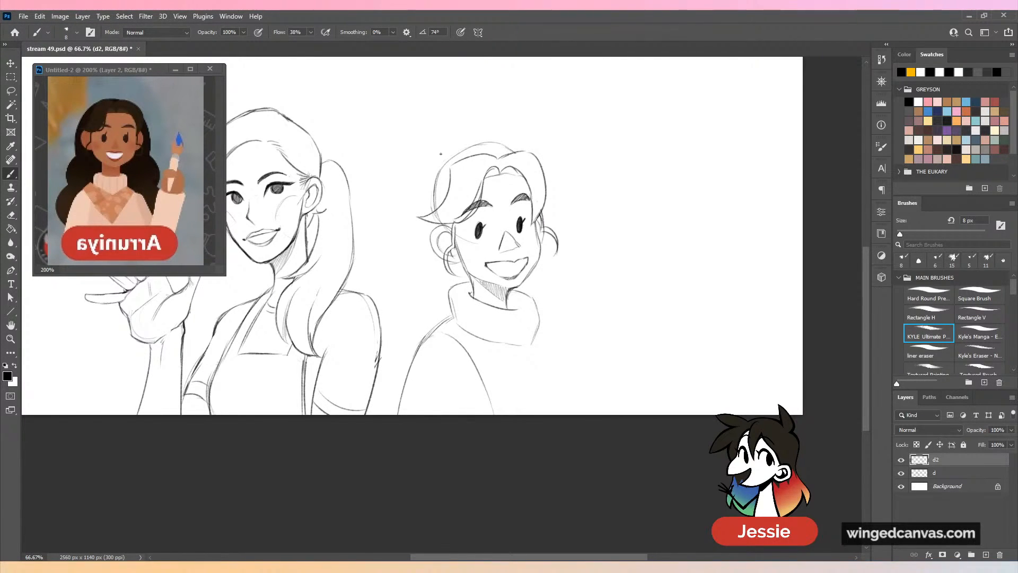
mouse_move(448, 153)
left_mouse_down()
mouse_move(403, 233)
mouse_move(408, 258)
left_mouse_up()
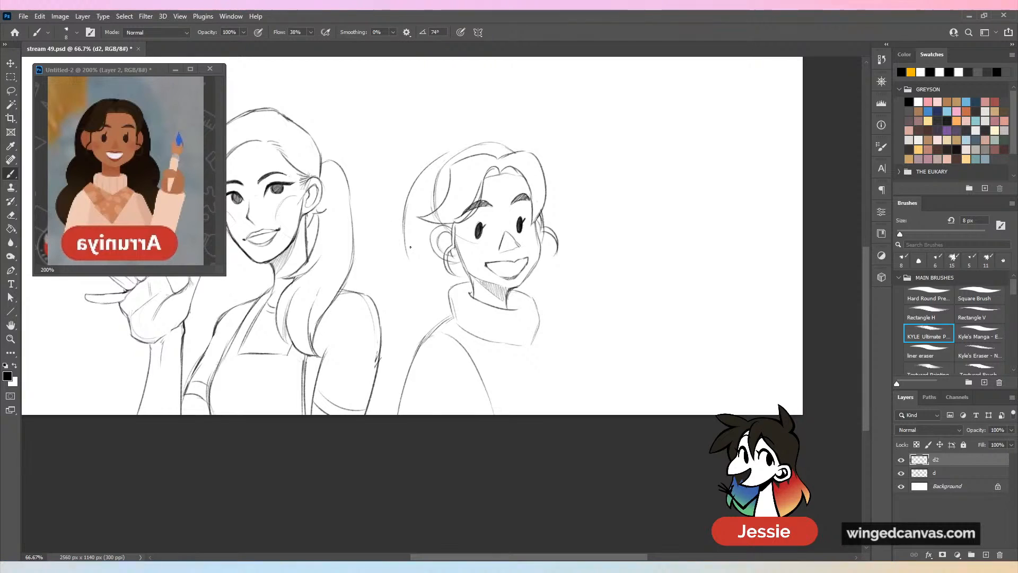
left_click_drag(405, 218, 382, 414)
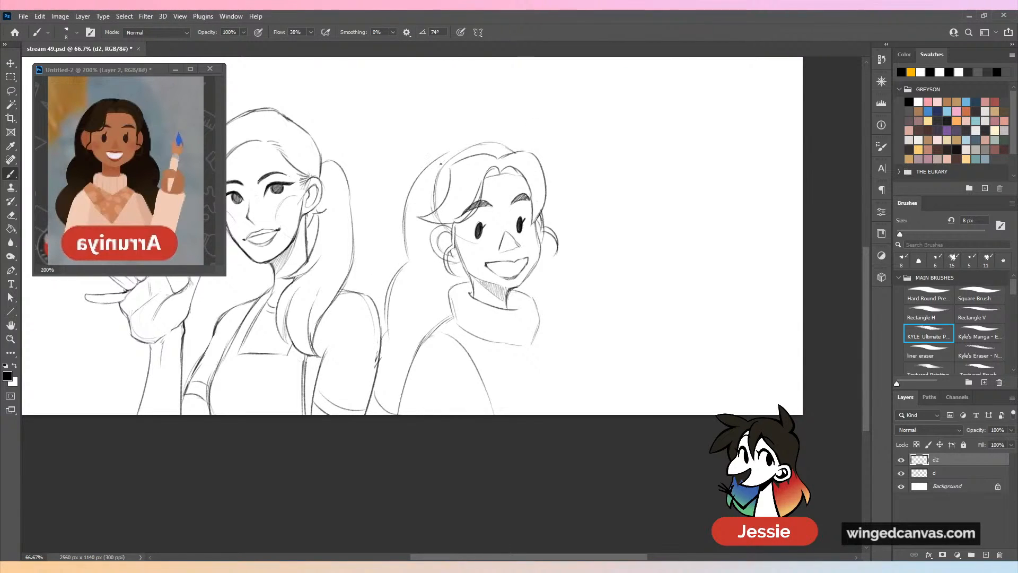
Strengthen the hair outline over the crown and draw the long far-side hair falling from the ear past the shoulder.
left_click_drag(434, 163, 499, 143)
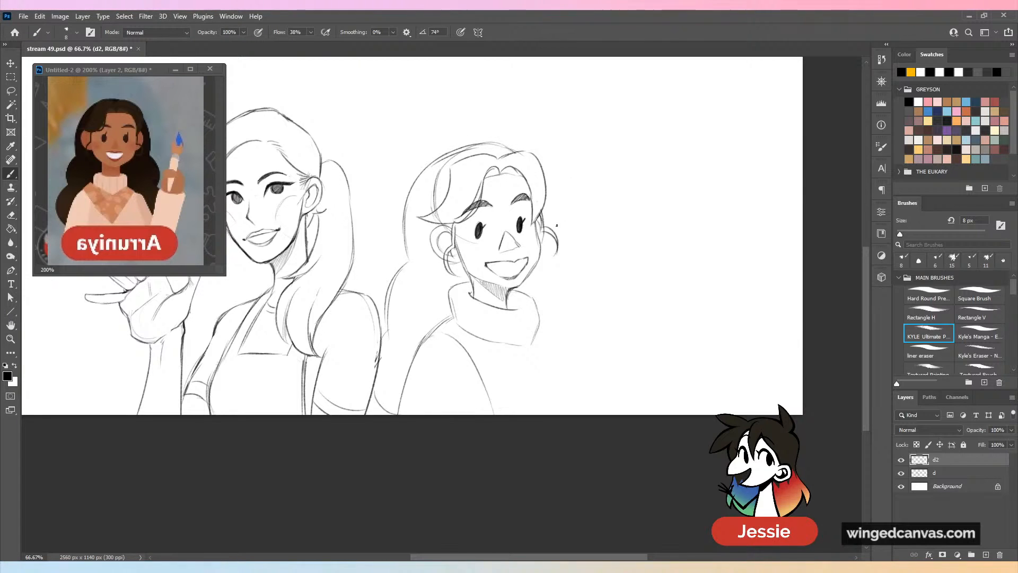
left_click_drag(543, 243, 565, 329)
left_click_drag(549, 269, 582, 363)
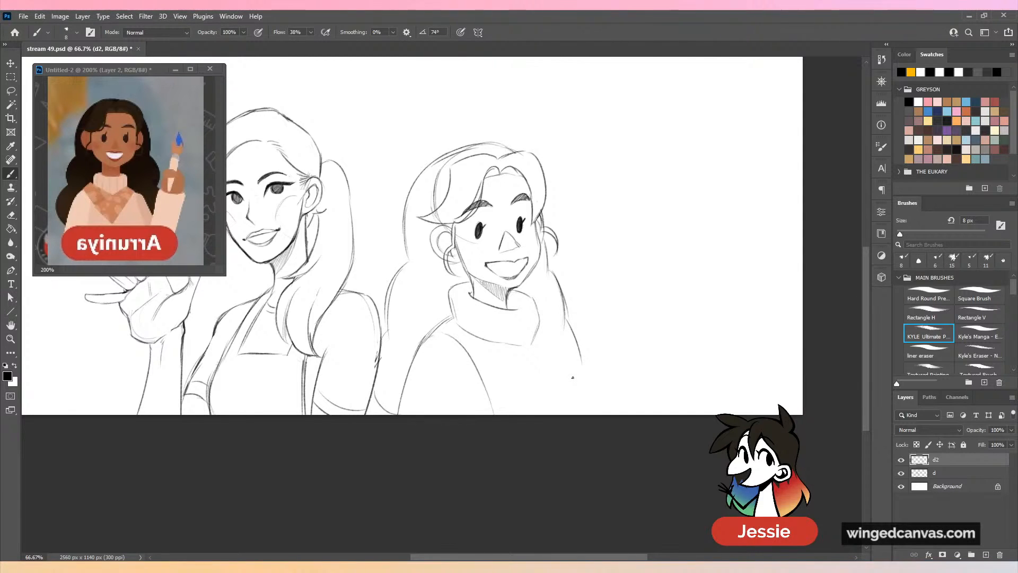
Erase the leftover inner line in the near-side fringe and rework the far-side hair, keeping only a short strand below the ear.
key("e")
mouse_move(445, 202)
left_mouse_down()
mouse_move(442, 220)
mouse_move(434, 197)
mouse_move(458, 162)
mouse_move(447, 166)
left_mouse_up()
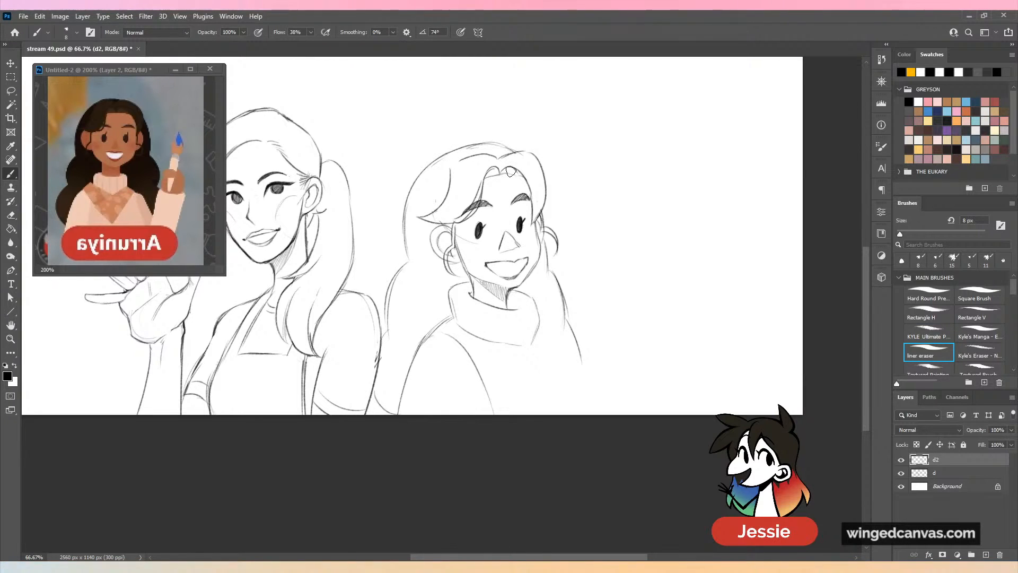
key("b")
left_click_drag(545, 244, 565, 295)
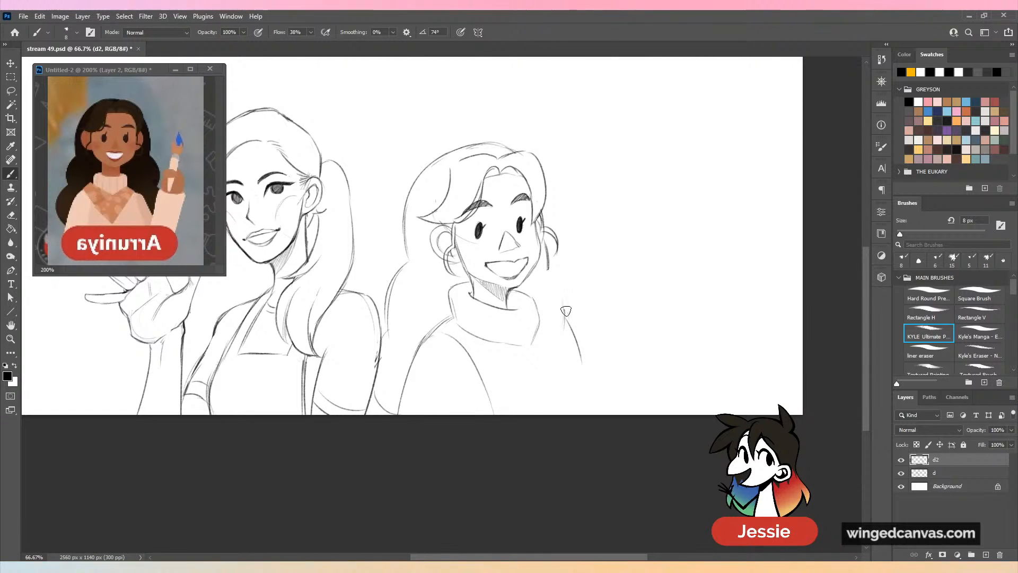
key("period")
key("period")
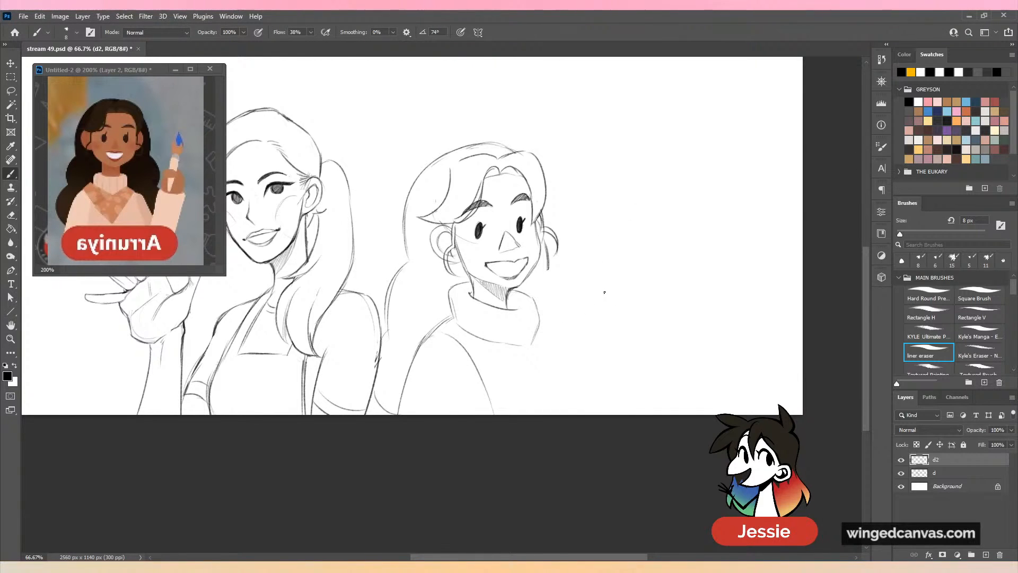
Sketch a rounded fist with its thumb, raised beside the second character's far shoulder.
key("comma")
key("comma")
mouse_move(609, 289)
left_mouse_down()
mouse_move(584, 296)
mouse_move(610, 289)
mouse_move(579, 314)
mouse_move(617, 324)
mouse_move(621, 297)
mouse_move(629, 344)
mouse_move(595, 346)
left_mouse_up()
left_click_drag(579, 306, 583, 336)
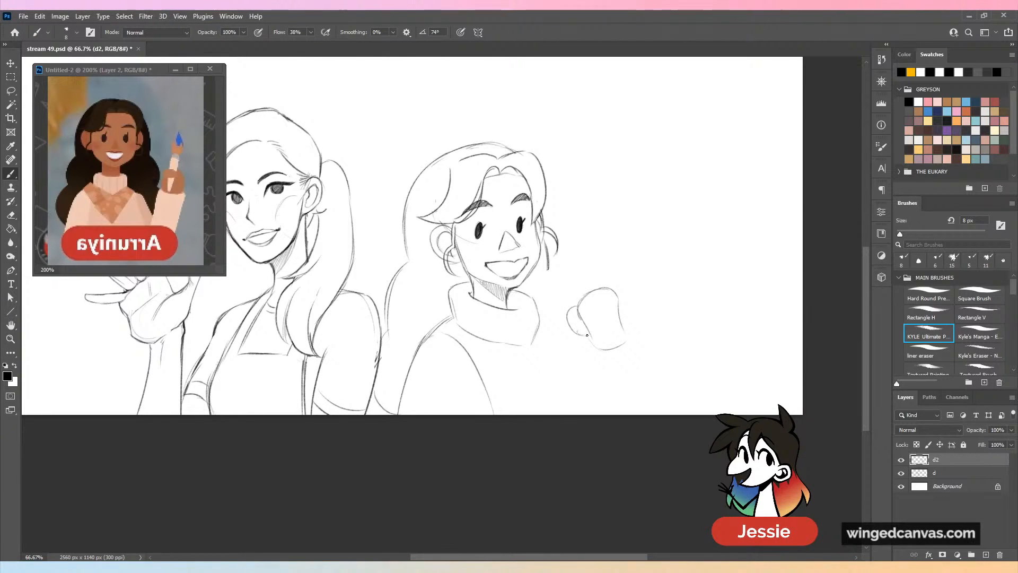
Rotate the sketched fist about 39 degrees and move it slightly farther from the body.
key("l")
mouse_move(589, 265)
left_mouse_down()
mouse_move(663, 361)
mouse_move(697, 268)
mouse_move(713, 266)
mouse_move(718, 326)
mouse_move(625, 336)
left_mouse_up()
key("v")
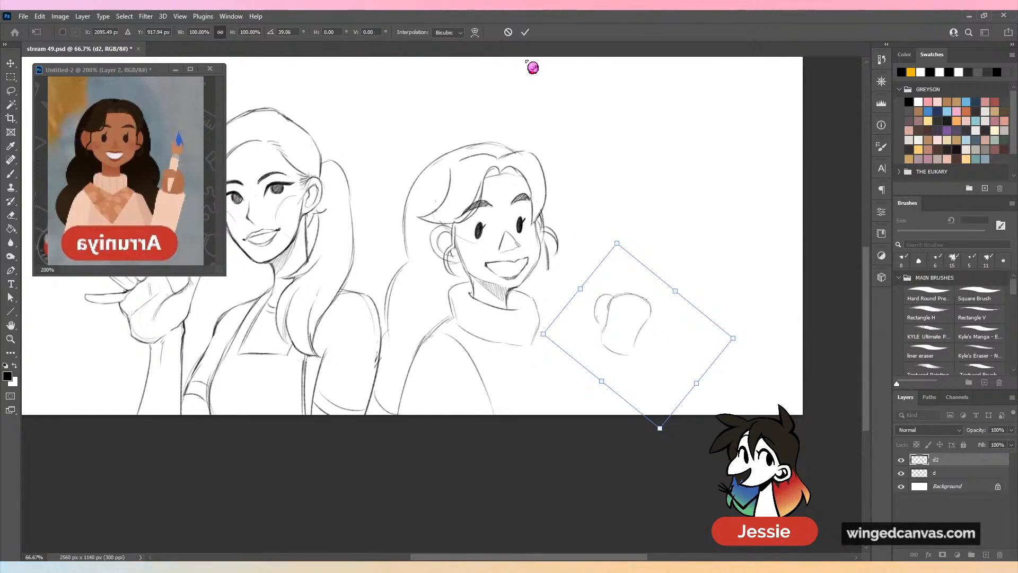
key("Return")
key("ctrl+d")
key("l")
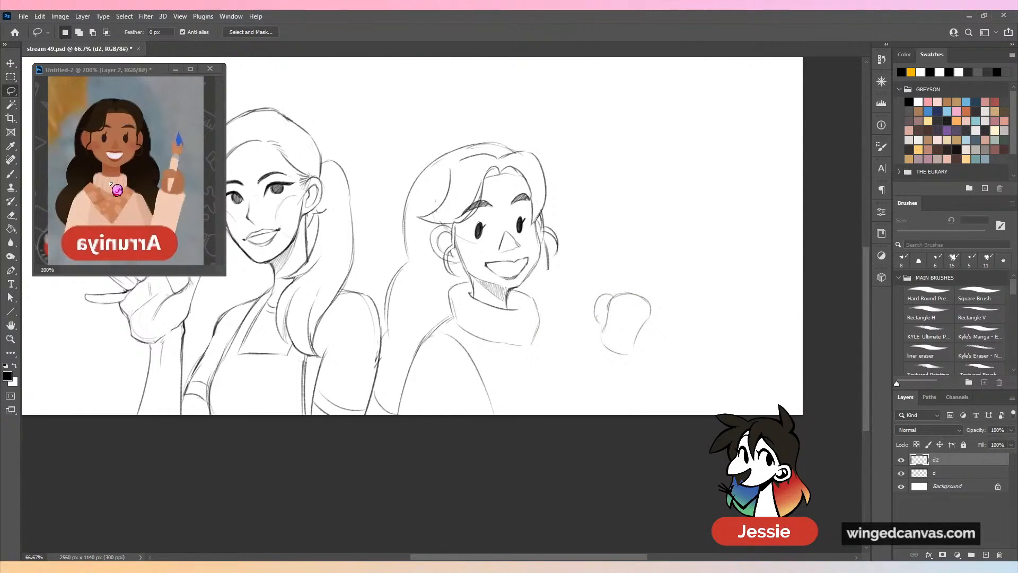
Define the fist with a line separating the fingers and firmer edges on both sides.
key("b")
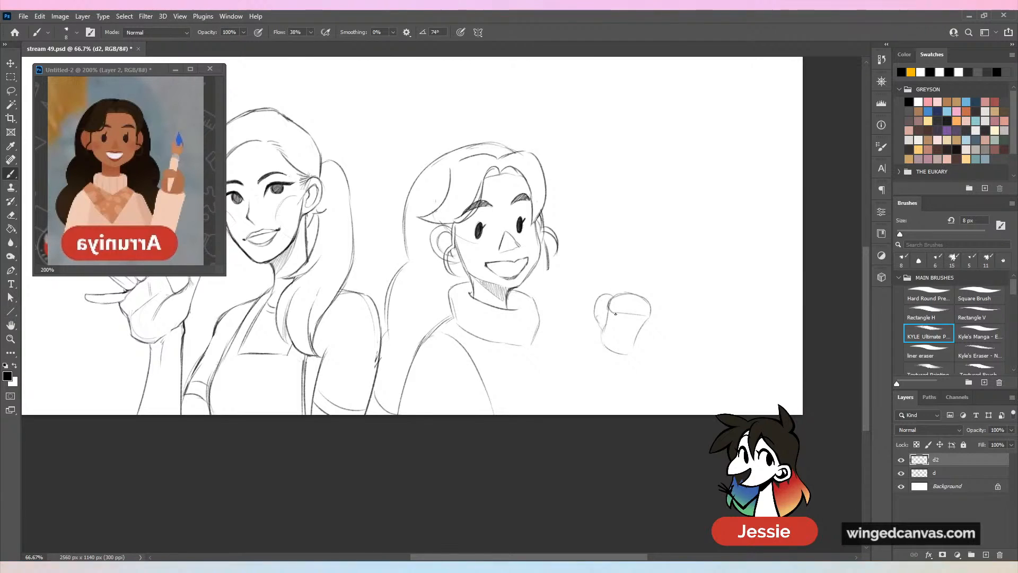
left_click_drag(609, 311, 602, 343)
left_click_drag(648, 318, 636, 335)
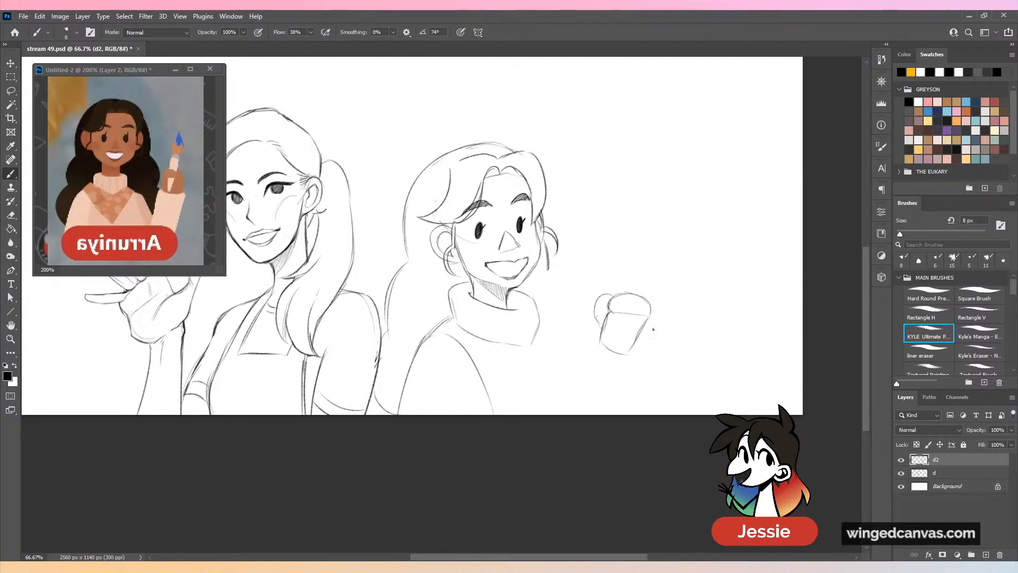
Draw the raised forearm's sleeve from the fist to the canvas's lower edge and the far side of the torso.
mouse_move(598, 317)
left_mouse_down()
mouse_move(580, 321)
mouse_move(575, 380)
left_mouse_up()
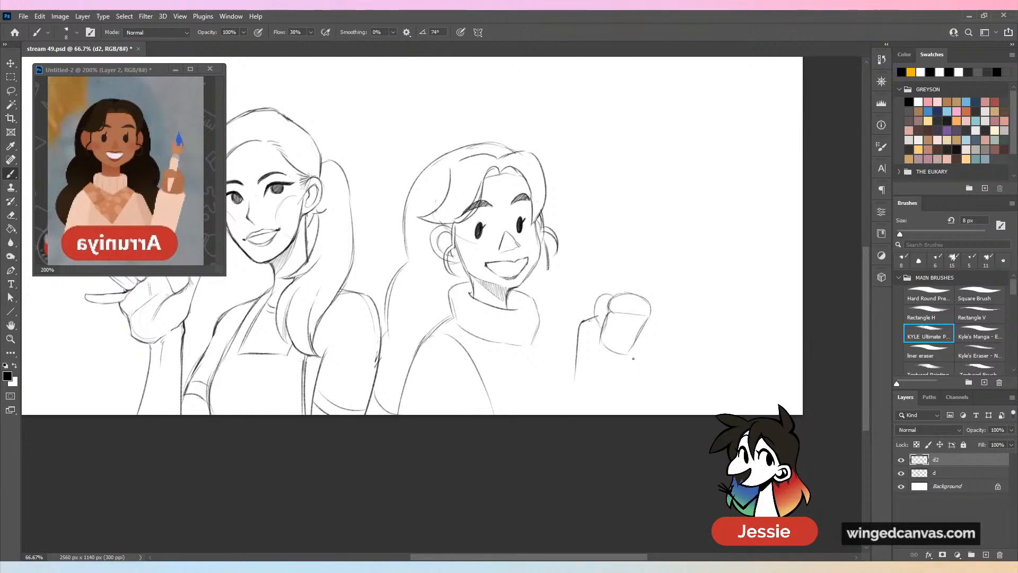
mouse_move(603, 335)
left_mouse_down()
mouse_move(598, 348)
mouse_move(614, 354)
mouse_move(630, 414)
mouse_move(565, 413)
left_mouse_up()
left_click_drag(635, 371, 629, 413)
mouse_move(542, 319)
left_mouse_down()
mouse_move(575, 371)
mouse_move(566, 374)
mouse_move(561, 414)
left_mouse_up()
Draw the apron on the second character's chest, with shoulder straps running down to a straight-topped bib.
left_click_drag(447, 323, 500, 414)
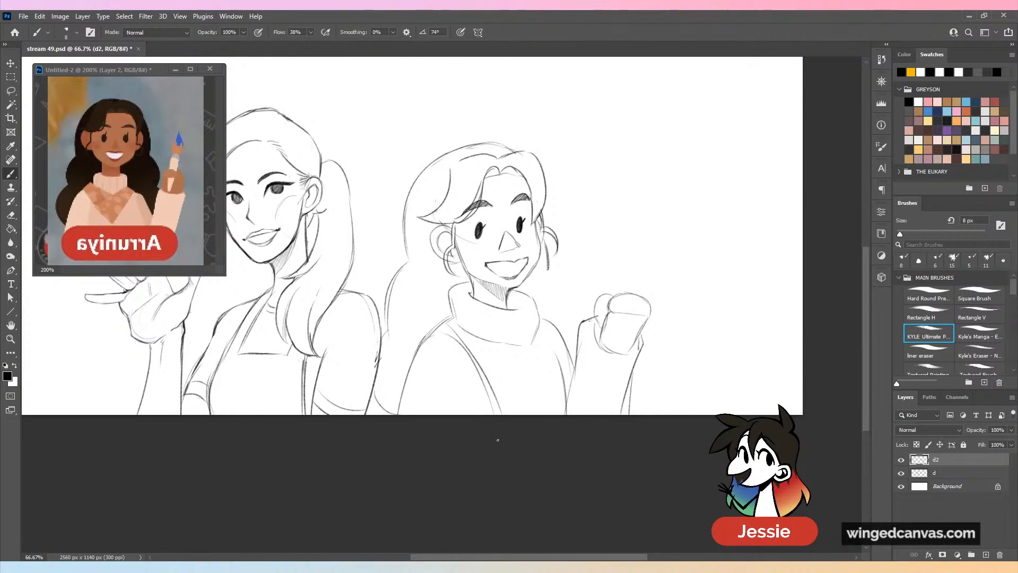
mouse_move(487, 343)
left_mouse_down()
mouse_move(507, 370)
mouse_move(557, 352)
mouse_move(546, 358)
mouse_move(543, 321)
left_mouse_up()
left_click_drag(543, 320, 560, 376)
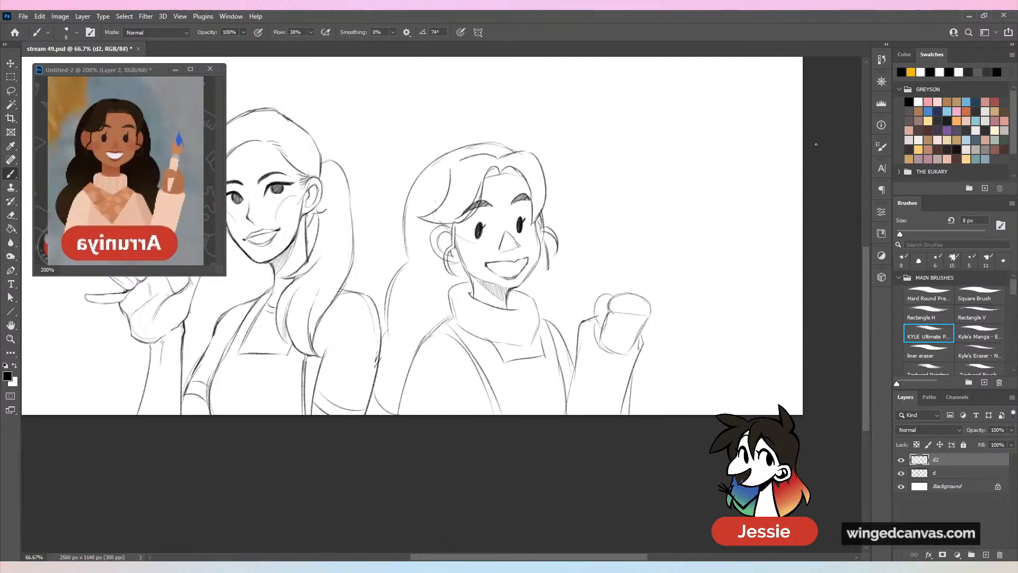
Draw a paintbrush held in the fist, with its handle tapering below and a pointed bristle tip above.
mouse_move(604, 345)
left_mouse_down()
mouse_move(595, 390)
mouse_move(605, 383)
left_mouse_up()
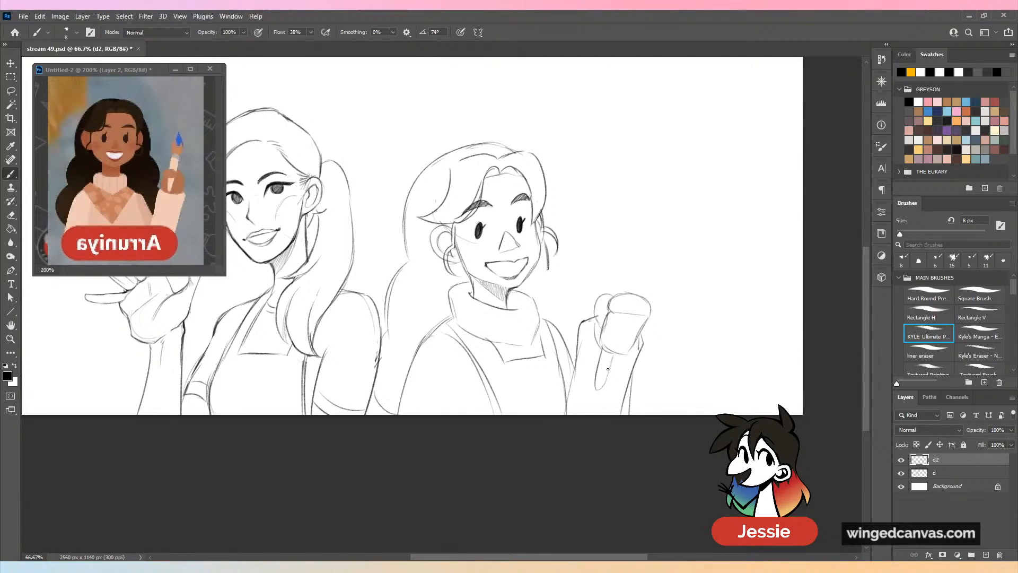
left_click_drag(619, 294, 630, 282)
left_click_drag(616, 351, 601, 387)
mouse_move(629, 284)
left_mouse_down()
mouse_move(614, 268)
mouse_move(631, 254)
mouse_move(654, 268)
mouse_move(643, 284)
mouse_move(623, 285)
mouse_move(622, 260)
mouse_move(633, 287)
left_mouse_up()
key("ctrl+z")
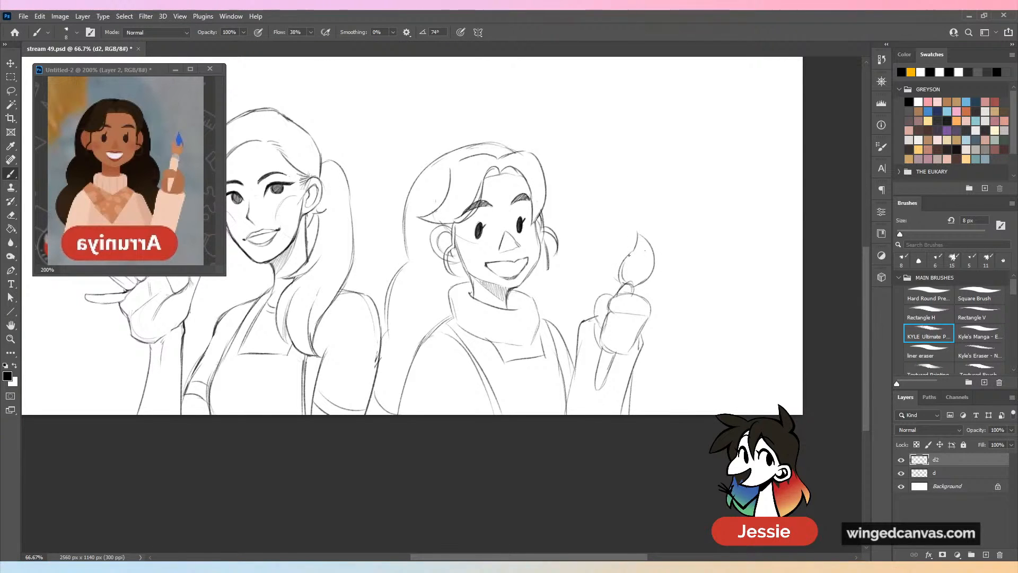
Select both sketch layers, d and d2, and move the two characters together toward the canvas's centre.
key("ctrl+minus")
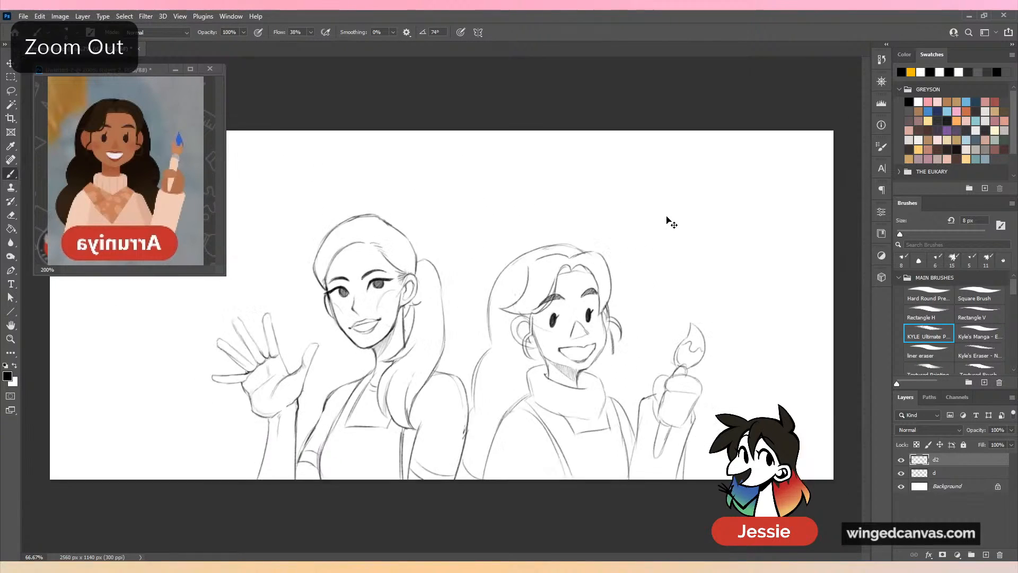
key("v")
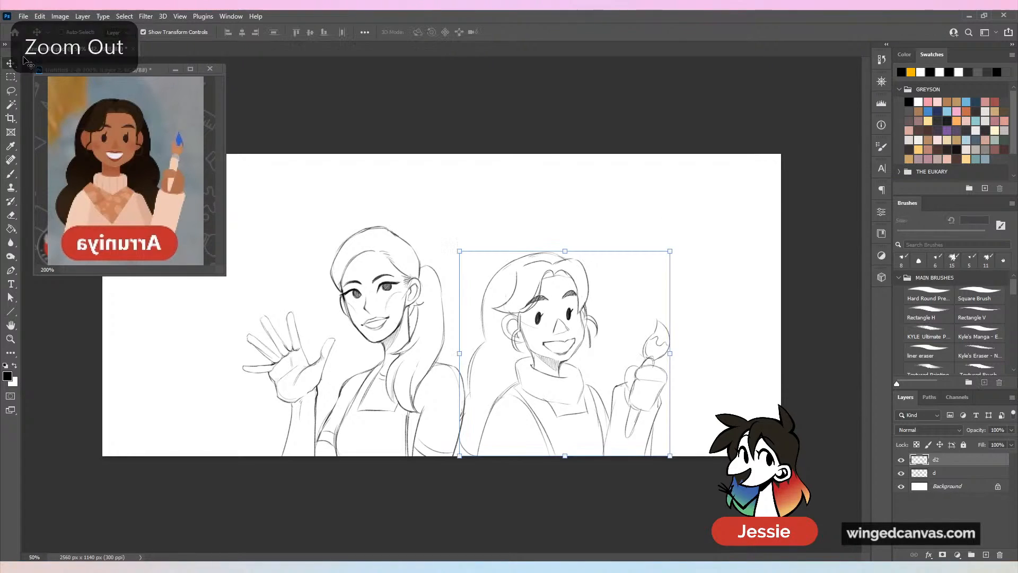
left_click(944, 474, "shift")
mouse_move(601, 383)
left_mouse_down()
mouse_move(571, 382)
mouse_move(580, 397)
left_mouse_up()
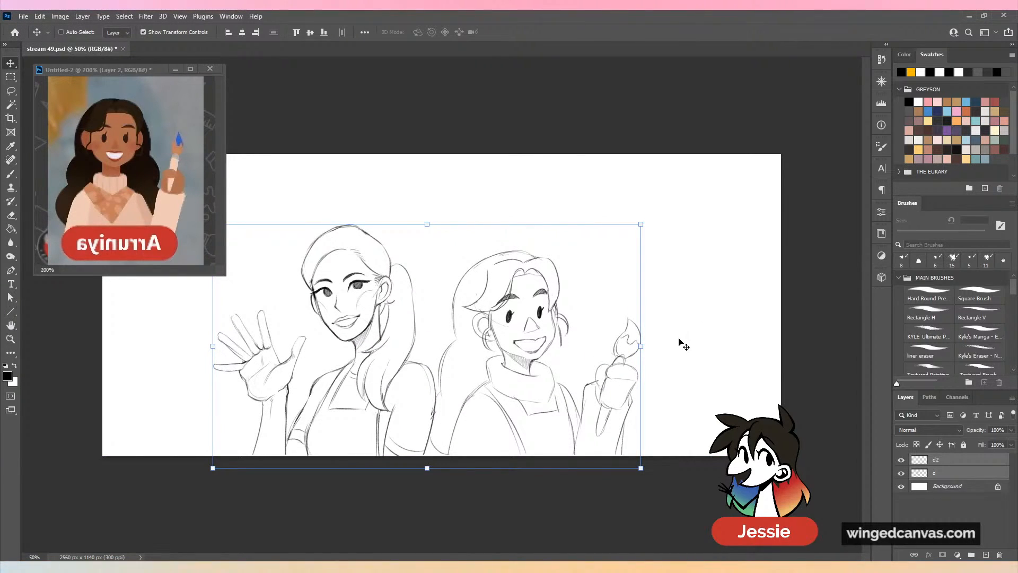
Add a new empty layer above d2 and make d2 the active layer again.
key("b")
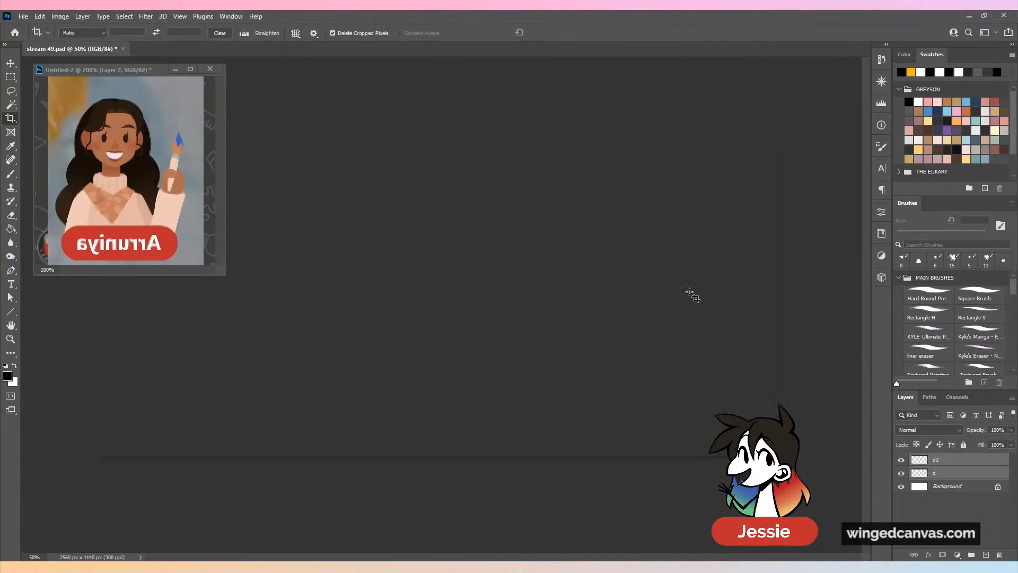
key("ctrl+shift+alt+n")
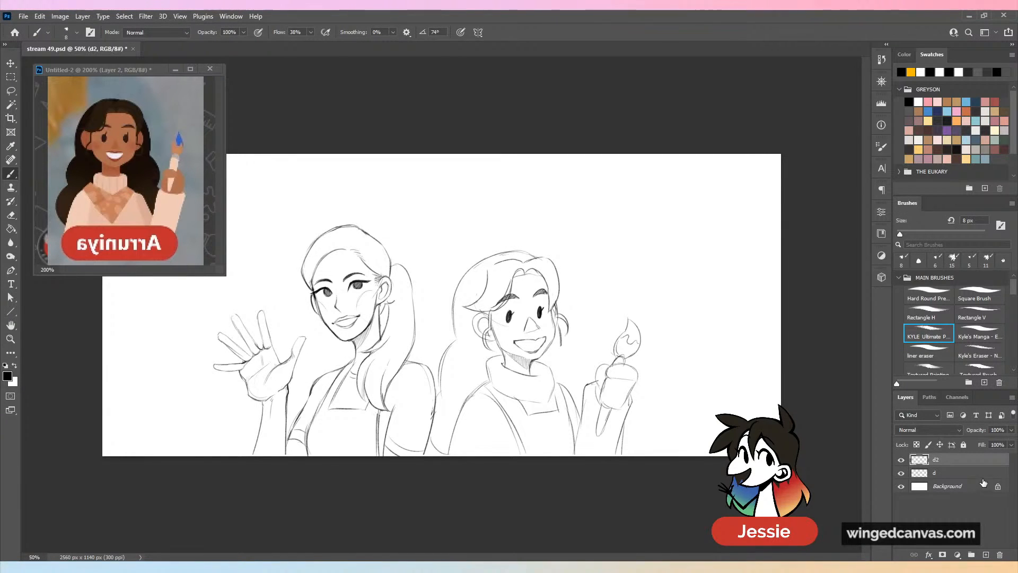
left_click(950, 472)
Flip the canvas horizontally to check both figures mirrored, framing the second character up close.
key("ctrl+plus")
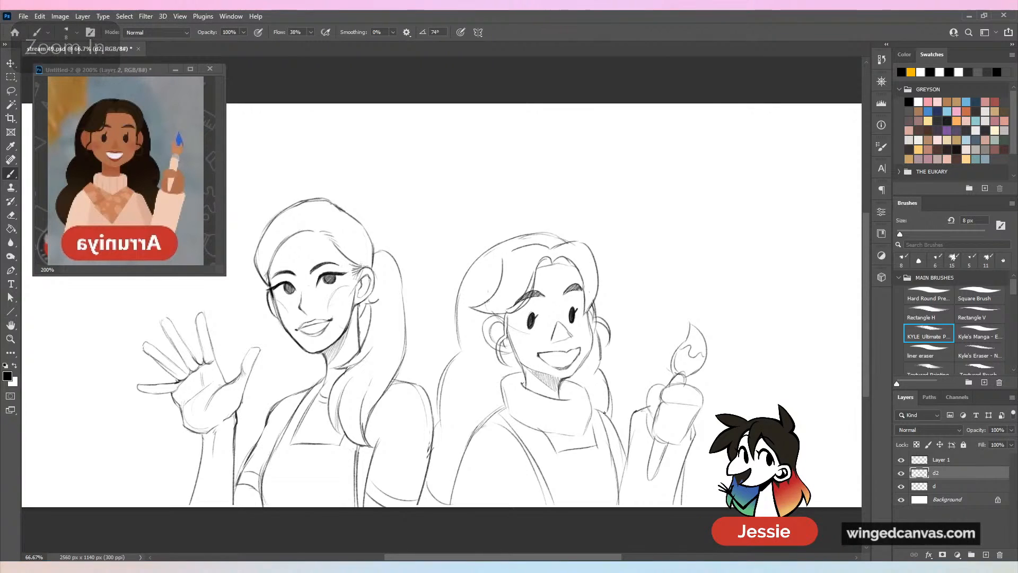
key("ctrl+minus")
key("h")
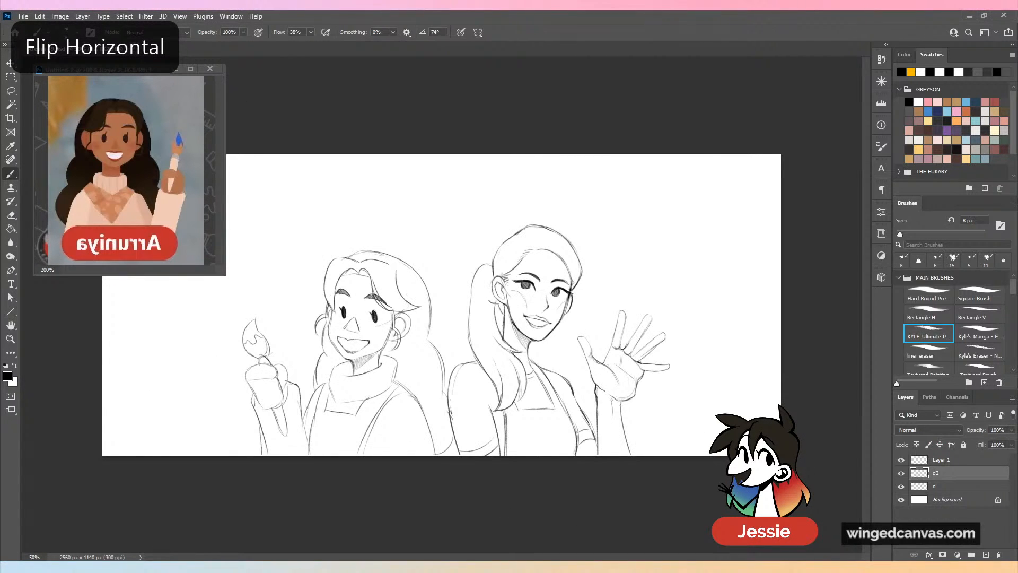
key("ctrl+plus")
key("ctrl+plus")
scroll(441, 297, "left", 3)
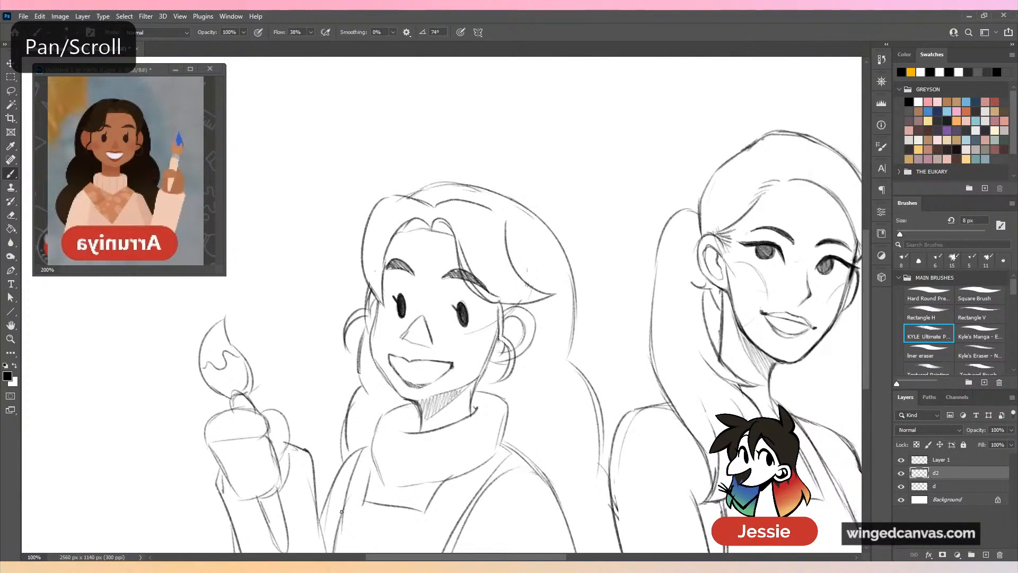
Open Liquify on the d2 layer with all layers as backdrop and nudge the second character's mouth slightly downward.
left_click(146, 16)
left_click(164, 121)
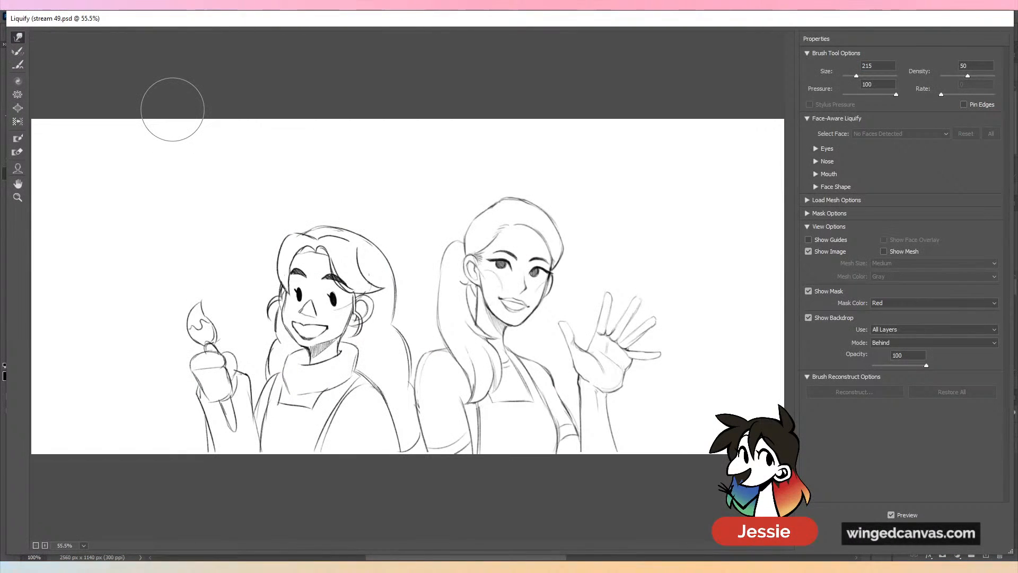
key("ctrl+plus")
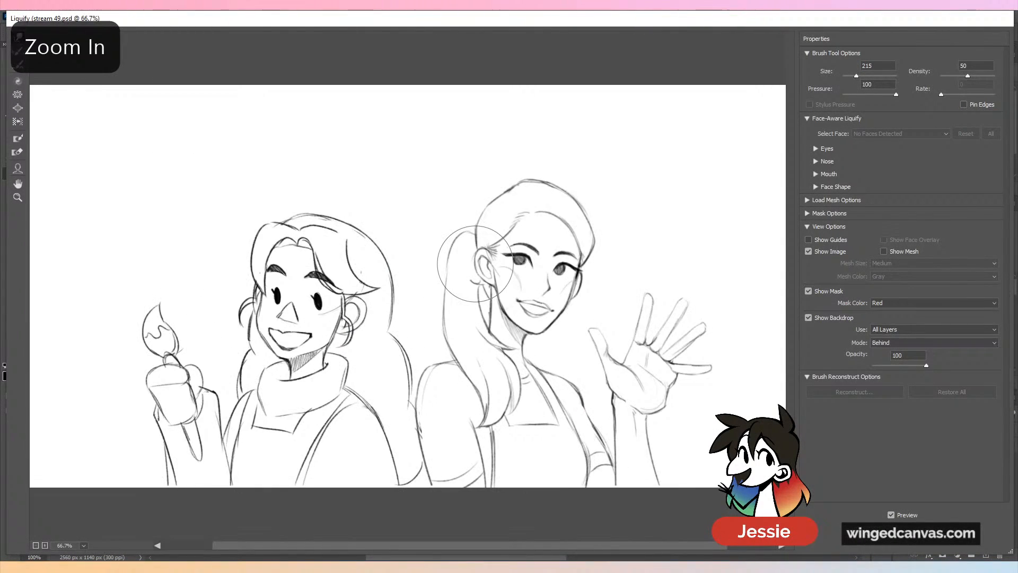
key("ctrl+plus")
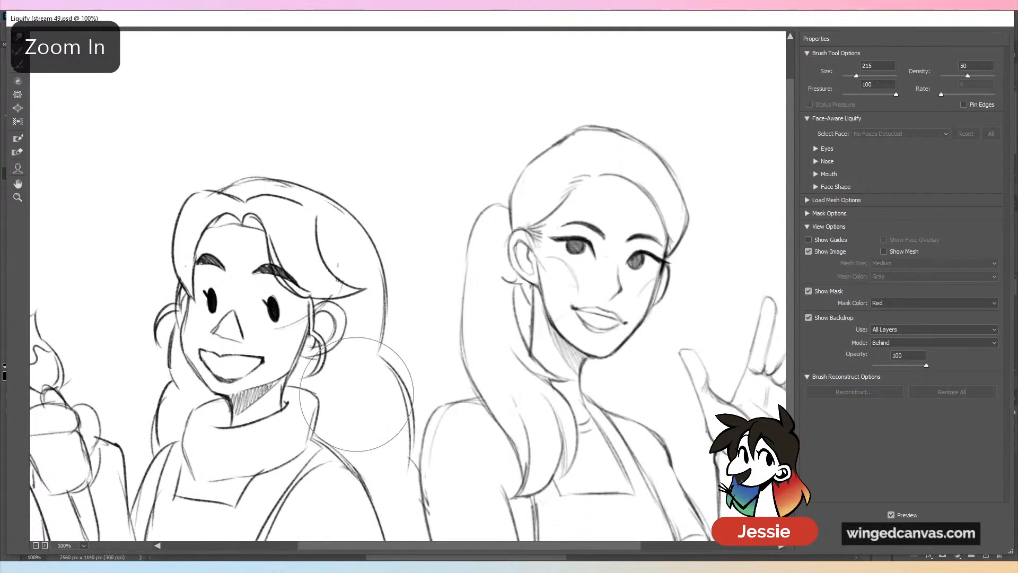
mouse_move(366, 388)
left_mouse_down()
mouse_move(385, 372)
mouse_move(463, 362)
left_mouse_up()
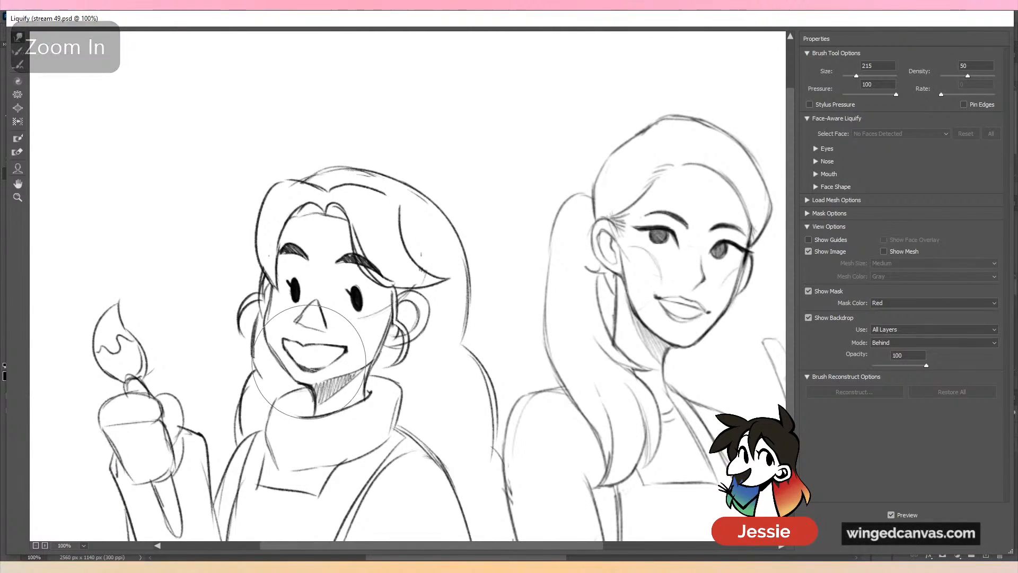
left_click(934, 329)
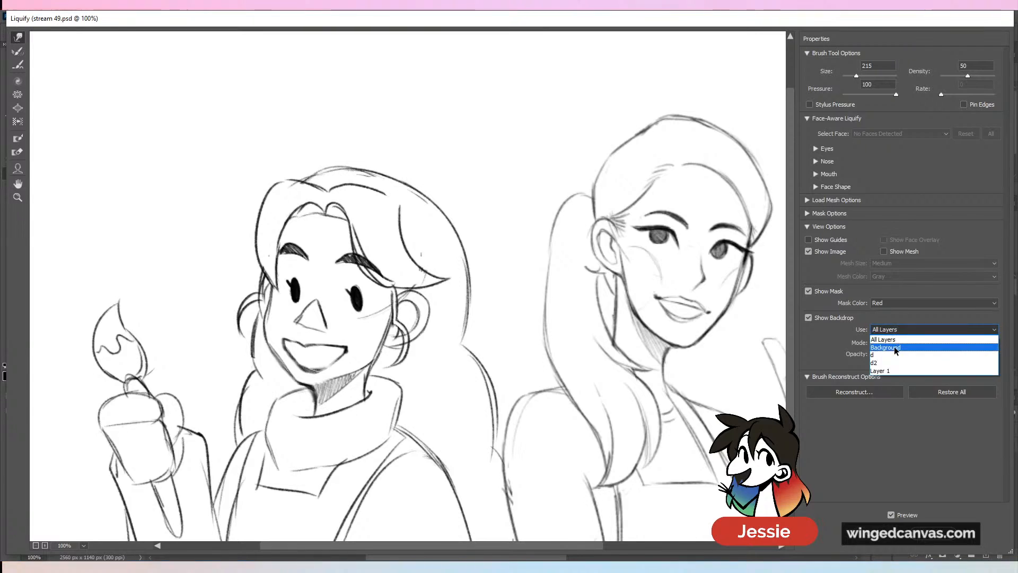
left_click(902, 339)
left_click_drag(334, 340, 335, 348)
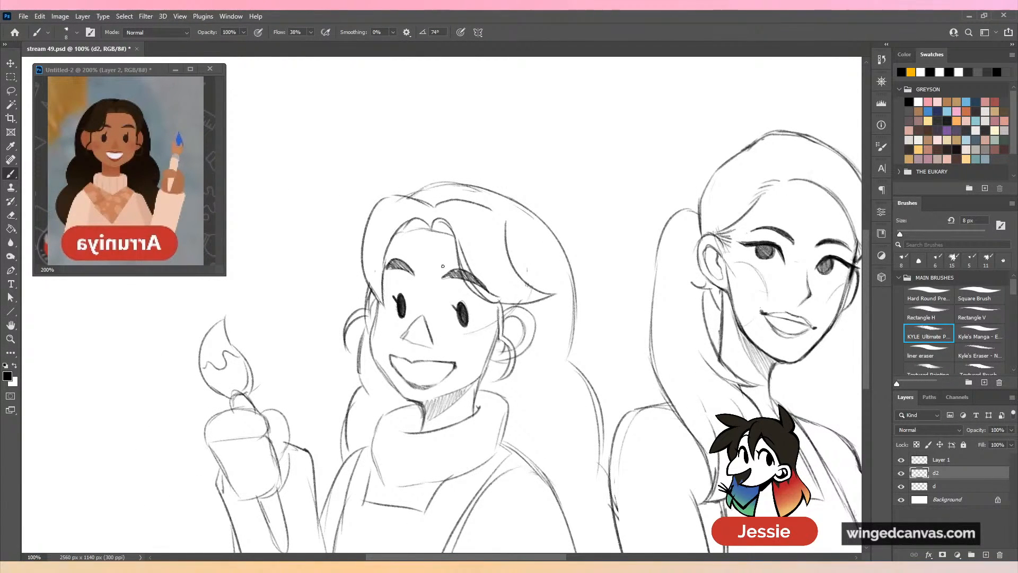
Rotate the second character's near-side eye about 15 degrees clockwise to match the tilt of the face.
key("ctrl+equal")
left_click_drag(552, 329, 617, 339)
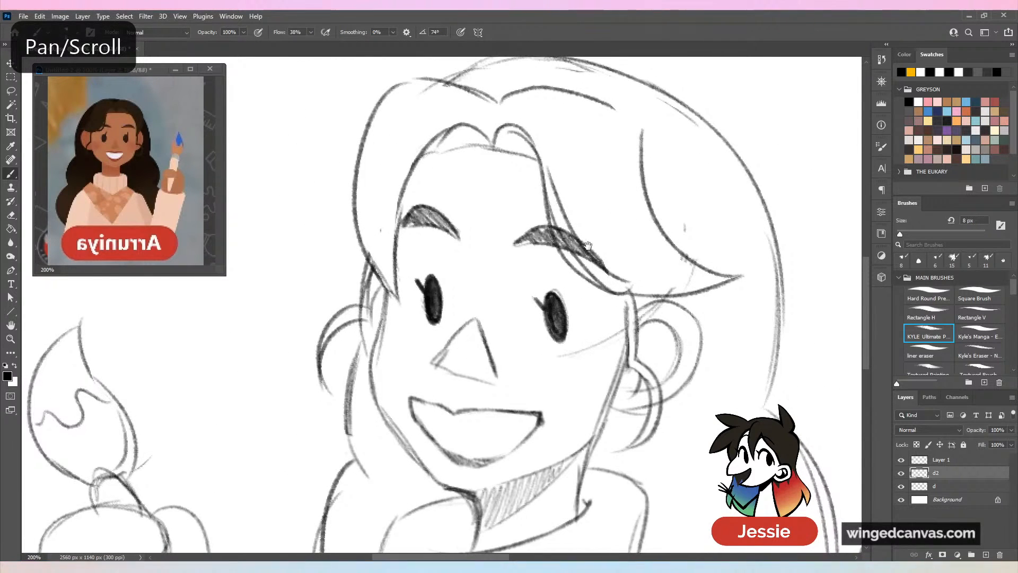
key("l")
mouse_move(517, 326)
left_mouse_down()
mouse_move(549, 277)
mouse_move(626, 272)
left_mouse_up()
key("ctrl+t")
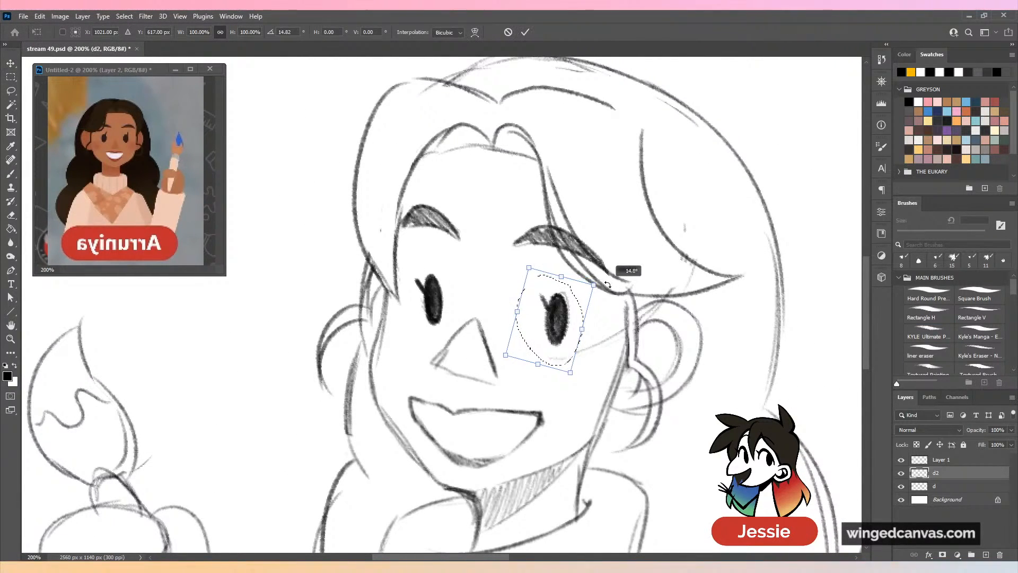
key("Return")
key("ctrl+d")
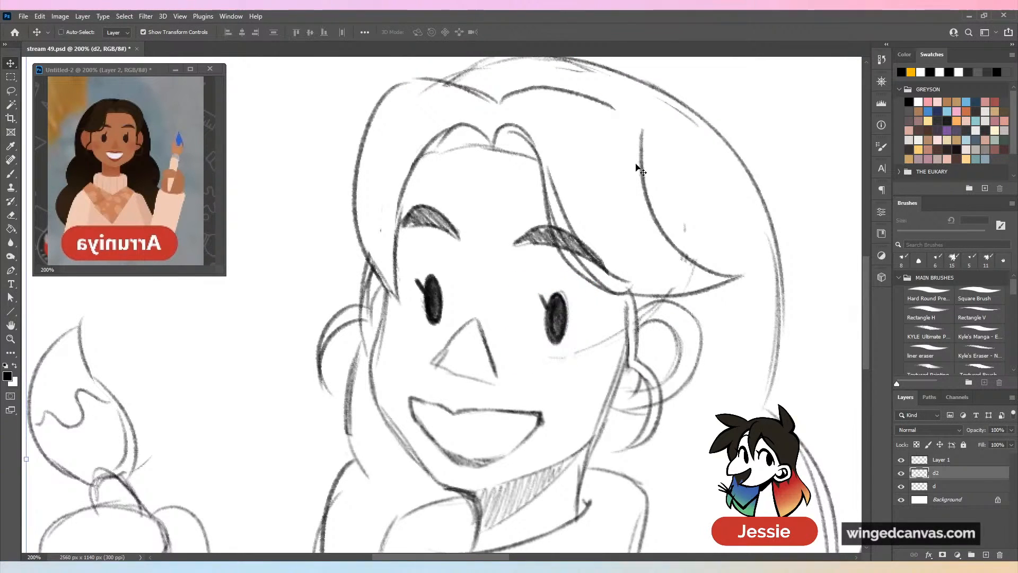
Scale the far-side eye to about 107%, rotate it about 9 degrees, and nudge it into place.
key("l")
mouse_move(443, 329)
left_mouse_down()
mouse_move(430, 258)
mouse_move(485, 241)
mouse_move(451, 262)
mouse_move(467, 263)
mouse_move(462, 250)
left_mouse_up()
key("v")
key("Down")
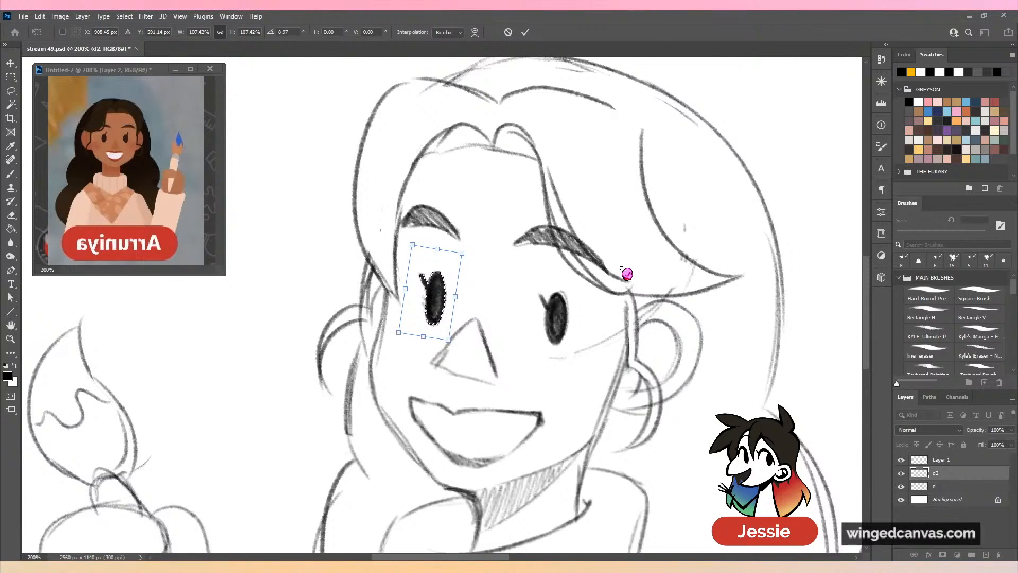
key("Down")
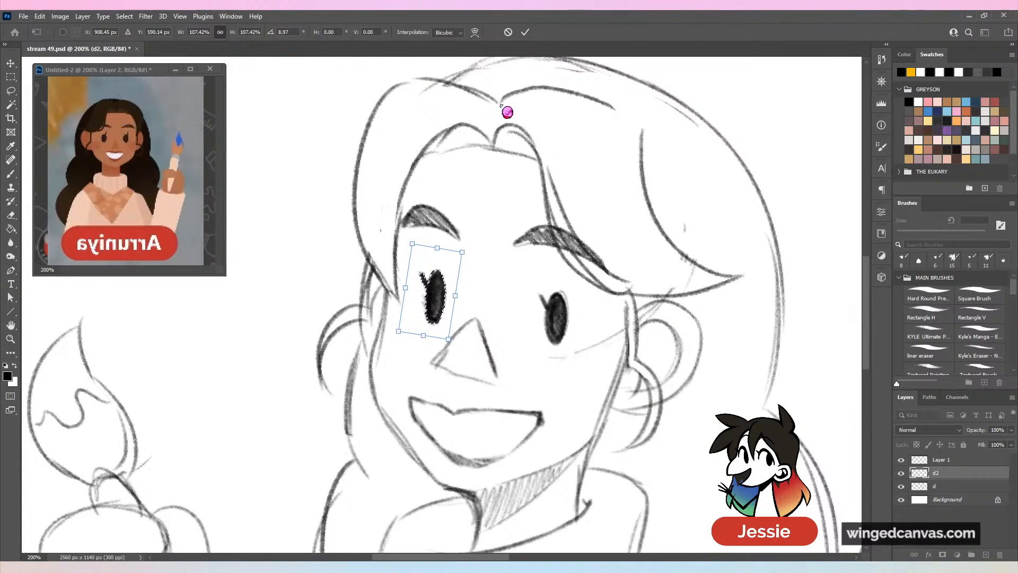
left_click(525, 32)
key("Right")
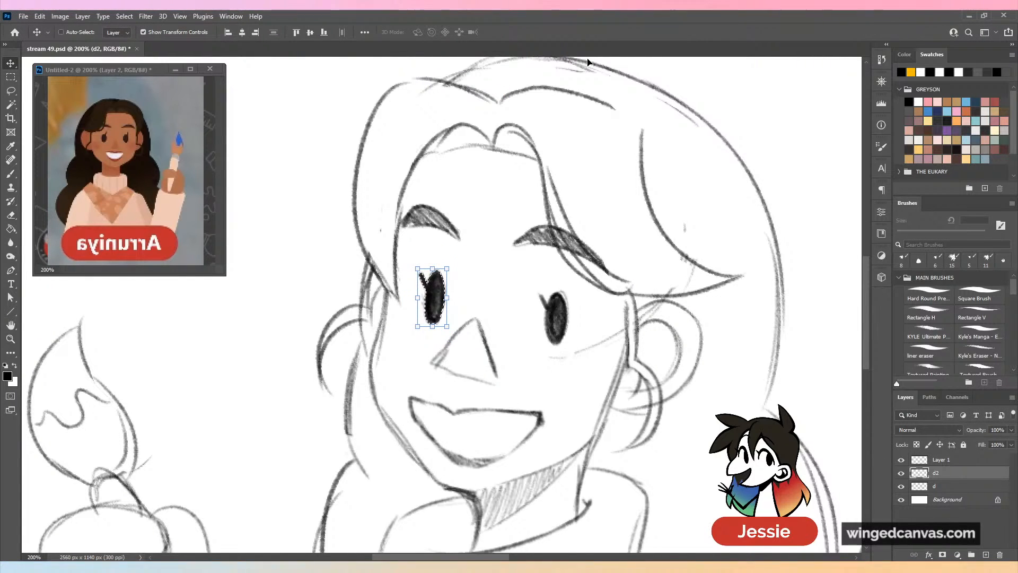
Nudge the selected eye slightly down, deselect it, and redraw the edges of the triangular nose with cleaner lines.
key("Down")
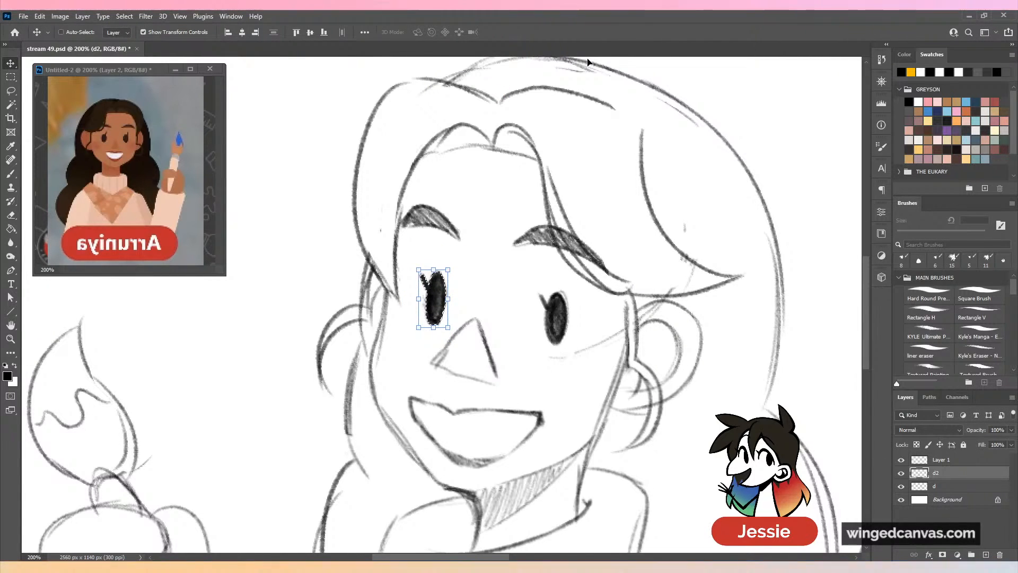
key("ctrl+d")
key("b")
mouse_move(467, 344)
left_mouse_down()
mouse_move(430, 370)
mouse_move(485, 390)
left_mouse_up()
key("comma")
mouse_move(473, 320)
left_mouse_down()
mouse_move(430, 366)
mouse_move(497, 383)
left_mouse_up()
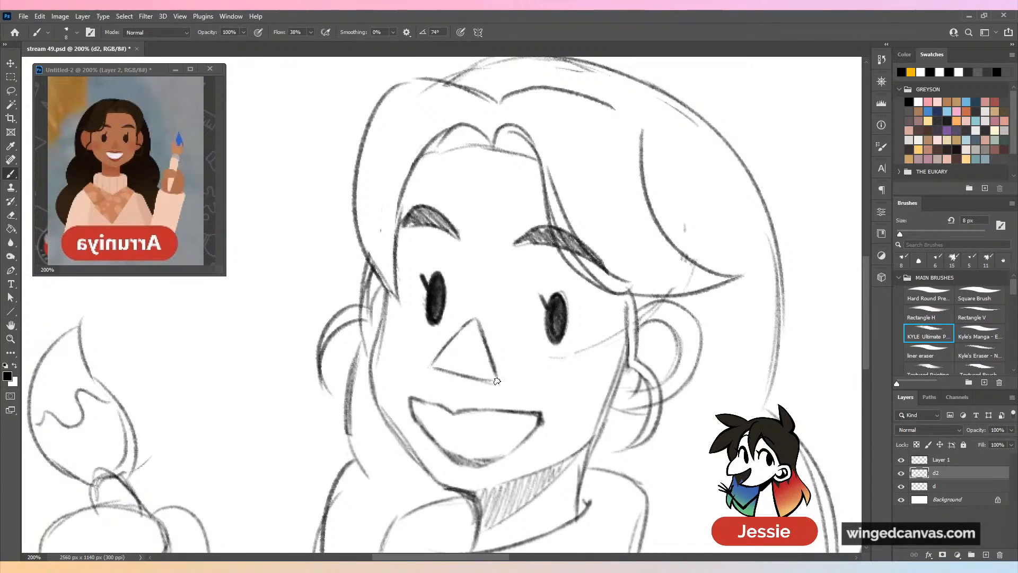
Flip the canvas horizontally and bring the whole second character with the raised paintbrush into view.
key("ctrl+minus")
key("ctrl+minus")
key("ctrl+shift+h")
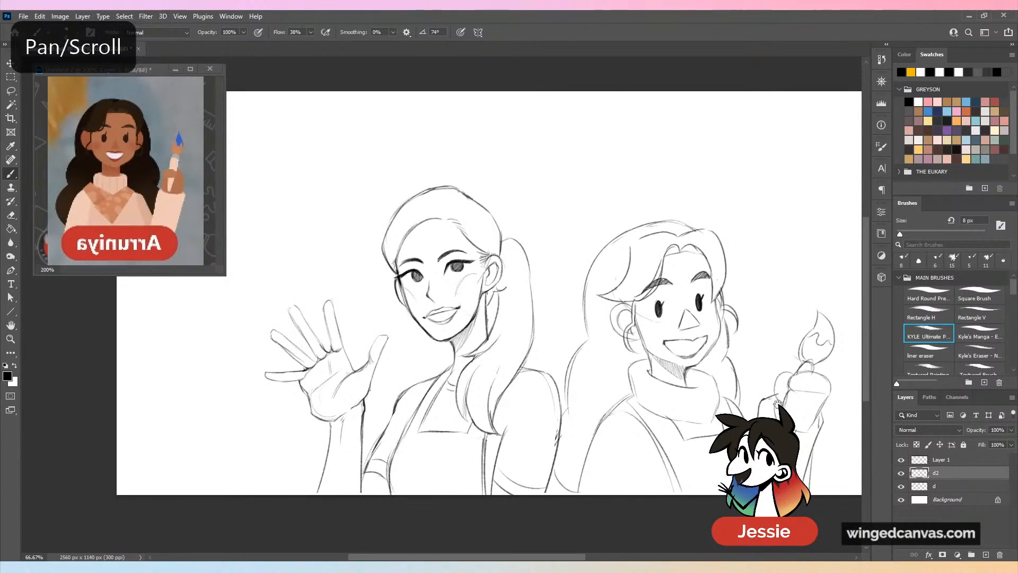
left_click_drag(859, 444, 666, 438)
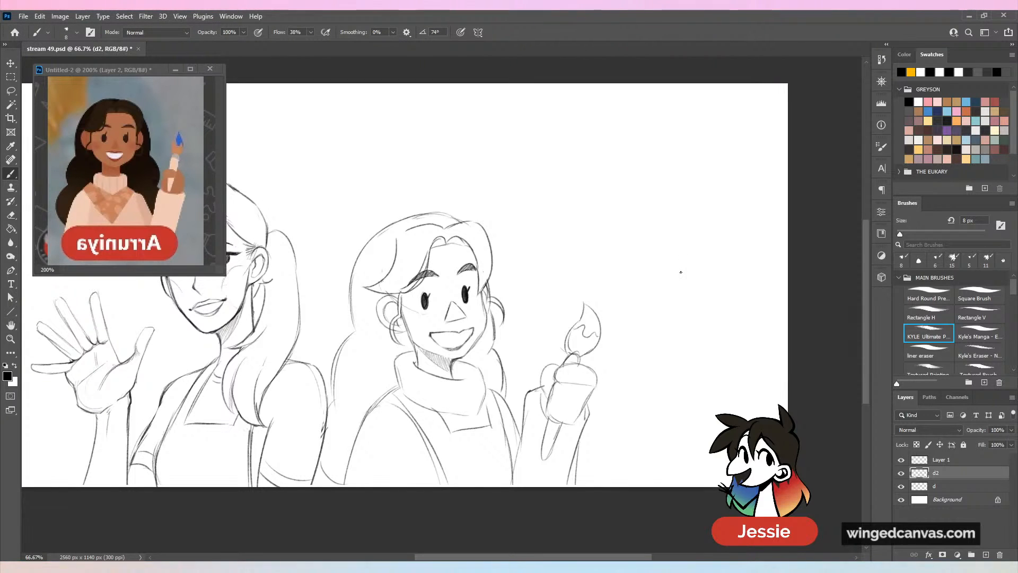
Erase the outer line of the second character's raised forearm, redraw it down to the canvas edge, and save the file.
key("ctrl+z")
key("period")
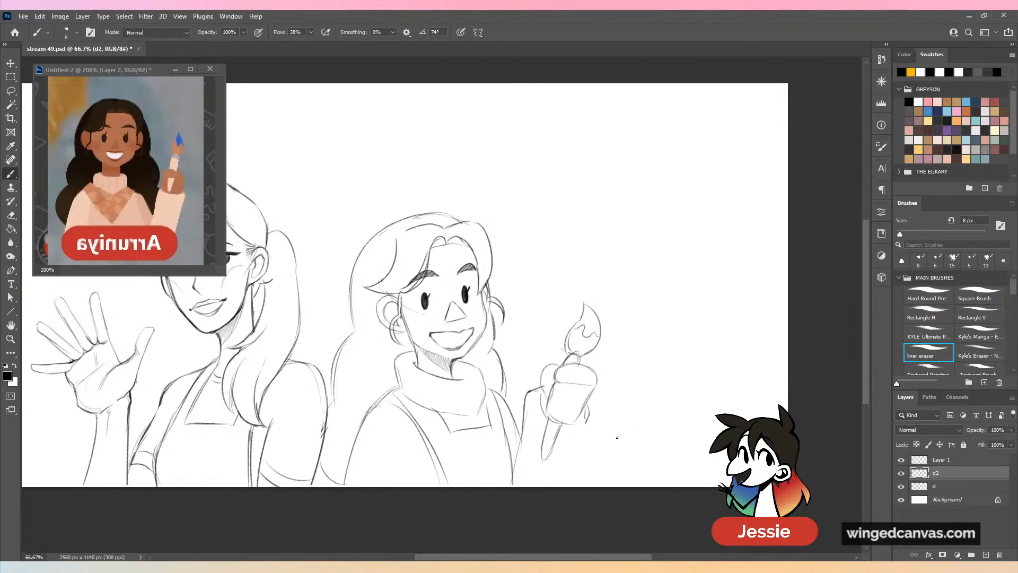
key("comma")
left_click_drag(587, 415, 581, 487)
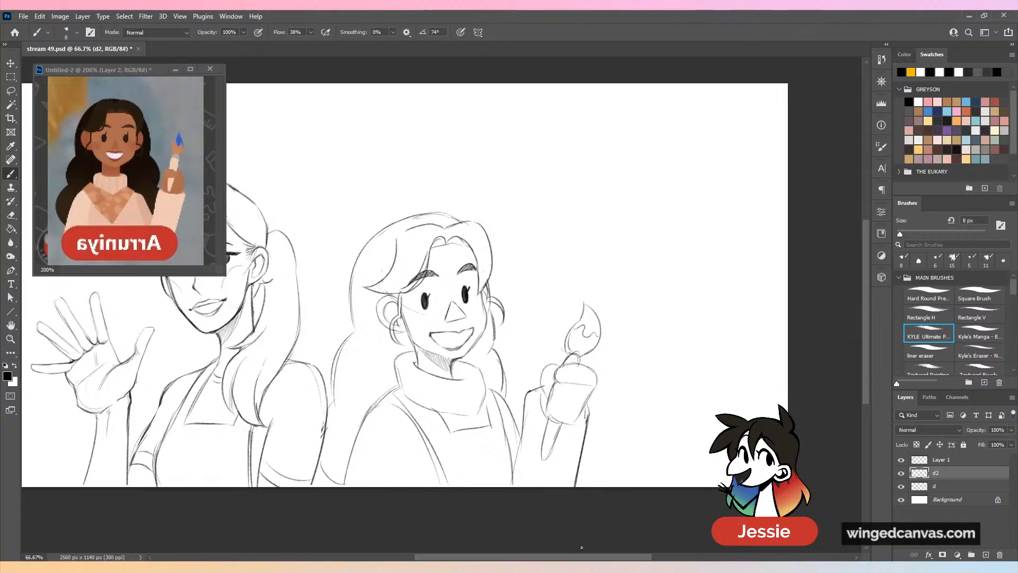
key("ctrl+minus")
key("ctrl+plus")
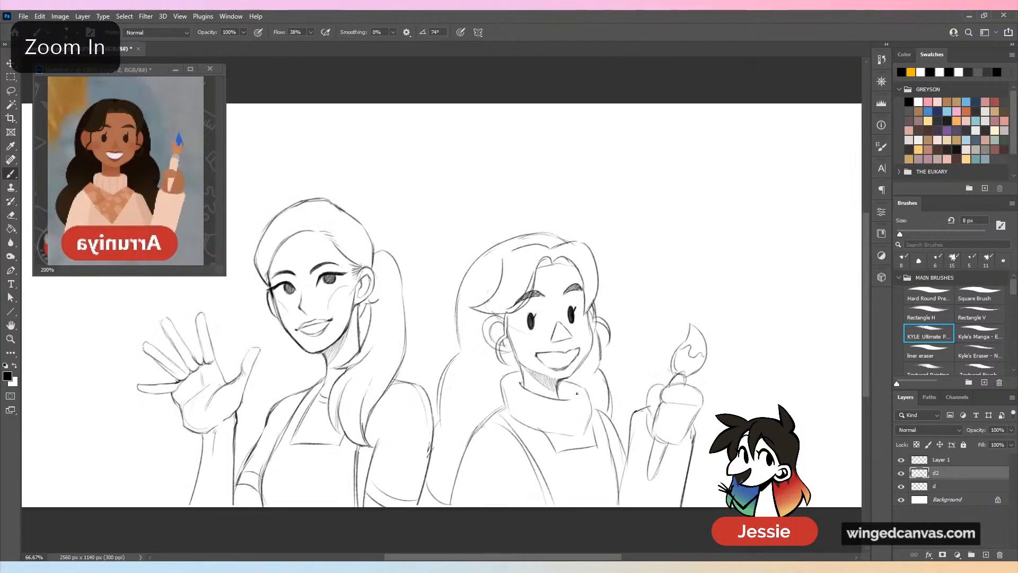
key("ctrl+s")
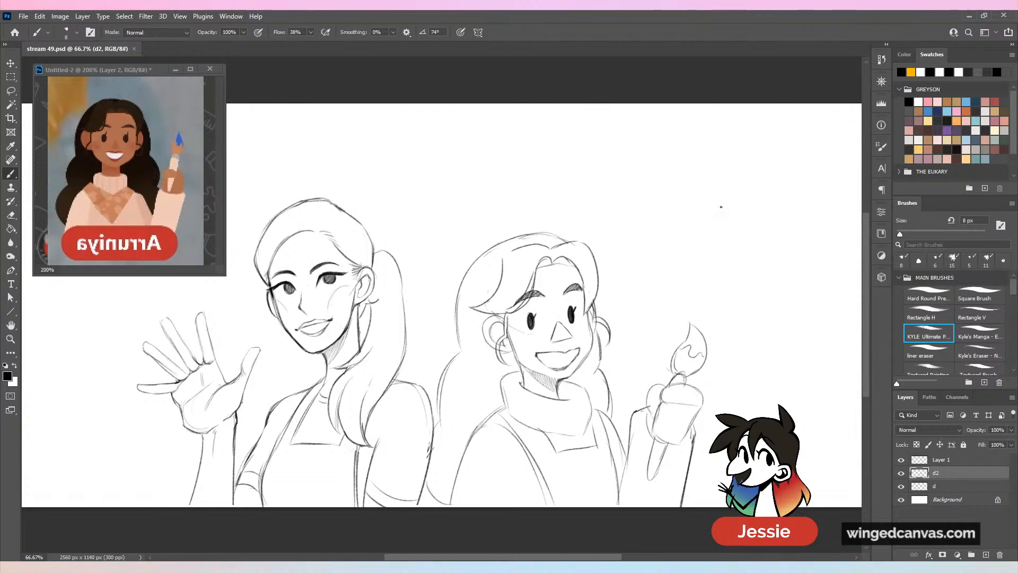
Darken the inner edge of the second character's near-side apron strap from collar to bib corner and erase the excess.
key("ctrl+plus")
left_click_drag(623, 472, 499, 298)
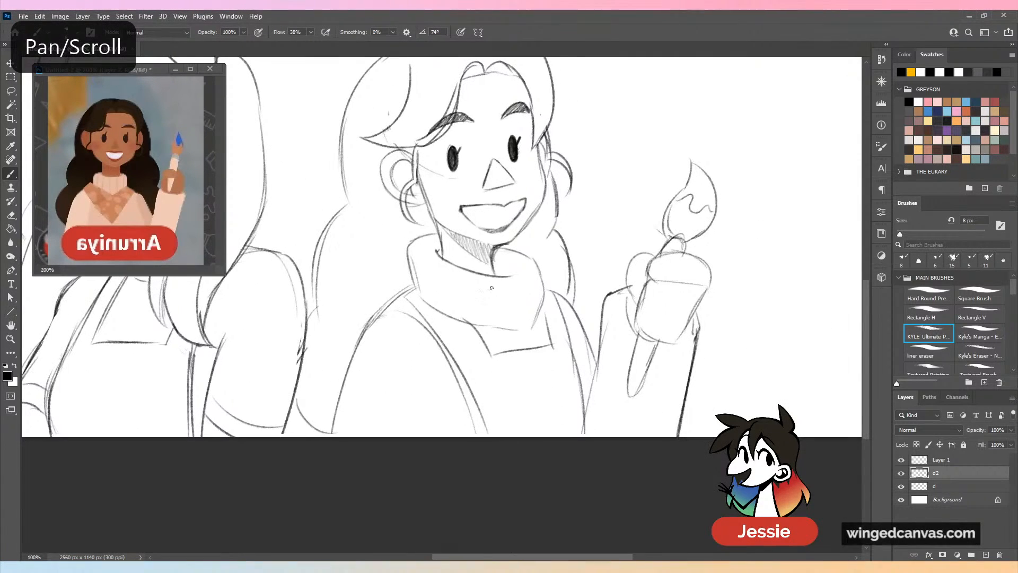
left_click_drag(410, 293, 476, 344)
left_click_drag(437, 309, 490, 361)
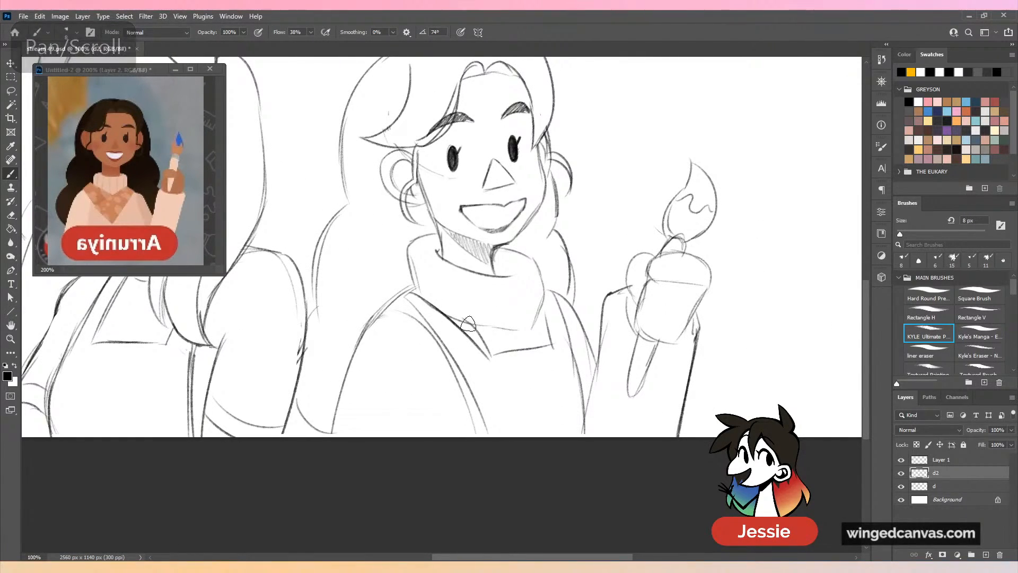
key("e")
left_click_drag(467, 320, 498, 359)
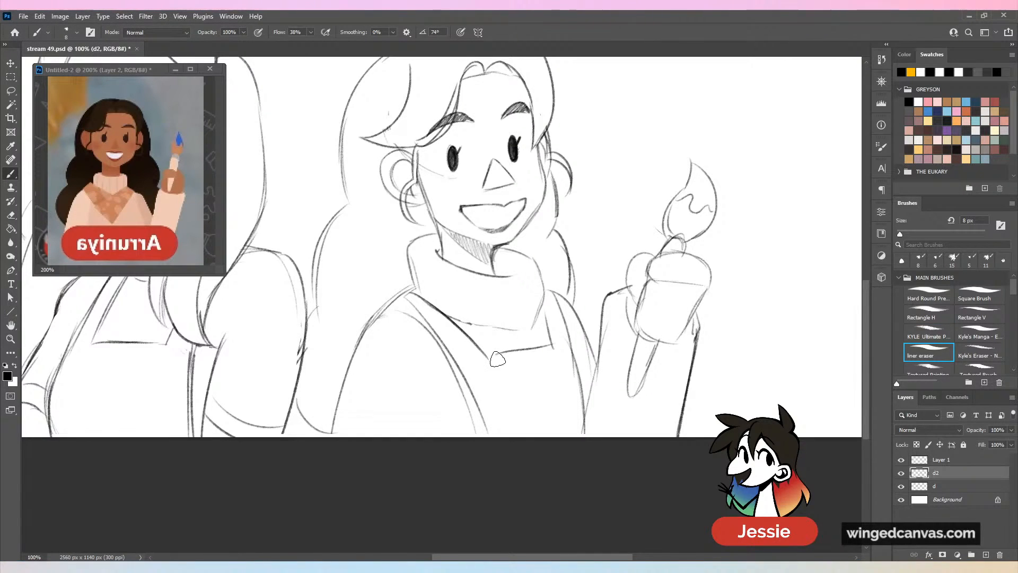
key("b")
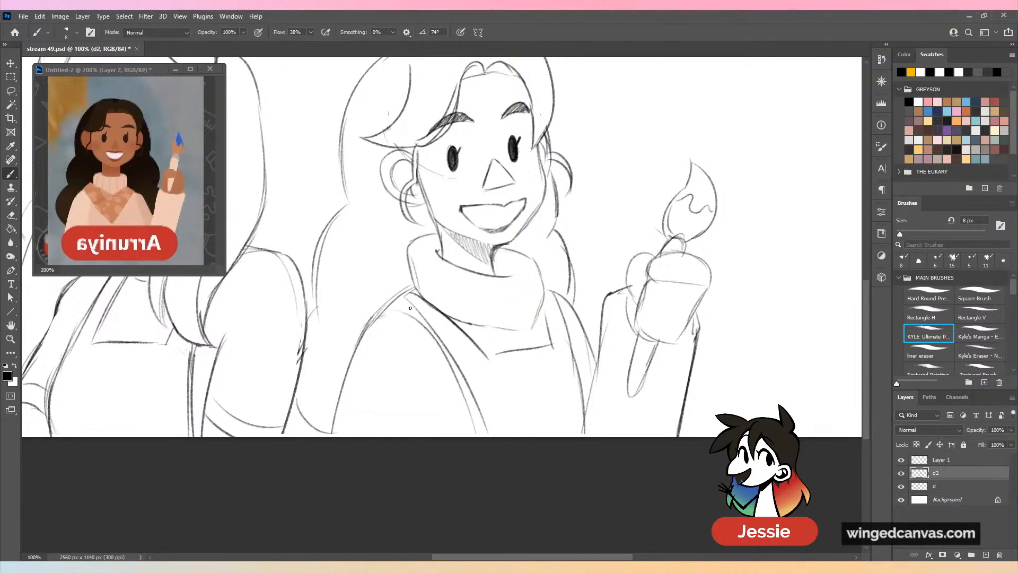
left_click_drag(411, 308, 462, 369)
mouse_move(425, 283)
left_mouse_down()
mouse_move(397, 314)
mouse_move(401, 297)
mouse_move(385, 305)
left_mouse_up()
key("e")
key("b")
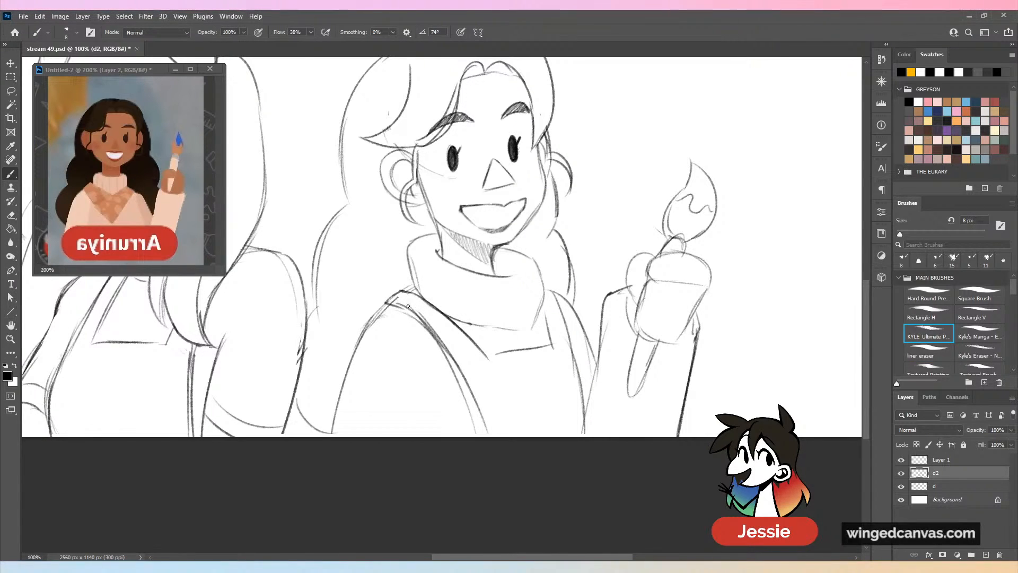
key("ctrl+z")
key("ctrl+z")
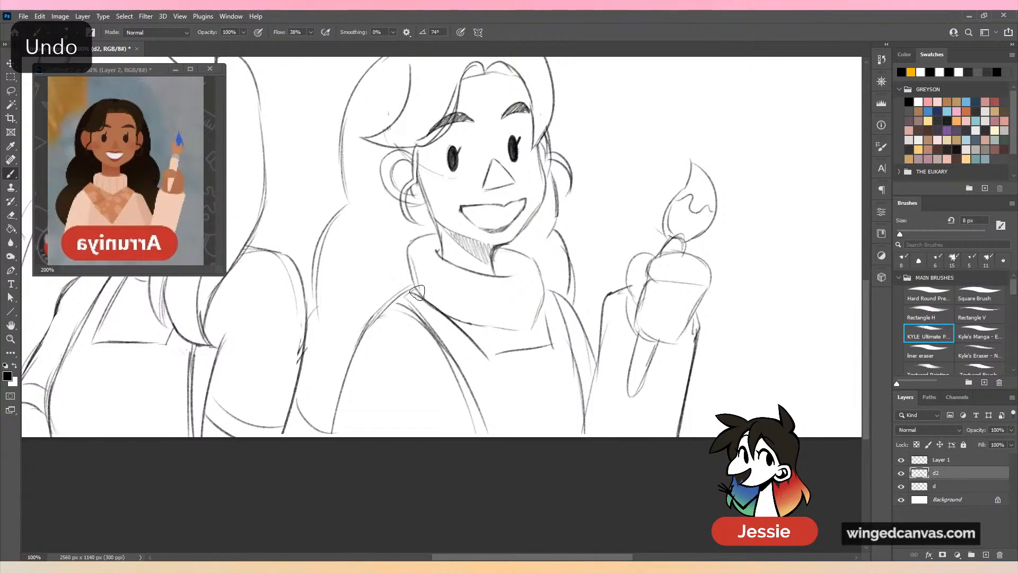
Erase the outer edge of the near-side apron strap and redraw it as a curve from shoulder to canvas bottom.
key("e")
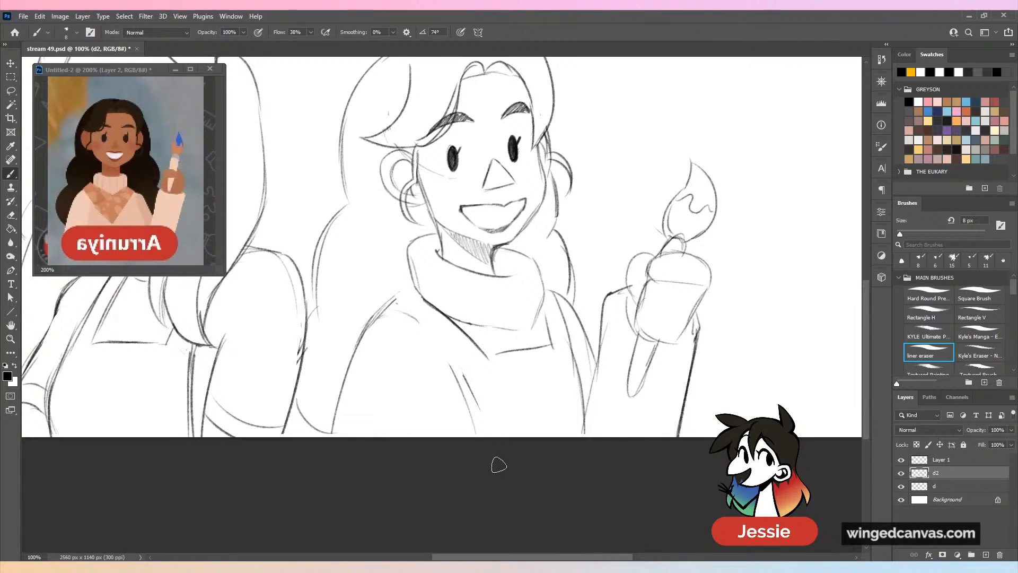
key("b")
left_click_drag(413, 300, 466, 382)
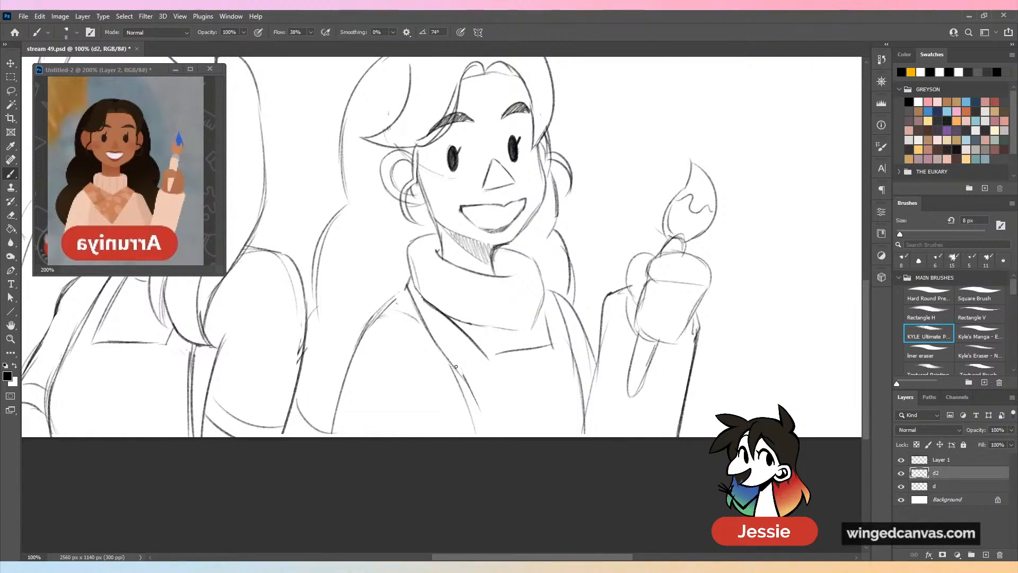
key("ctrl+z")
left_click_drag(401, 289, 472, 398)
key("ctrl+z")
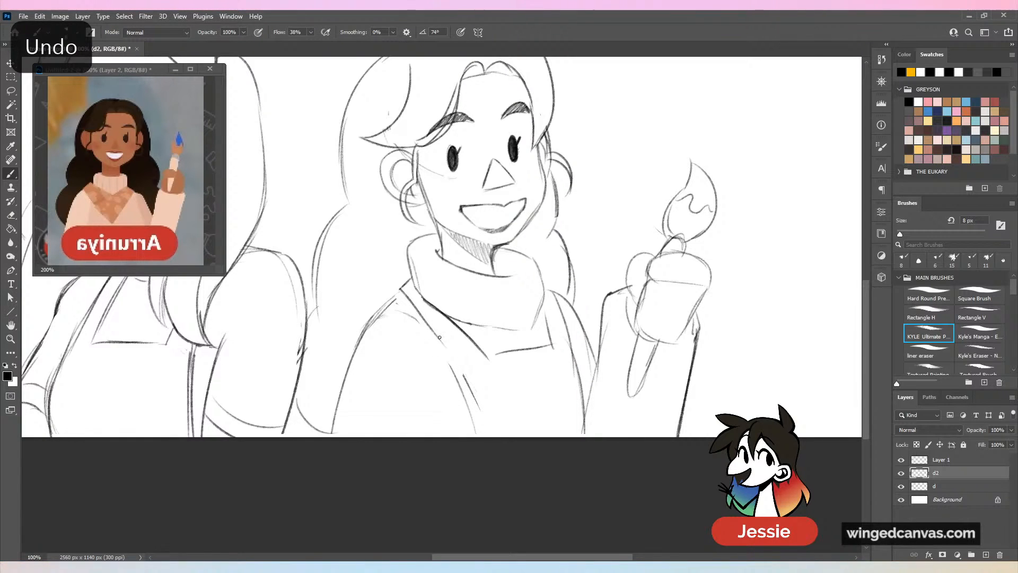
left_click_drag(438, 337, 492, 436)
mouse_move(402, 291)
left_mouse_down()
mouse_move(377, 319)
mouse_move(456, 366)
left_mouse_up()
left_click_drag(425, 317, 450, 364)
key("ctrl+minus")
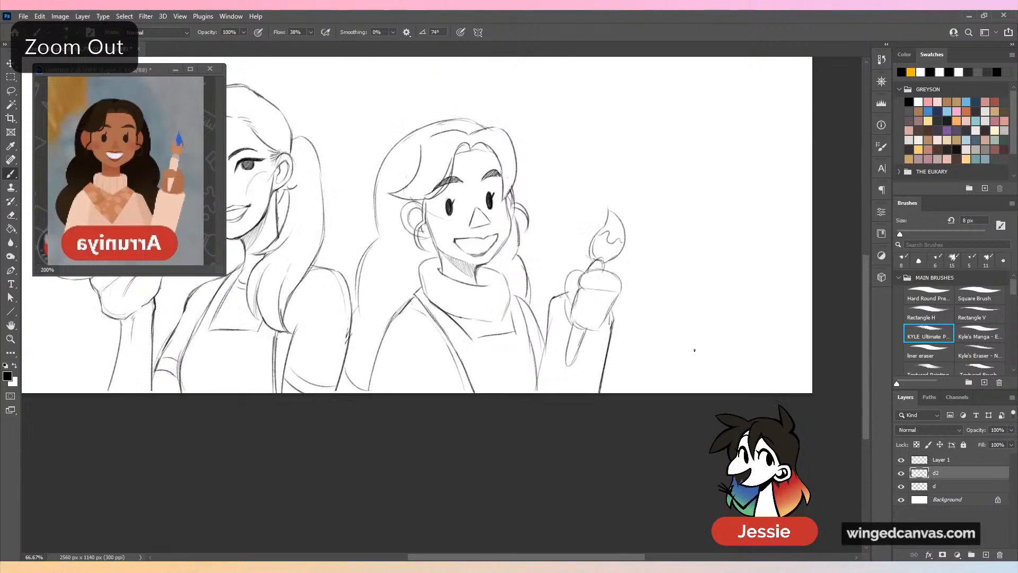
key("ctrl+plus")
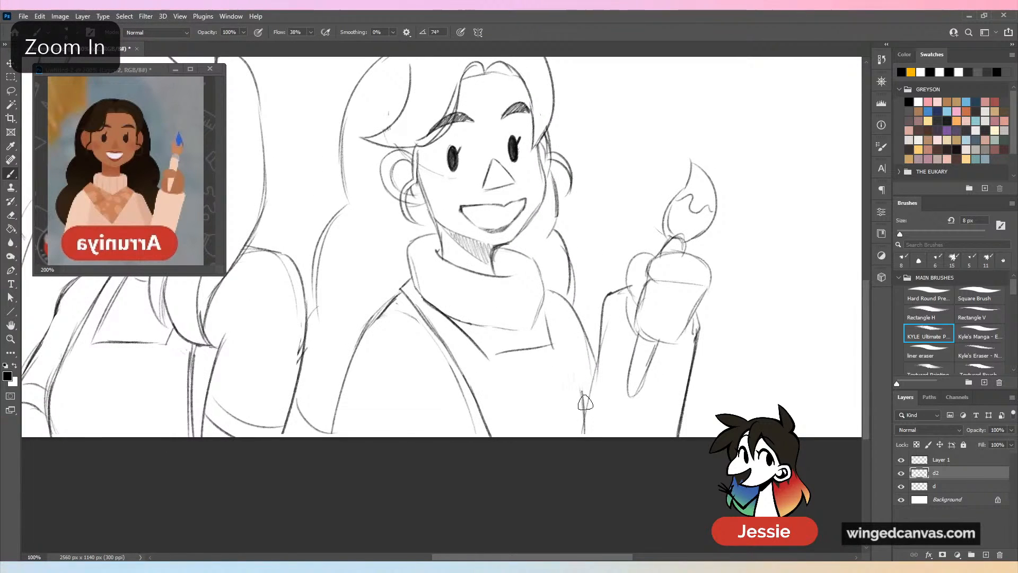
Erase the rough far-side apron strap, redraw it from the collar to the canvas bottom, and save the file.
key("period")
key("period")
key("comma")
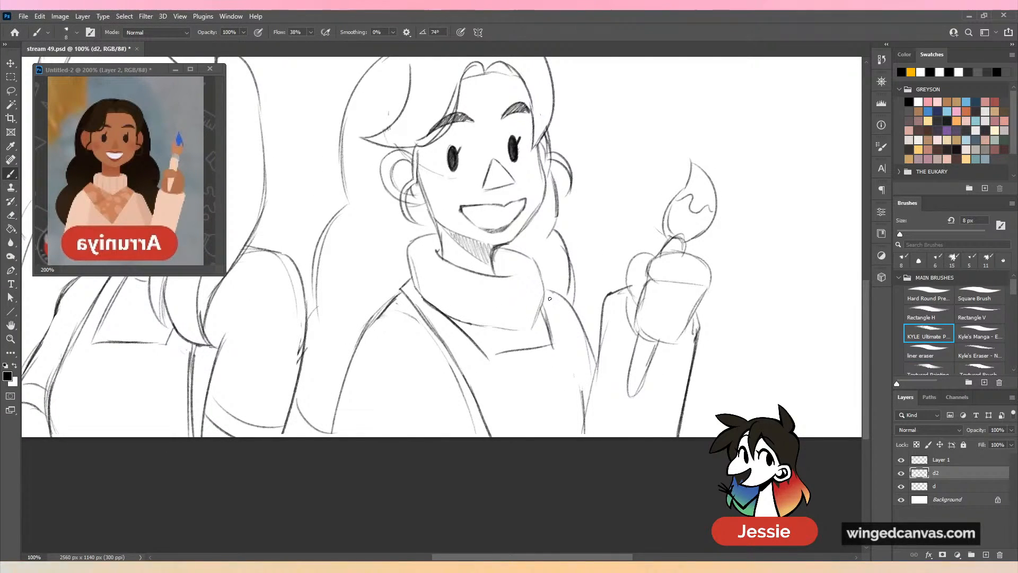
left_click_drag(545, 293, 582, 406)
left_click_drag(564, 342, 585, 425)
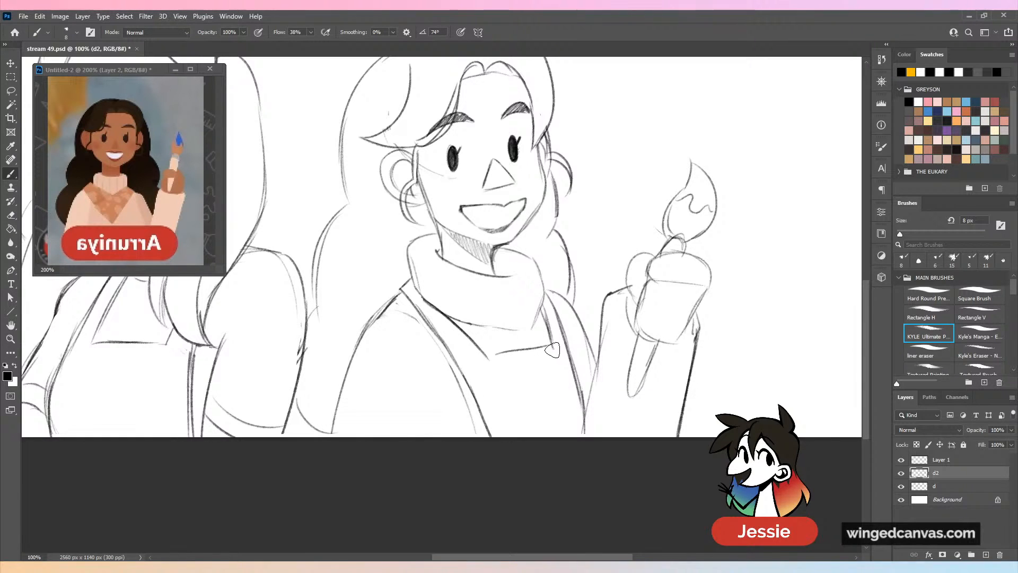
key("period")
key("period")
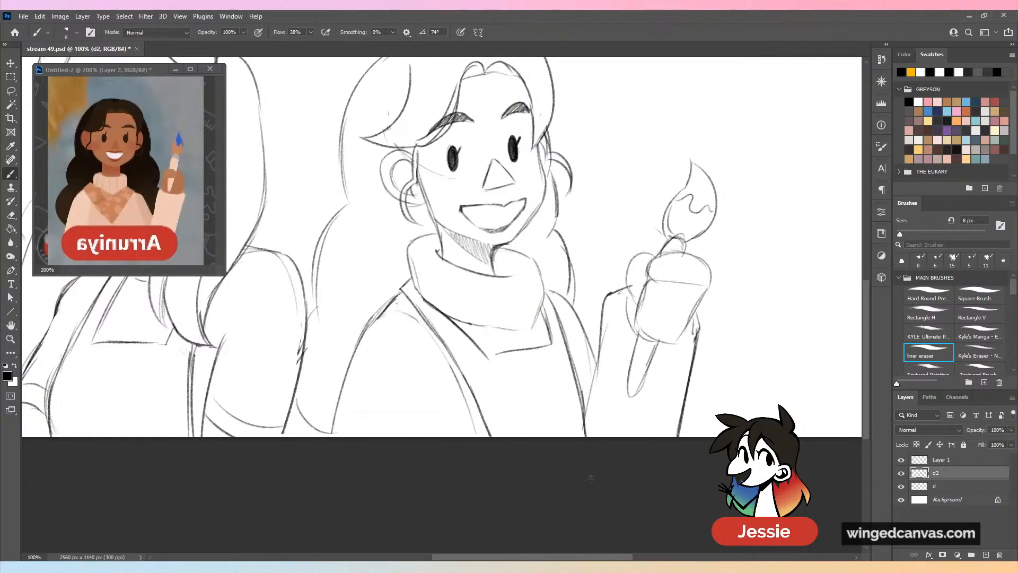
key("comma")
key("ctrl+minus")
key("ctrl+minus")
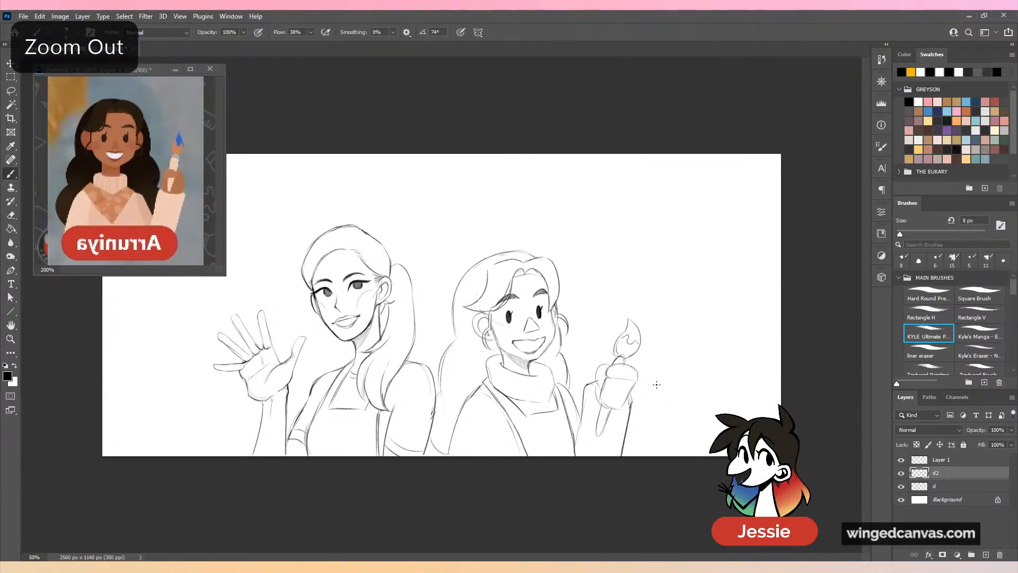
key("ctrl+s")
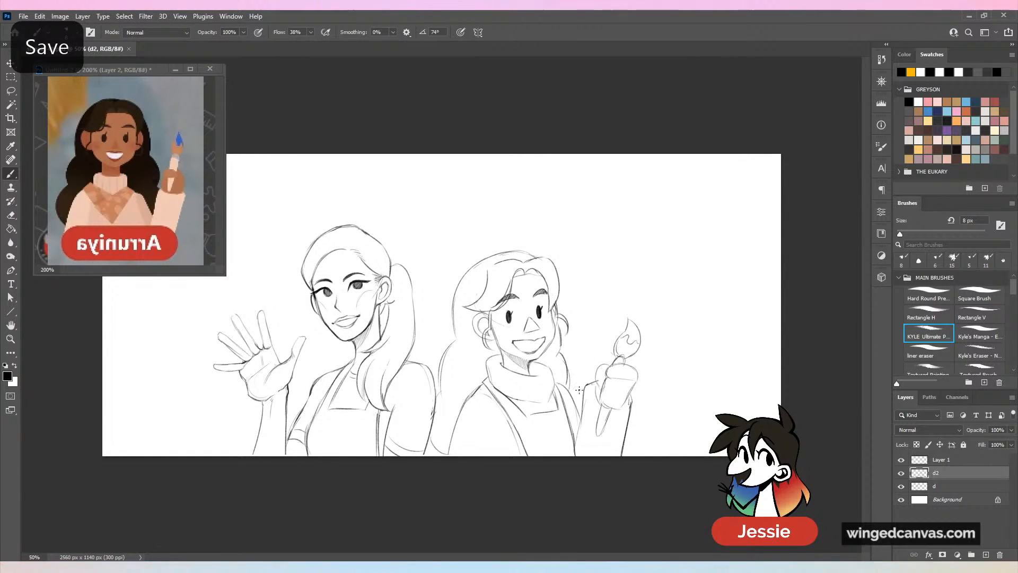
Extend the second character's long hair outline beside the first figure's arm and erase the overlapping lines.
key("space")
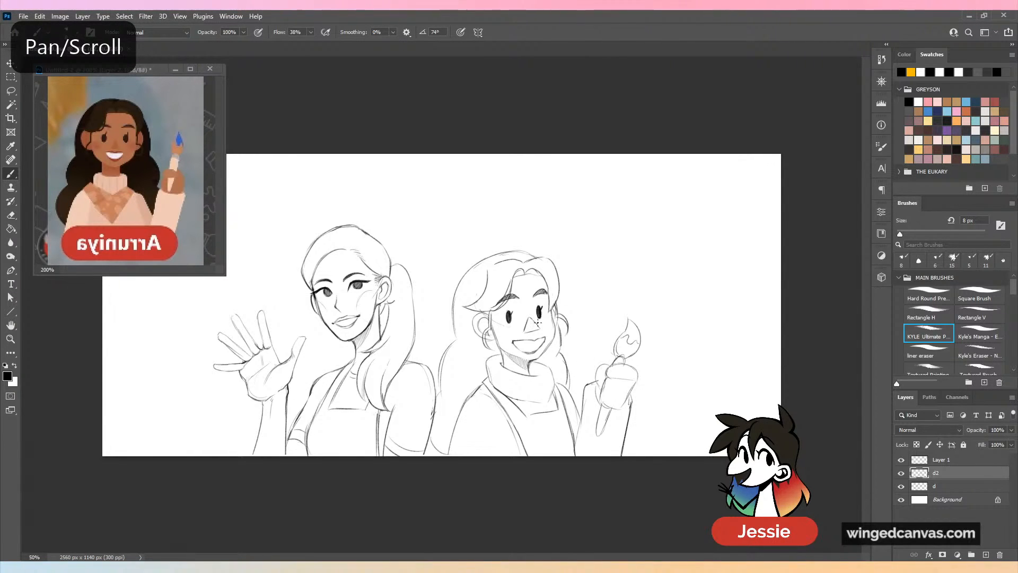
key("ctrl+plus")
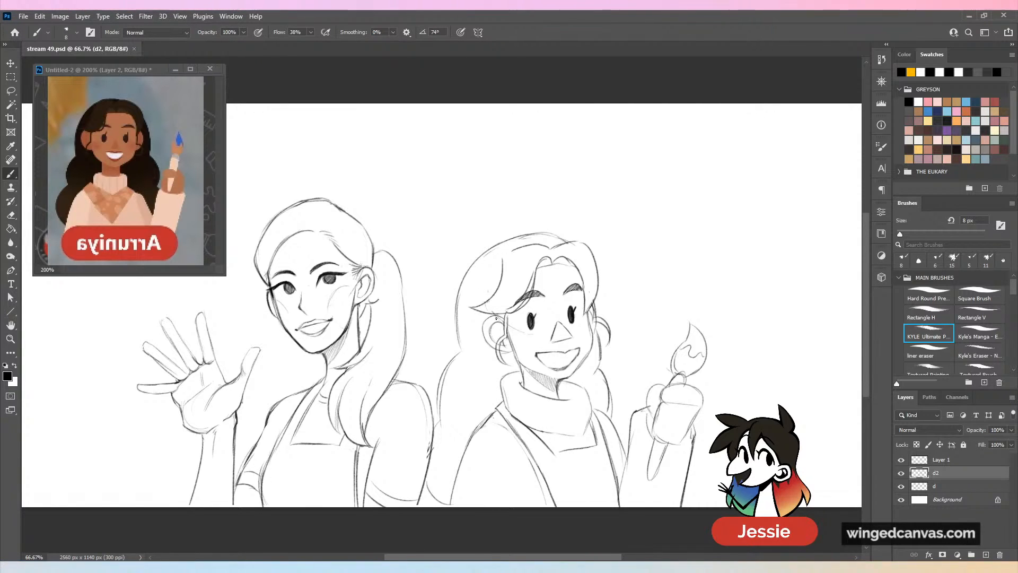
scroll(496, 319, "up", 1)
left_click_drag(496, 319, 573, 205)
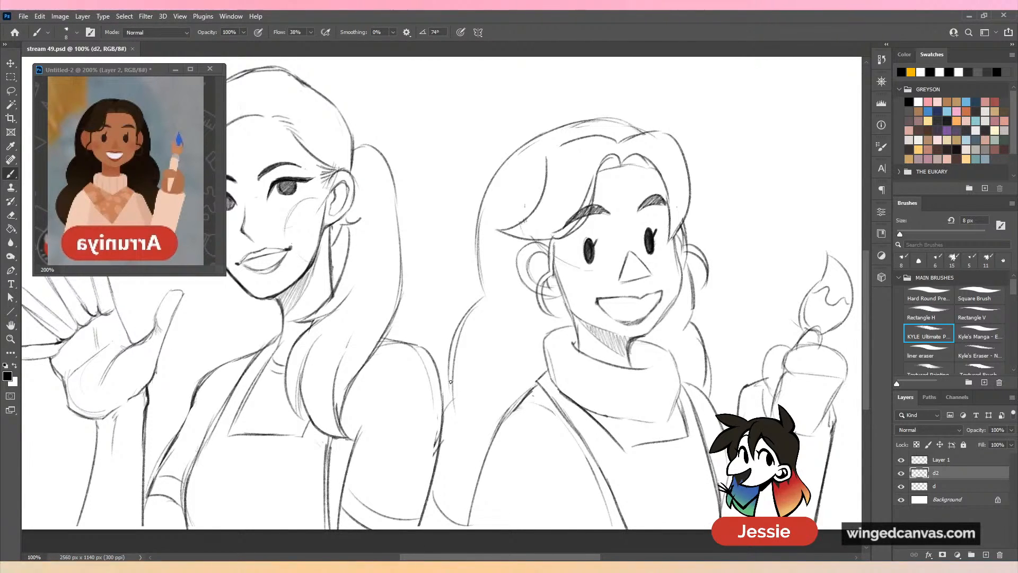
left_click_drag(447, 397, 451, 422)
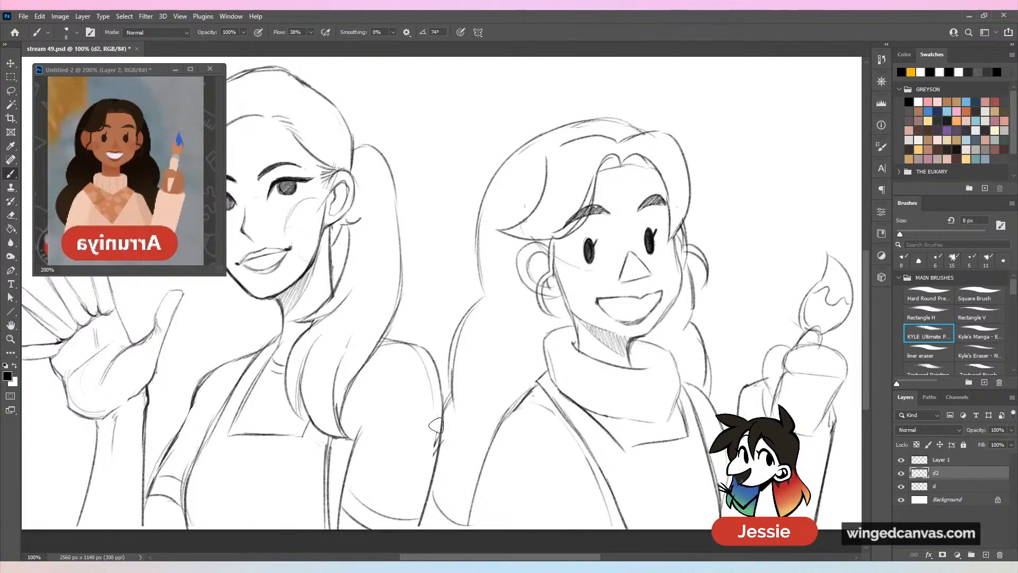
key("period")
key("period")
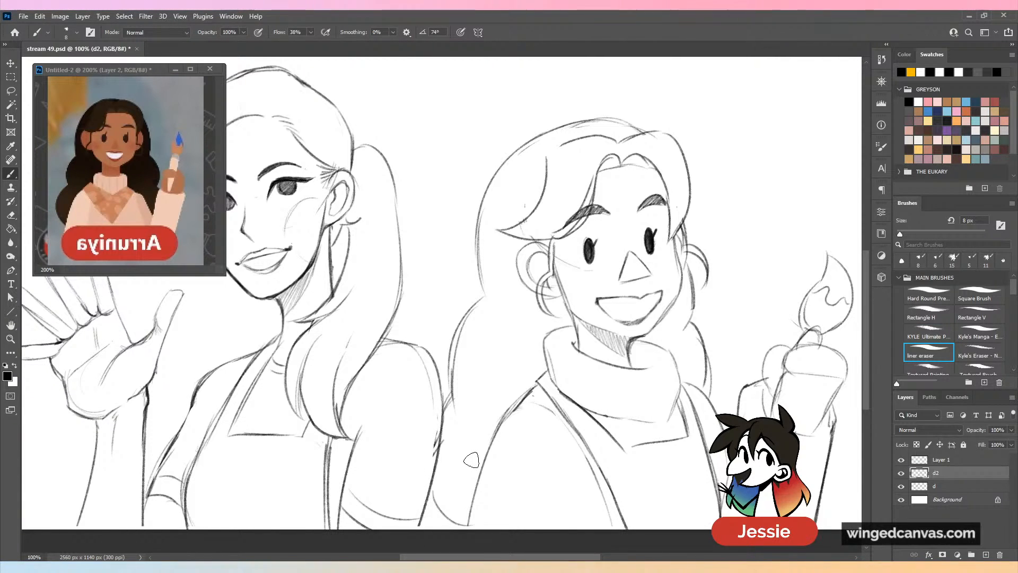
key("ctrl+minus")
key("ctrl+equal")
Merge the d and d2 layers into one, and toggle the merged layer's visibility to check it.
left_click(951, 487, "shift")
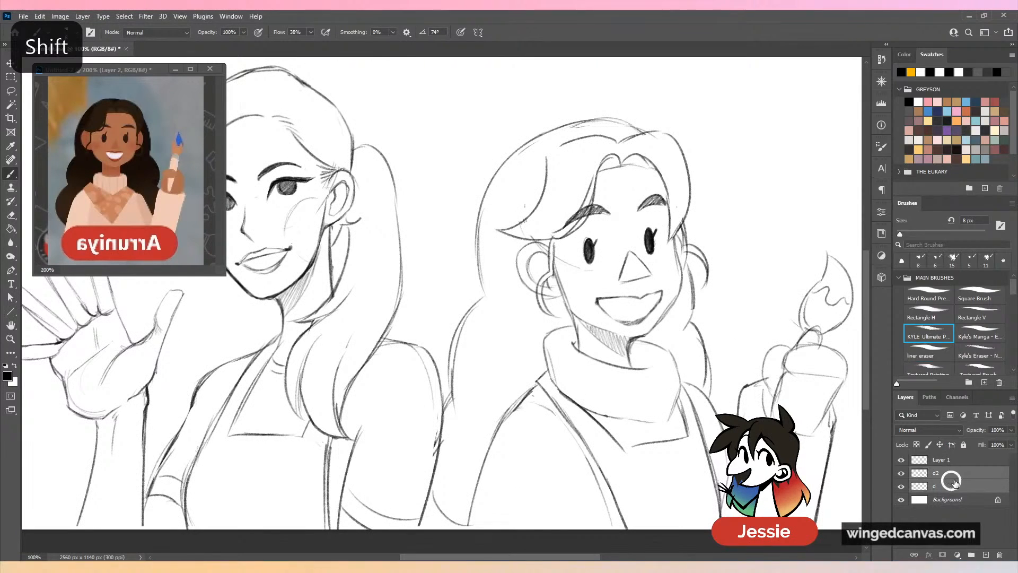
right_click(951, 486)
left_click(901, 345)
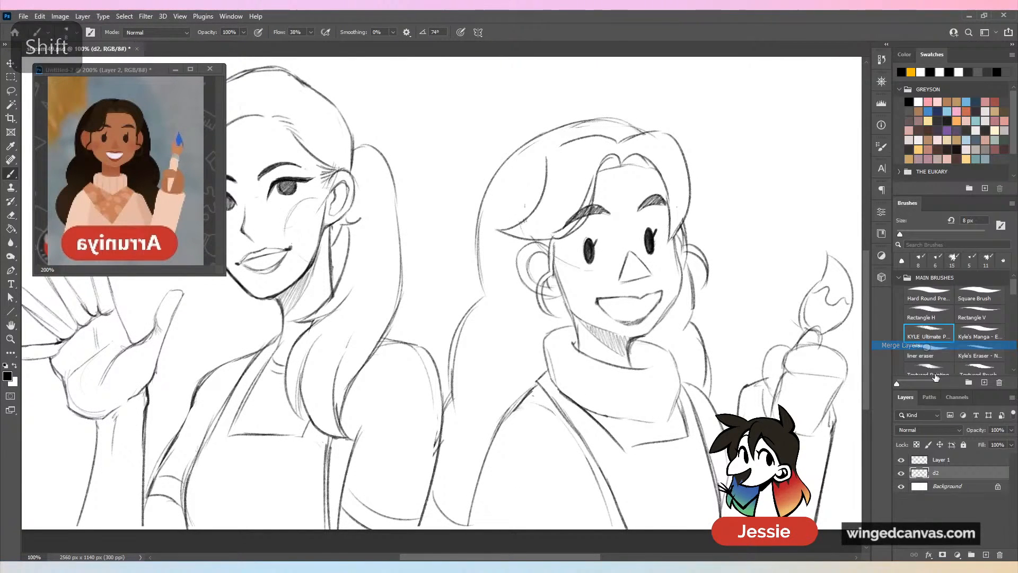
left_click(901, 473)
left_click(902, 472)
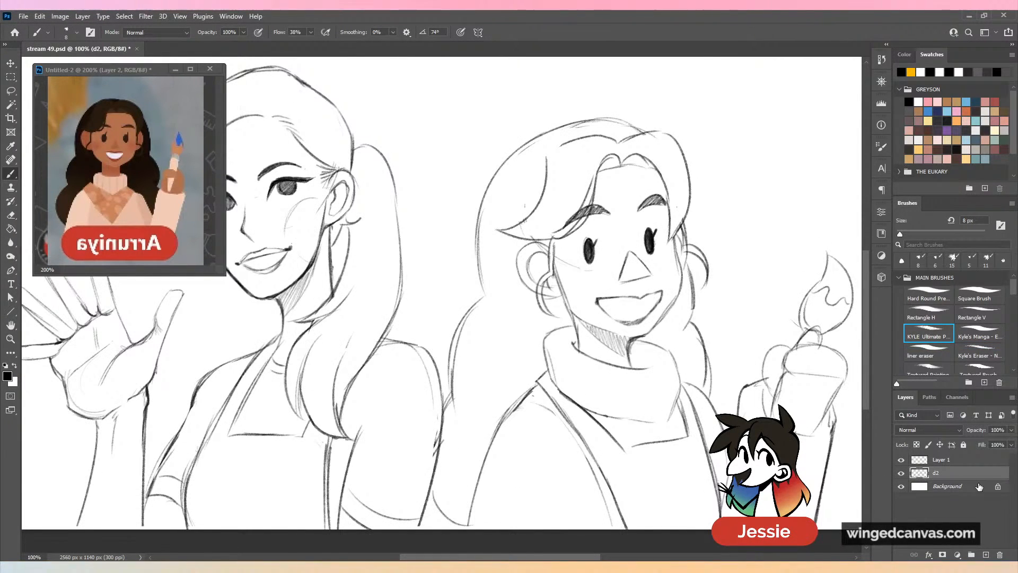
Erase stray marks between the first figure's arm and the second character's hair, and redraw the hair's lower curve.
key("period")
key("period")
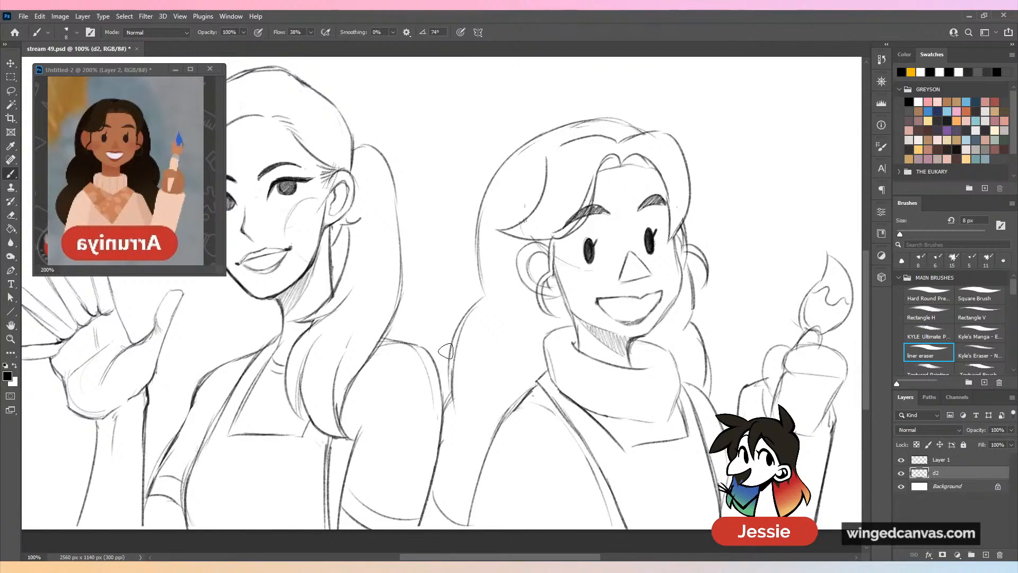
key("ctrl+minus")
key("ctrl+minus")
key("ctrl+equal")
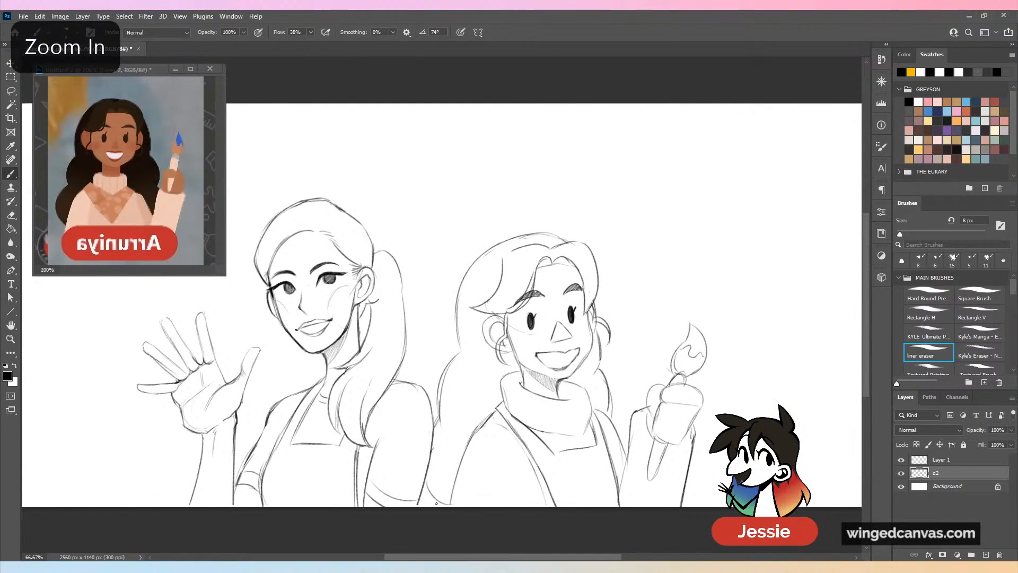
key("comma")
key("comma")
key("ctrl+equal")
scroll(431, 367, "down", 5)
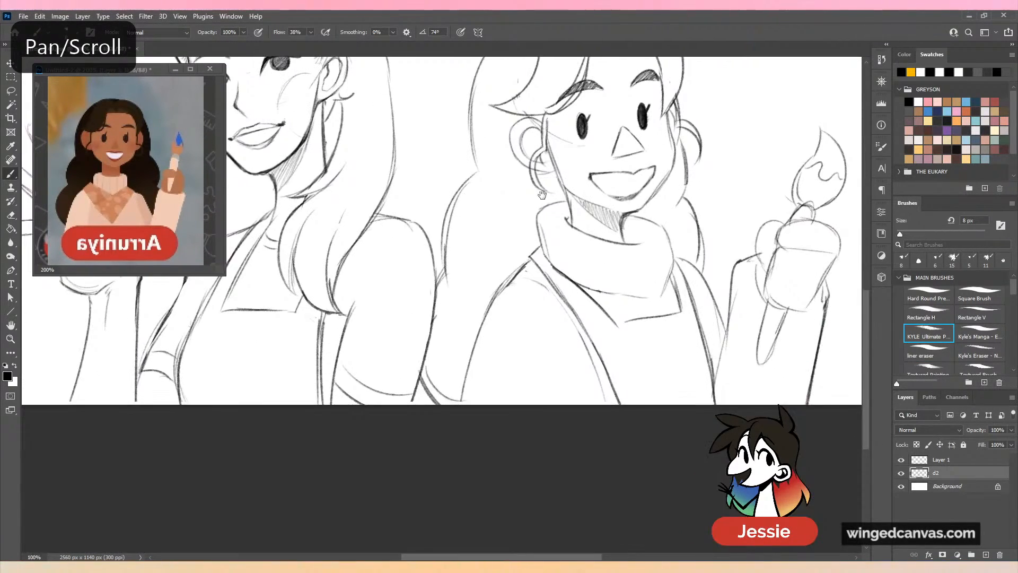
Clean up and darken the turtleneck woman's sleeve outline and the hair strand beside it on layer d2.
key("period")
key("period")
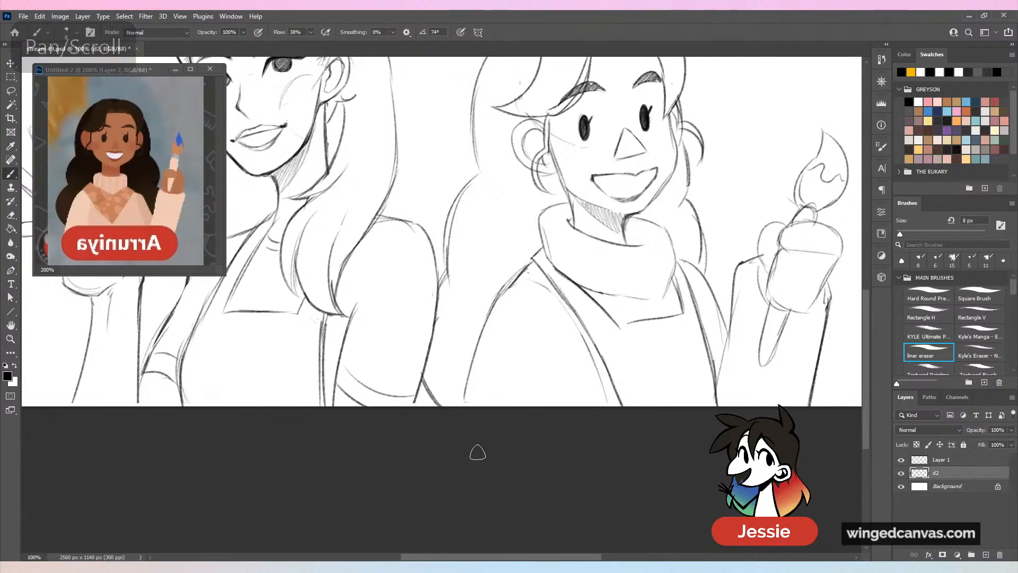
key("comma")
key("comma")
left_click_drag(491, 306, 516, 273)
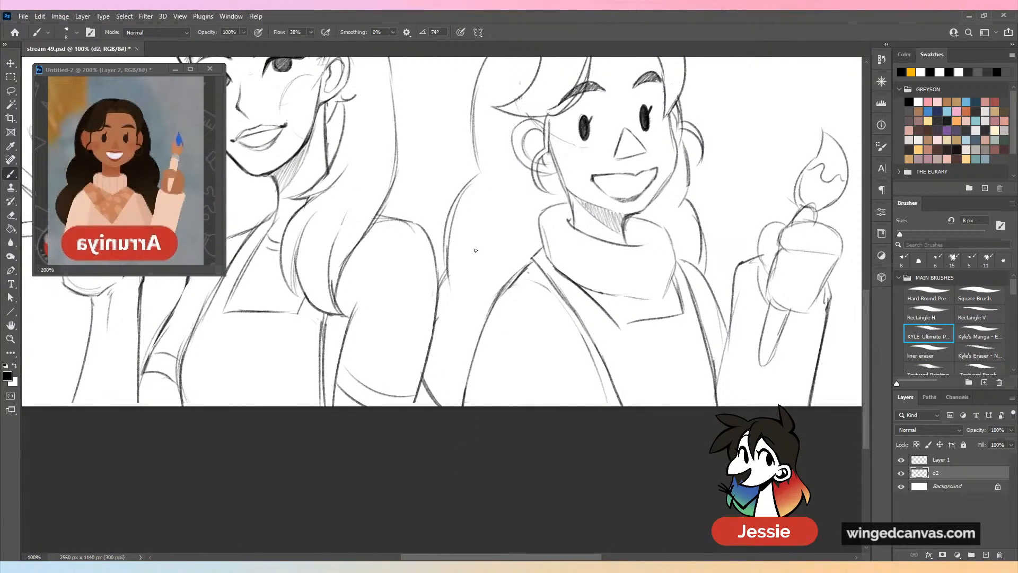
left_click_drag(447, 273, 450, 215)
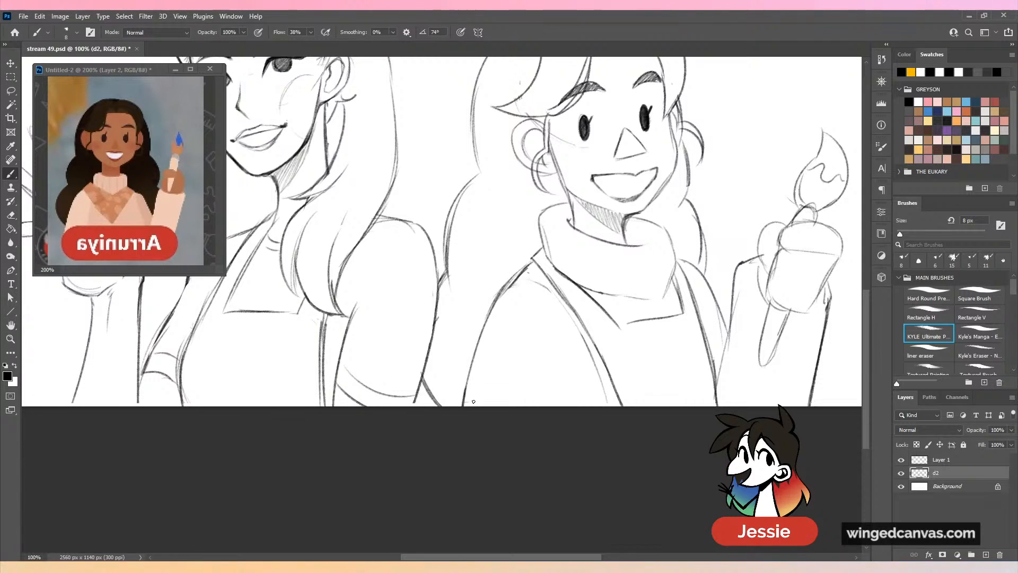
key("period")
key("period")
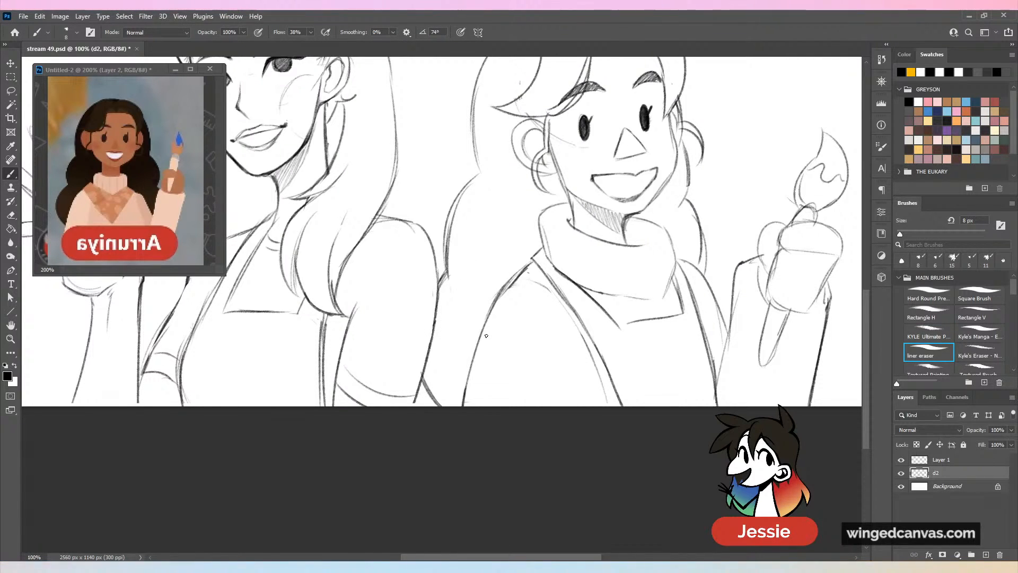
key("comma")
key("comma")
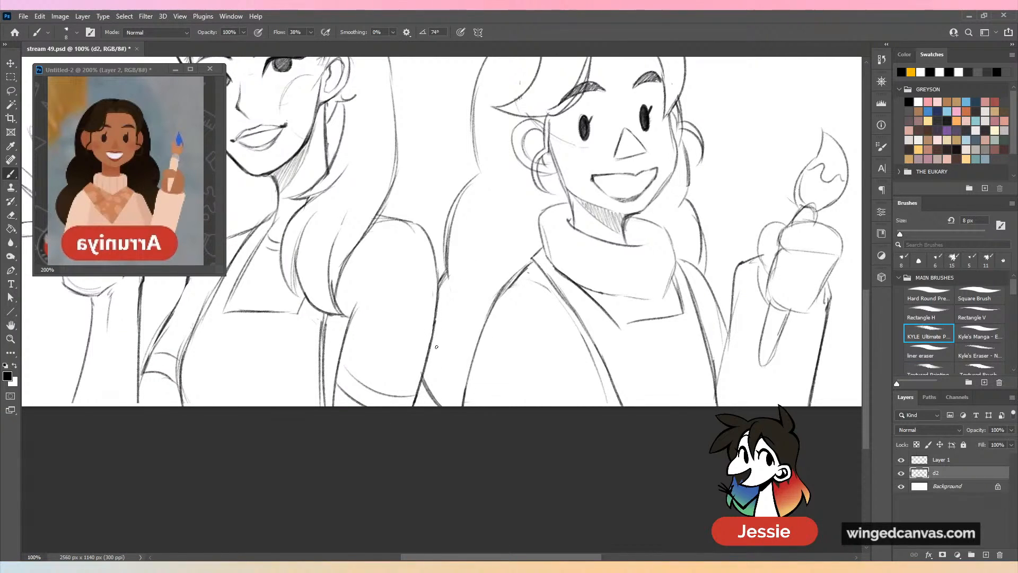
Touch up the outline between the two women's arms and save the document.
key("ctrl+minus")
key("ctrl+minus")
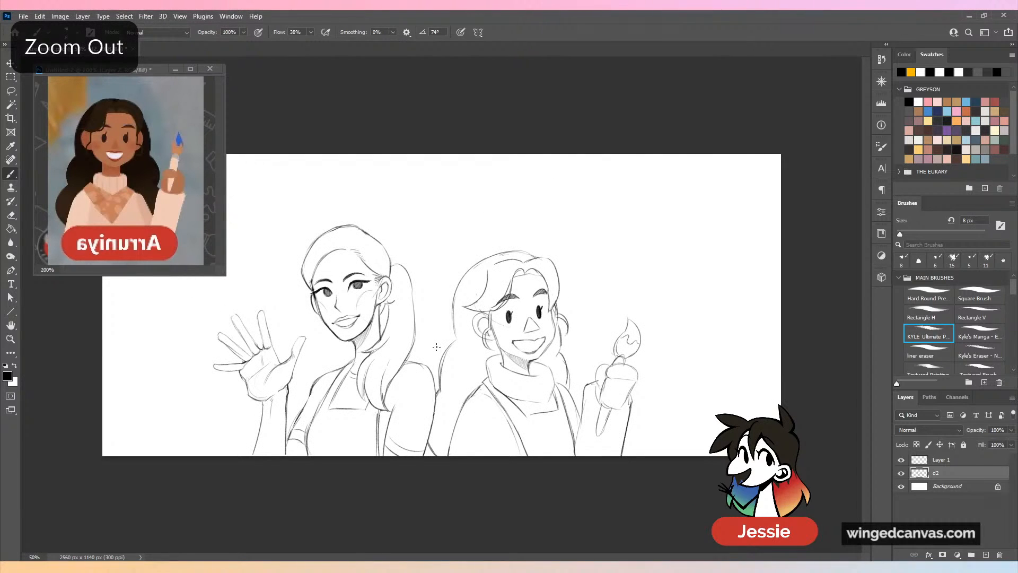
key("ctrl+plus")
key("ctrl+plus")
left_click_drag(439, 351, 496, 341)
key("ctrl+minus")
key("ctrl+s")
key("ctrl+minus")
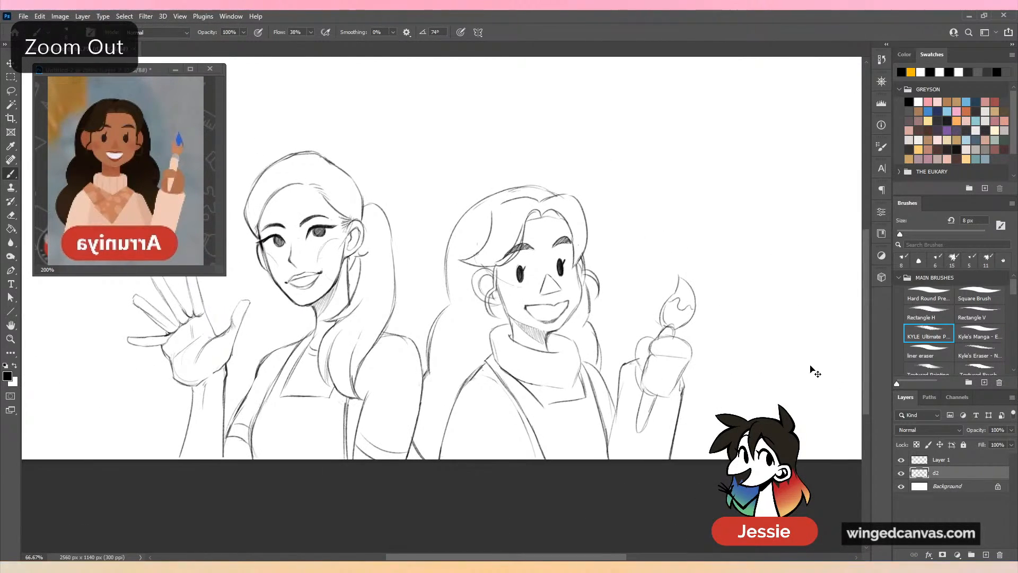
Refine the swept fringe line of the turtleneck woman's hair and save the drawing.
key("ctrl+plus")
key("ctrl+plus")
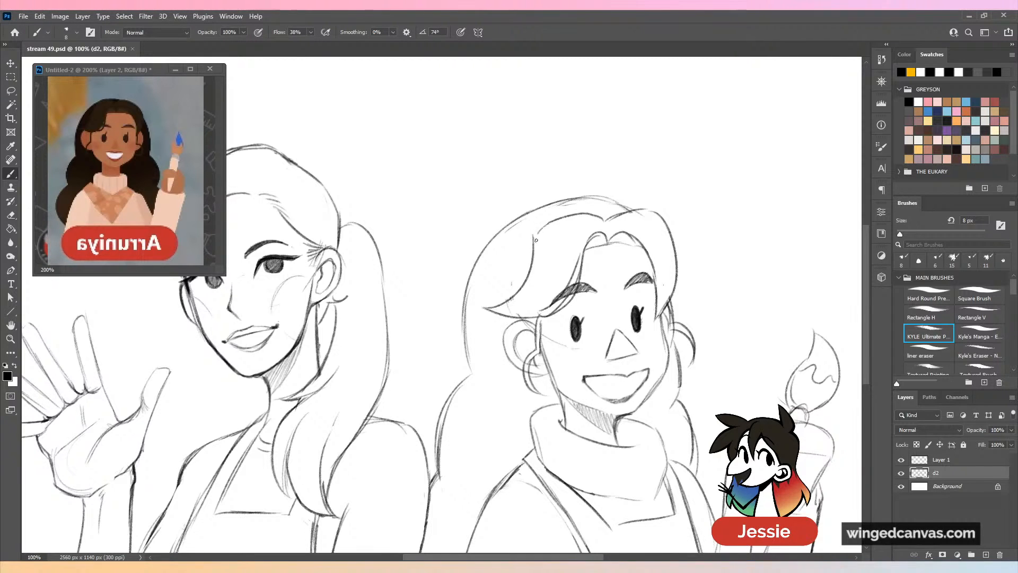
key("e")
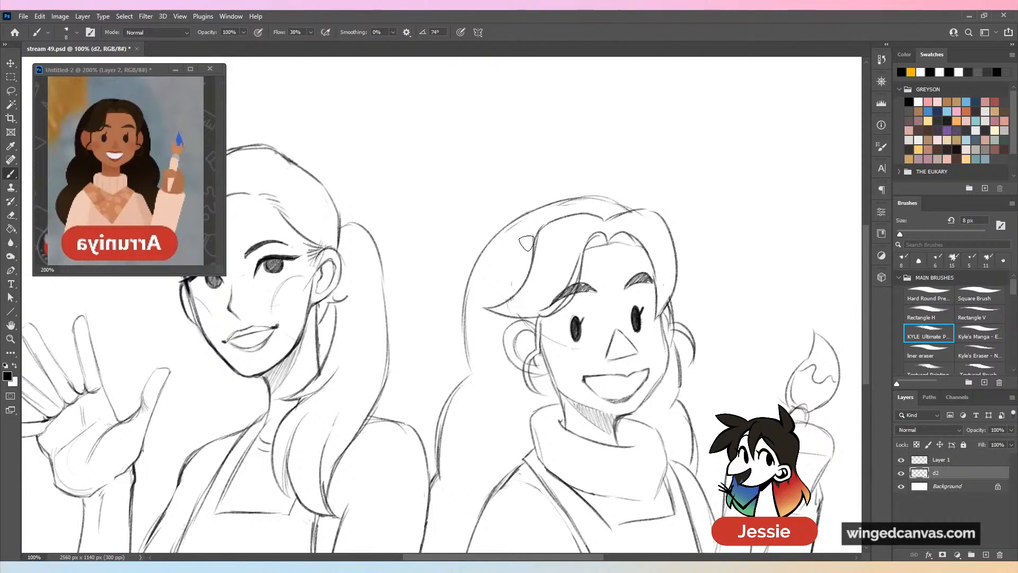
left_click_drag(529, 247, 538, 234)
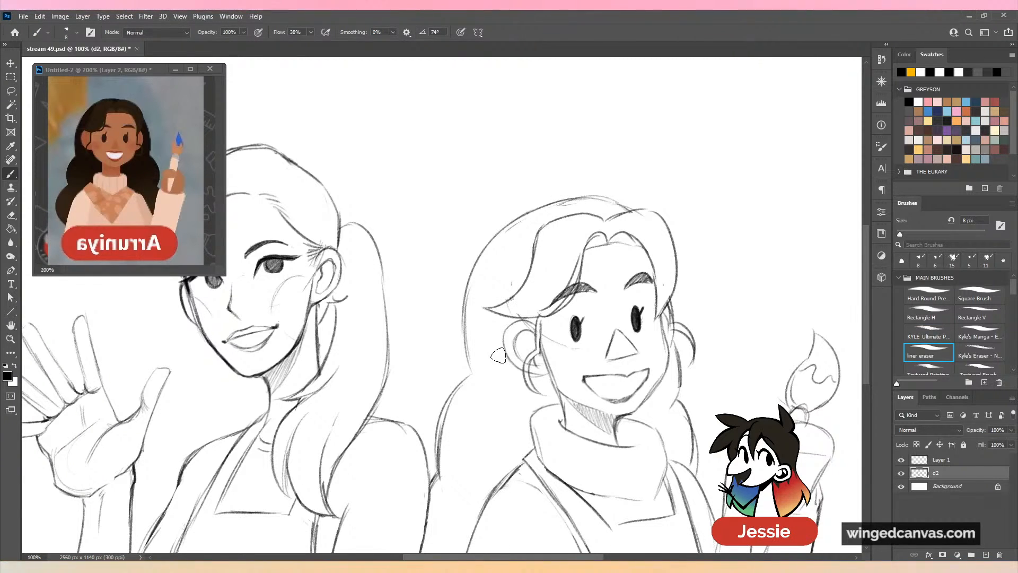
scroll(490, 347, "down", 2)
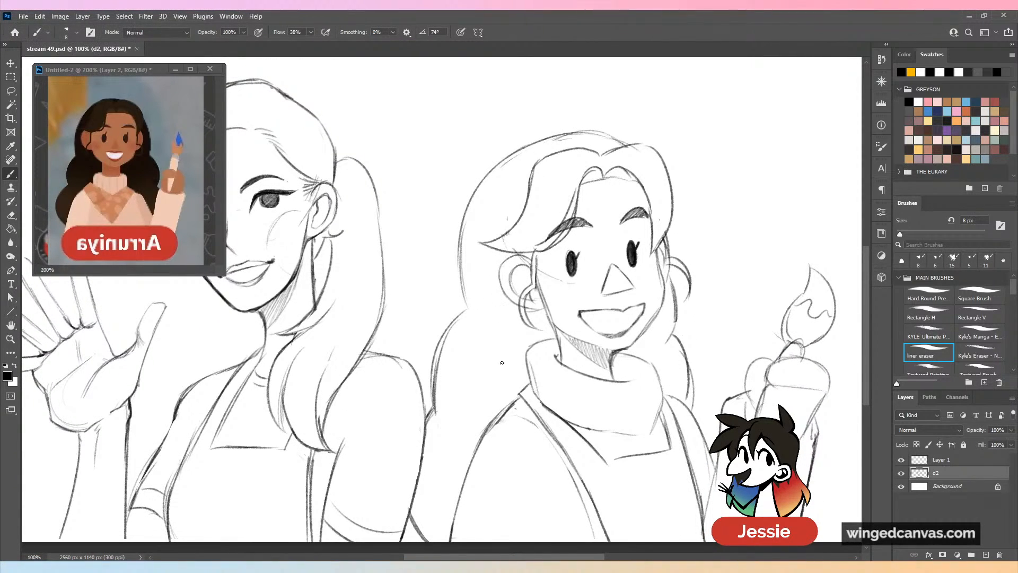
scroll(488, 427, "down", 2)
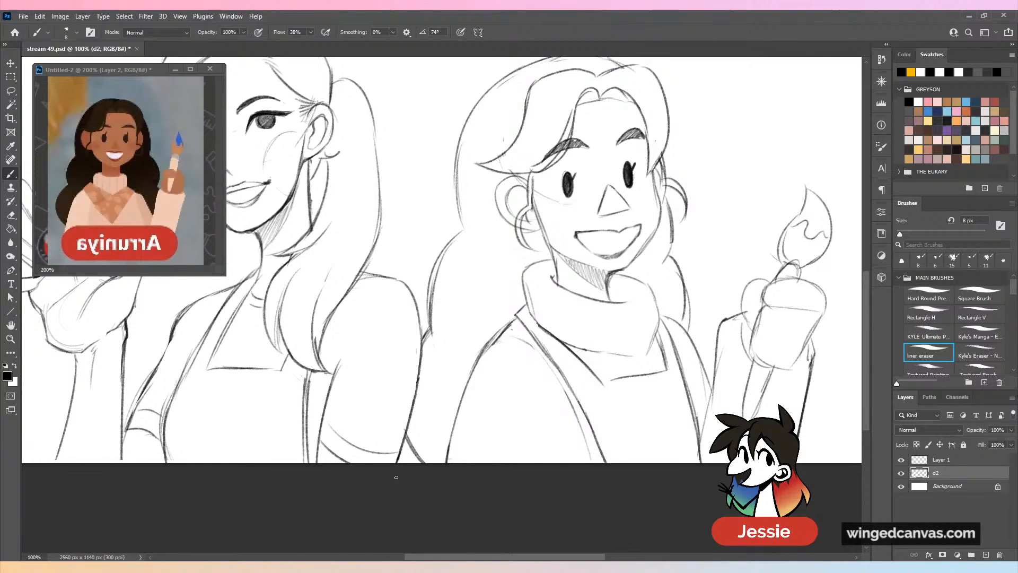
key("ctrl+minus")
key("ctrl+s")
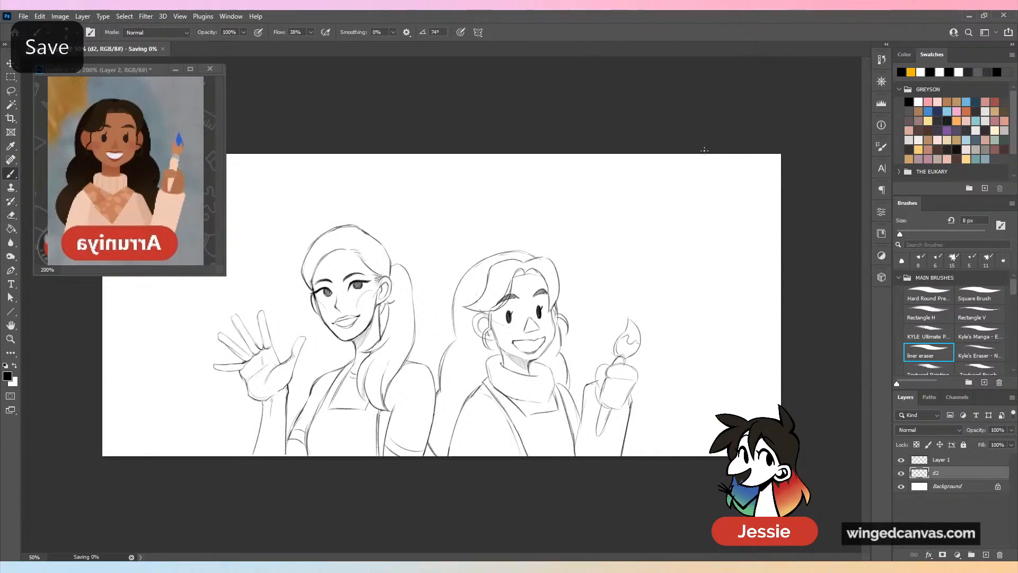
Strengthen the outer contour of the waving woman's ponytail with the pencil brush.
key("ctrl+plus")
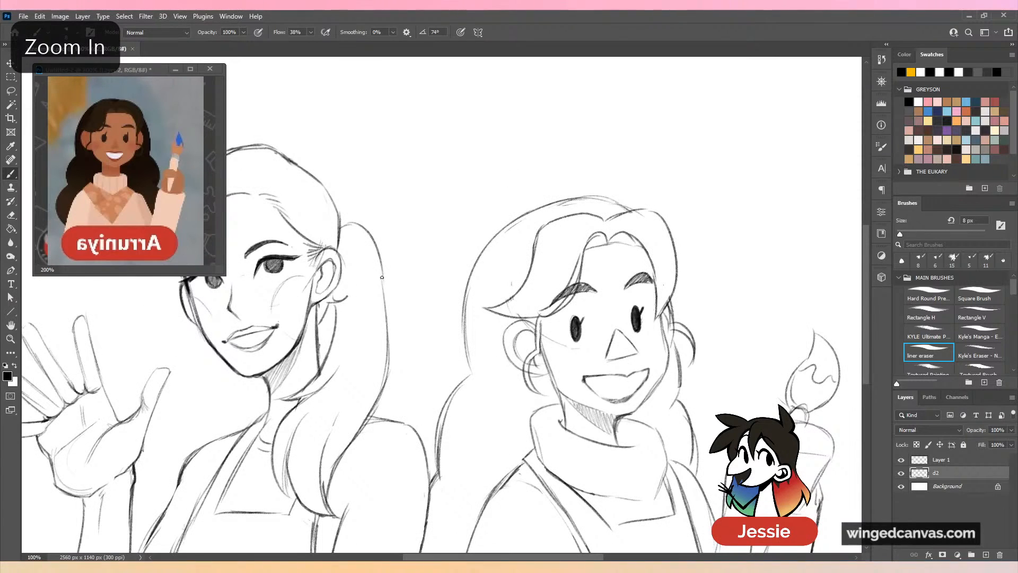
key("comma")
left_click_drag(382, 277, 388, 361)
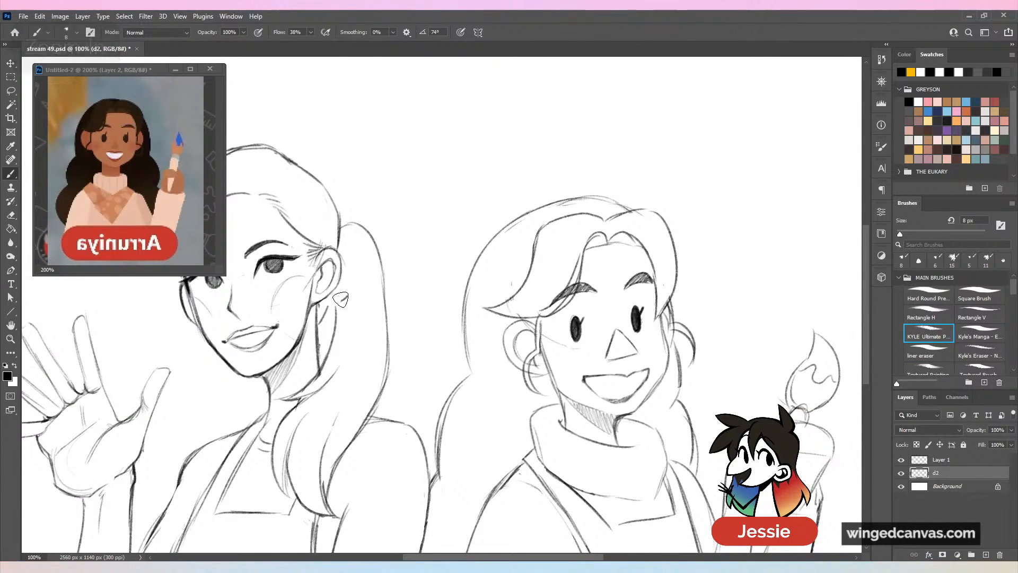
Erase and redraw the small curl below the waving woman's ear.
key("period")
key("ctrl+plus")
scroll(372, 287, "left", 5)
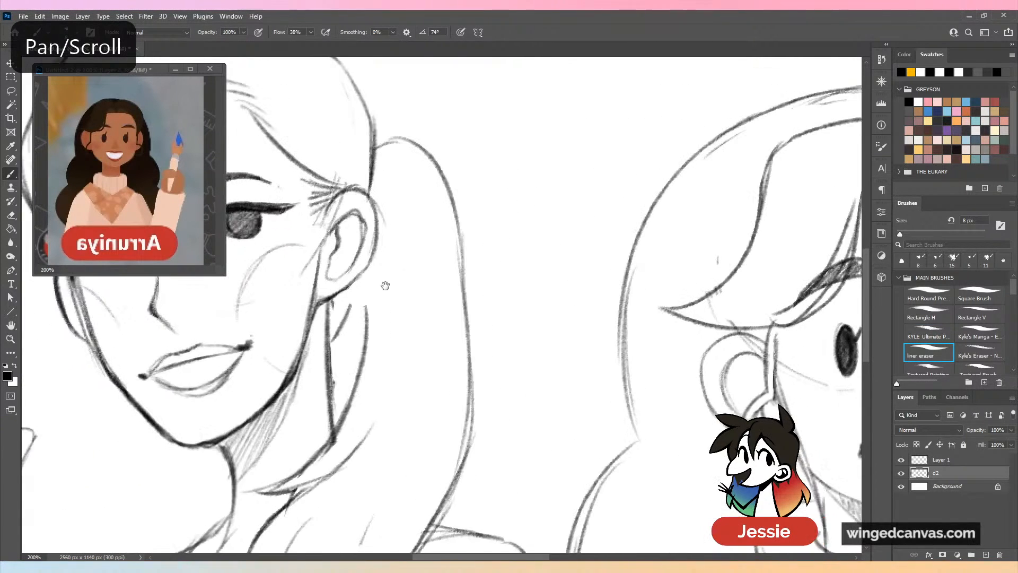
key("comma")
key("ctrl+minus")
key("ctrl+minus")
key("ctrl+minus")
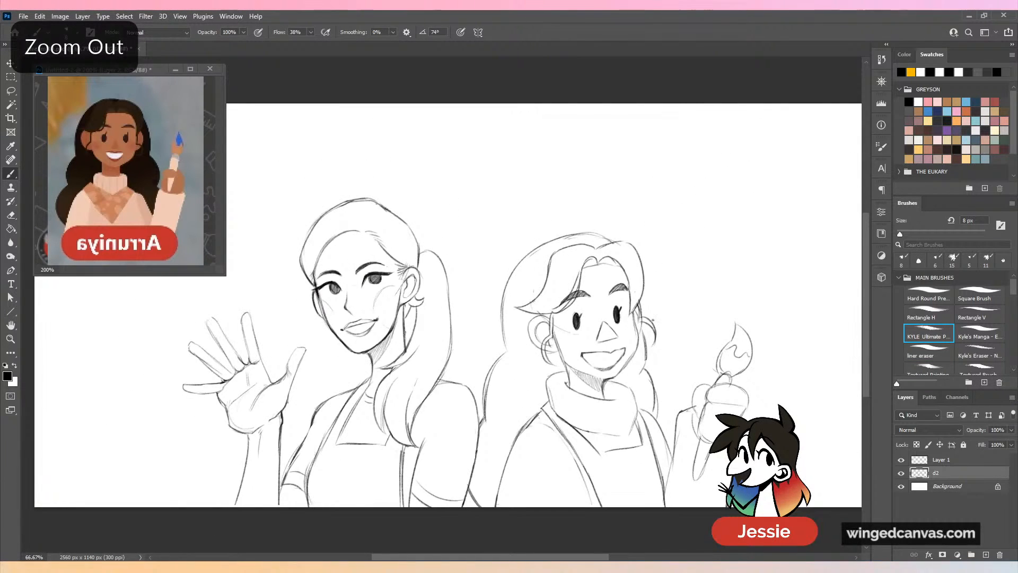
Save the document and clear the floating reference image from the canvas.
scroll(560, 417, "down", 2)
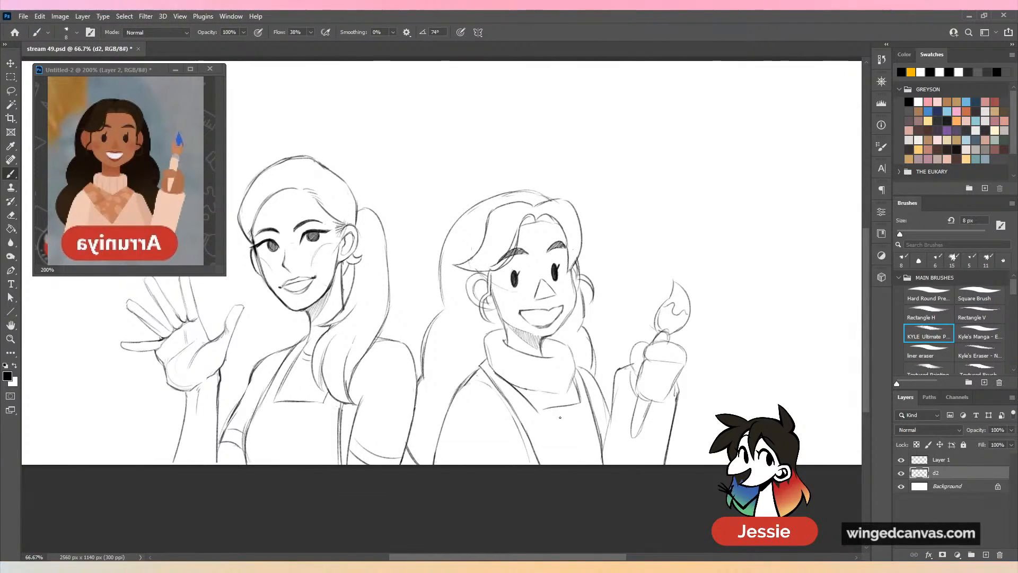
key("ctrl+plus")
key("ctrl+s")
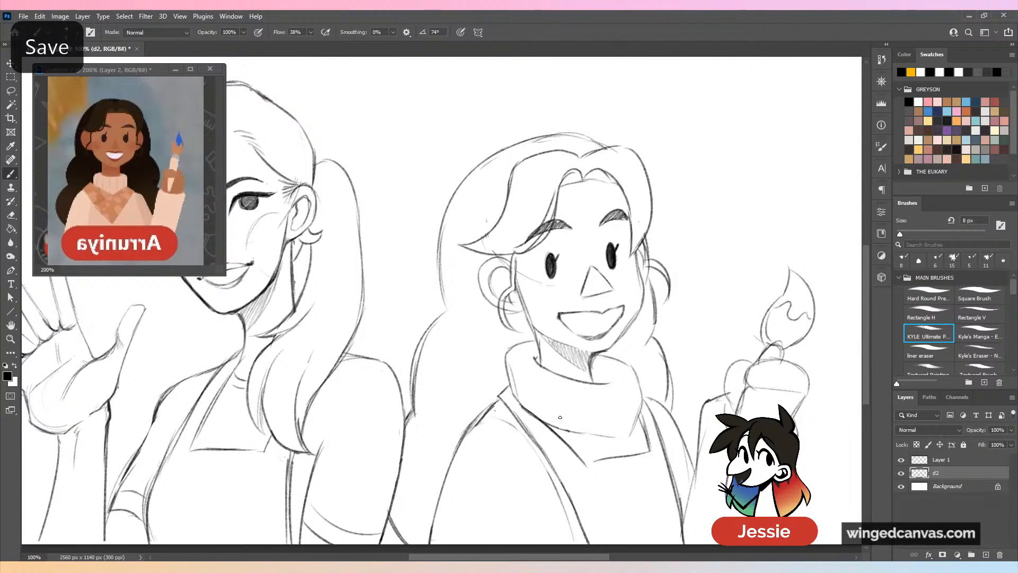
left_click_drag(177, 93, 235, 136)
scroll(682, 348, "left", 2)
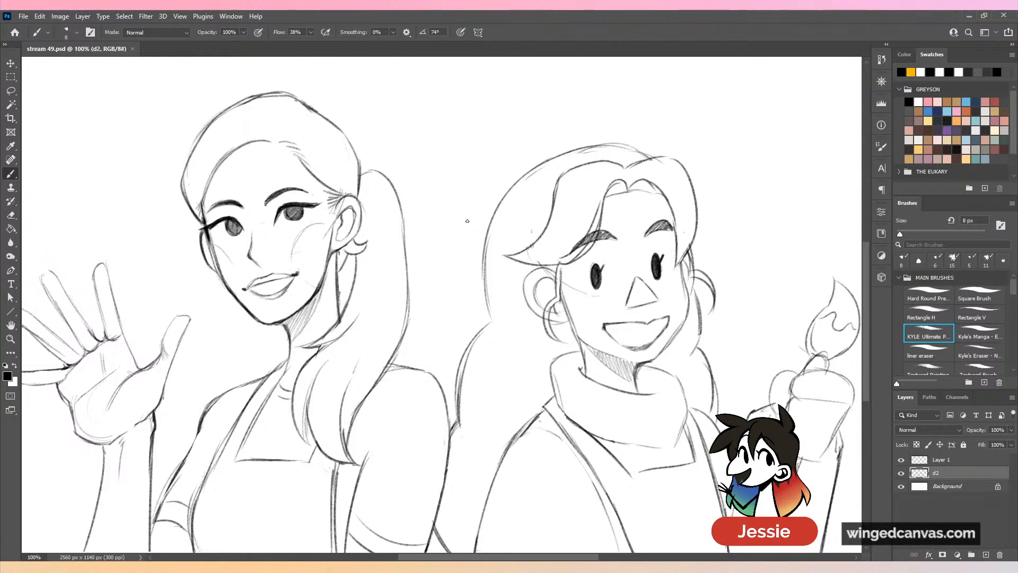
key("ctrl+minus")
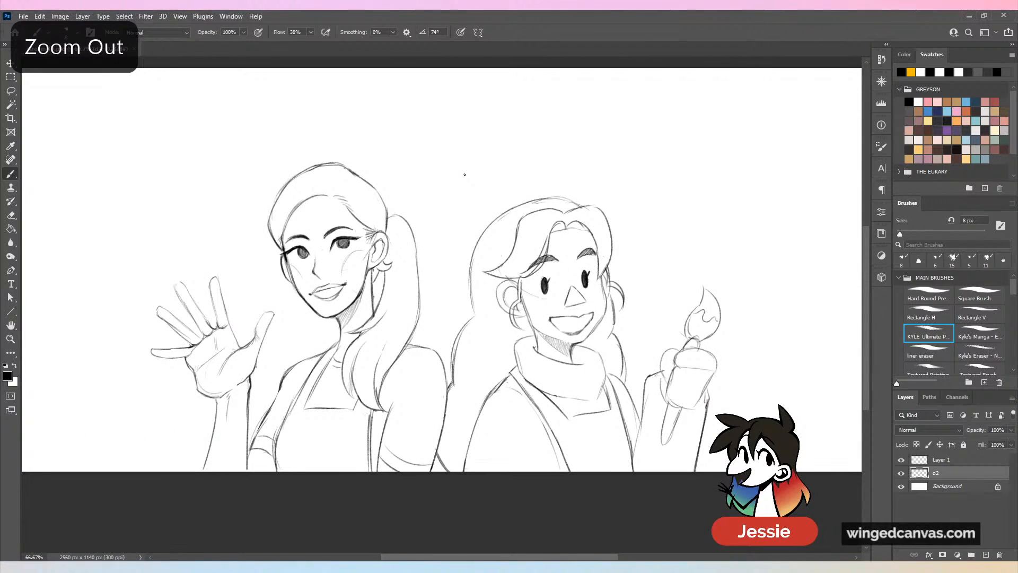
key("ctrl+plus")
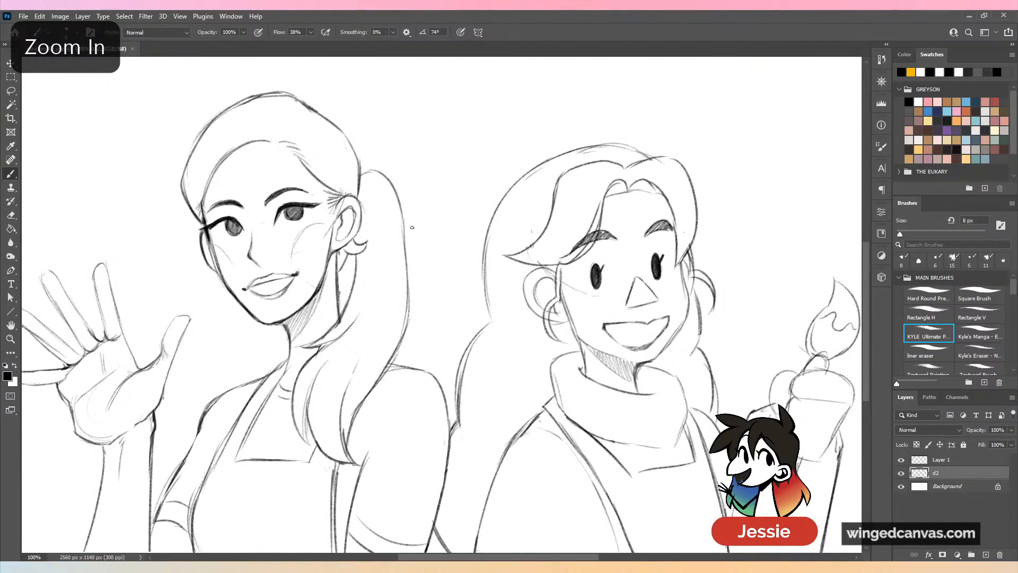
mouse_move(424, 211)
left_mouse_down()
mouse_move(390, 255)
mouse_move(393, 312)
mouse_move(484, 219)
mouse_move(480, 292)
mouse_move(517, 334)
left_mouse_up()
key("ctrl+z")
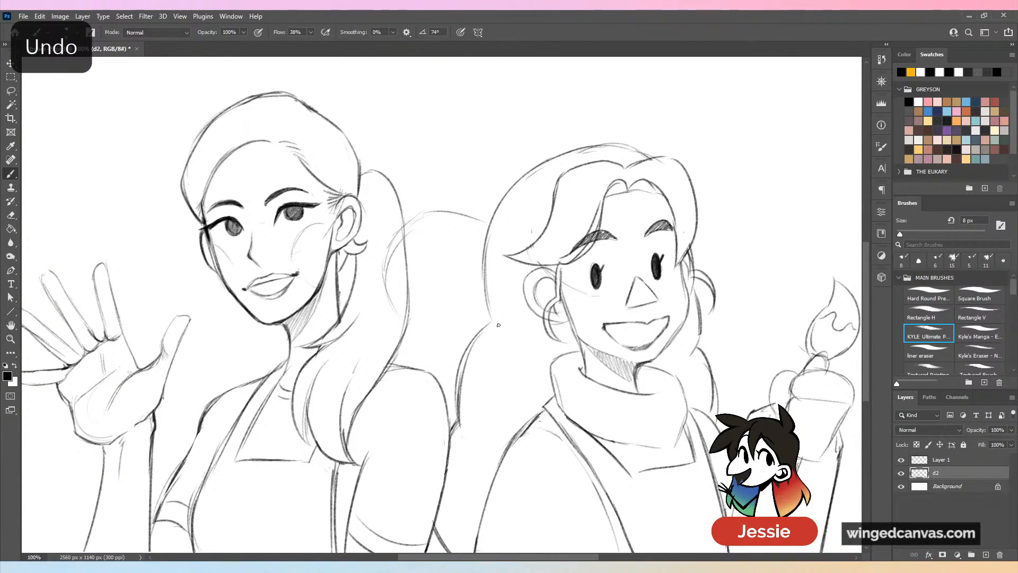
key("ctrl+z")
Sketch a round head with a wide, flattened cheek-and-jaw shape below it on Layer 1, between the two women.
left_click(955, 458)
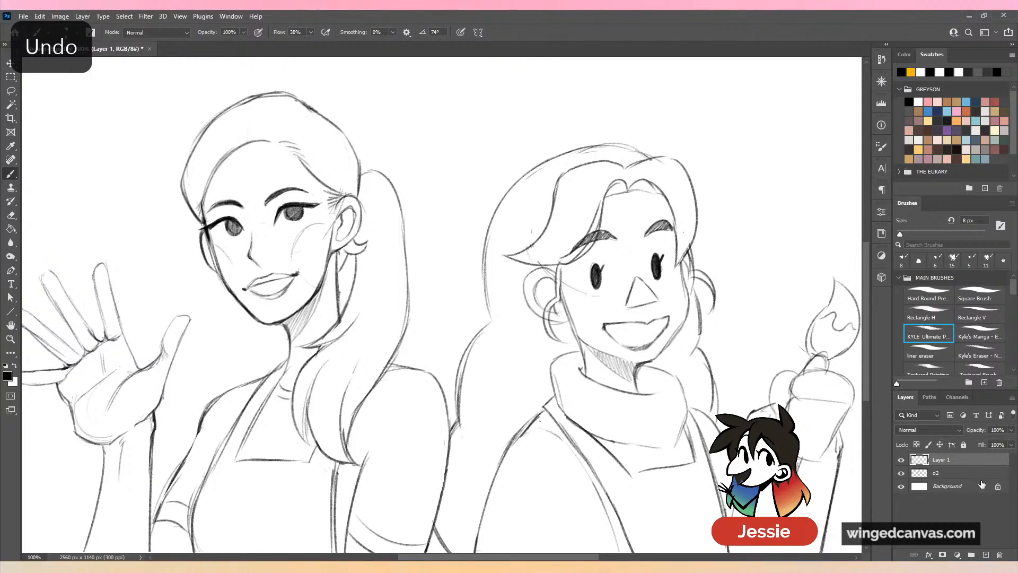
mouse_move(419, 211)
left_mouse_down()
mouse_move(385, 290)
mouse_move(392, 313)
mouse_move(516, 248)
mouse_move(442, 330)
mouse_move(484, 324)
left_mouse_up()
left_click_drag(528, 264, 512, 316)
left_click_drag(530, 231, 424, 341)
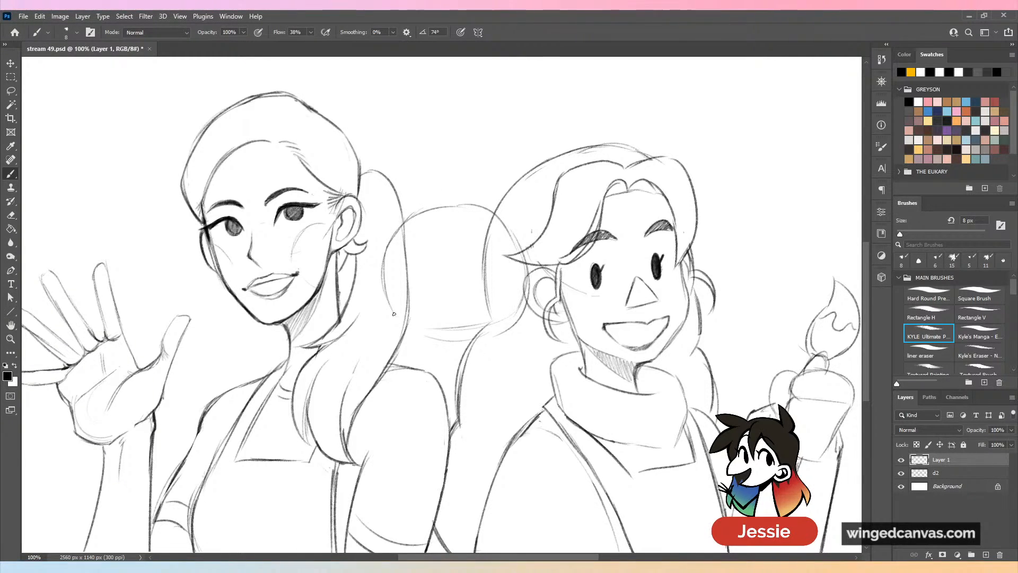
left_click_drag(506, 317, 402, 340)
left_click_drag(534, 247, 526, 312)
mouse_move(381, 300)
left_mouse_down()
mouse_move(391, 357)
mouse_move(483, 365)
left_mouse_up()
left_click_drag(512, 329, 475, 365)
Move the new head sketch slightly upward between the two women and return to the brush.
key("ctrl+minus")
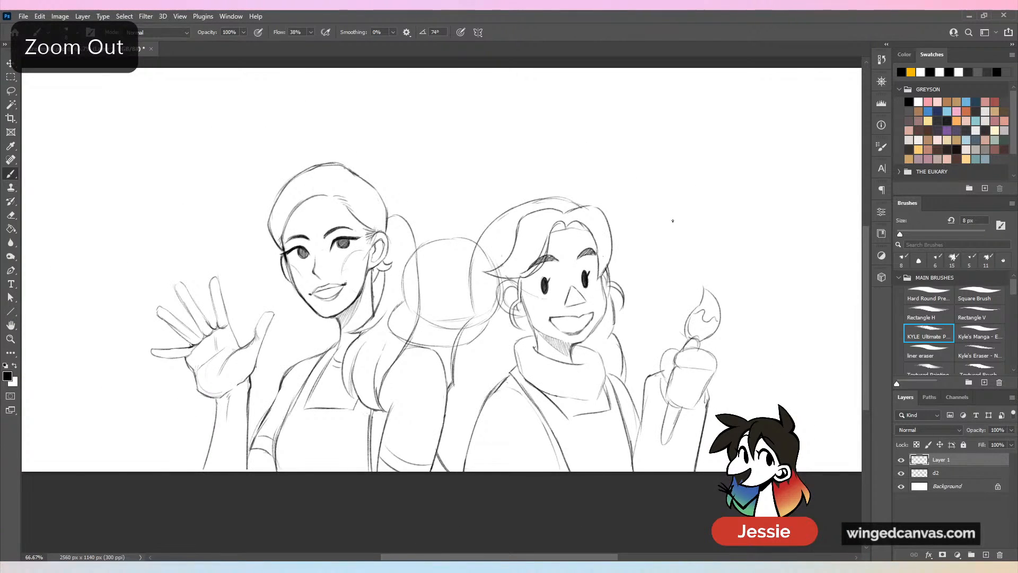
key("v")
mouse_move(484, 289)
left_mouse_down()
mouse_move(480, 265)
mouse_move(503, 256)
left_mouse_up()
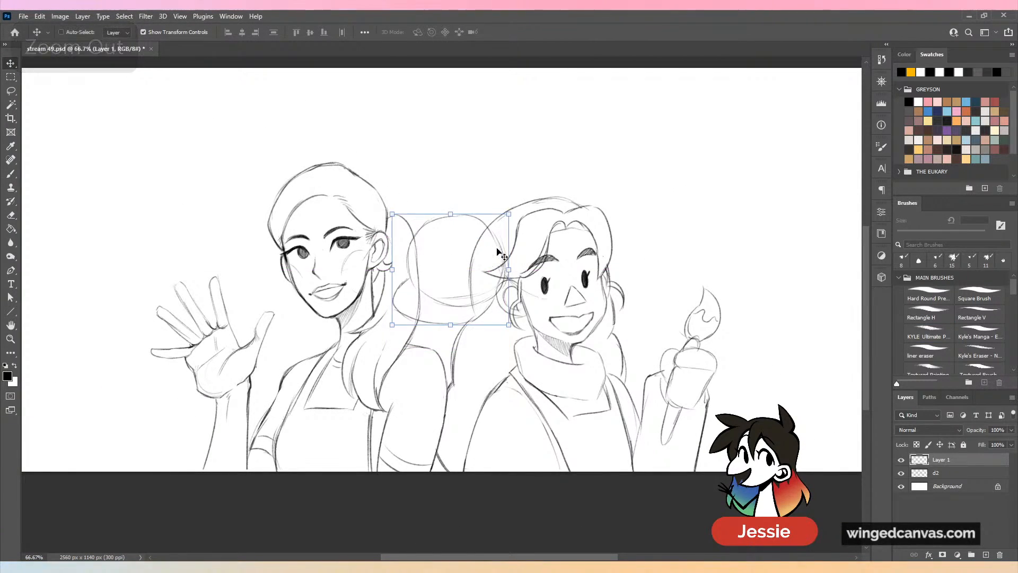
key("b")
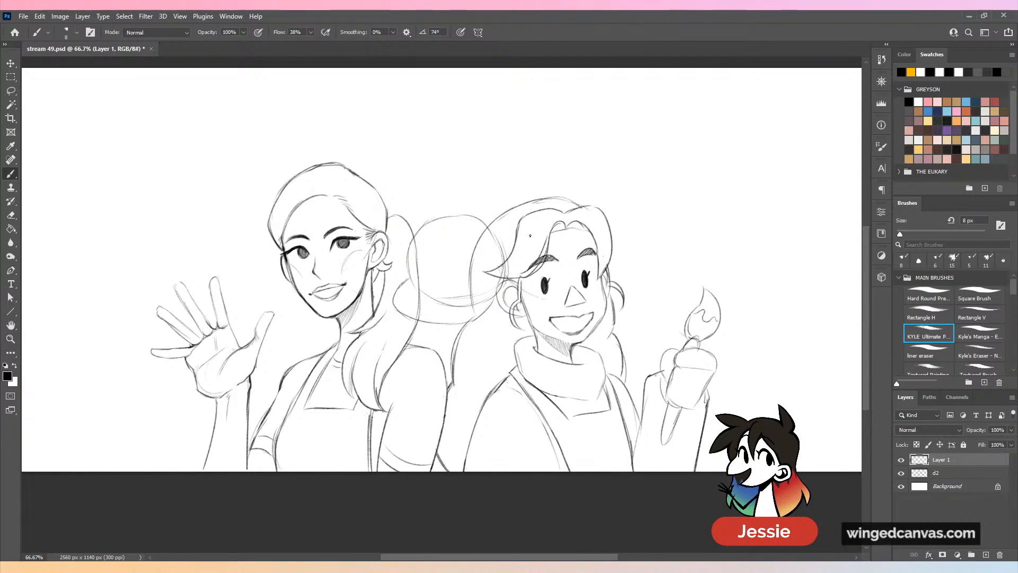
key("ctrl+plus")
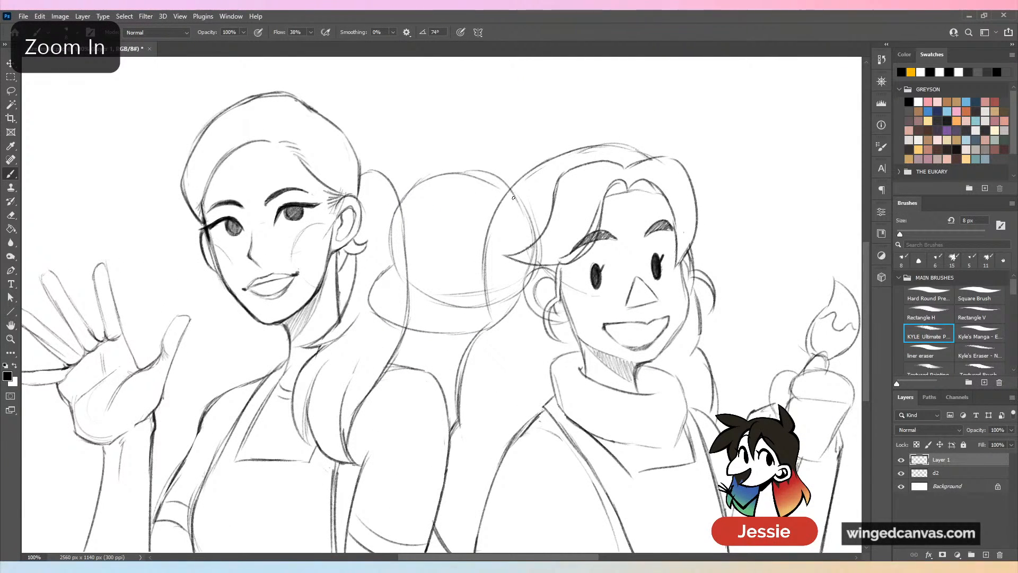
left_click_drag(519, 191, 530, 242)
key("ctrl+z")
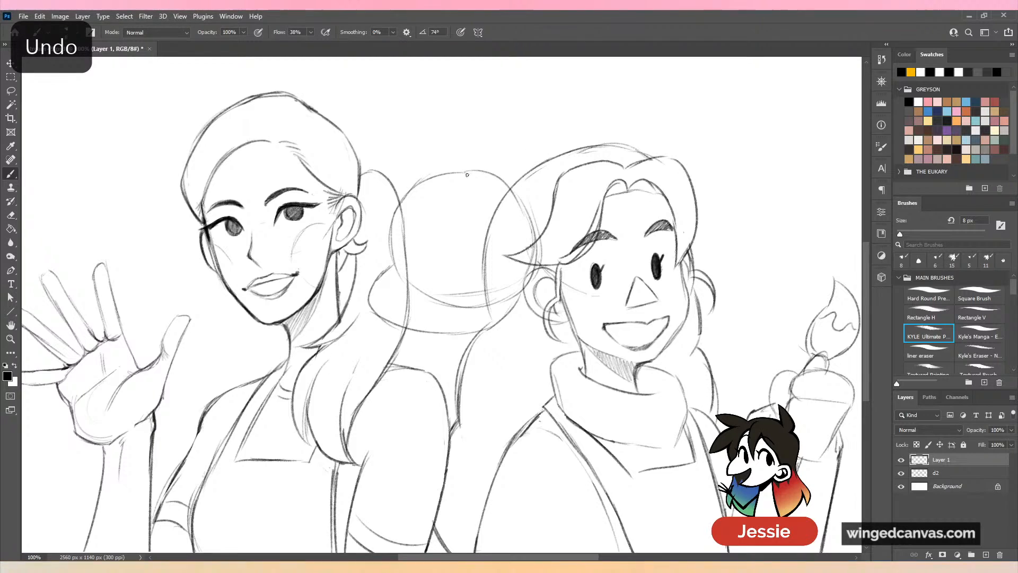
mouse_move(461, 172)
left_mouse_down()
mouse_move(542, 224)
mouse_move(519, 198)
mouse_move(533, 223)
left_mouse_up()
key("ctrl+z")
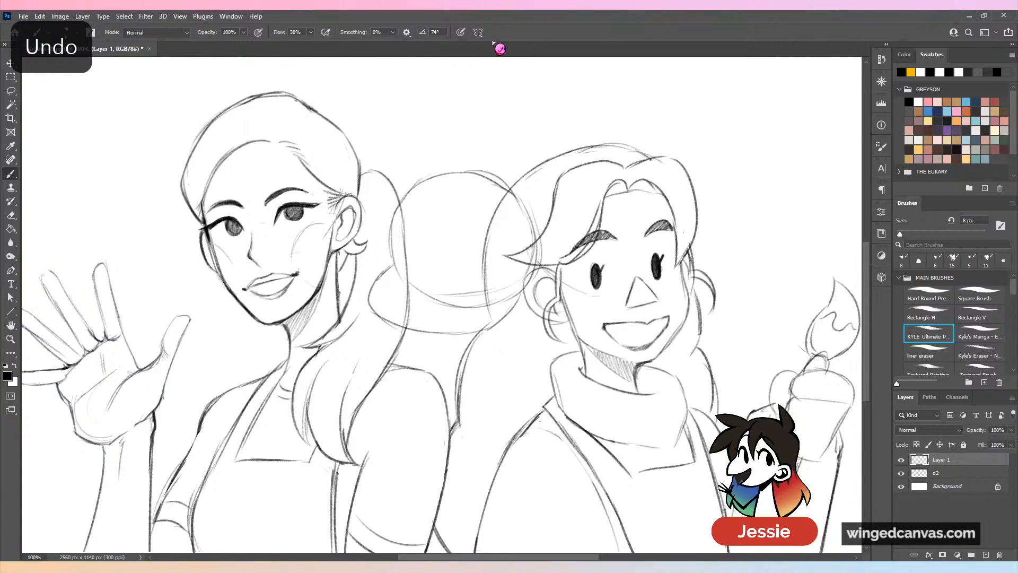
Erase the circle's lower arc inside the new head sketch with the liner eraser.
mouse_move(488, 184)
left_mouse_down()
mouse_move(518, 201)
mouse_move(525, 185)
mouse_move(515, 194)
mouse_move(533, 239)
mouse_move(510, 311)
left_mouse_up()
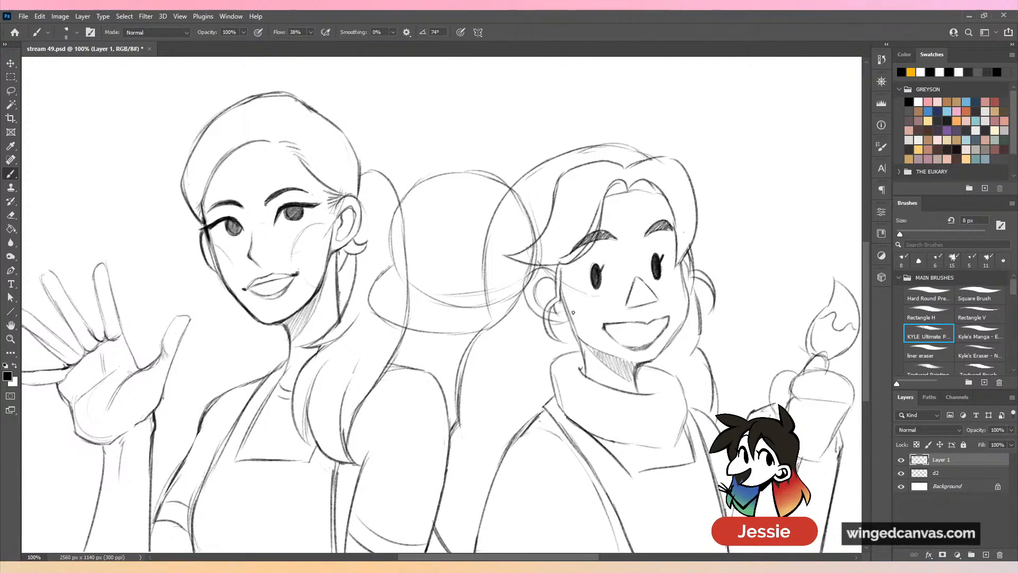
key("period")
key("period")
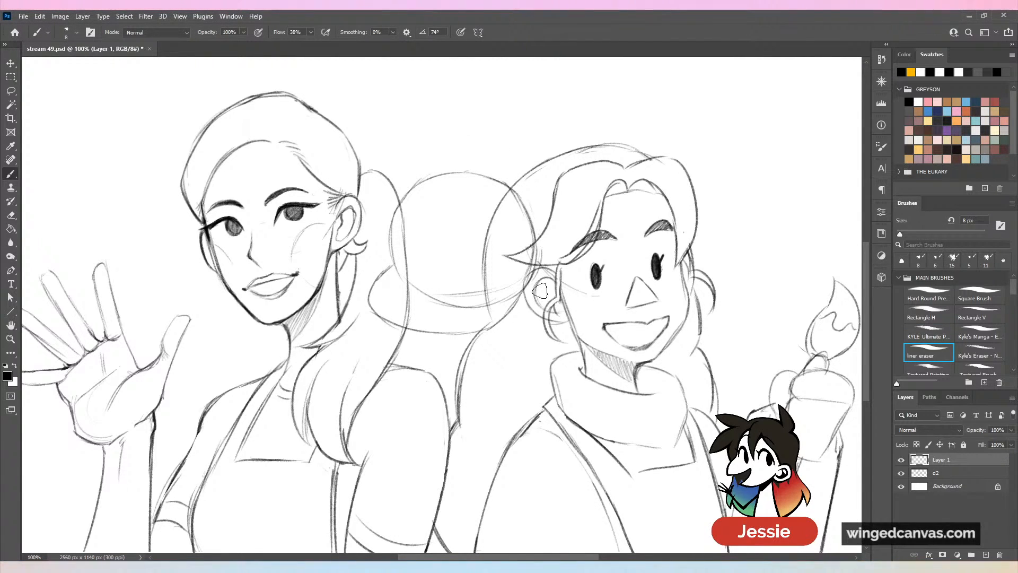
mouse_move(540, 291)
left_mouse_down()
mouse_move(514, 292)
mouse_move(489, 311)
mouse_move(423, 291)
left_mouse_up()
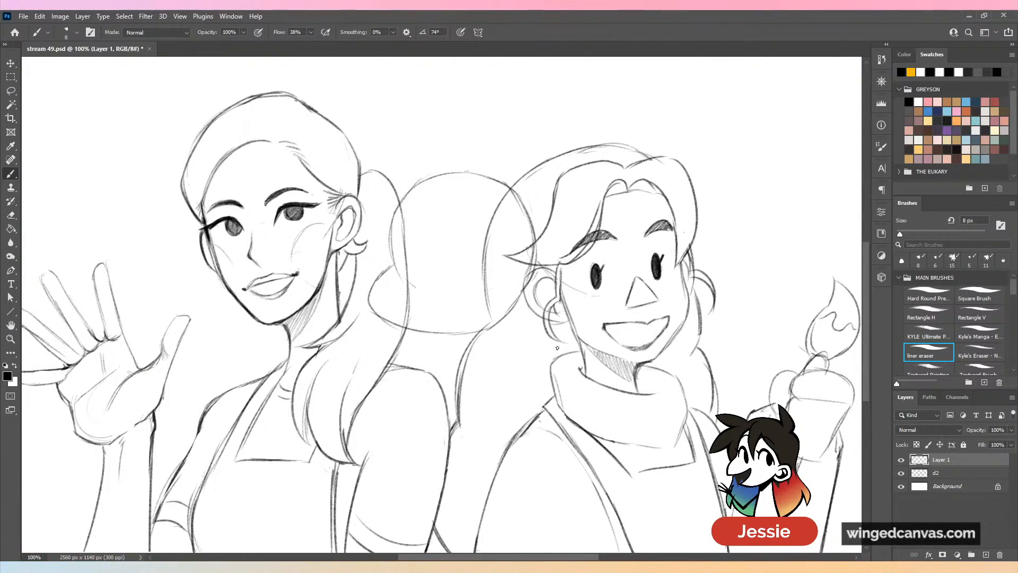
Draw a vertical facial centre line through the new head sketch with the pencil brush.
key("comma")
key("comma")
mouse_move(441, 194)
left_mouse_down()
mouse_move(433, 339)
mouse_move(443, 329)
left_mouse_up()
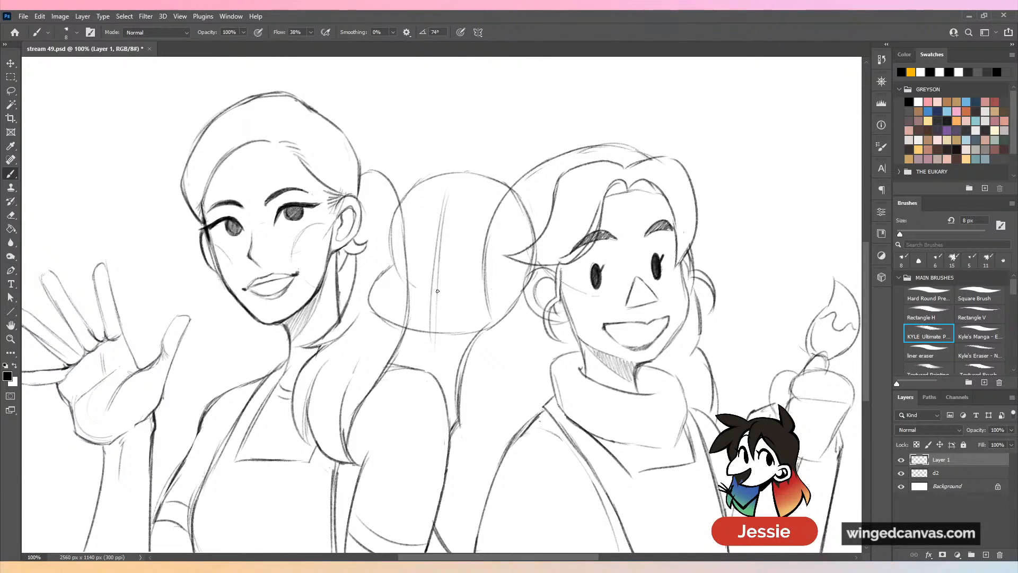
Sketch a slightly curved eye guide line across the middle head and place two solid round dot eyes on it.
mouse_move(392, 268)
left_mouse_down()
mouse_move(489, 296)
mouse_move(514, 285)
mouse_move(455, 292)
mouse_move(524, 292)
left_mouse_up()
key("ctrl+z")
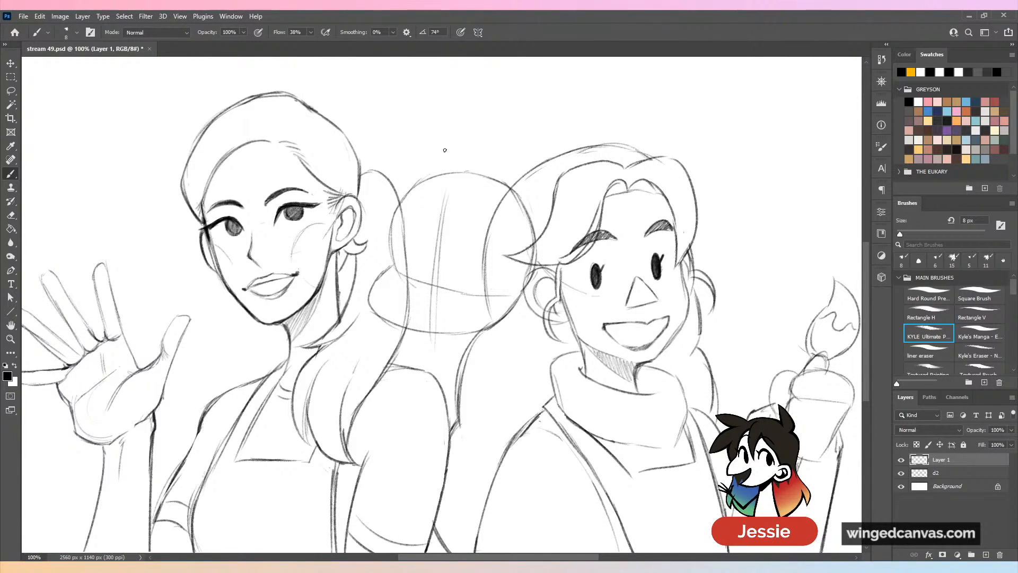
mouse_move(408, 269)
left_mouse_down()
mouse_move(403, 282)
mouse_move(412, 264)
mouse_move(409, 281)
mouse_move(407, 272)
left_mouse_up()
key("ctrl+z")
key("ctrl+z")
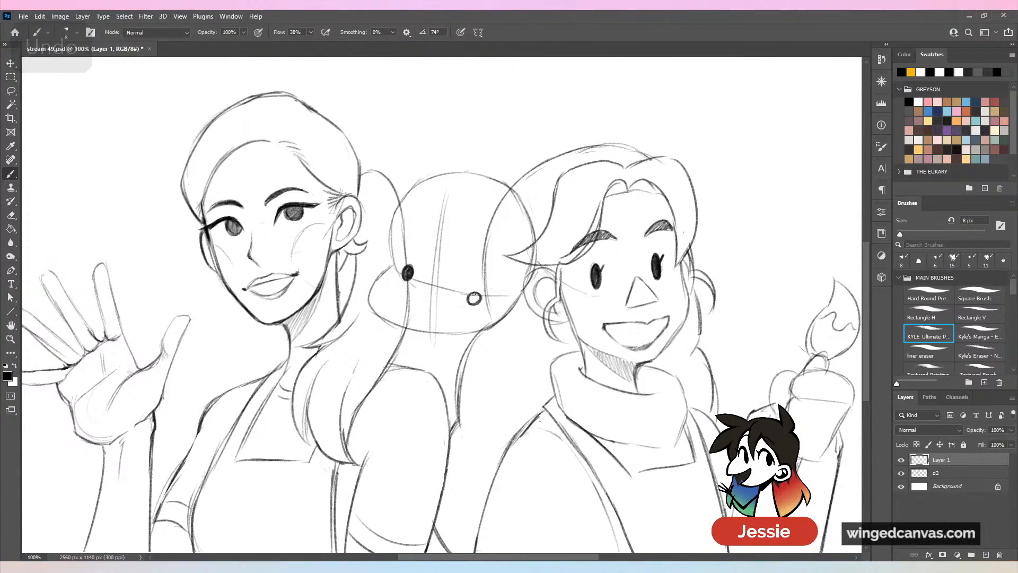
left_click_drag(474, 298, 474, 298)
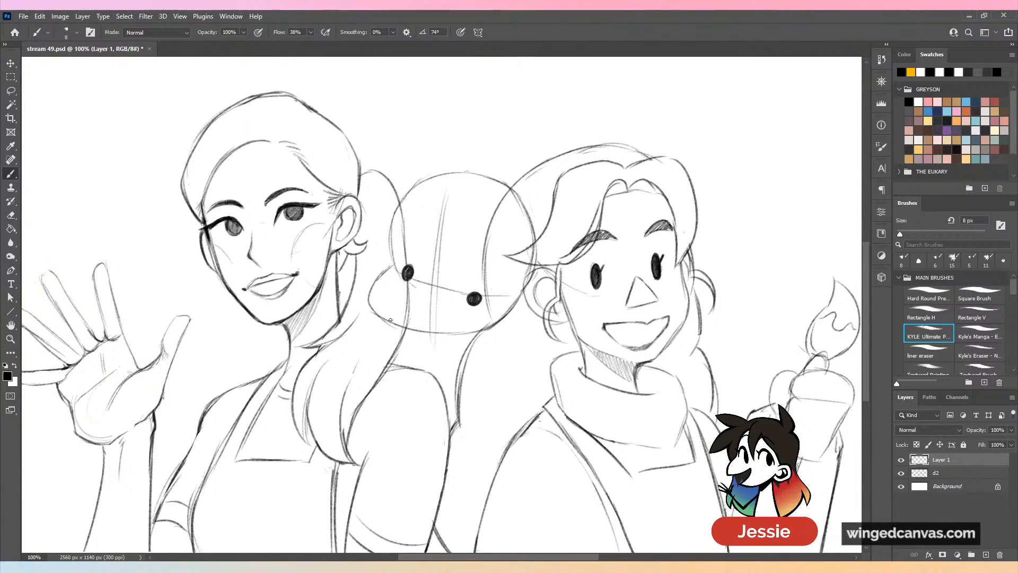
left_click_drag(390, 320, 446, 329)
key("ctrl+z")
key("ctrl+z")
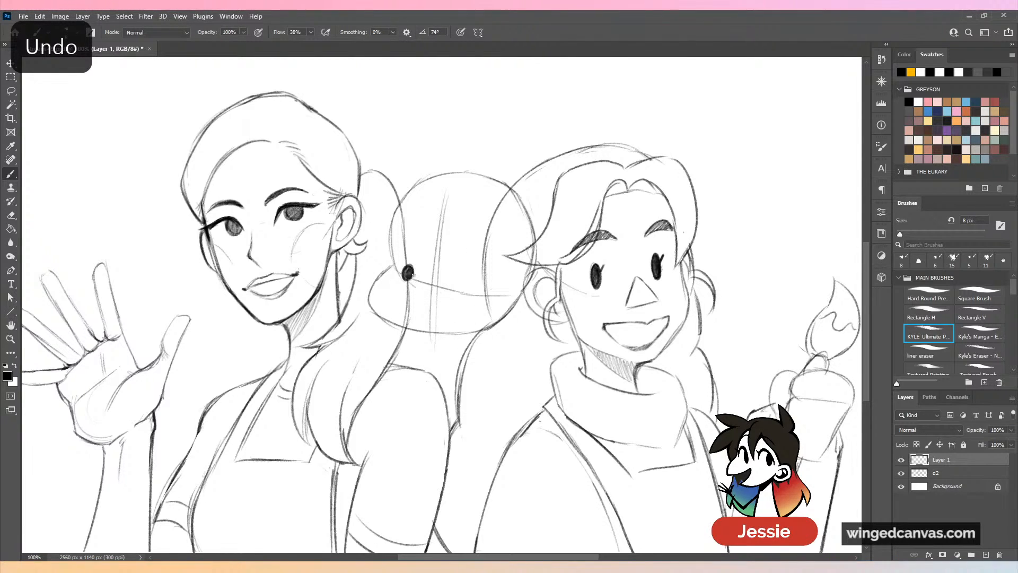
key("ctrl+z")
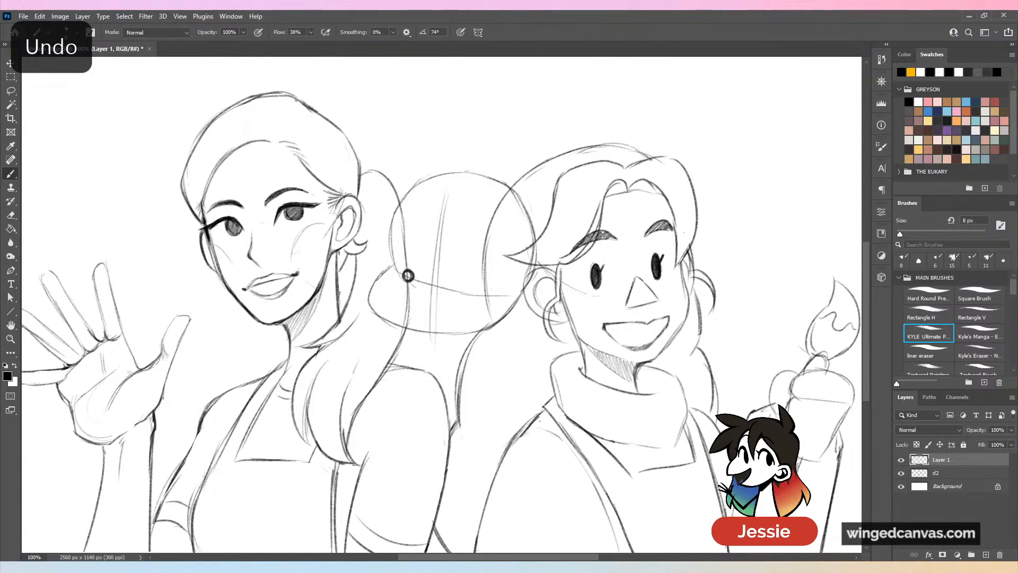
left_click_drag(408, 275, 410, 275)
left_click_drag(474, 295, 478, 295)
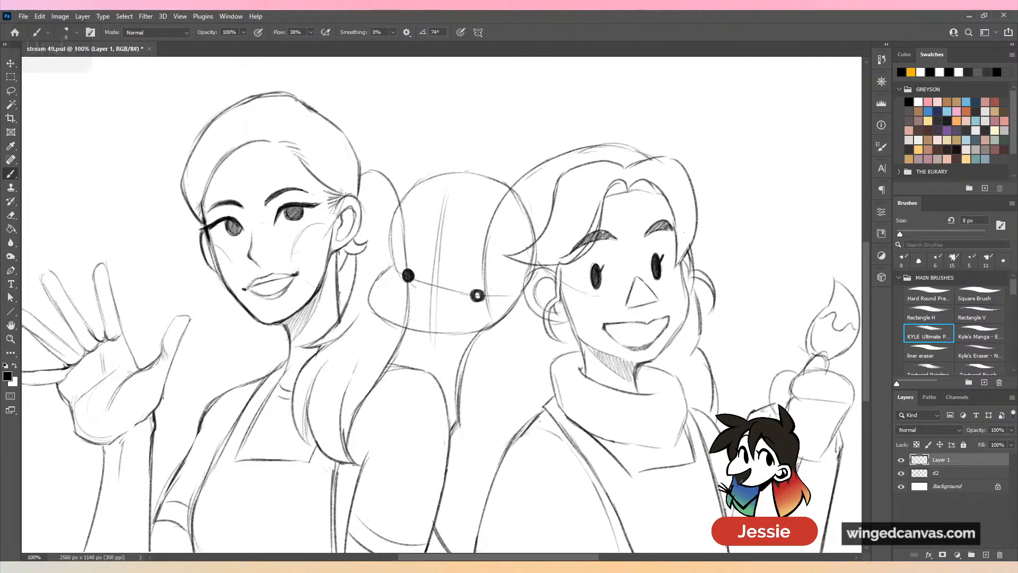
Sketch a hooked mouth line along the left side of the middle head's jaw and erase the old outline beneath it.
mouse_move(385, 320)
left_mouse_down()
mouse_move(455, 309)
mouse_move(410, 328)
mouse_move(437, 310)
mouse_move(426, 329)
mouse_move(399, 329)
mouse_move(437, 332)
left_mouse_up()
key("ctrl+z")
key("e")
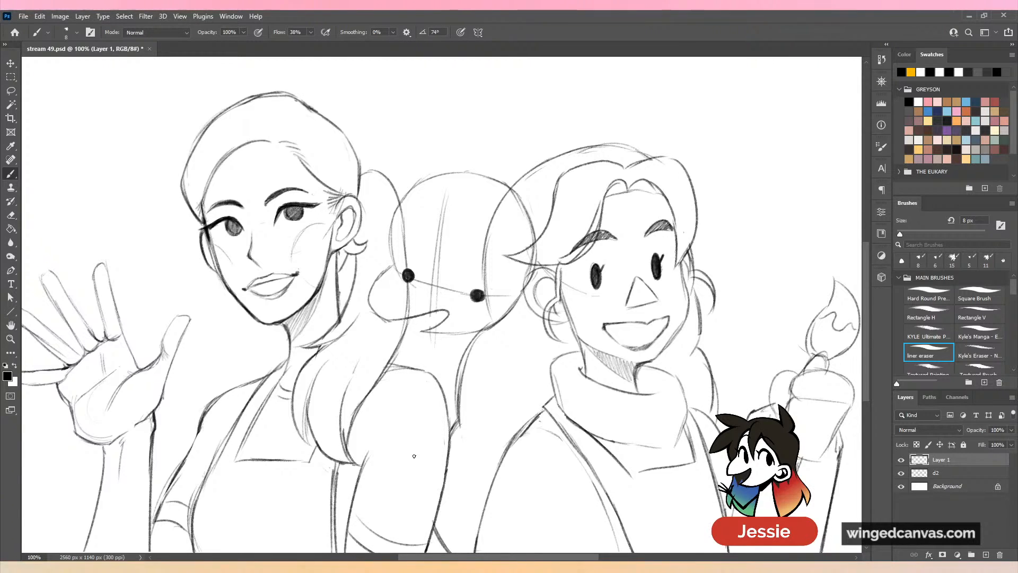
Sketch a rounded bulge with a short dark tick at the right end of the jaw and clean its overlap with the liner eraser.
key("comma")
key("comma")
left_click_drag(519, 296, 549, 298)
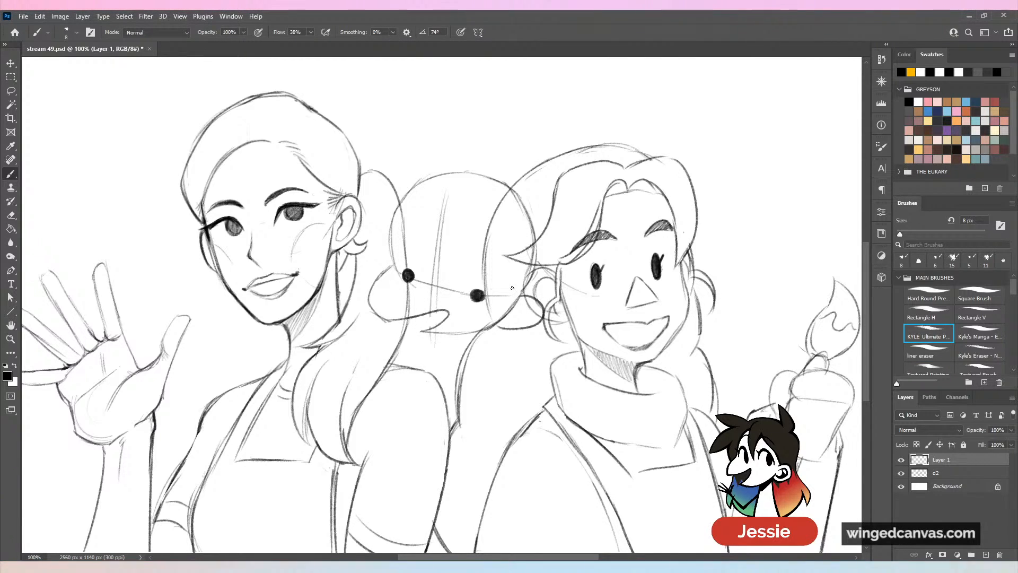
key("ctrl+z")
mouse_move(509, 325)
left_mouse_down()
mouse_move(533, 290)
mouse_move(508, 337)
mouse_move(517, 320)
left_mouse_up()
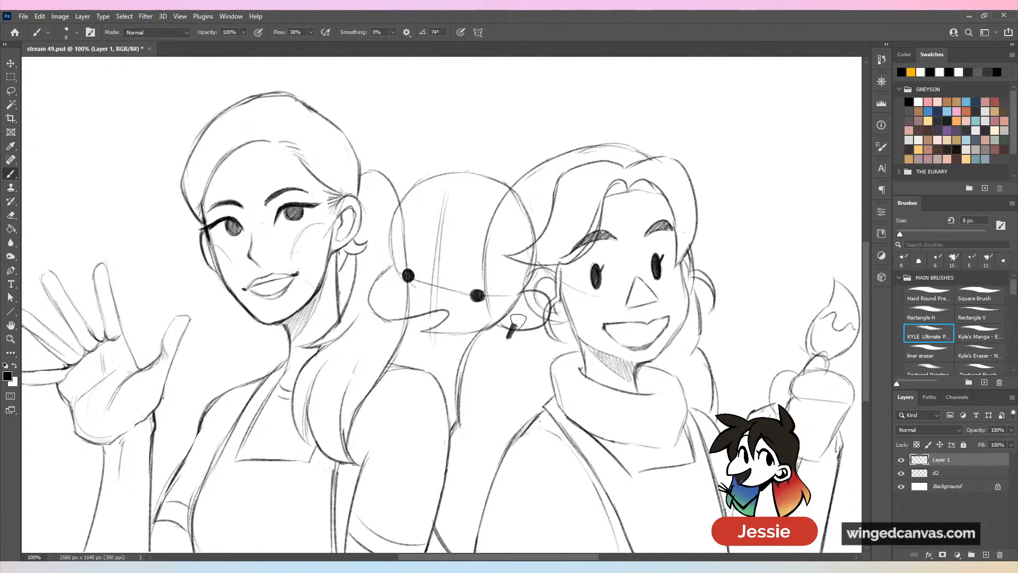
key("period")
key("period")
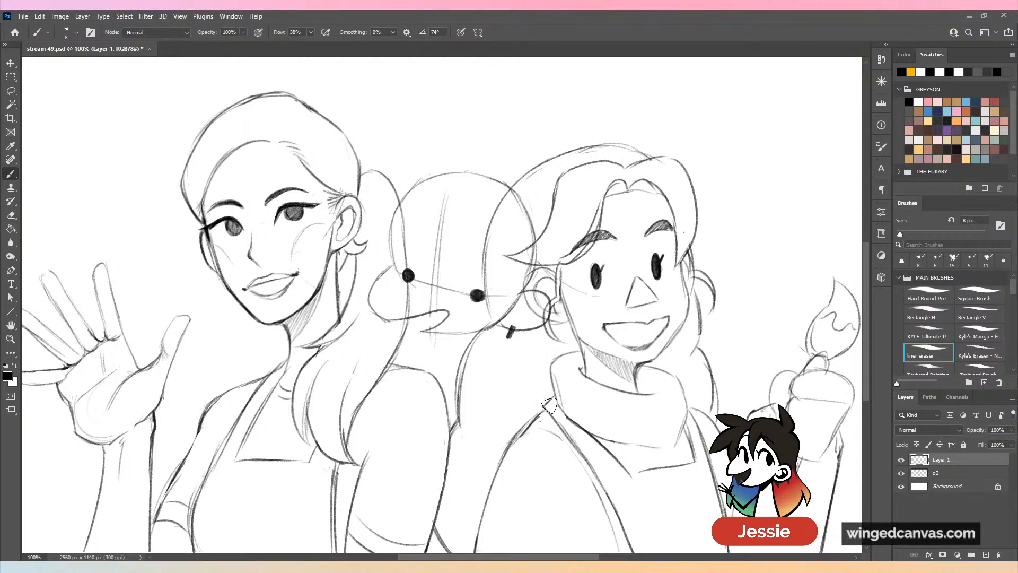
Add curved detail strokes inside the right jaw bulge, darken the lower jaw line and tidy its joins with the liner eraser.
key("comma")
key("comma")
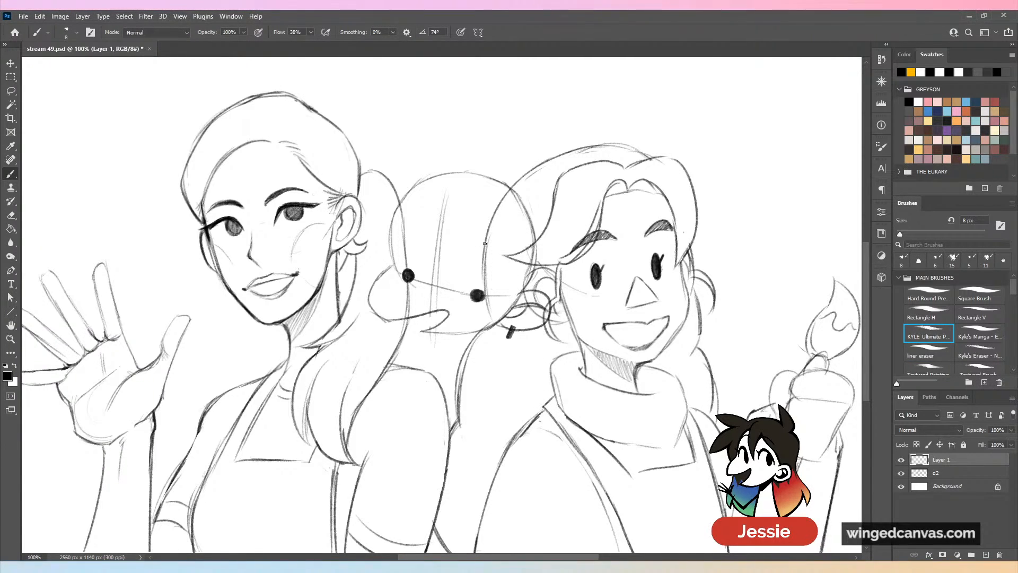
left_click_drag(438, 338, 482, 329)
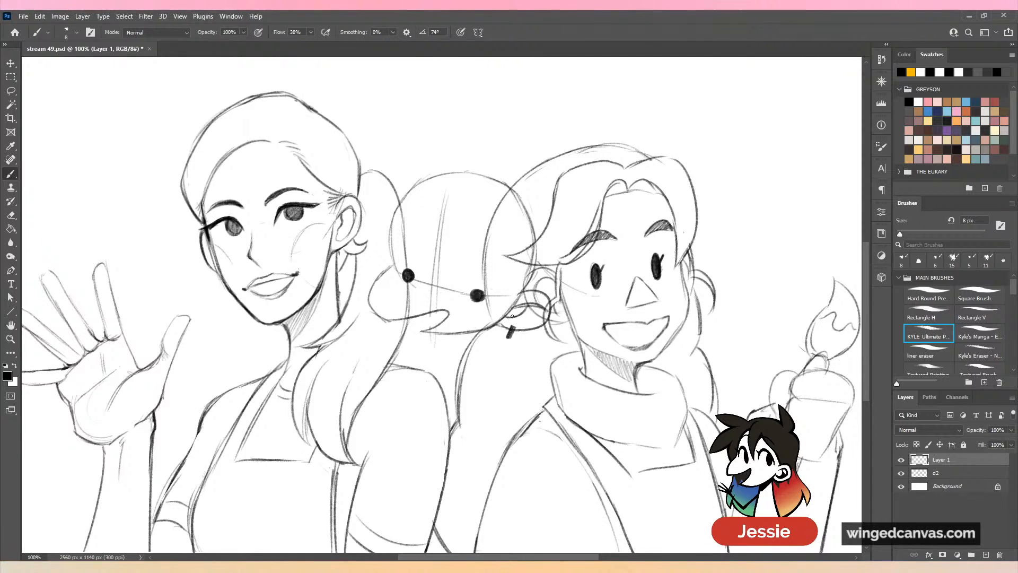
key("period")
key("period")
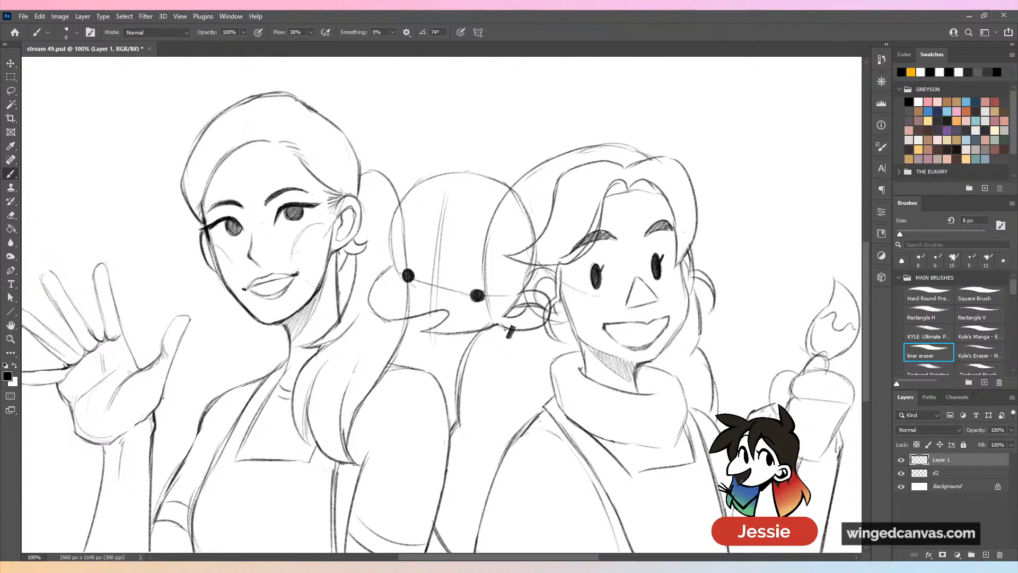
key("comma")
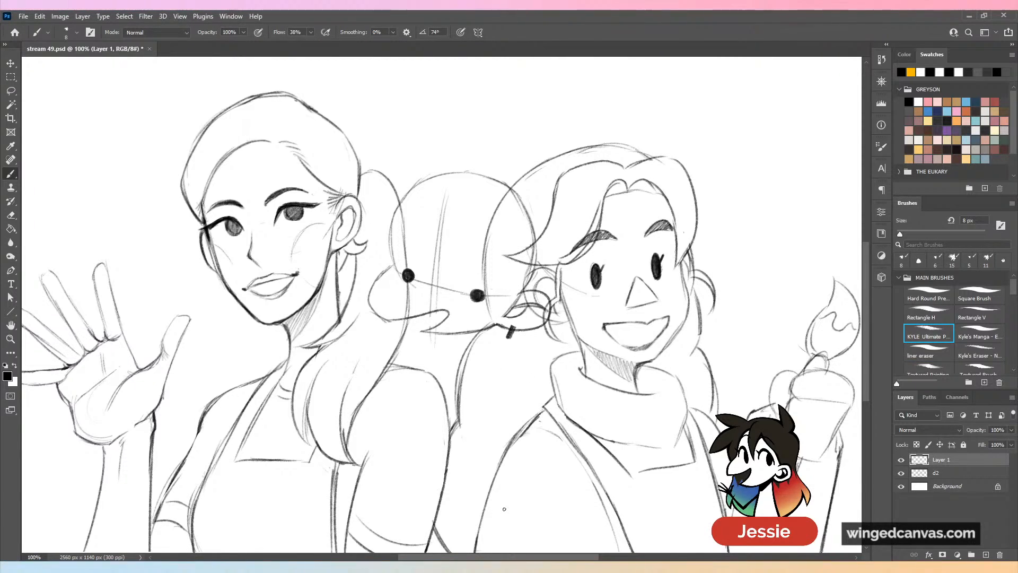
key("period")
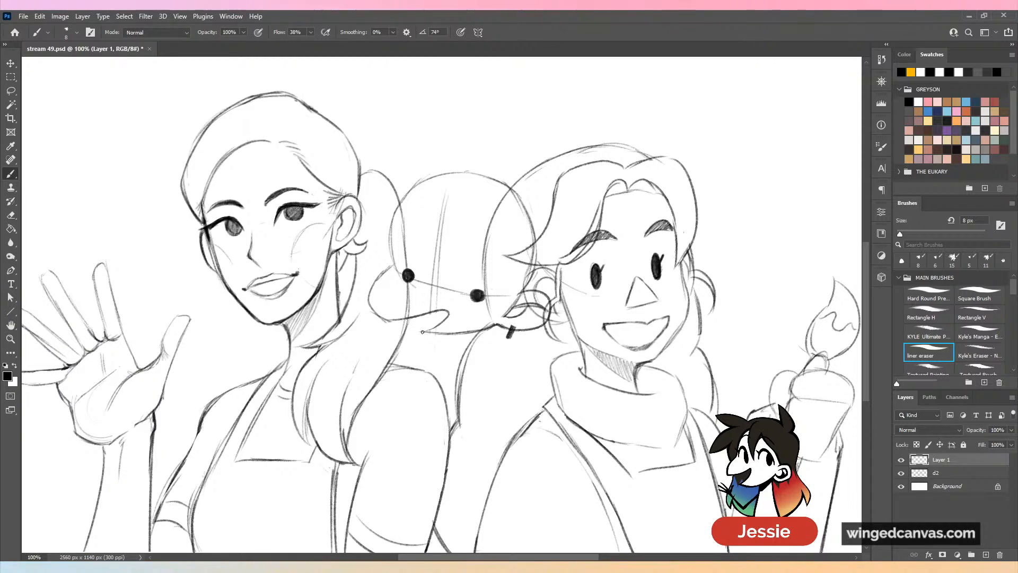
key("comma")
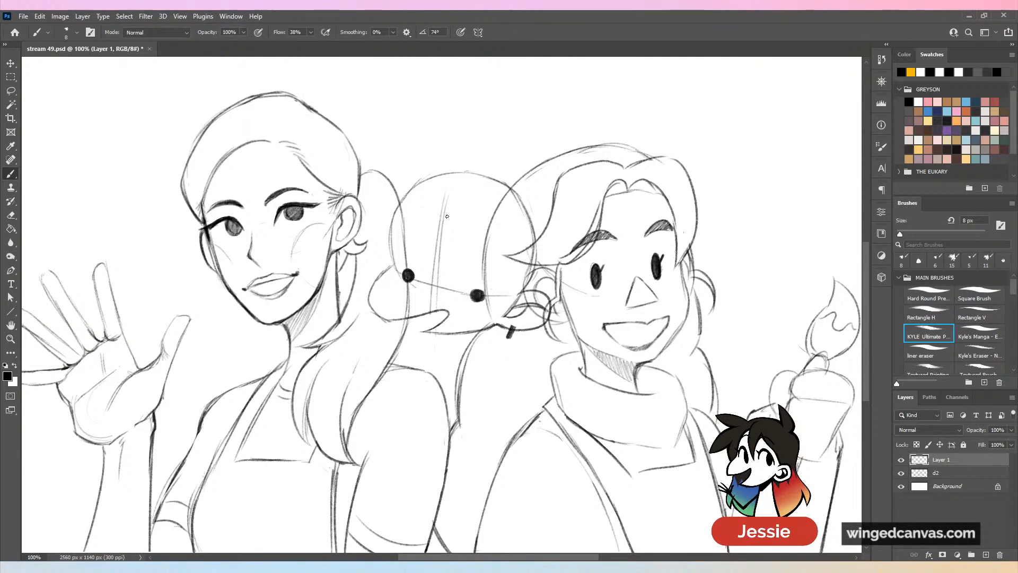
Sketch a narrow upright oval and sweeping strokes on the forehead, plus a flared shape extending from the head's left side.
mouse_move(448, 210)
left_mouse_down()
mouse_move(464, 257)
mouse_move(458, 211)
mouse_move(444, 241)
mouse_move(424, 214)
mouse_move(474, 217)
mouse_move(460, 218)
mouse_move(503, 248)
left_mouse_up()
mouse_move(409, 182)
left_mouse_down()
mouse_move(366, 165)
mouse_move(360, 196)
mouse_move(395, 194)
mouse_move(349, 242)
mouse_move(386, 218)
mouse_move(382, 269)
left_mouse_up()
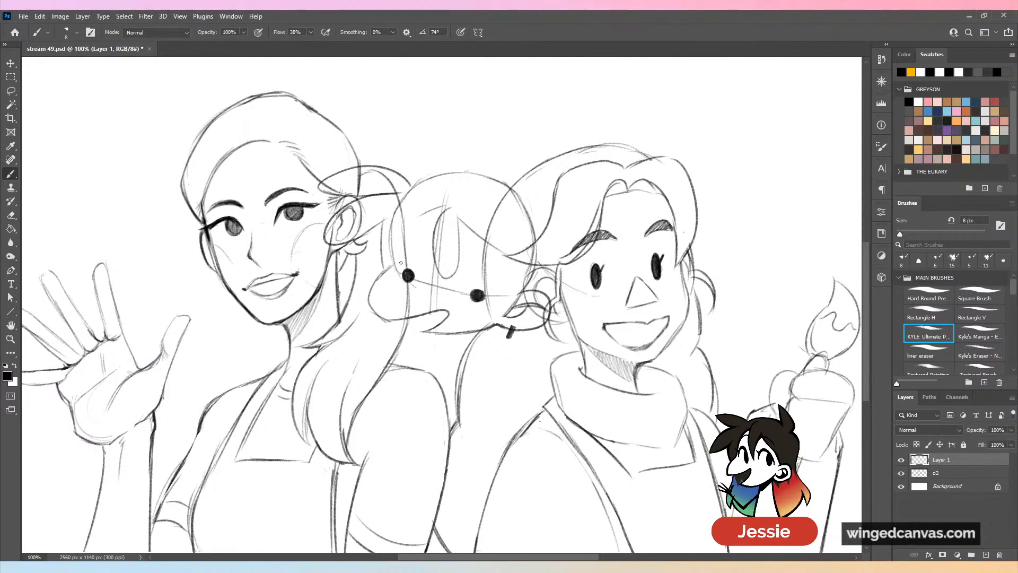
Move the middle head sketch slightly down and right between the women and scale it down a little.
key("v")
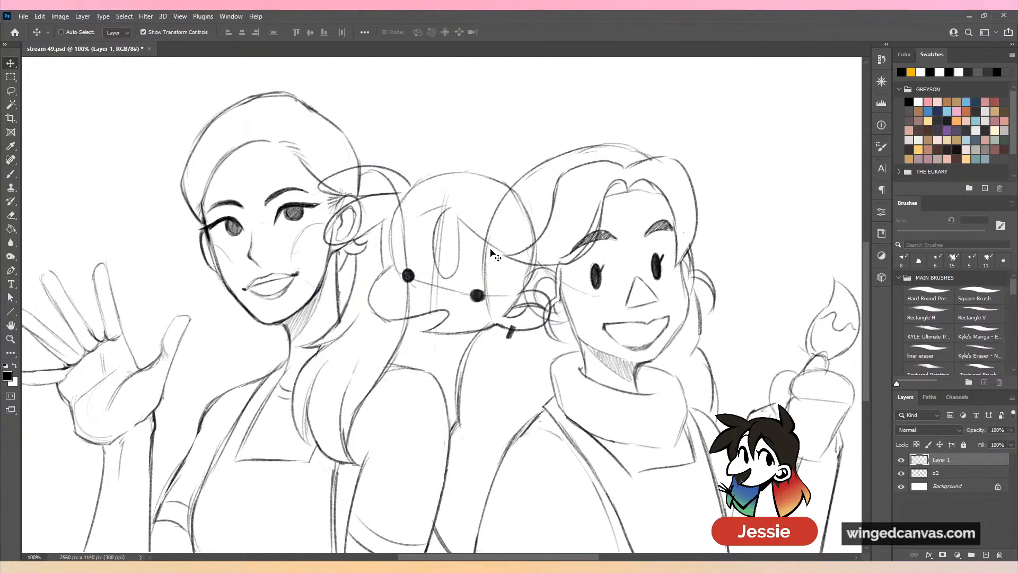
left_click_drag(492, 252, 501, 264)
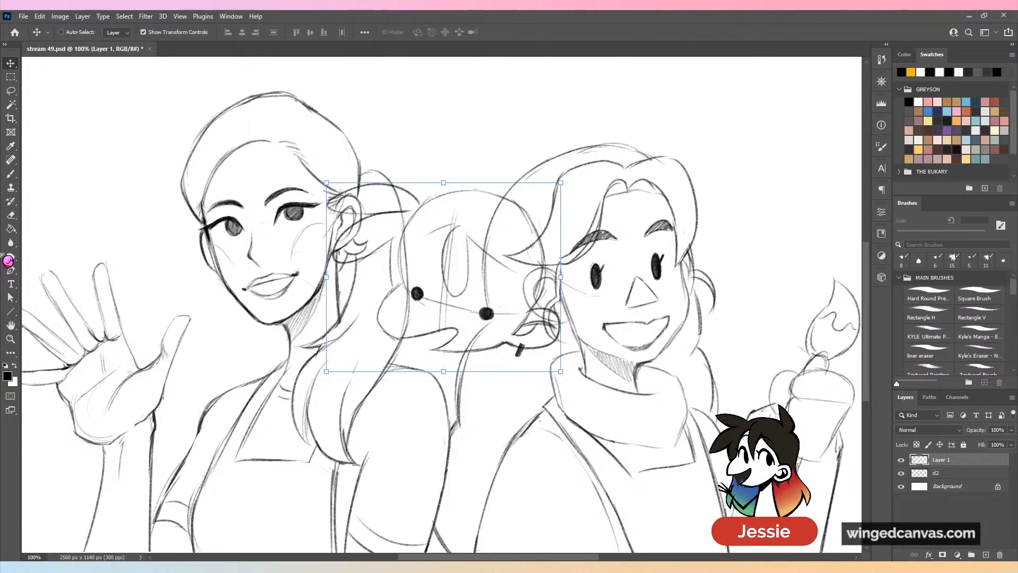
key("ctrl+minus")
key("ctrl+minus")
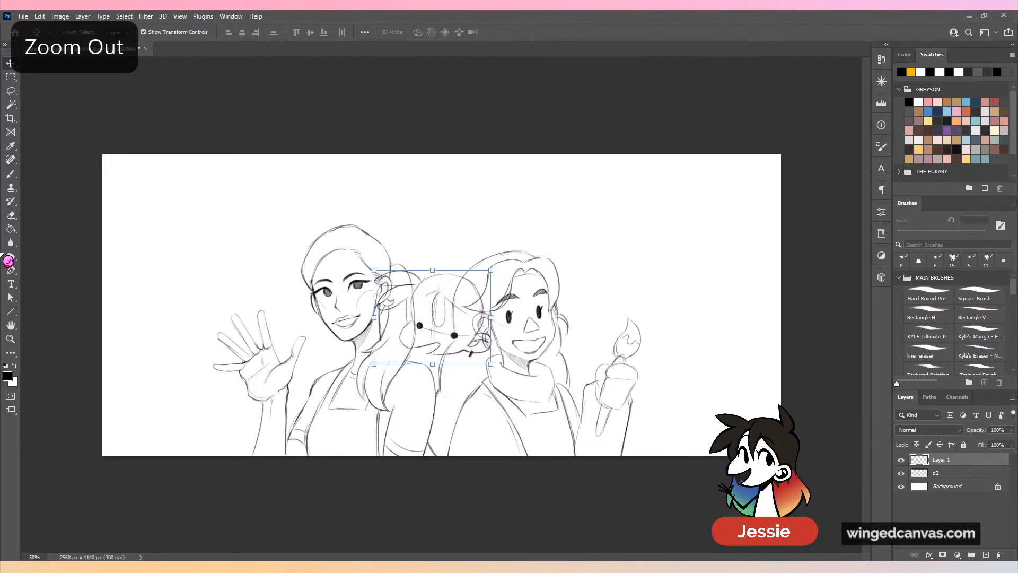
key("ctrl+plus")
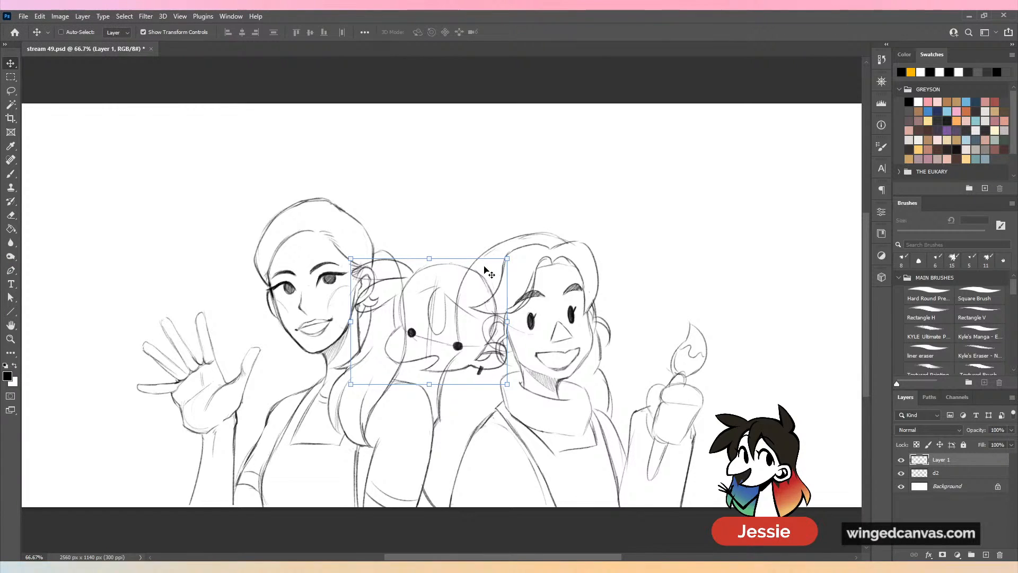
left_click_drag(507, 258, 499, 265)
mouse_move(494, 290)
left_mouse_down()
mouse_move(503, 293)
mouse_move(481, 301)
left_mouse_up()
left_click(524, 33)
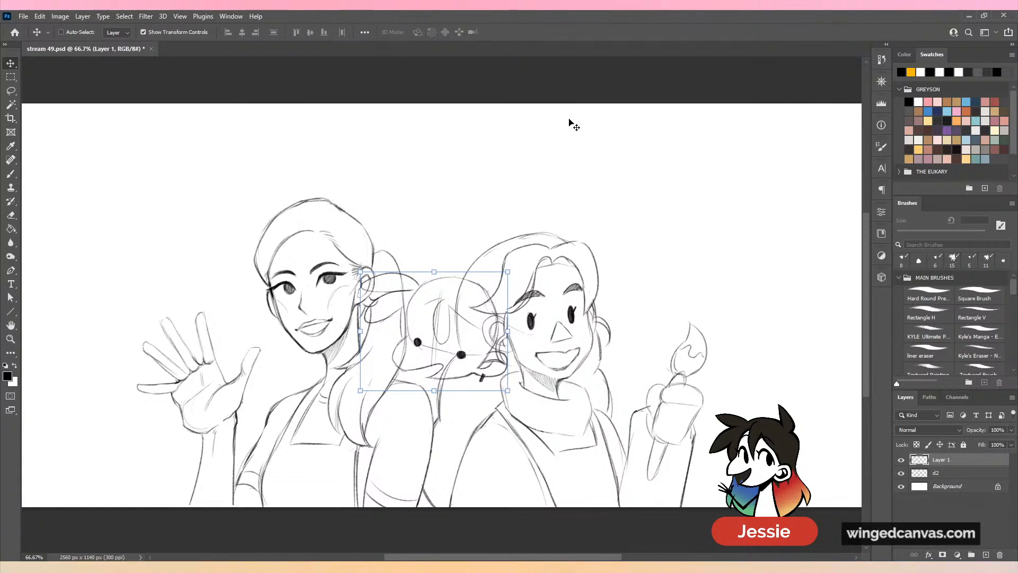
Redraw the head's crown with an upright loop on top using the pencil brush and erase the extra outline on its right side.
left_click(10, 173)
key("ctrl+plus")
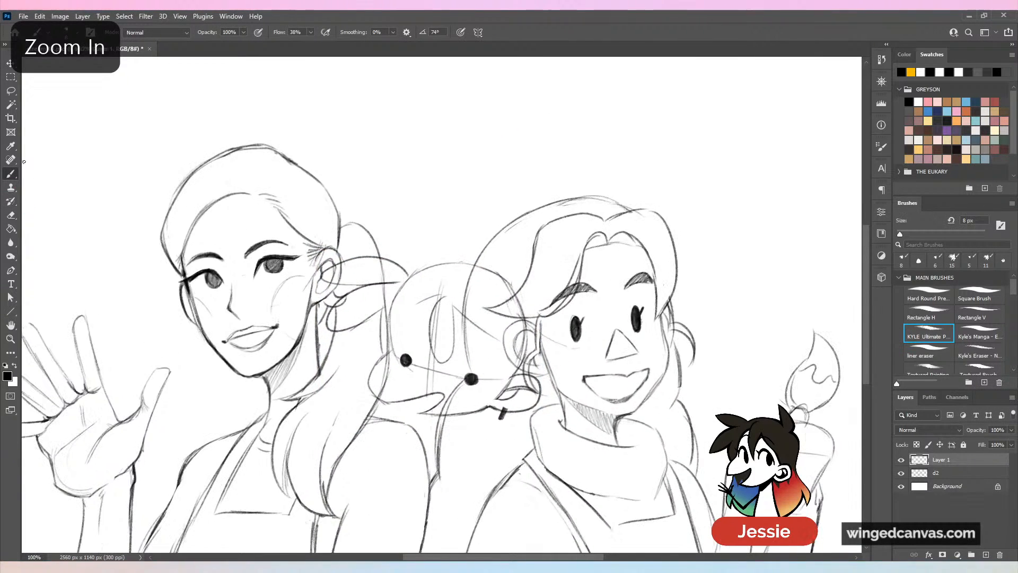
mouse_move(458, 264)
left_mouse_down()
mouse_move(484, 249)
mouse_move(409, 275)
mouse_move(526, 297)
mouse_move(536, 366)
left_mouse_up()
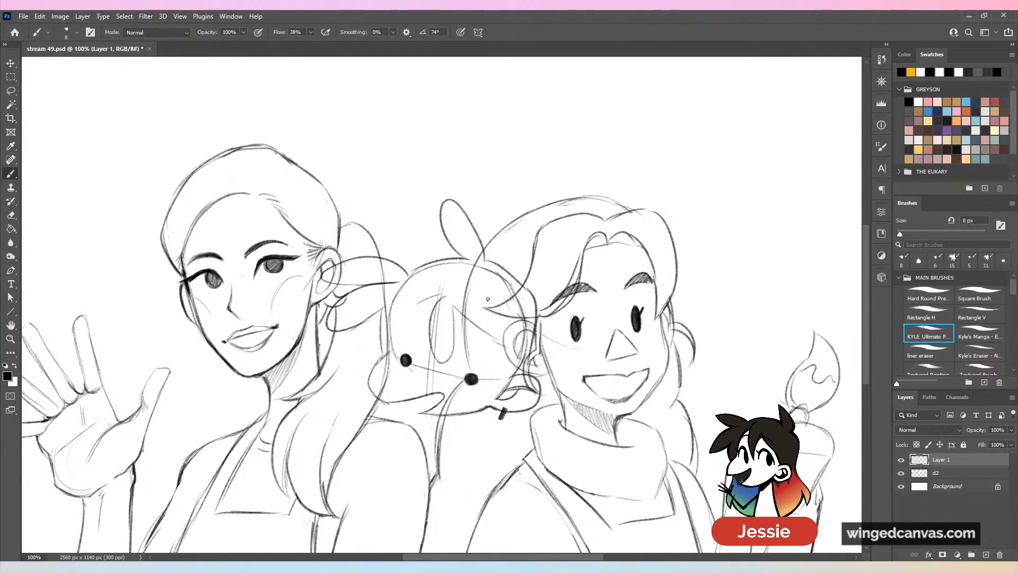
mouse_move(455, 307)
left_mouse_down()
mouse_move(511, 369)
mouse_move(526, 334)
mouse_move(522, 349)
mouse_move(465, 309)
left_mouse_up()
left_click_drag(506, 281, 520, 307)
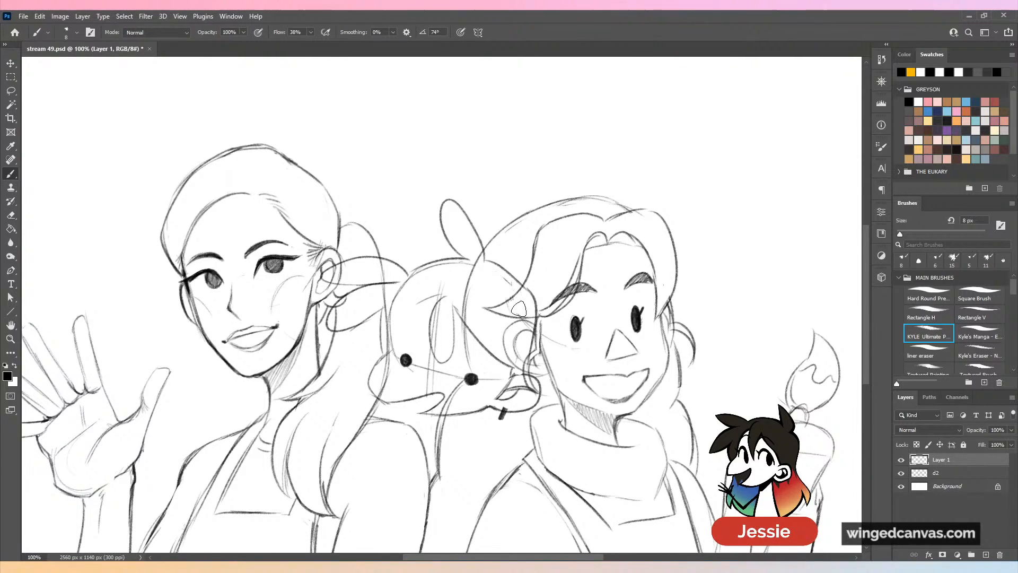
mouse_move(528, 358)
left_mouse_down()
mouse_move(522, 281)
mouse_move(510, 268)
left_mouse_up()
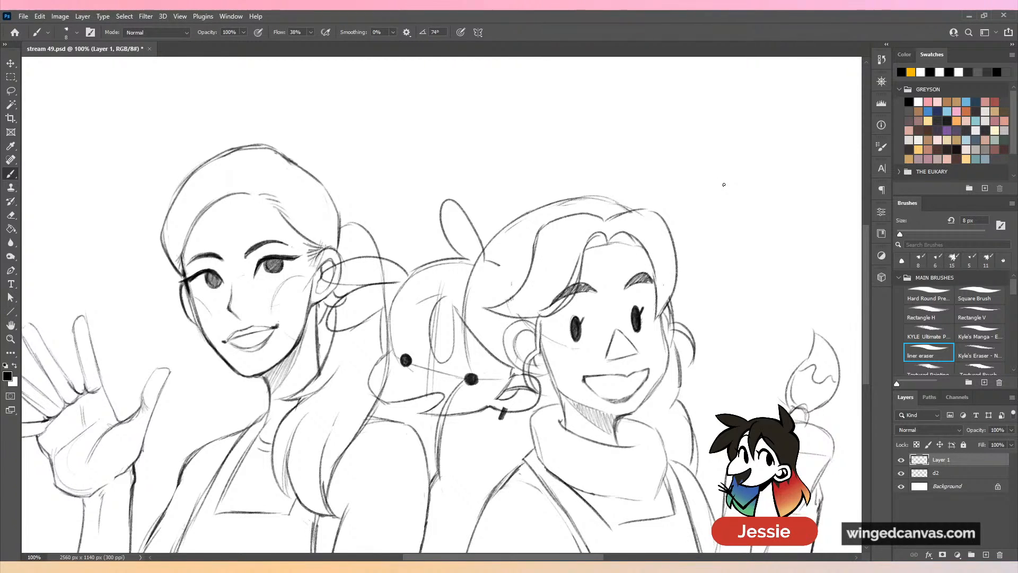
Sketch a sweeping curve from the head's crown outward over the second woman's hair and down beside her cheek.
key("comma")
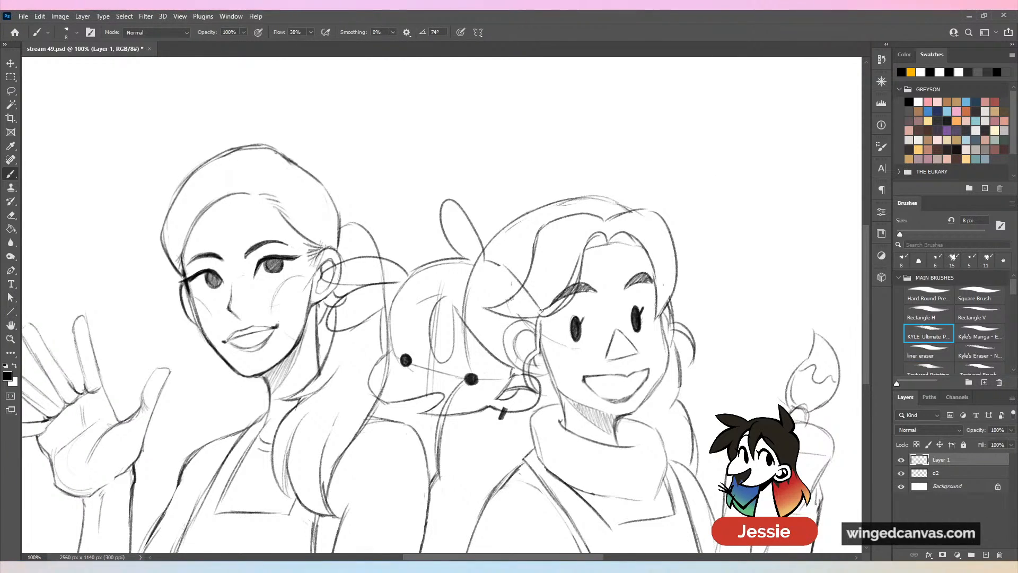
left_click_drag(542, 311, 549, 377)
key("ctrl+z")
key("ctrl+z")
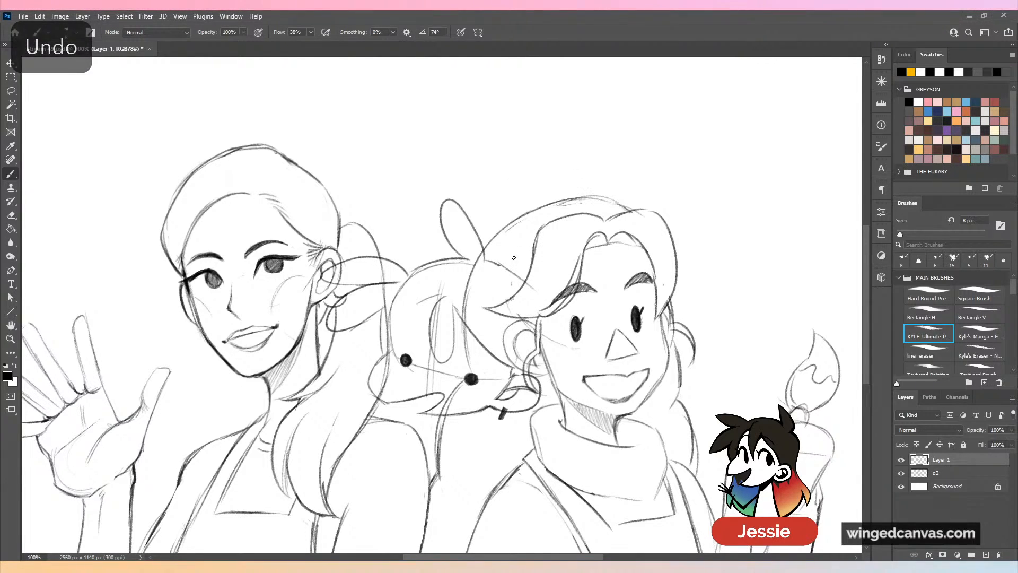
key("ctrl+z")
mouse_move(486, 260)
left_mouse_down()
mouse_move(544, 300)
mouse_move(551, 381)
left_mouse_up()
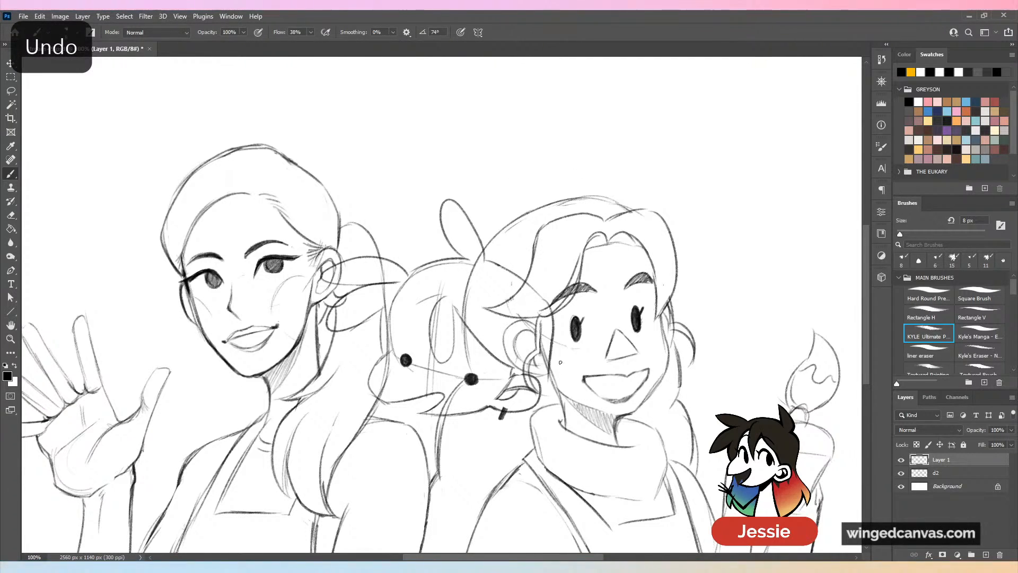
left_click_drag(403, 318, 442, 244)
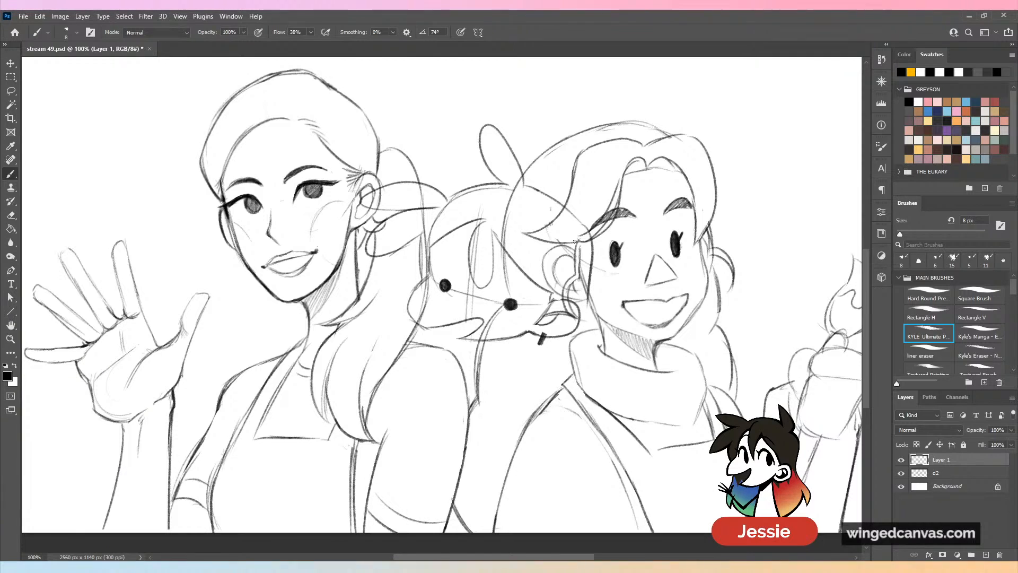
left_click_drag(497, 341, 479, 444)
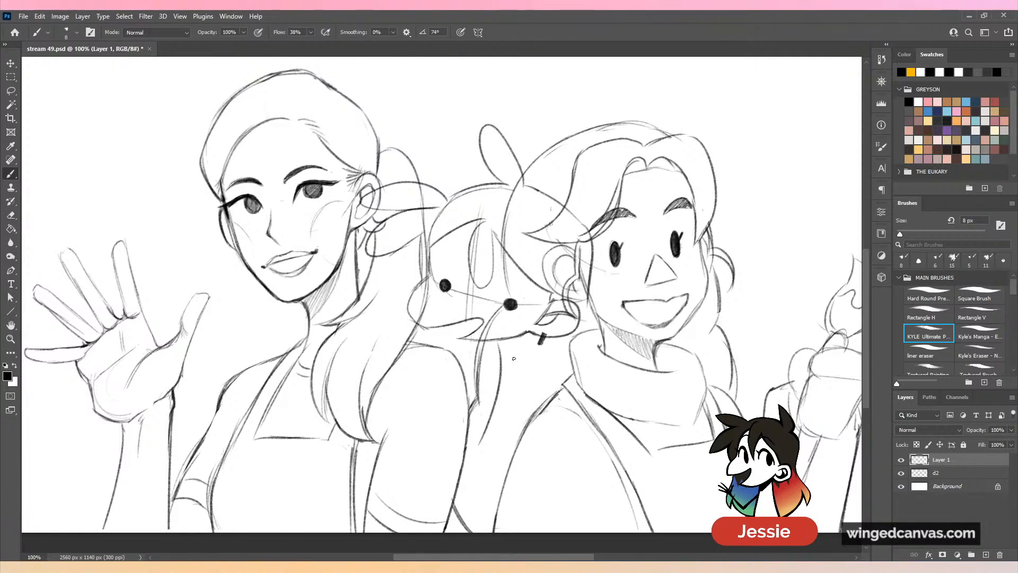
left_click_drag(531, 340, 536, 396)
key("ctrl+z")
key("ctrl+z")
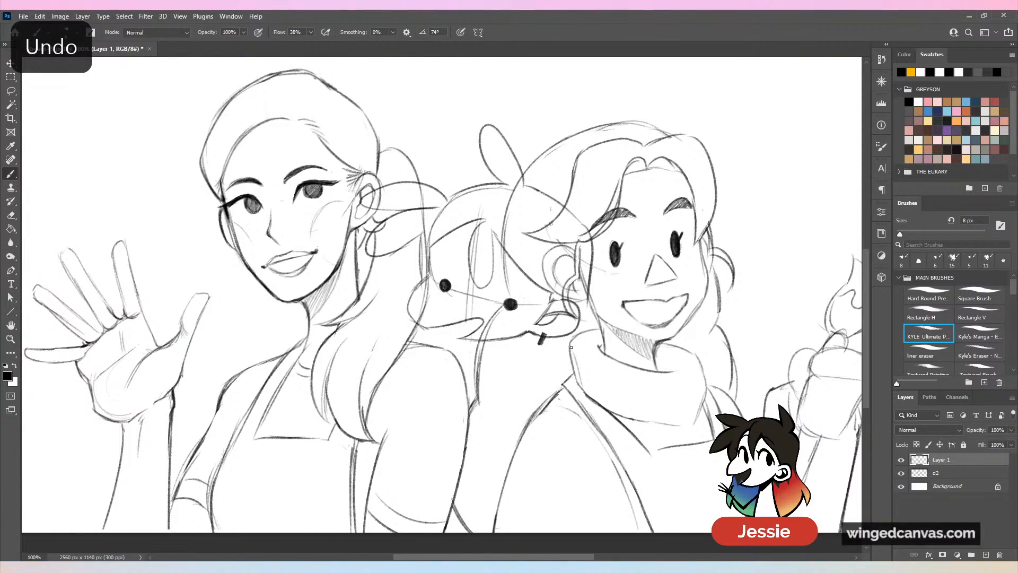
key("ctrl+minus")
key("ctrl+minus")
key("ctrl+plus")
key("ctrl+plus")
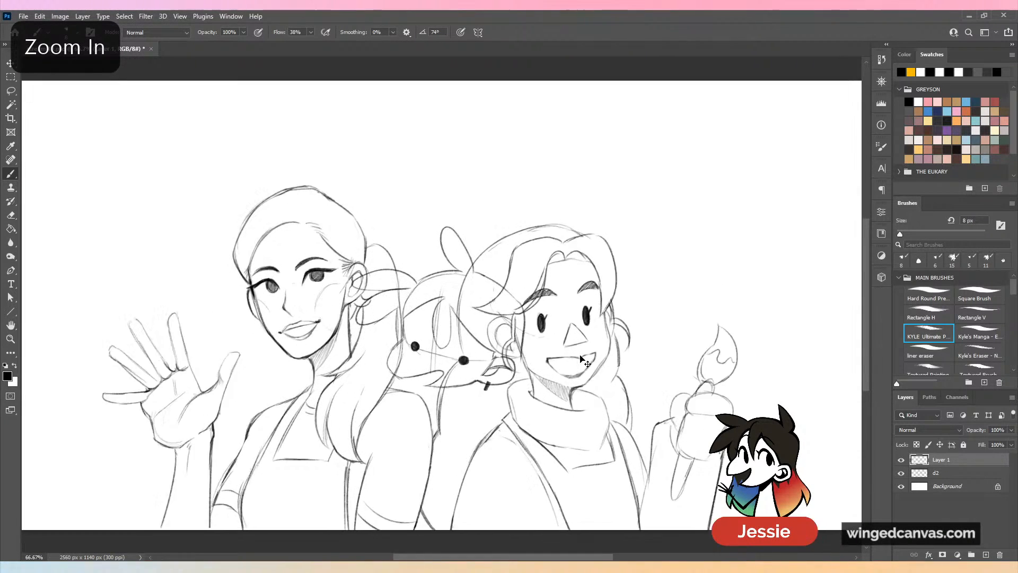
key("v")
left_click_drag(514, 377, 520, 379)
key("ctrl+z")
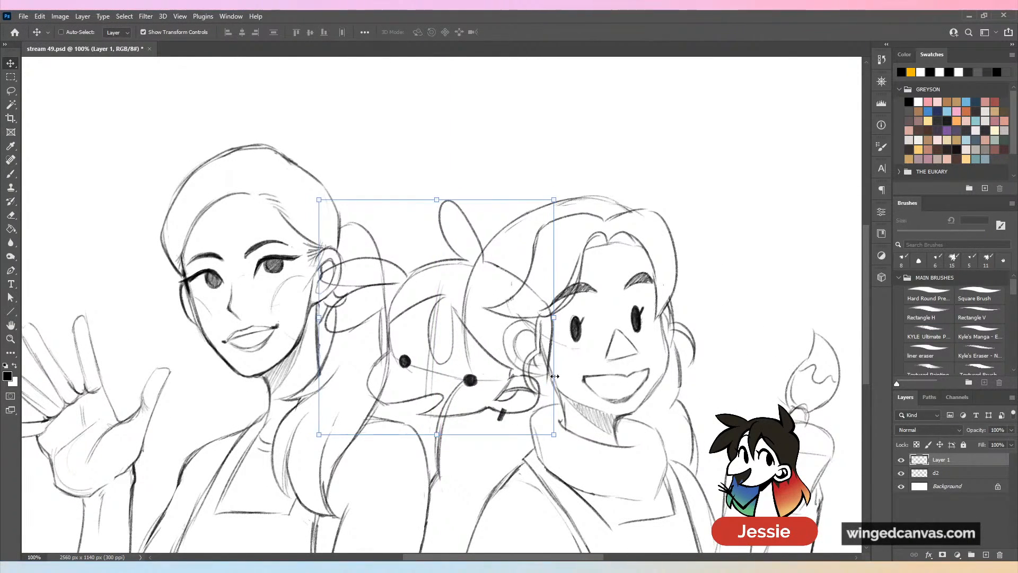
Move the middle head sketch down between the two women's shoulders, near the canvas's lower edge.
key("b")
left_click_drag(516, 510, 514, 448)
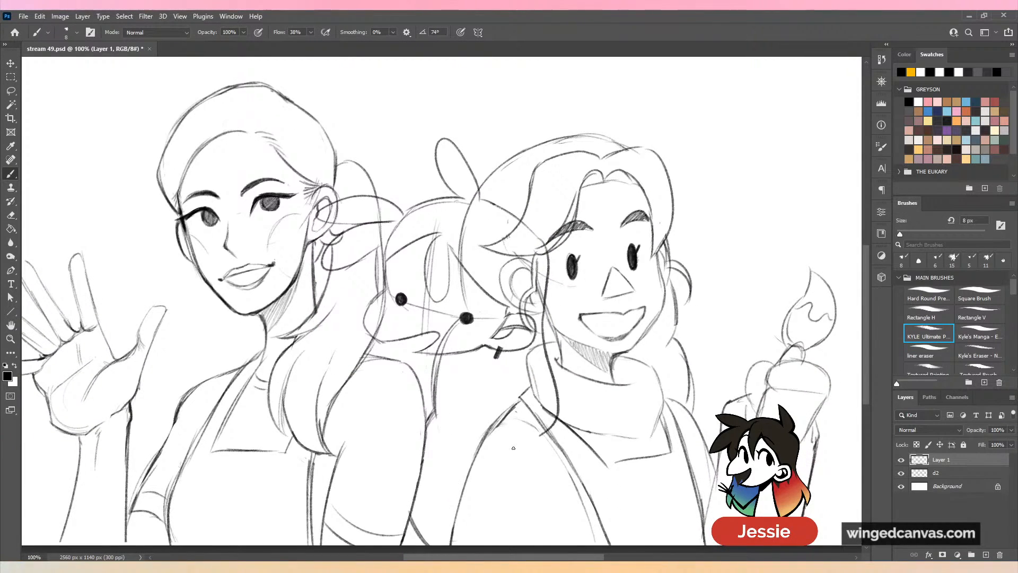
key("ctrl+minus")
key("ctrl+minus")
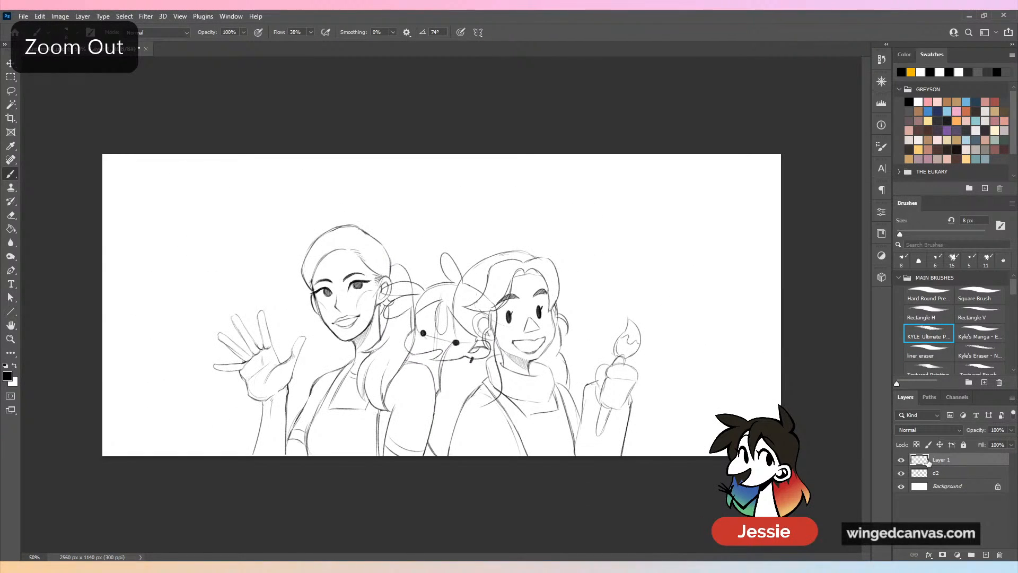
left_click(901, 473)
left_click(901, 473)
key("ctrl+plus")
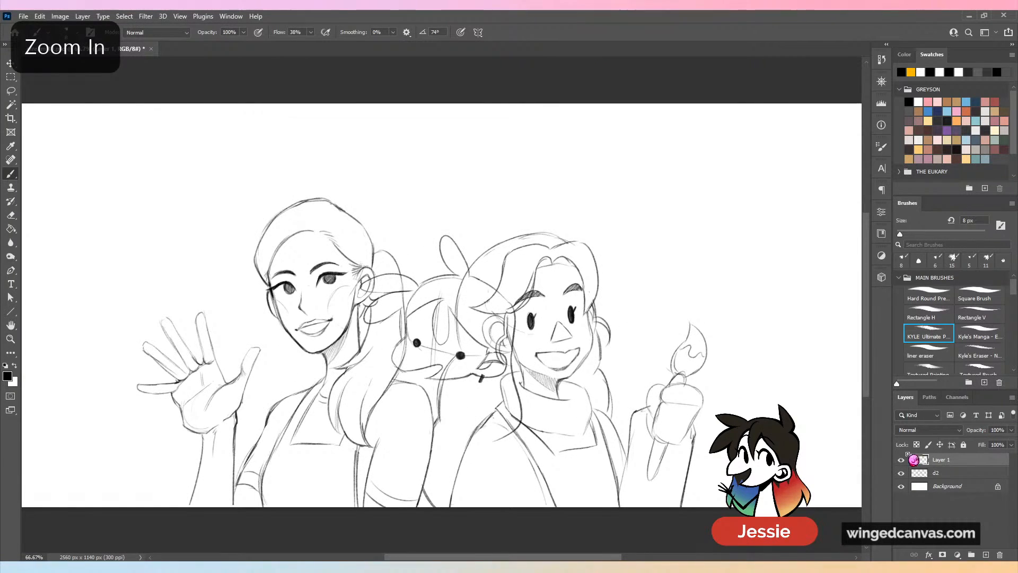
key("v")
mouse_move(491, 362)
left_mouse_down()
mouse_move(483, 212)
mouse_move(498, 436)
mouse_move(473, 416)
left_mouse_up()
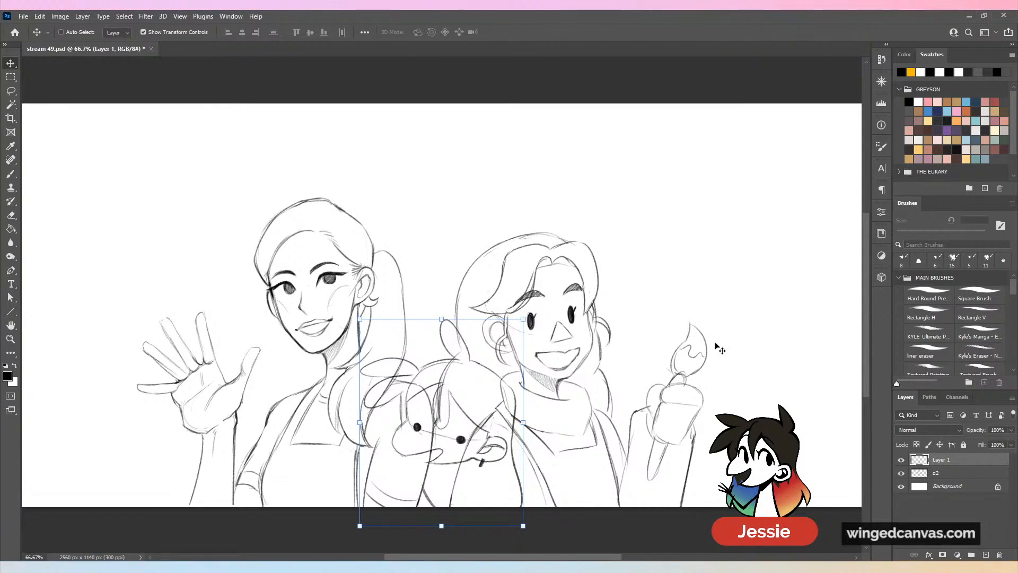
Lasso the whole middle head sketch on Layer 1, delete it and clear the selection.
key("b")
key("l")
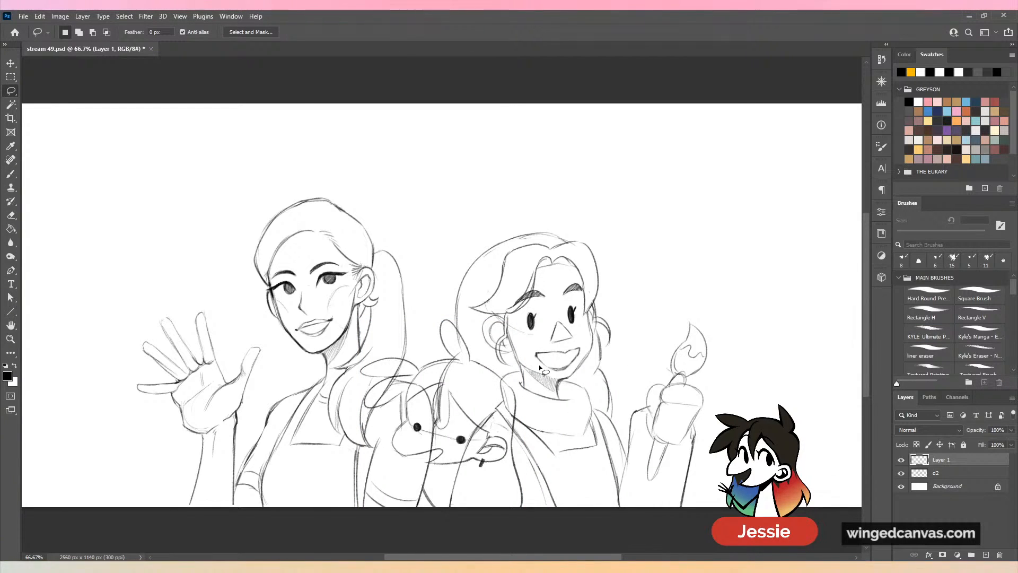
left_click_drag(539, 365, 714, 395)
key("Delete")
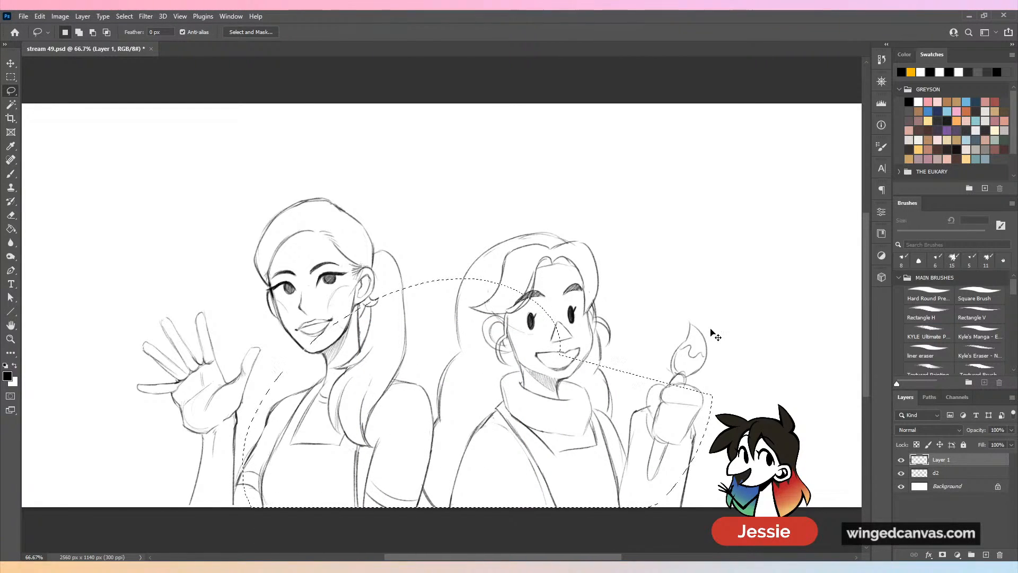
key("ctrl+d")
Lower the opacity of layer d2 to fade the two women, and make Layer 1 active for drawing.
key("b")
left_click_drag(575, 452, 541, 327)
left_click(936, 473)
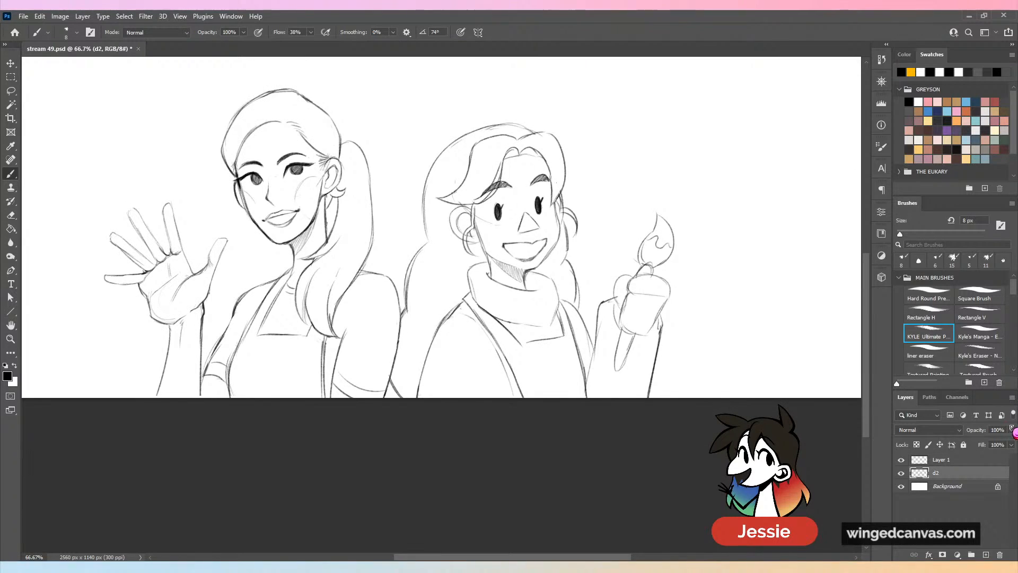
left_click_drag(982, 444, 973, 445)
left_click(941, 459)
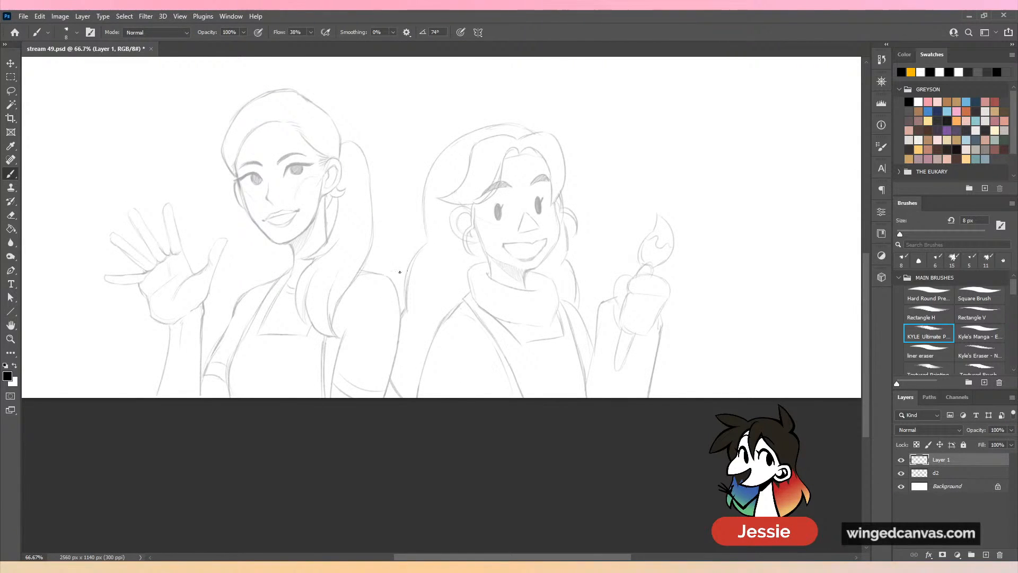
Sketch a large circle for the third character's head between the two women's shoulders using the pencil brush.
key("ctrl+plus")
left_click_drag(350, 214, 425, 275)
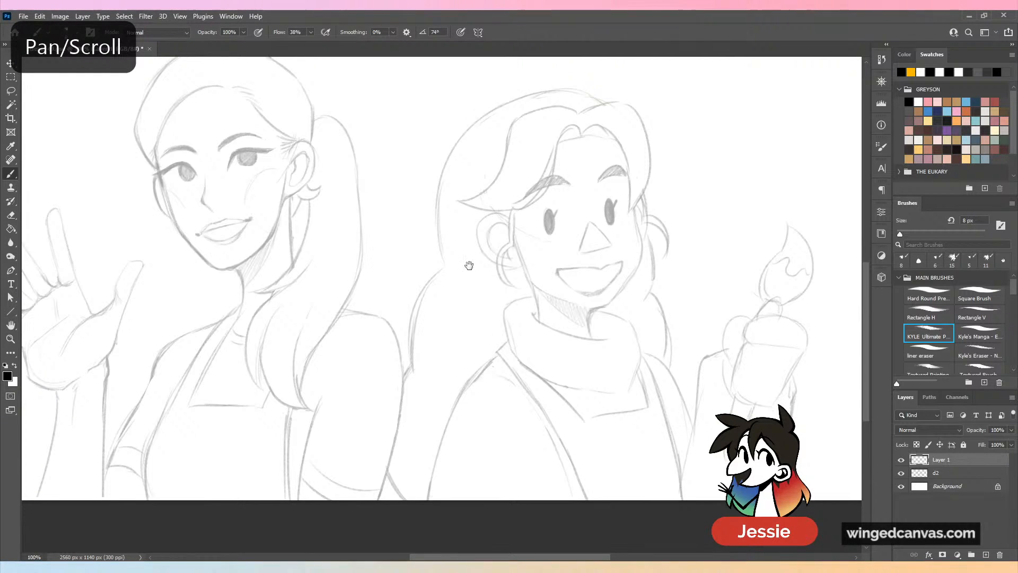
left_click_drag(467, 265, 515, 204)
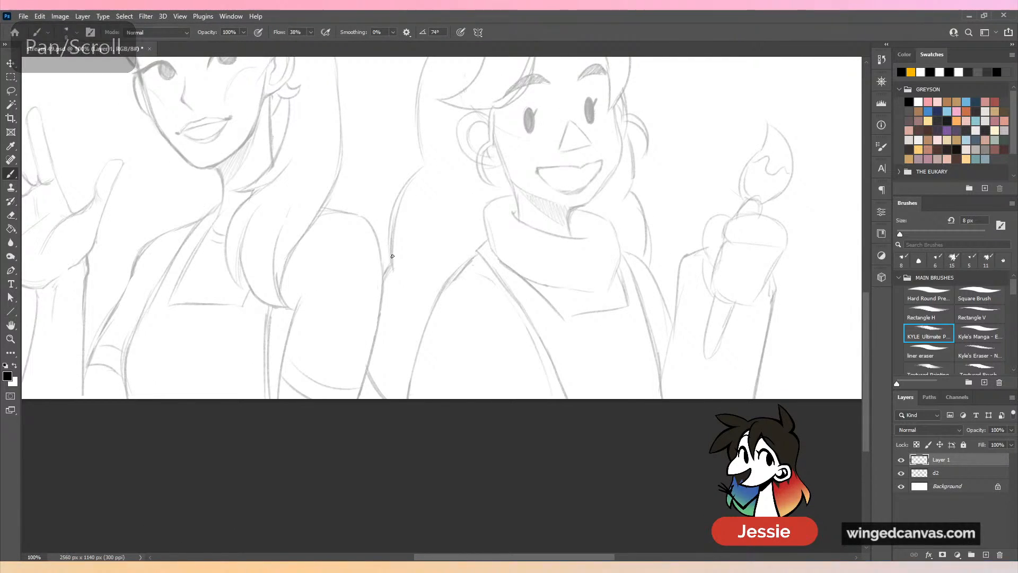
scroll(417, 254, "up", 2)
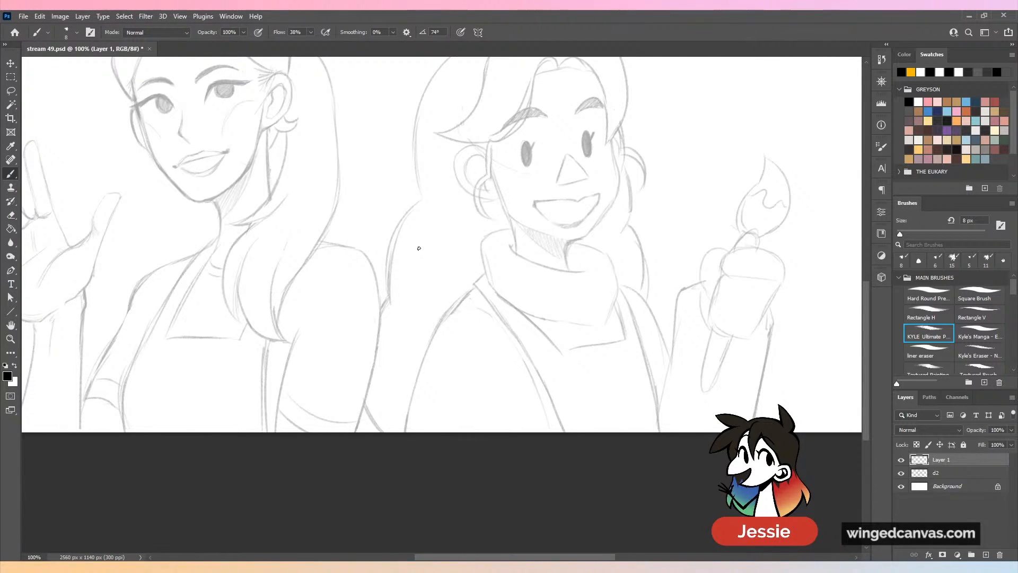
mouse_move(337, 240)
left_mouse_down()
mouse_move(309, 301)
mouse_move(314, 332)
left_mouse_up()
mouse_move(321, 257)
left_mouse_down()
mouse_move(365, 230)
mouse_move(419, 238)
left_mouse_up()
mouse_move(351, 231)
left_mouse_down()
mouse_move(432, 241)
mouse_move(454, 277)
mouse_move(441, 347)
left_mouse_up()
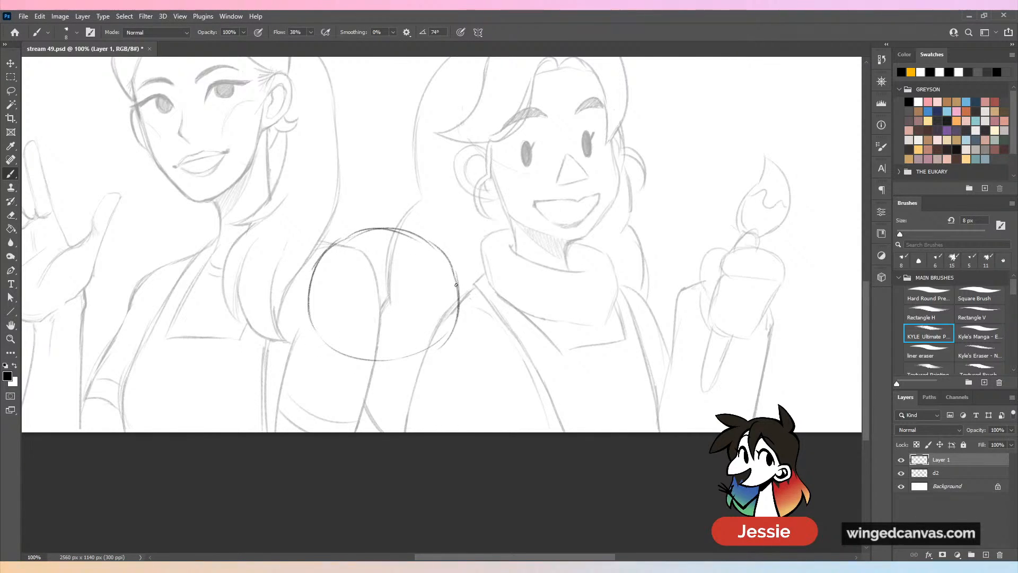
Sketch a rounded nose curve bulging out from the head circle's right side over the second woman's shoulder.
left_click_drag(455, 299, 499, 334)
key("ctrl+z")
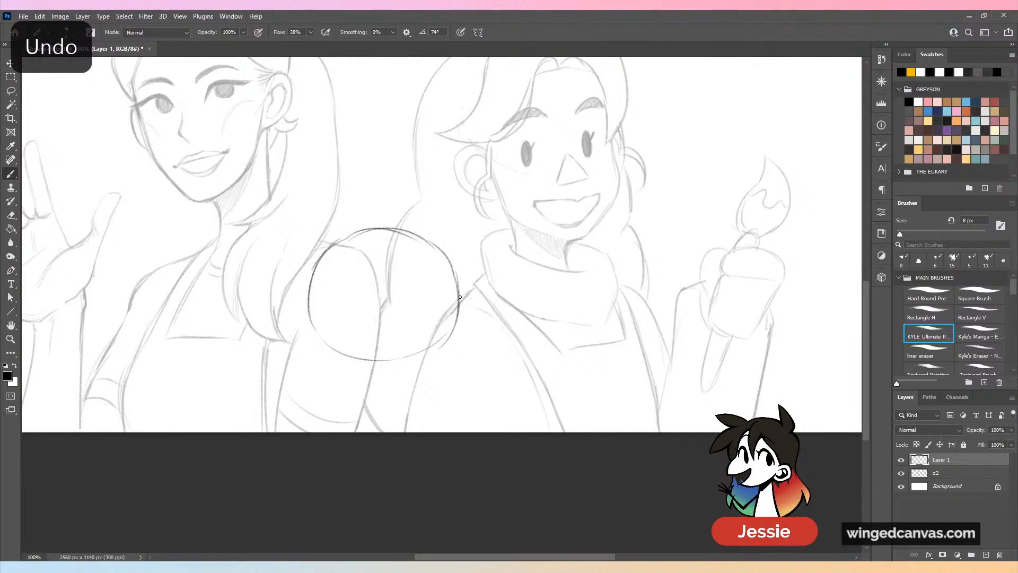
left_click_drag(464, 297, 469, 355)
key("ctrl+z")
mouse_move(459, 296)
left_mouse_down()
mouse_move(499, 332)
mouse_move(470, 353)
left_mouse_up()
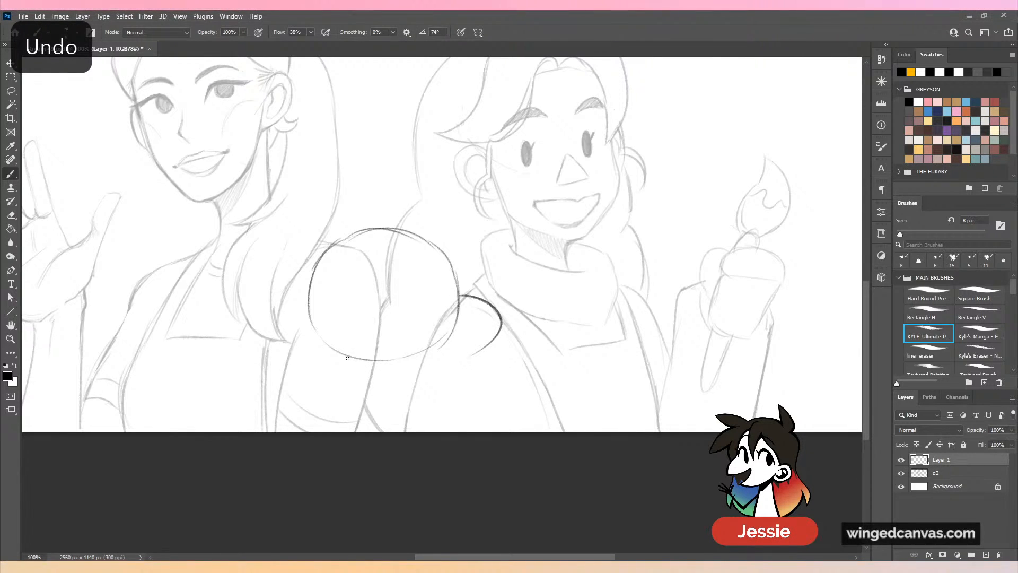
Sketch a sweeping jaw curve below the circle up to the nose and erase the circle's lower-right outline.
mouse_move(340, 354)
left_mouse_down()
mouse_move(415, 375)
mouse_move(445, 370)
left_mouse_up()
key("ctrl+z")
key("ctrl+z")
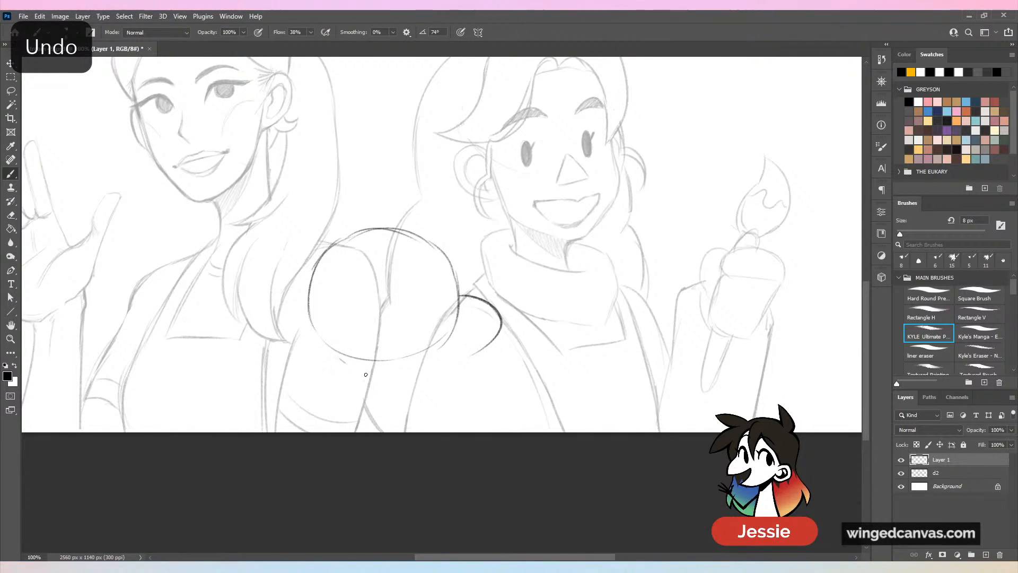
mouse_move(343, 361)
left_mouse_down()
mouse_move(428, 381)
mouse_move(485, 355)
left_mouse_up()
key("ctrl+z")
mouse_move(374, 381)
left_mouse_down()
mouse_move(473, 356)
mouse_move(416, 380)
mouse_move(476, 353)
mouse_move(500, 320)
mouse_move(465, 356)
mouse_move(478, 338)
mouse_move(471, 296)
left_mouse_up()
key("ctrl+plus")
key("period")
key("period")
mouse_move(443, 383)
left_mouse_down()
mouse_move(334, 417)
mouse_move(287, 415)
left_mouse_up()
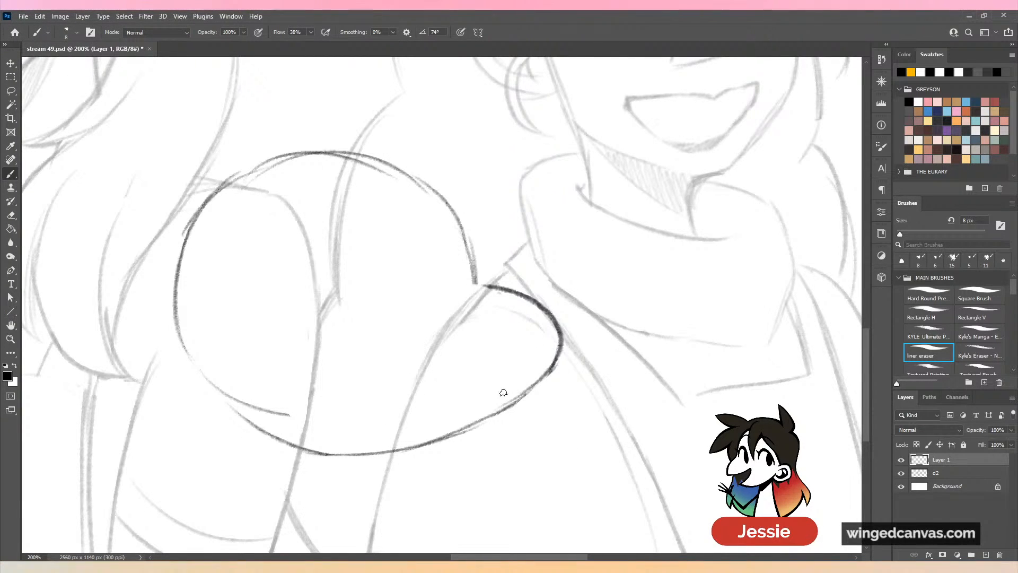
Sketch the nose's looping underside and the pointed lip below it, and erase the leftover jaw outline between them.
key("comma")
key("comma")
mouse_move(522, 345)
left_mouse_down()
mouse_move(550, 377)
mouse_move(440, 422)
left_mouse_up()
key("ctrl+z")
key("ctrl+z")
key("period")
key("period")
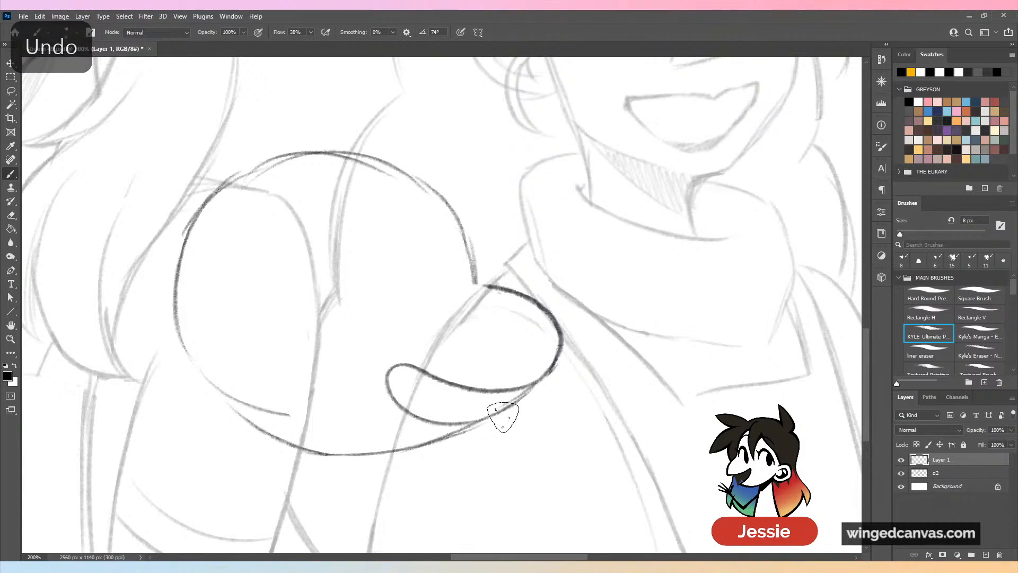
left_click_drag(487, 419, 477, 423)
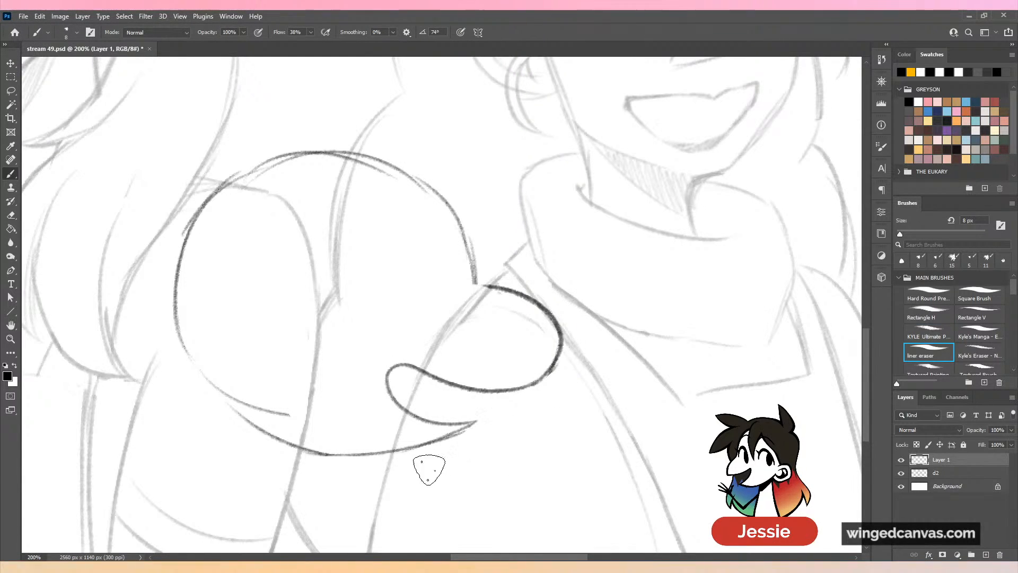
Draw two solid black oval eyes on the face, each with a short upright lash.
mouse_move(317, 372)
left_mouse_down()
mouse_move(325, 380)
mouse_move(317, 376)
left_mouse_up()
key("comma")
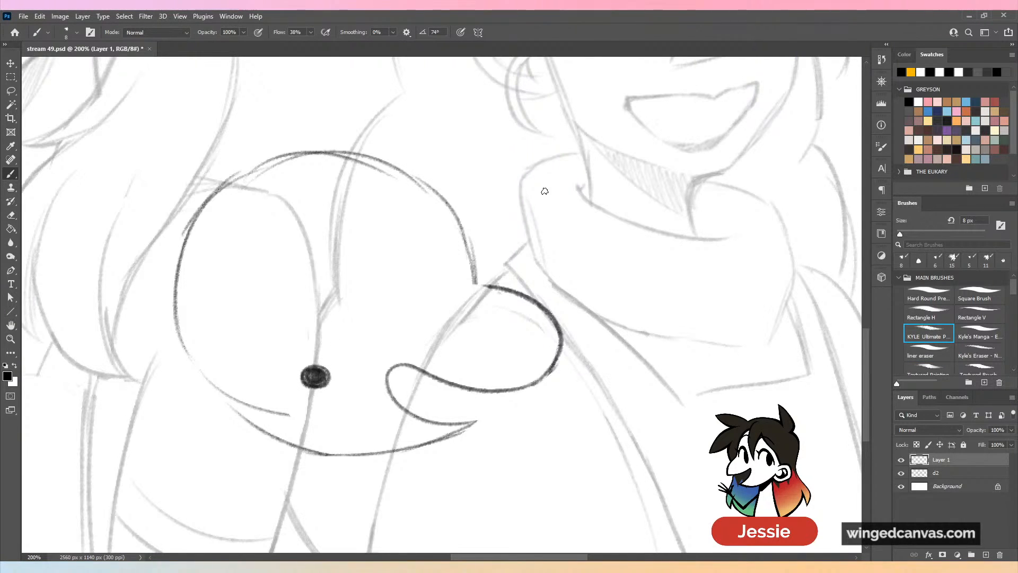
mouse_move(448, 289)
left_mouse_down()
mouse_move(441, 313)
mouse_move(445, 295)
mouse_move(425, 310)
mouse_move(453, 300)
mouse_move(437, 305)
left_mouse_up()
key("ctrl+z")
left_click_drag(321, 369, 328, 354)
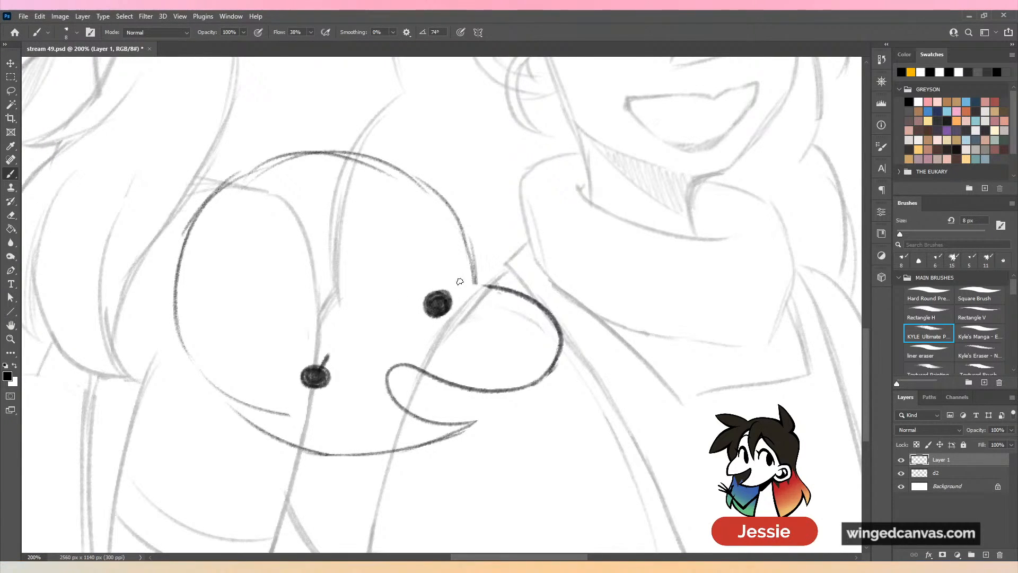
left_click_drag(444, 296, 452, 278)
Sketch a rounded ear below the jaw's left end with an inner fold line and a small dark earring.
key("ctrl+minus")
key("ctrl+minus")
key("ctrl+minus")
key("ctrl+plus")
key("ctrl+plus")
key("ctrl+plus")
key("ctrl+plus")
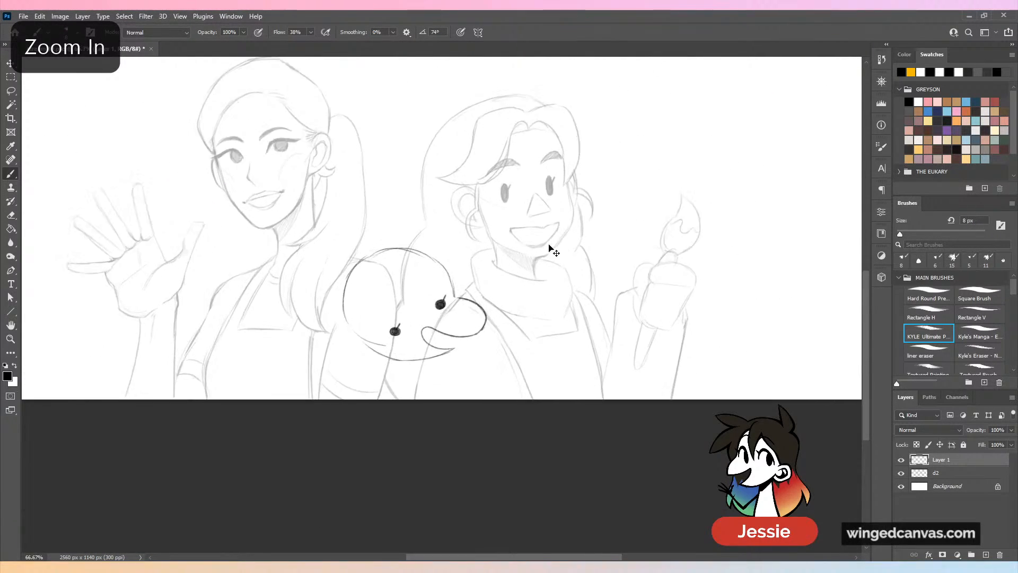
left_click_drag(459, 411, 557, 287)
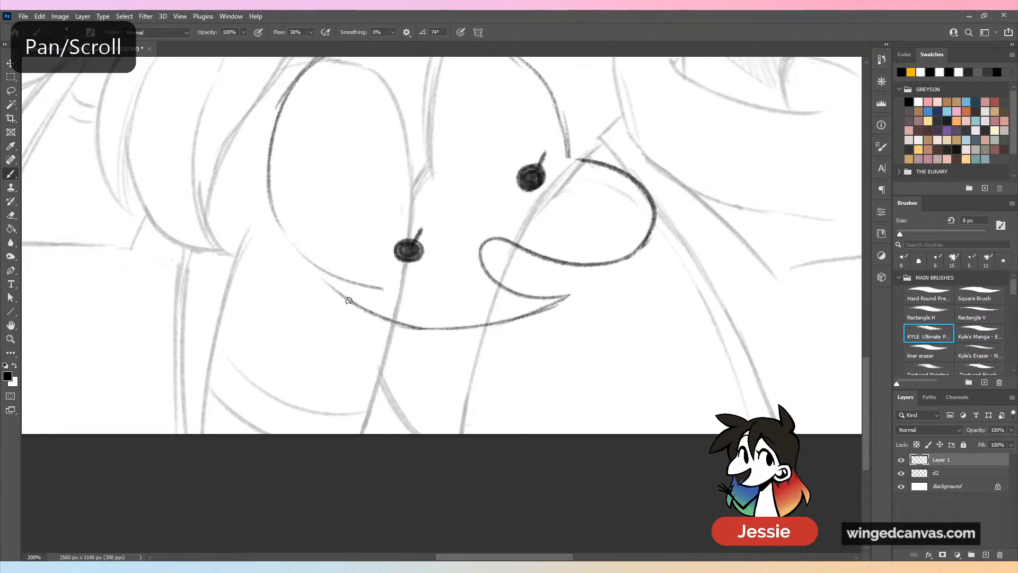
left_click_drag(349, 300, 395, 332)
key("ctrl+z")
left_click_drag(335, 293, 408, 329)
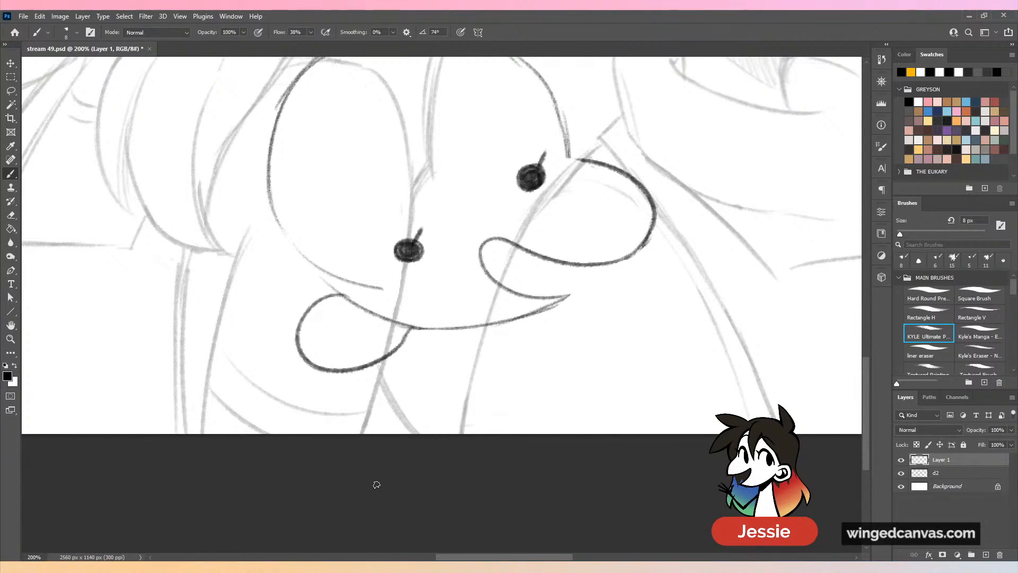
left_click_drag(315, 359, 365, 314)
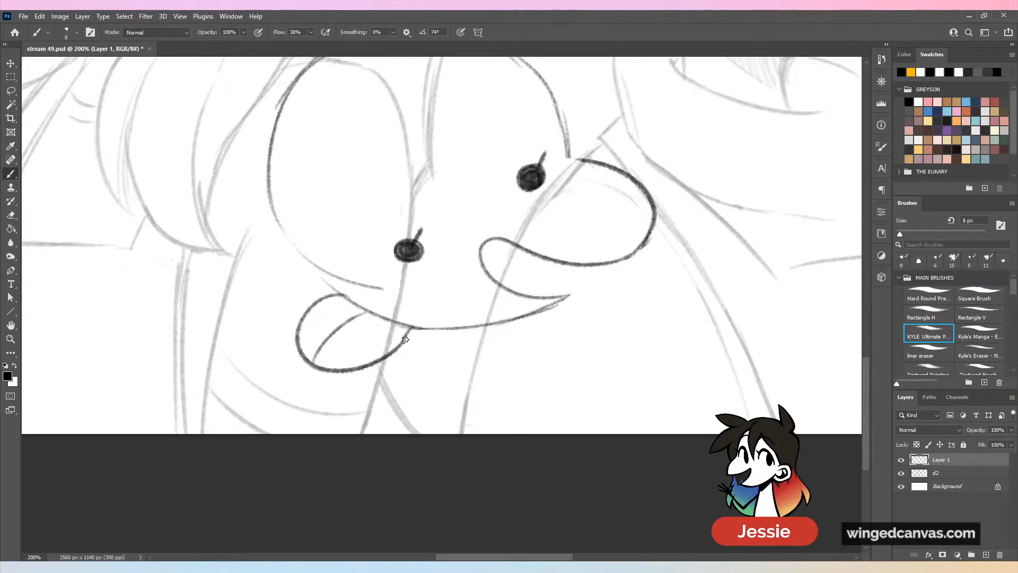
mouse_move(387, 360)
left_mouse_down()
mouse_move(395, 333)
mouse_move(416, 339)
left_mouse_up()
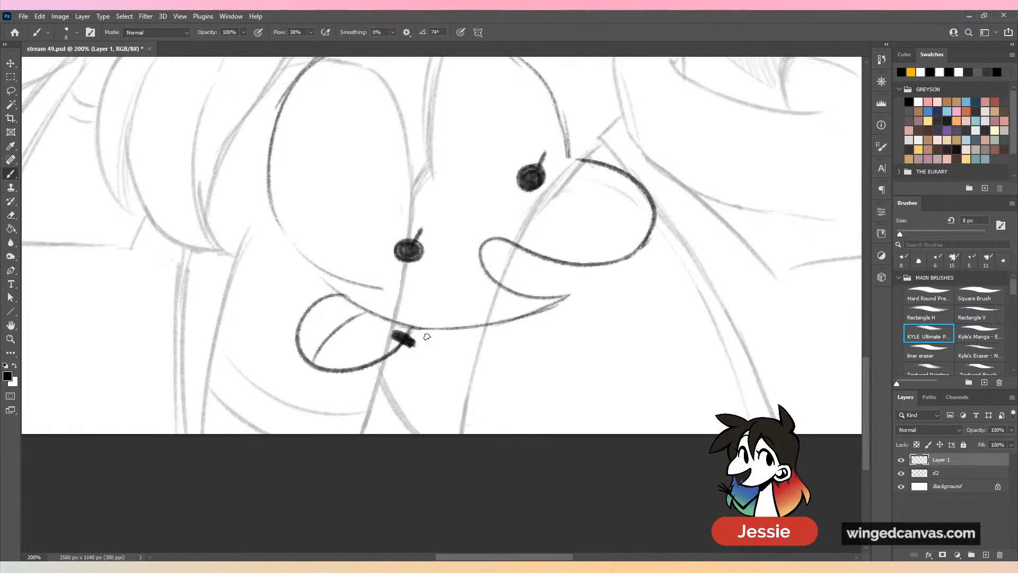
Sketch a hanging teardrop-shaped forelock between the eyes and a fringe line across to the forehead's right edge.
key("ctrl+minus")
key("ctrl+minus")
key("ctrl+minus")
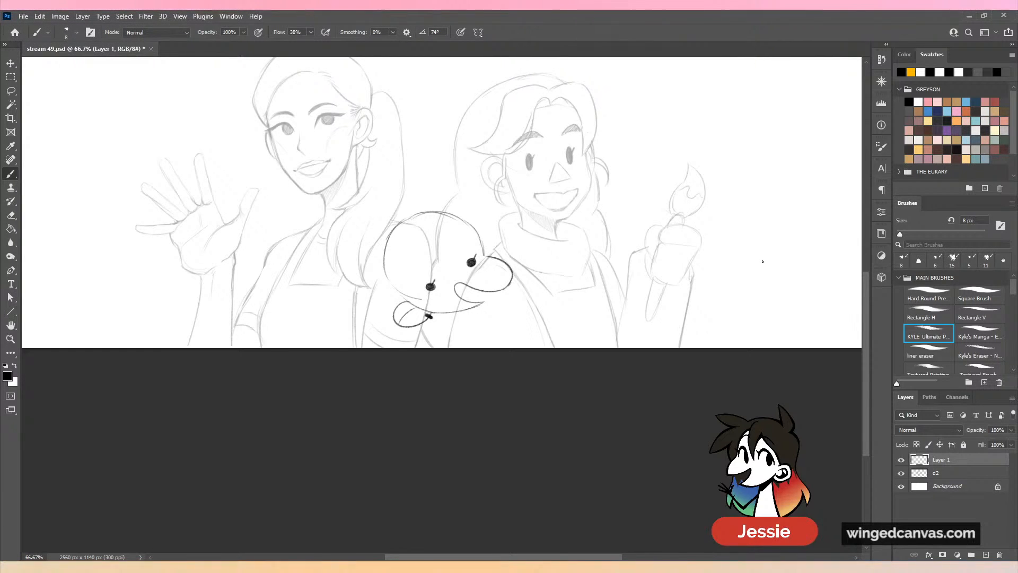
key("ctrl+plus")
left_click_drag(558, 258, 494, 344)
key("ctrl+z")
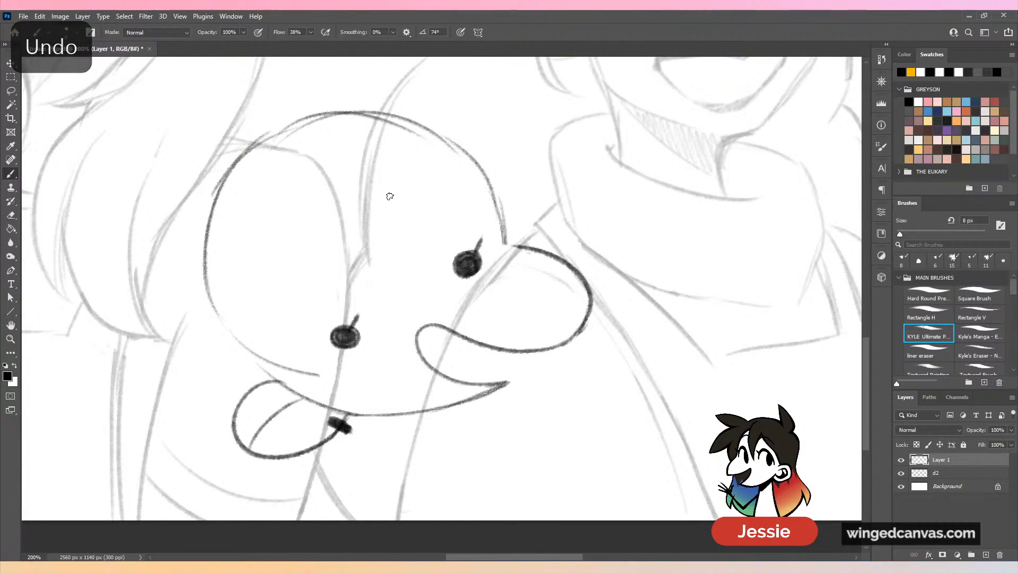
mouse_move(399, 172)
left_mouse_down()
mouse_move(409, 197)
mouse_move(401, 176)
mouse_move(490, 193)
left_mouse_up()
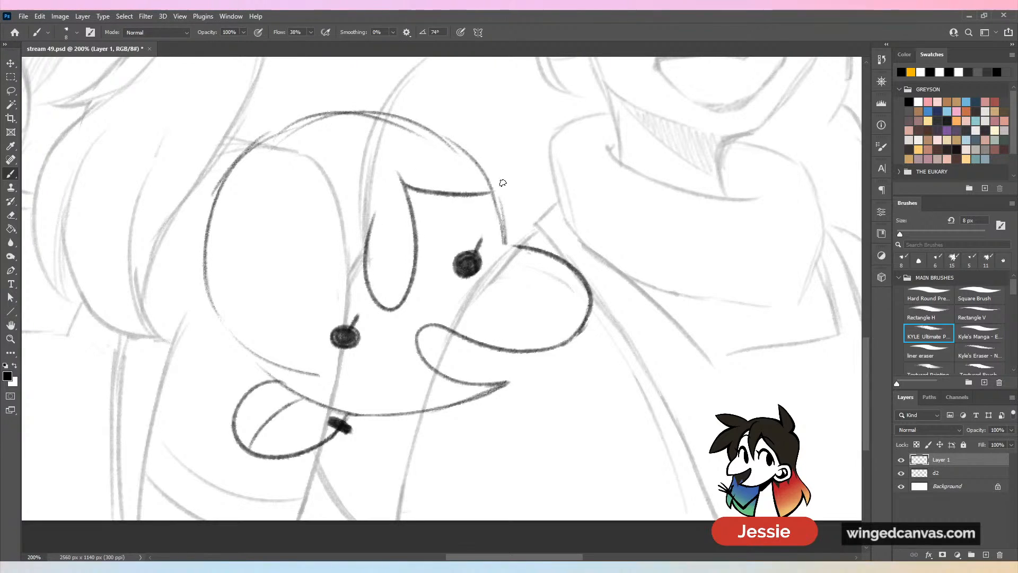
Try a nearly straight hairline running from the forelock down past the left eye to the ear.
mouse_move(370, 217)
left_mouse_down()
mouse_move(239, 381)
mouse_move(281, 381)
left_mouse_up()
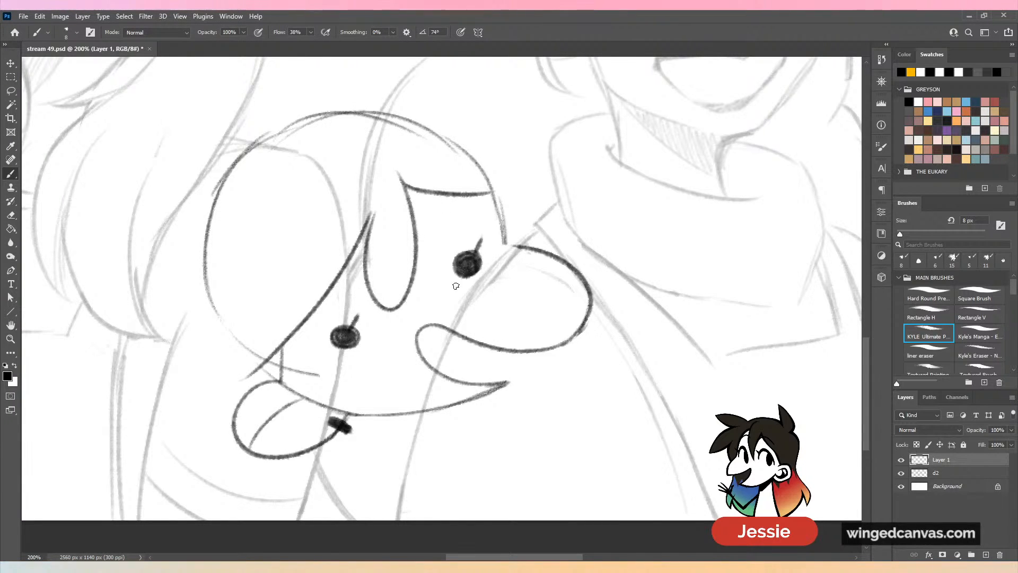
left_click_drag(366, 219, 379, 193)
key("ctrl+minus")
key("ctrl+minus")
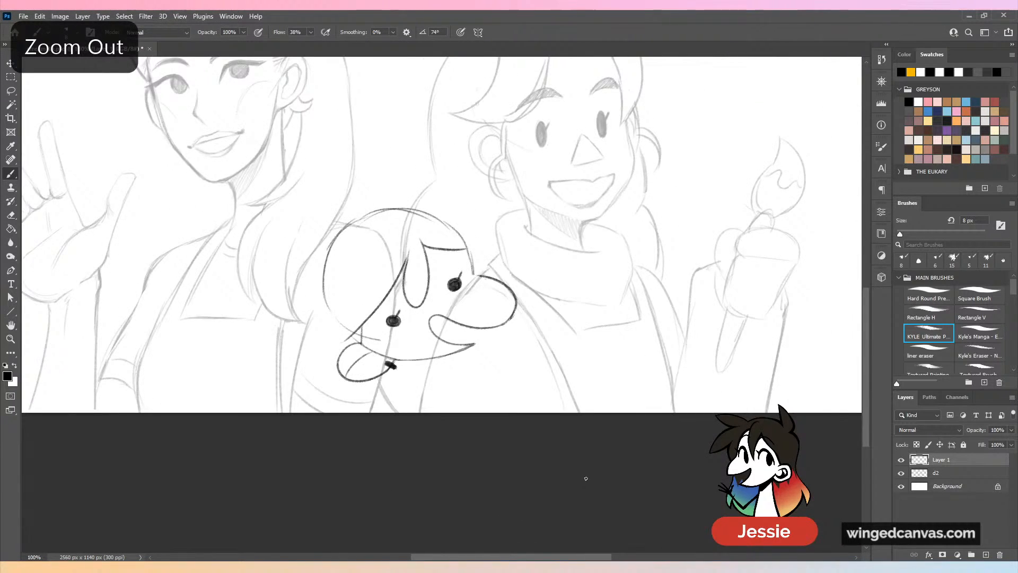
key("ctrl+plus")
key("ctrl+z")
key("ctrl+z")
key("ctrl+z")
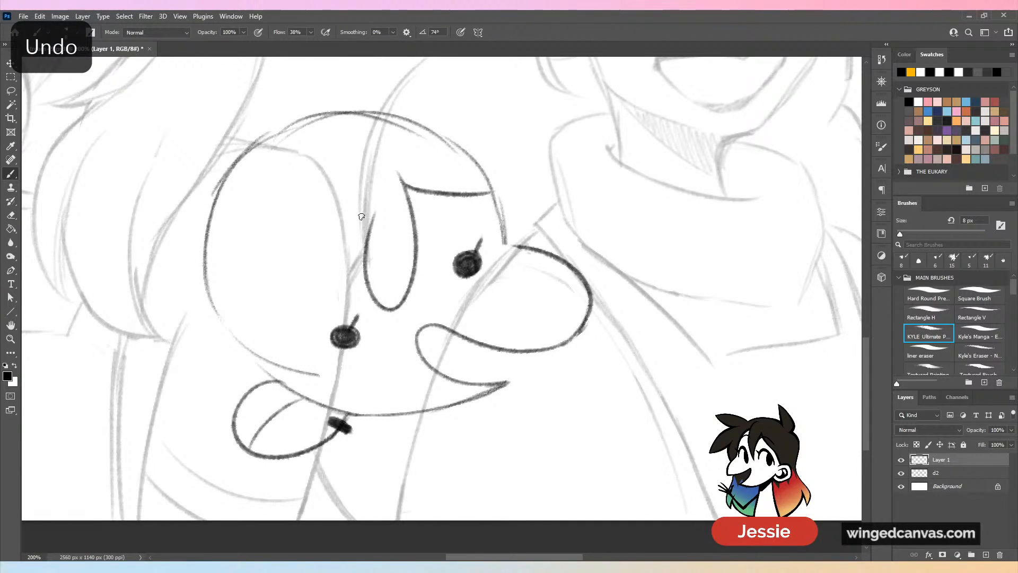
Sketch a curved side hairline from the ear around the left eye and join it to the forelock.
mouse_move(371, 210)
left_mouse_down()
mouse_move(283, 345)
mouse_move(275, 401)
left_mouse_up()
key("ctrl+z")
key("ctrl+z")
left_click_drag(345, 223, 276, 379)
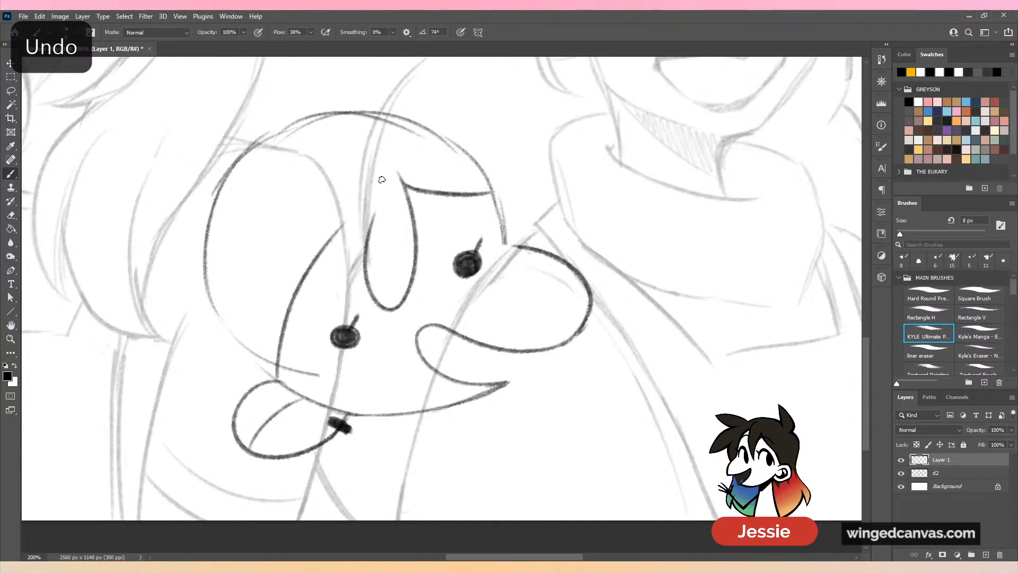
mouse_move(368, 202)
left_mouse_down()
mouse_move(349, 220)
mouse_move(365, 273)
left_mouse_up()
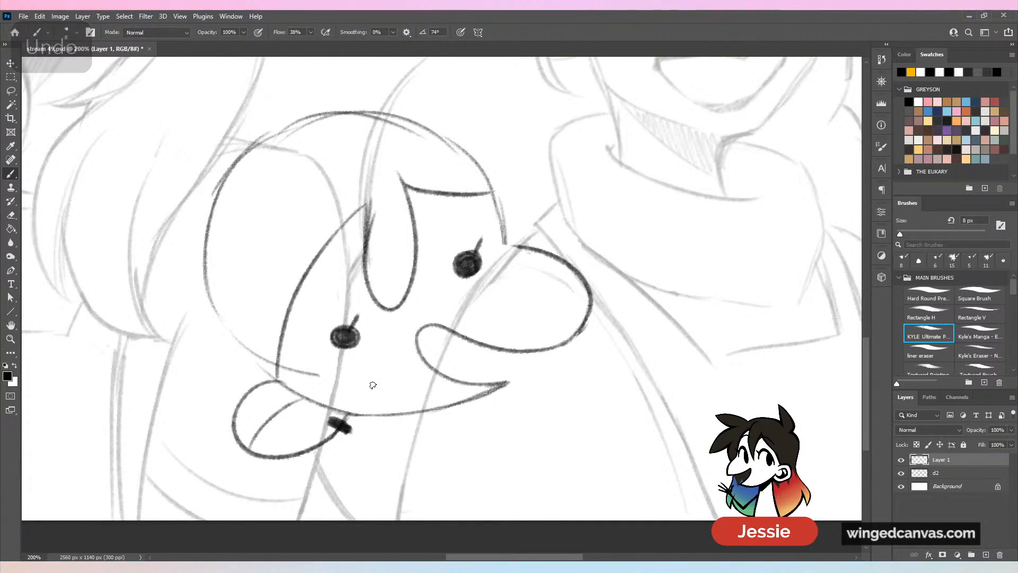
Sketch a tall, narrow upright loop rising from the left side of the head's crown.
mouse_move(383, 217)
left_mouse_down()
mouse_move(382, 195)
mouse_move(412, 352)
left_mouse_up()
key("ctrl+minus")
key("ctrl+plus")
left_click_drag(279, 310, 397, 312)
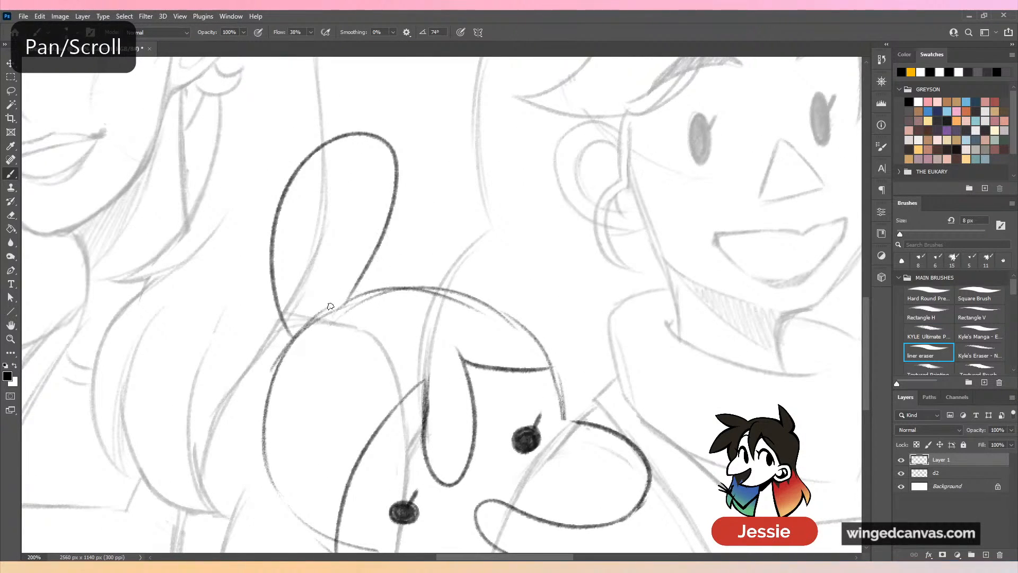
key("ctrl+z")
left_click_drag(286, 326, 320, 304)
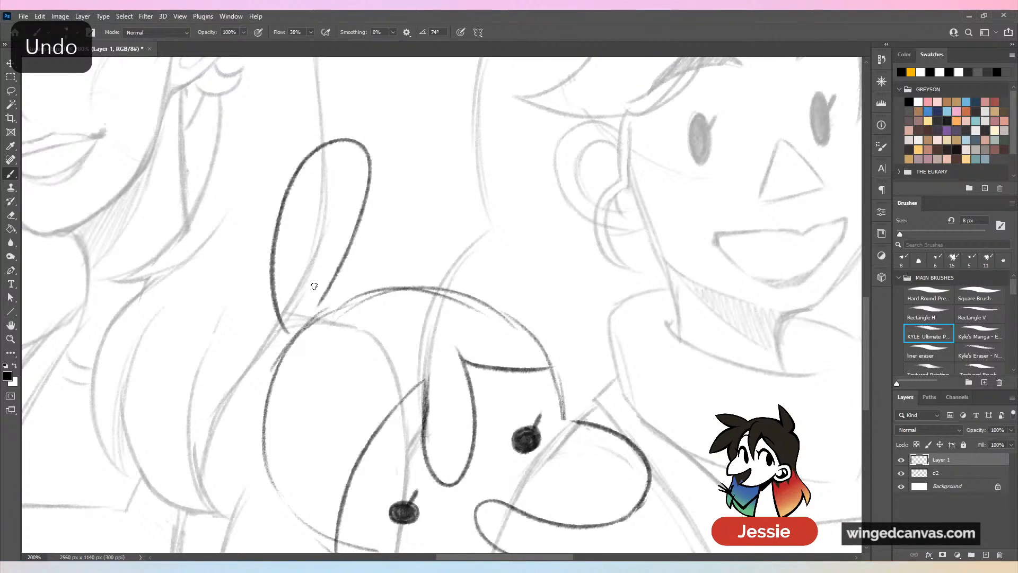
Sketch the crown line with two rounded hair tufts sweeping right, and short strands running down beside the forehead to the nose.
key("ctrl+minus")
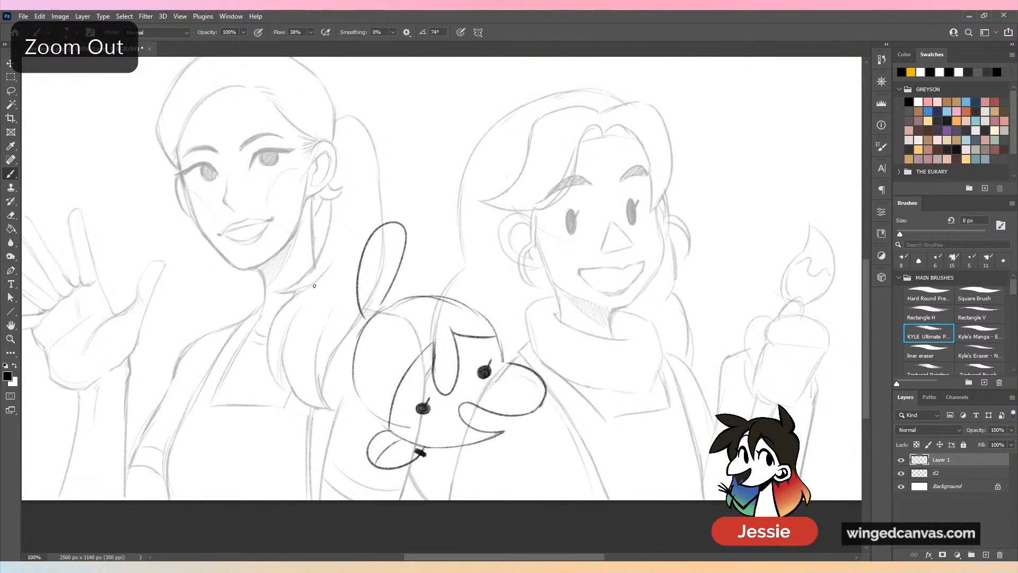
key("ctrl+plus")
mouse_move(316, 308)
left_mouse_down()
mouse_move(454, 275)
mouse_move(561, 282)
mouse_move(666, 352)
mouse_move(549, 328)
left_mouse_up()
left_click_drag(681, 434, 559, 341)
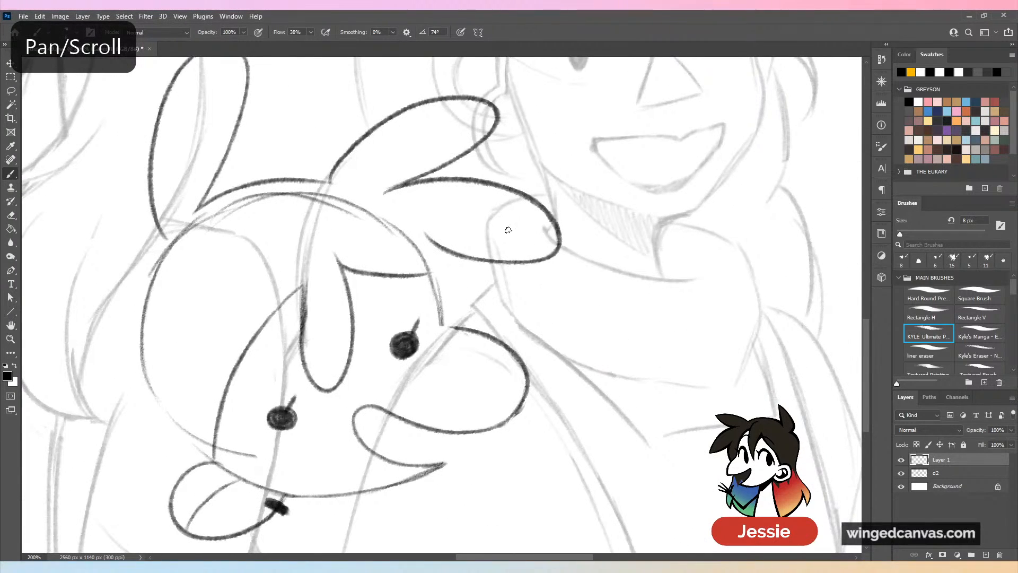
left_click_drag(445, 256, 458, 327)
left_click_drag(428, 273, 443, 322)
key("ctrl+minus")
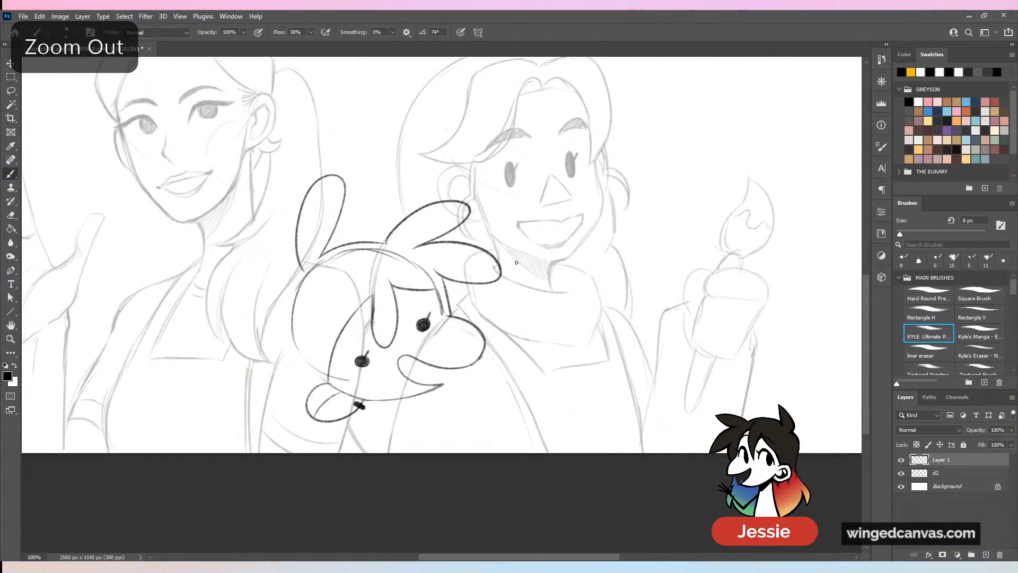
Sketch the outer back-hair line from the base of the upright loop down the left side of the head.
key("ctrl+plus")
left_click_drag(516, 263, 663, 167)
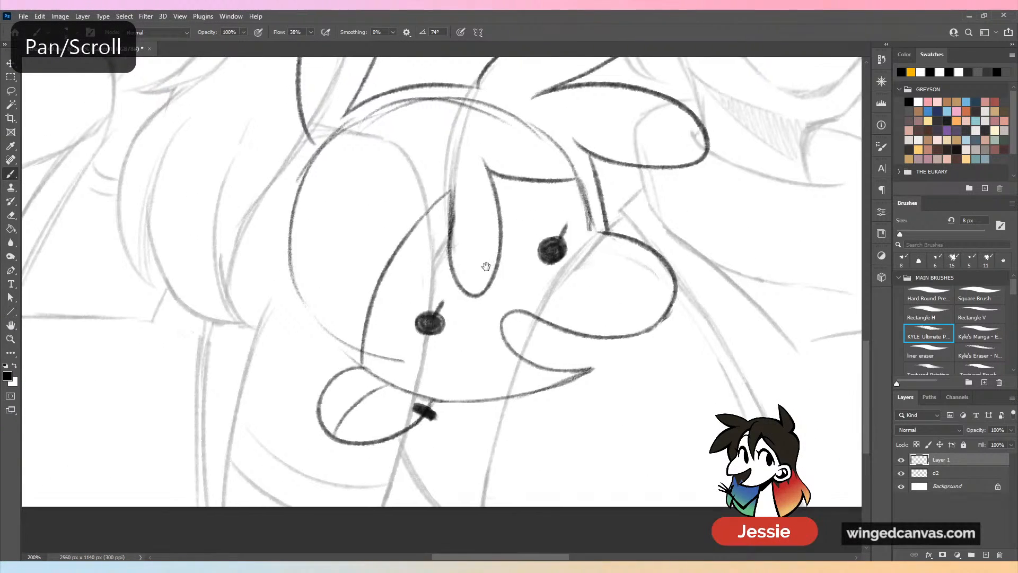
mouse_move(308, 136)
left_mouse_down()
mouse_move(270, 174)
mouse_move(222, 321)
left_mouse_up()
key("ctrl+z")
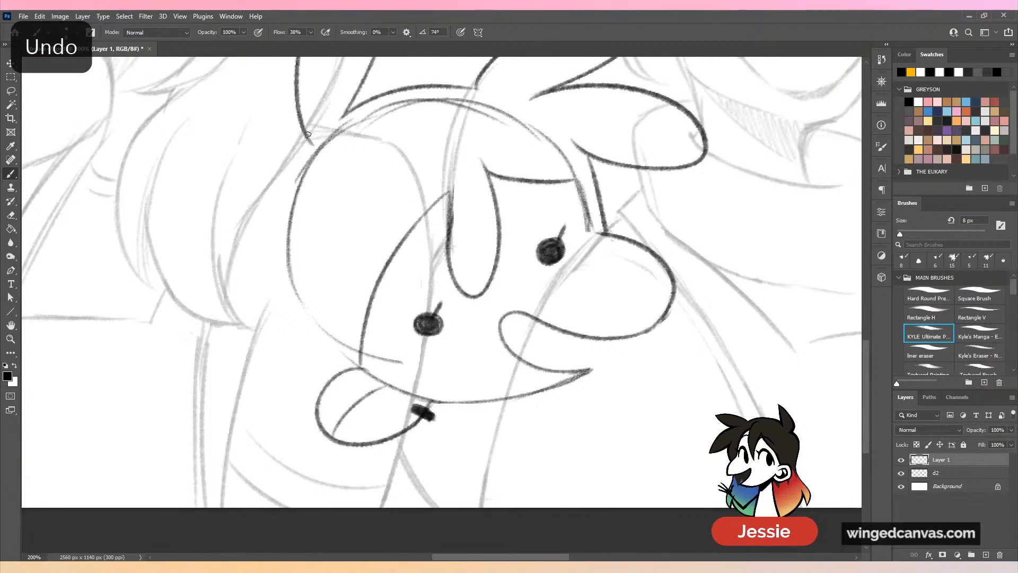
mouse_move(311, 133)
left_mouse_down()
mouse_move(228, 233)
mouse_move(239, 407)
left_mouse_up()
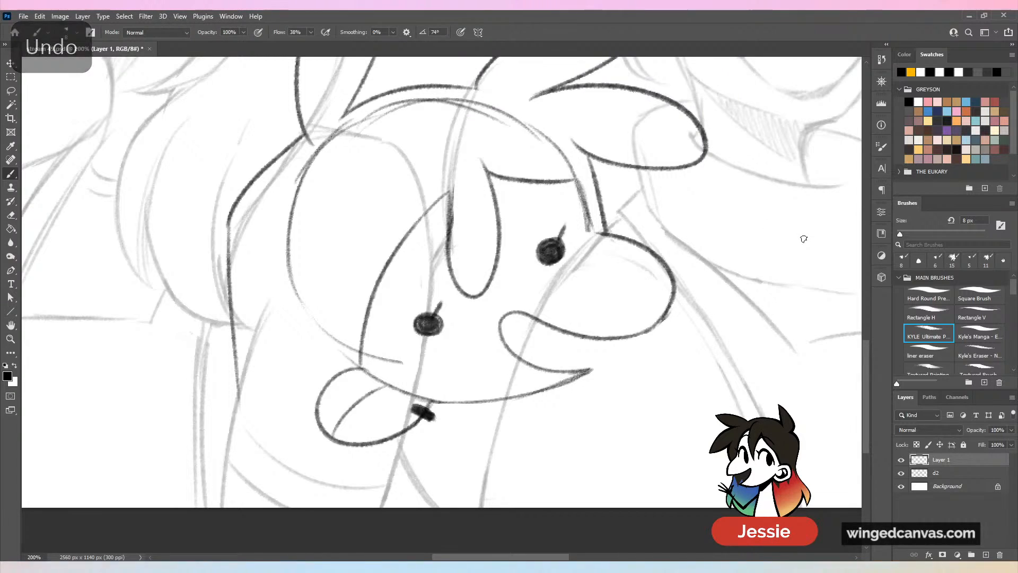
key("ctrl+minus")
key("ctrl+minus")
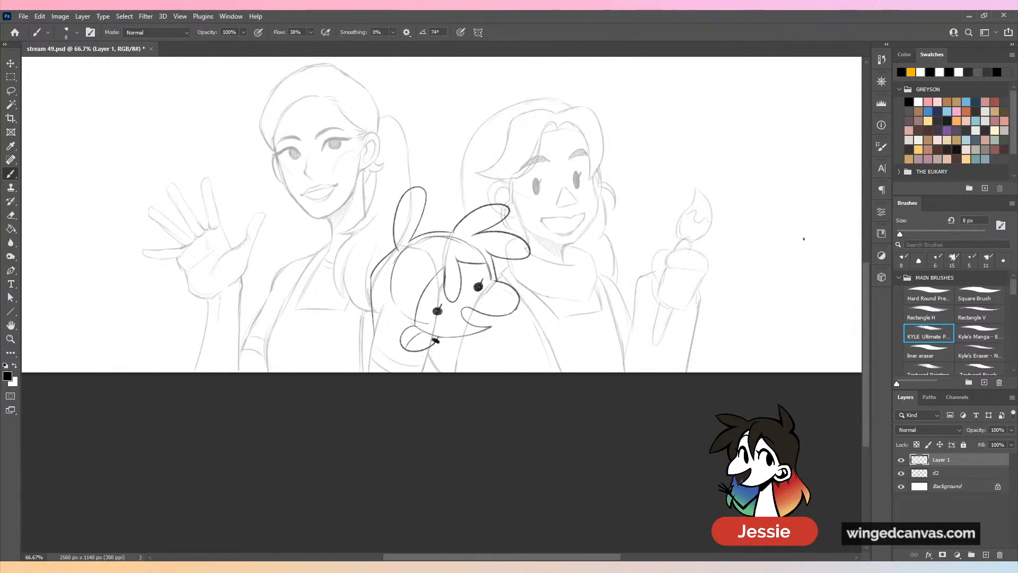
Sketch a wavy lock below the nose and extend the left hair outline into curved ends at the canvas's bottom edge.
key("ctrl+plus")
left_click_drag(529, 400, 489, 364)
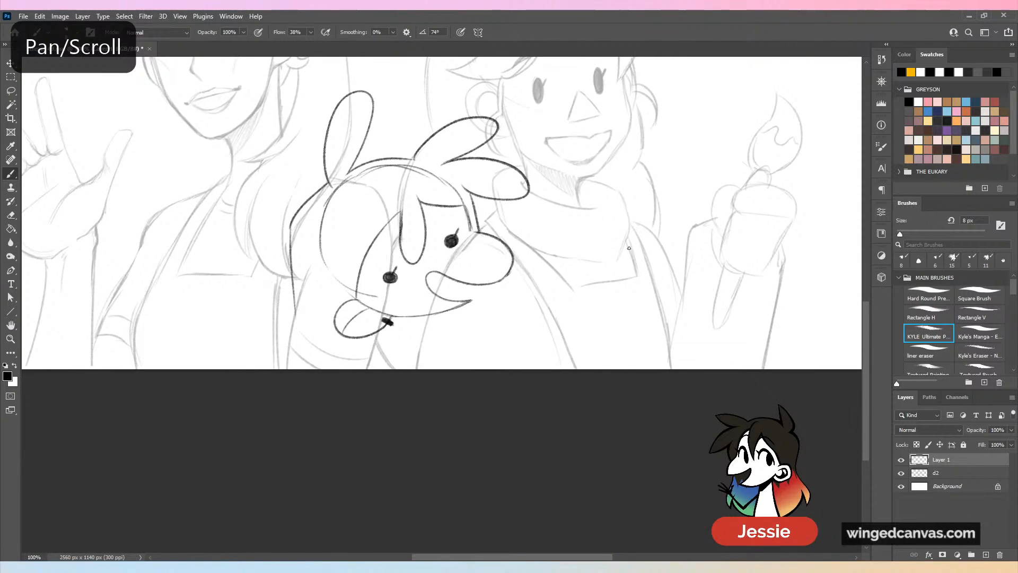
key("ctrl+plus")
mouse_move(540, 264)
left_mouse_down()
mouse_move(590, 391)
mouse_move(561, 433)
left_mouse_up()
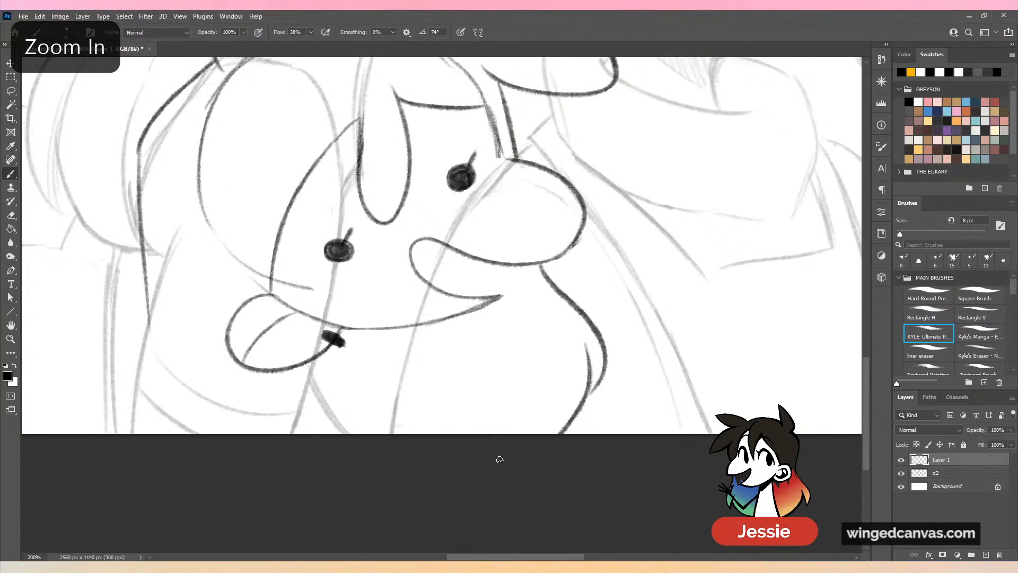
left_click_drag(153, 277, 96, 432)
mouse_move(153, 367)
left_mouse_down()
mouse_move(110, 434)
mouse_move(136, 434)
left_mouse_up()
Sketch two slightly splayed body lines running from beneath the ear and chin down to the canvas's bottom edge.
left_click_drag(332, 347, 321, 432)
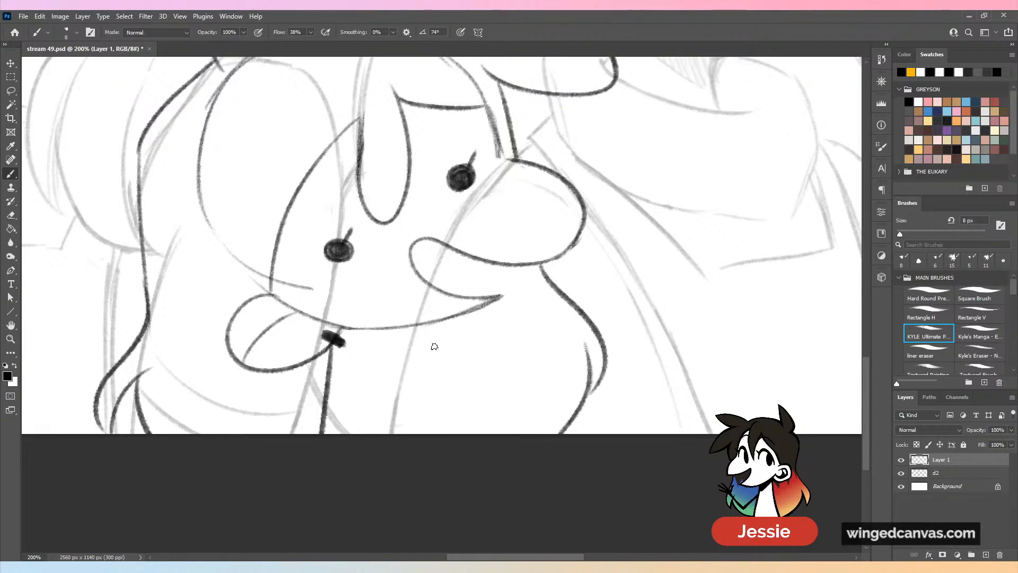
key("ctrl+z")
left_click_drag(331, 346, 300, 434)
left_click_drag(389, 334, 402, 433)
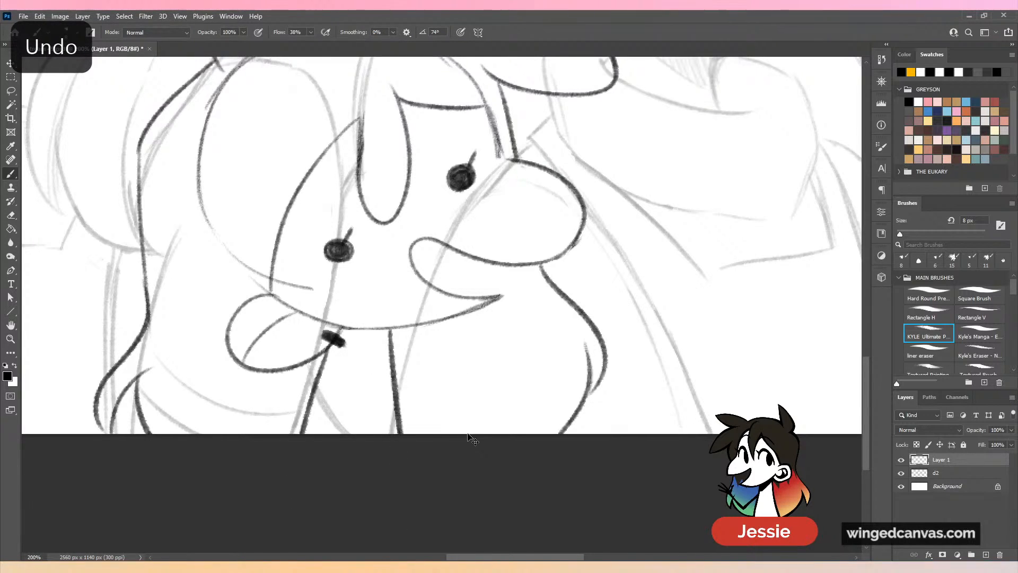
key("ctrl+minus")
key("ctrl+minus")
key("ctrl+minus")
key("ctrl+minus")
key("ctrl+plus")
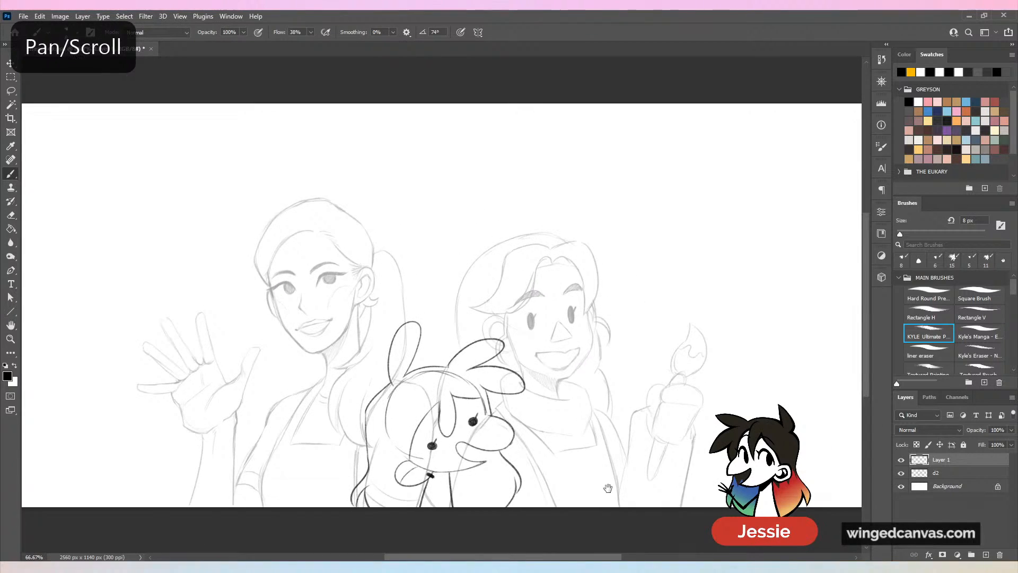
Sketch a thin stick arm with a three-fingered hand reaching right from the character's body.
left_click_drag(608, 471, 563, 308)
key("ctrl+plus")
key("ctrl+plus")
mouse_move(335, 343)
left_mouse_down()
mouse_move(453, 302)
mouse_move(547, 289)
mouse_move(567, 275)
mouse_move(579, 302)
left_mouse_up()
left_click_drag(399, 376, 579, 309)
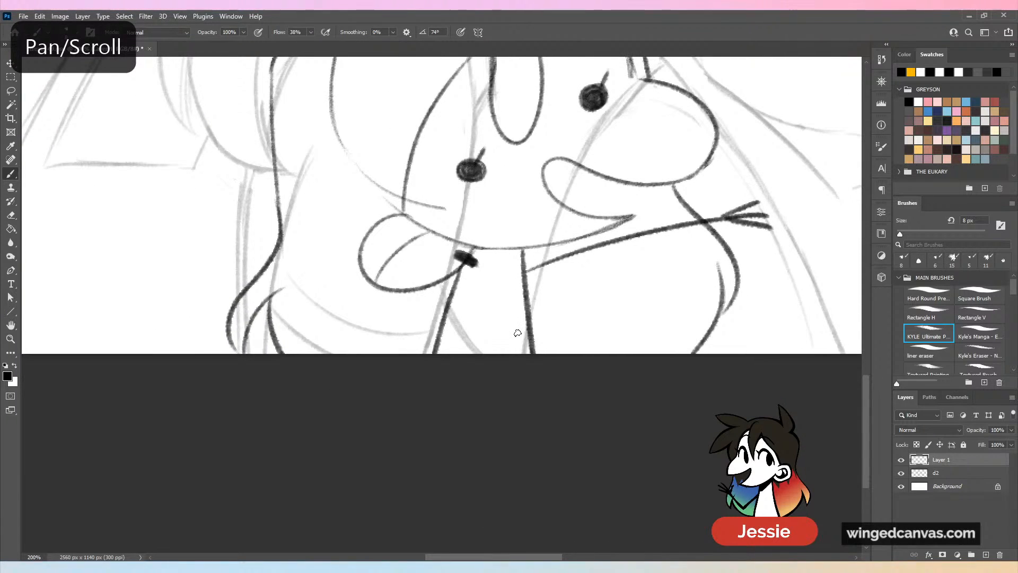
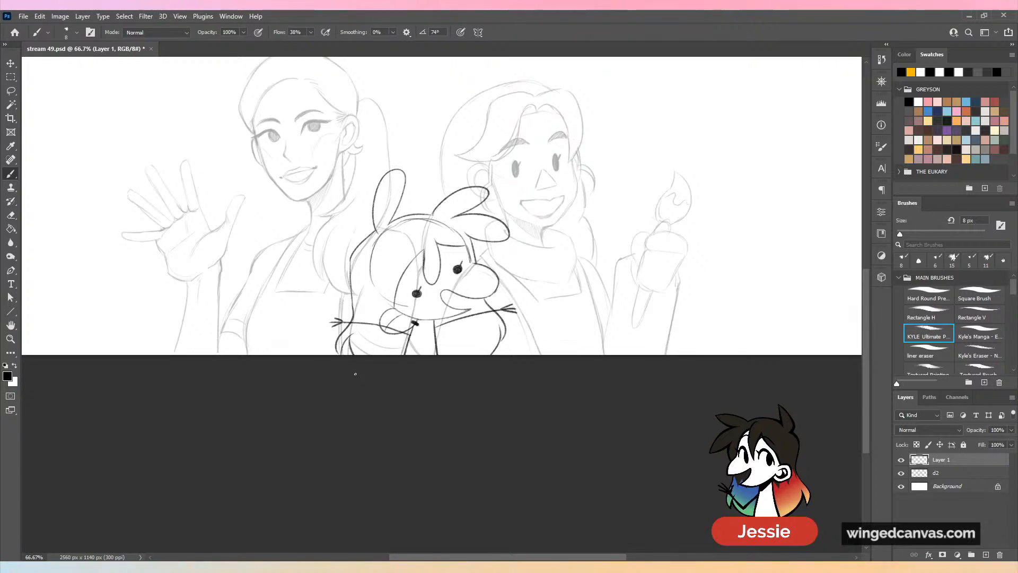
Erase the leftover round head guideline inside the character's hair on Layer 1 with the liner eraser.
key("ctrl+plus")
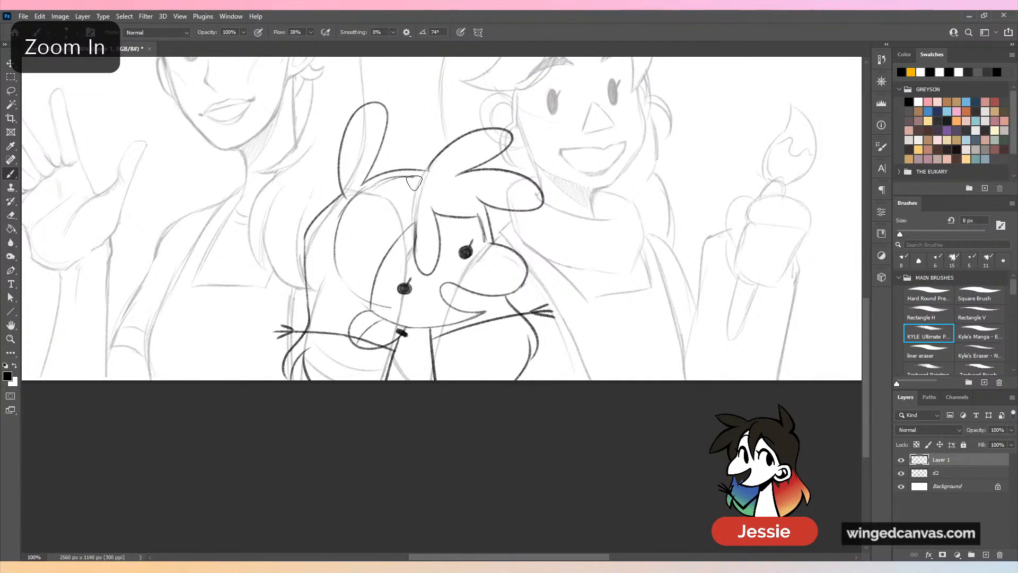
key("e")
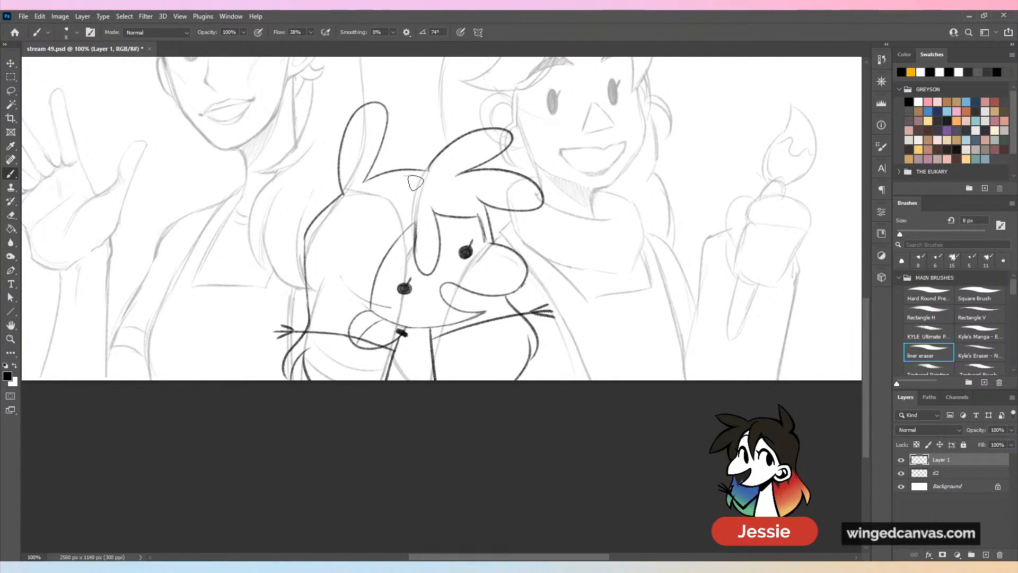
key("ctrl+plus")
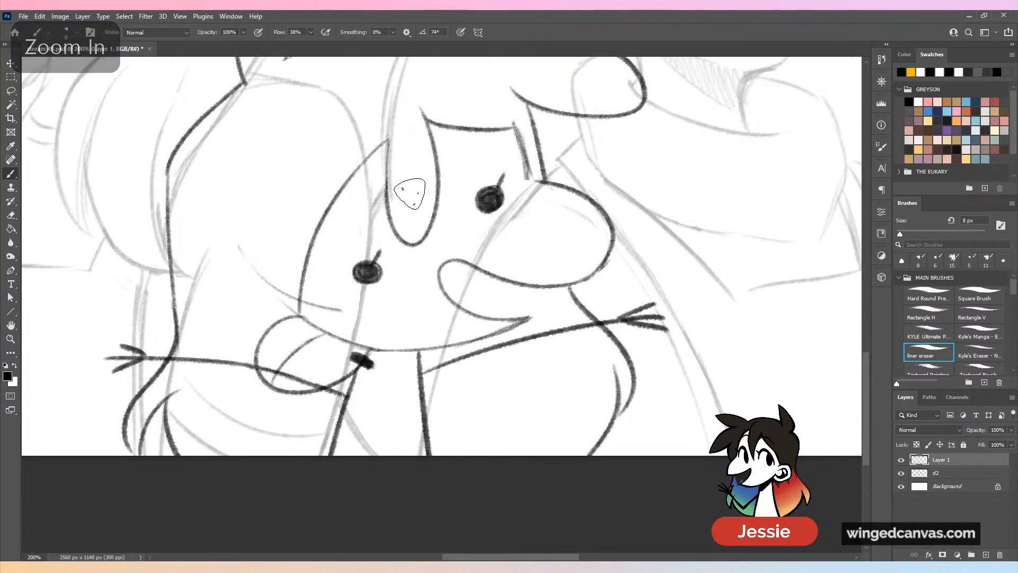
key("b")
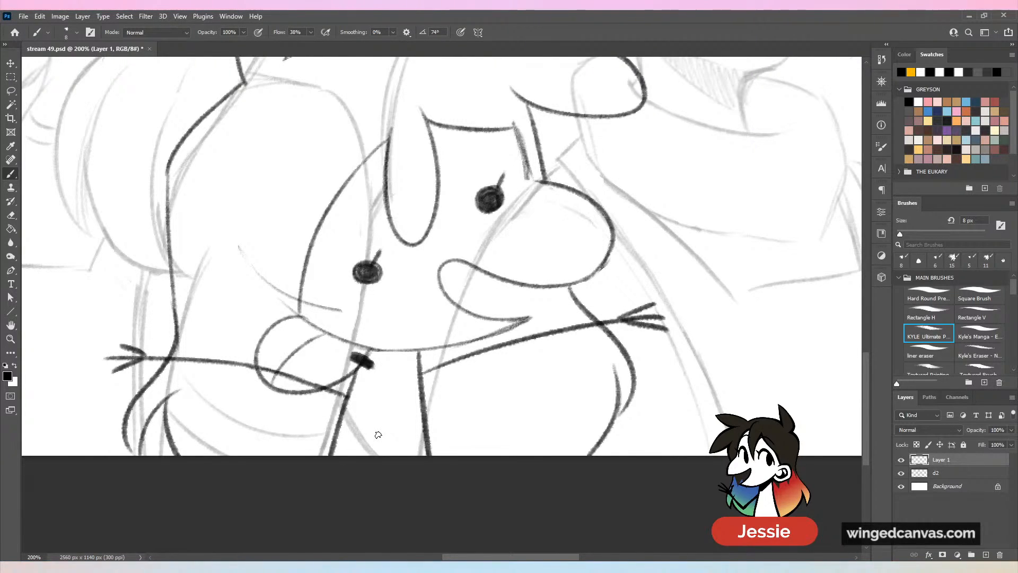
key("e")
mouse_move(282, 300)
left_mouse_down()
mouse_move(288, 293)
mouse_move(292, 304)
mouse_move(227, 225)
left_mouse_up()
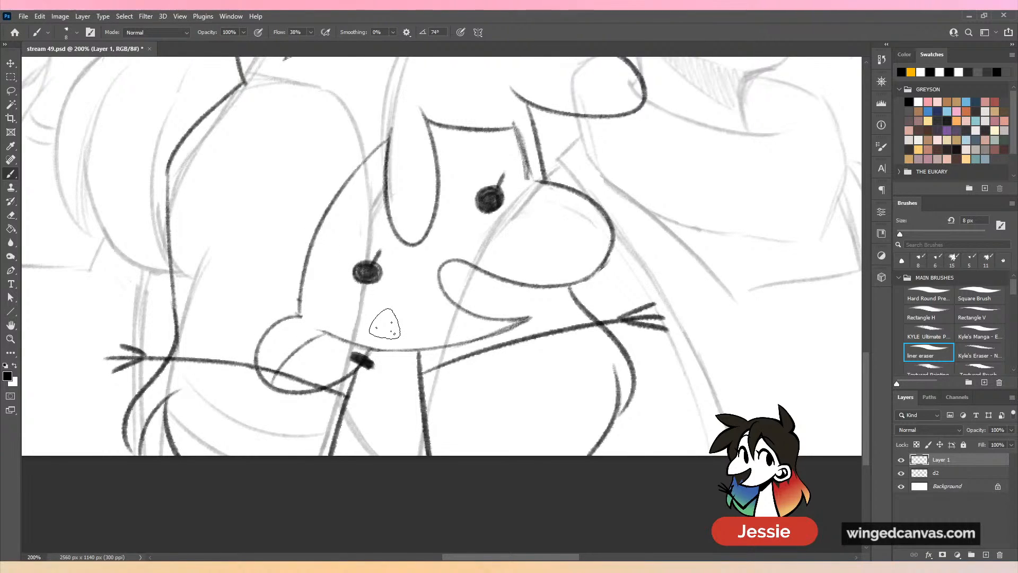
key("ctrl+minus")
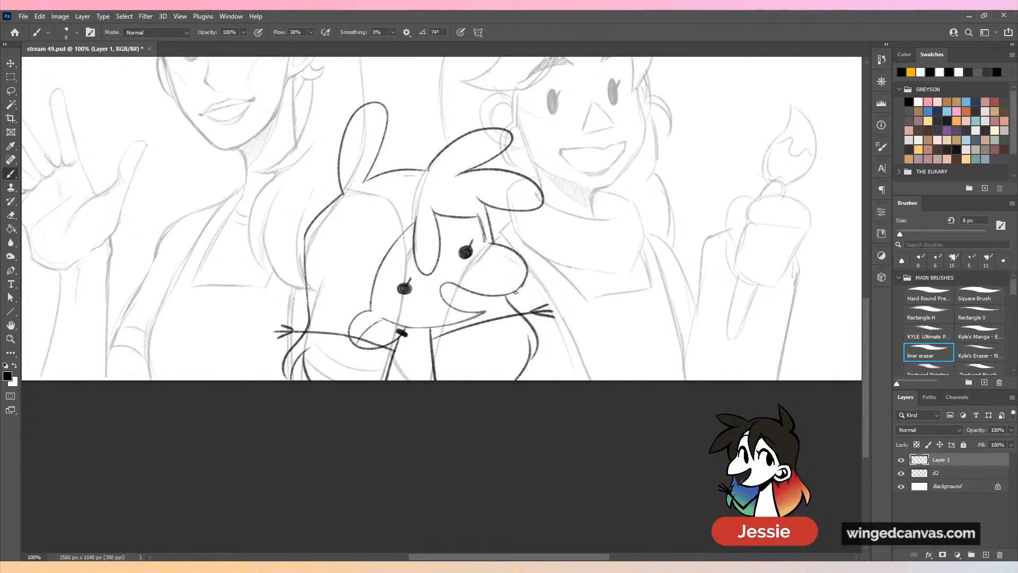
Toggle the d2 sketch layer's visibility off and on, select that layer and set its opacity to 34%.
left_click_drag(664, 223, 628, 313)
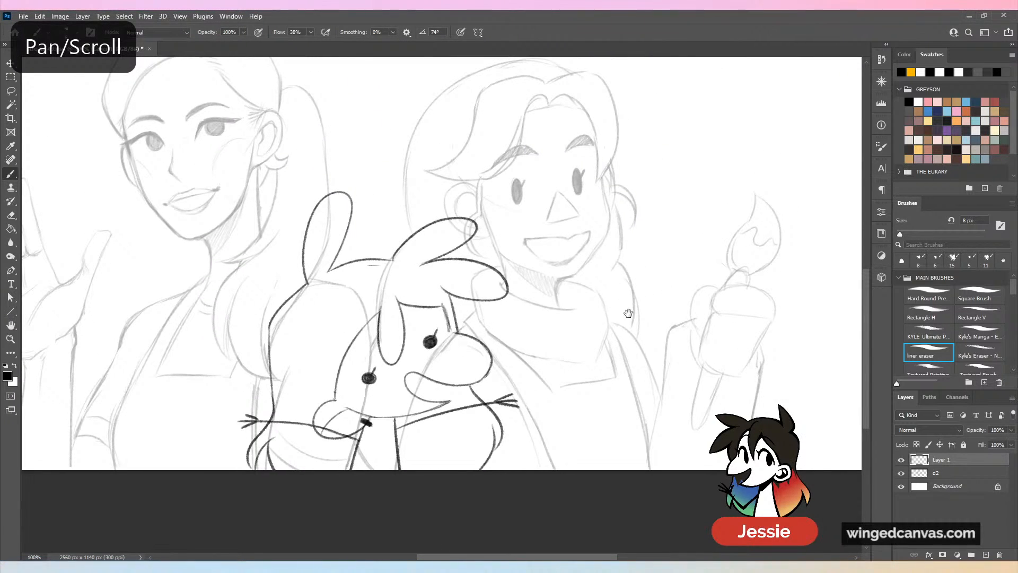
key("ctrl+minus")
left_click(928, 333)
left_click(902, 473)
left_click(901, 473)
left_click(977, 476)
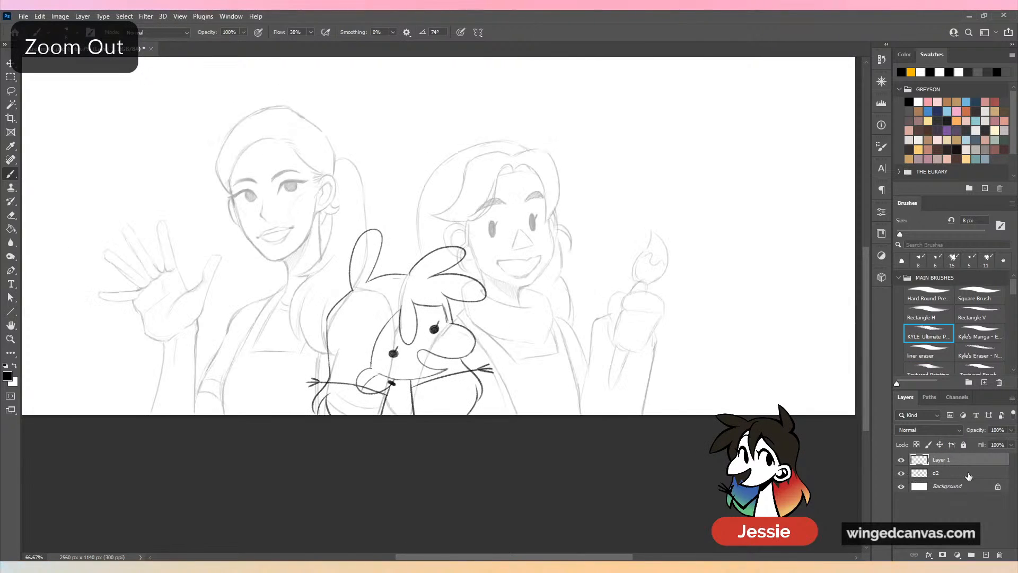
key("ctrl+plus")
key("3")
key("4")
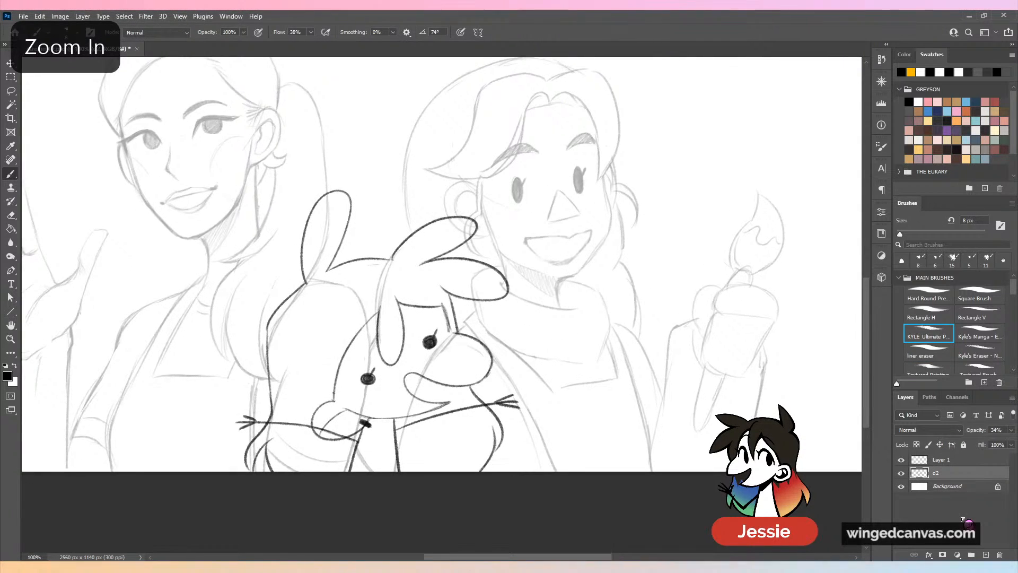
Erase the d2 sketch lines that show through the third character's hair, face and body.
key("ctrl+plus")
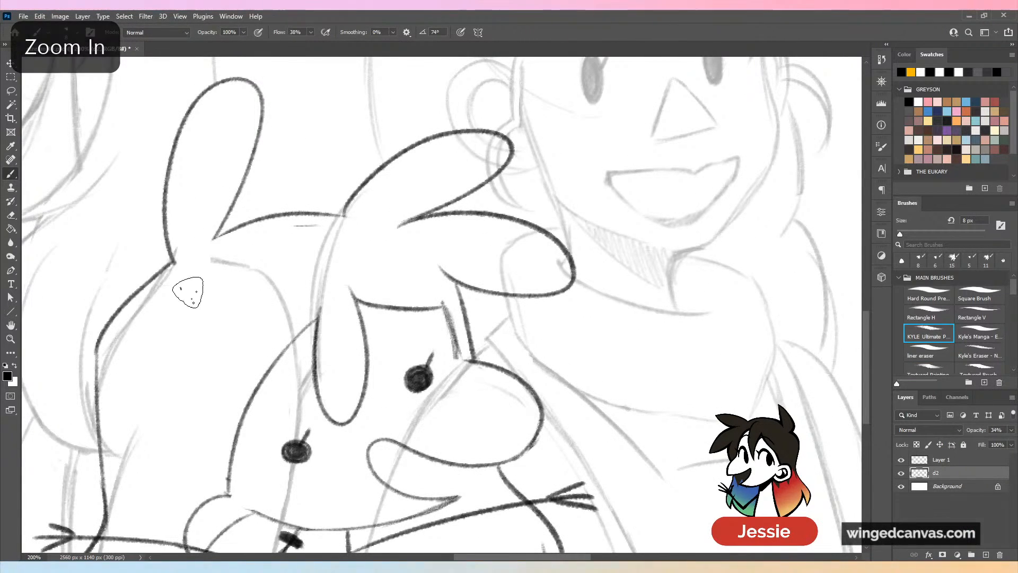
key("period")
key("period")
mouse_move(216, 379)
left_mouse_down()
mouse_move(360, 207)
mouse_move(353, 214)
left_mouse_up()
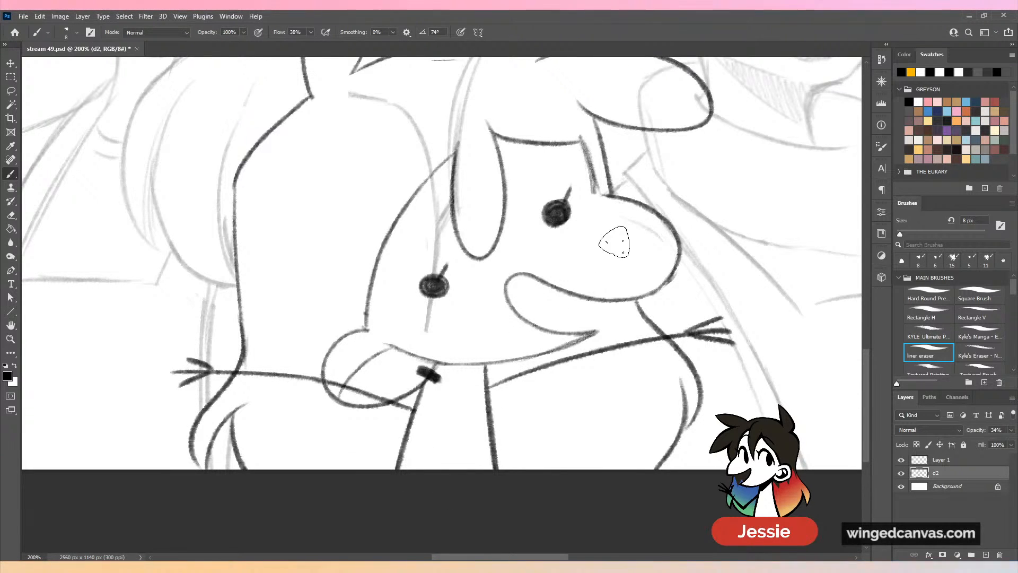
left_click_drag(427, 331, 454, 199)
mouse_move(486, 170)
left_mouse_down()
mouse_move(414, 380)
mouse_move(414, 367)
left_mouse_up()
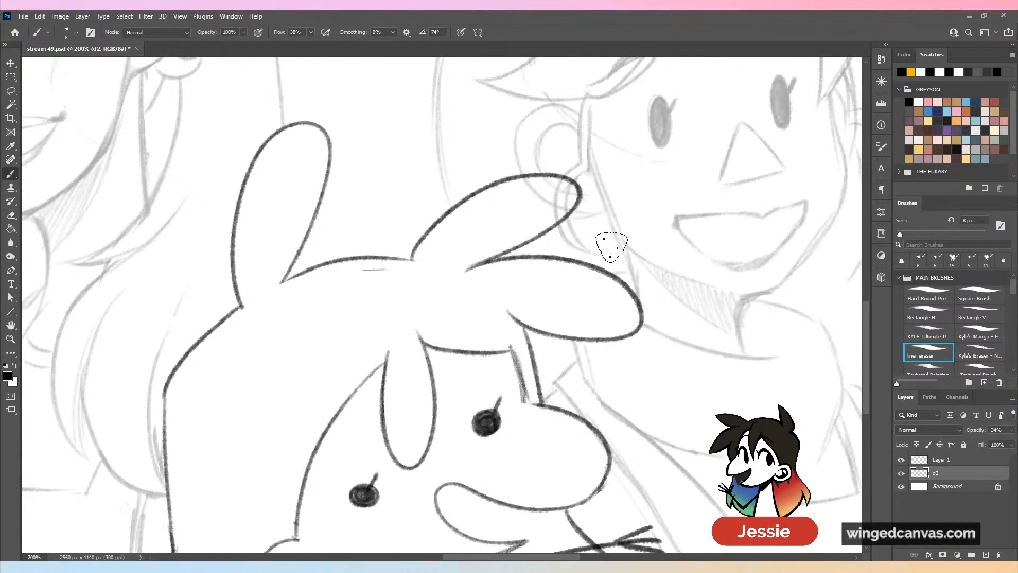
Set the d2 layer's opacity to 100%.
key("ctrl+minus")
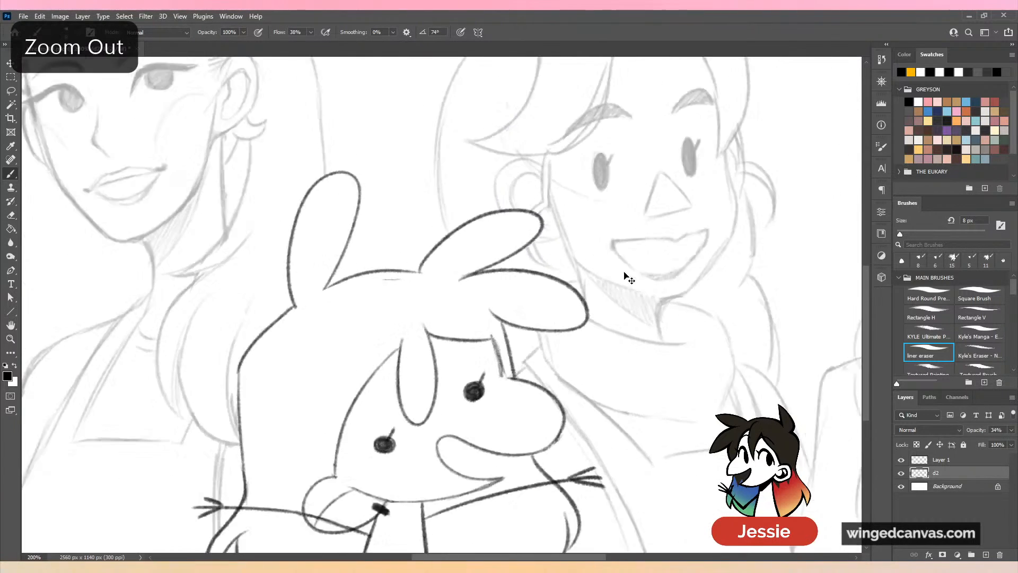
scroll(610, 340, "down", 3)
key("ctrl+minus")
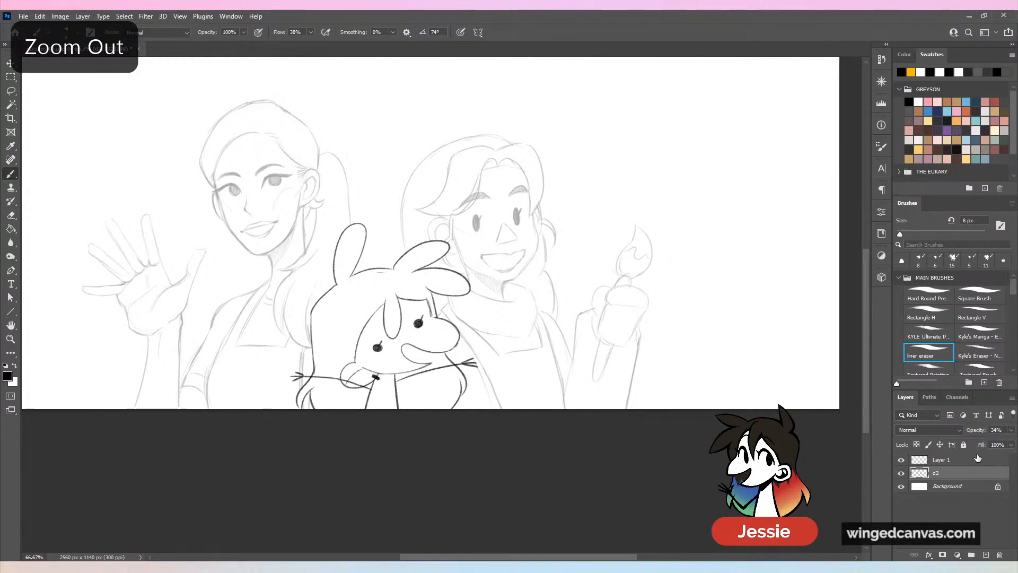
left_click(1011, 430)
left_click(1013, 442)
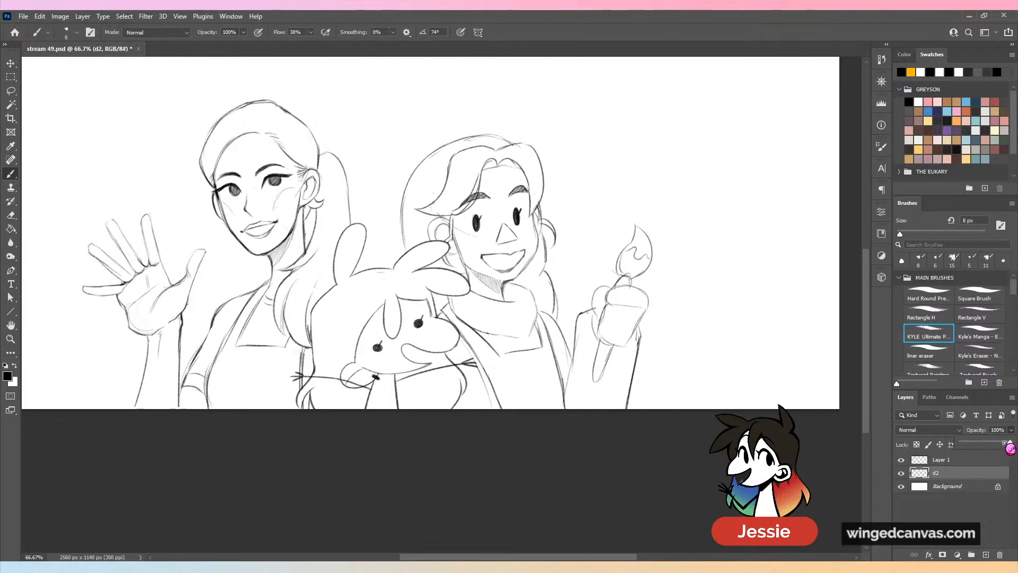
key("ctrl+minus")
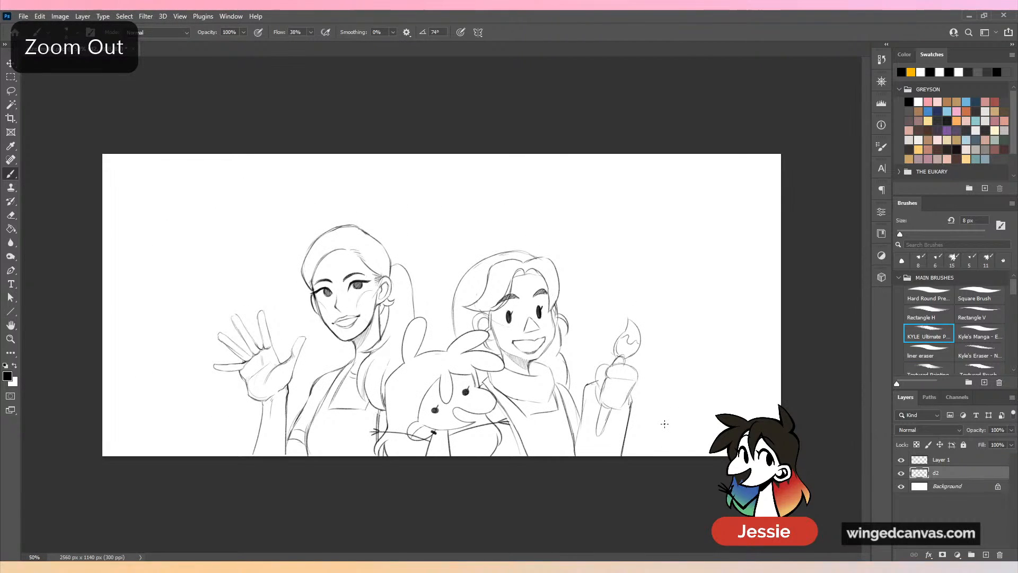
Merge Layer 1 down into the d2 layer.
right_click(949, 464)
left_click(950, 463)
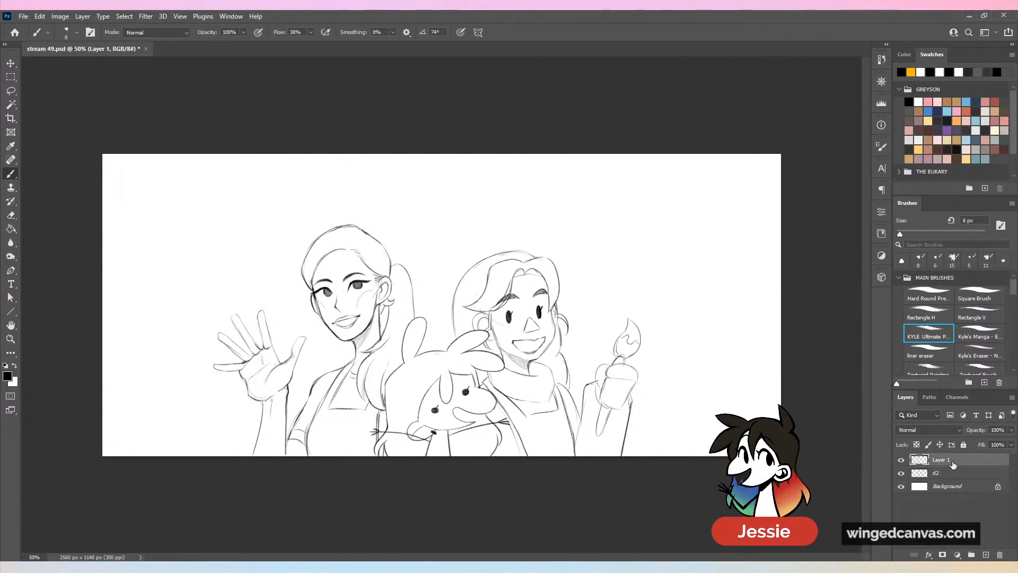
right_click(951, 462)
left_click(891, 435)
key("ctrl+z")
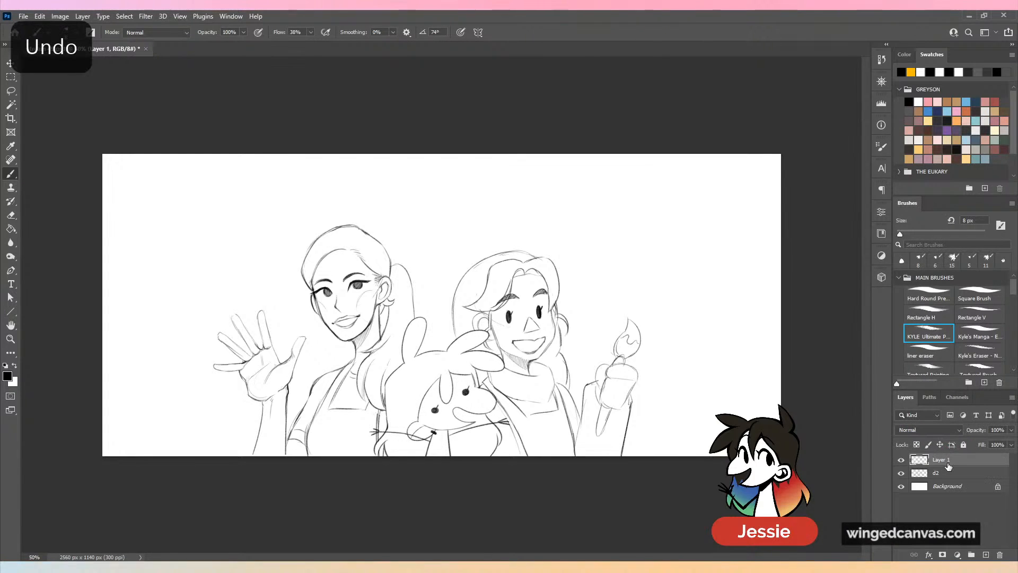
right_click(947, 462)
key("Escape")
key("ctrl+plus")
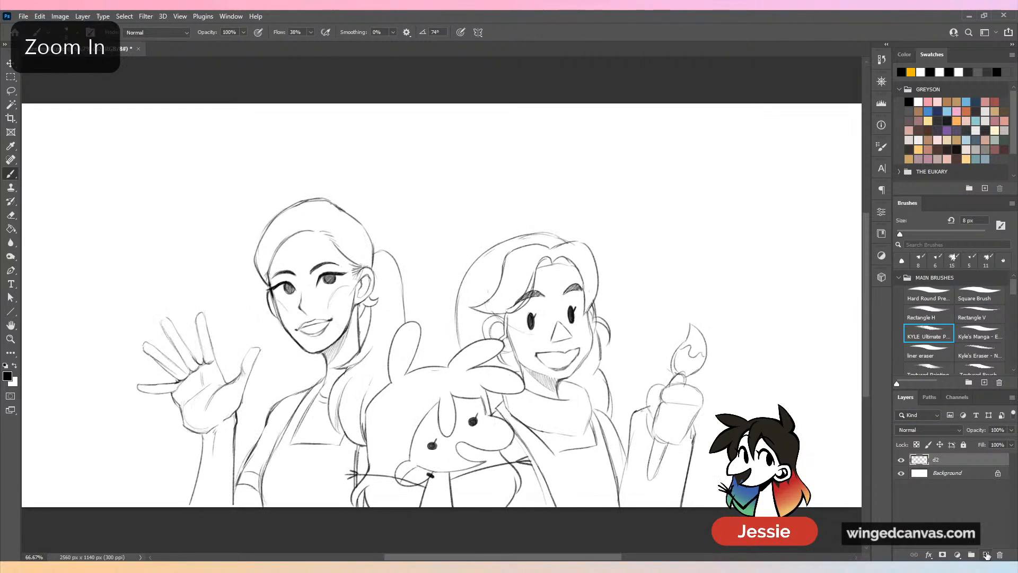
Name the new layer above the sketch "t" and rename the d2 sketch layer to "d".
double_click(942, 459)
type("t")
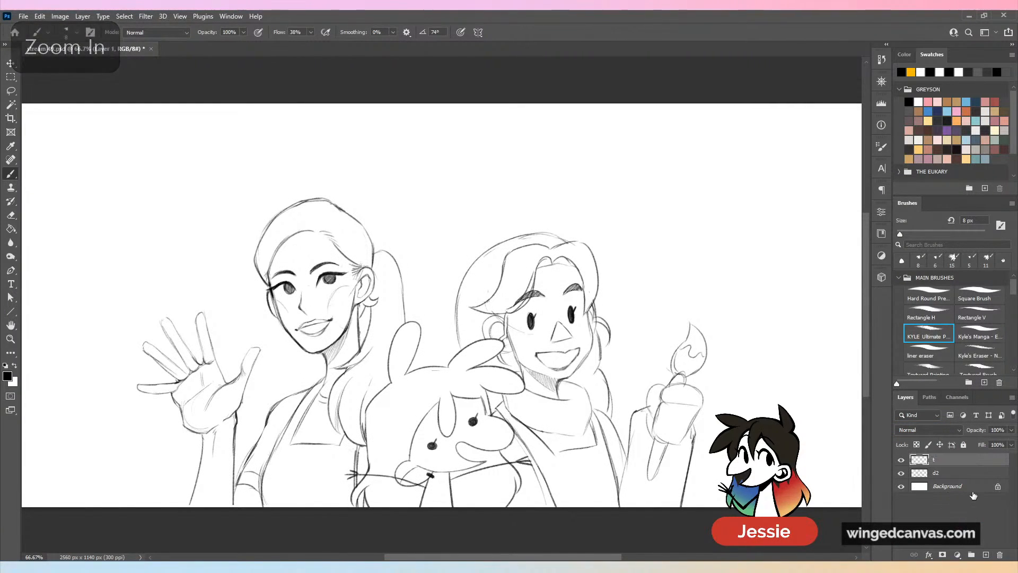
key("Tab")
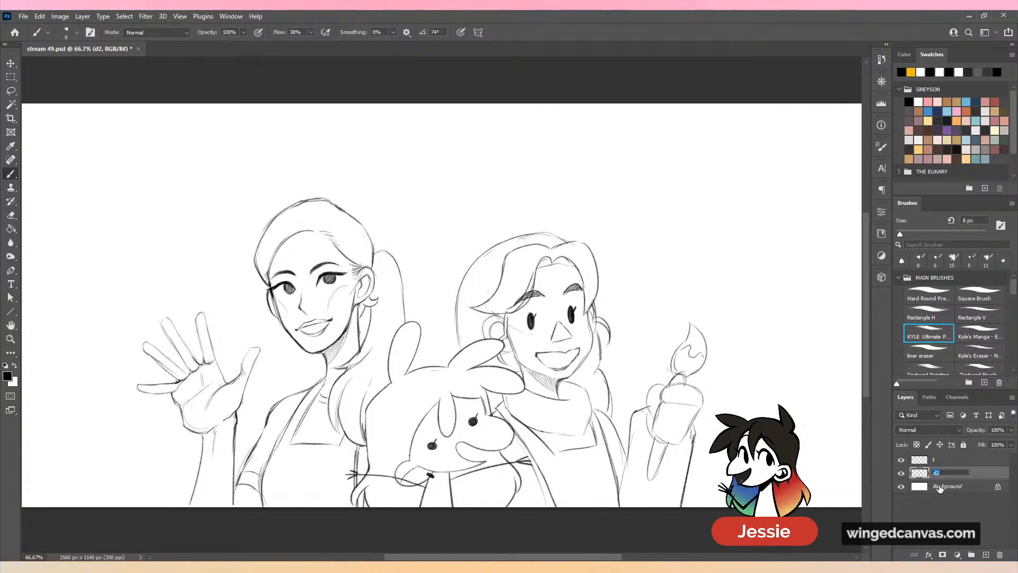
type("d")
key("Return")
Lower the d sketch layer's opacity to about 35% and make the t layer active for inking.
left_click(1011, 430)
left_click_drag(1010, 450, 986, 450)
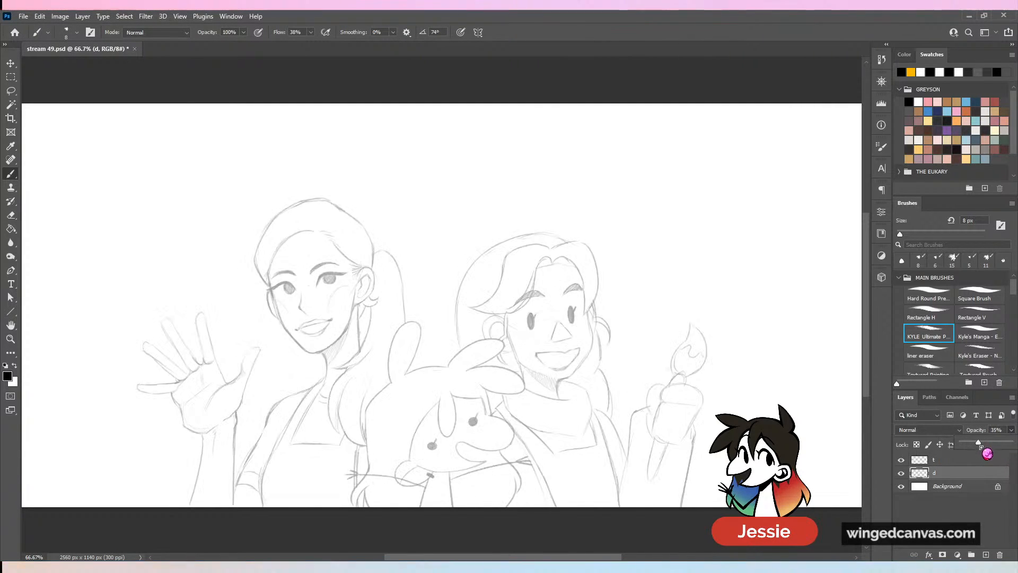
left_click(965, 460)
left_click(986, 555)
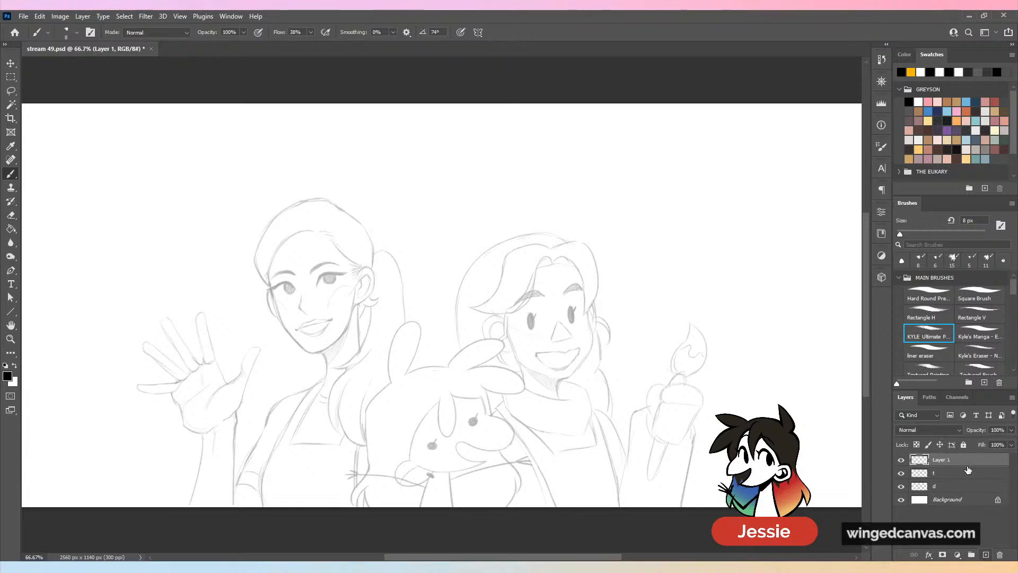
left_click(999, 555)
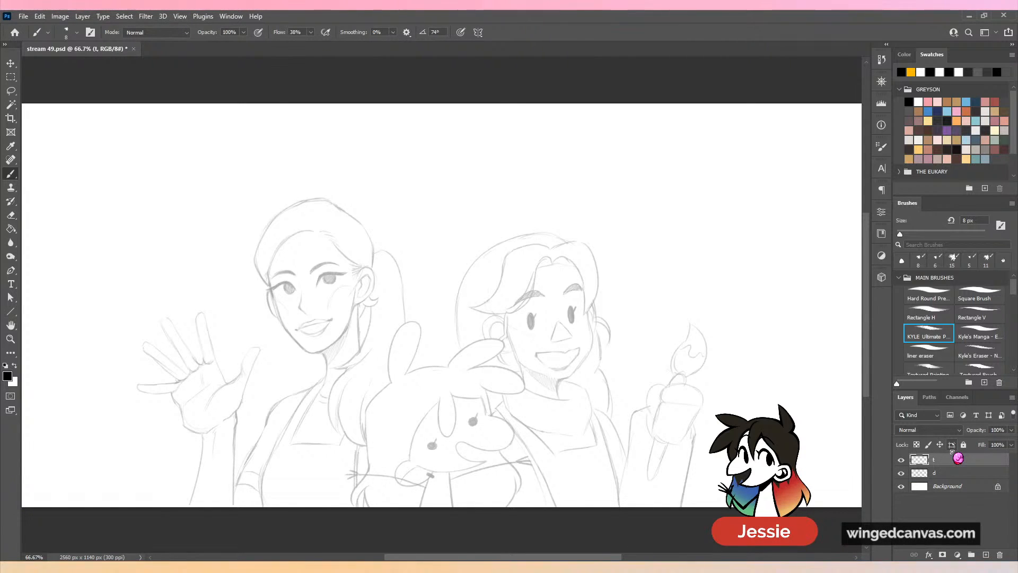
Choose the Kyle's Manga brush and try it at 14 px with a test stroke over the left woman's face.
left_click(980, 334)
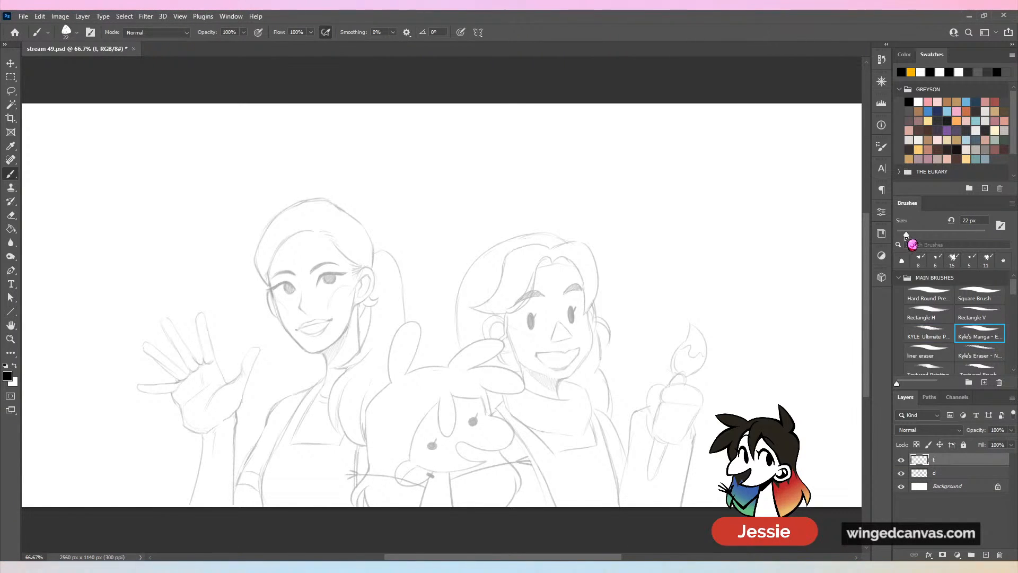
key("ctrl+plus")
mouse_move(258, 248)
left_mouse_down()
mouse_move(281, 195)
mouse_move(340, 278)
left_mouse_up()
key("ctrl+z")
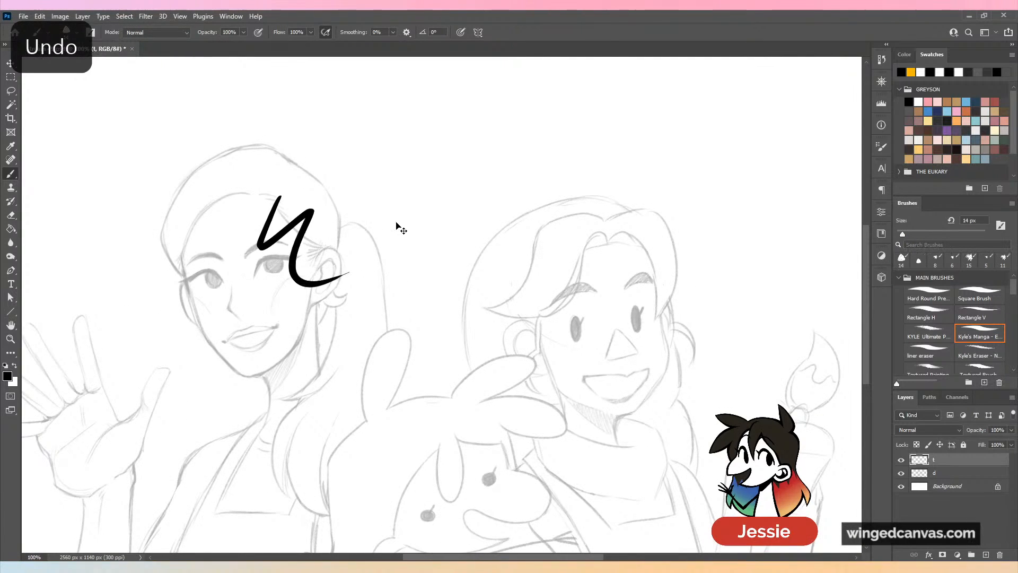
Reduce the brush size to 8 px and test it on the left woman's face, removing the trial strokes.
key("ctrl+plus")
left_click_drag(282, 206, 729, 234)
key("bracketleft")
key("bracketleft")
key("bracketleft")
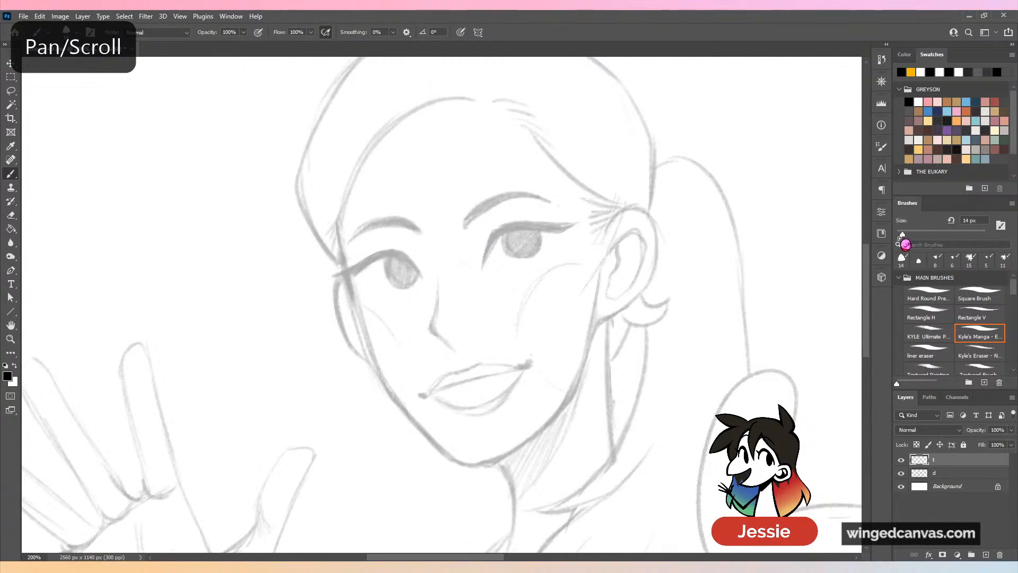
mouse_move(473, 267)
left_mouse_down()
mouse_move(493, 233)
mouse_move(530, 286)
left_mouse_up()
key("ctrl+z")
key("ctrl+z")
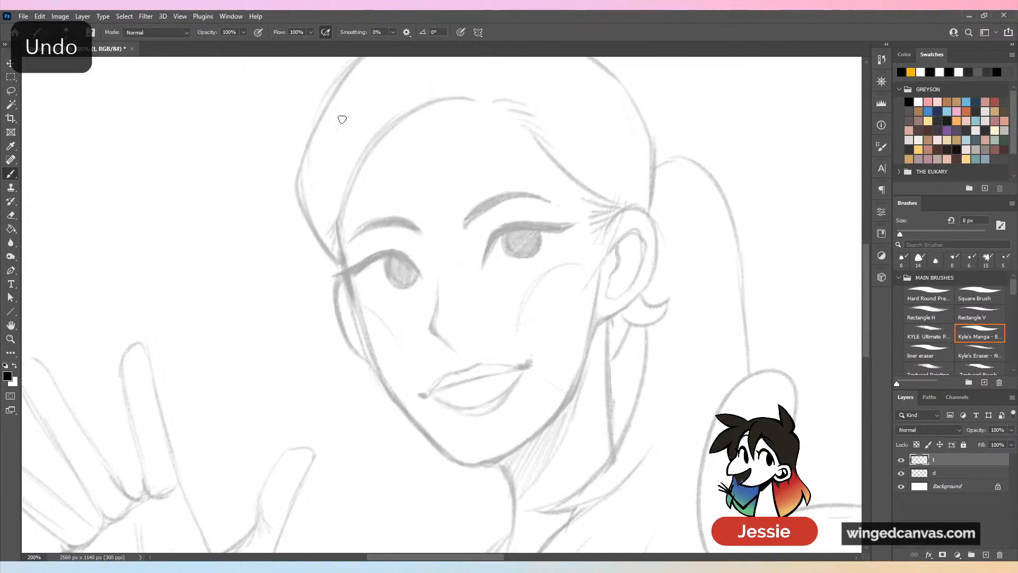
Set the brush smoothing to 31% and open First Digital Art Attempt.jpg to view the old drawing.
left_click(409, 44)
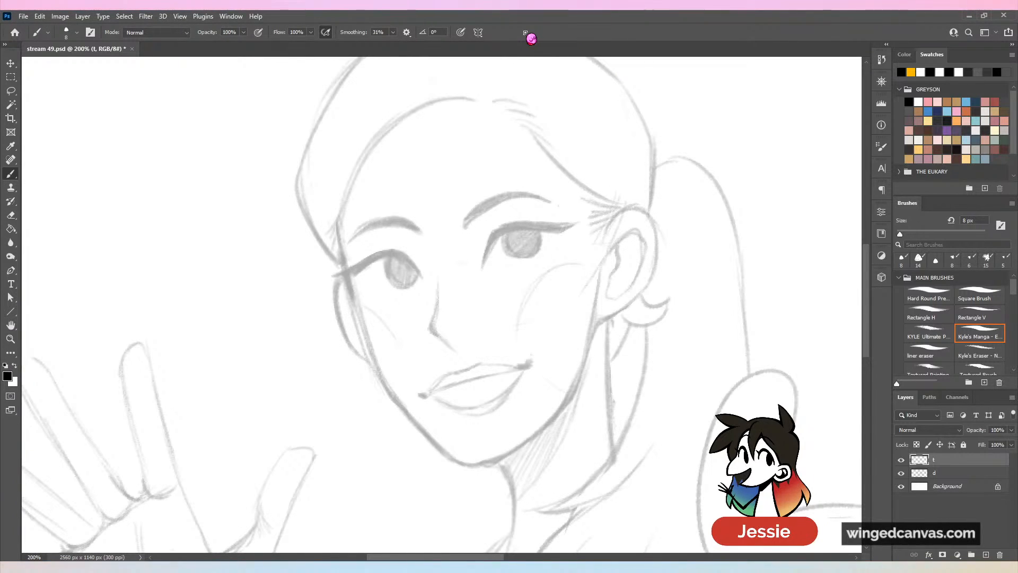
left_click(23, 16)
left_click(41, 39)
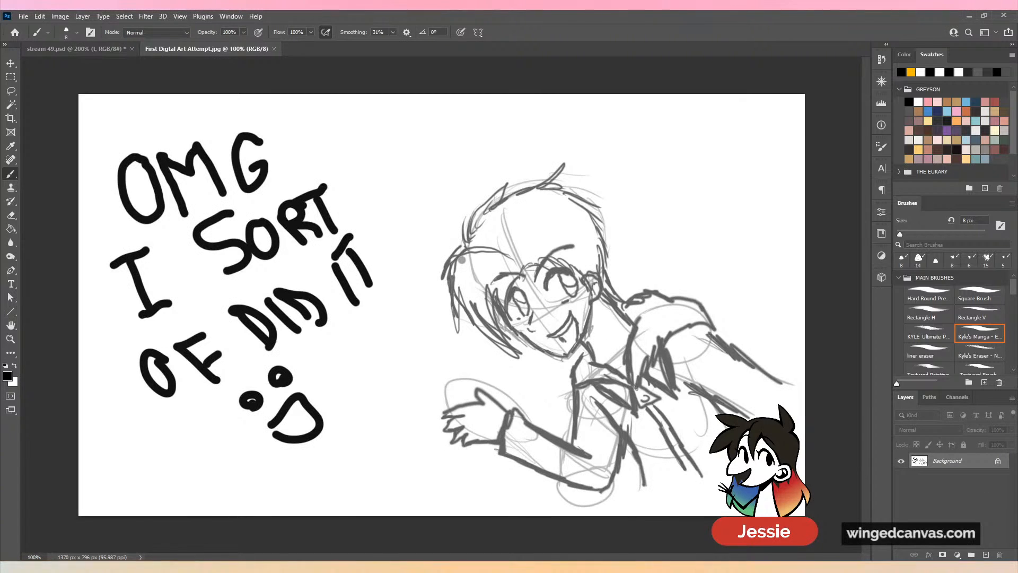
key("ctrl+plus")
key("ctrl+minus")
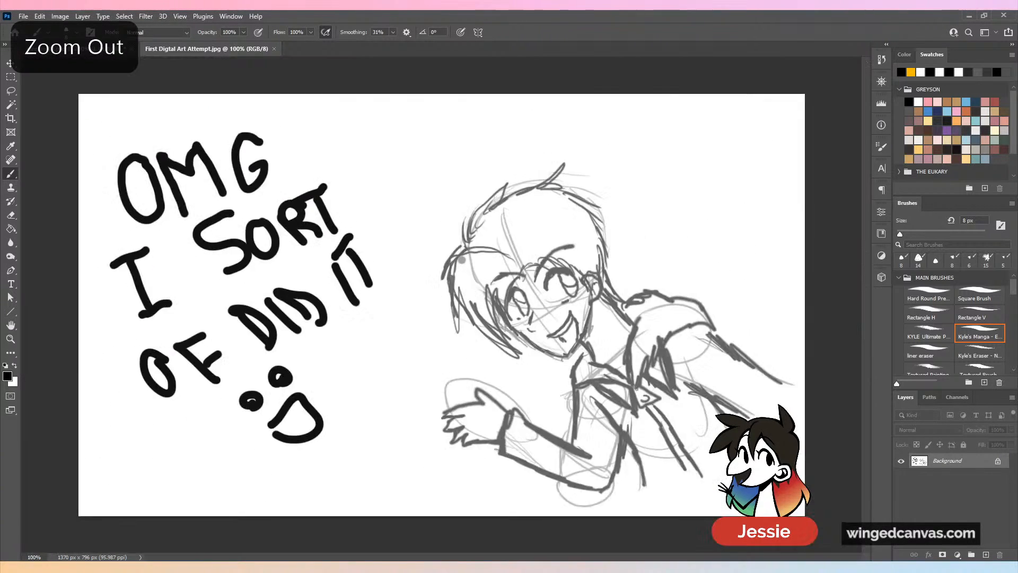
key("ctrl+minus")
key("ctrl+plus")
key("ctrl+plus")
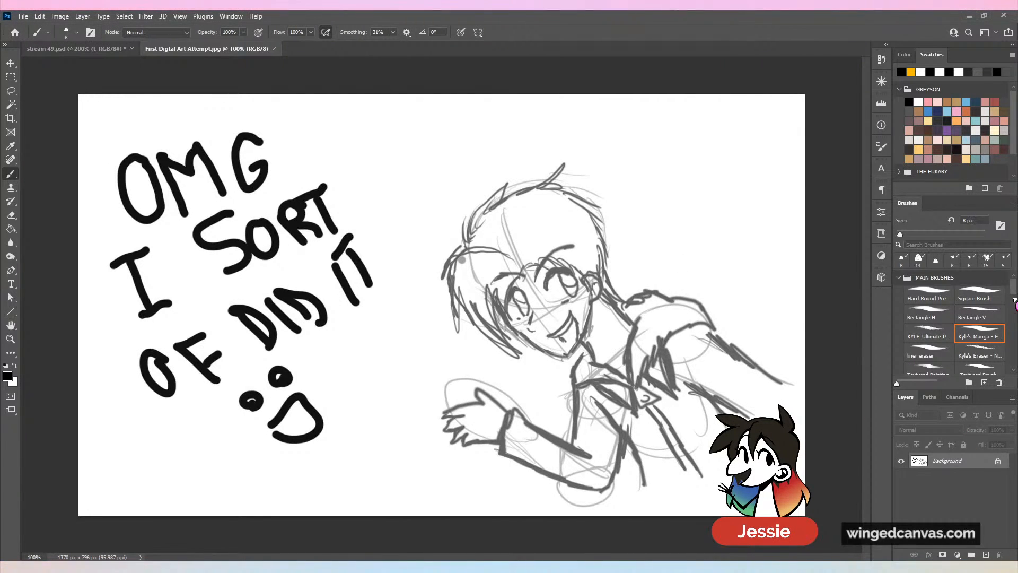
scroll(1015, 290, "down", 2)
scroll(1016, 286, "up", 2)
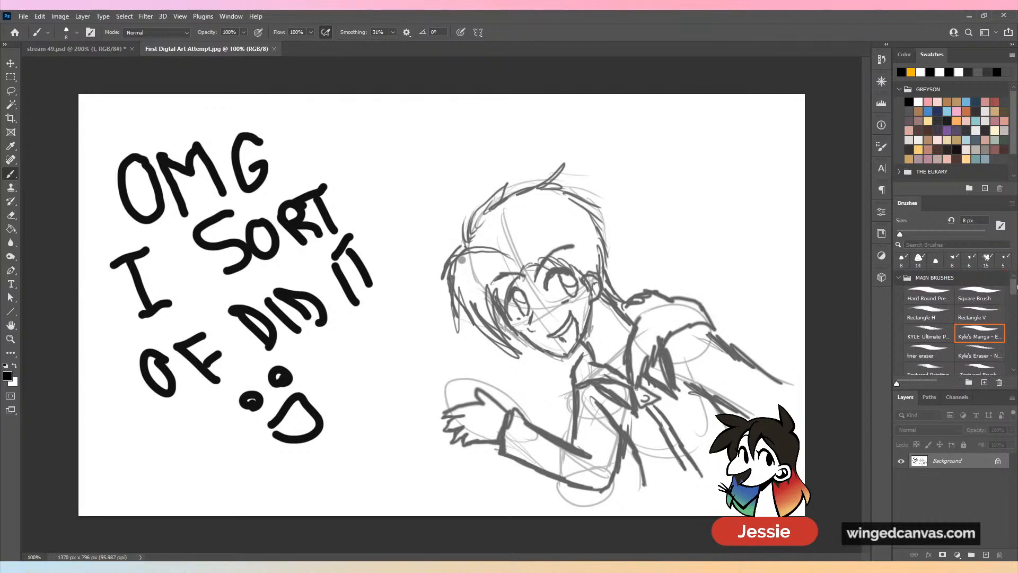
Try the Soft Round Pressure brush on the old drawing, undo the strokes and close the file without saving.
left_click(899, 277)
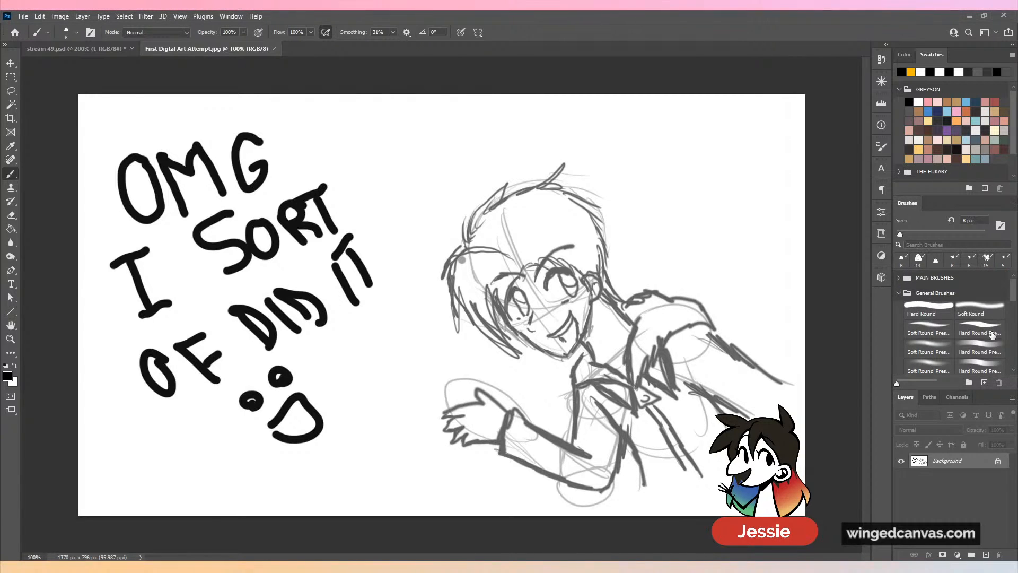
left_click(945, 329)
left_click_drag(460, 130, 437, 187)
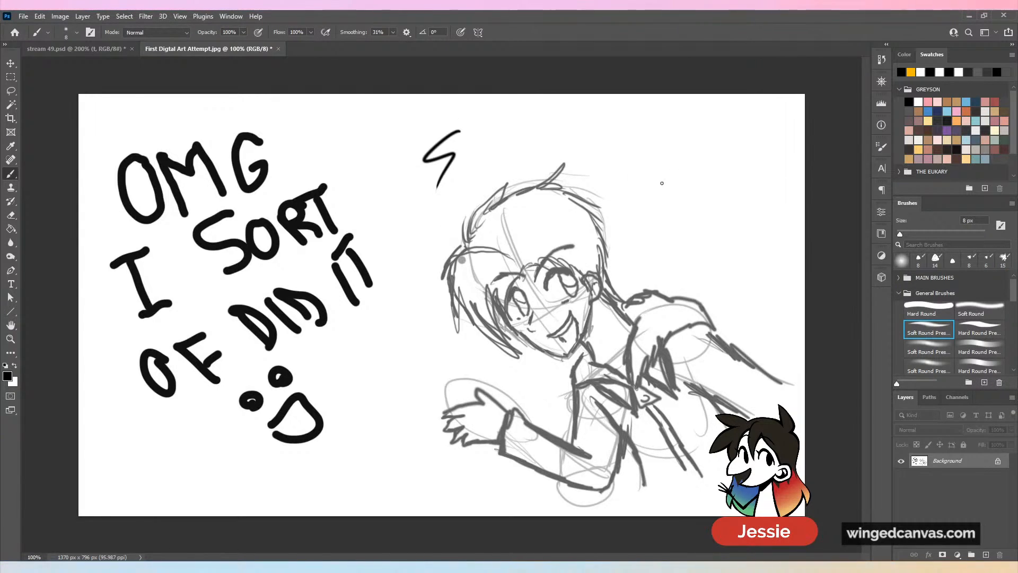
mouse_move(650, 140)
left_mouse_down()
mouse_move(664, 195)
mouse_move(714, 254)
left_mouse_up()
key("ctrl+z")
key("ctrl+z")
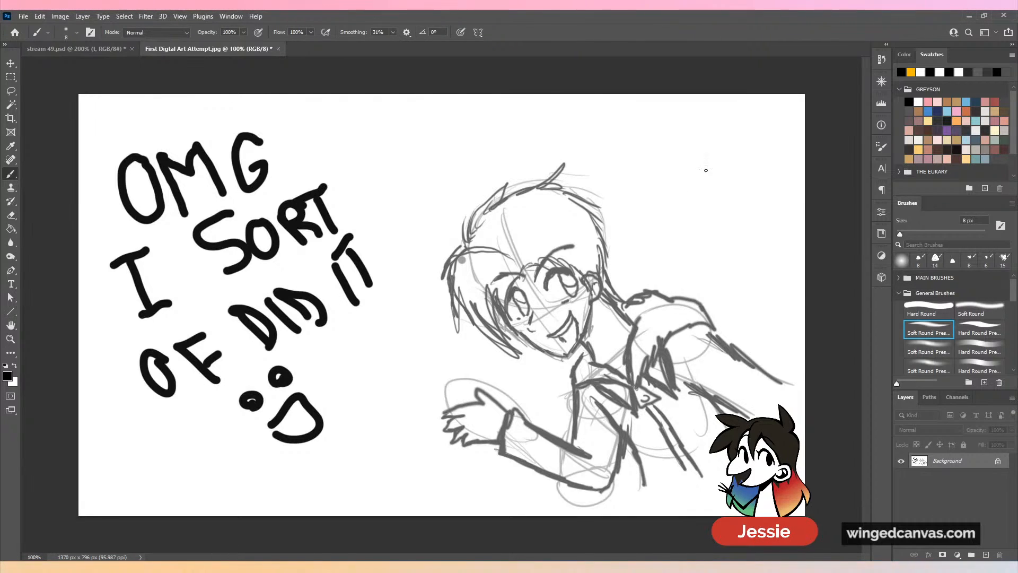
left_click_drag(707, 165, 688, 240)
key("ctrl+z")
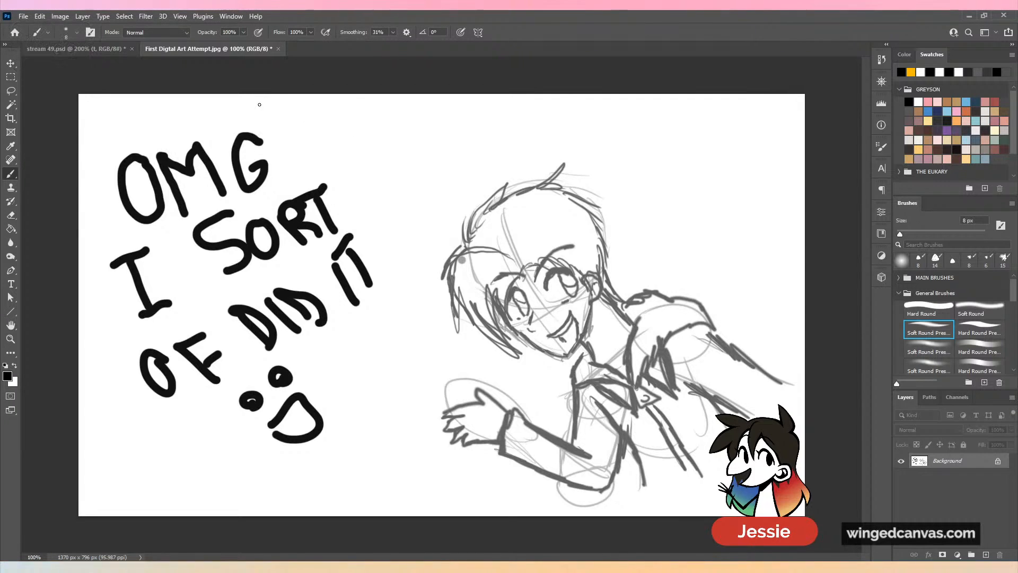
left_click(278, 49)
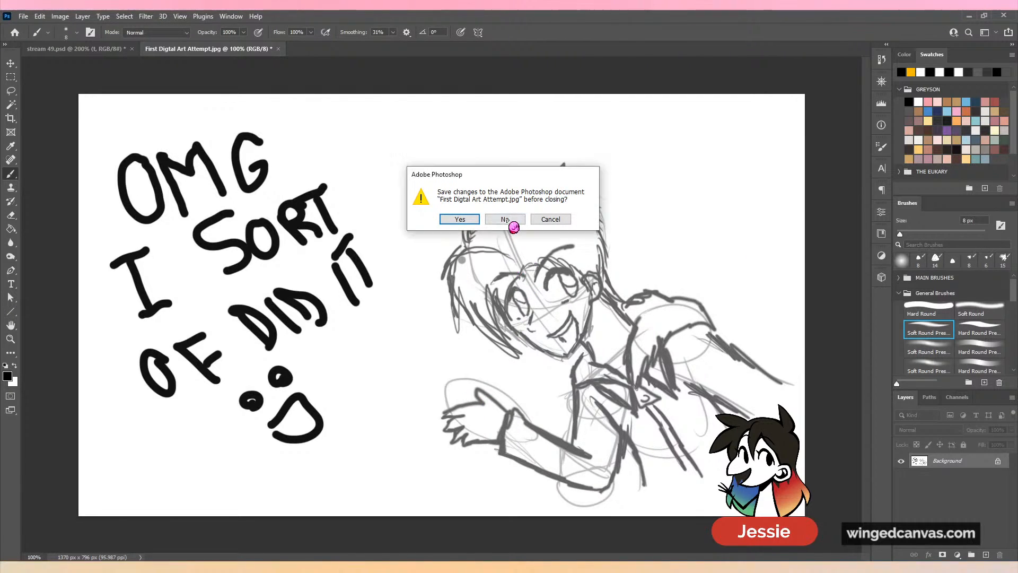
key("n")
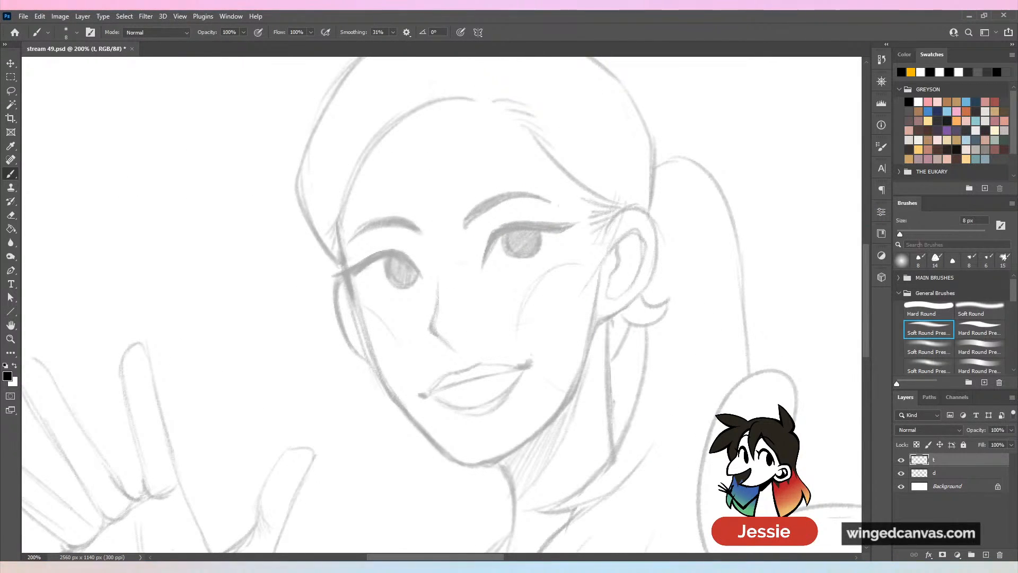
Return to the recently used 8 px manga brush, test it and set its smoothing to 26%.
left_click(920, 266)
left_click_drag(450, 284, 586, 265)
key("ctrl+z")
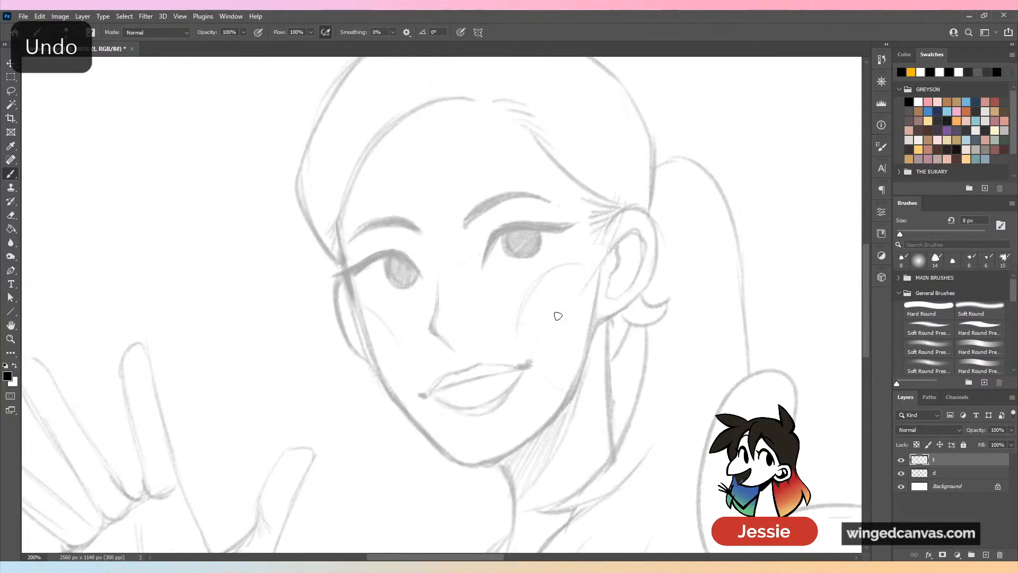
left_click_drag(594, 349, 514, 322)
left_click(393, 32)
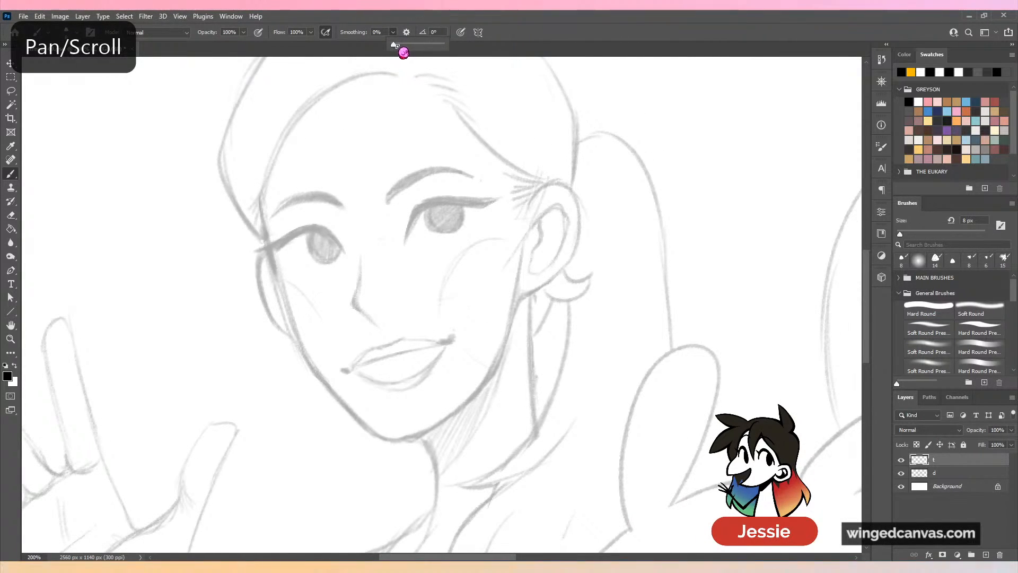
mouse_move(419, 47)
left_mouse_down()
mouse_move(448, 47)
mouse_move(406, 47)
left_mouse_up()
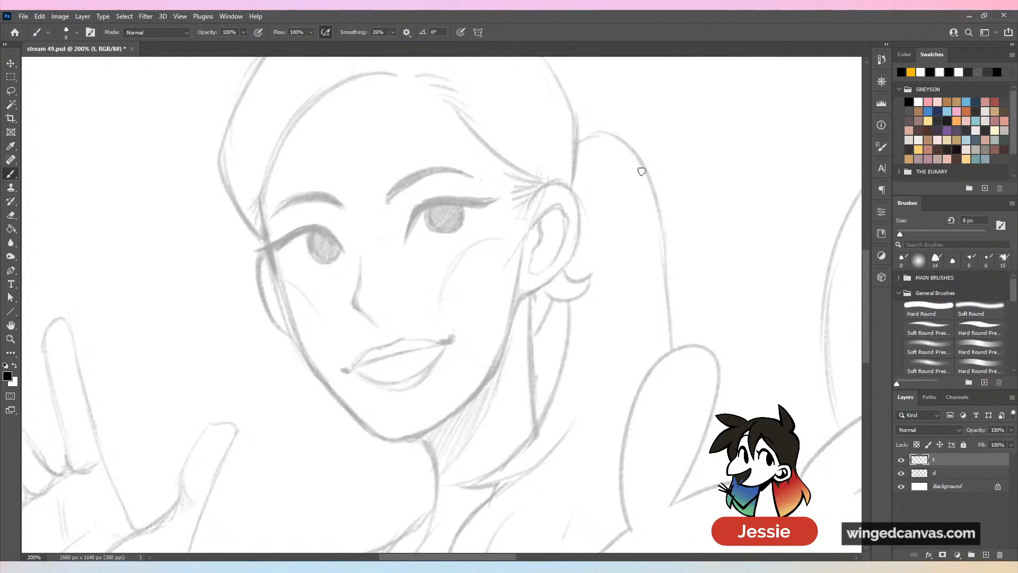
Ink the left woman's nose at 7 px on the t layer, redrawing the stroke to follow the sketch.
key("ctrl+plus")
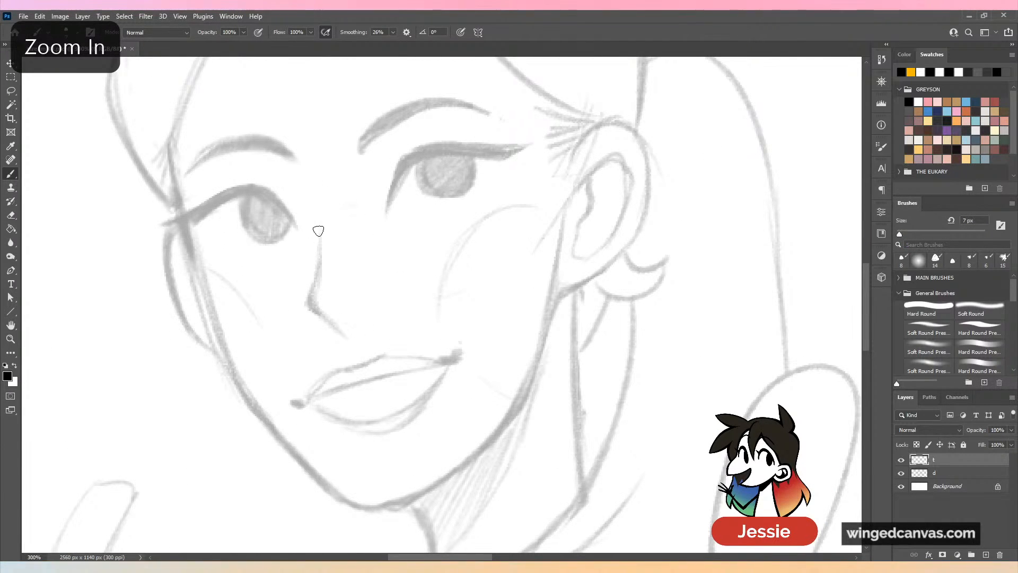
mouse_move(318, 230)
left_mouse_down()
mouse_move(313, 310)
mouse_move(339, 329)
left_mouse_up()
key("ctrl+z")
mouse_move(322, 229)
left_mouse_down()
mouse_move(315, 283)
mouse_move(352, 342)
left_mouse_up()
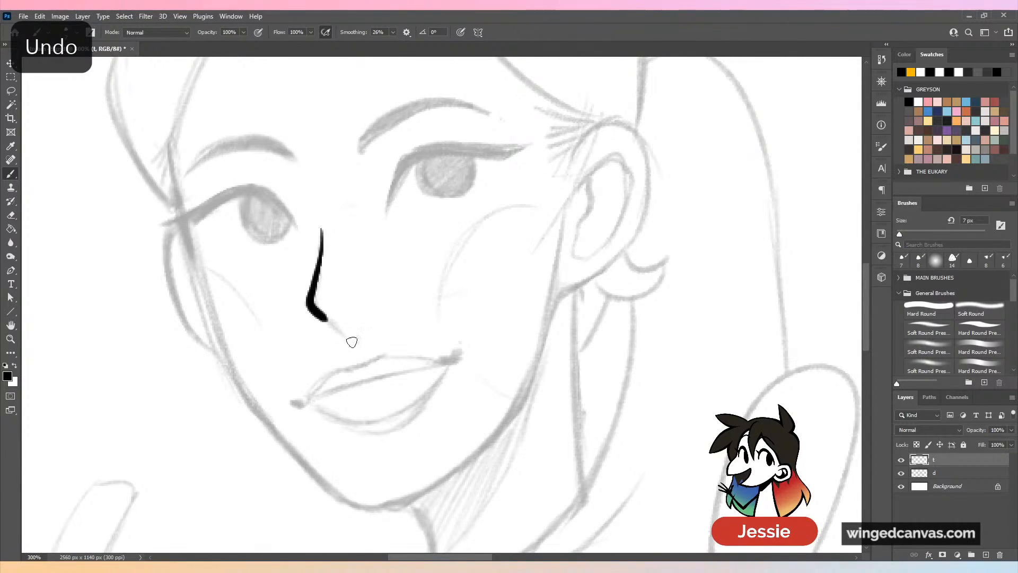
key("ctrl+z")
left_click_drag(318, 229, 342, 337)
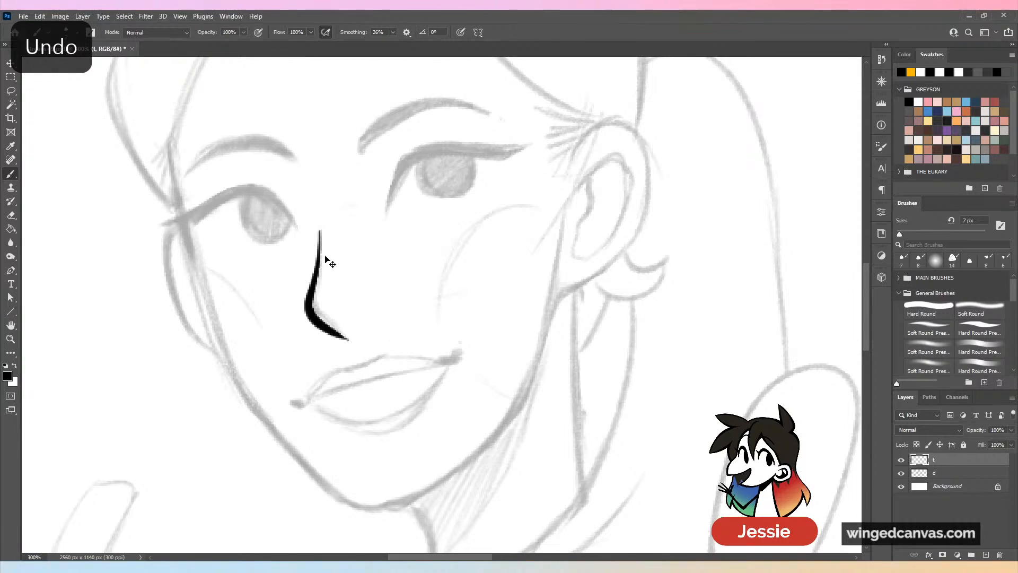
key("ctrl+z")
mouse_move(320, 227)
left_mouse_down()
mouse_move(313, 280)
mouse_move(341, 331)
left_mouse_up()
key("ctrl+z")
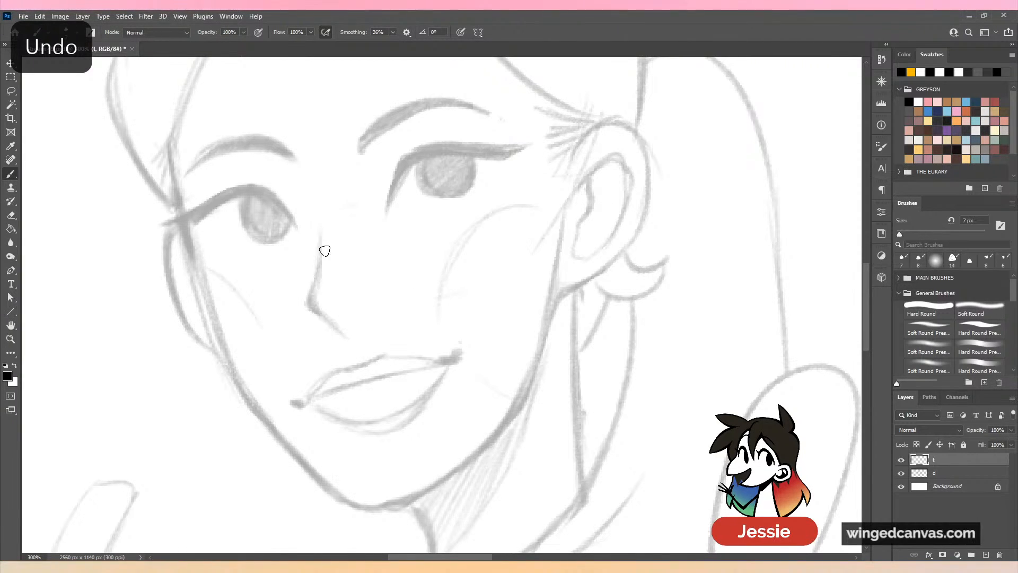
mouse_move(320, 233)
left_mouse_down()
mouse_move(316, 272)
mouse_move(340, 332)
left_mouse_up()
key("ctrl+z")
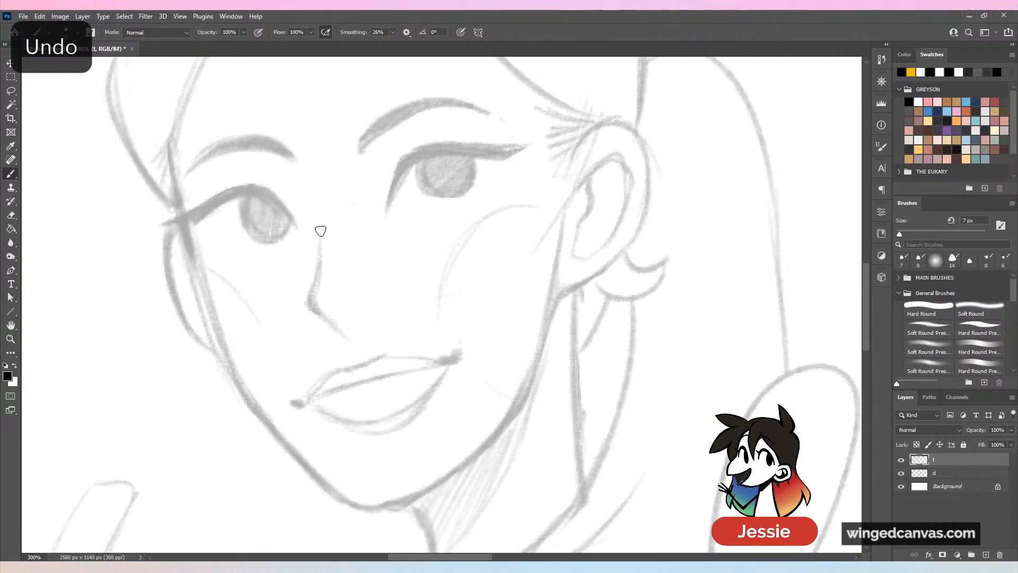
mouse_move(319, 228)
left_mouse_down()
mouse_move(316, 285)
mouse_move(352, 341)
left_mouse_up()
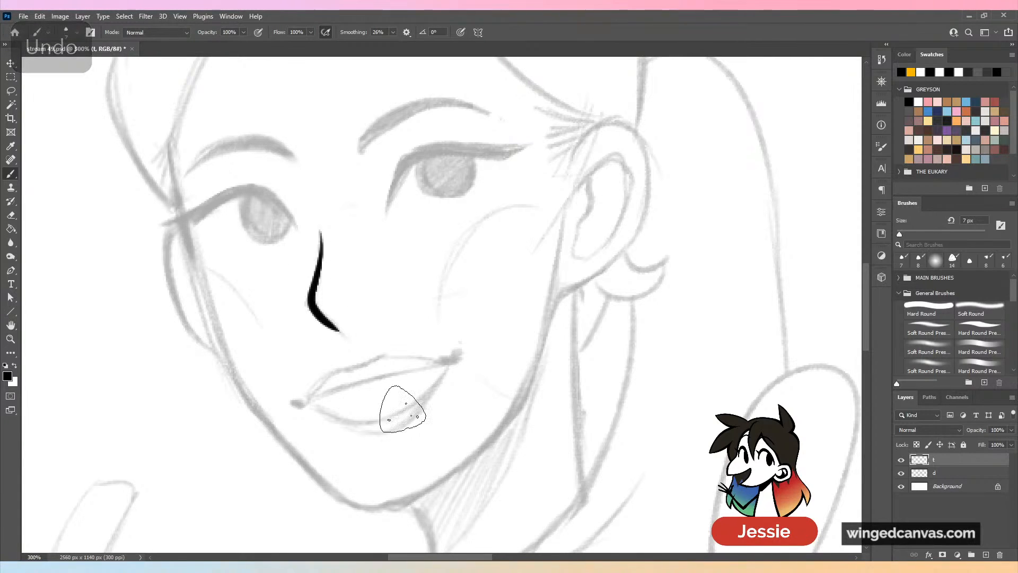
Set the eraser size to 13 px and taper the lower tip of the inked nose line.
key("e")
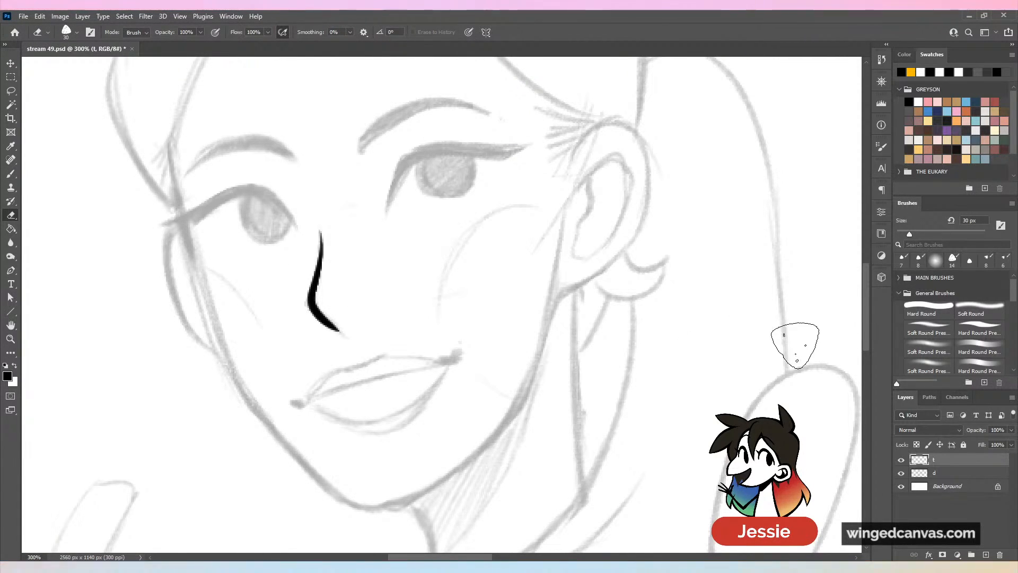
key("bracketleft")
key("bracketleft")
key("bracketleft")
key("bracketleft")
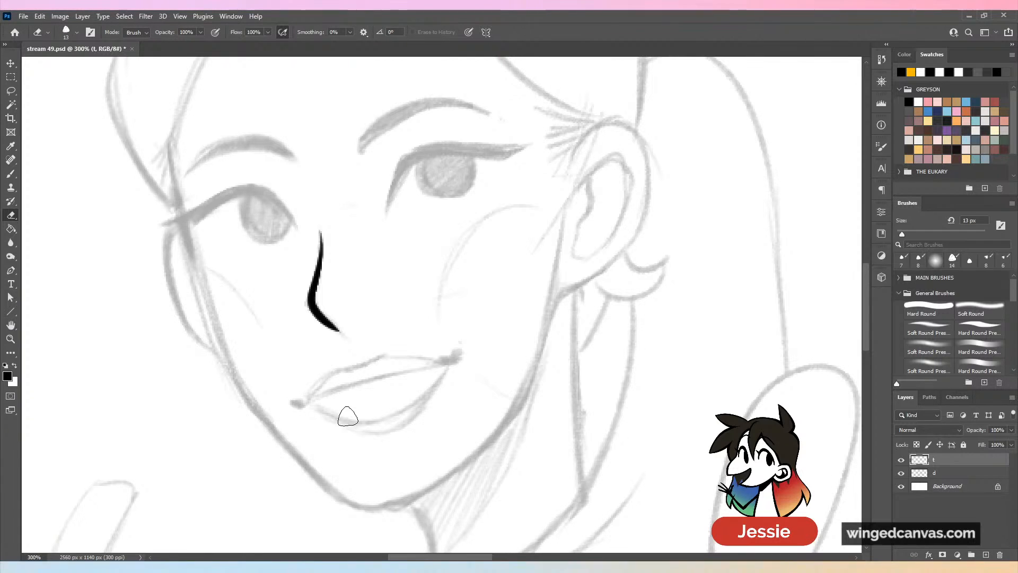
left_click_drag(308, 306, 348, 332)
key("b")
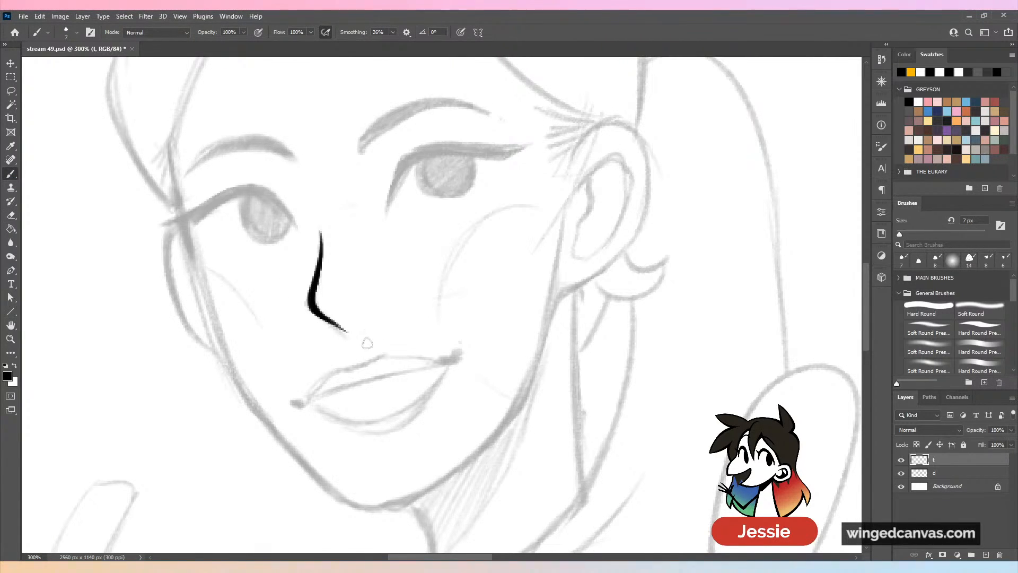
key("ctrl+z")
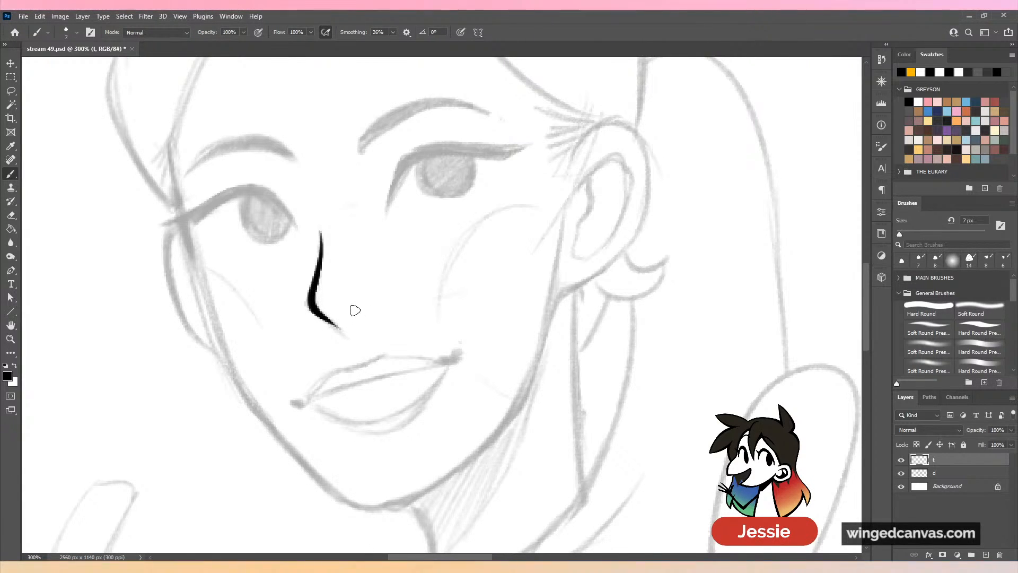
Ink the line between the left woman's lips from one mouth corner to the other.
mouse_move(305, 401)
left_mouse_down()
mouse_move(290, 406)
mouse_move(400, 375)
mouse_move(462, 372)
left_mouse_up()
key("ctrl+z")
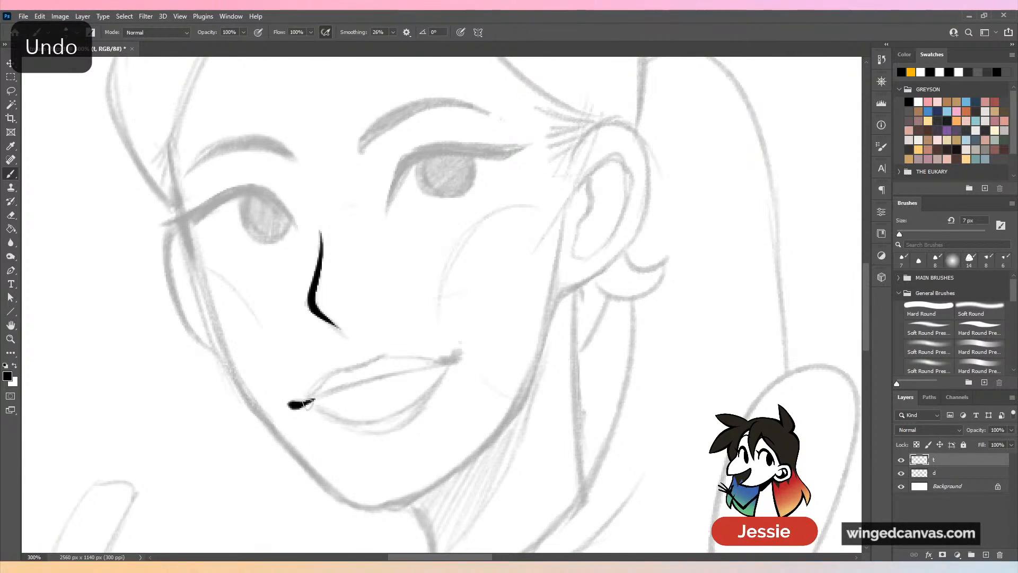
left_click_drag(310, 402, 462, 356)
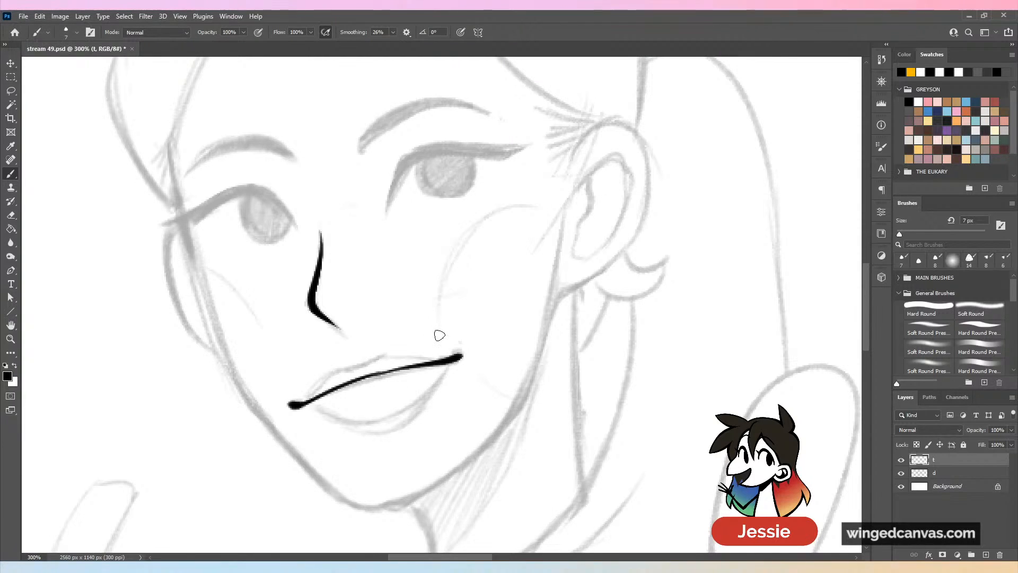
Redraw the line between the left woman's lips in a smoother stroke and thicken its far mouth corner.
key("ctrl+z")
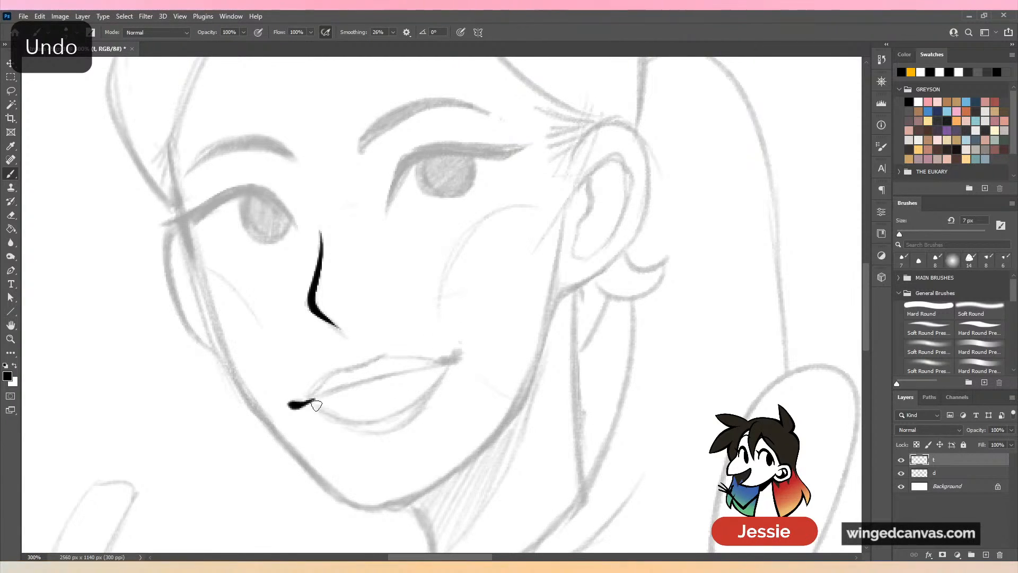
left_click_drag(310, 402, 462, 356)
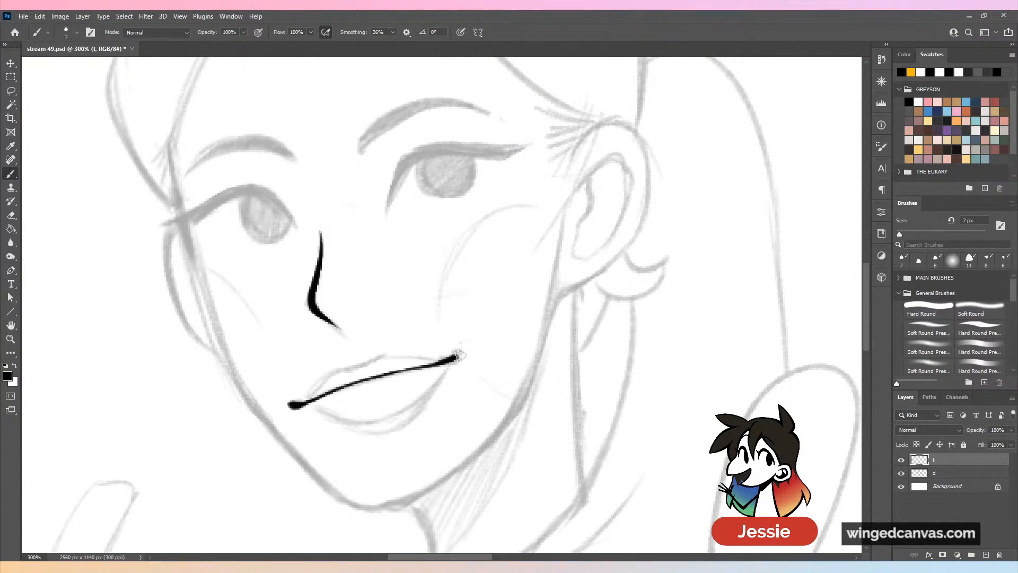
key("ctrl+z")
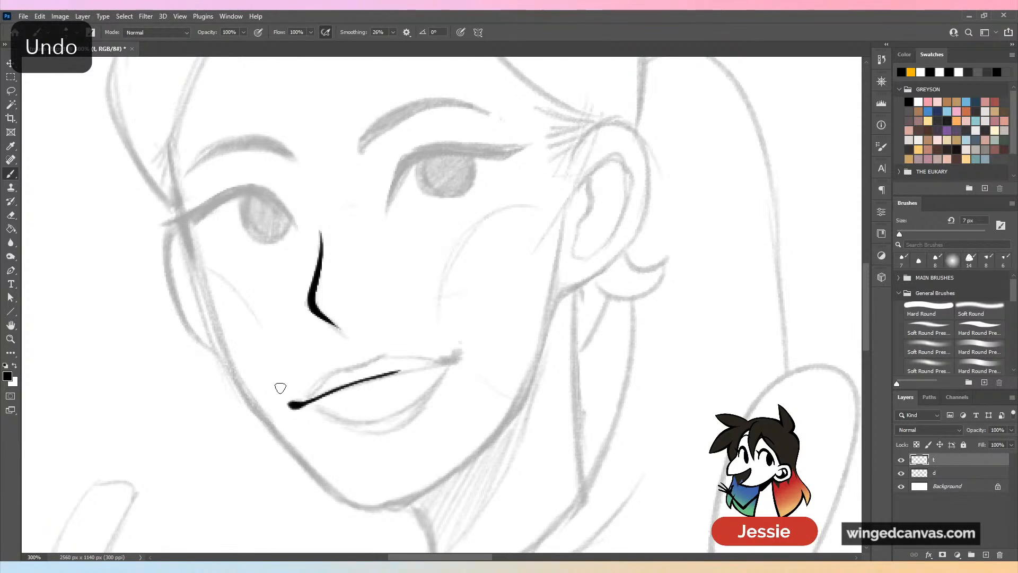
mouse_move(448, 358)
left_mouse_down()
mouse_move(412, 371)
mouse_move(459, 355)
left_mouse_up()
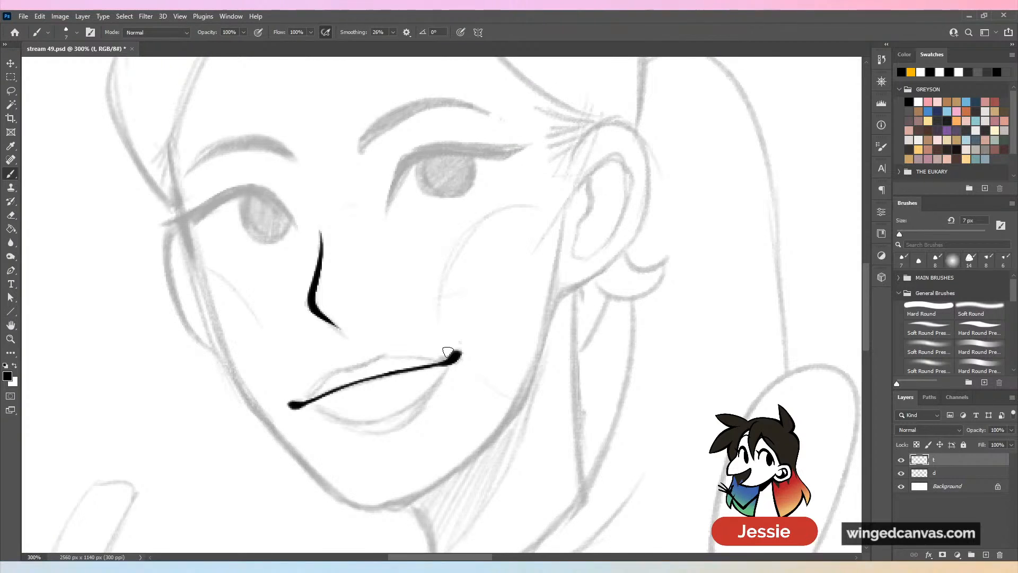
Ink the lower curve of the left woman's smile between both mouth corners, redrawing it until it joins them cleanly.
mouse_move(309, 407)
left_mouse_down()
mouse_move(357, 416)
mouse_move(416, 398)
left_mouse_up()
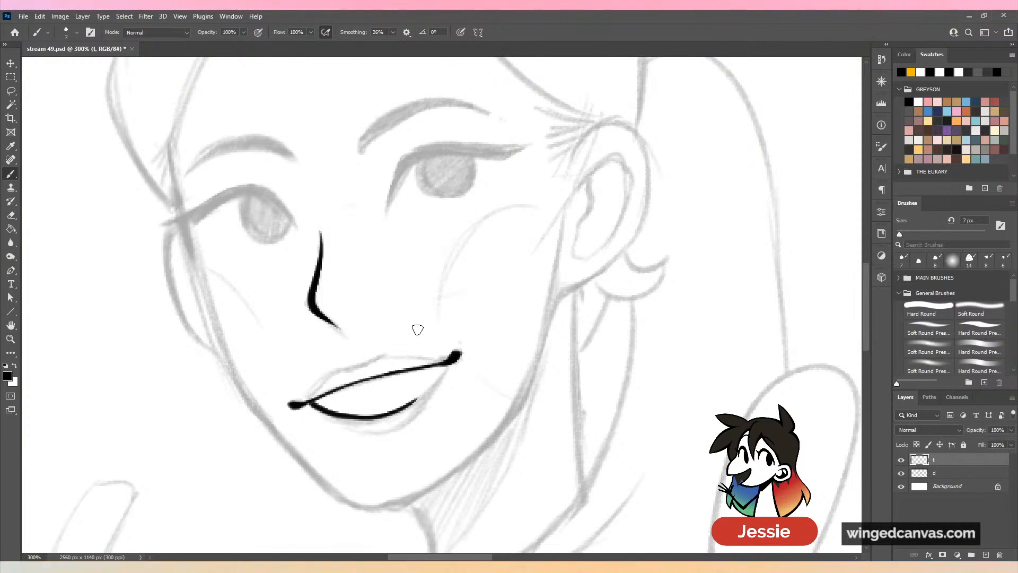
key("ctrl+z")
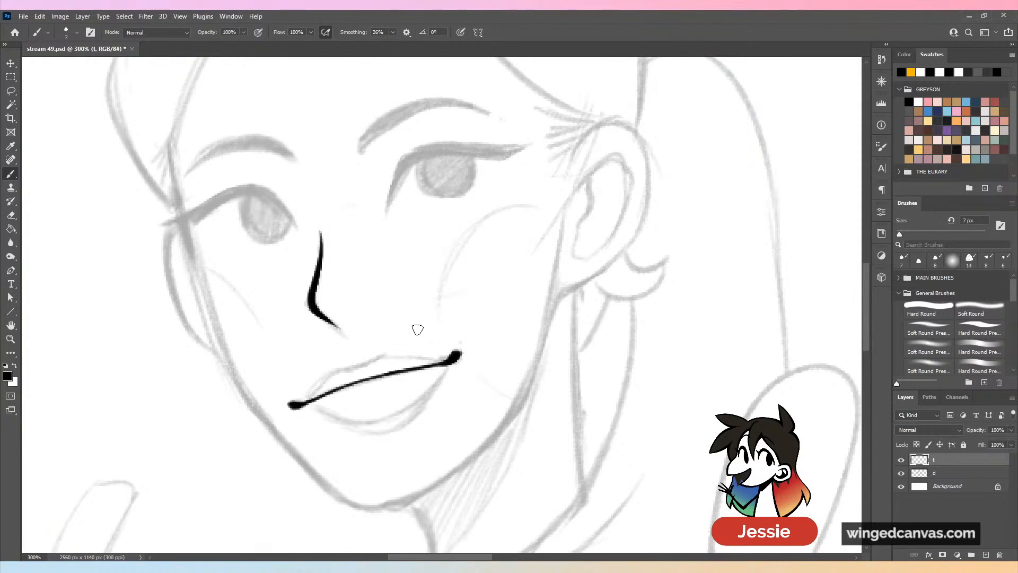
left_click_drag(300, 406, 369, 423)
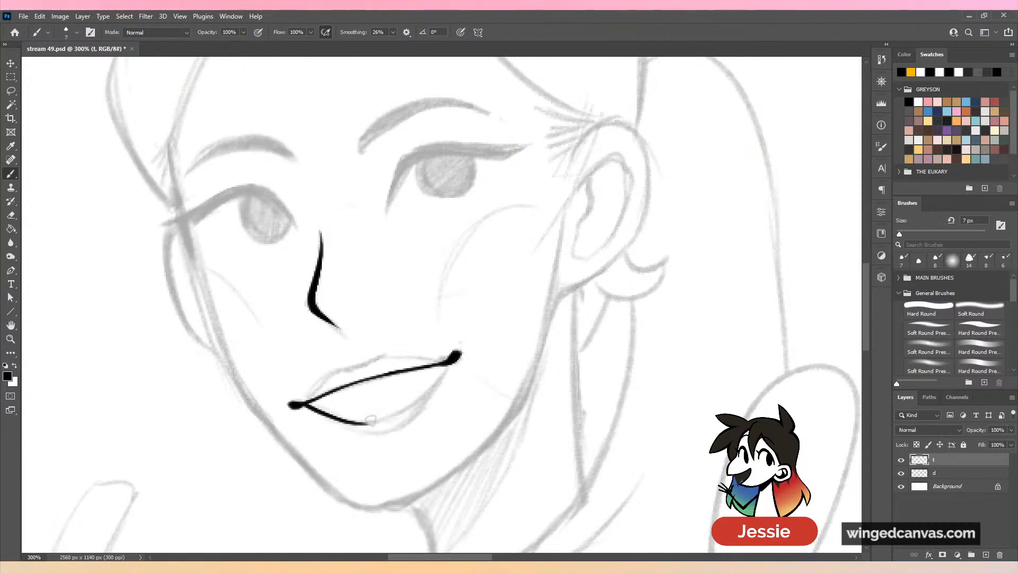
key("ctrl+z")
left_click_drag(299, 406, 423, 384)
key("ctrl+z")
mouse_move(300, 406)
left_mouse_down()
mouse_move(375, 419)
mouse_move(457, 358)
left_mouse_up()
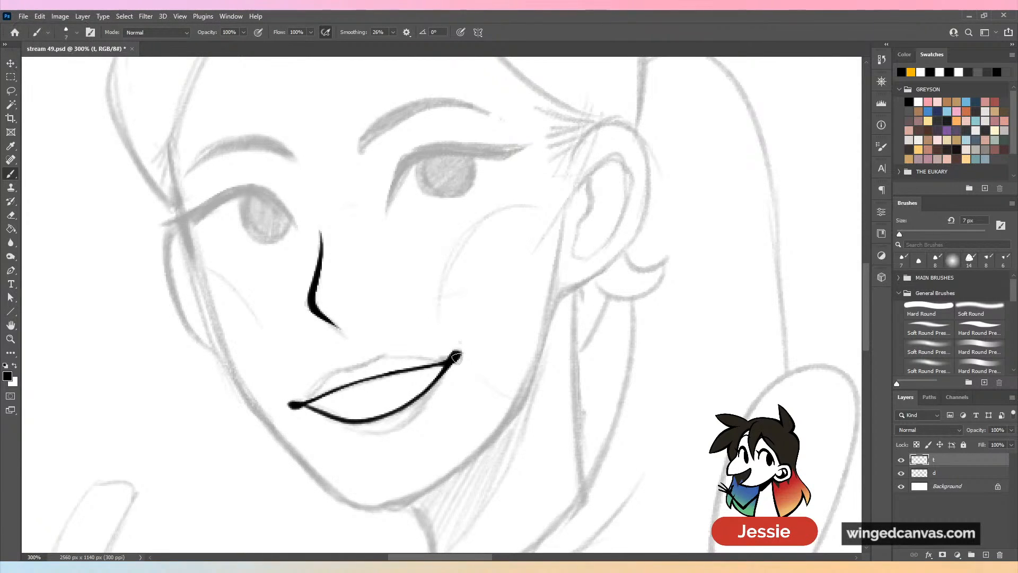
Erase the middle of the left woman's upper mouth line and redraw it as a slightly arched stroke joining both corners.
key("ctrl+minus")
key("ctrl+minus")
key("ctrl+equal")
key("ctrl+equal")
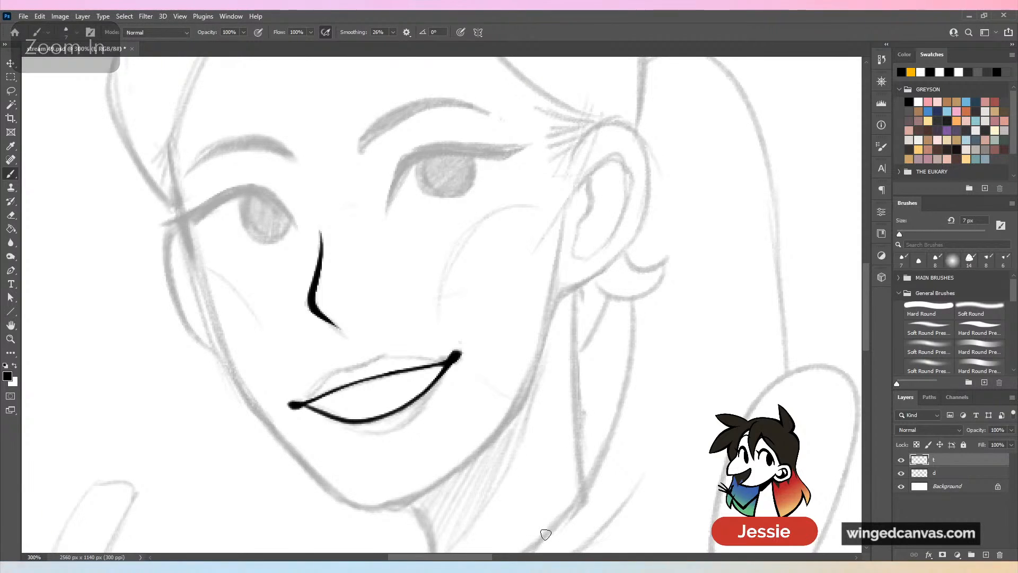
left_click_drag(318, 405, 419, 372)
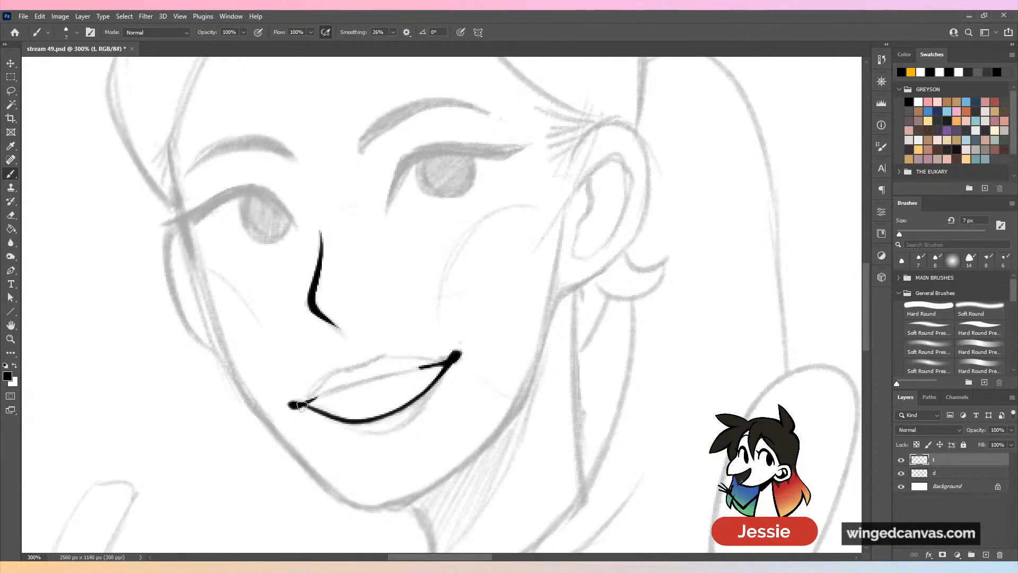
left_click_drag(299, 406, 461, 357)
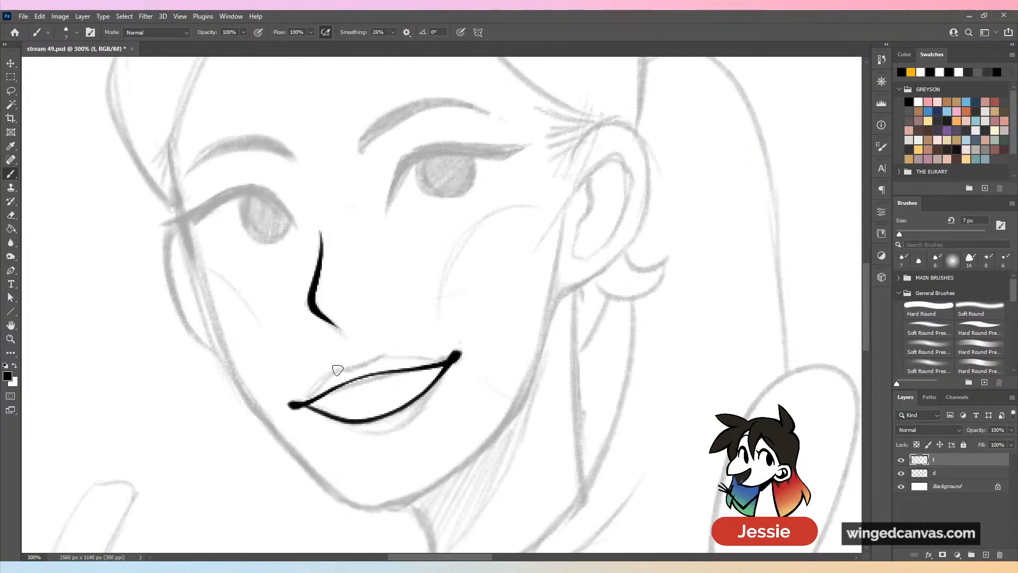
Try inking the outer contours of the left woman's upper and lower lips, then undo those strokes.
left_click_drag(338, 370, 392, 355)
key("ctrl+z")
mouse_move(334, 371)
left_mouse_down()
mouse_move(377, 362)
mouse_move(297, 405)
mouse_move(339, 373)
mouse_move(454, 356)
left_mouse_up()
key("ctrl+z")
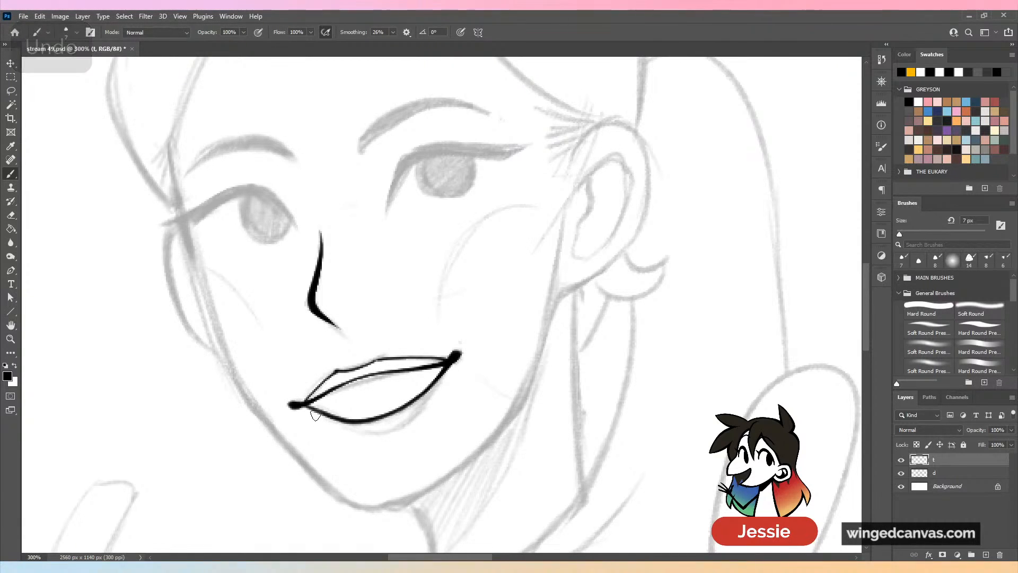
mouse_move(319, 416)
left_mouse_down()
mouse_move(414, 420)
mouse_move(446, 382)
left_mouse_up()
key("ctrl+z")
left_click_drag(323, 422, 431, 387)
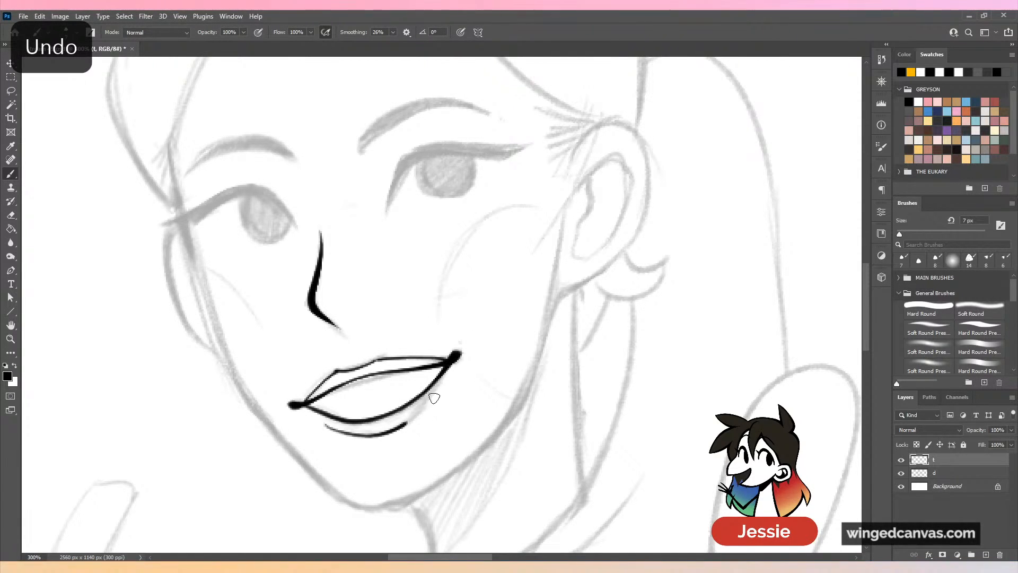
key("ctrl+z")
key("ctrl+z")
key("ctrl+z")
key("ctrl+z")
Ink a thick upper lash line on the left woman's eye nearest the ear, ending in a tapered upward wing.
key("ctrl+minus")
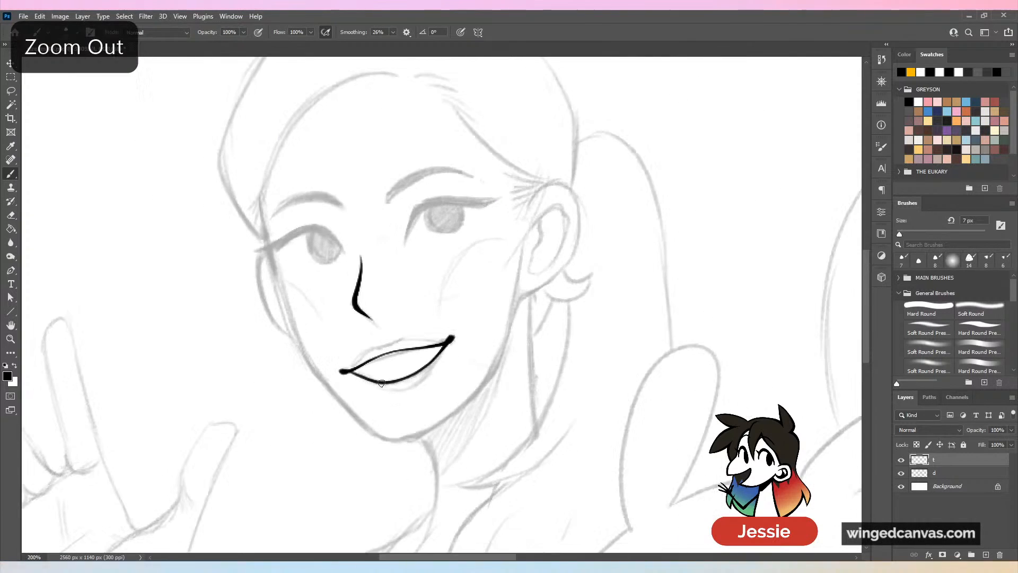
scroll(420, 329, "up", 3)
scroll(421, 330, "right", 2)
key("ctrl+plus")
mouse_move(332, 319)
left_mouse_down()
mouse_move(344, 287)
mouse_move(460, 259)
left_mouse_up()
key("ctrl+z")
mouse_move(330, 326)
left_mouse_down()
mouse_move(341, 301)
mouse_move(469, 260)
left_mouse_up()
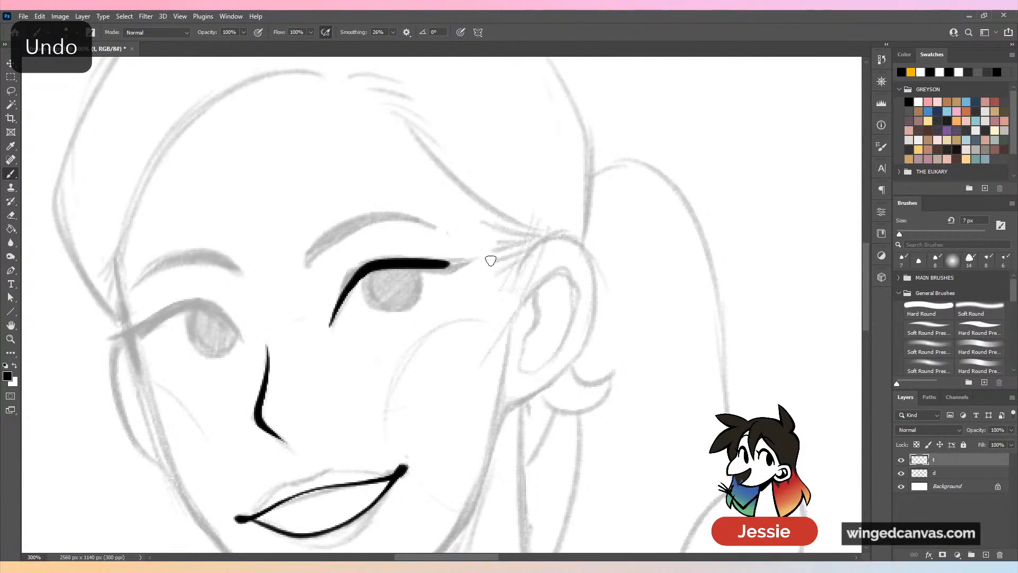
mouse_move(330, 325)
left_mouse_down()
mouse_move(370, 264)
mouse_move(414, 269)
mouse_move(482, 252)
mouse_move(475, 260)
mouse_move(488, 245)
left_mouse_up()
key("ctrl+z")
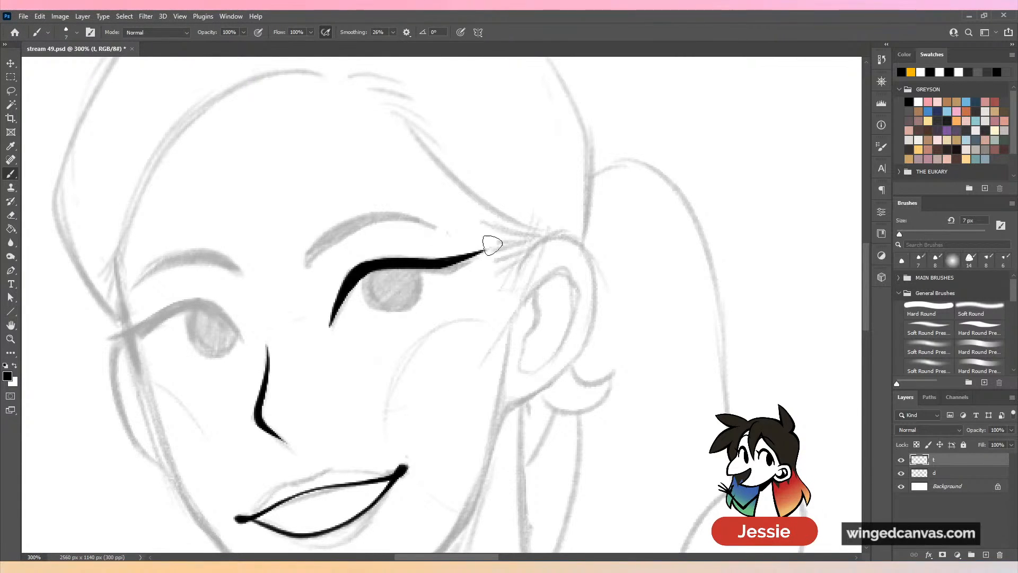
Fill that eye's iris solid black beneath the lash line and check the inked face zoomed out.
mouse_move(391, 267)
left_mouse_down()
mouse_move(370, 293)
mouse_move(385, 307)
mouse_move(407, 302)
mouse_move(417, 272)
left_mouse_up()
key("ctrl+z")
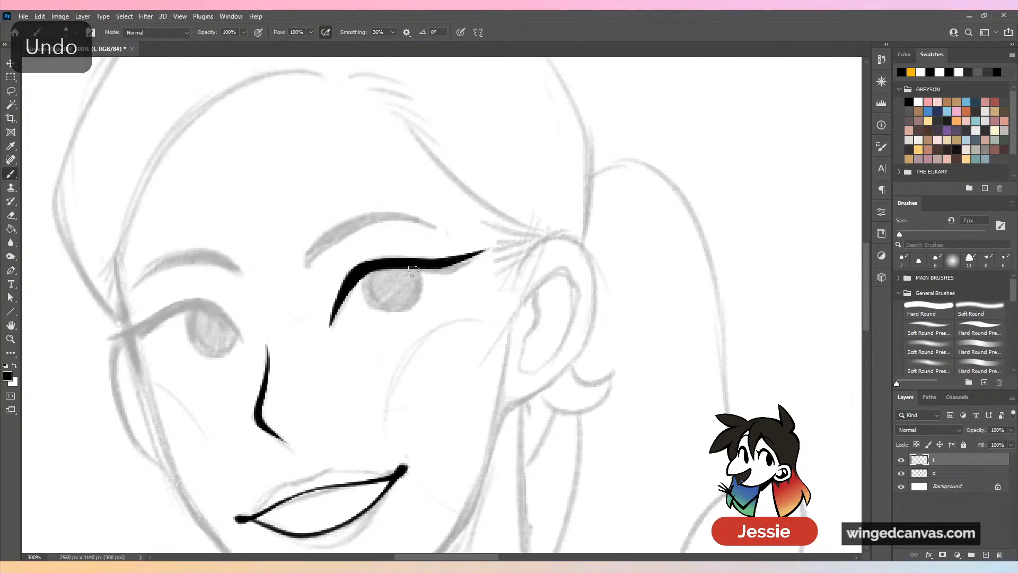
mouse_move(383, 271)
left_mouse_down()
mouse_move(366, 286)
mouse_move(411, 300)
mouse_move(390, 265)
mouse_move(408, 286)
mouse_move(372, 273)
mouse_move(433, 268)
left_mouse_up()
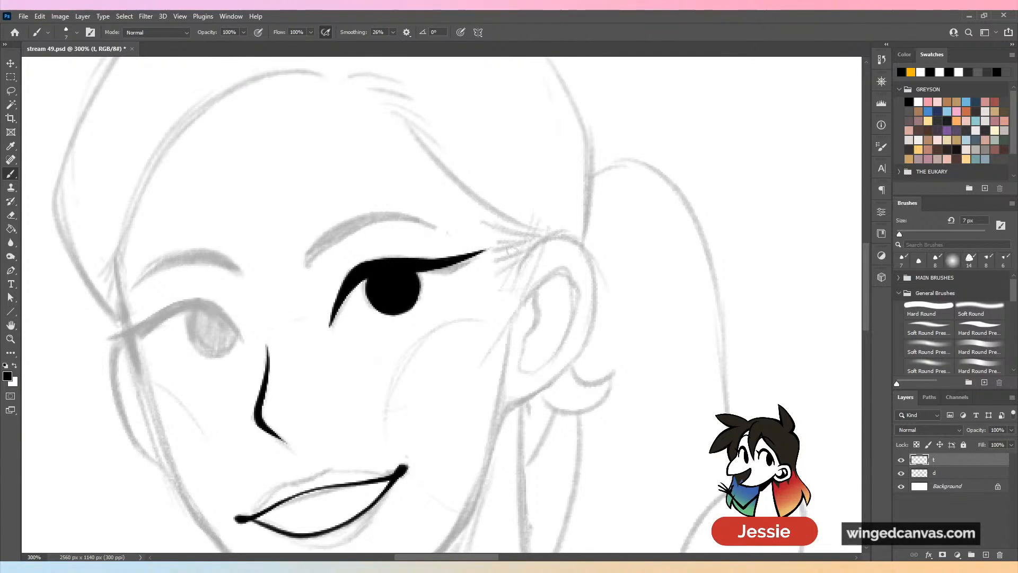
left_click(901, 473)
key("ctrl+minus")
key("ctrl+minus")
left_click(901, 473)
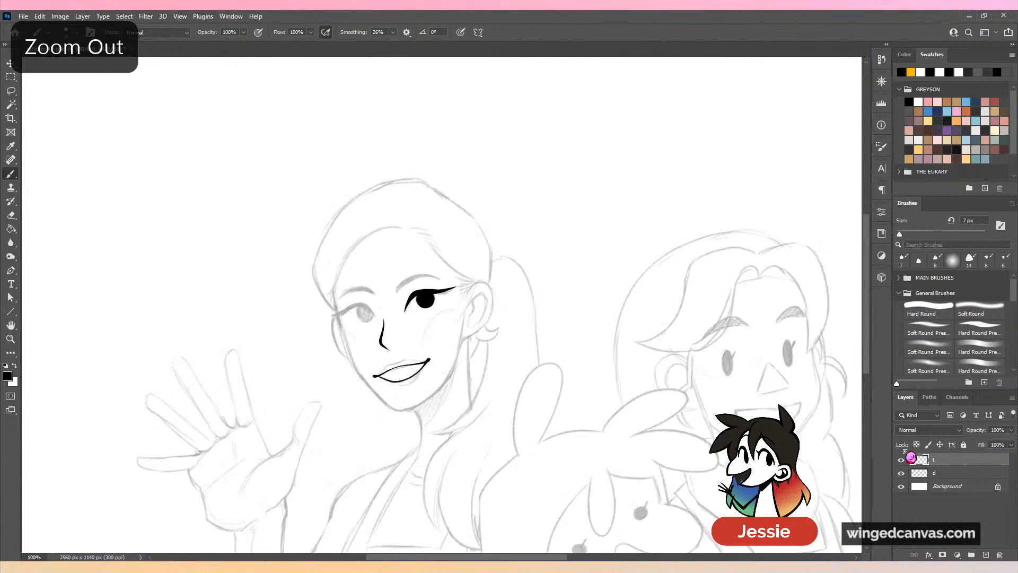
key("ctrl+plus")
key("ctrl+plus")
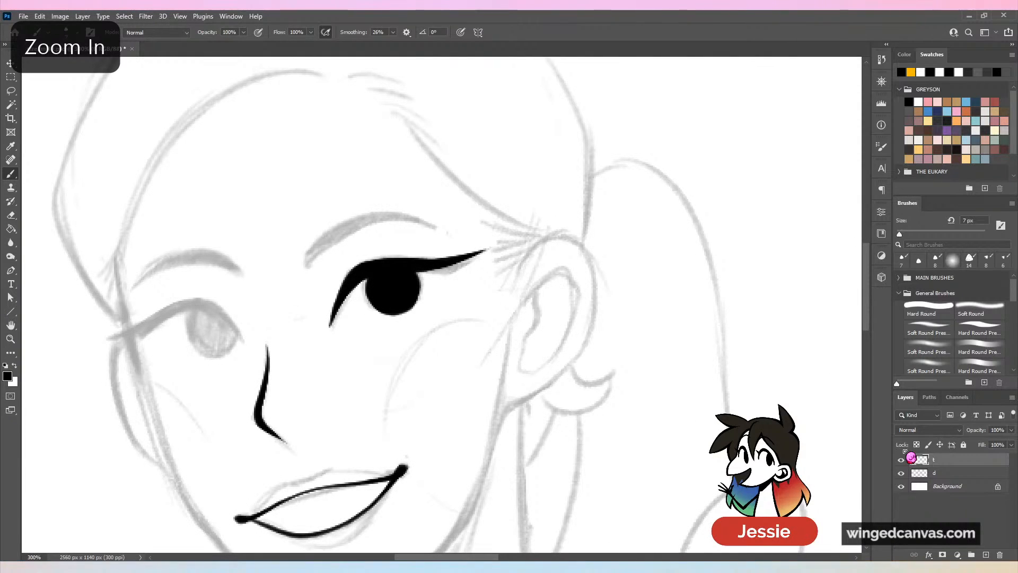
Ink the left woman's other upper lash line from its tapered outer tip around to the inner eye corner.
left_click_drag(298, 314, 493, 258)
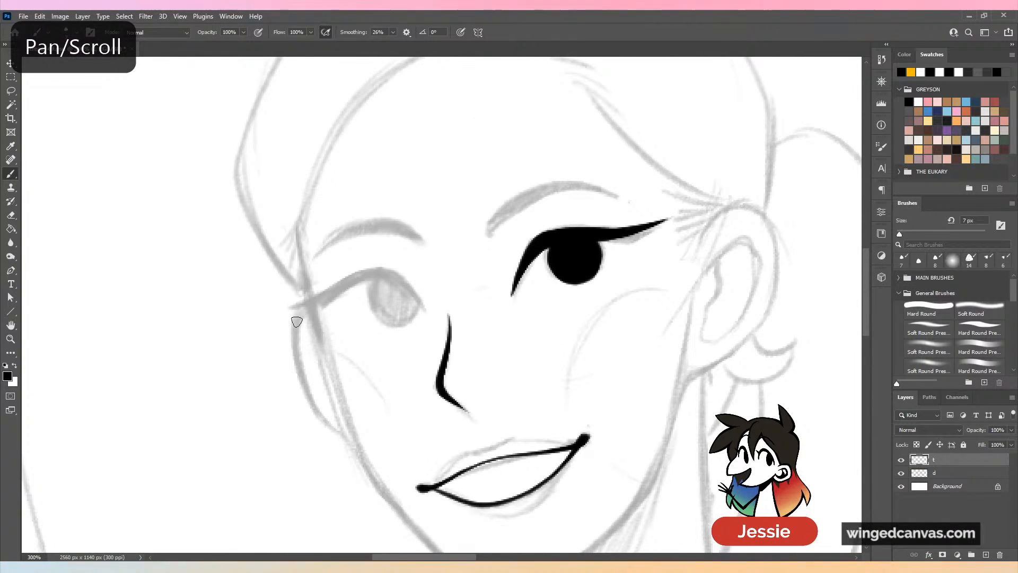
left_click_drag(290, 308, 393, 272)
key("ctrl+z")
left_click_drag(284, 308, 402, 274)
key("ctrl+plus")
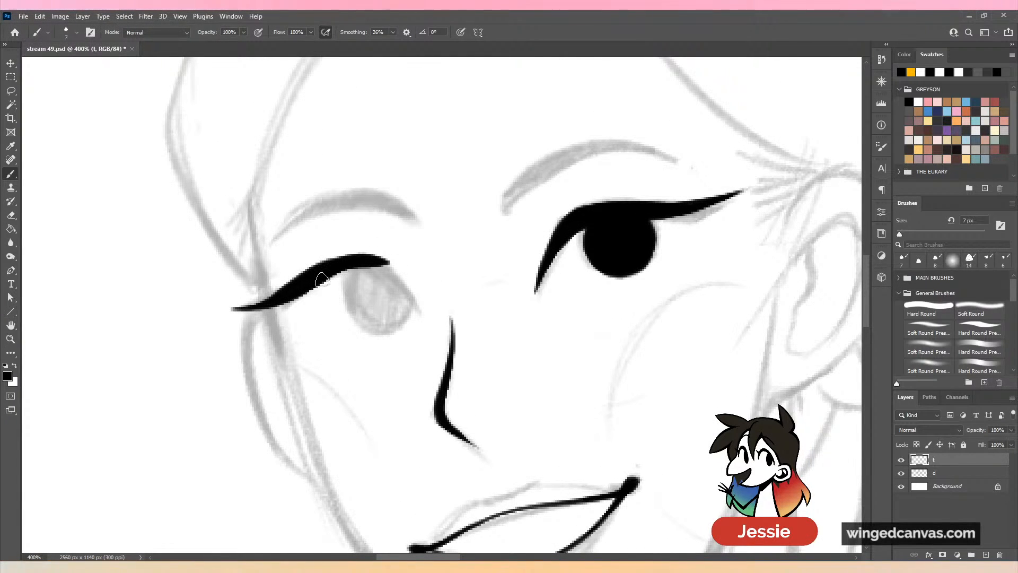
left_click_drag(381, 256, 419, 311)
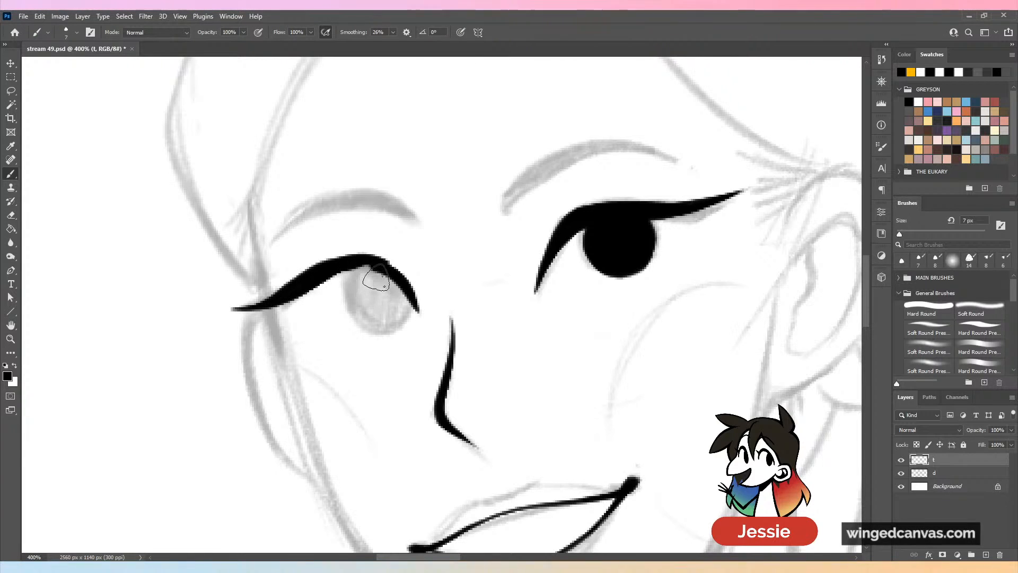
key("ctrl+z")
key("ctrl+z")
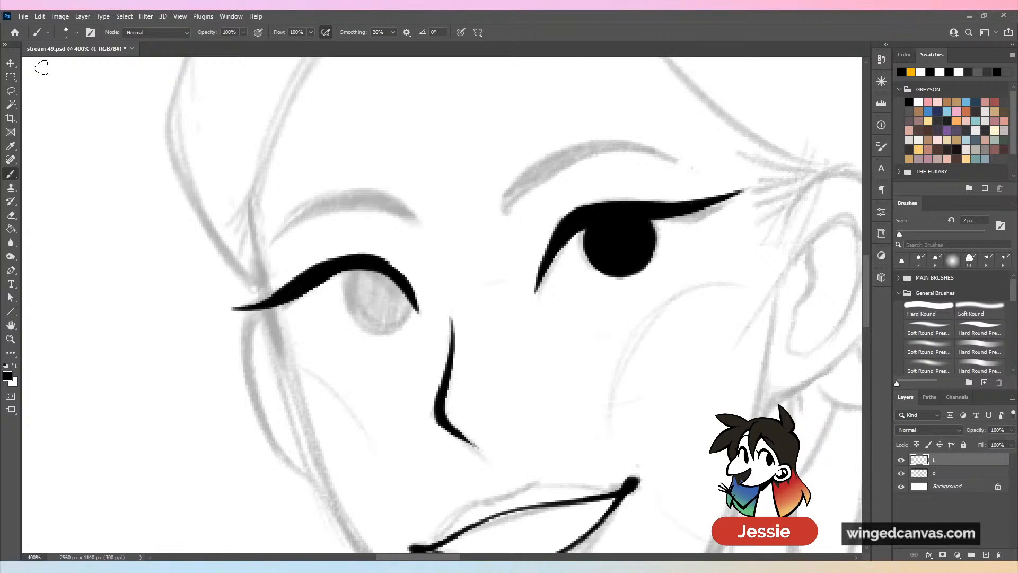
Open the image Chikorita.jpg alongside the line art document.
left_click(22, 18)
left_click(31, 37)
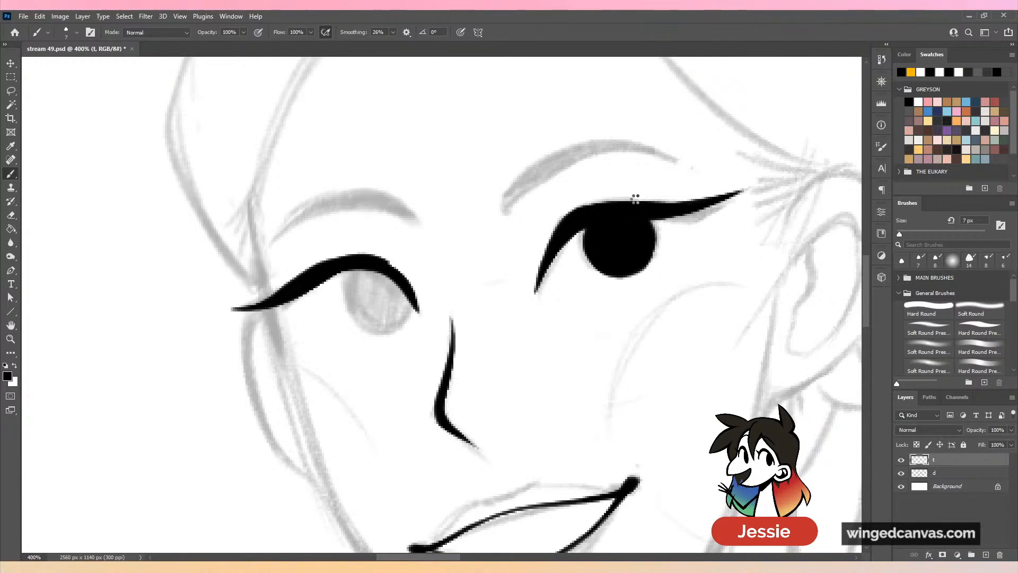
key("ctrl+plus")
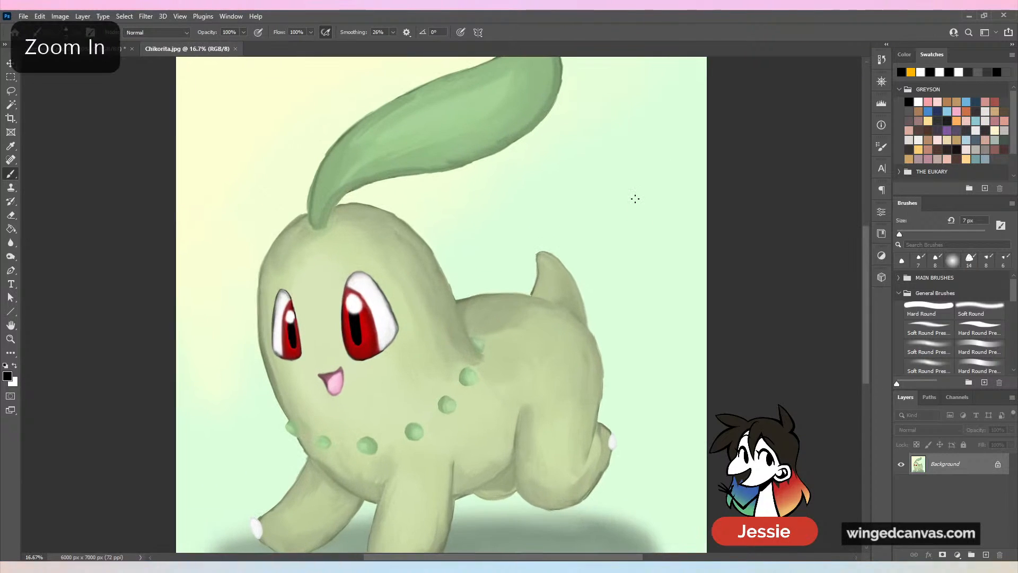
Examine the Chikorita painting up close, down to the dated signature in its lower corner.
key("ctrl+minus")
key("ctrl+plus")
key("ctrl+plus")
scroll(635, 198, "down", 10)
scroll(636, 199, "right", 10)
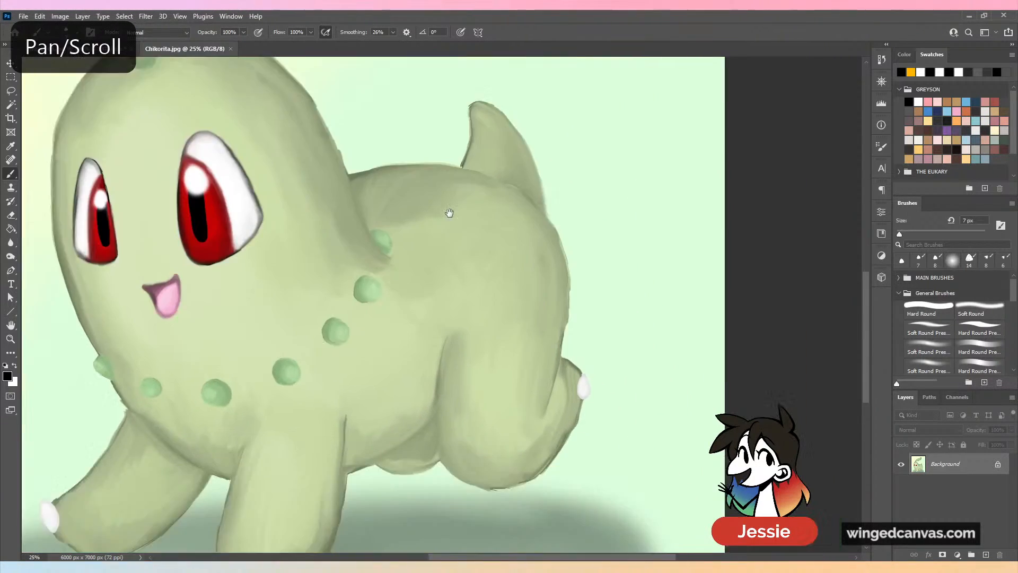
key("ctrl+plus")
key("ctrl+minus")
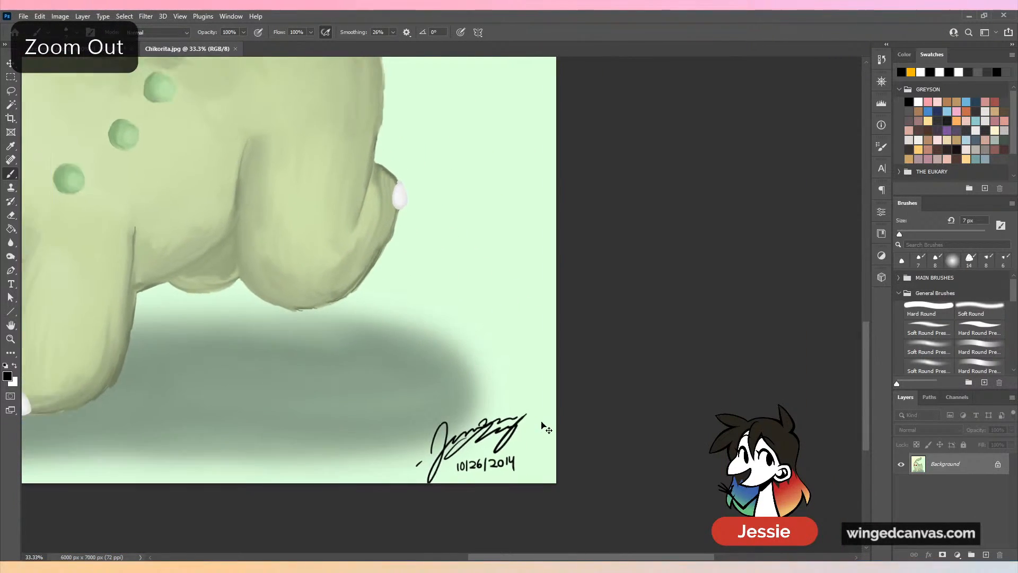
key("ctrl+minus")
key("ctrl+plus")
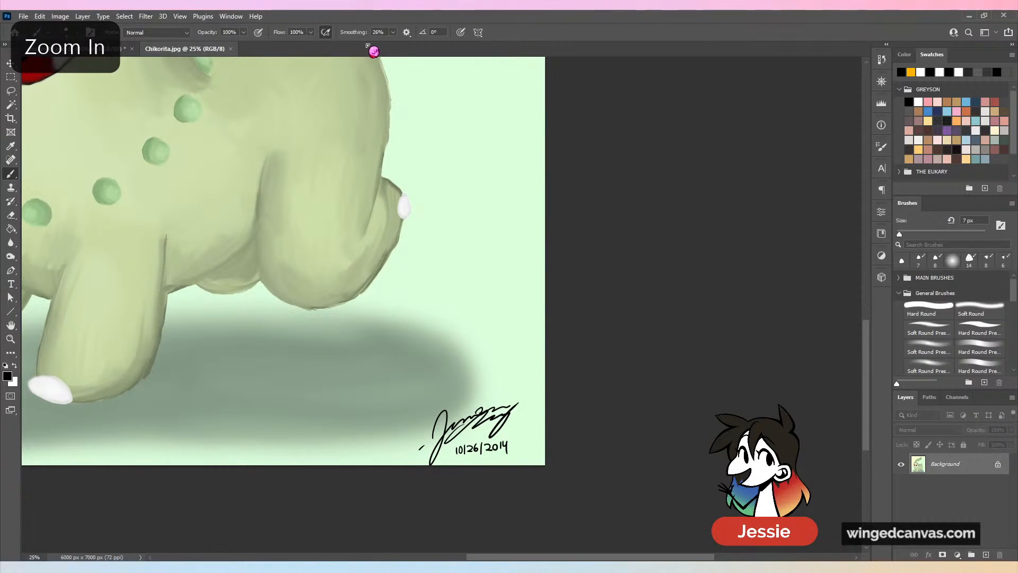
Set the brush smoothing to 0% and try a thin handwritten signature above the existing one.
left_click(393, 32)
left_click_drag(395, 46, 377, 46)
mouse_move(422, 314)
left_mouse_down()
mouse_move(402, 366)
mouse_move(452, 302)
mouse_move(441, 363)
mouse_move(455, 275)
left_mouse_up()
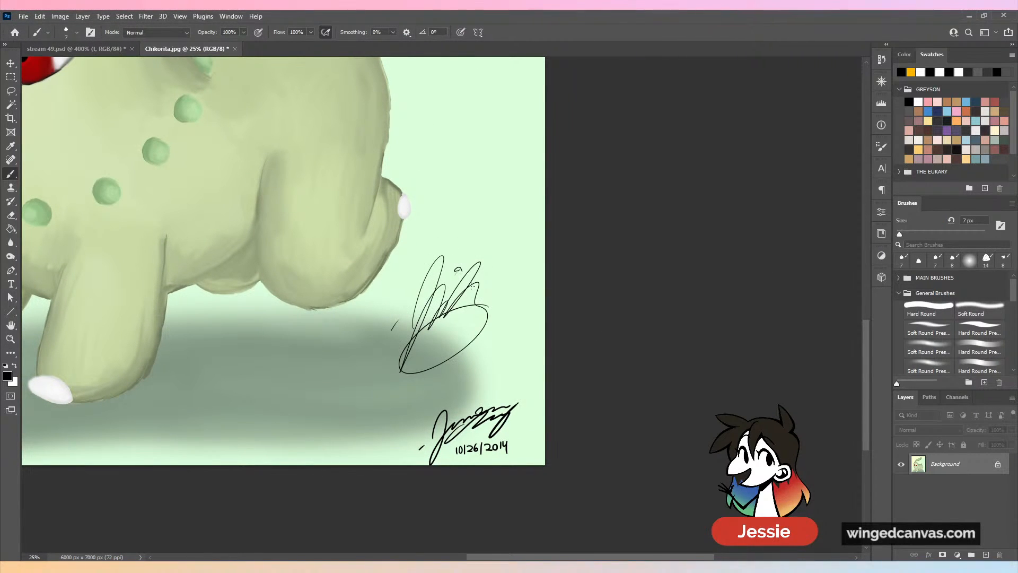
key("ctrl+z")
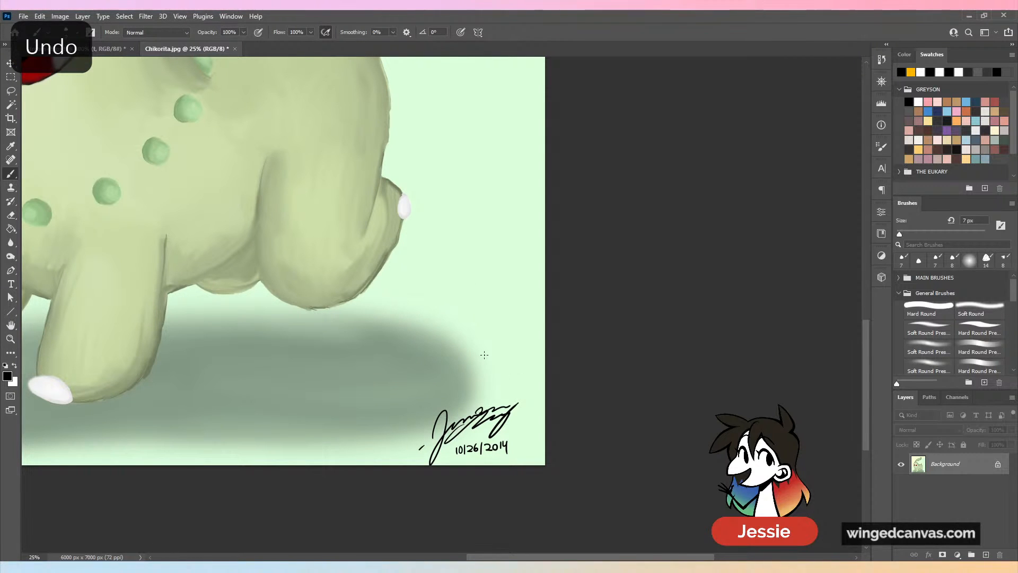
Set the brush size to 15 px and write a signature with a circled 2022 above the existing signature.
left_click_drag(485, 355, 483, 390)
scroll(419, 302, "up", 1)
key("bracketright")
key("bracketright")
key("bracketright")
key("bracketright")
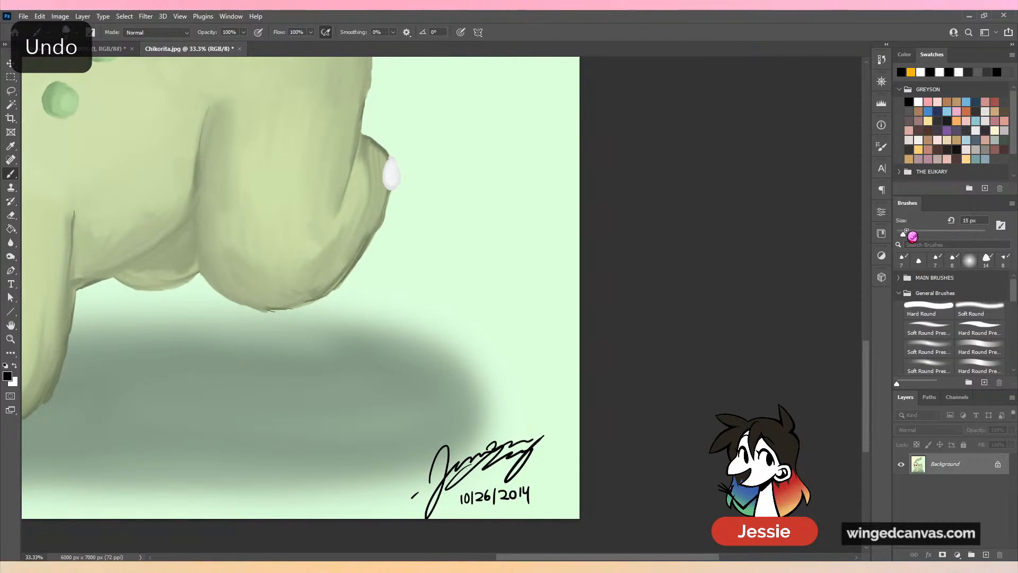
mouse_move(390, 354)
left_mouse_down()
mouse_move(421, 345)
mouse_move(448, 314)
mouse_move(434, 345)
mouse_move(474, 323)
left_mouse_up()
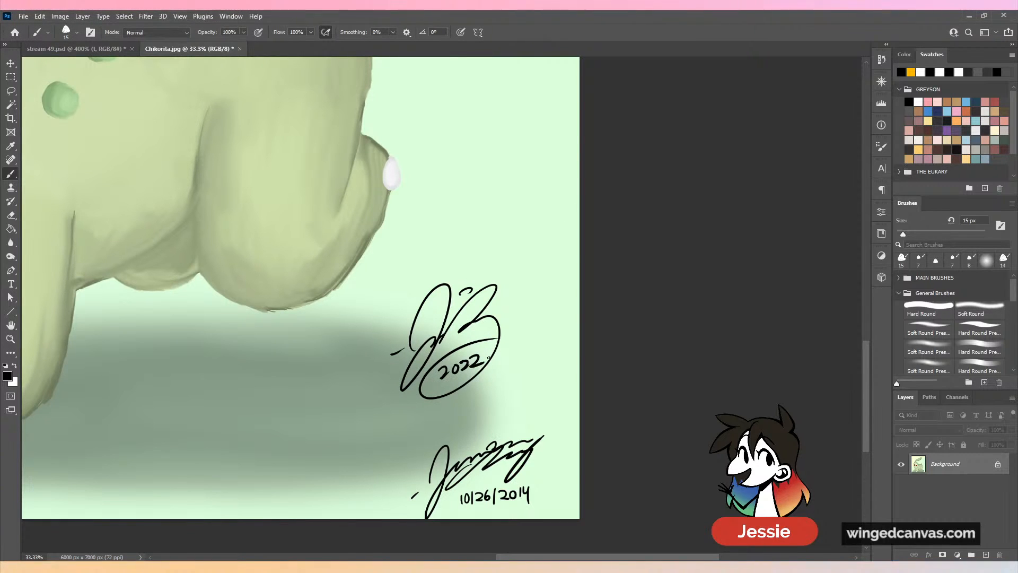
Undo all the strokes of the new signature on the Chikorita painting and view the whole image.
key("ctrl+z")
key("ctrl+z")
key("ctrl+z")
key("ctrl+z")
key("ctrl+z")
key("ctrl+z")
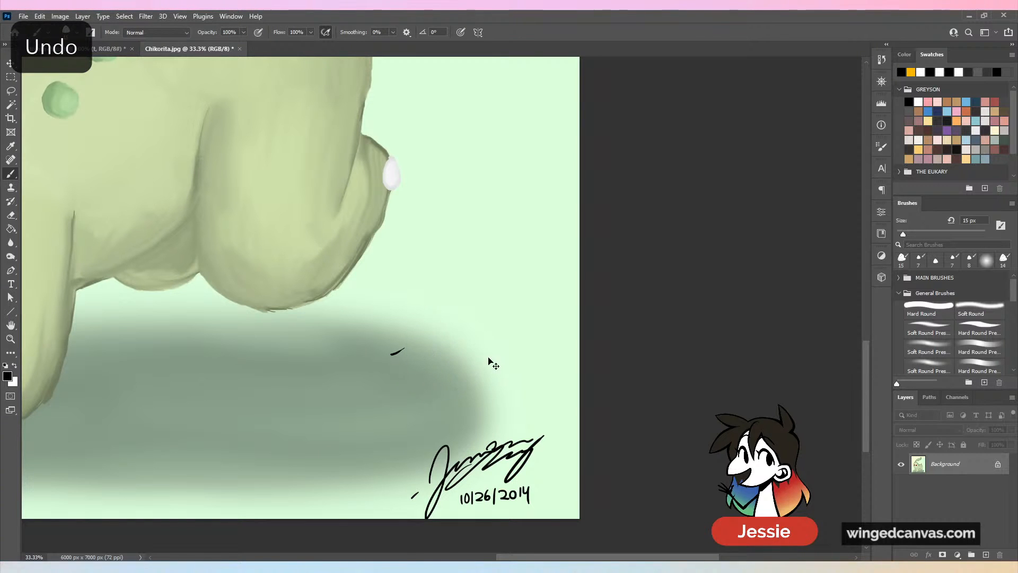
key("ctrl+minus")
key("ctrl+minus")
key("ctrl+minus")
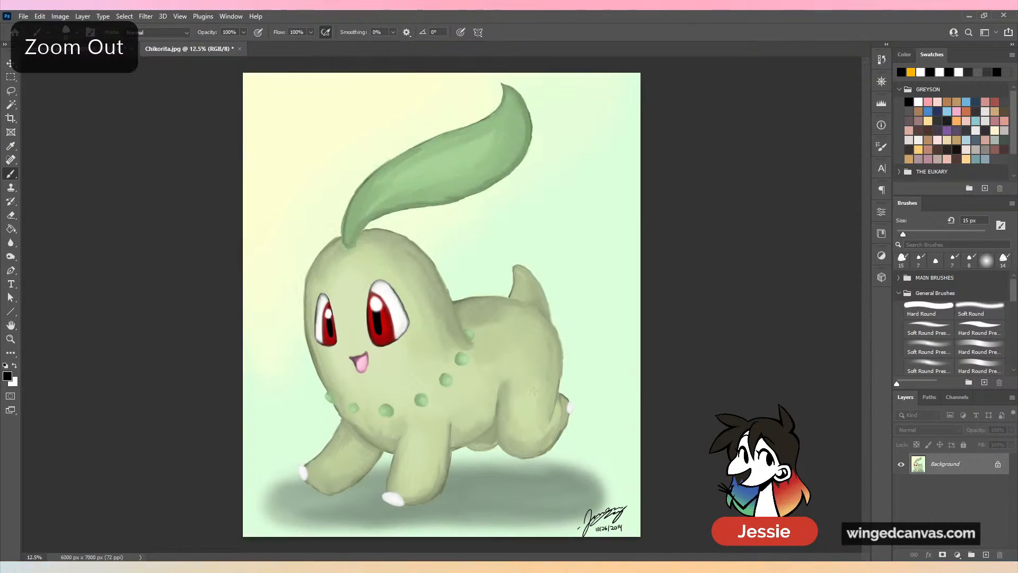
Examine the Chikorita painting's face and body up close, and return to the whole image.
key("ctrl+plus")
key("ctrl+plus")
key("ctrl+plus")
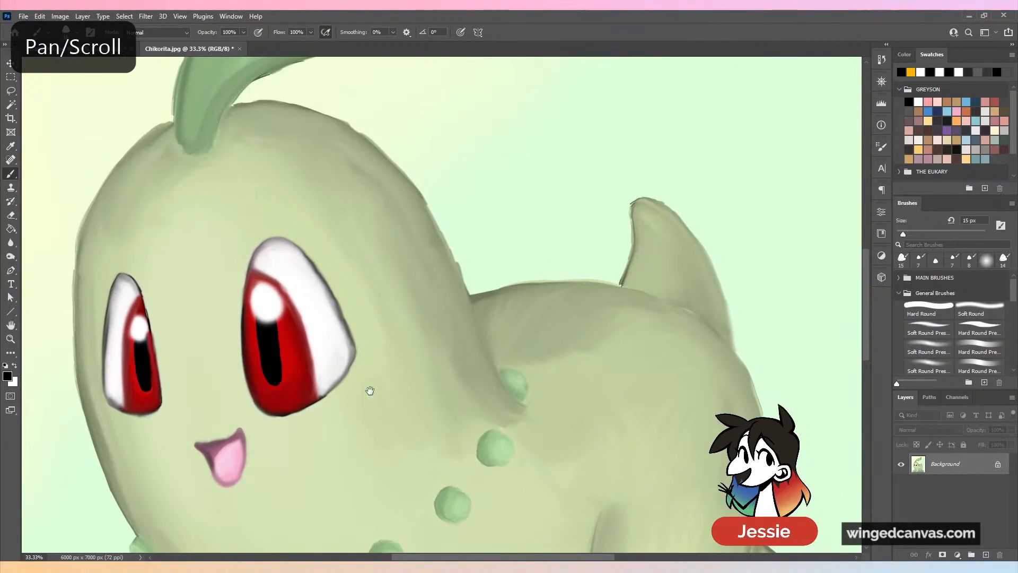
left_click_drag(368, 391, 425, 396)
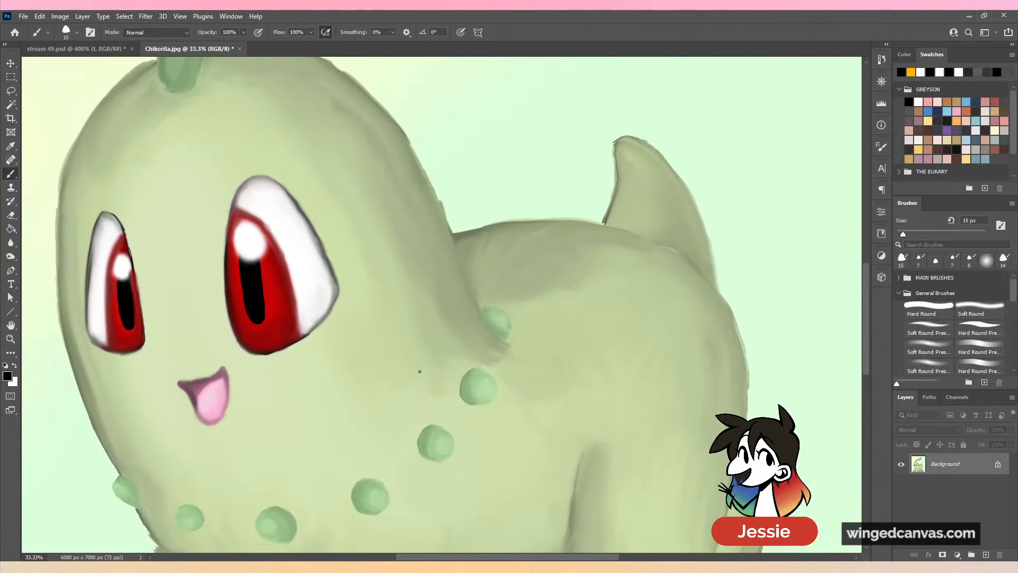
key("ctrl+minus")
key("ctrl+minus")
key("ctrl+minus")
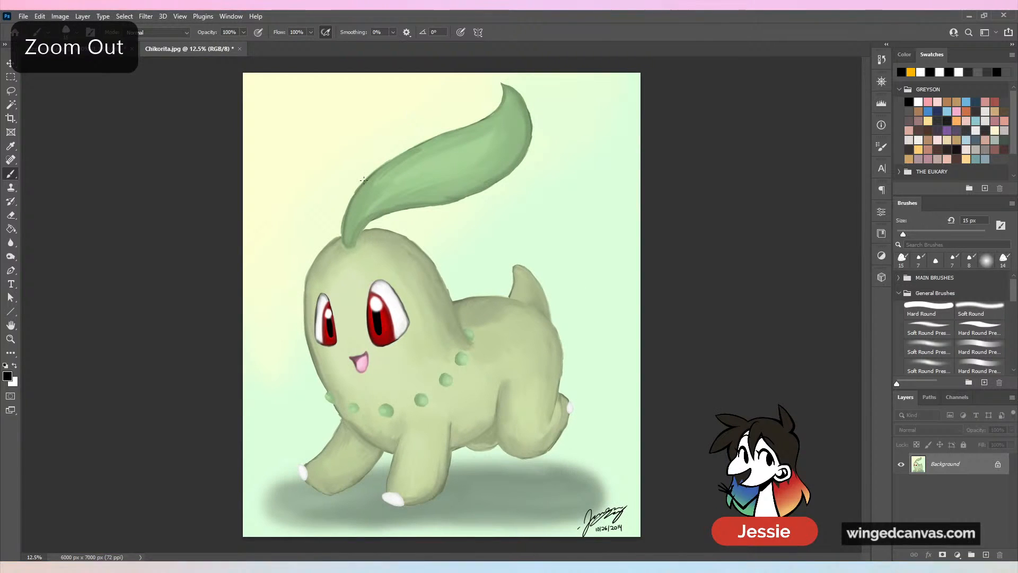
Open starlost - socks.jpg and look at the portrait of the man with the cat up close.
left_click(24, 15)
left_click(56, 48)
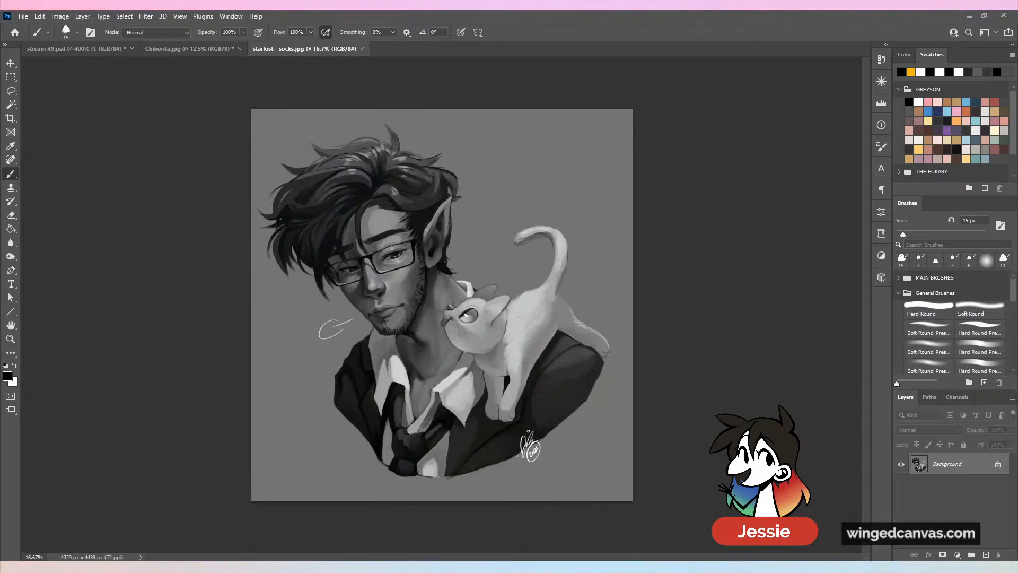
key("ctrl+plus")
left_click_drag(517, 258, 595, 271)
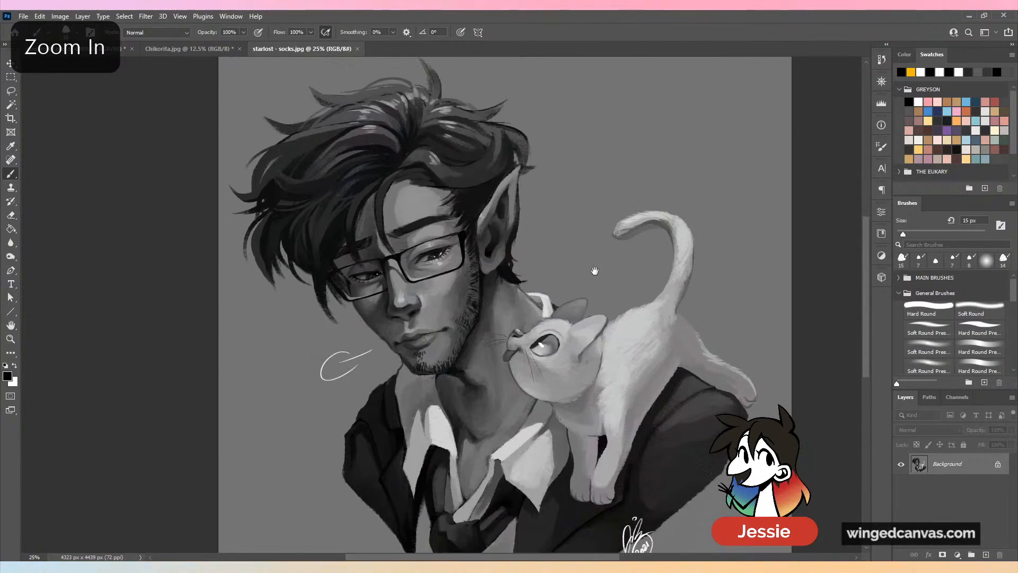
Compare the rendering of Chikorita.jpg and starlost - socks.jpg up close, focusing on the faces.
left_click(218, 50)
key("ctrl+plus")
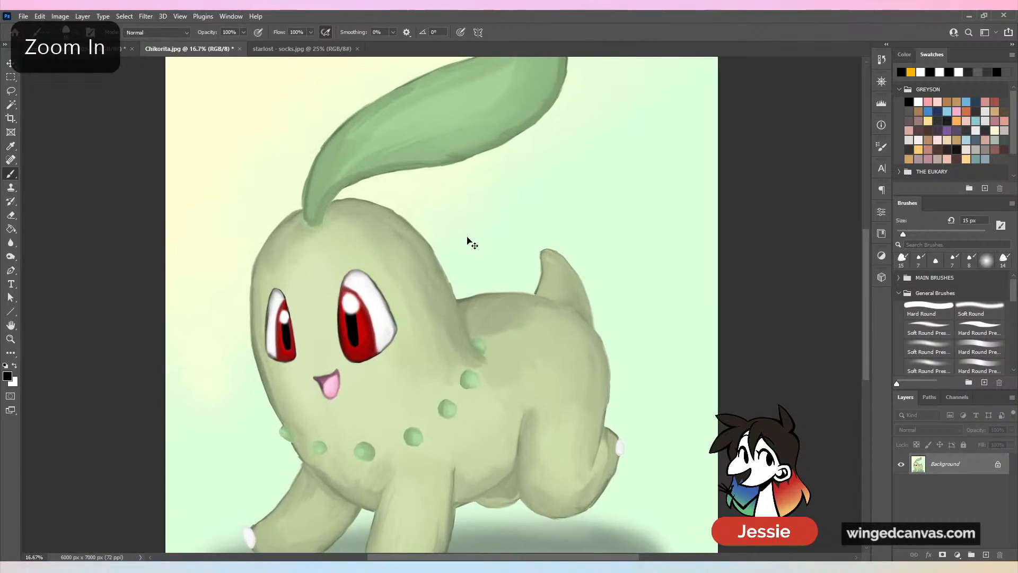
key("ctrl+plus")
scroll(445, 183, "down", 1)
key("ctrl+plus")
scroll(484, 220, "up", 1)
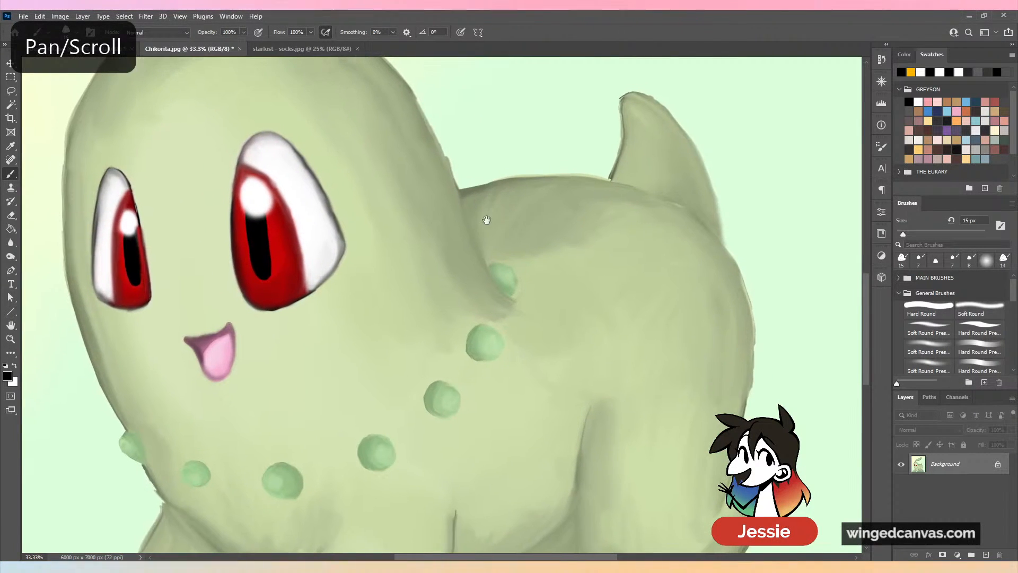
left_click(304, 50)
key("ctrl+plus")
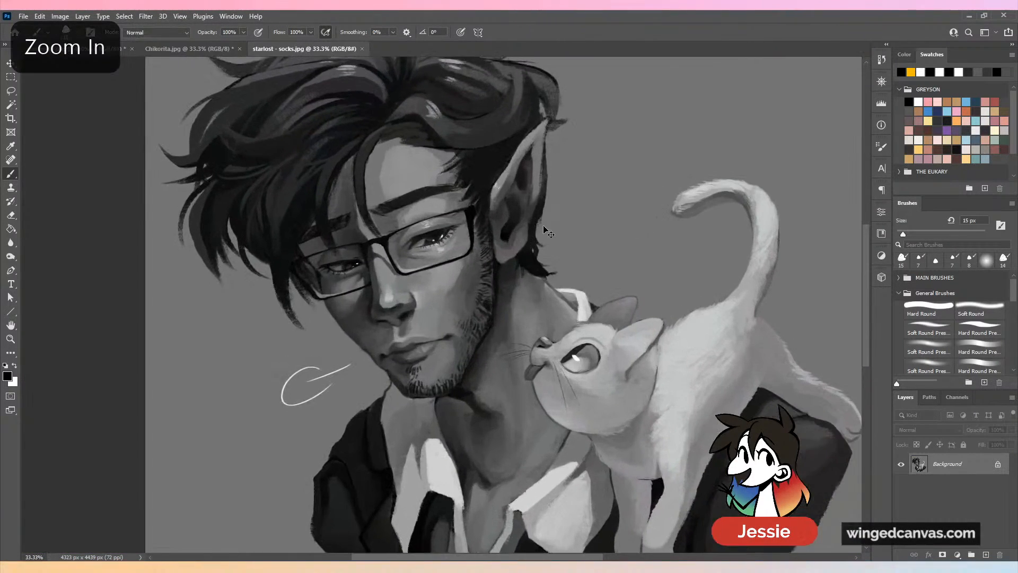
key("ctrl+plus")
scroll(535, 254, "up", 2)
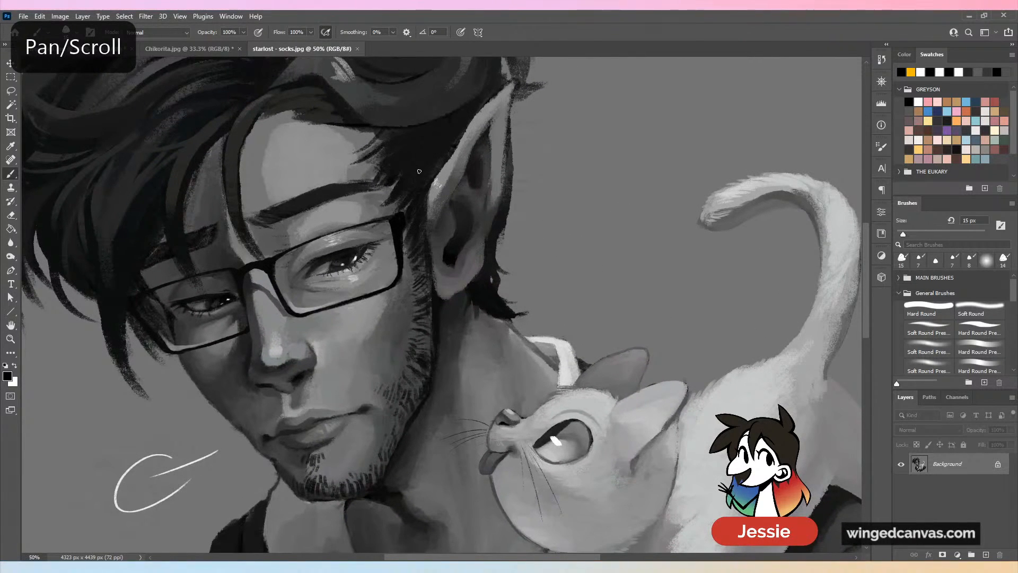
key("ctrl+minus")
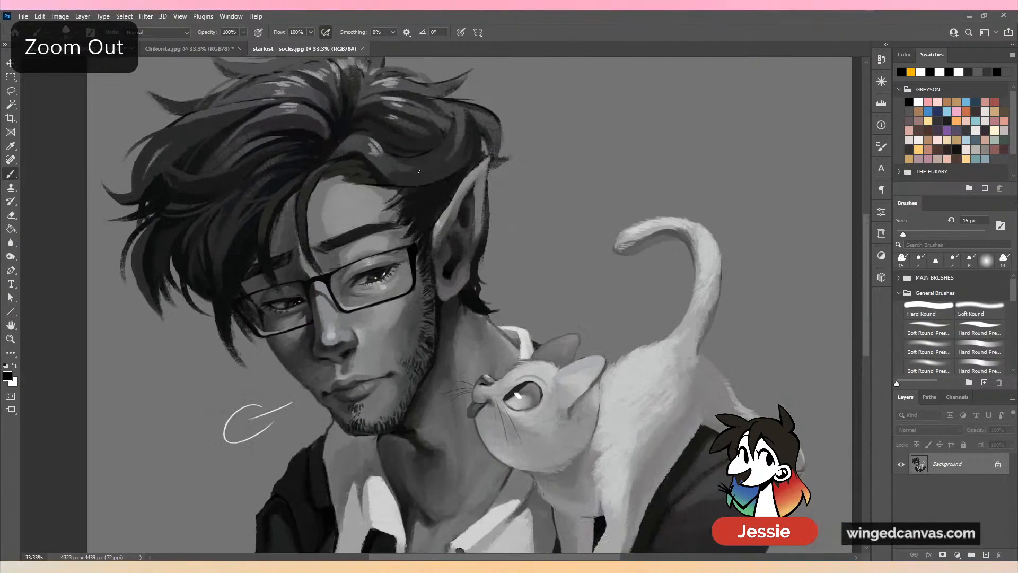
Open positive FINAL.jpg and examine the painted boy's hair, face and decorated cast up close.
left_click(23, 17)
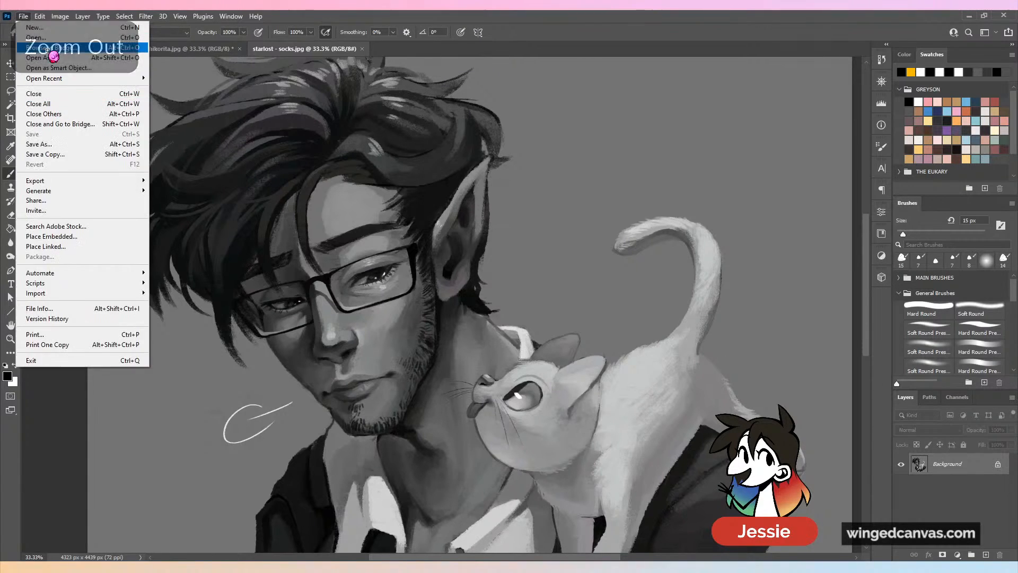
left_click(82, 95)
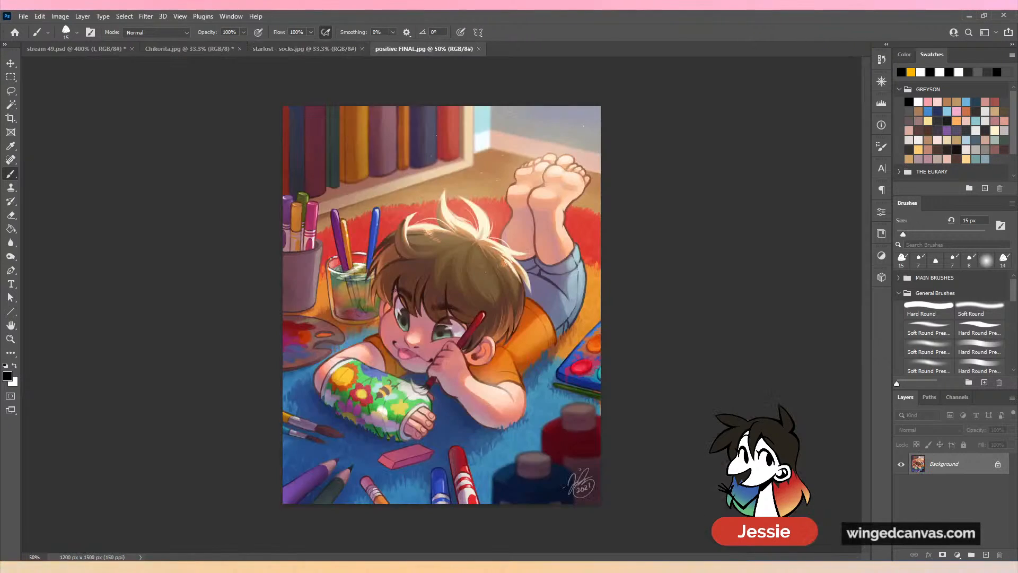
key("ctrl+plus")
key("ctrl+plus")
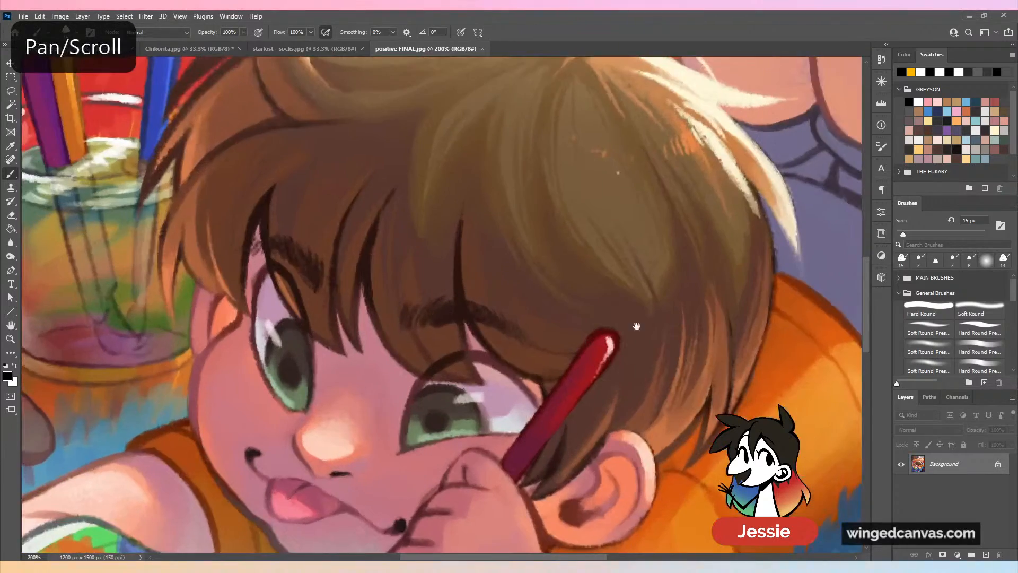
left_click_drag(636, 325, 542, 165)
key("ctrl+minus")
left_click_drag(619, 278, 594, 301)
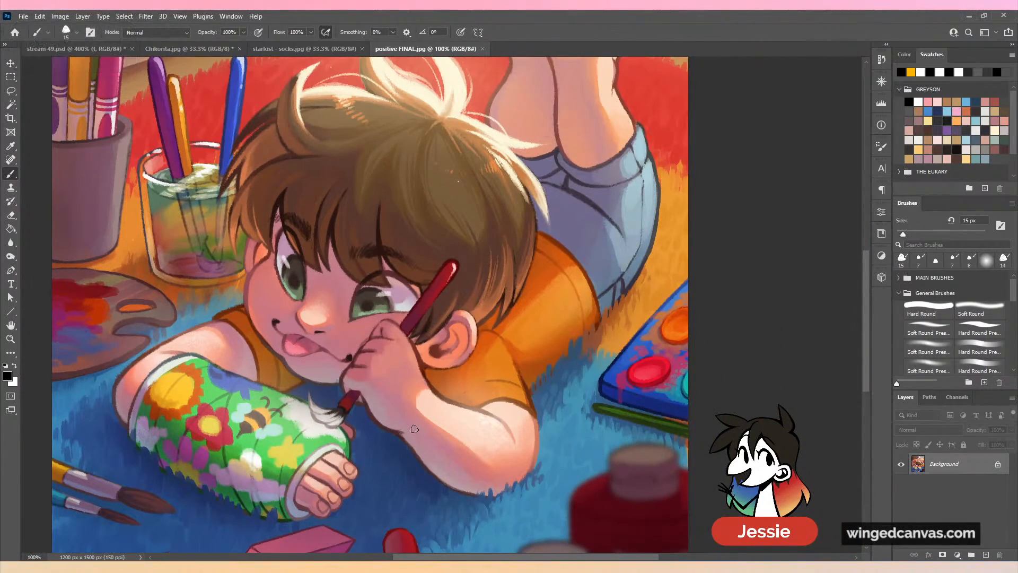
Compare starlost - socks.jpg with positive FINAL.jpg, viewing each as a whole image down to its signature.
left_click(300, 49)
key("ctrl+minus")
key("ctrl+minus")
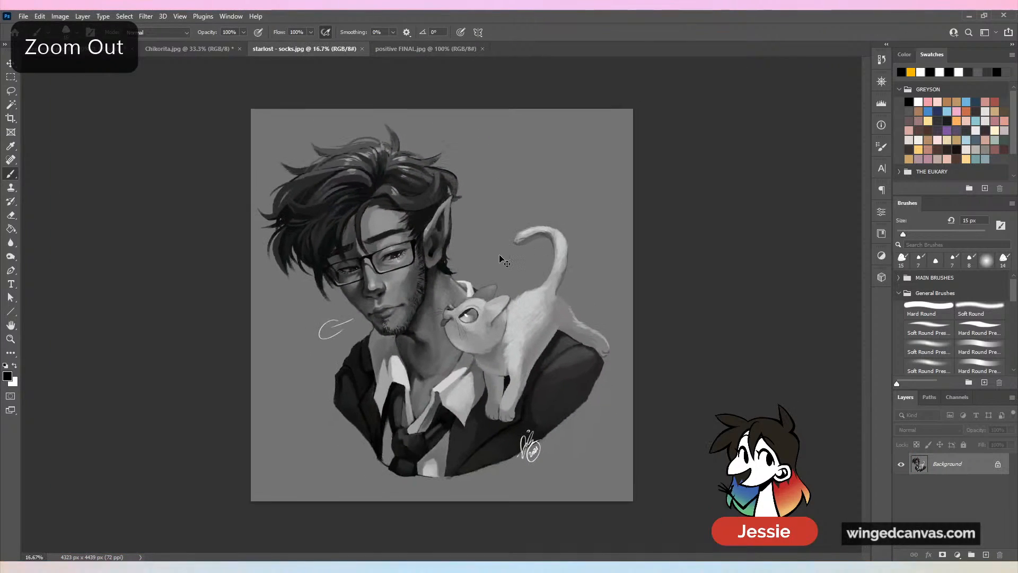
key("ctrl+plus")
left_click_drag(535, 126, 477, 197)
key("ctrl+z")
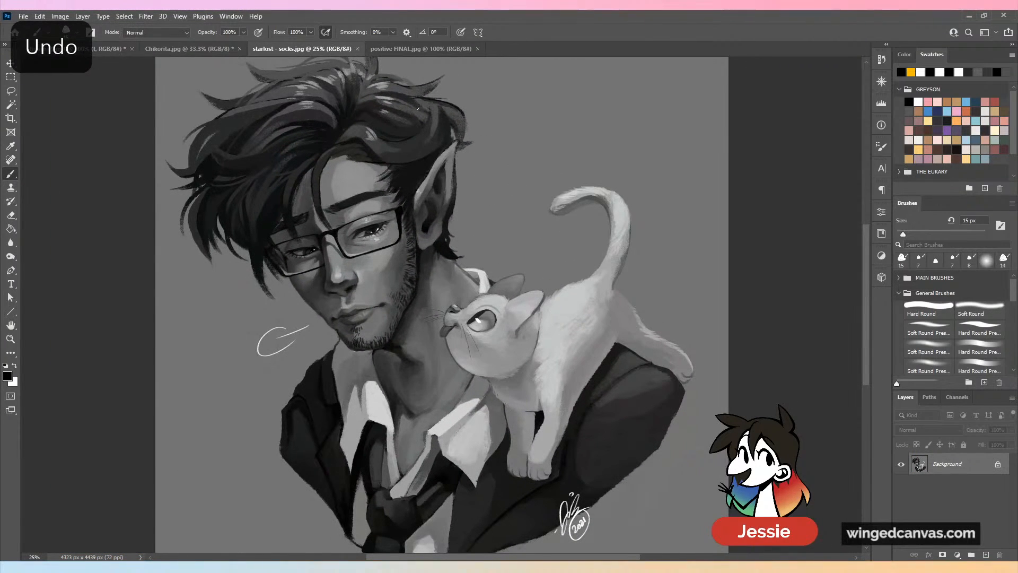
left_click(424, 49)
key("ctrl+minus")
key("ctrl+minus")
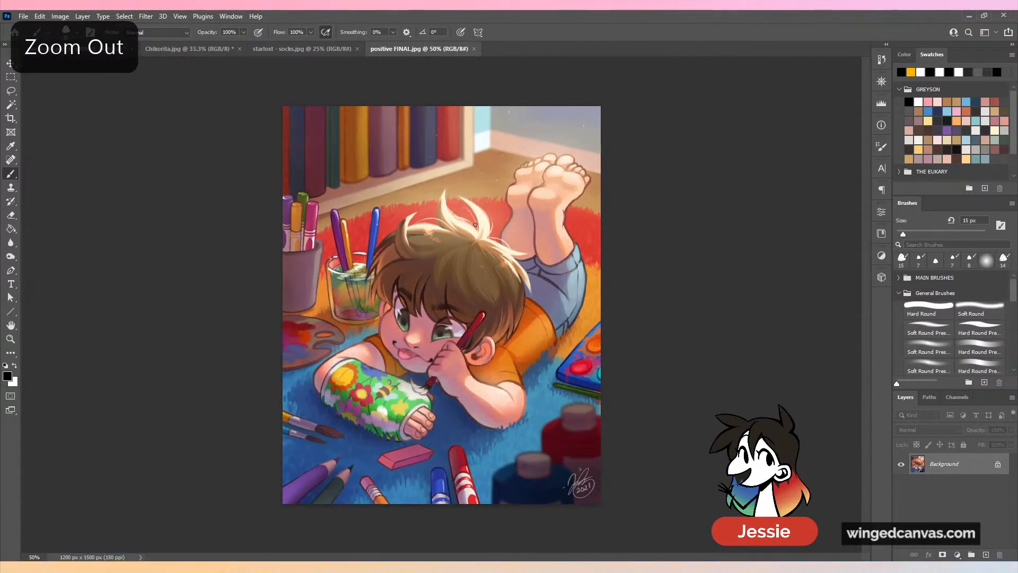
left_click(339, 49)
key("ctrl+minus")
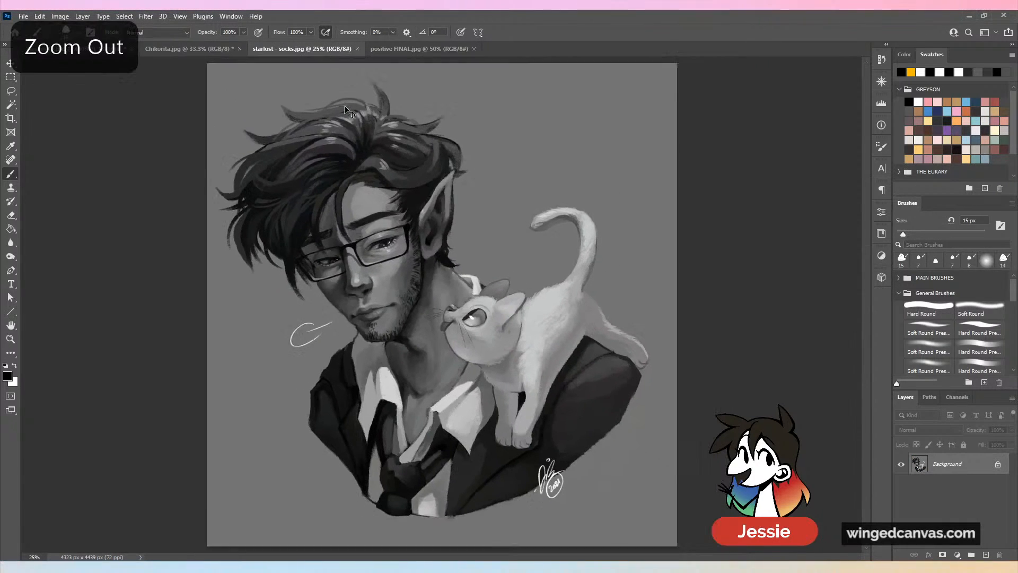
Review Chikorita.jpg, starlost - socks.jpg and positive FINAL.jpg in turn to compare the three art styles.
left_click(188, 49)
left_click(313, 49)
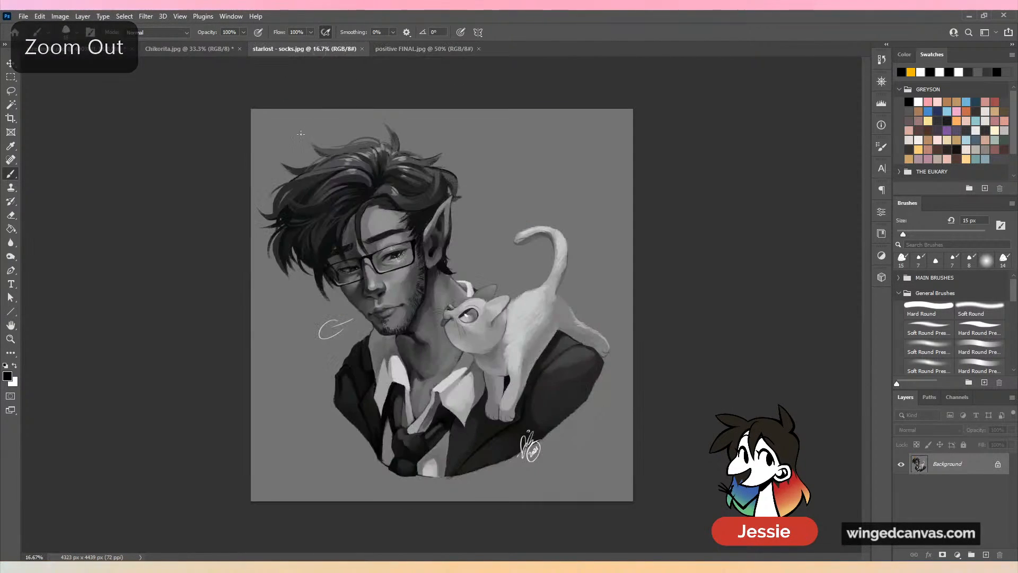
left_click(225, 51)
key("ctrl+minus")
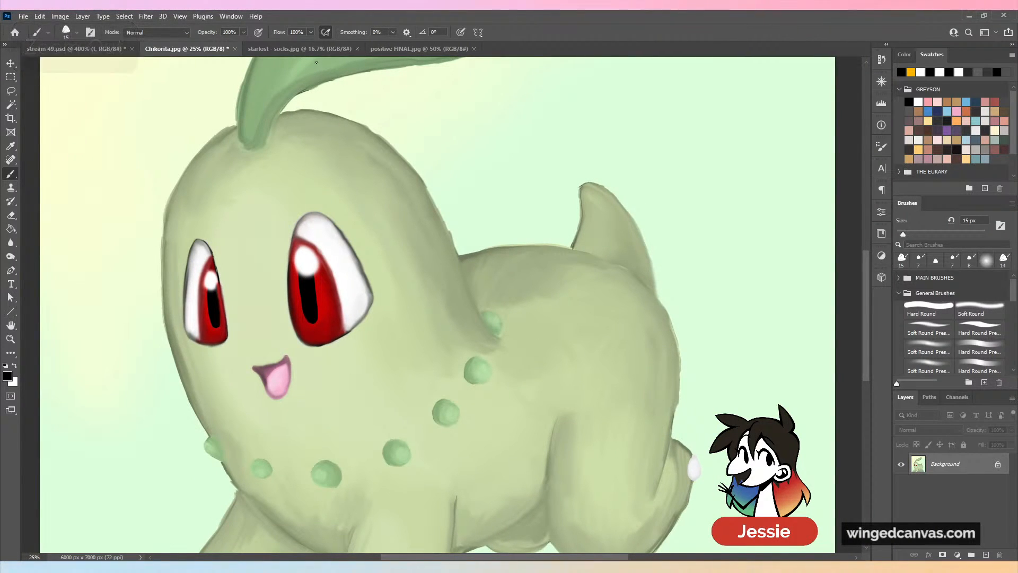
left_click(299, 49)
left_click(419, 49)
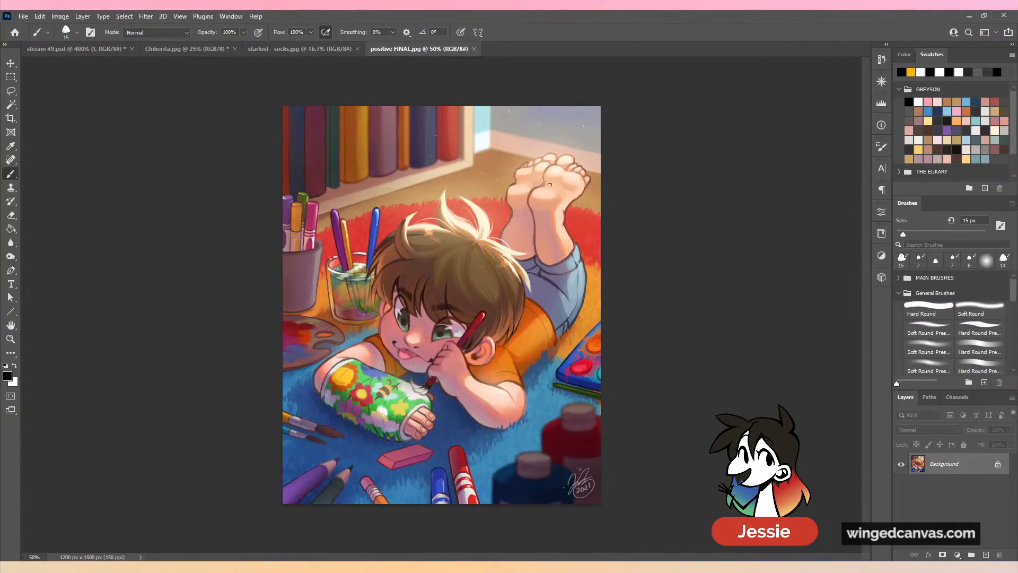
left_click(331, 51)
left_click(186, 49)
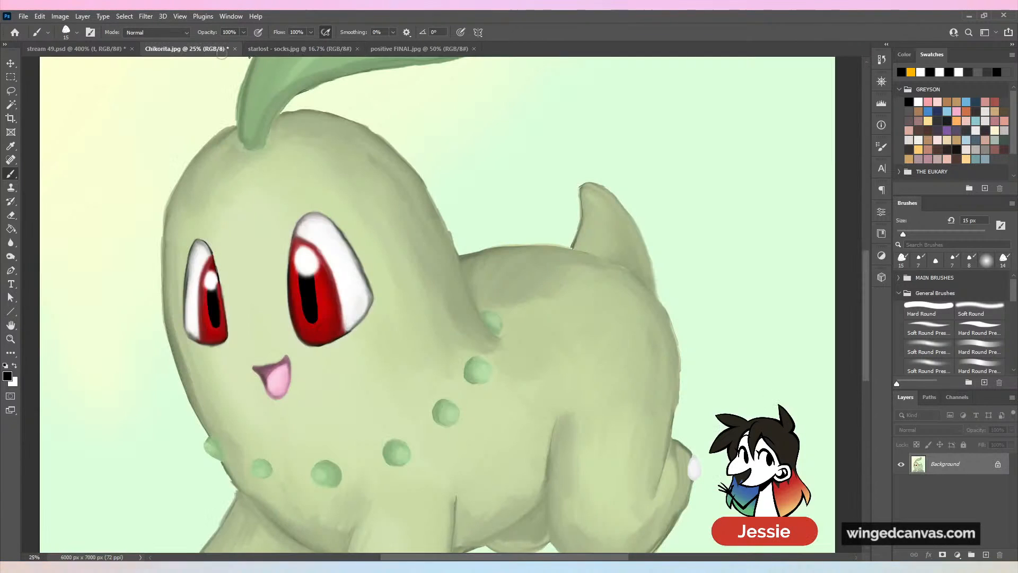
Close Chikorita.jpg without saving, along with starlost - socks.jpg and positive FINAL.jpg, returning to stream 49.psd.
left_click(235, 49)
left_click(507, 217)
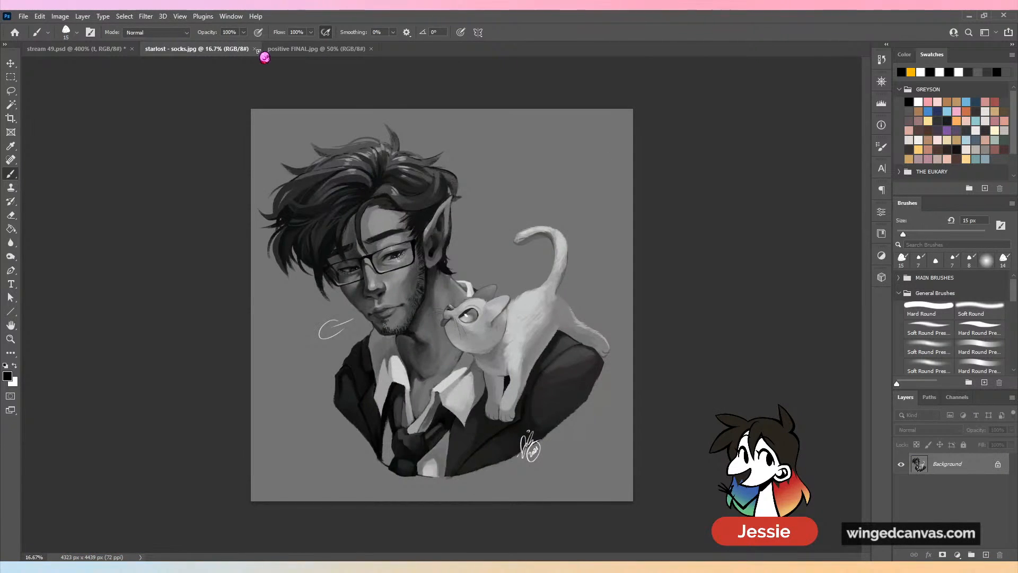
left_click(253, 49)
left_click(252, 50)
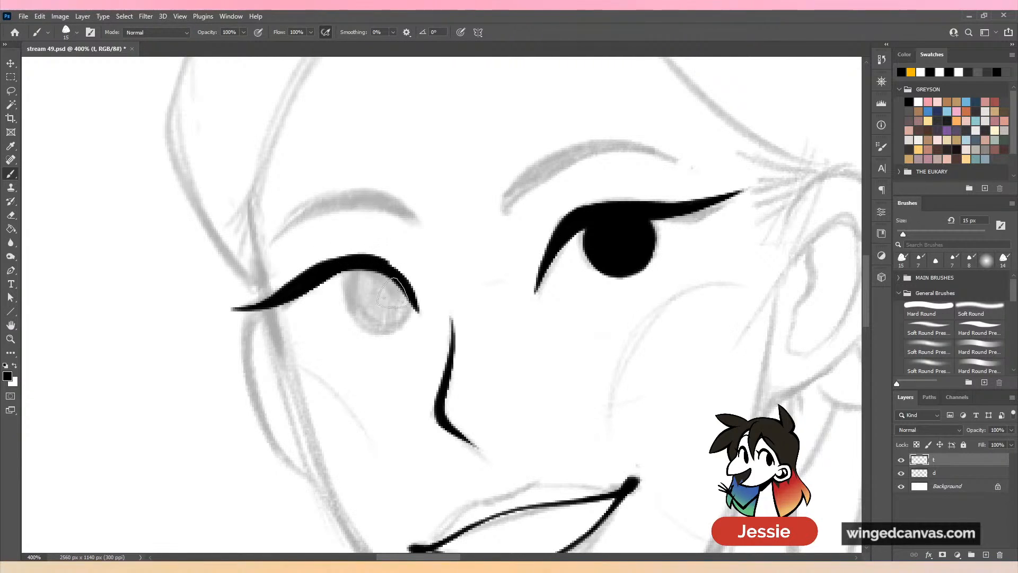
Set the brush size to 11 px and try to fill the unfinished iris on the left side of the woman's face.
left_click(926, 232)
left_click_drag(927, 232, 901, 234)
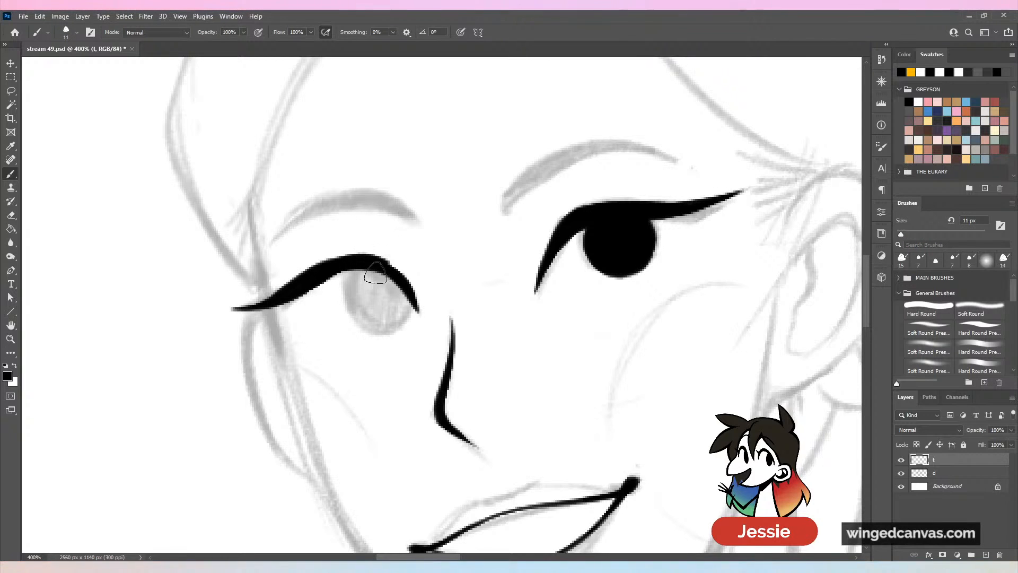
mouse_move(371, 272)
left_mouse_down()
mouse_move(356, 308)
mouse_move(392, 323)
mouse_move(375, 281)
left_mouse_up()
key("ctrl+minus")
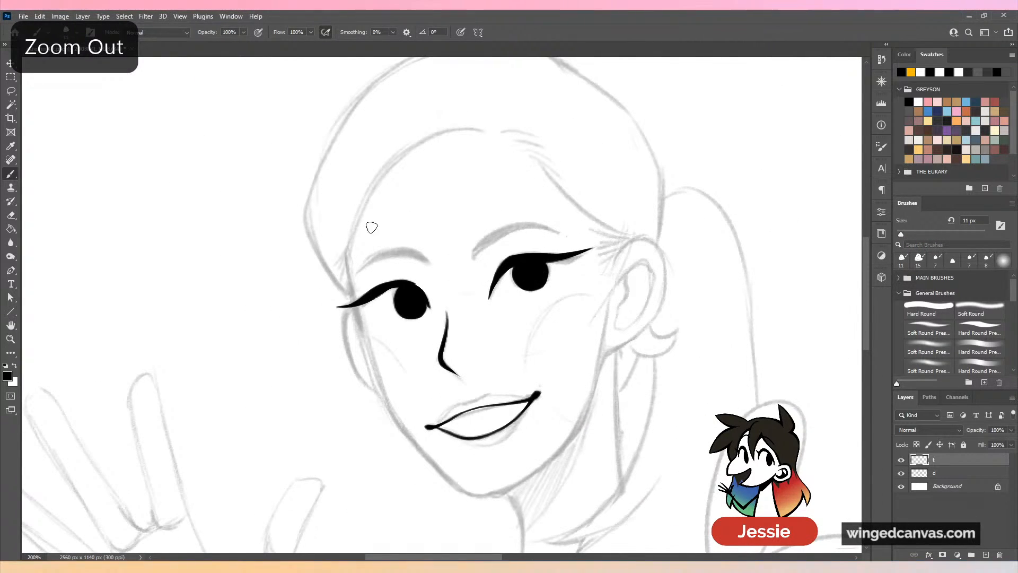
key("ctrl+plus")
key("ctrl+z")
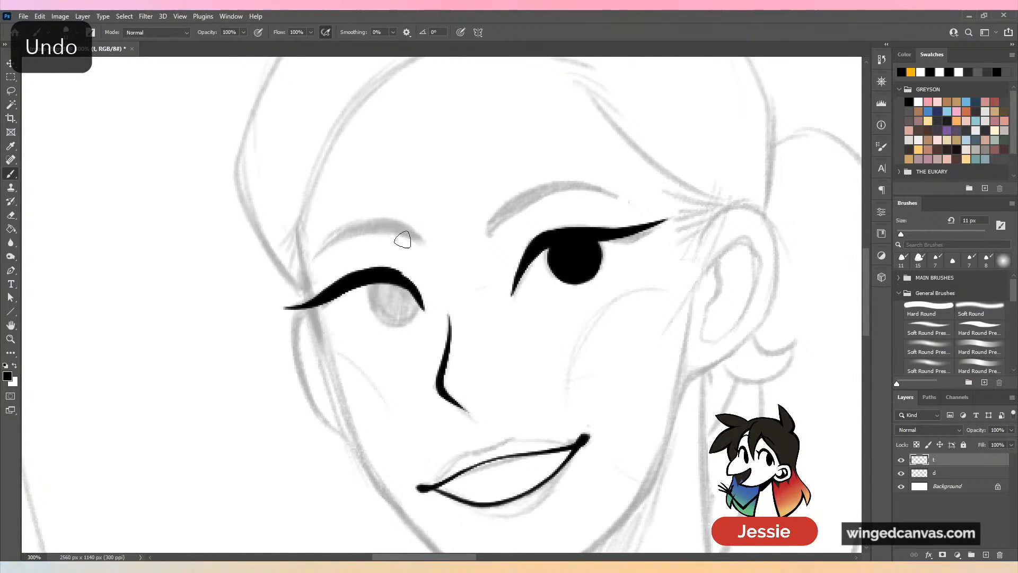
mouse_move(395, 281)
left_mouse_down()
mouse_move(374, 313)
mouse_move(411, 297)
mouse_move(410, 310)
mouse_move(393, 304)
left_mouse_up()
key("ctrl+z")
key("ctrl+z")
key("ctrl+z")
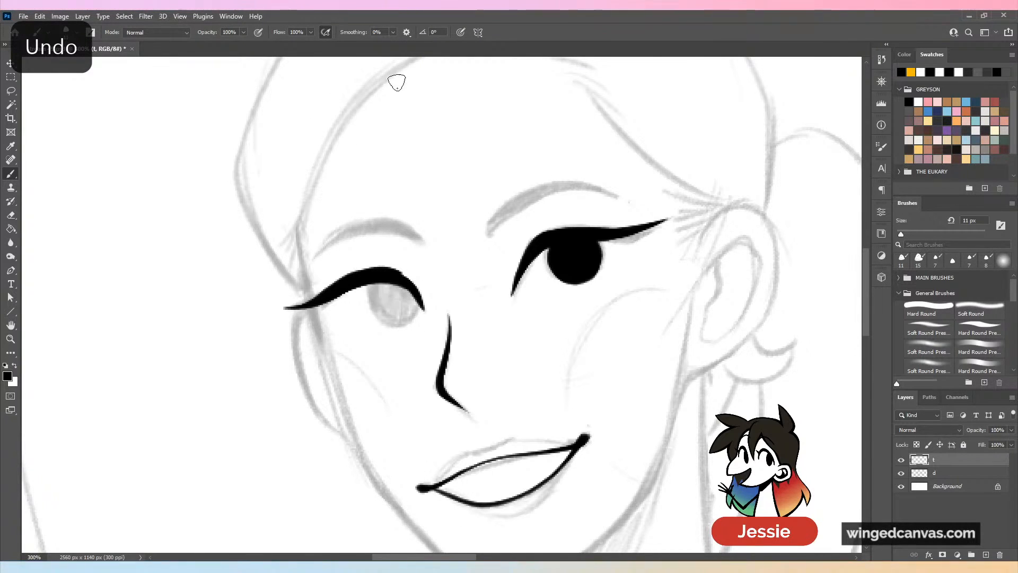
Set the brush smoothing to 19% and fill the unfinished iris solid black over the sketch with the 11 px brush.
mouse_move(393, 32)
left_mouse_down()
mouse_move(401, 53)
mouse_move(414, 55)
left_mouse_up()
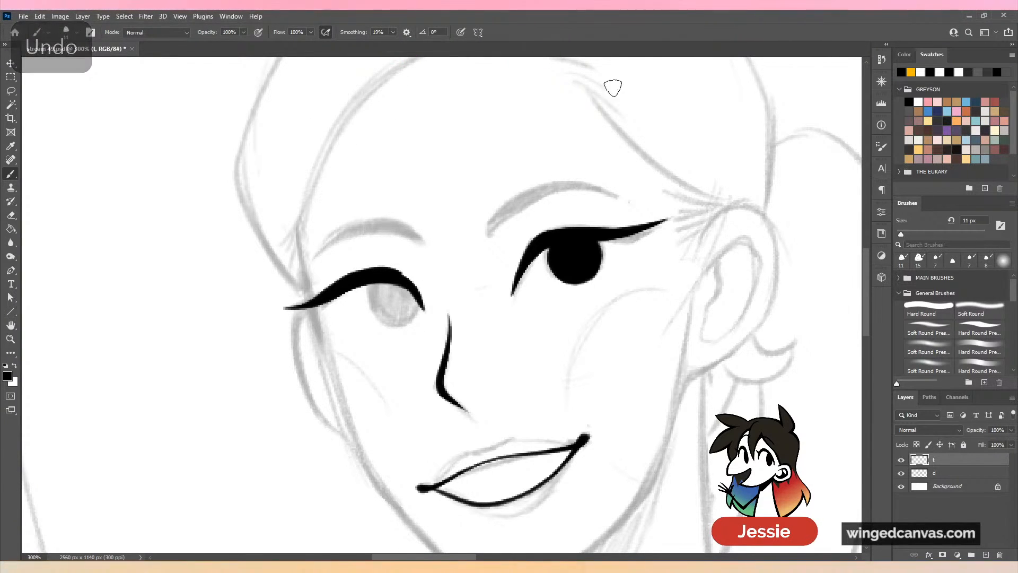
left_click_drag(902, 234, 901, 235)
mouse_move(384, 282)
left_mouse_down()
mouse_move(378, 307)
mouse_move(396, 320)
mouse_move(413, 307)
mouse_move(392, 287)
mouse_move(397, 297)
mouse_move(387, 306)
mouse_move(401, 298)
mouse_move(385, 282)
left_mouse_up()
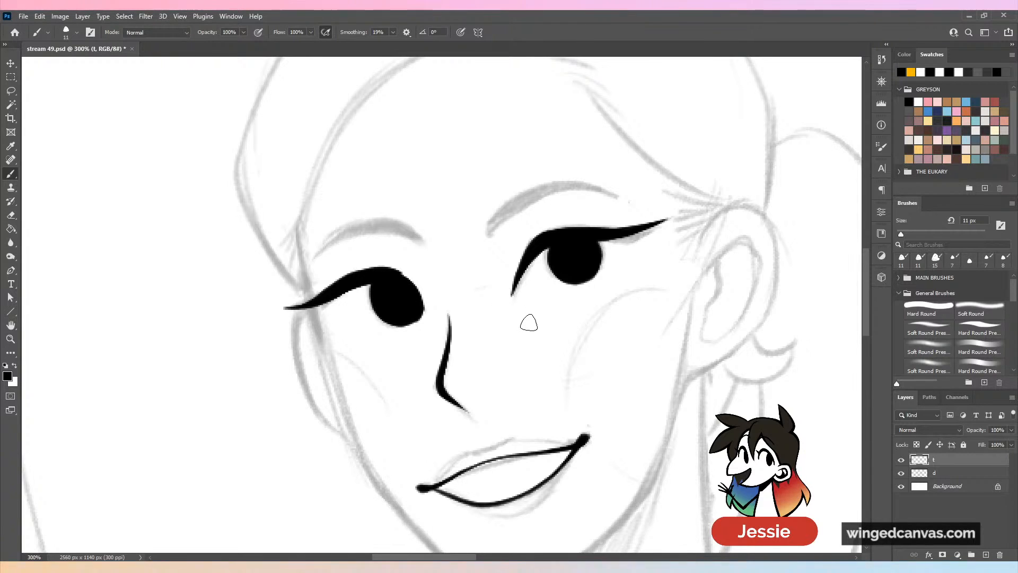
Refine the outline of the iris on the left side of the face with an 8 px eraser and the 11 px brush.
key("e")
left_click_drag(908, 236, 901, 234)
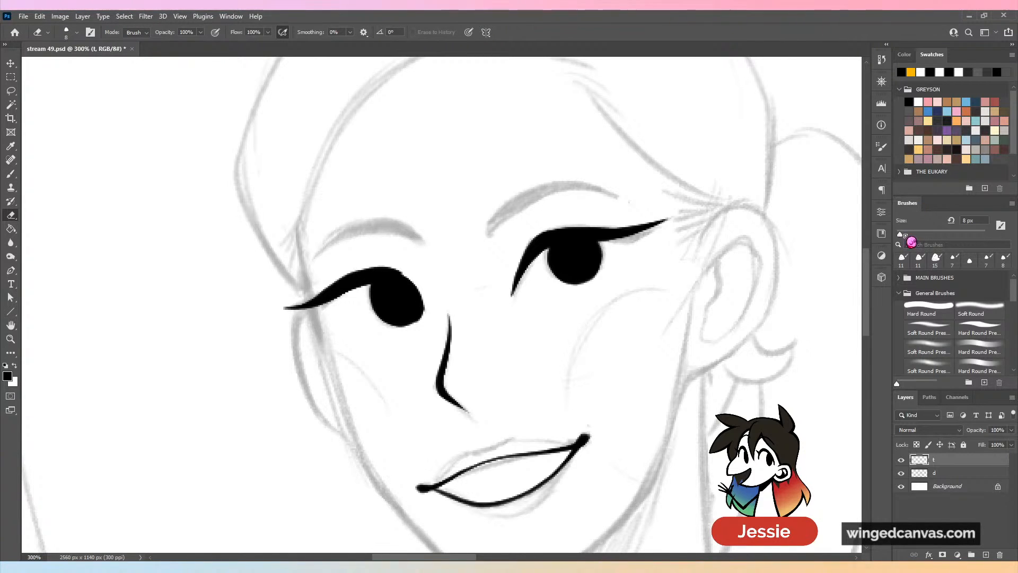
left_click_drag(402, 264, 425, 286)
key("ctrl+z")
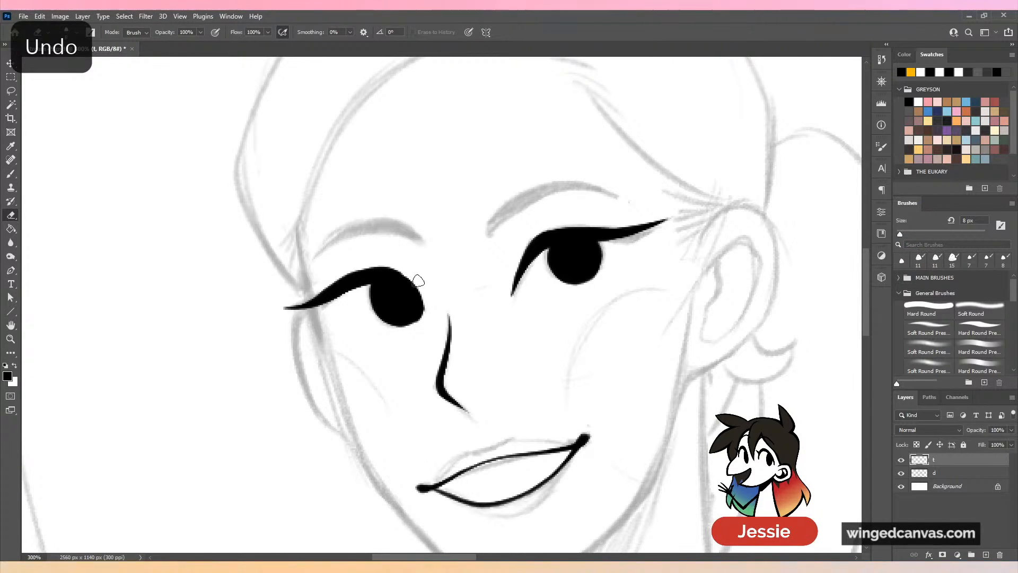
mouse_move(381, 321)
left_mouse_down()
mouse_move(405, 329)
mouse_move(425, 291)
left_mouse_up()
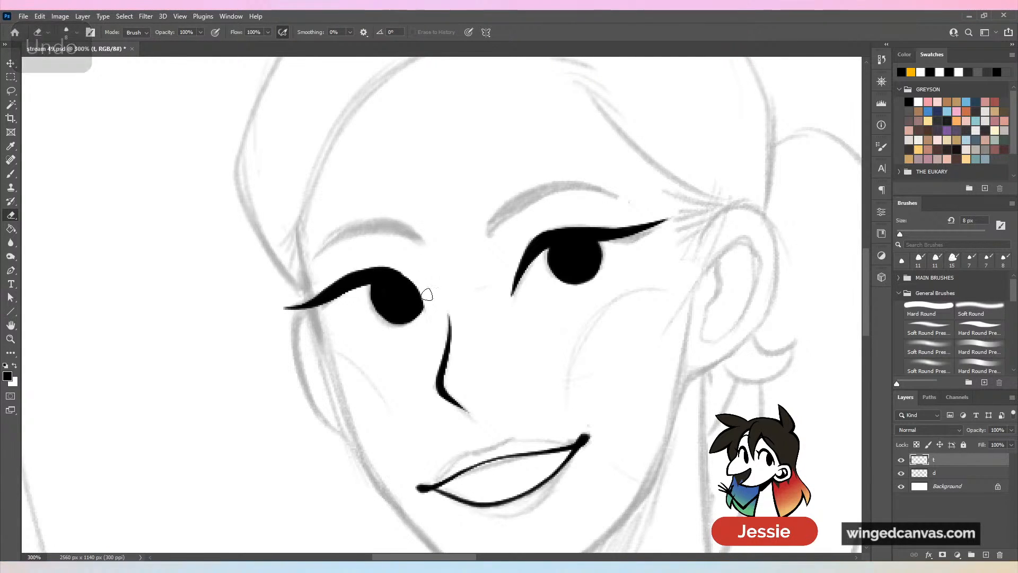
key("ctrl+z")
left_click_drag(380, 320, 424, 289)
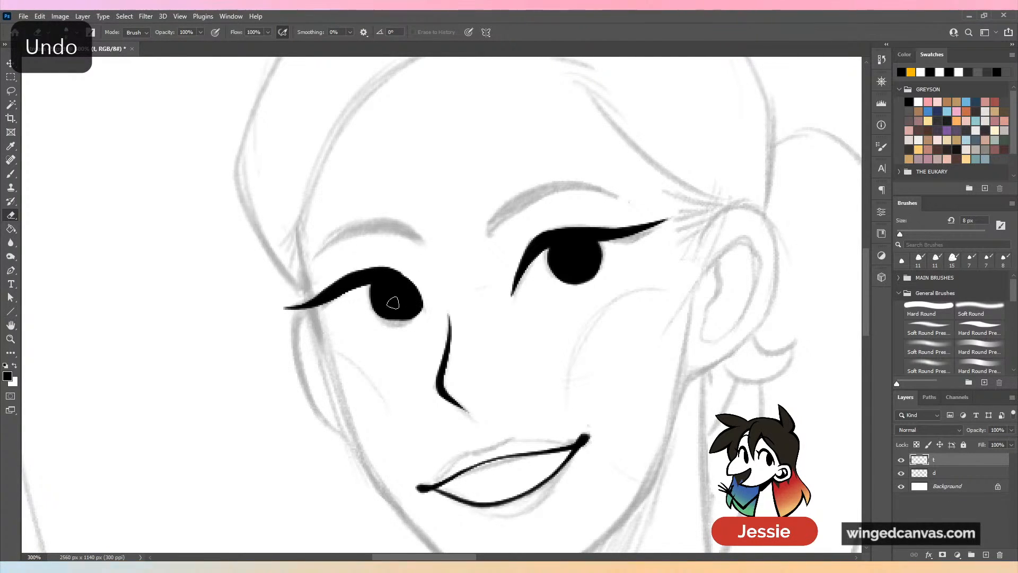
mouse_move(374, 317)
left_mouse_down()
mouse_move(414, 314)
mouse_move(424, 294)
left_mouse_up()
key("ctrl+z")
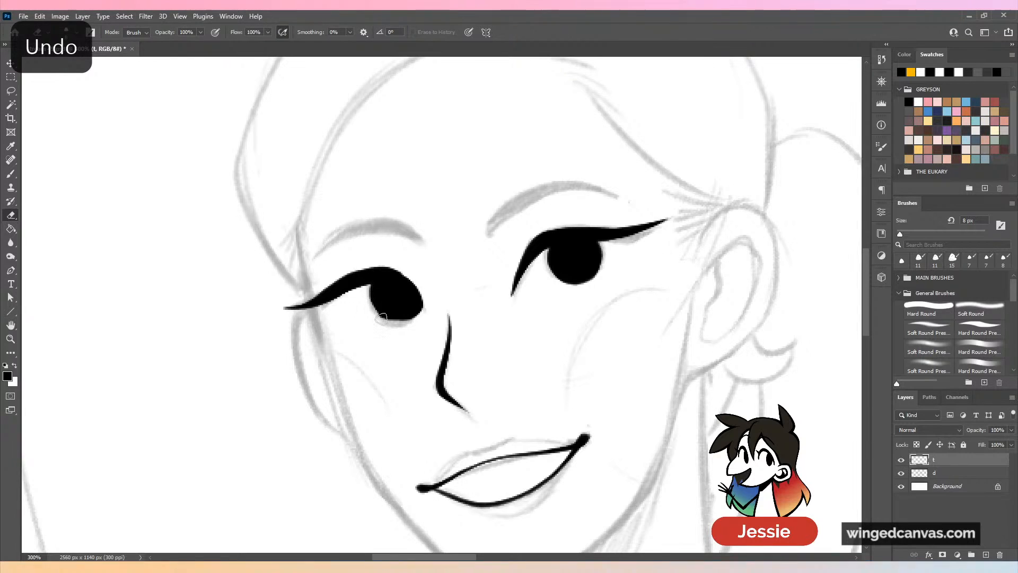
key("b")
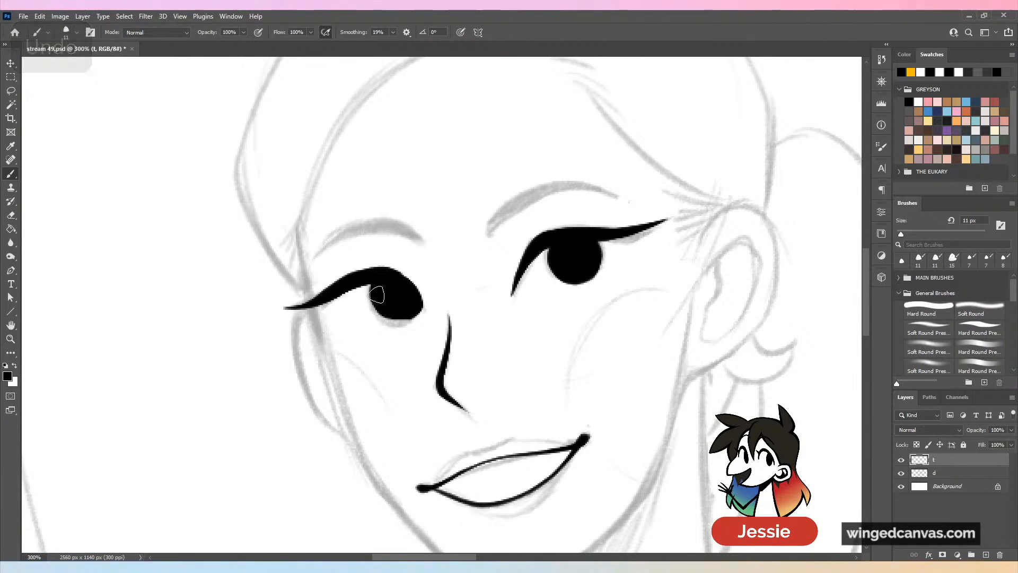
left_click_drag(375, 316, 414, 314)
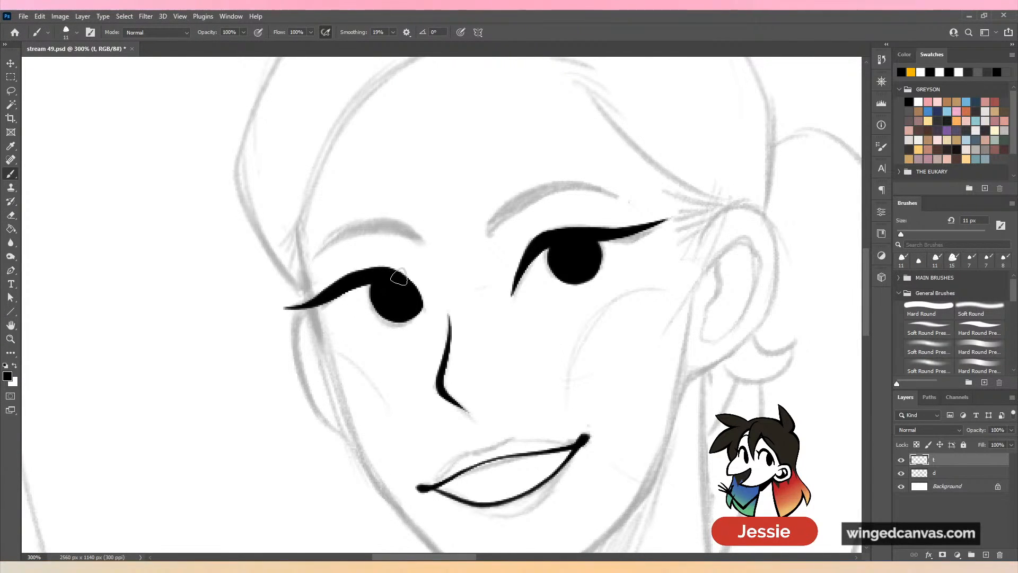
Ink a tapered black eyebrow over the sketched brow on the right side of the face with the 11 px brush.
key("ctrl+minus")
key("ctrl+minus")
key("ctrl+plus")
key("ctrl+plus")
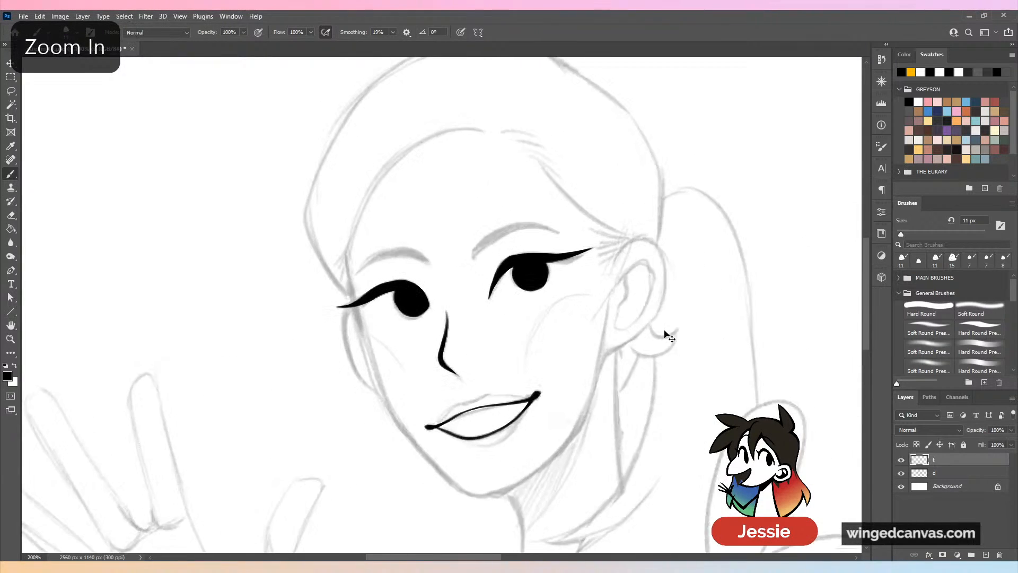
mouse_move(489, 233)
left_mouse_down()
mouse_move(496, 220)
mouse_move(626, 194)
left_mouse_up()
key("ctrl+z")
mouse_move(489, 236)
left_mouse_down()
mouse_move(507, 214)
mouse_move(628, 195)
left_mouse_up()
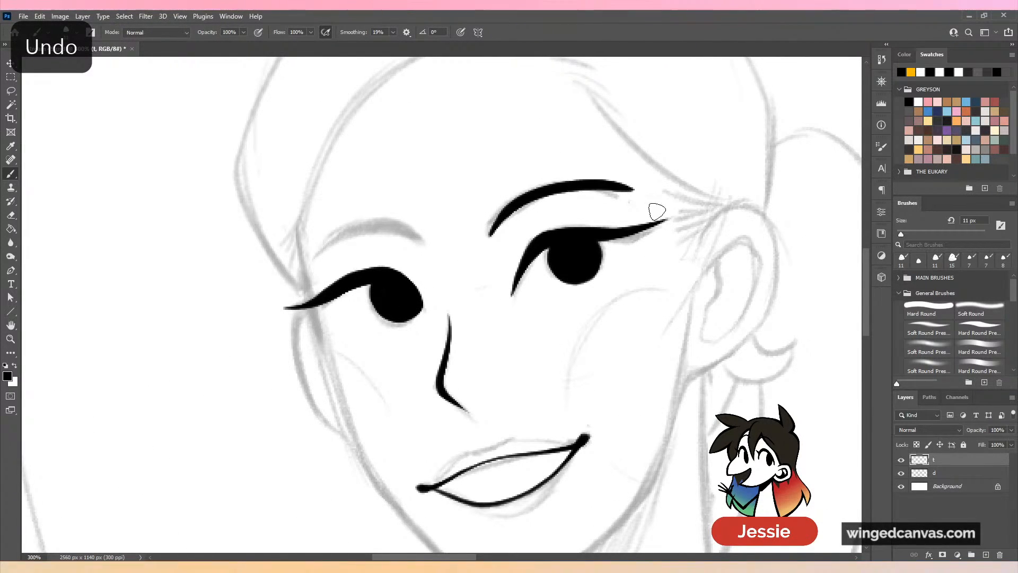
key("ctrl+z")
mouse_move(489, 236)
left_mouse_down()
mouse_move(550, 191)
mouse_move(631, 197)
left_mouse_up()
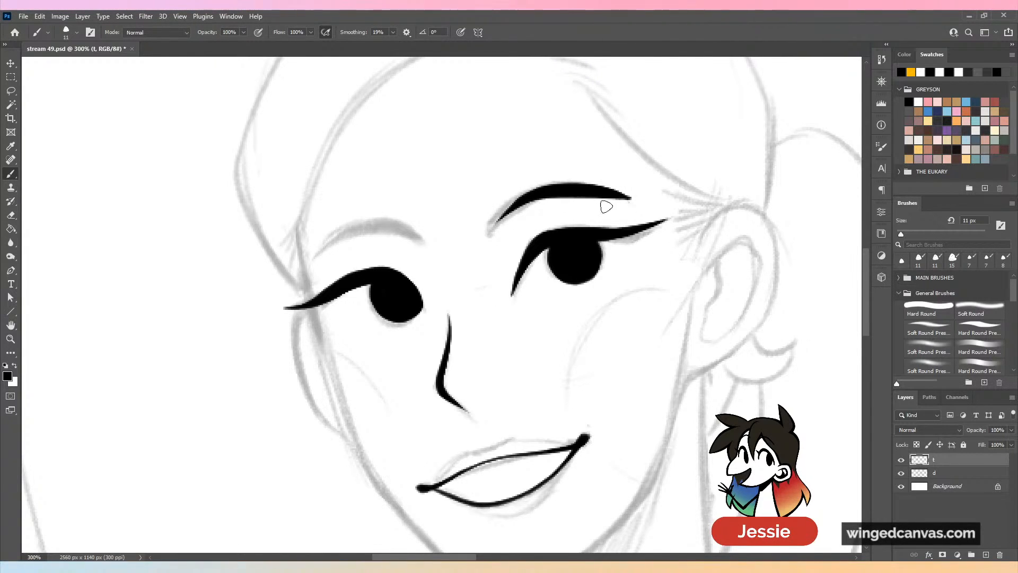
key("ctrl+z")
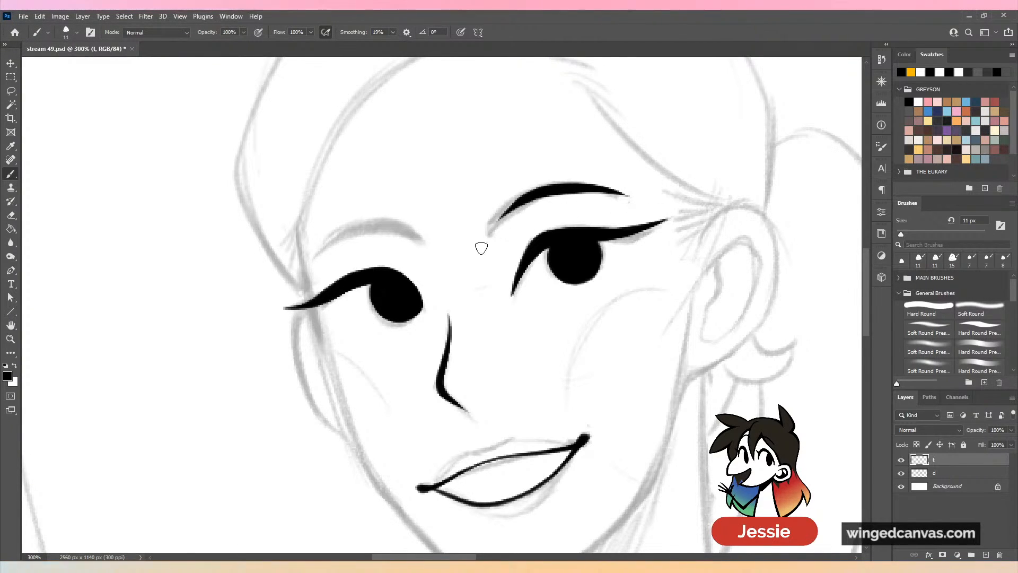
key("ctrl+minus")
key("ctrl+minus")
key("ctrl+plus")
key("ctrl+plus")
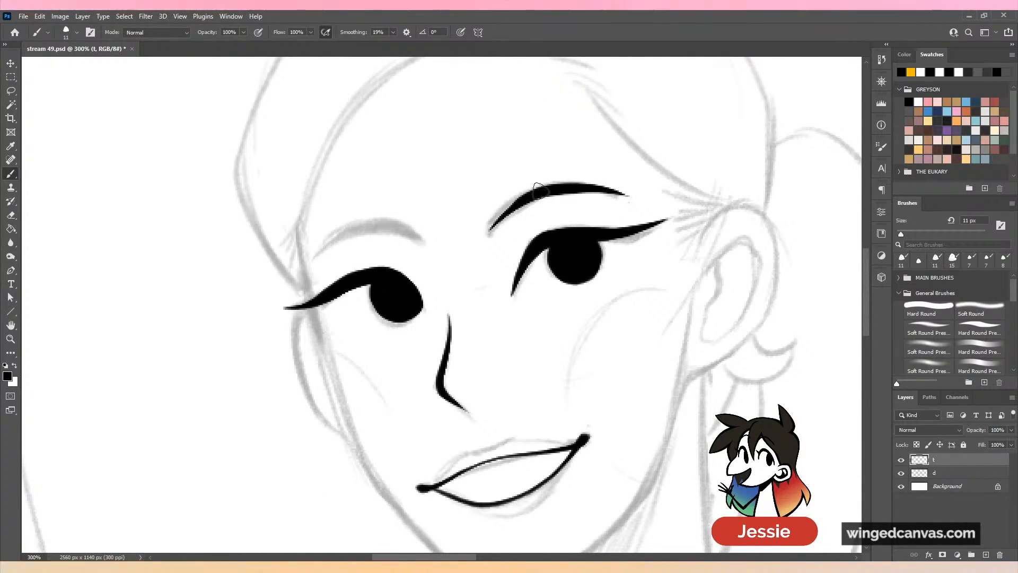
Ink a matching tapered eyebrow over the sketched brow on the left side of the face.
left_click_drag(485, 215, 589, 185)
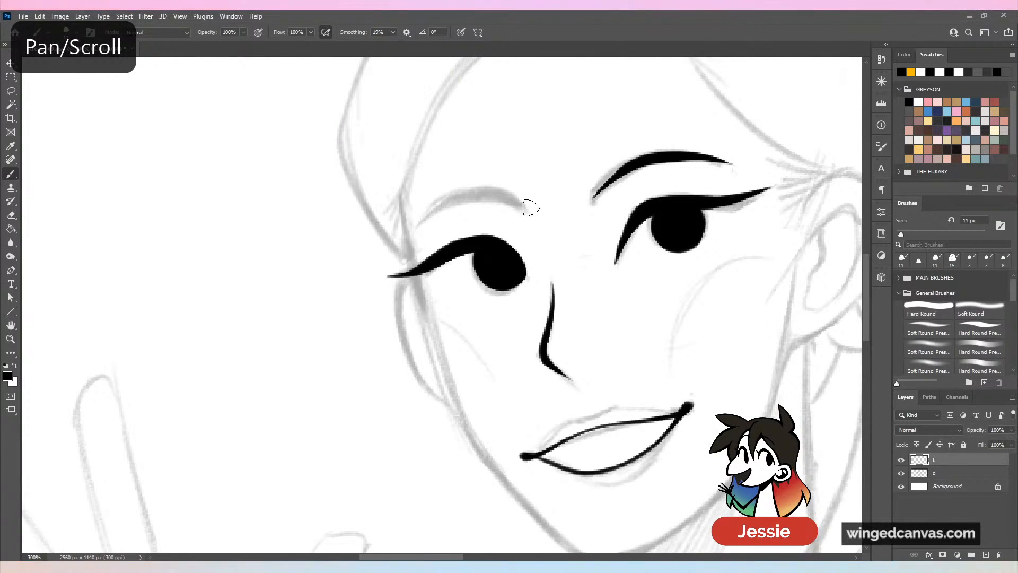
mouse_move(527, 204)
left_mouse_down()
mouse_move(411, 242)
mouse_move(421, 224)
mouse_move(522, 211)
mouse_move(421, 226)
mouse_move(409, 244)
left_mouse_up()
key("ctrl+z")
key("ctrl+z")
key("ctrl+minus")
key("ctrl+minus")
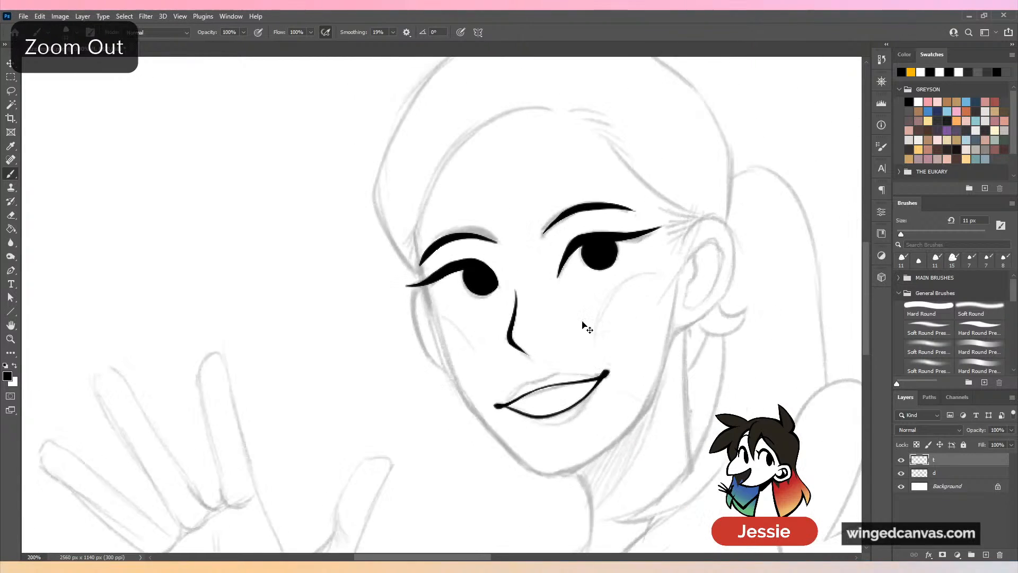
Check the inked facial features with the sketch layer hidden, and show the sketch again.
left_click(902, 472)
key("ctrl+plus")
key("ctrl+plus")
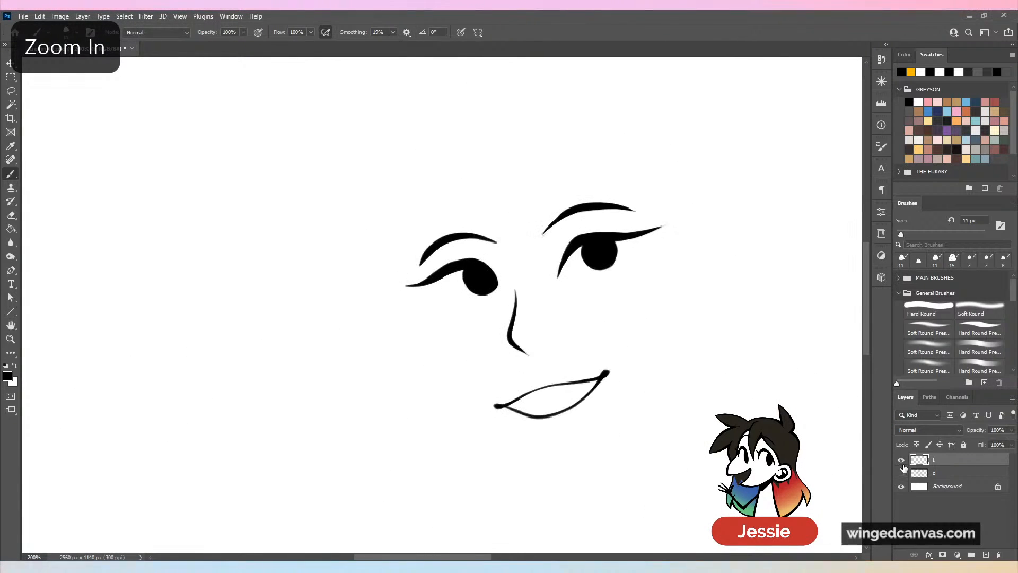
left_click(901, 472)
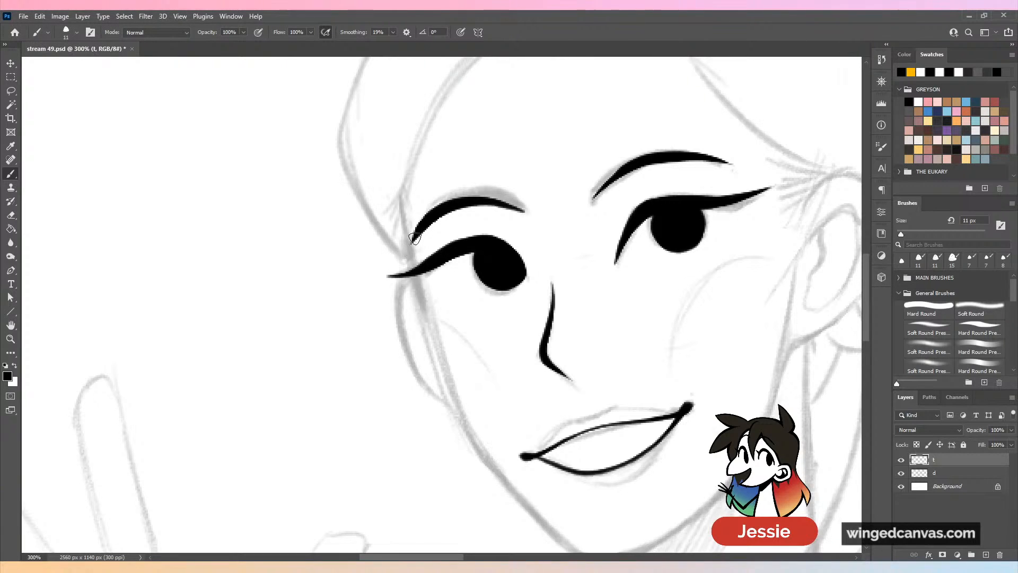
Undo the last stroke at the outer end of the eyebrow on the left side of the face.
key("ctrl+z")
key("ctrl+minus")
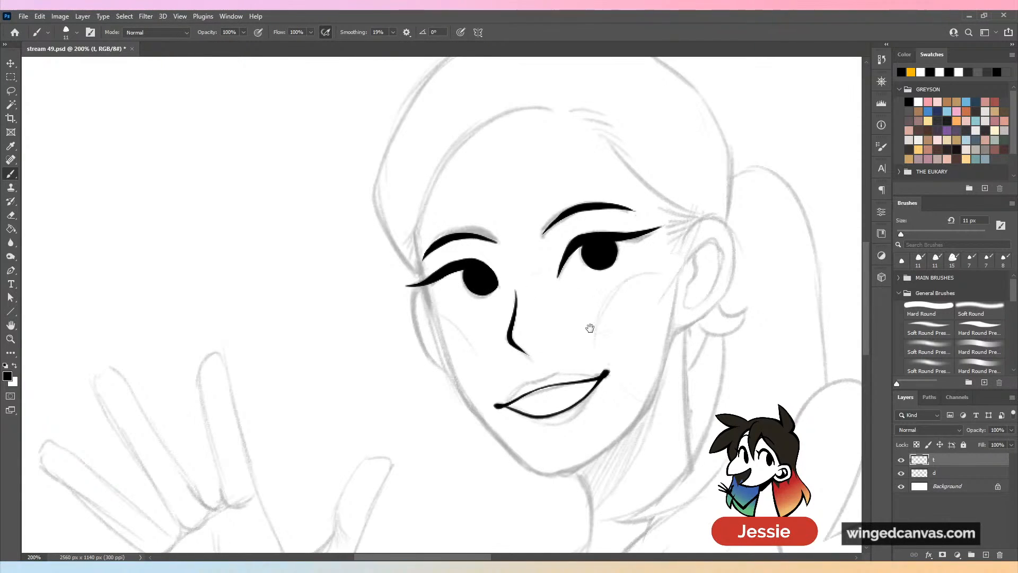
mouse_move(591, 328)
left_mouse_down()
mouse_move(564, 271)
mouse_move(591, 287)
mouse_move(606, 429)
left_mouse_up()
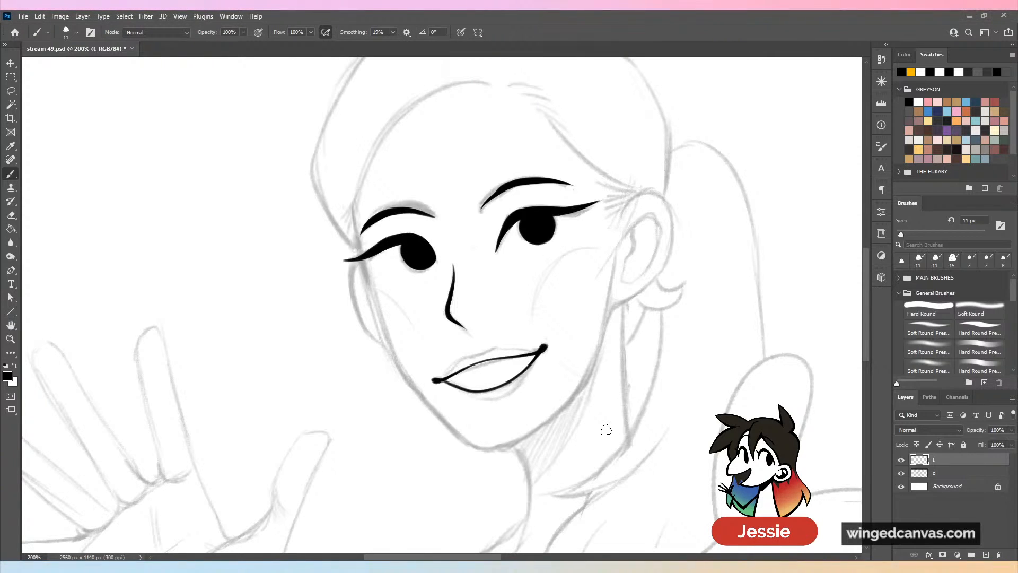
Open the comic page 8V2.jpg as a line art reference.
left_click(23, 16)
left_click(35, 38)
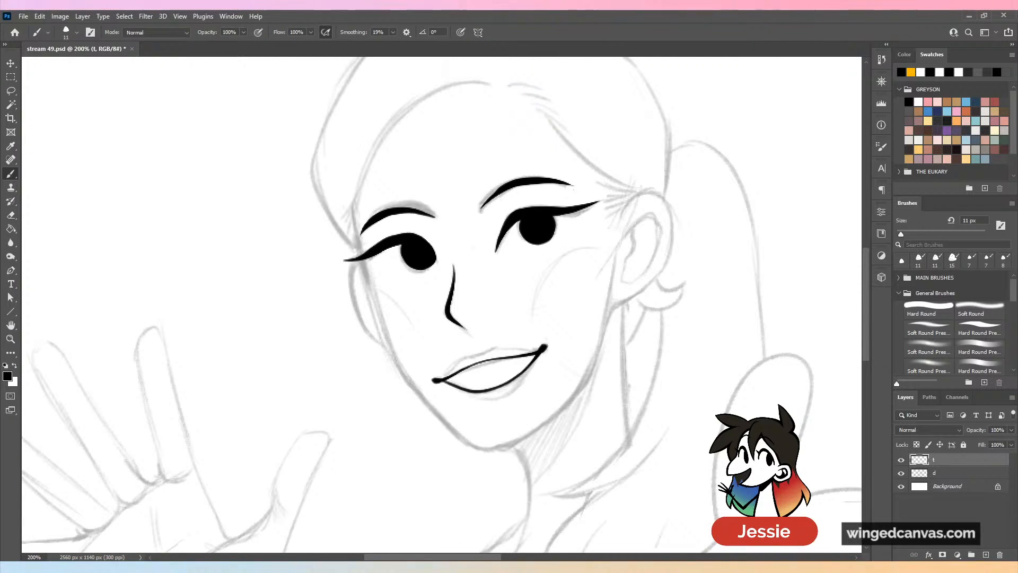
key("ctrl+plus")
key("ctrl+plus")
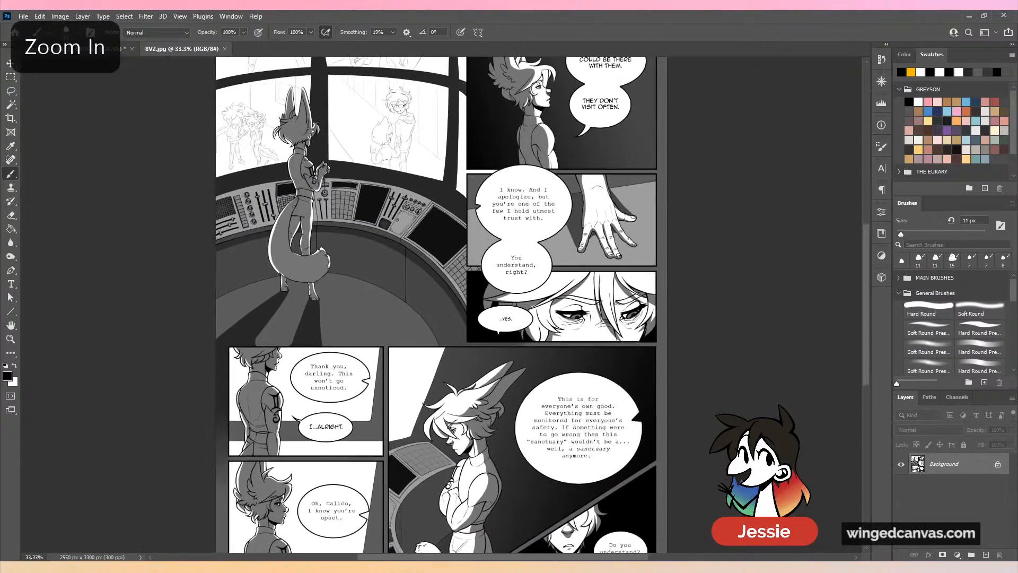
Examine the hand panel, the whole comic page and its lower panels, undoing the stray brush marks made on it.
key("ctrl+z")
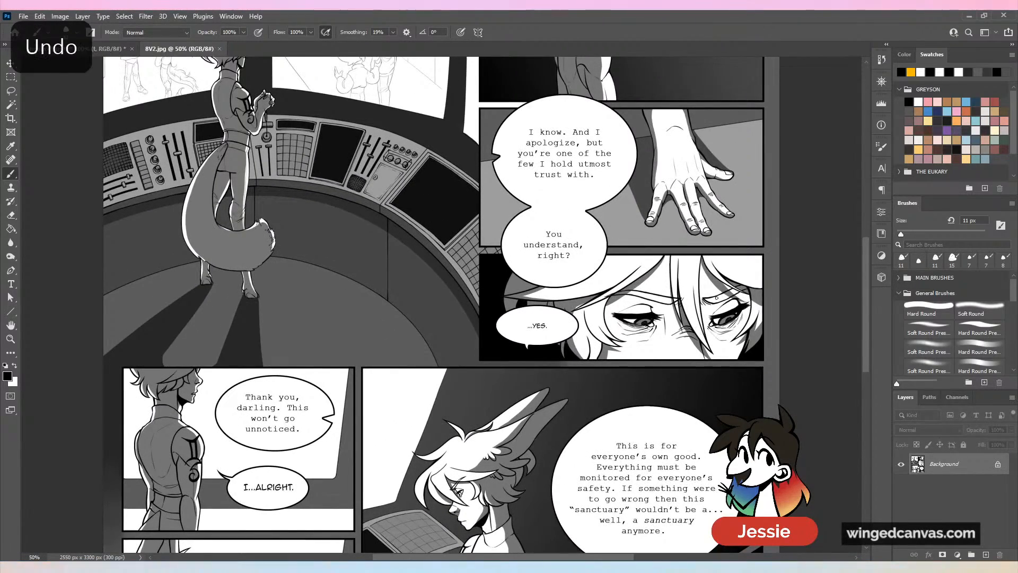
key("ctrl+minus")
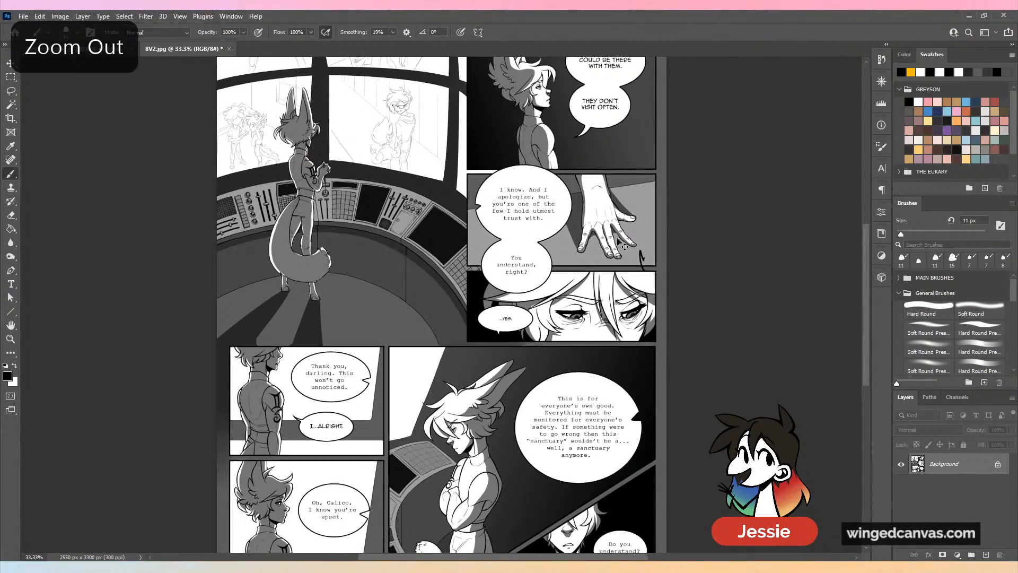
key("ctrl+minus")
key("ctrl+z")
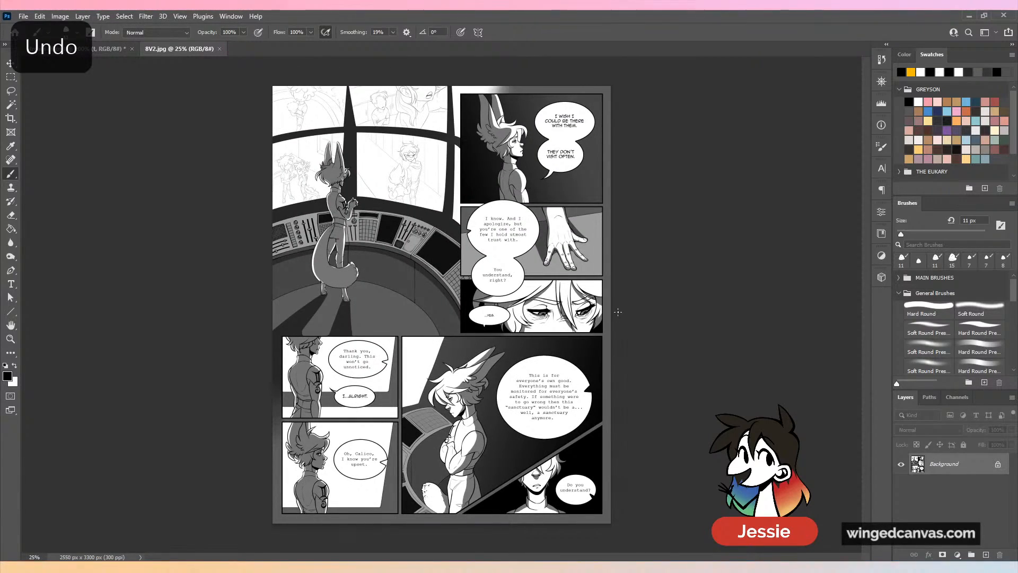
key("ctrl+plus")
key("ctrl+plus")
left_click_drag(562, 380, 598, 156)
scroll(598, 156, "down", 5)
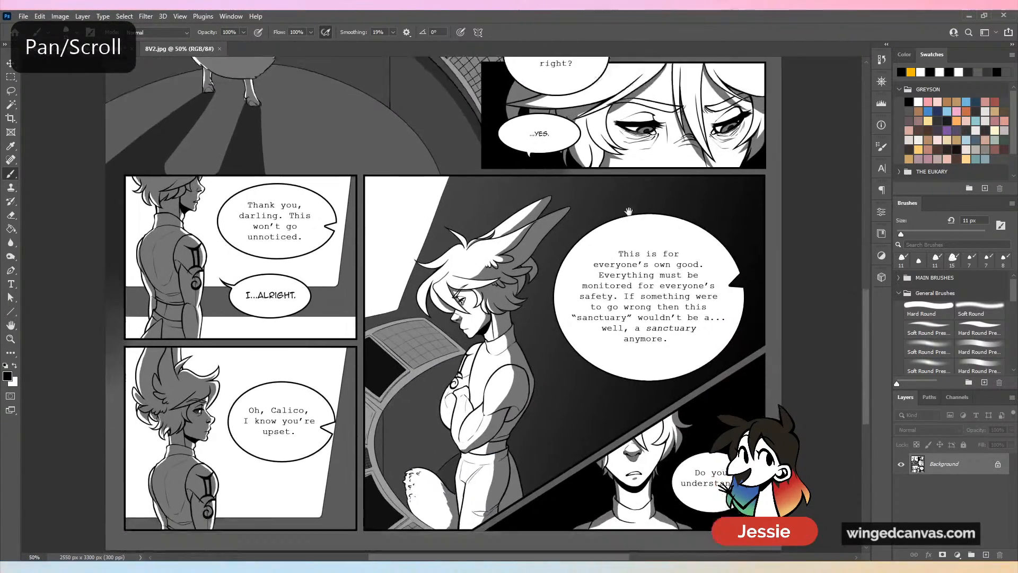
scroll(590, 325, "up", 3)
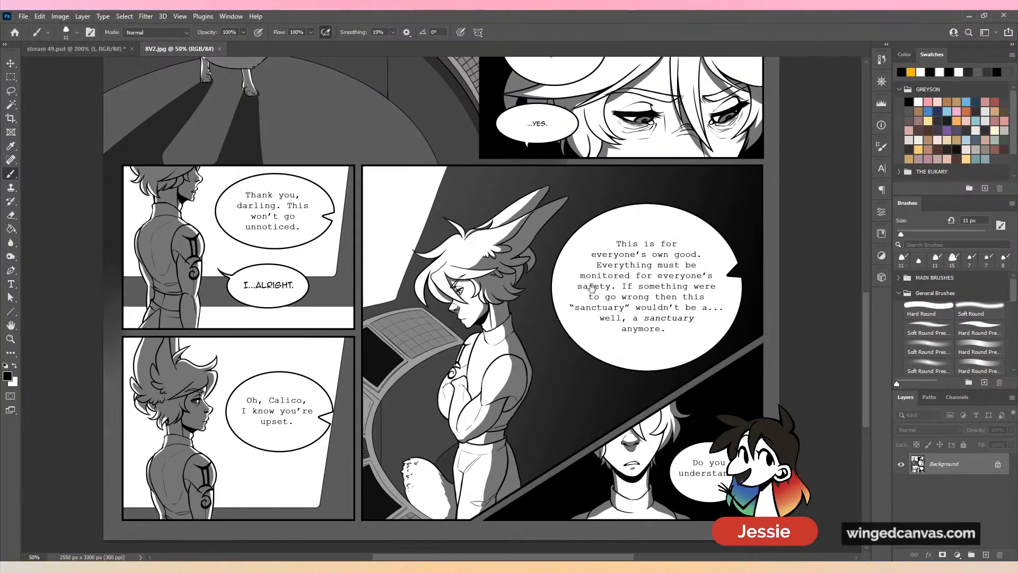
key("ctrl+minus")
key("ctrl+plus")
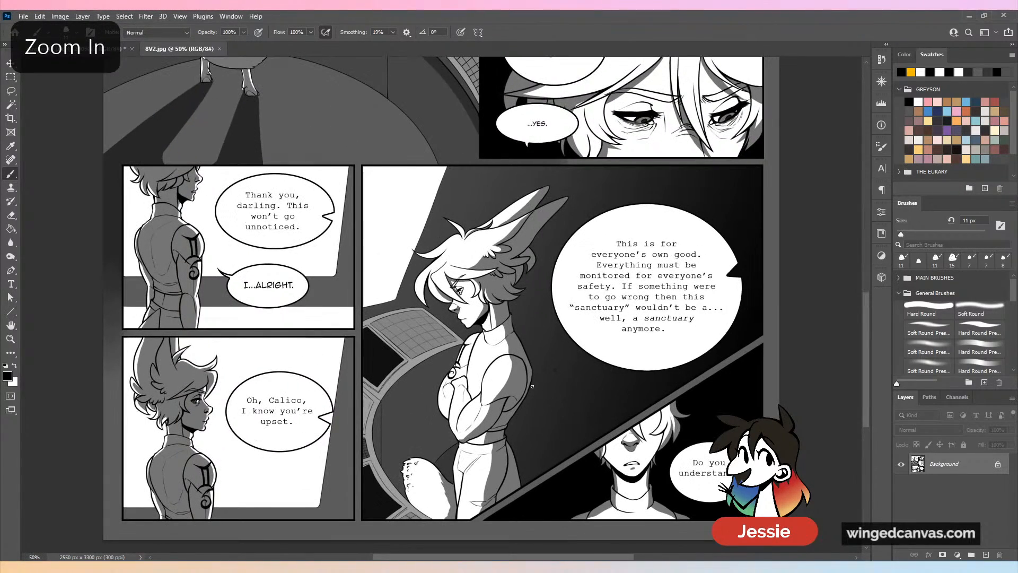
Mark the shoulder of the figure with crossed arms with a brush stroke, and undo the mark.
left_click_drag(510, 377, 554, 371)
key("ctrl+z")
key("ctrl+minus")
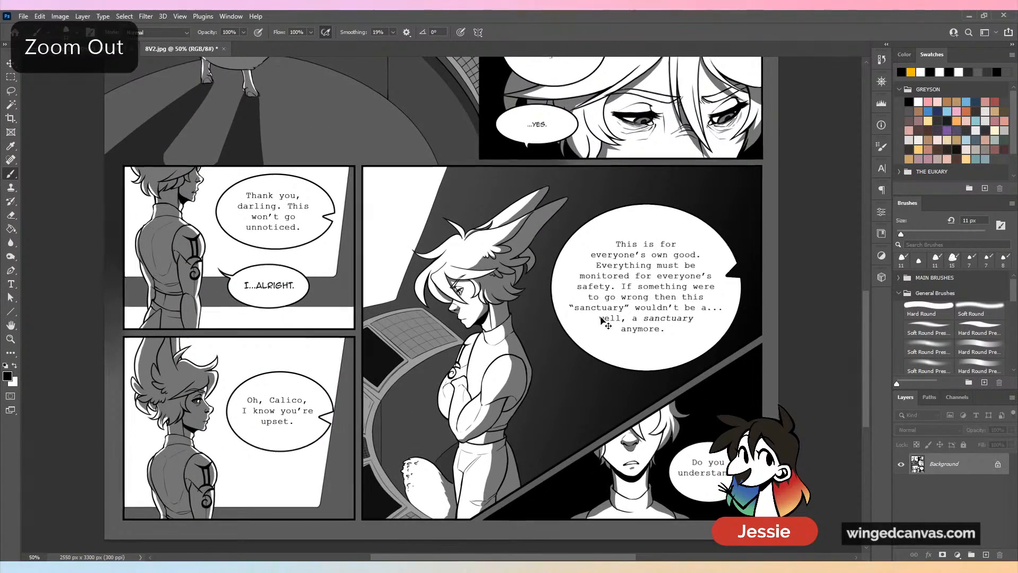
left_click_drag(630, 351, 604, 374)
key("ctrl+plus")
Review the line weights and shading across the comic page's upper and lower panels.
left_click_drag(558, 322, 583, 204)
scroll(583, 204, "up", 10)
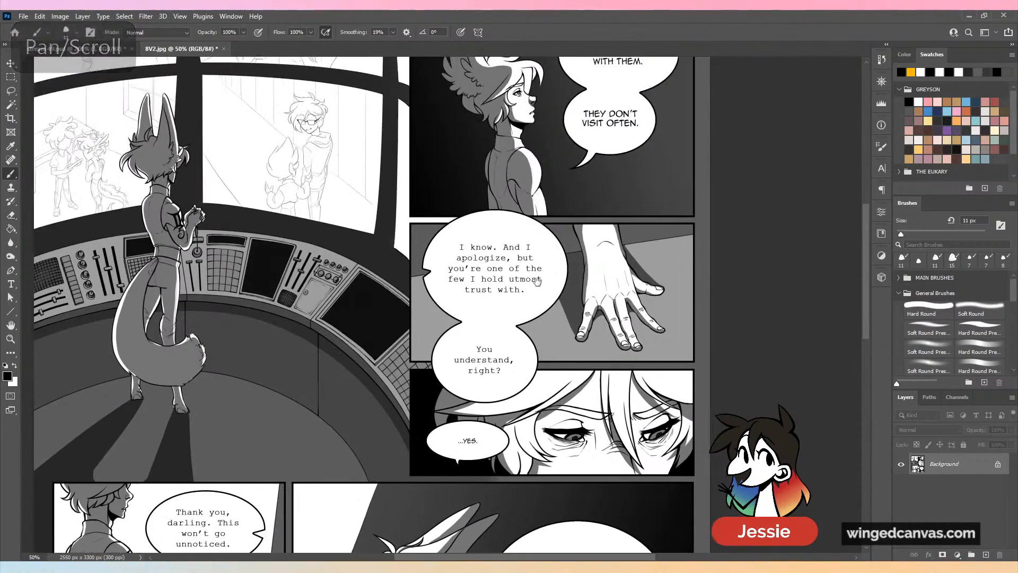
scroll(513, 292, "down", 7)
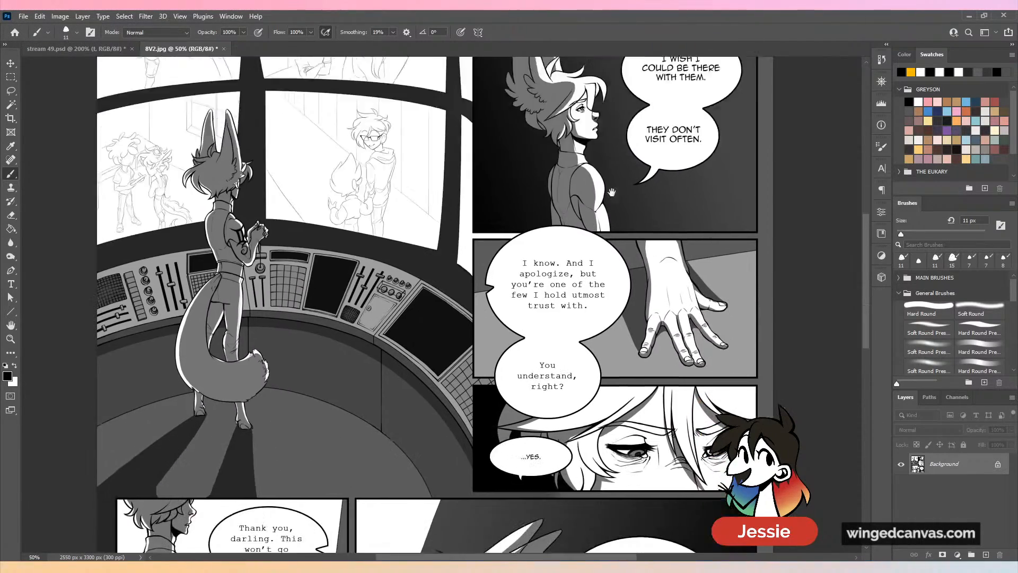
scroll(603, 370, "down", 5)
scroll(604, 370, "up", 3)
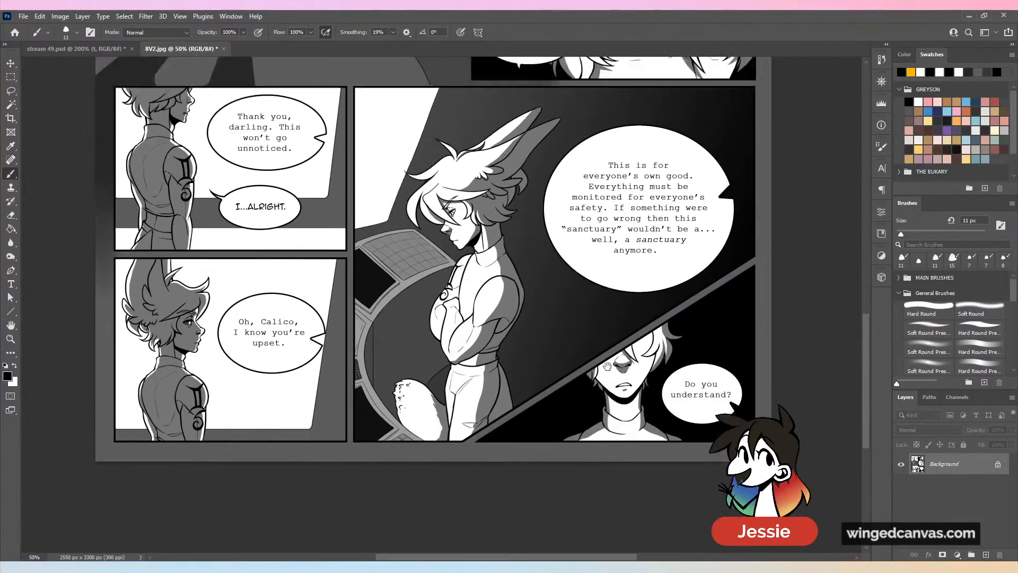
scroll(603, 370, "up", 9)
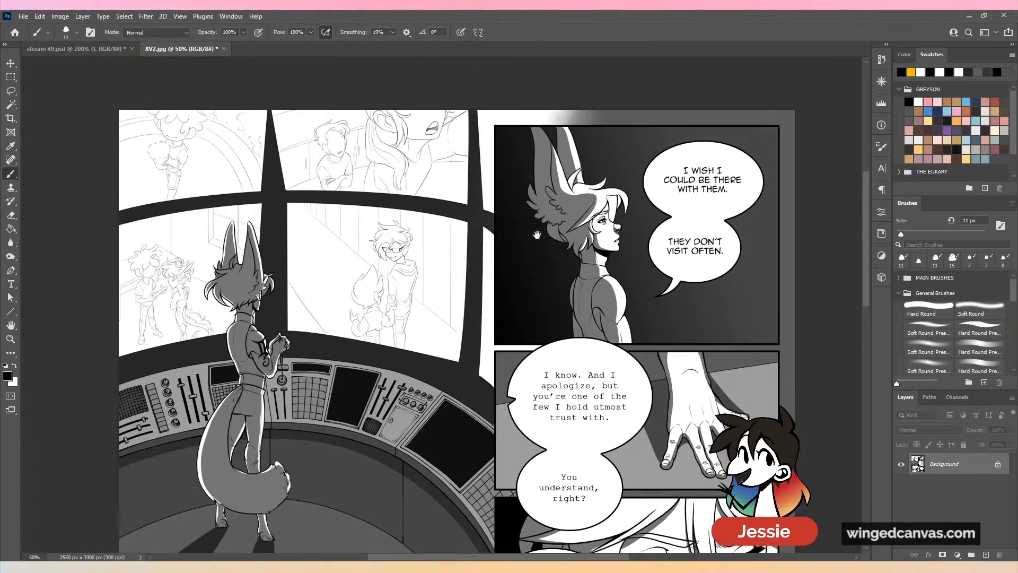
scroll(571, 252, "down", 8)
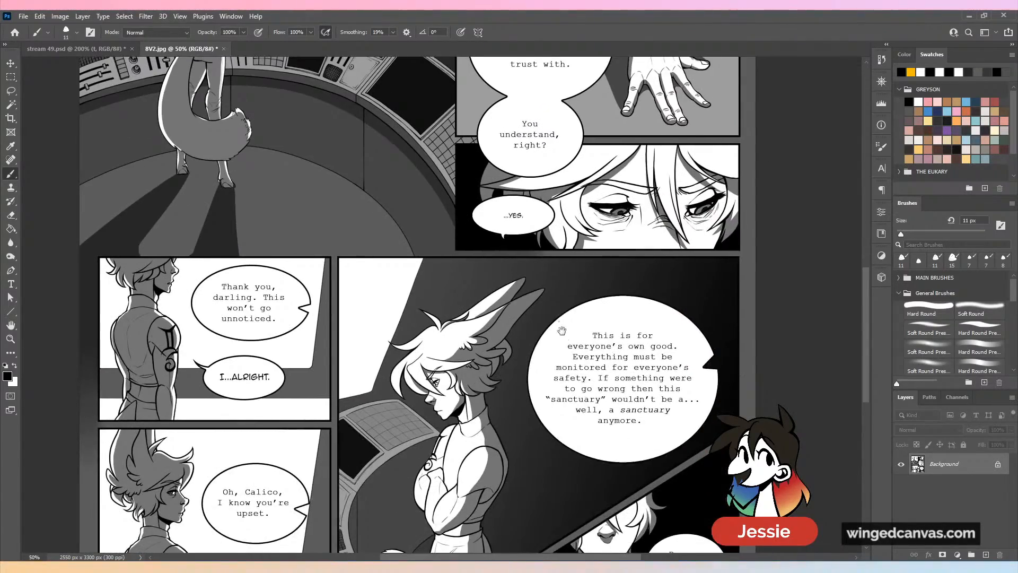
scroll(579, 246, "down", 4)
scroll(580, 246, "up", 3)
Draw a black arrow pointing at the neck of the figure with crossed arms, and undo it.
scroll(583, 247, "up", 2)
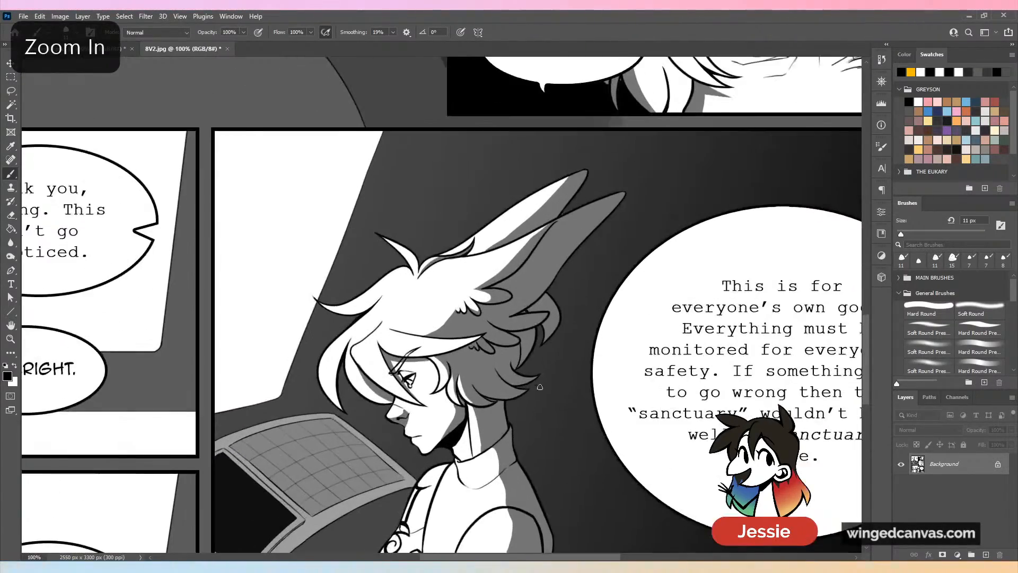
scroll(606, 247, "down", 3)
mouse_move(615, 348)
left_mouse_down()
mouse_move(568, 290)
mouse_move(589, 287)
left_mouse_up()
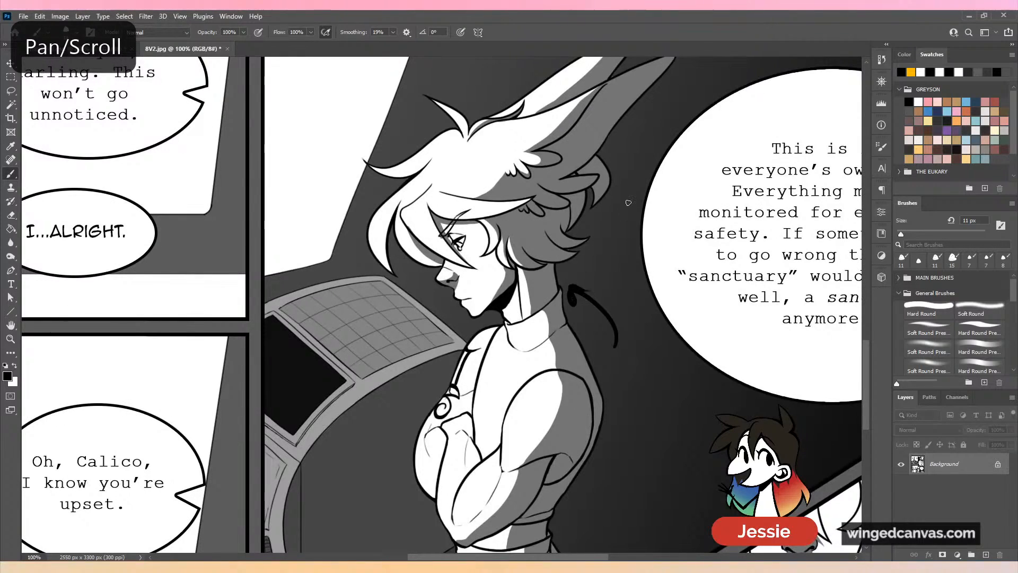
key("ctrl+z")
scroll(629, 202, "down", 2)
scroll(629, 202, "up", 2)
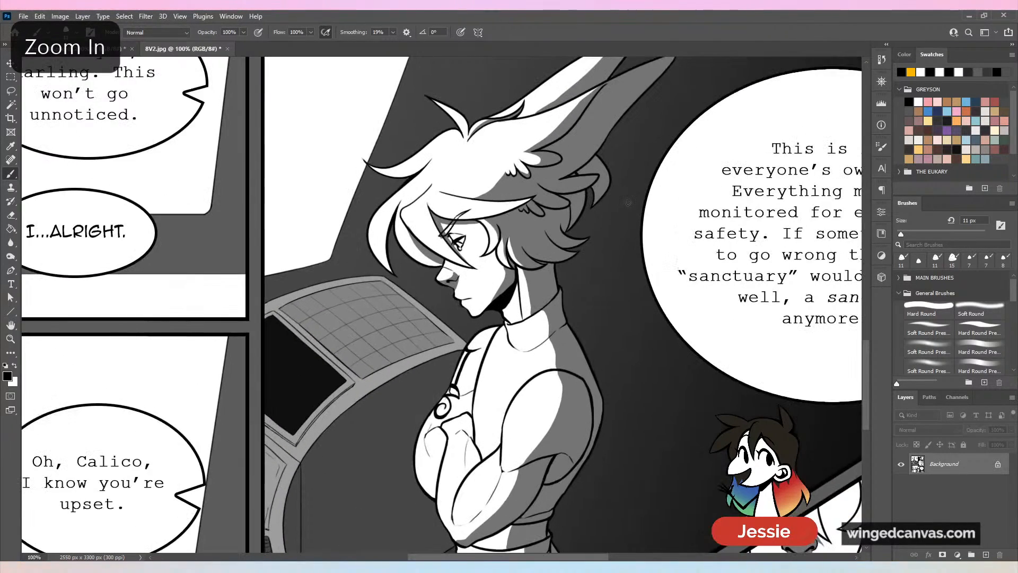
Close the comic page 8V2.jpg without saving its changes, and open pantone.jpg.
left_click(228, 49)
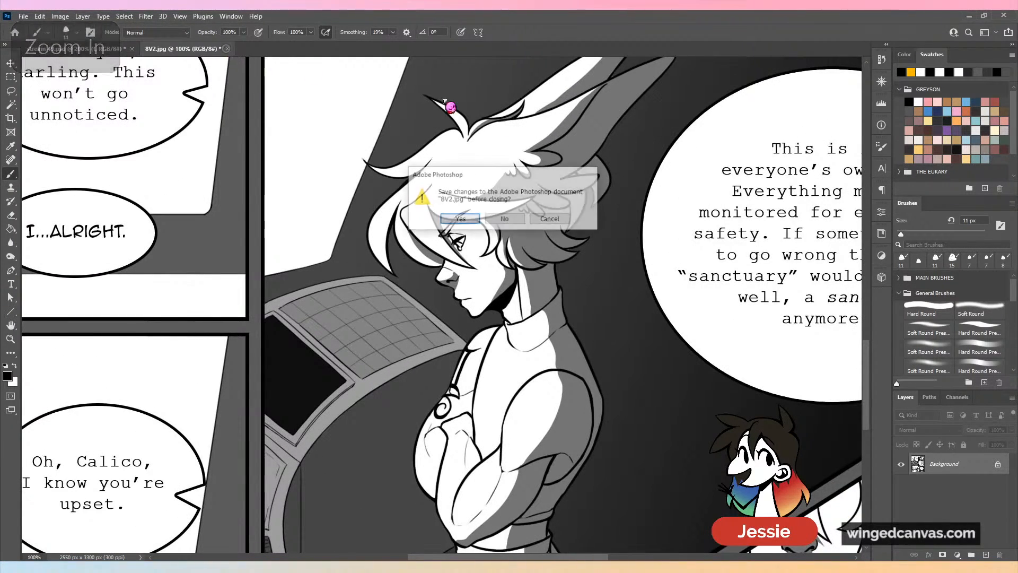
left_click(512, 223)
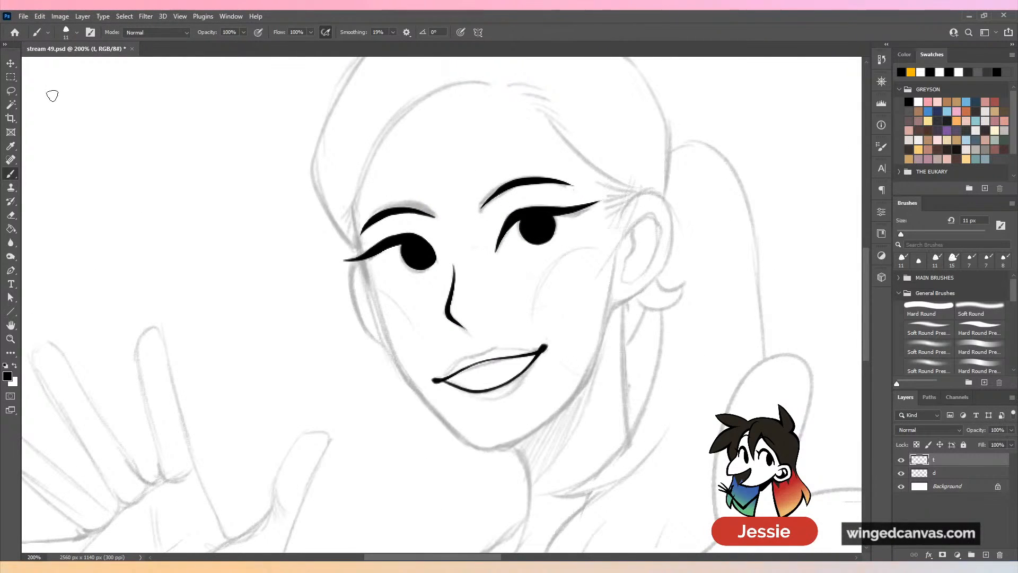
left_click(23, 16)
left_click(38, 37)
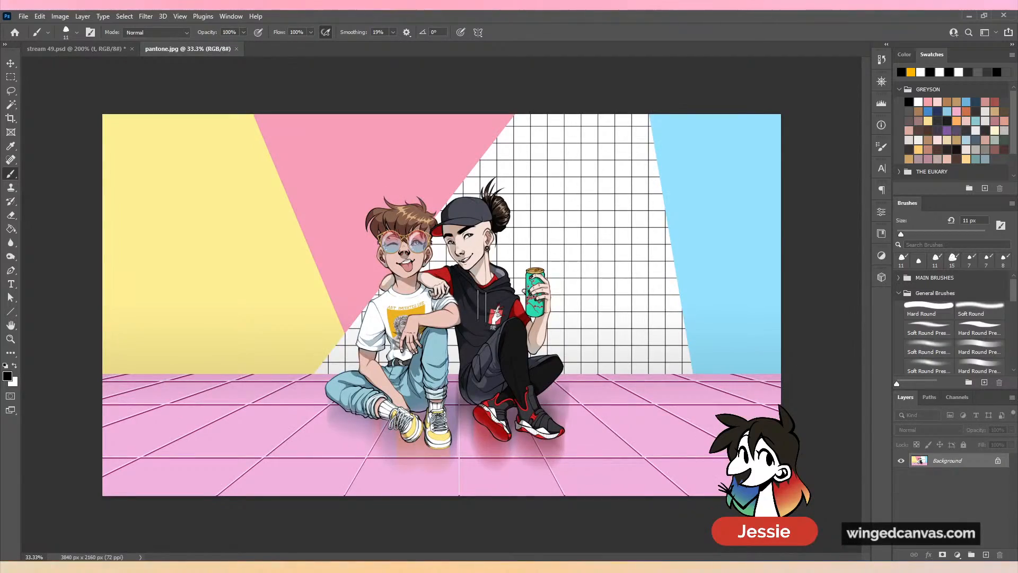
Draw a black arrow pointing at the printed shirt graphic of the figure in glasses, and undo it.
key("ctrl+plus")
key("ctrl+plus")
key("ctrl+plus")
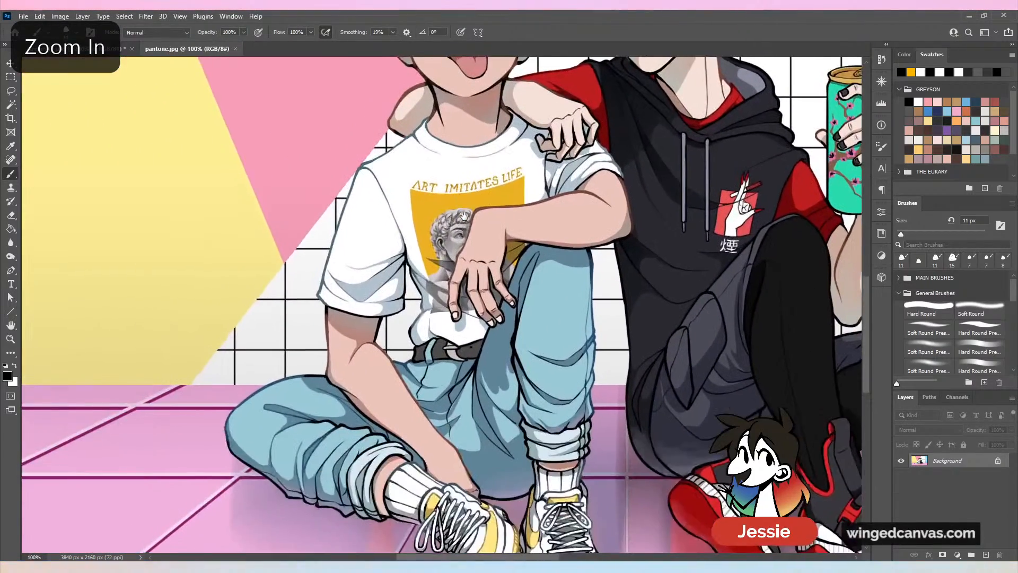
key("ctrl+plus")
mouse_move(360, 113)
left_mouse_down()
mouse_move(383, 144)
mouse_move(412, 141)
left_mouse_up()
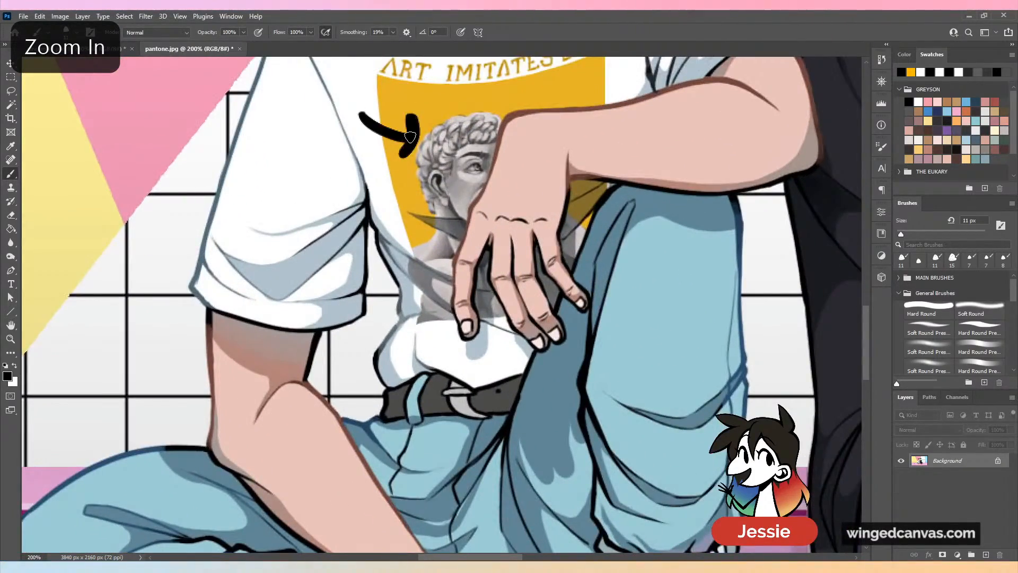
key("ctrl+z")
Examine the line weights of the two seated figures up close and in full, undoing the stray brush mark on the pink floor.
key("ctrl+minus")
key("ctrl+minus")
key("ctrl+minus")
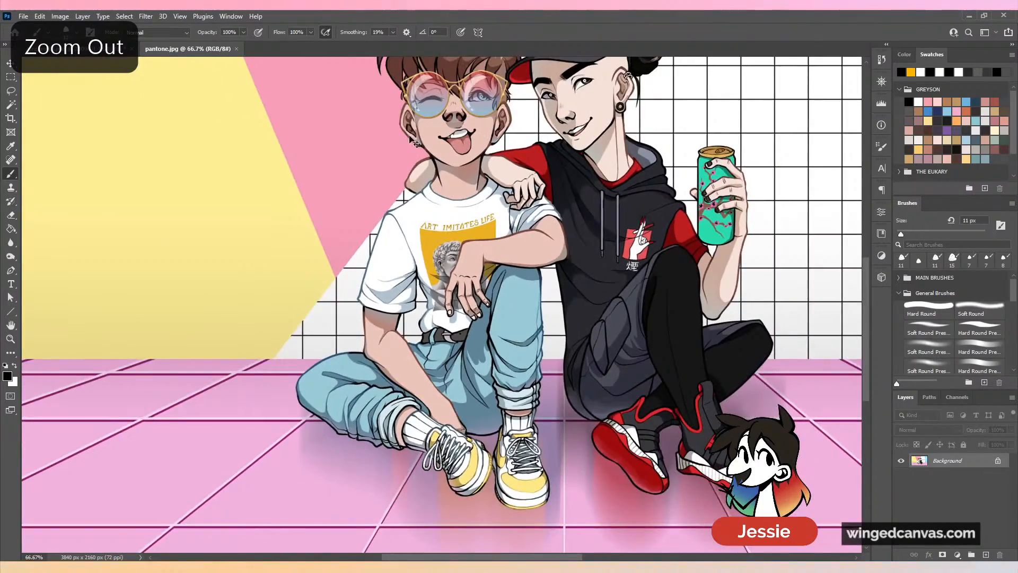
key("ctrl+minus")
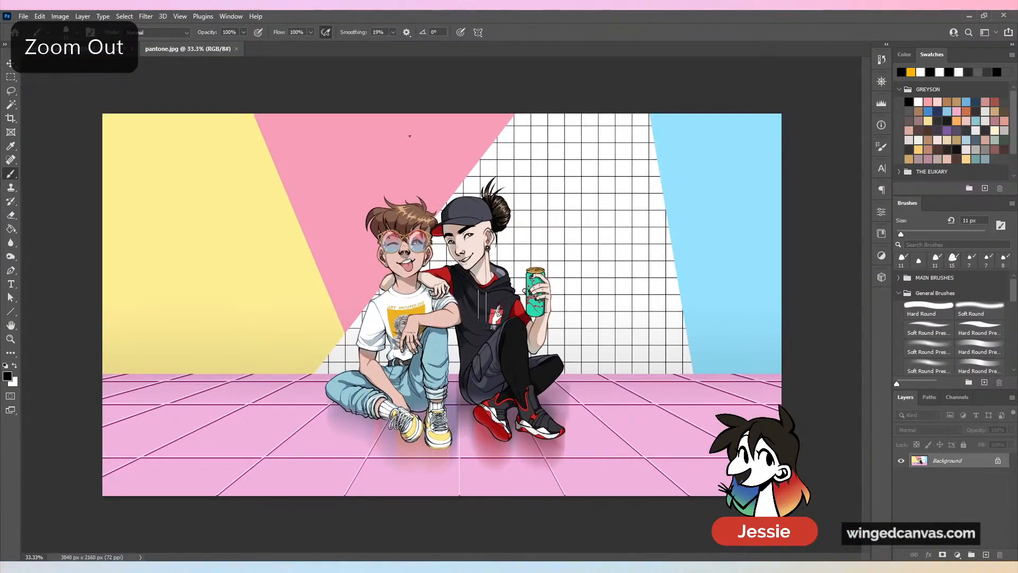
key("ctrl+plus")
key("ctrl+plus")
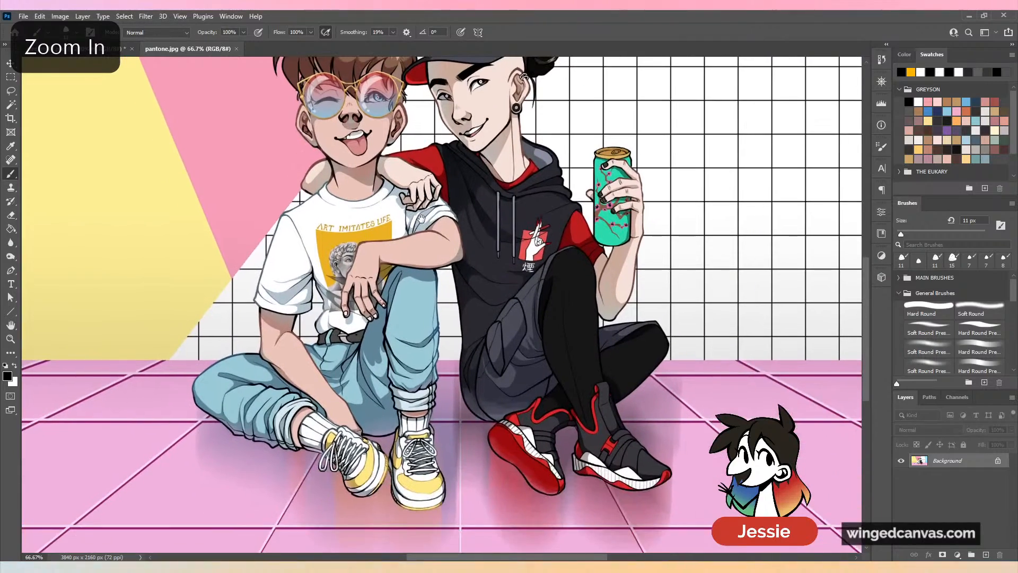
key("ctrl+minus")
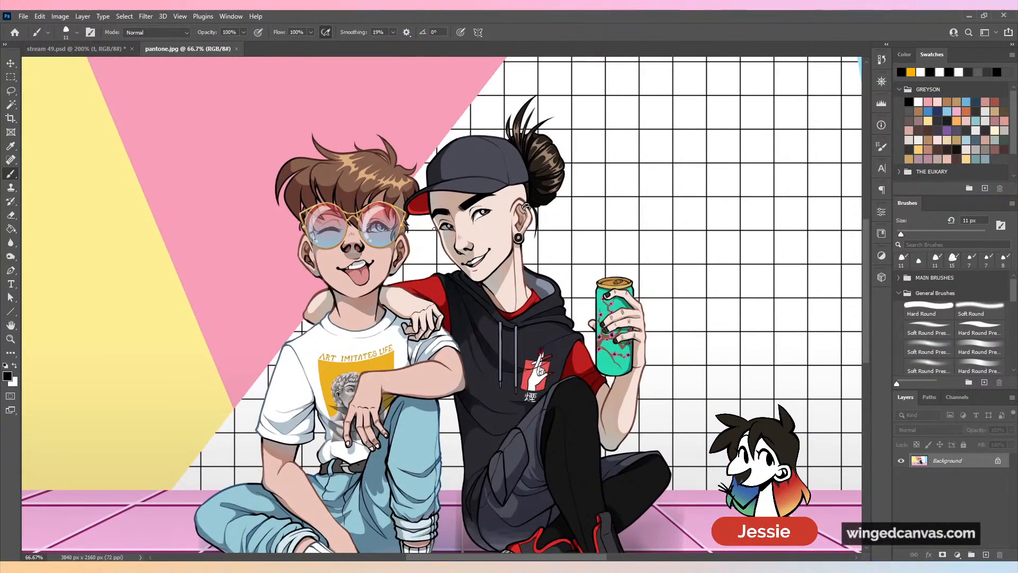
key("ctrl+minus")
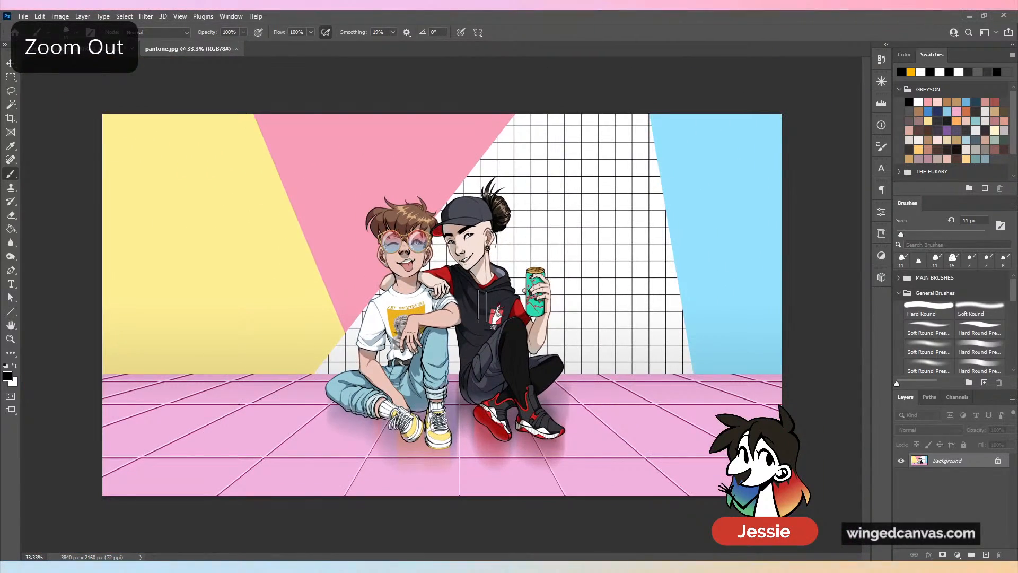
left_click_drag(234, 401, 292, 441)
key("ctrl+z")
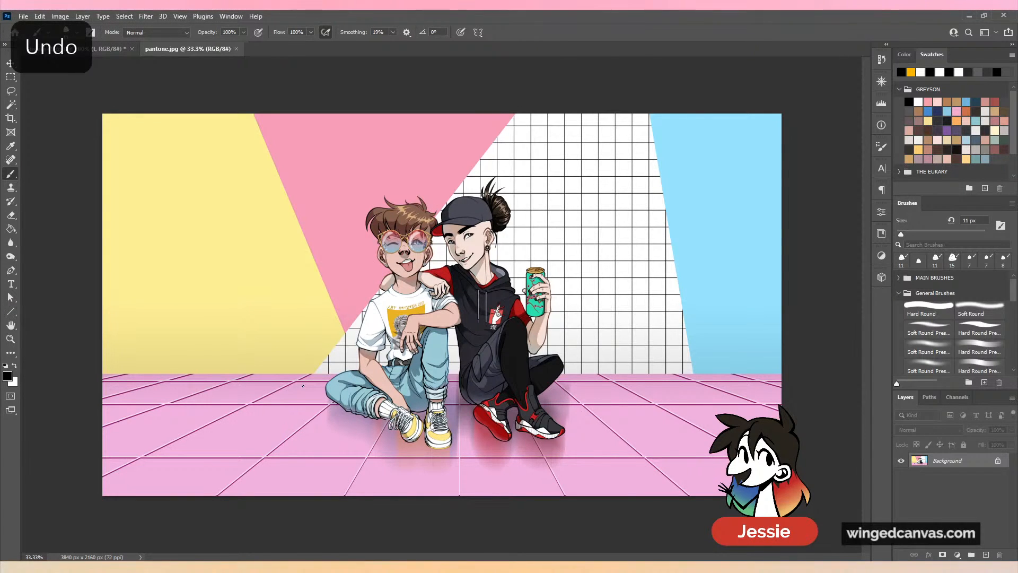
Review the whole illustration of the seated pair once more and close pantone.jpg.
key("ctrl+plus")
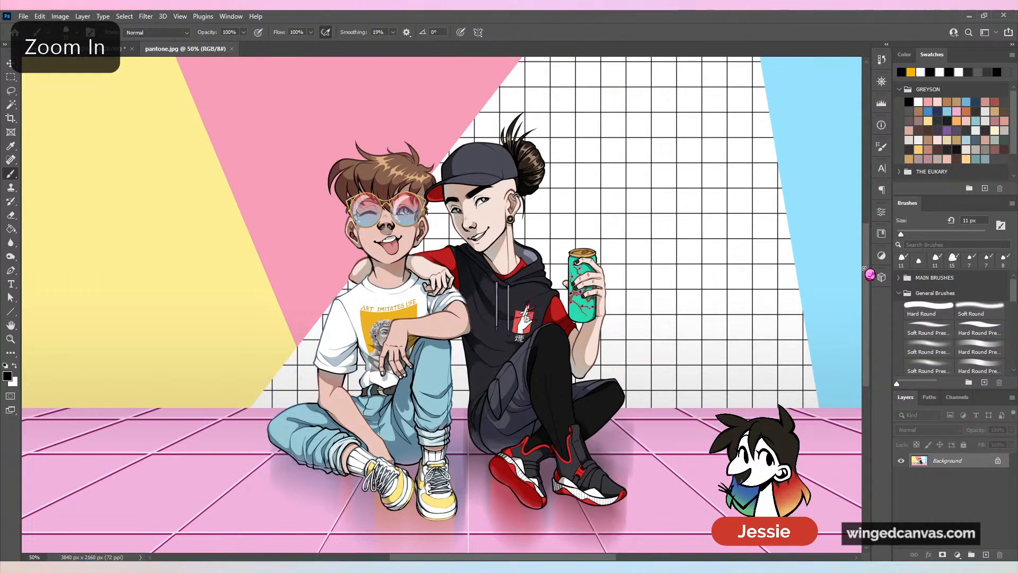
left_click_drag(866, 266, 852, 234)
key("ctrl+minus")
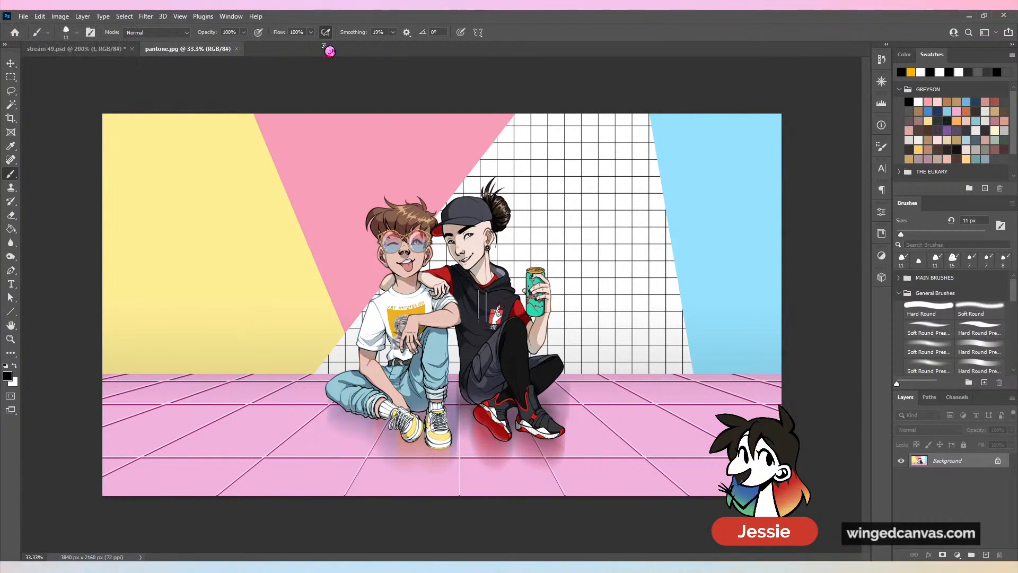
left_click(237, 49)
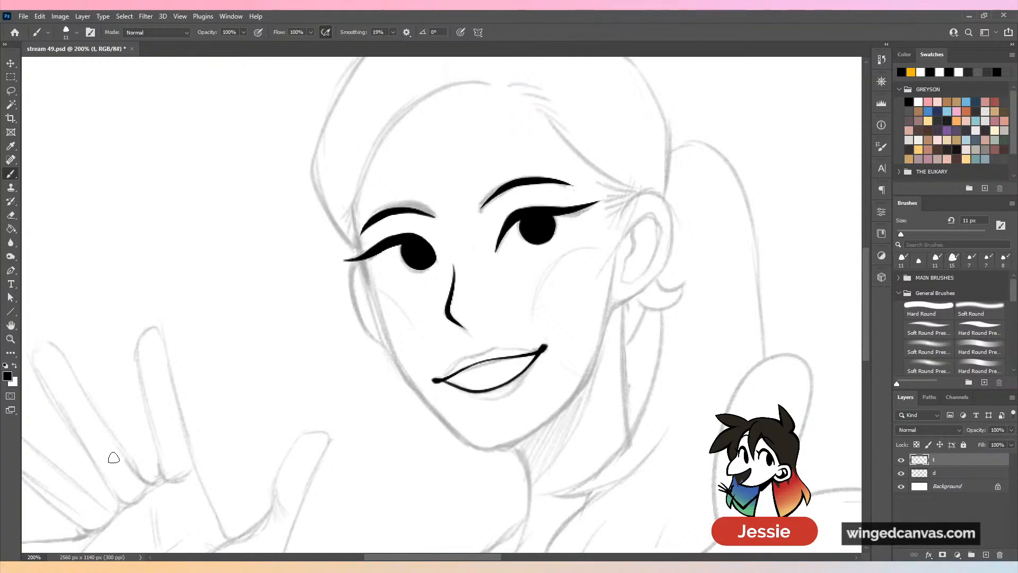
Set the brush size to 8 px and the smoothing to 25% for the raised hand, undoing the trial stroke on its finger.
left_click_drag(310, 292, 502, 182)
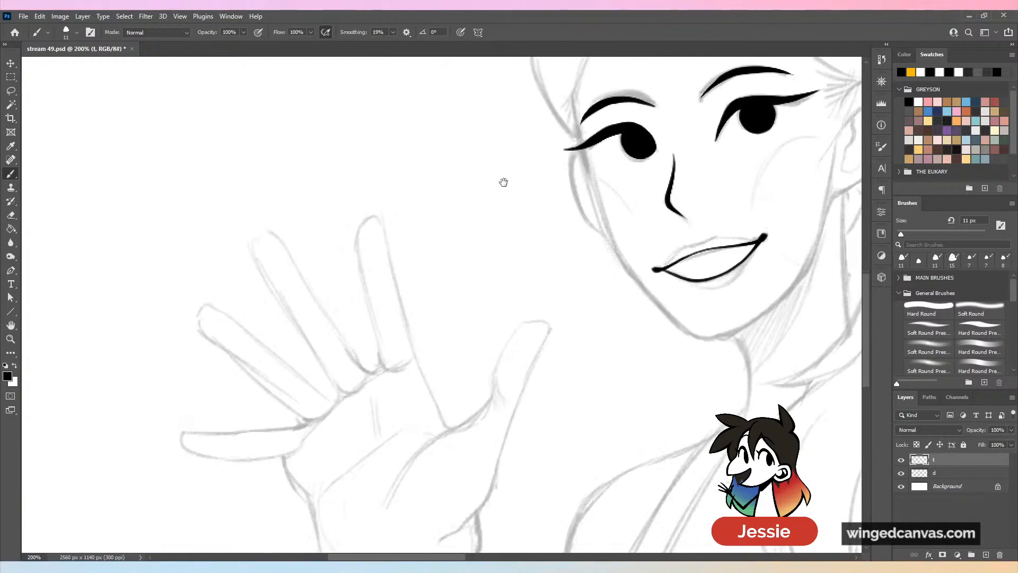
left_click_drag(909, 234, 900, 234)
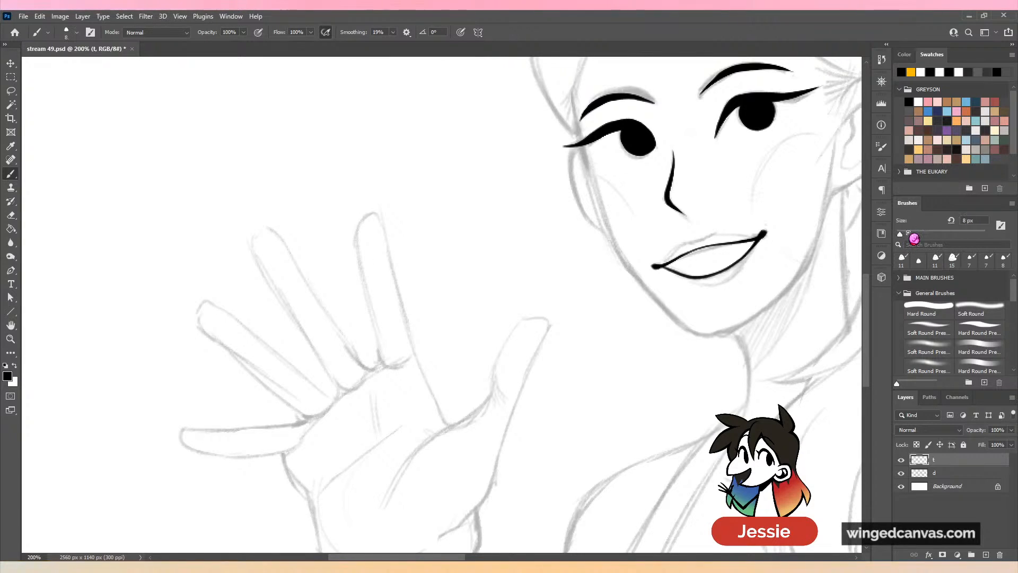
mouse_move(413, 358)
left_mouse_down()
mouse_move(360, 225)
mouse_move(382, 331)
mouse_move(376, 208)
mouse_move(360, 266)
left_mouse_up()
key("ctrl+z")
key("ctrl+z")
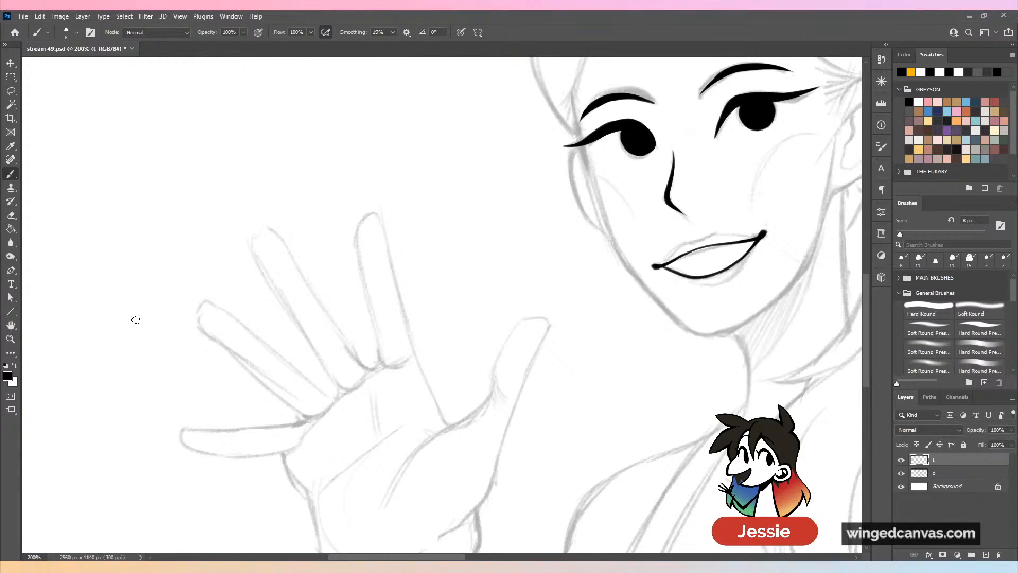
left_click(393, 32)
left_click_drag(393, 44, 396, 44)
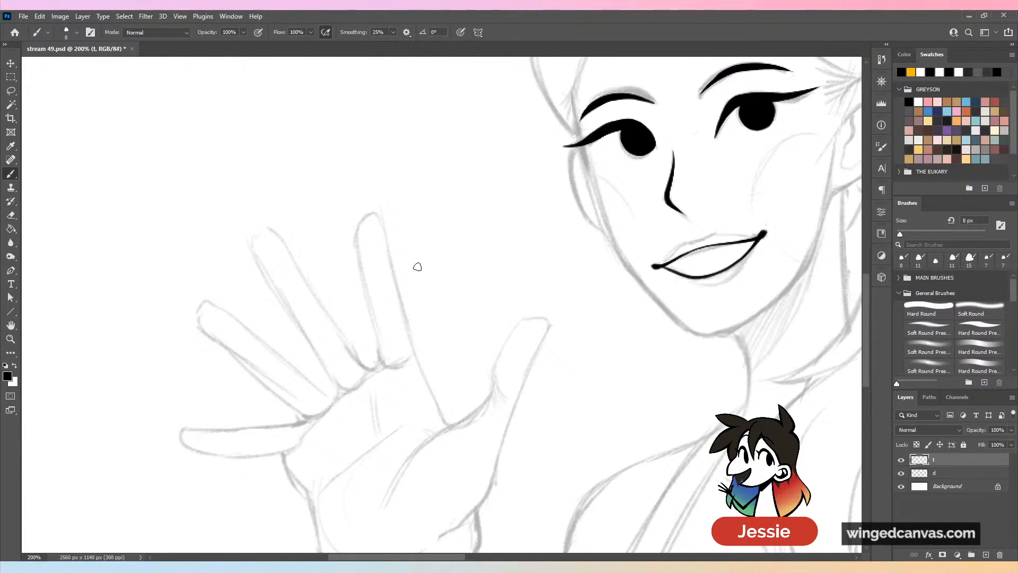
Ink the outlines of the raised hand's index and middle fingers over the sketch, joining them at the base and redoing uneven strokes.
mouse_move(352, 228)
left_mouse_down()
mouse_move(389, 246)
mouse_move(380, 226)
mouse_move(415, 363)
left_mouse_up()
left_click_drag(354, 227, 387, 364)
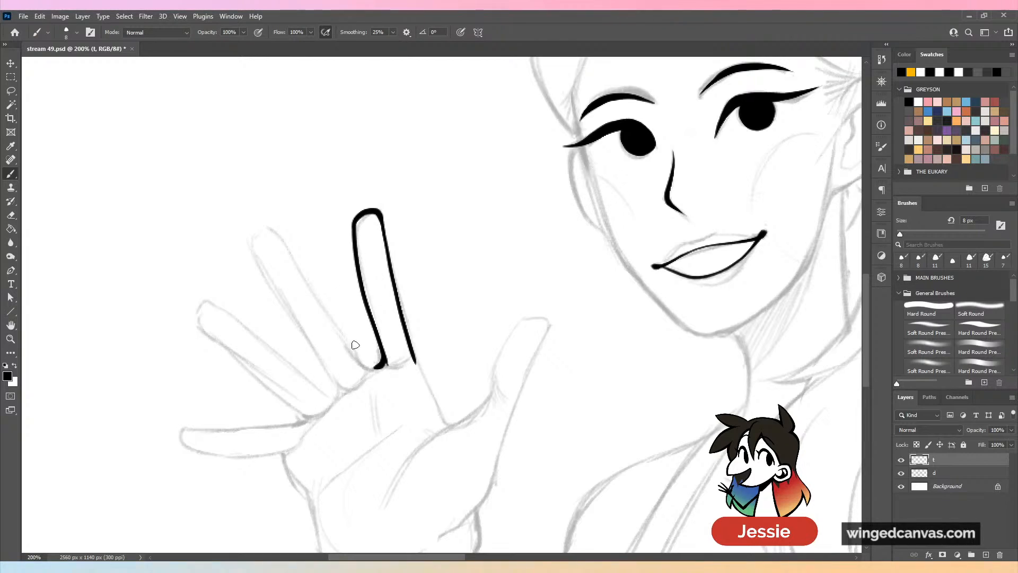
mouse_move(378, 366)
left_mouse_down()
mouse_move(279, 229)
mouse_move(253, 261)
mouse_move(257, 237)
mouse_move(272, 279)
left_mouse_up()
key("ctrl+z")
key("ctrl+z")
mouse_move(288, 241)
left_mouse_down()
mouse_move(256, 255)
mouse_move(294, 250)
mouse_move(263, 223)
mouse_move(284, 296)
mouse_move(277, 224)
mouse_move(256, 232)
mouse_move(336, 387)
mouse_move(328, 370)
mouse_move(406, 268)
left_mouse_up()
key("ctrl+z")
key("ctrl+z")
key("space")
left_click_drag(445, 233, 460, 228)
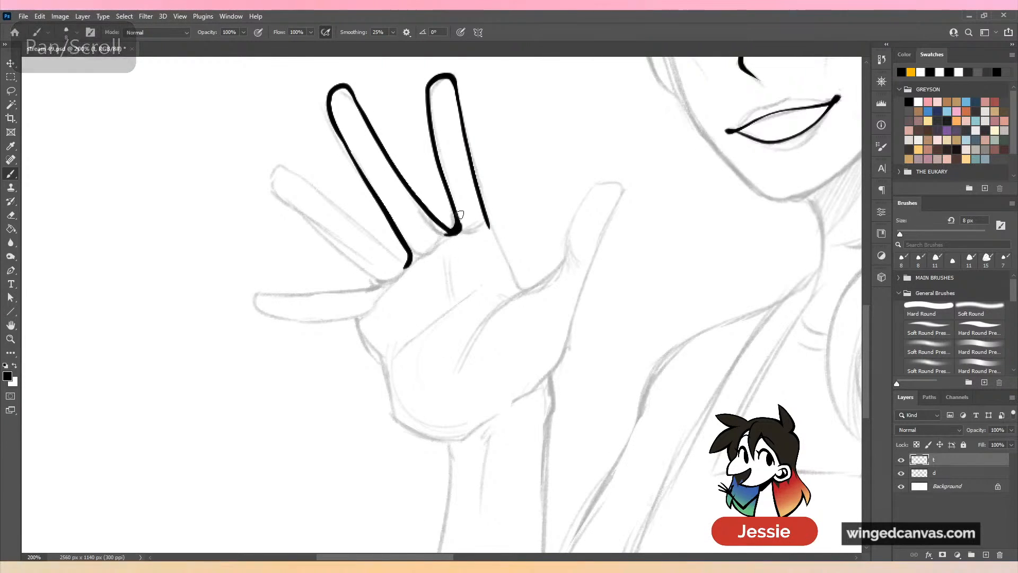
Ink the outline of the raised hand's ring finger from the middle finger's base around the tip and back to the palm.
left_click_drag(407, 258, 320, 194)
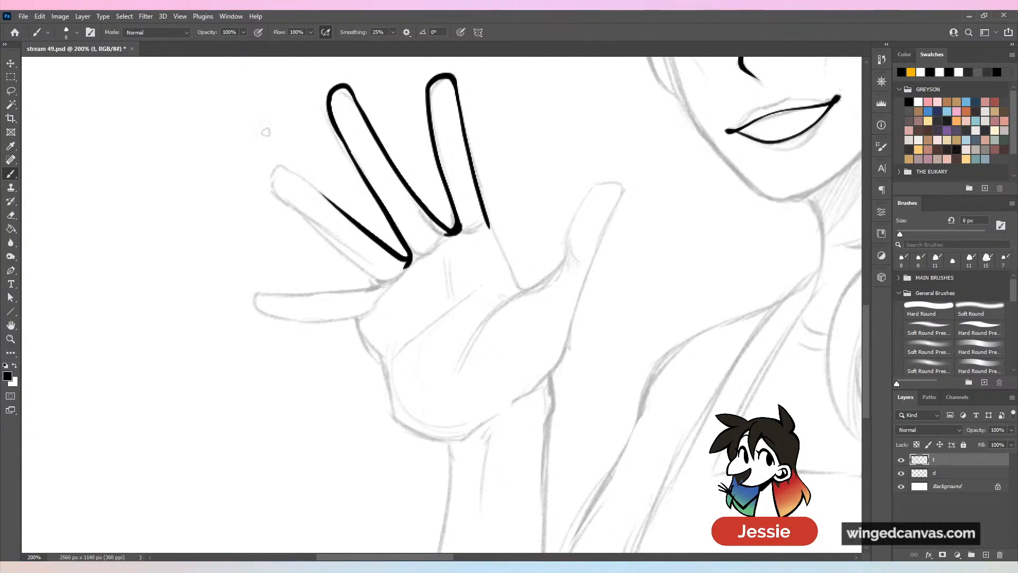
mouse_move(268, 162)
left_mouse_down()
mouse_move(327, 198)
mouse_move(308, 216)
left_mouse_up()
key("ctrl+z")
key("ctrl+z")
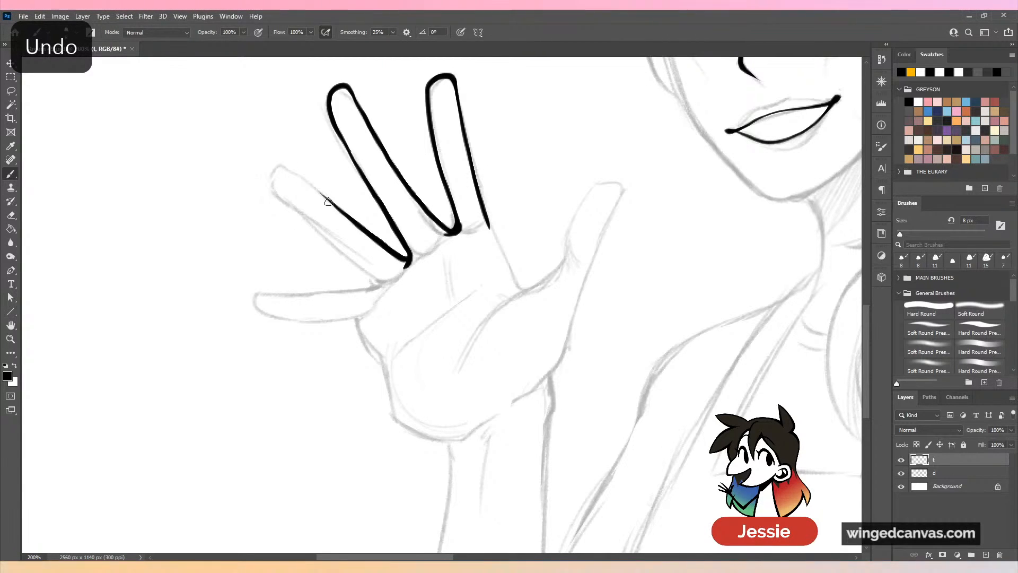
mouse_move(302, 178)
left_mouse_down()
mouse_move(296, 218)
mouse_move(347, 260)
left_mouse_up()
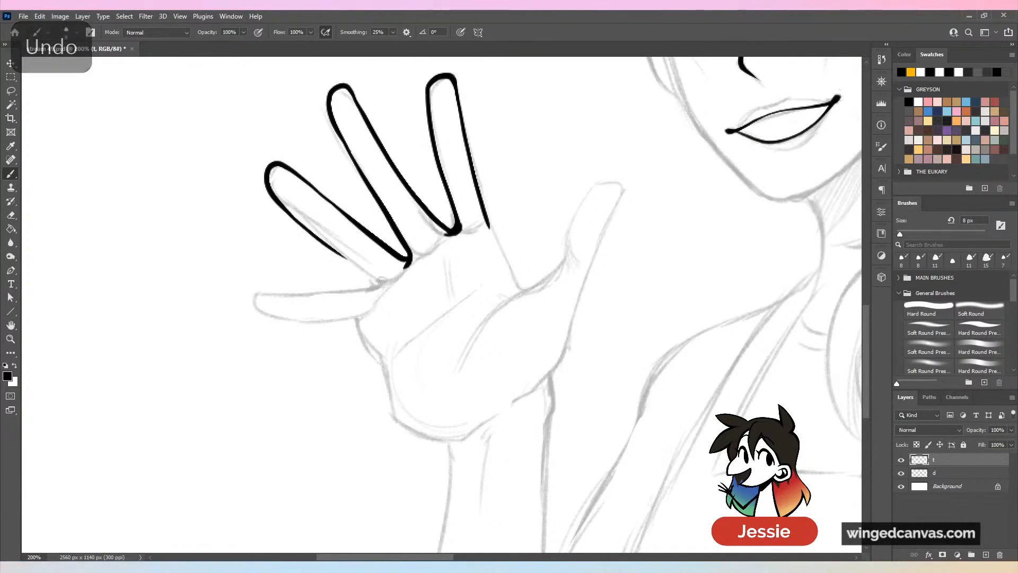
key("ctrl+z")
left_click_drag(295, 216, 378, 293)
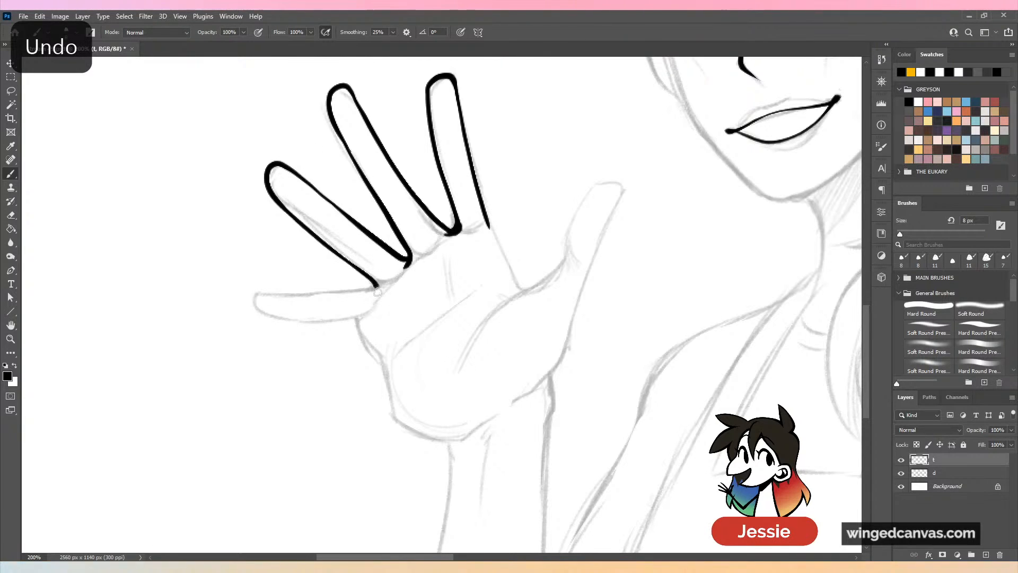
Hide the sketch layer briefly to check the inked fingers on their own, and show it again.
key("ctrl+minus")
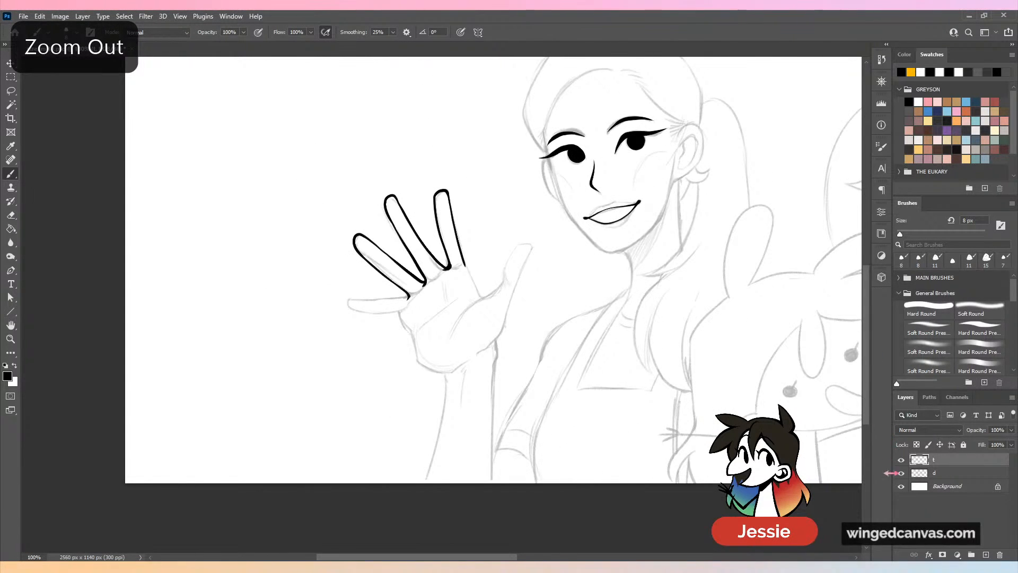
left_click(901, 473)
left_click(901, 473)
key("ctrl+plus")
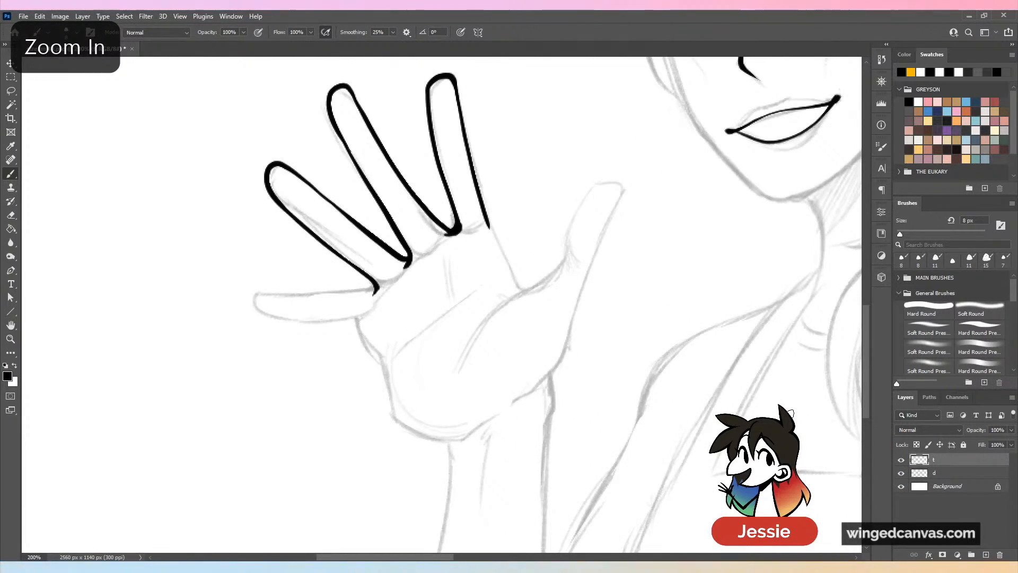
Ink the outline of the raised hand's little finger from the ring finger's base around the tip to the palm's outer edge.
key("ctrl+plus")
left_click_drag(478, 288, 607, 227)
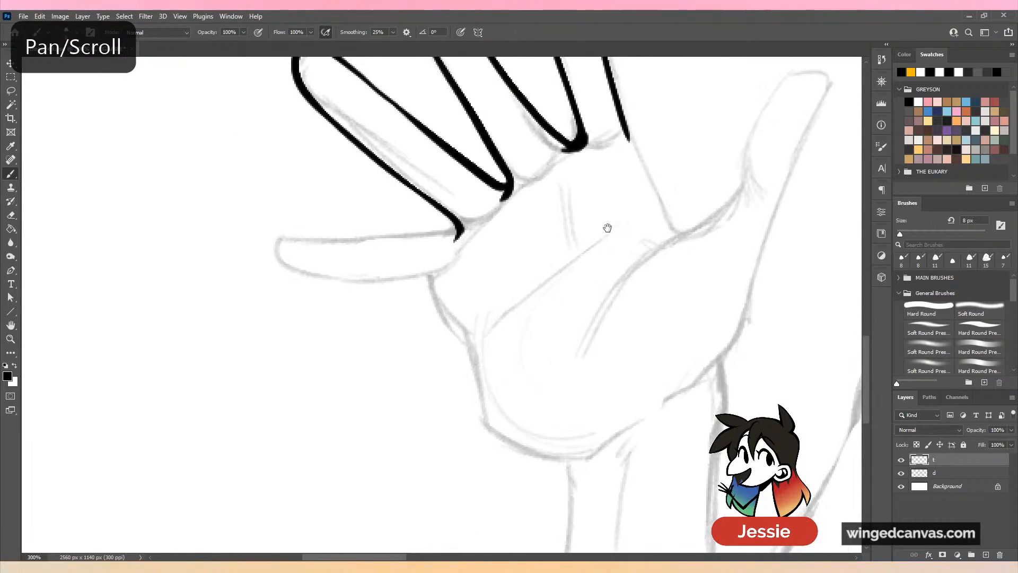
left_click_drag(455, 229, 246, 250)
key("ctrl+z")
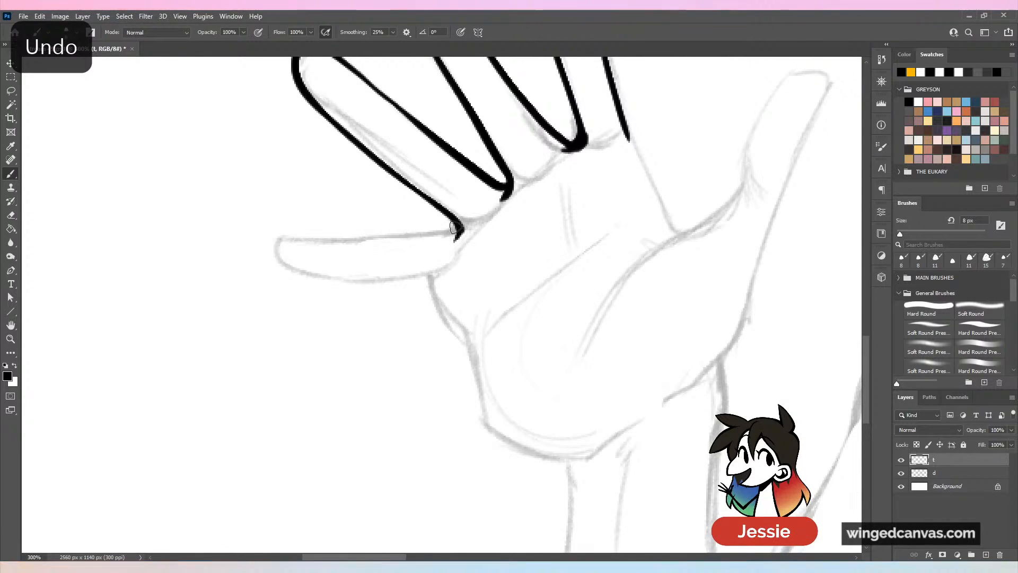
mouse_move(462, 227)
left_mouse_down()
mouse_move(298, 234)
mouse_move(299, 279)
mouse_move(329, 286)
mouse_move(467, 265)
left_mouse_up()
key("ctrl+minus")
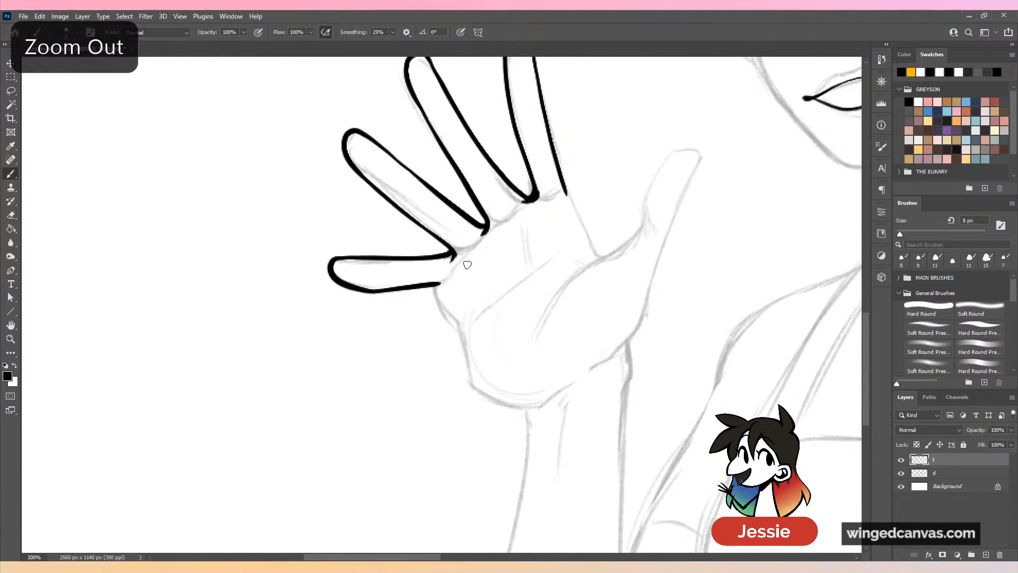
key("ctrl+plus")
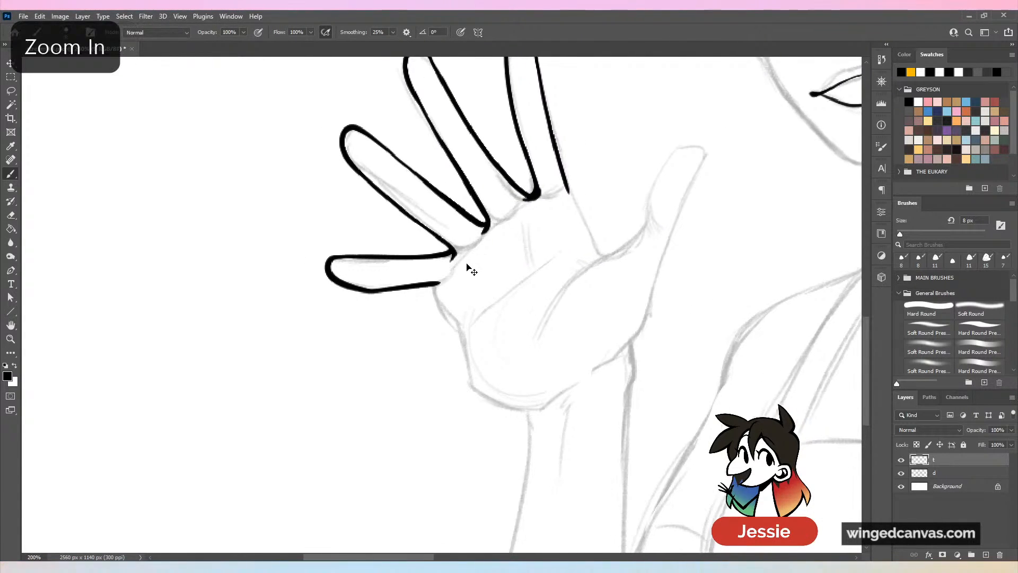
Ink the palm's outer edge down to the wrist and the edge from the index finger to the thumb web, redrawing the heel.
left_click_drag(433, 280, 477, 341)
left_click_drag(666, 250, 495, 303)
left_click_drag(438, 197, 494, 288)
mouse_move(277, 390)
left_mouse_down()
mouse_move(287, 428)
mouse_move(379, 513)
left_mouse_up()
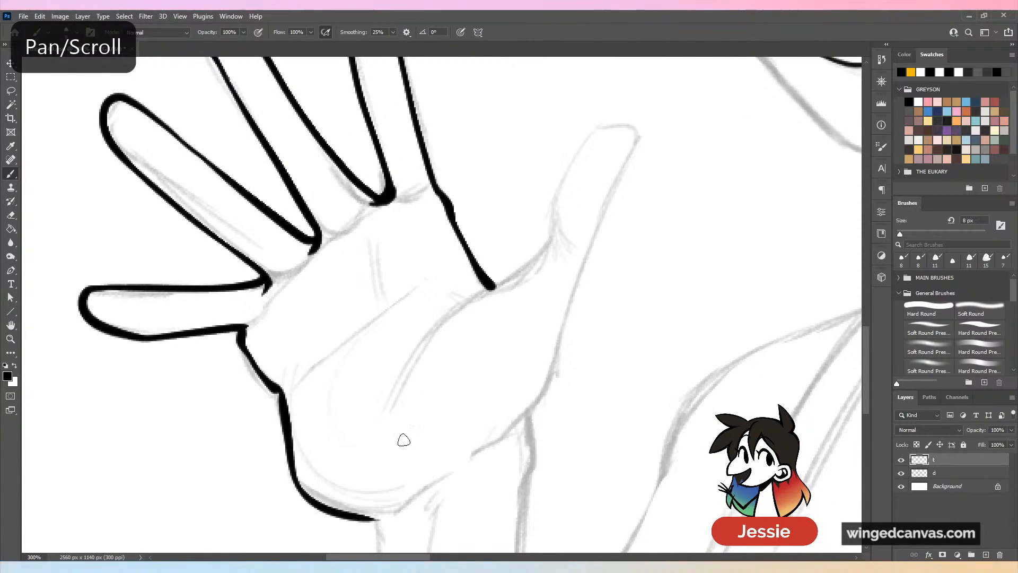
scroll(500, 261, "down", 3)
key("ctrl+z")
mouse_move(282, 300)
left_mouse_down()
mouse_move(291, 359)
mouse_move(389, 416)
left_mouse_up()
Ink the diagonal crease across the palm and the curved crease around the thumb's base up to the thumb, redoing uneven strokes.
left_click_drag(297, 282, 401, 196)
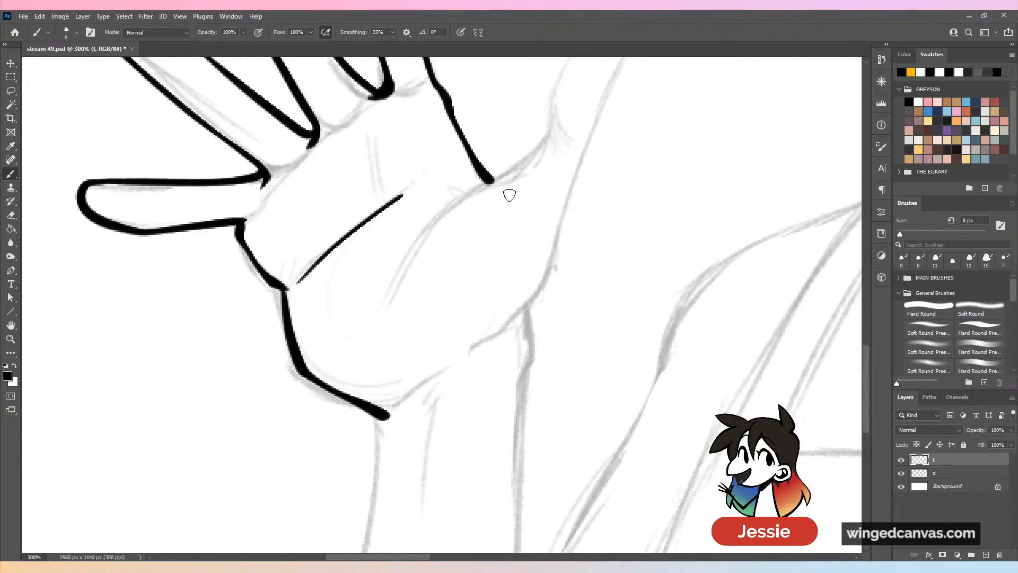
mouse_move(539, 141)
left_mouse_down()
mouse_move(391, 275)
mouse_move(378, 320)
left_mouse_up()
key("ctrl+z")
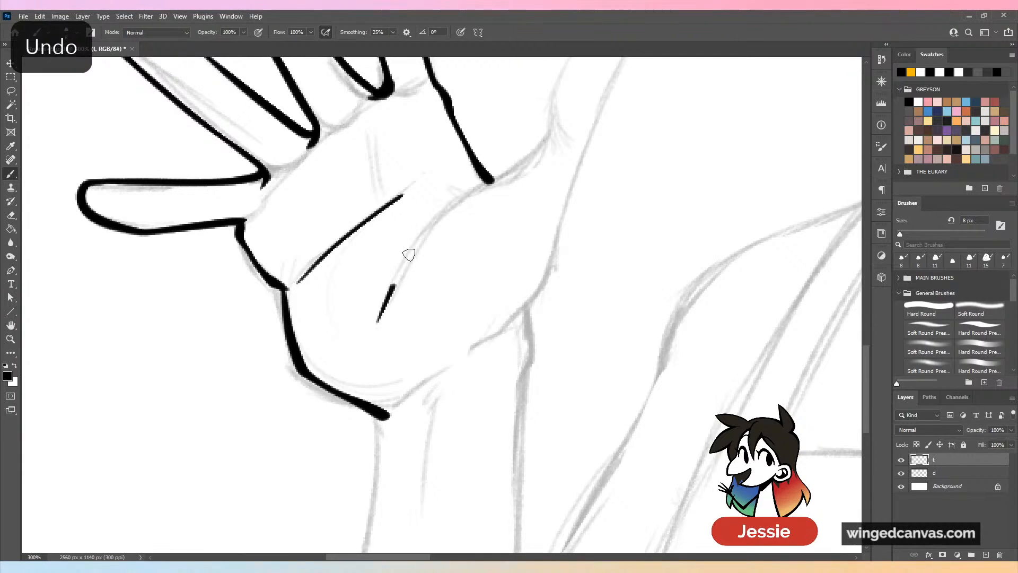
left_click_drag(392, 287, 478, 200)
key("ctrl+z")
key("ctrl+z")
mouse_move(546, 140)
left_mouse_down()
mouse_move(446, 209)
mouse_move(431, 232)
left_mouse_up()
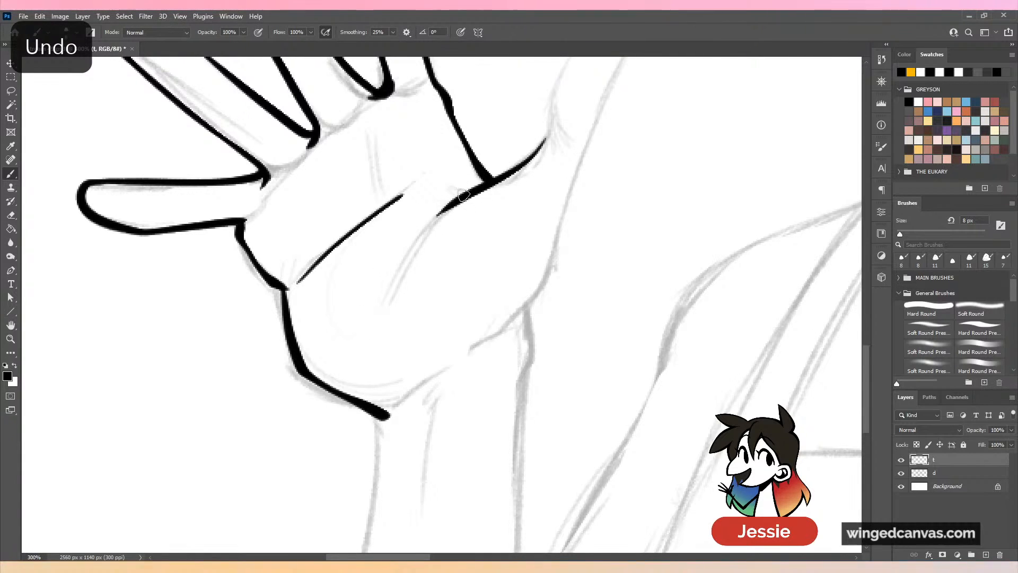
mouse_move(463, 195)
left_mouse_down()
mouse_move(392, 294)
mouse_move(446, 215)
mouse_move(409, 259)
mouse_move(376, 340)
mouse_move(414, 237)
mouse_move(443, 210)
left_mouse_up()
key("ctrl+z")
key("ctrl+z")
key("ctrl+z")
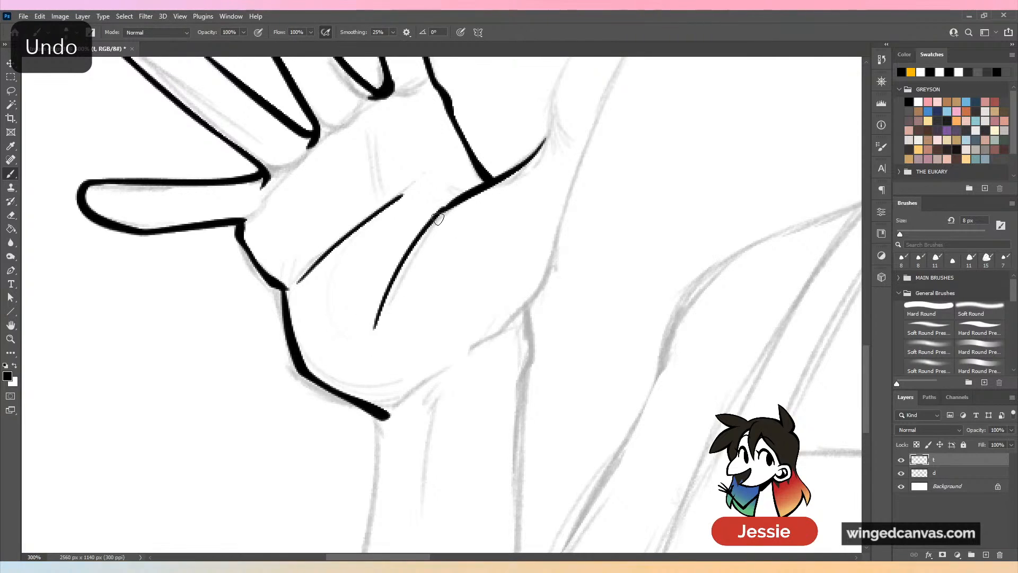
Ink short curved creases at the bases of the fingers where they meet the palm, redoing uneven strokes.
key("ctrl+minus")
key("ctrl+minus")
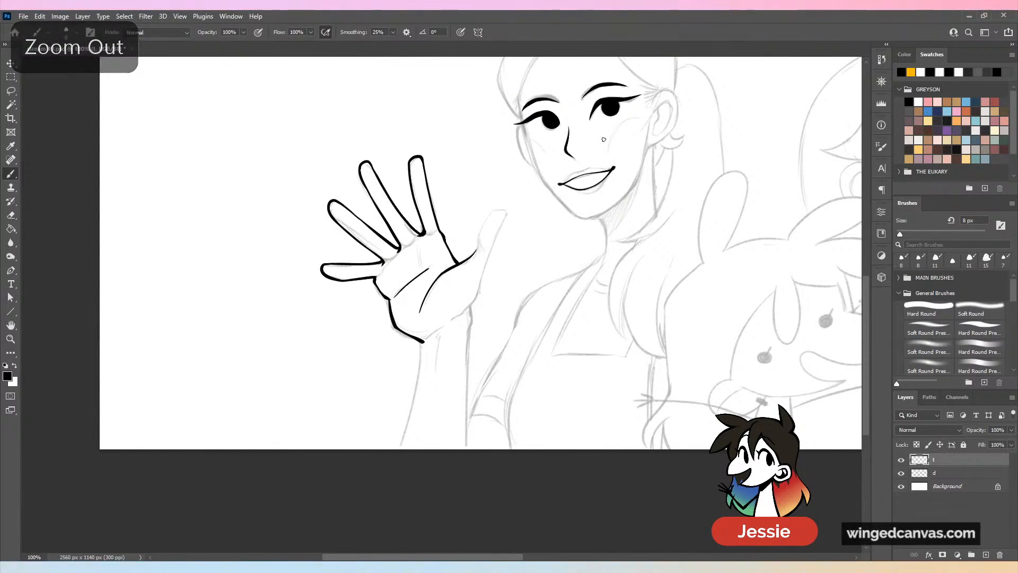
key("ctrl+plus")
key("ctrl+plus")
mouse_move(350, 146)
left_mouse_down()
mouse_move(406, 223)
mouse_move(418, 190)
mouse_move(480, 170)
left_mouse_up()
key("ctrl+z")
key("ctrl+z")
key("ctrl+z")
key("ctrl+z")
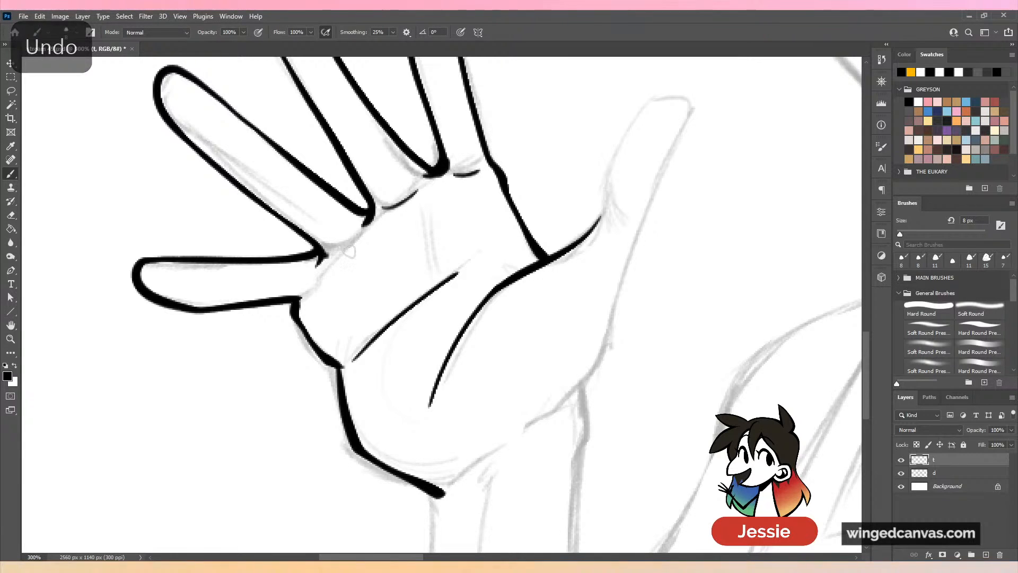
key("ctrl+z")
mouse_move(329, 258)
left_mouse_down()
mouse_move(366, 238)
mouse_move(355, 239)
left_mouse_up()
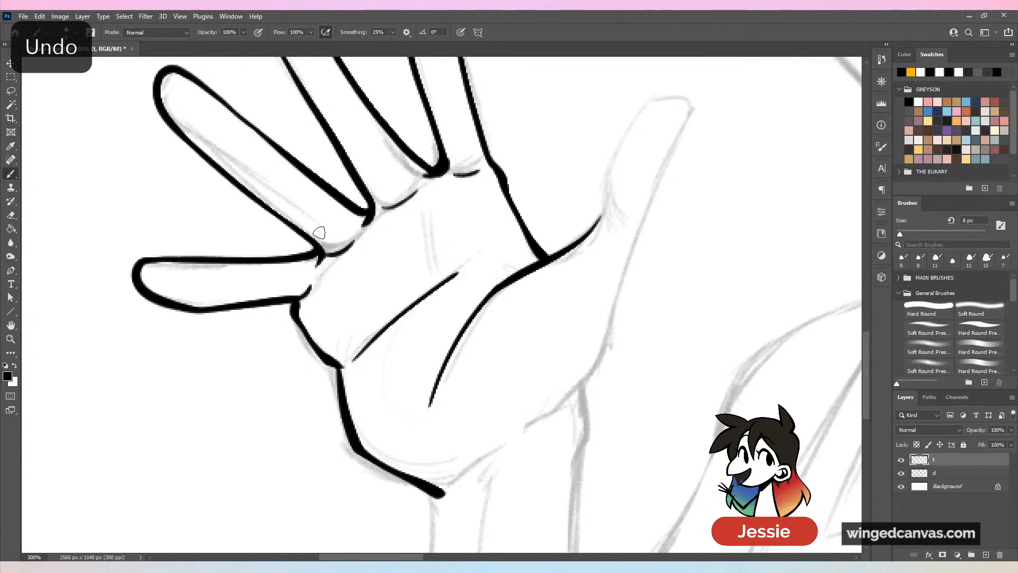
key("ctrl+minus")
key("ctrl+minus")
left_click(902, 474)
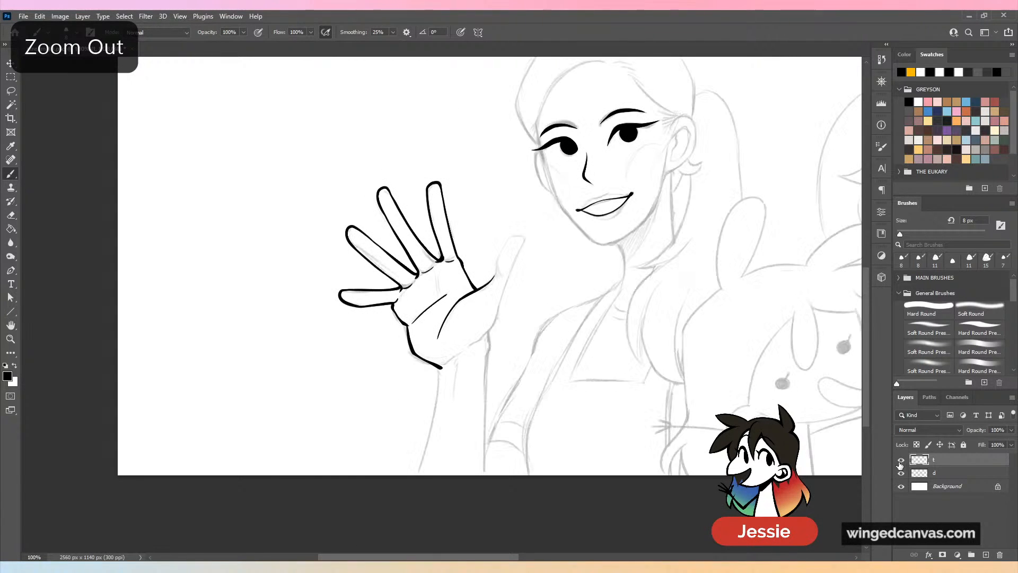
Ink the thumb's outline from the web around the tip and down its outer side to the wrist, redoing the outer edge.
key("ctrl+plus")
key("ctrl+plus")
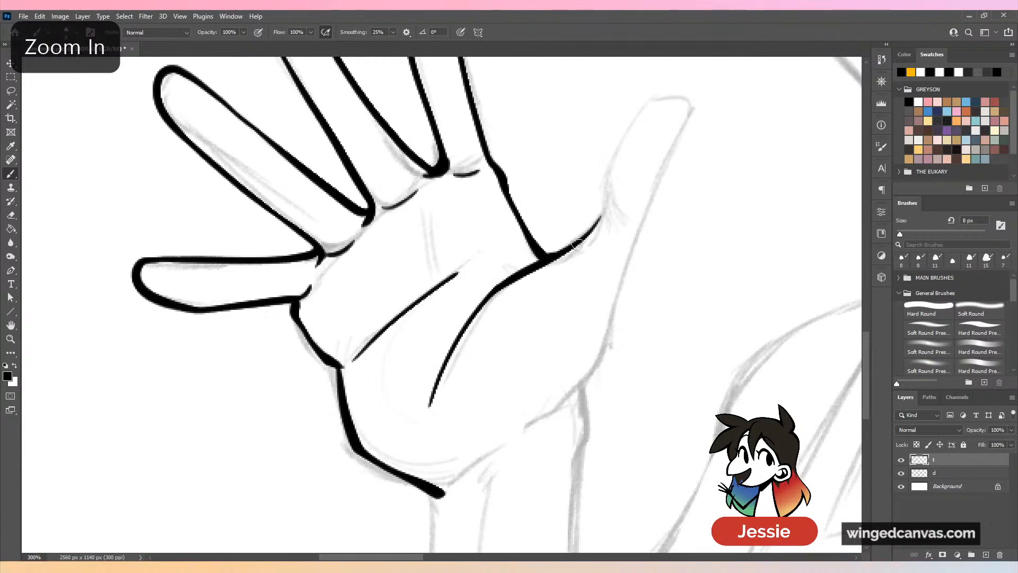
scroll(452, 291, "up", 3)
scroll(453, 291, "right", 5)
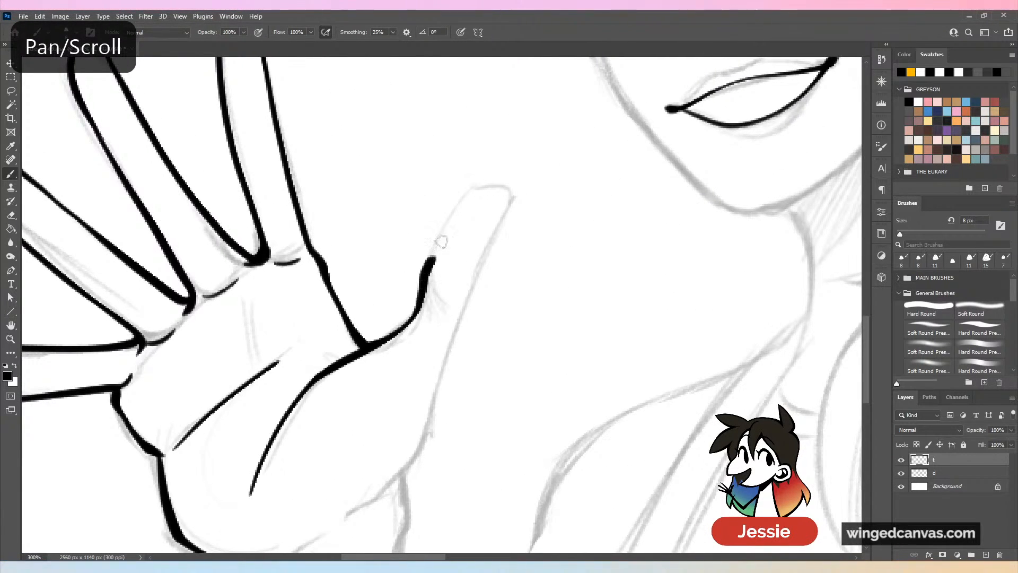
mouse_move(442, 242)
left_mouse_down()
mouse_move(521, 192)
mouse_move(505, 197)
mouse_move(514, 211)
mouse_move(451, 381)
left_mouse_up()
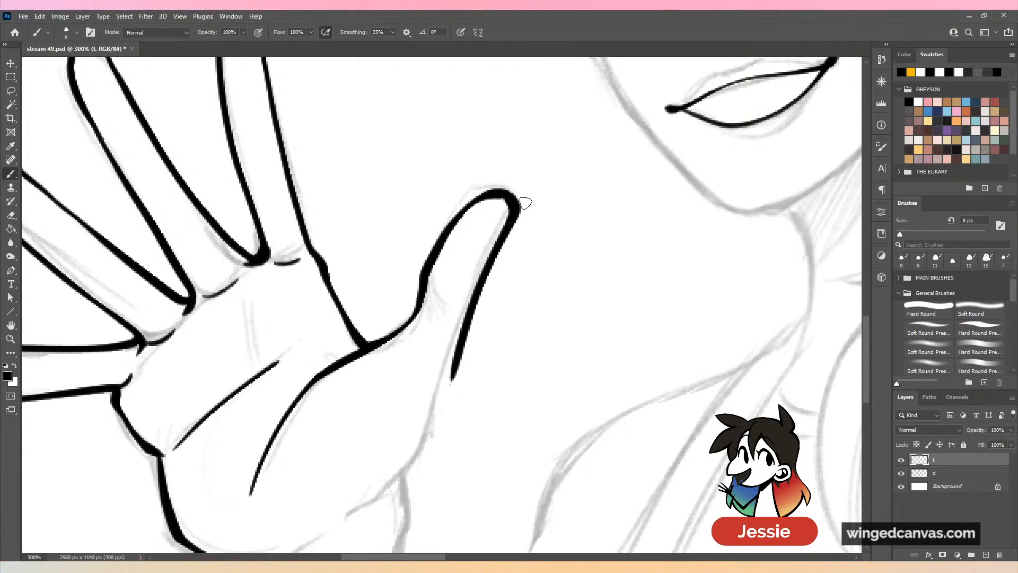
key("ctrl+z")
mouse_move(498, 191)
left_mouse_down()
mouse_move(514, 215)
mouse_move(450, 371)
mouse_move(534, 243)
mouse_move(417, 399)
left_mouse_up()
Hide the sketch layer briefly to check the inked thumb and palm, and show it again.
key("ctrl+minus")
key("ctrl+minus")
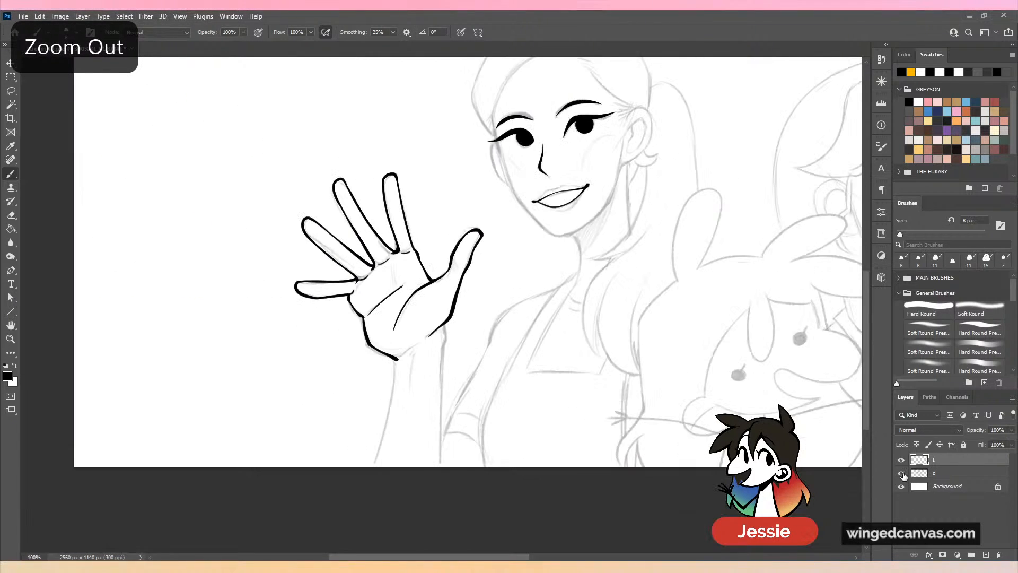
left_click(902, 473)
left_click(902, 473)
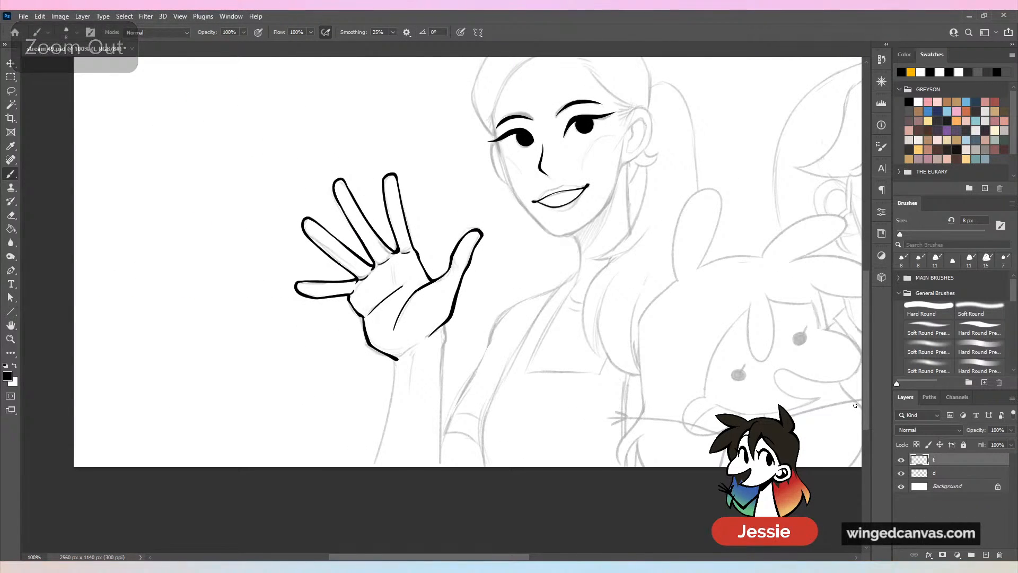
Try inking both forearm edges down from the wrist, with a bulging wrist contour below the thumb.
key("ctrl+plus")
key("ctrl+plus")
left_click_drag(527, 339, 541, 161)
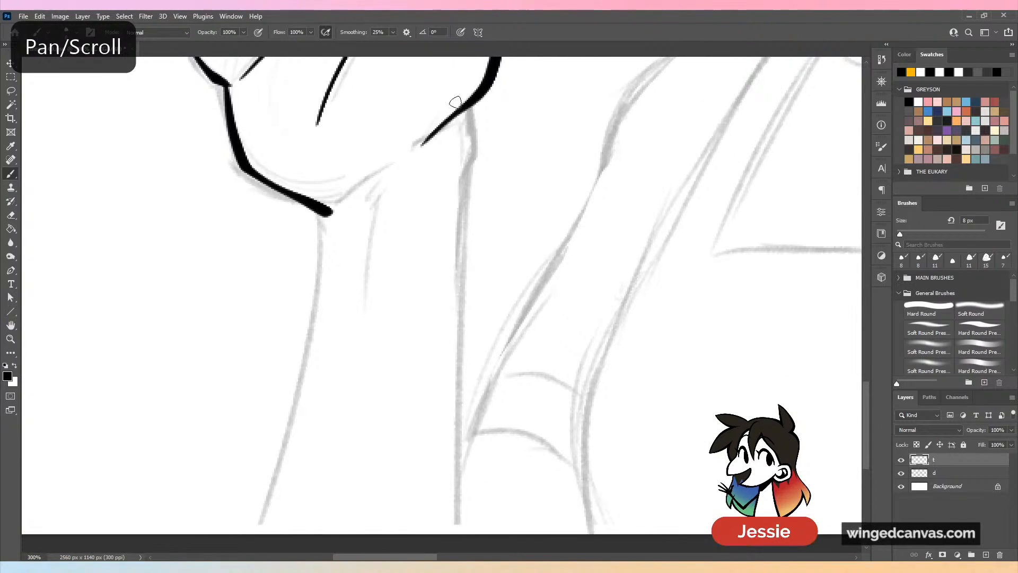
left_click_drag(482, 91, 466, 178)
key("ctrl+z")
left_click_drag(482, 92, 448, 490)
key("ctrl+z")
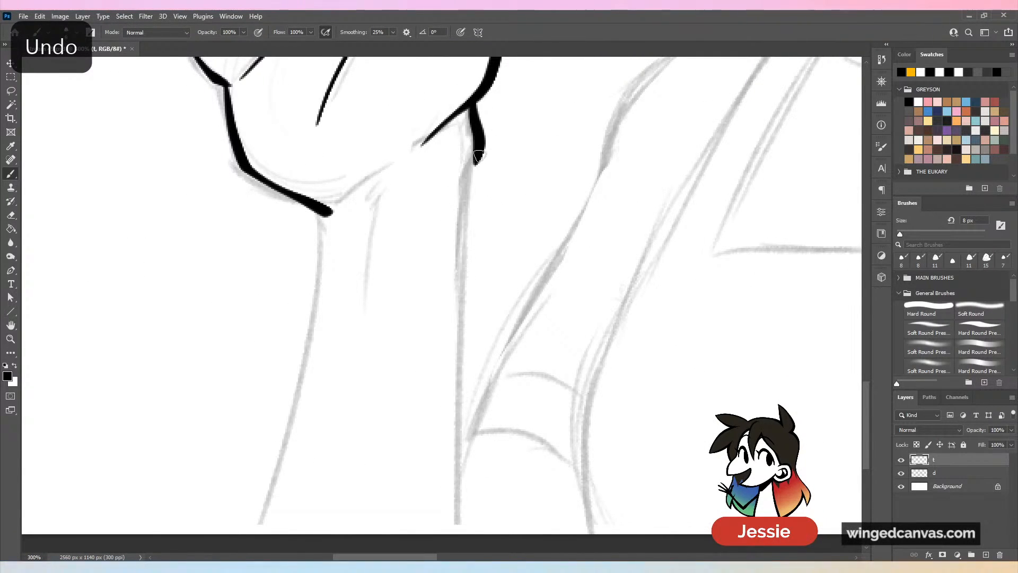
left_click_drag(482, 152, 453, 535)
left_click_drag(323, 222, 270, 526)
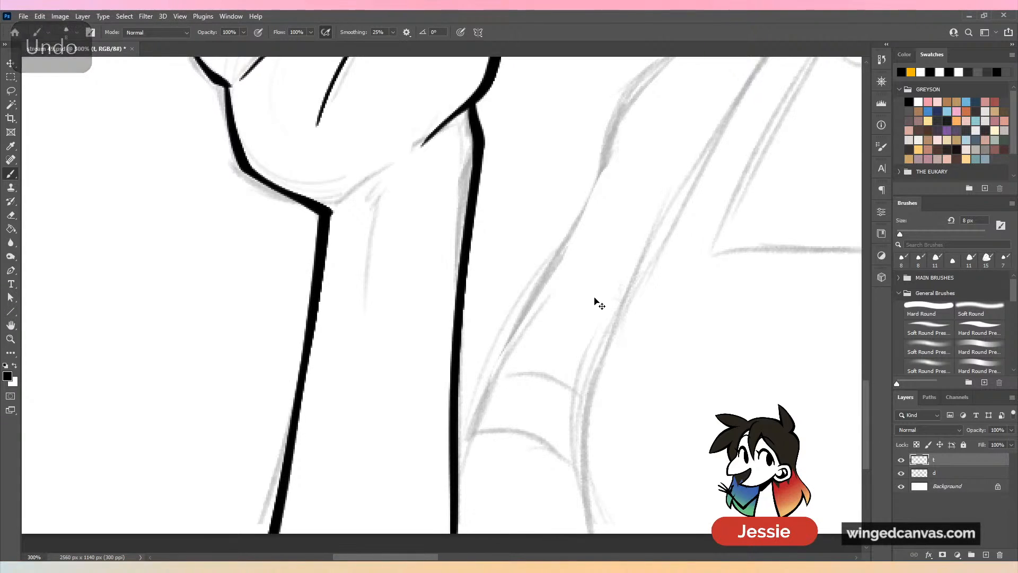
key("ctrl+minus")
key("ctrl+minus")
key("ctrl+minus")
key("ctrl+plus")
key("ctrl+plus")
key("ctrl+z")
key("ctrl+z")
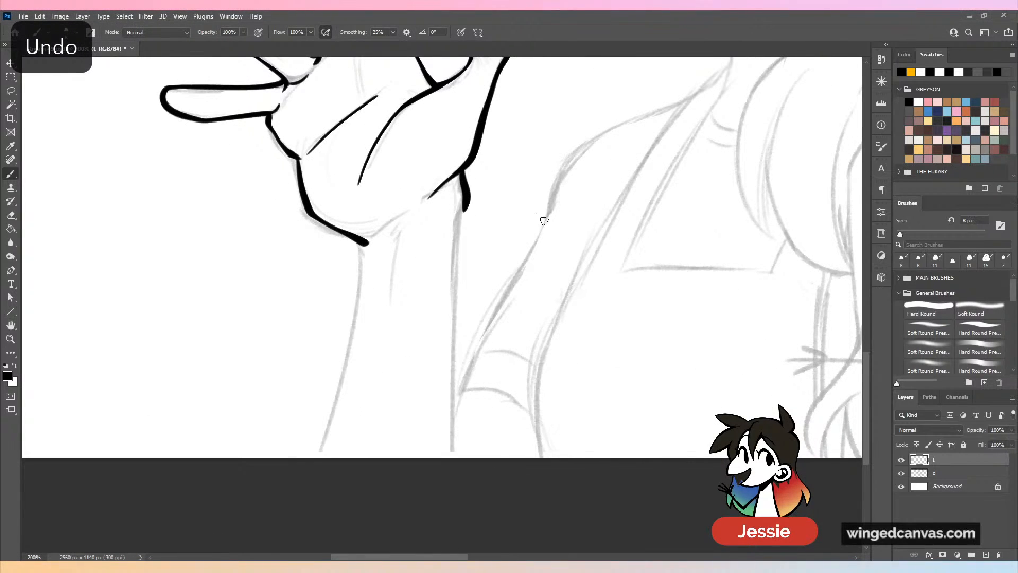
key("ctrl+z")
Ink both forearm edges from the wrist to the canvas's lower edge plus a short wrist crease, and check them with the sketch layer toggled.
left_click_drag(466, 169, 451, 460)
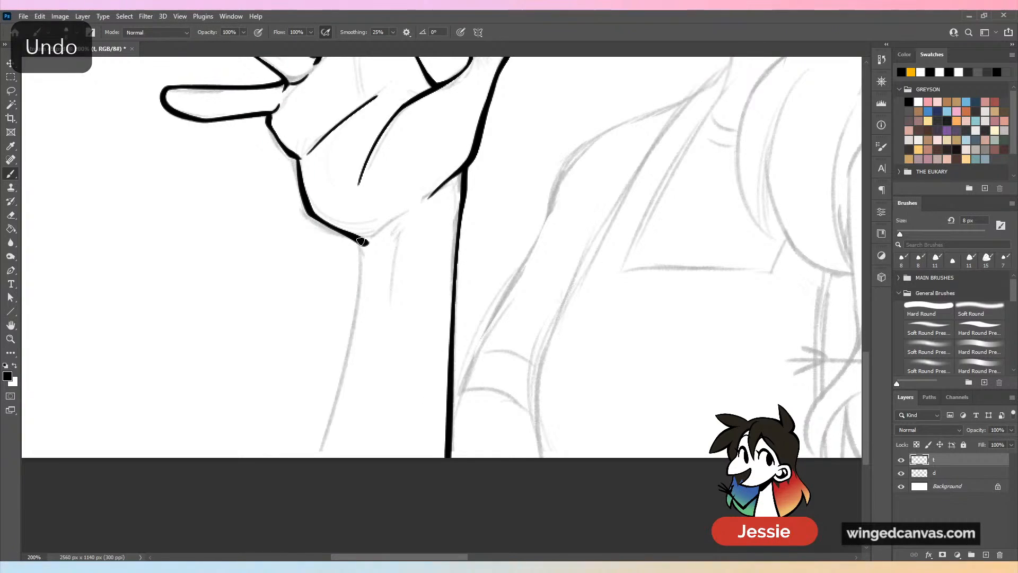
left_click_drag(363, 239, 312, 466)
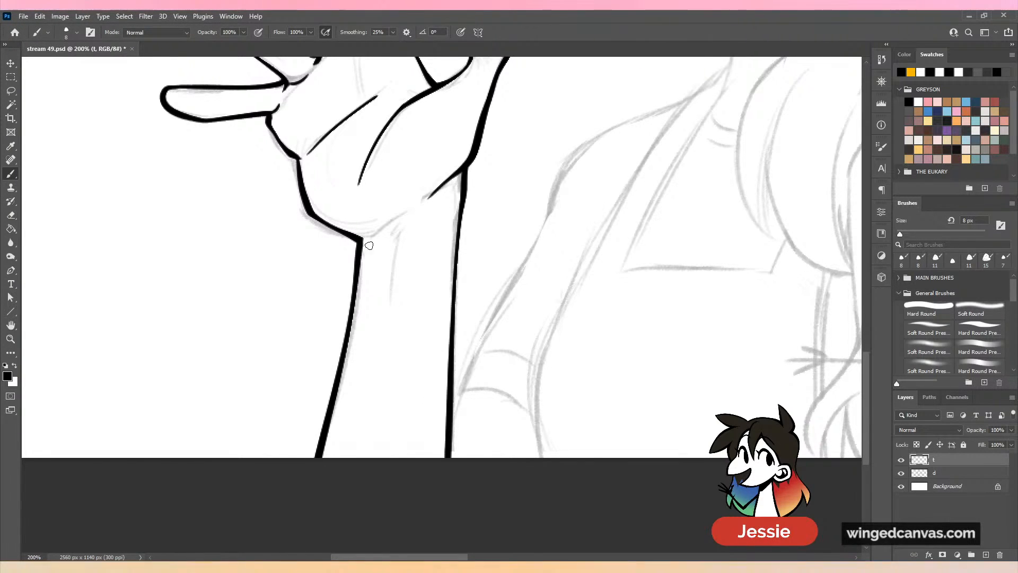
left_click_drag(365, 241, 390, 227)
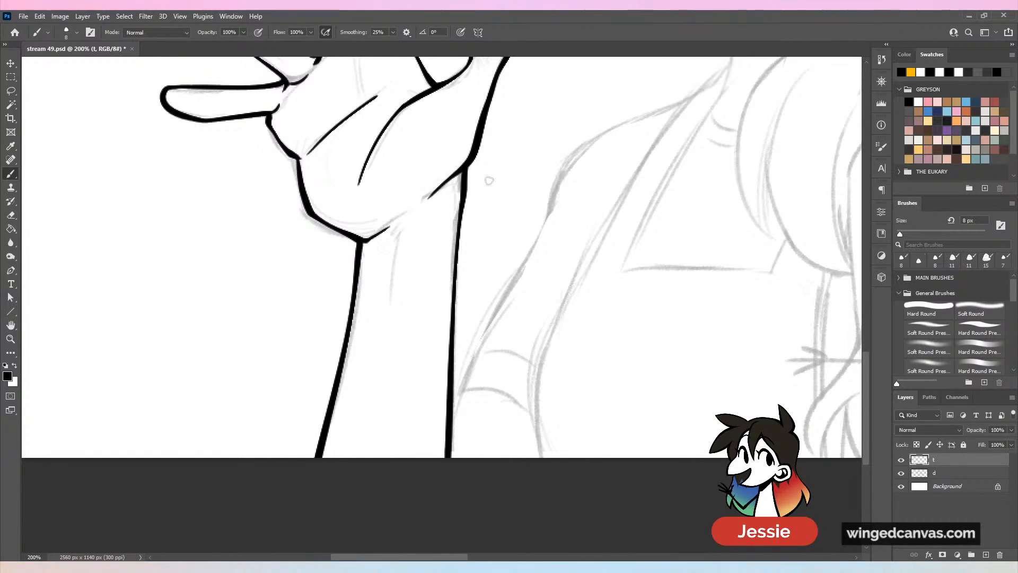
key("ctrl+minus")
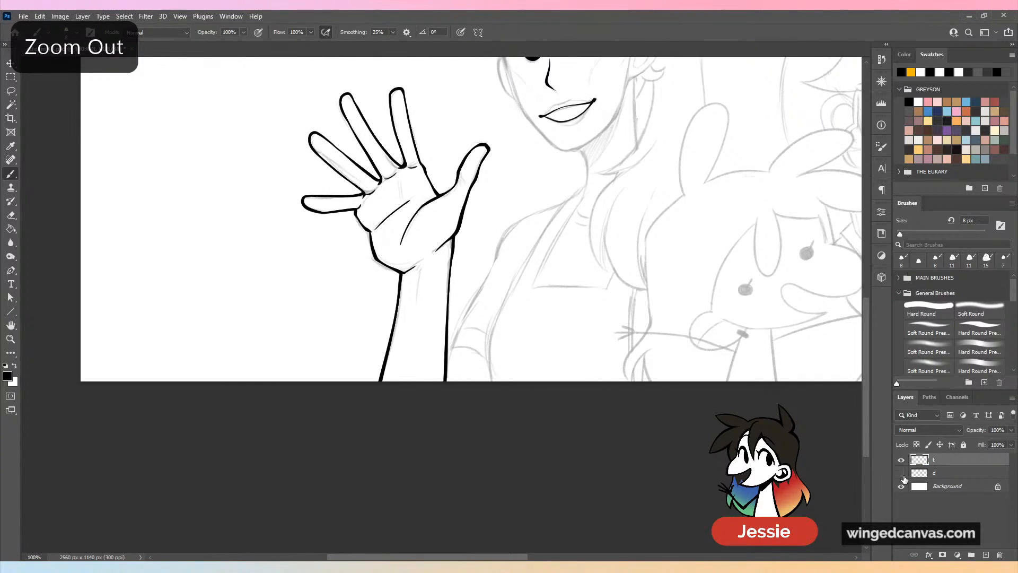
left_click(902, 473)
left_click(902, 473)
Try inking the woman's face contour from the temple down past the eye to the cheek.
key("ctrl+plus")
scroll(461, 291, "up", 3)
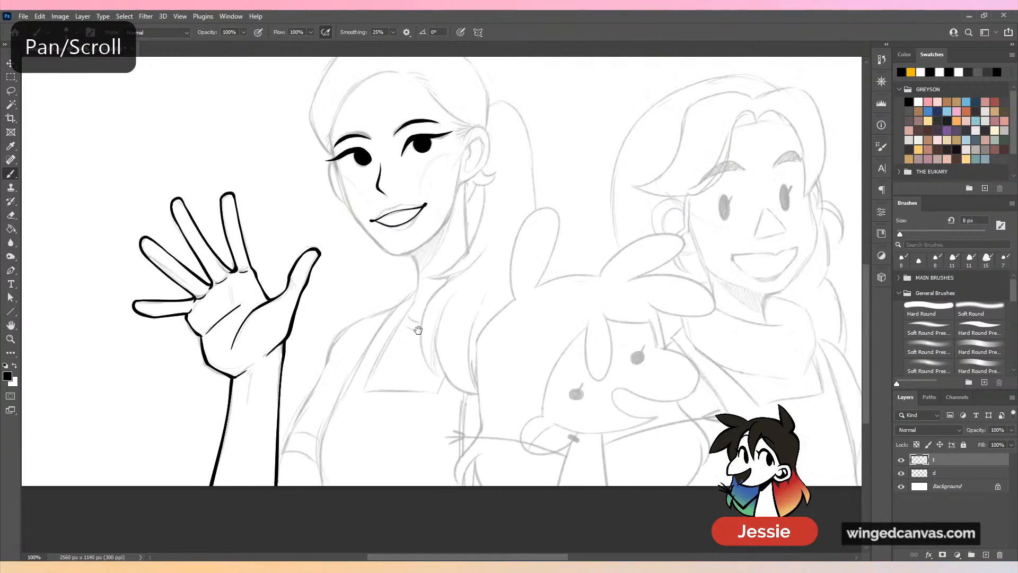
key("ctrl+plus")
scroll(461, 290, "up", 5)
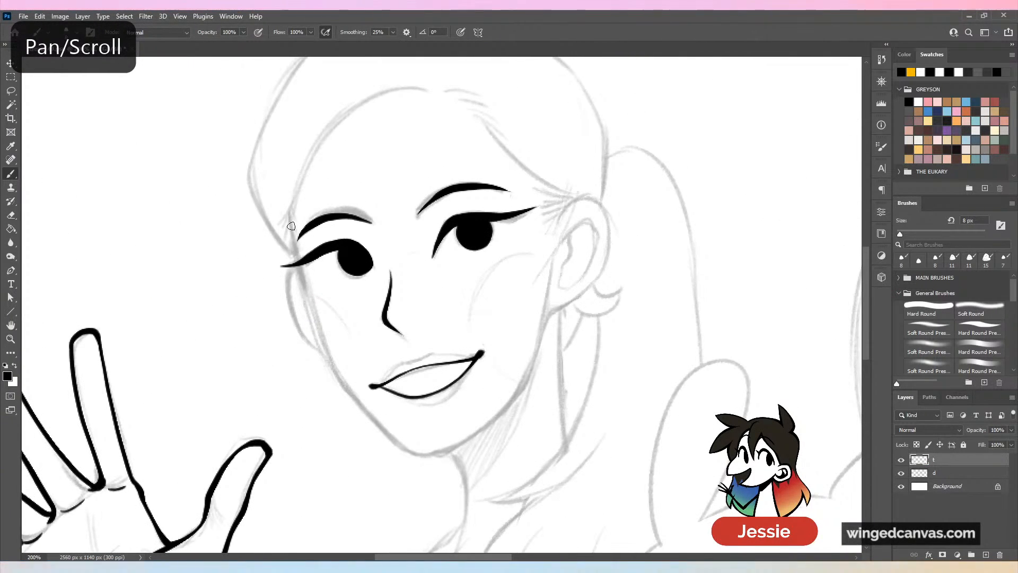
left_click_drag(303, 268, 335, 374)
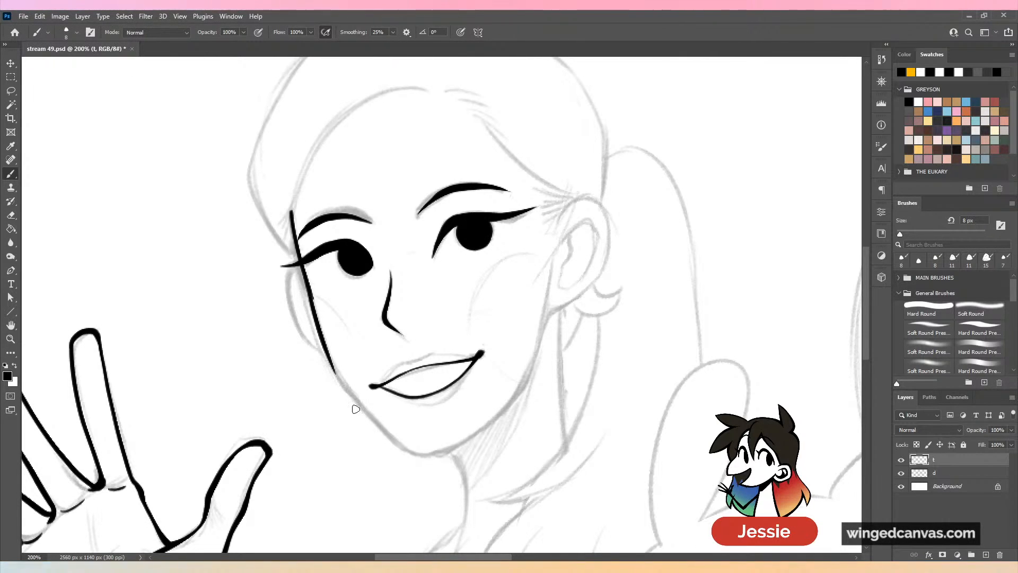
key("ctrl+z")
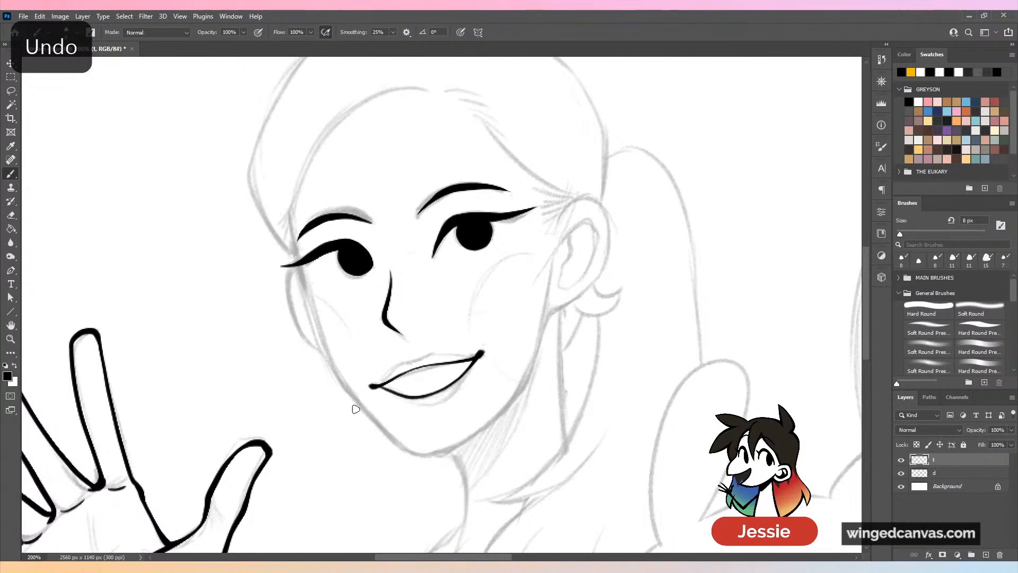
Lasso the eye and eyebrow nearest the raised hand, shift them slightly down, deselect, and check the face with the sketch layer toggled.
key("l")
mouse_move(325, 200)
left_mouse_down()
mouse_move(317, 302)
mouse_move(351, 298)
mouse_move(380, 275)
mouse_move(354, 185)
left_mouse_up()
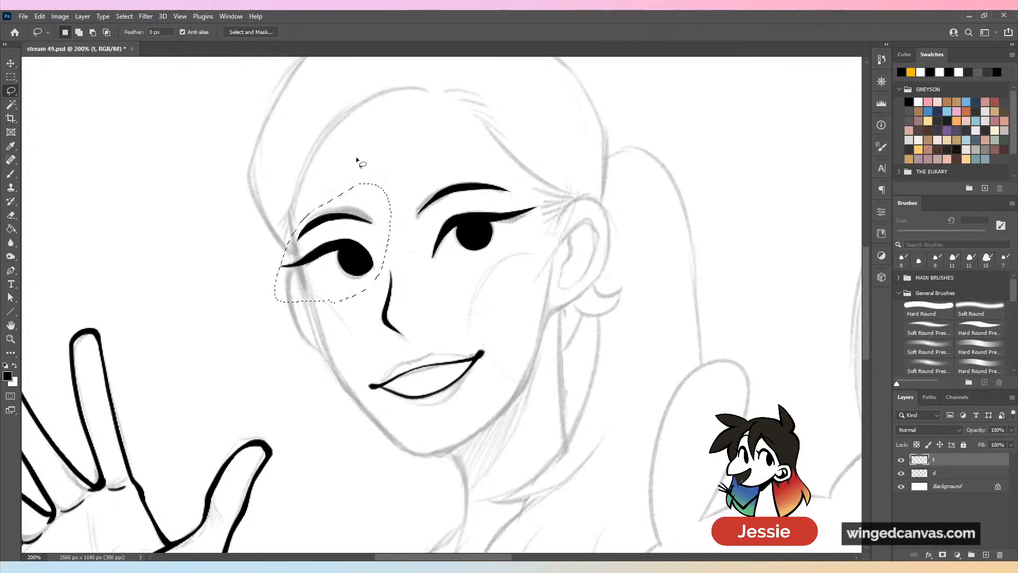
key("v")
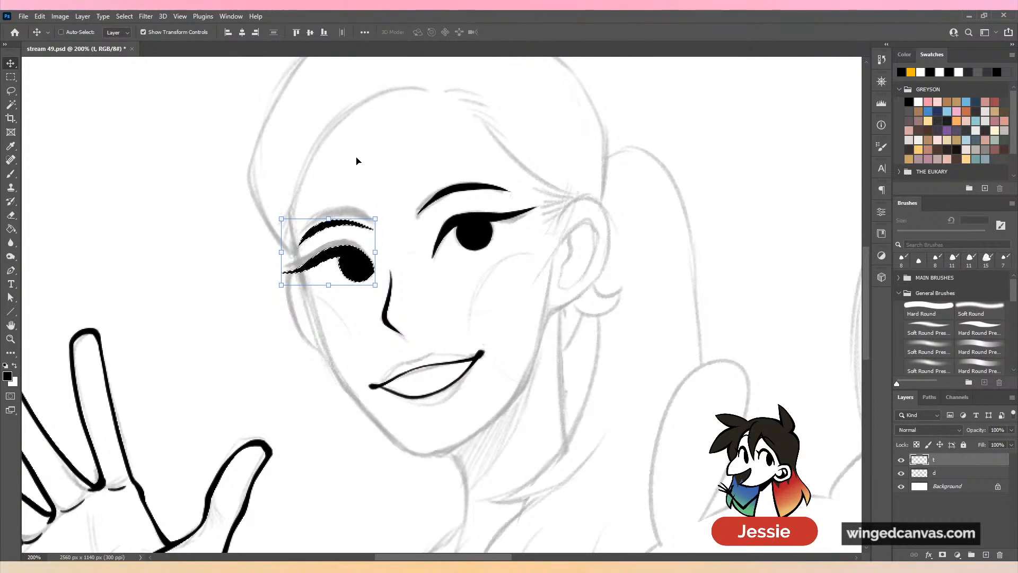
key("ctrl+d")
key("b")
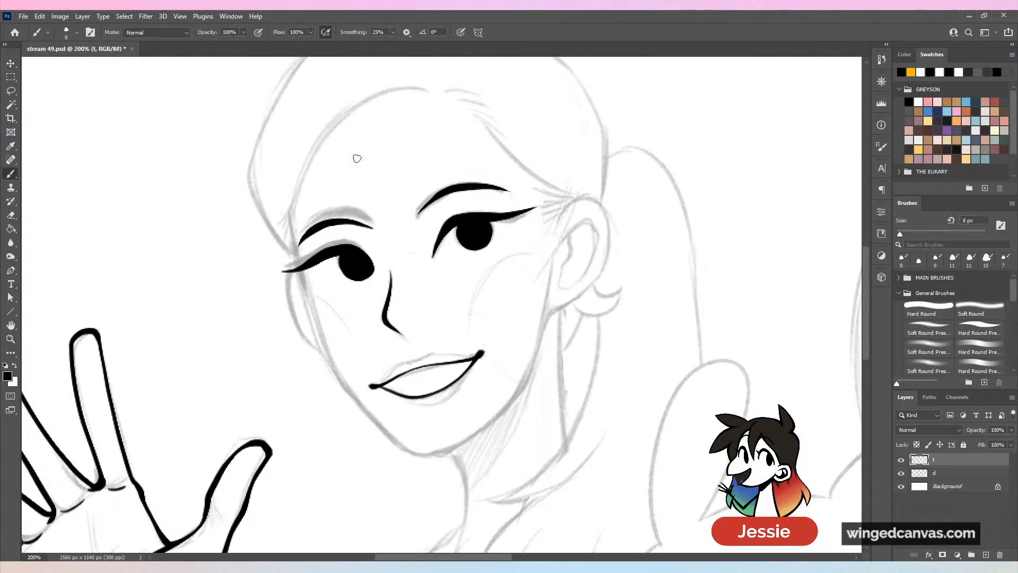
left_click(901, 473)
left_click(901, 473)
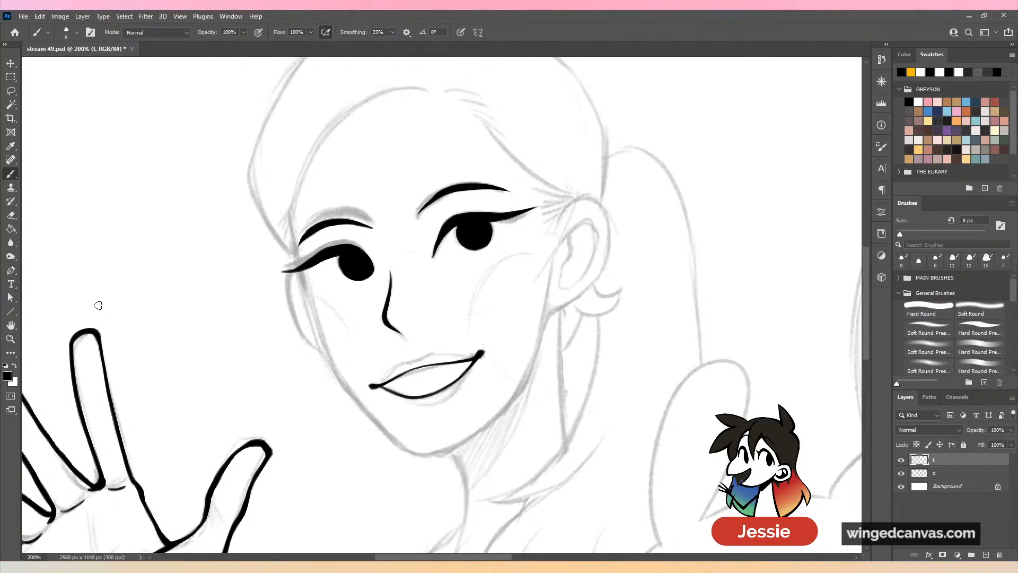
Try inking the face contour on the raised-hand side from the temple along the cheek to the chin with repeated strokes.
left_click_drag(291, 216, 341, 389)
key("ctrl+z")
left_click_drag(306, 280, 340, 371)
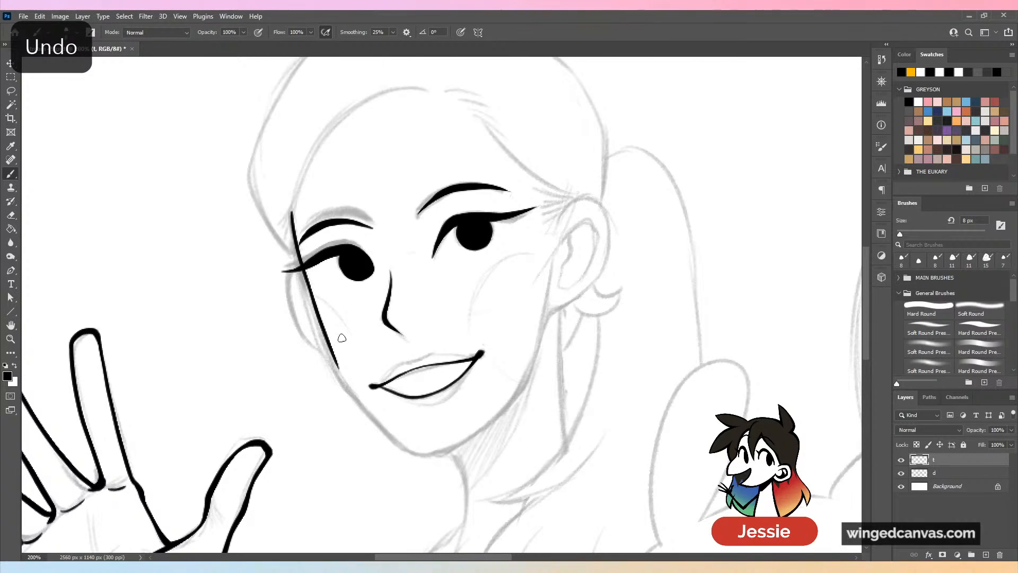
key("ctrl+z")
mouse_move(304, 279)
left_mouse_down()
mouse_move(340, 376)
mouse_move(375, 423)
left_mouse_up()
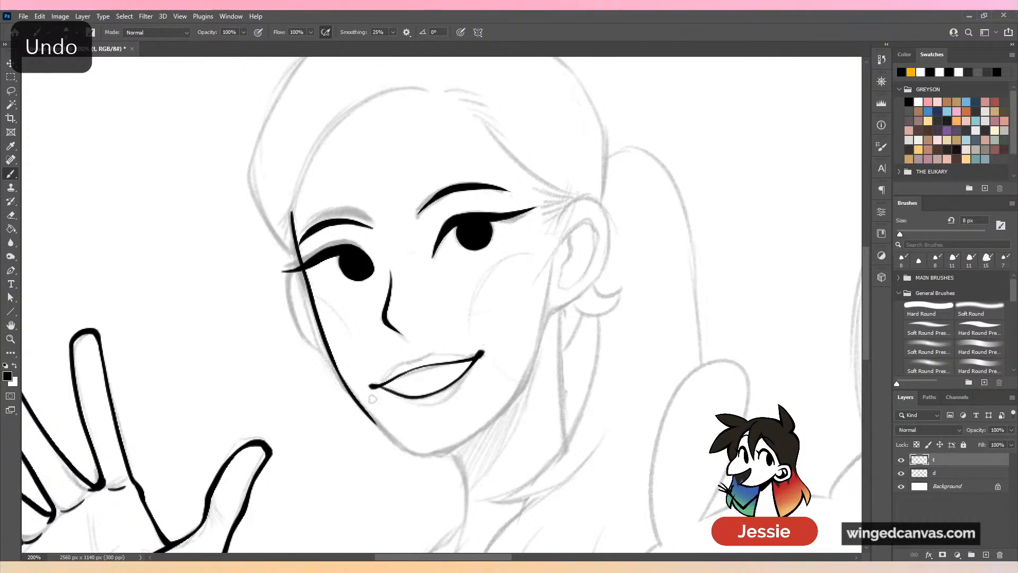
key("ctrl+z")
left_click_drag(319, 324, 394, 444)
key("ctrl+z")
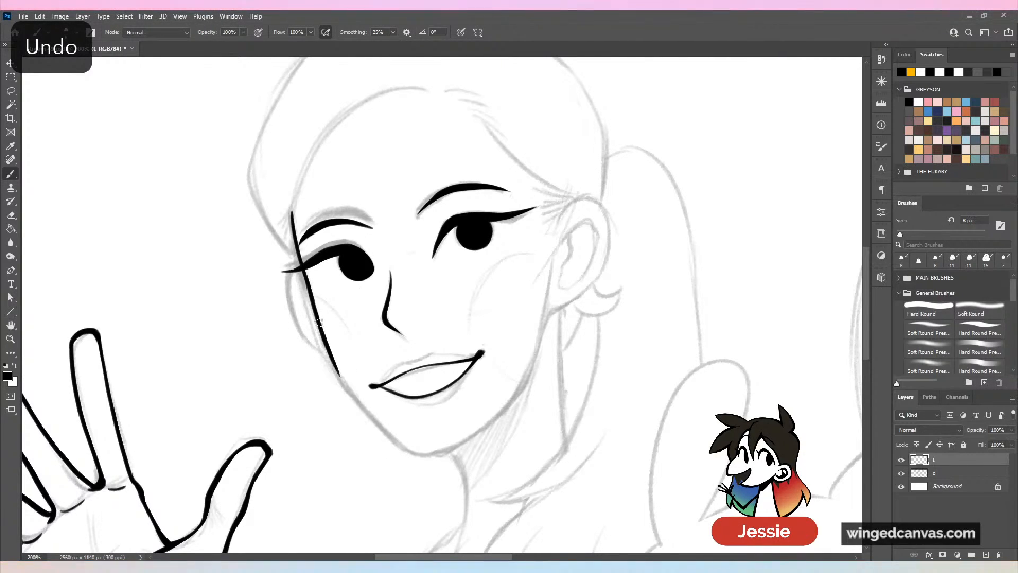
left_click_drag(319, 322, 405, 452)
key("ctrl+z")
left_click_drag(330, 349, 390, 432)
key("ctrl+z")
key("ctrl+z")
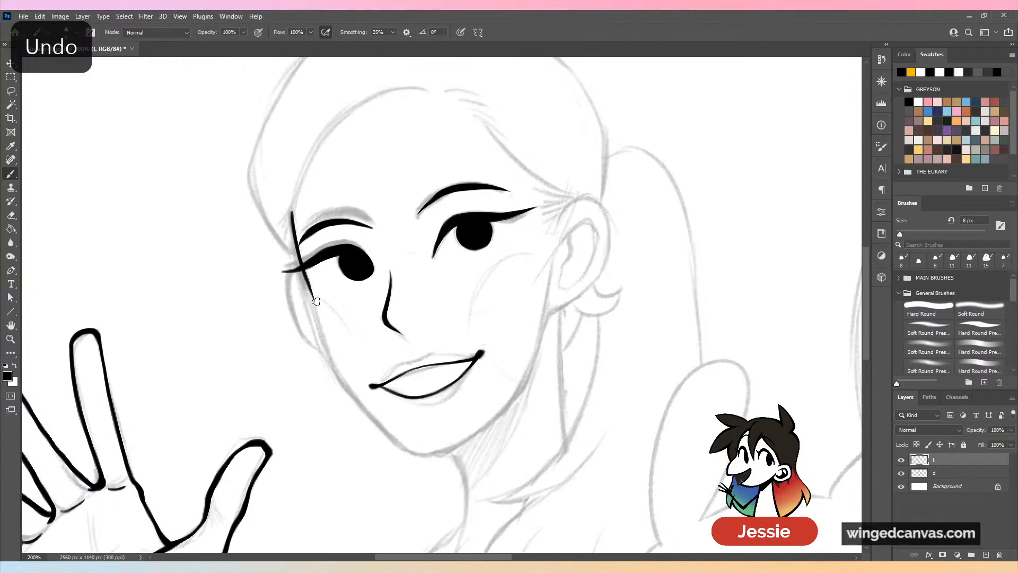
left_click_drag(307, 278, 347, 393)
key("ctrl+z")
key("ctrl+z")
mouse_move(306, 274)
left_mouse_down()
mouse_move(347, 392)
mouse_move(334, 301)
mouse_move(329, 354)
mouse_move(341, 379)
mouse_move(362, 381)
mouse_move(366, 402)
mouse_move(356, 401)
mouse_move(405, 453)
left_mouse_up()
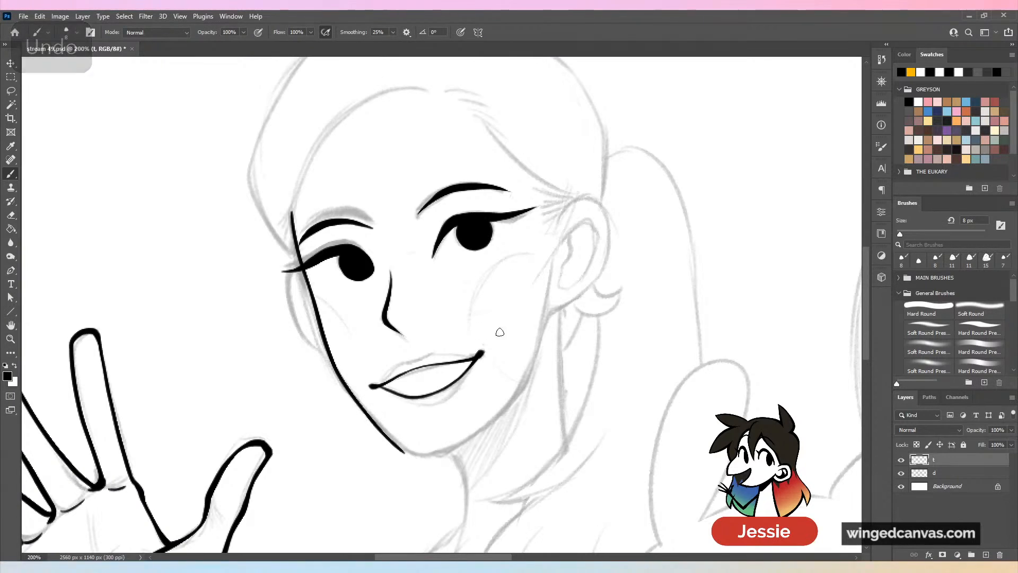
key("space")
left_click_drag(555, 336, 469, 259)
key("ctrl+z")
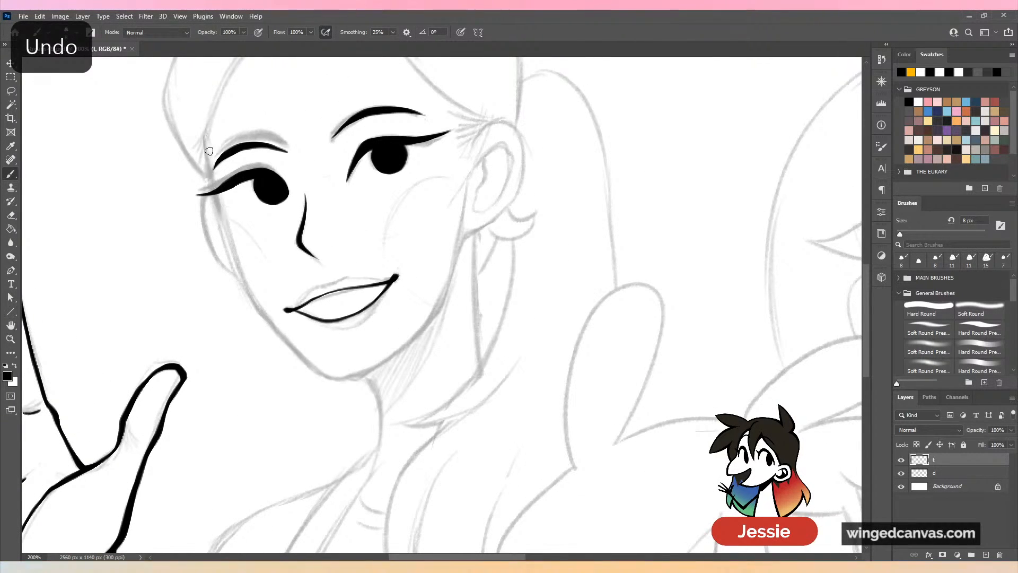
left_click_drag(207, 139, 246, 288)
key("ctrl+z")
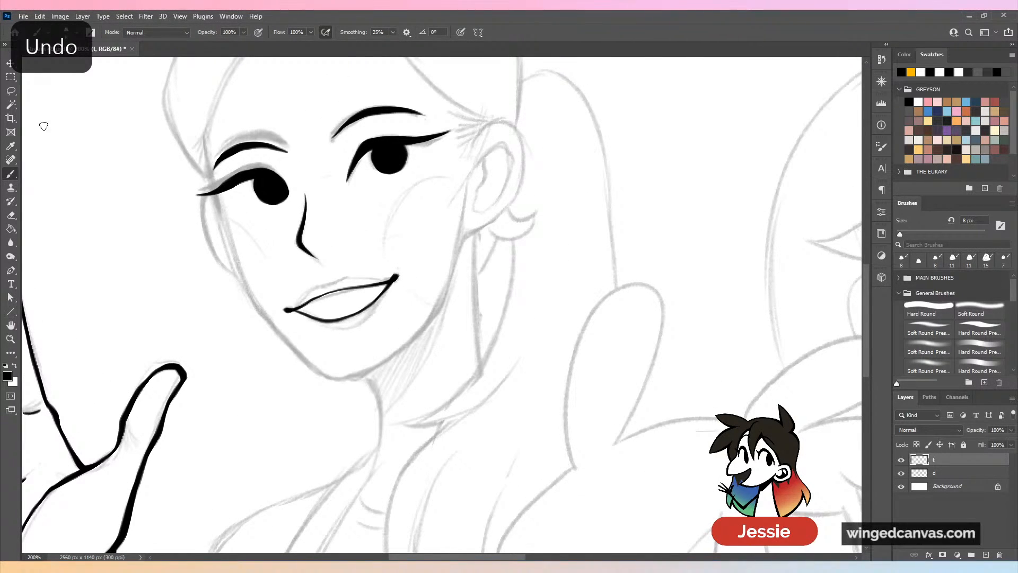
Lasso the eye nearest the raised hand without its eyebrow, narrow it to 90.52% width at 100% height, save the file and deselect.
key("l")
mouse_move(263, 165)
left_mouse_down()
mouse_move(184, 209)
mouse_move(292, 164)
mouse_move(300, 197)
mouse_move(283, 202)
left_mouse_up()
key("v")
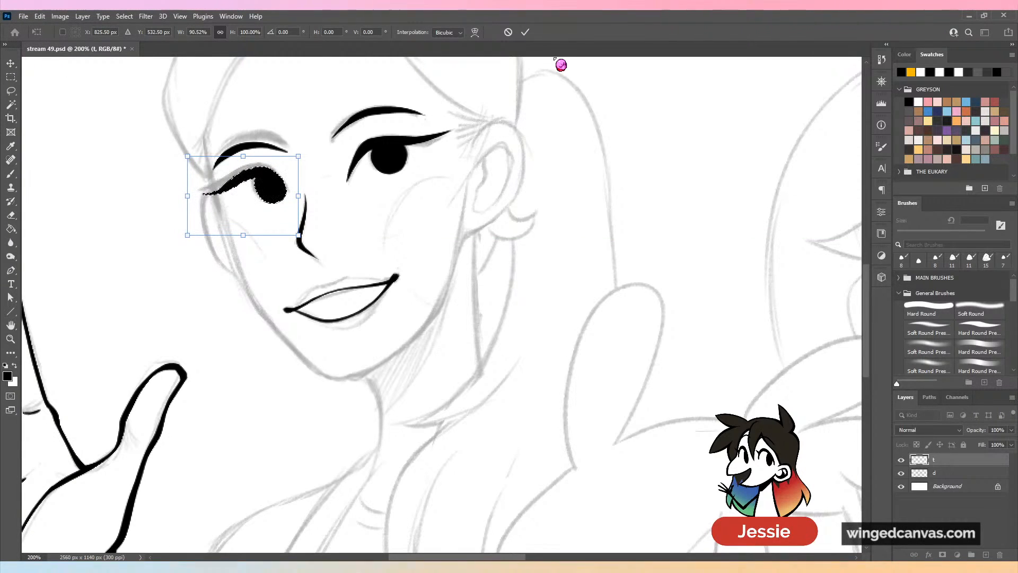
left_click(525, 32)
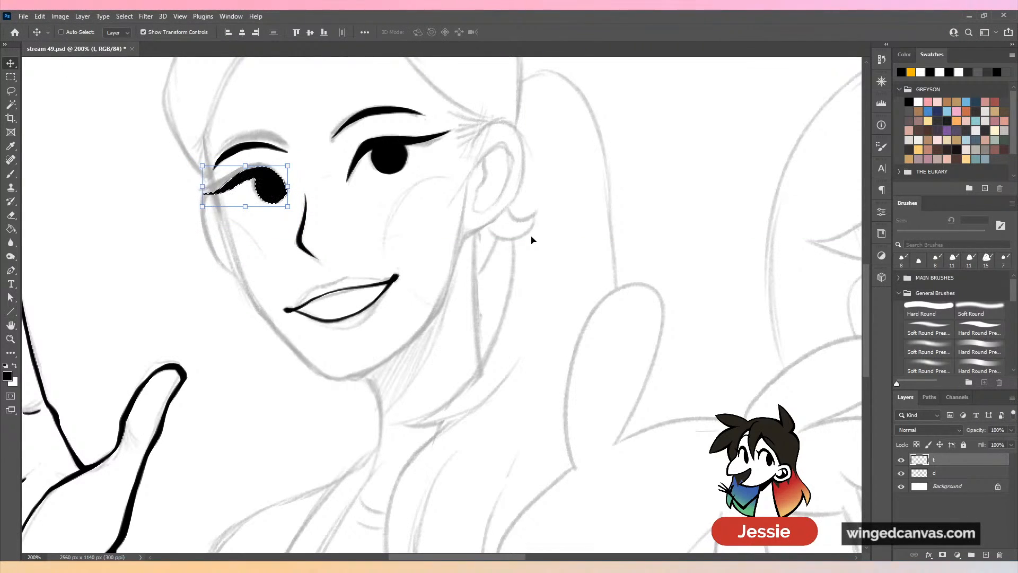
key("ctrl+s")
key("ctrl+d")
key("b")
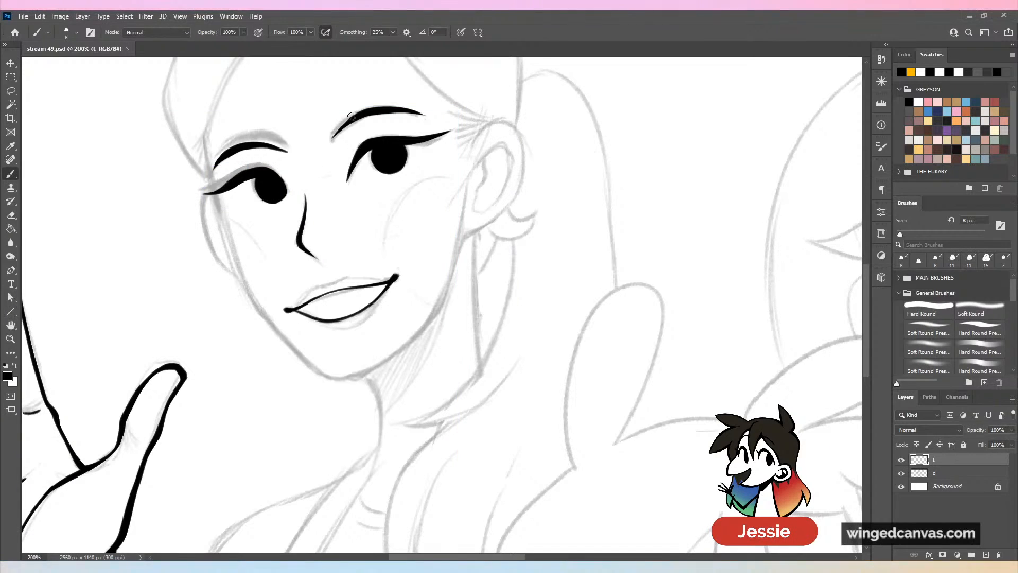
Ink the woman's face contour on the raised-hand side from the temple past the eye to the cheek, redoing strokes until smooth.
left_click_drag(409, 181, 462, 223)
left_click_drag(258, 177, 276, 272)
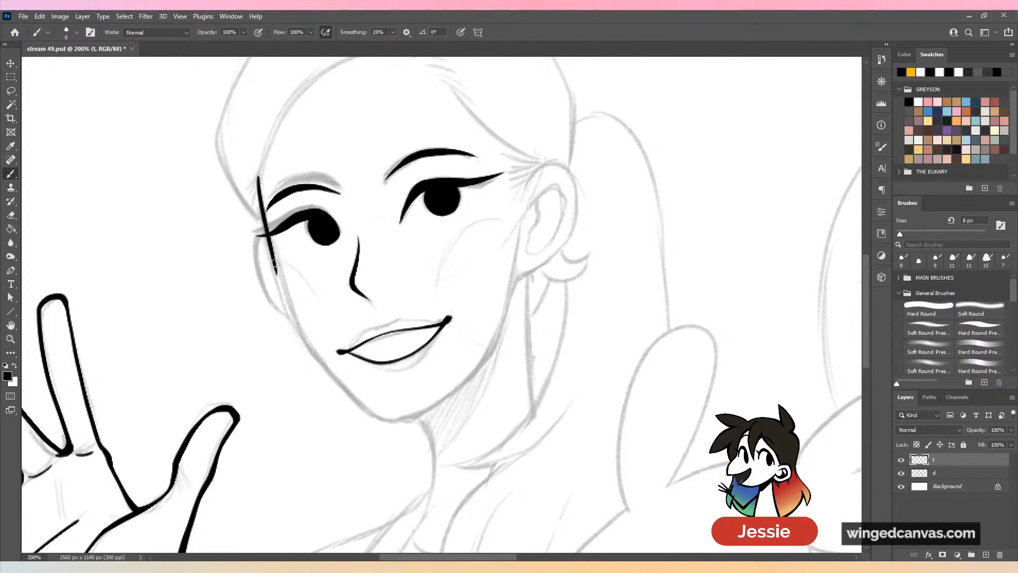
key("ctrl+z")
left_click_drag(259, 177, 283, 292)
key("ctrl+z")
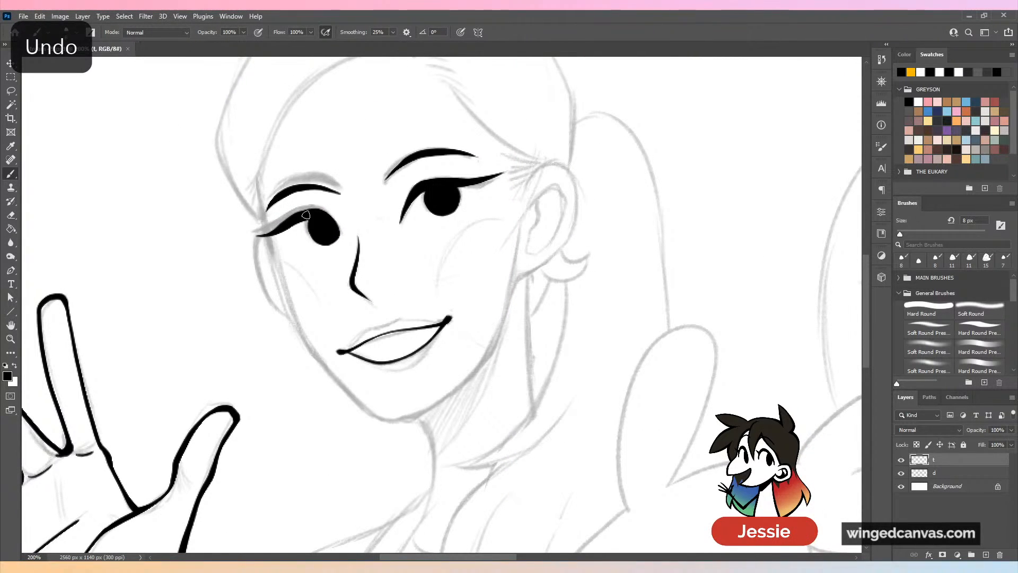
mouse_move(259, 182)
left_mouse_down()
mouse_move(273, 262)
mouse_move(317, 358)
left_mouse_up()
key("ctrl+z")
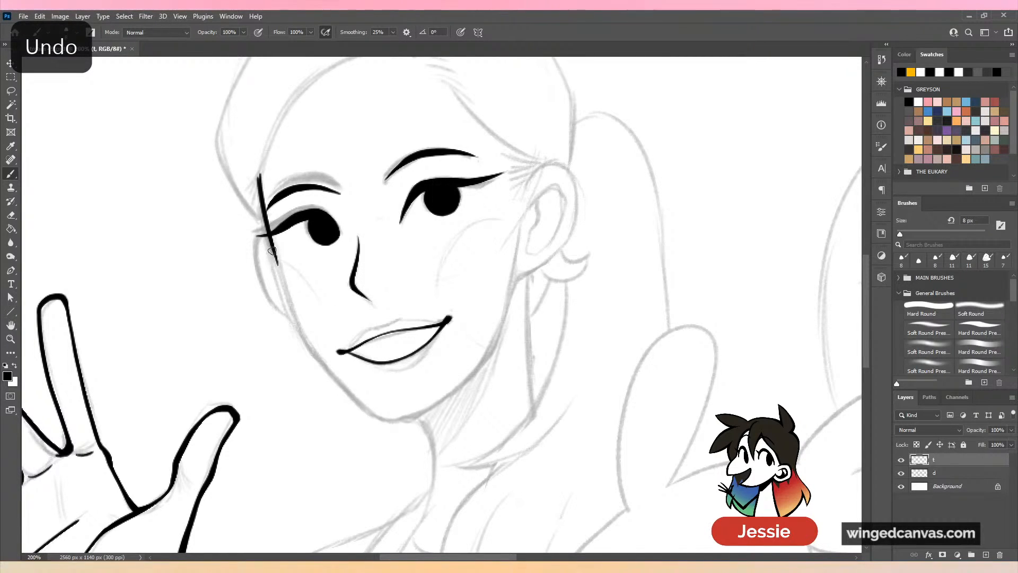
left_click_drag(269, 249, 329, 385)
key("ctrl+z")
left_click_drag(273, 250, 318, 362)
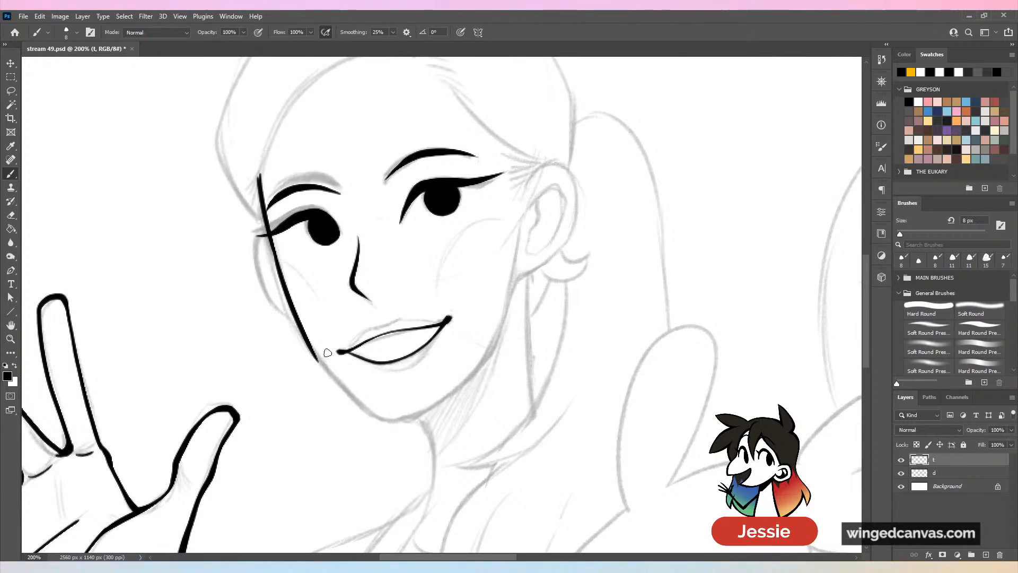
key("ctrl+z")
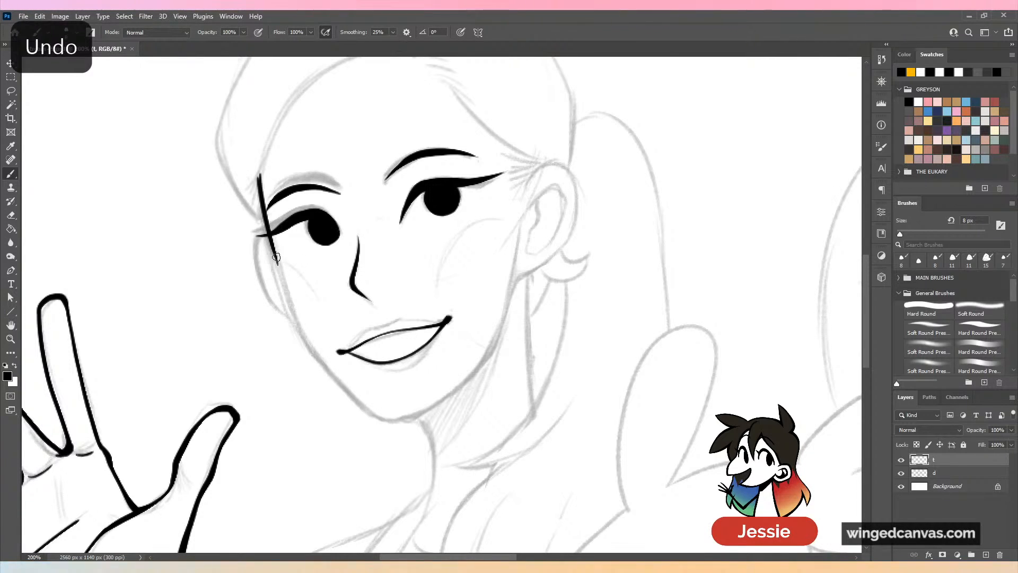
left_click_drag(274, 252, 316, 360)
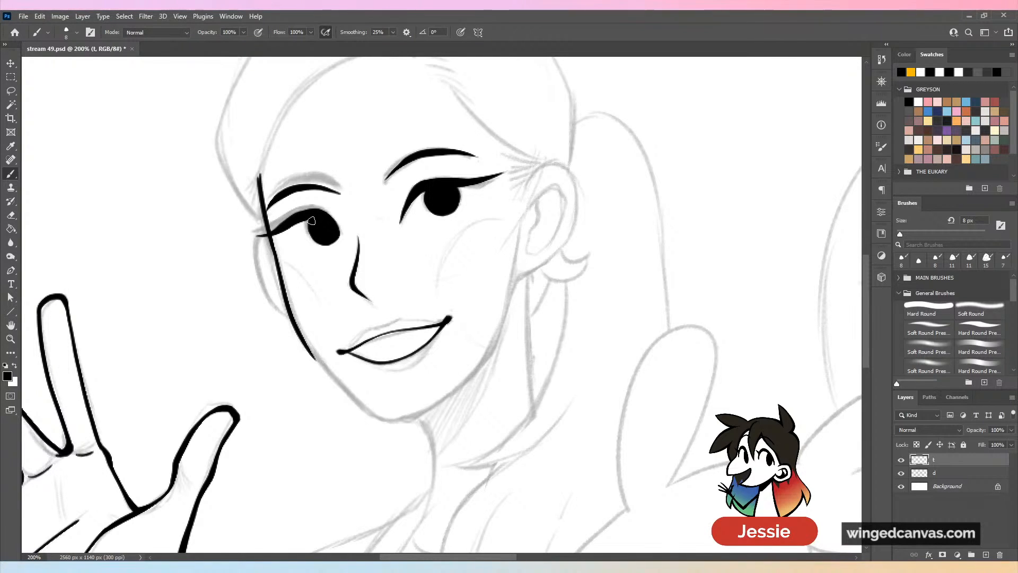
Ink the face contour on the raised-hand side from the cheek down to the chin, replacing uneven strokes.
left_click_drag(272, 247, 363, 407)
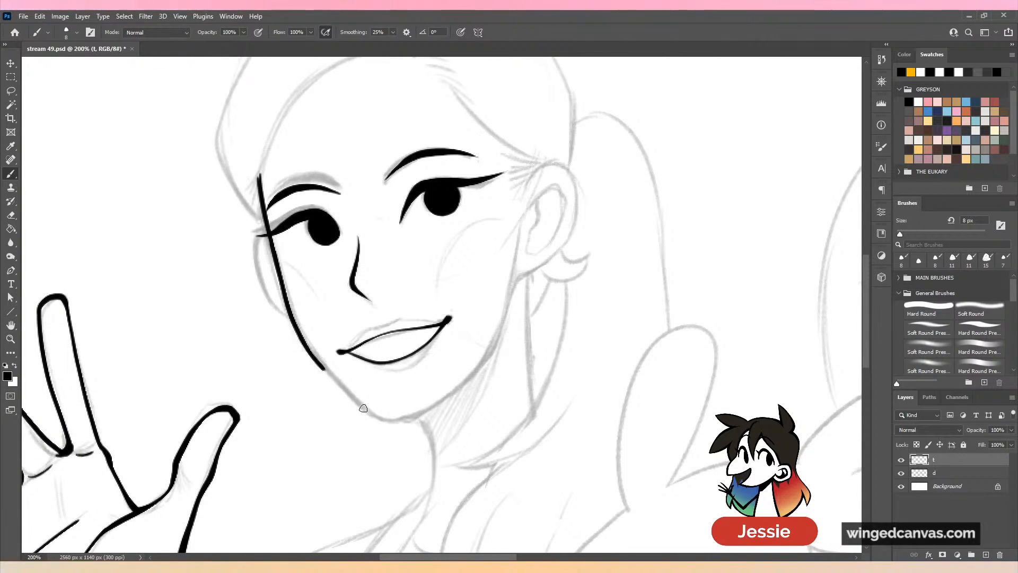
key("ctrl+z")
mouse_move(305, 343)
left_mouse_down()
mouse_move(372, 418)
mouse_move(422, 413)
left_mouse_up()
key("ctrl+z")
key("ctrl+z")
left_click_drag(349, 398, 415, 413)
key("ctrl+z")
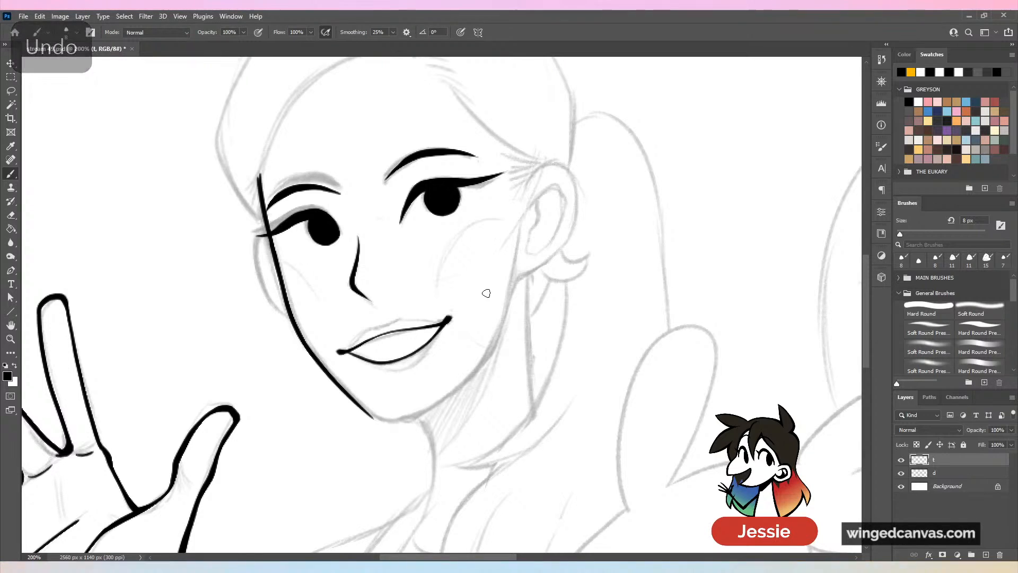
key("ctrl+z")
left_click_drag(301, 342, 382, 418)
key("ctrl+z")
key("ctrl+z")
left_click_drag(300, 337, 381, 417)
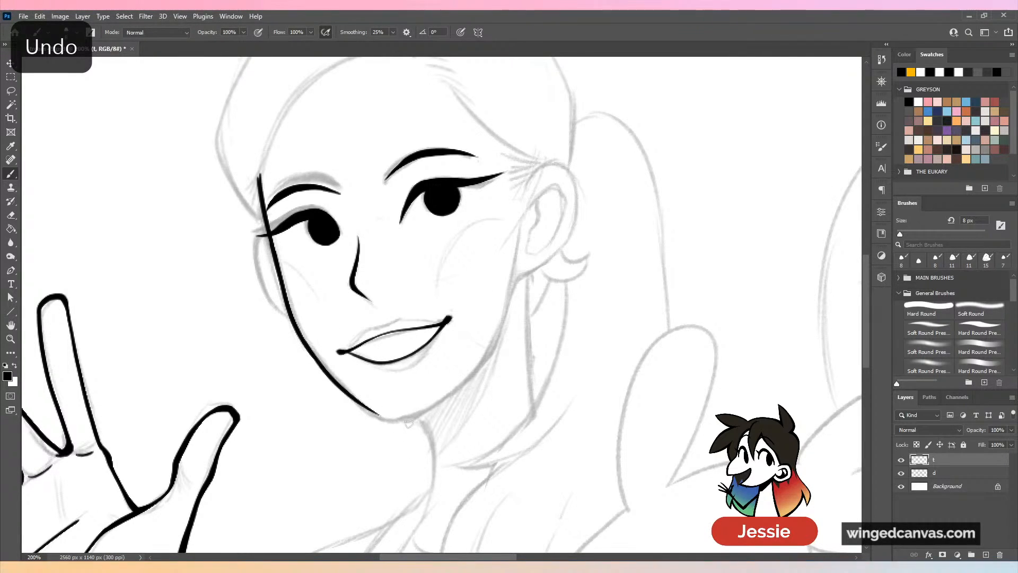
key("ctrl+z")
left_click_drag(302, 342, 388, 423)
key("ctrl+z")
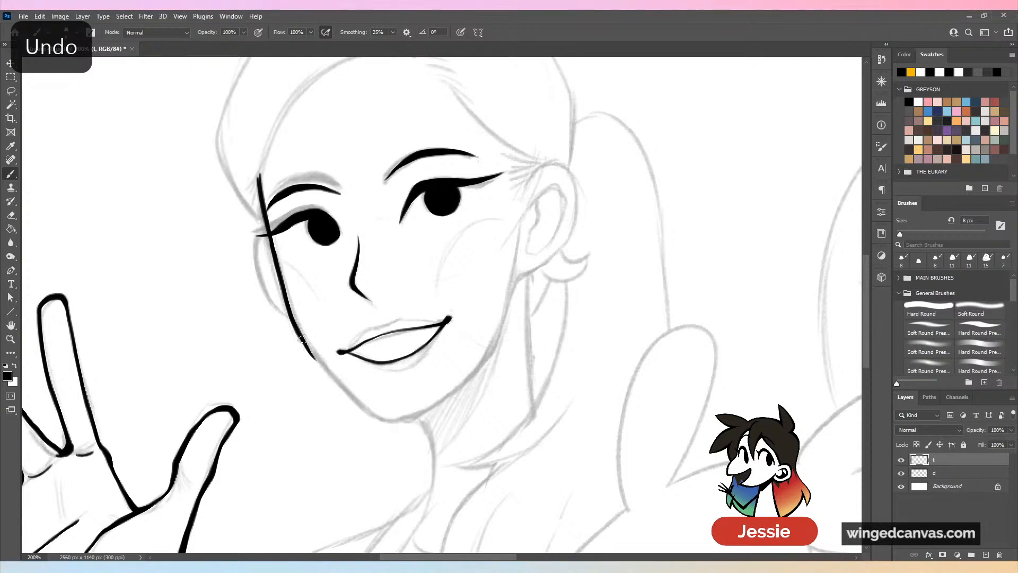
mouse_move(298, 335)
left_mouse_down()
mouse_move(395, 423)
mouse_move(297, 390)
mouse_move(410, 301)
left_mouse_up()
Ink the opposite jawline from the chin up along the cheek to the front of the ear.
key("ctrl+z")
left_click_drag(300, 390, 406, 305)
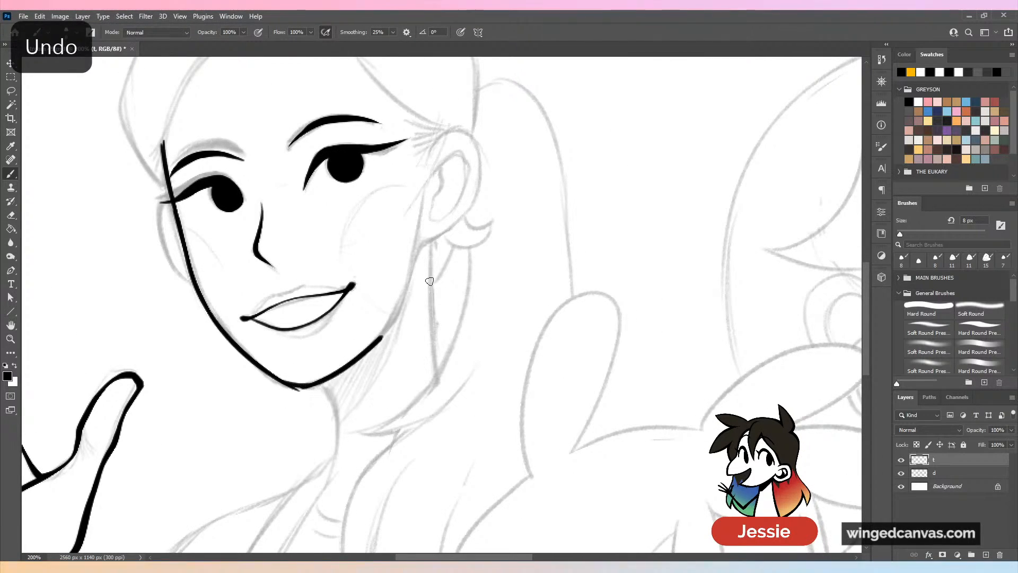
key("ctrl+z")
mouse_move(302, 389)
left_mouse_down()
mouse_move(358, 357)
mouse_move(407, 302)
mouse_move(398, 326)
mouse_move(406, 302)
left_mouse_up()
key("ctrl+z")
key("ctrl+z")
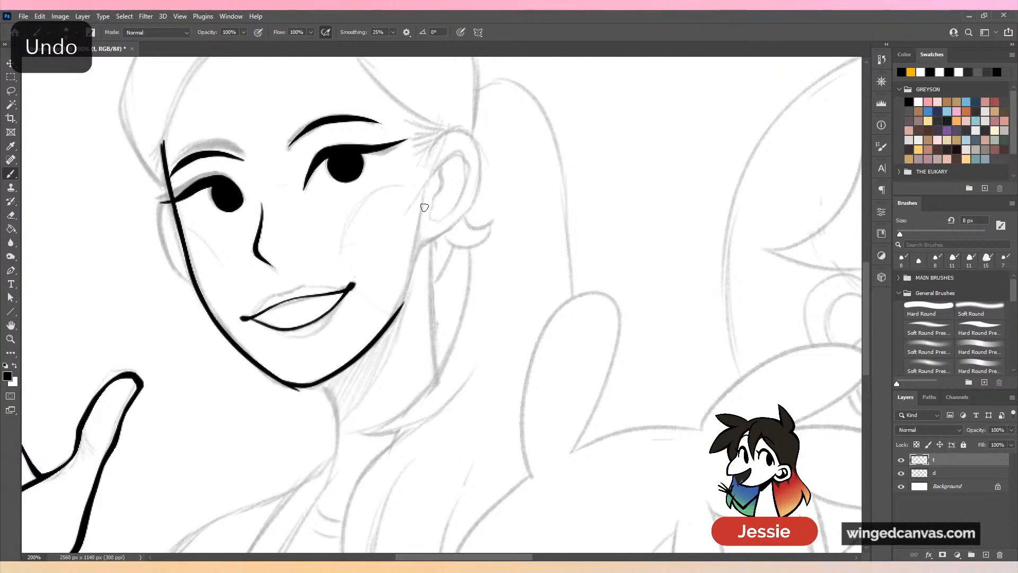
left_click_drag(425, 207, 395, 319)
key("ctrl+z")
mouse_move(419, 234)
left_mouse_down()
mouse_move(401, 320)
mouse_move(419, 240)
left_mouse_up()
key("ctrl+z")
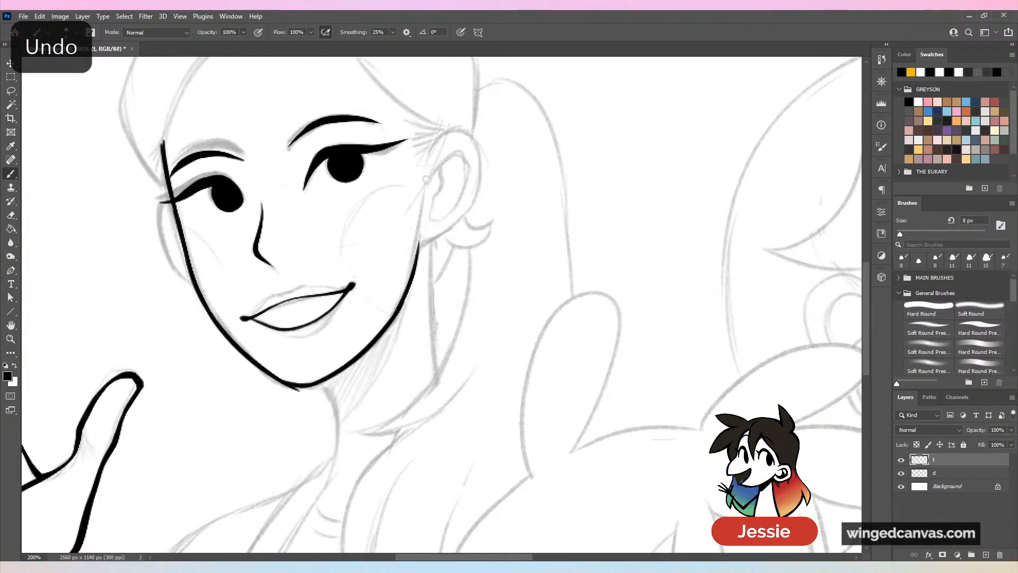
left_click_drag(424, 199, 409, 296)
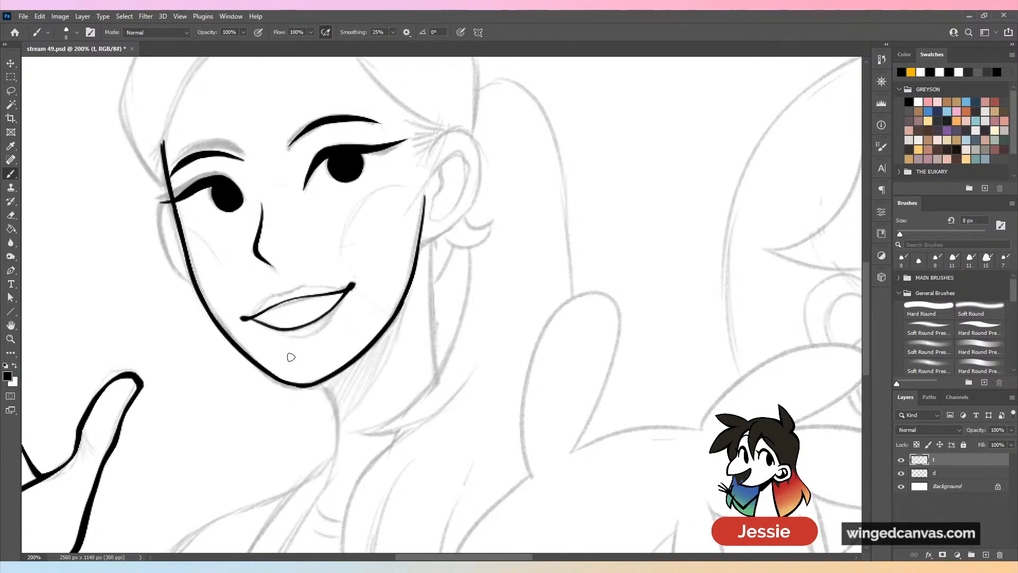
Ink the outer contour of the ear farther from the raised hand, curving from its upper front around the lobe to the jawline.
scroll(408, 139, "up", 3)
key("ctrl+plus")
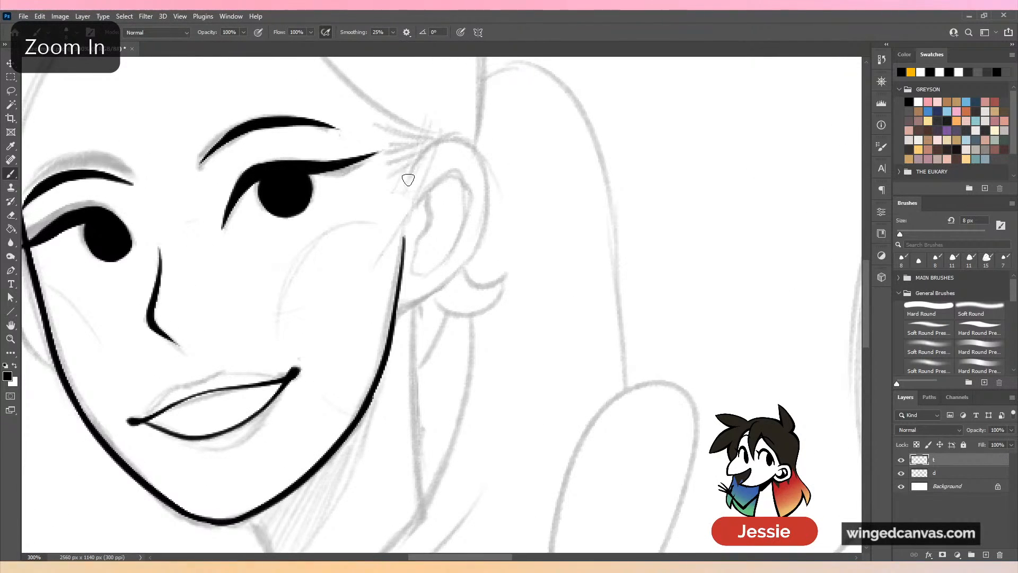
left_click_drag(408, 178, 461, 276)
key("ctrl+z")
mouse_move(407, 183)
left_mouse_down()
mouse_move(496, 218)
mouse_move(460, 277)
mouse_move(419, 162)
mouse_move(461, 289)
left_mouse_up()
key("ctrl+z")
key("ctrl+z")
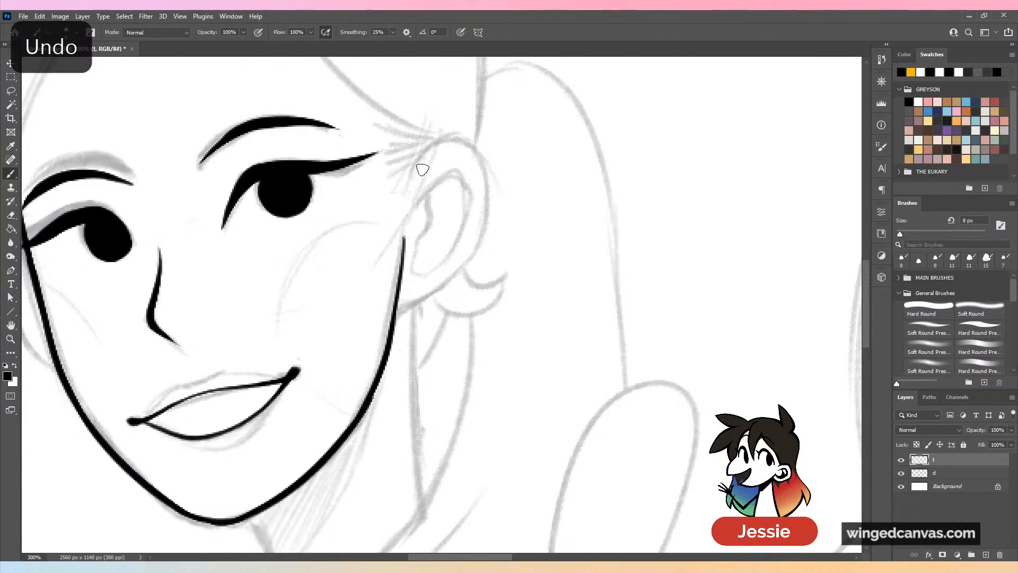
mouse_move(407, 185)
left_mouse_down()
mouse_move(443, 144)
mouse_move(410, 313)
left_mouse_up()
key("ctrl+z")
mouse_move(406, 184)
left_mouse_down()
mouse_move(466, 284)
mouse_move(411, 316)
left_mouse_up()
key("ctrl+z")
mouse_move(406, 185)
left_mouse_down()
mouse_move(494, 192)
mouse_move(410, 313)
left_mouse_up()
key("ctrl+z")
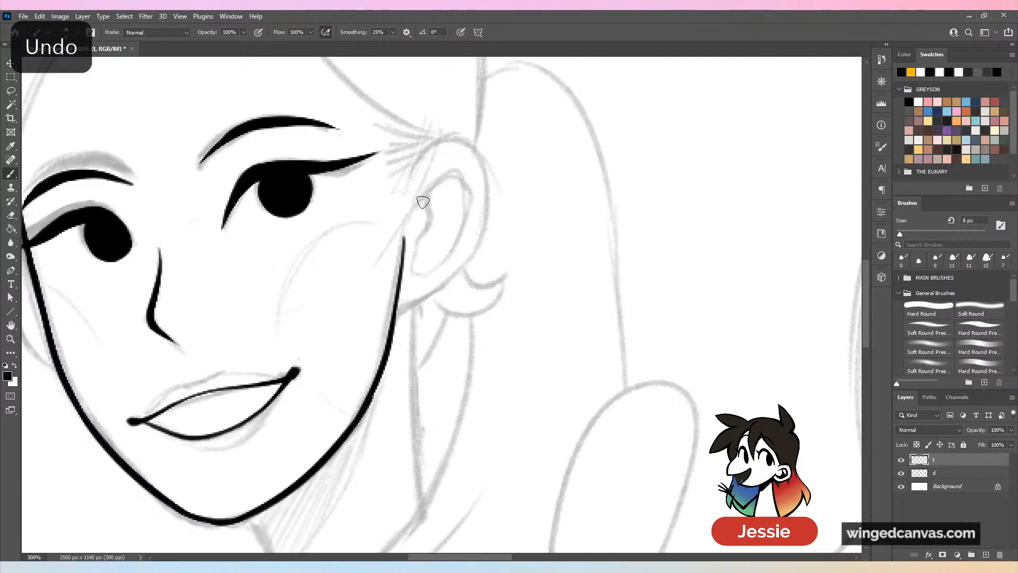
mouse_move(404, 189)
left_mouse_down()
mouse_move(414, 159)
mouse_move(414, 282)
left_mouse_up()
key("ctrl+z")
mouse_move(403, 180)
left_mouse_down()
mouse_move(436, 304)
mouse_move(461, 273)
mouse_move(399, 311)
mouse_move(439, 291)
mouse_move(394, 323)
mouse_move(399, 313)
mouse_move(392, 341)
mouse_move(438, 300)
left_mouse_up()
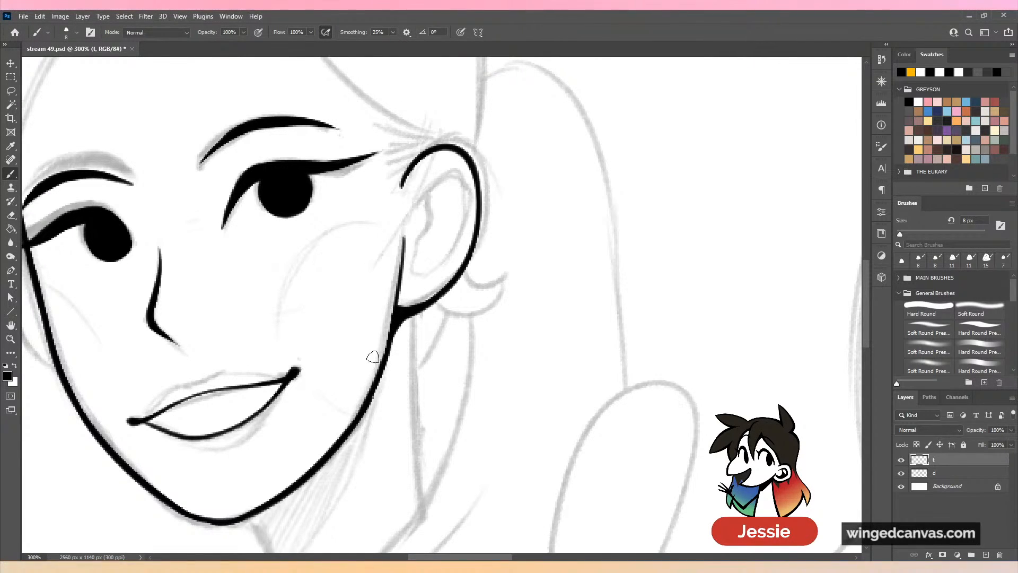
key("ctrl+minus")
key("ctrl+plus")
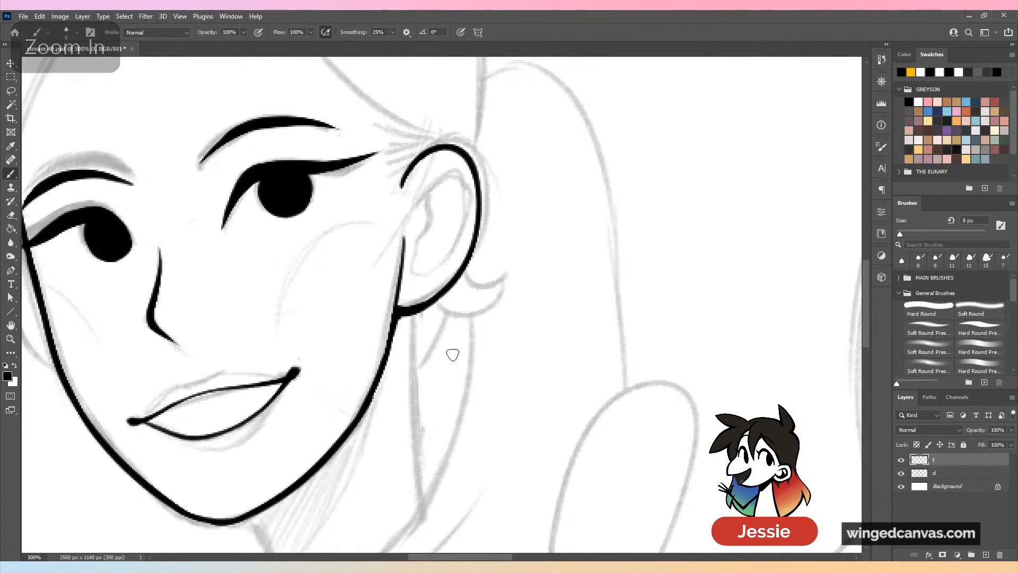
key("ctrl+minus")
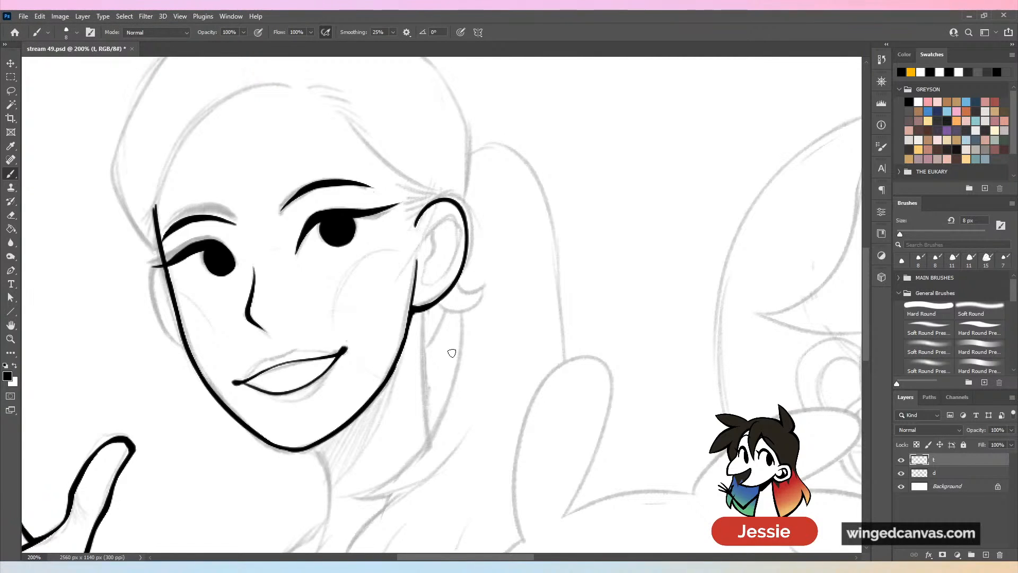
Try inking the inner fold of the ear farther from the raised hand.
mouse_move(422, 241)
left_mouse_down()
mouse_move(454, 264)
mouse_move(440, 219)
mouse_move(454, 268)
left_mouse_up()
key("ctrl+z")
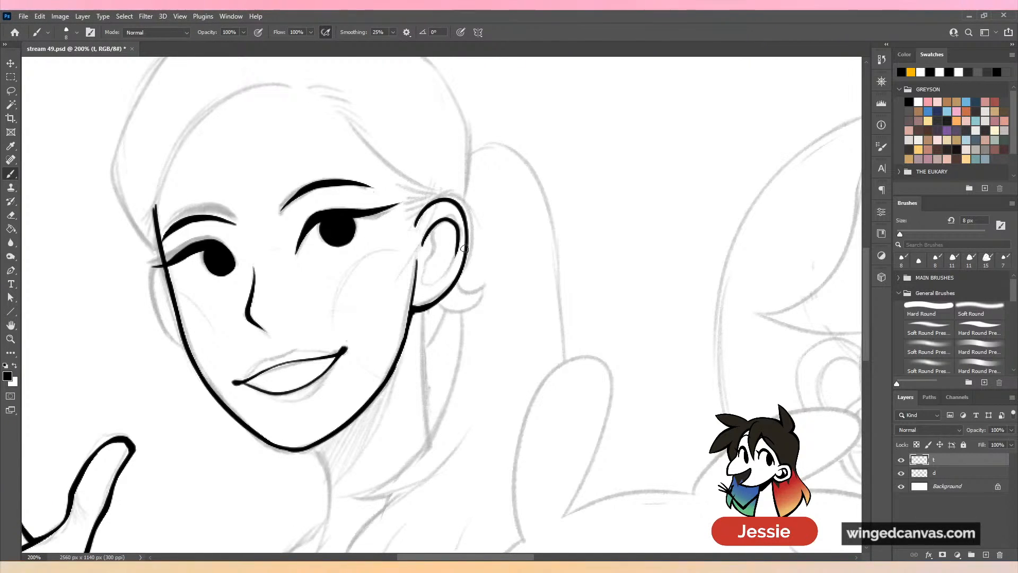
key("ctrl+z")
Ink the ear contour on the raised-hand side from the eye corner to the cheek, and check the face with the sketch layer toggled.
key("ctrl+plus")
left_click_drag(289, 245, 464, 245)
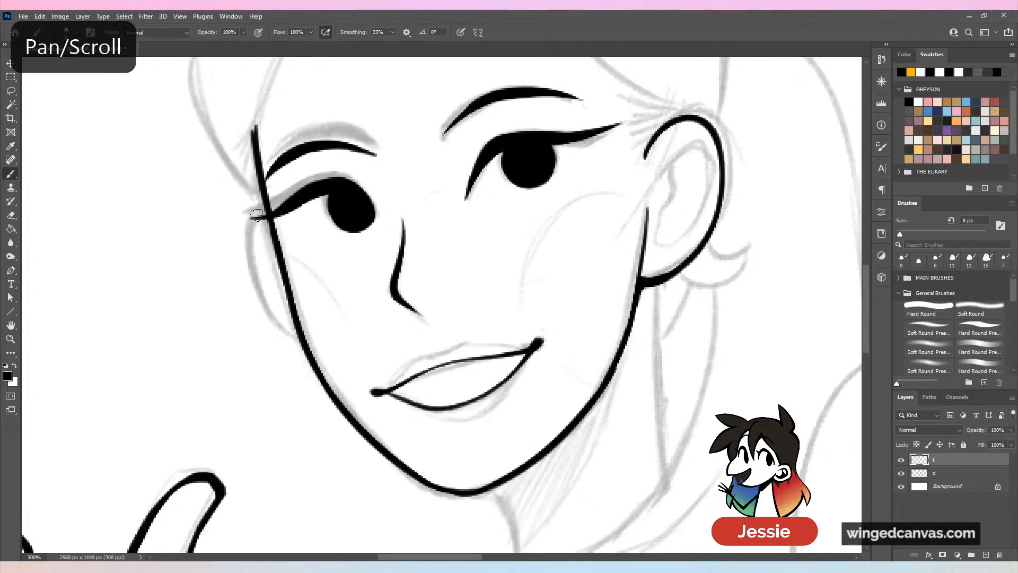
mouse_move(256, 215)
left_mouse_down()
mouse_move(267, 322)
mouse_move(308, 353)
left_mouse_up()
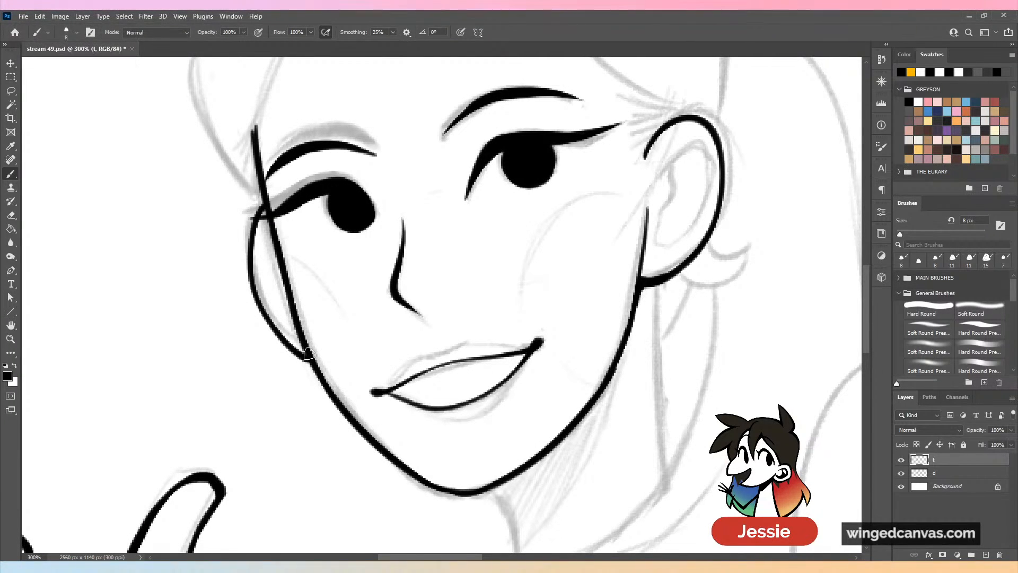
key("ctrl+z")
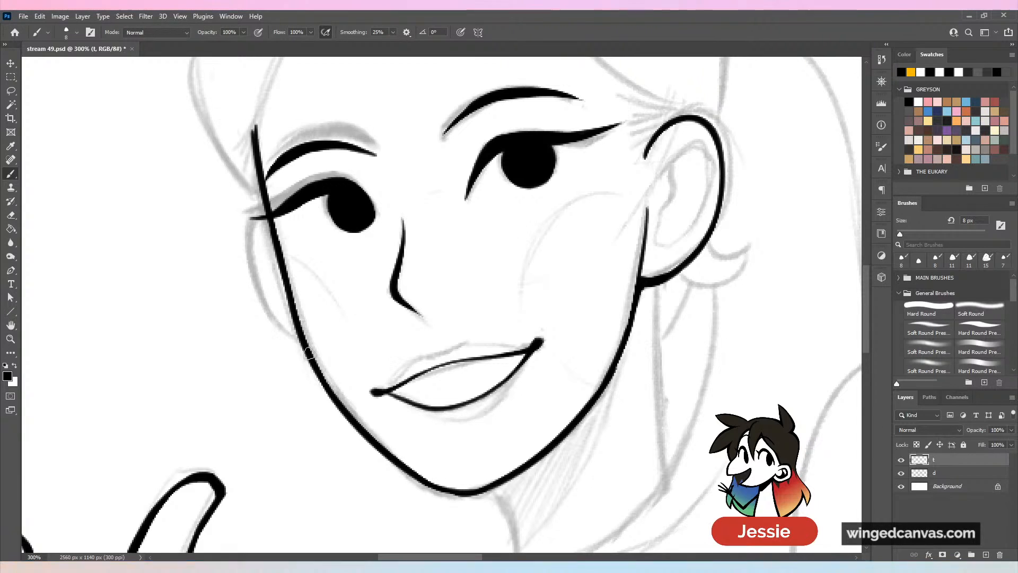
mouse_move(259, 207)
left_mouse_down()
mouse_move(264, 309)
mouse_move(305, 337)
left_mouse_up()
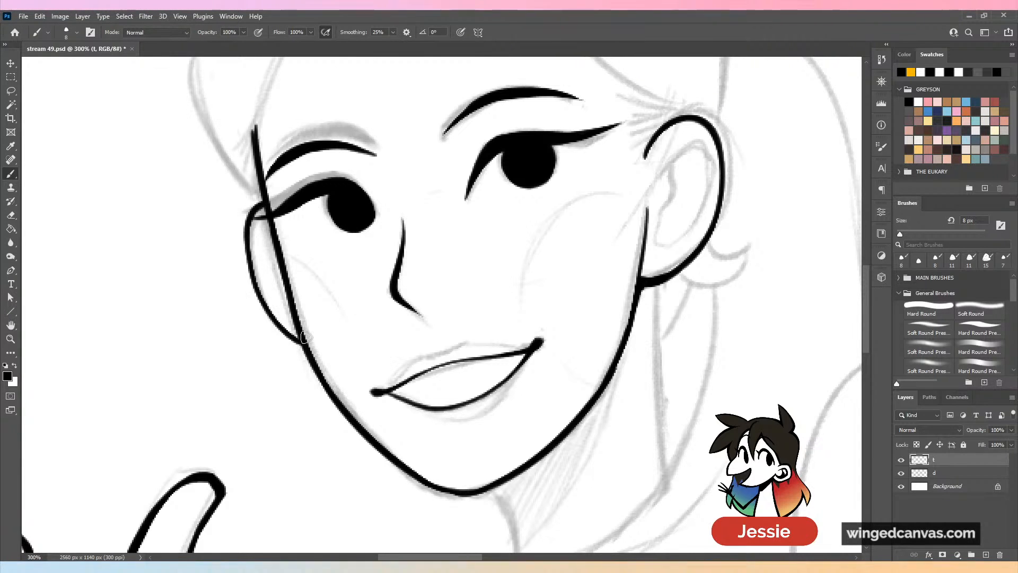
key("ctrl+minus")
key("ctrl+minus")
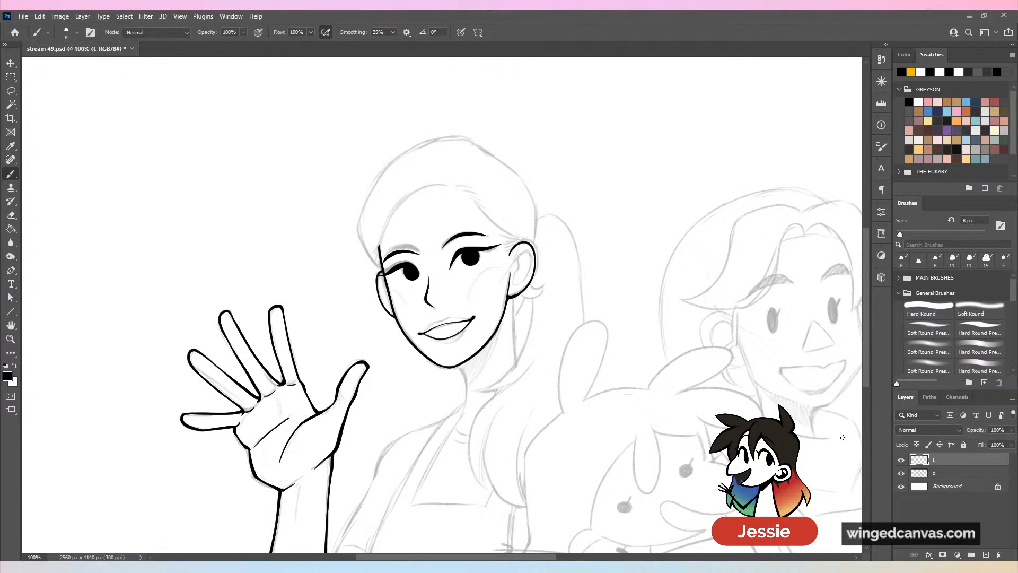
left_click(901, 474)
left_click(902, 474)
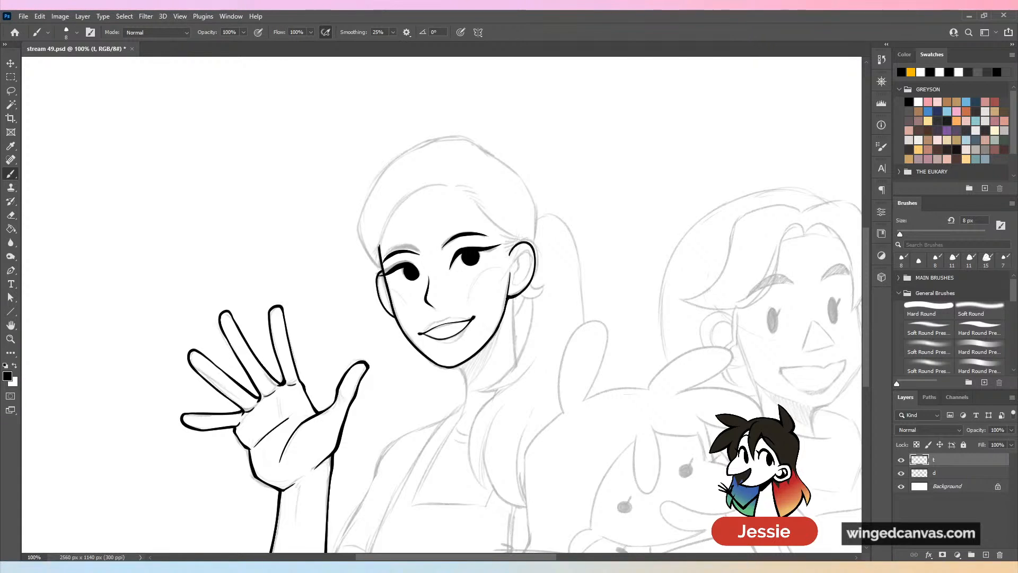
Ink the hairline as one curve from the middle of the forehead down to the temple on the raised-hand side.
key("ctrl+equal")
left_click_drag(501, 114, 517, 280)
key("ctrl+equal")
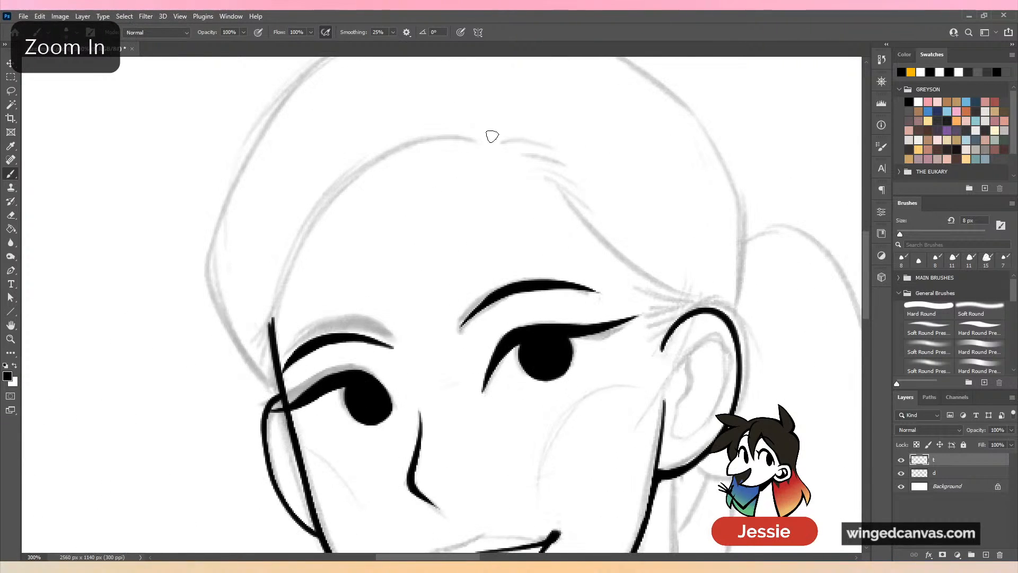
mouse_move(478, 139)
left_mouse_down()
mouse_move(454, 136)
mouse_move(272, 325)
left_mouse_up()
key("ctrl+z")
mouse_move(492, 144)
left_mouse_down()
mouse_move(404, 142)
mouse_move(542, 165)
mouse_move(284, 252)
mouse_move(321, 257)
mouse_move(271, 316)
mouse_move(276, 290)
mouse_move(283, 383)
left_mouse_up()
key("ctrl+z")
key("ctrl+z")
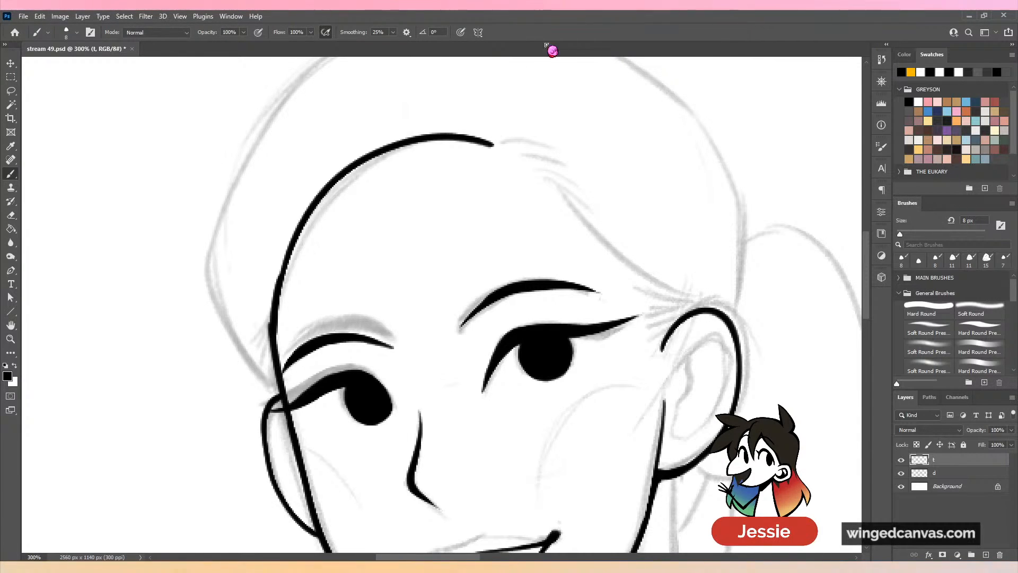
Ink the opposite hairline from the forehead down to the ear, with short hair strands at its start and above the ear.
mouse_move(504, 146)
left_mouse_down()
mouse_move(569, 159)
mouse_move(578, 209)
mouse_move(690, 302)
mouse_move(660, 324)
mouse_move(658, 351)
left_mouse_up()
left_click(524, 157)
key("ctrl+minus")
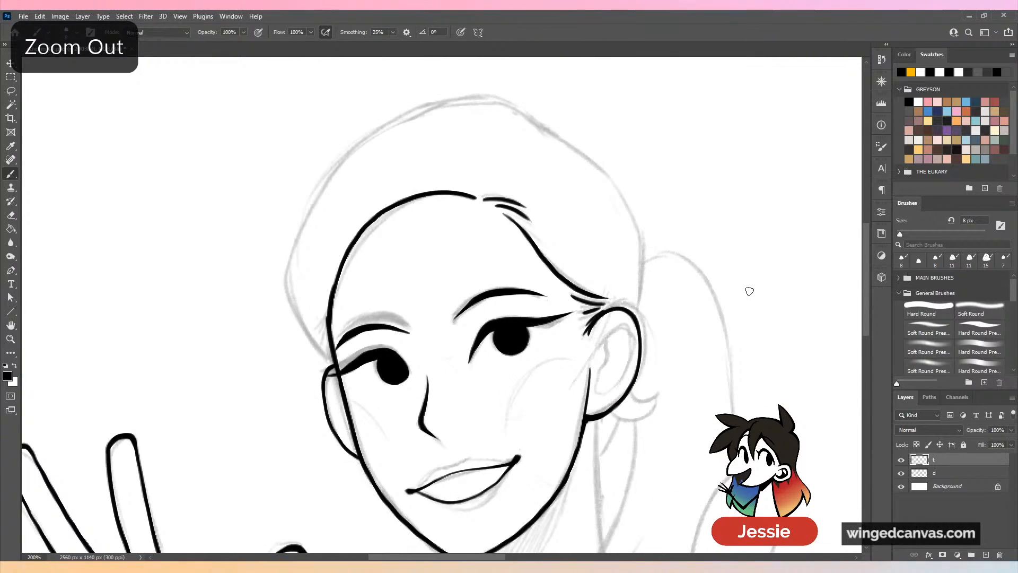
key("ctrl+z")
key("ctrl+plus")
key("ctrl+z")
key("ctrl+z")
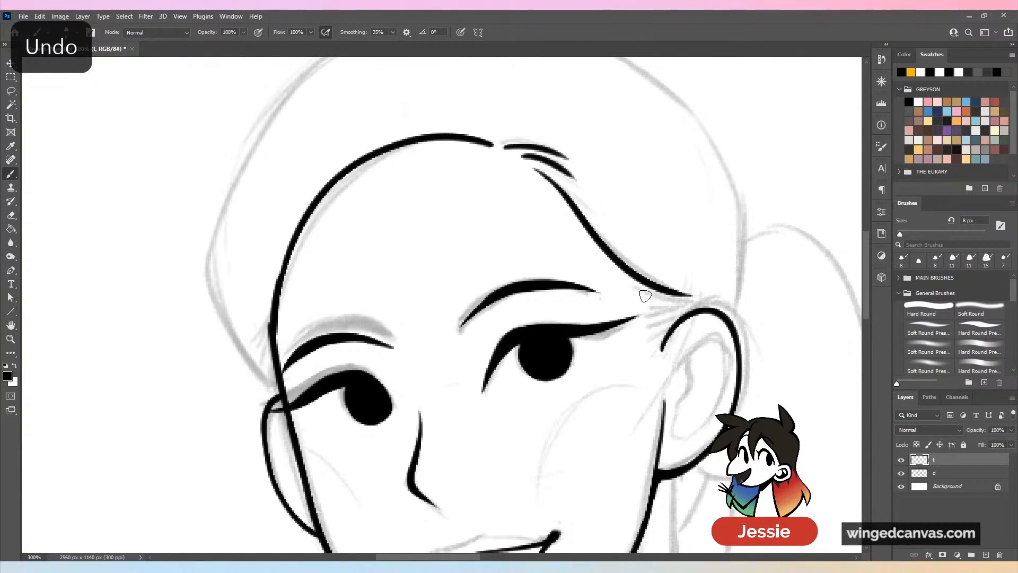
left_click_drag(629, 288, 700, 303)
key("ctrl+z")
mouse_move(629, 287)
left_mouse_down()
mouse_move(701, 303)
mouse_move(641, 312)
mouse_move(642, 329)
mouse_move(666, 334)
mouse_move(658, 345)
left_mouse_up()
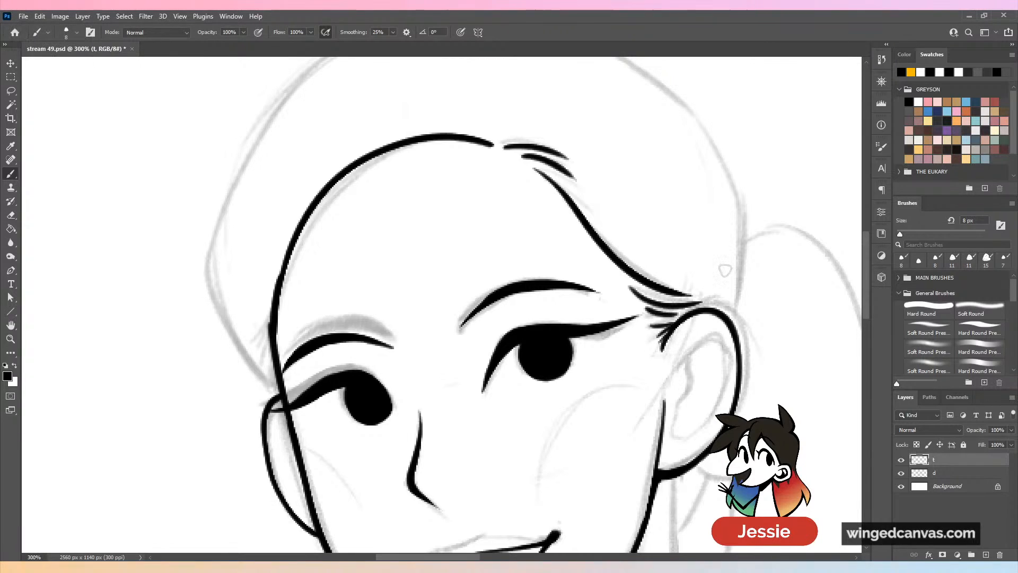
Ink the outer hair contour from the crown around the raised-hand side of the head down to the ear.
key("ctrl+minus")
key("ctrl+minus")
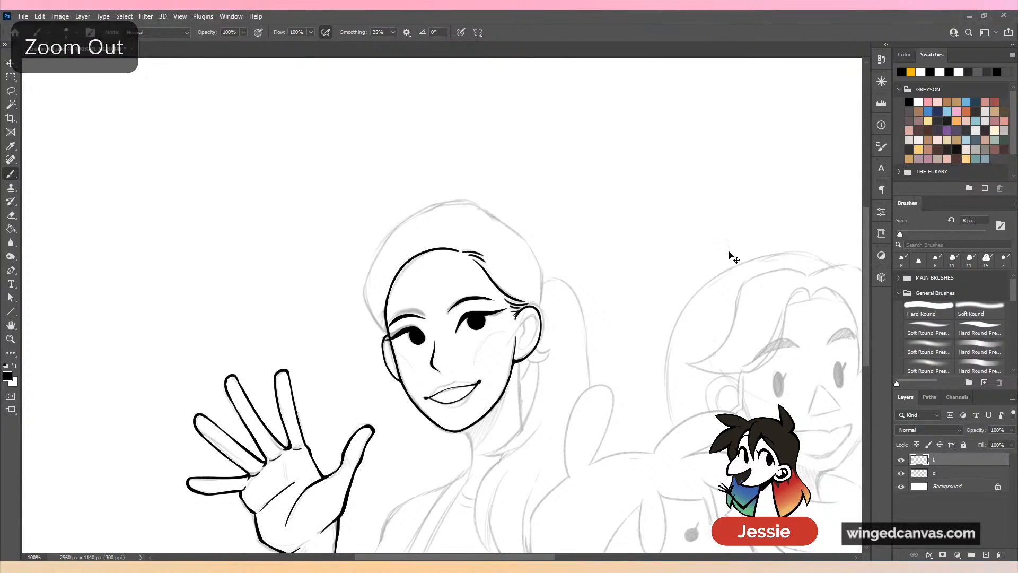
key("ctrl+plus")
left_click_drag(547, 128, 275, 269)
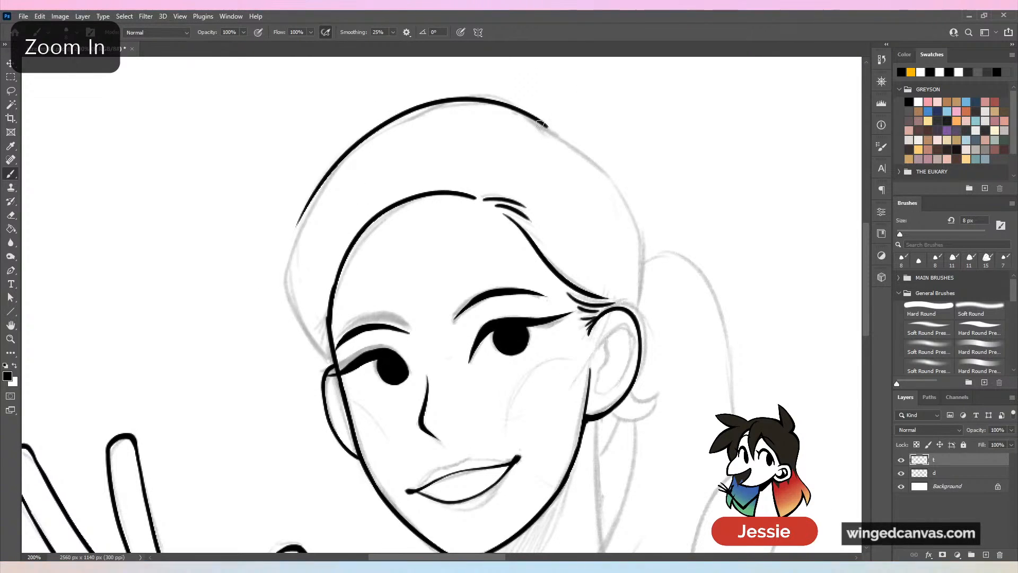
key("ctrl+z")
mouse_move(555, 130)
left_mouse_down()
mouse_move(476, 100)
mouse_move(289, 265)
mouse_move(321, 362)
left_mouse_up()
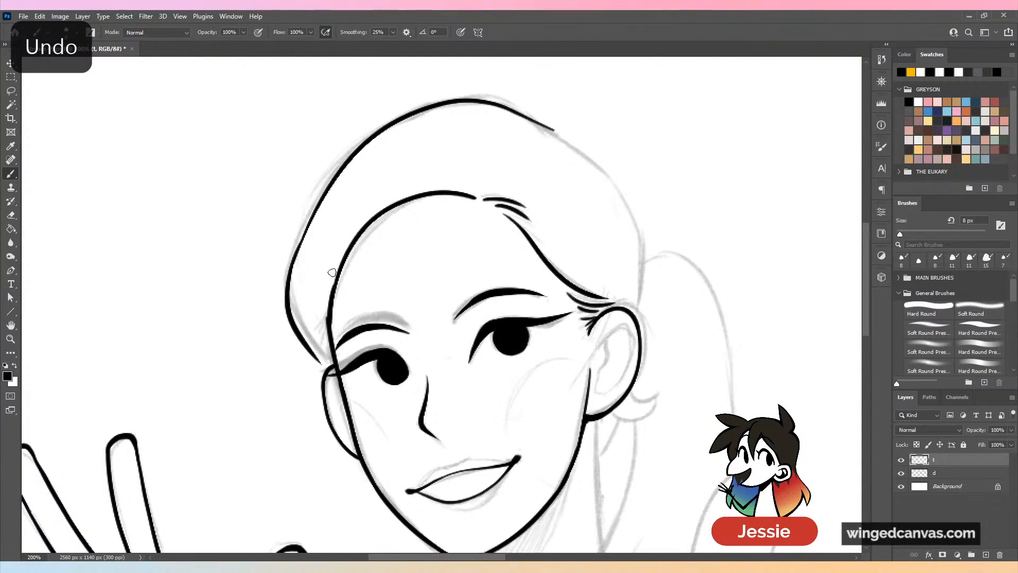
Redraw the outer hair contour beside the forehead on the raised-hand side, ending at the top of the ear.
key("ctrl+z")
mouse_move(307, 236)
left_mouse_down()
mouse_move(300, 250)
mouse_move(325, 359)
left_mouse_up()
key("ctrl+z")
mouse_move(301, 237)
left_mouse_down()
mouse_move(294, 314)
mouse_move(325, 362)
left_mouse_up()
Ink the opposite outer hair contour from the crown down to the ear, and check the head with the sketch layer hidden.
mouse_move(558, 125)
left_mouse_down()
mouse_move(653, 226)
mouse_move(631, 289)
mouse_move(634, 197)
mouse_move(632, 315)
mouse_move(648, 259)
mouse_move(636, 327)
left_mouse_up()
key("ctrl+z")
key("ctrl+minus")
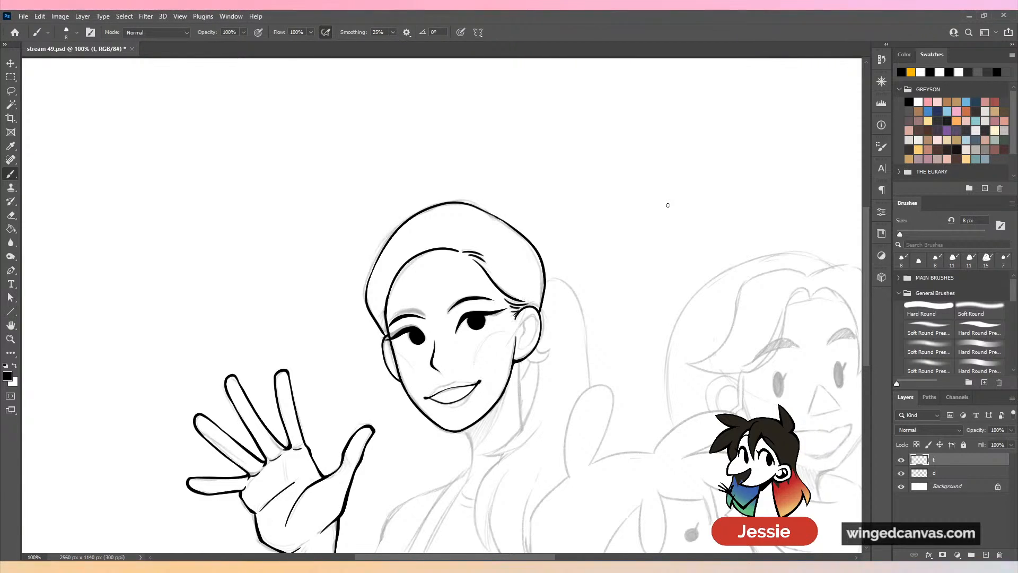
key("ctrl+plus")
scroll(517, 260, "down", 2)
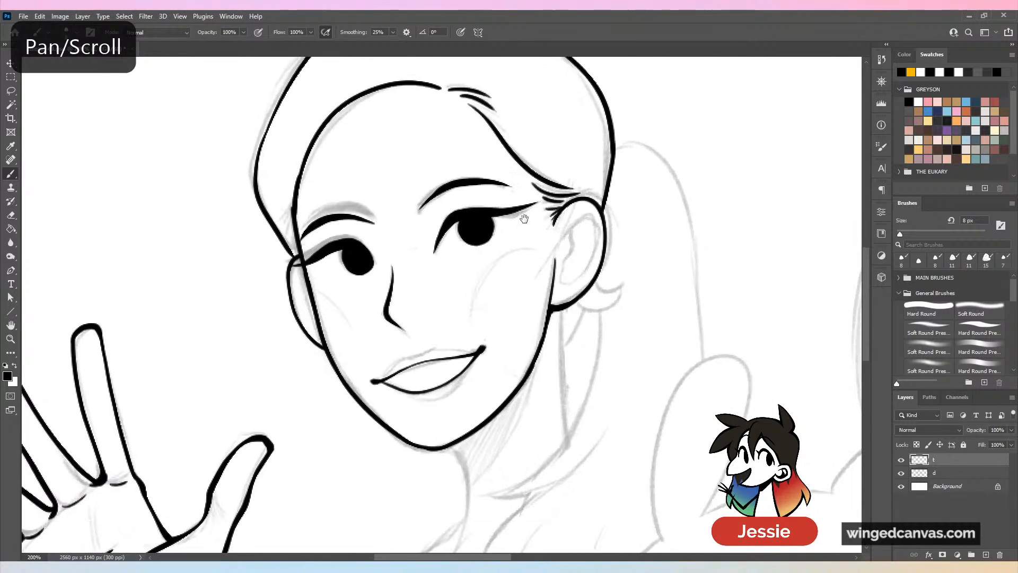
key("ctrl+minus")
left_click(900, 473)
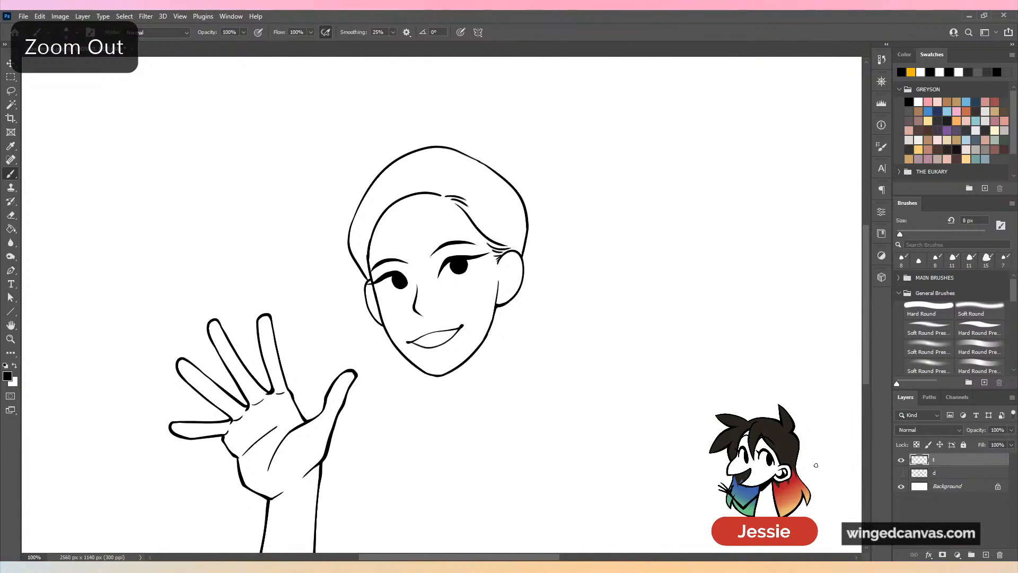
Lasso the inked mouth and move it about 6 px horizontally away from the raised hand, then deselect it.
key("ctrl+plus")
key("l")
mouse_move(397, 353)
left_mouse_down()
mouse_move(368, 409)
mouse_move(495, 366)
mouse_move(368, 410)
mouse_move(498, 335)
mouse_move(377, 362)
mouse_move(486, 381)
mouse_move(489, 359)
left_mouse_up()
key("v")
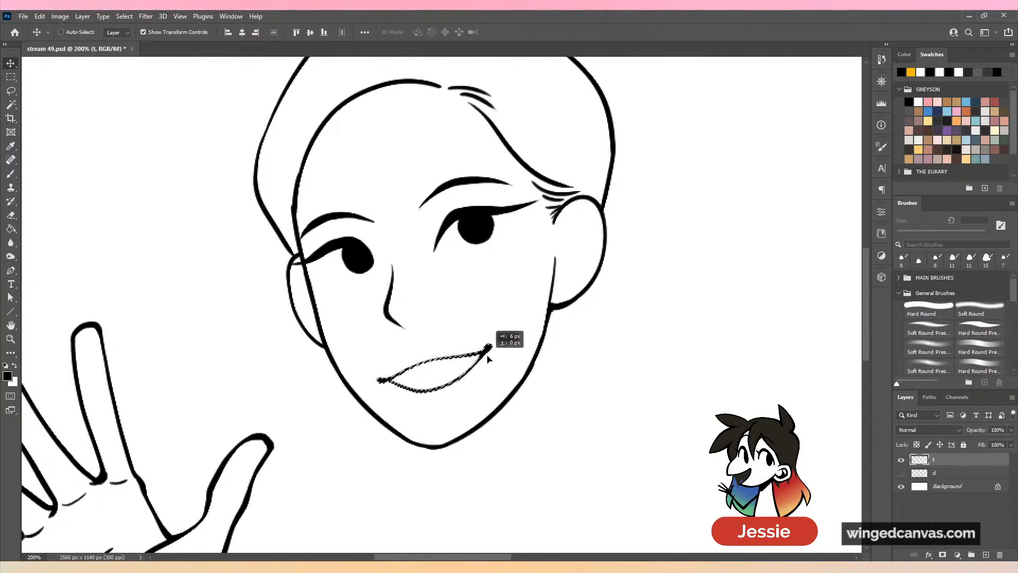
key("ctrl+d")
Lasso the inked nose, nudge it slightly away from the raised hand and deselect it, returning to the Brush tool.
key("l")
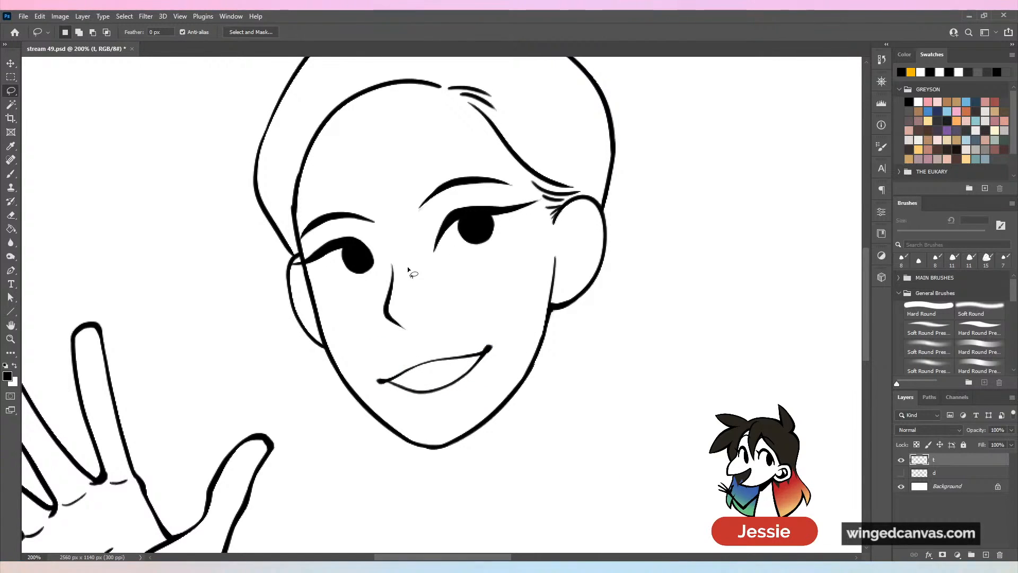
mouse_move(430, 324)
left_mouse_down()
mouse_move(419, 281)
mouse_move(421, 308)
left_mouse_up()
key("v")
key("ctrl+d")
key("b")
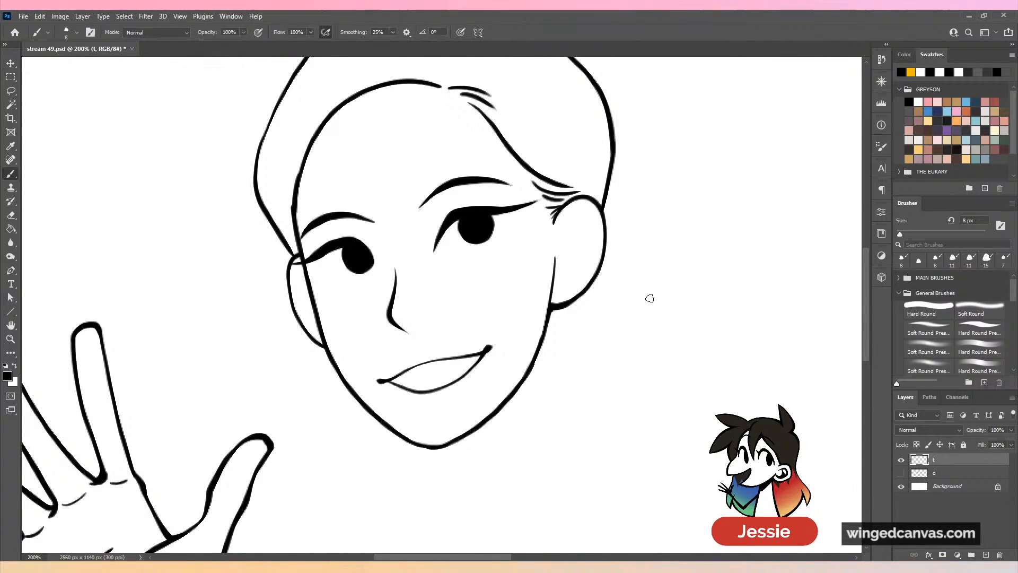
Check the adjusted face with the sketch and background layers hidden, and make both layers visible again.
left_click(901, 473)
key("ctrl+minus")
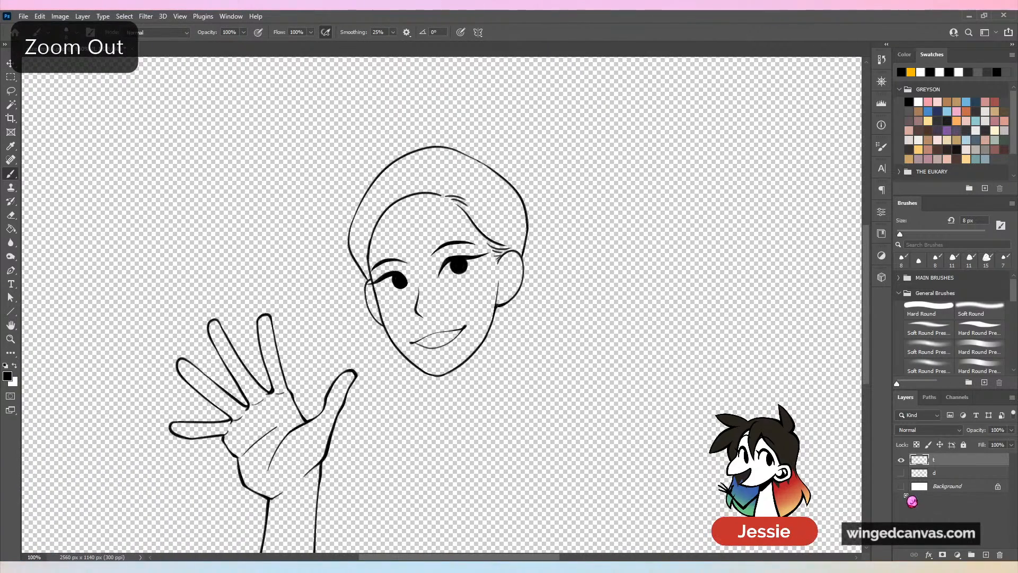
key("ctrl+plus")
scroll(511, 191, "down", 3)
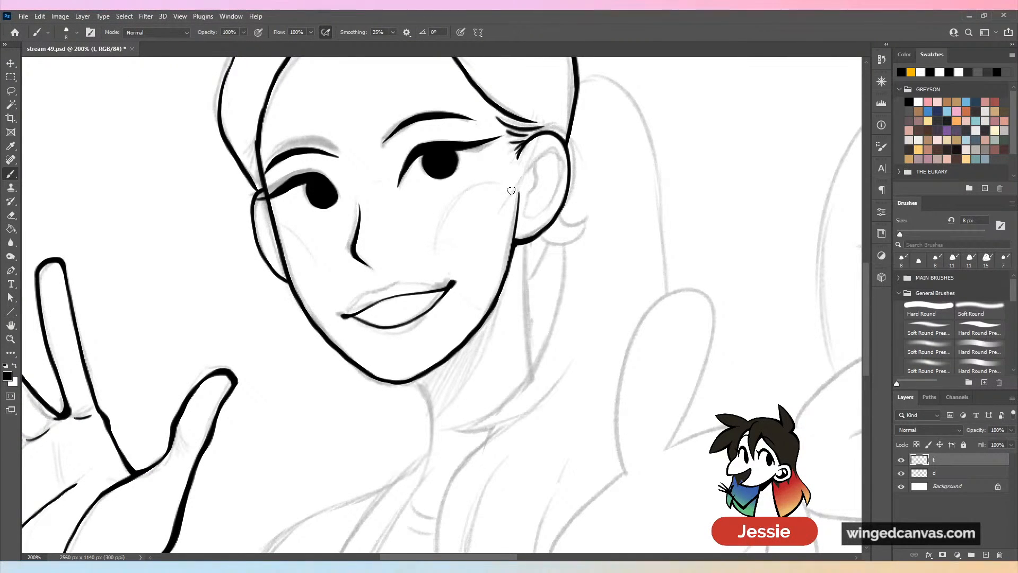
Ink the small hair wisps beneath the waving woman's ear and the back line of her neck.
key("ctrl+minus")
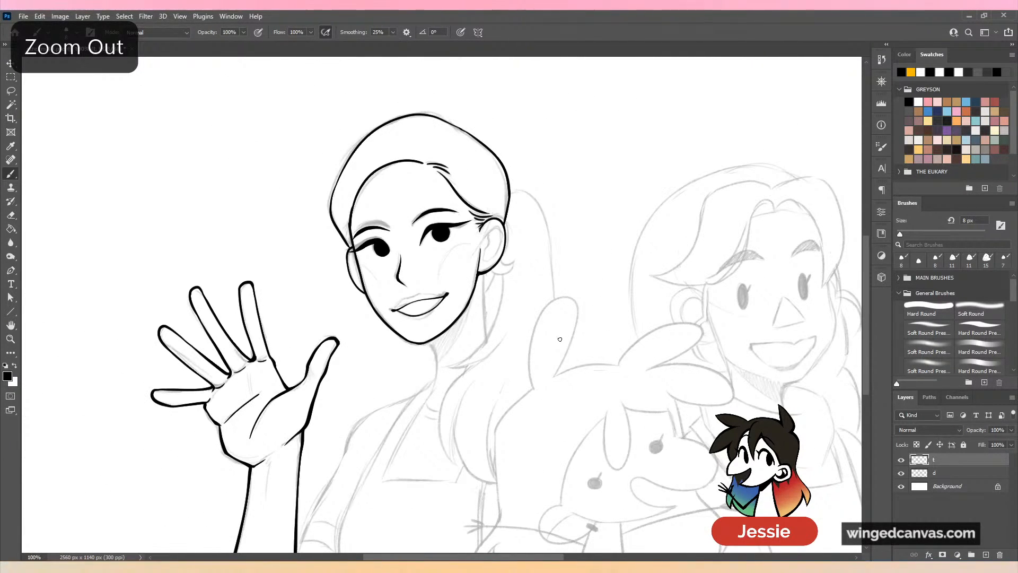
key("ctrl+plus")
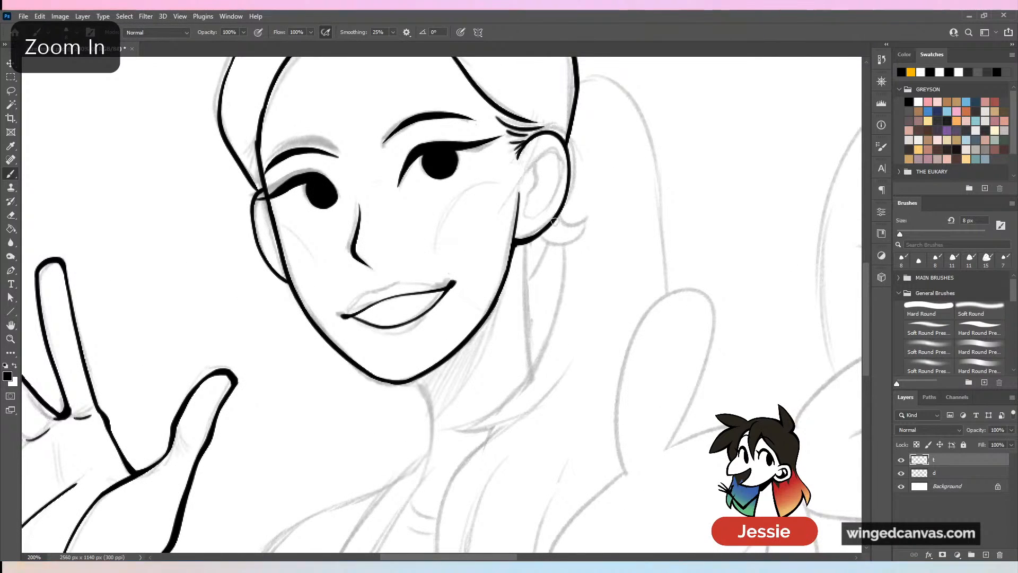
key("ctrl+z")
mouse_move(552, 224)
left_mouse_down()
mouse_move(587, 215)
mouse_move(577, 234)
mouse_move(546, 244)
mouse_move(528, 304)
left_mouse_up()
key("ctrl+z")
key("ctrl+z")
left_click_drag(531, 341, 531, 374)
key("ctrl+minus")
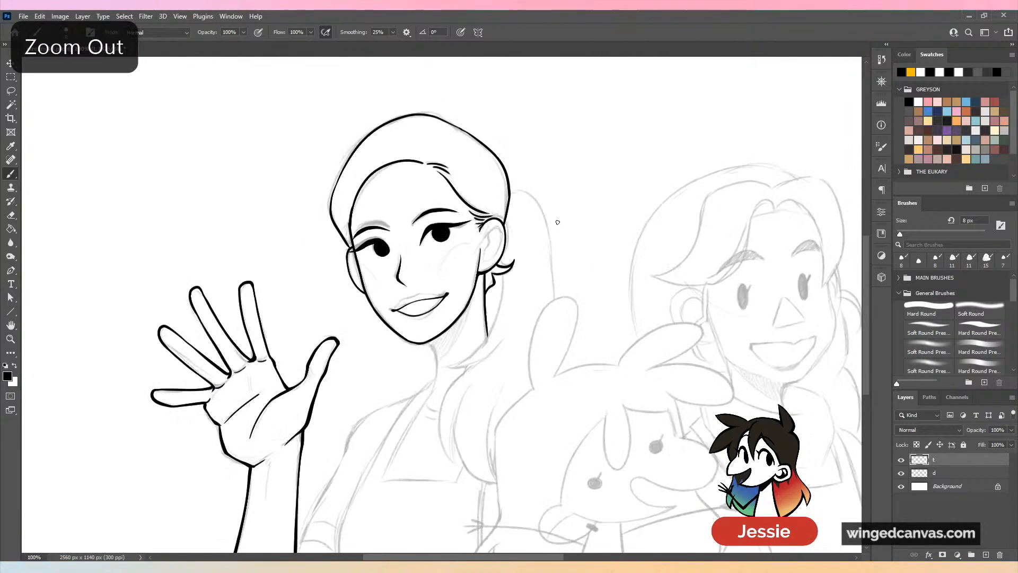
Ink the front neck line from under the woman's chin down to the collar, redrawing it once.
key("ctrl+plus")
scroll(527, 256, "down", 5)
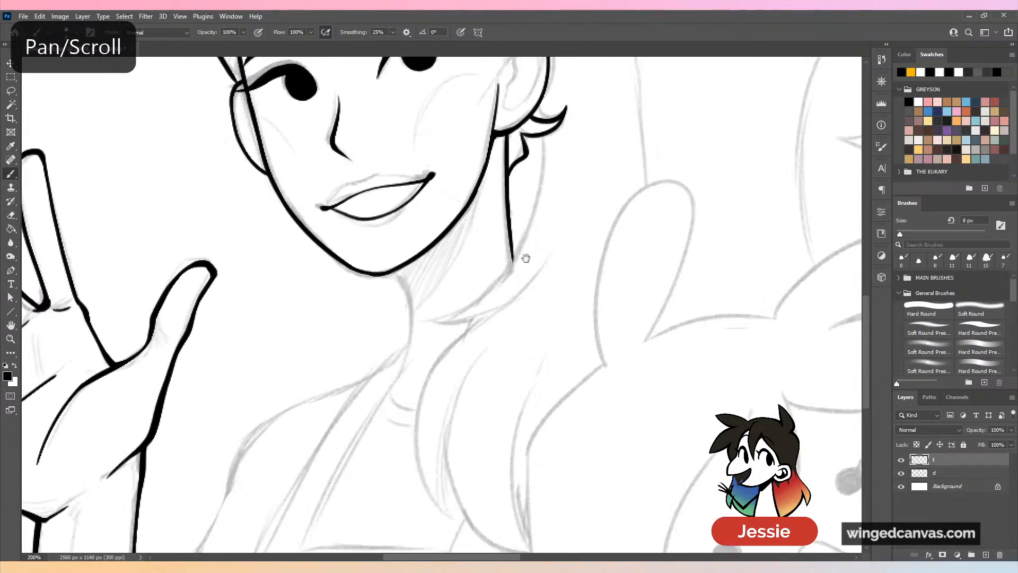
left_click_drag(395, 237, 400, 350)
key("ctrl+z")
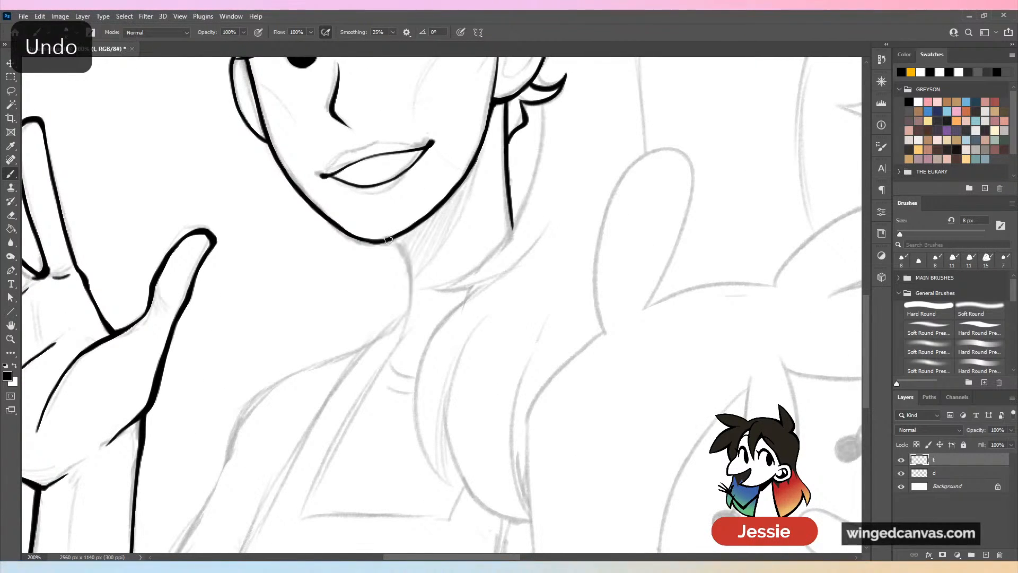
left_click_drag(393, 240, 399, 365)
key("ctrl+minus")
key("ctrl+minus")
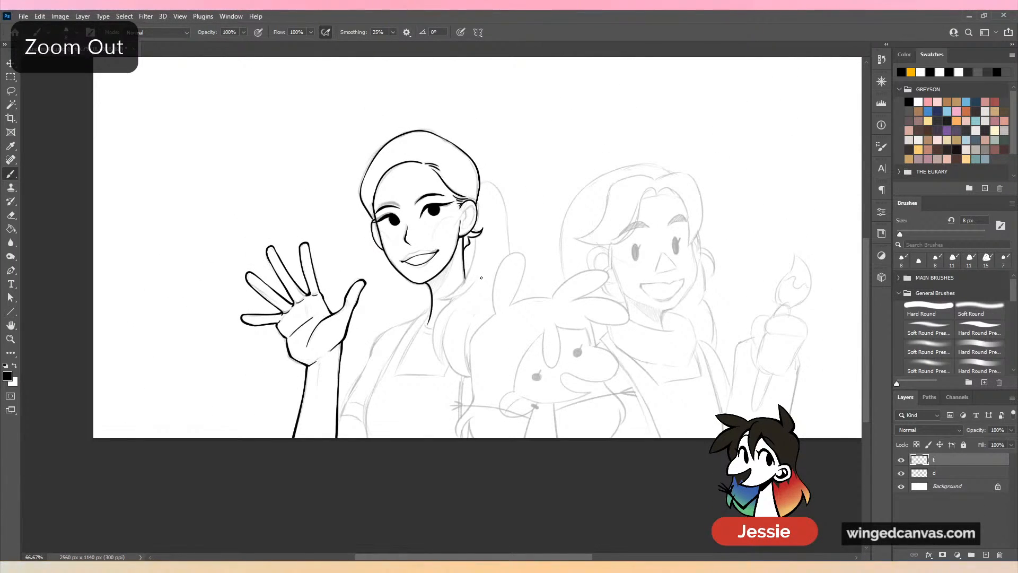
Redraw the waving woman's outer hair contour on the side nearest her raised hand, down to the top of the ear.
key("ctrl+plus")
scroll(481, 277, "up", 3)
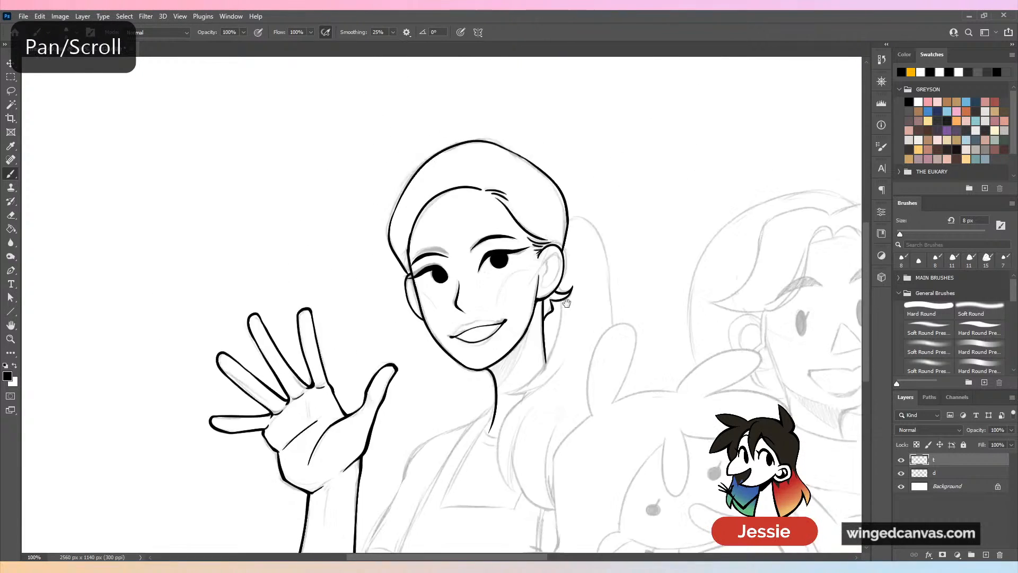
key("ctrl+plus")
mouse_move(444, 123)
left_mouse_down()
mouse_move(394, 207)
mouse_move(379, 264)
left_mouse_up()
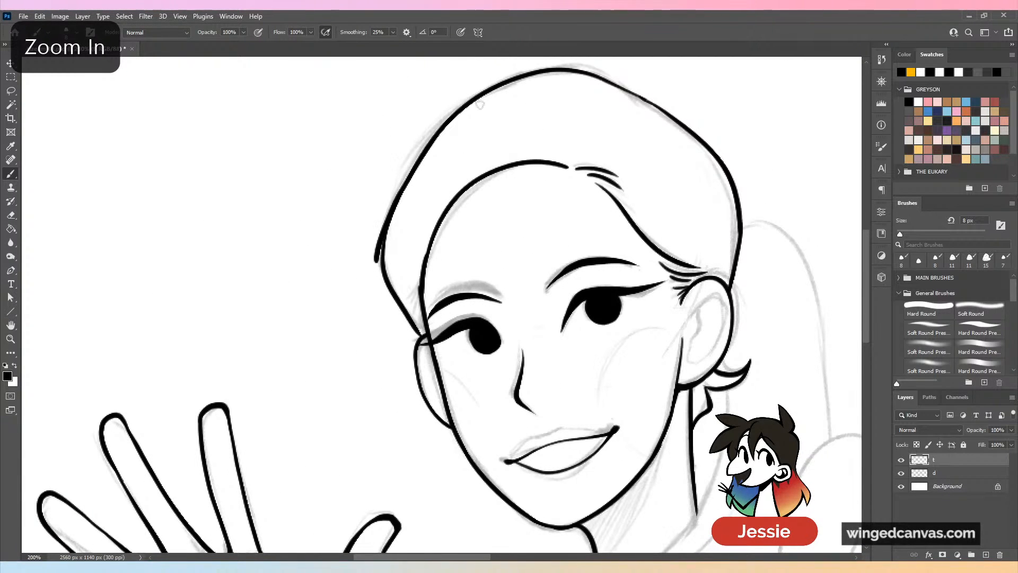
key("ctrl+z")
mouse_move(443, 126)
left_mouse_down()
mouse_move(381, 248)
mouse_move(421, 340)
left_mouse_up()
key("ctrl+z")
key("ctrl+z")
mouse_move(381, 247)
left_mouse_down()
mouse_move(386, 287)
mouse_move(422, 344)
left_mouse_up()
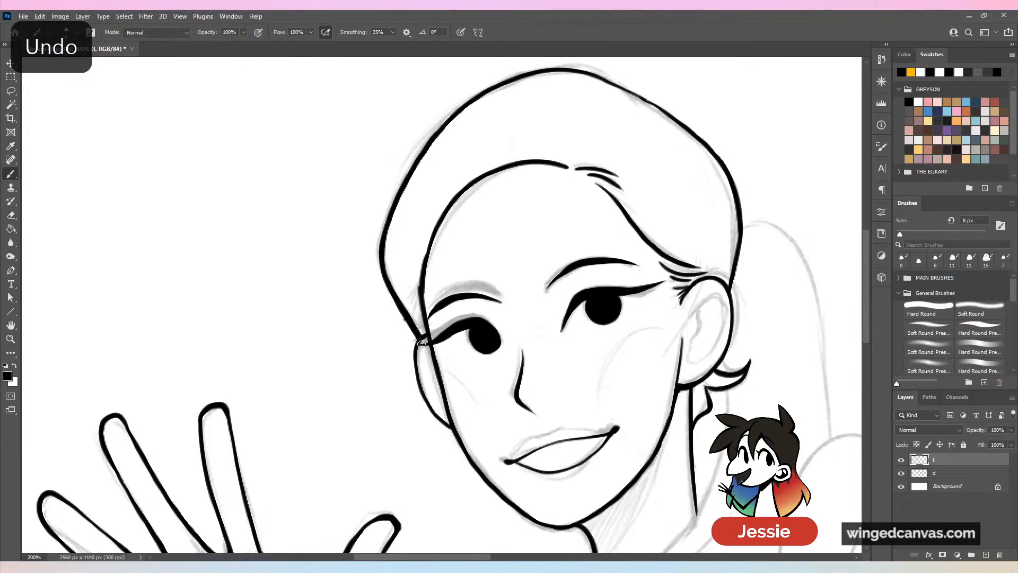
key("ctrl+z")
left_click_drag(381, 250, 422, 343)
Re-ink the outer contour of the woman's ear on the side nearest her raised hand.
left_click_drag(512, 334, 461, 238)
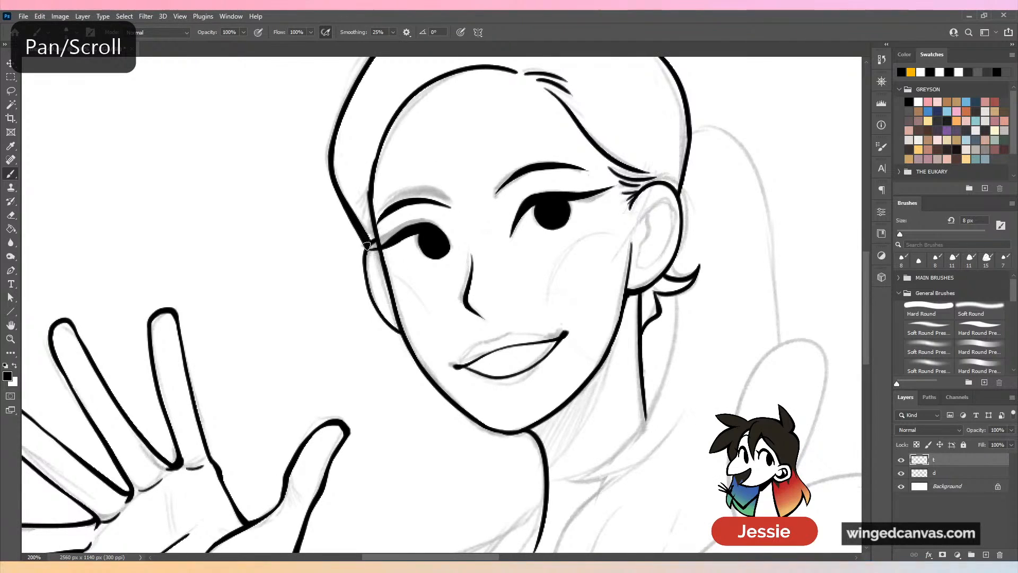
left_click_drag(368, 281, 403, 342)
key("ctrl+z")
mouse_move(365, 244)
left_mouse_down()
mouse_move(367, 295)
mouse_move(401, 335)
left_mouse_up()
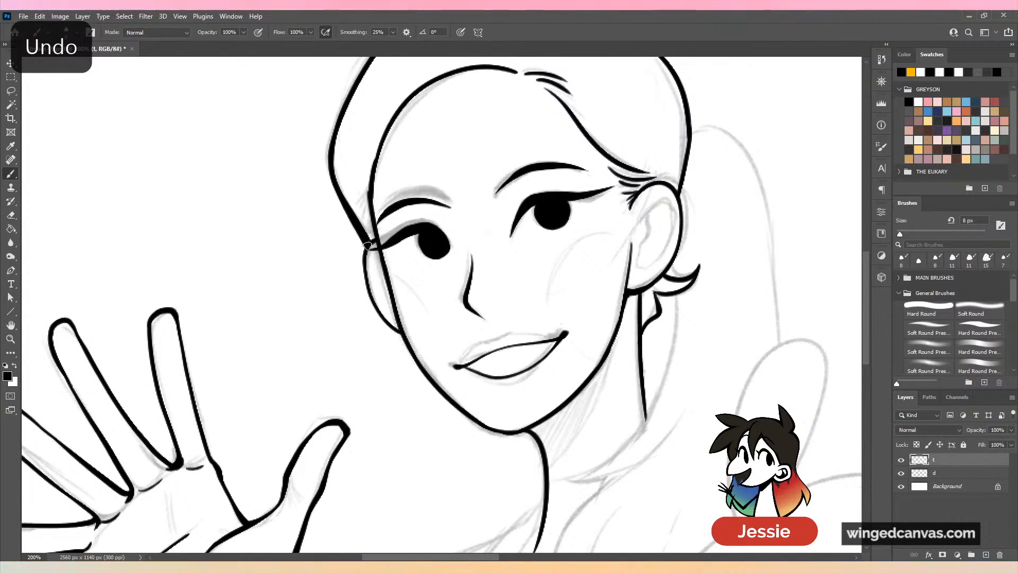
mouse_move(368, 246)
left_mouse_down()
mouse_move(374, 306)
mouse_move(401, 337)
left_mouse_up()
key("ctrl+minus")
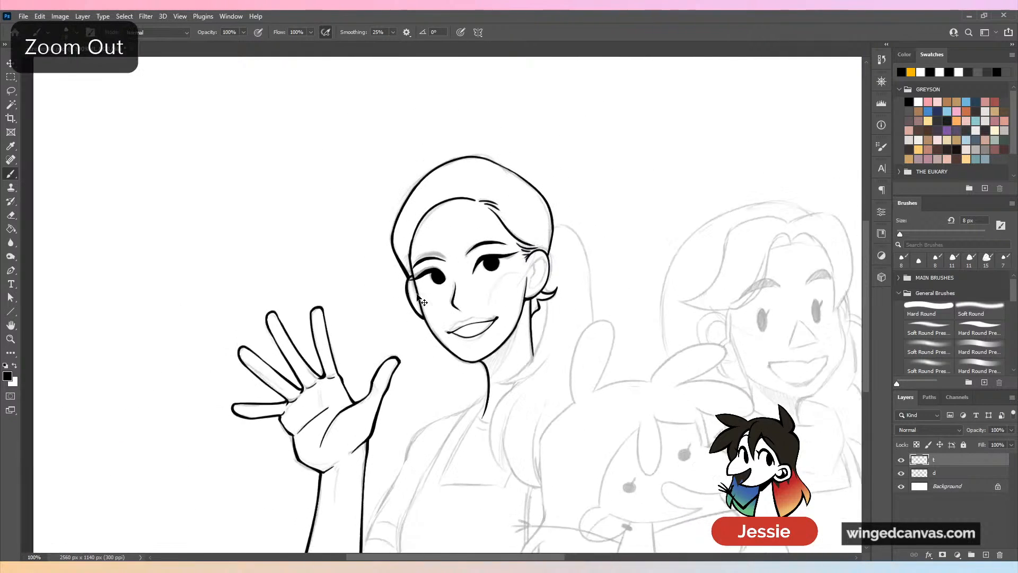
key("ctrl+minus")
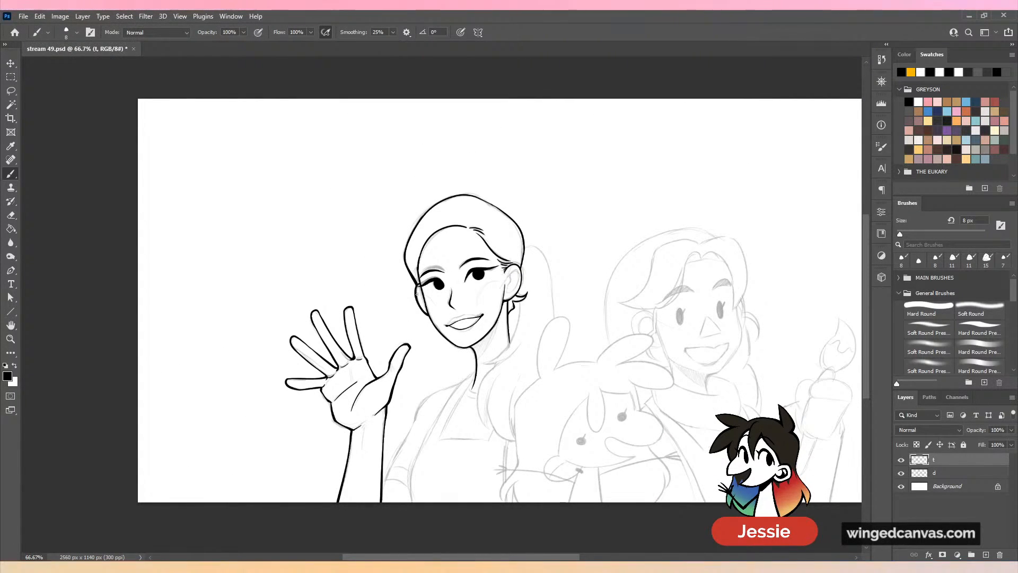
Ink the long curve of hair sweeping from below the woman's ear behind her neck to a point near the collar.
key("ctrl+plus")
left_click_drag(467, 223, 439, 209)
key("ctrl+plus")
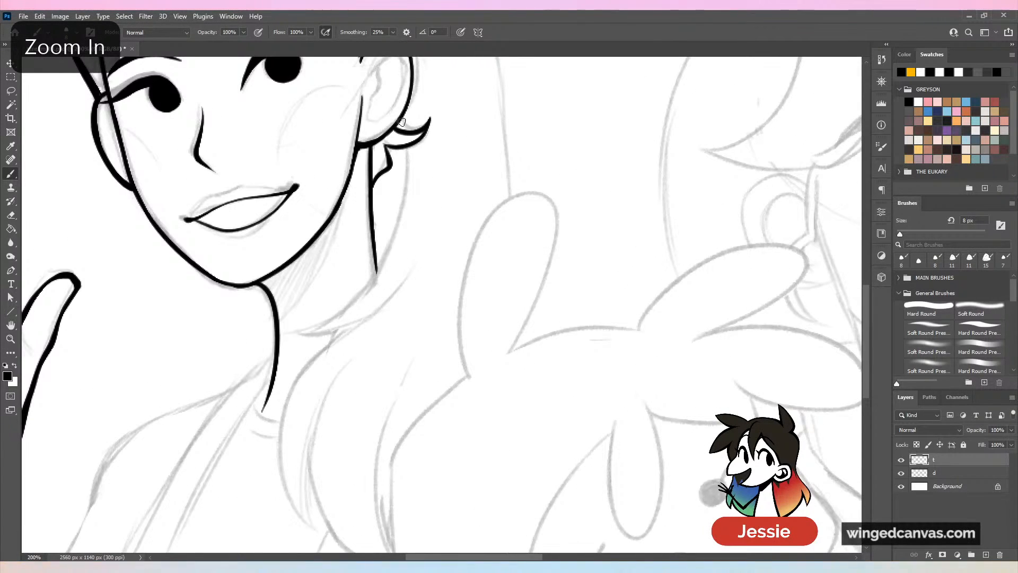
left_click_drag(407, 153, 367, 277)
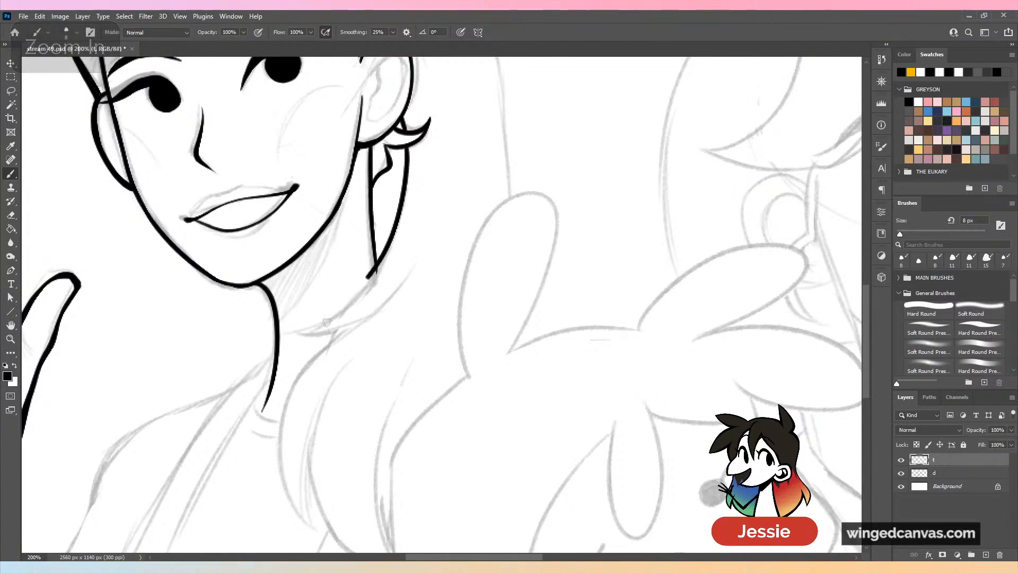
key("ctrl+z")
left_click_drag(407, 150, 340, 323)
key("ctrl+z")
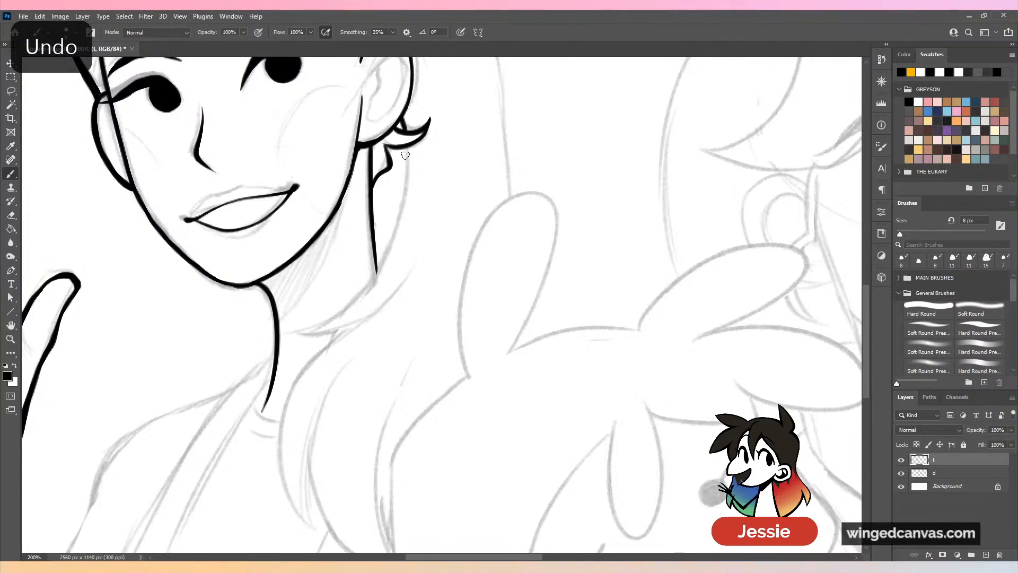
left_click_drag(405, 155, 307, 330)
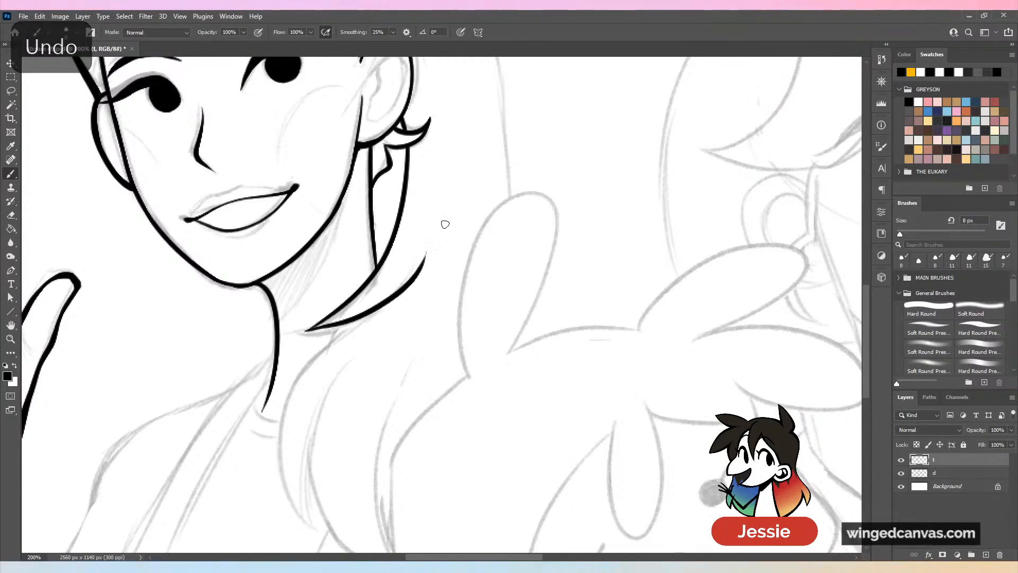
Redraw the lower edge of that hair lock as a tapered curve rising from its pointed tip.
key("ctrl+z")
left_click_drag(425, 245, 297, 332)
key("ctrl+equal")
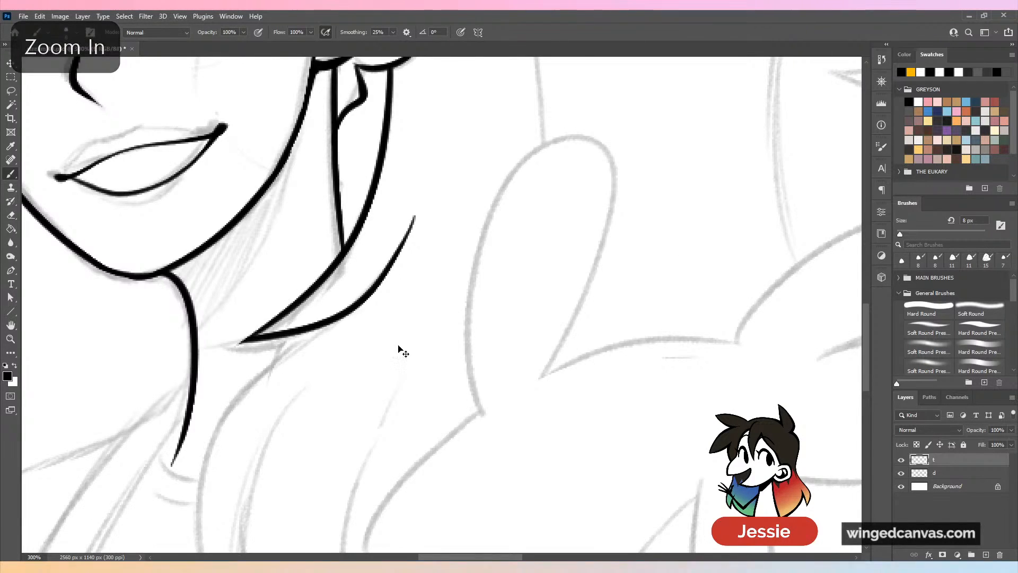
key("ctrl+minus")
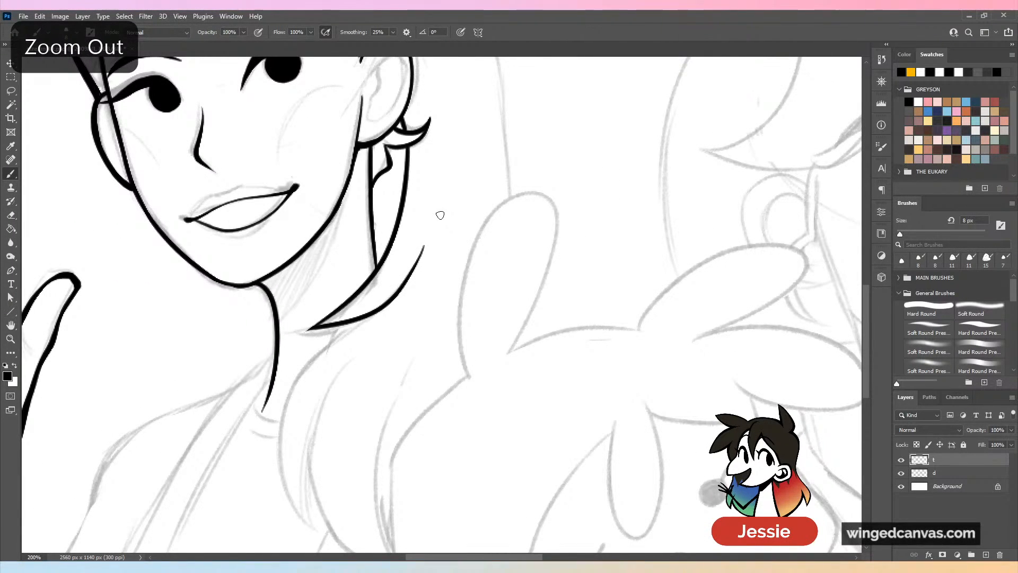
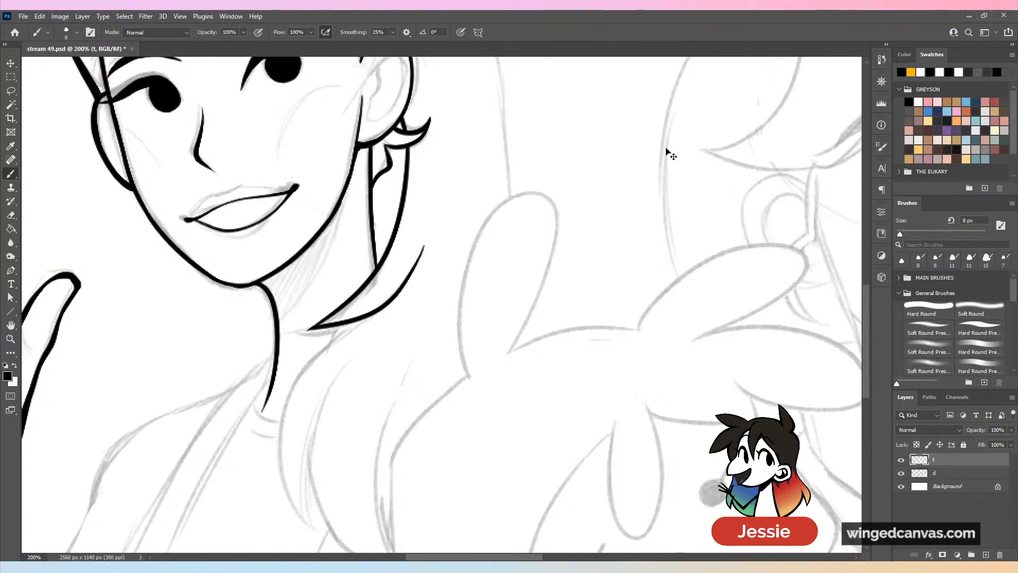
Handwrite a letter n in the blank area above the characters and set the brush smoothing to 0%.
key("ctrl+minus")
scroll(515, 302, "up", 3)
left_click_drag(419, 196, 433, 199)
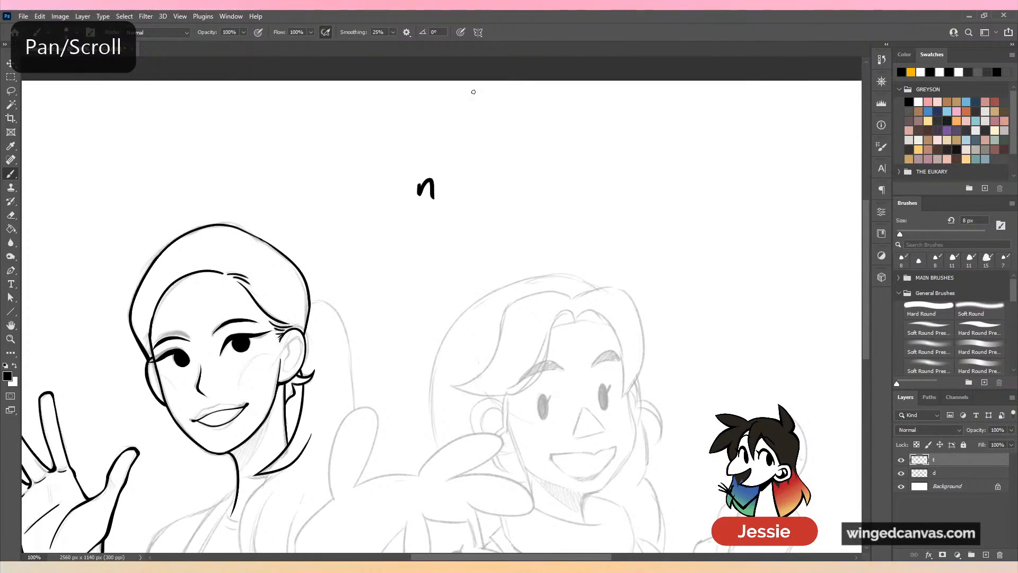
left_click_drag(393, 32, 403, 39)
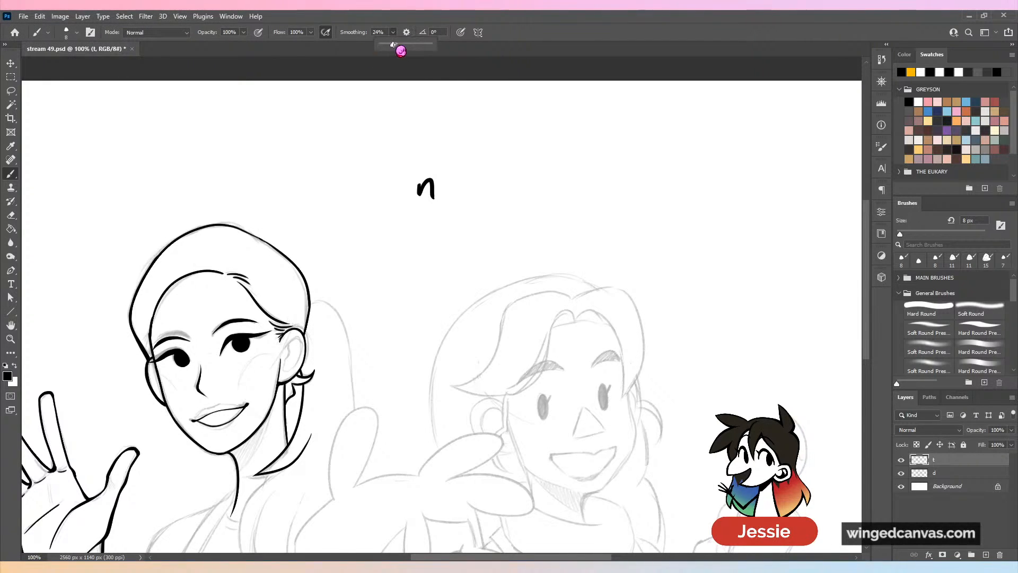
Finish handwriting the first artist's social media handle in the blank area above the second character.
left_click_drag(445, 158, 442, 197)
left_click_drag(457, 174, 469, 196)
left_click_drag(476, 183, 500, 192)
mouse_move(514, 193)
left_mouse_down()
mouse_move(554, 196)
mouse_move(556, 171)
left_mouse_up()
left_click_drag(563, 162, 567, 199)
mouse_move(572, 165)
left_mouse_down()
mouse_move(564, 196)
mouse_move(593, 202)
left_mouse_up()
mouse_move(604, 181)
left_mouse_down()
mouse_move(597, 199)
mouse_move(616, 202)
left_mouse_up()
left_click_drag(611, 181, 627, 179)
mouse_move(623, 199)
left_mouse_down()
mouse_move(649, 183)
mouse_move(654, 199)
left_mouse_up()
mouse_move(662, 167)
left_mouse_down()
mouse_move(667, 187)
mouse_move(657, 180)
mouse_move(688, 197)
left_mouse_up()
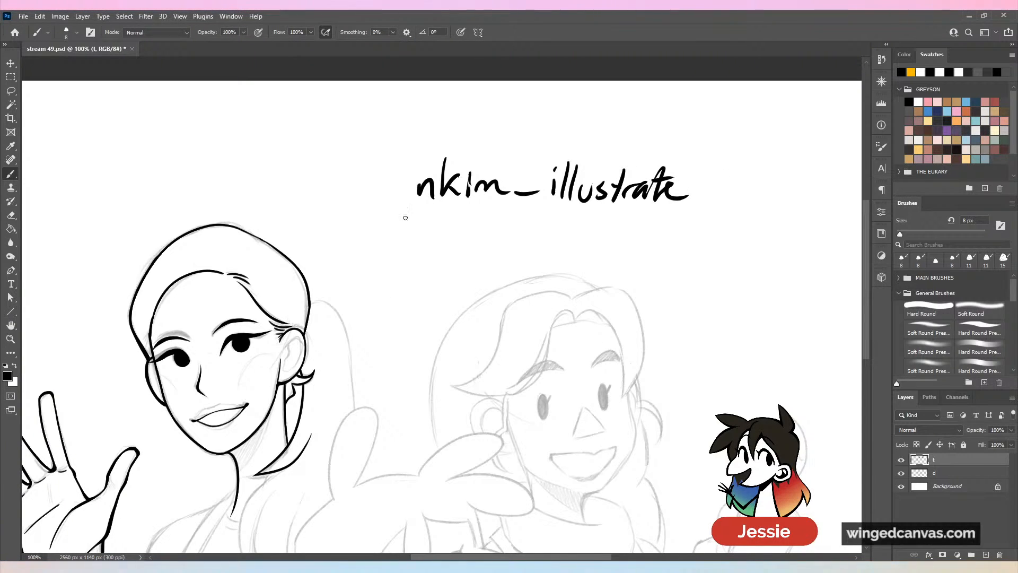
Handwrite the artist name Simon Stalenhag on a new line below the handle.
mouse_move(440, 221)
left_mouse_down()
mouse_move(423, 246)
mouse_move(449, 247)
left_mouse_up()
left_click_drag(450, 225, 451, 227)
mouse_move(455, 245)
left_mouse_down()
mouse_move(461, 235)
mouse_move(479, 245)
left_mouse_up()
mouse_move(487, 234)
left_mouse_down()
mouse_move(480, 241)
mouse_move(491, 236)
left_mouse_up()
left_click_drag(495, 234, 509, 247)
mouse_move(554, 221)
left_mouse_down()
mouse_move(534, 245)
mouse_move(561, 250)
left_mouse_up()
mouse_move(553, 233)
left_mouse_down()
mouse_move(566, 228)
mouse_move(584, 245)
left_mouse_up()
mouse_move(598, 218)
left_mouse_down()
mouse_move(590, 246)
mouse_move(615, 245)
left_mouse_up()
mouse_move(609, 234)
left_mouse_down()
mouse_move(625, 246)
mouse_move(661, 247)
left_mouse_up()
mouse_move(676, 234)
left_mouse_down()
mouse_move(674, 268)
mouse_move(645, 271)
mouse_move(652, 286)
mouse_move(621, 279)
left_mouse_up()
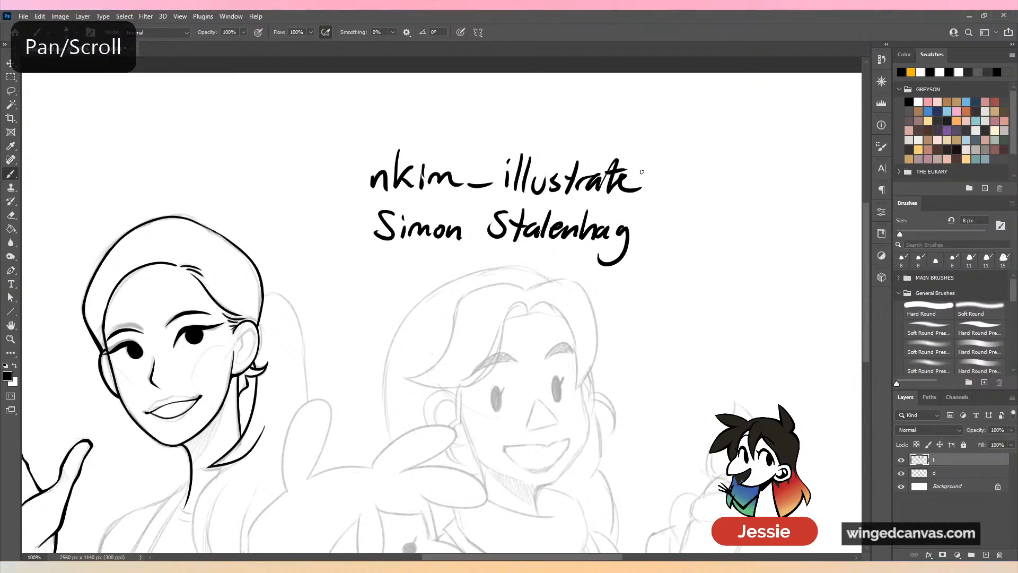
left_click_drag(676, 193, 597, 188)
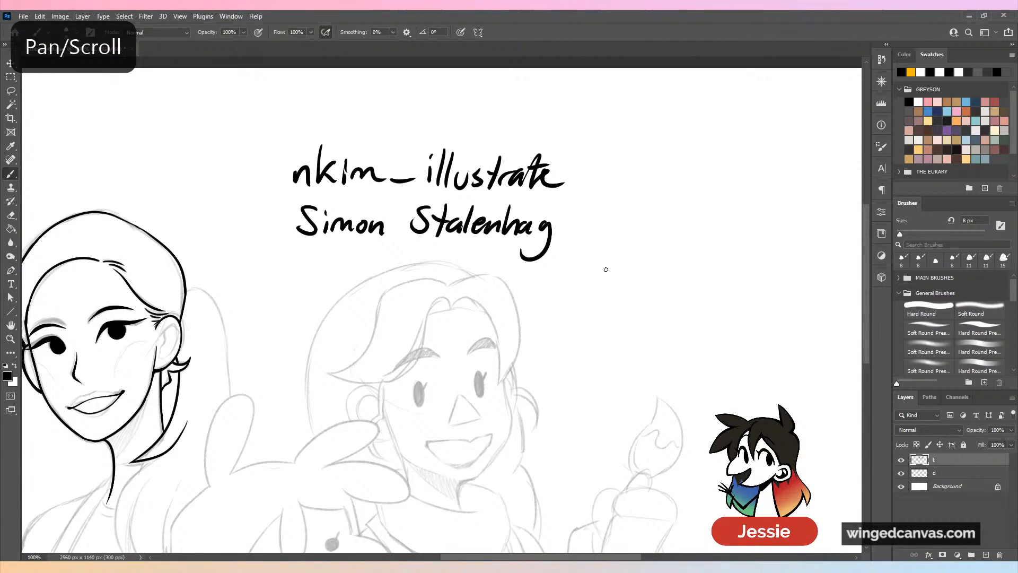
left_click(523, 212)
left_click(529, 212)
key("ctrl+z")
key("ctrl+z")
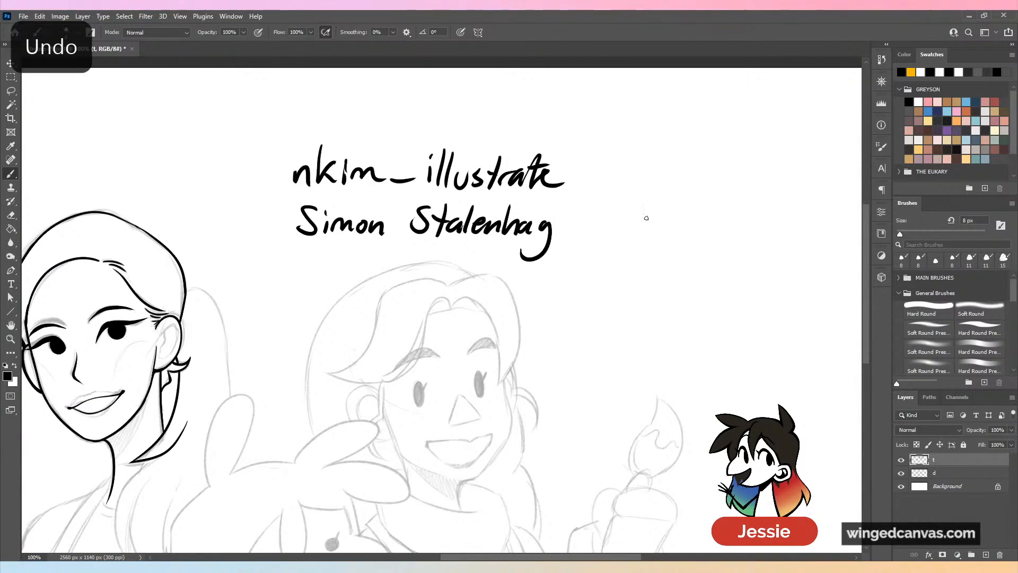
Handwrite a third artist's full name beside the first handle, starting a second column.
left_click_drag(600, 183, 558, 177)
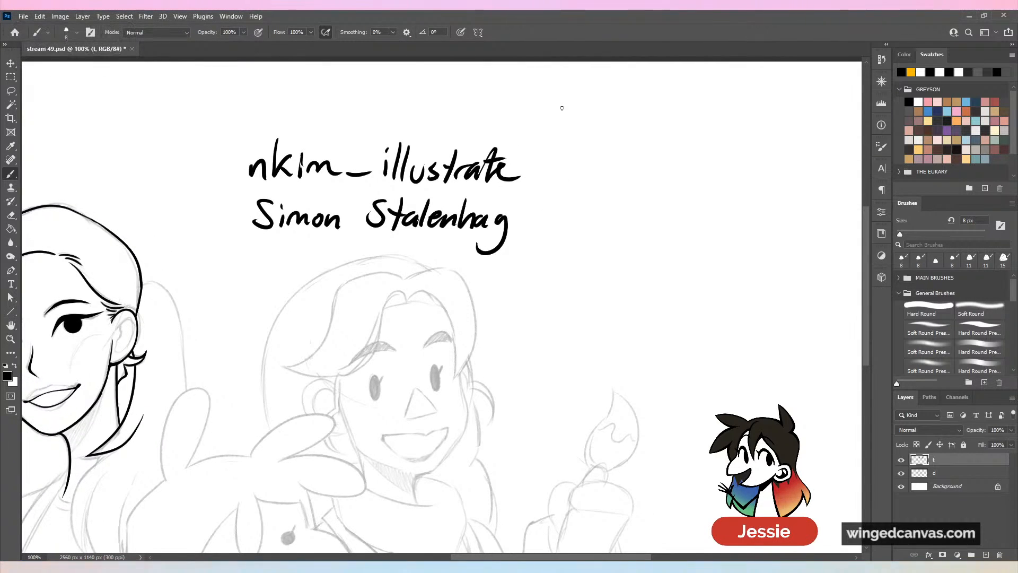
mouse_move(587, 139)
left_mouse_down()
mouse_move(565, 171)
mouse_move(618, 168)
left_mouse_up()
mouse_move(611, 153)
left_mouse_down()
mouse_move(614, 191)
mouse_move(633, 162)
left_mouse_up()
mouse_move(641, 139)
left_mouse_down()
mouse_move(644, 162)
mouse_move(736, 172)
left_mouse_up()
mouse_move(743, 160)
left_mouse_down()
mouse_move(743, 173)
mouse_move(769, 162)
left_mouse_up()
left_click_drag(776, 159, 795, 172)
mouse_move(802, 162)
left_mouse_down()
mouse_move(822, 168)
mouse_move(504, 228)
left_mouse_up()
Add that artist's online alias in parentheses beneath the full name.
key("space")
left_click_drag(350, 204, 355, 224)
mouse_move(354, 220)
left_mouse_down()
mouse_move(438, 225)
mouse_move(467, 214)
left_mouse_up()
mouse_move(469, 218)
left_mouse_down()
mouse_move(468, 228)
mouse_move(476, 219)
left_mouse_up()
left_click_drag(487, 206, 494, 229)
left_click_drag(500, 219, 523, 235)
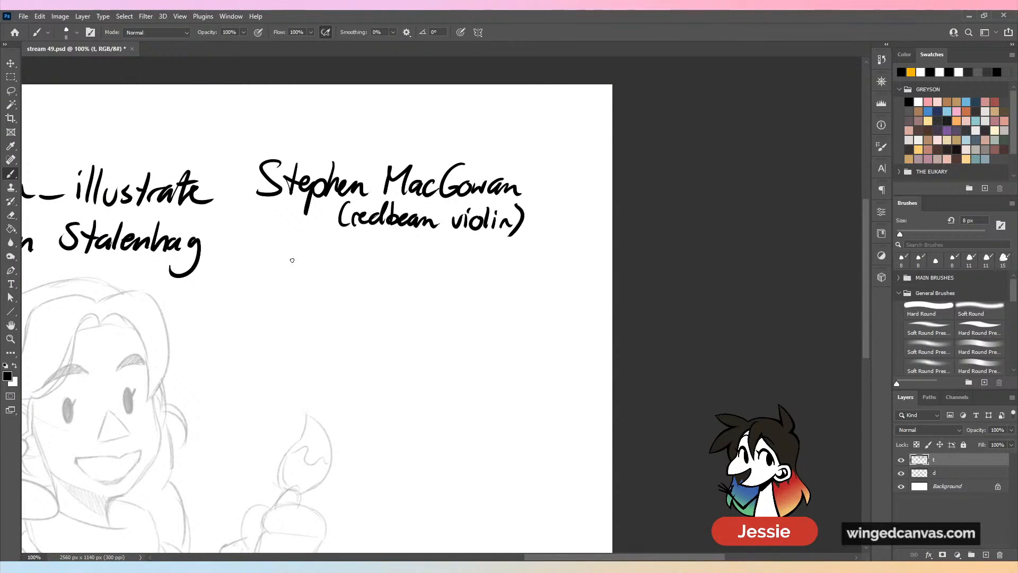
Handwrite a fourth artist's name below the alias in the second column.
left_click_drag(291, 246, 301, 277)
left_click_drag(286, 263, 307, 246)
mouse_move(300, 274)
left_mouse_down()
mouse_move(317, 260)
mouse_move(327, 274)
left_mouse_up()
left_click_drag(331, 258, 334, 275)
left_click_drag(339, 248, 348, 273)
mouse_move(351, 260)
left_mouse_down()
mouse_move(351, 291)
mouse_move(376, 273)
mouse_move(395, 276)
left_mouse_up()
left_click_drag(406, 263, 417, 275)
left_click_drag(581, 222, 778, 233)
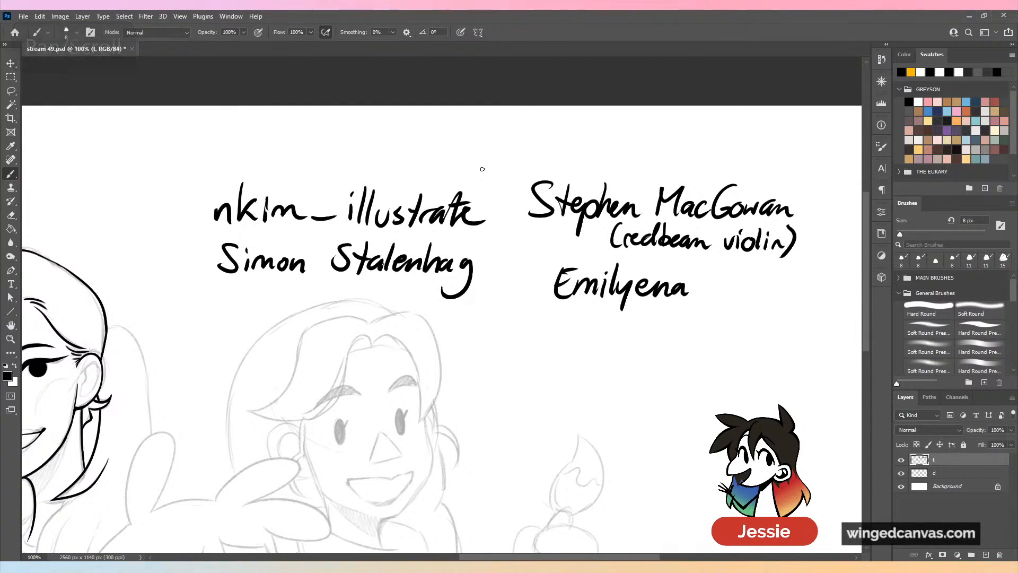
left_click_drag(698, 164, 739, 158)
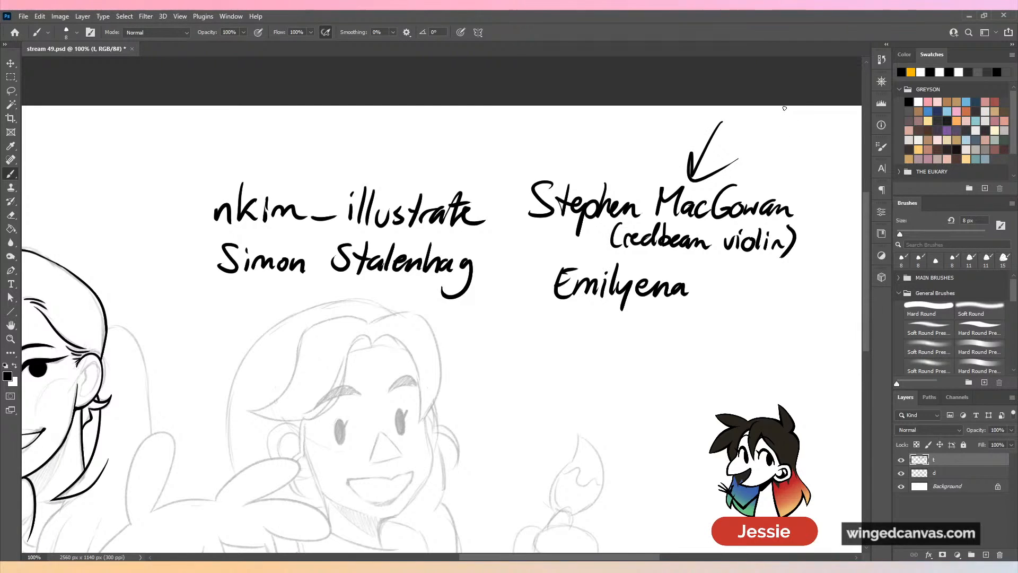
key("ctrl+z")
left_click_drag(239, 294, 199, 354)
key("ctrl+z")
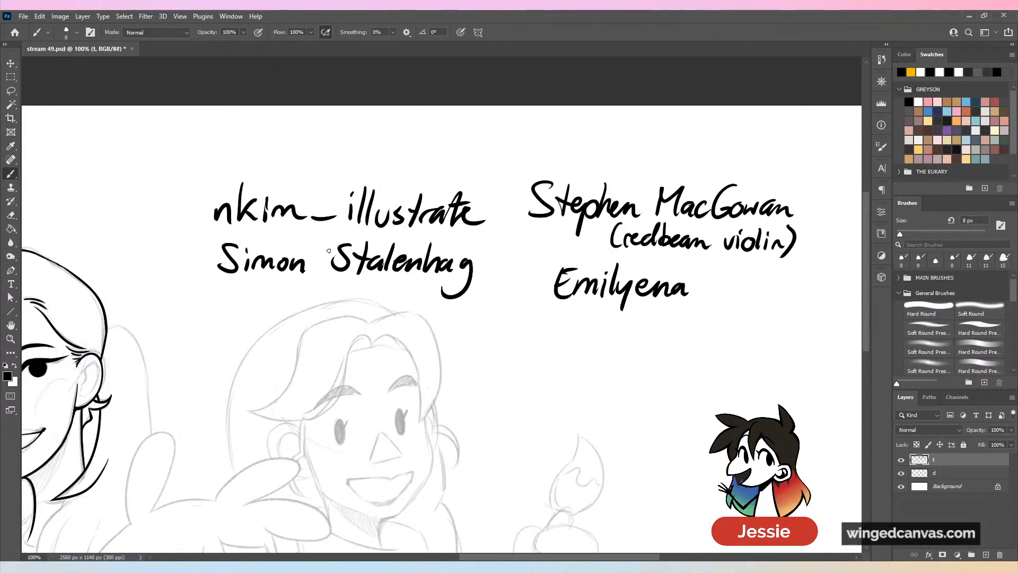
mouse_move(326, 134)
left_mouse_down()
mouse_move(363, 134)
mouse_move(371, 146)
left_mouse_up()
key("ctrl+z")
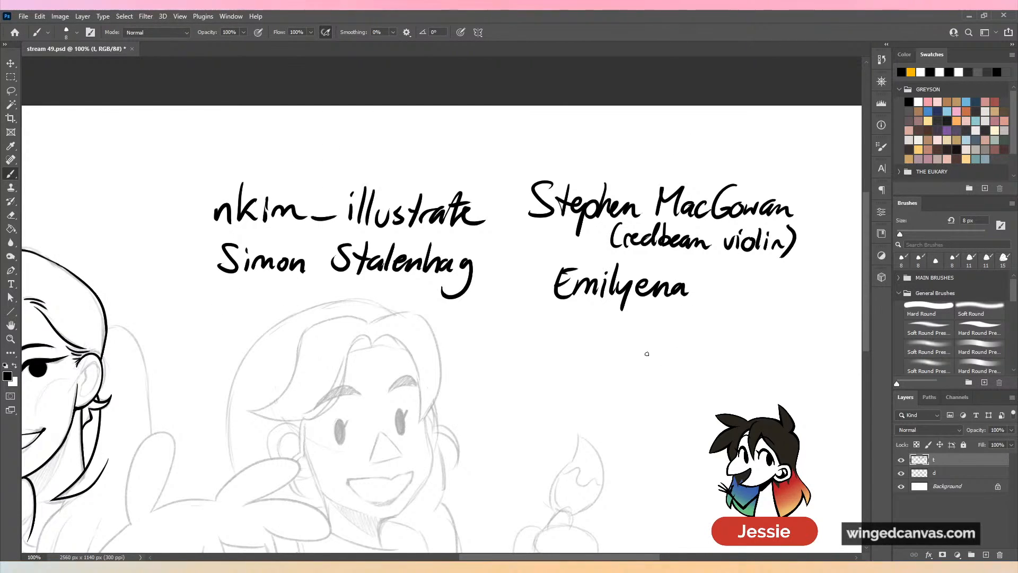
left_click_drag(675, 372, 680, 323)
key("ctrl+z")
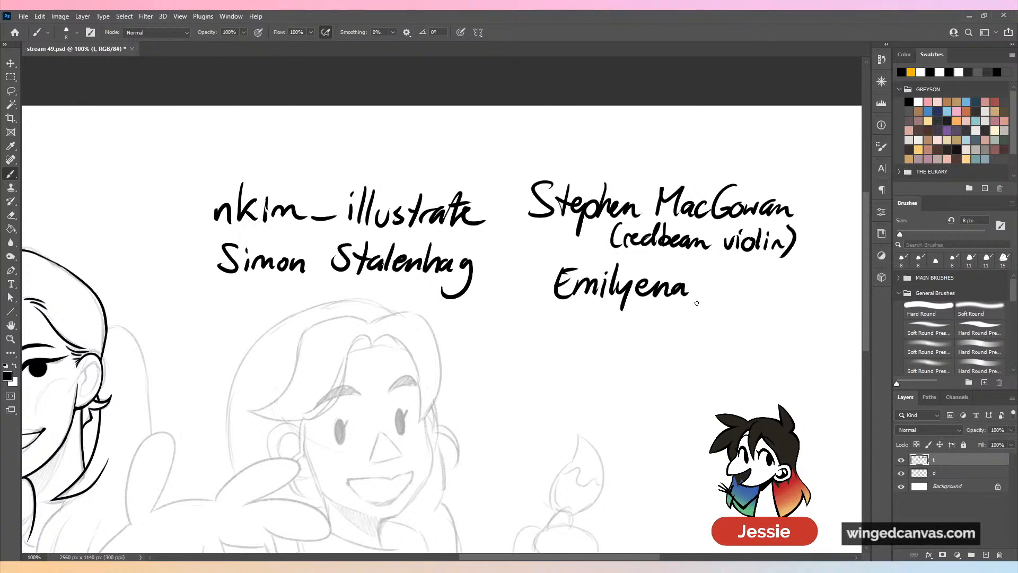
Lasso all the handwritten artist names above the characters and delete them.
key("l")
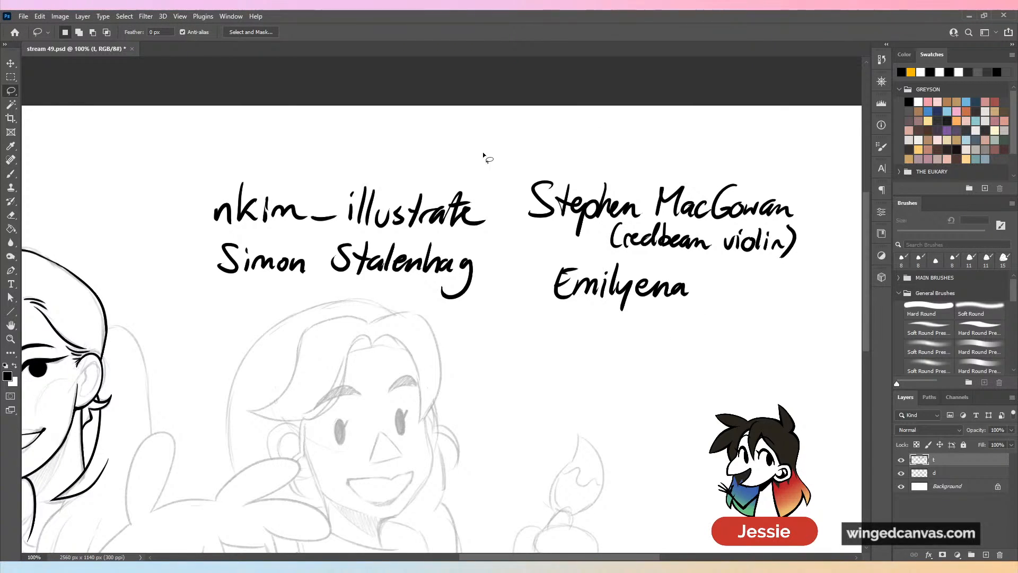
mouse_move(484, 155)
left_mouse_down()
mouse_move(556, 357)
mouse_move(675, 130)
left_mouse_up()
key("Delete")
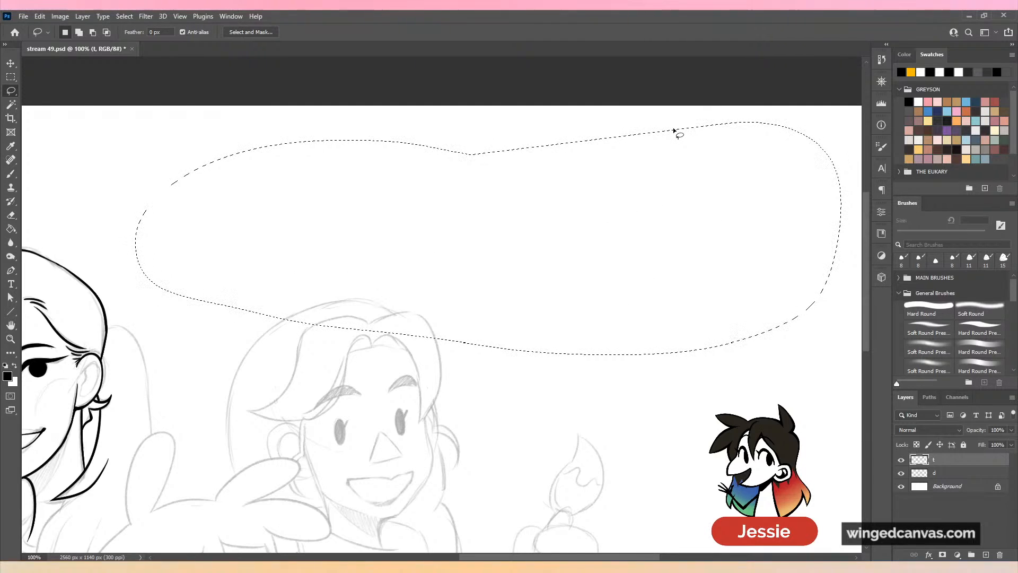
Clear the lasso selection and try inking the outer curve of the waving woman's ponytail with the 8 px brush.
key("ctrl+d")
key("b")
left_click_drag(230, 367, 434, 203)
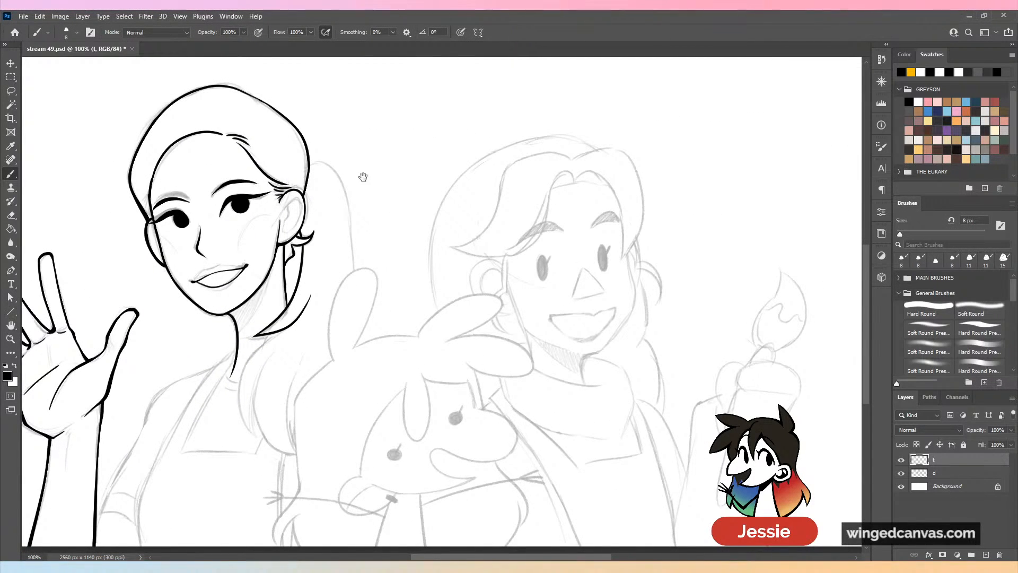
left_click_drag(364, 173, 534, 181)
key("ctrl+plus")
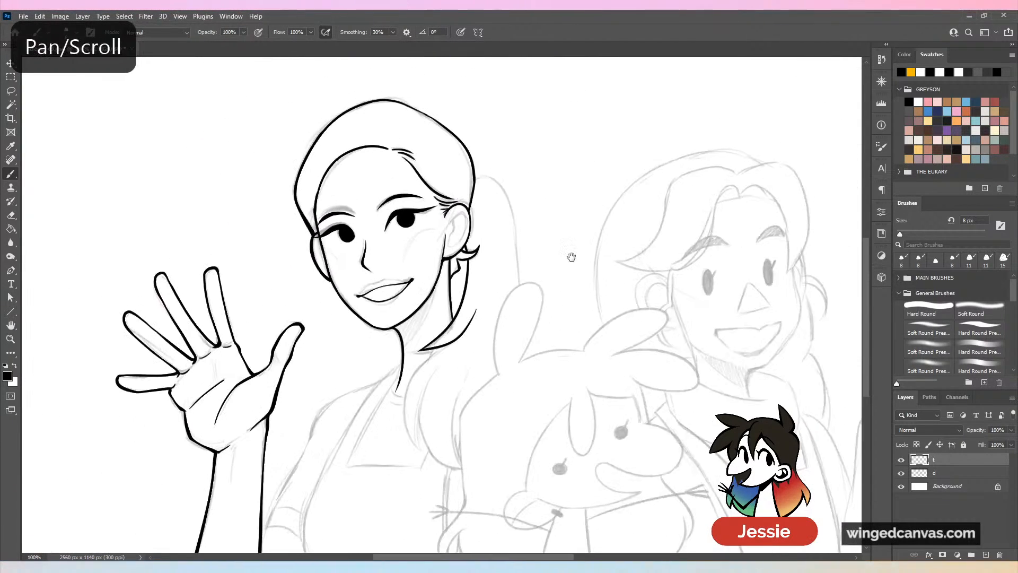
scroll(536, 272, "up", 5)
left_click_drag(361, 187, 439, 448)
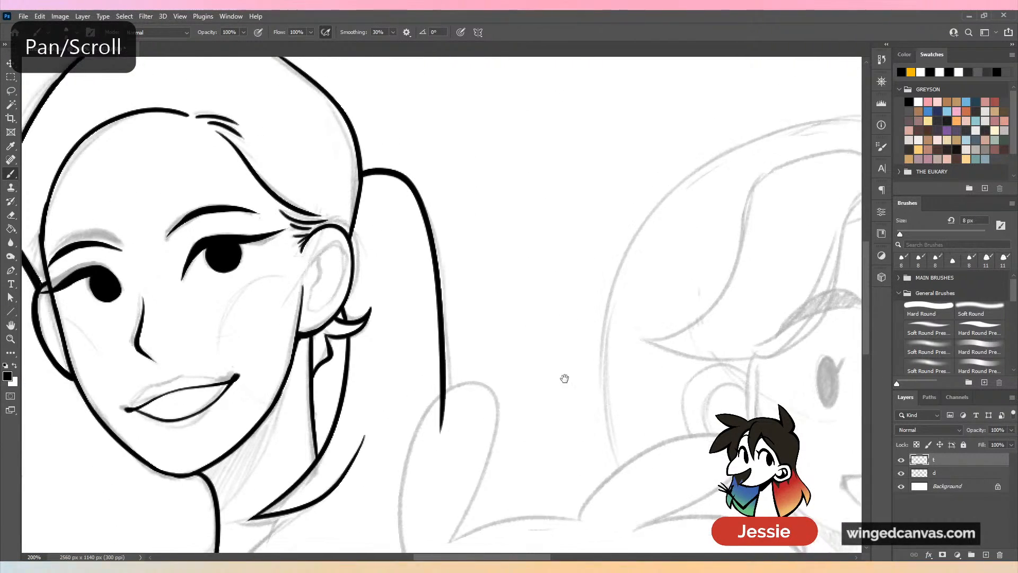
left_click_drag(565, 377, 644, 332)
key("ctrl+z")
Reduce the brush size to 6 px and ink the outer curve of the waving woman's ponytail.
left_click_drag(901, 233, 899, 234)
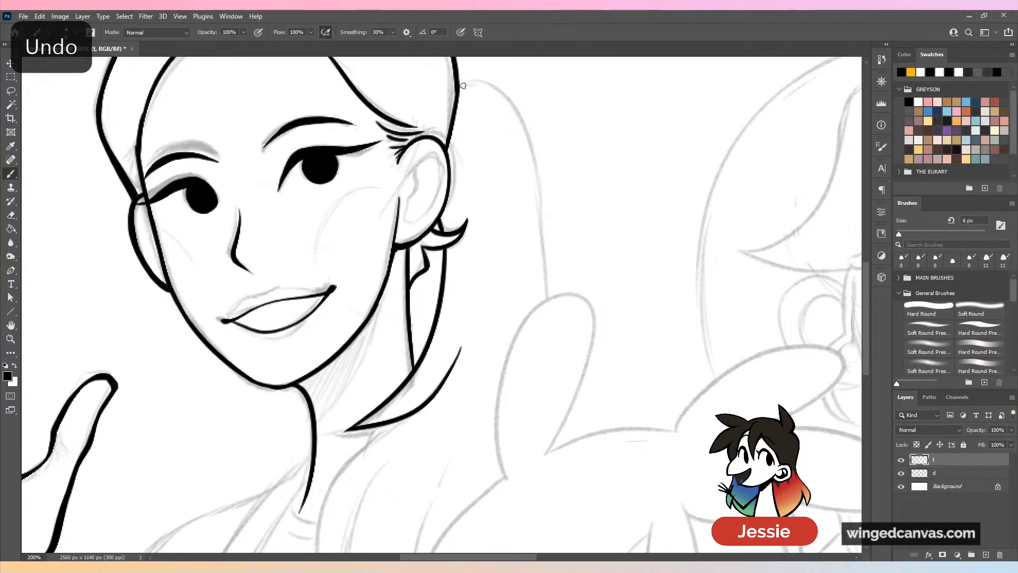
mouse_move(459, 80)
left_mouse_down()
mouse_move(537, 175)
mouse_move(532, 361)
left_mouse_up()
scroll(579, 329, "up", 3)
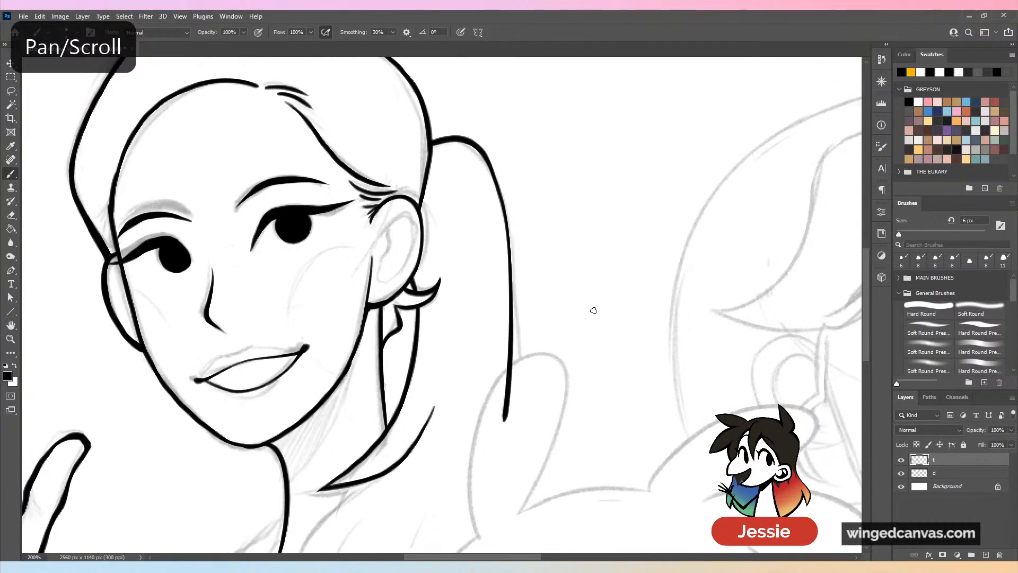
key("ctrl+z")
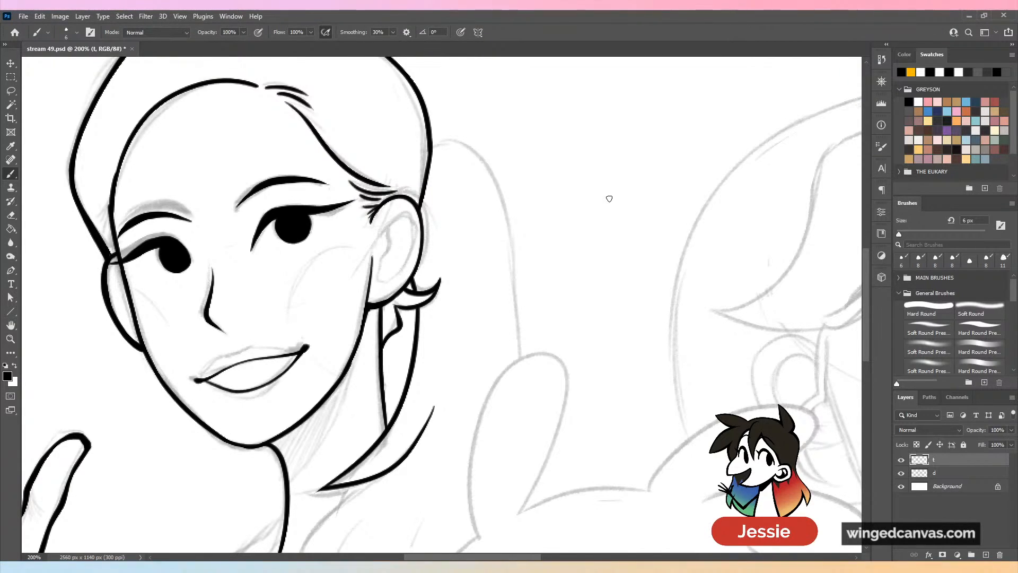
mouse_move(433, 142)
left_mouse_down()
mouse_move(516, 304)
mouse_move(520, 406)
left_mouse_up()
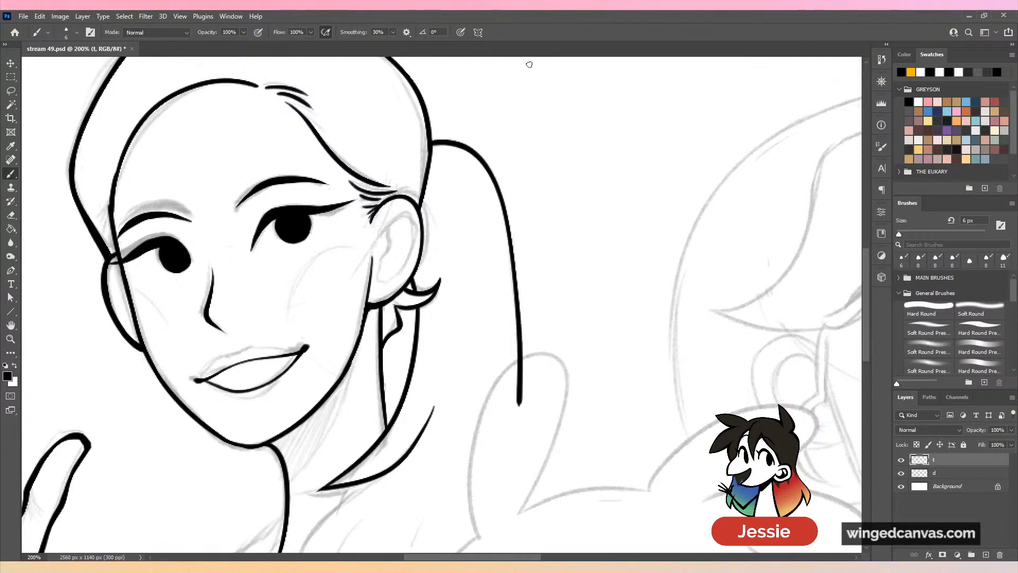
Ink the lower ponytail strands falling over the woman's shoulder, tapering them into curved, pointed tips.
scroll(529, 64, "down", 5)
left_click_drag(490, 212, 399, 393)
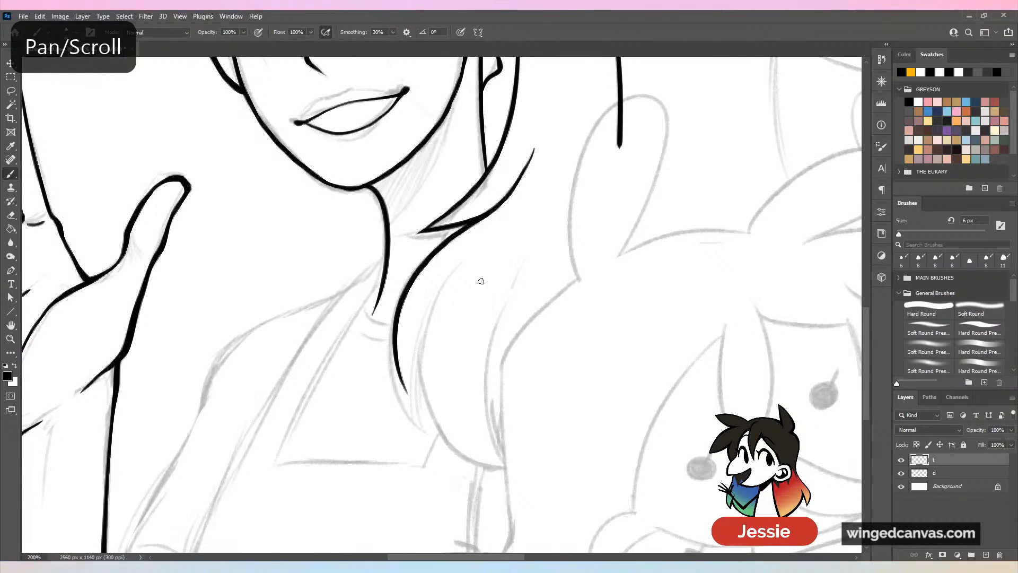
key("ctrl+z")
mouse_move(461, 224)
left_mouse_down()
mouse_move(443, 243)
mouse_move(414, 415)
left_mouse_up()
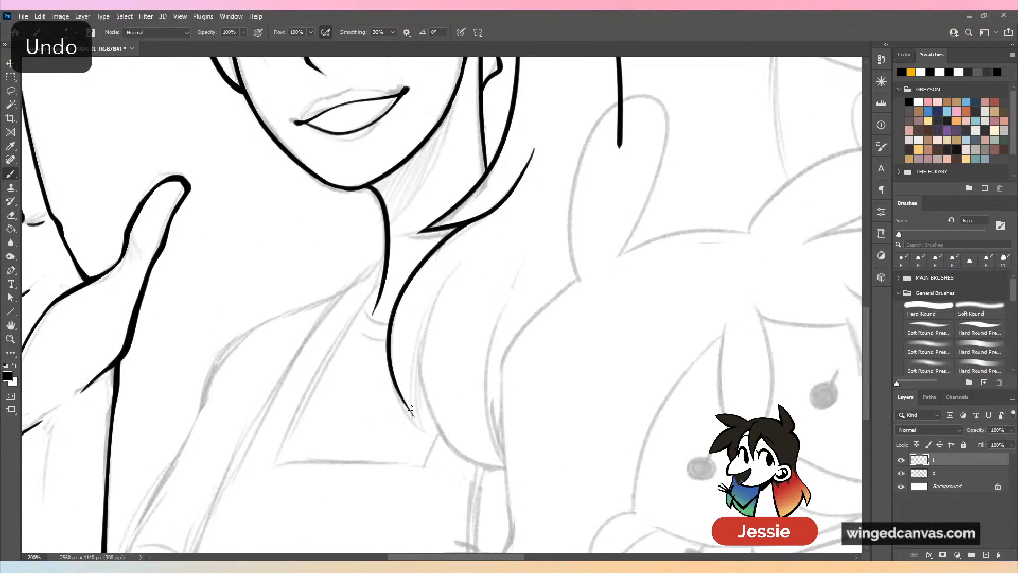
left_click_drag(452, 269, 409, 416)
mouse_move(441, 293)
left_mouse_down()
mouse_move(427, 407)
mouse_move(508, 471)
left_mouse_up()
mouse_move(507, 295)
left_mouse_down()
mouse_move(489, 361)
mouse_move(516, 458)
left_mouse_up()
key("ctrl+z")
mouse_move(525, 259)
left_mouse_down()
mouse_move(491, 397)
mouse_move(525, 454)
left_mouse_up()
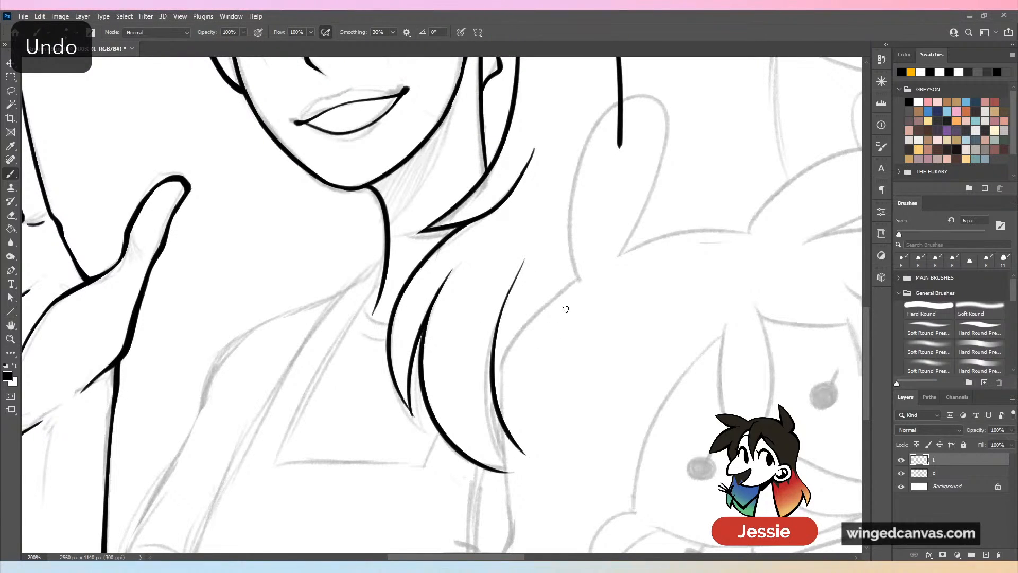
Ink the woman's apron strap lines and the straight-edged neckline, closing the neckline's lower corner.
key("ctrl+minus")
key("ctrl+plus")
left_click_drag(662, 227, 552, 114)
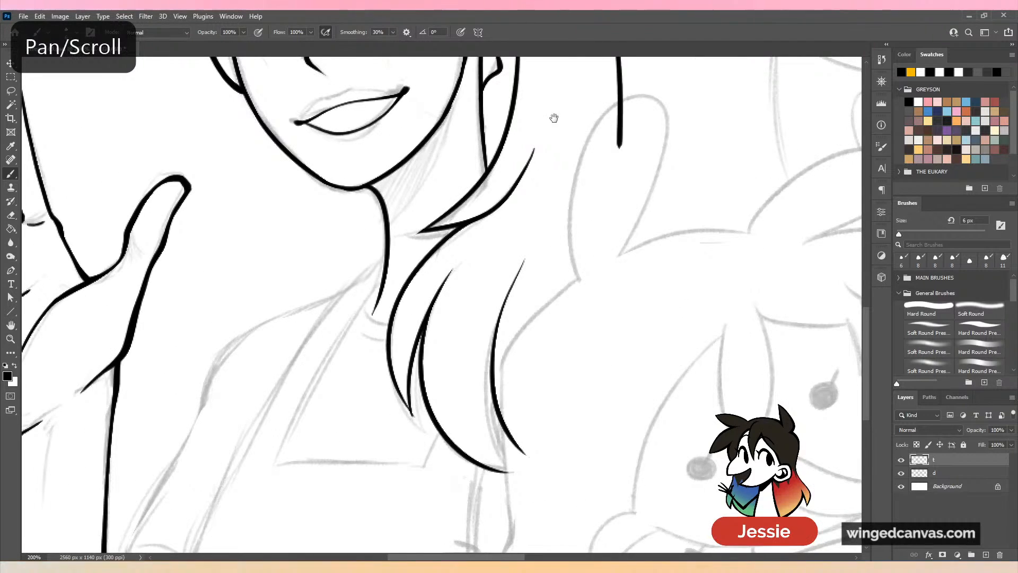
mouse_move(366, 259)
left_mouse_down()
mouse_move(510, 177)
mouse_move(371, 394)
left_mouse_up()
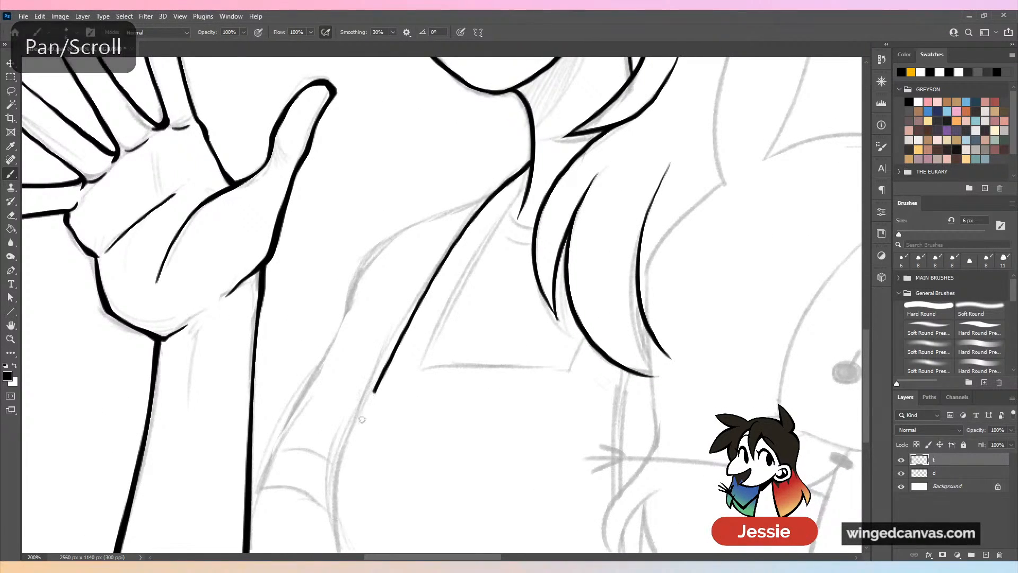
key("ctrl+z")
mouse_move(533, 159)
left_mouse_down()
mouse_move(472, 219)
mouse_move(345, 419)
mouse_move(498, 193)
mouse_move(344, 440)
left_mouse_up()
key("ctrl+z")
mouse_move(533, 178)
left_mouse_down()
mouse_move(419, 378)
mouse_move(578, 371)
mouse_move(570, 370)
left_mouse_up()
key("ctrl+z")
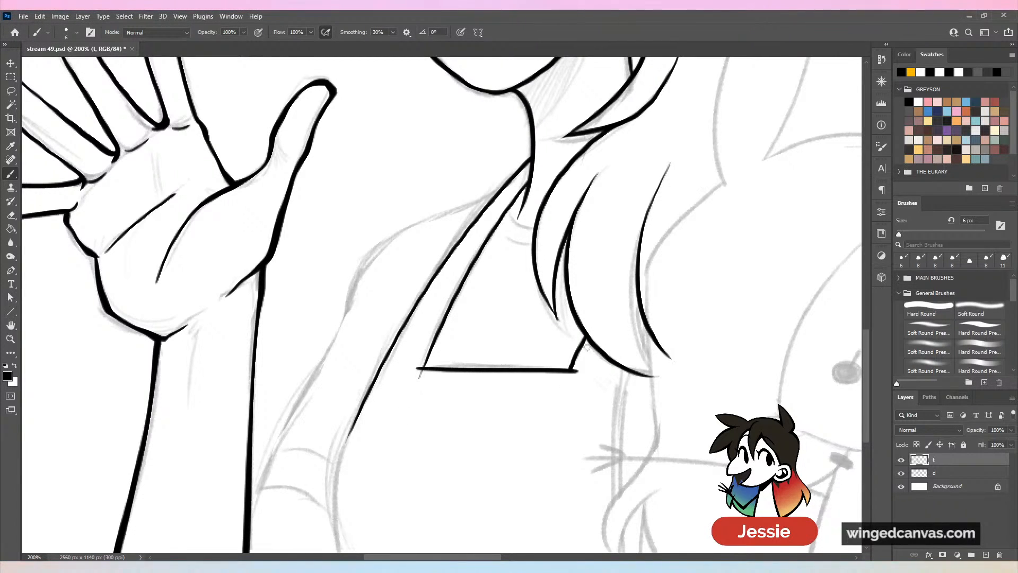
key("ctrl+plus")
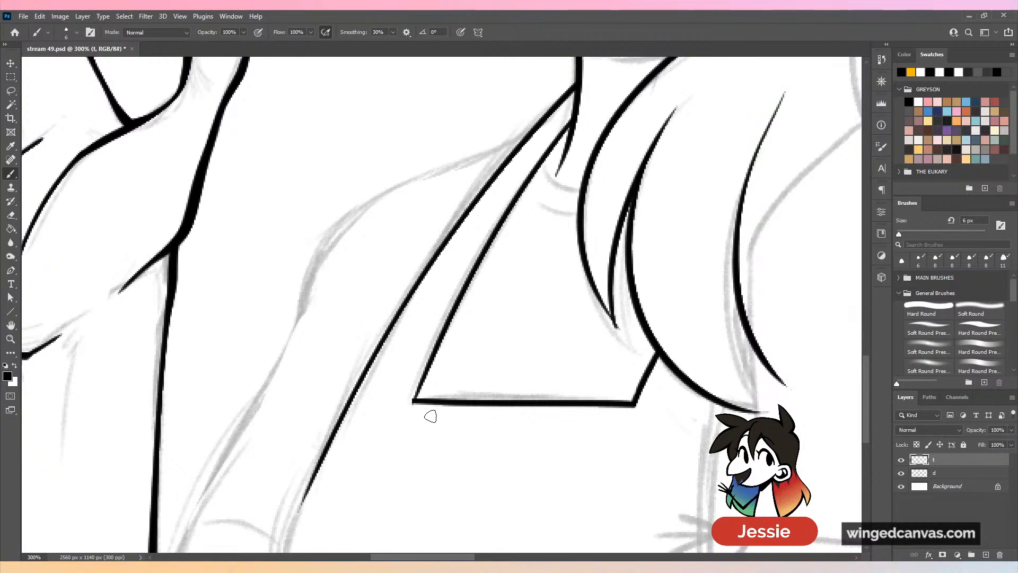
left_click_drag(422, 378, 414, 399)
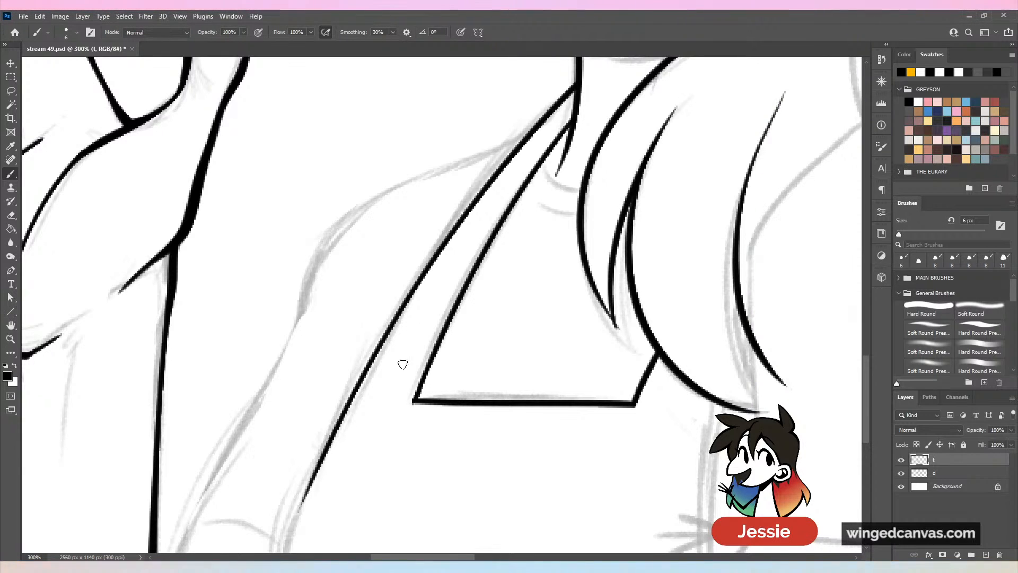
Ink the two curved shirt collar lines at the base of the woman's neck.
key("ctrl+minus")
key("ctrl+minus")
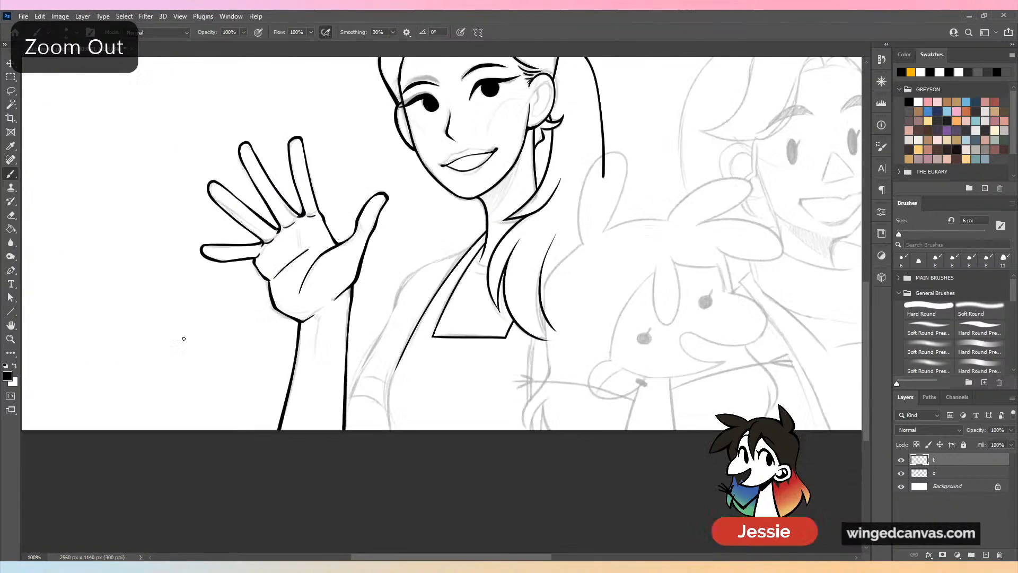
key("ctrl+plus")
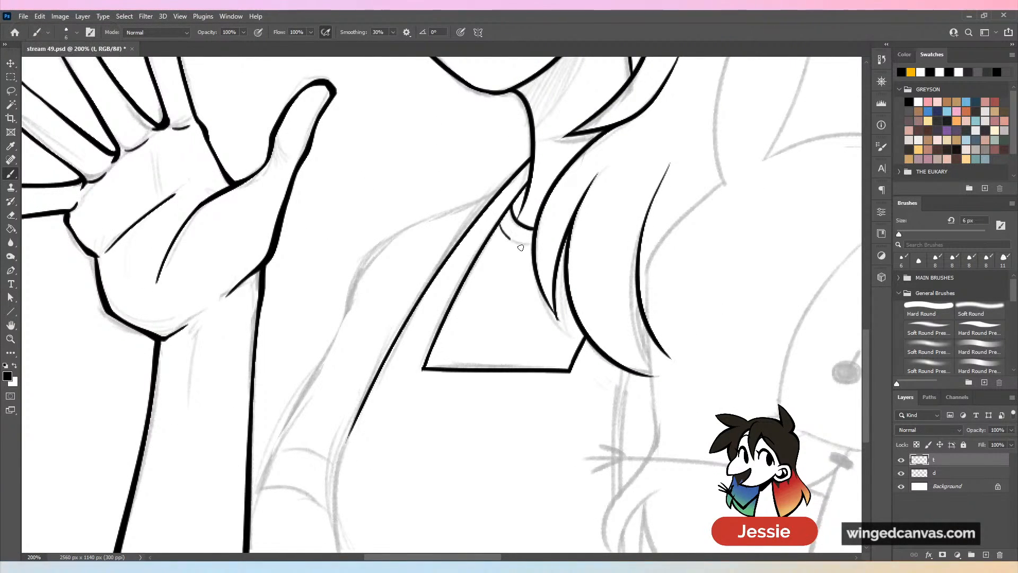
left_click_drag(500, 223, 525, 246)
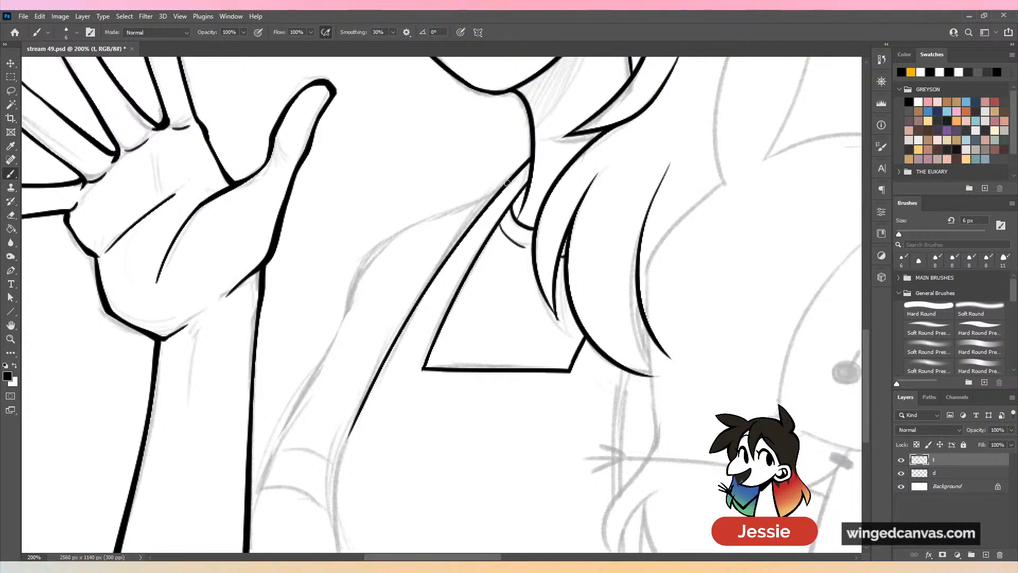
Ink the woman's shoulder and outer sleeve contour from the neck down toward the sleeve hem.
mouse_move(507, 181)
left_mouse_down()
mouse_move(377, 241)
mouse_move(284, 417)
left_mouse_up()
key("ctrl+z")
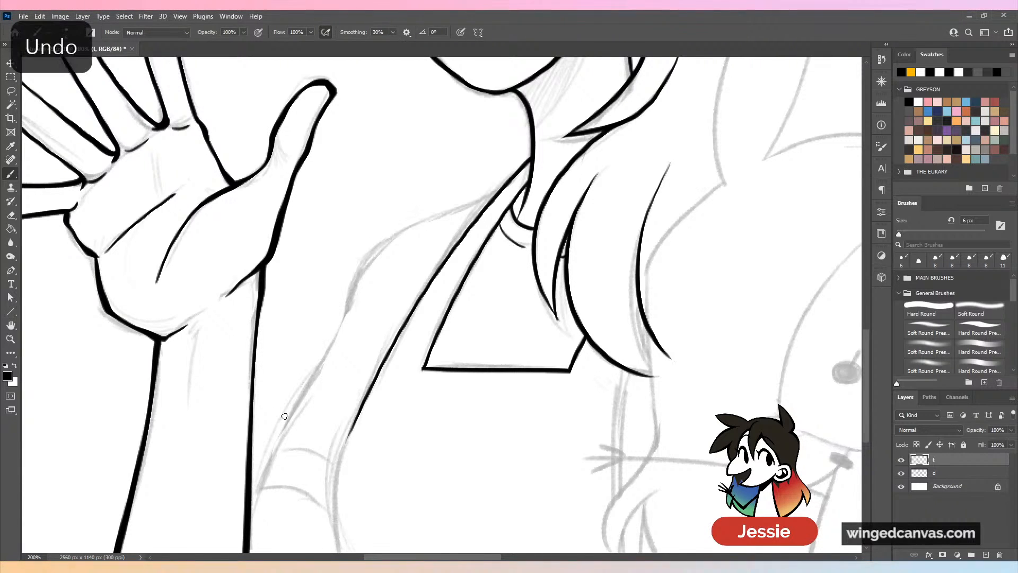
left_click_drag(507, 186, 331, 306)
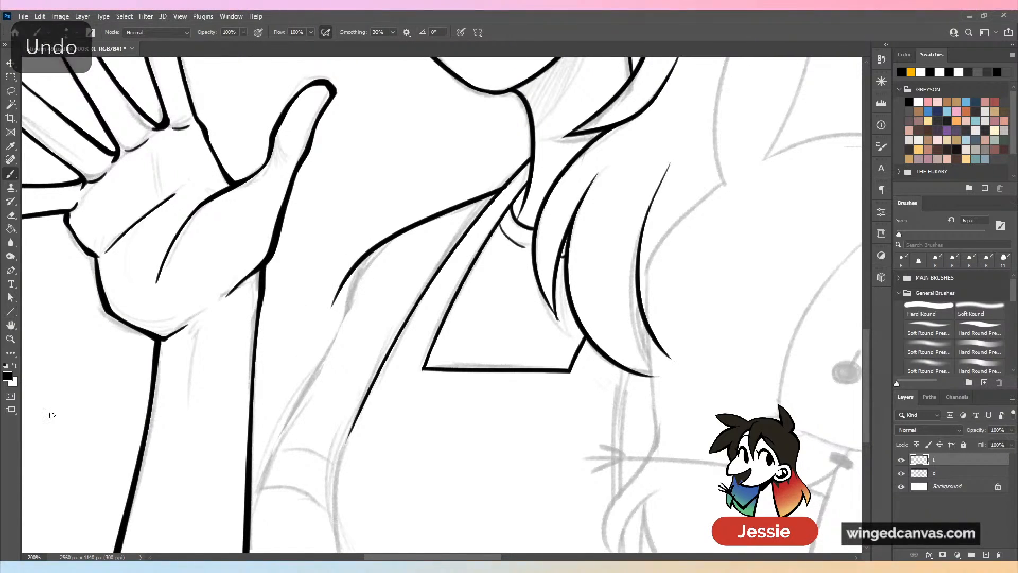
key("ctrl+z")
left_click_drag(504, 185, 277, 441)
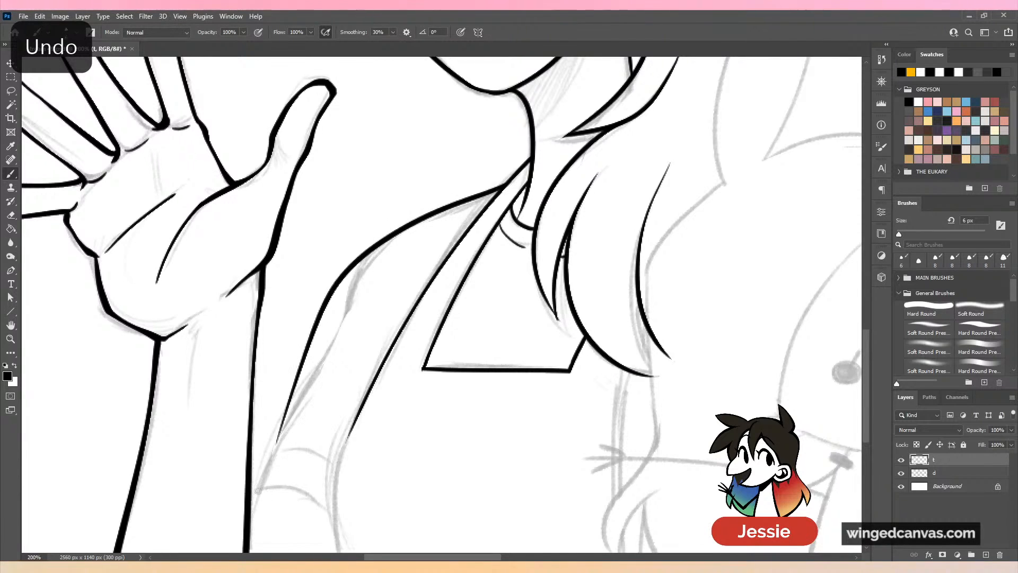
Ink the sleeve's hem and cuff band, the upper arm below it, and the torso side down to the canvas edge.
scroll(327, 290, "down", 3)
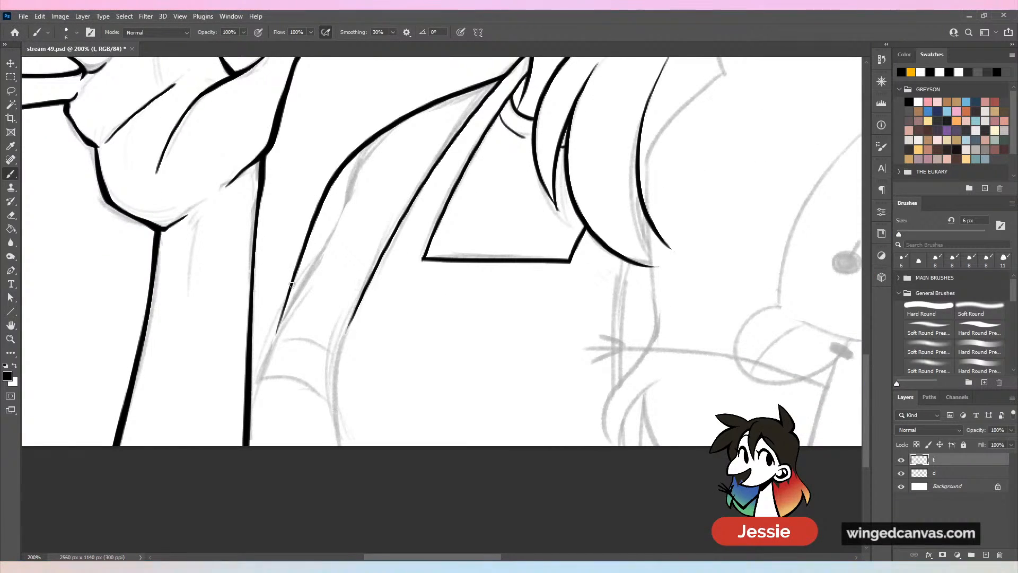
mouse_move(293, 280)
left_mouse_down()
mouse_move(263, 376)
mouse_move(343, 393)
left_mouse_up()
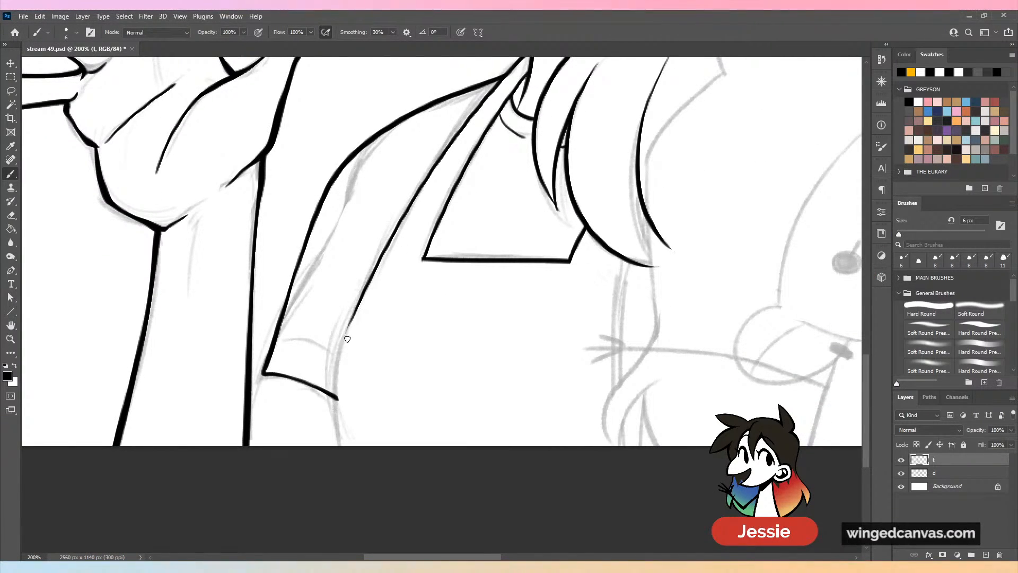
left_click_drag(359, 307, 349, 445)
left_click_drag(263, 378, 250, 416)
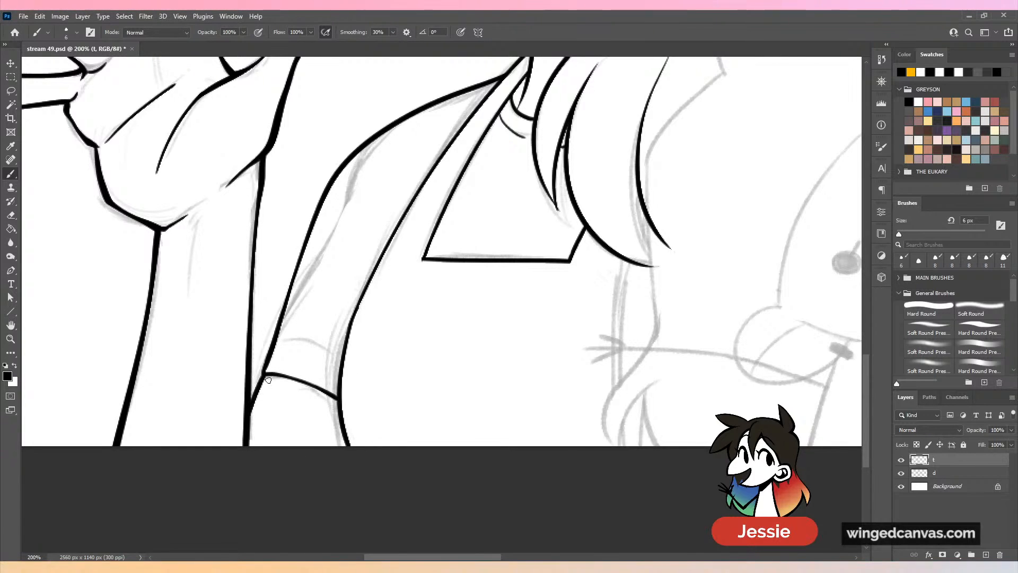
left_click_drag(278, 336, 342, 354)
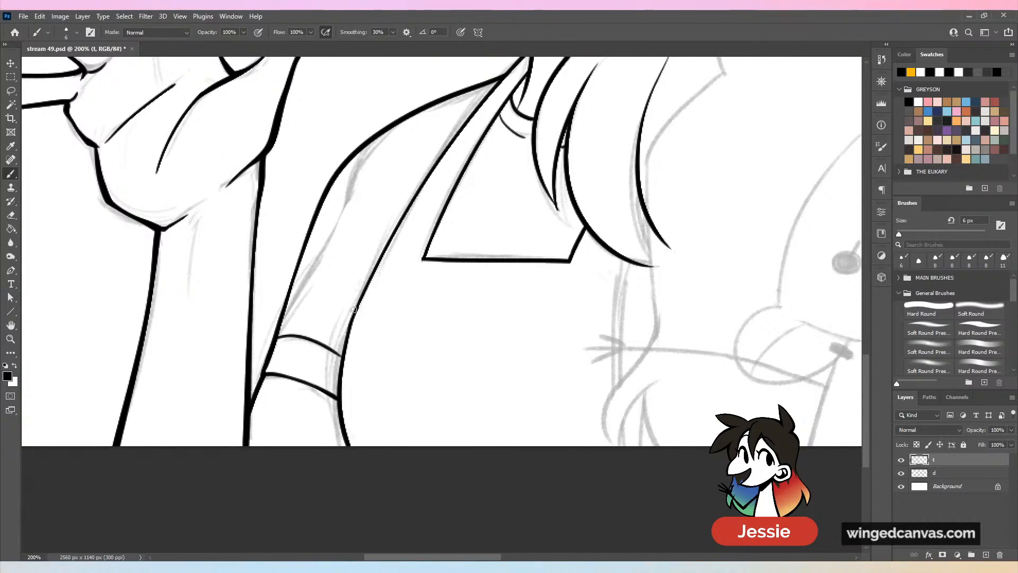
Toggle the sketch layer's visibility to check the line art, and save the document.
key("ctrl+minus")
key("ctrl+minus")
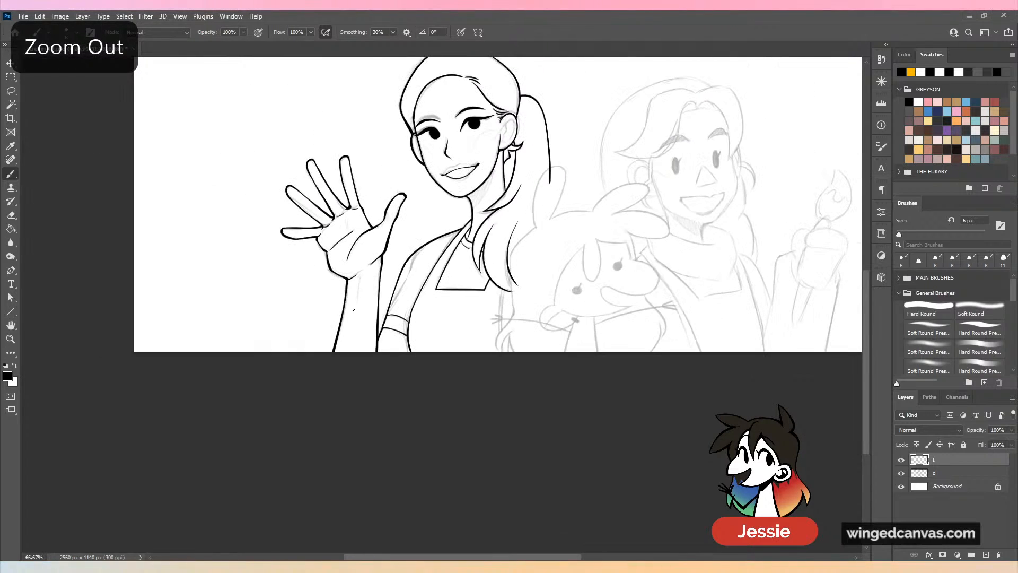
left_click(902, 474)
left_click(902, 474)
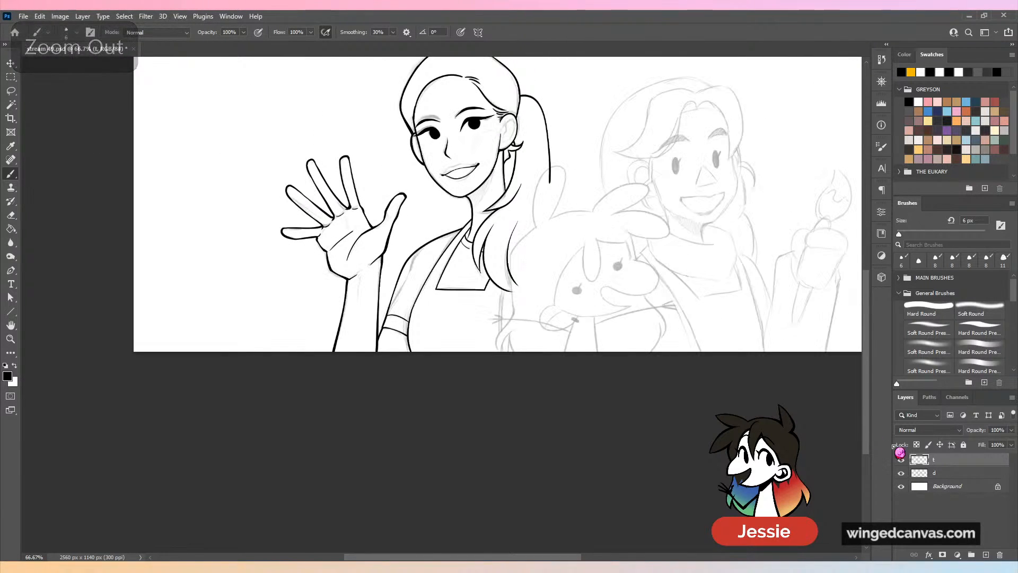
key("ctrl+plus")
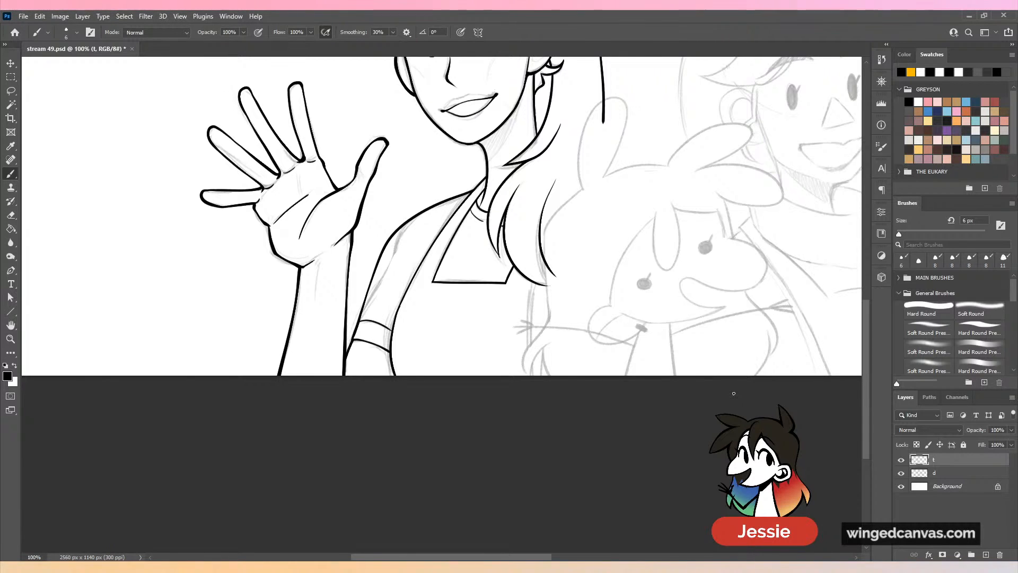
key("ctrl+s")
Ink the far side of the woman's torso from the ponytail tips down to the canvas edge.
left_click_drag(734, 393, 578, 374)
key("ctrl+plus")
left_click_drag(316, 227, 321, 456)
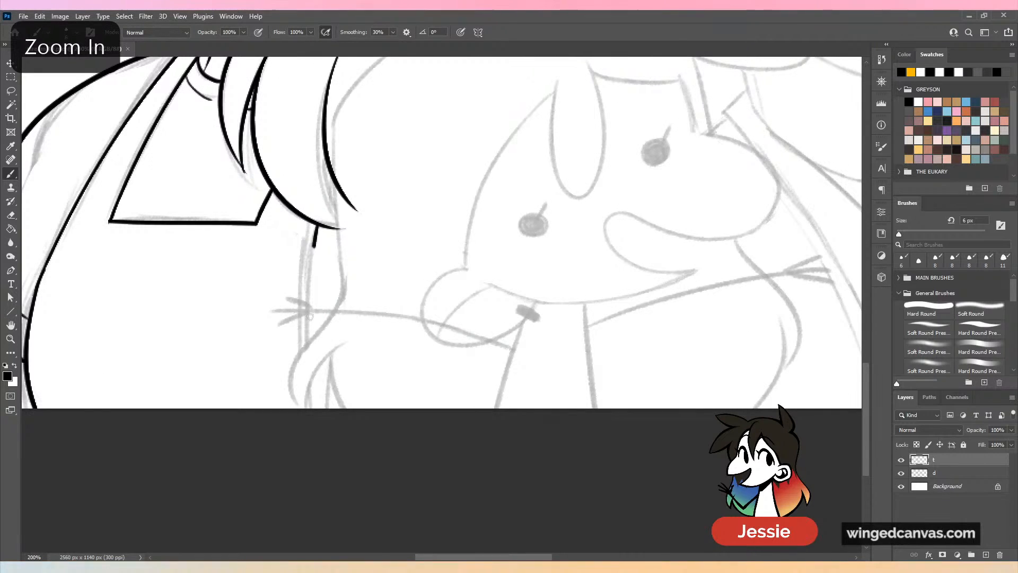
key("ctrl+minus")
key("ctrl+minus")
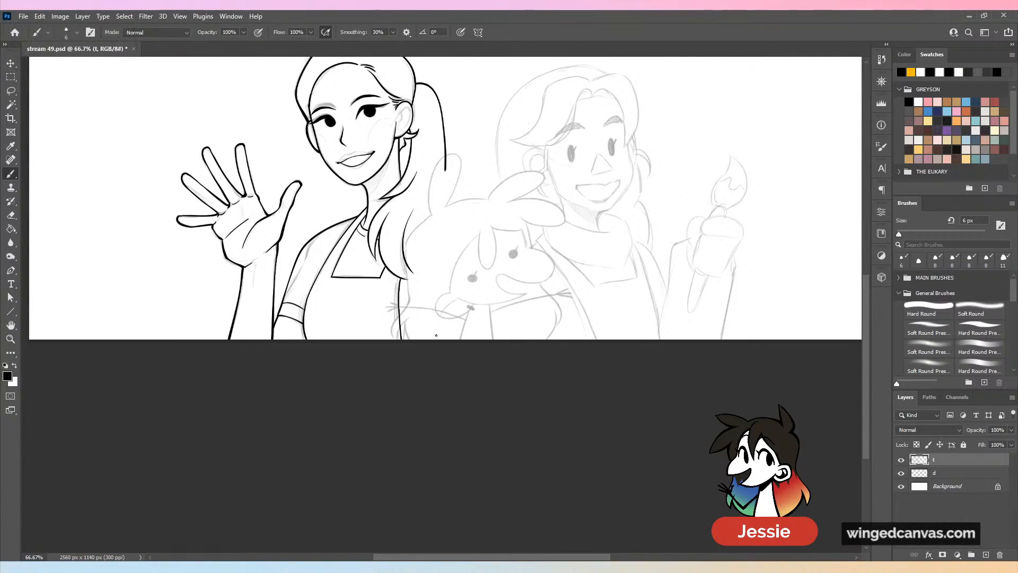
Ink the bunny-eared character's hair outline from the ear base down past the woman's ponytail tips.
key("ctrl+plus")
key("ctrl+plus")
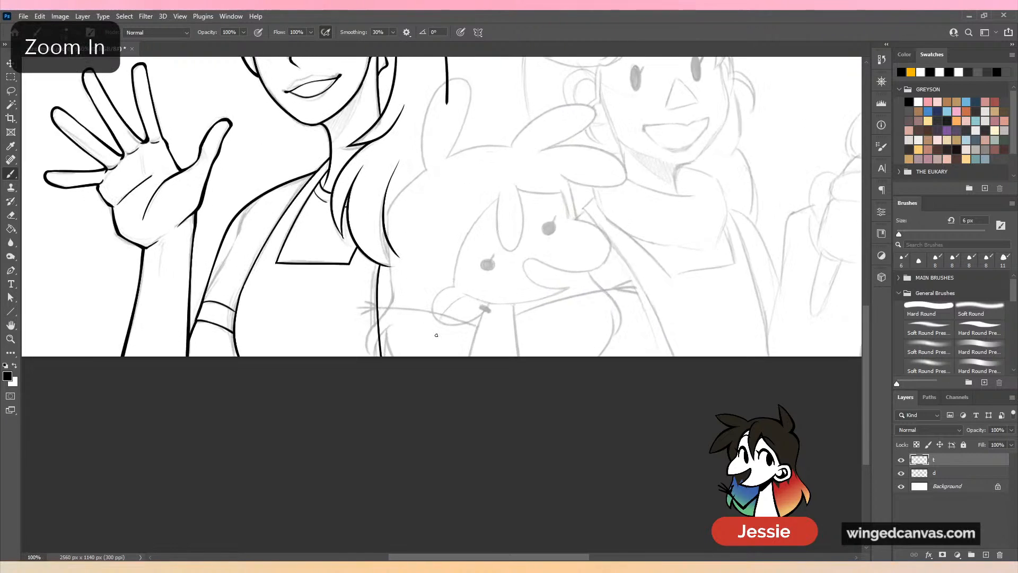
left_click_drag(421, 198, 464, 281)
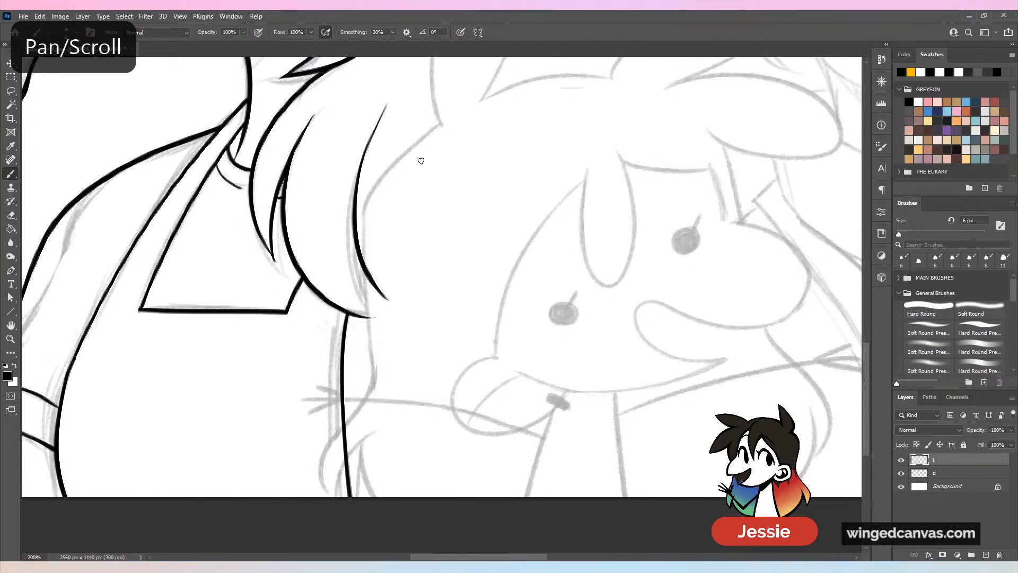
mouse_move(442, 125)
left_mouse_down()
mouse_move(358, 214)
mouse_move(355, 361)
left_mouse_up()
key("ctrl+z")
mouse_move(438, 126)
left_mouse_down()
mouse_move(355, 240)
mouse_move(366, 371)
mouse_move(411, 147)
mouse_move(375, 366)
left_mouse_up()
key("ctrl+z")
Extend the bunny-eared character's hair outline in a wavy curve across the woman's torso line toward the canvas edge.
scroll(410, 257, "down", 5)
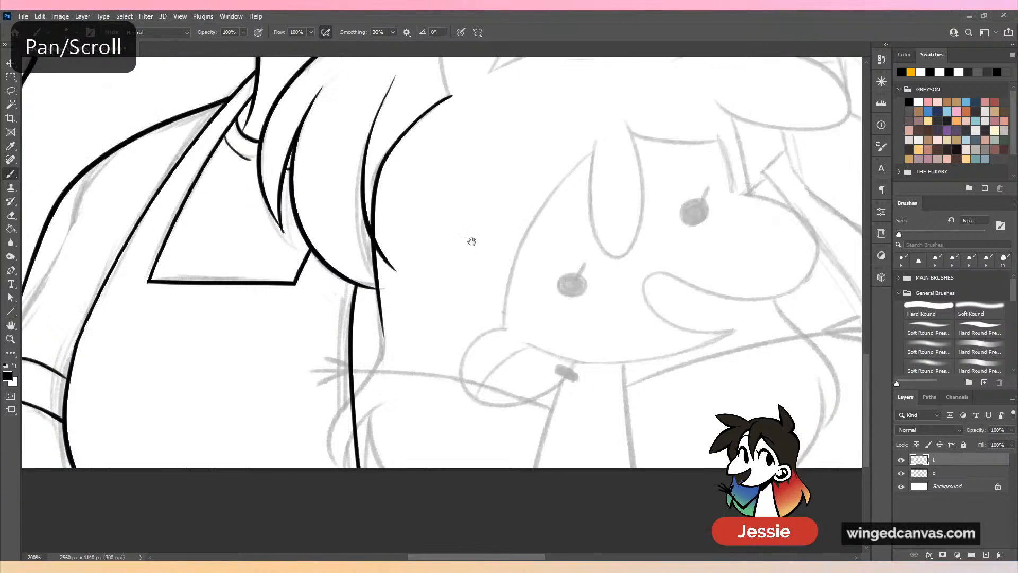
scroll(411, 250, "left", 2)
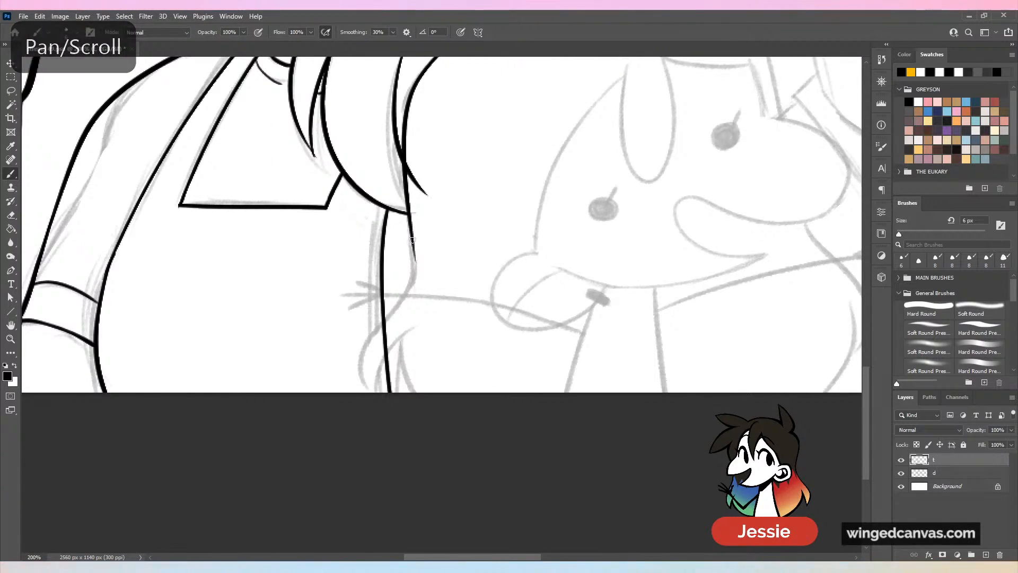
left_click_drag(415, 227, 359, 390)
key("ctrl+z")
mouse_move(410, 221)
left_mouse_down()
mouse_move(398, 286)
mouse_move(356, 371)
left_mouse_up()
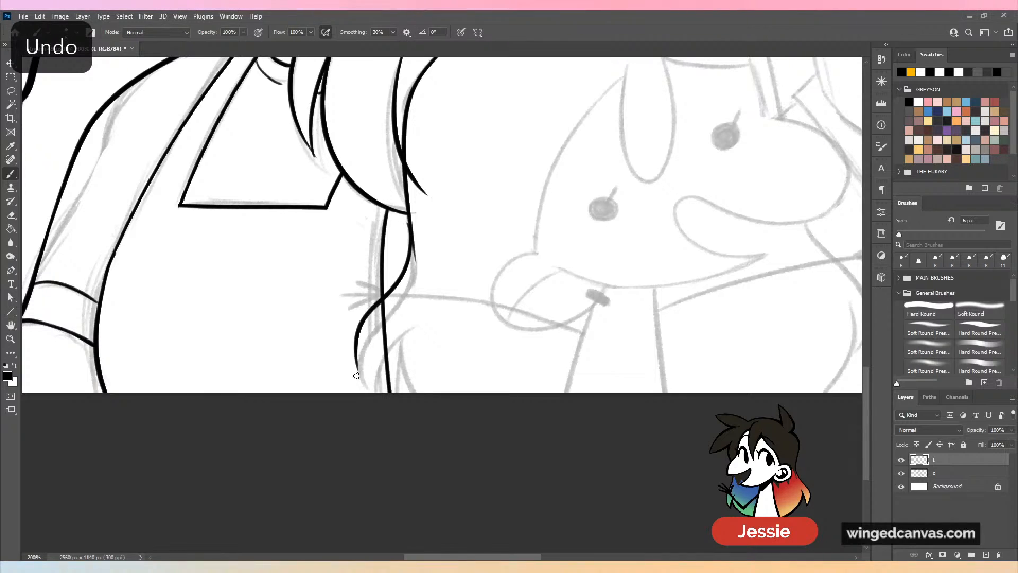
Ink the curling tip of the bunny-eared character's hair and continue the body outline beside it to the canvas edge.
left_click_drag(413, 263, 365, 358)
key("ctrl+z")
left_click_drag(419, 287, 358, 387)
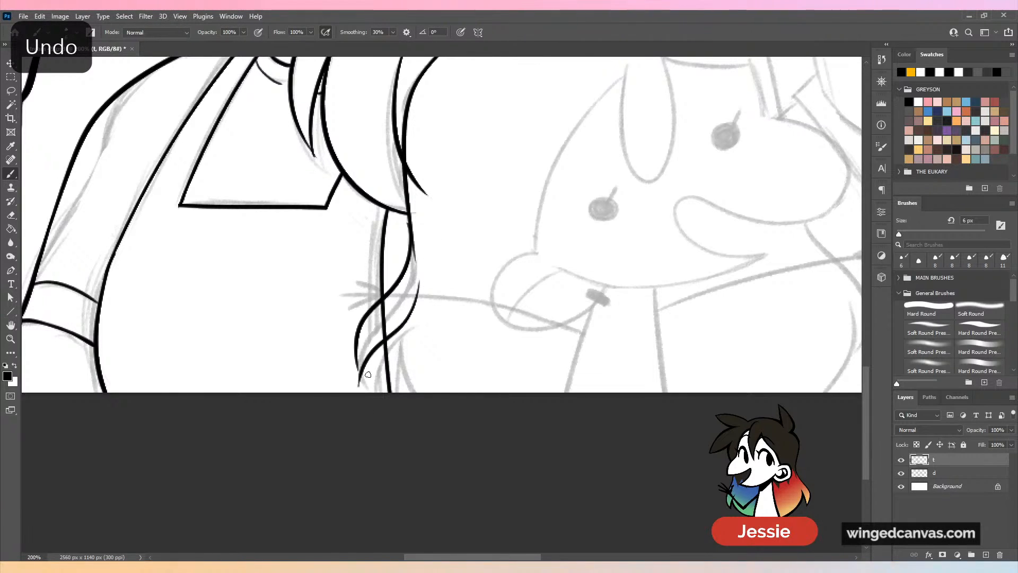
left_click_drag(395, 328, 415, 392)
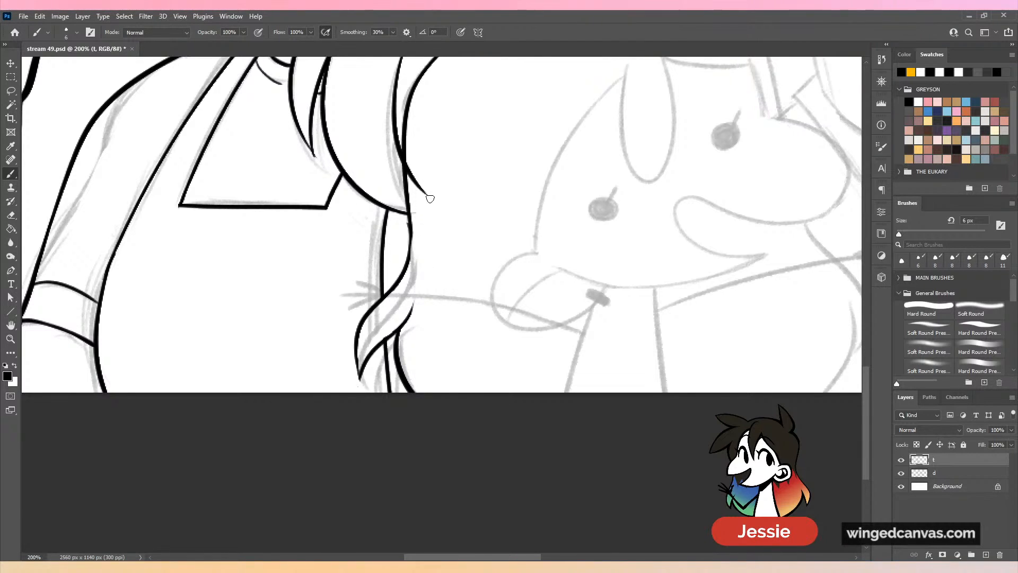
left_click_drag(407, 198, 411, 263)
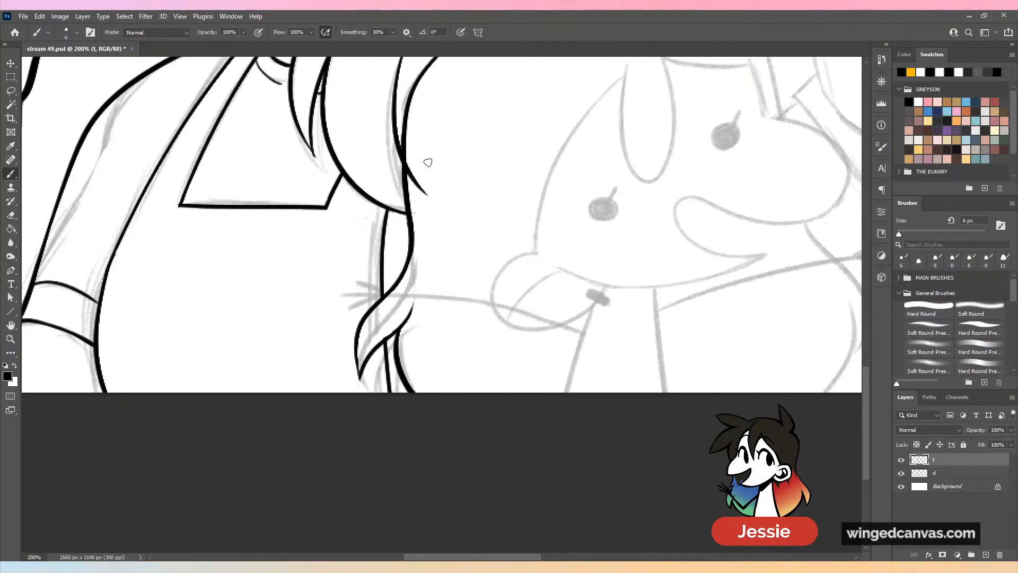
Erase the woman's ponytail tip where it crosses over the bunny-eared character's hair outline.
mouse_move(425, 161)
left_mouse_down()
mouse_move(438, 230)
mouse_move(443, 215)
left_mouse_up()
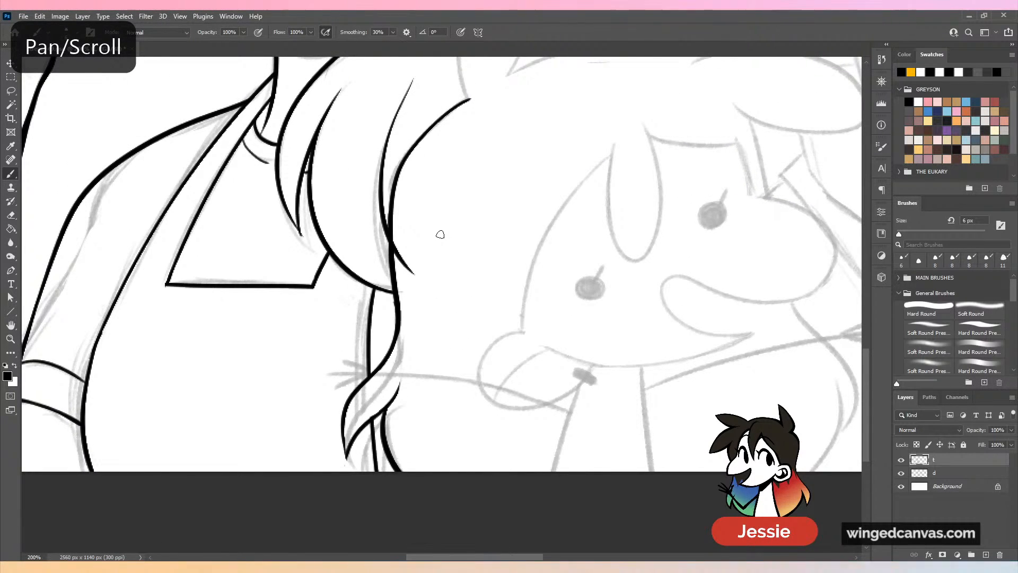
key("ctrl+plus")
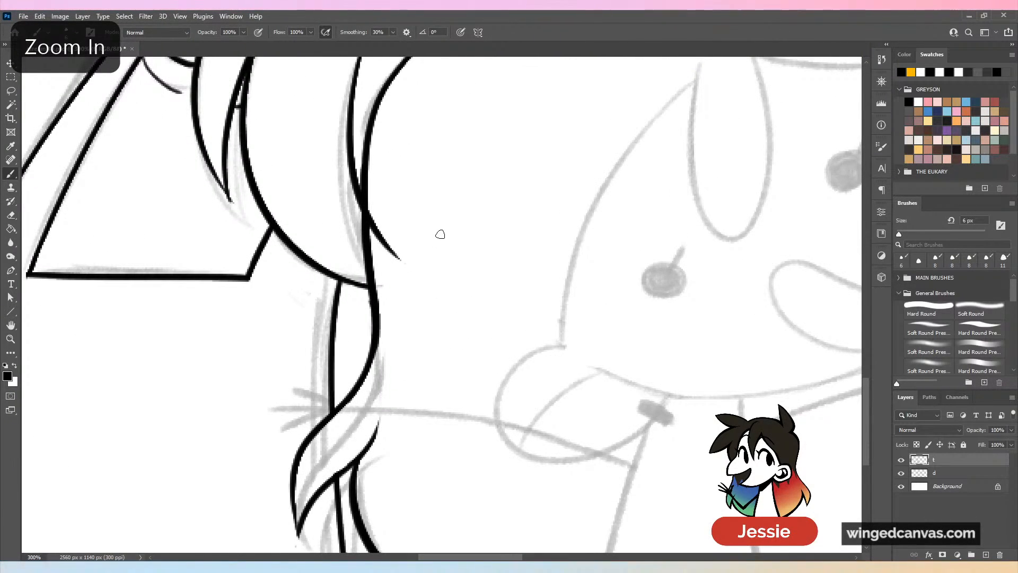
mouse_move(379, 220)
left_mouse_down()
mouse_move(371, 225)
mouse_move(375, 216)
mouse_move(383, 244)
left_mouse_up()
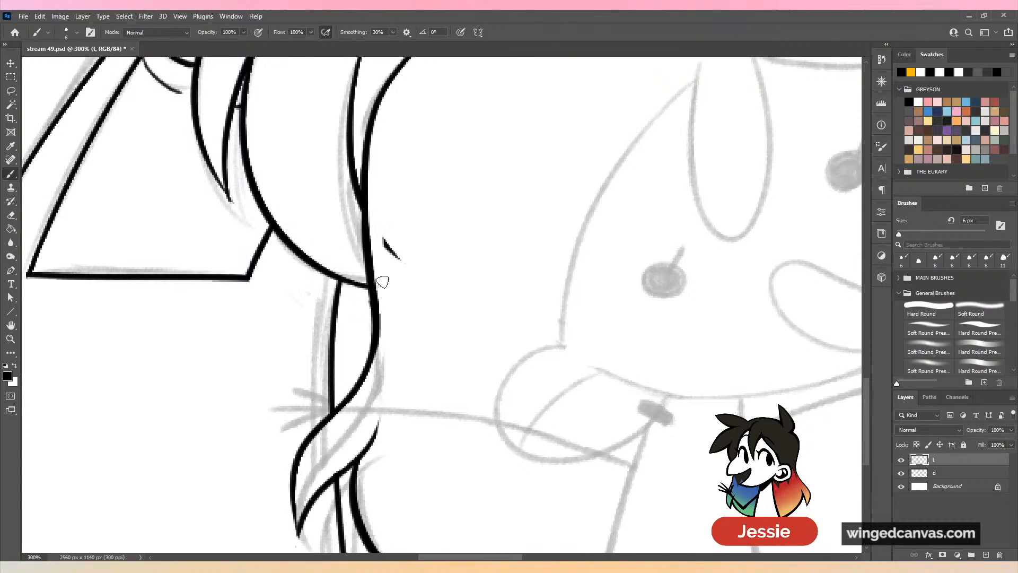
left_click_drag(382, 281, 391, 239)
key("ctrl+minus")
key("ctrl+minus")
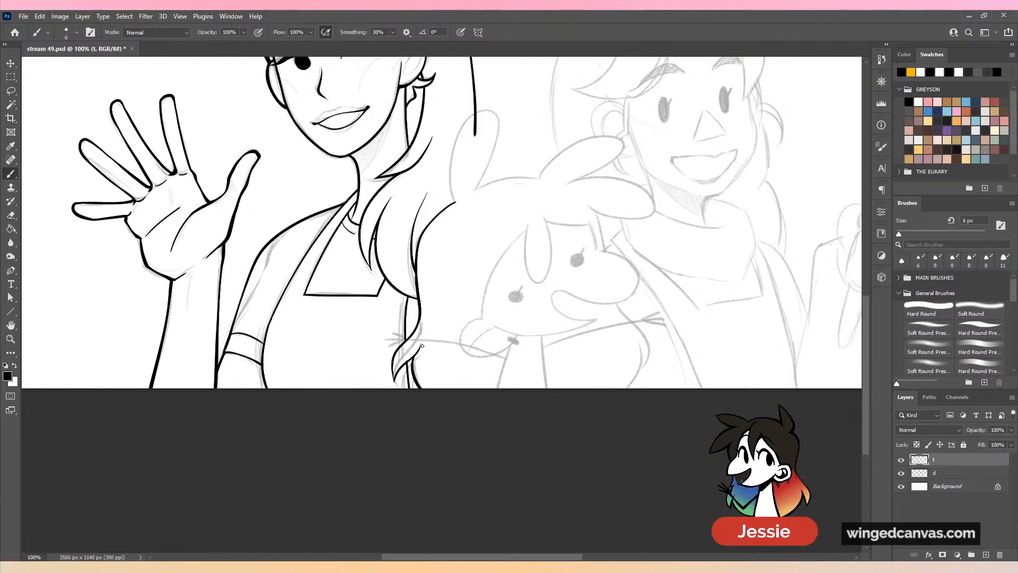
Open paintings.jpg and examine the sheet of numbered paintings.
left_click(23, 16)
left_click(32, 40)
key("ctrl+plus")
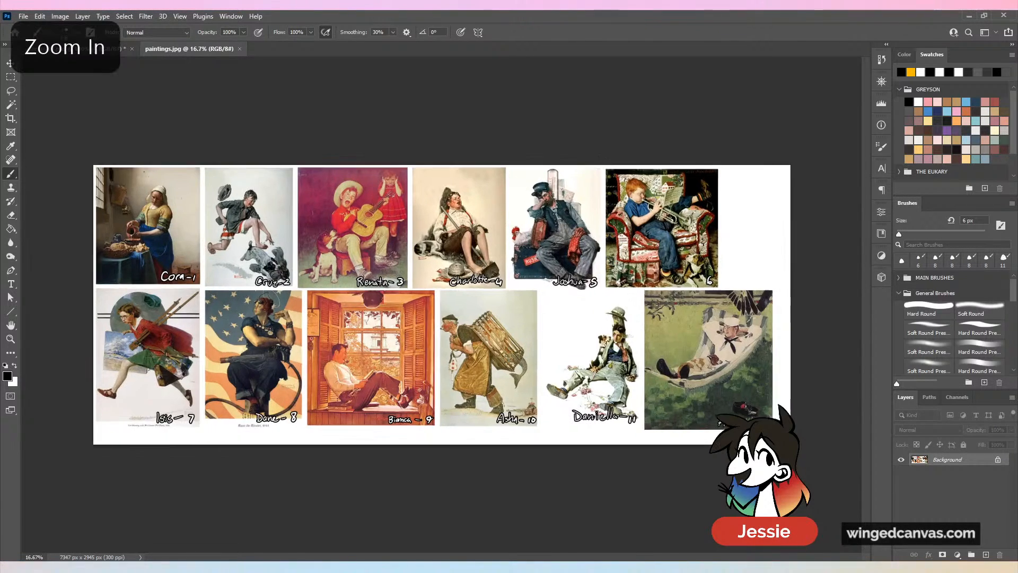
key("ctrl+minus")
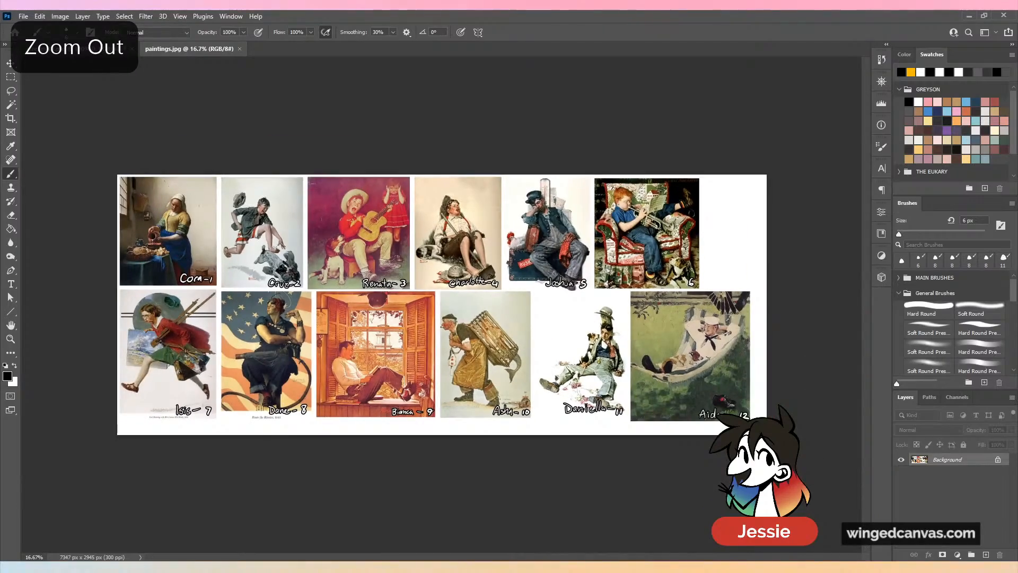
key("ctrl+plus")
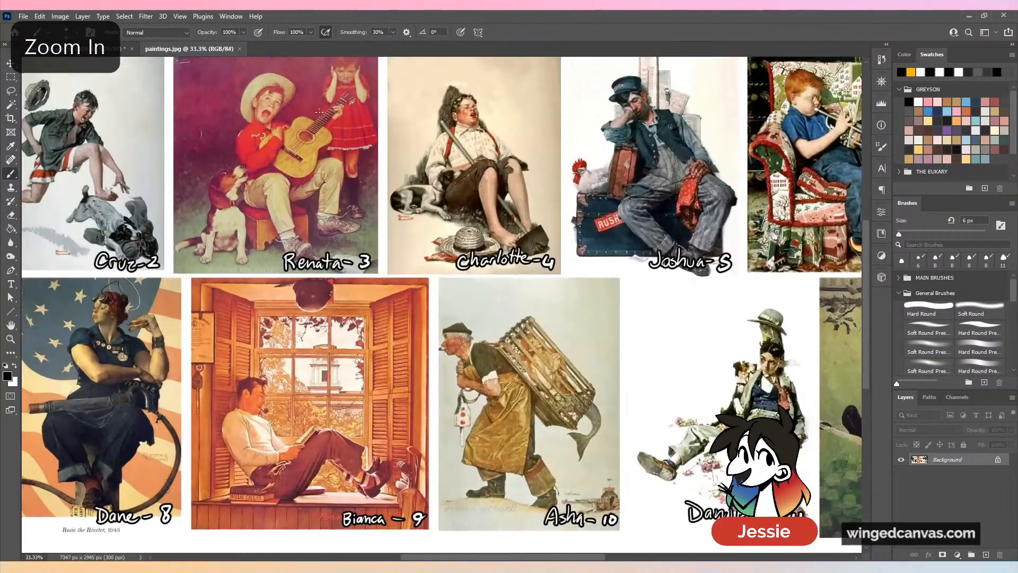
left_click_drag(300, 102, 348, 78)
key("ctrl+z")
key("ctrl+minus")
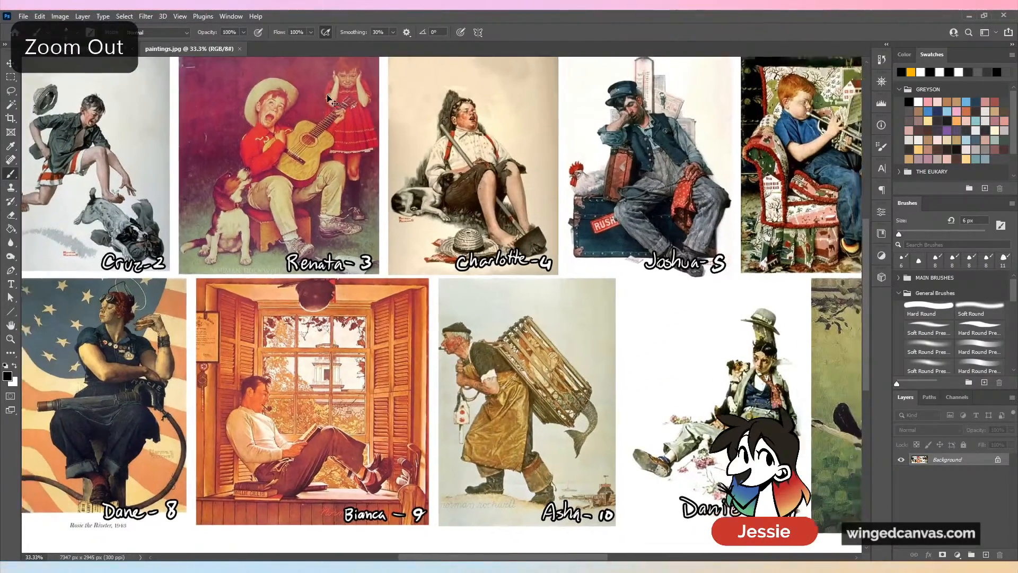
left_click_drag(614, 306, 640, 358)
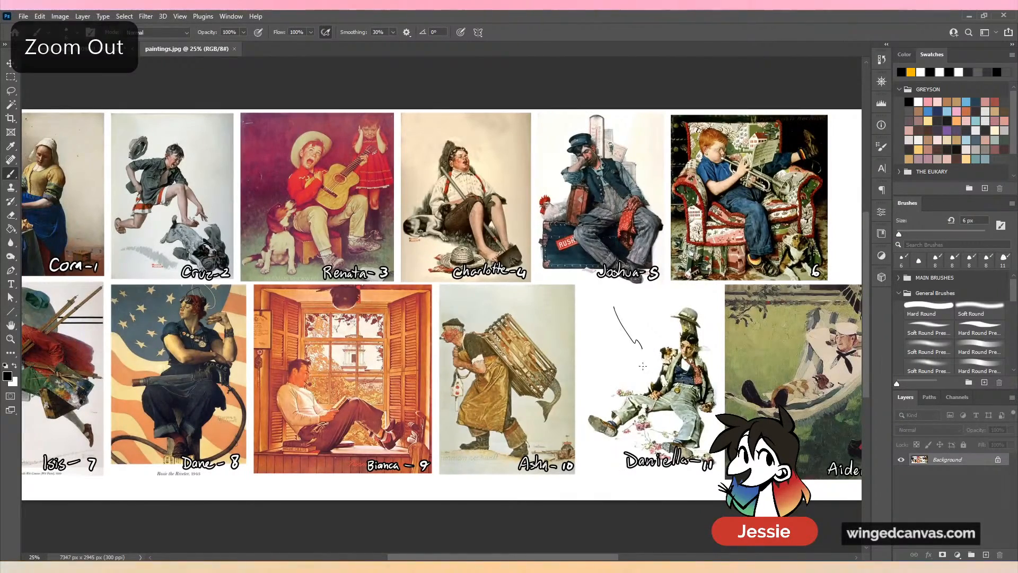
key("ctrl+z")
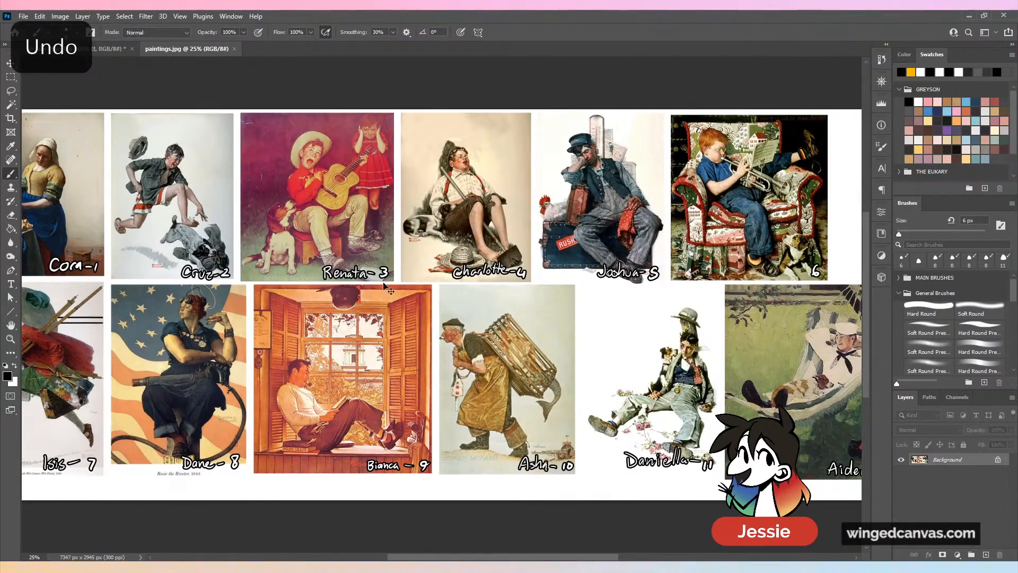
key("ctrl+minus")
key("ctrl+plus")
key("ctrl+plus")
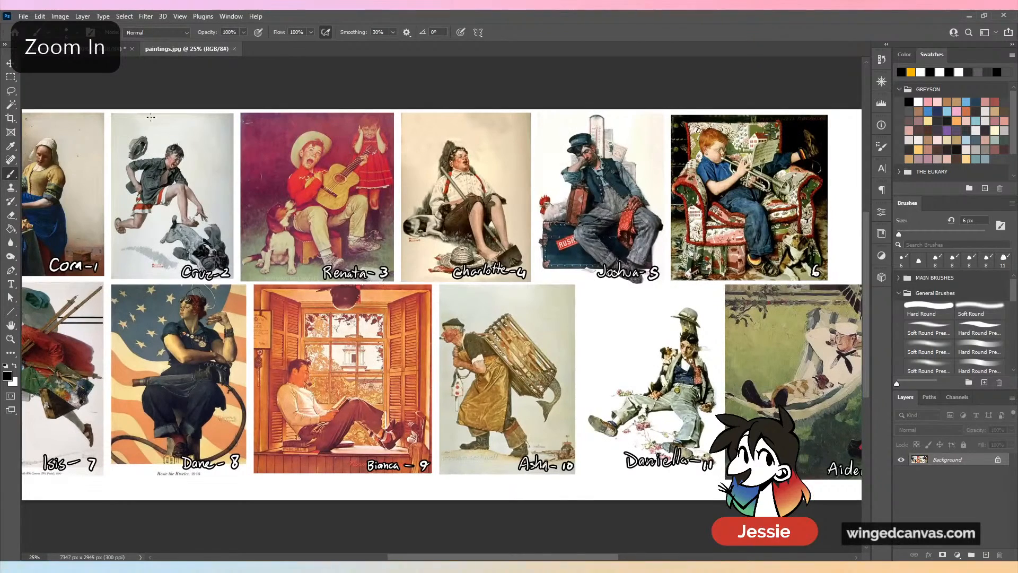
Put a check mark on painting 2 and close paintings.jpg without saving the changes.
left_click_drag(221, 128, 202, 157)
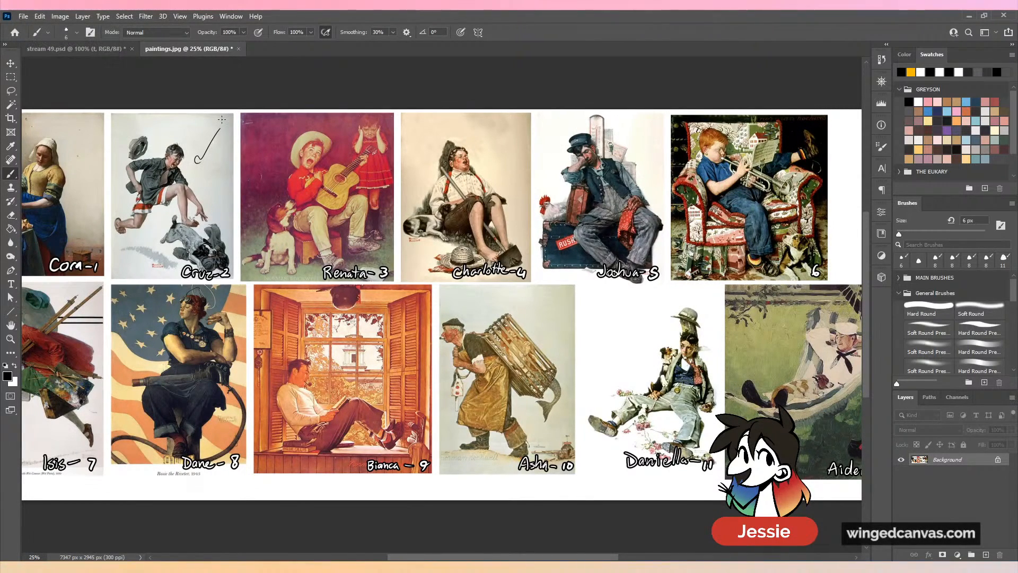
left_click(239, 48)
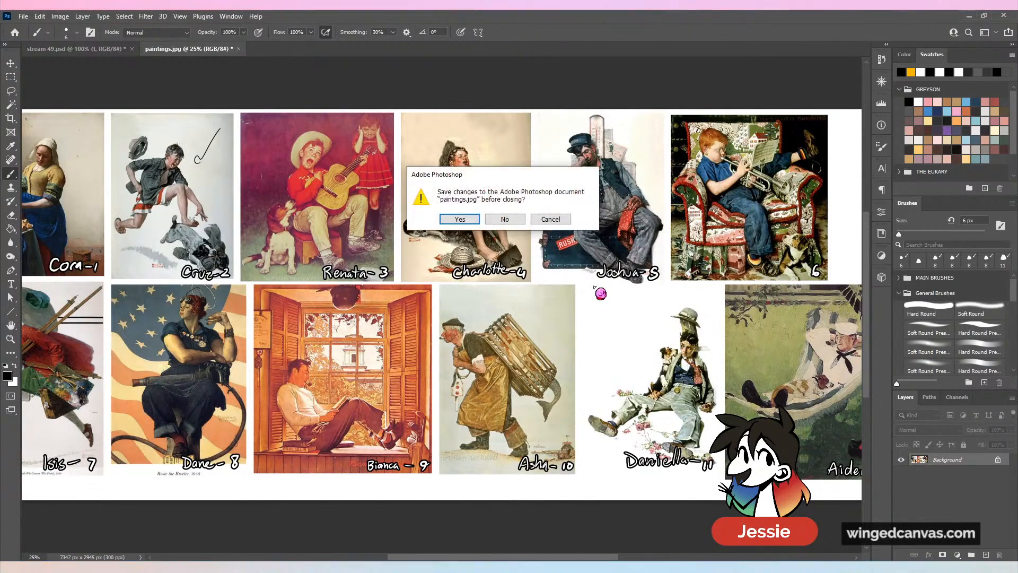
left_click(521, 219)
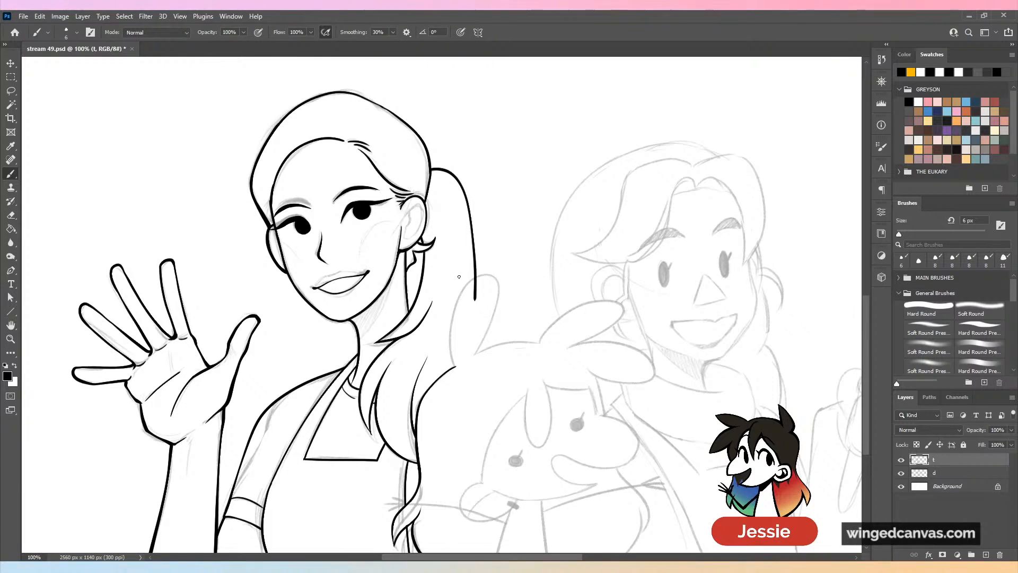
Ink the bunny-eared character's upright ear and erase the woman's ponytail line inside it.
key("ctrl+plus")
left_click_drag(542, 333, 582, 195)
left_click_drag(655, 248, 456, 552)
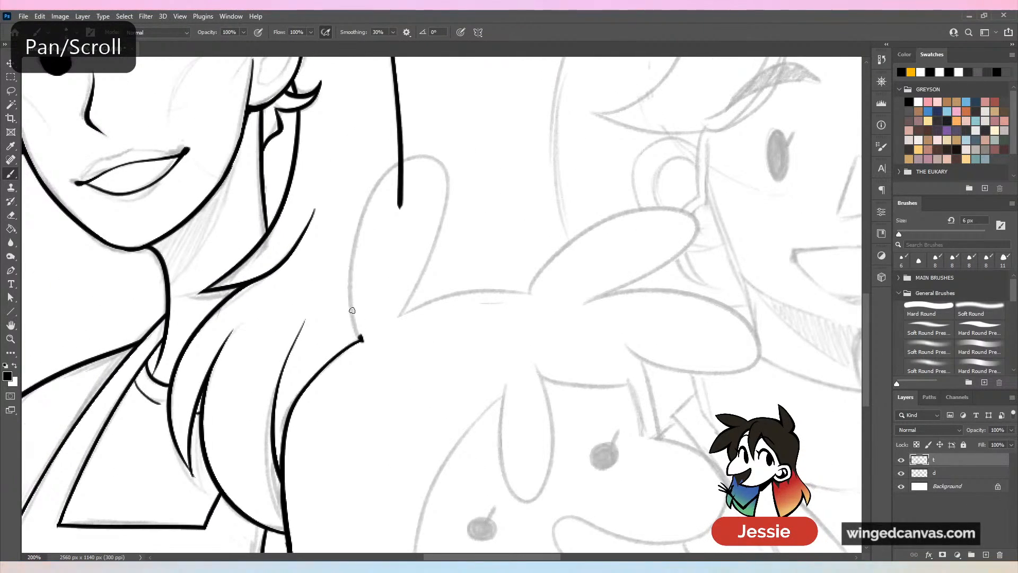
mouse_move(353, 310)
left_mouse_down()
mouse_move(400, 317)
mouse_move(437, 233)
mouse_move(399, 315)
mouse_move(435, 165)
mouse_move(398, 310)
left_mouse_up()
key("ctrl+z")
key("ctrl+z")
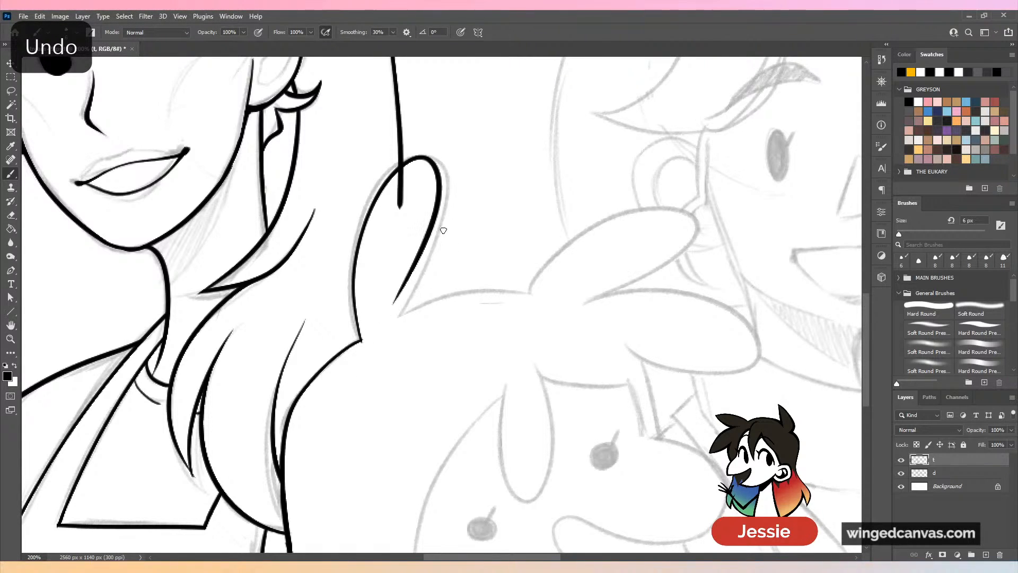
key("ctrl+z")
mouse_move(360, 342)
left_mouse_down()
mouse_move(414, 289)
mouse_move(393, 321)
left_mouse_up()
key("ctrl+z")
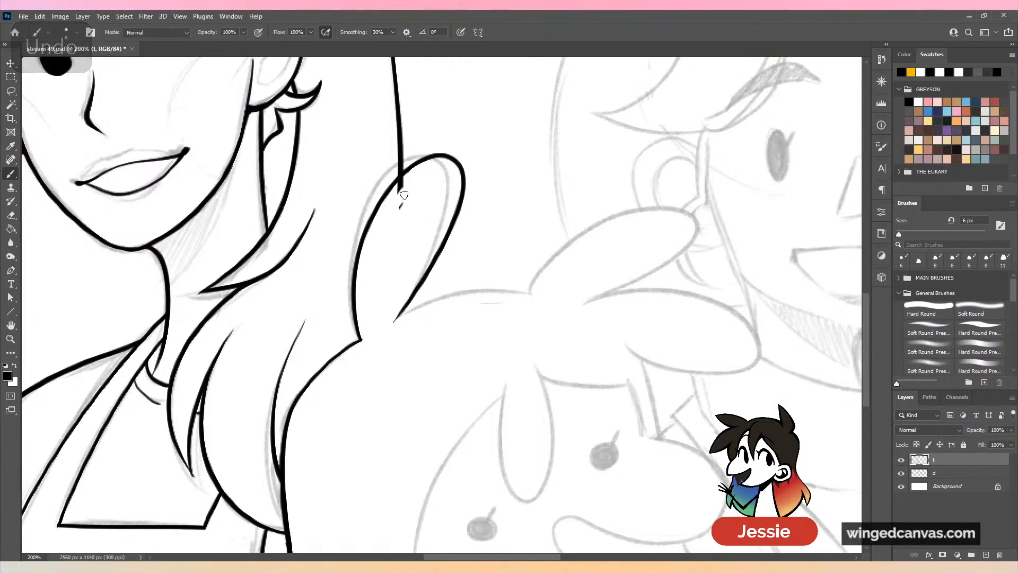
left_click_drag(425, 187, 472, 273)
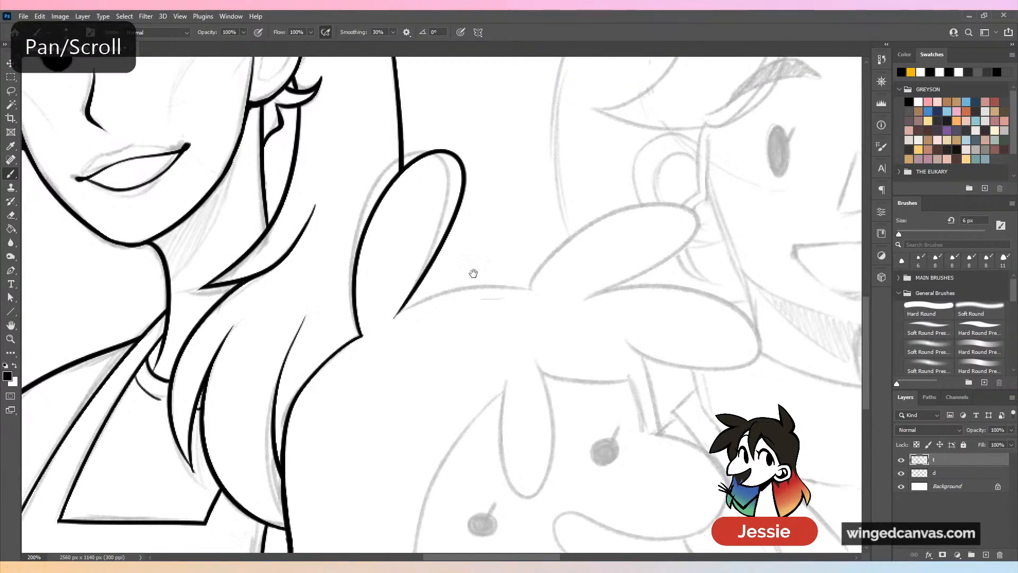
Thicken the bunny-eared character's hair outline from the upright ear's base down beside the woman's ponytail.
key("ctrl+plus")
mouse_move(493, 127)
left_mouse_down()
mouse_move(435, 170)
mouse_move(390, 260)
left_mouse_up()
key("ctrl+z")
mouse_move(496, 129)
left_mouse_down()
mouse_move(454, 155)
mouse_move(375, 299)
left_mouse_up()
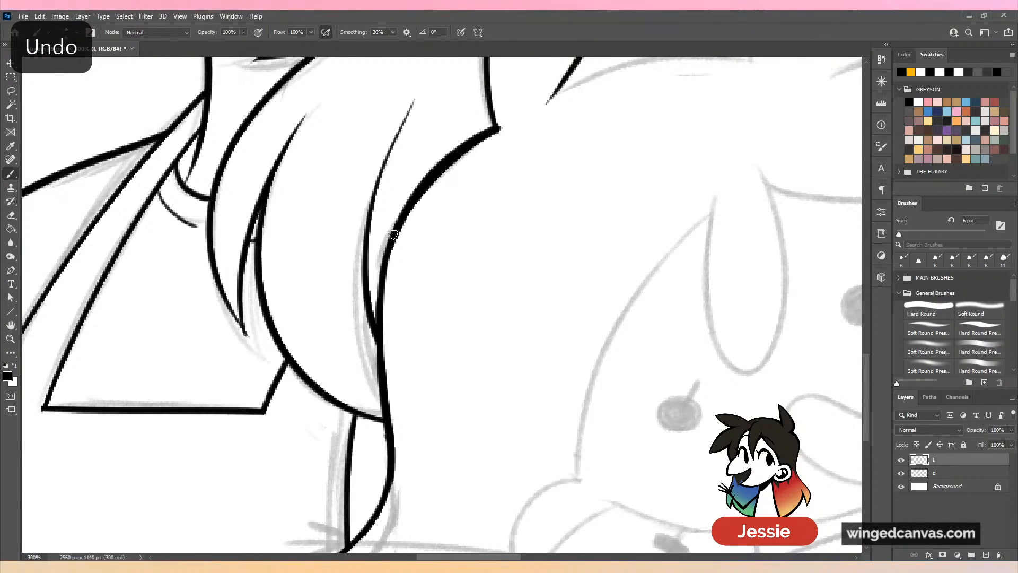
key("ctrl+minus")
left_click_drag(445, 244, 482, 339)
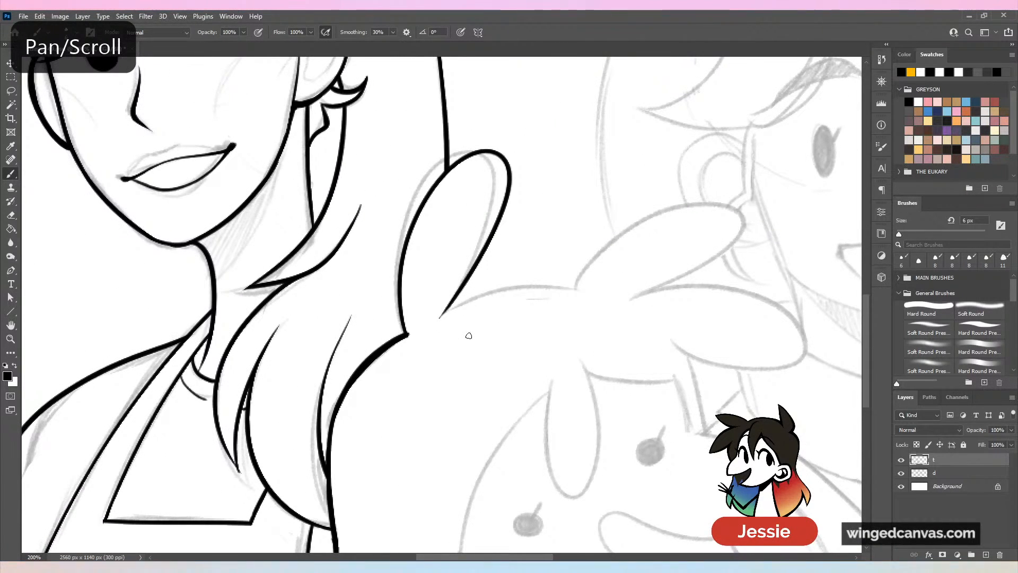
Thicken the upright ear's outer edge and ink the top of the head across to the second ear's base.
key("ctrl+plus")
left_click_drag(390, 210, 393, 347)
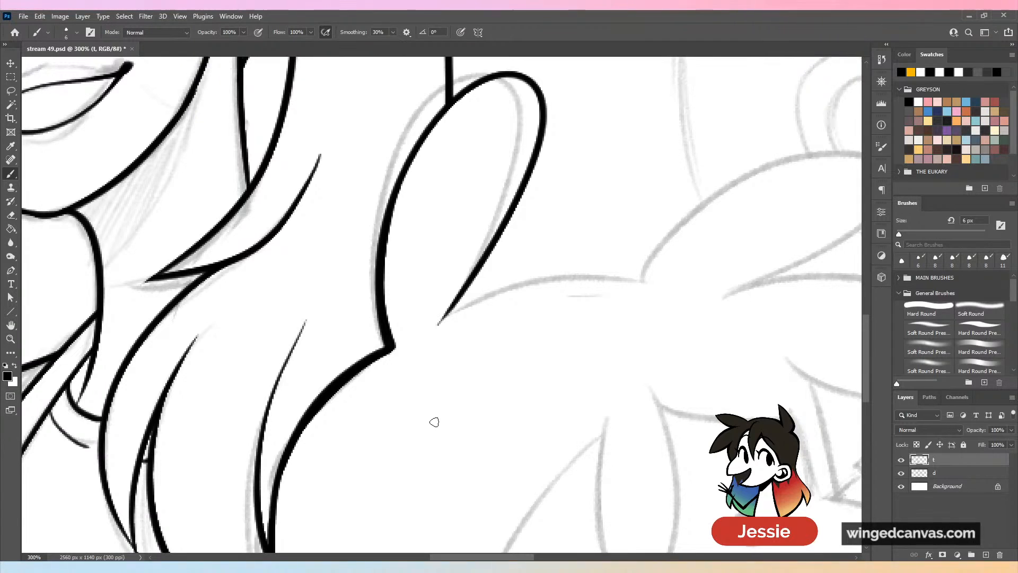
mouse_move(439, 325)
left_mouse_down()
mouse_move(466, 302)
mouse_move(663, 280)
left_mouse_up()
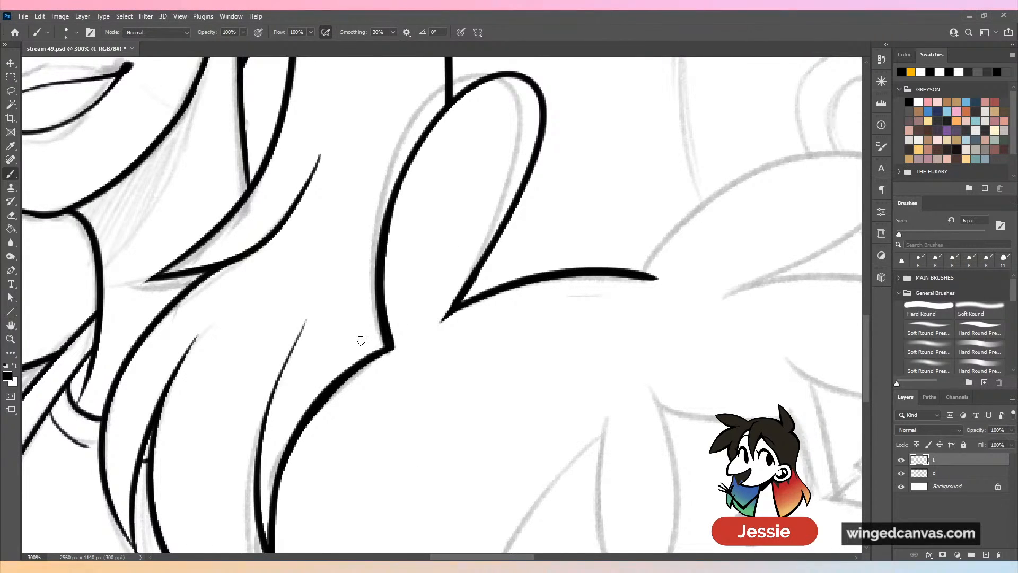
Clean up the corner where the thickened hair outline meets the base of the upright ear.
left_click_drag(322, 409, 404, 348)
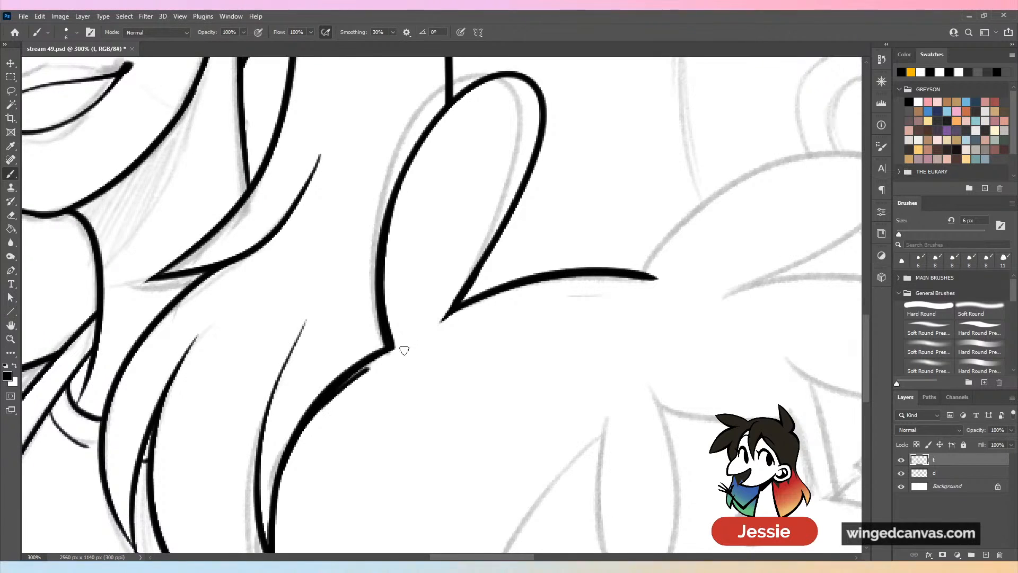
key("ctrl+z")
left_click_drag(332, 397, 432, 337)
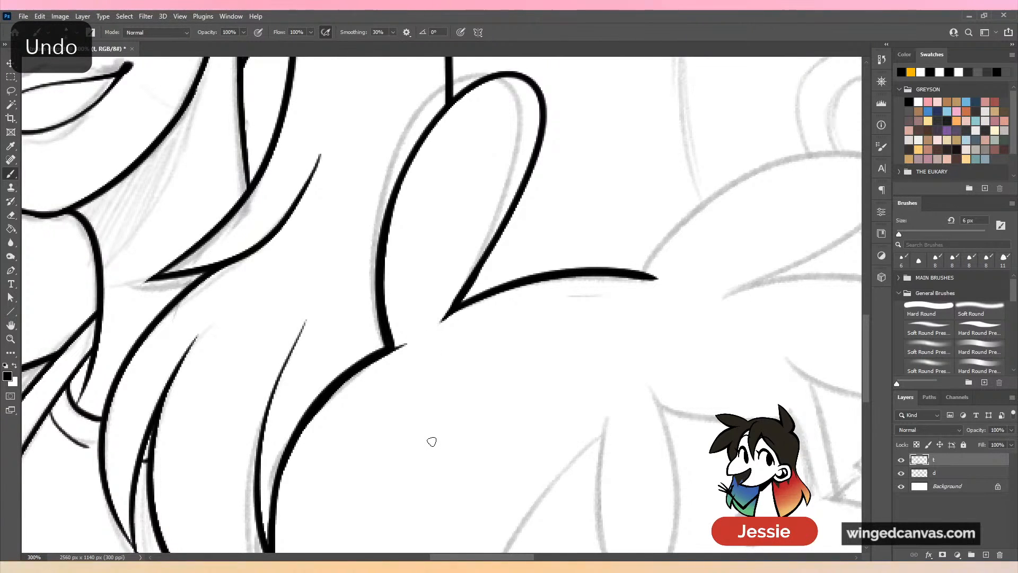
key("ctrl+z")
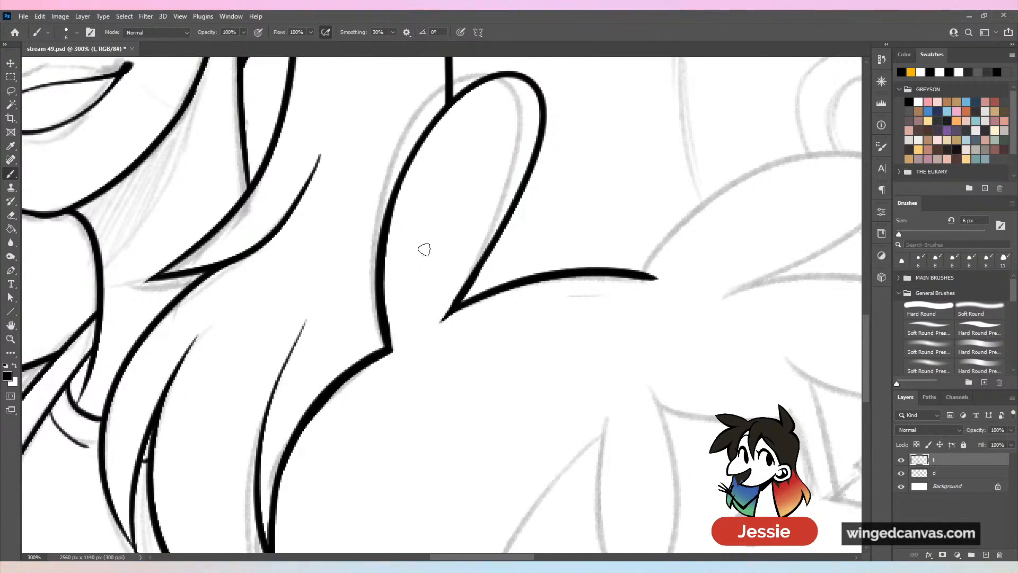
key("ctrl+minus")
key("ctrl+minus")
key("ctrl+plus")
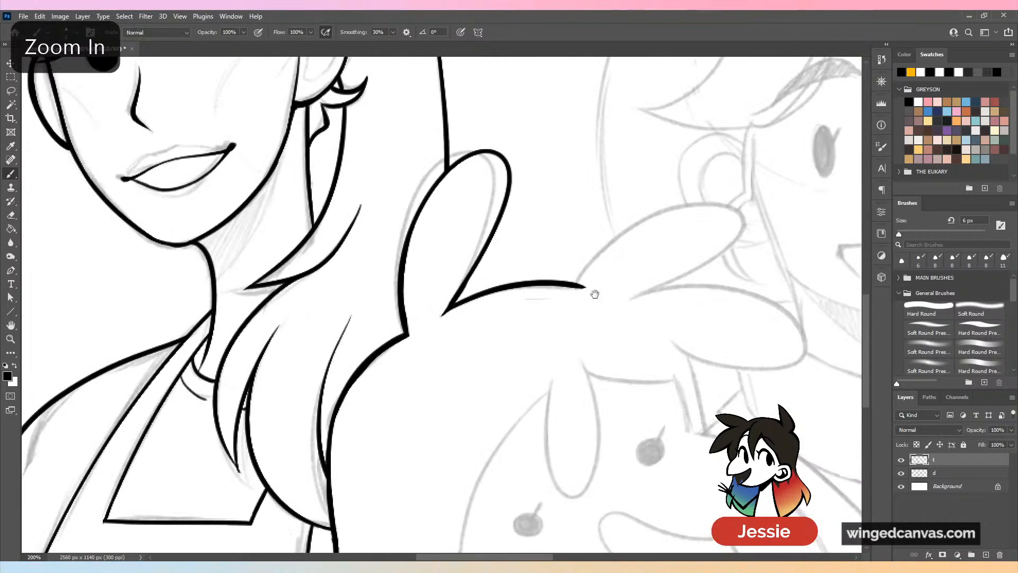
Ink the second, slanted ear from the end of the head line around its rounded tip and back.
left_click_drag(595, 291, 334, 391)
key("ctrl+plus")
mouse_move(250, 350)
left_mouse_down()
mouse_move(338, 249)
mouse_move(273, 352)
mouse_move(297, 363)
mouse_move(287, 366)
left_mouse_up()
key("ctrl+z")
left_click_drag(580, 359, 587, 259)
Ink the drooping rounded lobe below the slanted ear, curving it around and back toward the forehead.
left_click_drag(310, 266, 375, 329)
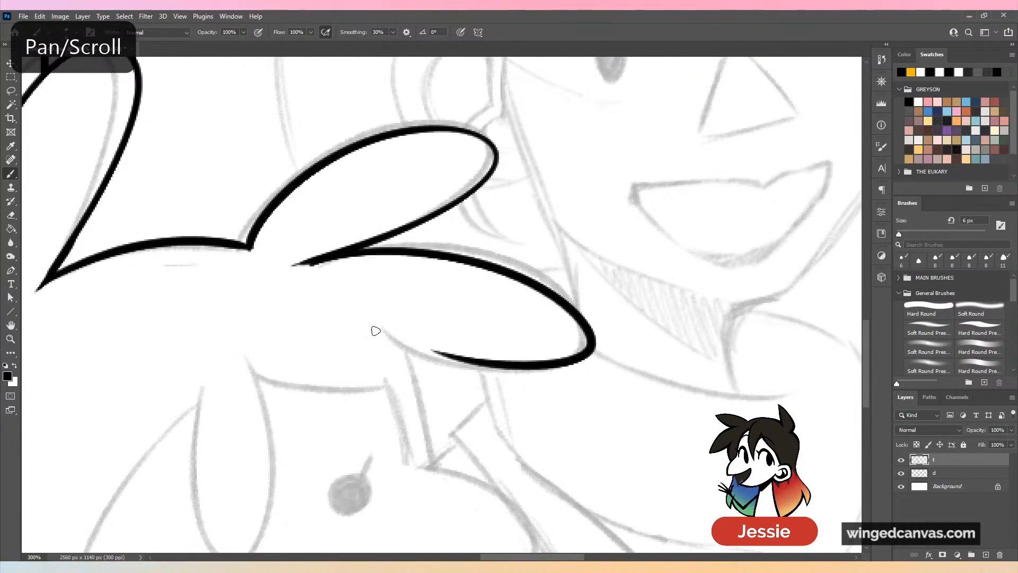
key("ctrl+z")
mouse_move(303, 262)
left_mouse_down()
mouse_move(417, 341)
mouse_move(366, 317)
left_mouse_up()
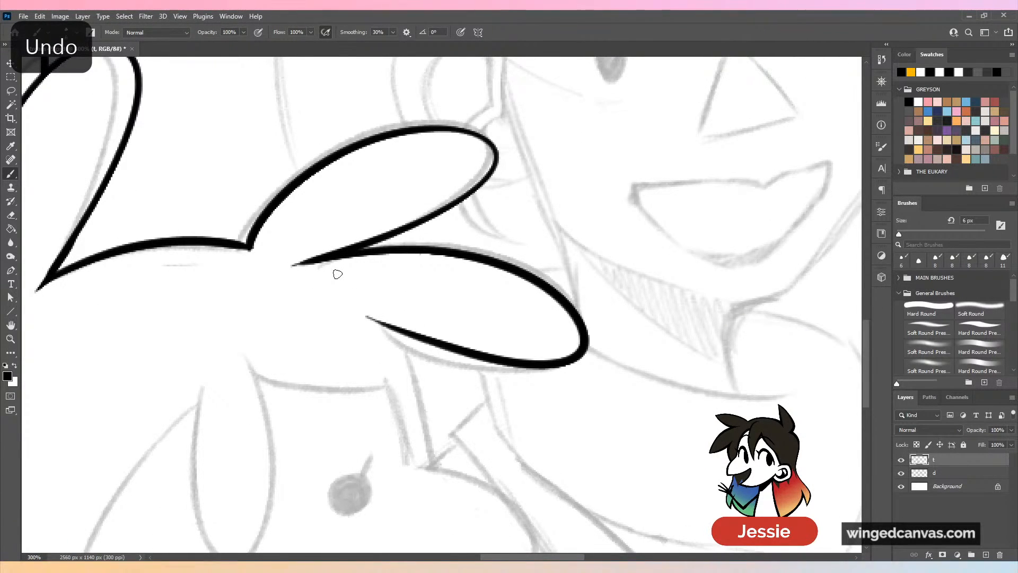
key("ctrl+z")
mouse_move(332, 257)
left_mouse_down()
mouse_move(557, 312)
mouse_move(366, 318)
left_mouse_up()
key("ctrl+z")
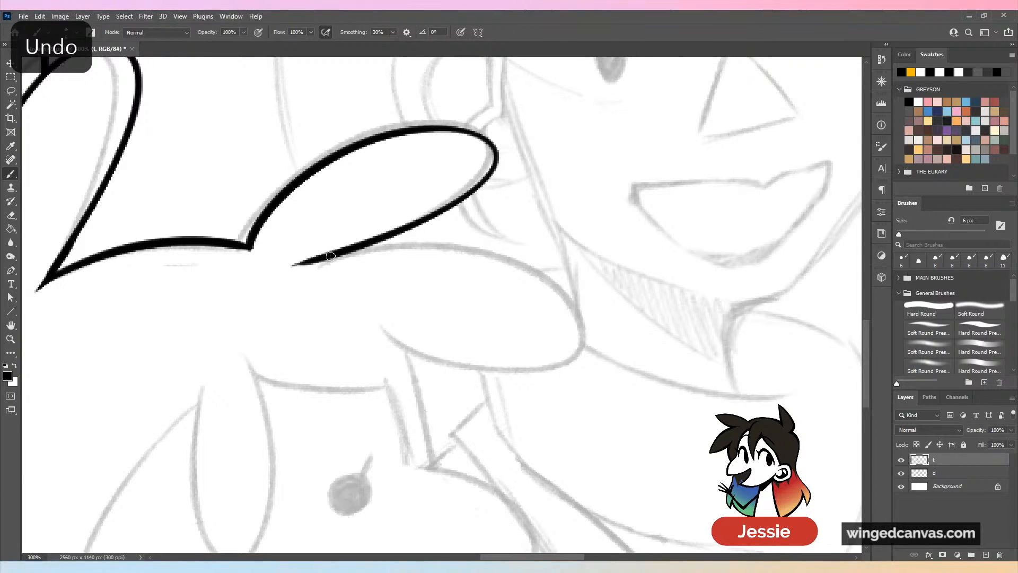
left_click_drag(330, 256, 390, 340)
Ink a thick line from the underside of the drooping lobe down to the top of the snout.
left_click_drag(575, 422, 459, 261)
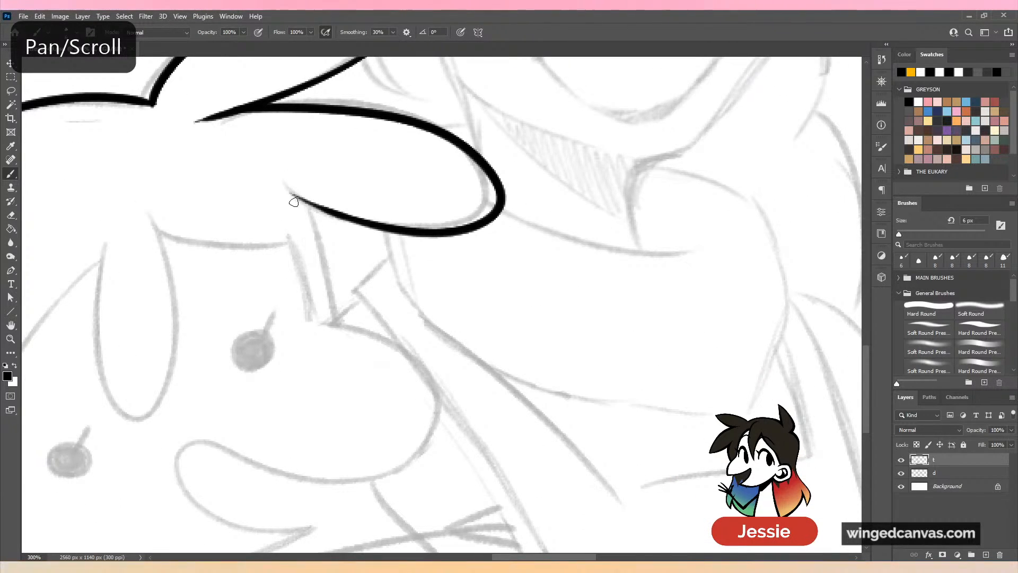
mouse_move(294, 202)
left_mouse_down()
mouse_move(345, 295)
mouse_move(339, 325)
mouse_move(328, 273)
mouse_move(337, 325)
left_mouse_up()
key("ctrl+z")
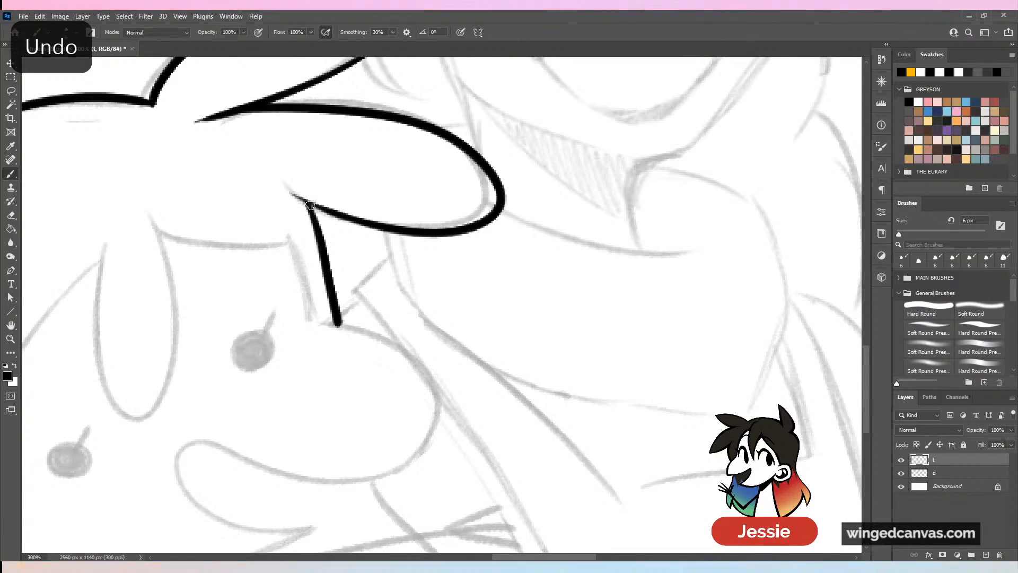
key("ctrl+minus")
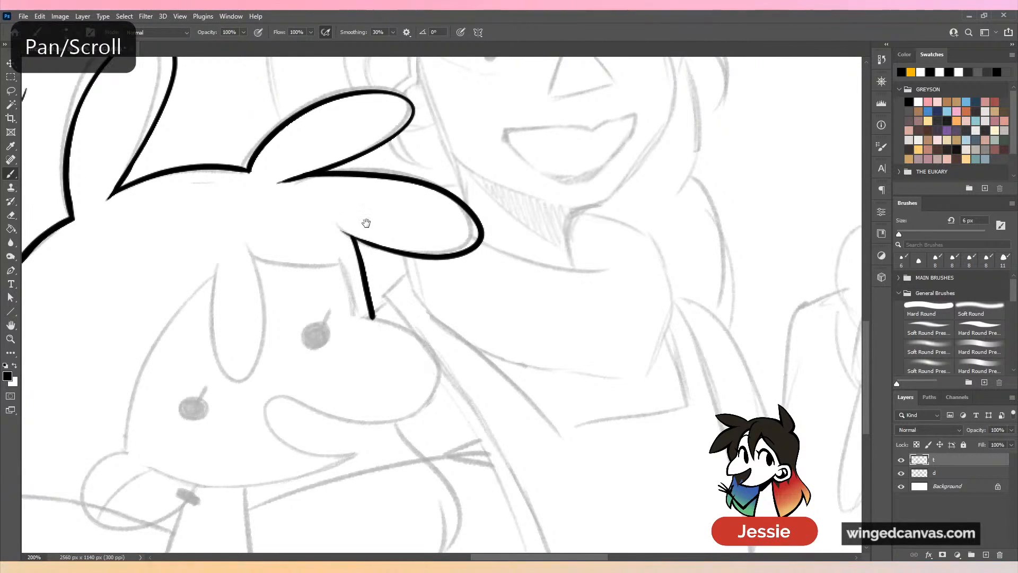
Ink a thin inner line parallel to the thick line above the snout, plus the curved hairline across the forehead.
left_click_drag(364, 220, 488, 359)
key("ctrl+plus")
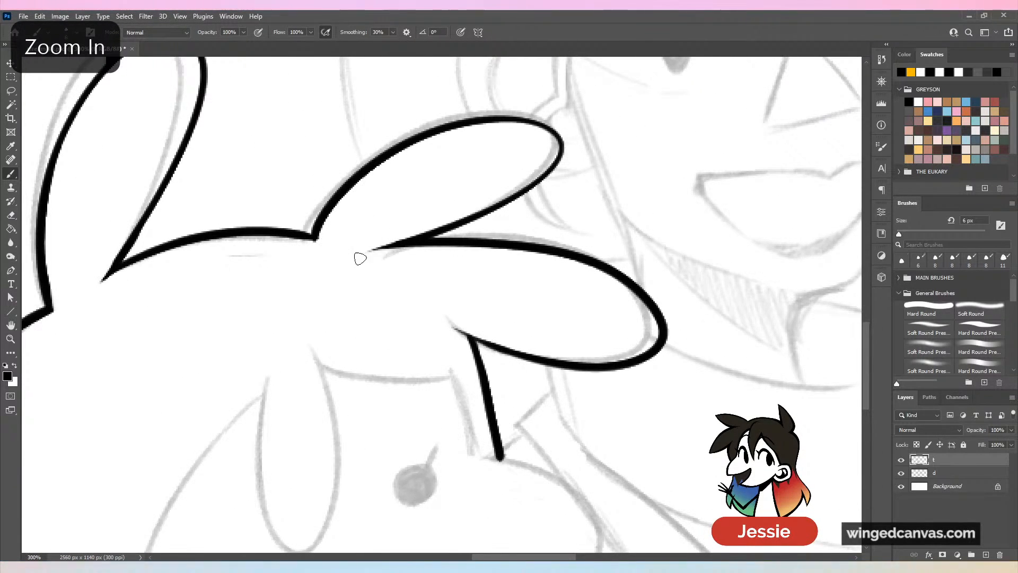
key("ctrl+minus")
key("ctrl+minus")
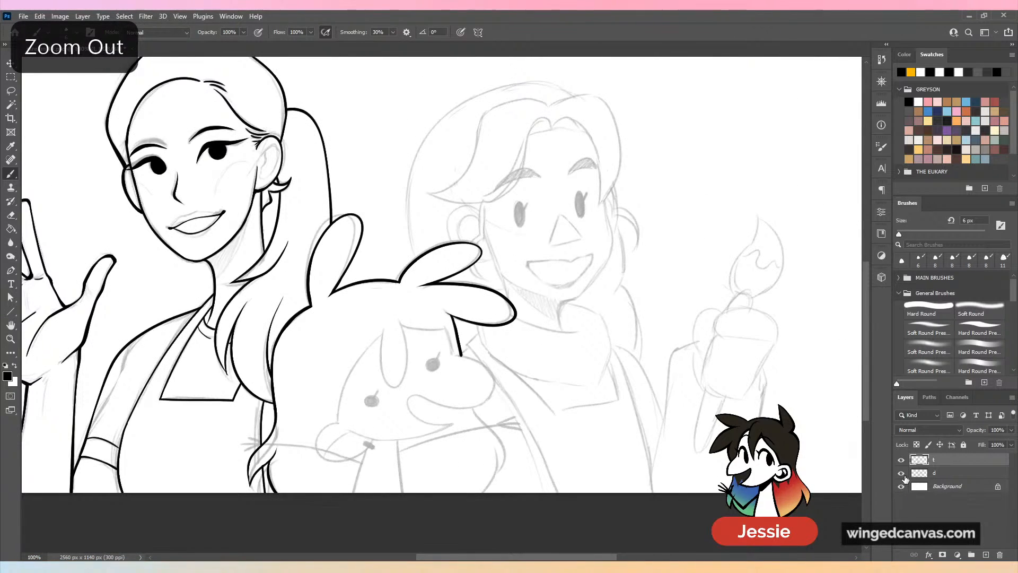
left_click(902, 474)
left_click(902, 473)
key("ctrl+plus")
mouse_move(477, 313)
left_mouse_down()
mouse_move(503, 240)
mouse_move(484, 305)
mouse_move(491, 322)
left_mouse_up()
key("ctrl+plus")
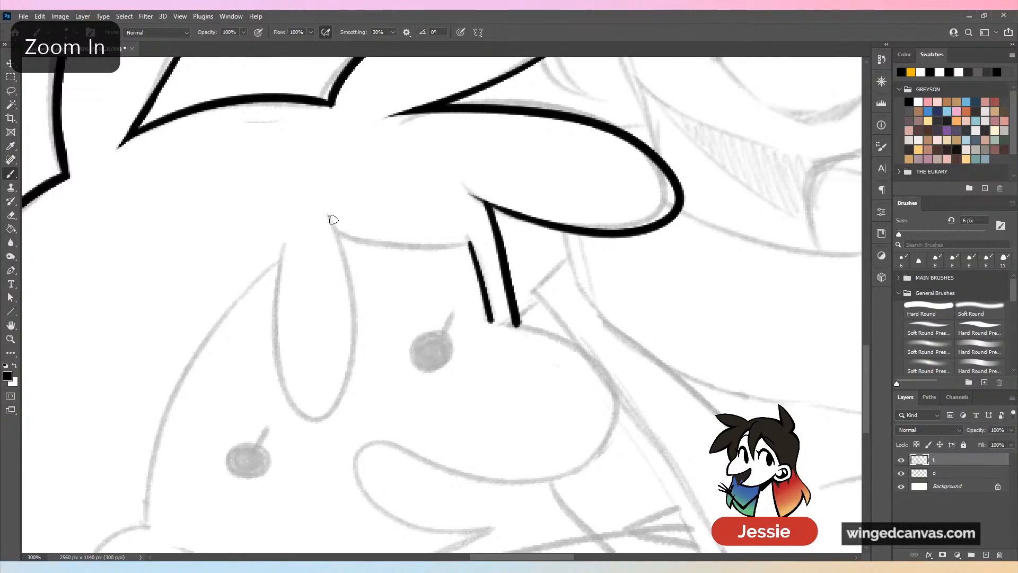
left_click_drag(331, 217, 469, 245)
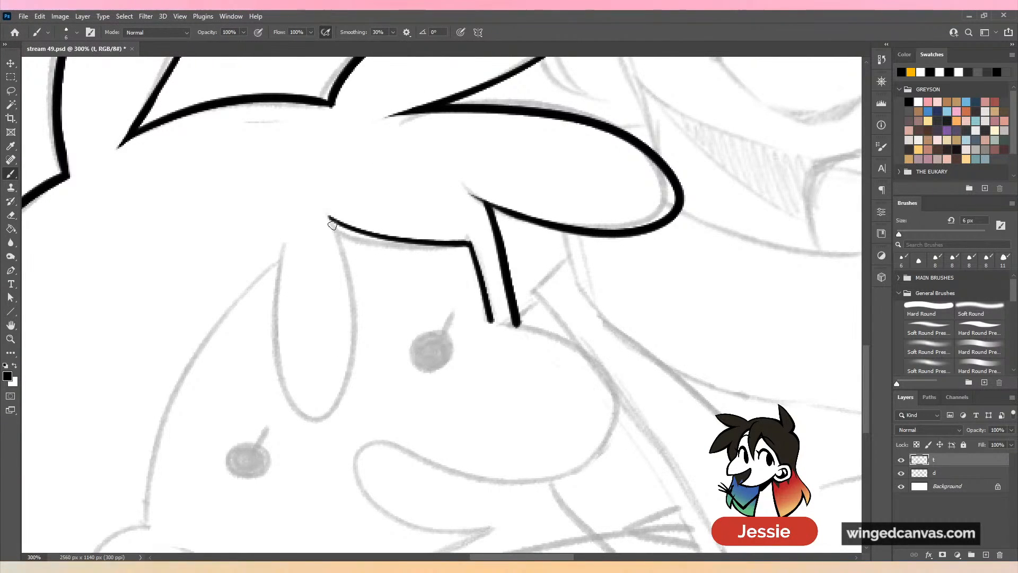
Ink the rounded lock of hair hanging over the forehead, from the hairline's end down and back up.
mouse_move(332, 225)
left_mouse_down()
mouse_move(323, 419)
mouse_move(280, 254)
left_mouse_up()
key("ctrl+z")
mouse_move(330, 218)
left_mouse_down()
mouse_move(276, 396)
mouse_move(281, 254)
mouse_move(348, 268)
mouse_move(285, 252)
left_mouse_up()
key("ctrl+z")
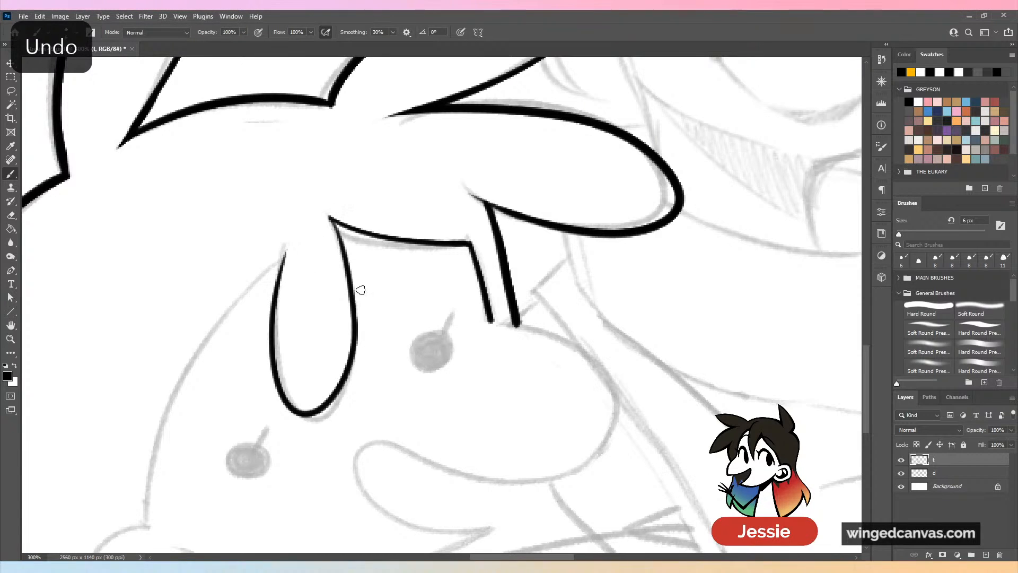
Ink the curved side hairline from the top of the hanging lock down to the ear.
left_click_drag(360, 290, 454, 162)
mouse_move(390, 118)
left_mouse_down()
mouse_move(250, 334)
mouse_move(245, 366)
left_mouse_up()
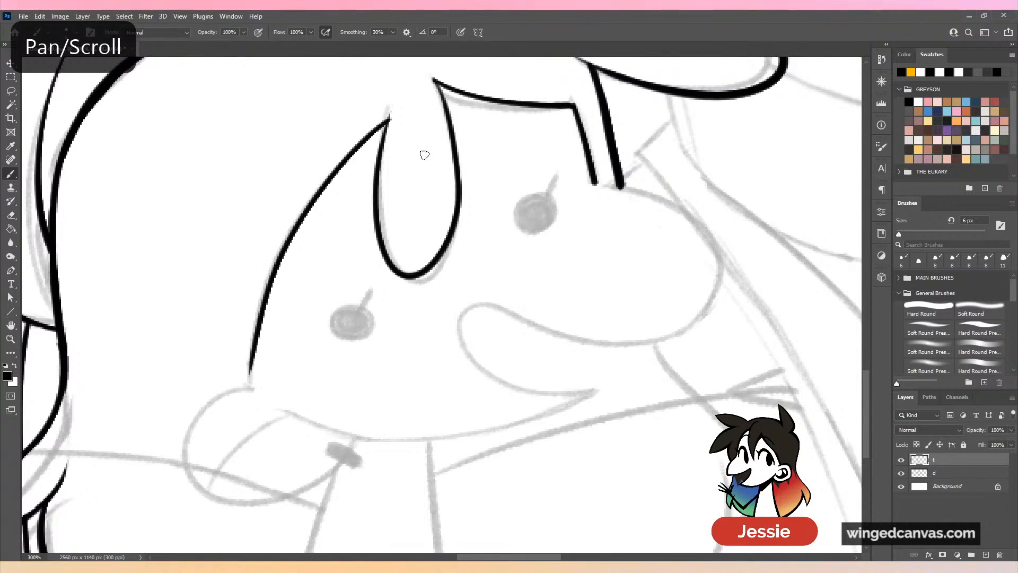
key("ctrl+z")
left_click_drag(390, 118, 262, 417)
key("ctrl+z")
mouse_move(390, 118)
left_mouse_down()
mouse_move(277, 242)
mouse_move(246, 385)
left_mouse_up()
Ink the rounded ear at the end of the side hairline, with a short bar across its lower end and a curved inner line.
left_click_drag(361, 300, 455, 158)
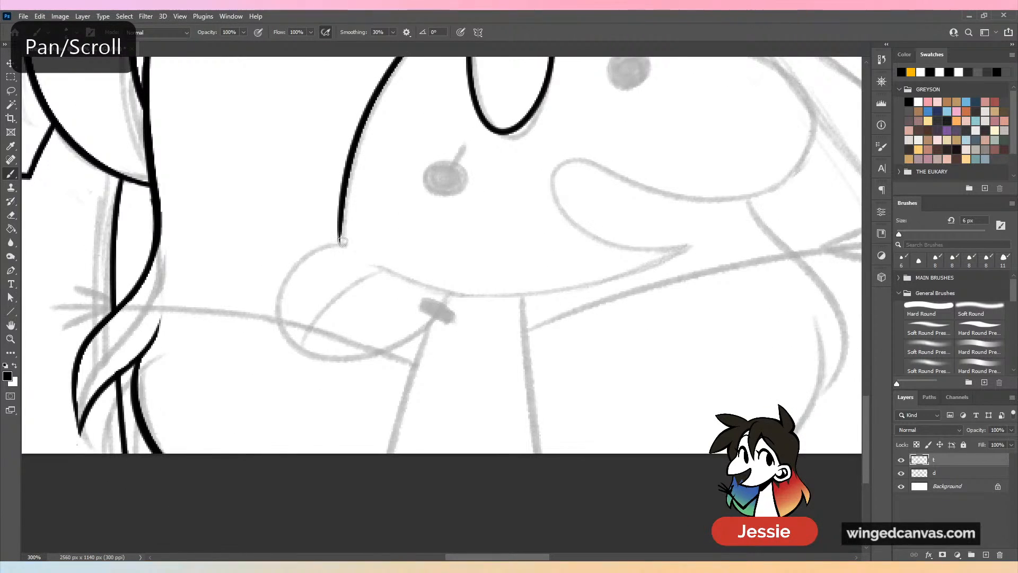
mouse_move(342, 241)
left_mouse_down()
mouse_move(432, 302)
mouse_move(450, 295)
left_mouse_up()
key("ctrl+z")
mouse_move(363, 239)
left_mouse_down()
mouse_move(291, 265)
mouse_move(440, 300)
left_mouse_up()
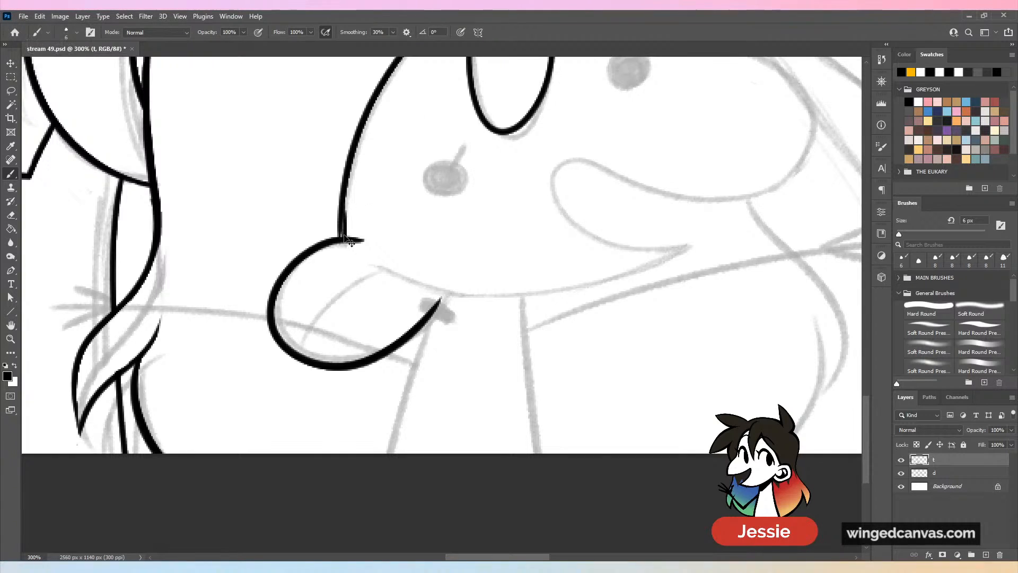
key("ctrl+z")
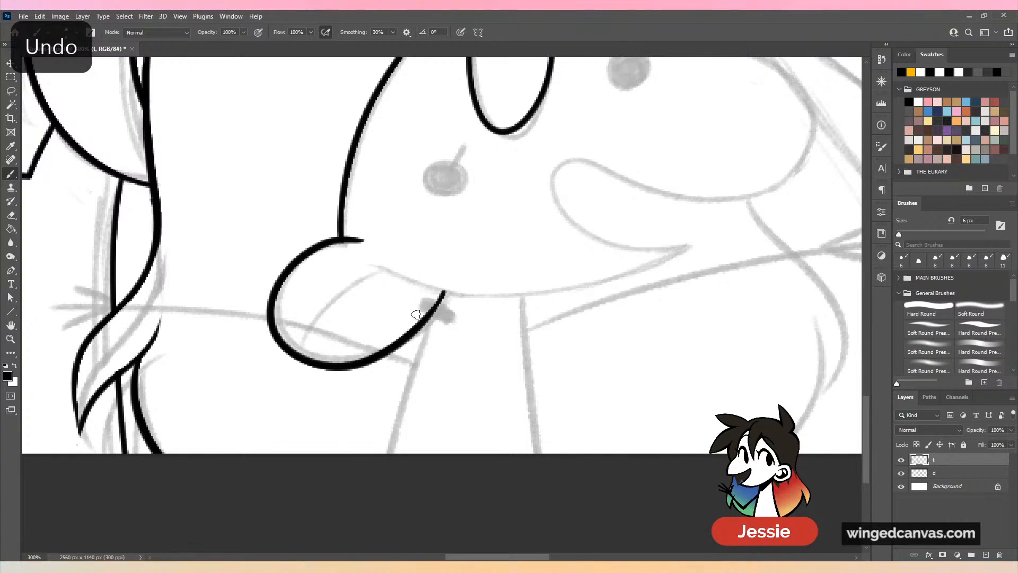
left_click_drag(421, 302, 454, 318)
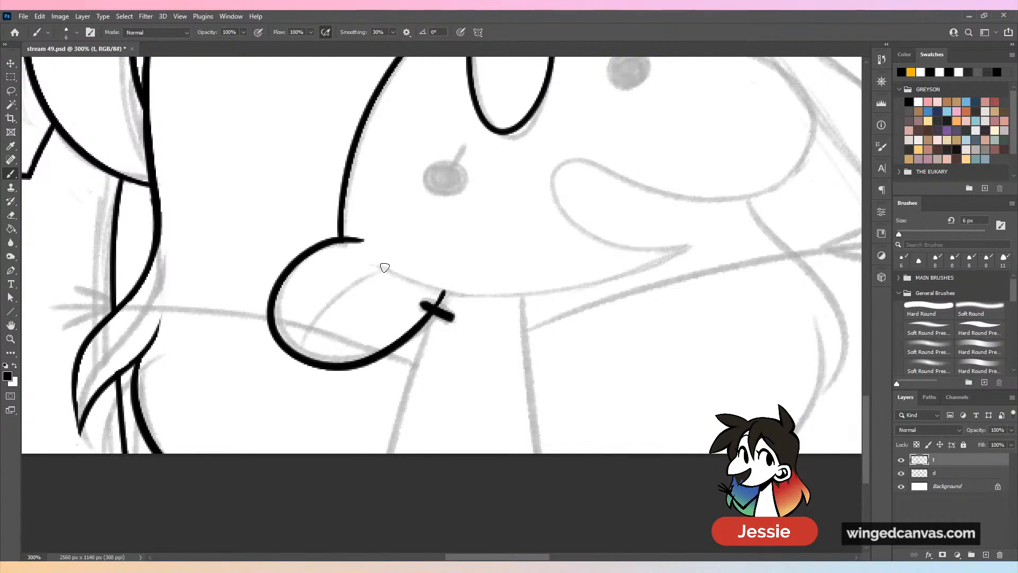
left_click_drag(383, 268, 309, 341)
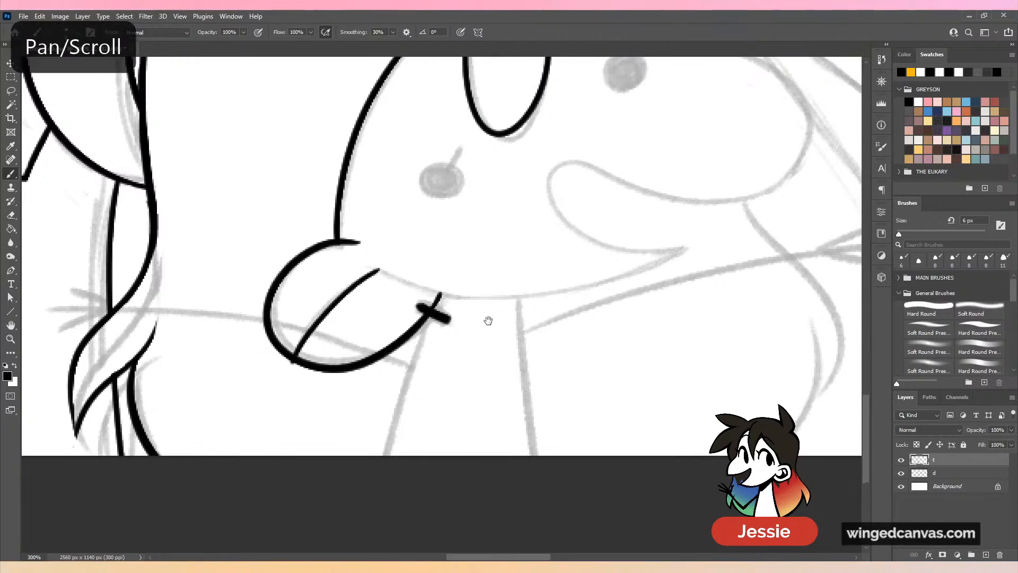
Ink the long jaw curve from the ear's inner line to the corner of the mouth.
left_click_drag(486, 225, 412, 259)
left_click_drag(300, 308, 534, 296)
key("ctrl+z")
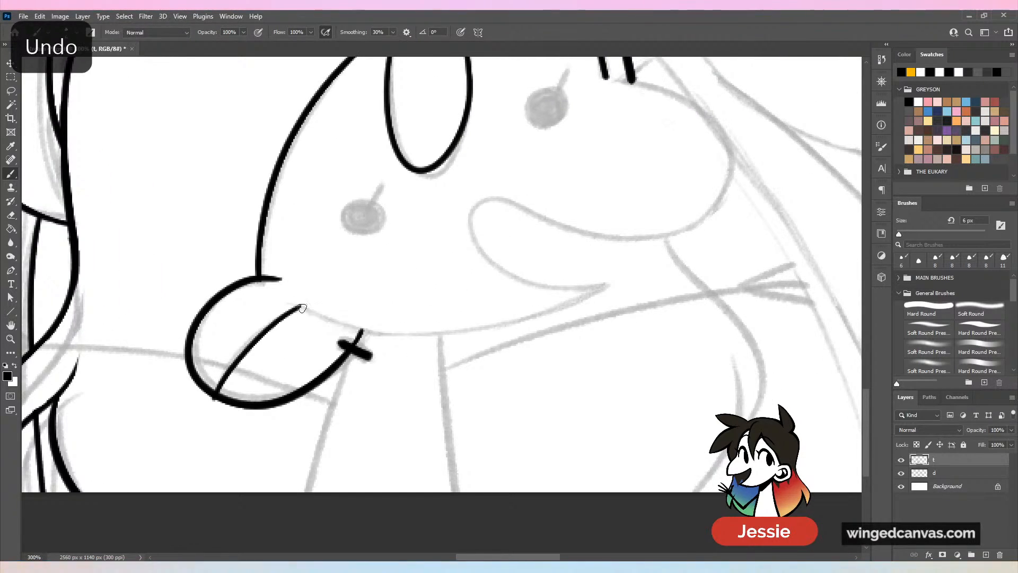
left_click_drag(300, 307, 541, 319)
key("ctrl+z")
mouse_move(300, 307)
left_mouse_down()
mouse_move(483, 330)
mouse_move(584, 276)
mouse_move(435, 338)
mouse_move(654, 265)
mouse_move(642, 310)
mouse_move(535, 381)
left_mouse_up()
key("ctrl+z")
Ink the large rounded snout from the base of the sideburn lines around to its underside.
mouse_move(520, 147)
left_mouse_down()
mouse_move(610, 217)
mouse_move(541, 313)
mouse_move(538, 157)
mouse_move(431, 290)
left_mouse_up()
key("ctrl+z")
key("ctrl+z")
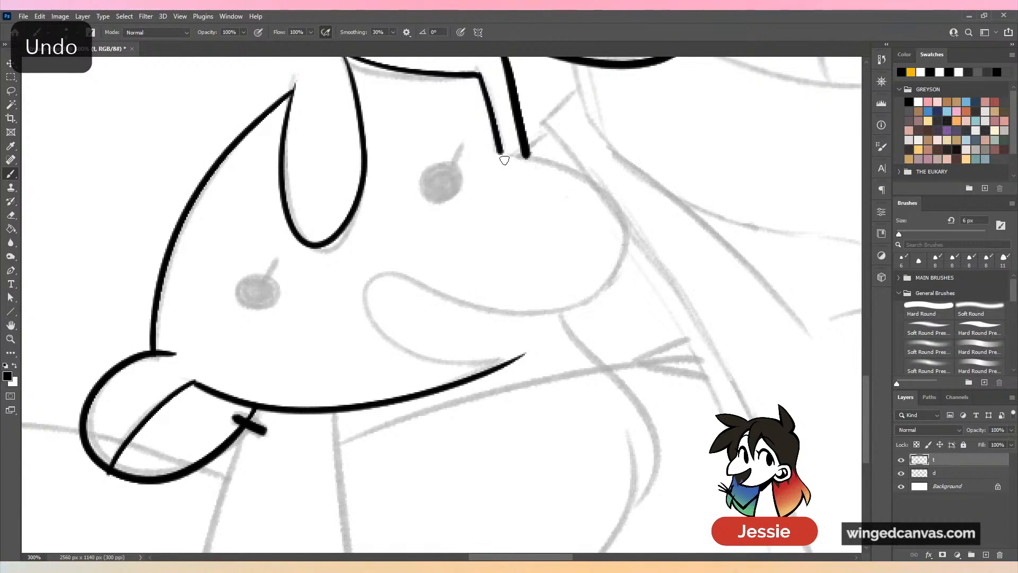
mouse_move(502, 155)
left_mouse_down()
mouse_move(630, 264)
mouse_move(411, 291)
left_mouse_up()
key("ctrl+z")
mouse_move(508, 158)
left_mouse_down()
mouse_move(620, 206)
mouse_move(518, 315)
mouse_move(501, 159)
left_mouse_up()
key("ctrl+z")
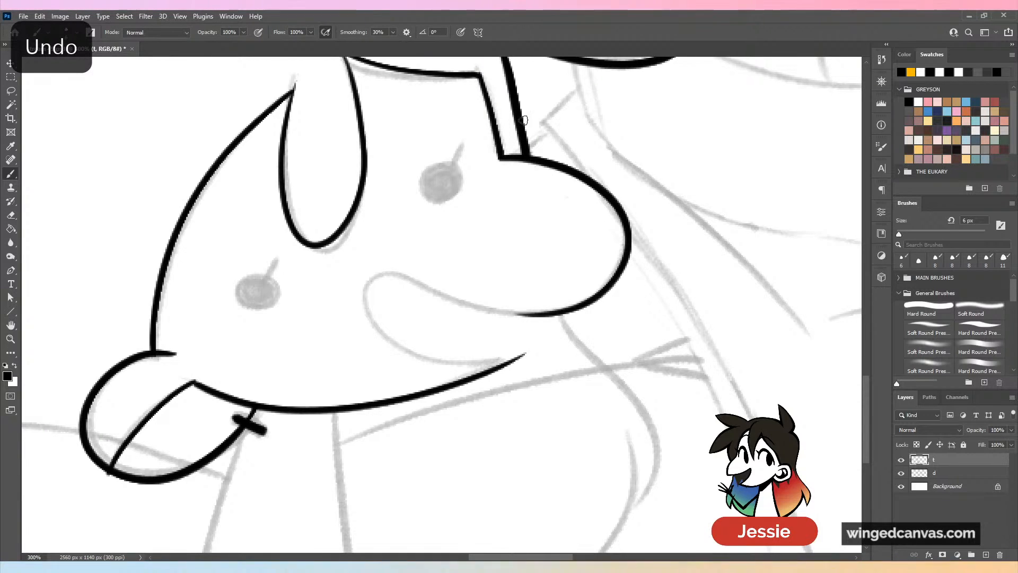
Ink the open mouth from the underside of the snout around its rounded inner end to the tip of the jaw line.
mouse_move(528, 315)
left_mouse_down()
mouse_move(419, 286)
mouse_move(522, 354)
left_mouse_up()
key("ctrl+z")
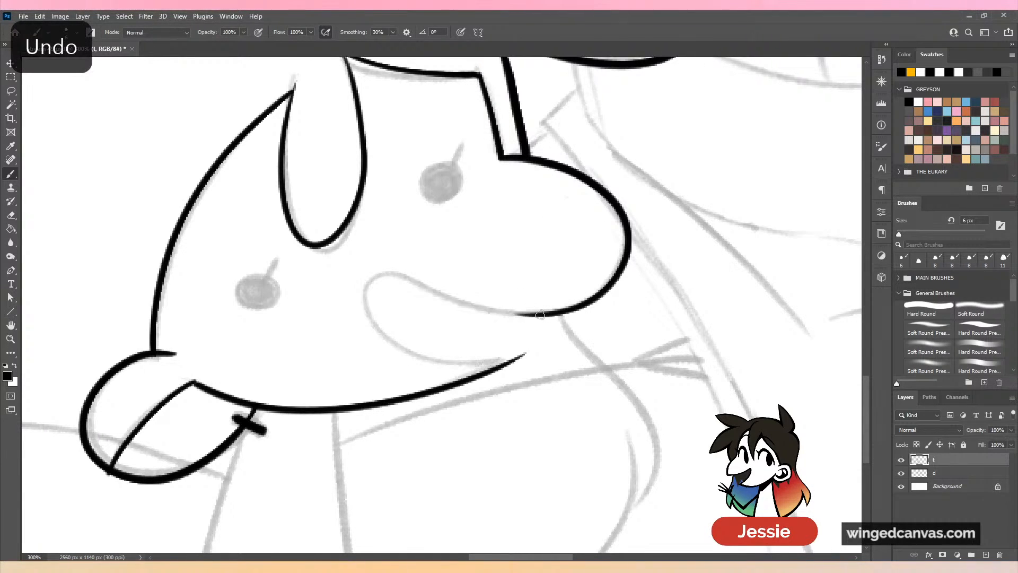
mouse_move(538, 315)
left_mouse_down()
mouse_move(381, 270)
mouse_move(524, 354)
left_mouse_up()
key("ctrl+z")
mouse_move(541, 314)
left_mouse_down()
mouse_move(355, 310)
mouse_move(527, 355)
left_mouse_up()
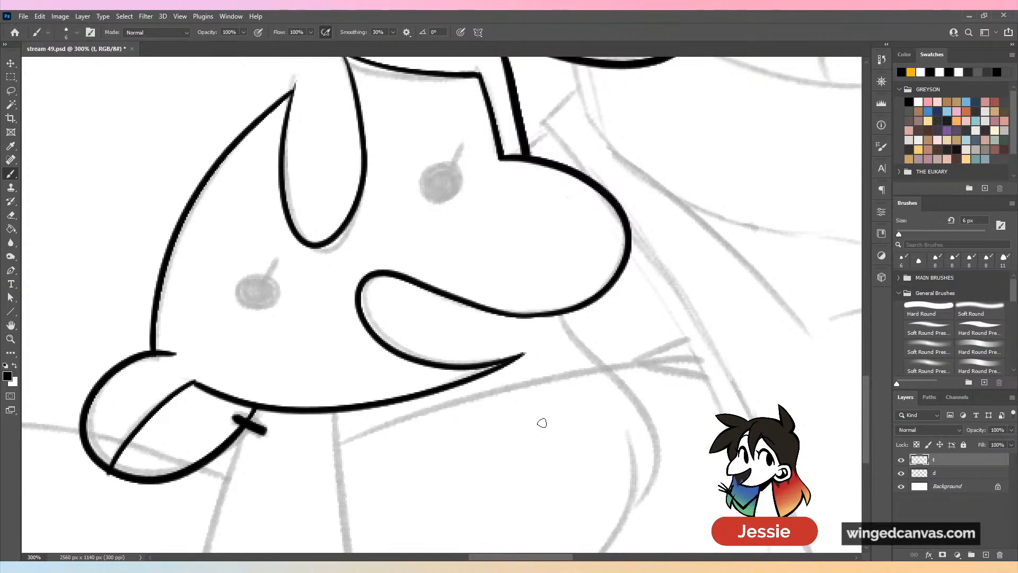
Ink both sides of the neck from the ear and jaw line down to the canvas edge.
key("ctrl+minus")
key("ctrl+minus")
key("ctrl+minus")
key("ctrl+plus")
key("ctrl+plus")
key("ctrl+plus")
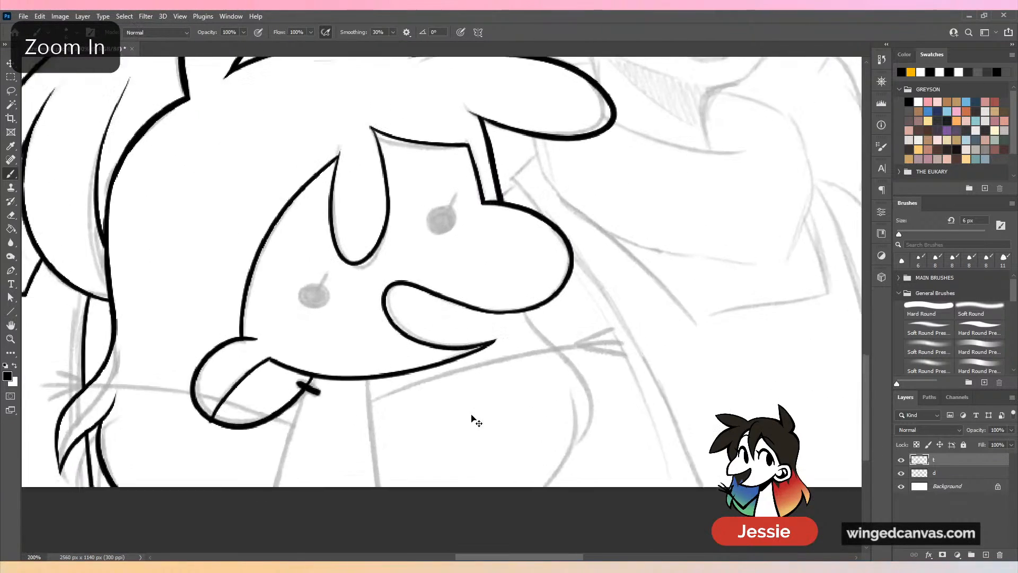
left_click_drag(407, 393, 531, 240)
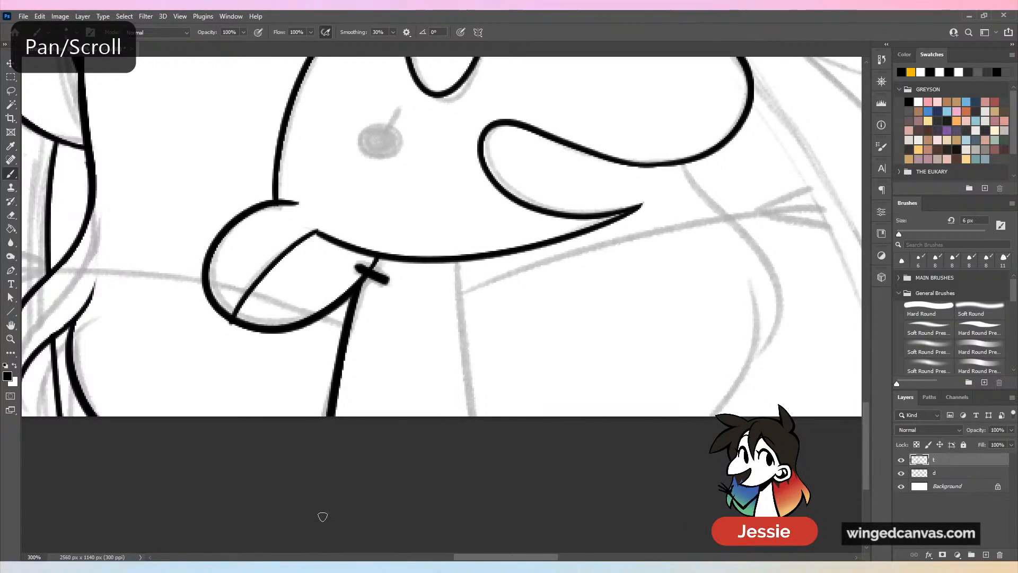
left_click_drag(457, 260, 519, 515)
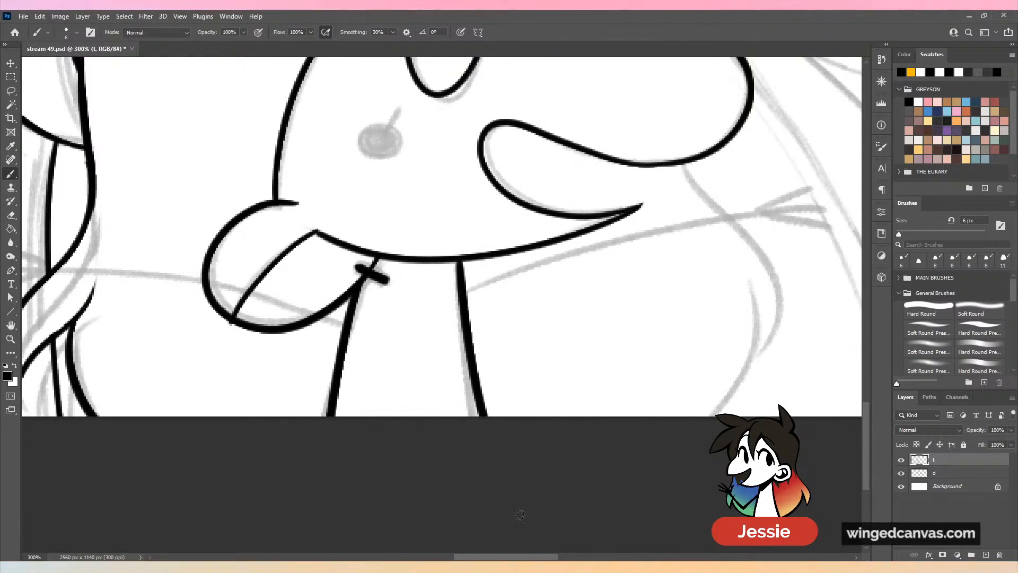
Ink both eyes as solid black dots, each with a short slanted lash on top.
left_click_drag(384, 128, 385, 141)
key("space")
left_click_drag(466, 169, 437, 295)
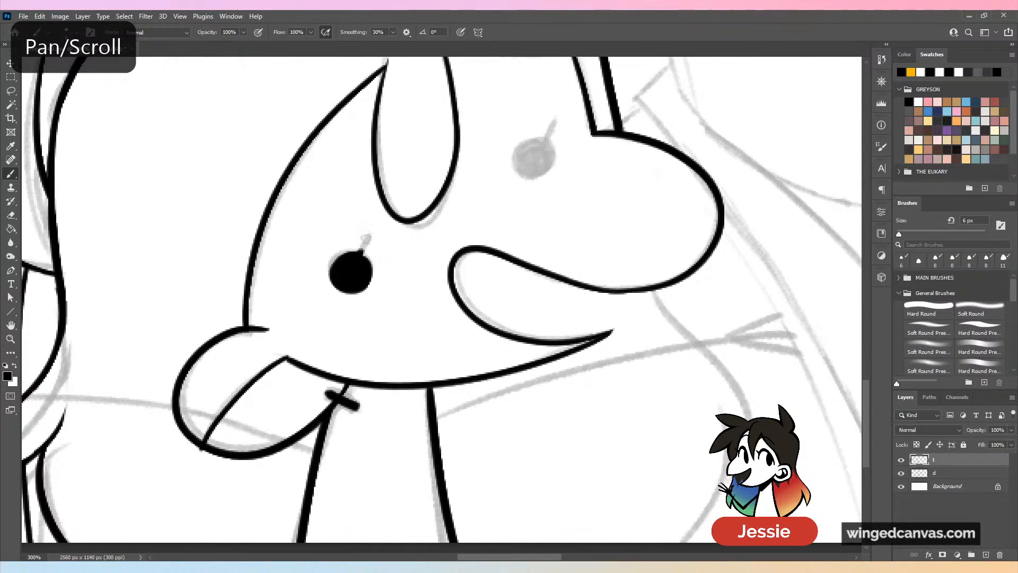
key("space")
left_click_drag(577, 188, 540, 266)
mouse_move(509, 213)
left_mouse_down()
mouse_move(485, 249)
mouse_move(513, 235)
left_mouse_up()
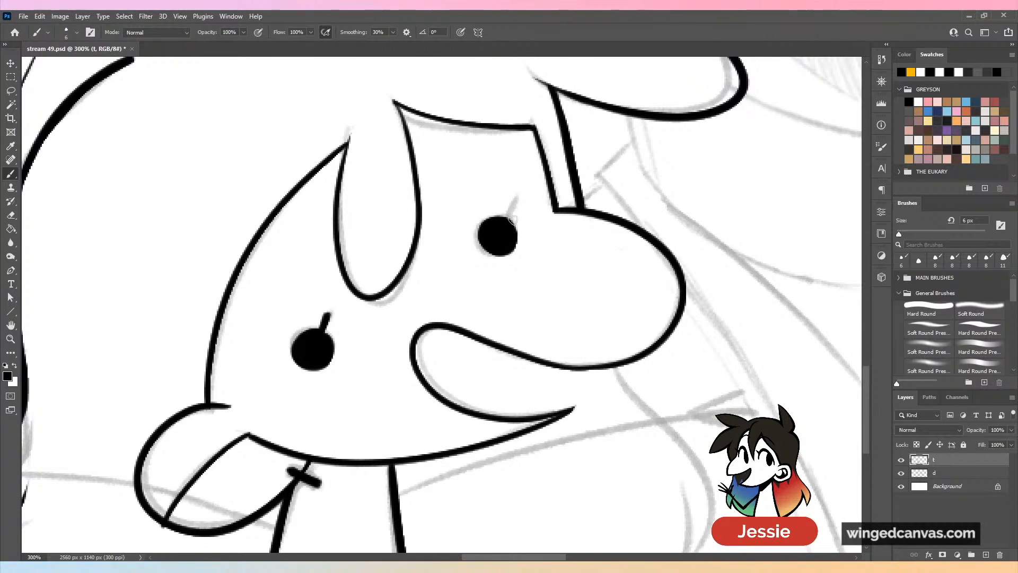
key("ctrl+z")
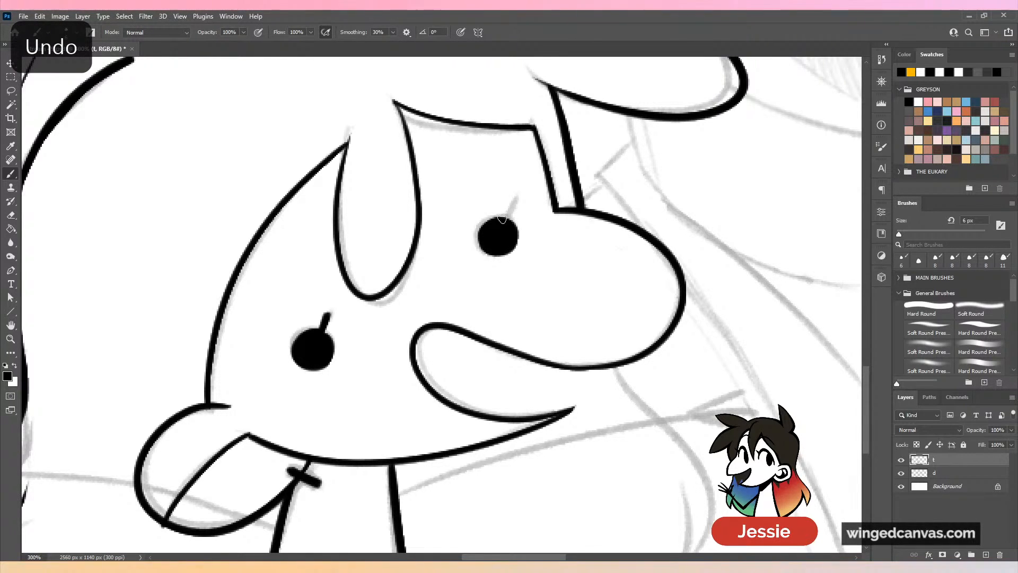
left_click_drag(502, 219, 518, 203)
Compare the inked line art with the sketch by hiding and showing their layers, leaving both visible.
key("ctrl+minus")
key("ctrl+minus")
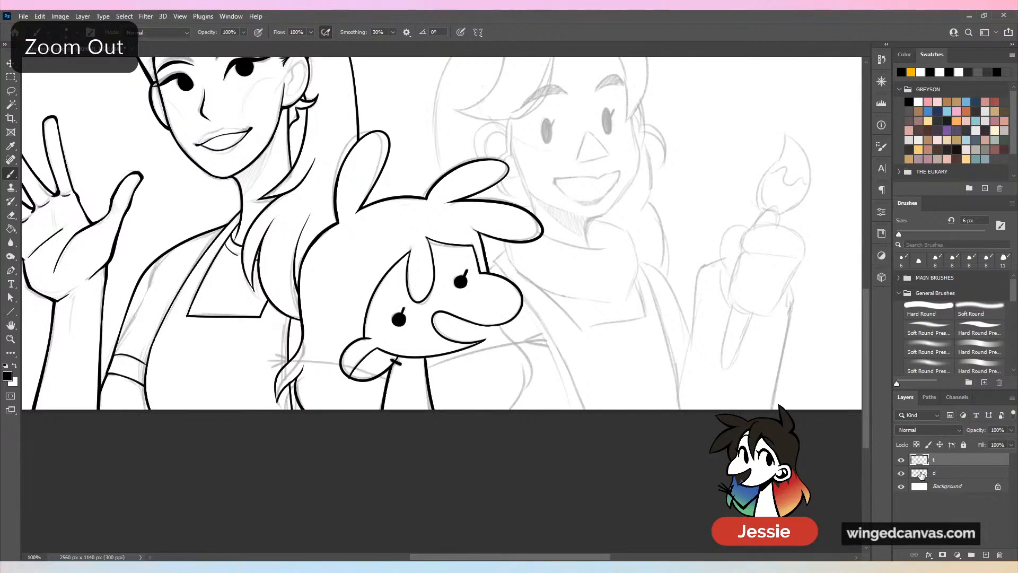
left_click(902, 472)
key("ctrl+minus")
key("ctrl+plus")
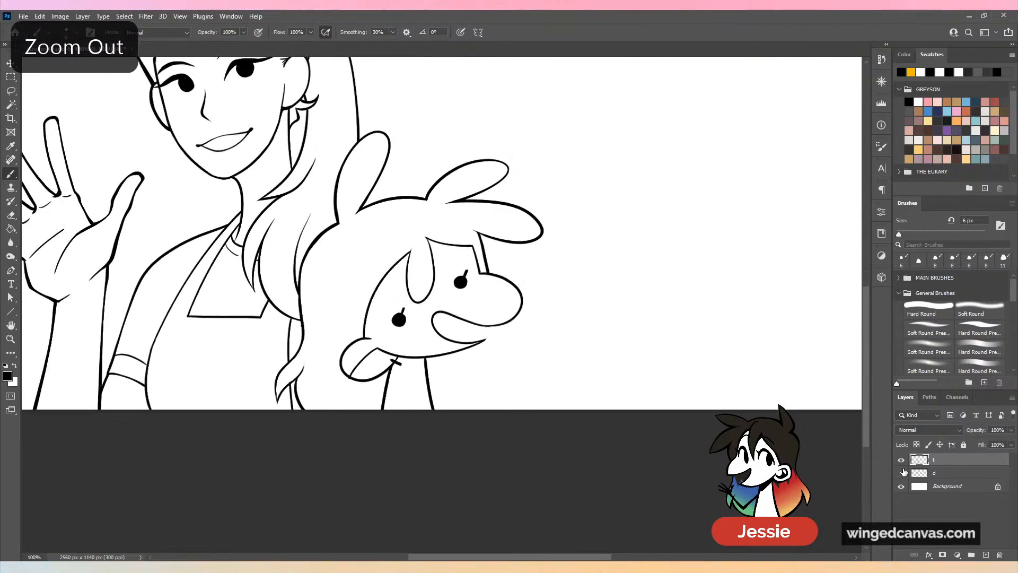
key("ctrl+minus")
left_click(902, 472)
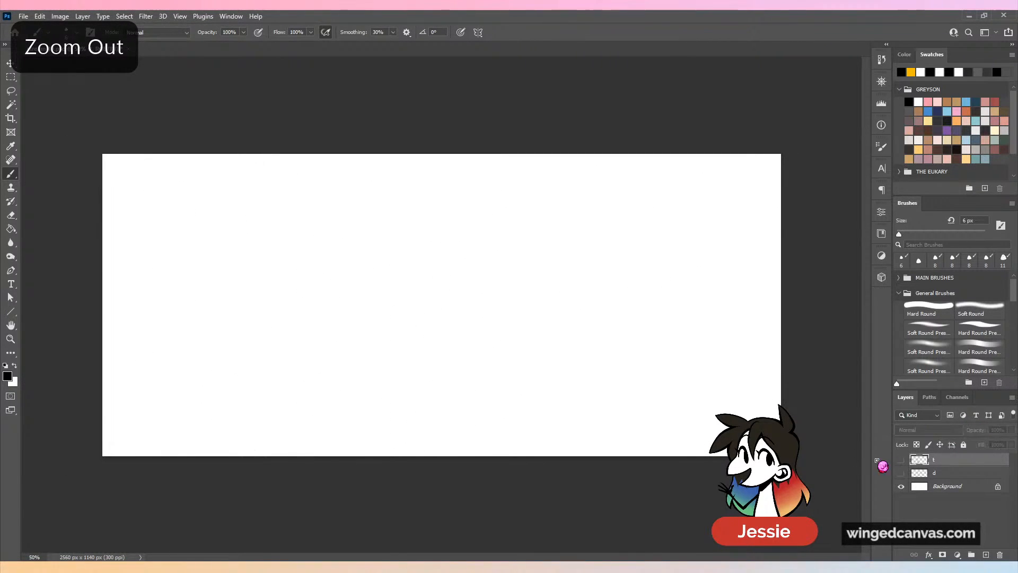
key("ctrl+plus")
left_click(902, 474)
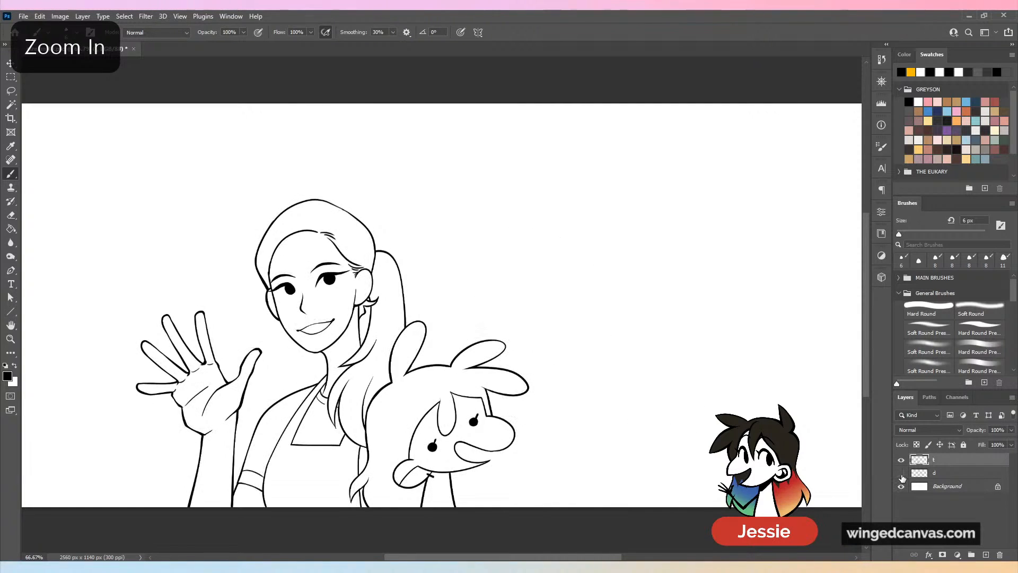
key("ctrl+minus")
left_click(901, 474)
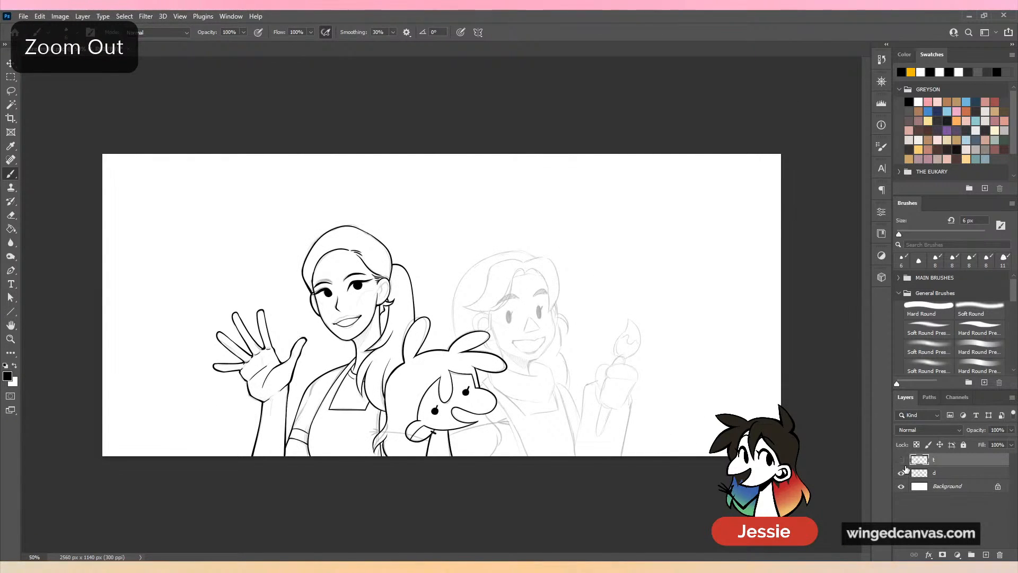
left_click(902, 459)
left_click(902, 473)
left_click(902, 461)
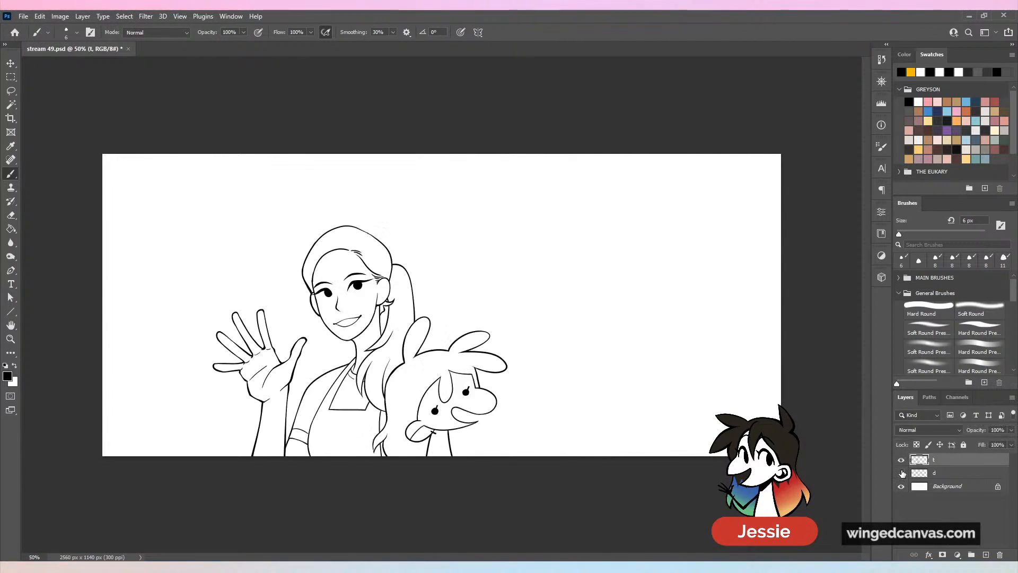
left_click(901, 474)
Ink the stick arm reaching from the neck out beneath the snout, ending in three short fingers.
key("ctrl+plus")
key("ctrl+plus")
left_click_drag(564, 537, 539, 316)
left_click_drag(598, 340, 605, 290)
key("ctrl+plus")
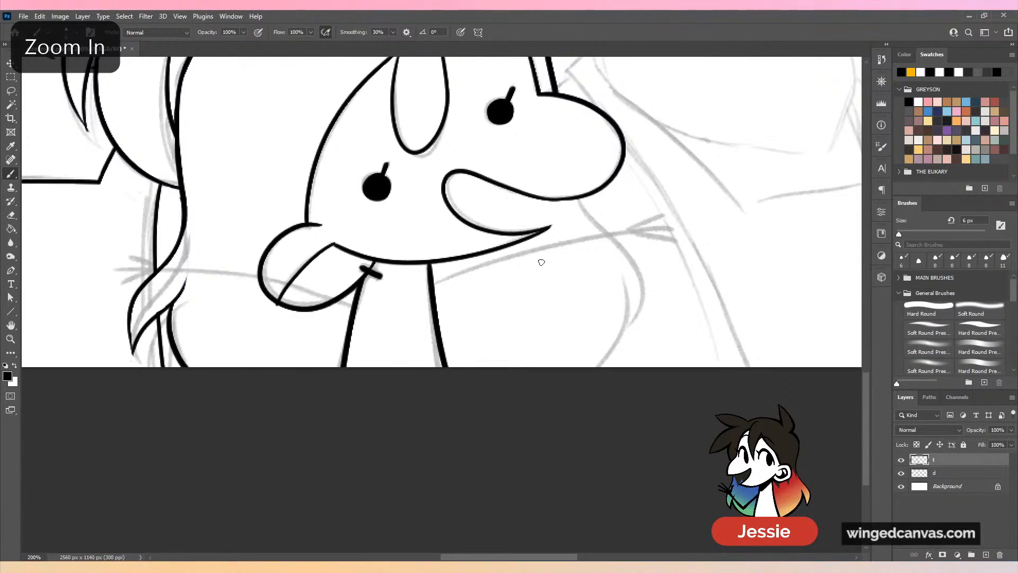
left_click_drag(541, 261, 473, 318)
mouse_move(407, 323)
left_mouse_down()
mouse_move(501, 290)
mouse_move(612, 274)
left_mouse_up()
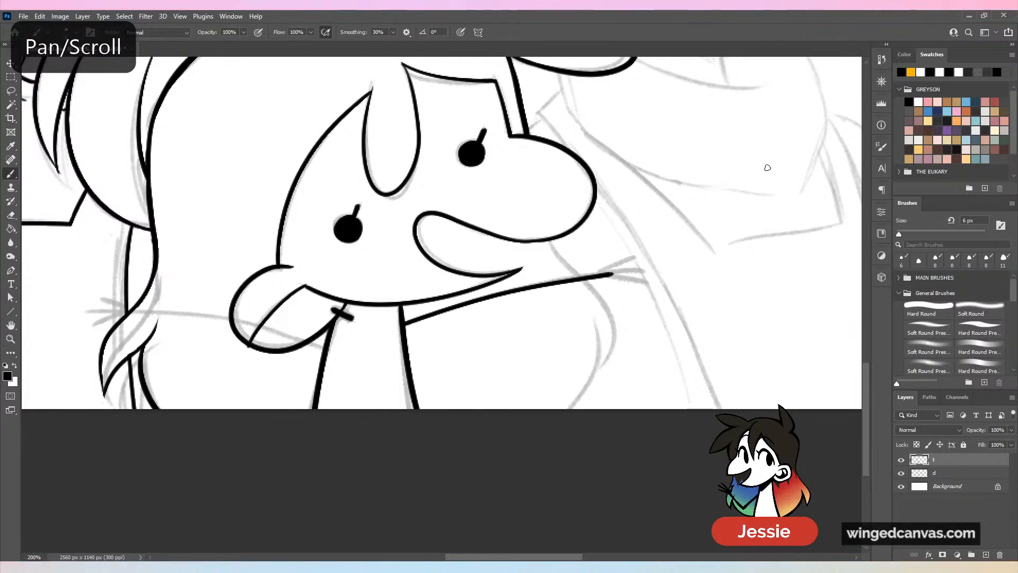
key("ctrl+plus")
left_click_drag(778, 274, 550, 303)
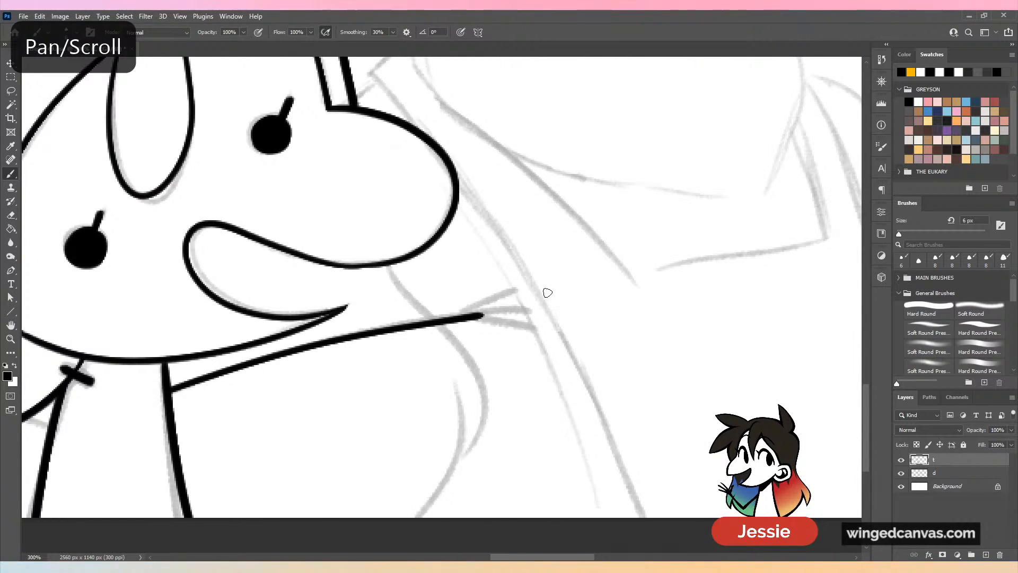
mouse_move(458, 317)
left_mouse_down()
mouse_move(514, 278)
mouse_move(534, 306)
left_mouse_up()
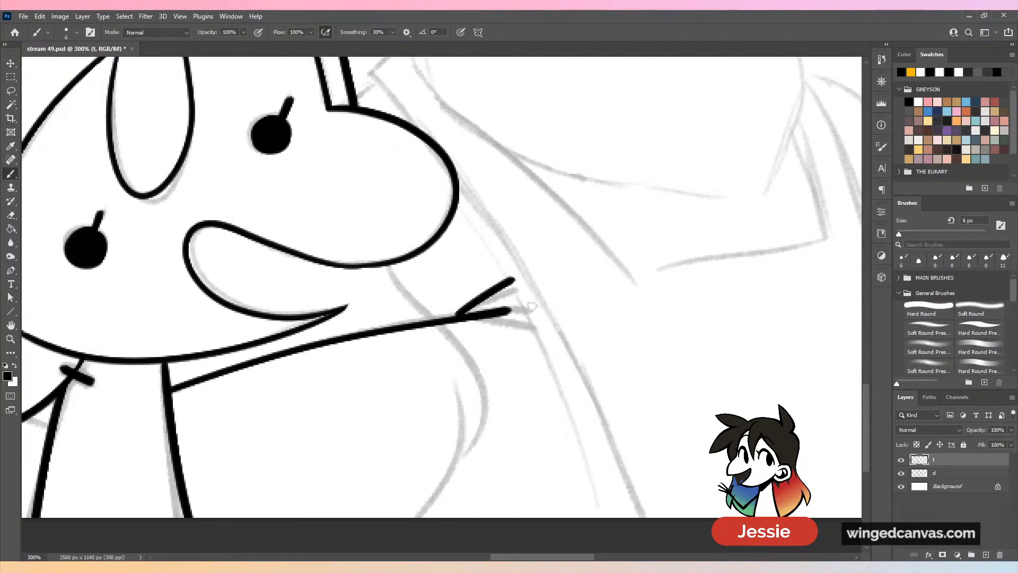
left_click_drag(459, 319, 535, 342)
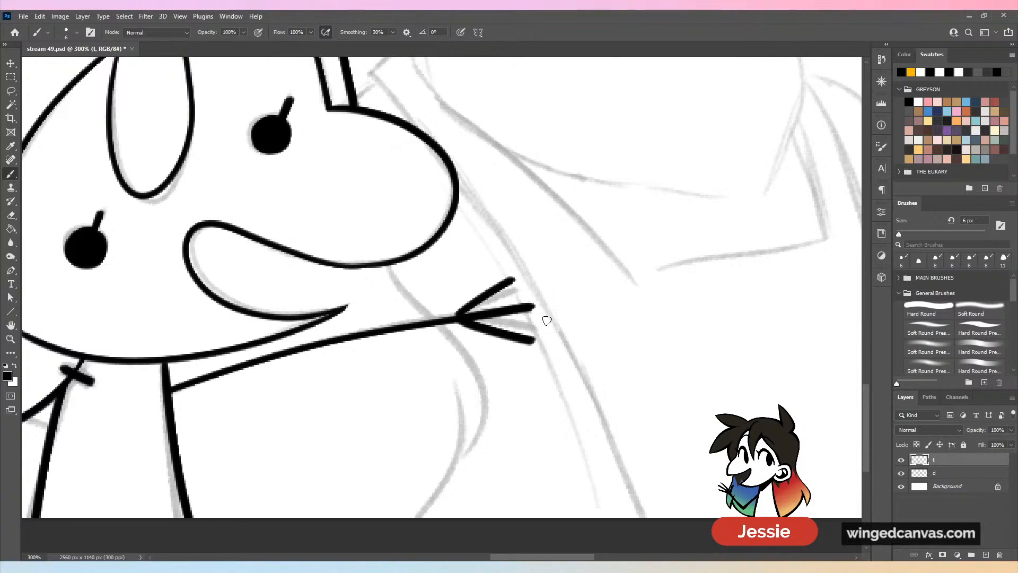
Ink the opposite stick arm as one long line from the neck, across the ear and past the woman's hair.
key("ctrl+minus")
mouse_move(199, 375)
left_mouse_down()
mouse_move(574, 292)
mouse_move(354, 270)
left_mouse_up()
key("ctrl+plus")
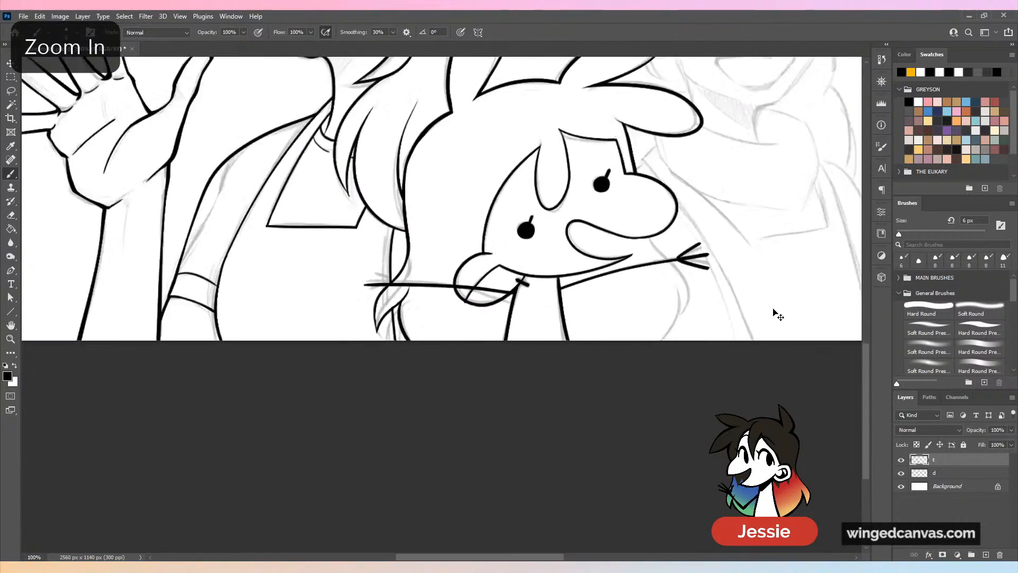
key("ctrl+z")
left_click_drag(561, 287, 298, 272)
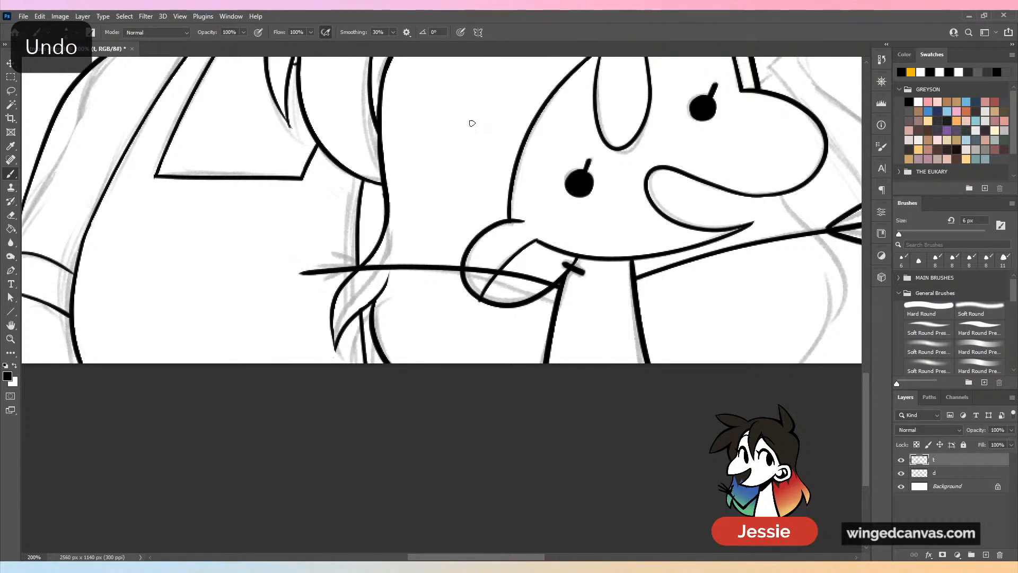
Undo the long stick arm crossing the ear and the woman's hair, along with its trial finger strokes.
key("ctrl+z")
mouse_move(554, 287)
left_mouse_down()
mouse_move(328, 268)
mouse_move(348, 257)
mouse_move(377, 265)
mouse_move(346, 289)
mouse_move(379, 269)
left_mouse_up()
key("ctrl+z")
key("ctrl+minus")
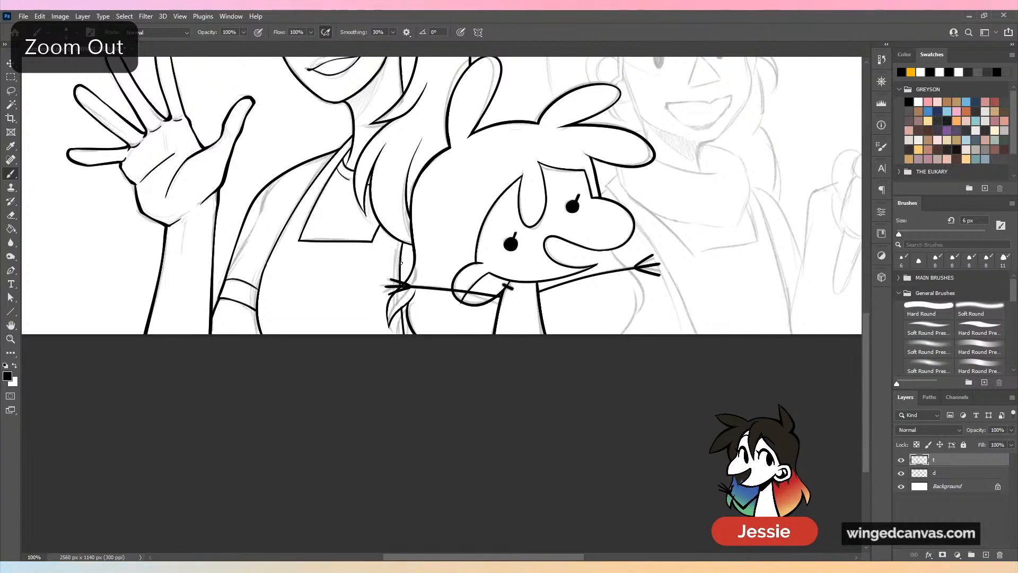
key("ctrl+z")
key("ctrl+z")
key("ctrl+z")
key("ctrl+z")
Ink the stick arm again from the neck across the ear and past the woman's hair, ending in three short fingers.
key("ctrl+plus")
key("ctrl+plus")
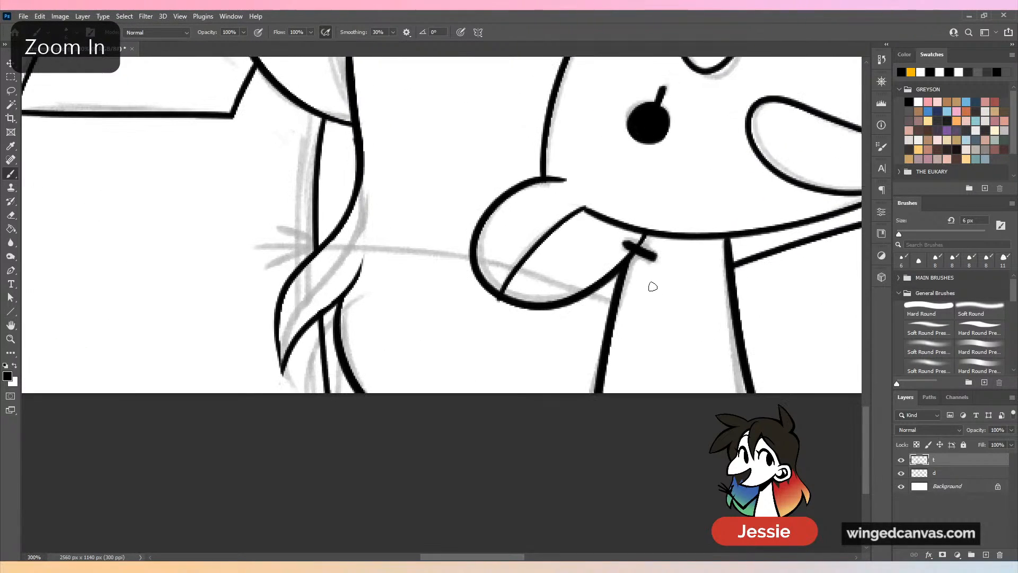
mouse_move(620, 269)
left_mouse_down()
mouse_move(235, 262)
mouse_move(300, 255)
mouse_move(235, 239)
left_mouse_up()
key("ctrl+z")
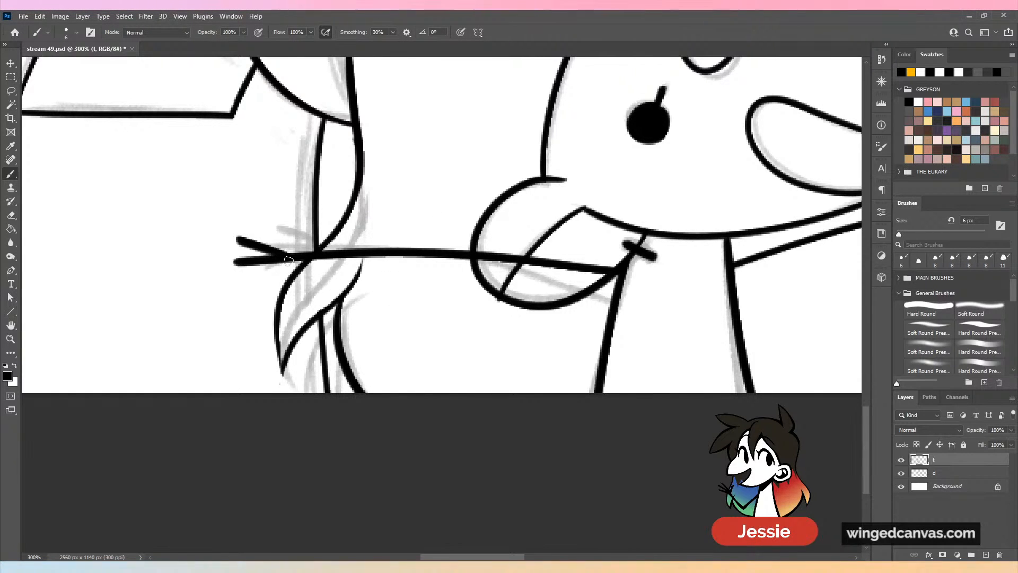
left_click_drag(289, 260, 250, 296)
Check the finished arms with the sketch layer hidden, and turn the sketch back on.
key("ctrl+minus")
key("ctrl+minus")
key("ctrl+minus")
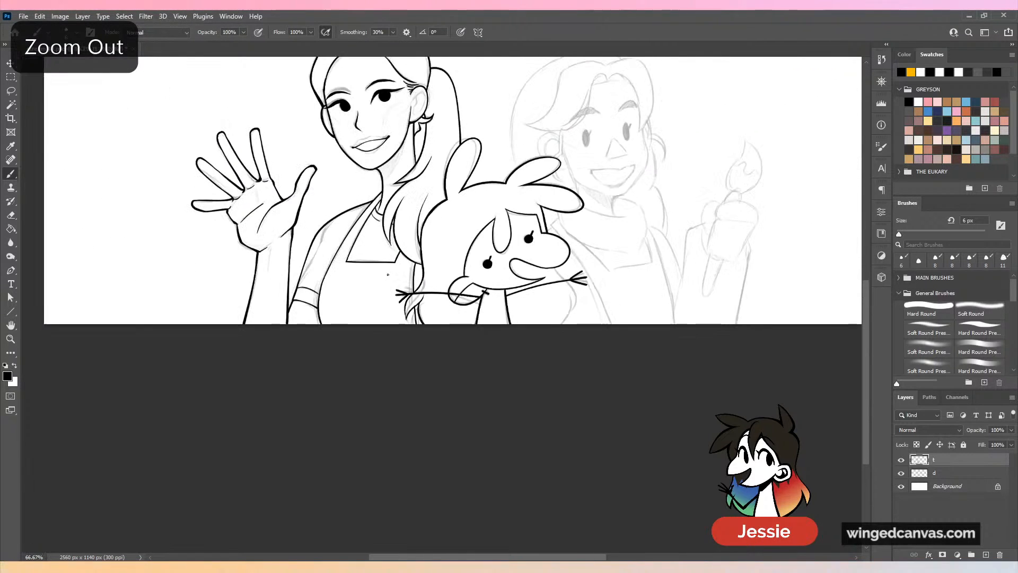
left_click(902, 473)
key("ctrl+plus")
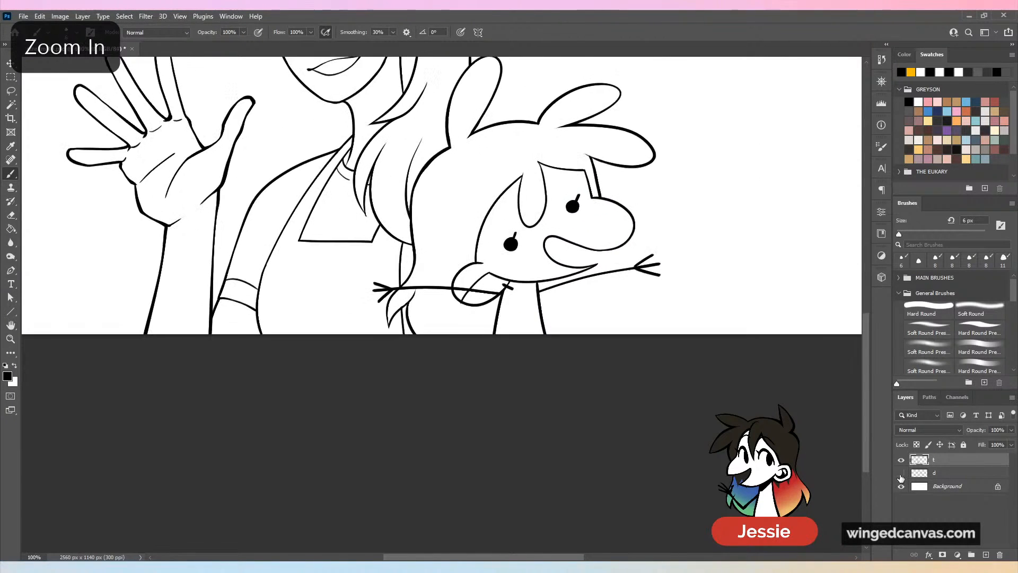
key("ctrl+plus")
key("ctrl+plus")
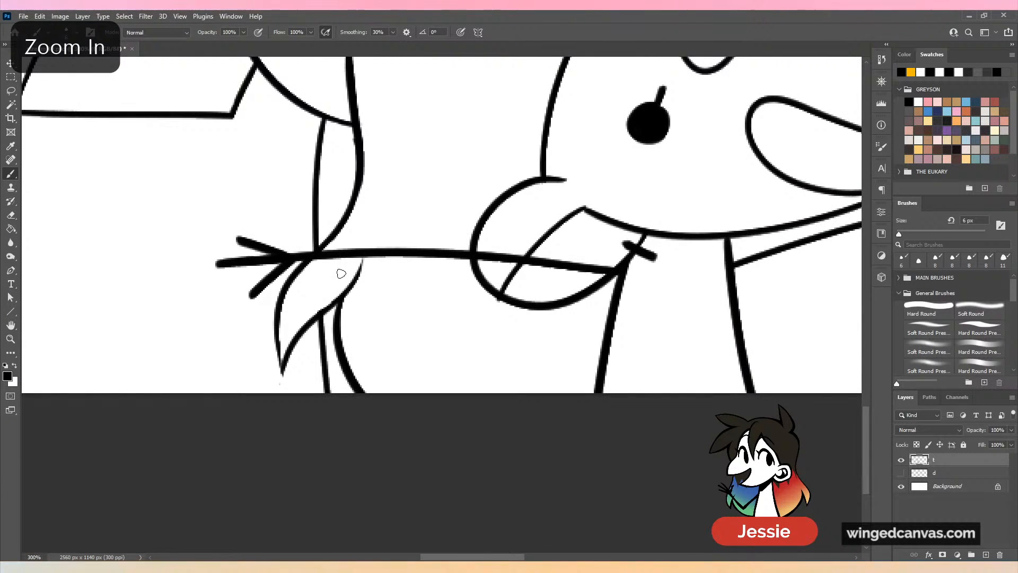
scroll(312, 295, "down", 5)
key("space")
mouse_move(698, 355)
left_mouse_down()
mouse_move(579, 395)
mouse_move(601, 395)
left_mouse_up()
left_click(902, 473)
Ink the rounded hair outline from beneath the snout, past the hand and down to the canvas's lower edge, with an inner curve.
scroll(673, 282, "up", 3)
mouse_move(673, 282)
left_mouse_down()
mouse_move(379, 268)
mouse_move(332, 255)
mouse_move(371, 422)
left_mouse_up()
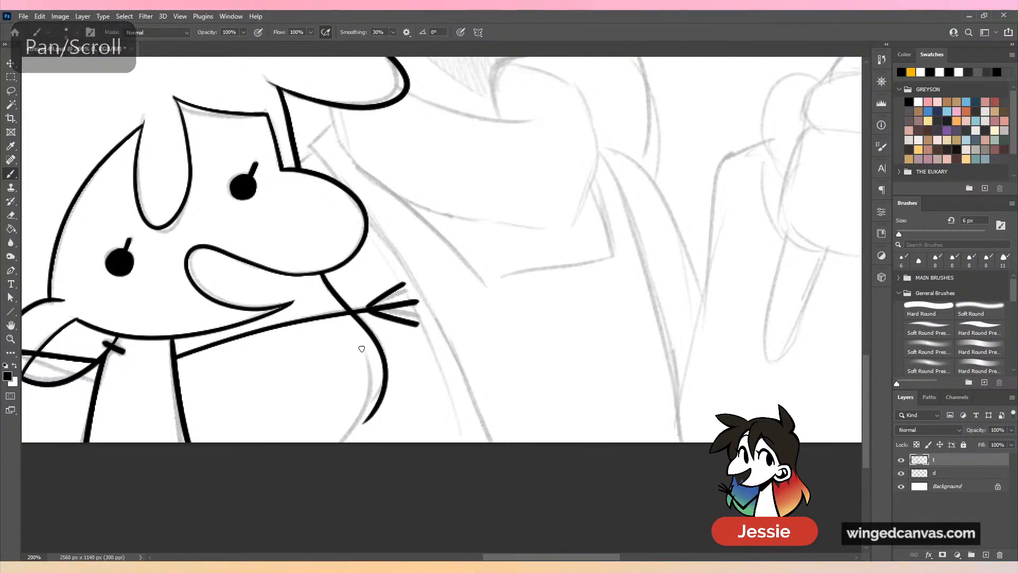
left_click_drag(363, 347, 346, 440)
scroll(477, 341, "down", 3)
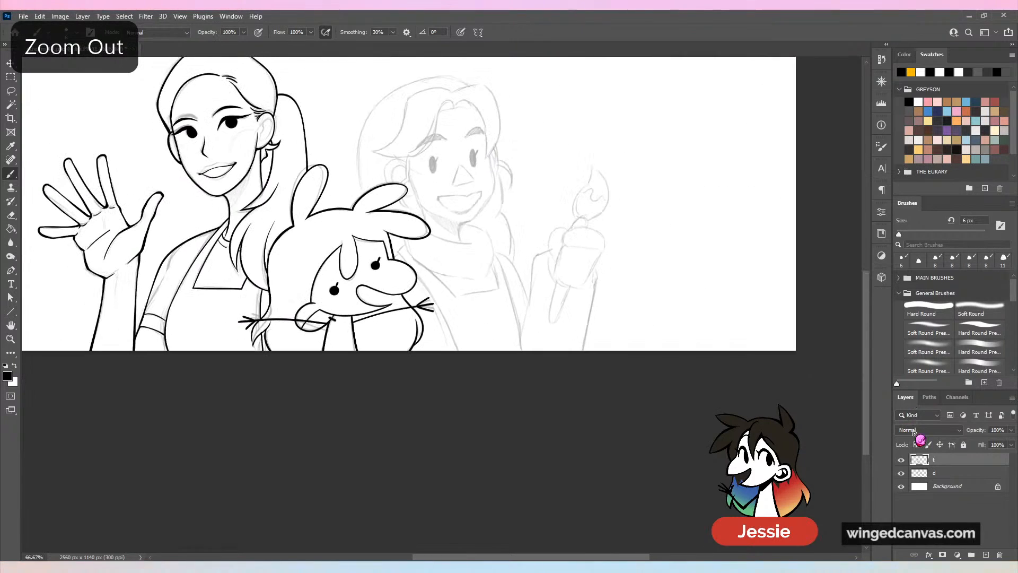
Hide the sketch layer and remove the pointed hair lock below the stick arm that crosses the woman's hair.
left_click(902, 474)
key("ctrl+minus")
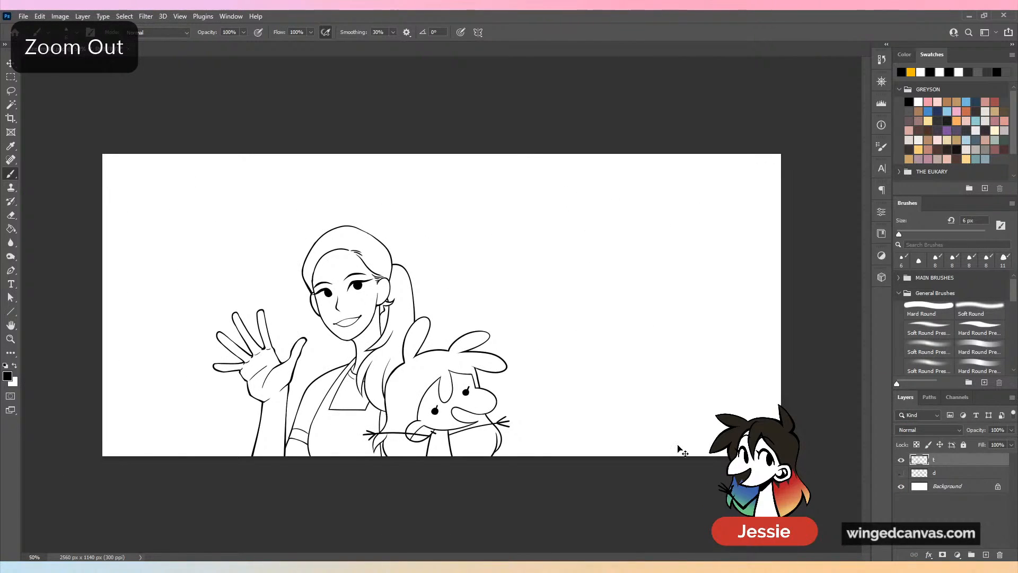
key("ctrl+plus")
left_click_drag(424, 480, 467, 247)
key("ctrl+plus")
key("ctrl+plus")
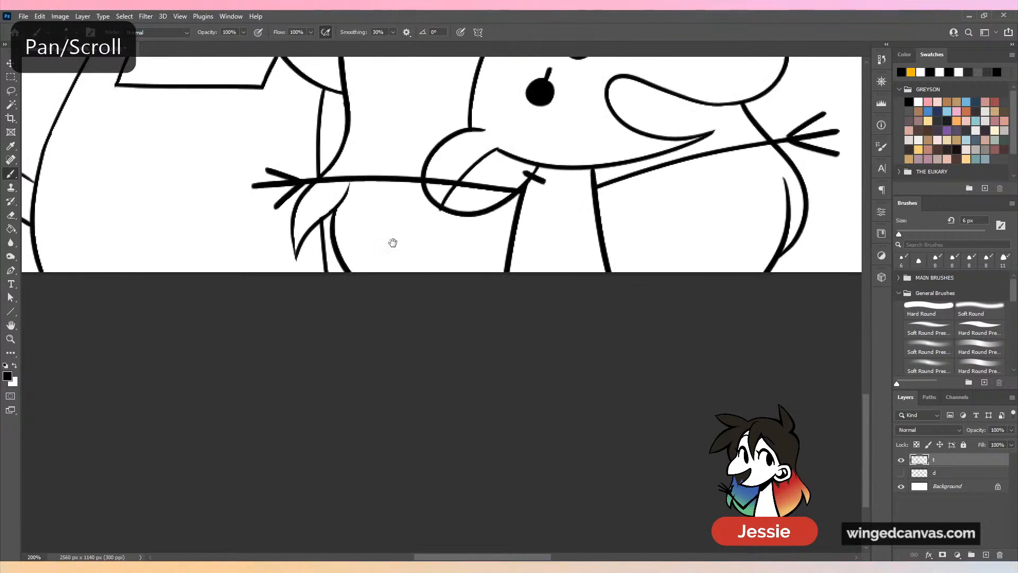
left_click_drag(393, 242, 404, 328)
mouse_move(315, 322)
left_mouse_down()
mouse_move(352, 295)
mouse_move(355, 350)
left_mouse_up()
left_click_drag(359, 269, 356, 284)
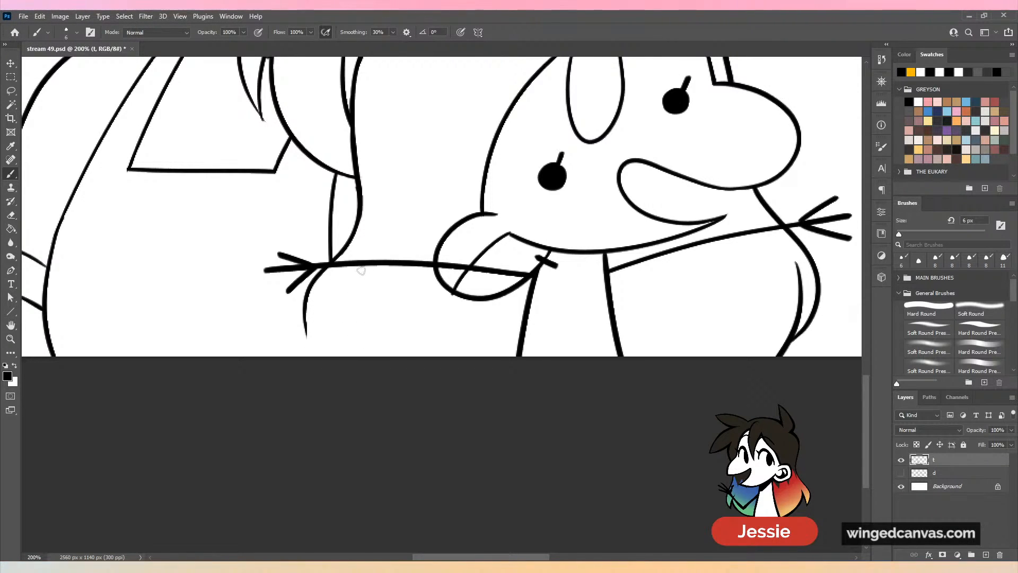
Ink two rounded hair curves from below that stick arm down to the canvas's lower edge.
left_click_drag(305, 303, 318, 356)
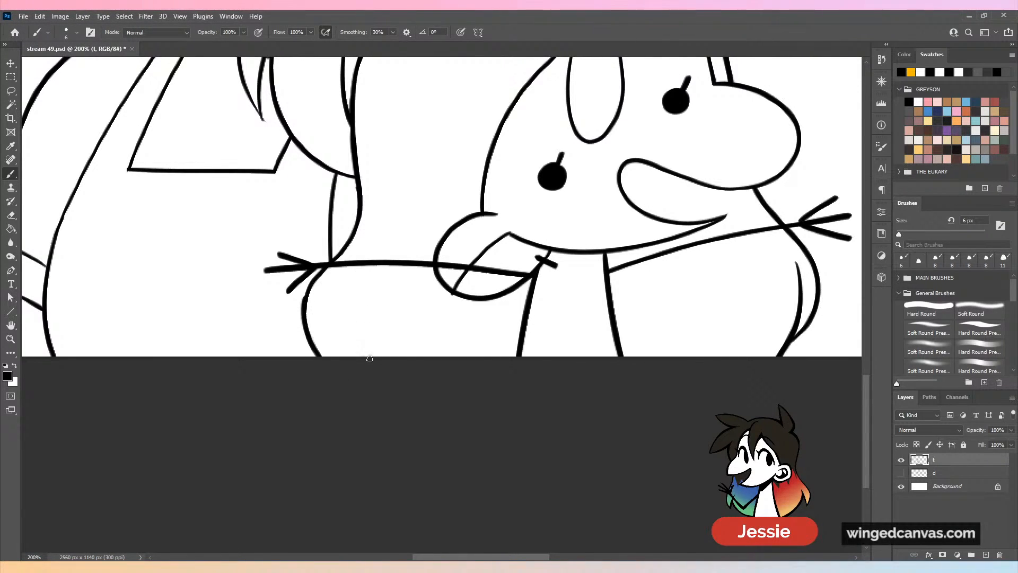
key("ctrl+z")
left_click_drag(309, 290, 317, 355)
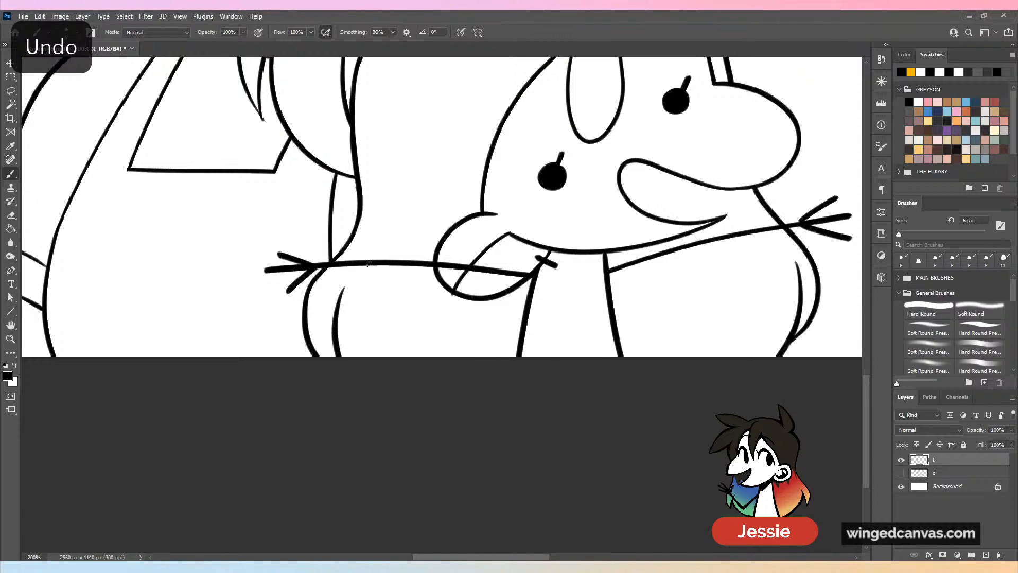
key("ctrl+minus")
key("ctrl+minus")
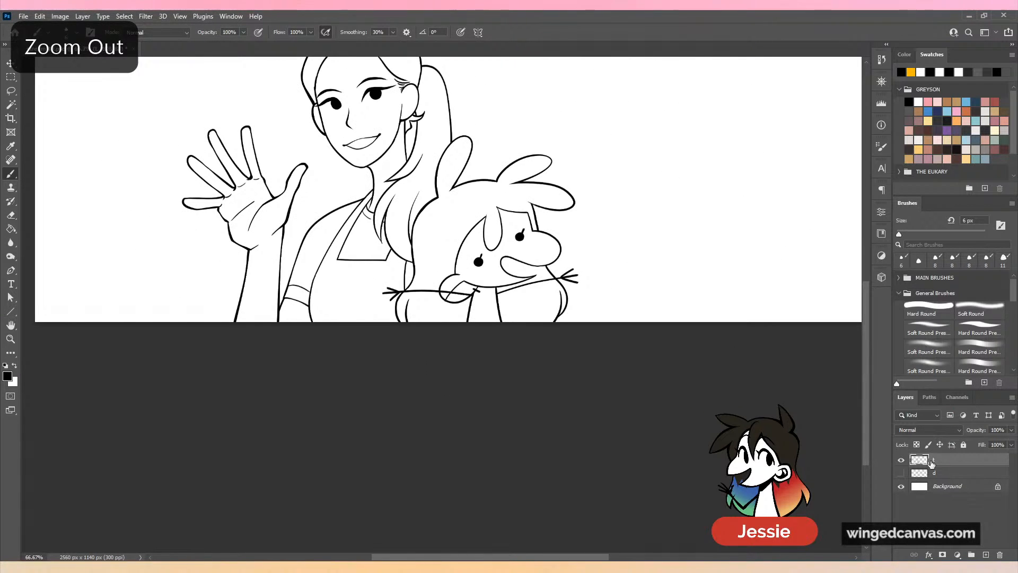
Show the sketch layer and thicken the outer outline of the upright bunny ear beside the woman's ponytail.
left_click(903, 473)
key("ctrl+minus")
key("ctrl+plus")
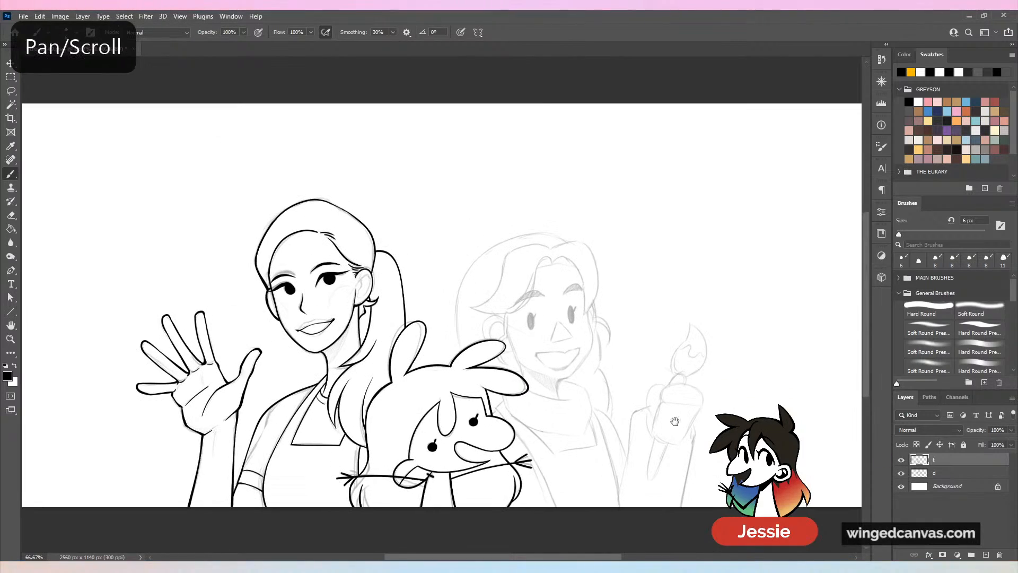
left_click_drag(453, 362, 436, 292)
key("ctrl+plus")
key("ctrl+plus")
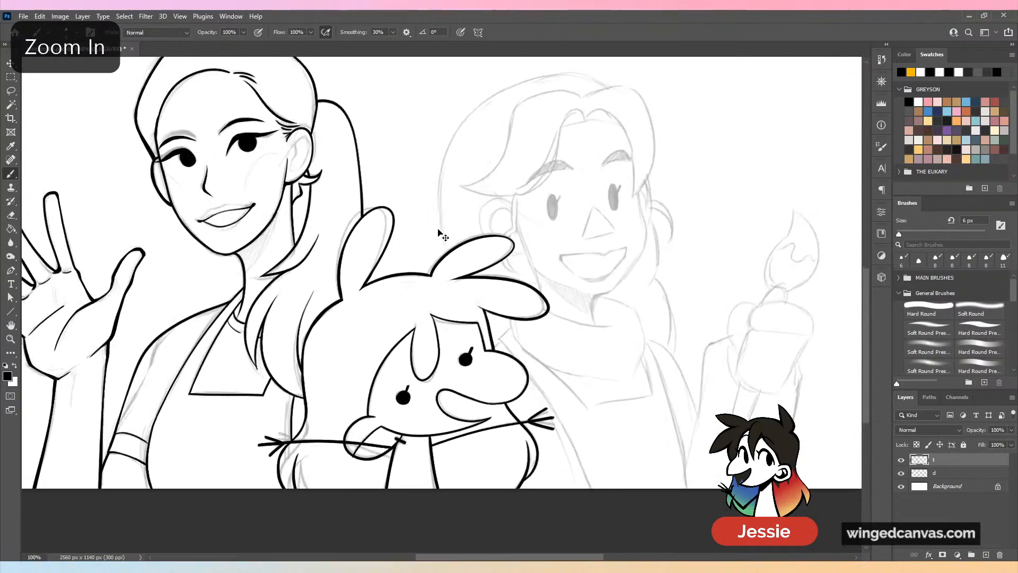
mouse_move(267, 213)
left_mouse_down()
mouse_move(451, 374)
mouse_move(350, 324)
mouse_move(395, 233)
left_mouse_up()
key("ctrl+z")
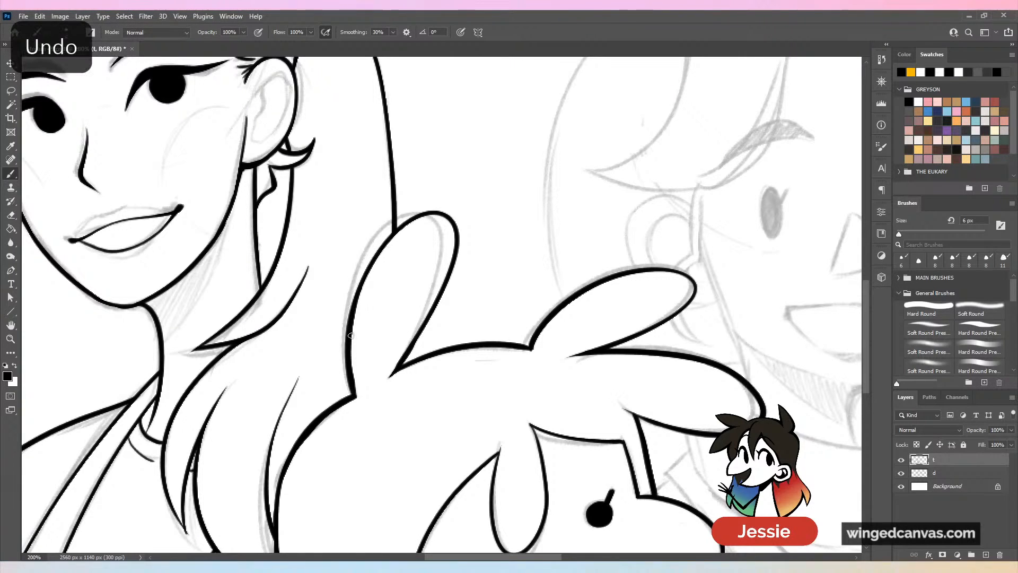
left_click_drag(353, 327, 425, 217)
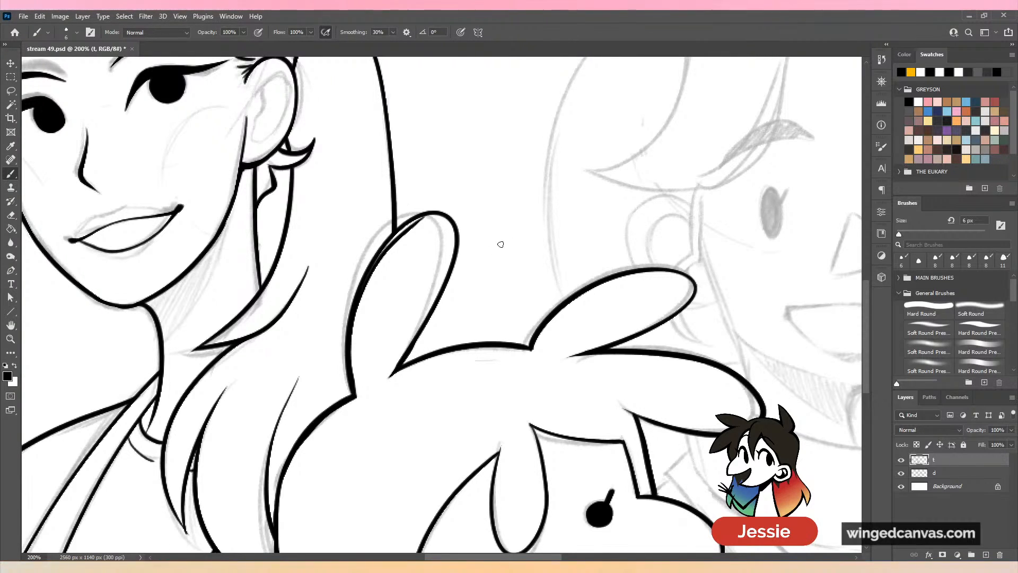
key("ctrl+z")
mouse_move(412, 219)
left_mouse_down()
mouse_move(381, 258)
mouse_move(347, 361)
left_mouse_up()
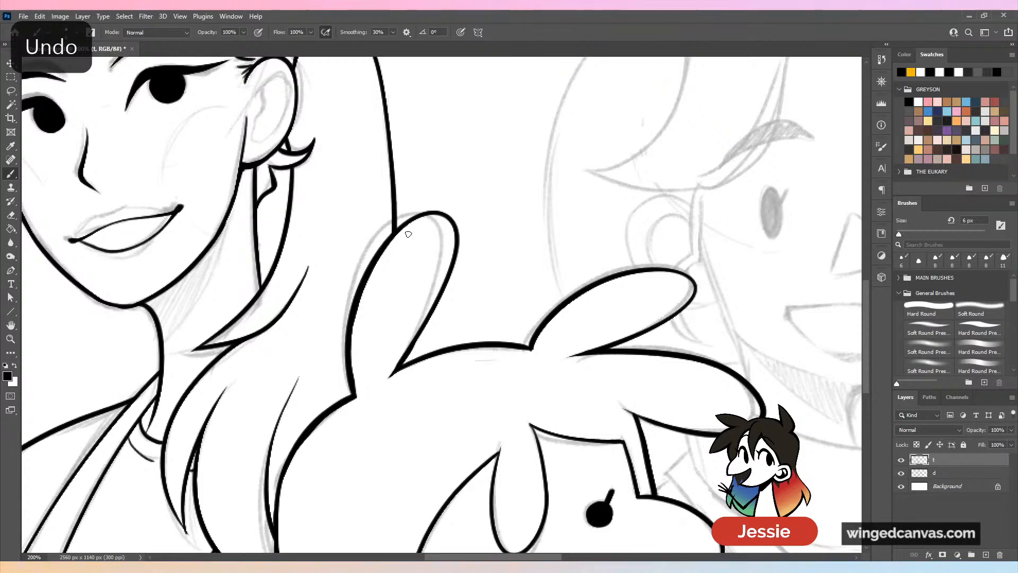
Compare the line art with and without the sketch layer, leaving the sketch hidden.
key("ctrl+minus")
key("ctrl+minus")
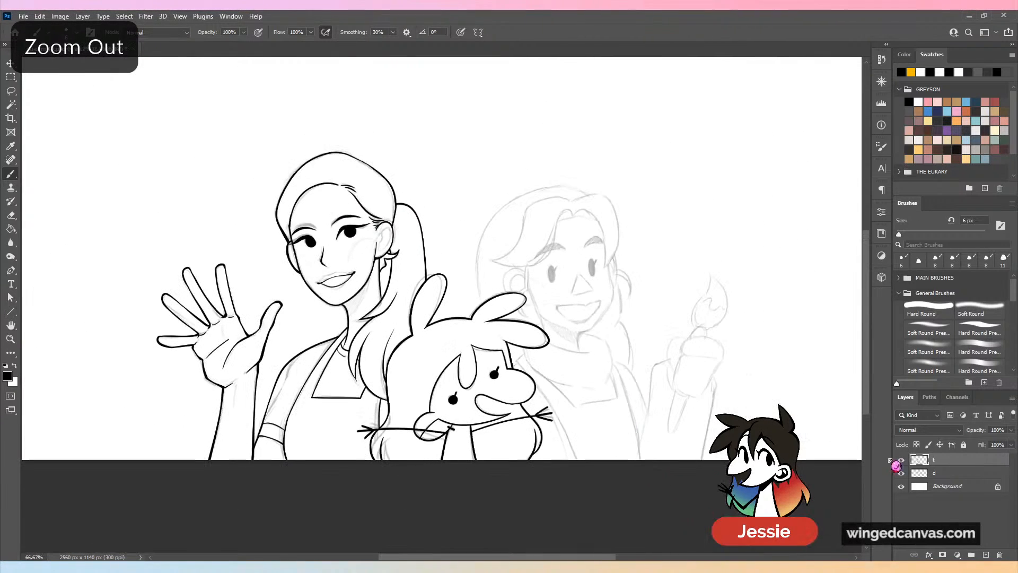
left_click(901, 473)
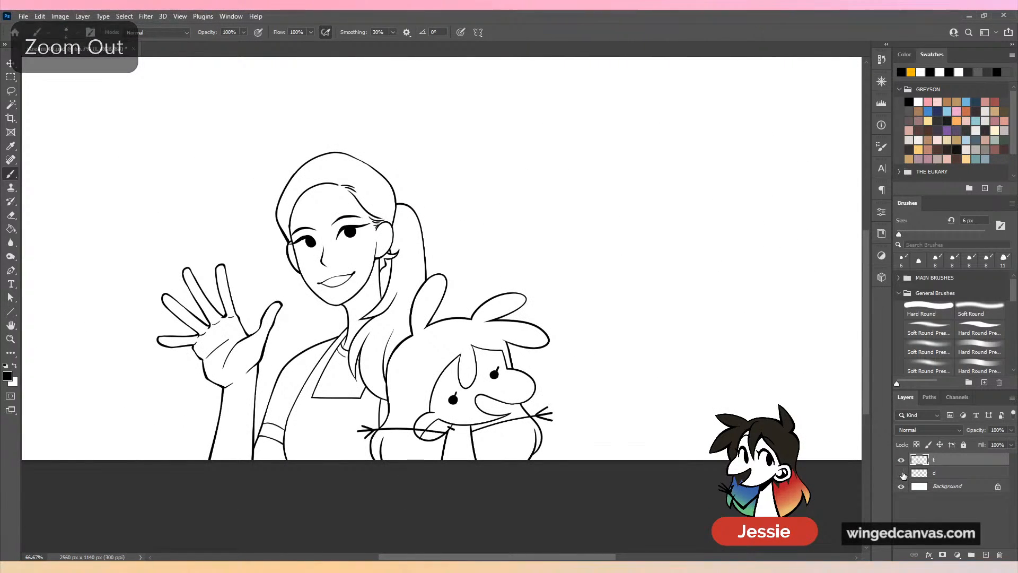
left_click(902, 473)
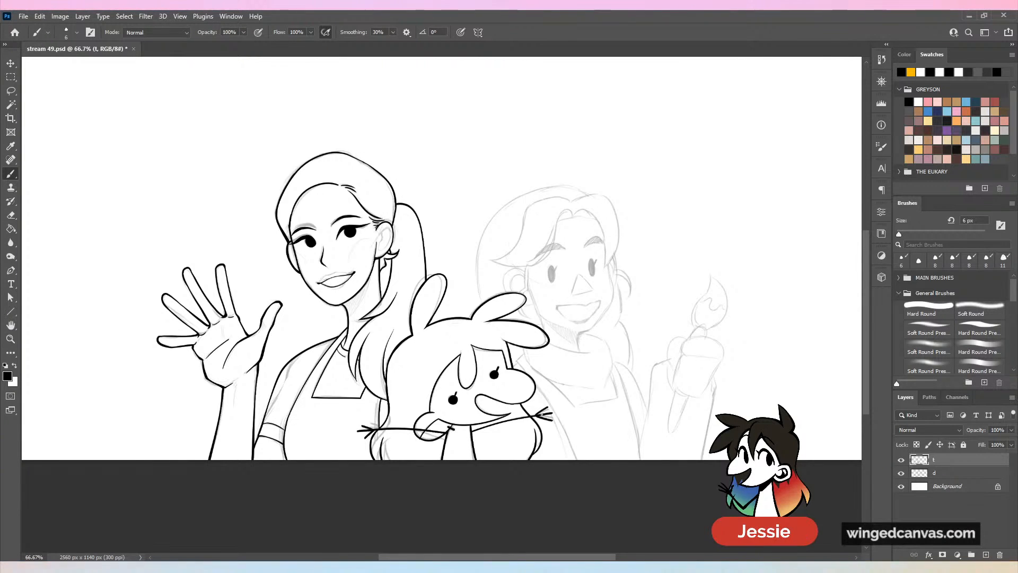
key("ctrl+plus")
key("ctrl+plus")
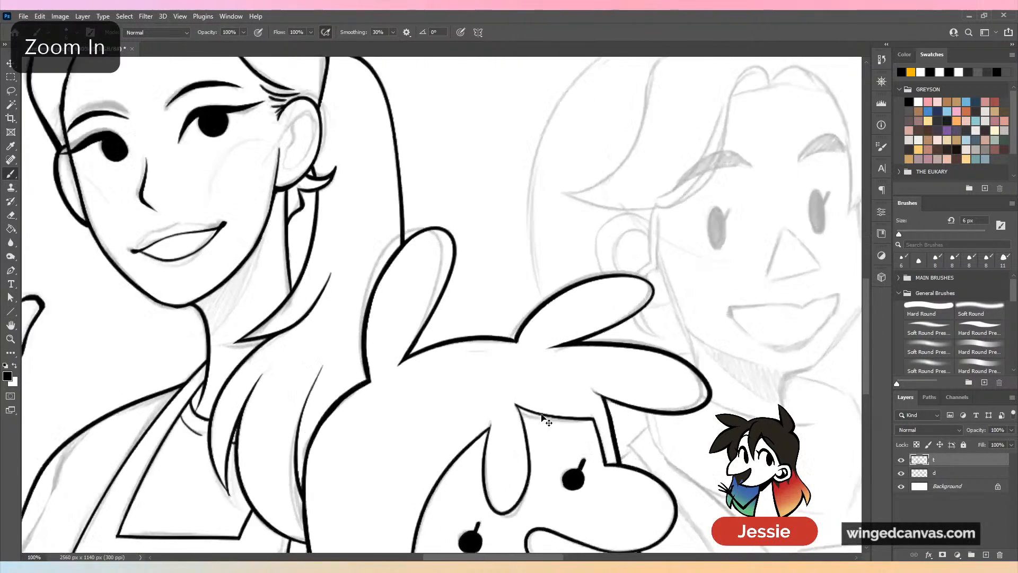
left_click_drag(456, 409, 504, 199)
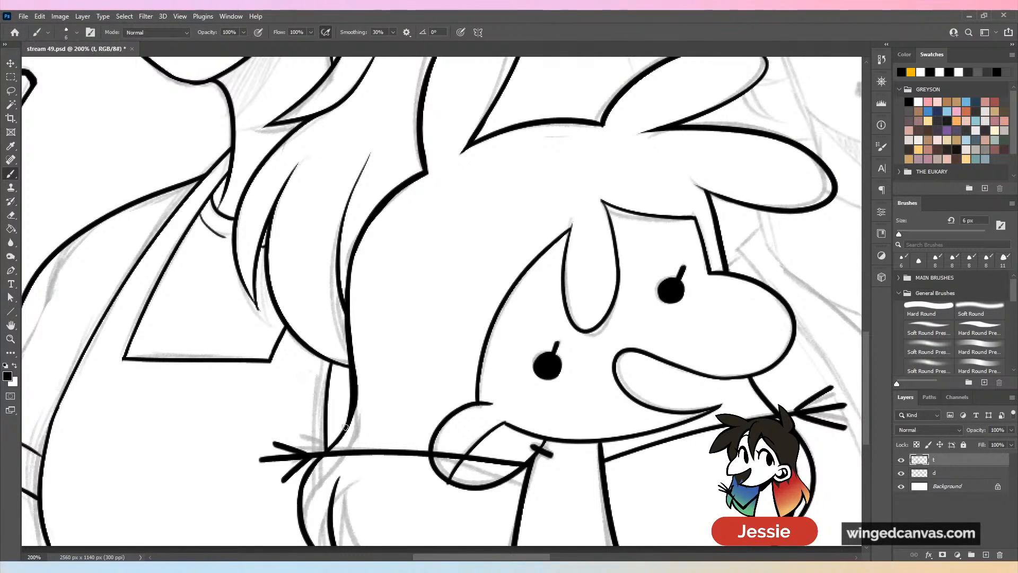
key("ctrl+minus")
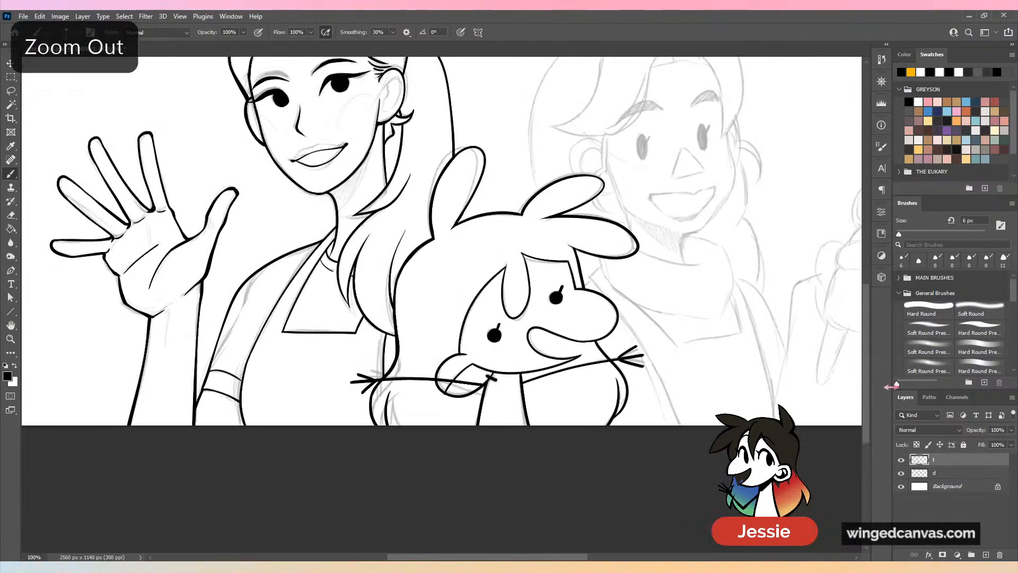
left_click(902, 474)
key("ctrl+minus")
key("ctrl+plus")
key("ctrl+plus")
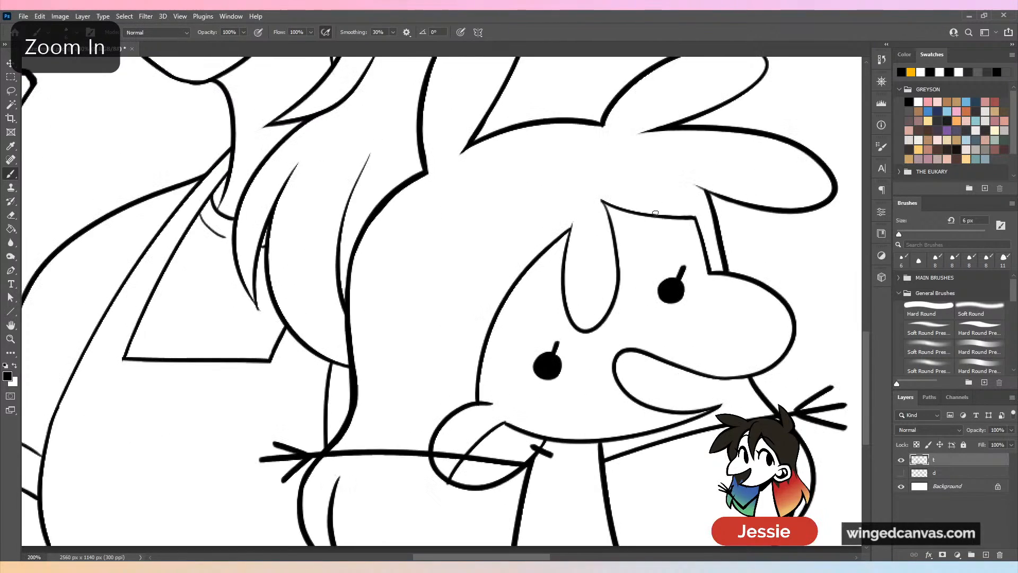
Thicken the upper lines of the hair lock hanging over the bunny-eared character's forehead.
left_click_drag(672, 241, 537, 313)
key("ctrl+plus")
left_click_drag(440, 310, 426, 372)
key("ctrl+z")
key("ctrl+z")
key("ctrl+z")
left_click_drag(436, 318, 426, 376)
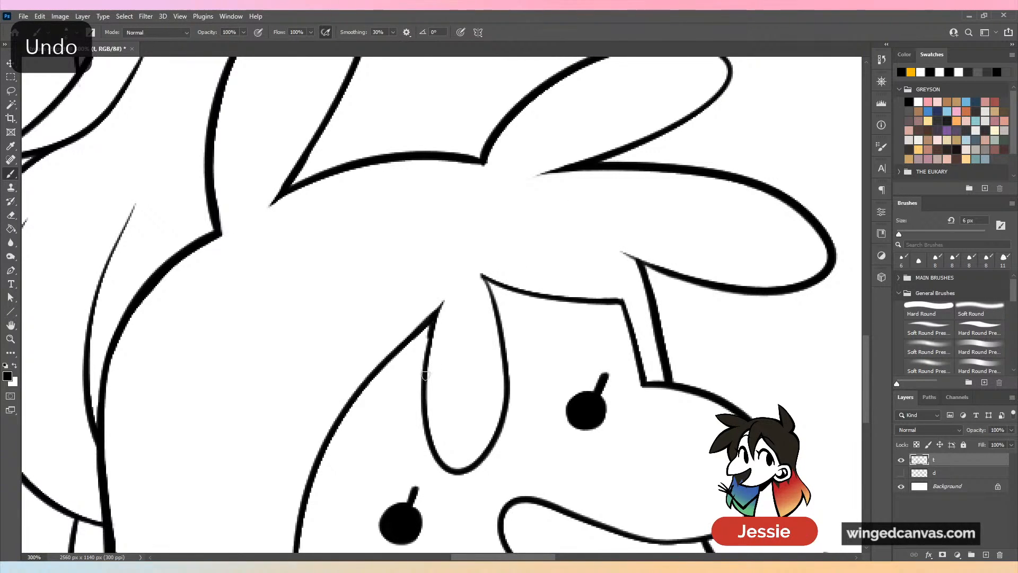
left_click_drag(481, 275, 505, 345)
key("ctrl+minus")
key("ctrl+minus")
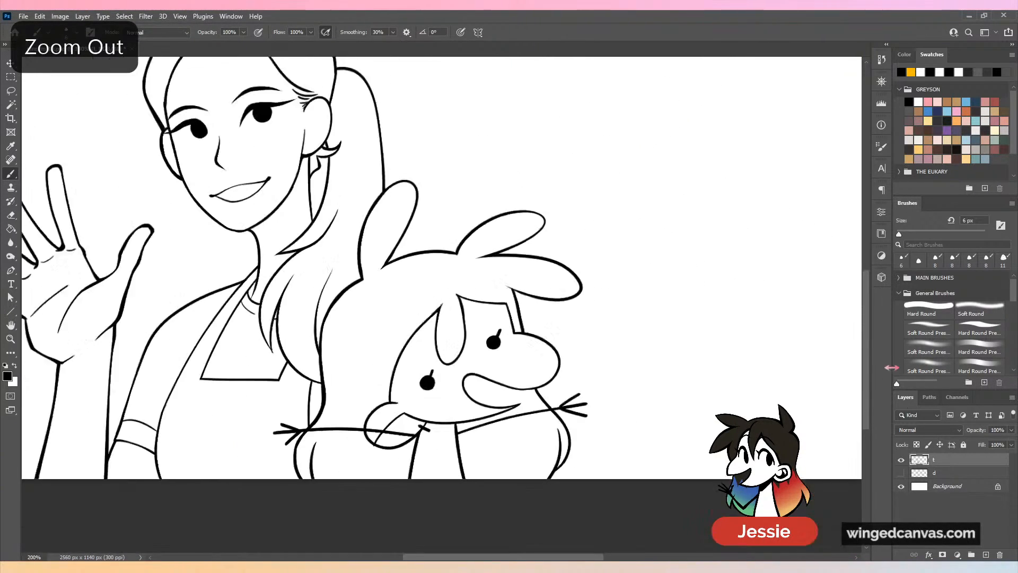
Thicken the rounded tip and underside of the slanted middle ear on top of the bunny-eared character's head.
key("ctrl+plus")
key("ctrl+plus")
left_click_drag(604, 244, 486, 359)
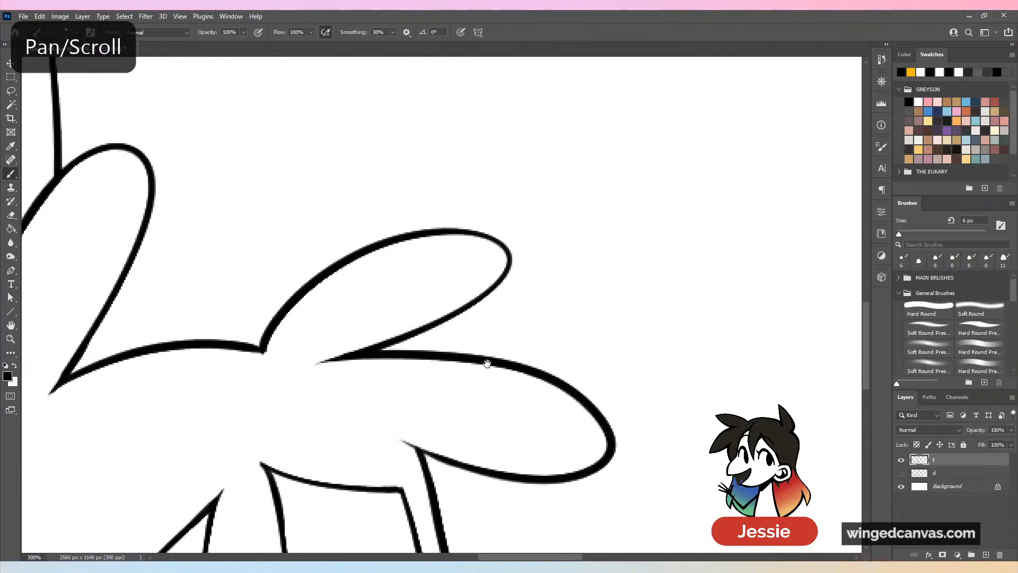
key("ctrl+plus")
mouse_move(450, 206)
left_mouse_down()
mouse_move(546, 254)
mouse_move(523, 255)
mouse_move(532, 227)
mouse_move(524, 278)
mouse_move(407, 340)
left_mouse_up()
key("ctrl+z")
key("ctrl+z")
mouse_move(451, 206)
left_mouse_down()
mouse_move(499, 210)
mouse_move(533, 244)
mouse_move(498, 293)
mouse_move(456, 302)
mouse_move(490, 296)
mouse_move(451, 319)
left_mouse_up()
key("ctrl+minus")
key("ctrl+minus")
key("ctrl+minus")
key("ctrl+minus")
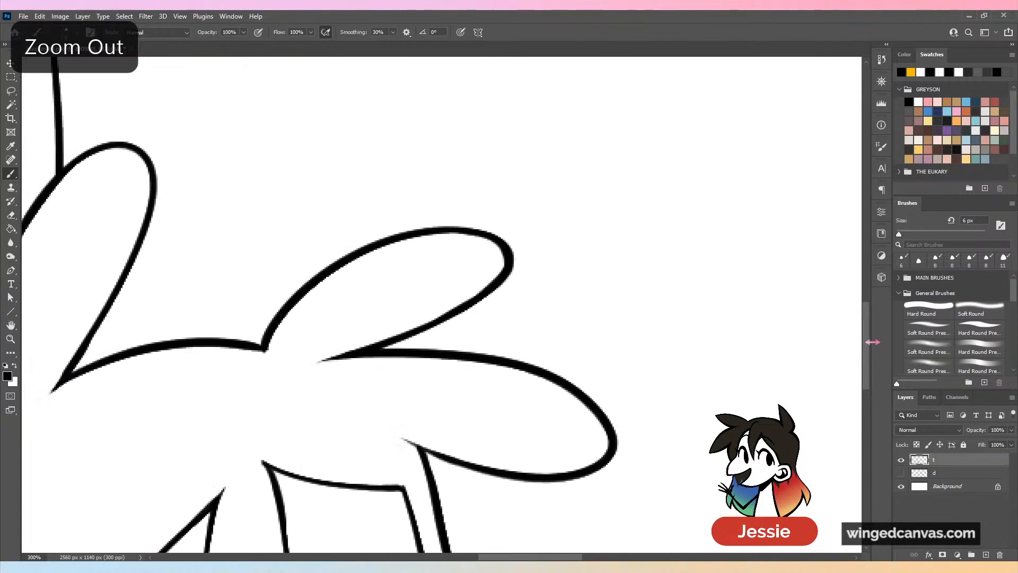
key("ctrl+minus")
key("ctrl+plus")
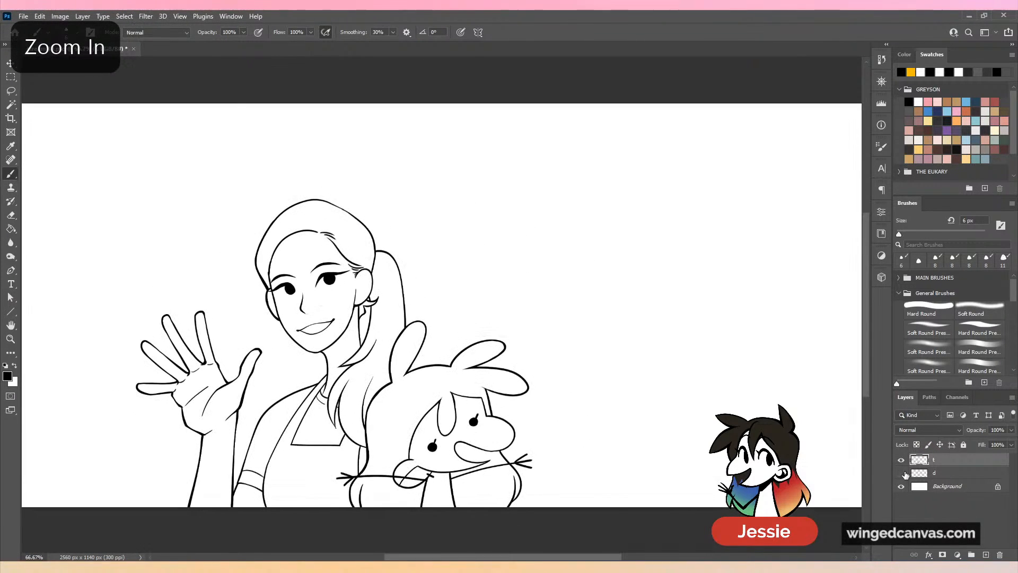
Show the sketch layer and ink the cheek and jaw of the brush-holding woman on the side nearest the paintbrush.
left_click(901, 472)
key("ctrl+plus")
left_click_drag(591, 414, 433, 358)
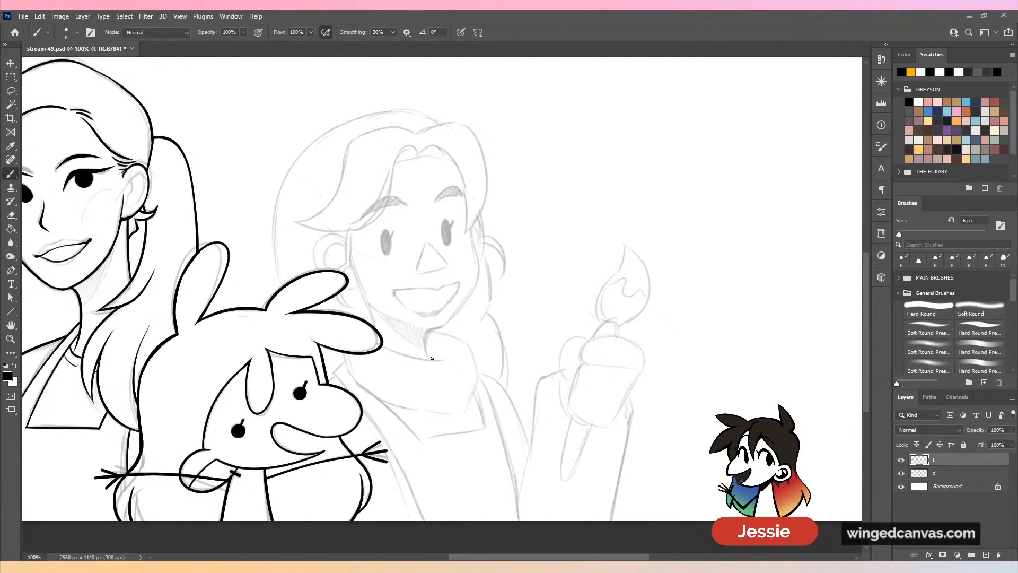
key("ctrl+plus")
mouse_move(535, 202)
left_mouse_down()
mouse_move(534, 240)
mouse_move(484, 364)
left_mouse_up()
key("ctrl+z")
left_click_drag(494, 278, 431, 385)
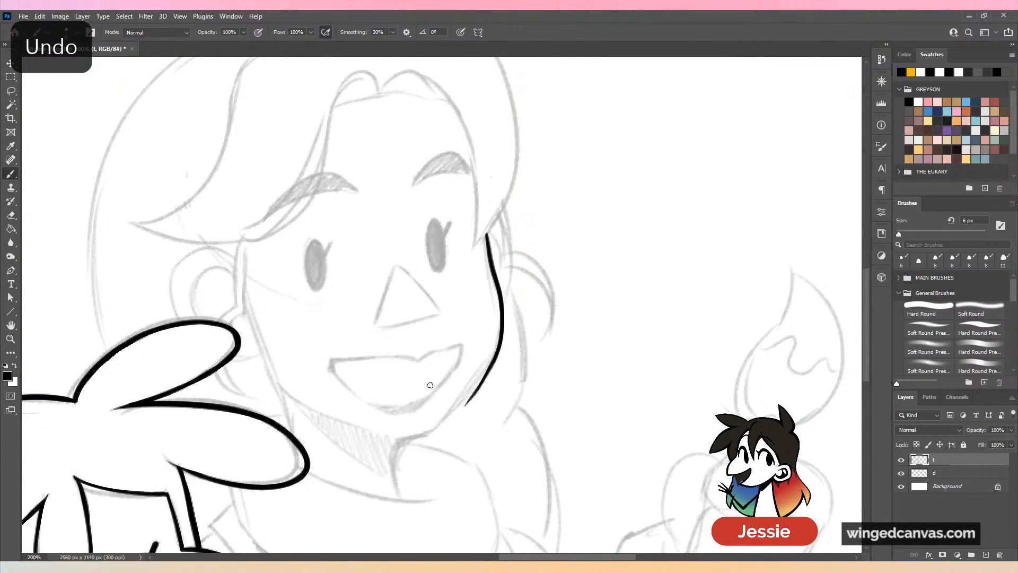
key("ctrl+z")
mouse_move(486, 235)
left_mouse_down()
mouse_move(501, 360)
mouse_move(440, 427)
left_mouse_up()
key("ctrl+z")
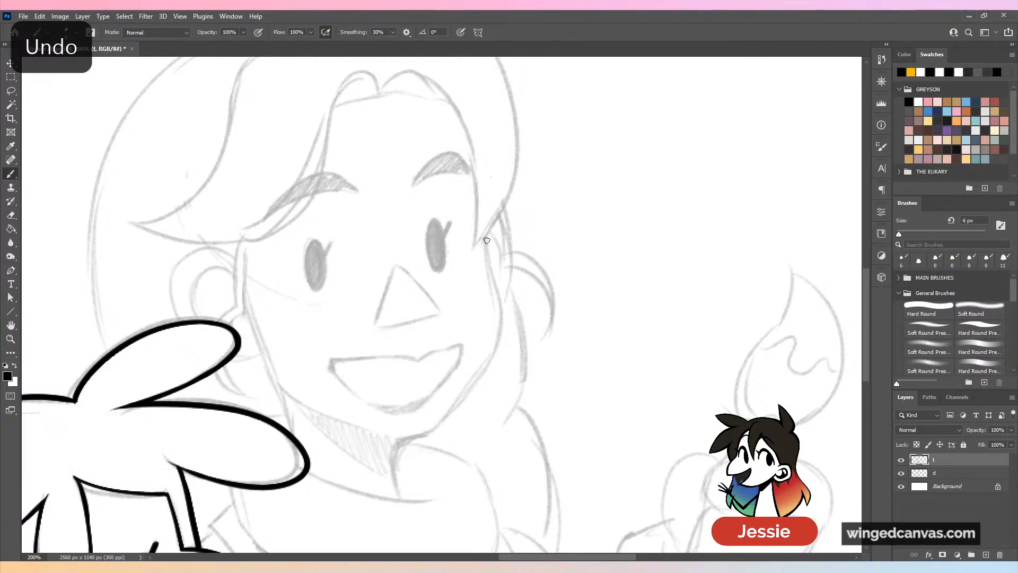
left_click_drag(487, 236, 442, 420)
Ink the brush-holding woman's cheek and jaw on the side nearest the bunny-eared character, stopping short of the chin.
mouse_move(249, 320)
left_mouse_down()
mouse_move(263, 353)
mouse_move(331, 423)
left_mouse_up()
left_click_drag(356, 265, 315, 238)
key("ctrl+z")
left_click_drag(205, 283, 306, 397)
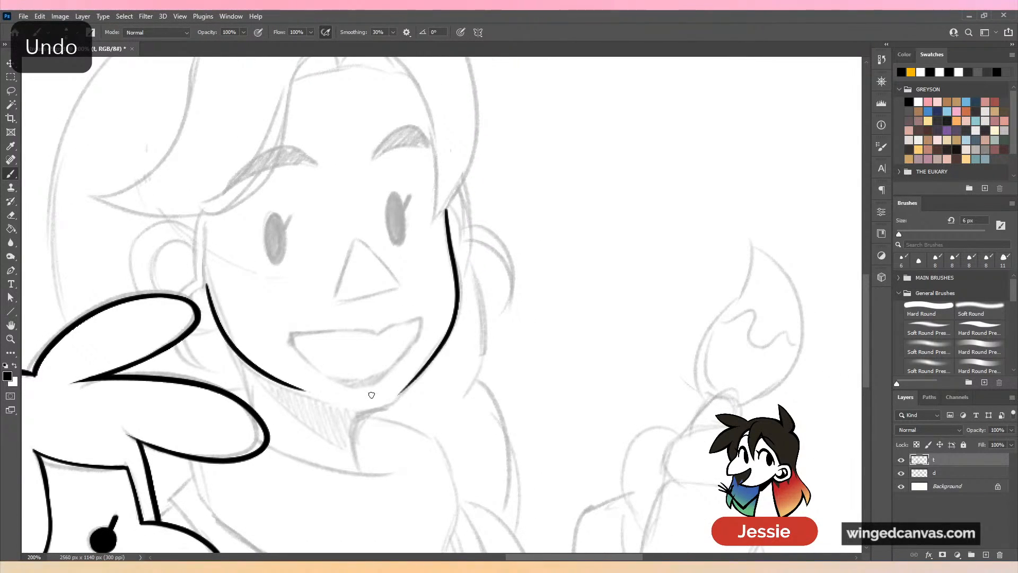
Ink the rounded chin of the brush-holding woman so that it joins both jaw lines.
key("ctrl+plus")
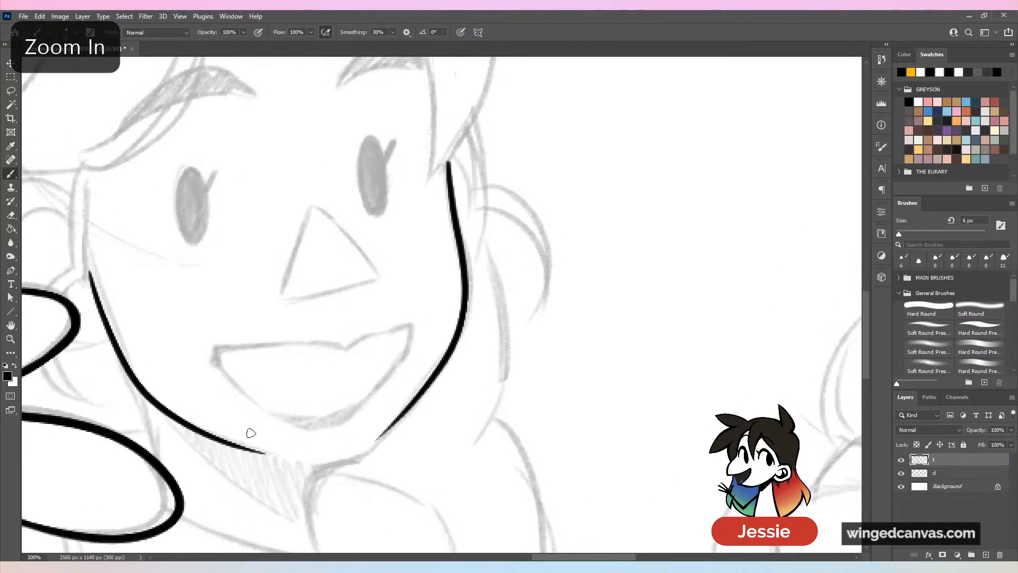
left_click_drag(215, 437, 339, 462)
mouse_move(260, 449)
left_mouse_down()
mouse_move(366, 457)
mouse_move(442, 367)
left_mouse_up()
key("ctrl+z")
key("ctrl+z")
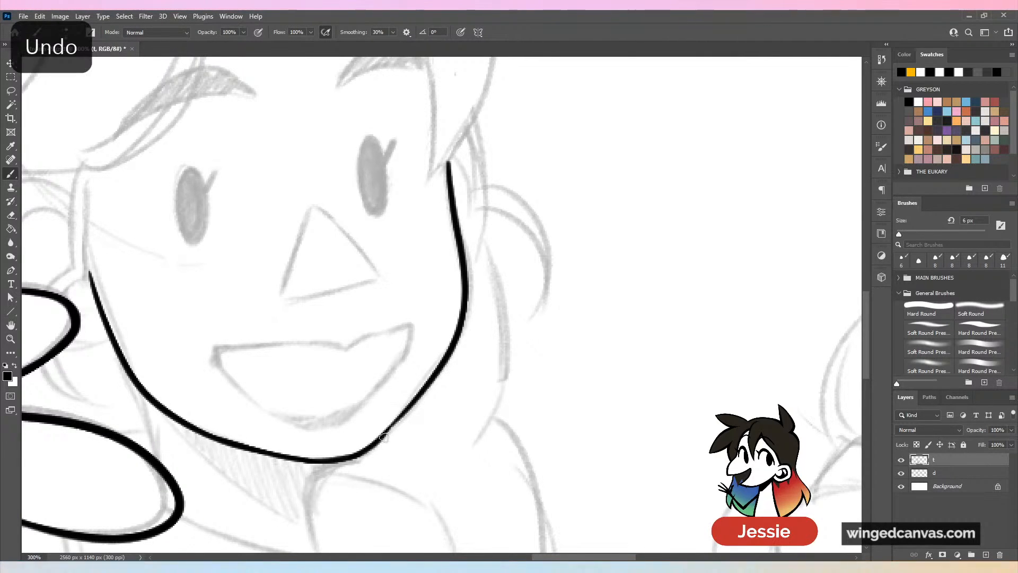
left_click_drag(366, 447, 445, 365)
Ink the brush-holding woman's triangular nose with three thin straight lines, following the sketch.
left_click_drag(434, 298, 554, 294)
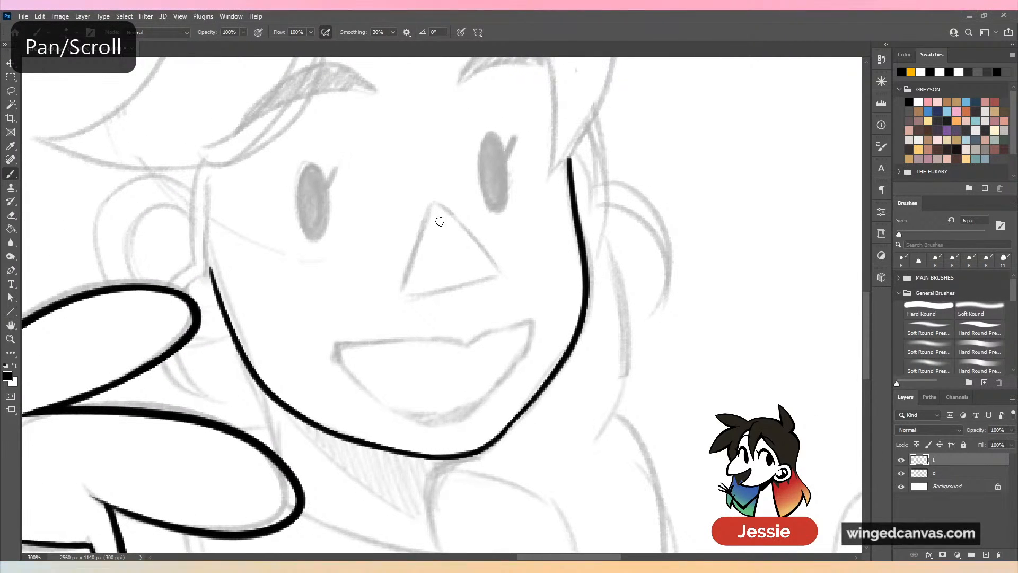
left_click_drag(436, 204, 406, 289)
left_click_drag(436, 205, 501, 276)
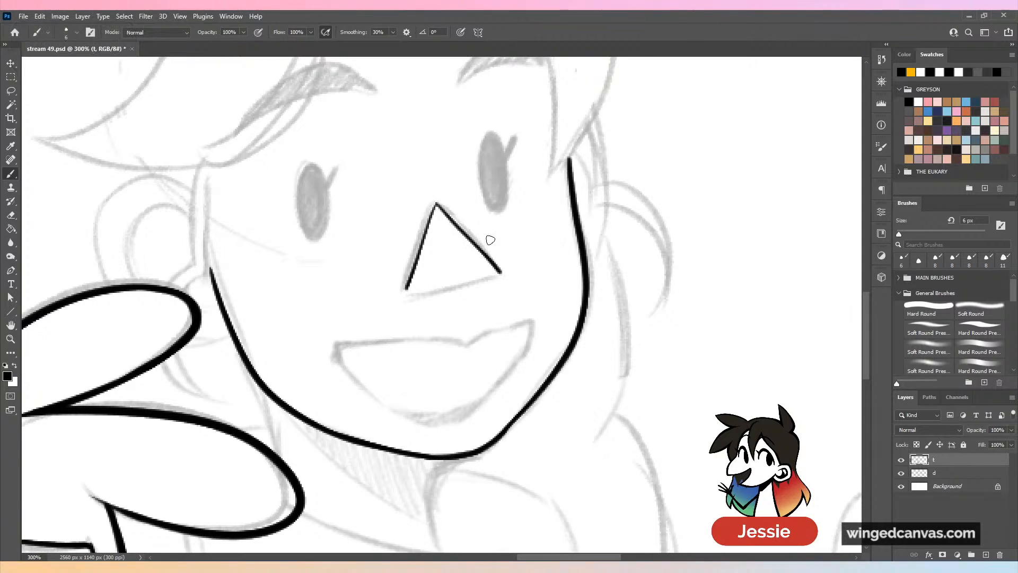
key("ctrl+z")
key("ctrl+z")
mouse_move(433, 207)
left_mouse_down()
mouse_move(406, 299)
mouse_move(500, 277)
left_mouse_up()
key("ctrl+z")
left_click_drag(462, 236, 497, 277)
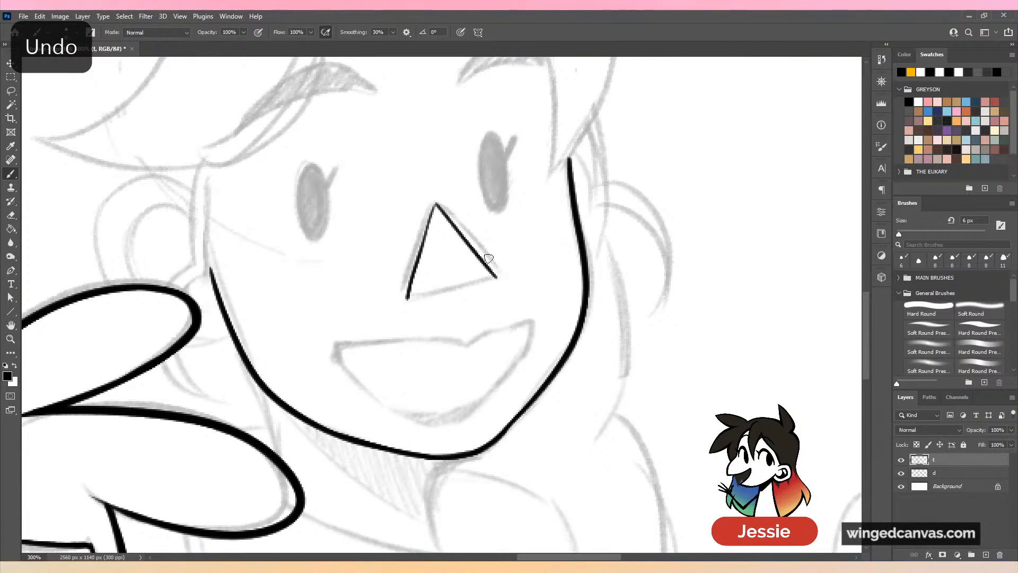
left_click_drag(407, 299, 497, 277)
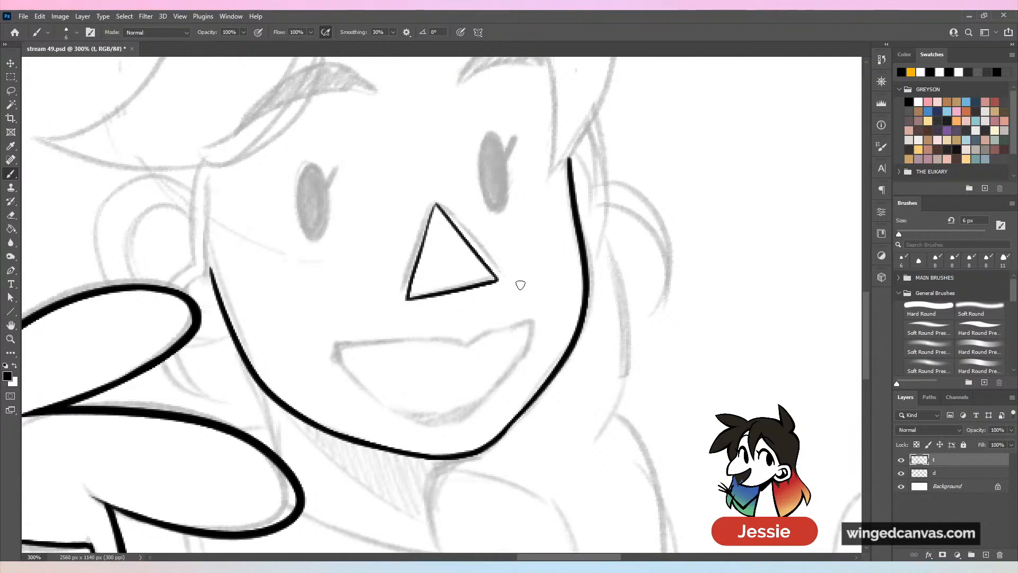
Ink the notched upper edge of the brush-holding woman's open smile and its corner nearest the paintbrush.
key("ctrl+minus")
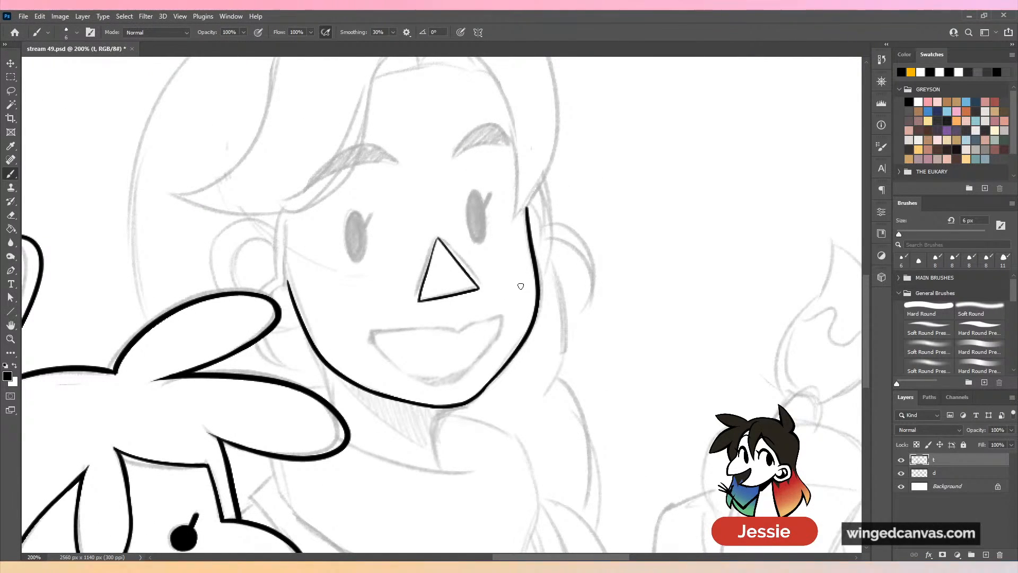
key("ctrl+plus")
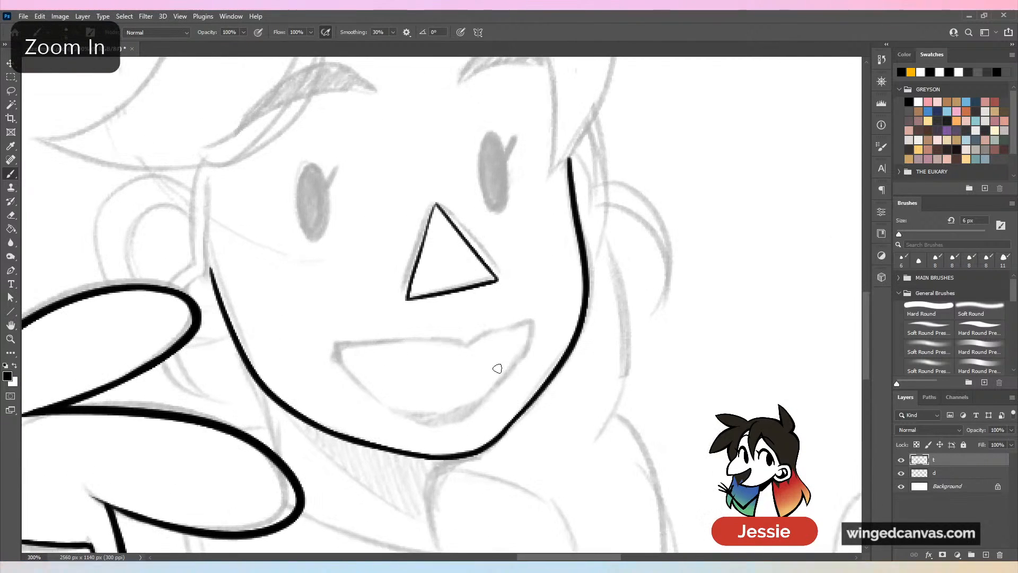
scroll(498, 365, "down", 3)
key("ctrl+plus")
scroll(364, 301, "up", 3)
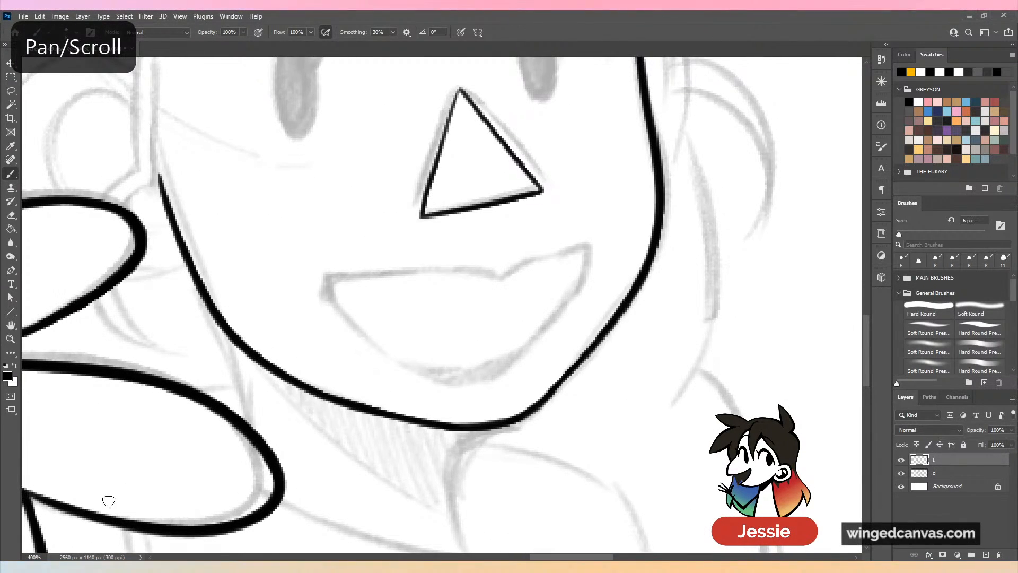
mouse_move(329, 291)
left_mouse_down()
mouse_move(352, 275)
mouse_move(527, 266)
mouse_move(501, 279)
mouse_move(526, 261)
mouse_move(583, 257)
left_mouse_up()
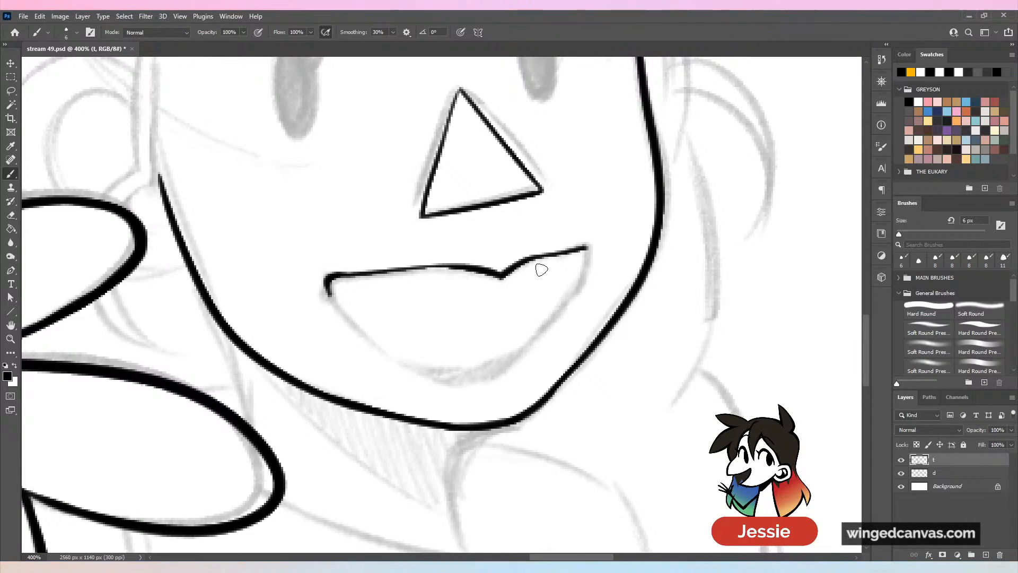
left_click_drag(582, 250, 551, 338)
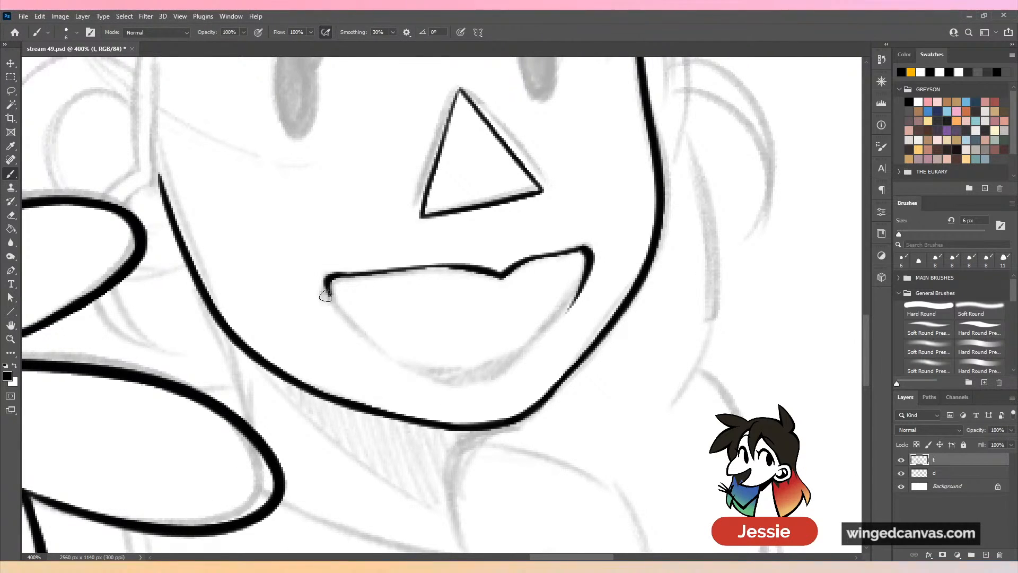
Ink the curved lower edge of the brush-holding woman's smile, redoing strokes until the mouth outline closes.
left_click_drag(329, 293, 455, 377)
key("ctrl+z")
mouse_move(327, 277)
left_mouse_down()
mouse_move(403, 364)
mouse_move(549, 331)
mouse_move(466, 376)
mouse_move(569, 303)
mouse_move(478, 373)
left_mouse_up()
key("ctrl+z")
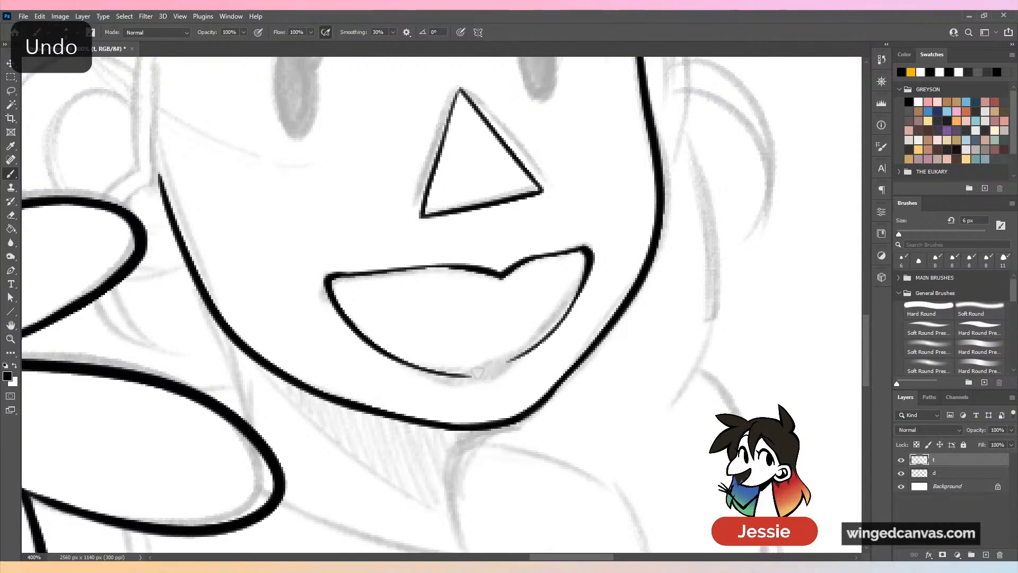
key("ctrl+z")
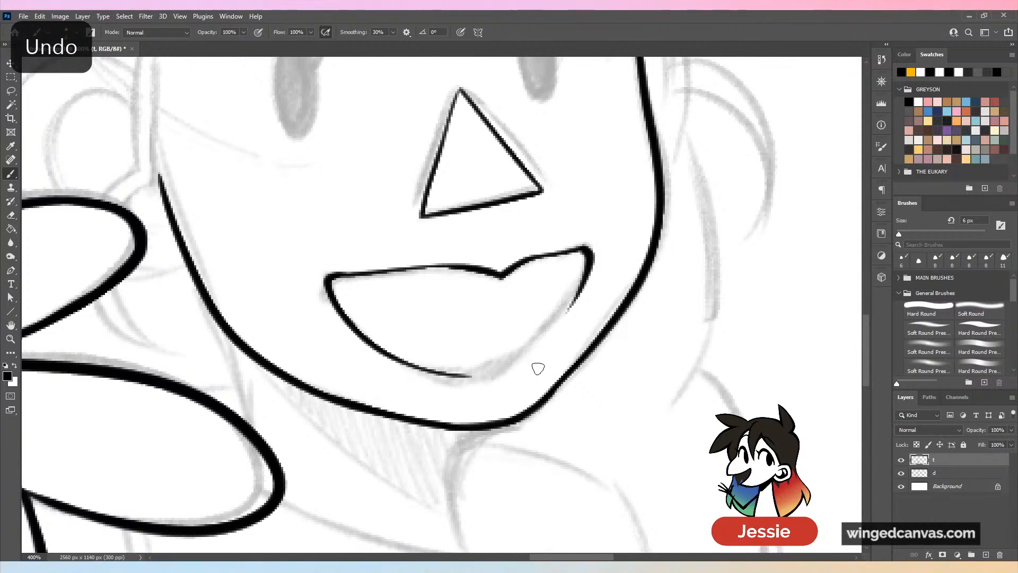
mouse_move(472, 374)
left_mouse_down()
mouse_move(509, 367)
mouse_move(574, 308)
mouse_move(479, 382)
mouse_move(522, 363)
mouse_move(463, 377)
mouse_move(525, 361)
left_mouse_up()
key("ctrl+z")
key("ctrl+z")
key("ctrl+z")
Check the line art with the sketch layer hidden, leaving the sketch visible again.
key("ctrl+minus")
key("ctrl+minus")
key("ctrl+minus")
left_click(901, 473)
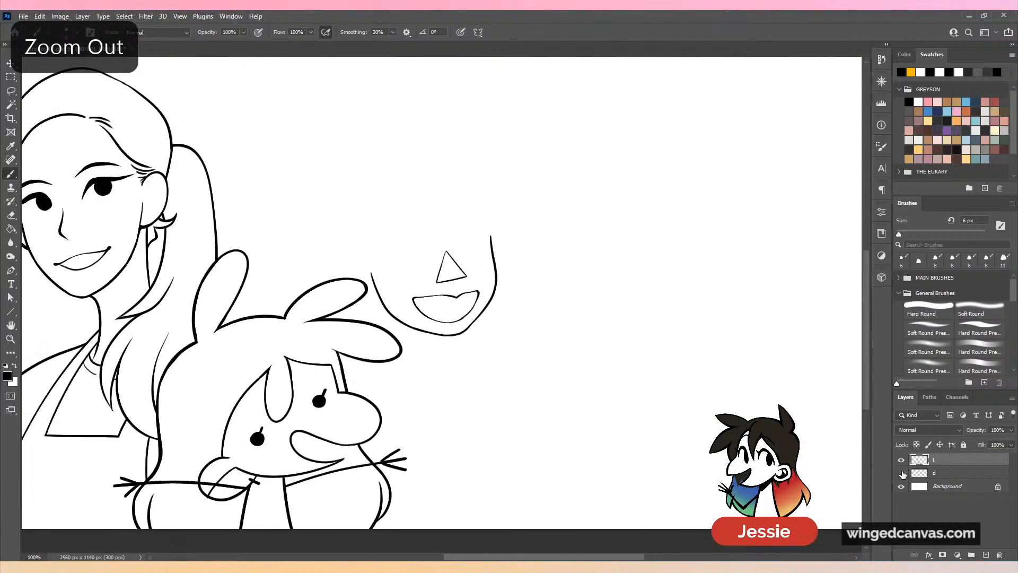
left_click(901, 473)
Fill the brush-holding woman's eye nearest the bunny-eared character as a solid black oval and add its short lash.
key("ctrl+plus")
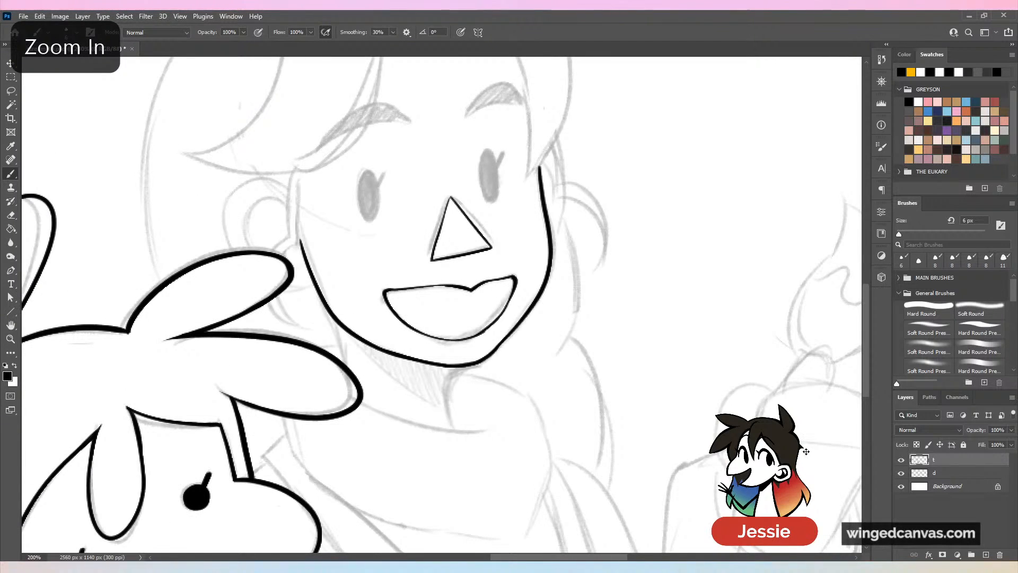
left_click_drag(375, 136, 504, 323)
key("ctrl+plus")
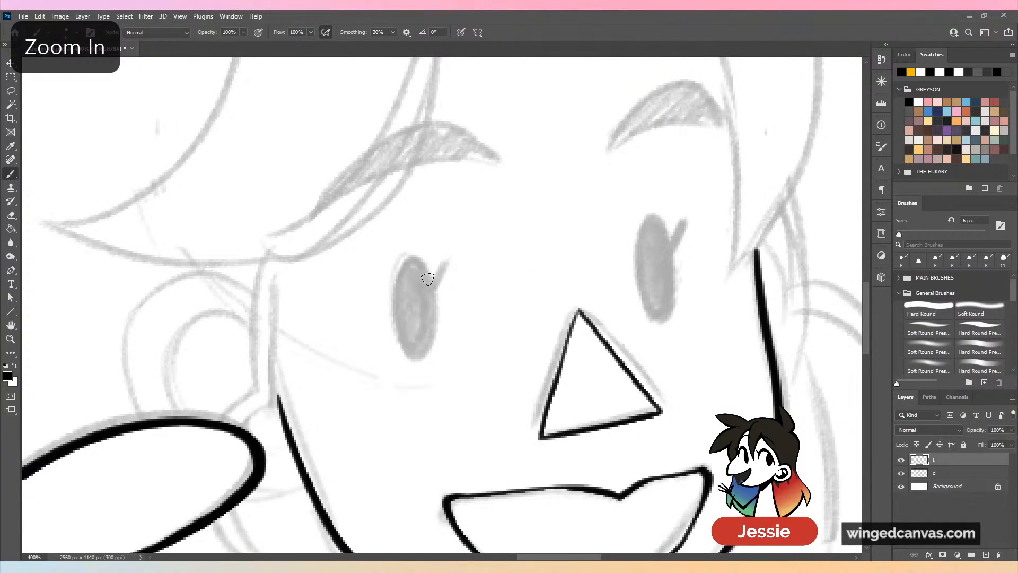
mouse_move(427, 279)
left_mouse_down()
mouse_move(391, 277)
mouse_move(432, 296)
mouse_move(418, 268)
mouse_move(411, 318)
mouse_move(422, 348)
left_mouse_up()
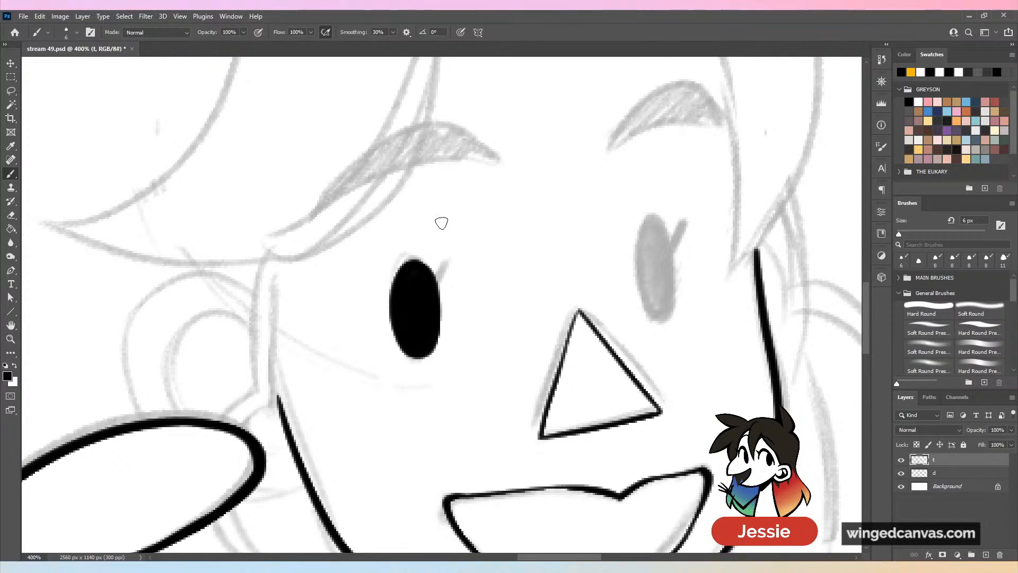
left_click_drag(437, 282, 449, 264)
mouse_move(669, 247)
left_mouse_down()
mouse_move(653, 227)
mouse_move(675, 313)
mouse_move(679, 236)
mouse_move(646, 270)
mouse_move(663, 244)
mouse_move(649, 313)
mouse_move(655, 265)
left_mouse_up()
left_click_drag(699, 297, 528, 272)
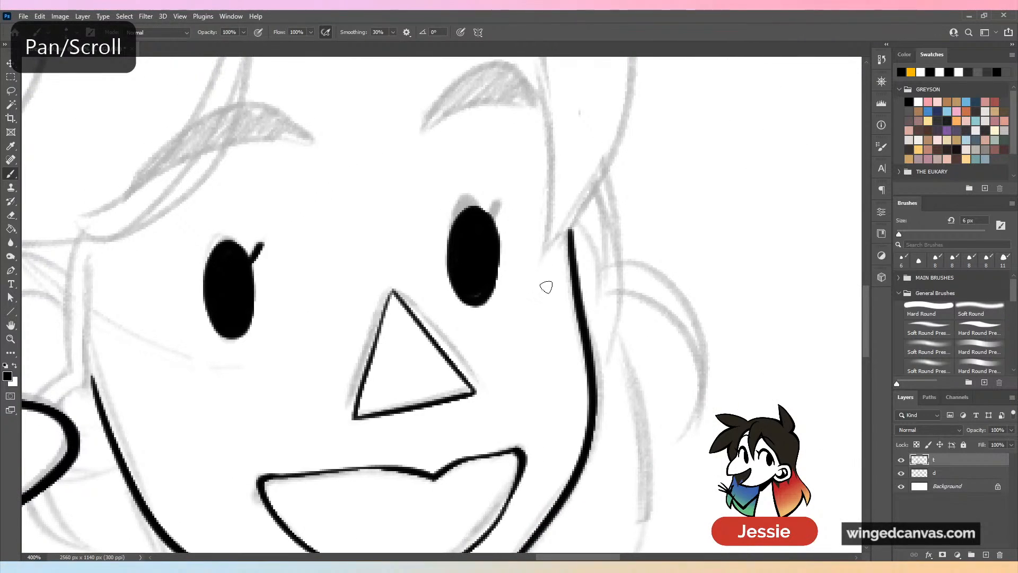
key("ctrl+z")
Duplicate the finished eye with its lash onto the sketched eye nearest the paintbrush using a lasso selection.
left_click(11, 91)
mouse_move(250, 201)
left_mouse_down()
mouse_move(275, 274)
mouse_move(489, 260)
mouse_move(492, 236)
mouse_move(505, 247)
left_mouse_up()
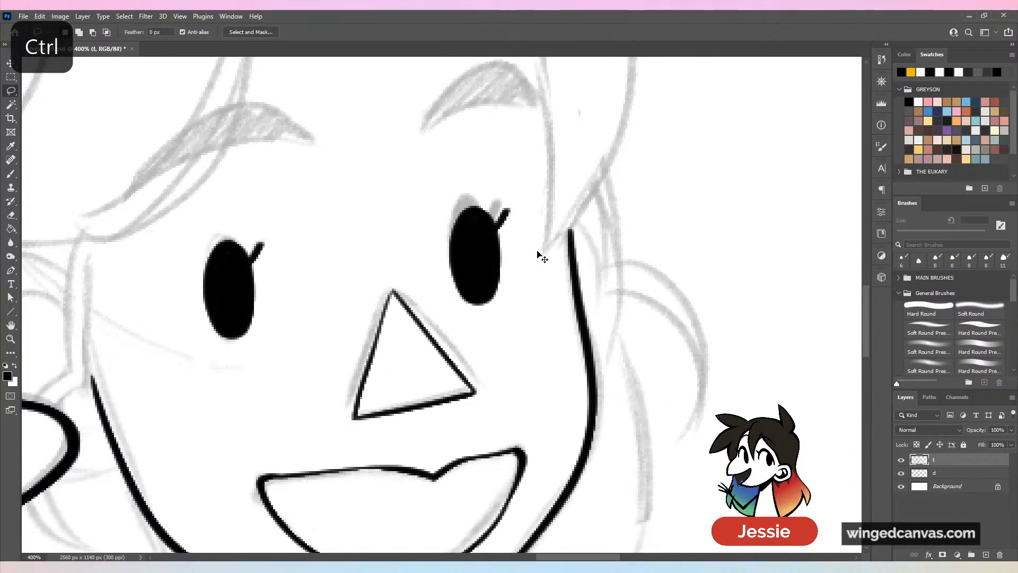
key("ctrl+minus")
key("ctrl+minus")
key("ctrl+minus")
key("ctrl+minus")
key("ctrl+plus")
key("ctrl+plus")
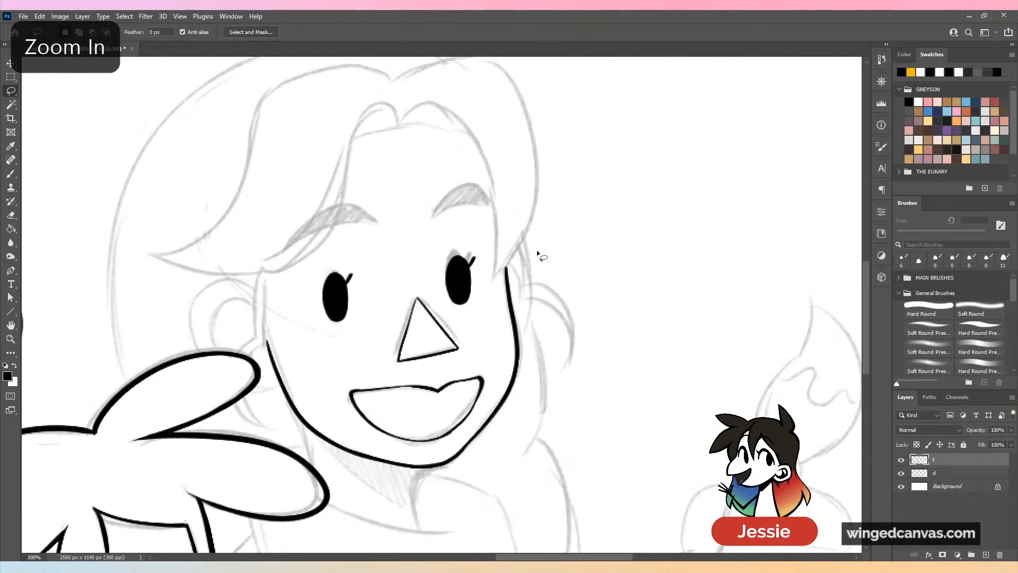
key("ctrl+plus")
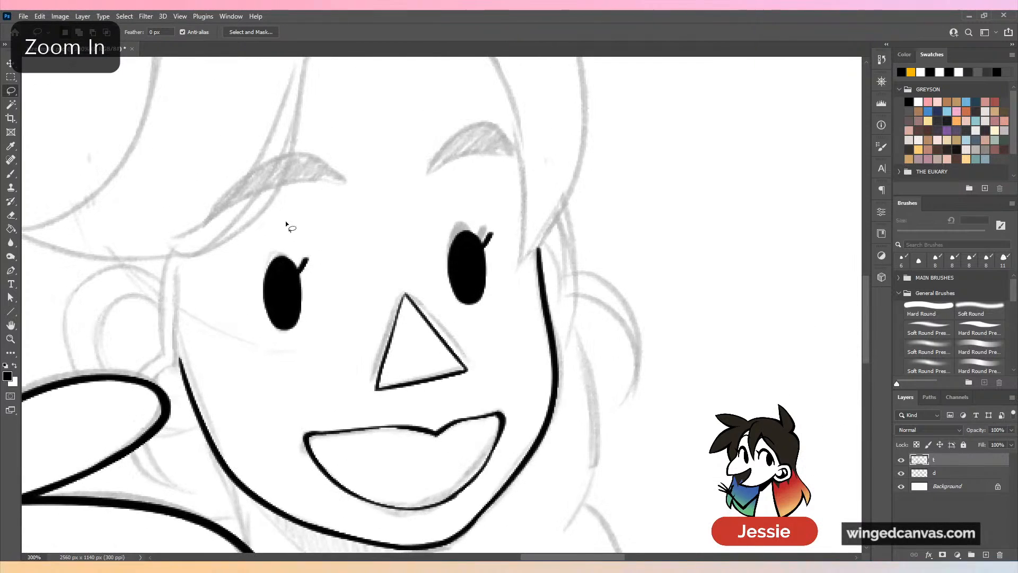
Ink the tapered eyebrow above the eye nearest the bunny-eared character and fill it solid black.
left_click_drag(285, 220, 472, 314)
left_click(11, 174)
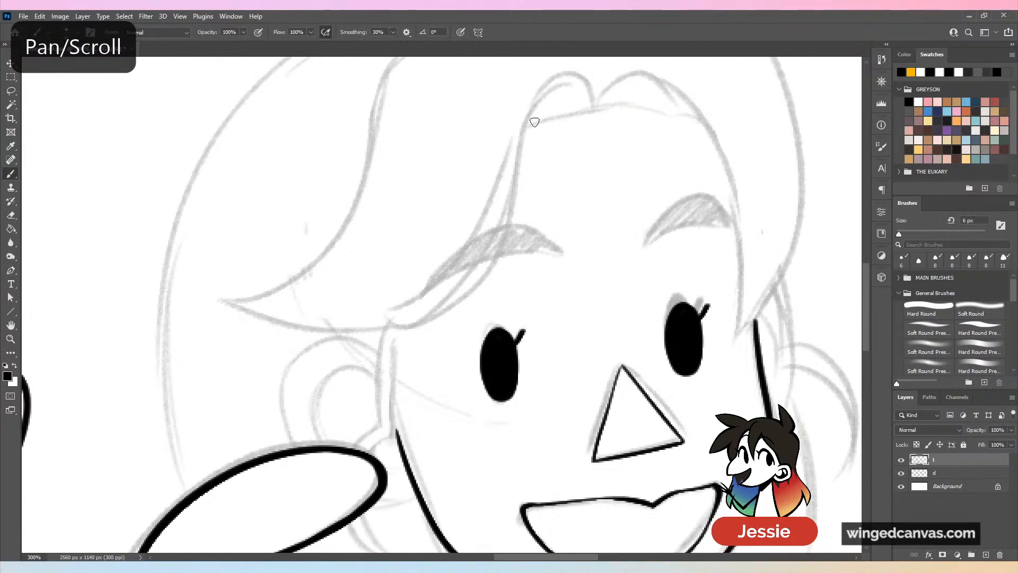
key("ctrl+plus")
left_click_drag(602, 234, 373, 319)
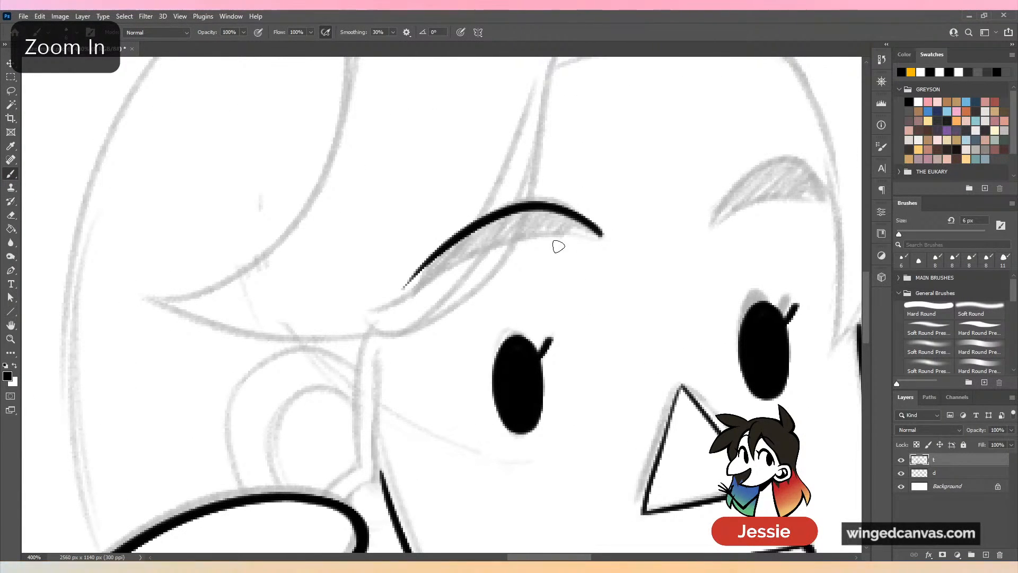
key("ctrl+z")
left_click_drag(605, 237, 405, 326)
mouse_move(419, 291)
left_mouse_down()
mouse_move(605, 238)
mouse_move(500, 246)
mouse_move(419, 291)
left_mouse_up()
key("ctrl+z")
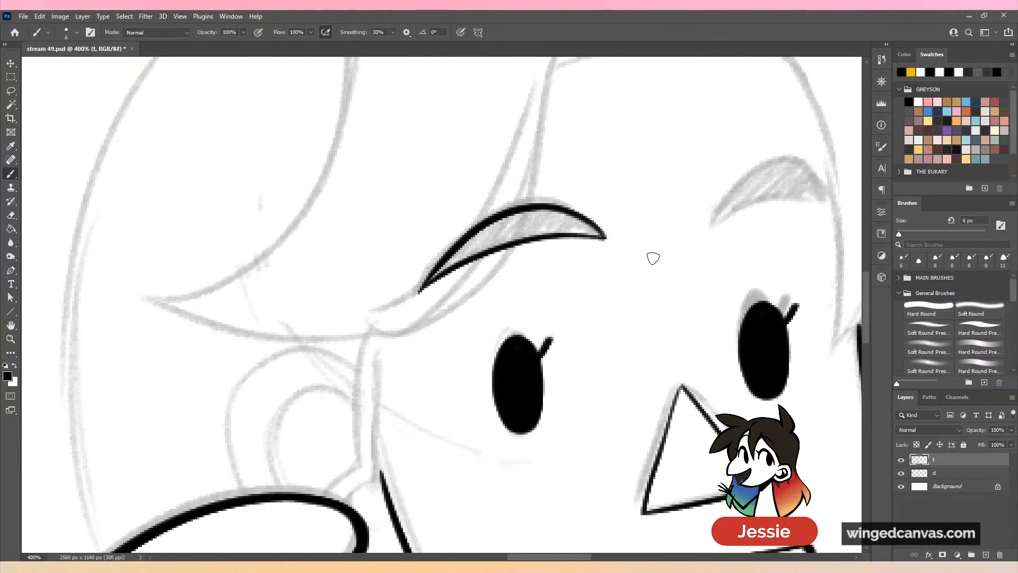
mouse_move(433, 276)
left_mouse_down()
mouse_move(560, 212)
mouse_move(456, 264)
mouse_move(545, 217)
left_mouse_up()
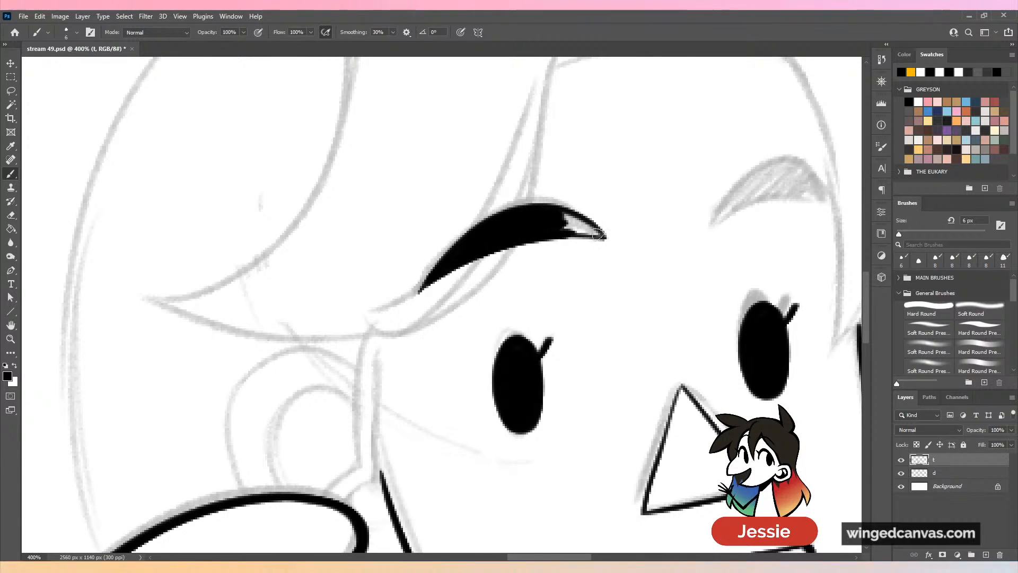
mouse_move(605, 236)
left_mouse_down()
mouse_move(568, 220)
mouse_move(592, 232)
left_mouse_up()
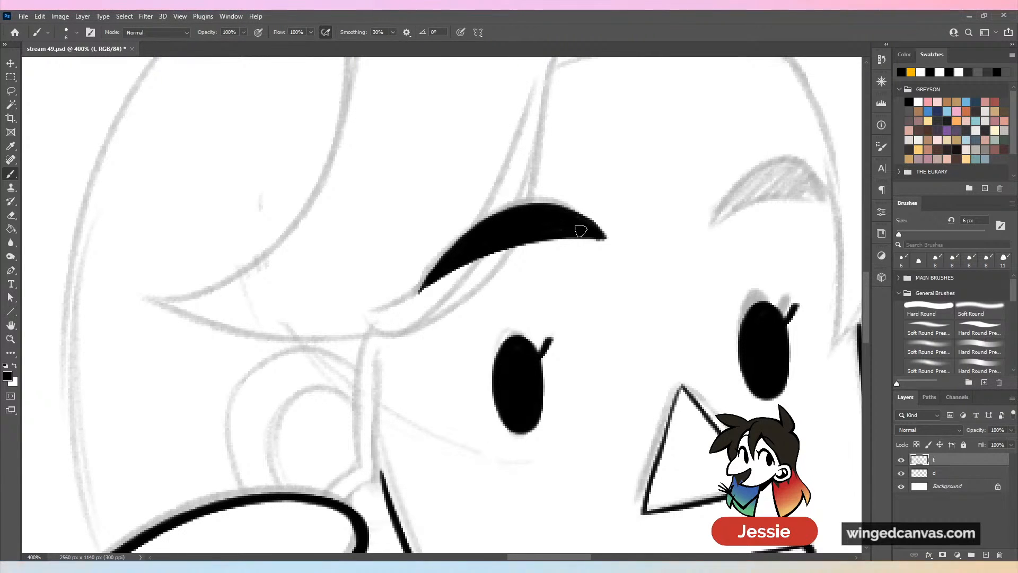
left_click_drag(752, 246, 536, 282)
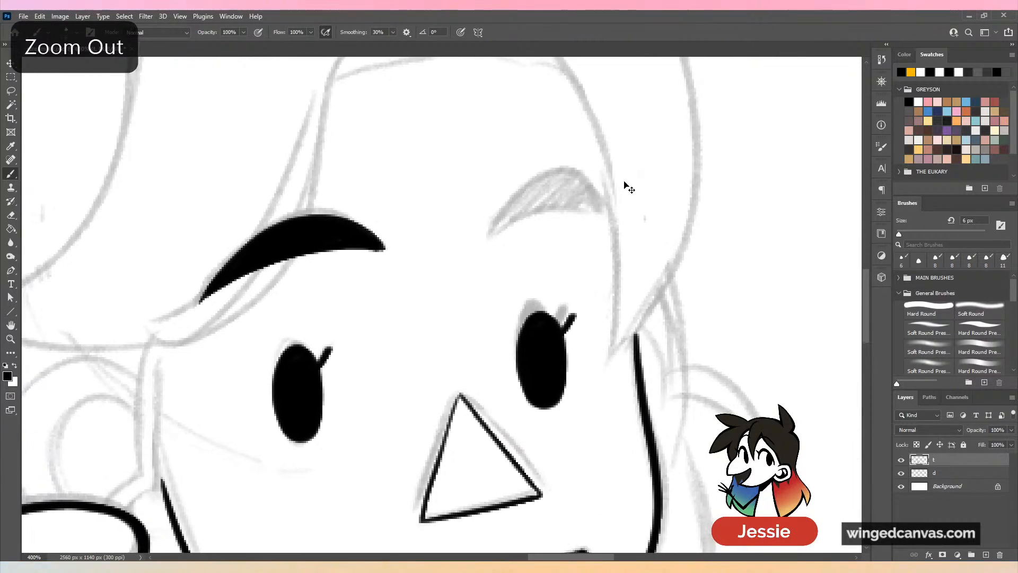
key("ctrl+minus")
key("ctrl+minus")
key("ctrl+minus")
key("ctrl+plus")
key("ctrl+plus")
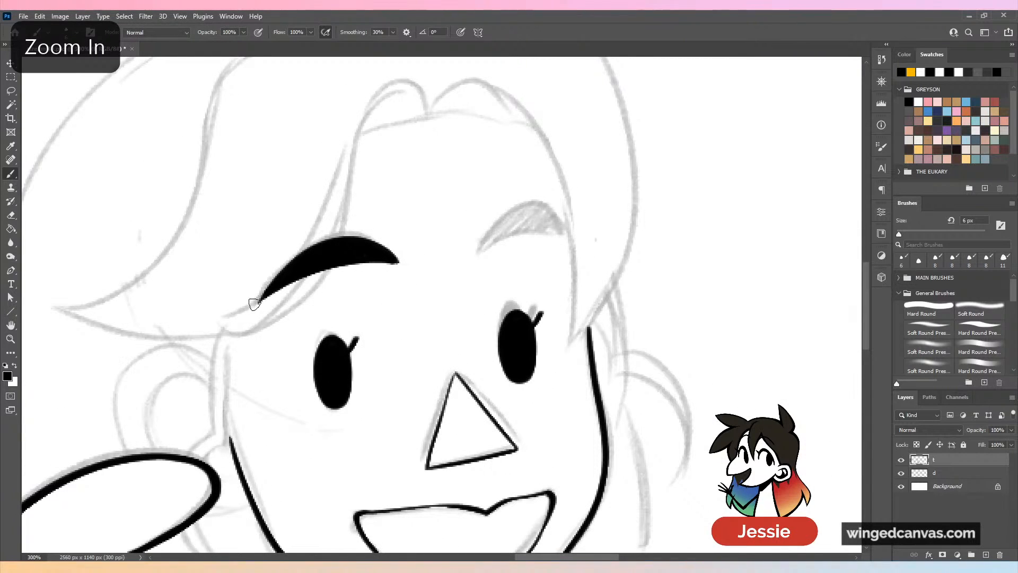
left_click_drag(255, 295, 403, 265)
key("ctrl+z")
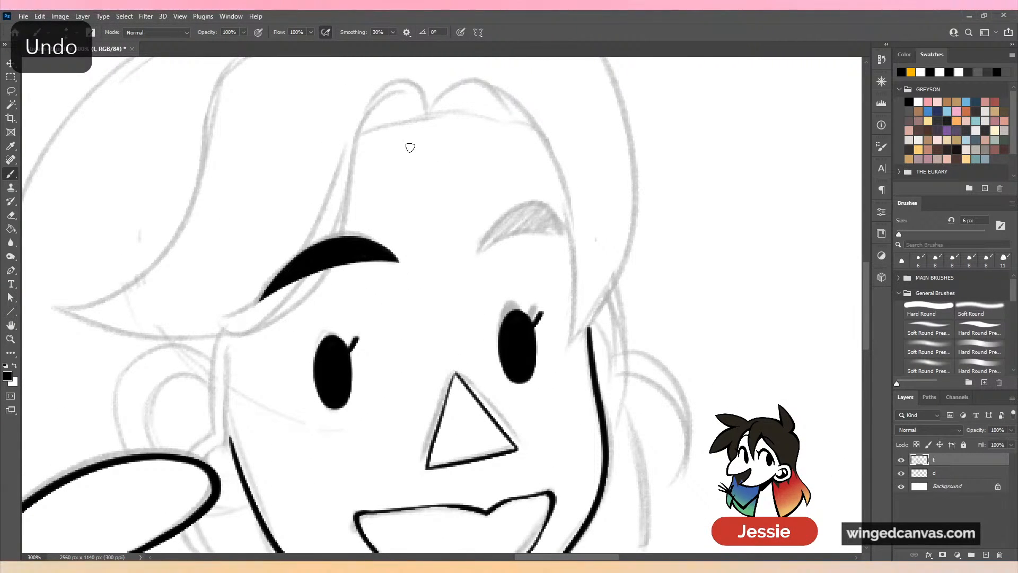
Lasso the finished eyebrow and place a copy of it over the sketched brow nearest the paintbrush.
key("l")
mouse_move(332, 200)
left_mouse_down()
mouse_move(419, 194)
mouse_move(339, 200)
left_mouse_up()
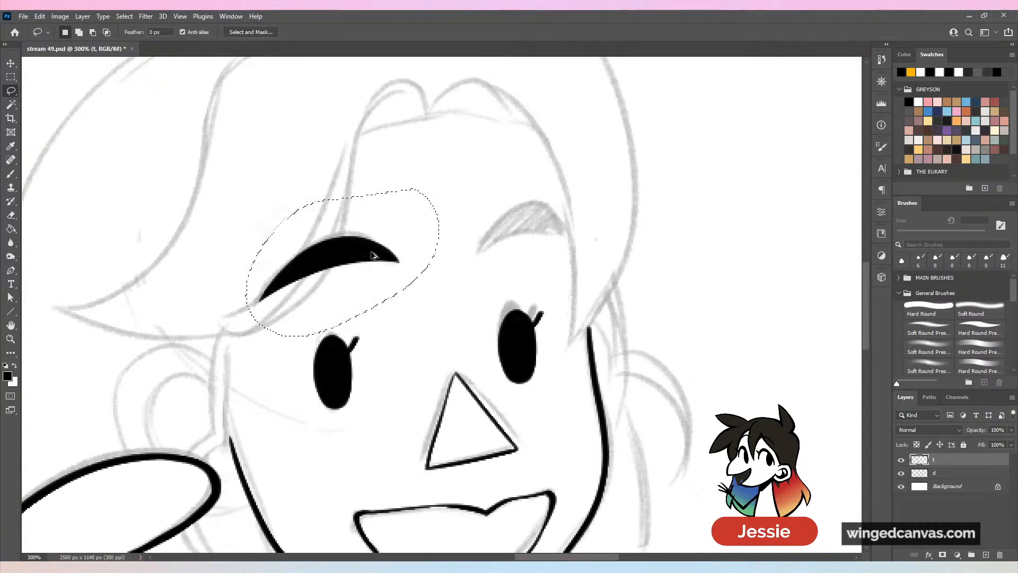
mouse_move(375, 255)
left_mouse_down()
mouse_move(573, 227)
mouse_move(619, 207)
left_mouse_up()
Flip the copied eyebrow over the eye nearest the paintbrush horizontally.
key("ctrl+t")
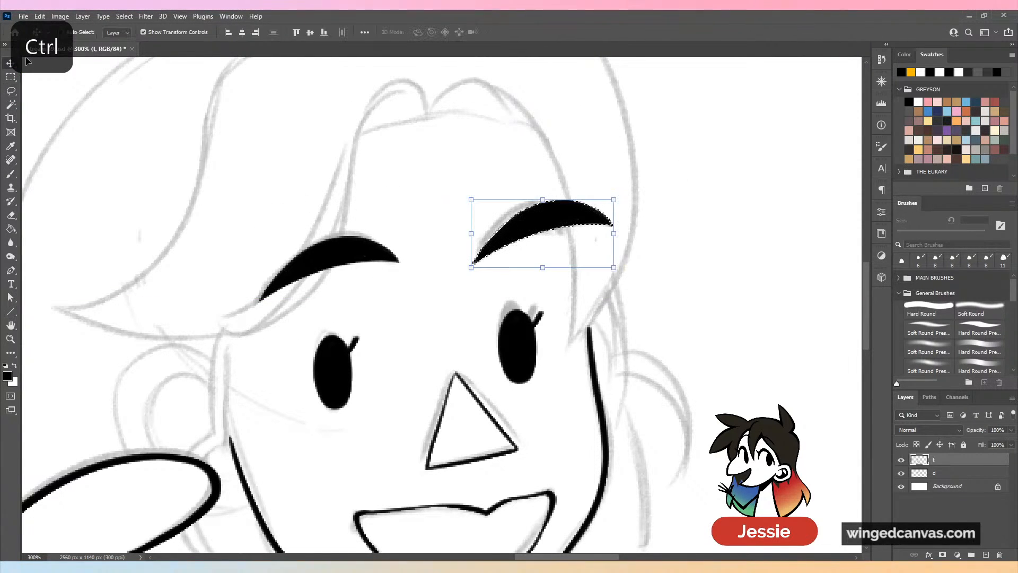
left_click(475, 32)
right_click(558, 233)
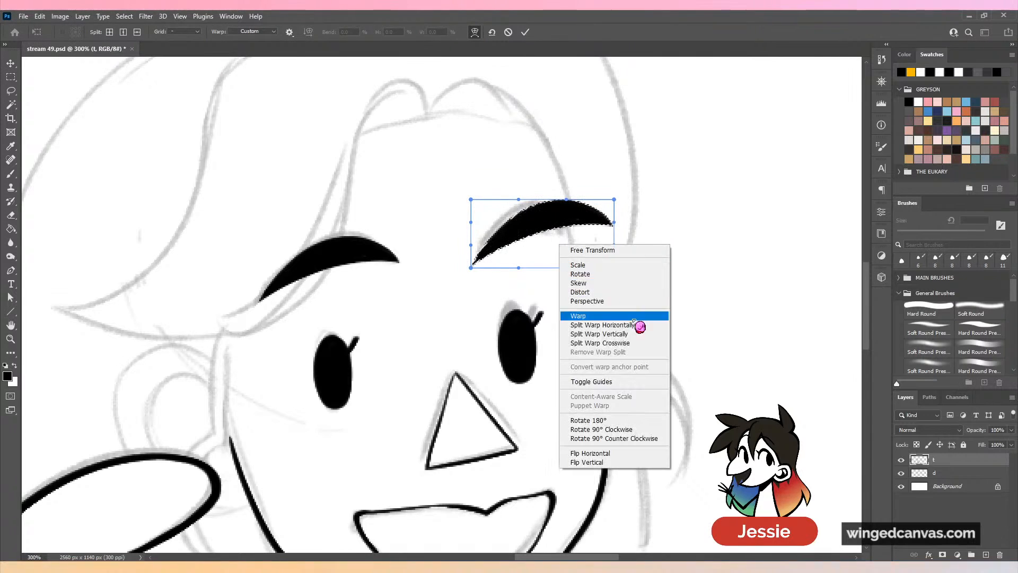
left_click(609, 516)
key("Return")
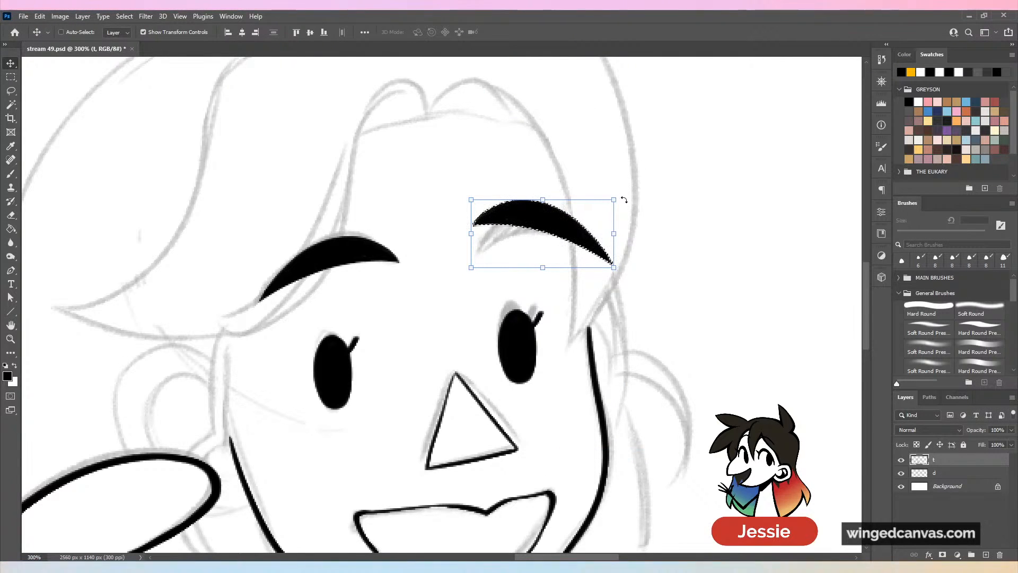
Rotate the flipped eyebrow to -21.48° and scale it to 76.17% width and 94.51% height to fit the brow.
left_click_drag(624, 202, 547, 244)
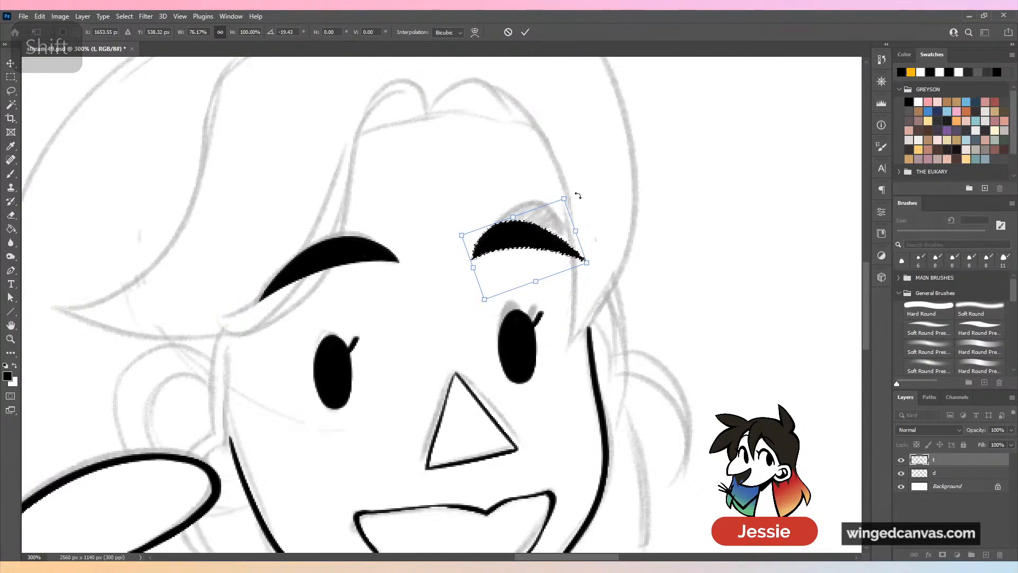
left_click_drag(575, 193, 581, 188)
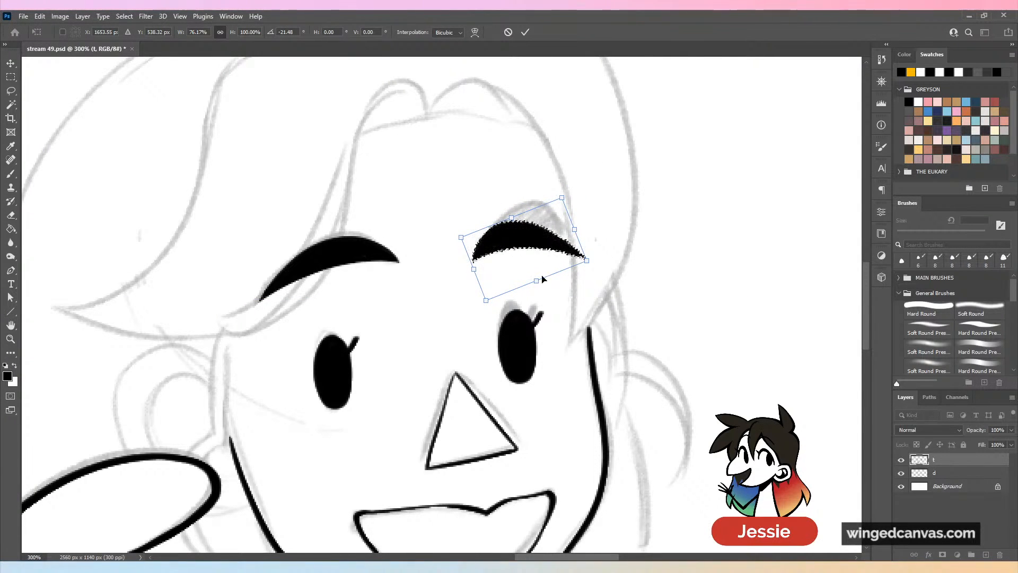
left_click_drag(536, 281, 541, 271)
key("Return")
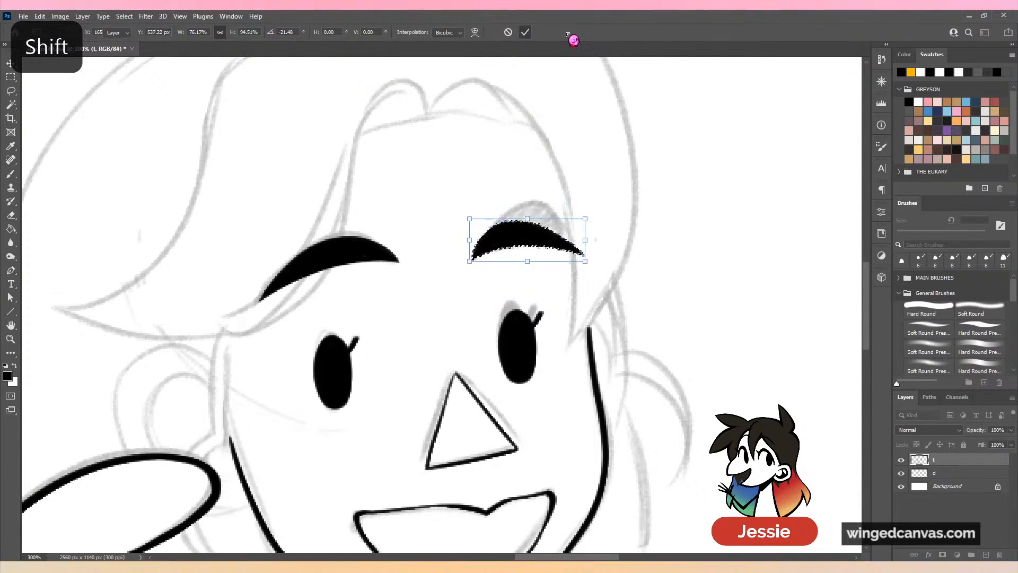
Hide the sketch layer to examine the inked face on its own, and show the sketch again.
key("ctrl+minus")
key("b")
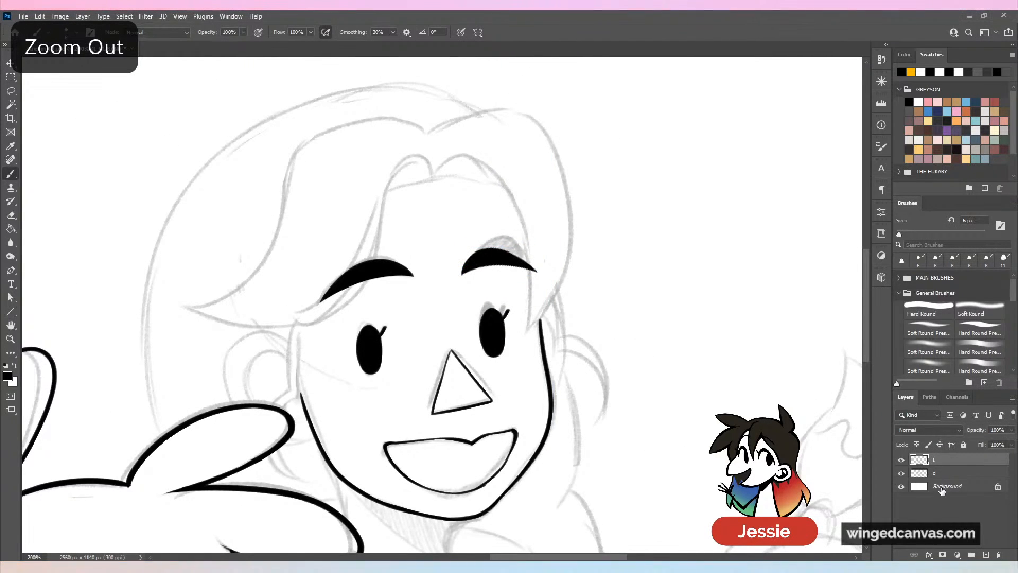
key("ctrl+minus")
left_click(902, 474)
key("ctrl+minus")
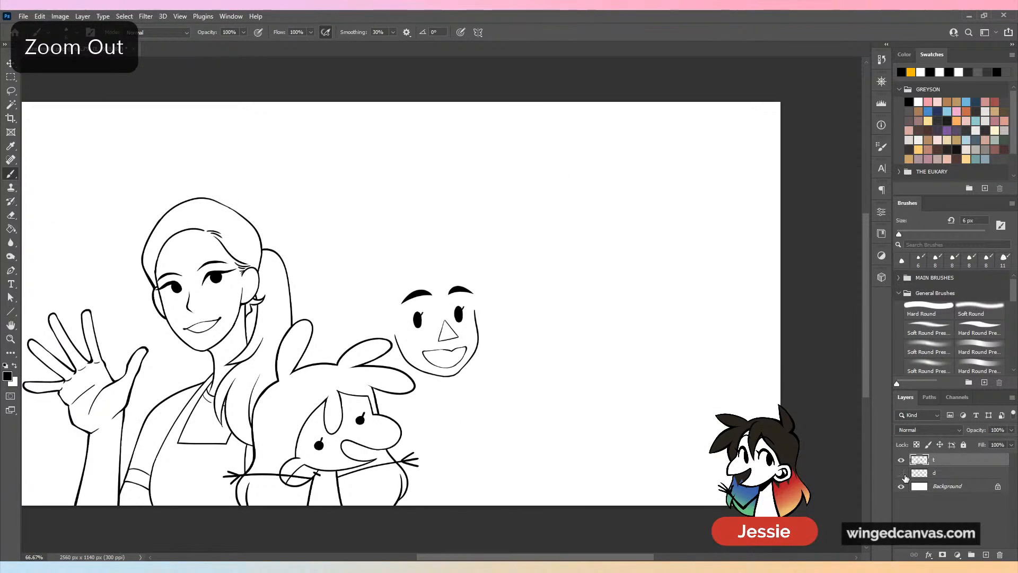
key("ctrl+plus")
left_click(902, 472)
key("ctrl+plus")
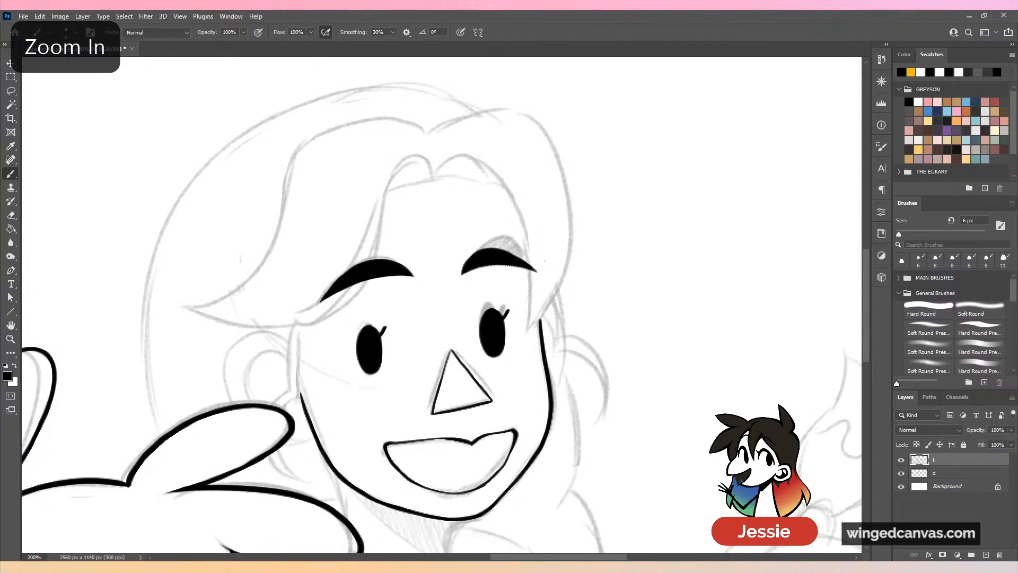
Ink the outer and inner contours of the woman's swept hair lock on the side nearest the bunny-eared character.
left_click_drag(565, 259, 668, 234)
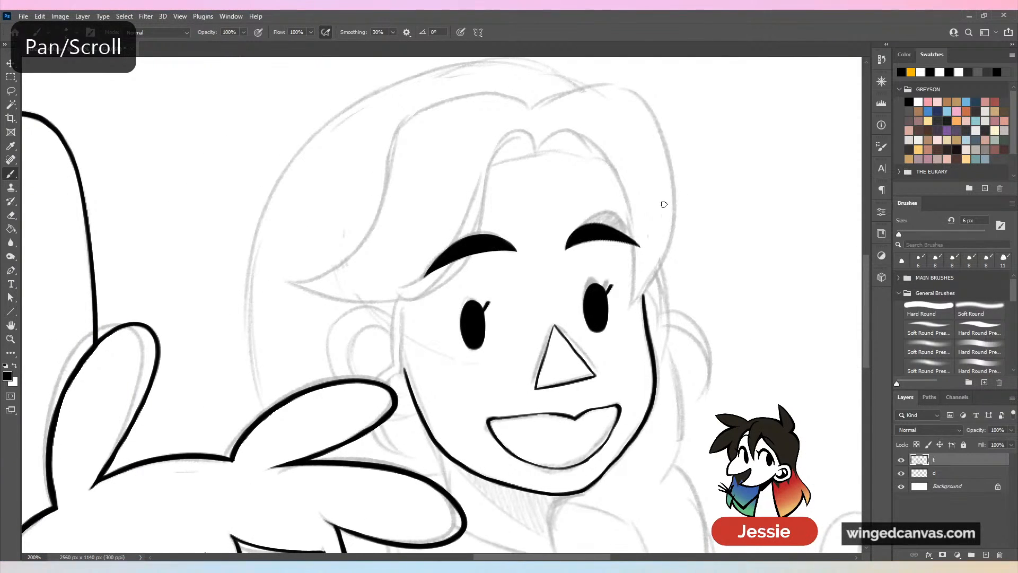
key("ctrl+plus")
mouse_move(586, 111)
left_mouse_down()
mouse_move(568, 223)
mouse_move(465, 318)
mouse_move(299, 411)
left_mouse_up()
key("ctrl+z")
mouse_move(568, 192)
left_mouse_down()
mouse_move(491, 209)
mouse_move(207, 393)
mouse_move(228, 399)
left_mouse_up()
mouse_move(561, 152)
left_mouse_down()
mouse_move(323, 222)
mouse_move(136, 327)
mouse_move(209, 398)
left_mouse_up()
key("ctrl+z")
mouse_move(561, 121)
left_mouse_down()
mouse_move(404, 127)
mouse_move(320, 261)
mouse_move(157, 389)
mouse_move(183, 288)
mouse_move(210, 302)
mouse_move(214, 390)
mouse_move(204, 391)
mouse_move(266, 400)
left_mouse_up()
key("ctrl+minus")
key("ctrl+minus")
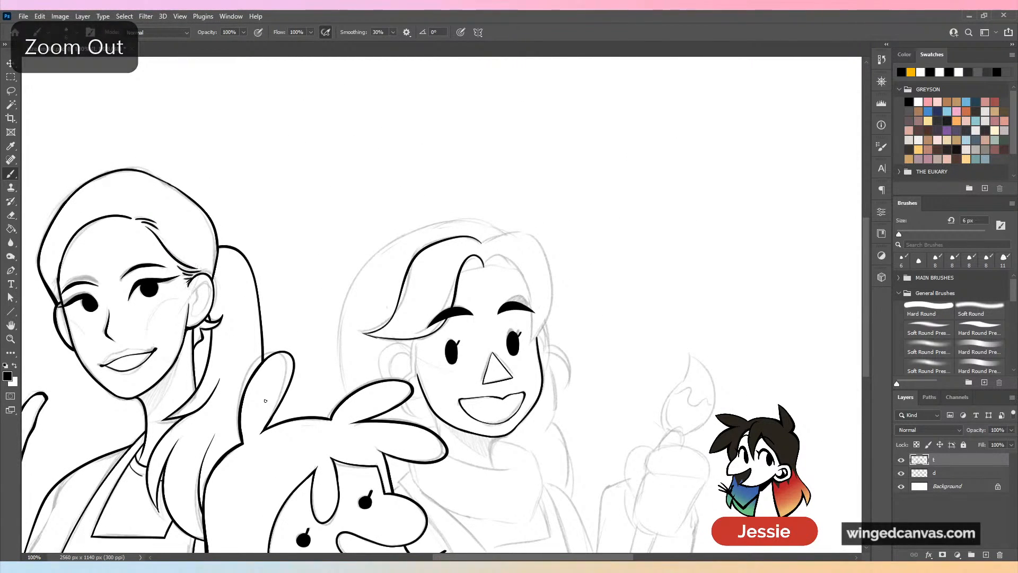
Ink the narrow double-line side strand running from the swept hair lock down to the bunny ear.
key("ctrl+plus")
left_click_drag(438, 390, 465, 278)
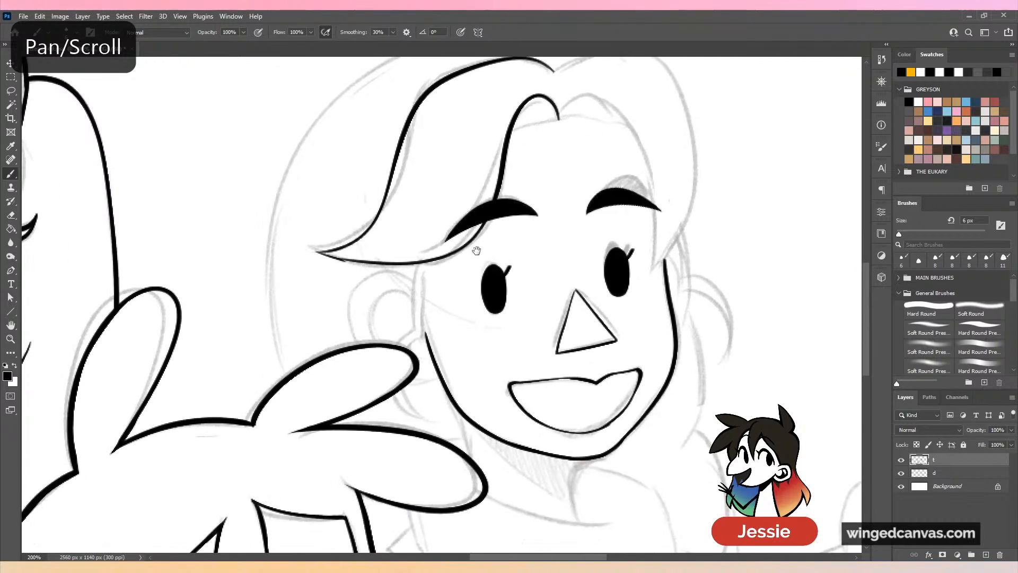
key("ctrl+plus")
mouse_move(419, 241)
left_mouse_down()
mouse_move(420, 348)
mouse_move(414, 273)
mouse_move(412, 351)
mouse_move(393, 370)
mouse_move(404, 280)
mouse_move(399, 354)
mouse_move(376, 372)
left_mouse_up()
key("ctrl+z")
key("ctrl+z")
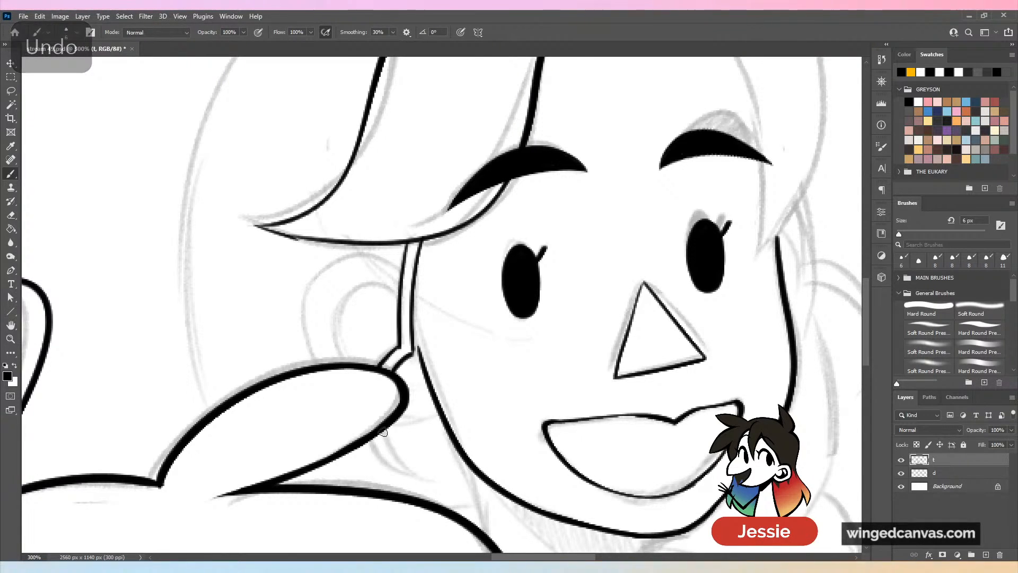
Ink the side strand's tapered tip below the bunny ear and outline the woman's ear behind the strand.
mouse_move(382, 429)
left_mouse_down()
mouse_move(424, 475)
mouse_move(406, 471)
left_mouse_up()
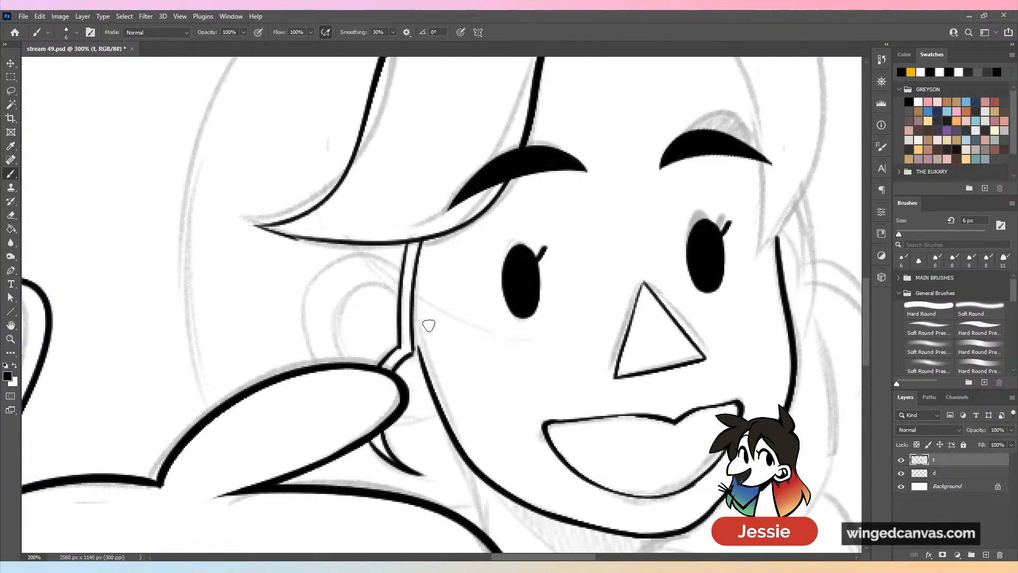
left_click_drag(412, 472, 432, 466)
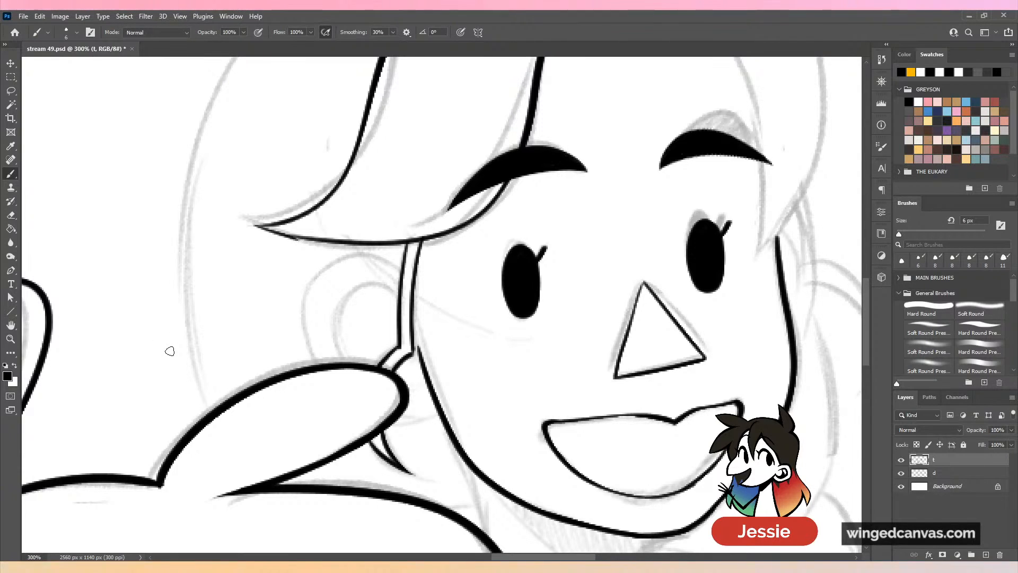
left_click_drag(414, 313, 417, 347)
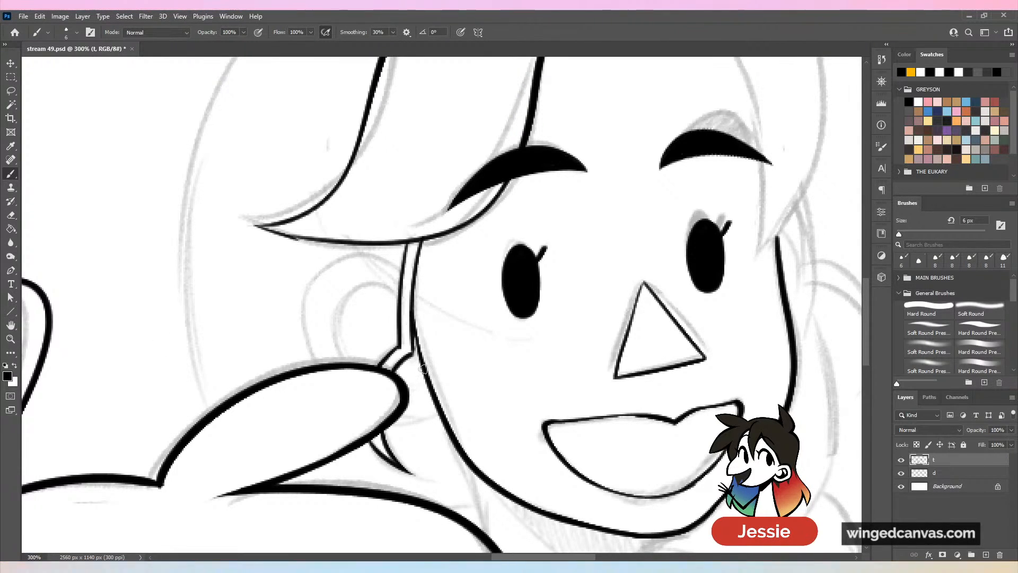
mouse_move(404, 257)
left_mouse_down()
mouse_move(336, 266)
mouse_move(319, 363)
left_mouse_up()
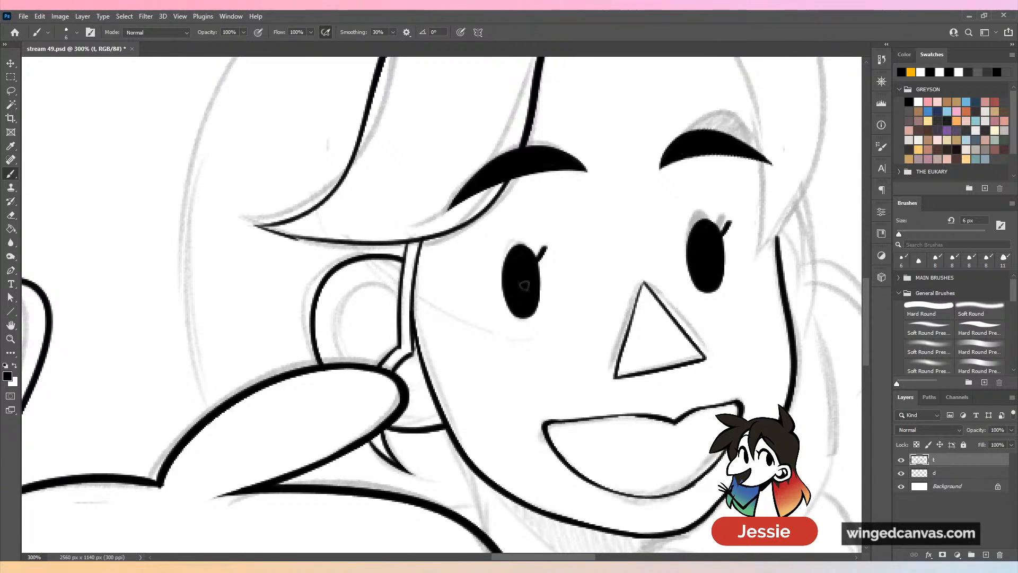
Check the inked hair lock, side strand and ear with the sketch layer hidden, and restore the sketch.
key("ctrl+minus")
key("ctrl+minus")
left_click(902, 474)
key("ctrl+minus")
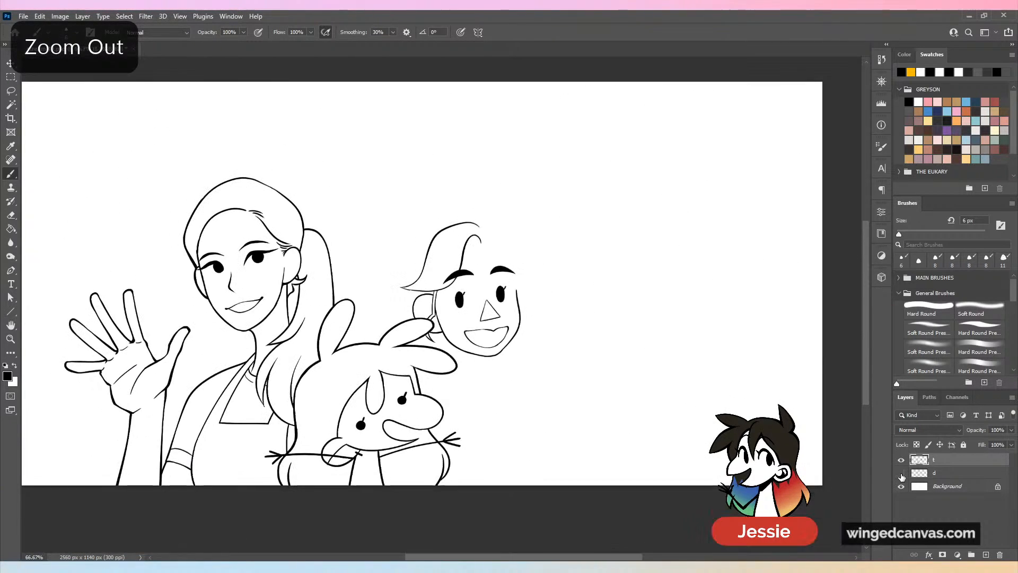
key("ctrl+plus")
key("ctrl+plus")
left_click(901, 473)
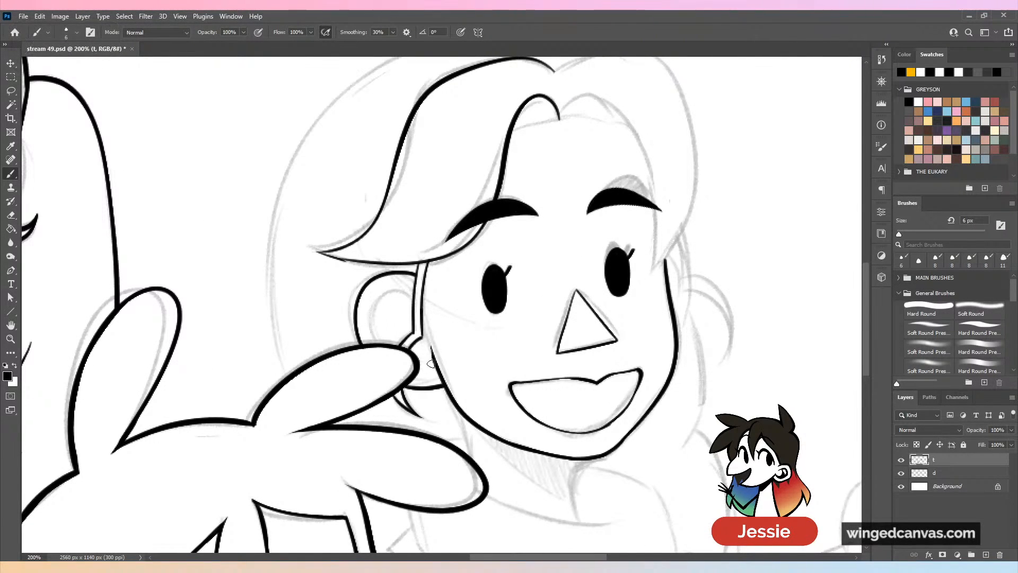
key("ctrl+minus")
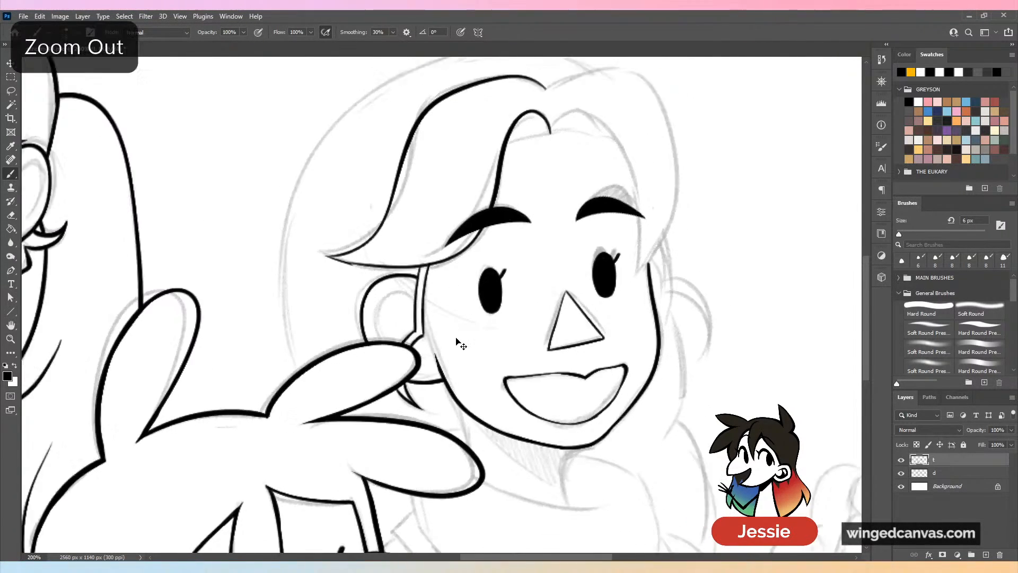
key("ctrl+plus")
key("ctrl+plus")
left_click(902, 473)
left_click(903, 473)
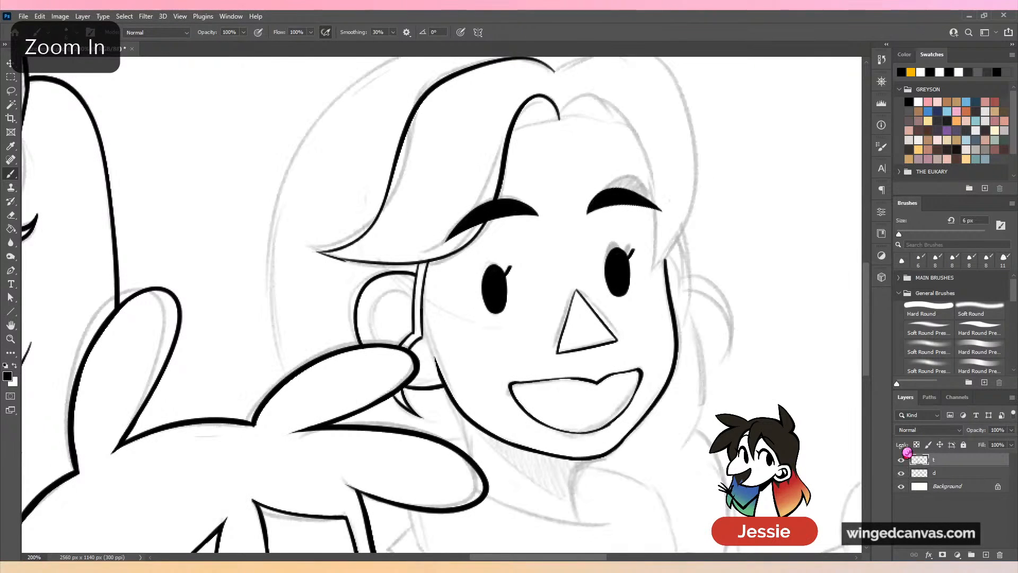
key("ctrl+plus")
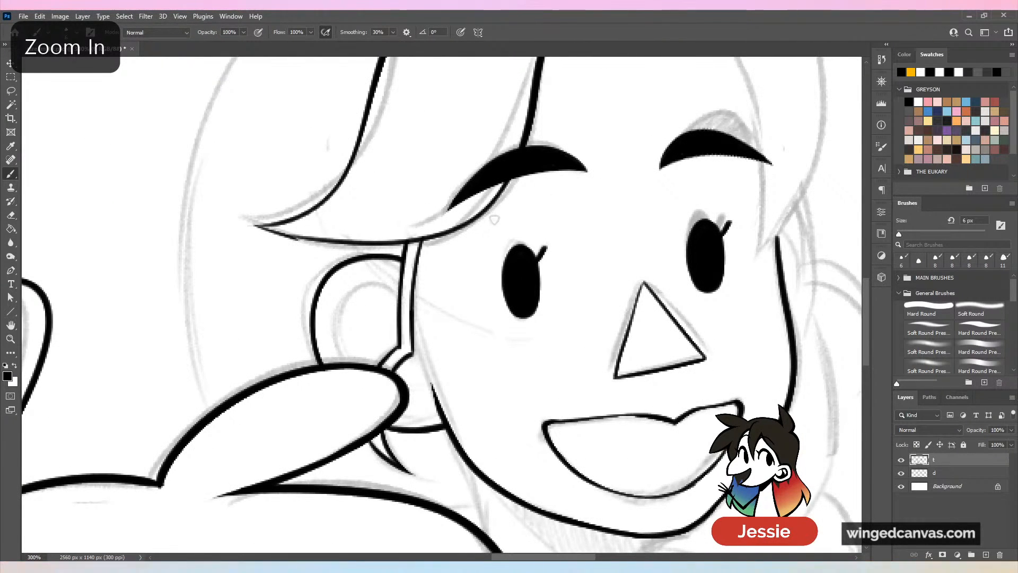
Ink the inner contour of the hair lock nearest the paintbrush, from the parting down past the eyebrow.
key("ctrl+minus")
left_click_drag(650, 341, 475, 397)
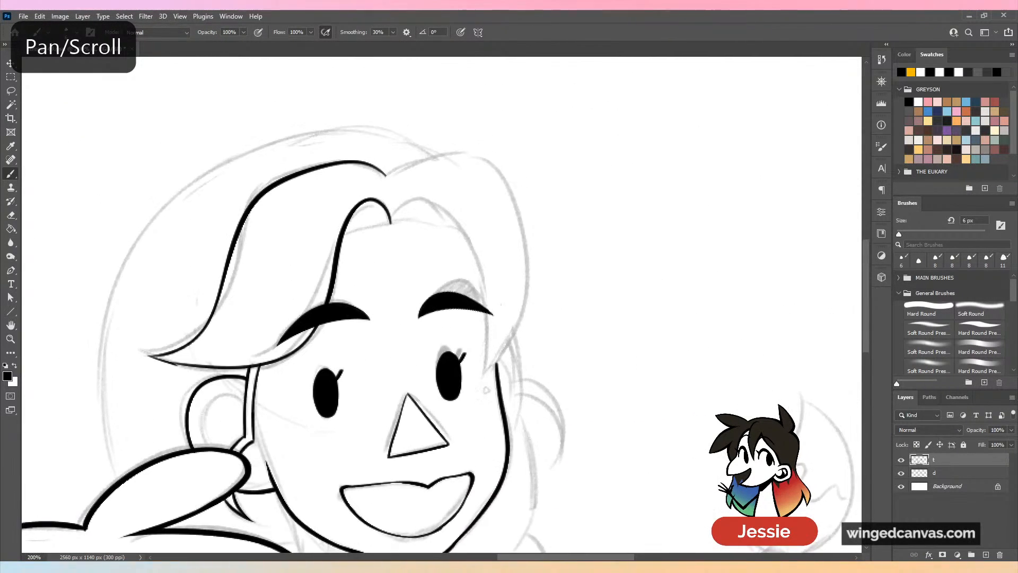
key("ctrl+plus")
left_click_drag(380, 161, 510, 391)
key("ctrl+z")
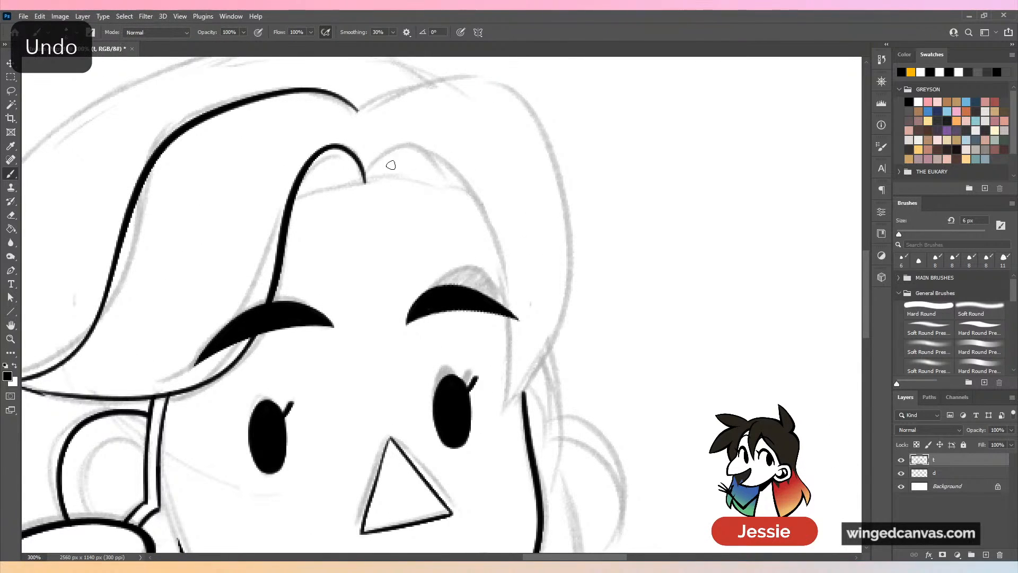
mouse_move(370, 178)
left_mouse_down()
mouse_move(418, 147)
mouse_move(524, 395)
left_mouse_up()
key("ctrl+z")
mouse_move(369, 179)
left_mouse_down()
mouse_move(387, 148)
mouse_move(499, 413)
left_mouse_up()
Ink that hair lock's rounded outer contour from the parting down to a pointed tip beside the eye.
mouse_move(360, 108)
left_mouse_down()
mouse_move(405, 79)
mouse_move(573, 382)
left_mouse_up()
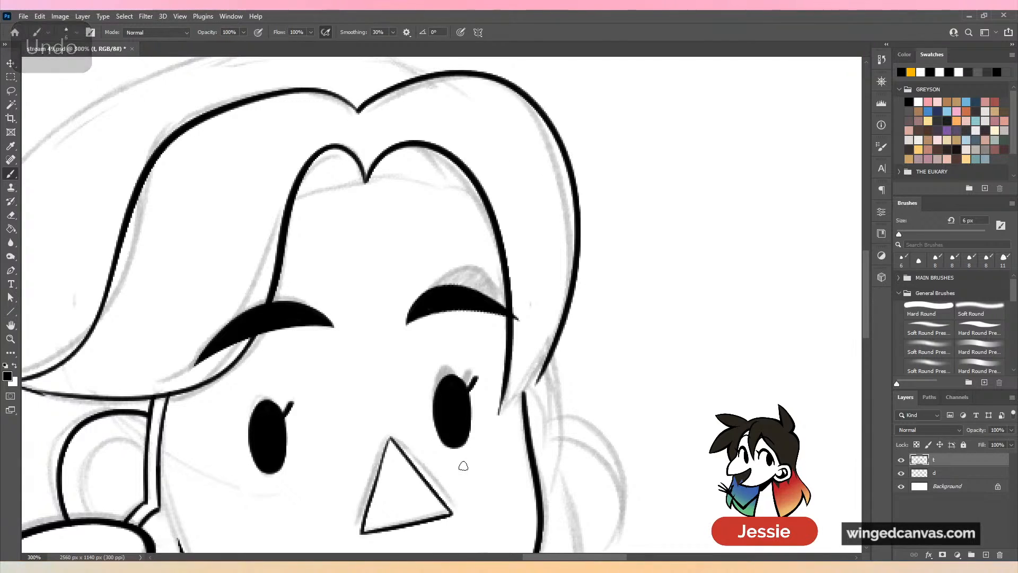
key("ctrl+z")
mouse_move(359, 108)
left_mouse_down()
mouse_move(531, 97)
mouse_move(491, 421)
left_mouse_up()
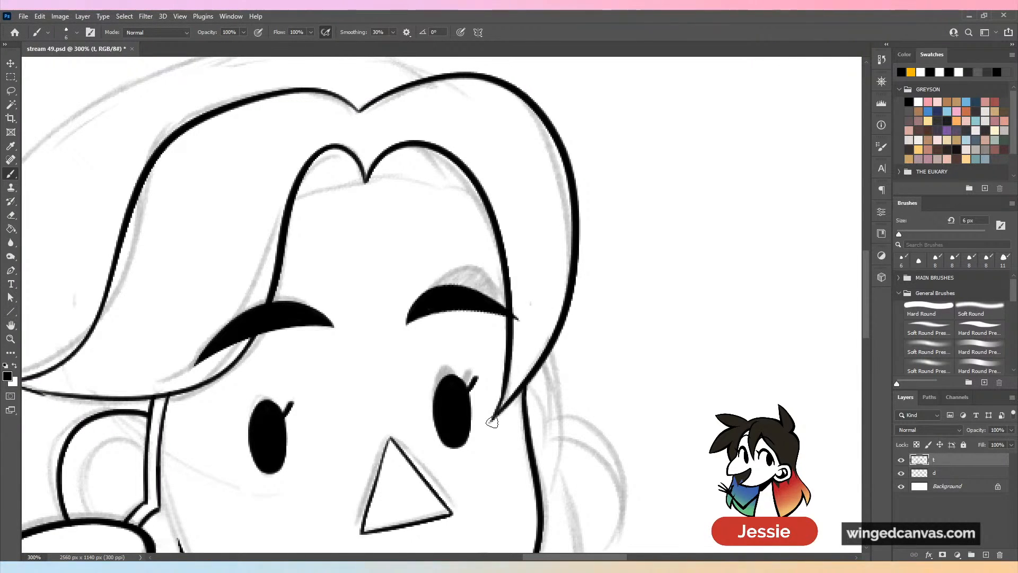
key("ctrl+minus")
key("ctrl+minus")
left_click(902, 474)
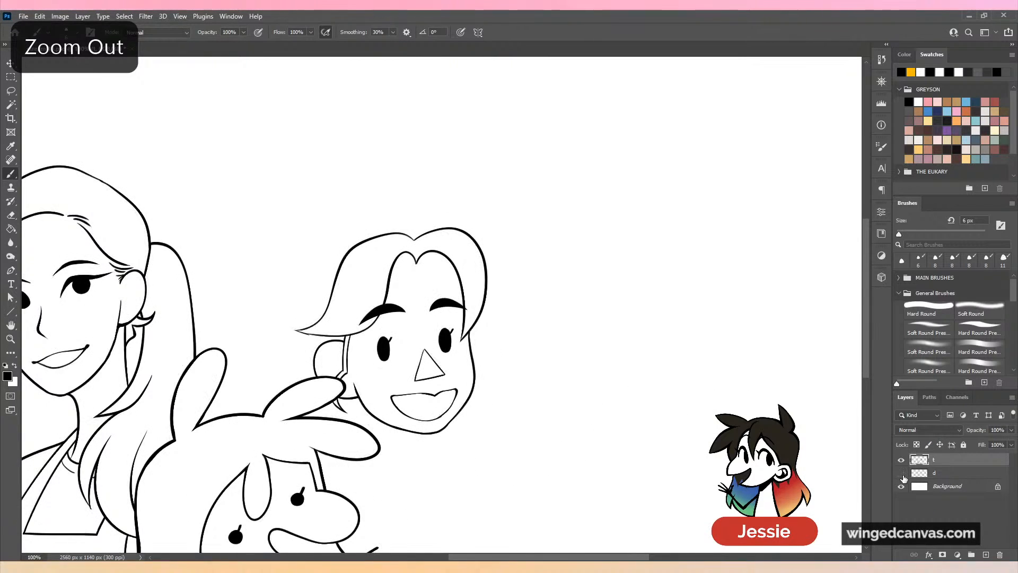
left_click(902, 473)
Retrace the two lines of the side strand in front of the woman's ear to thicken them.
key("ctrl+plus")
left_click_drag(395, 336, 602, 205)
key("ctrl+plus")
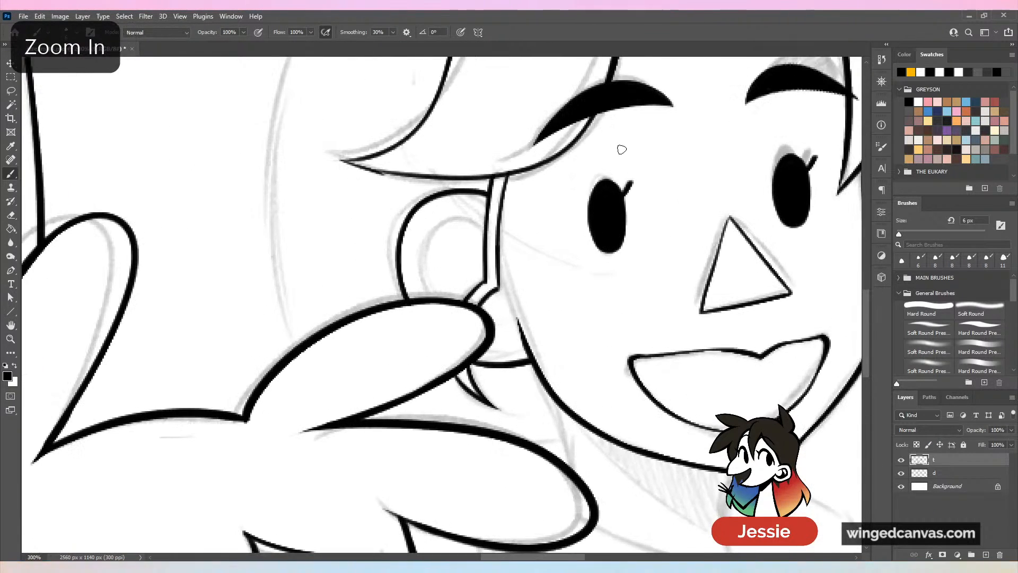
left_click_drag(512, 175, 496, 285)
mouse_move(483, 181)
left_mouse_down()
mouse_move(484, 250)
mouse_move(497, 284)
left_mouse_up()
key("ctrl+minus")
key("ctrl+minus")
key("ctrl+minus")
key("ctrl+minus")
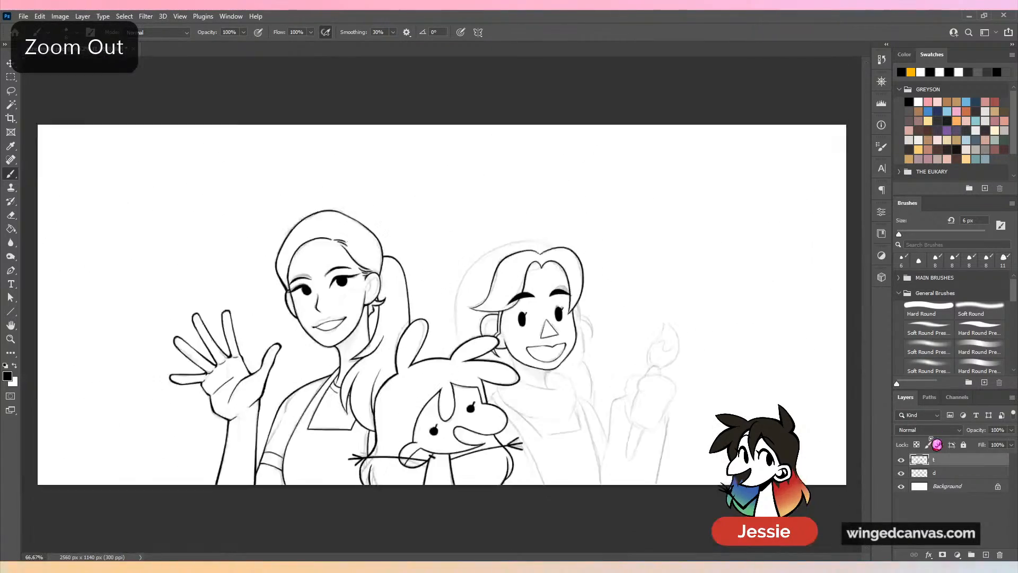
left_click(902, 474)
left_click(902, 473)
Ink the start and the curved outer contour of the side strand on the face side nearest the paintbrush.
key("ctrl+plus")
scroll(546, 346, "right", 2)
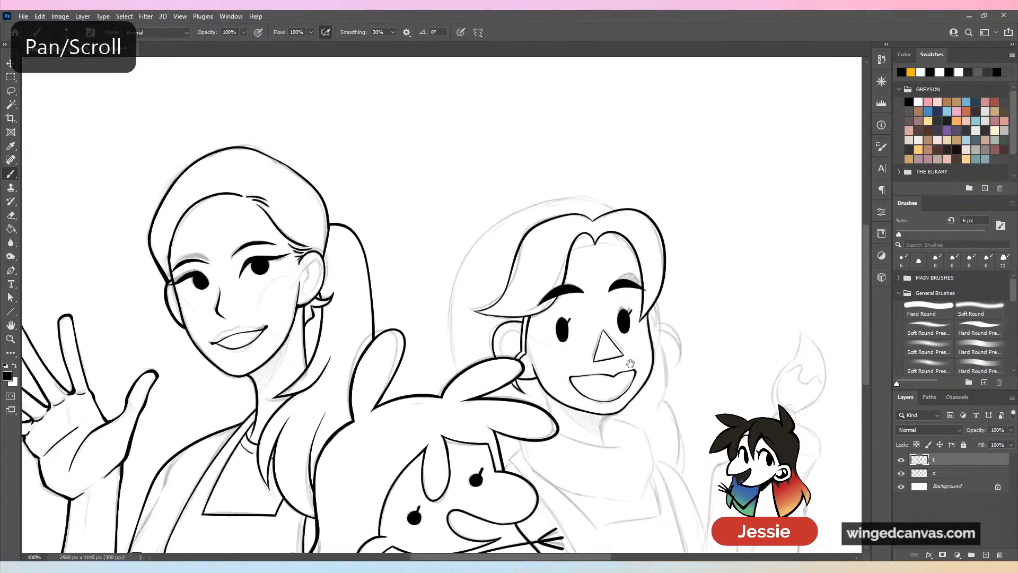
key("ctrl+plus")
key("ctrl+plus")
key("ctrl+plus")
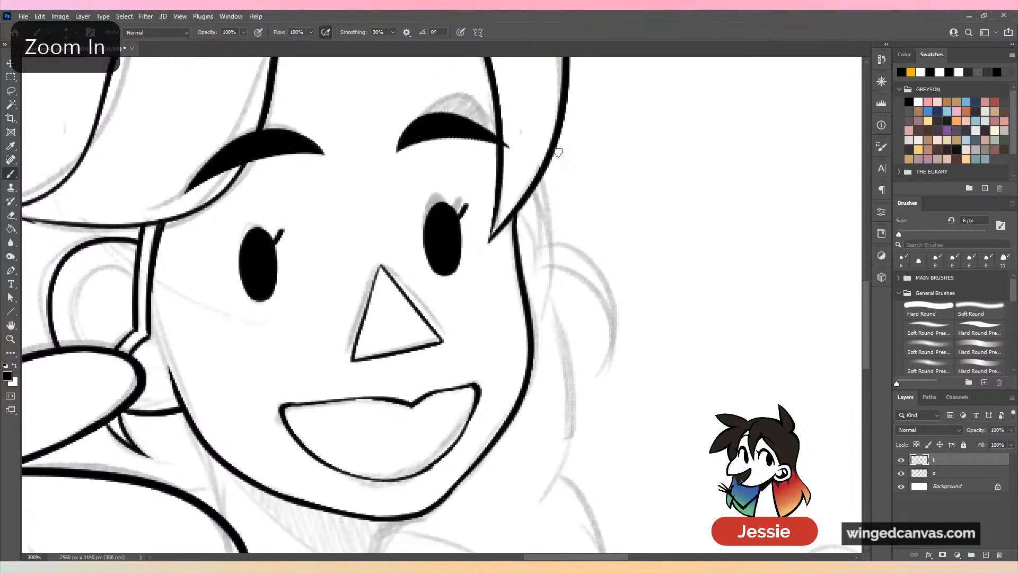
left_click_drag(530, 196, 539, 278)
mouse_move(518, 206)
left_mouse_down()
mouse_move(526, 286)
mouse_move(615, 382)
mouse_move(590, 404)
left_mouse_up()
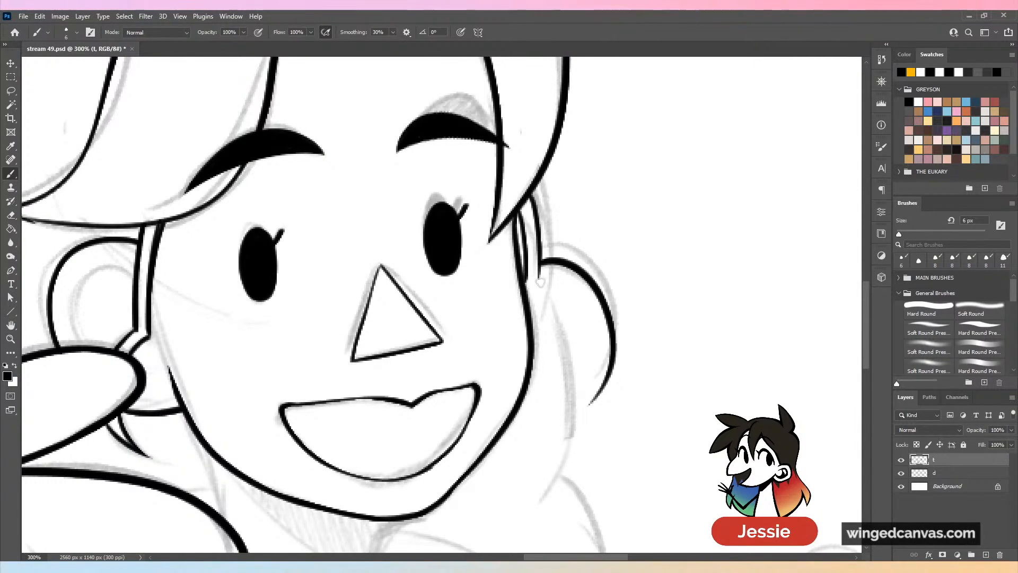
Ink the inner contour of the curved side strand and close it in a tapered tip.
left_click_drag(528, 289, 582, 406)
key("ctrl+z")
left_click_drag(528, 286, 597, 399)
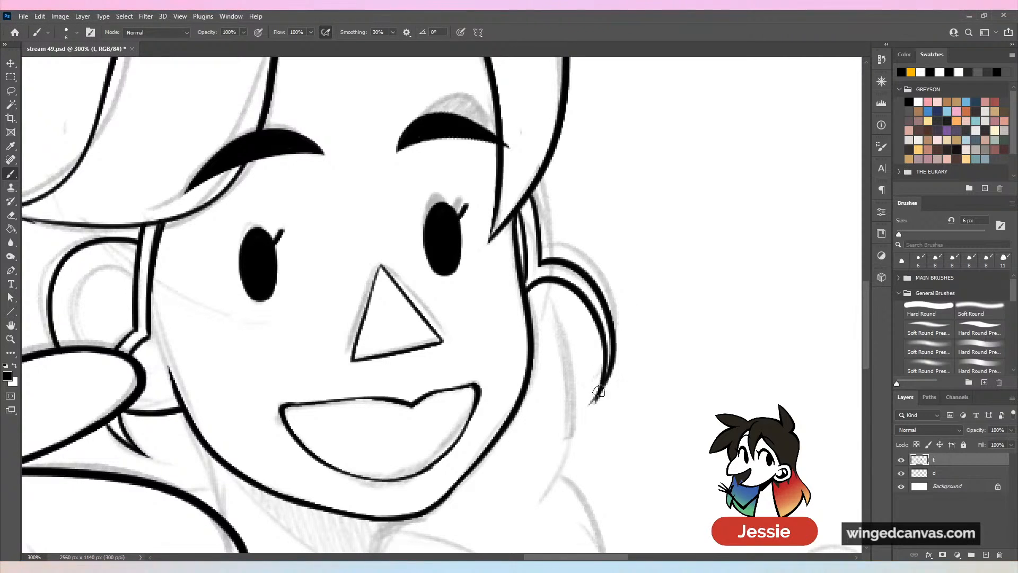
key("ctrl+z")
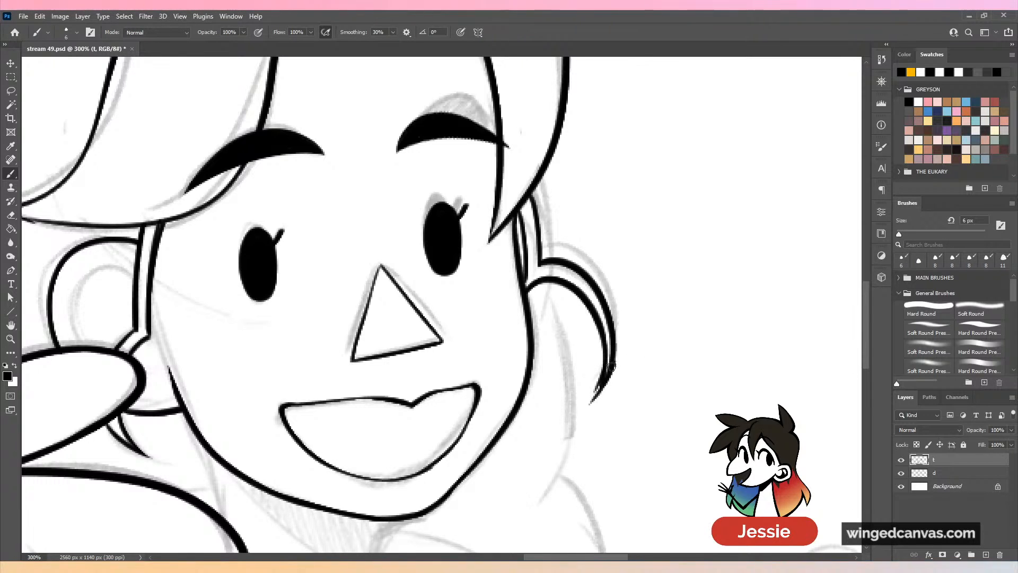
left_click_drag(610, 347, 590, 403)
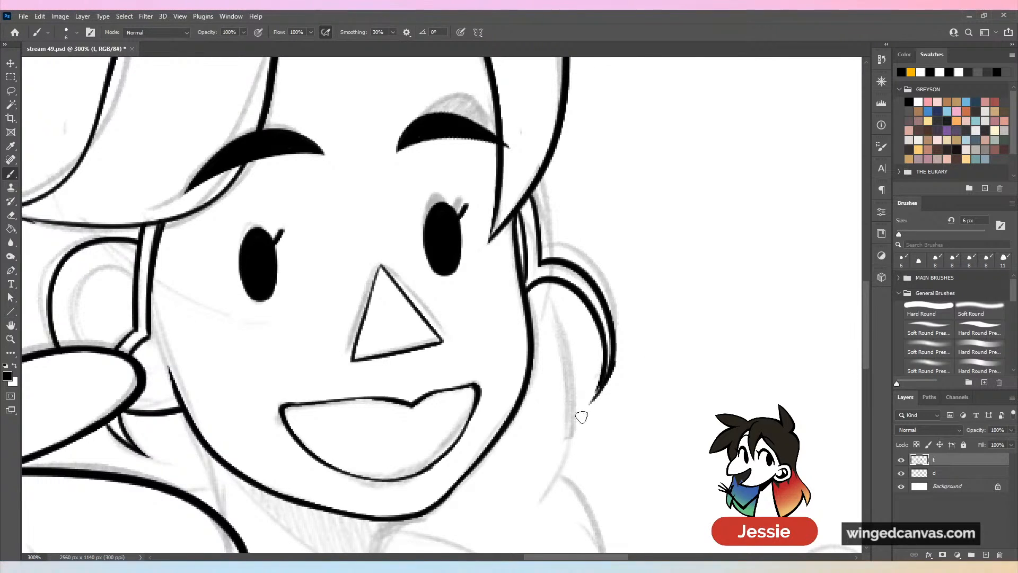
Undo the last stroke at the curved side strand's tip and ink the ear edge behind that strand.
key("ctrl+z")
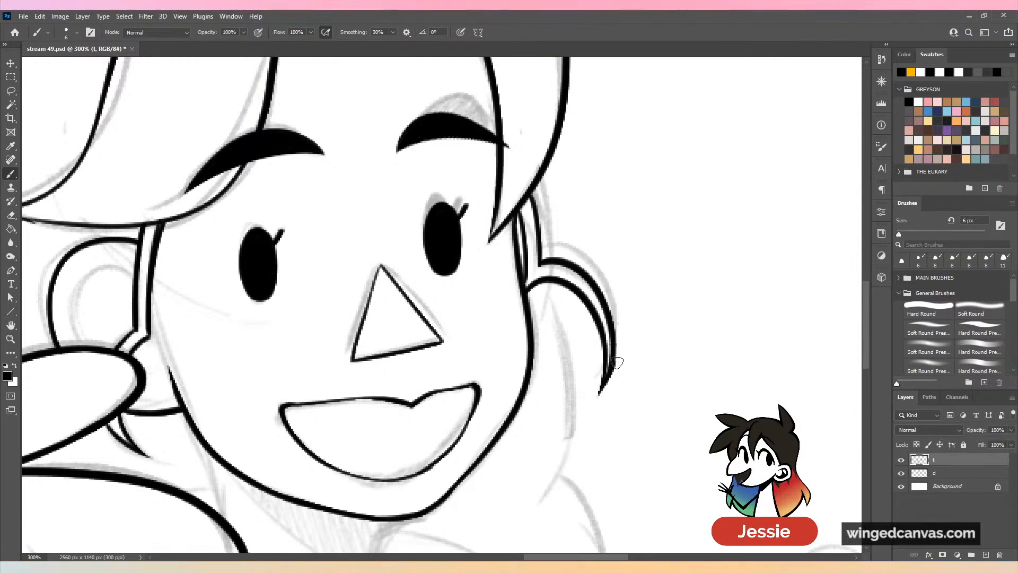
key("ctrl+minus")
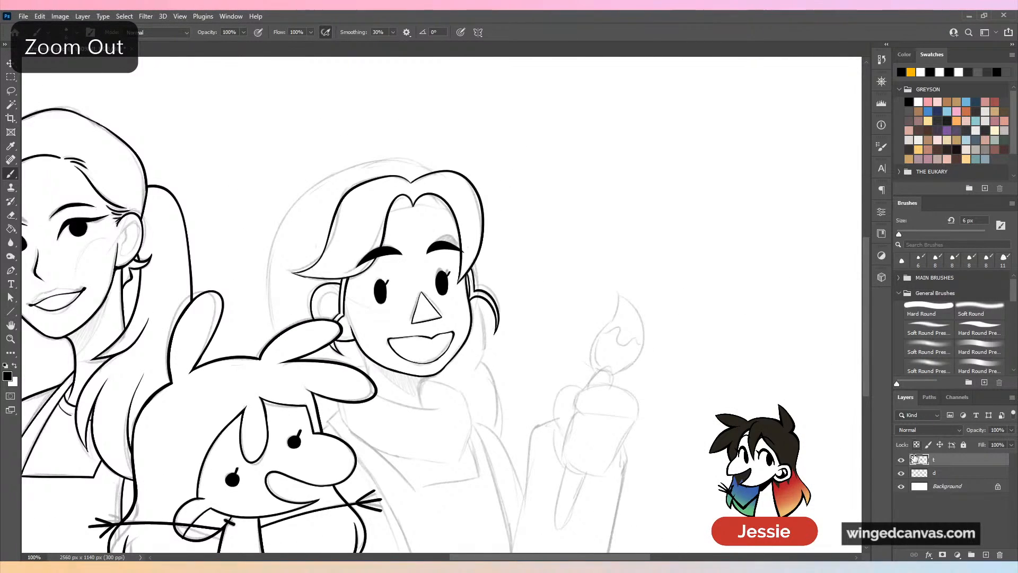
left_click(902, 472)
key("ctrl+plus")
left_click(901, 473)
key("ctrl+plus")
key("ctrl+plus")
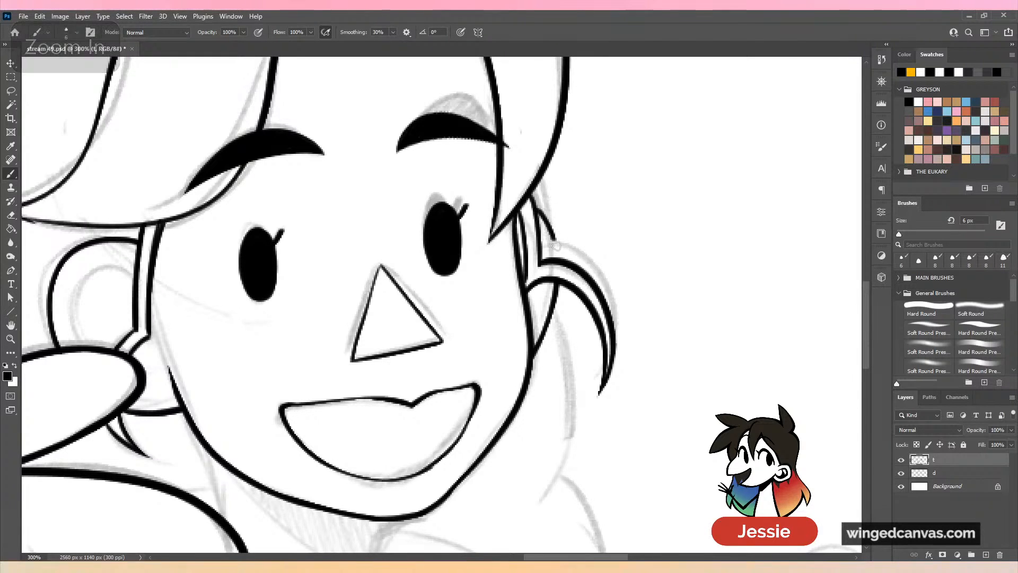
Hide the sketch layer to examine the inked face and hair on their own, and show it again.
key("ctrl+minus")
left_click(900, 473)
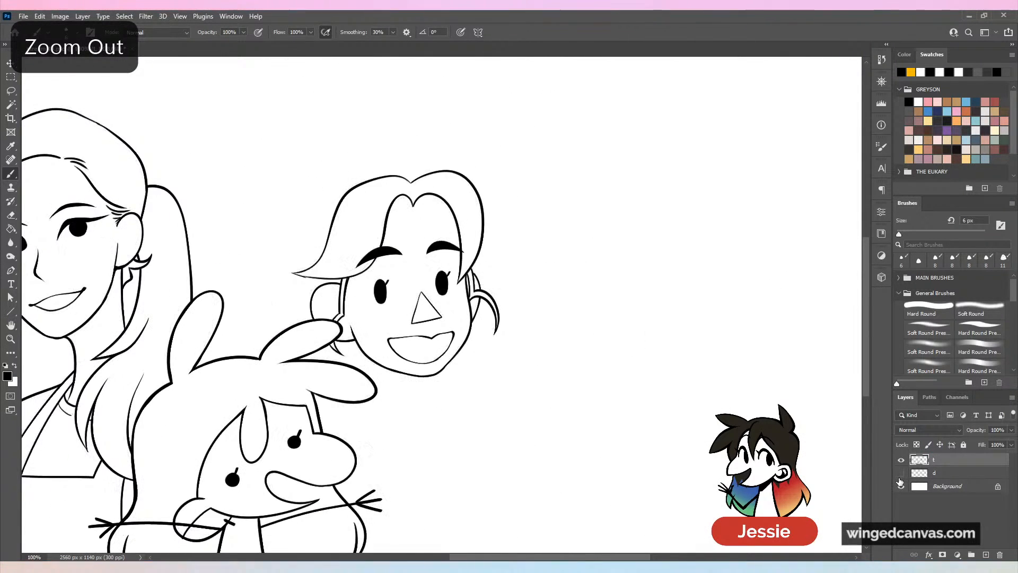
key("ctrl+minus")
key("ctrl+plus")
left_click(902, 473)
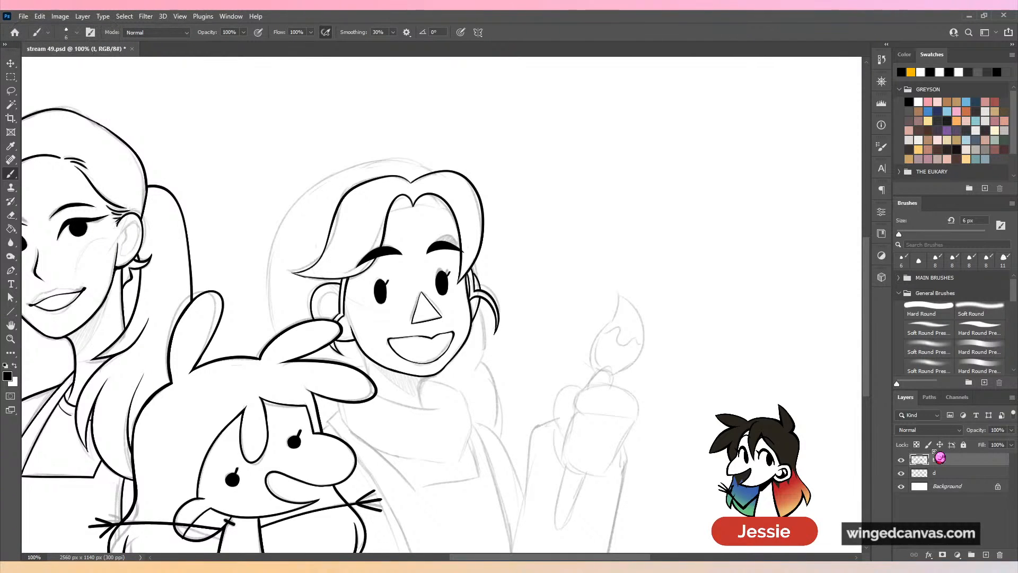
Ink both sides of the brush-holding woman's neck, from the jaw down to the scarf and the small character's hair.
scroll(456, 275, "down", 3)
key("ctrl+plus")
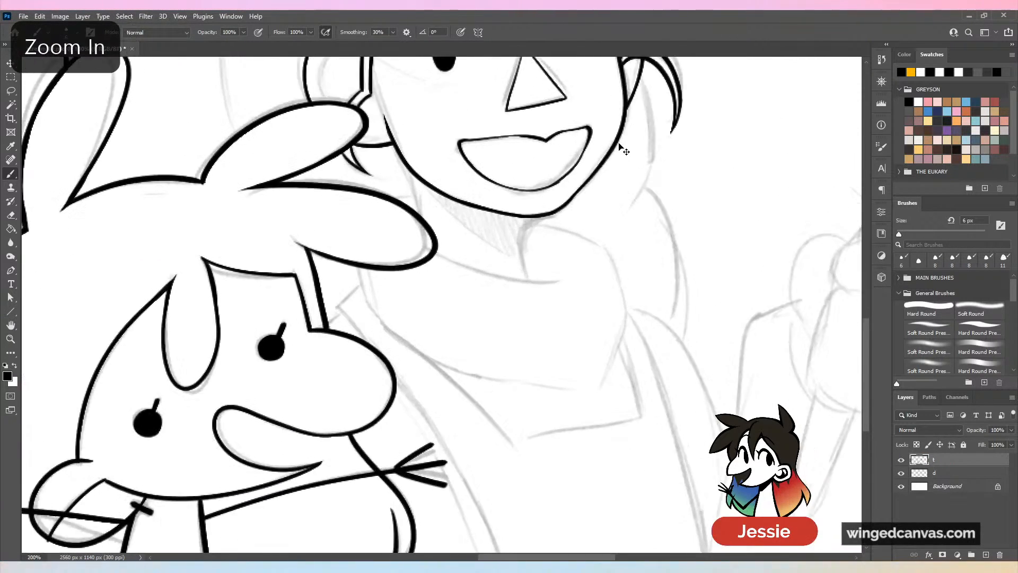
key("ctrl+plus")
left_click_drag(573, 244, 575, 268)
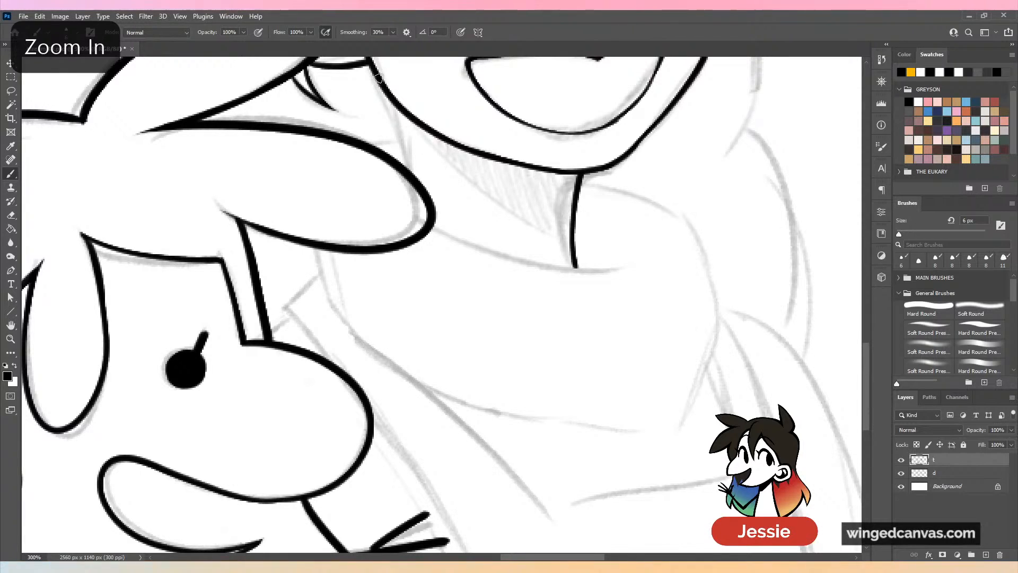
left_click_drag(379, 78, 404, 165)
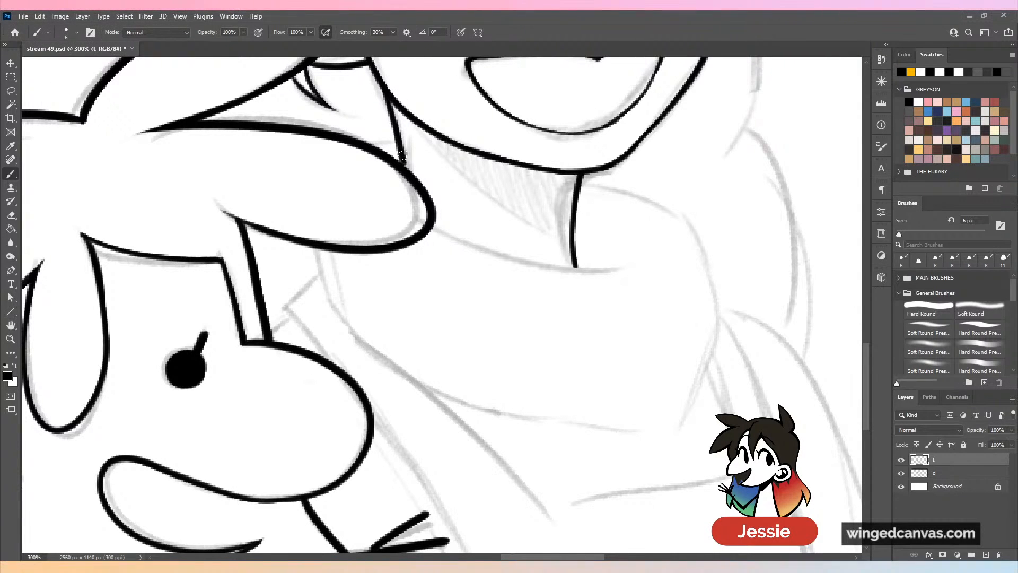
Check the neck lines at full-picture view with the sketch layer hidden, and show the sketch again.
key("ctrl+minus")
key("ctrl+minus")
key("ctrl+minus")
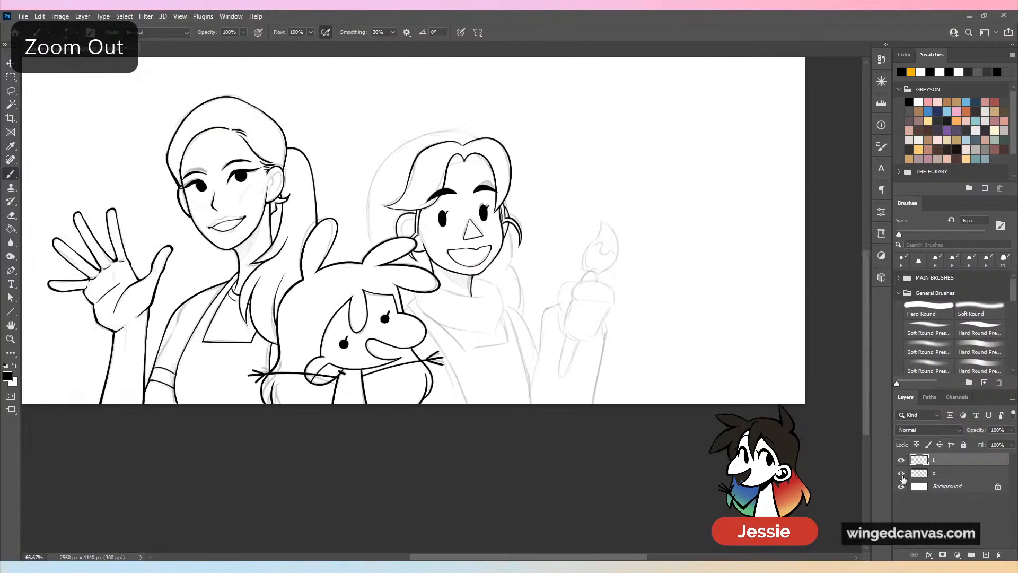
left_click(901, 473)
left_click(902, 473)
key("ctrl+plus")
key("ctrl+plus")
key("ctrl+plus")
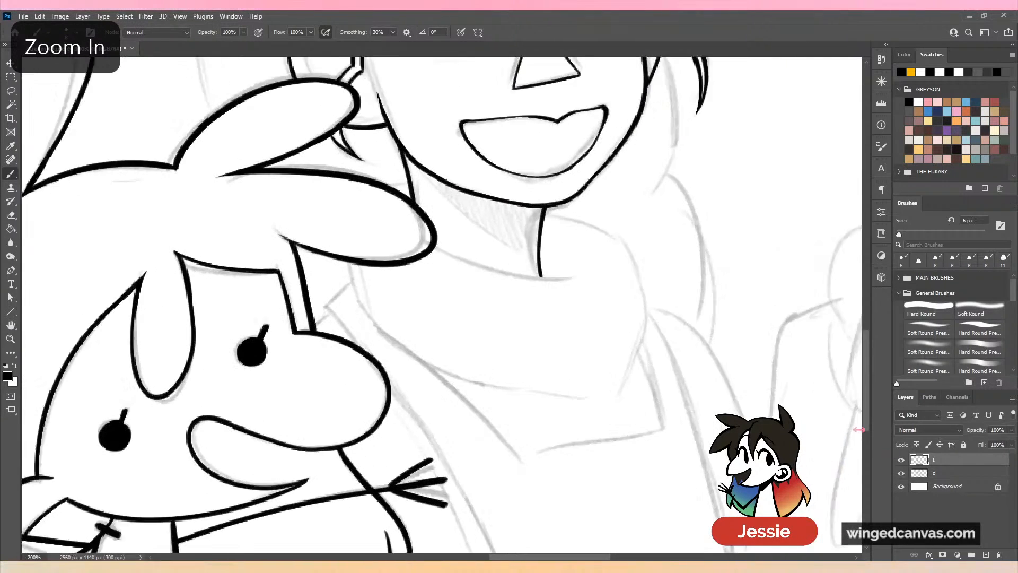
Ink the scarf's upper edge across the neck, the short line behind the neck, and the scarf's curved lower contour.
mouse_move(434, 228)
left_mouse_down()
mouse_move(580, 271)
mouse_move(623, 262)
left_mouse_up()
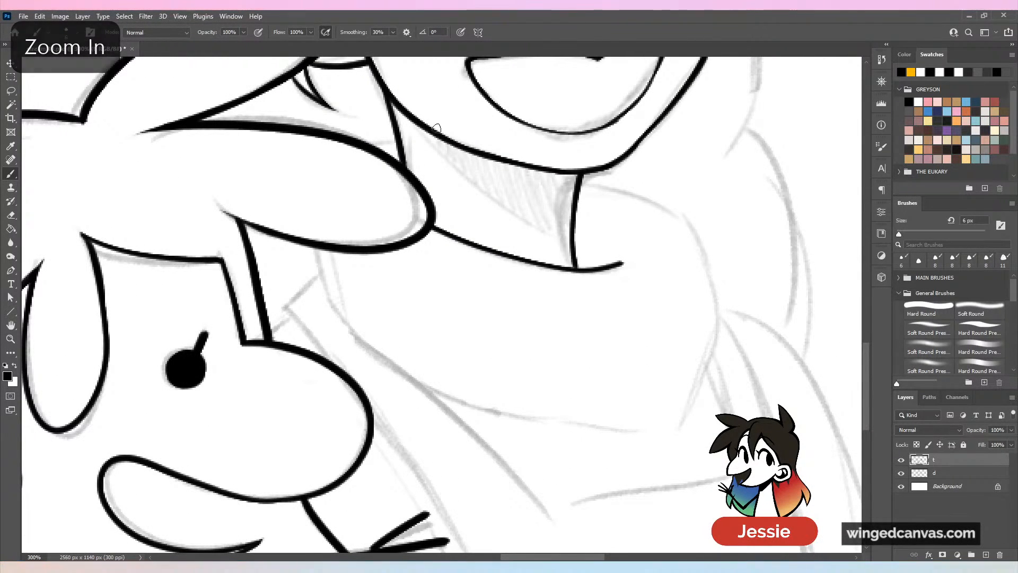
left_click_drag(370, 142, 398, 136)
mouse_move(321, 247)
left_mouse_down()
mouse_move(361, 342)
mouse_move(628, 410)
left_mouse_up()
left_click_drag(582, 174, 695, 309)
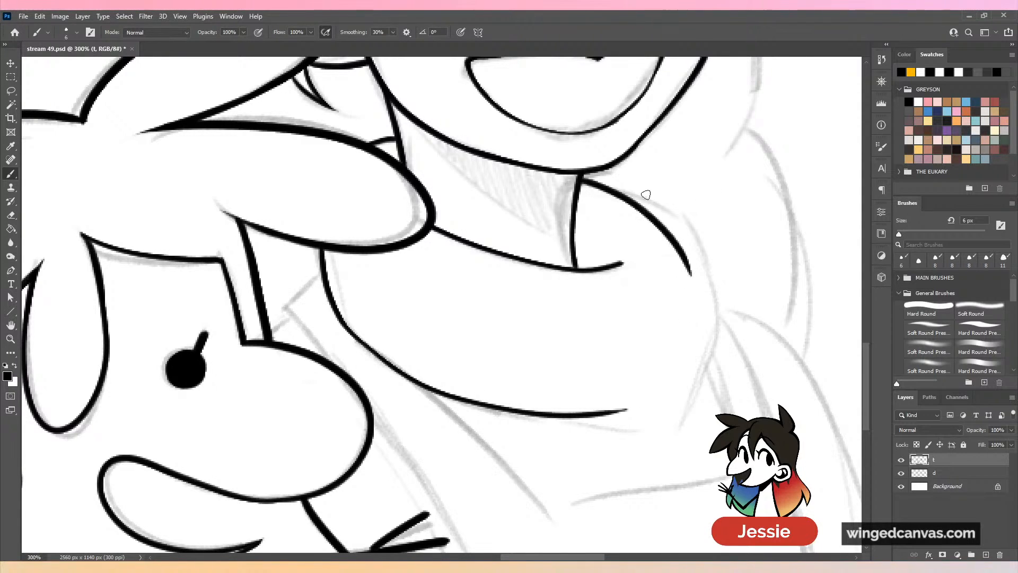
key("ctrl+z")
left_click_drag(595, 171, 717, 308)
key("ctrl+z")
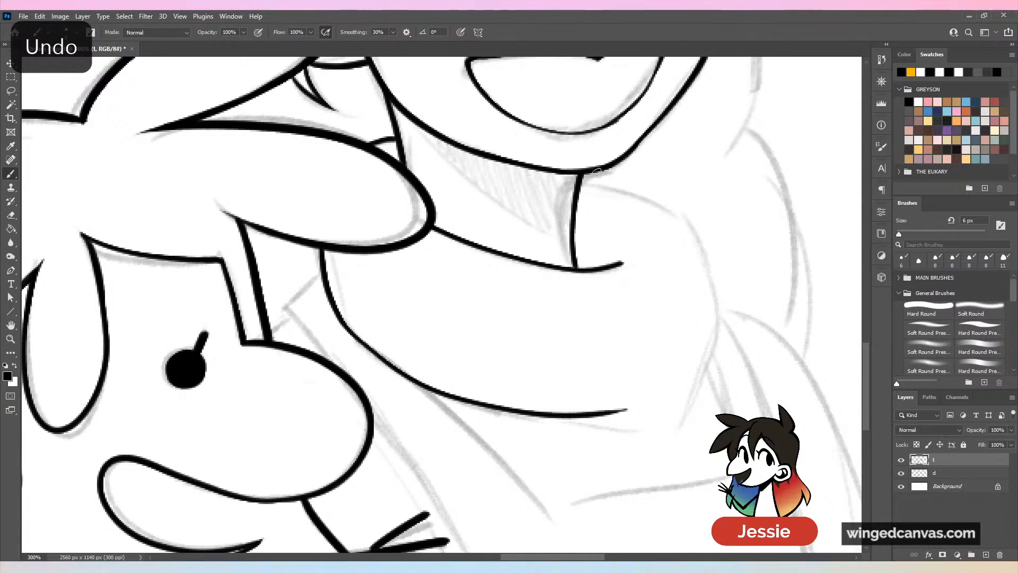
mouse_move(590, 171)
left_mouse_down()
mouse_move(682, 235)
mouse_move(694, 317)
mouse_move(699, 286)
mouse_move(683, 323)
mouse_move(697, 218)
left_mouse_up()
key("ctrl+z")
key("ctrl+z")
key("ctrl+z")
Ink the scarf's rounded outer side from beneath the chin around and down to its lower contour.
left_click_drag(600, 170, 697, 257)
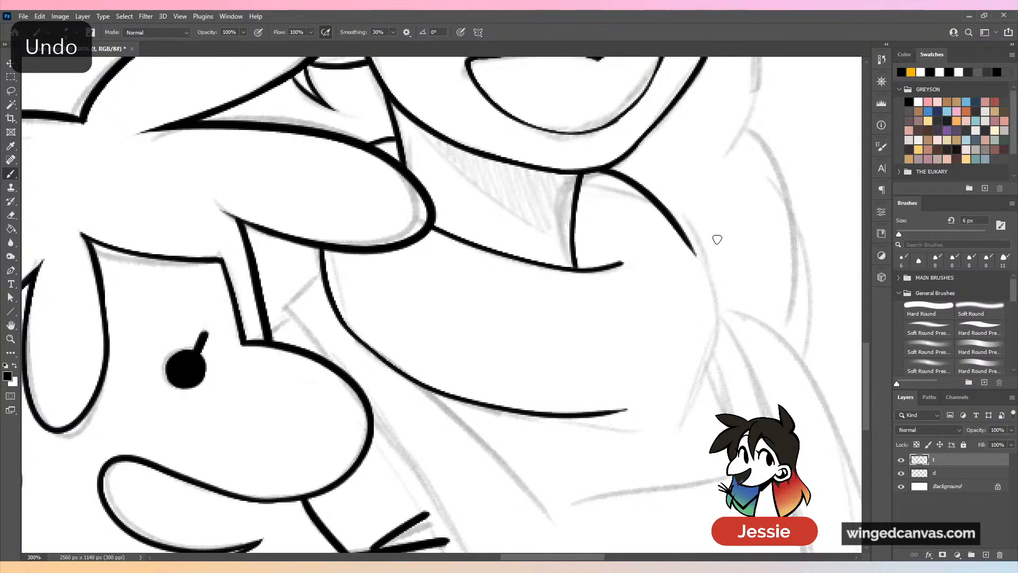
key("ctrl+z")
mouse_move(593, 170)
left_mouse_down()
mouse_move(705, 251)
mouse_move(671, 405)
mouse_move(651, 410)
left_mouse_up()
key("ctrl+z")
mouse_move(699, 246)
left_mouse_down()
mouse_move(710, 296)
mouse_move(666, 401)
left_mouse_up()
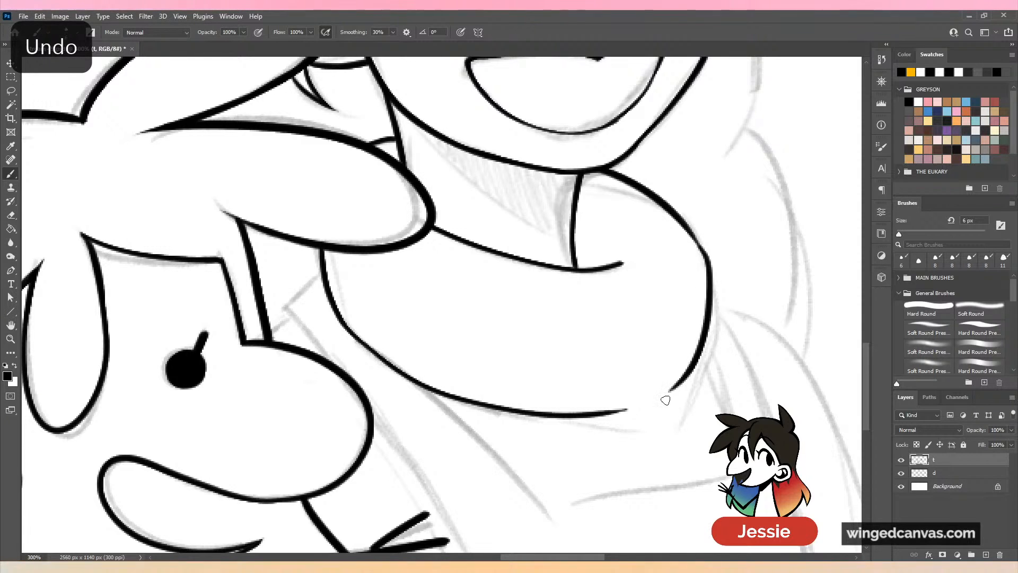
Toggle the sketch and line art layers' visibility to compare the scarf inking with the sketch.
key("ctrl+minus")
key("ctrl+minus")
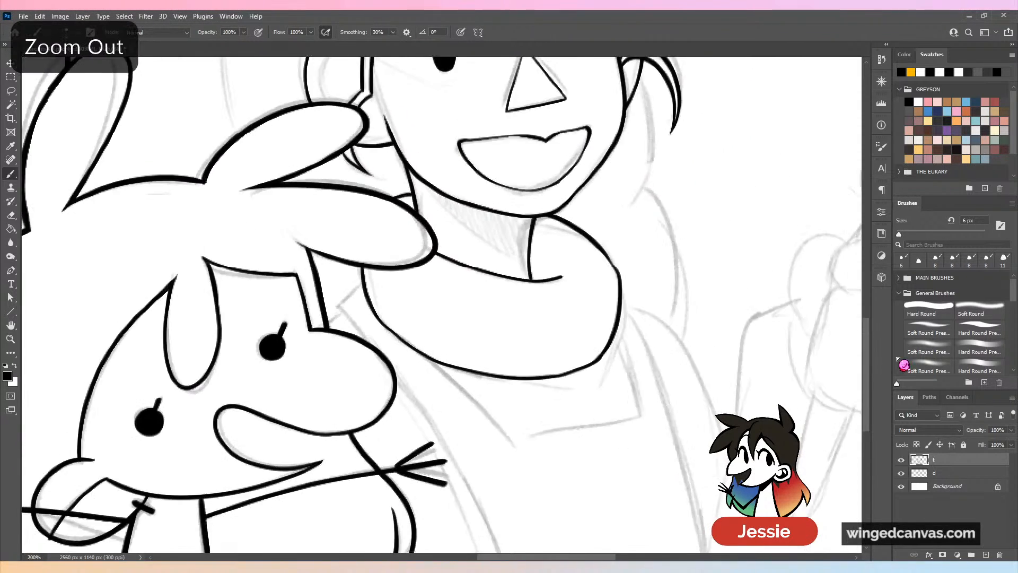
key("ctrl+minus")
key("ctrl+plus")
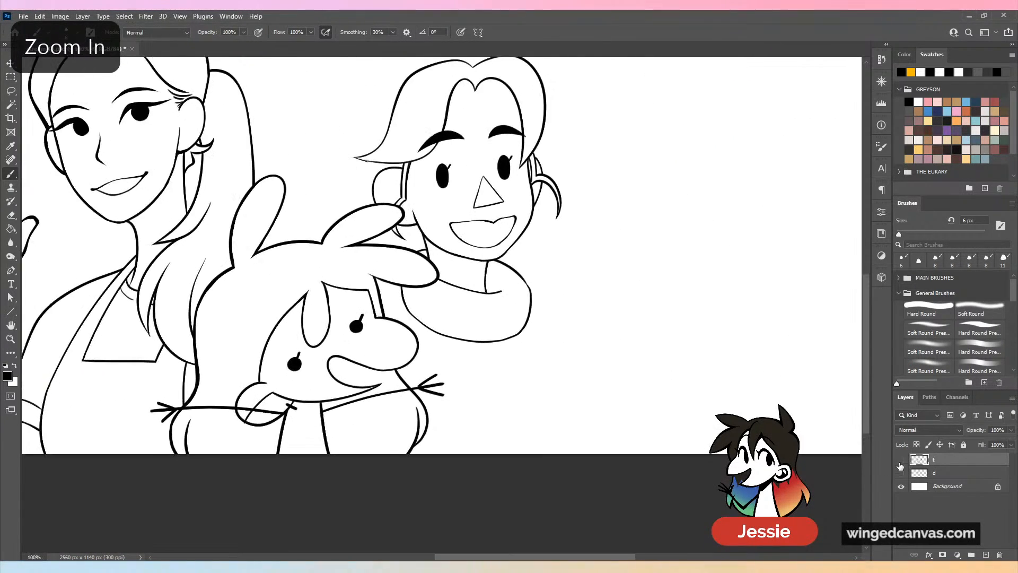
left_click(902, 459)
key("ctrl+plus")
left_click(901, 472)
left_click(901, 460)
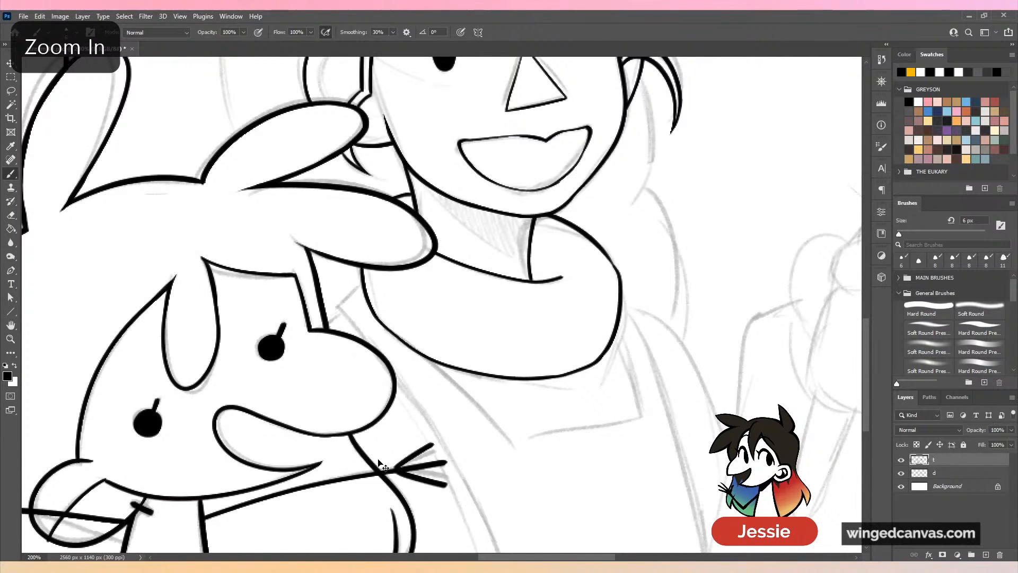
Ink the short shoulder line and the strap edge between the small character's hair and the scarf.
key("ctrl+plus")
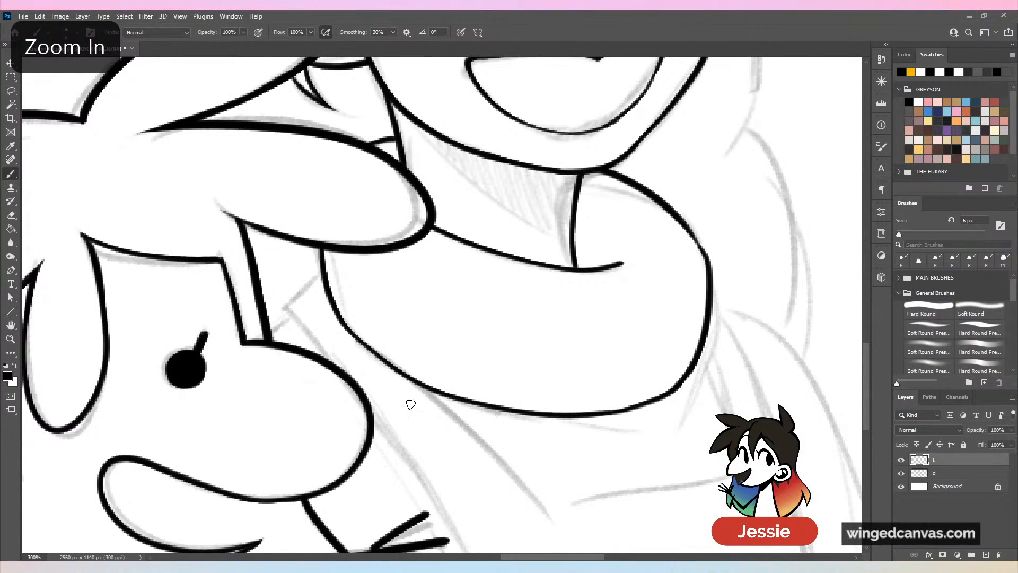
left_click_drag(423, 380, 459, 391)
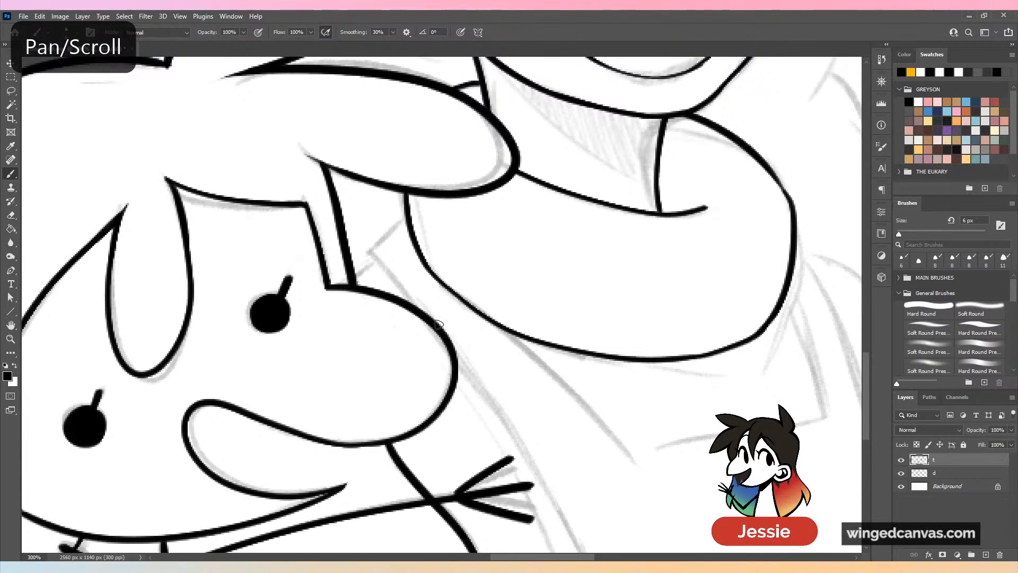
mouse_move(349, 250)
left_mouse_down()
mouse_move(391, 213)
mouse_move(397, 280)
left_mouse_up()
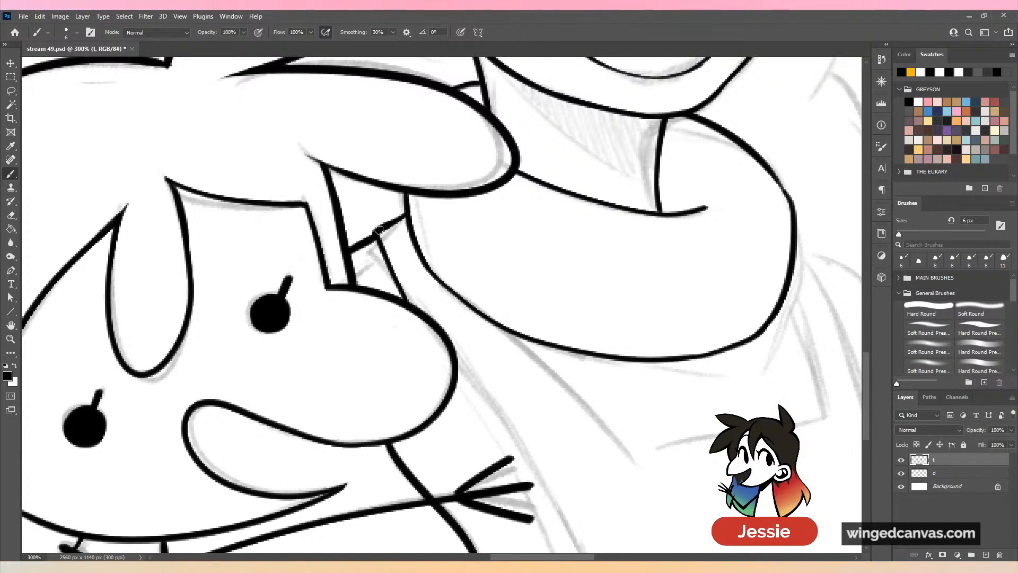
Ink the apron's long side contour from the small character's nose down to the canvas edge.
key("ctrl+minus")
left_click_drag(607, 418, 516, 352)
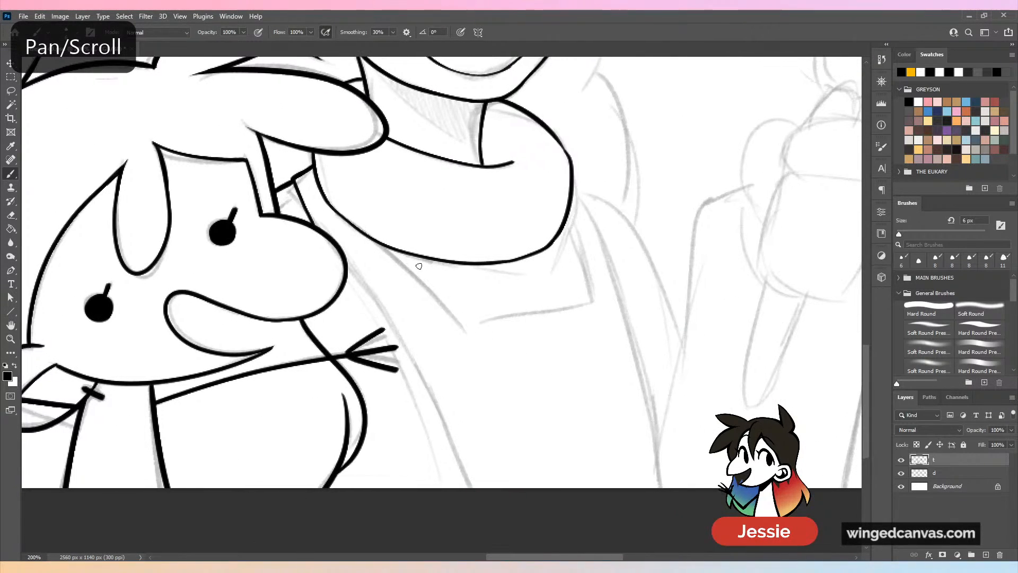
mouse_move(352, 276)
left_mouse_down()
mouse_move(404, 339)
mouse_move(479, 488)
left_mouse_up()
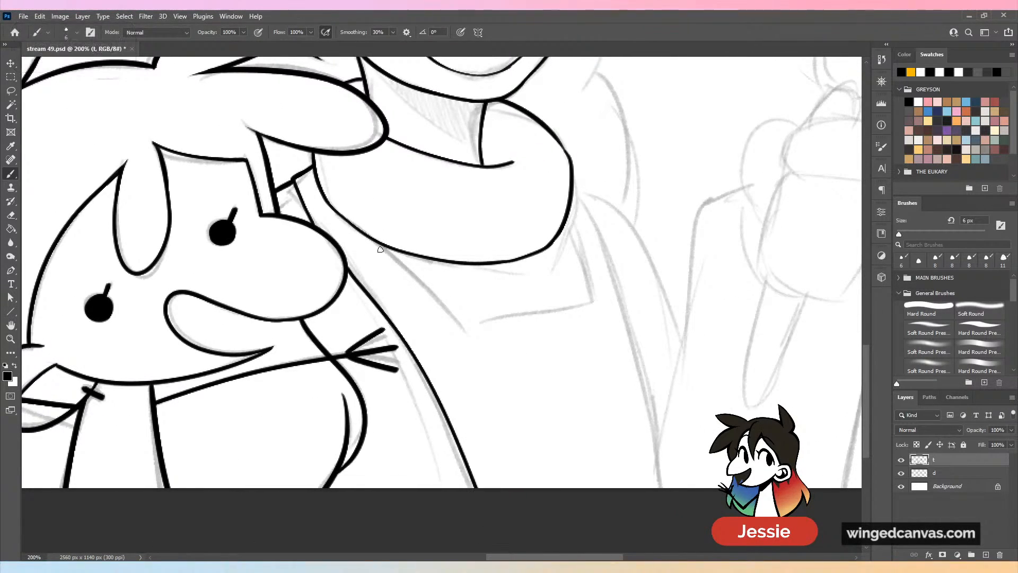
Ink the apron neckline below the scarf with two slanted sides joined by a straight lower edge.
left_click_drag(383, 253, 479, 321)
key("ctrl+z")
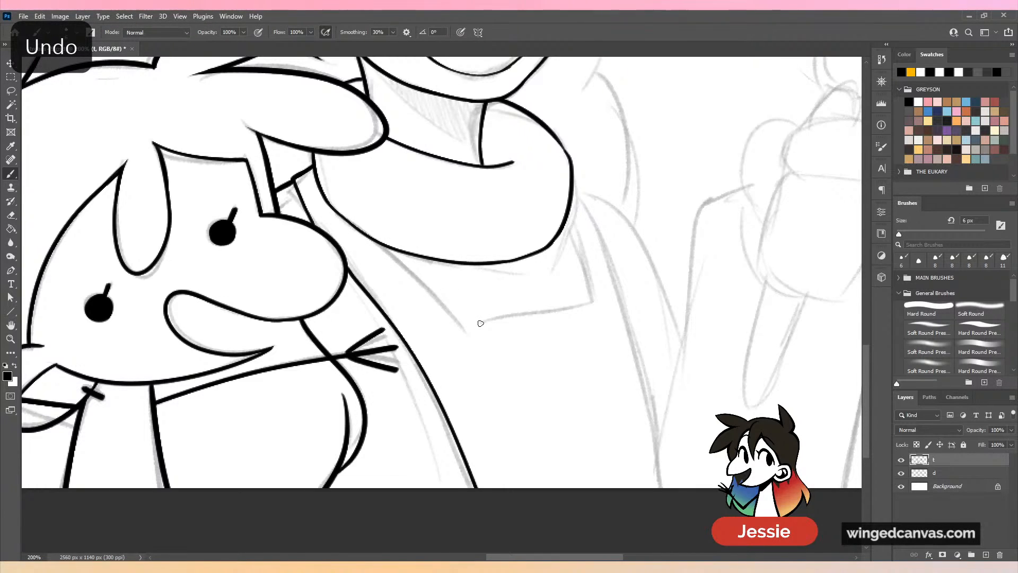
mouse_move(344, 216)
left_mouse_down()
mouse_move(462, 323)
mouse_move(587, 291)
left_mouse_up()
key("ctrl+z")
left_click_drag(462, 322, 595, 300)
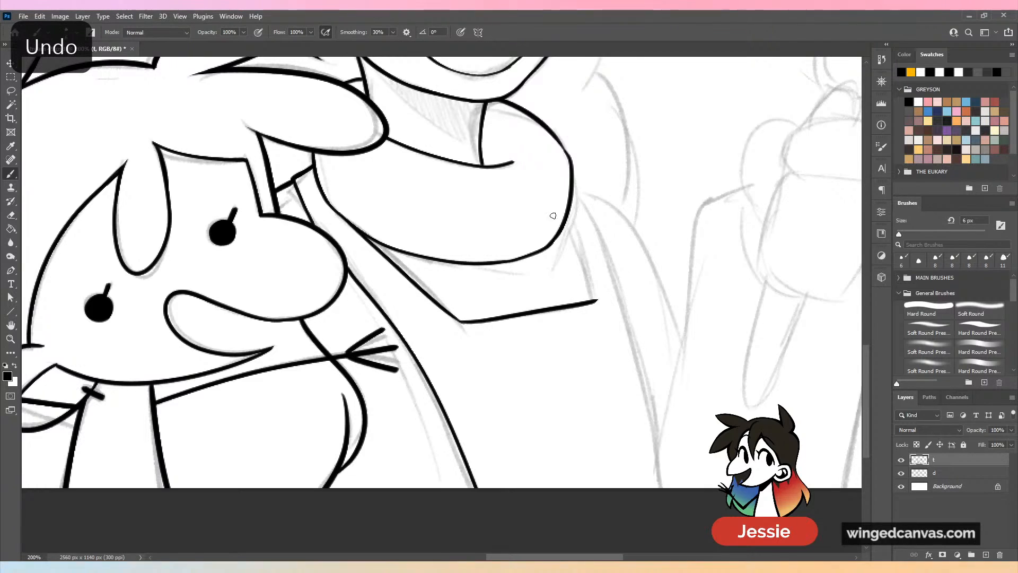
left_click_drag(574, 250, 595, 300)
Ink the apron's opposite side contour from the scarf down to the canvas edge and check it without the sketch.
mouse_move(571, 195)
left_mouse_down()
mouse_move(643, 403)
mouse_move(657, 488)
mouse_move(631, 312)
mouse_move(673, 489)
left_mouse_up()
key("ctrl+z")
key("ctrl+minus")
key("ctrl+minus")
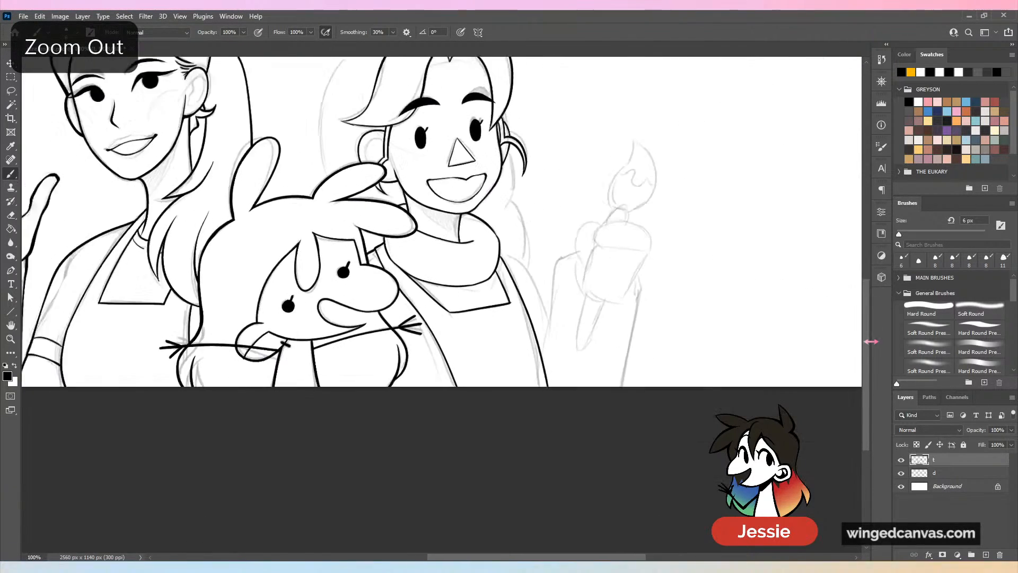
left_click(901, 473)
key("ctrl+plus")
key("ctrl+plus")
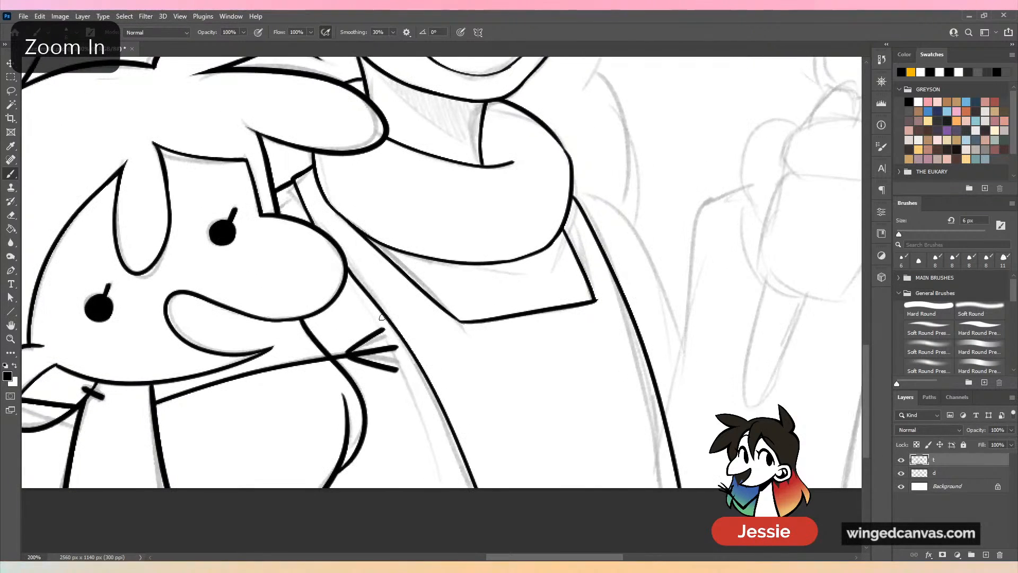
Ink a second body line branching off the apron's side contour near the whiskers down to the canvas edge.
left_click_drag(396, 333, 445, 489)
key("ctrl+z")
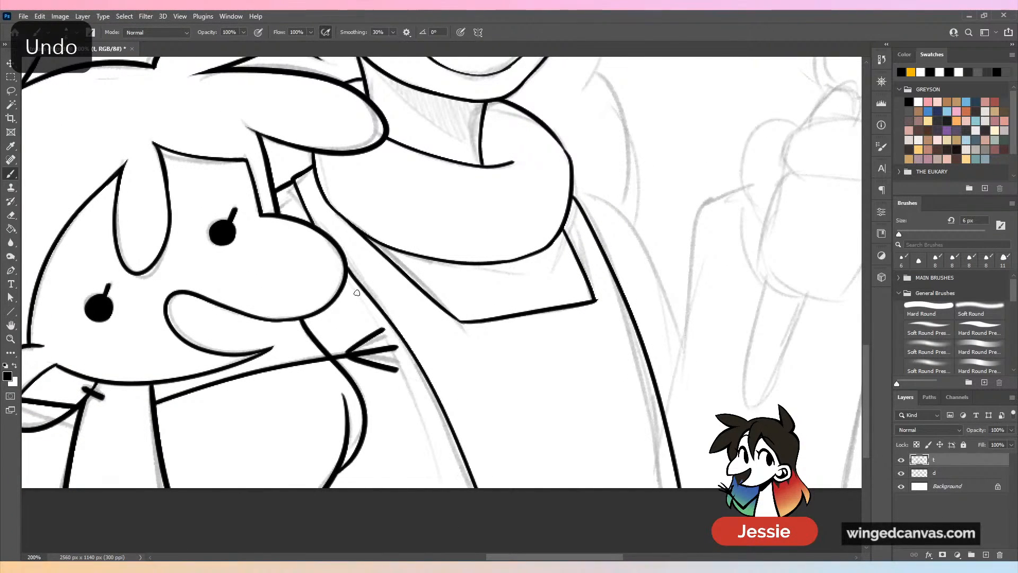
mouse_move(357, 287)
left_mouse_down()
mouse_move(380, 325)
mouse_move(436, 556)
left_mouse_up()
key("ctrl+z")
left_click_drag(389, 321, 446, 456)
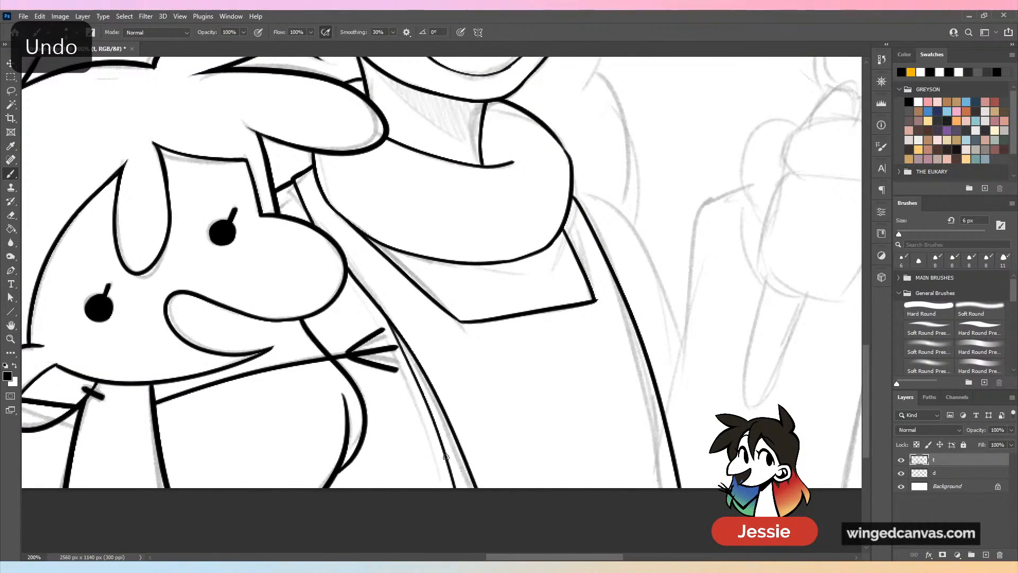
key("ctrl+z")
left_click_drag(390, 321, 451, 547)
Examine the torso inking up close and at full-picture view, with and without the sketch layer.
key("ctrl+minus")
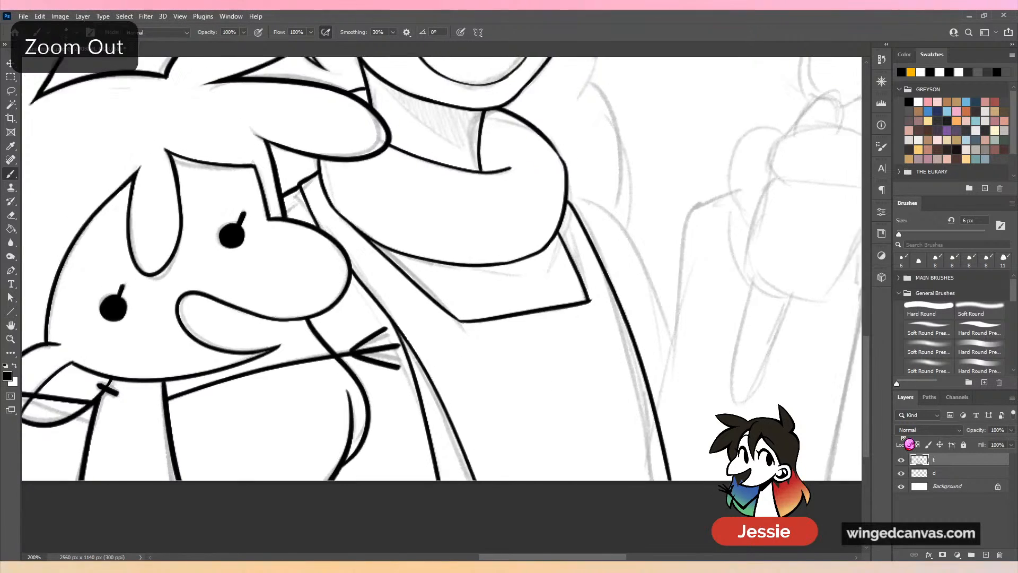
key("ctrl+plus")
key("ctrl+plus")
key("ctrl+plus")
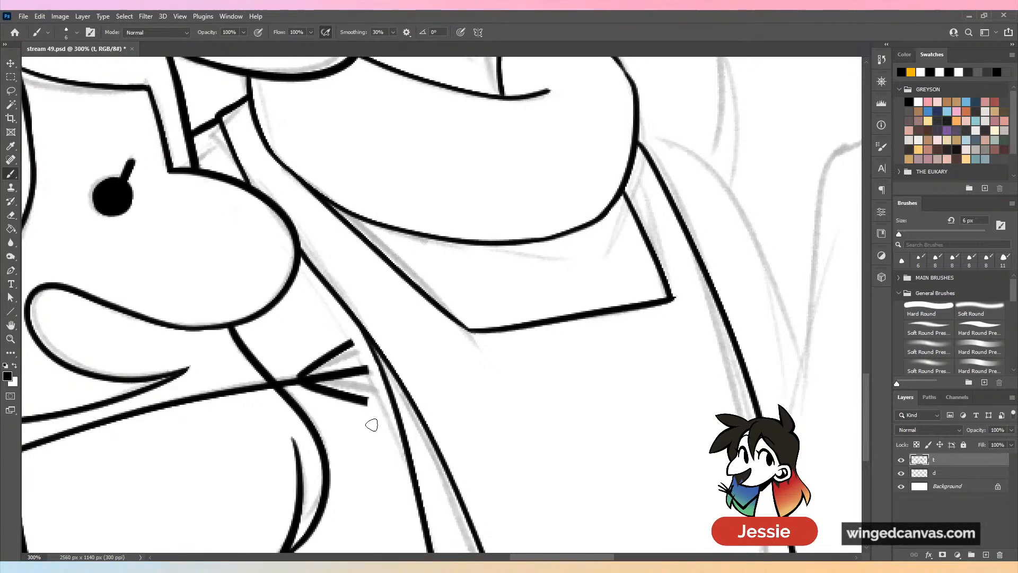
key("ctrl+minus")
key("ctrl+minus")
key("ctrl+minus")
left_click(902, 473)
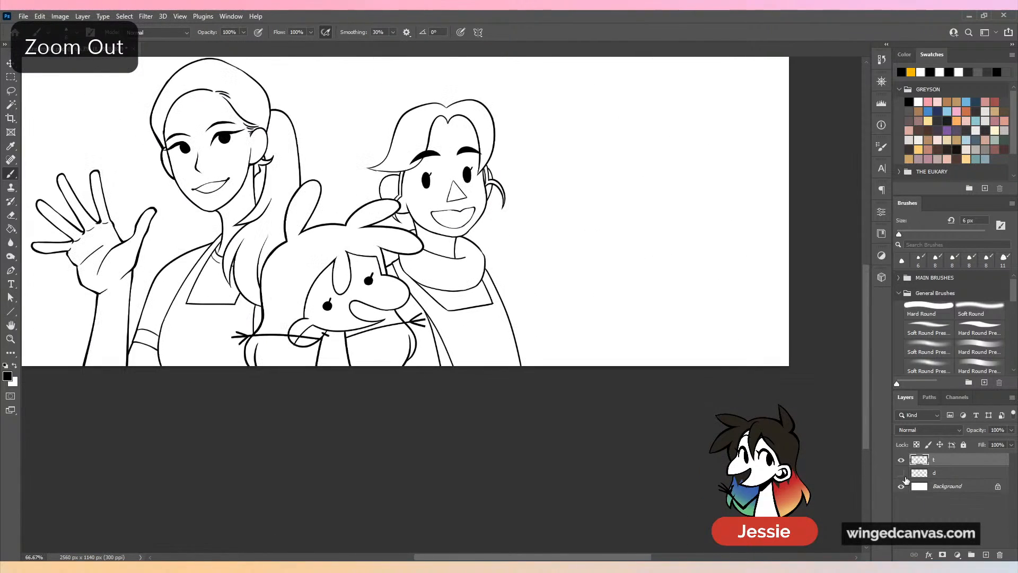
left_click(902, 473)
key("ctrl+plus")
key("ctrl+plus")
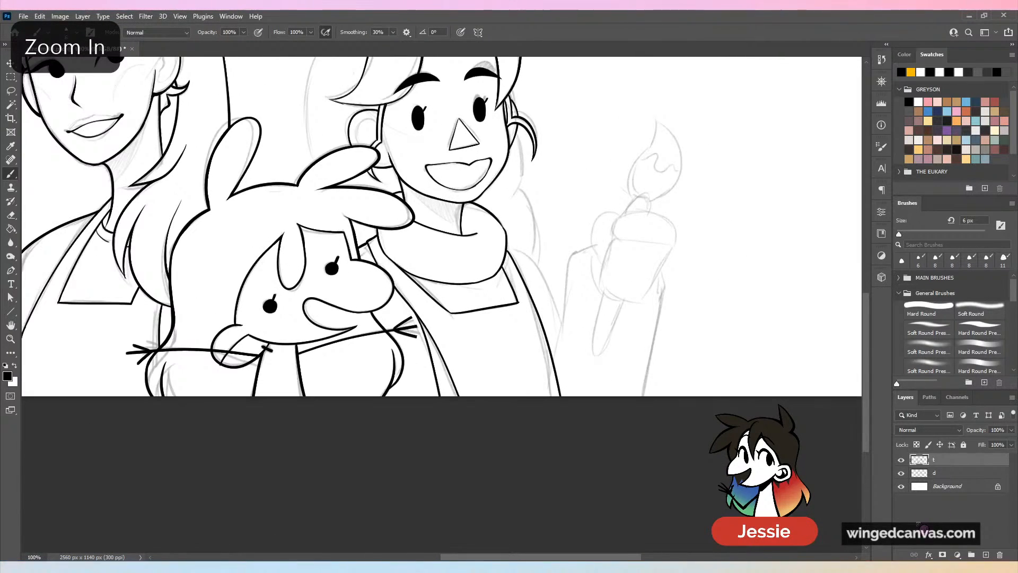
Ink the shoulder and upper-arm curve from the edge of the scarf down toward the raised forearm.
scroll(530, 222, "right", 3)
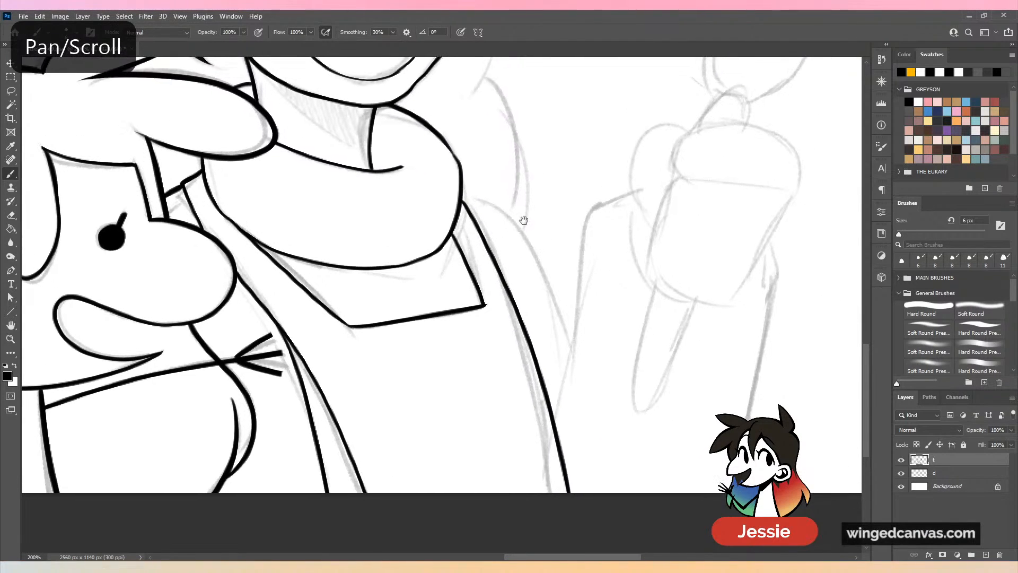
left_click_drag(463, 185, 576, 371)
key("ctrl+z")
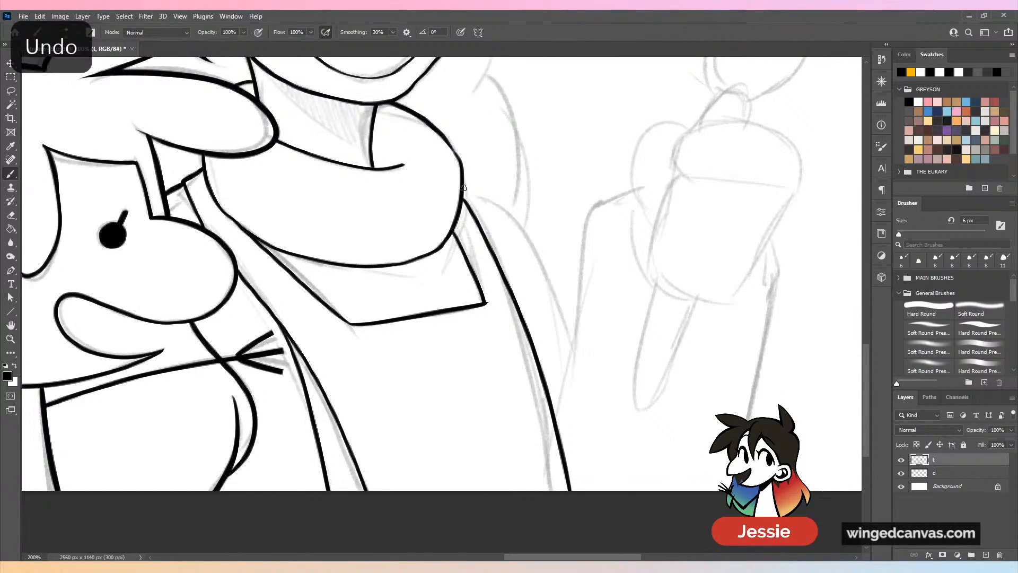
left_click_drag(463, 186, 575, 367)
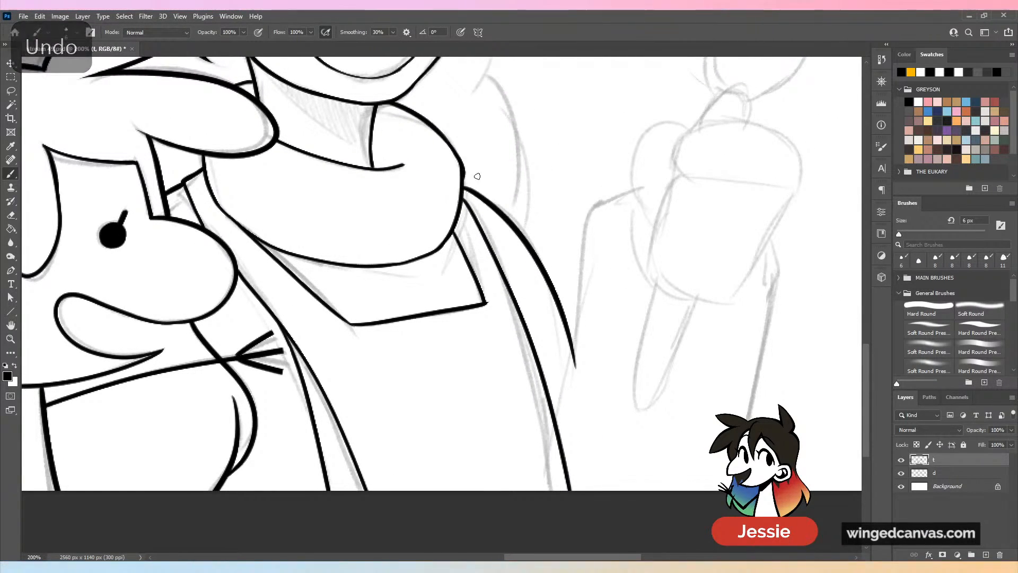
key("ctrl+minus")
key("ctrl+minus")
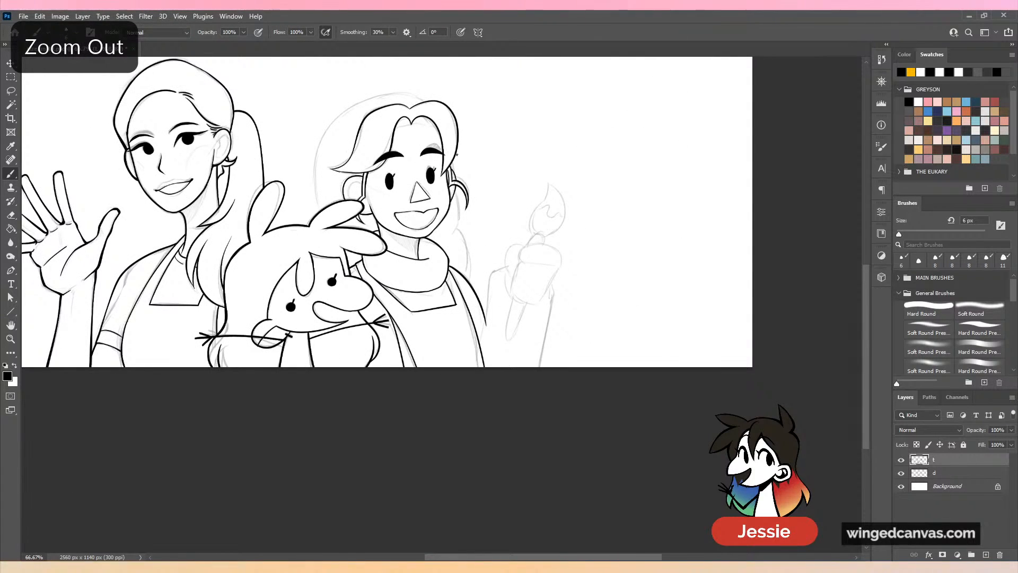
Ink both sides of the raised forearm, running the inner side into the apron contour and the outer side to the canvas edge.
key("ctrl+plus")
key("ctrl+plus")
scroll(435, 170, "right", 5)
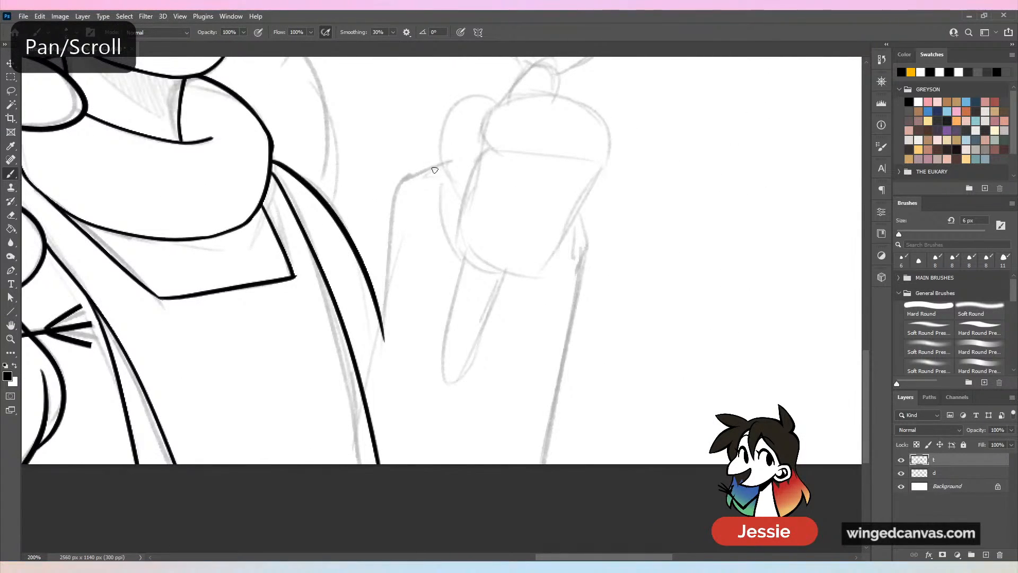
mouse_move(440, 165)
left_mouse_down()
mouse_move(366, 349)
mouse_move(366, 396)
left_mouse_up()
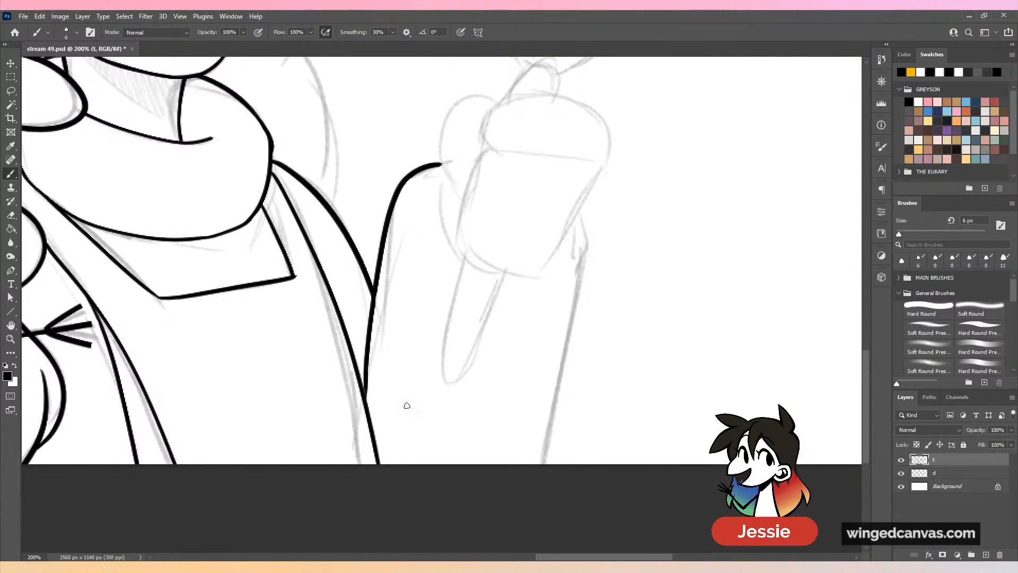
mouse_move(577, 211)
left_mouse_down()
mouse_move(593, 258)
mouse_move(539, 462)
left_mouse_up()
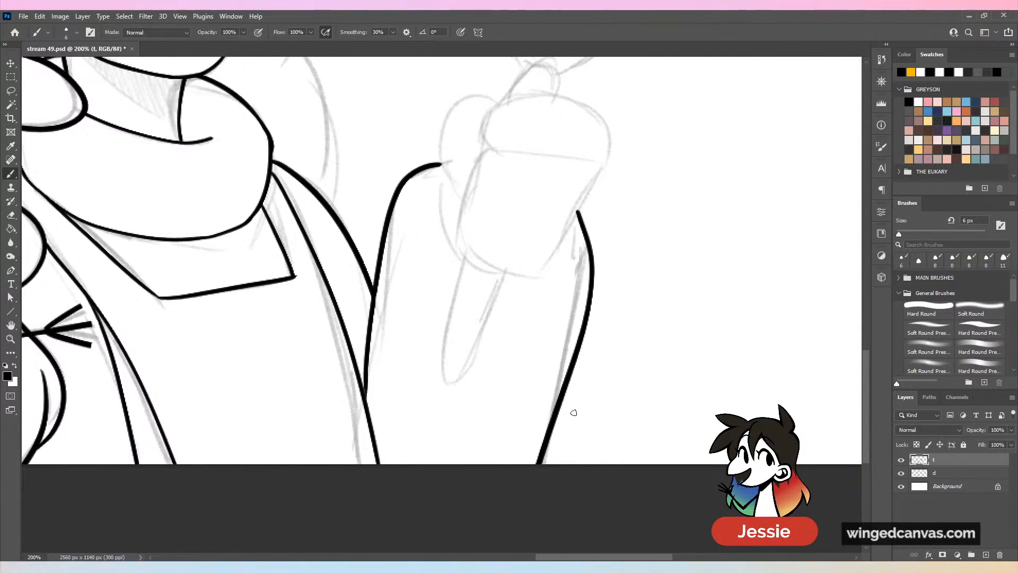
Ink the rounded outline of the digit on the inner side of the brush-holding fist.
left_click_drag(506, 160, 503, 250)
mouse_move(469, 213)
left_mouse_down()
mouse_move(425, 240)
mouse_move(435, 300)
mouse_move(423, 290)
mouse_move(423, 242)
mouse_move(467, 211)
left_mouse_up()
key("ctrl+z")
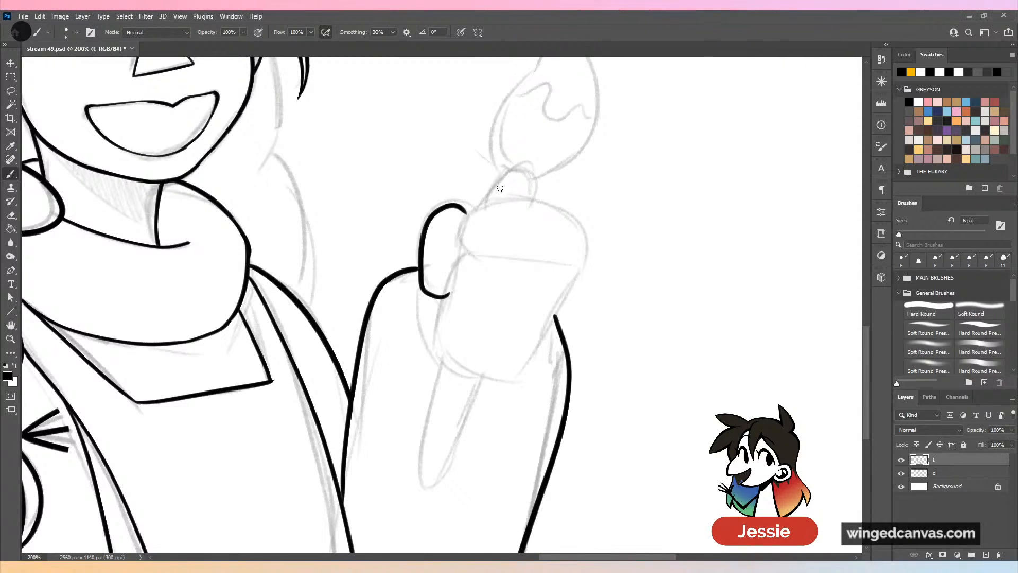
Ink the fist's rounded top finger and the crease line beneath it.
mouse_move(576, 277)
left_mouse_down()
mouse_move(582, 241)
mouse_move(453, 228)
mouse_move(469, 259)
left_mouse_up()
key("ctrl+z")
mouse_move(561, 301)
left_mouse_down()
mouse_move(587, 238)
mouse_move(542, 202)
mouse_move(463, 213)
mouse_move(533, 262)
left_mouse_up()
key("ctrl+z")
left_click_drag(471, 256, 550, 263)
Ink the fist's lower block and the small edge beside it, and thicken the inner digit's outer contour.
mouse_move(451, 281)
left_mouse_down()
mouse_move(432, 345)
mouse_move(526, 383)
mouse_move(561, 298)
mouse_move(522, 380)
left_mouse_up()
key("ctrl+z")
key("ctrl+z")
mouse_move(570, 286)
left_mouse_down()
mouse_move(538, 351)
mouse_move(519, 387)
left_mouse_up()
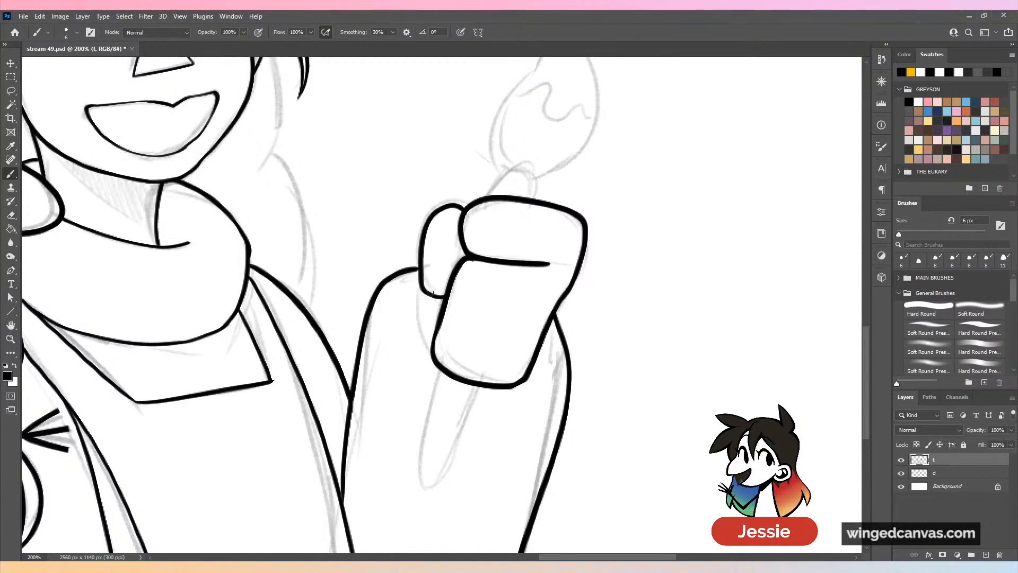
left_click_drag(426, 300, 432, 340)
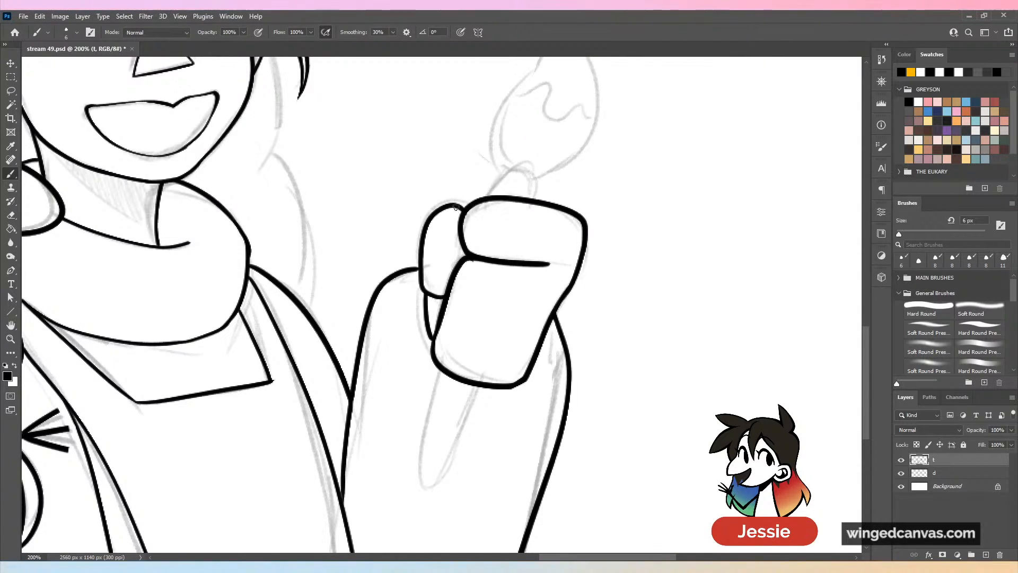
mouse_move(428, 213)
left_mouse_down()
mouse_move(418, 246)
mouse_move(434, 297)
left_mouse_up()
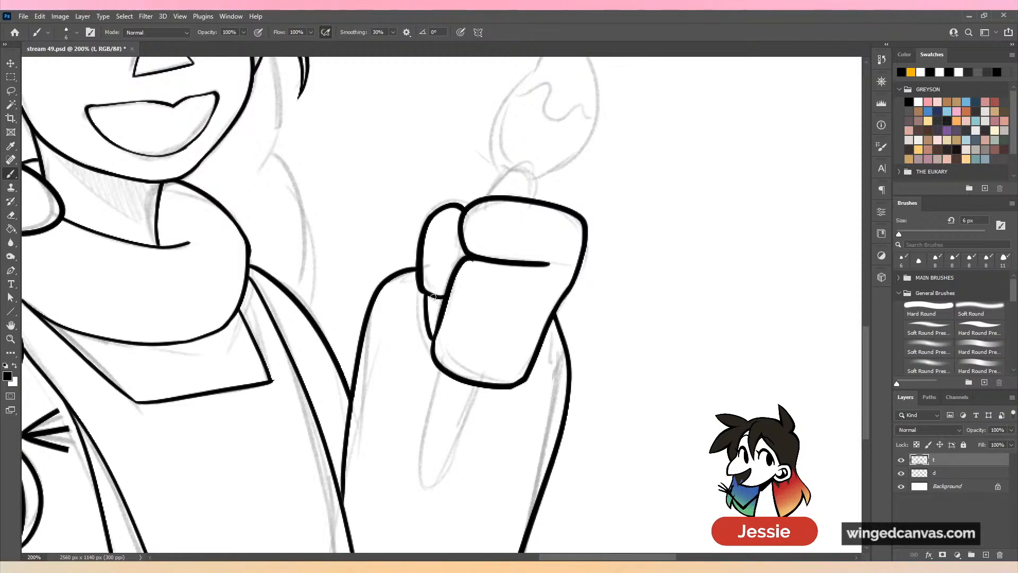
Ink the paintbrush's rounded collar above the fist and its tapered handle below, and check them without the sketch.
mouse_move(487, 197)
left_mouse_down()
mouse_move(509, 173)
mouse_move(537, 197)
left_mouse_up()
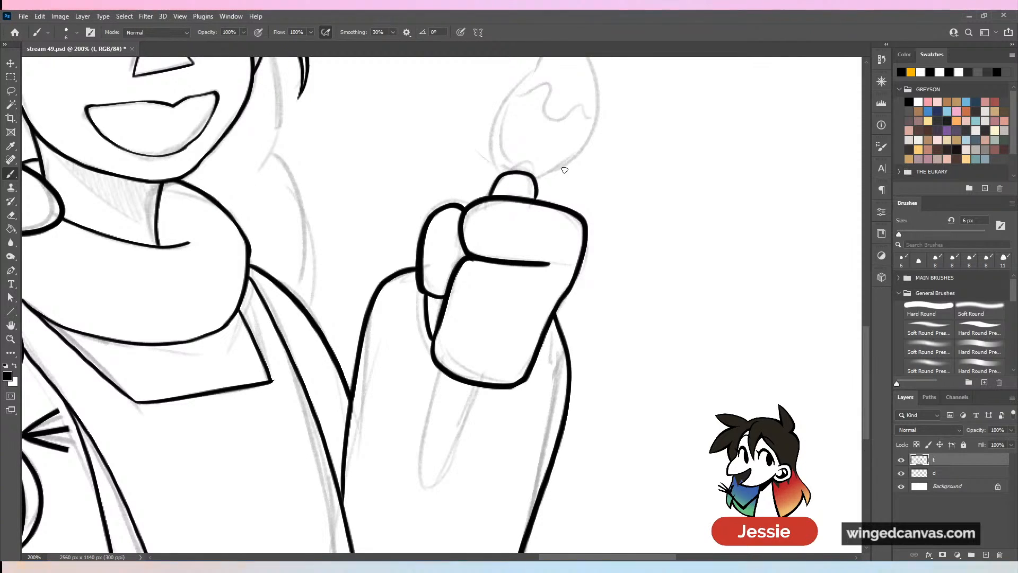
left_click_drag(444, 375, 440, 492)
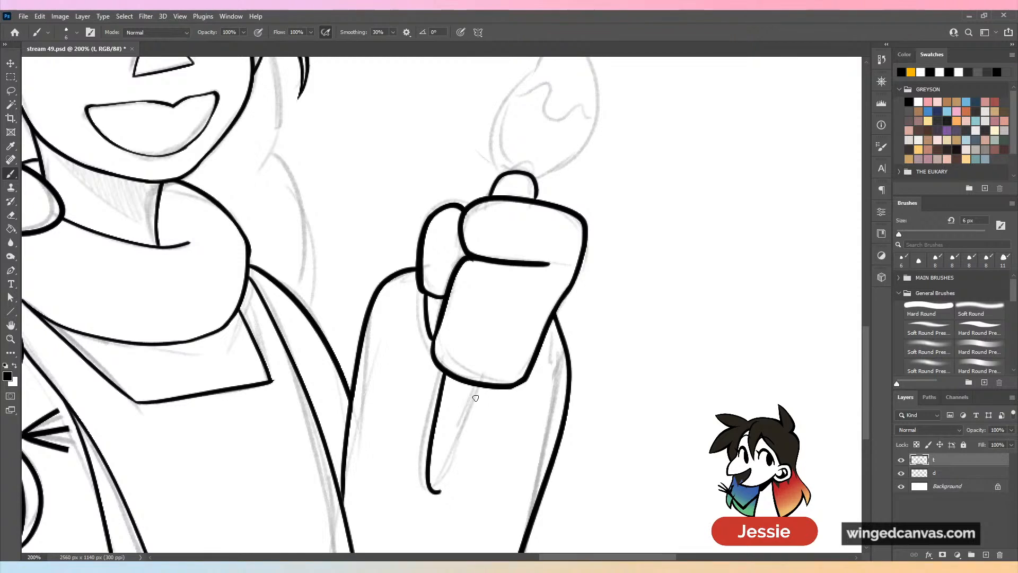
mouse_move(484, 387)
left_mouse_down()
mouse_move(451, 467)
mouse_move(485, 385)
left_mouse_up()
key("ctrl+z")
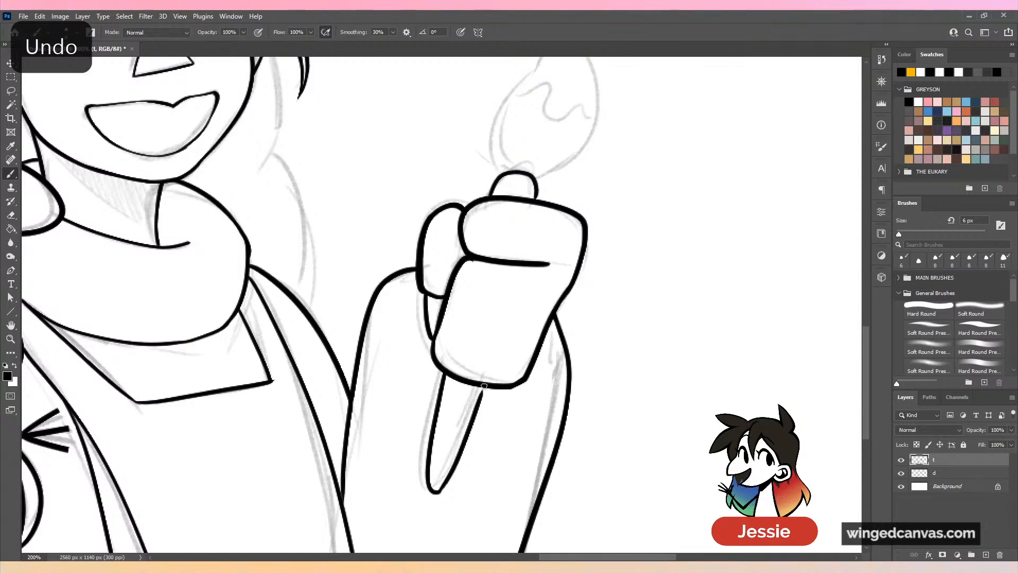
key("ctrl+minus")
key("ctrl+plus")
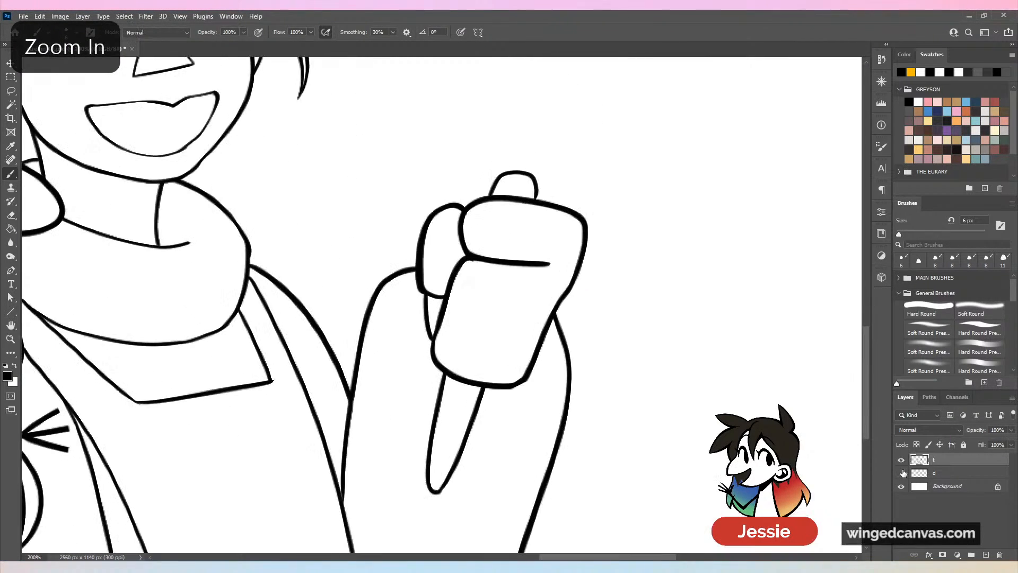
Ink the paintbrush's pointed teardrop bristles above the collar and save the file.
scroll(515, 341, "up", 3)
key("ctrl+plus")
mouse_move(417, 400)
left_mouse_down()
mouse_move(390, 356)
mouse_move(474, 232)
mouse_move(507, 126)
mouse_move(528, 349)
mouse_move(501, 358)
mouse_move(530, 383)
mouse_move(468, 141)
mouse_move(527, 228)
left_mouse_up()
key("ctrl+z")
key("ctrl+z")
left_click_drag(489, 180, 532, 222)
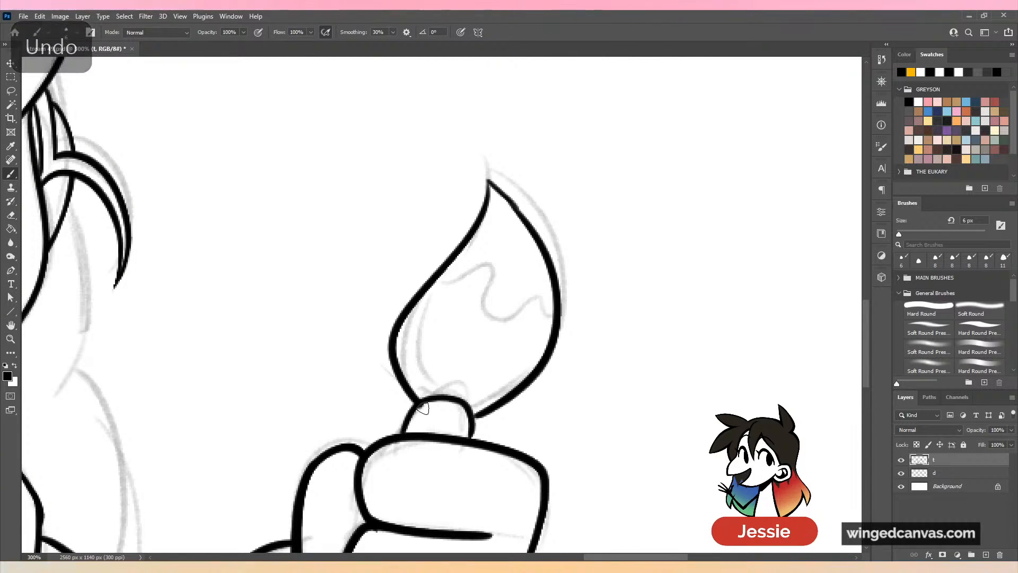
key("ctrl+minus")
key("ctrl+minus")
key("ctrl+s")
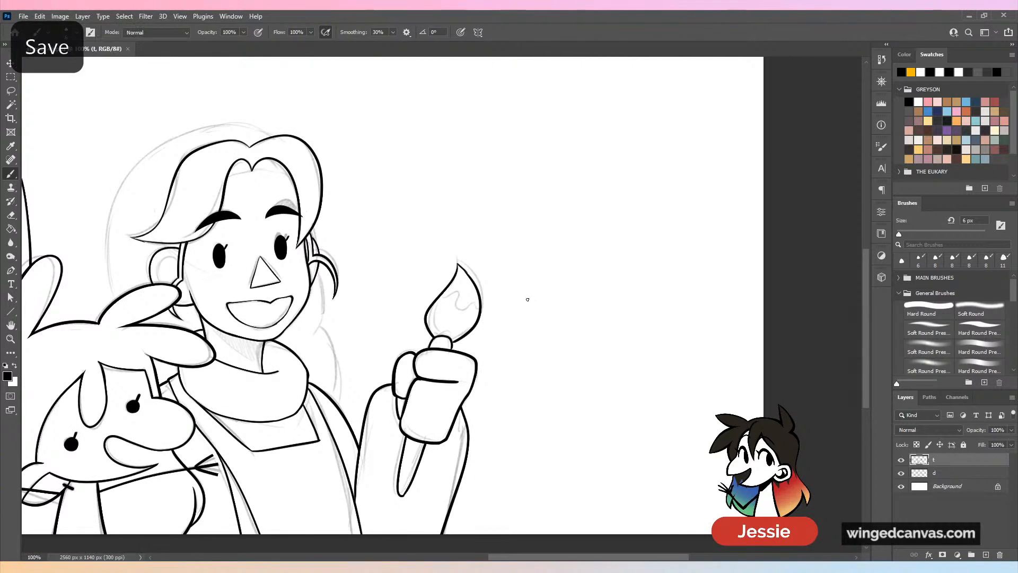
Rework the outer edge of the bristles near the point into a thinner line meeting the tip.
scroll(527, 296, "left", 4)
scroll(528, 295, "down", 2)
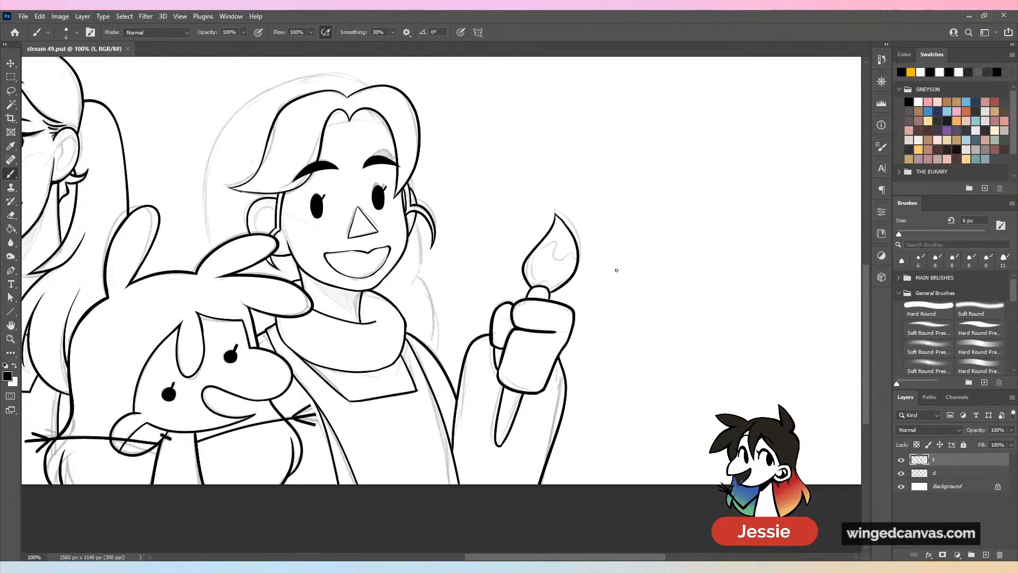
key("ctrl+plus")
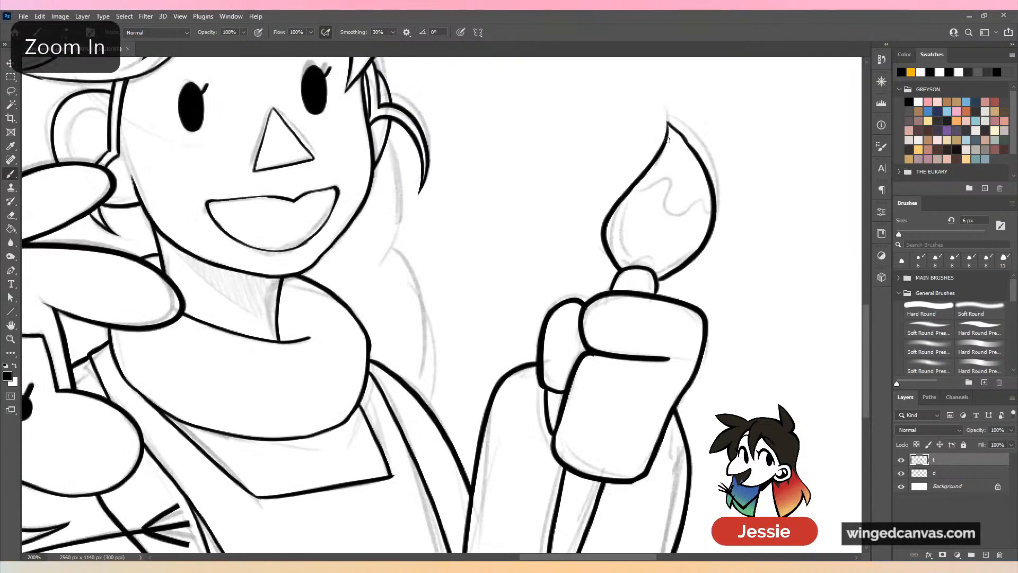
left_click_drag(672, 126, 715, 193)
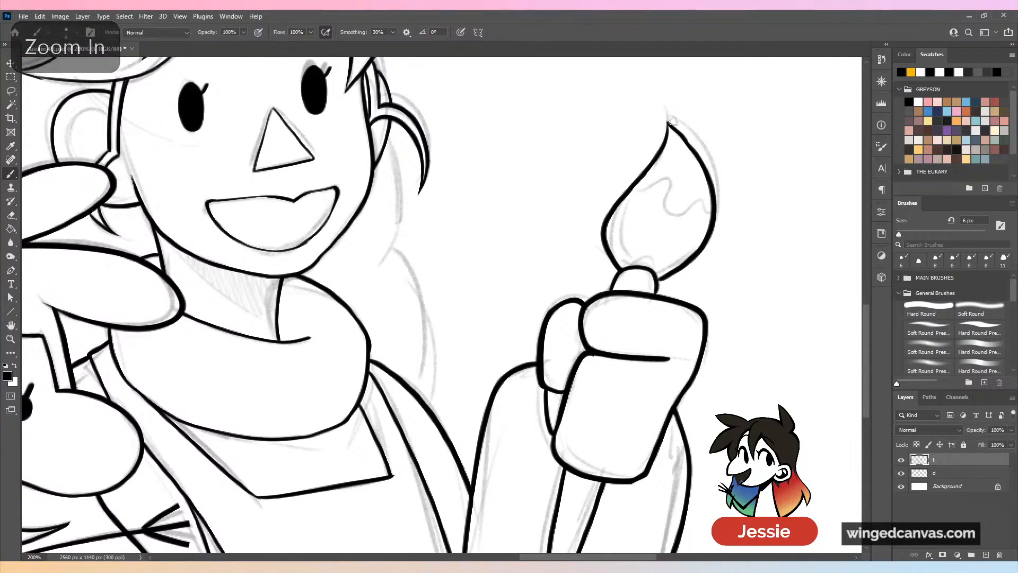
key("ctrl+z")
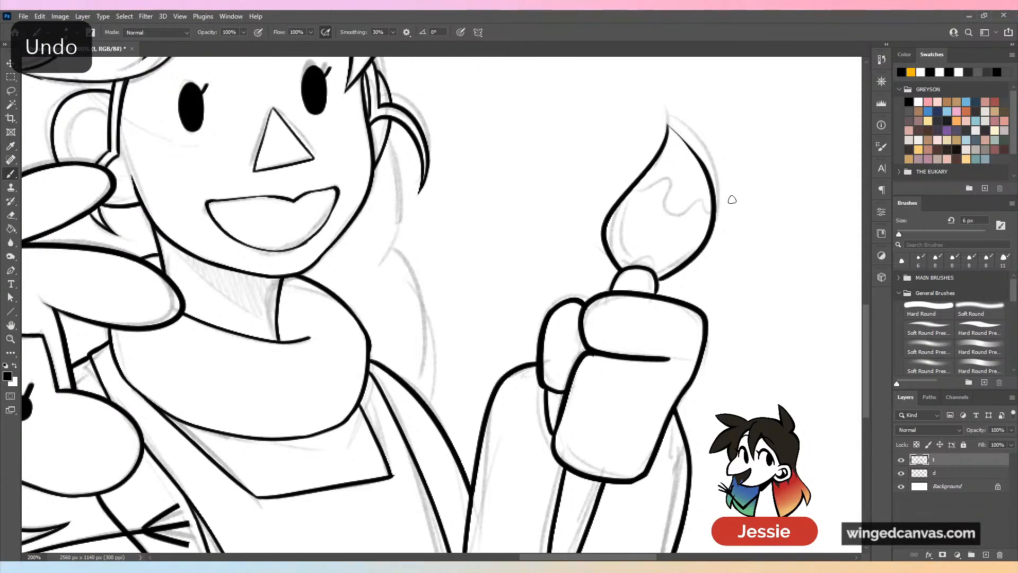
left_click_drag(733, 199, 550, 272)
key("ctrl+plus")
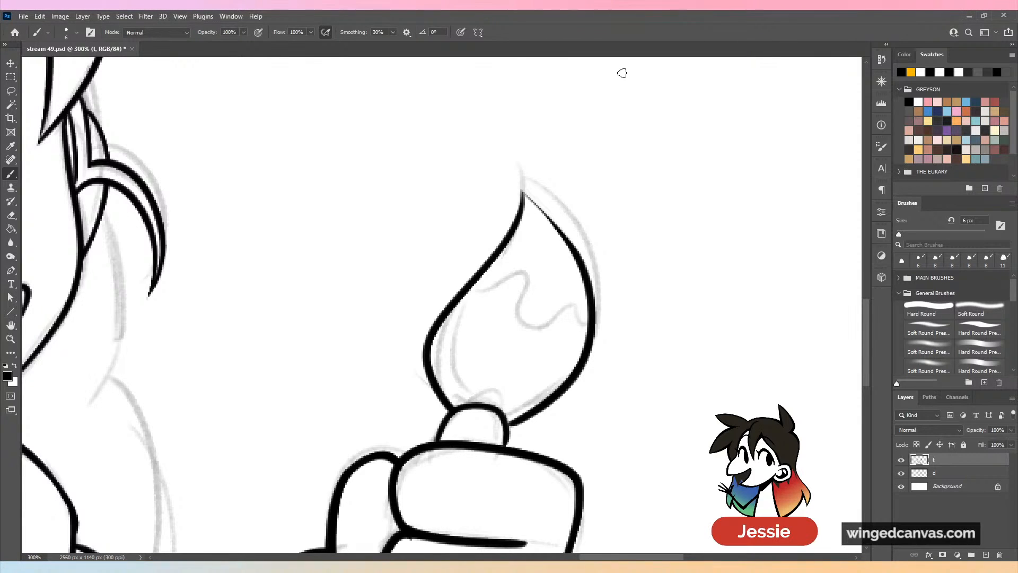
left_click_drag(529, 198, 526, 194)
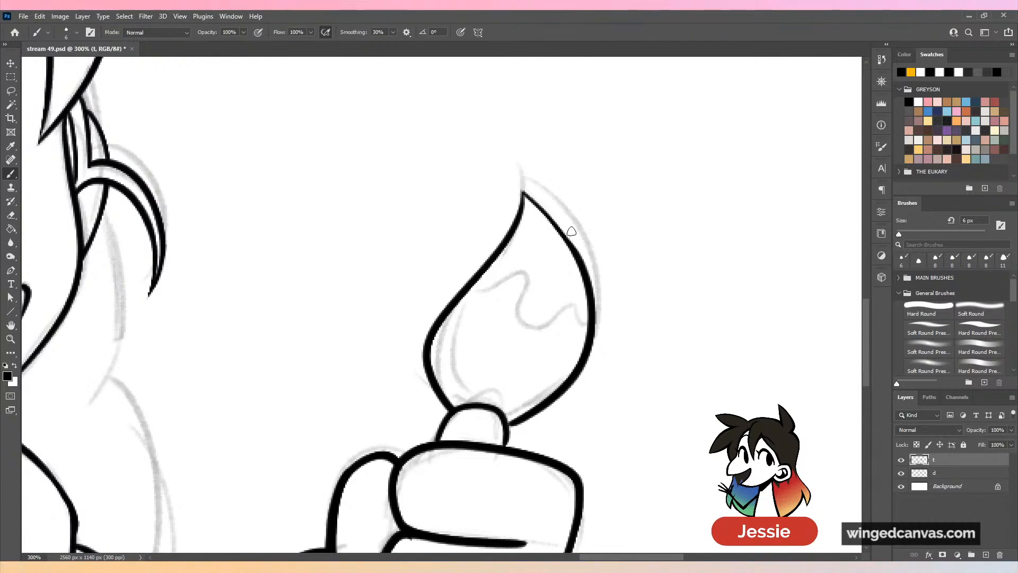
key("ctrl+minus")
key("ctrl+minus")
key("ctrl+minus")
Ink a wavy paint-drip line across the bristles and check the arm and brush with the sketch hidden.
key("ctrl+plus")
key("ctrl+plus")
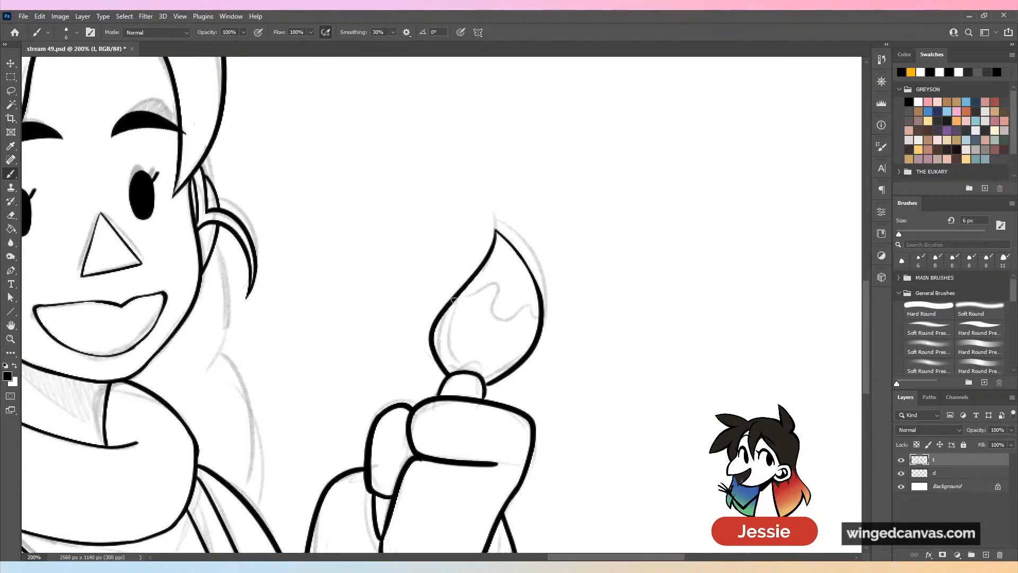
mouse_move(453, 300)
left_mouse_down()
mouse_move(500, 286)
mouse_move(498, 302)
mouse_move(485, 289)
mouse_move(490, 305)
mouse_move(516, 295)
mouse_move(511, 316)
mouse_move(523, 320)
mouse_move(529, 358)
left_mouse_up()
key("ctrl+z")
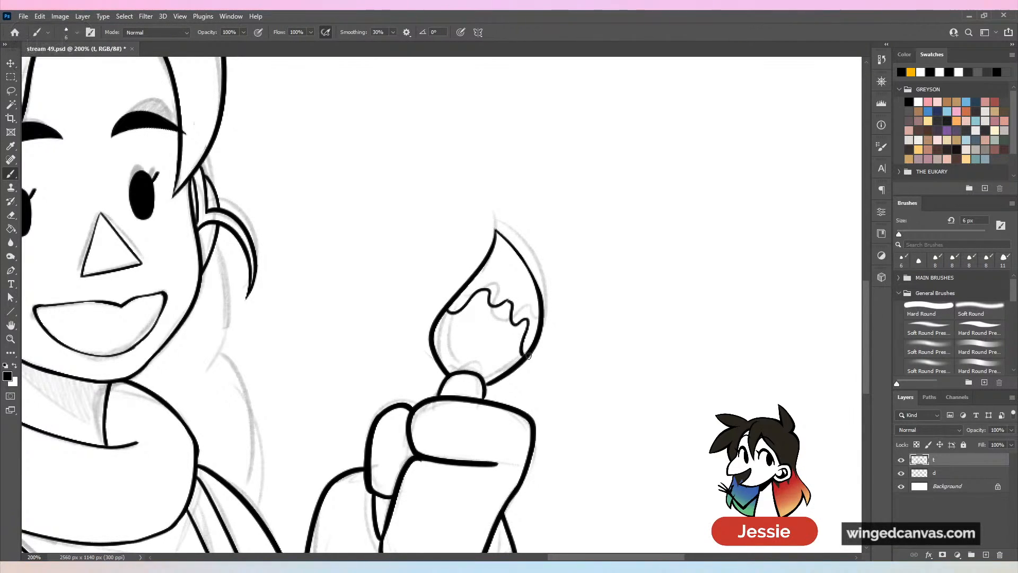
key("ctrl+z")
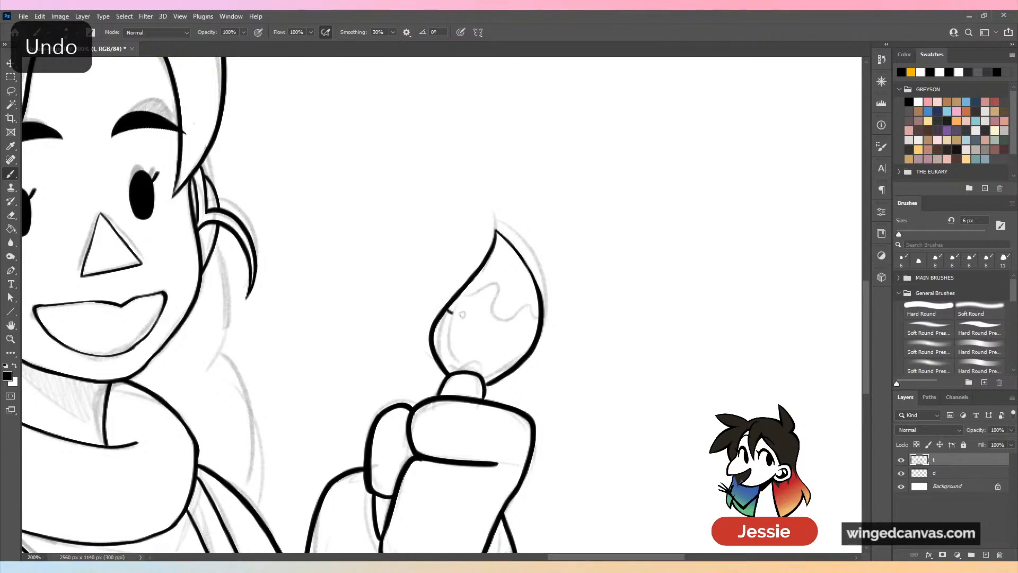
mouse_move(463, 315)
left_mouse_down()
mouse_move(497, 295)
mouse_move(517, 308)
mouse_move(513, 343)
left_mouse_up()
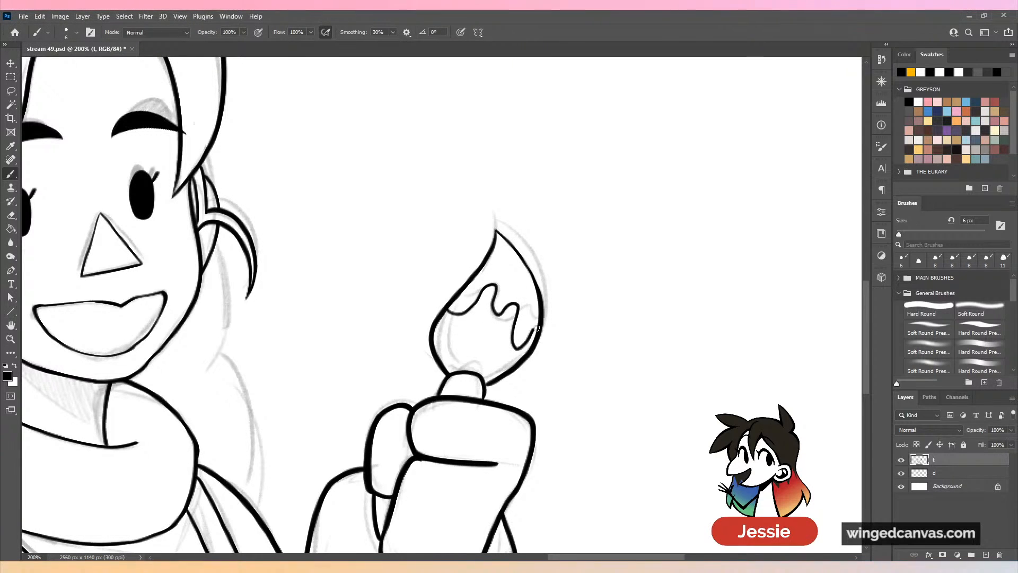
key("ctrl+minus")
key("ctrl+minus")
left_click(901, 473)
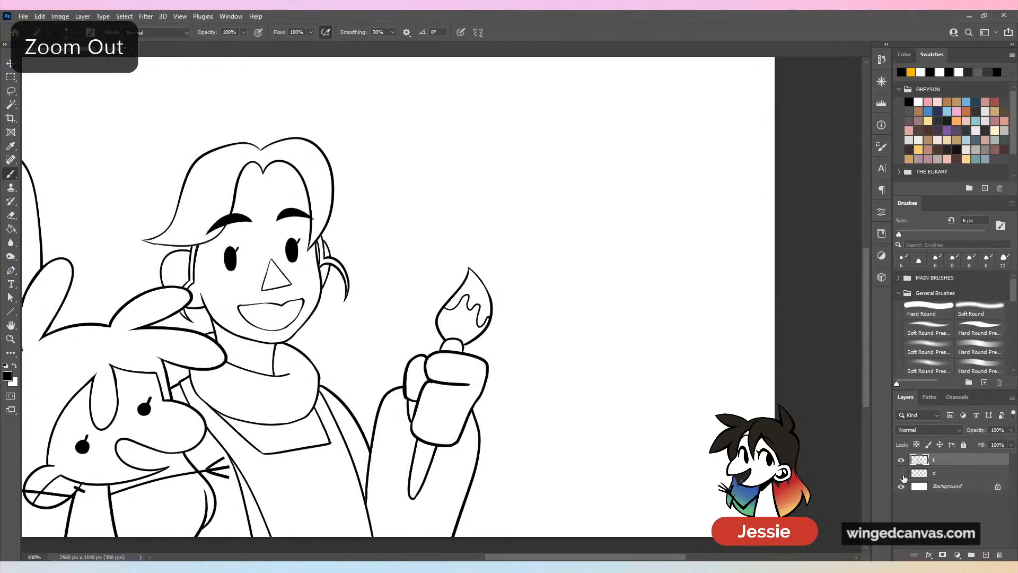
left_click(901, 474)
Ink the large back-of-hair curve from the top of the woman's fringe around behind her ear to the smaller character's raised tuft.
key("ctrl+plus")
left_click_drag(324, 267, 658, 303)
key("ctrl+plus")
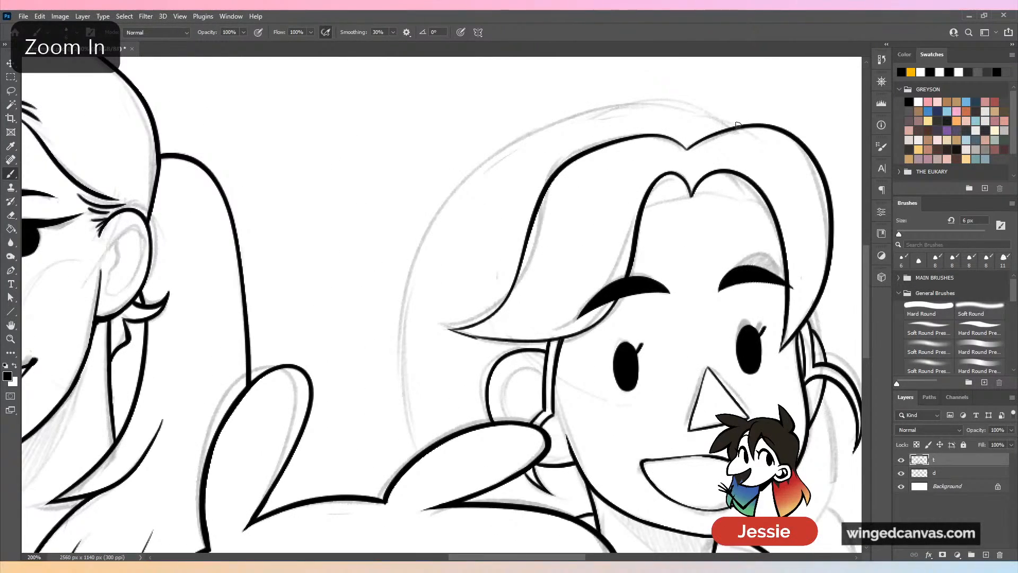
mouse_move(737, 124)
left_mouse_down()
mouse_move(650, 101)
mouse_move(411, 408)
left_mouse_up()
key("ctrl+z")
left_click_drag(743, 124, 408, 297)
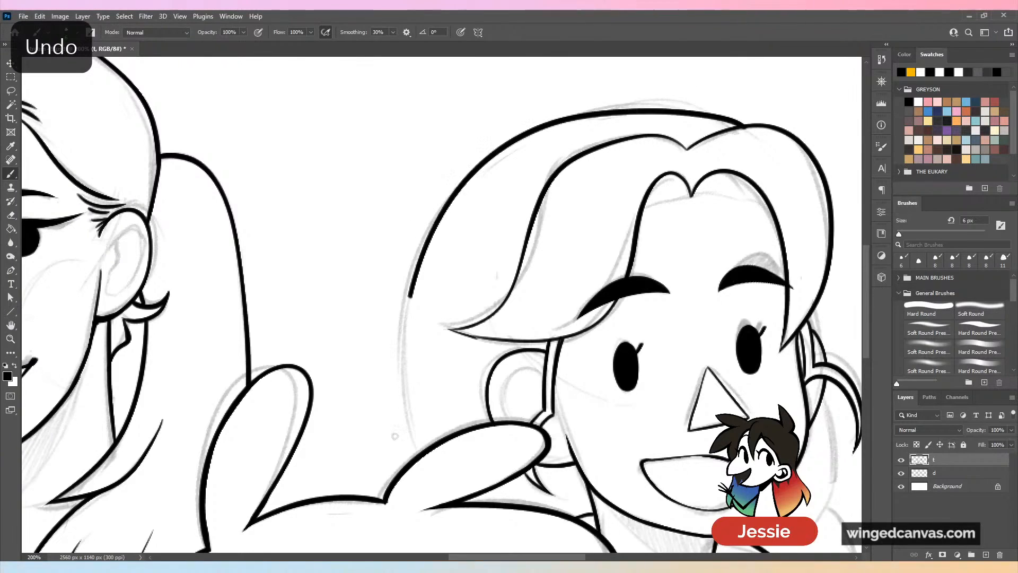
left_click_drag(395, 436, 395, 439)
key("ctrl+z")
left_click_drag(740, 126, 402, 534)
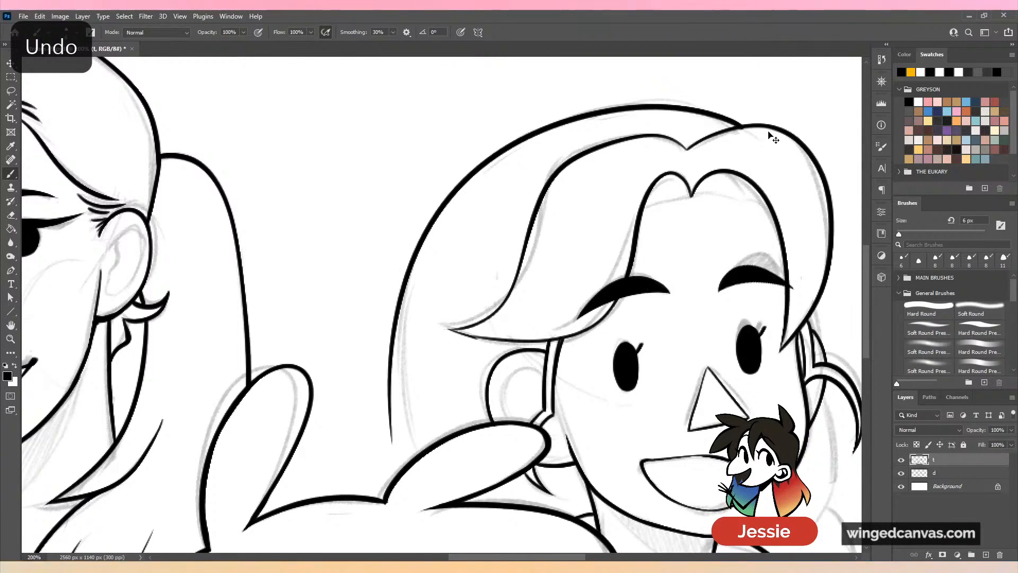
key("ctrl+z")
left_click_drag(743, 125, 404, 443)
key("ctrl+z")
mouse_move(740, 124)
left_mouse_down()
mouse_move(482, 140)
mouse_move(407, 436)
left_mouse_up()
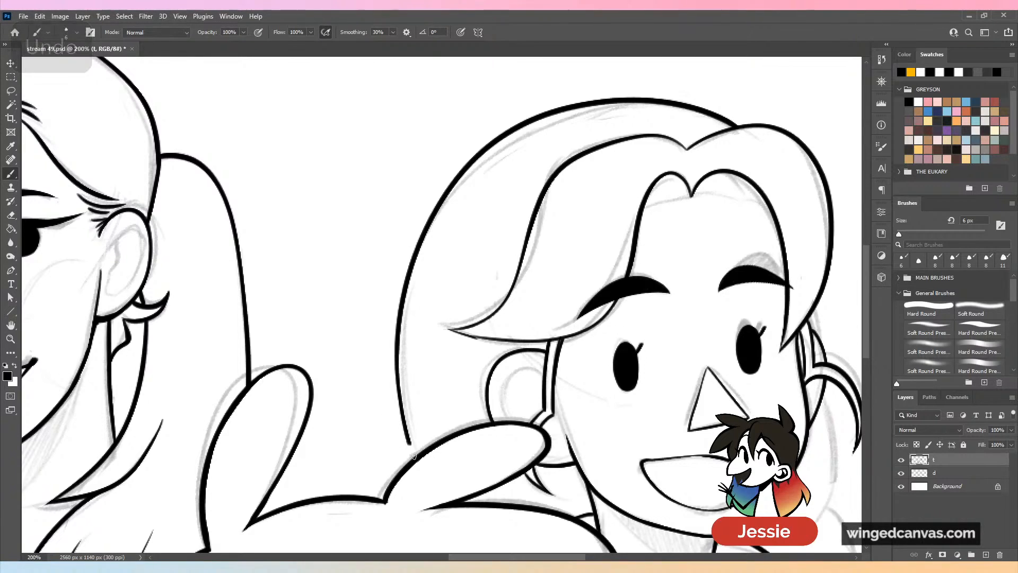
Ink the hair contour on the brush side in two curves, from the fringe past the ear and down to the shoulder.
key("ctrl+minus")
left_click_drag(671, 335, 657, 340)
key("ctrl+plus")
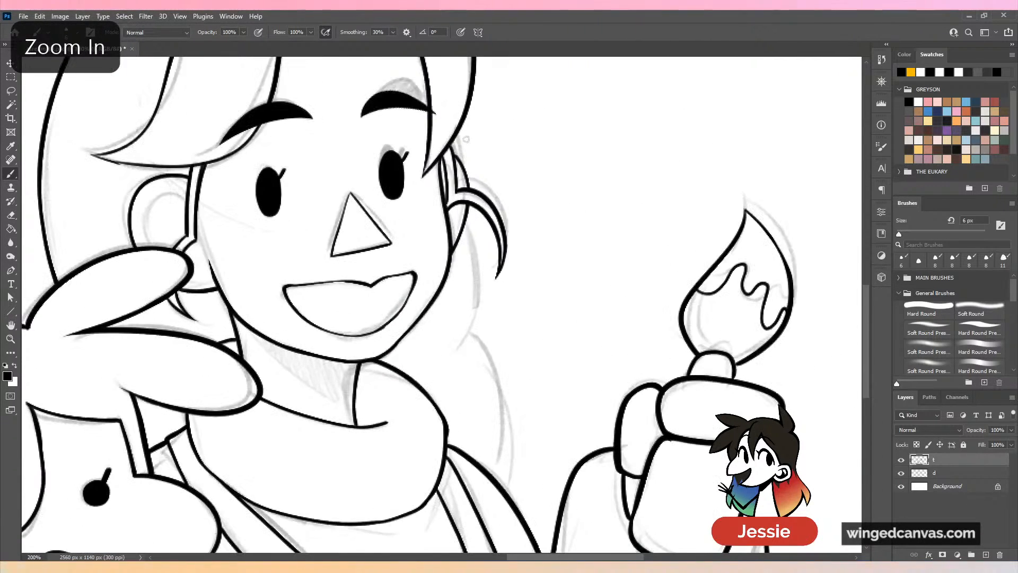
left_click_drag(468, 143, 480, 194)
key("ctrl+z")
mouse_move(464, 115)
left_mouse_down()
mouse_move(484, 188)
mouse_move(474, 344)
left_mouse_up()
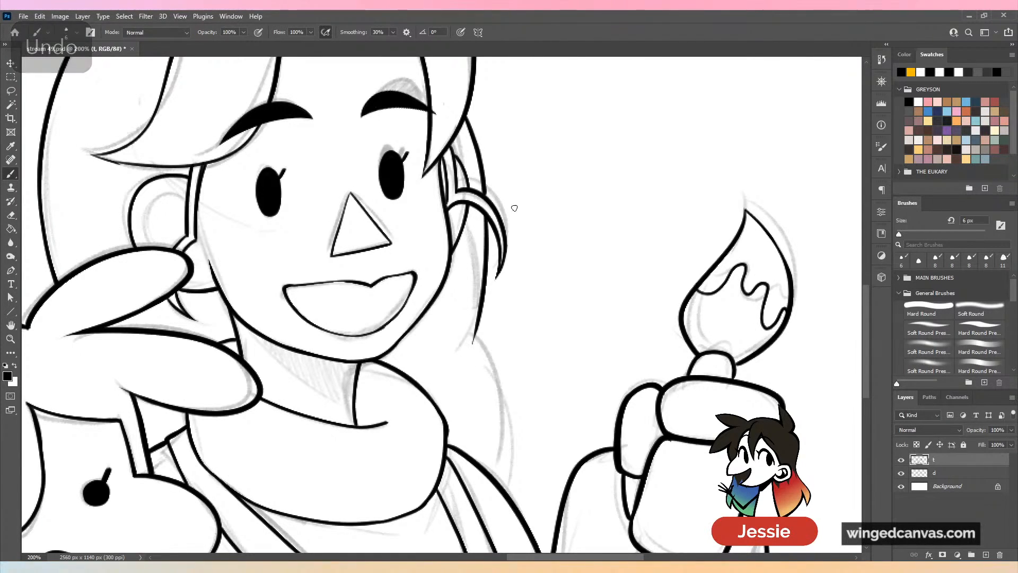
key("ctrl+z")
mouse_move(483, 214)
left_mouse_down()
mouse_move(467, 309)
mouse_move(514, 393)
left_mouse_up()
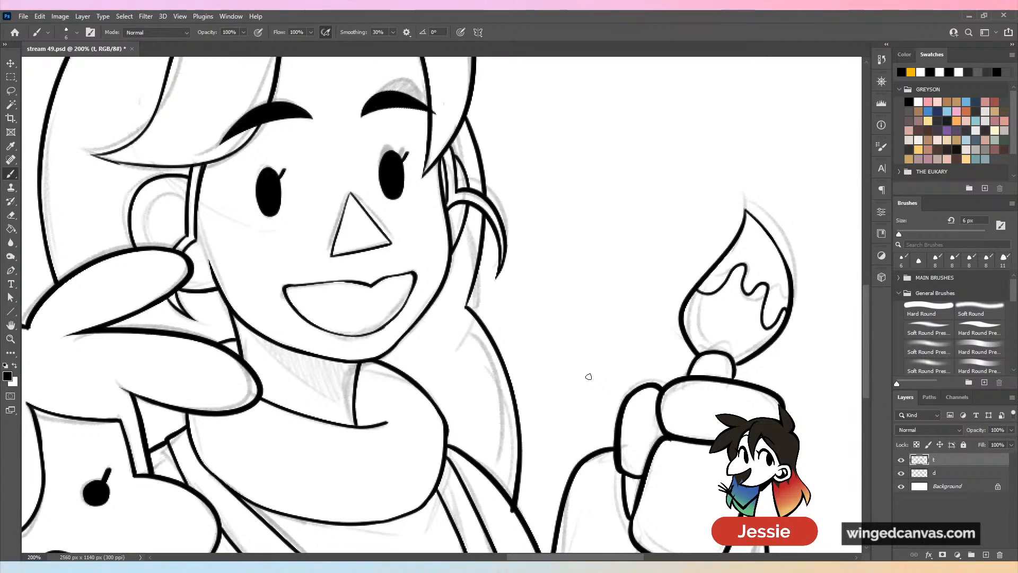
Redraw the lower hair contour on the brush side from the neck to the shoulder and hide sketch layer d to check it.
key("ctrl+z")
mouse_move(465, 305)
left_mouse_down()
mouse_move(514, 435)
mouse_move(511, 499)
left_mouse_up()
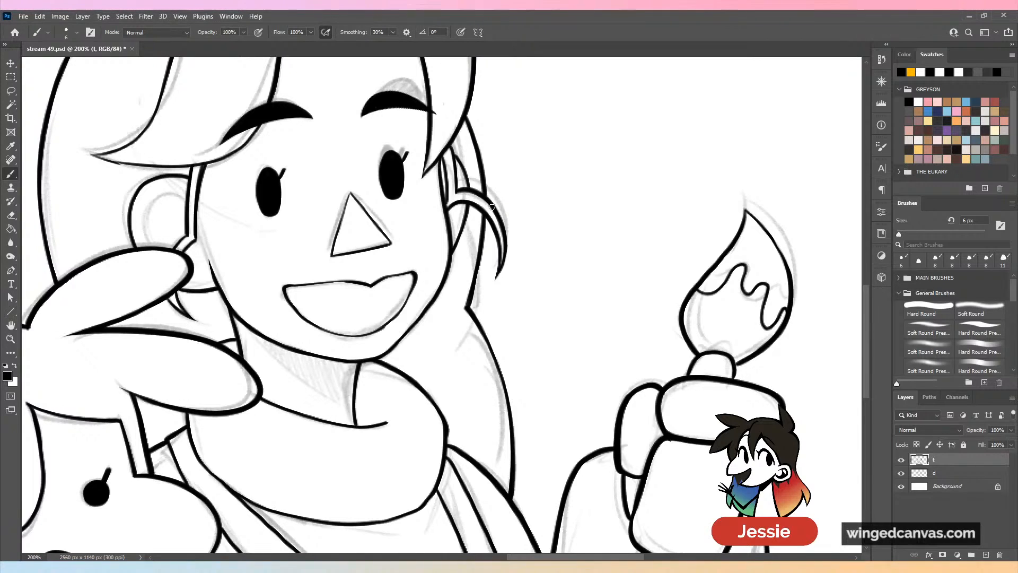
key("ctrl+minus")
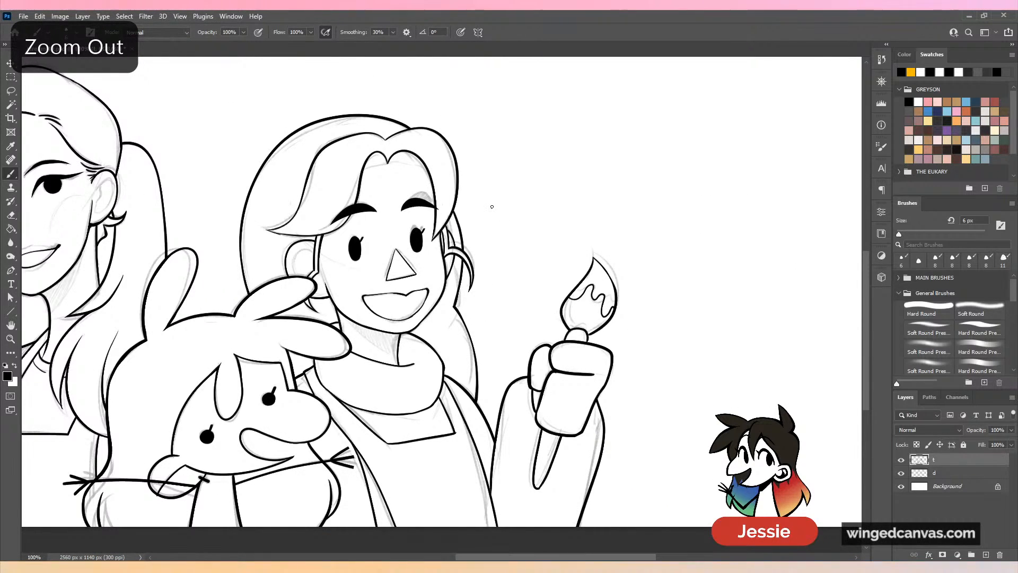
key("ctrl+minus")
key("ctrl+plus")
left_click(901, 473)
key("ctrl+minus")
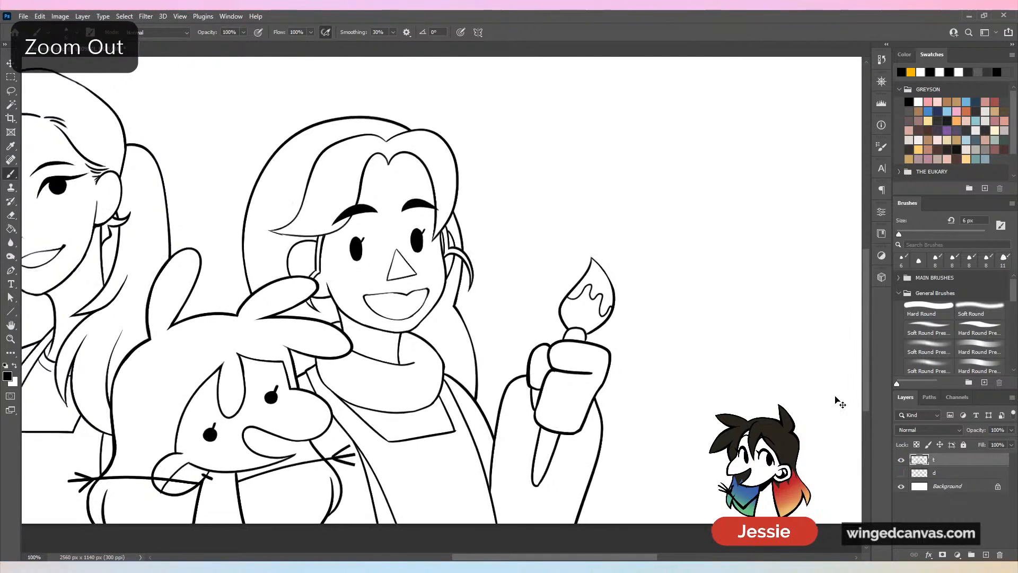
key("ctrl+minus")
key("ctrl+minus")
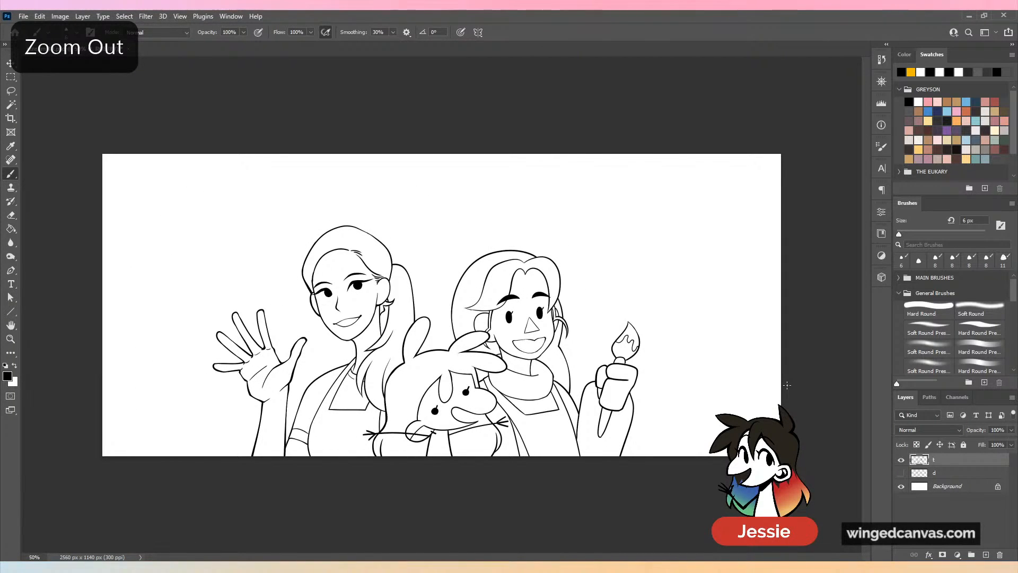
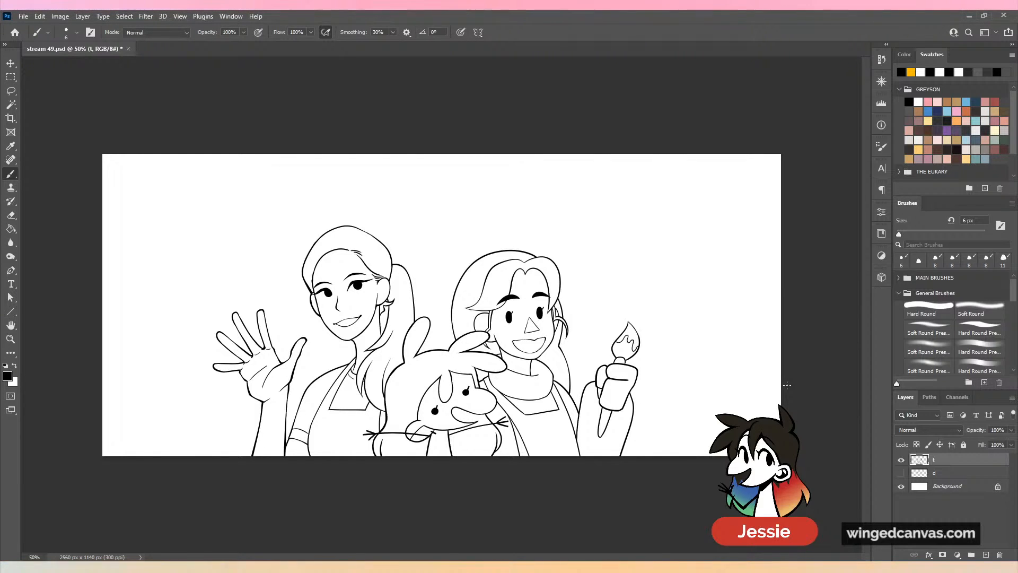
Rework the lower edge of the brush-holding woman's fringe above the ear into a thicker line tapering to its pointed tip.
scroll(636, 120, "up", 3)
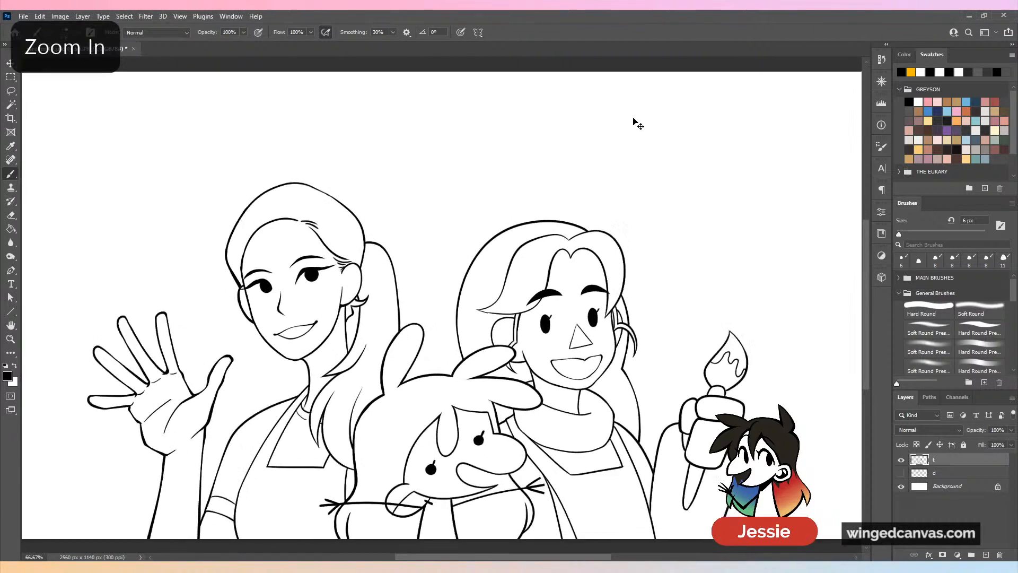
scroll(637, 121, "right", 2)
scroll(509, 287, "up", 5)
left_click_drag(243, 204, 423, 227)
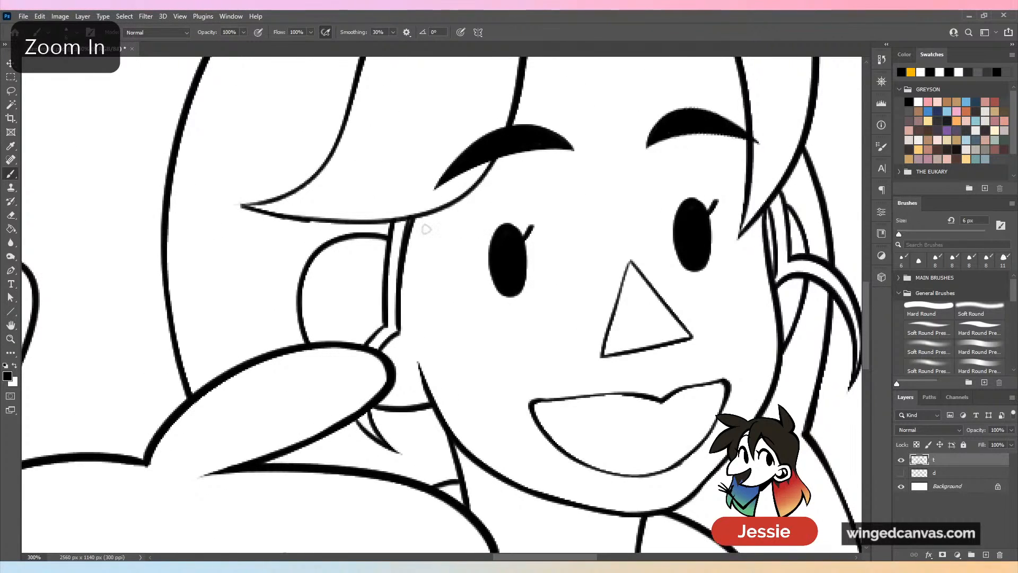
key("ctrl+z")
left_click_drag(245, 205, 439, 206)
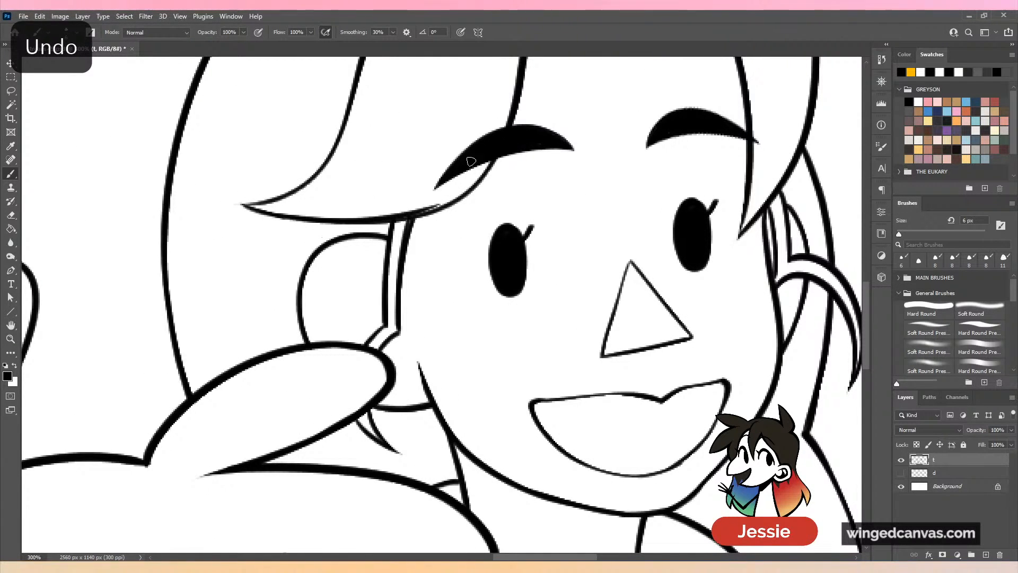
key("ctrl+z")
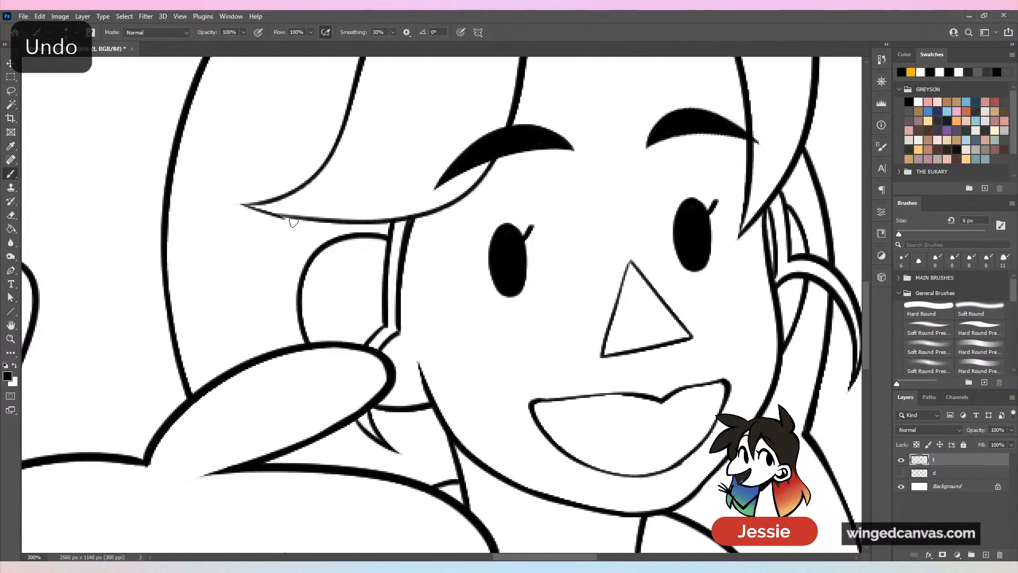
left_click_drag(283, 216, 439, 208)
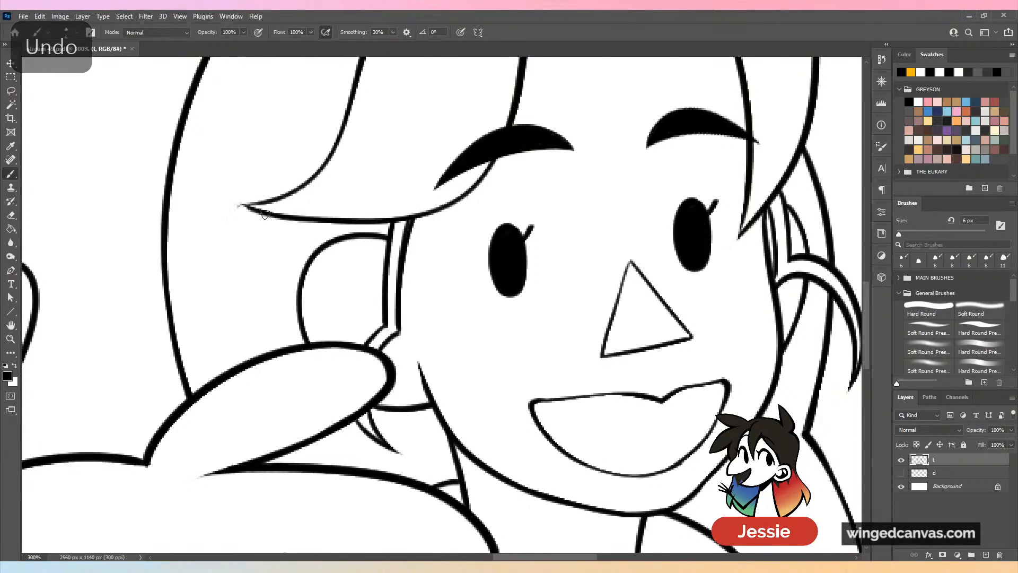
key("ctrl+z")
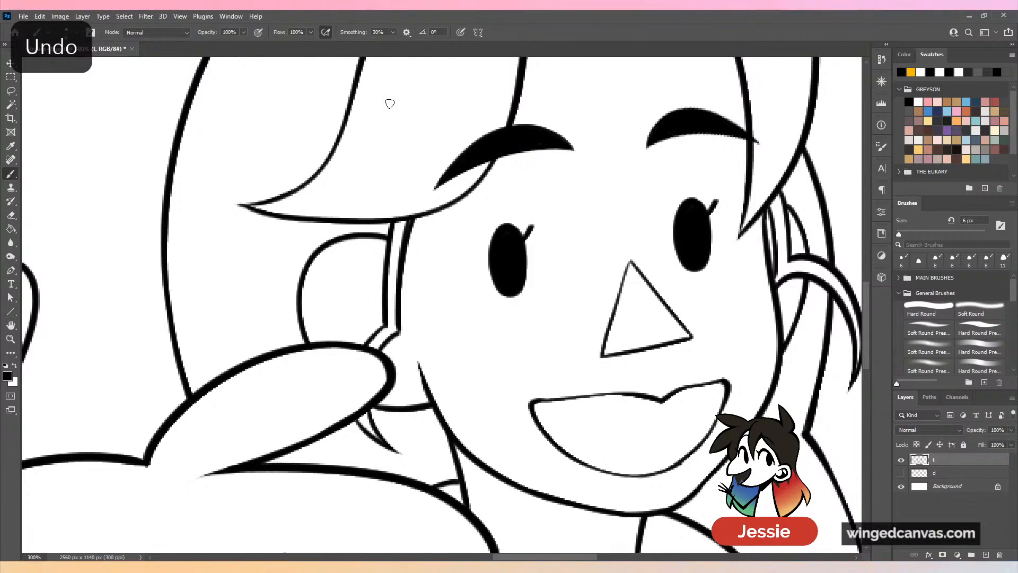
Thicken the woman's neck line below the jaw and the short line where it meets the smaller character's tuft.
key("ctrl+minus")
left_click_drag(597, 405, 561, 263)
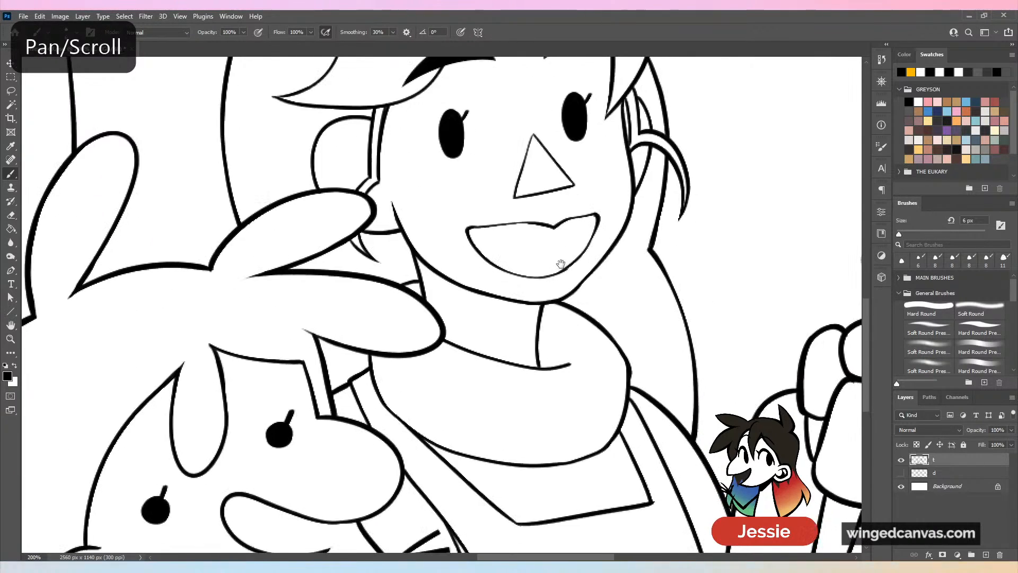
key("ctrl+plus")
left_click_drag(390, 214, 408, 280)
key("ctrl+z")
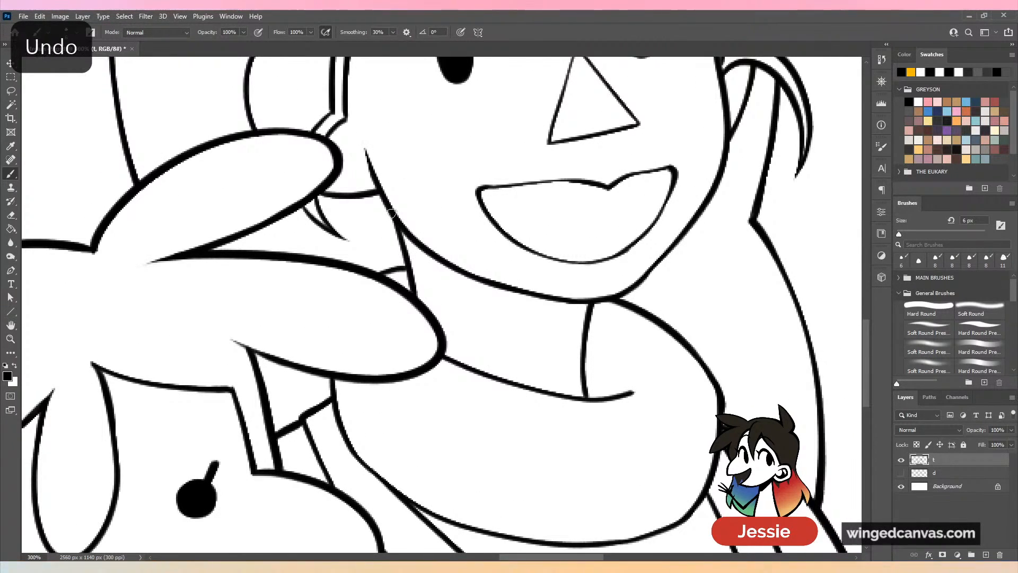
mouse_move(389, 210)
left_mouse_down()
mouse_move(400, 264)
mouse_move(425, 253)
mouse_move(344, 366)
mouse_move(408, 287)
mouse_move(374, 271)
left_mouse_up()
key("ctrl+z")
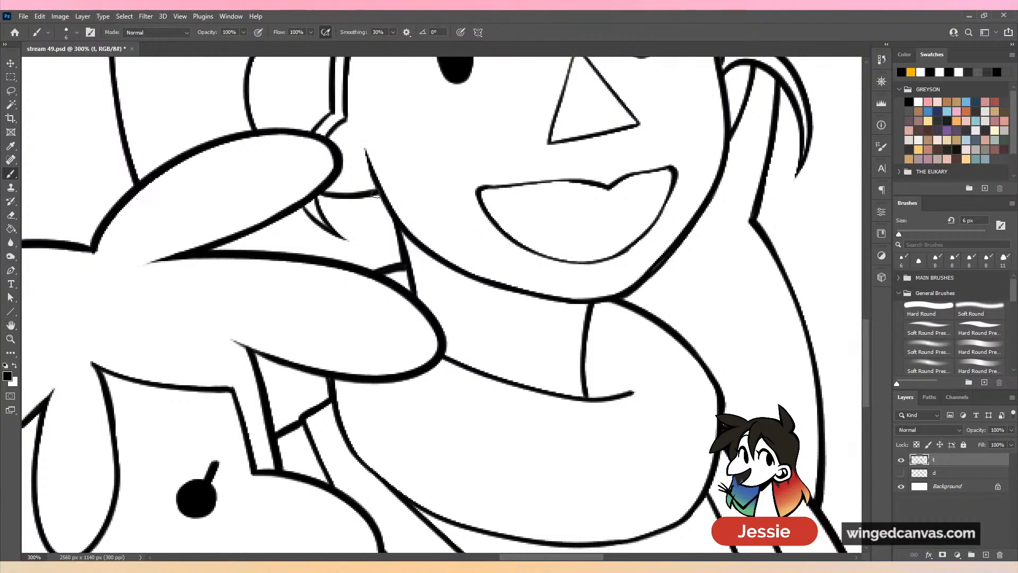
Rework the small pointed hair wisp below the woman's ear with two tapering strokes.
left_click_drag(321, 194, 347, 242)
key("ctrl+z")
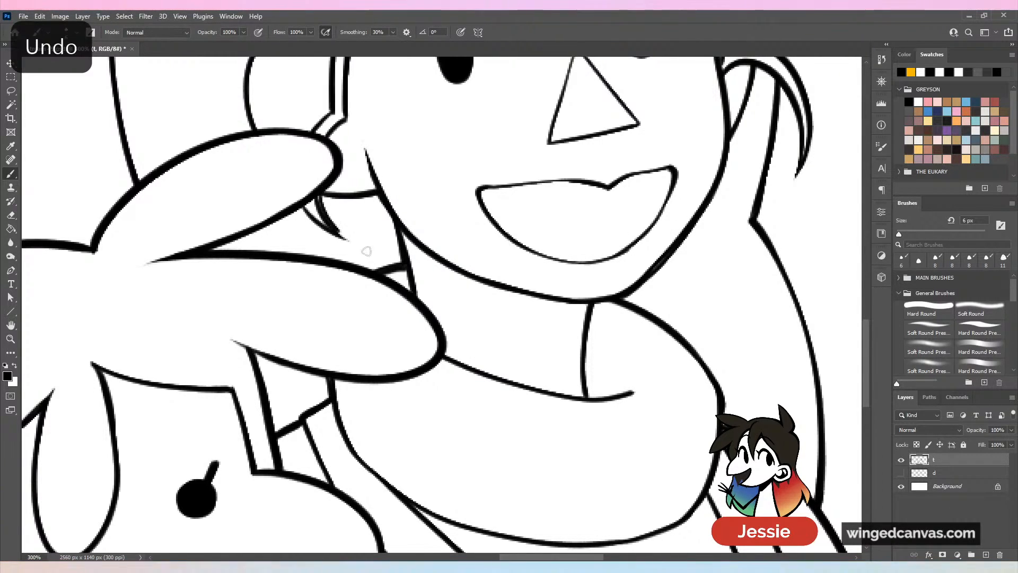
left_click_drag(319, 200, 350, 242)
left_click_drag(300, 202, 350, 241)
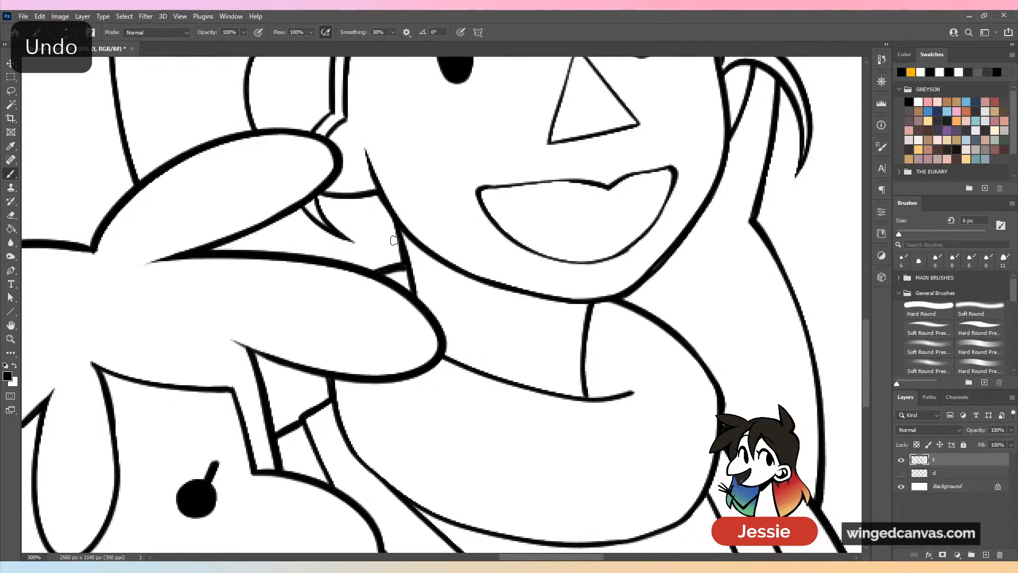
key("ctrl+minus")
key("ctrl+minus")
key("ctrl+minus")
key("ctrl+minus")
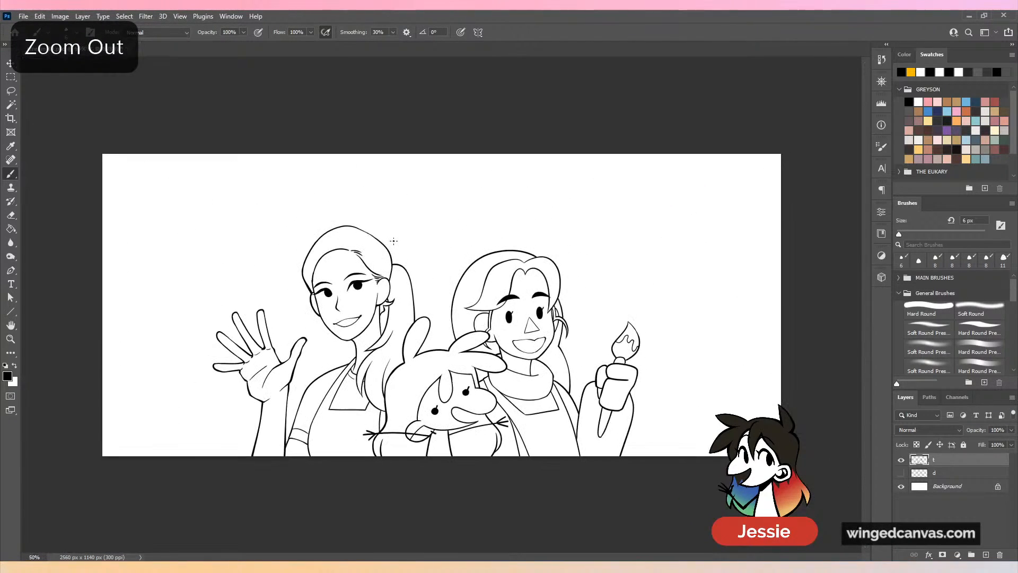
Ink a curved hairline across the brush-holding woman's forehead, joining both sides of the parted fringe.
key("ctrl+plus")
key("ctrl+plus")
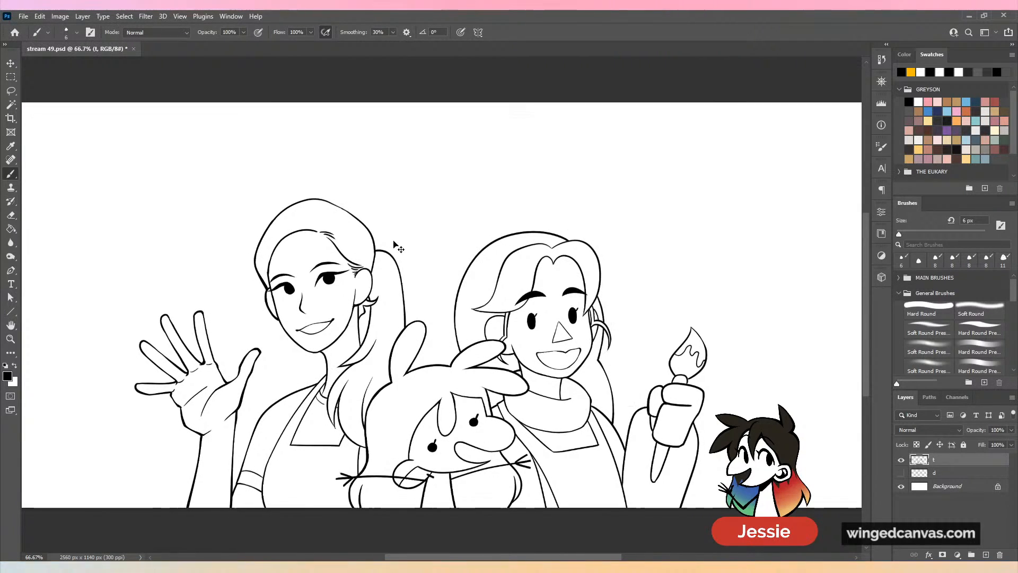
key("ctrl+plus")
key("ctrl+plus")
scroll(514, 250, "up", 2)
key("ctrl+plus")
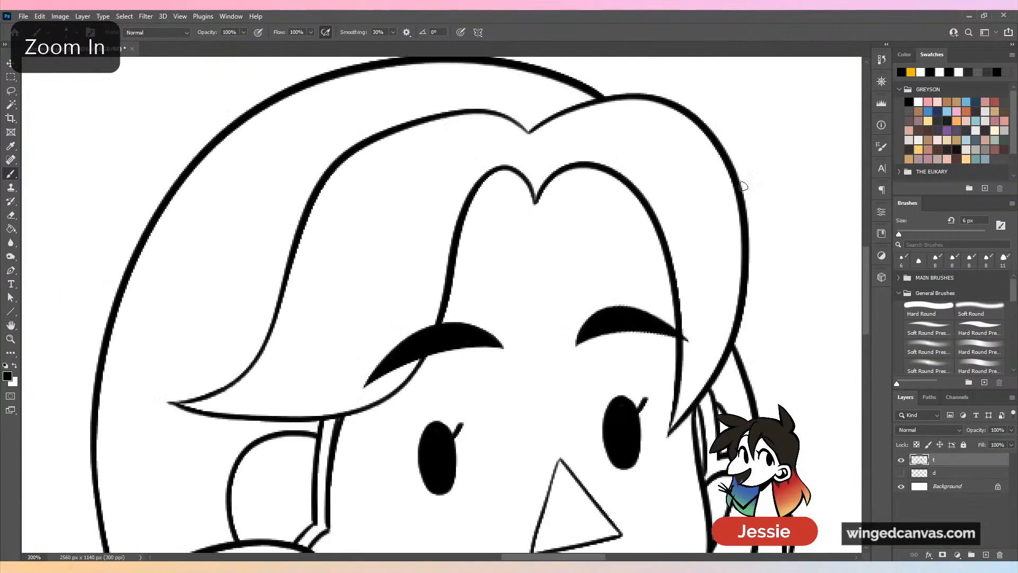
mouse_move(467, 212)
left_mouse_down()
mouse_move(688, 220)
mouse_move(460, 220)
mouse_move(608, 206)
mouse_move(644, 215)
left_mouse_up()
key("ctrl+z")
key("ctrl+z")
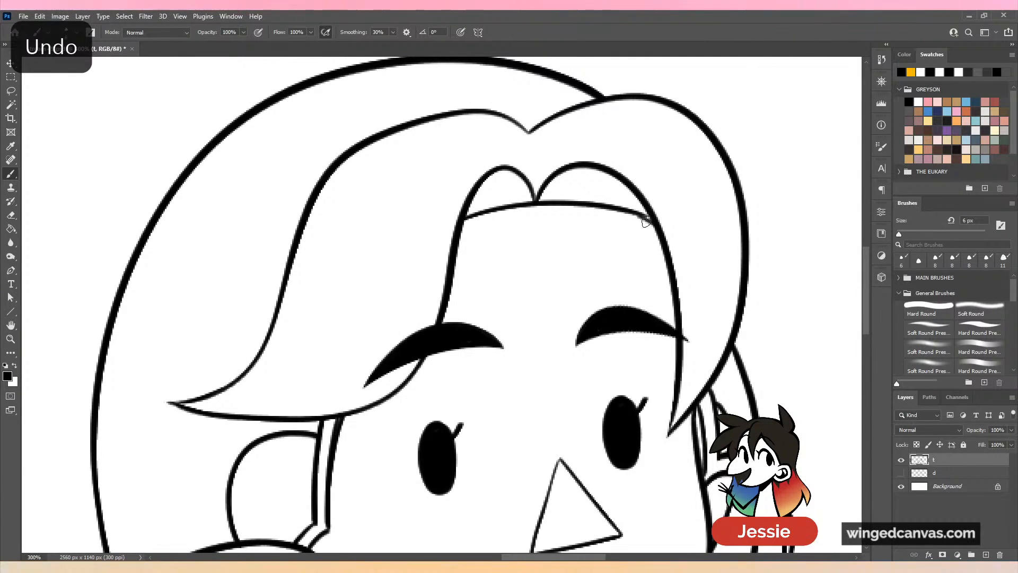
Save the file and compare the full line art against sketch layer d by showing and hiding that layer.
key("ctrl+minus")
key("ctrl+minus")
key("ctrl+minus")
key("ctrl+minus")
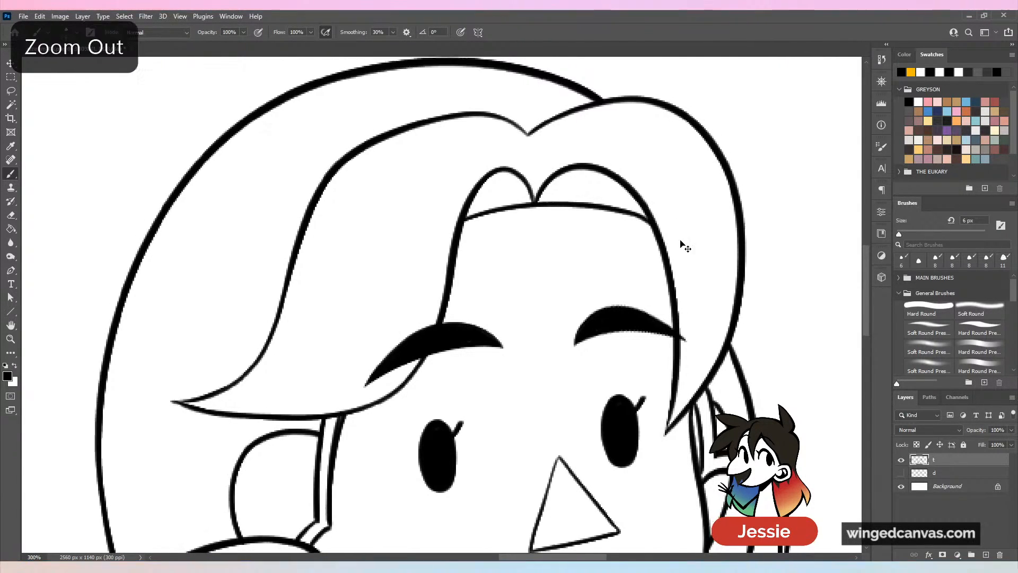
key("ctrl+s")
key("ctrl+plus")
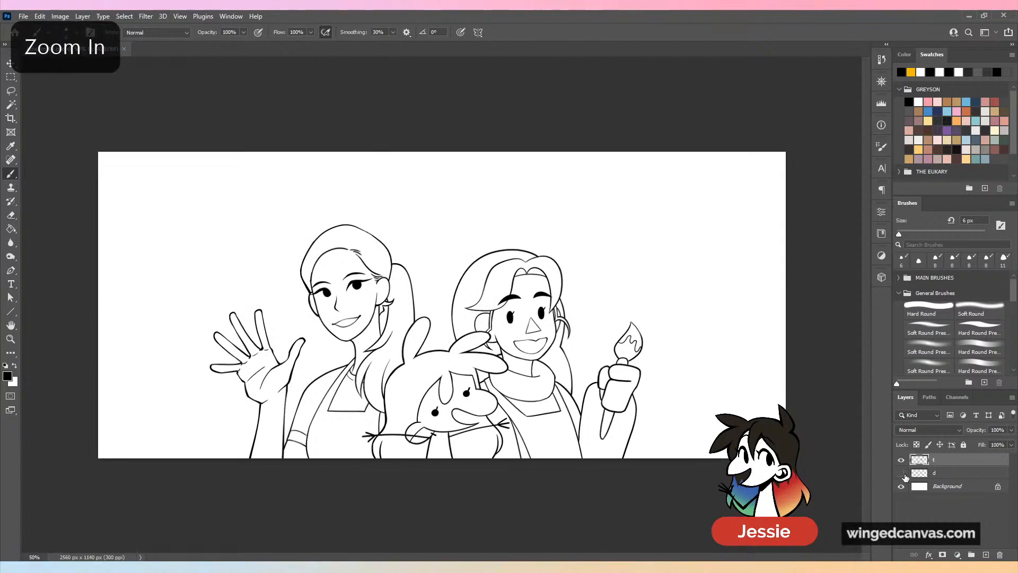
left_click(901, 473)
left_click(901, 474)
left_click(902, 397)
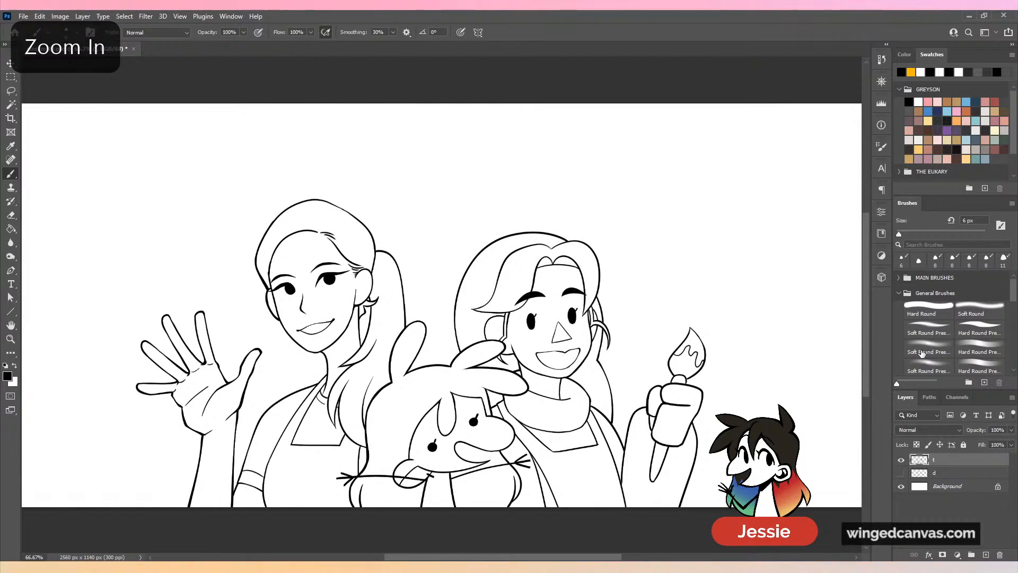
Select the empty background around the figures with the Magic Wand, including the gap beside the ponytail.
key("w")
left_click(708, 262)
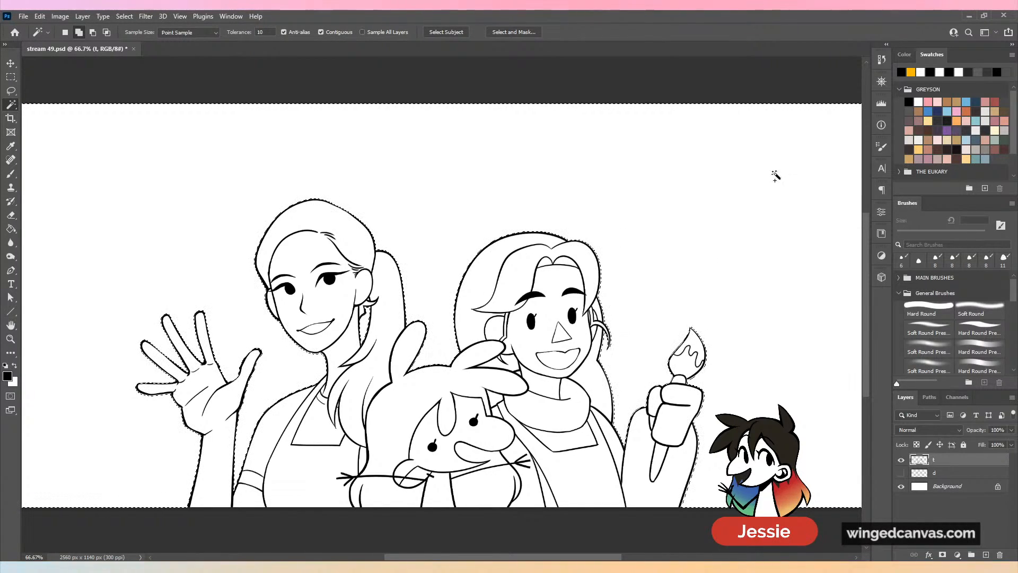
key("ctrl+plus")
key("ctrl+plus")
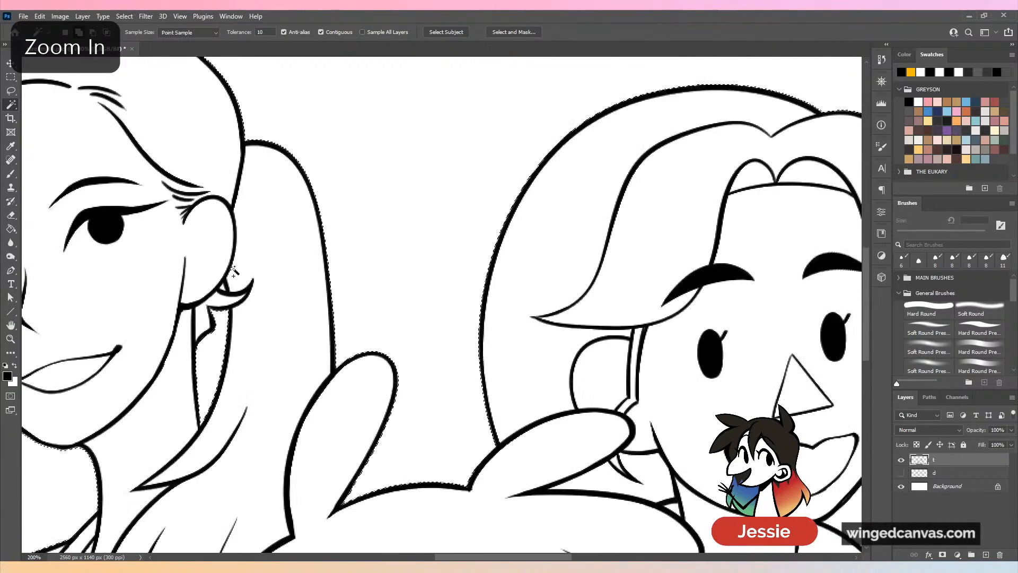
key("ctrl+minus")
key("ctrl+minus")
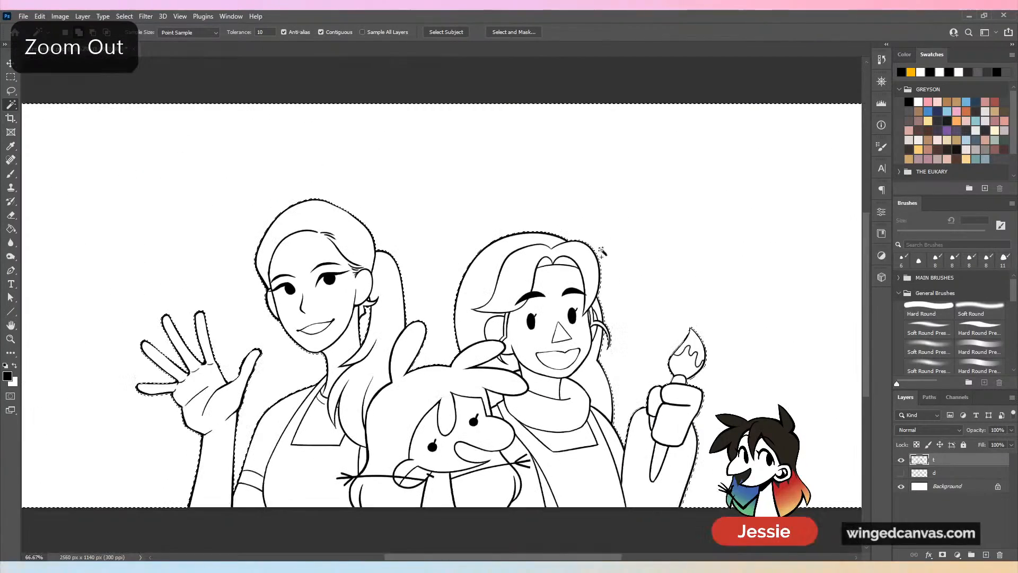
scroll(602, 252, "down", 2)
scroll(628, 229, "left", 1)
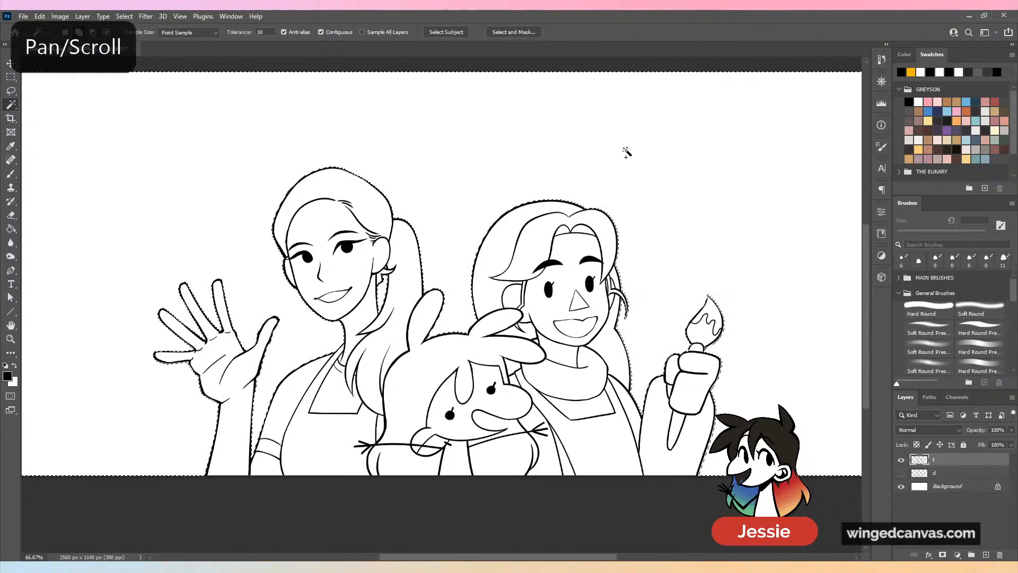
Expand the background selection by 2 pixels and invert it so the figures are selected.
left_click(130, 21)
mouse_move(152, 186)
left_click(82, 198)
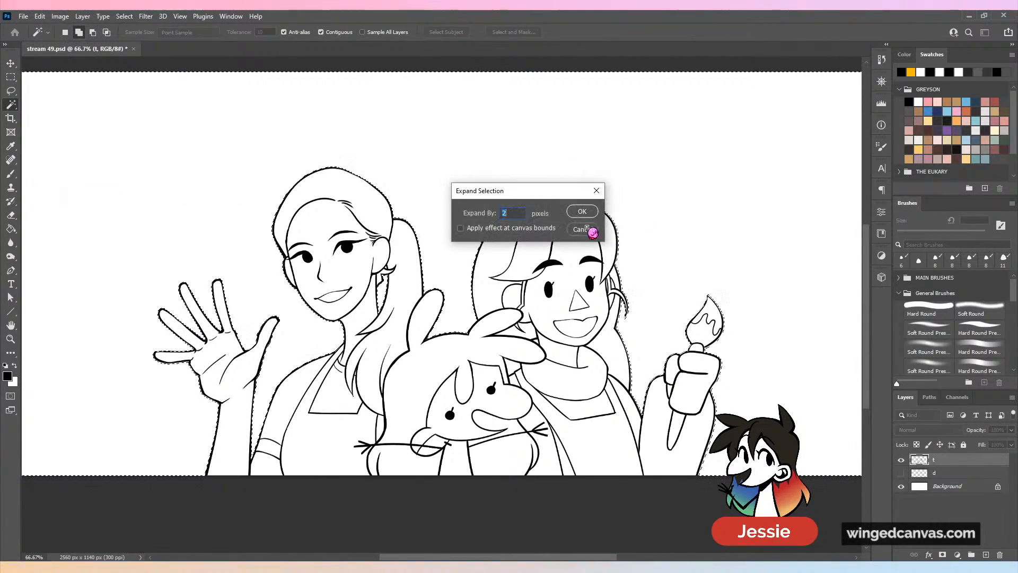
left_click(588, 230)
Create a new layer directly beneath line art layer t and name it c.
key("g")
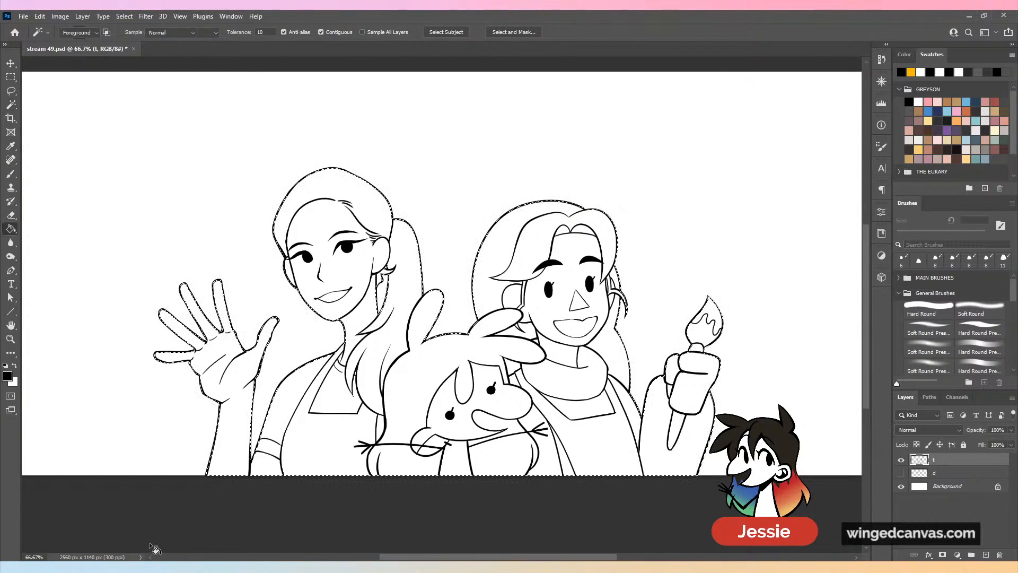
left_click(986, 555, "ctrl")
double_click(944, 474)
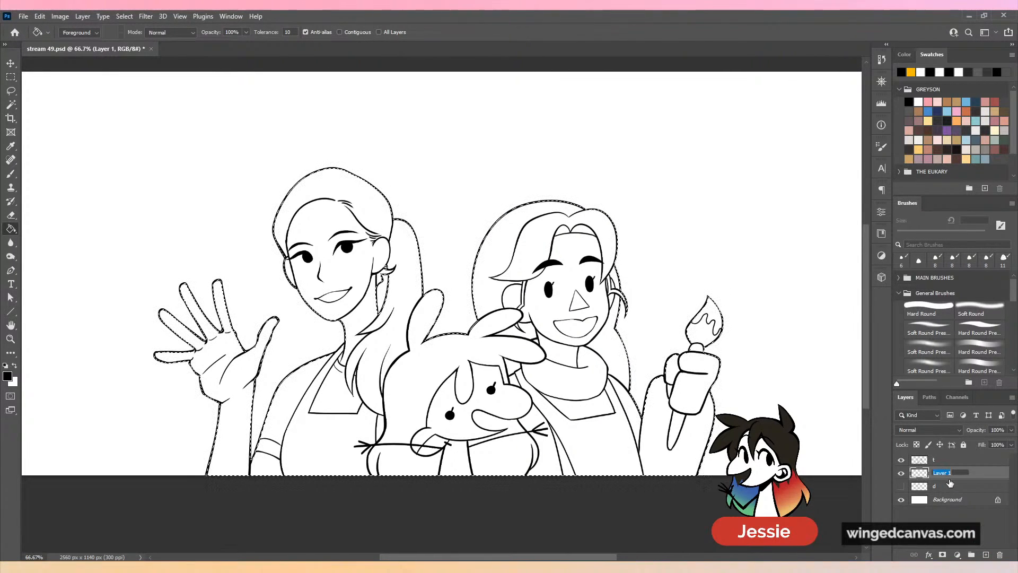
type("c")
key("Return")
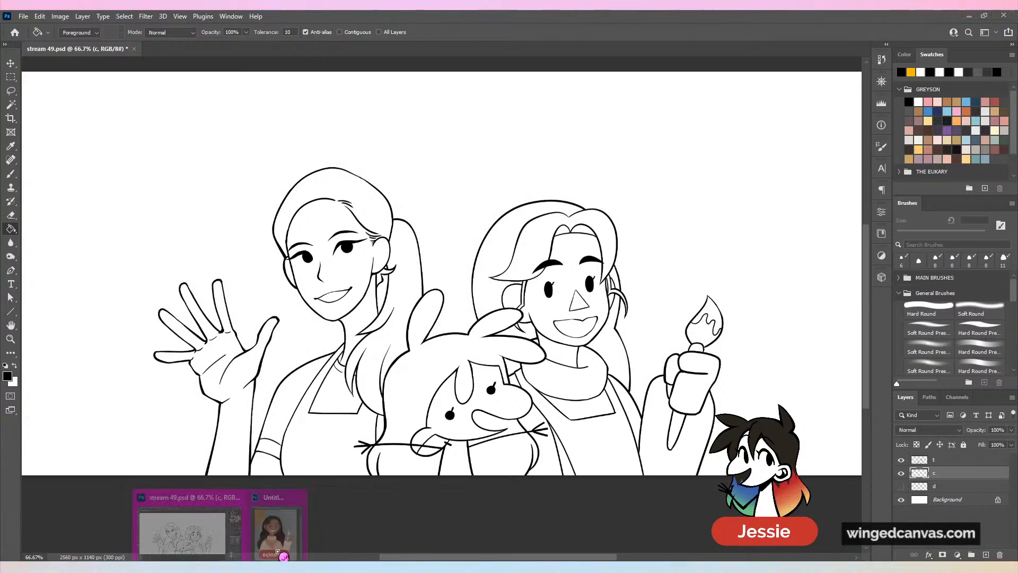
Sample the peach skin tone from the dark-haired portrait in the reference document and fill the figures' silhouette with it on layer c.
left_click(284, 556)
key("ctrl+comma")
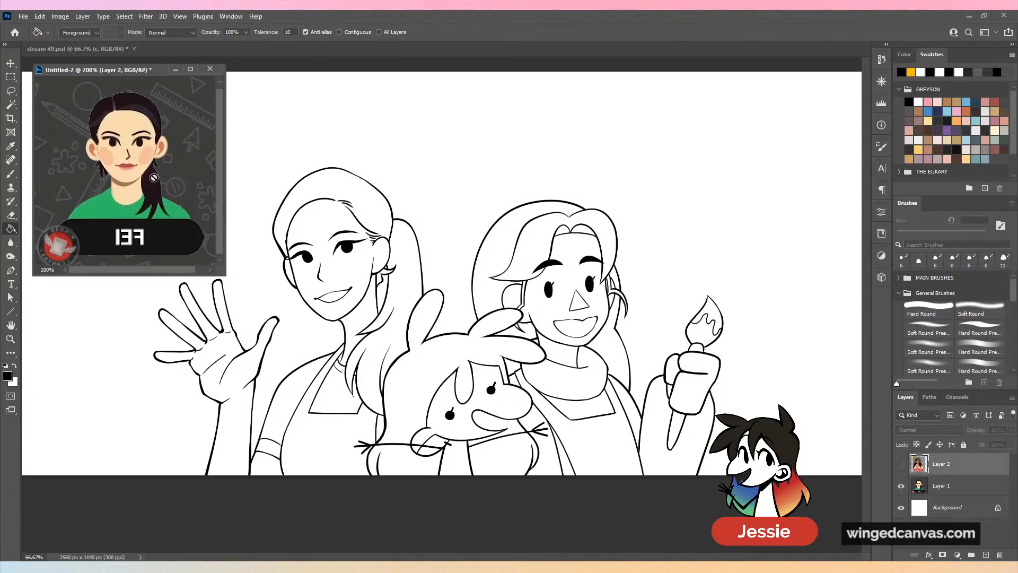
left_click(130, 157, "alt")
left_click(670, 327)
left_click(749, 350)
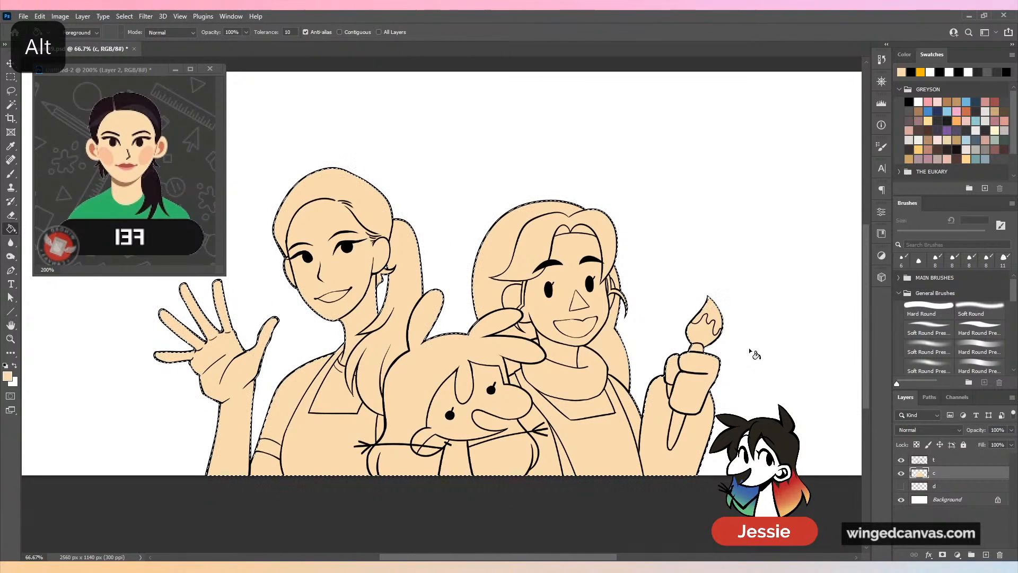
key("ctrl+d")
Lock the transparent pixels of layer c and sample the dark hair colour from the reference portrait.
left_click(954, 446)
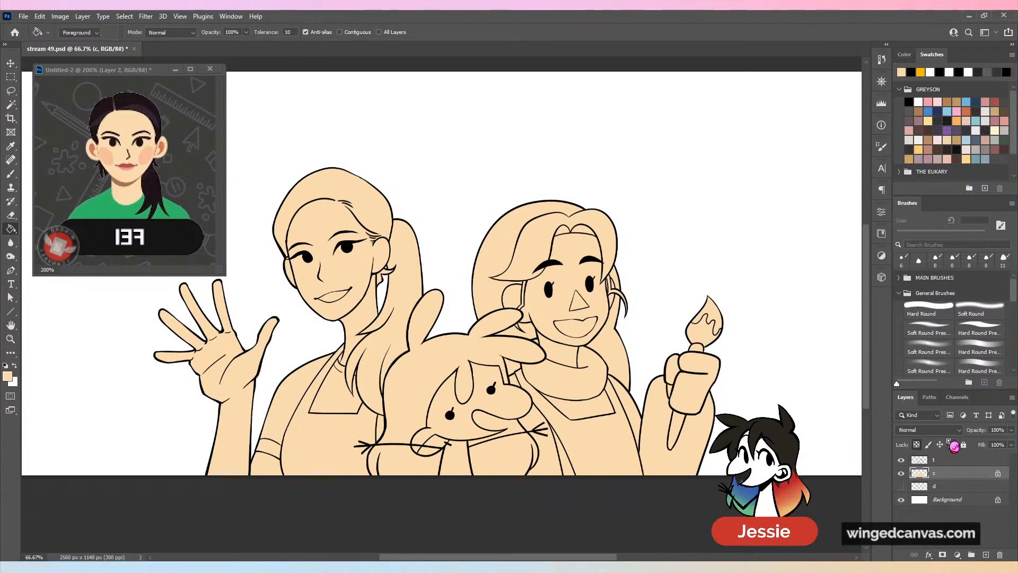
left_click(130, 109, "alt")
key("ctrl+plus")
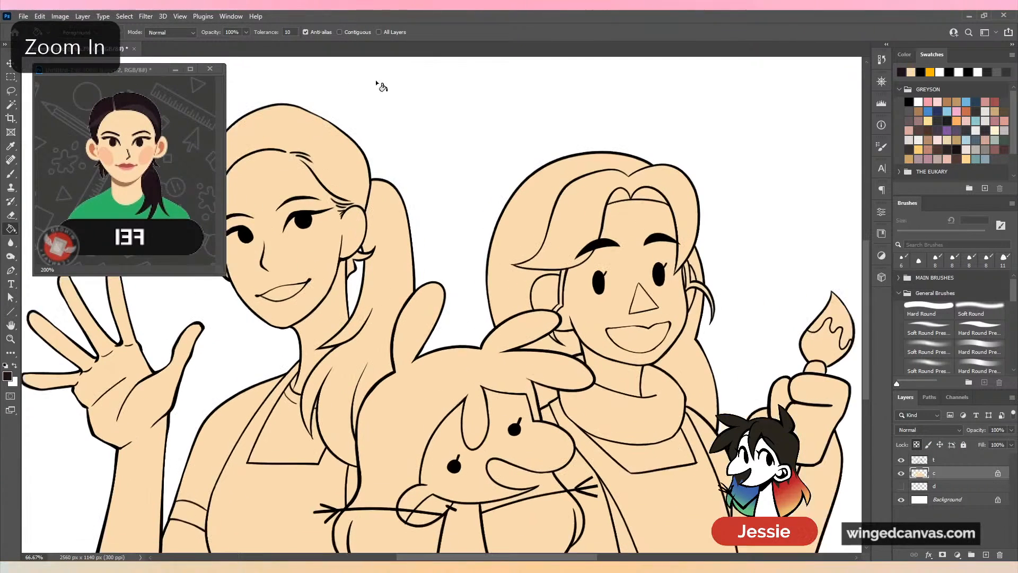
Try to fill the woman's ponytail with the dark hair colour using a contiguous, all-layers Paint Bucket, and undo the fill.
left_click(379, 31)
left_click(354, 33)
left_click_drag(396, 246, 514, 274)
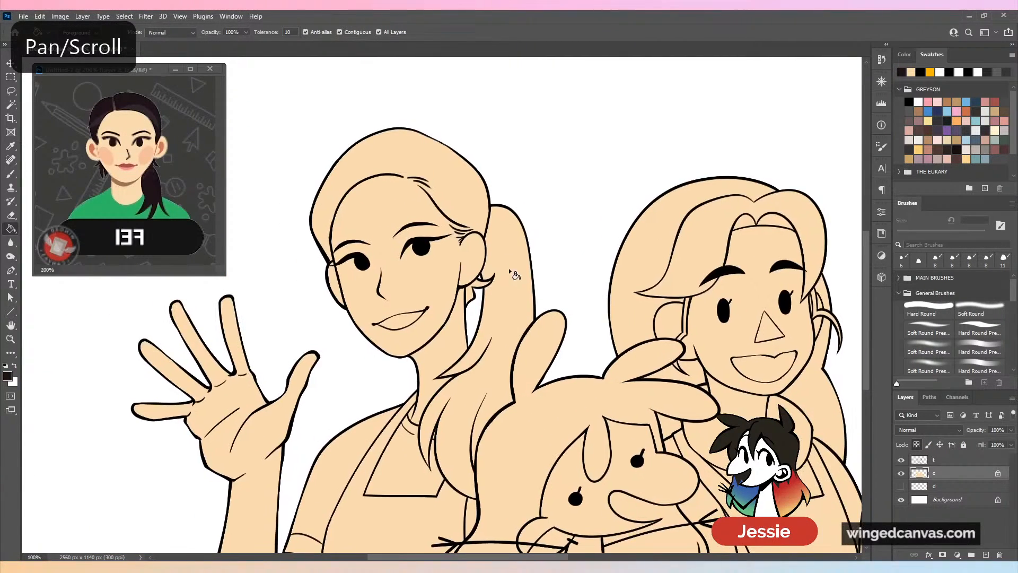
left_click(510, 271)
key("ctrl+z")
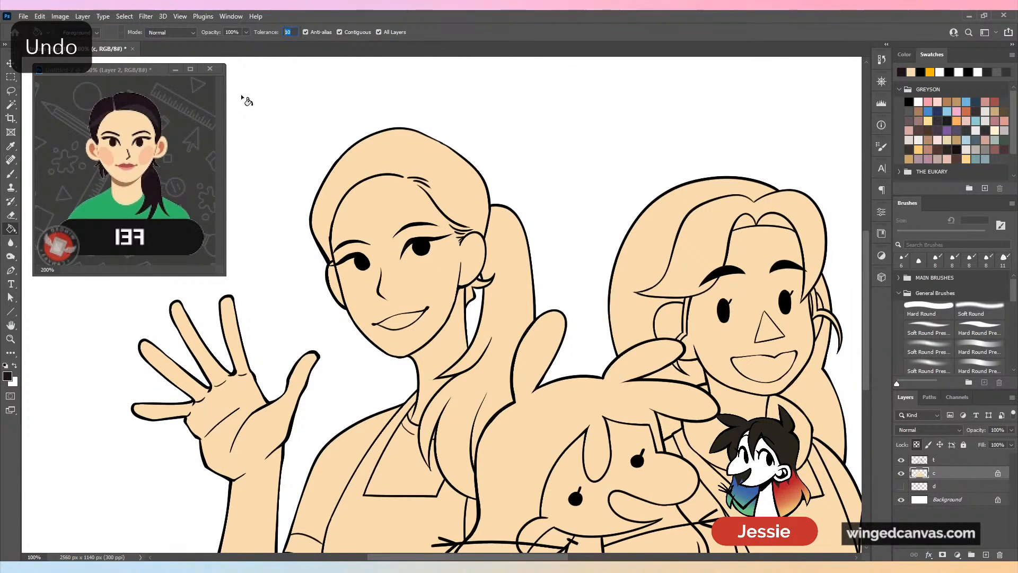
Select the waving woman's ponytail area with the Magic Wand on line art layer t.
key("w")
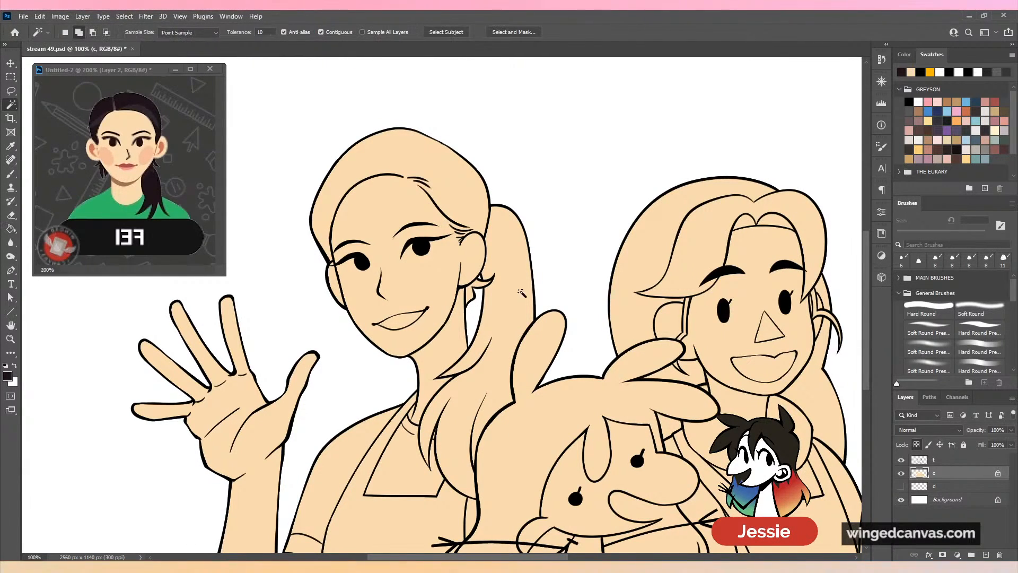
left_click(557, 256)
key("ctrl+z")
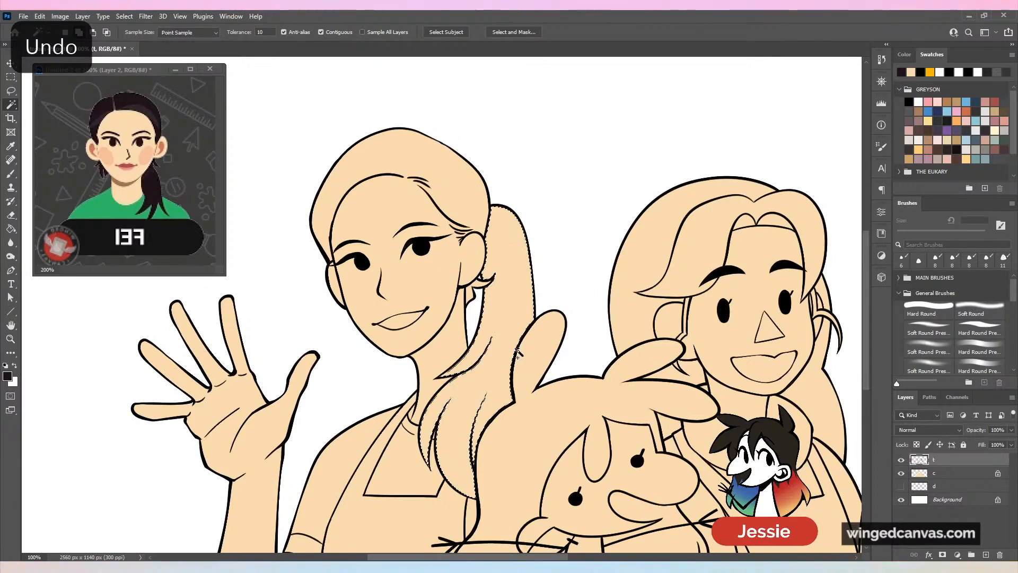
key("ctrl+plus")
key("ctrl+minus")
left_click_drag(587, 243, 619, 287)
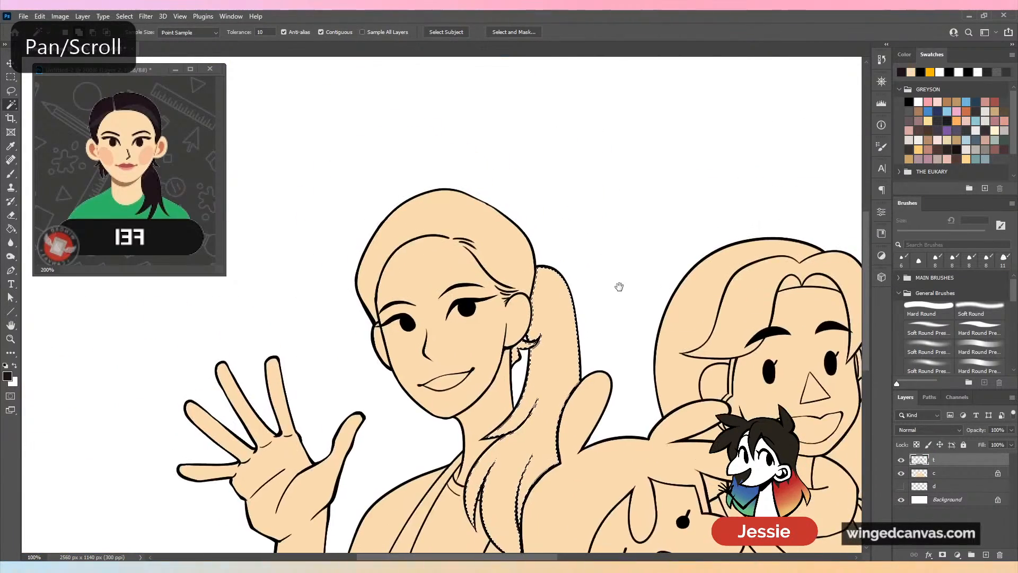
key("ctrl+plus")
left_click(15, 92)
left_click_drag(316, 156, 353, 225)
mouse_move(355, 149)
left_mouse_down()
mouse_move(250, 295)
mouse_move(280, 418)
left_mouse_up()
key("ctrl+z")
mouse_move(340, 182)
left_mouse_down()
mouse_move(253, 316)
mouse_move(329, 415)
mouse_move(355, 413)
mouse_move(355, 366)
left_mouse_up()
key("ctrl+z")
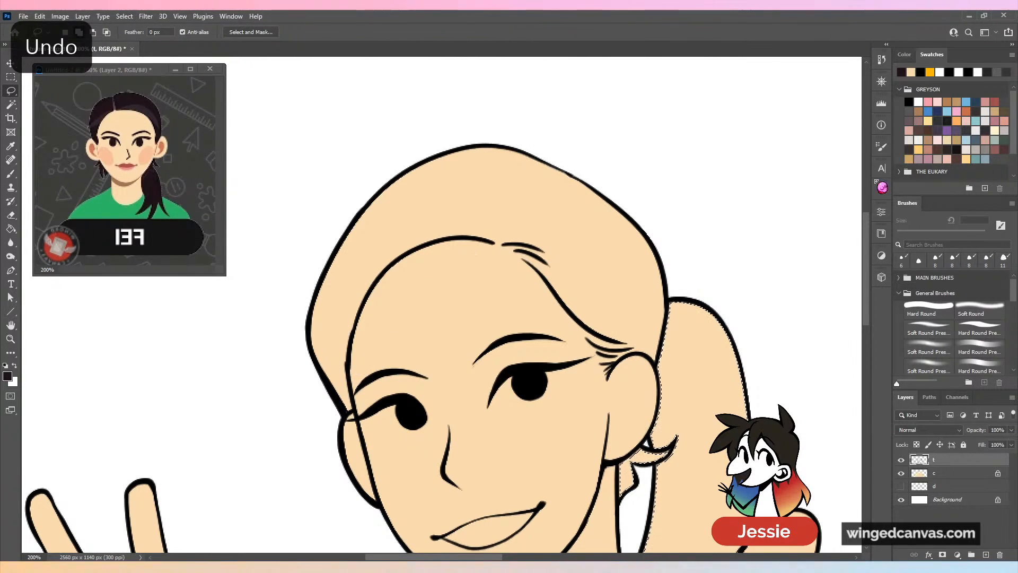
Expand the ponytail selection so its edge reaches under the line art.
scroll(664, 418, "down", 5)
scroll(664, 419, "down", 3)
scroll(664, 418, "right", 1)
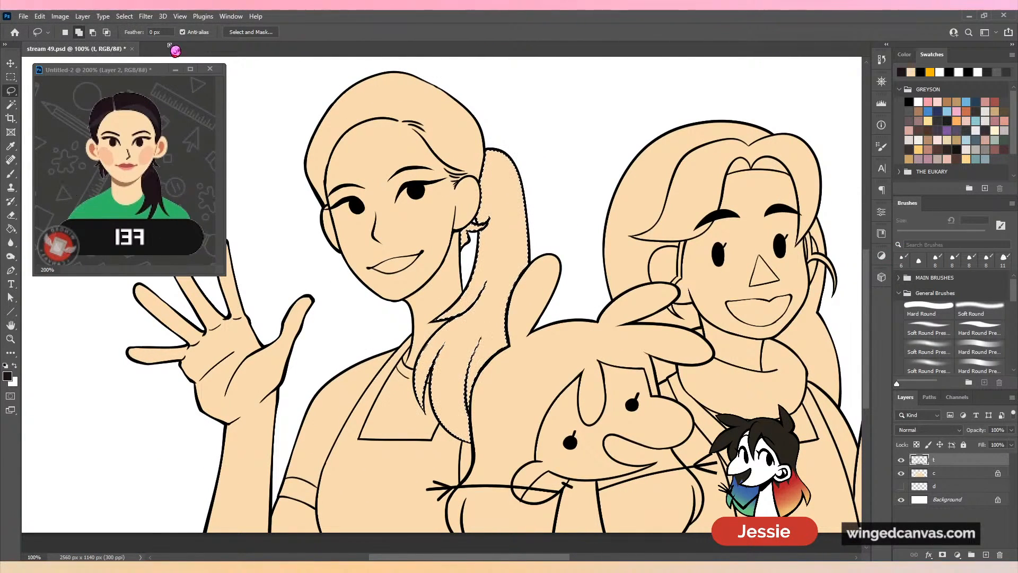
left_click(131, 14)
mouse_move(162, 177)
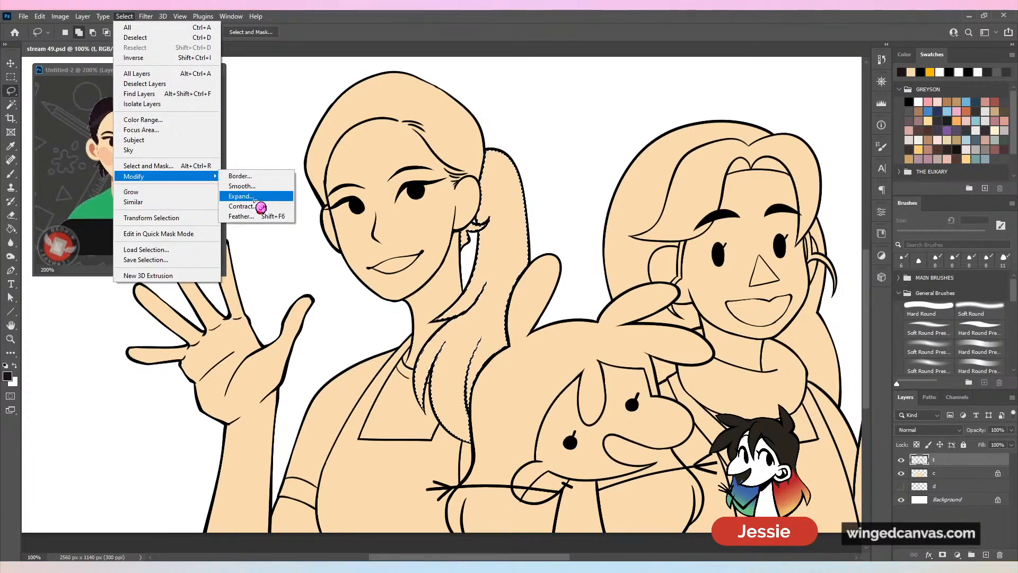
left_click(254, 201)
left_click(581, 212)
Add the hair on top of the waving woman's head to the selection, tracing the hairline with the Lasso.
scroll(539, 234, "up", 3)
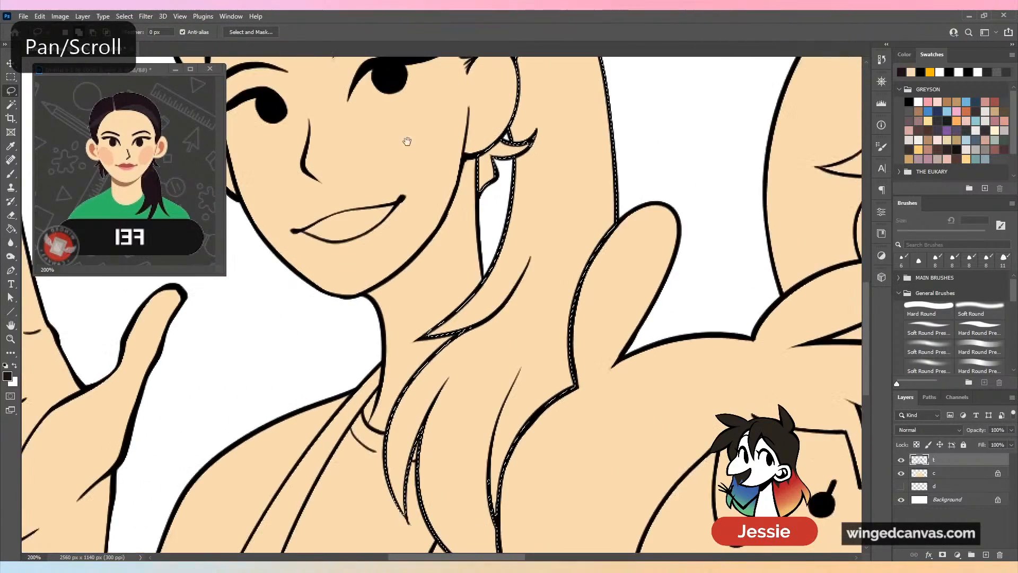
scroll(490, 341, "up", 5)
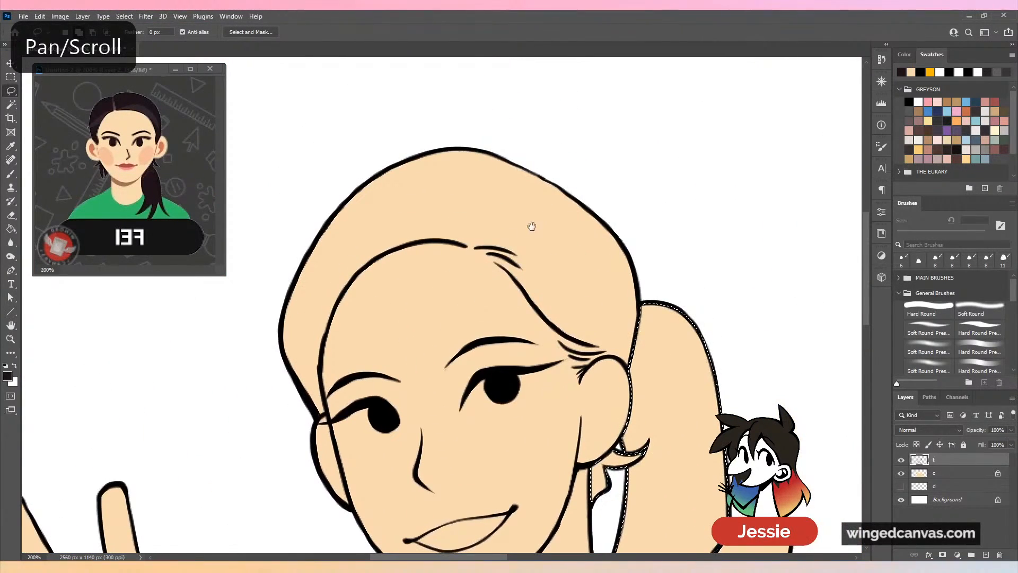
left_click_drag(566, 260, 563, 262)
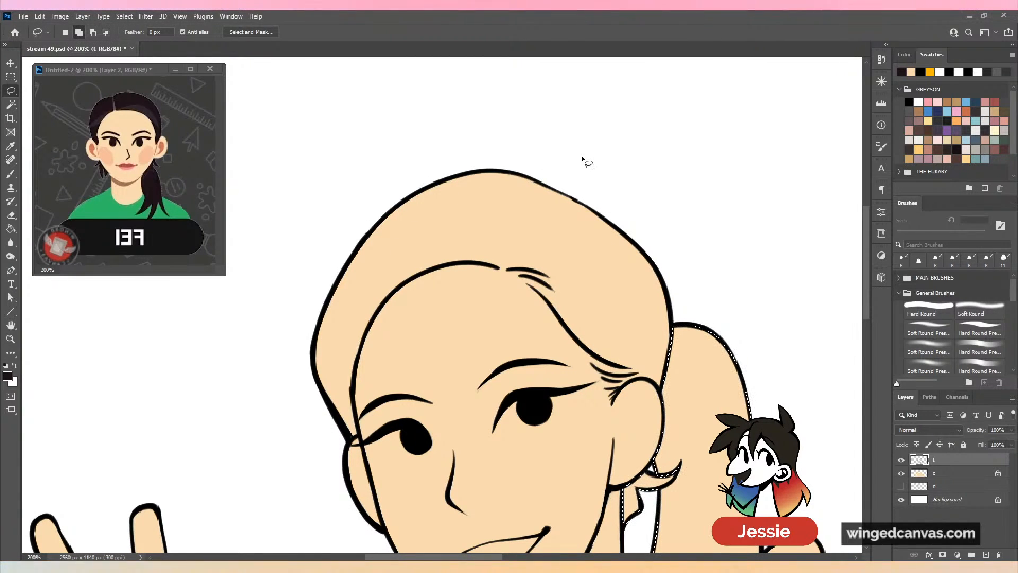
mouse_move(395, 180)
left_mouse_down()
mouse_move(291, 396)
mouse_move(320, 447)
mouse_move(354, 442)
left_mouse_up()
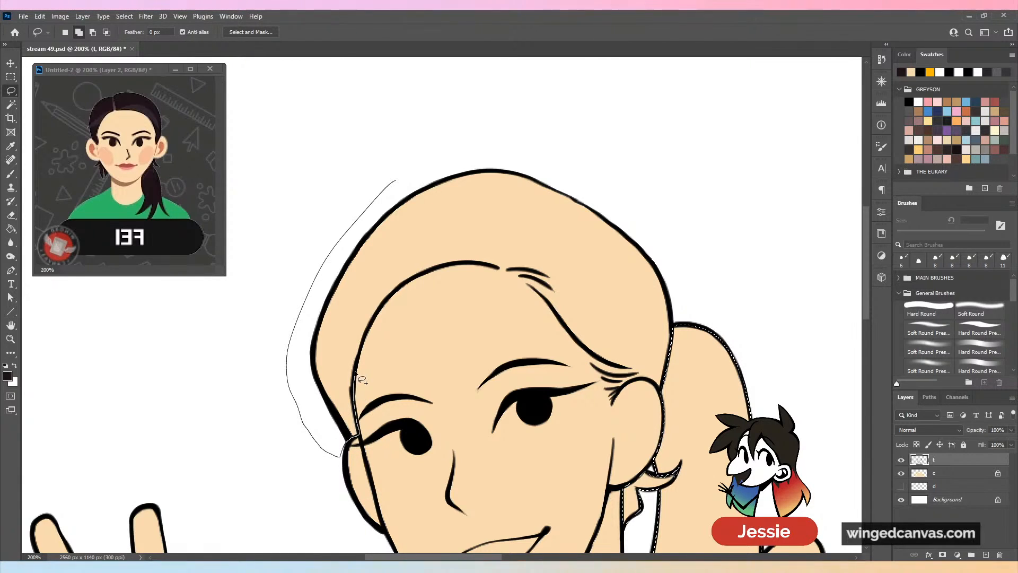
mouse_move(355, 372)
left_mouse_down()
mouse_move(380, 307)
mouse_move(416, 276)
left_mouse_up()
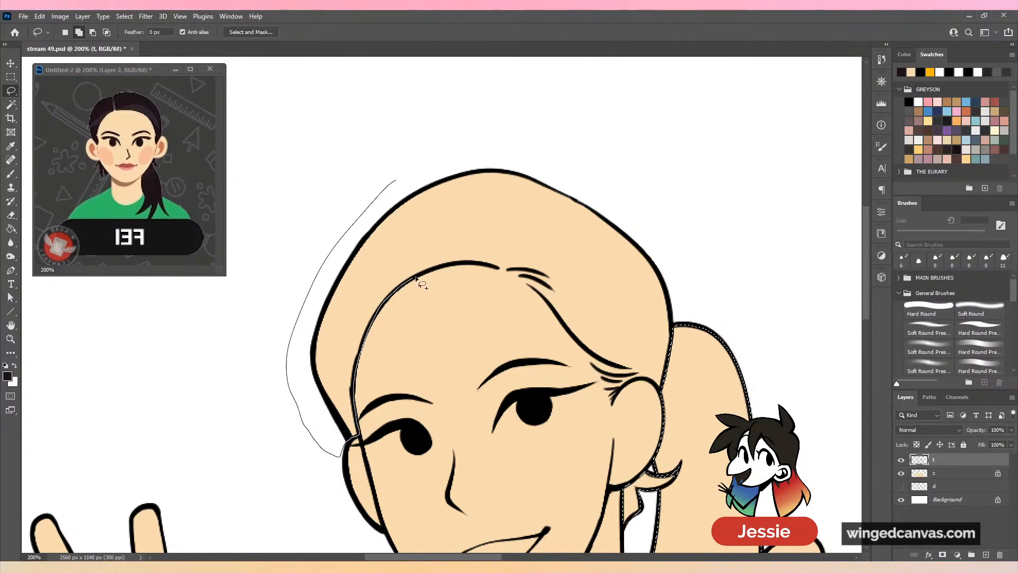
left_click_drag(506, 270, 539, 285)
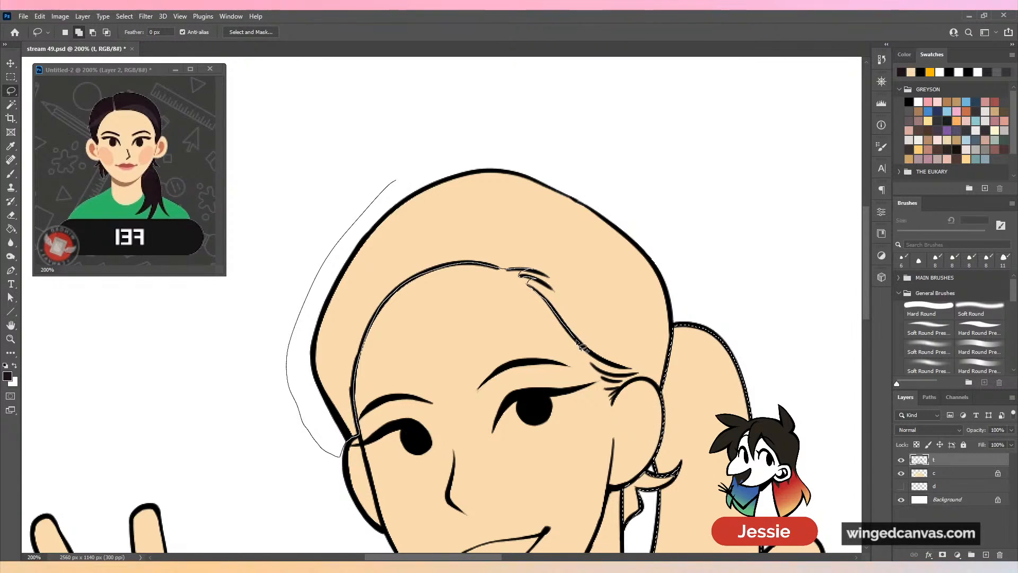
left_click_drag(608, 366, 617, 371)
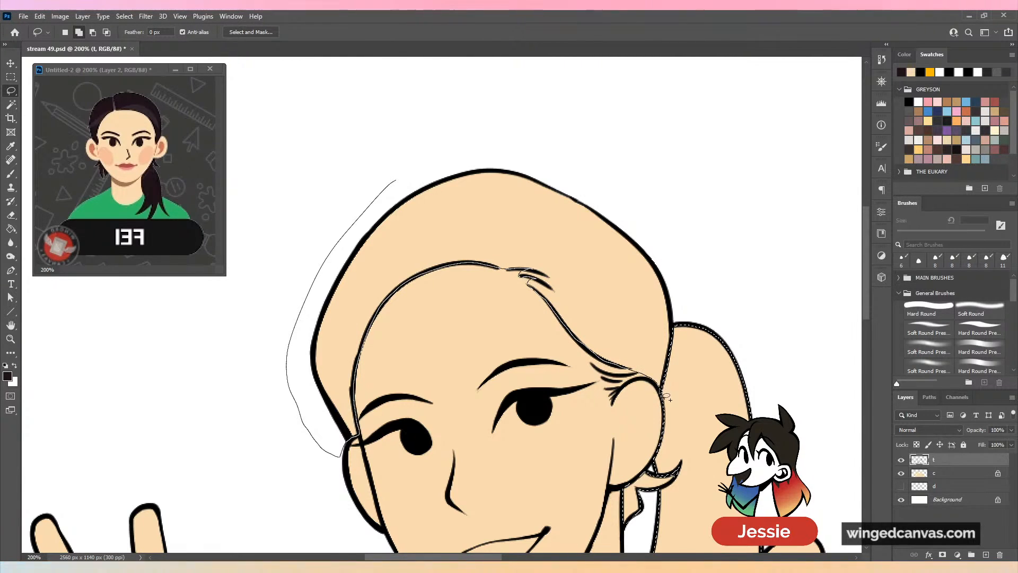
mouse_move(666, 397)
left_mouse_down()
mouse_move(694, 295)
mouse_move(325, 209)
left_mouse_up()
Add the loose strands in front of the ear to the hair selection with the Lasso.
key("ctrl+plus")
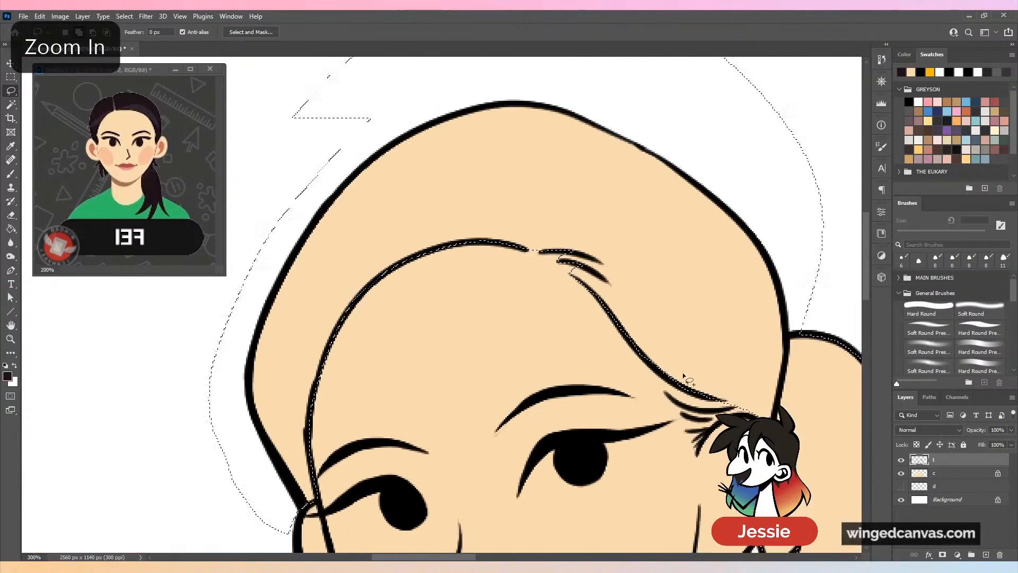
left_click_drag(639, 351, 695, 429)
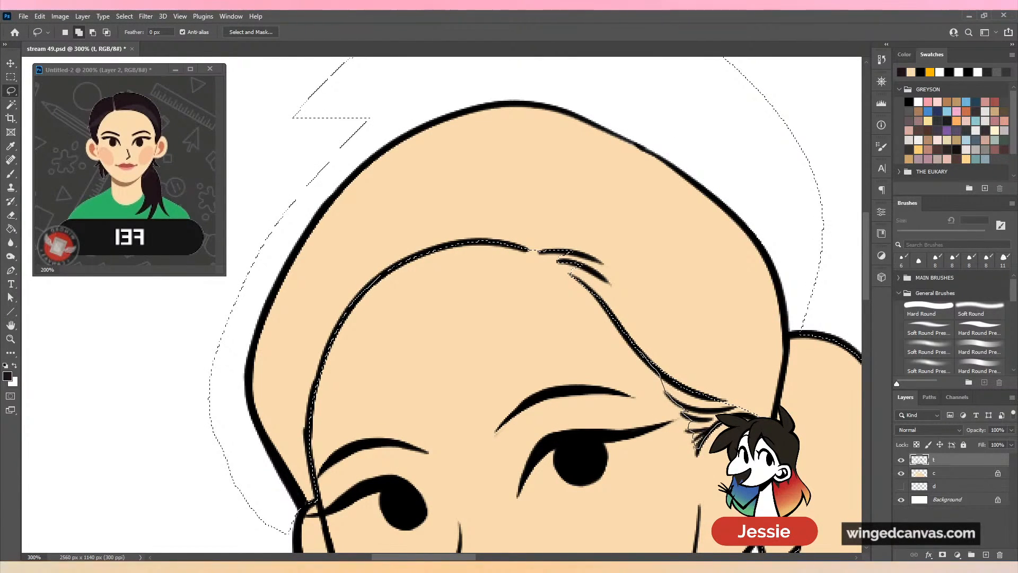
left_click_drag(696, 428, 697, 445)
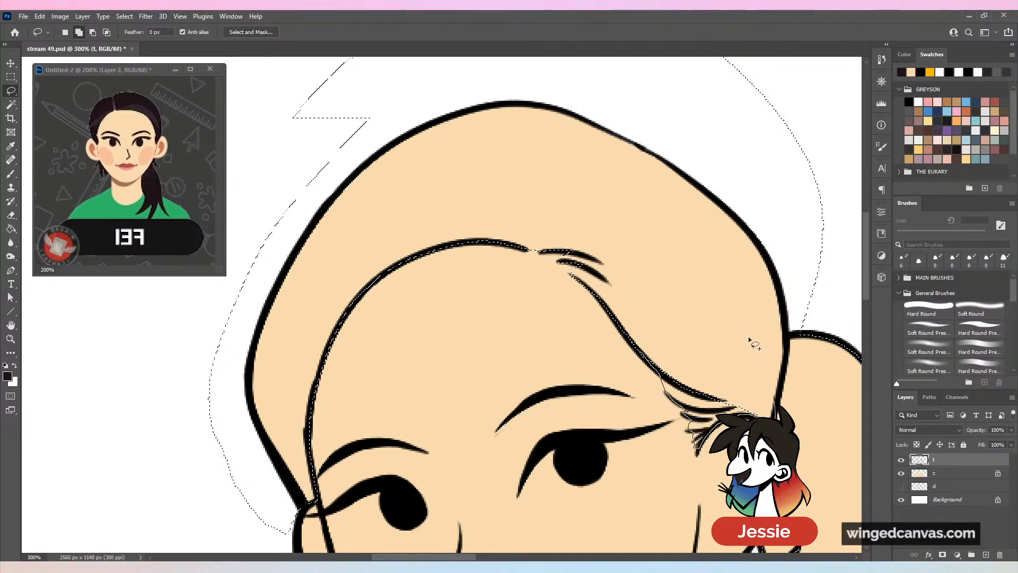
Try to fill the selected hair on layer t with the Paint Bucket at 20% opacity, and undo the fill.
key("ctrl+minus")
key("ctrl+minus")
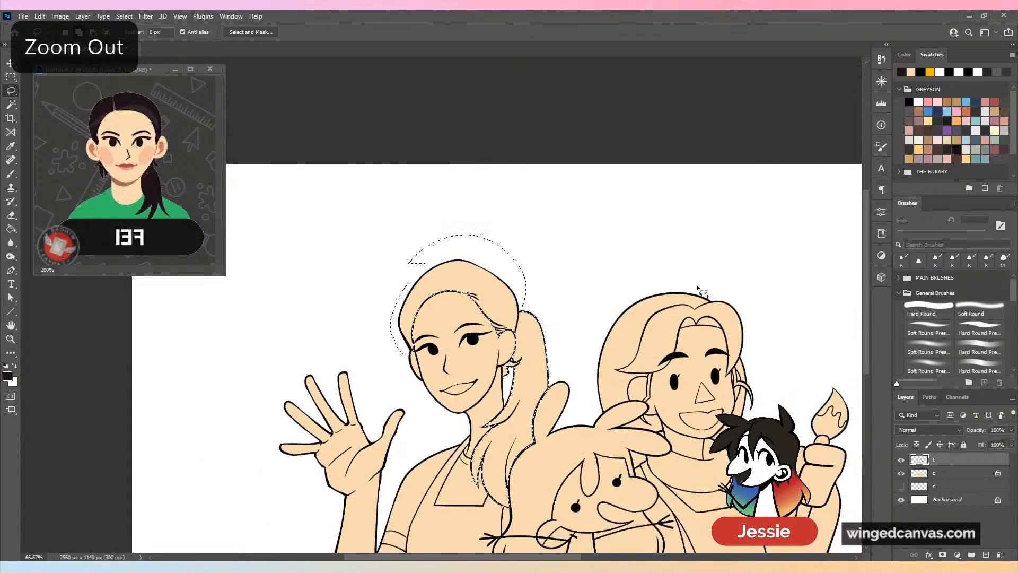
key("g")
left_click(467, 264)
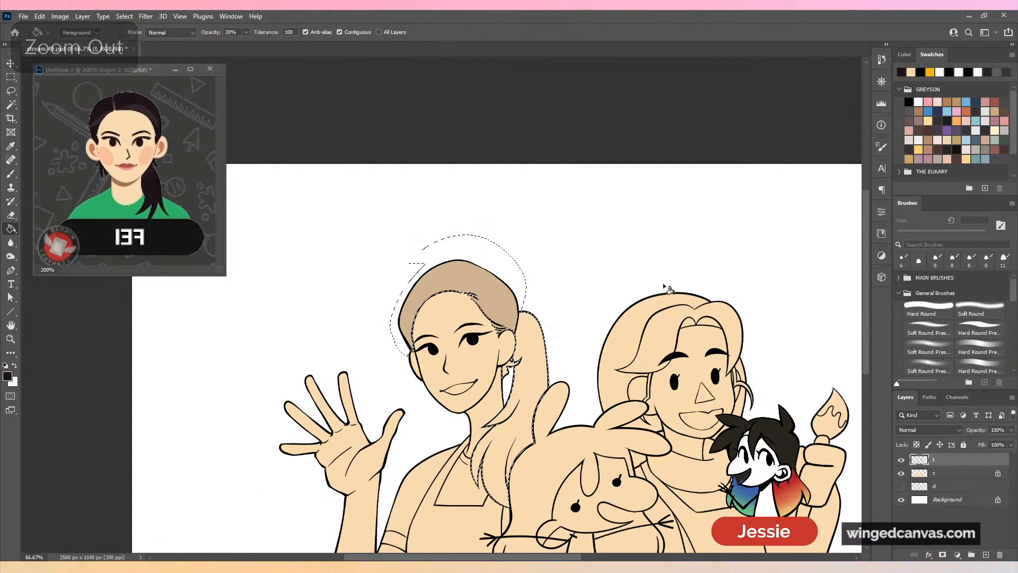
key("ctrl+z")
Set the Paint Bucket opacity to 100% and fill the selected hair and ponytail with the dark hair colour on layer c.
left_click_drag(249, 46, 538, 46)
left_click(528, 366)
key("ctrl+z")
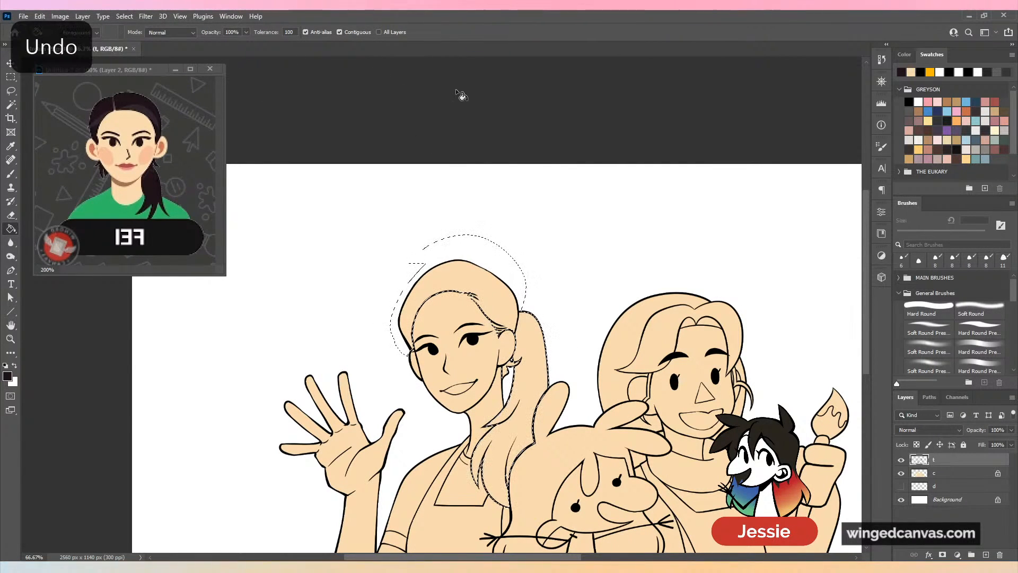
left_click(949, 473)
left_click(517, 320)
left_click_drag(687, 351, 615, 249)
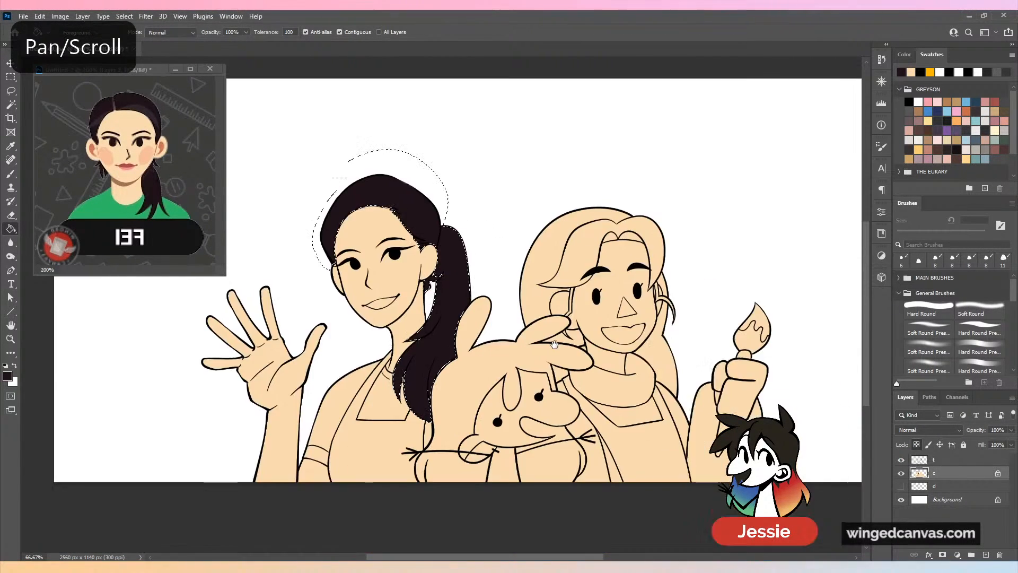
key("ctrl+plus")
key("ctrl+plus")
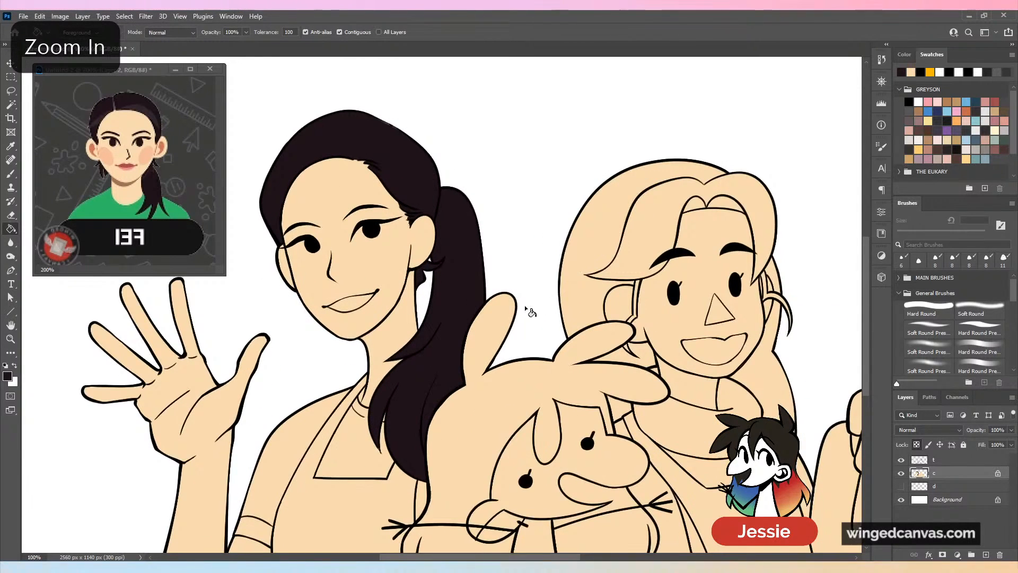
left_click_drag(527, 318, 598, 329)
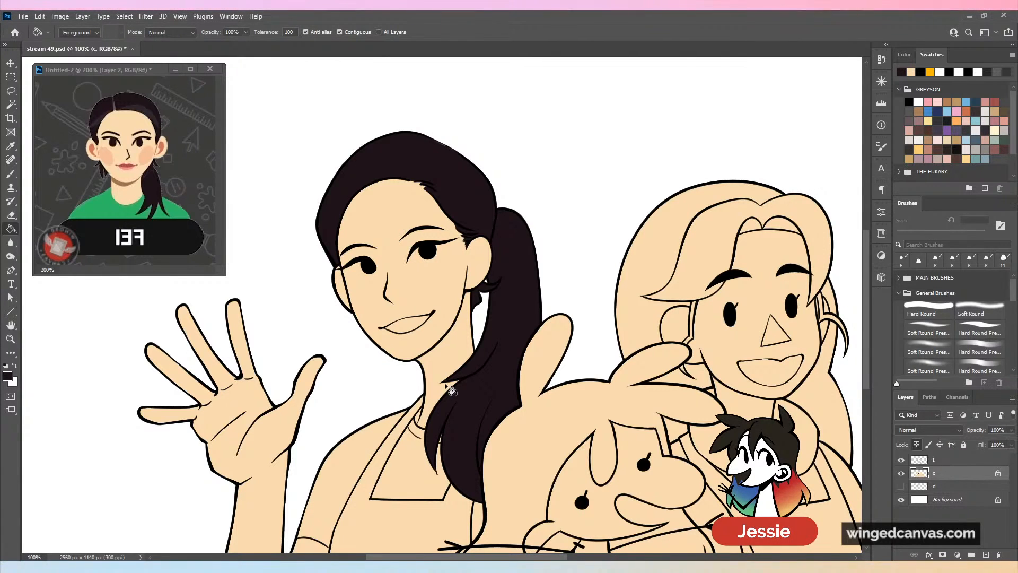
Sample the orange-red ear colour from the reference portrait and paint the inside of the ear beside the ponytail with a 14 px brush.
key("b")
left_click(163, 144, "alt")
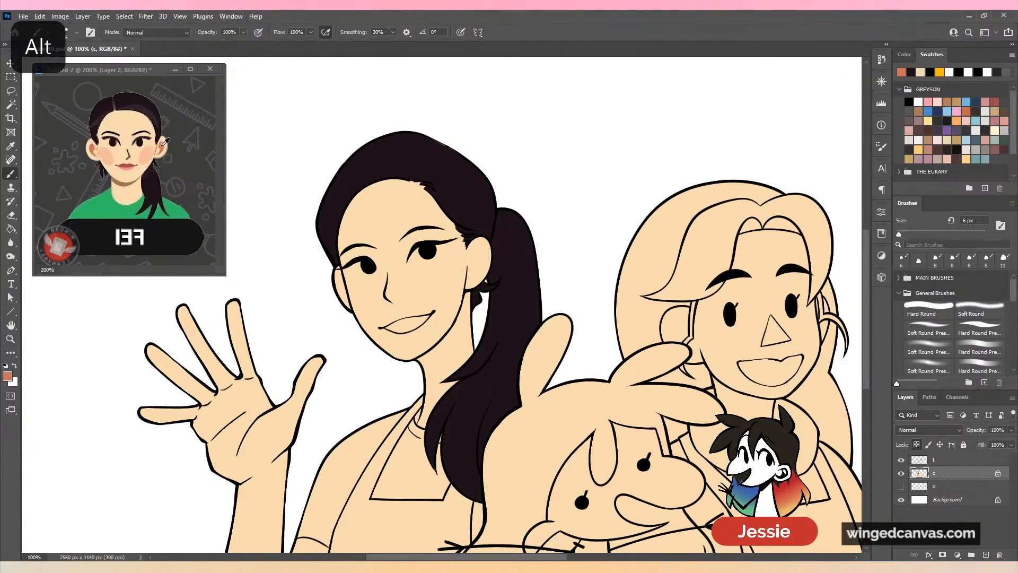
scroll(491, 154, "up", 2)
scroll(546, 215, "down", 2)
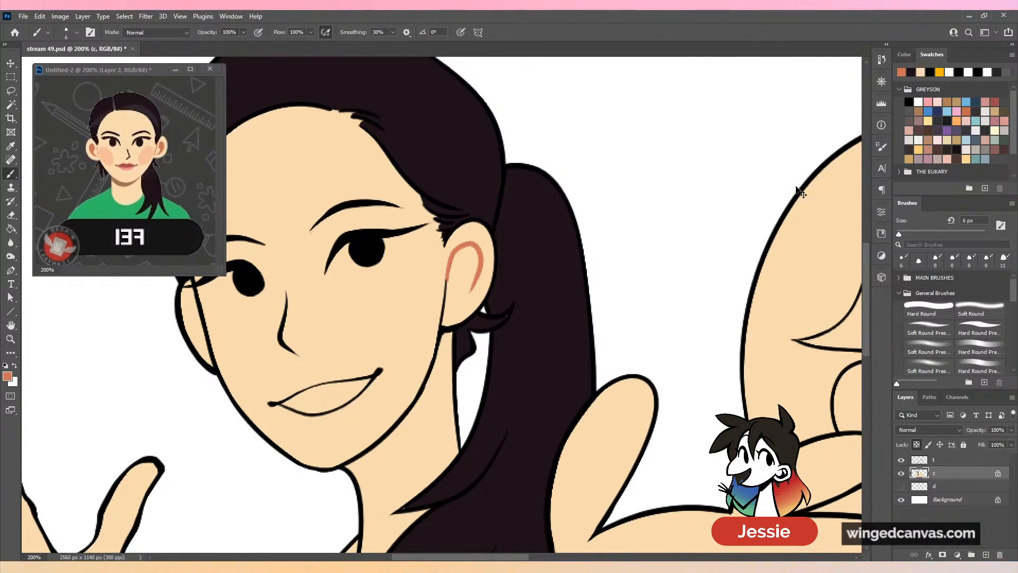
key("ctrl+z")
mouse_move(450, 281)
left_mouse_down()
mouse_move(469, 243)
mouse_move(477, 278)
mouse_move(466, 283)
mouse_move(465, 260)
mouse_move(450, 291)
mouse_move(465, 243)
left_mouse_up()
left_click_drag(474, 282, 457, 286)
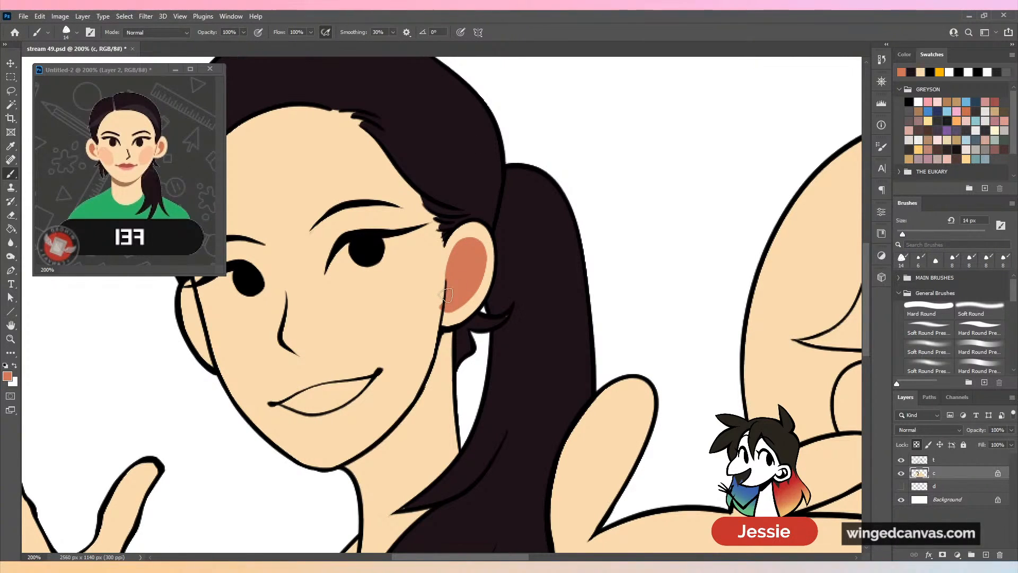
Trim the inner-ear patch into a curve with the sampled skin tone and paint the other ear's inside in the same orange-red.
left_click(437, 327, "alt")
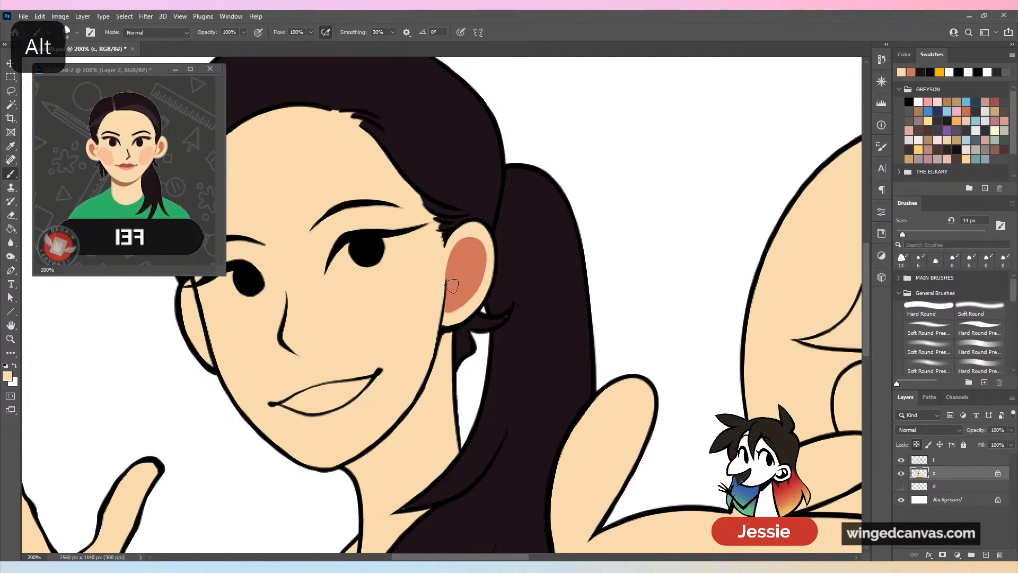
mouse_move(450, 276)
left_mouse_down()
mouse_move(444, 300)
mouse_move(443, 282)
mouse_move(629, 282)
left_mouse_up()
left_click(609, 263, "alt")
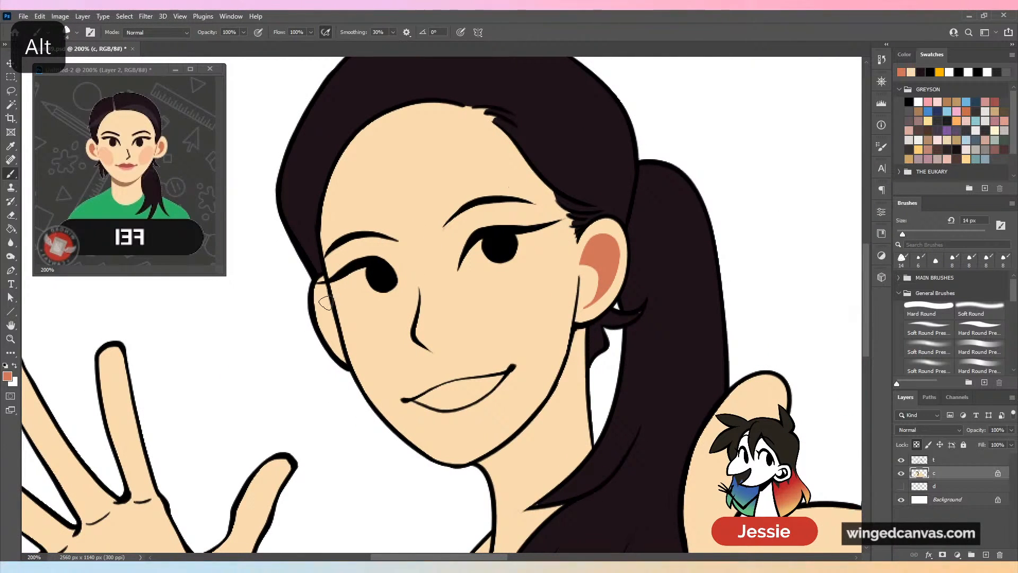
mouse_move(326, 302)
left_mouse_down()
mouse_move(331, 334)
mouse_move(340, 333)
mouse_move(331, 314)
left_mouse_up()
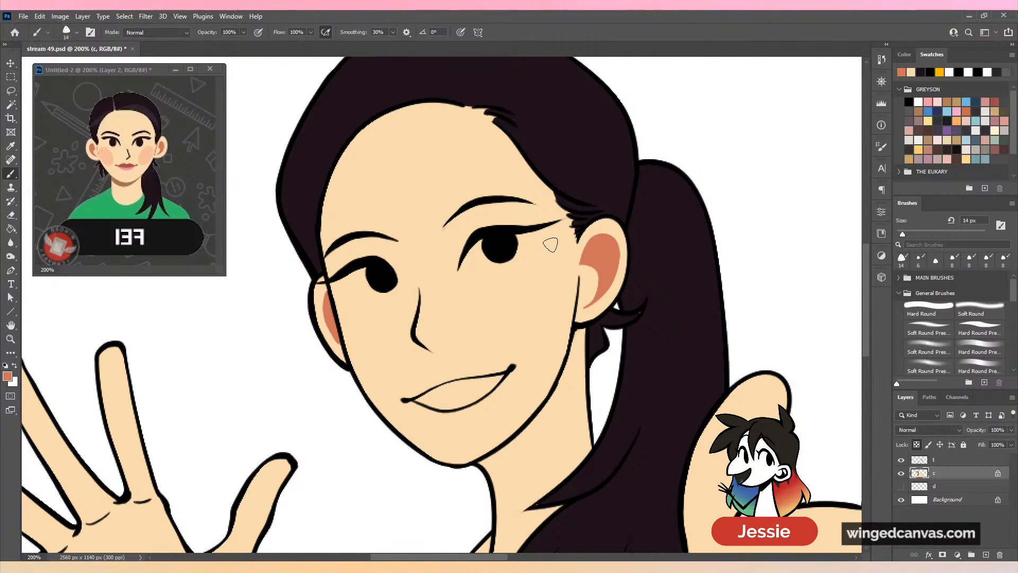
Sample the blush colour from the reference portrait and paint a rounded blush on the cheek beside the ponytail.
left_click(126, 195, "alt")
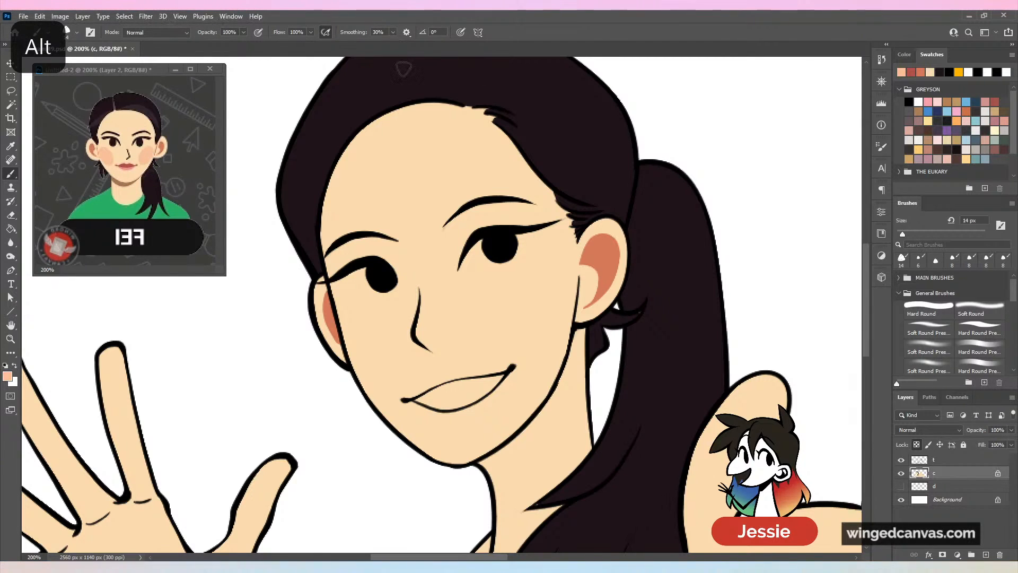
mouse_move(570, 291)
left_mouse_down()
mouse_move(531, 296)
mouse_move(527, 371)
mouse_move(568, 305)
mouse_move(537, 327)
mouse_move(538, 299)
mouse_move(540, 374)
mouse_move(571, 296)
mouse_move(552, 369)
left_mouse_up()
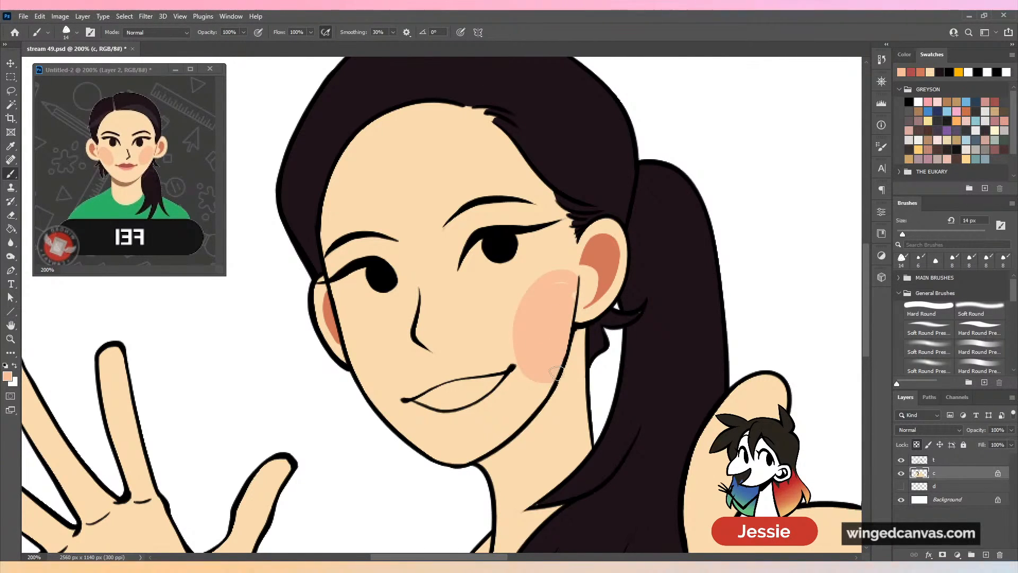
mouse_move(575, 284)
left_mouse_down()
mouse_move(524, 287)
mouse_move(509, 355)
mouse_move(539, 379)
left_mouse_up()
left_click(564, 363, "alt")
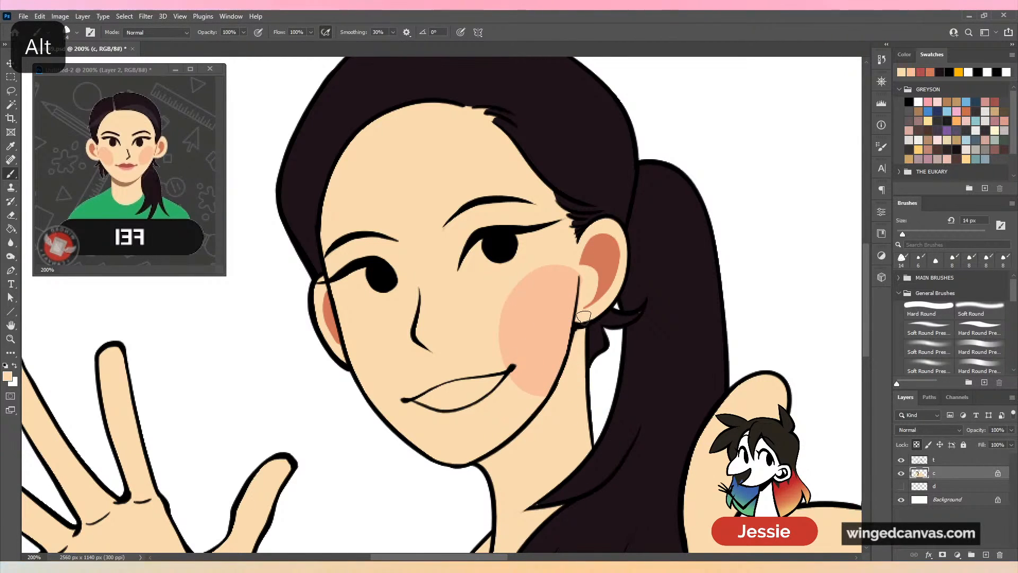
Paint a matching blush on the woman's other cheek along the face outline and resample the skin tone.
left_click_drag(347, 322, 402, 455)
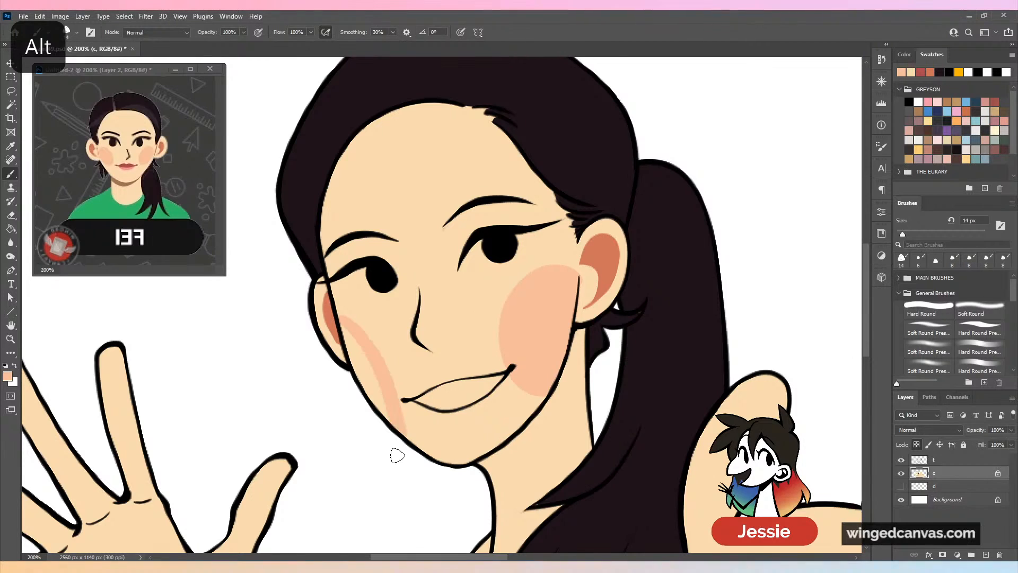
left_click_drag(370, 333, 390, 421)
left_click(406, 357, "alt")
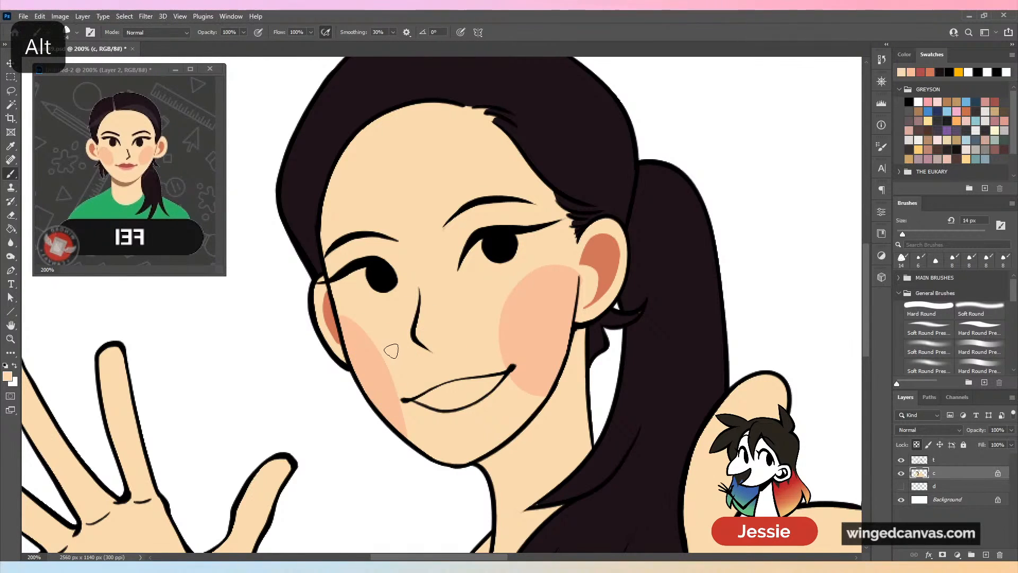
Trim the inner edge of the blush along the face outline with the skin tone and round it off with the resampled blush colour.
left_click_drag(399, 380, 402, 438)
left_click(386, 371, "alt")
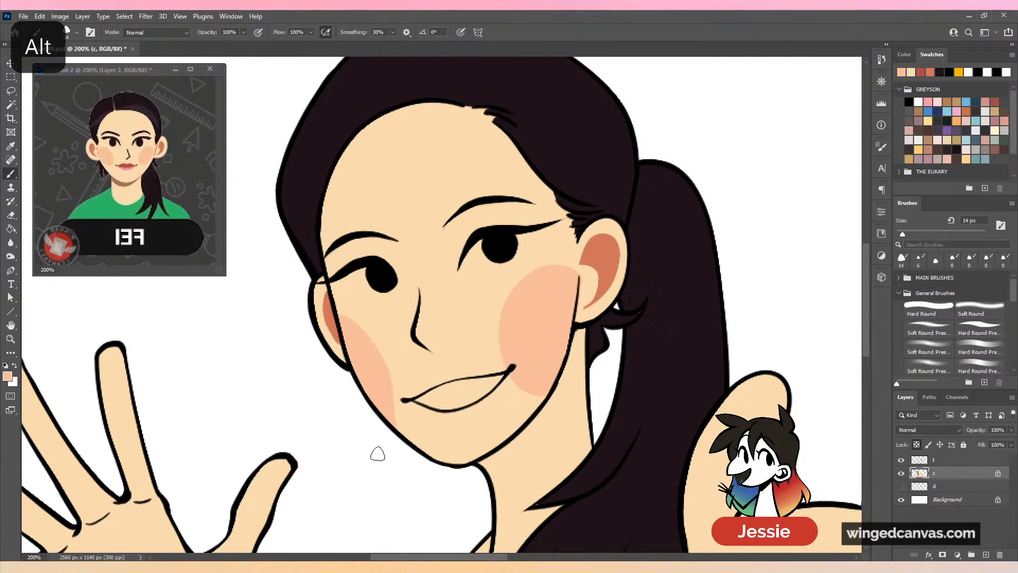
left_click_drag(388, 375, 385, 425)
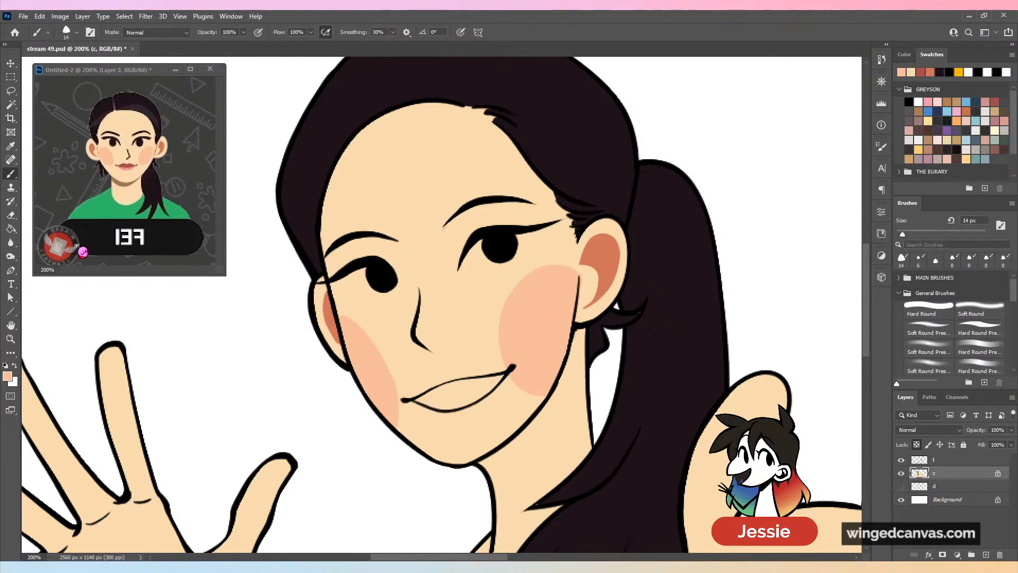
Sample the red lip colour from the reference portrait and paint the upper lip above the mouth line with an 8 px brush.
left_click(128, 164, "alt")
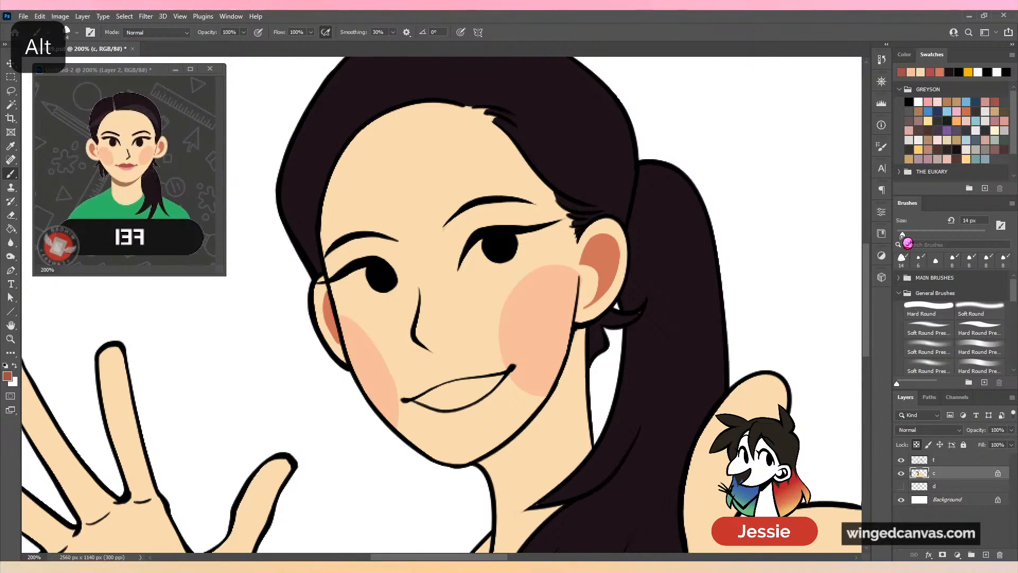
left_click_drag(907, 243, 905, 243)
key("ctrl+plus")
scroll(530, 297, "down", 5)
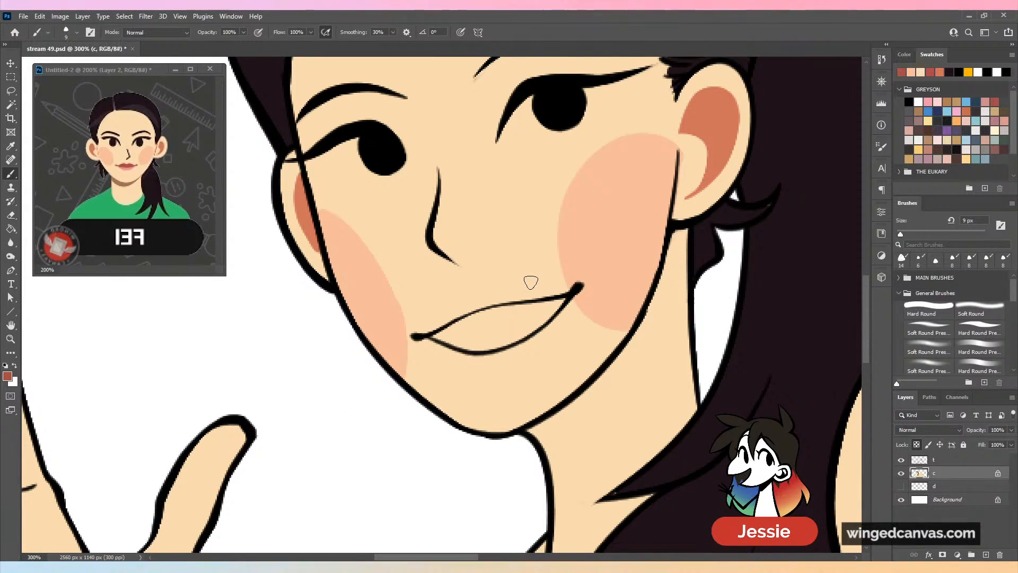
left_click_drag(905, 243, 904, 243)
key("ctrl+plus")
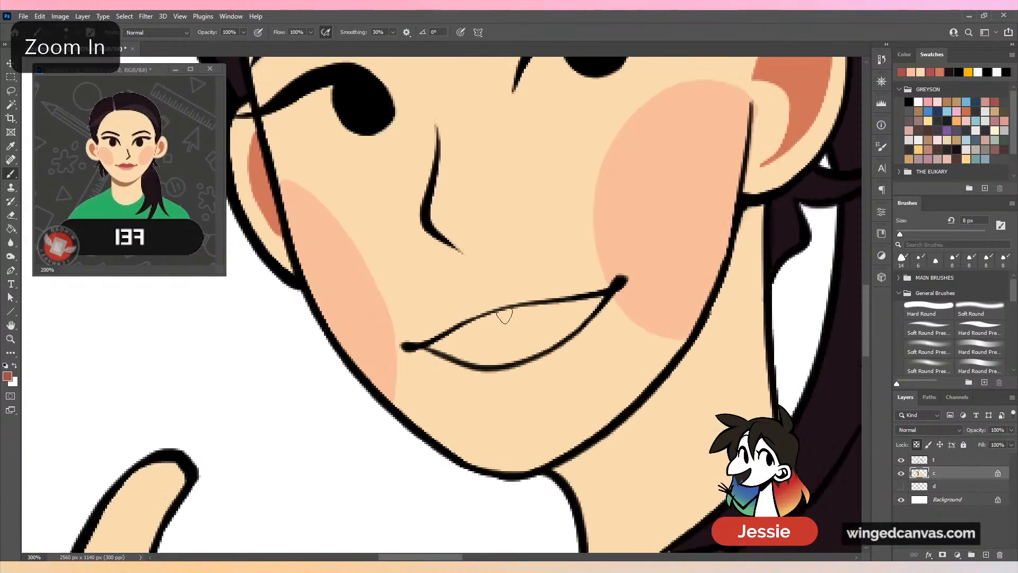
mouse_move(430, 337)
left_mouse_down()
mouse_move(453, 317)
mouse_move(517, 309)
mouse_move(435, 333)
mouse_move(461, 310)
mouse_move(580, 286)
mouse_move(484, 310)
mouse_move(495, 302)
mouse_move(650, 296)
mouse_move(510, 303)
mouse_move(545, 296)
mouse_move(490, 314)
mouse_move(535, 298)
left_mouse_up()
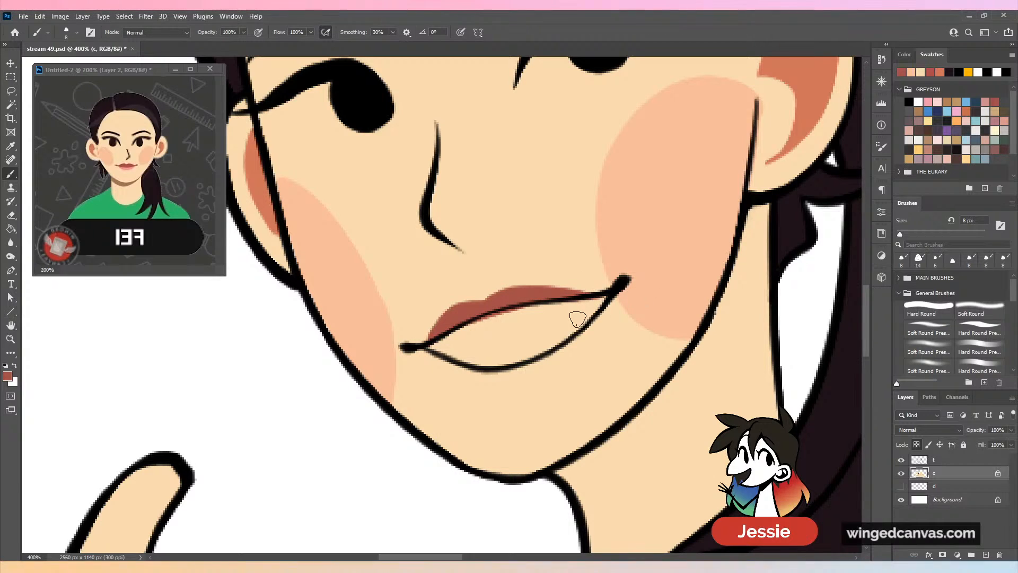
Paint the waving woman's lower lip pink beneath the mouth line and trim its edges with the sampled skin colour.
left_click(602, 316, "alt")
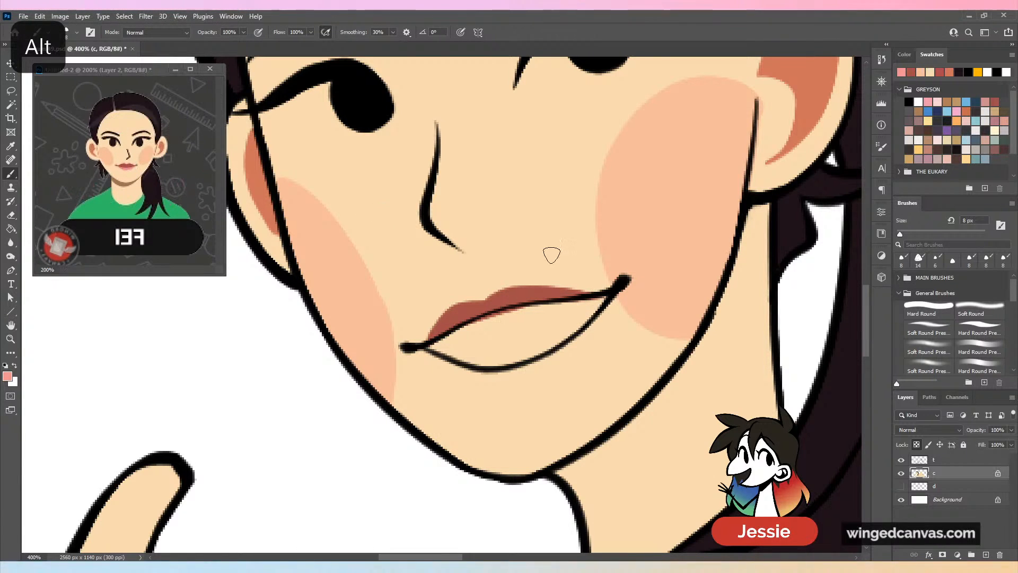
mouse_move(450, 368)
left_mouse_down()
mouse_move(496, 382)
mouse_move(565, 367)
left_mouse_up()
key("ctrl+z")
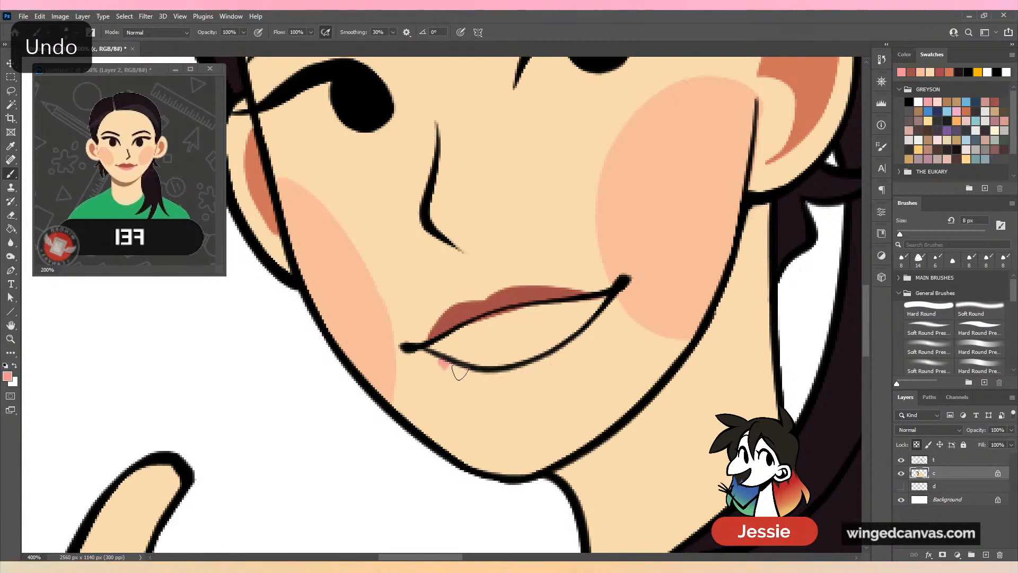
mouse_move(455, 364)
left_mouse_down()
mouse_move(518, 381)
mouse_move(615, 292)
left_mouse_up()
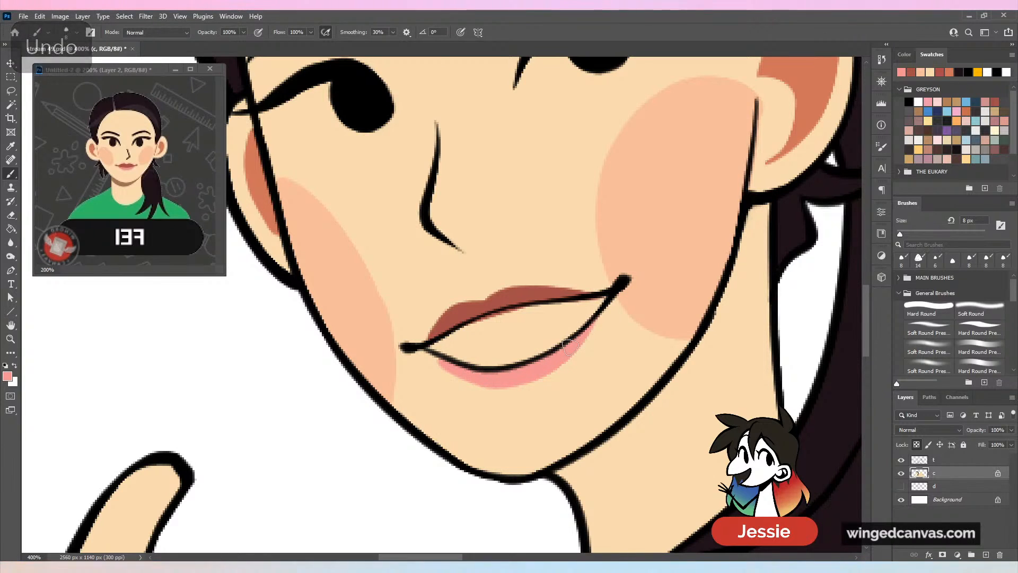
left_click(492, 357, "alt")
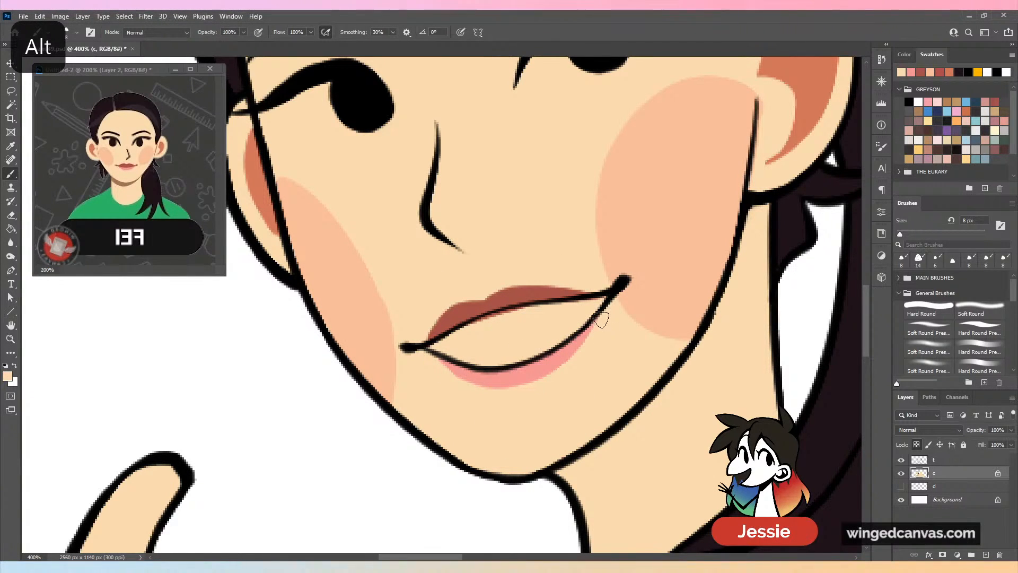
Sample white and fill the inside of the waving woman's smile using the Paint Bucket with All Layers enabled.
key("ctrl+minus")
key("ctrl+minus")
key("ctrl+minus")
key("ctrl+plus")
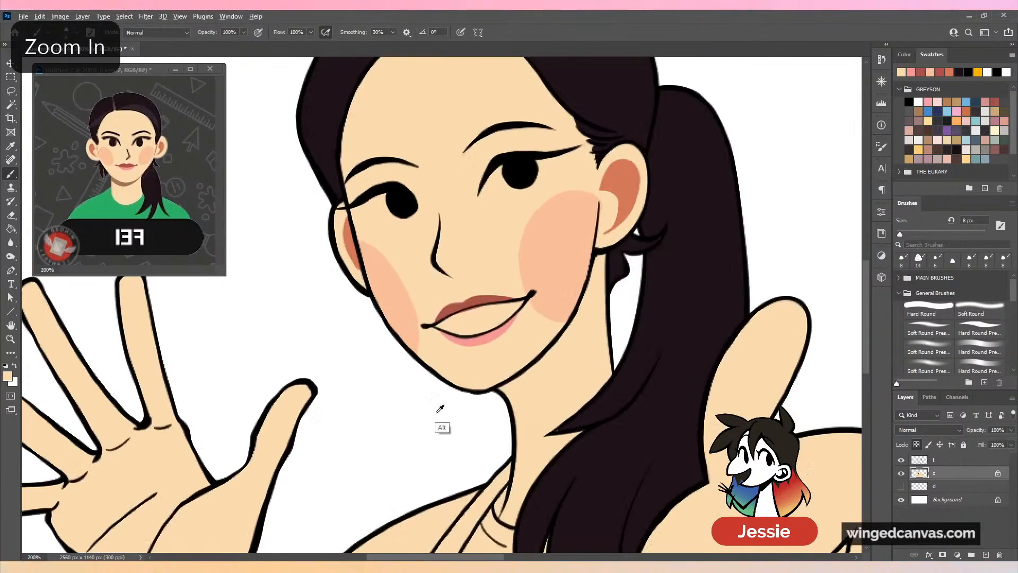
left_click(439, 409, "alt")
key("ctrl+plus")
key("g")
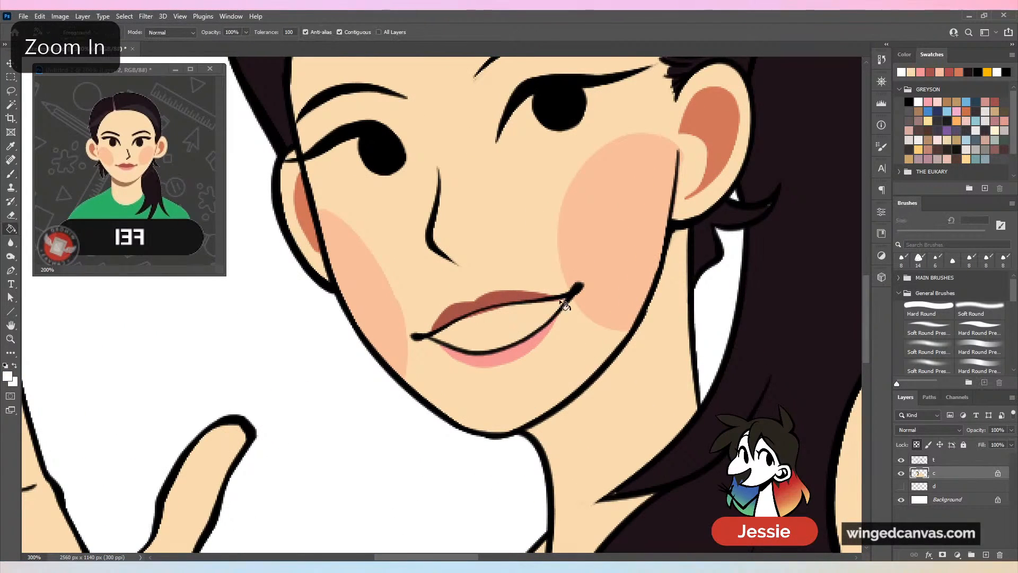
left_click(542, 339)
key("ctrl+z")
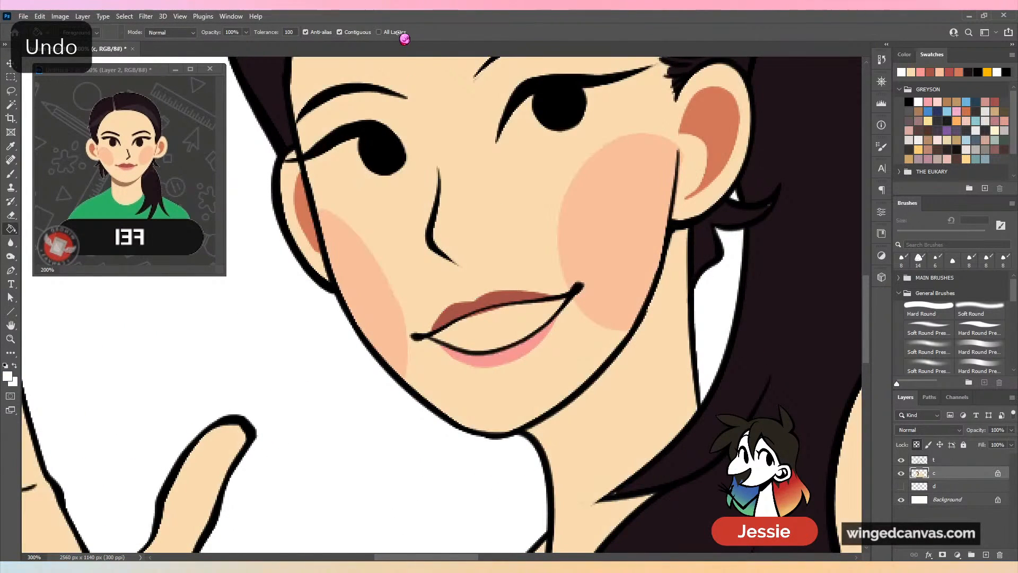
left_click(403, 33)
left_click(499, 321)
key("b")
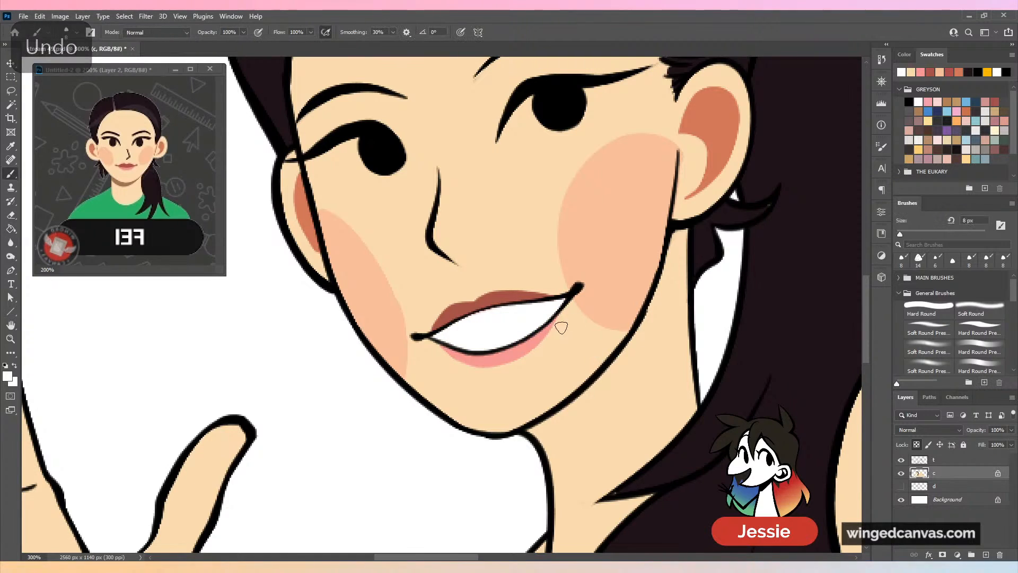
Save the drawing with the finished mouth colours.
key("ctrl+plus")
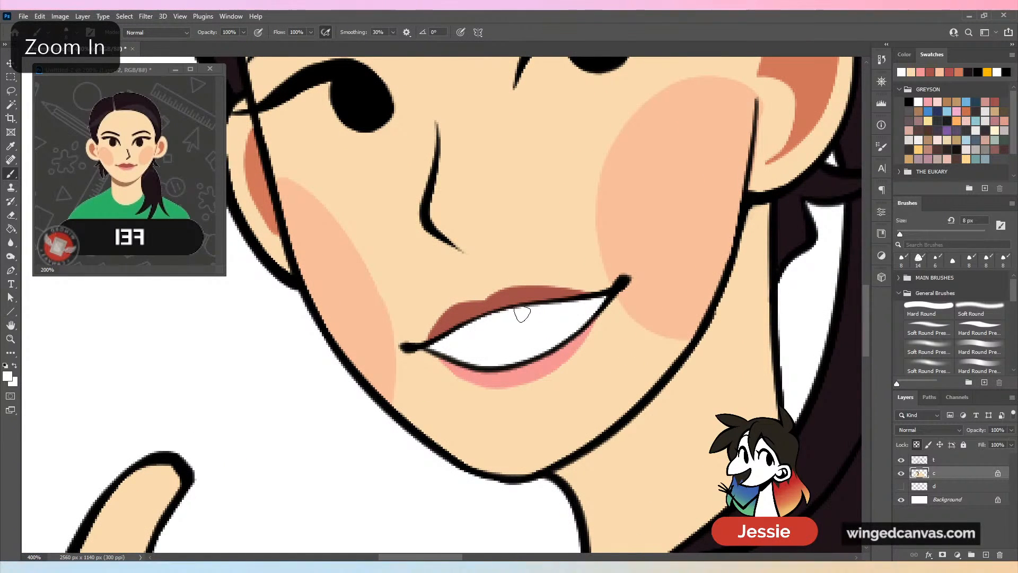
key("ctrl+minus")
key("ctrl+minus")
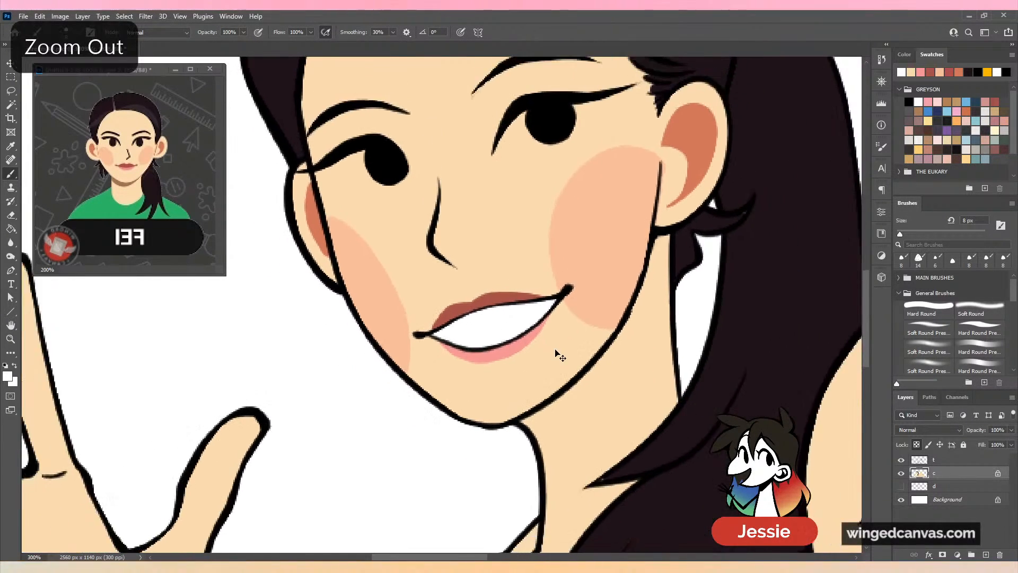
key("ctrl+s")
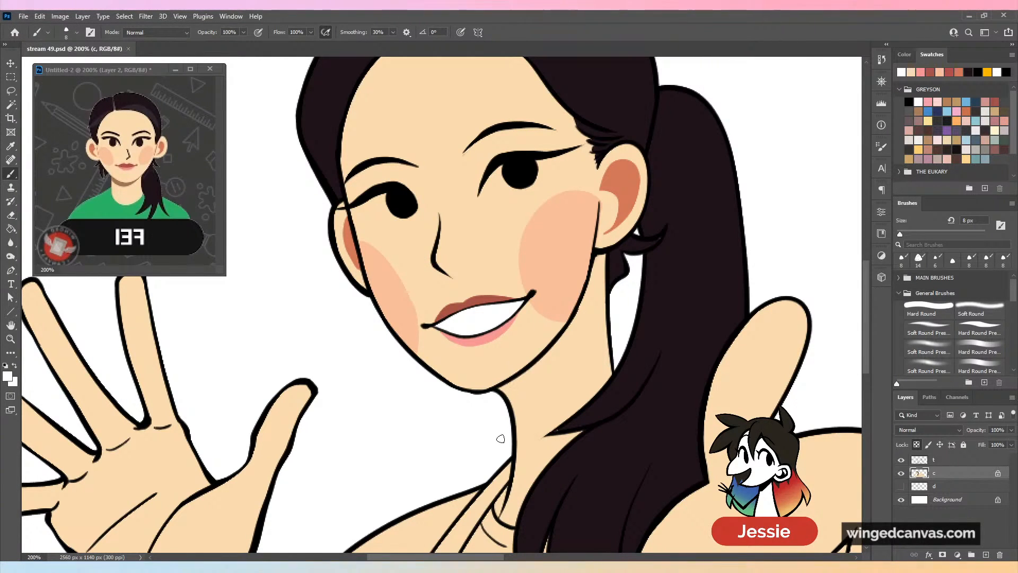
key("space")
left_click_drag(596, 318, 507, 416)
key("ctrl+minus")
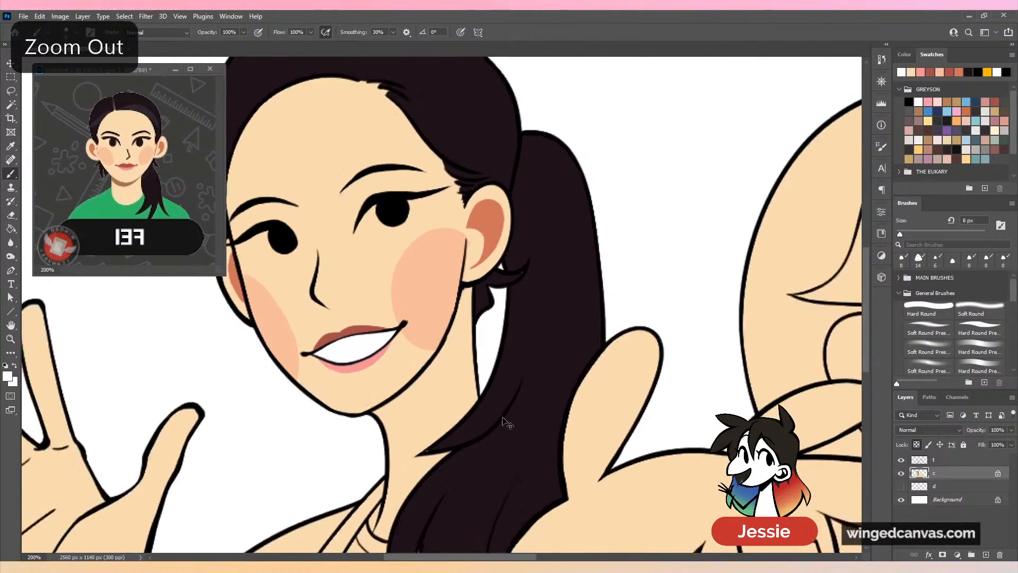
key("ctrl+s")
key("ctrl+minus")
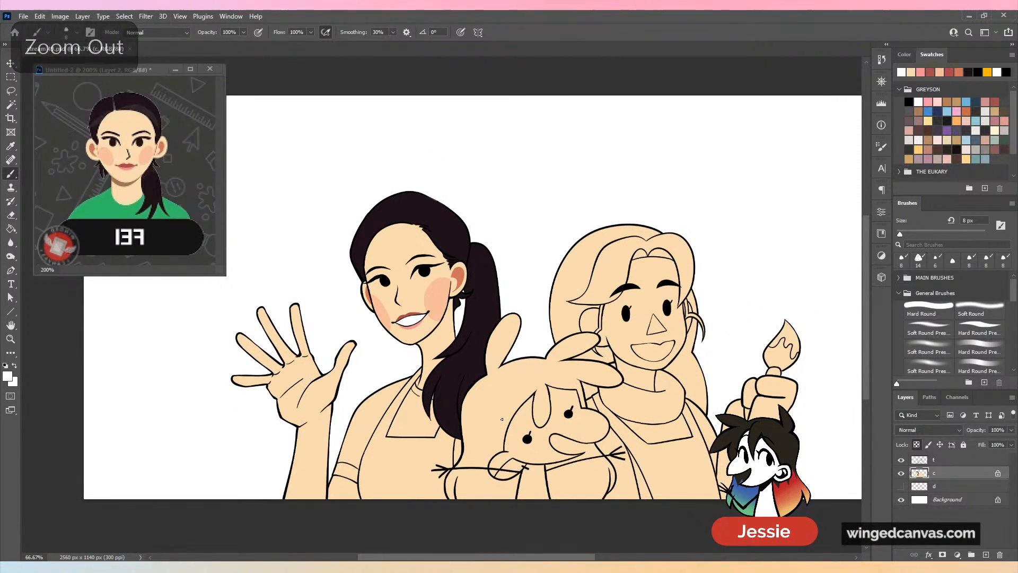
Sample the dark hair colour, unlock layer c's transparent pixels, and paint over the gaps along the woman's crown outline and hairline.
key("ctrl+plus")
key("ctrl+plus")
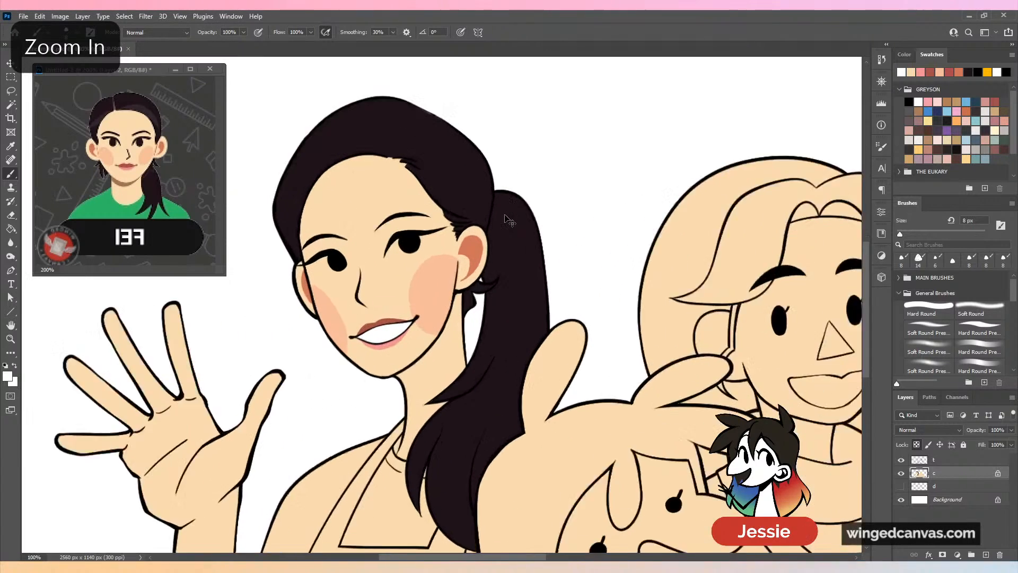
key("space")
left_click_drag(530, 276, 546, 370)
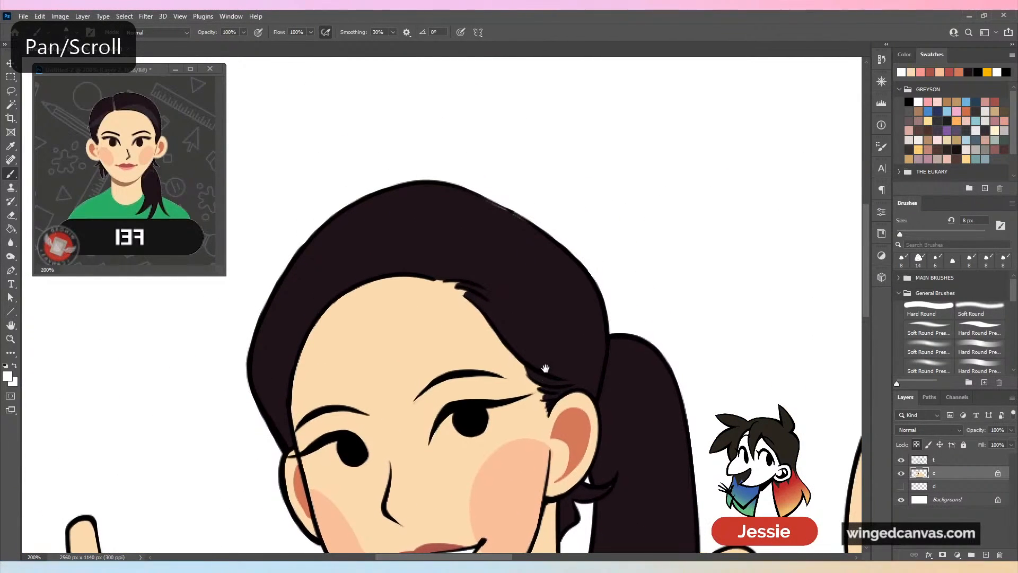
key("alt")
left_click(559, 285, "alt")
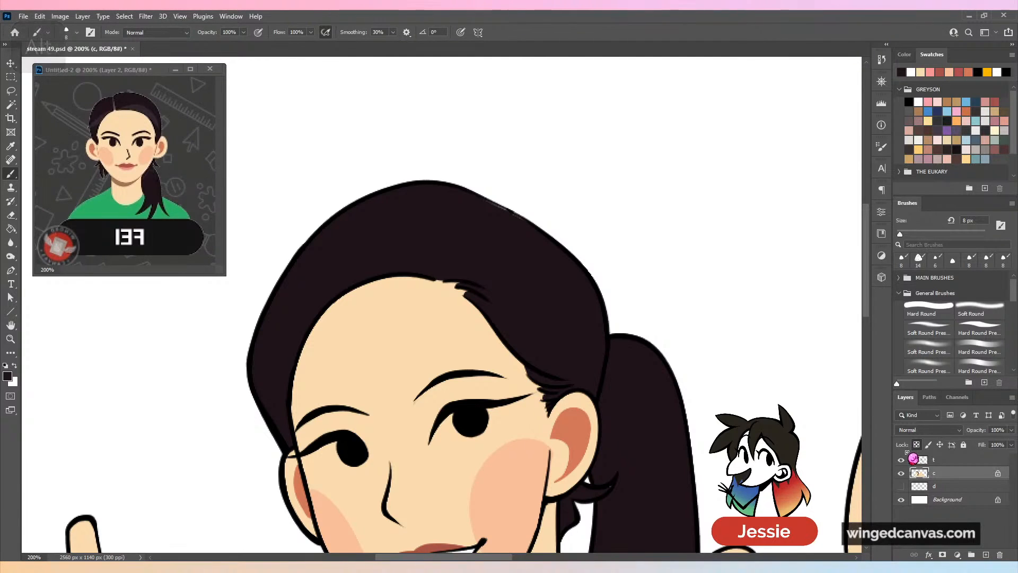
key("ctrl+plus")
left_click_drag(578, 227, 550, 344)
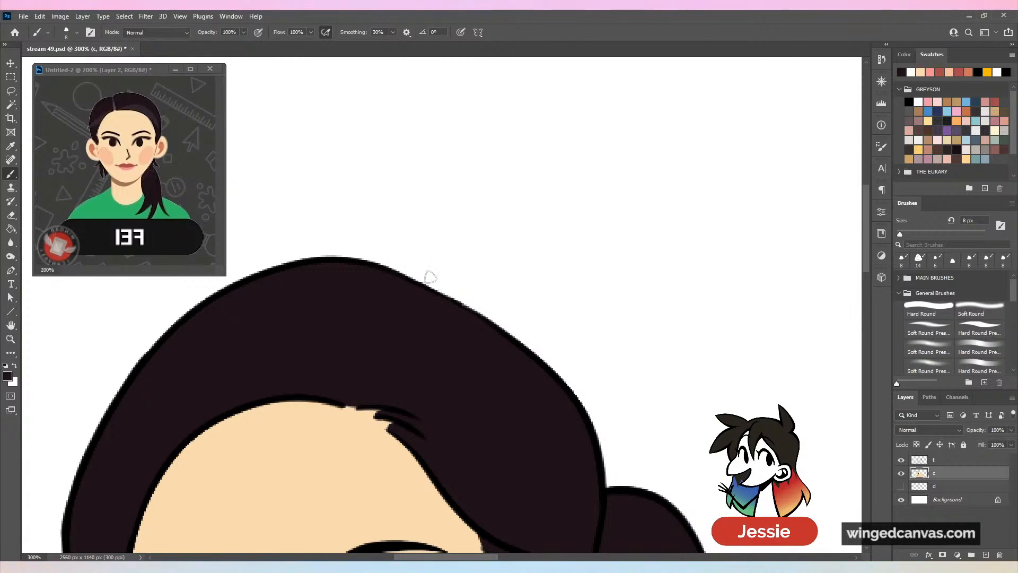
left_click_drag(349, 403, 363, 407)
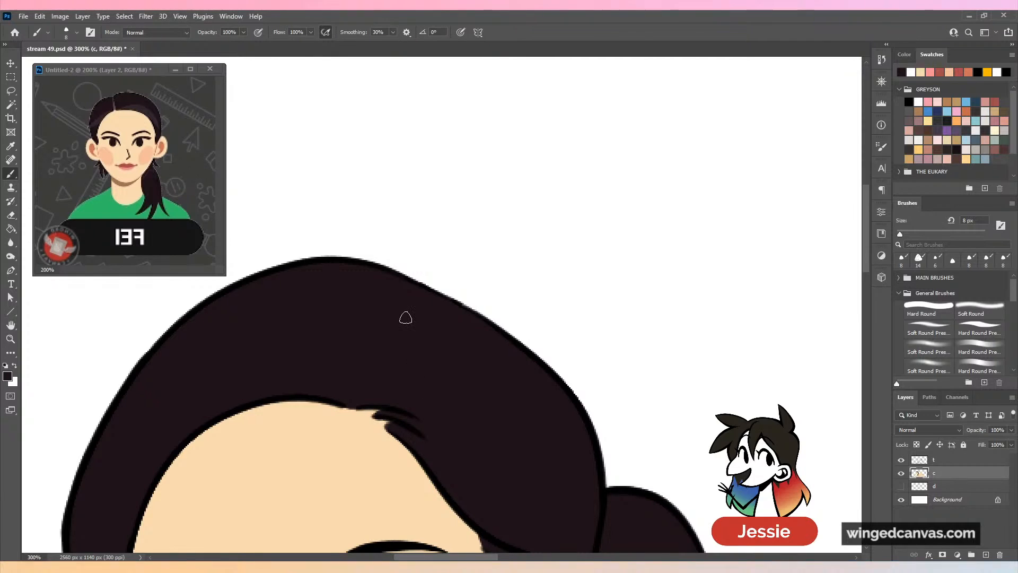
Lock the transparent pixels of layer c again.
key("ctrl+minus")
key("ctrl+minus")
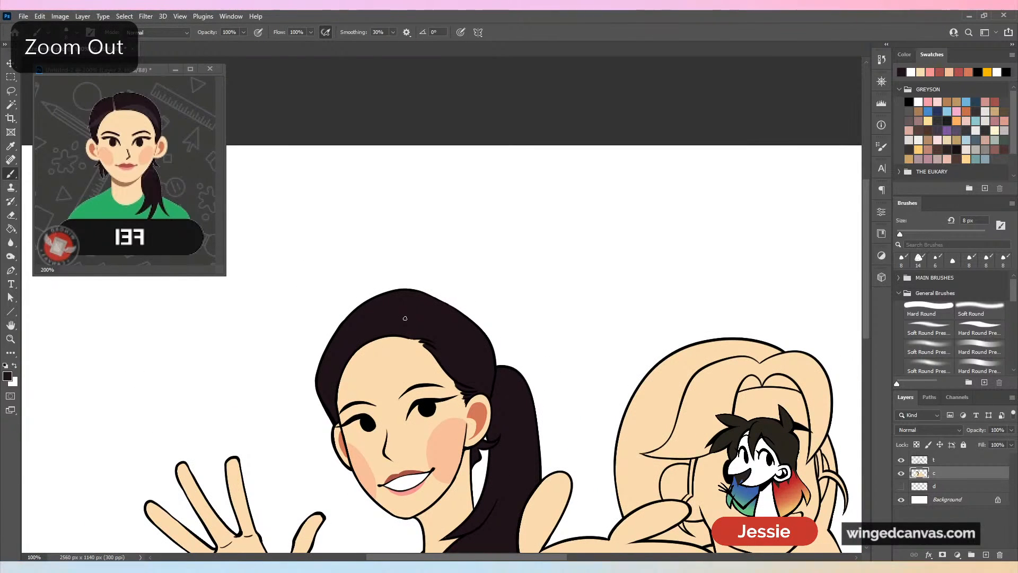
scroll(477, 345, "down", 5)
scroll(561, 221, "left", 2)
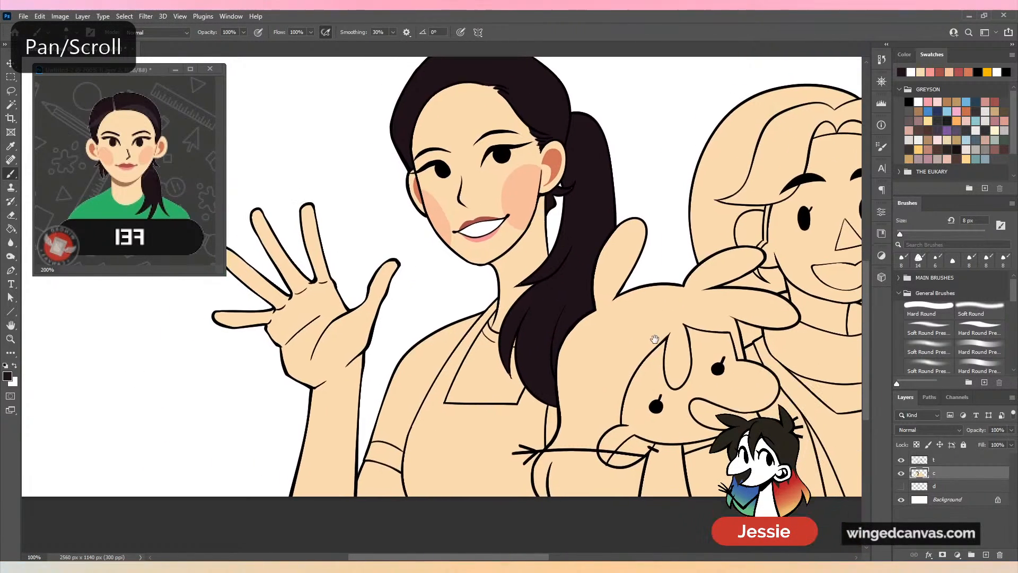
left_click_drag(655, 339, 650, 368)
left_click(916, 444)
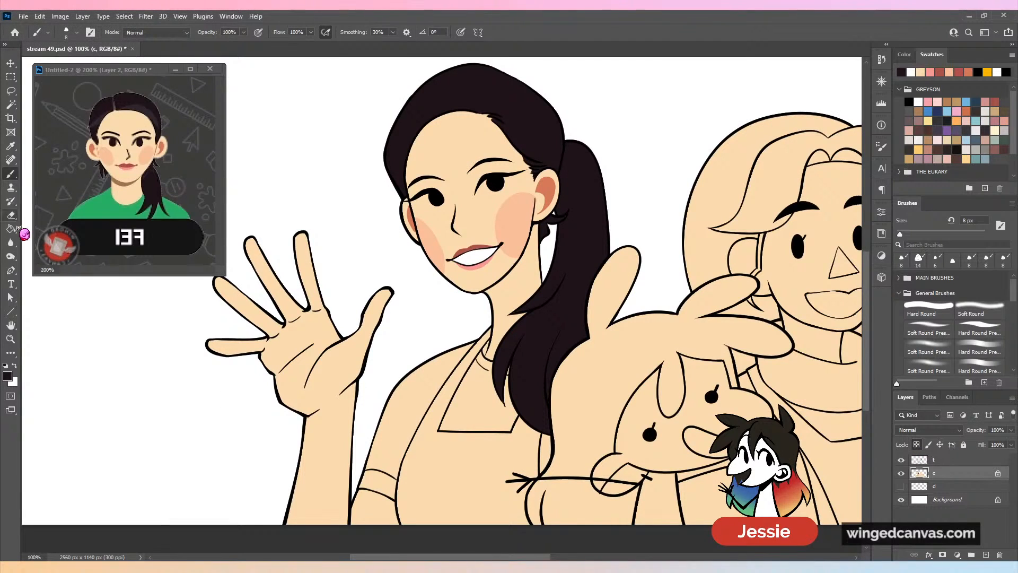
Switch to the Paint Bucket, open winged canvas logo.png and sample its bright red as the foreground colour.
left_click(12, 229)
left_click(904, 54)
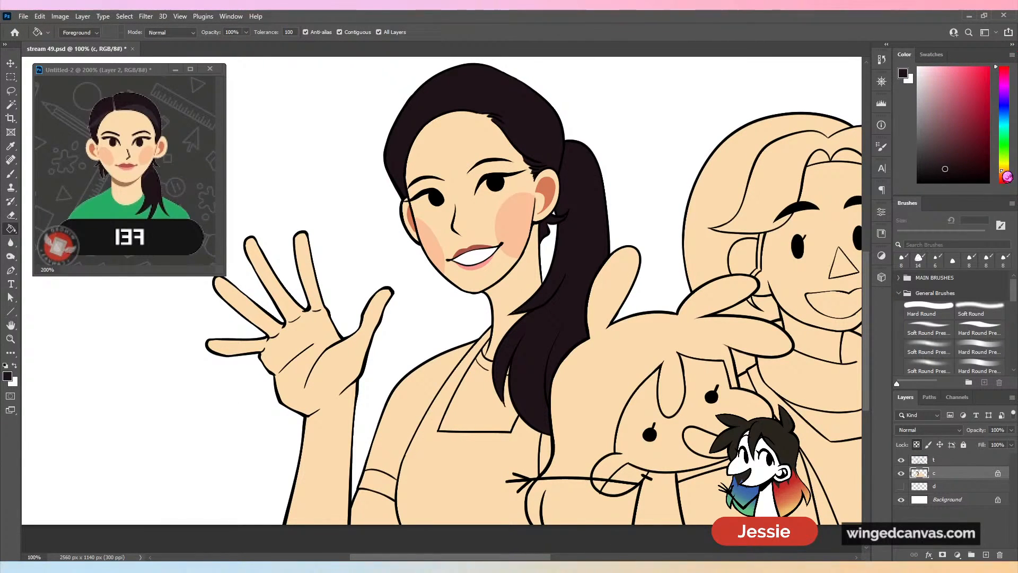
left_click(986, 75)
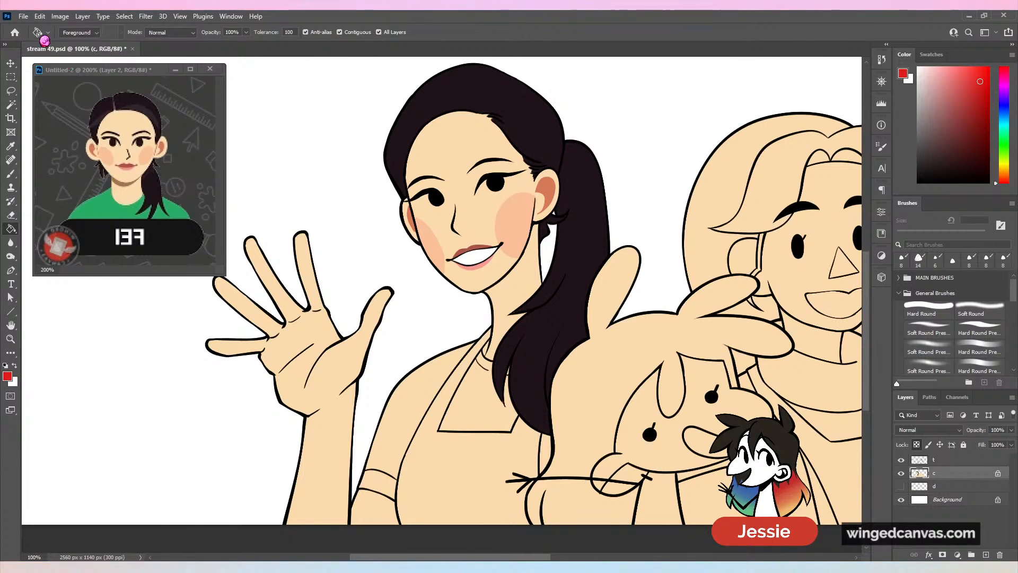
left_click(23, 16)
left_click(37, 28)
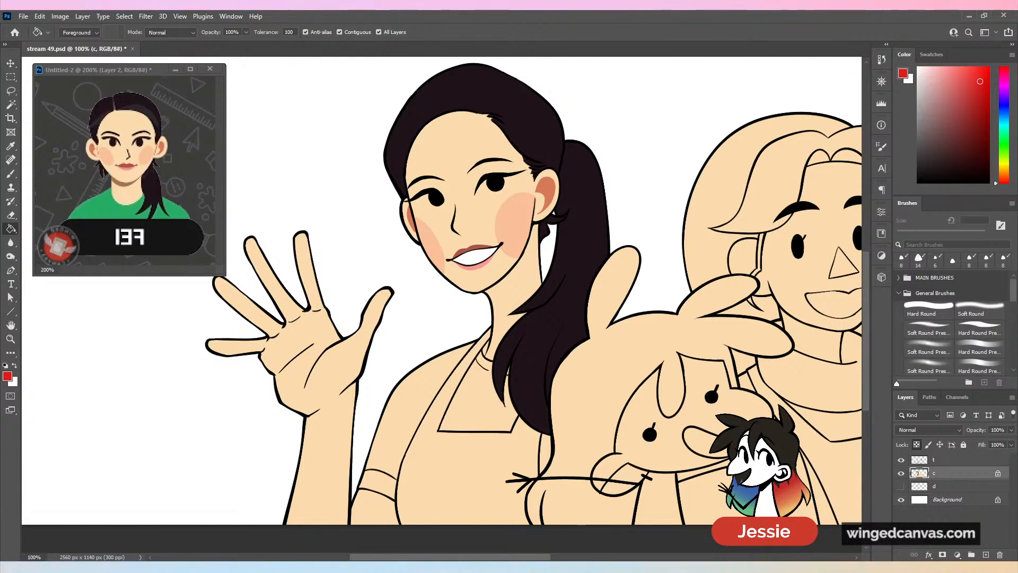
key("alt")
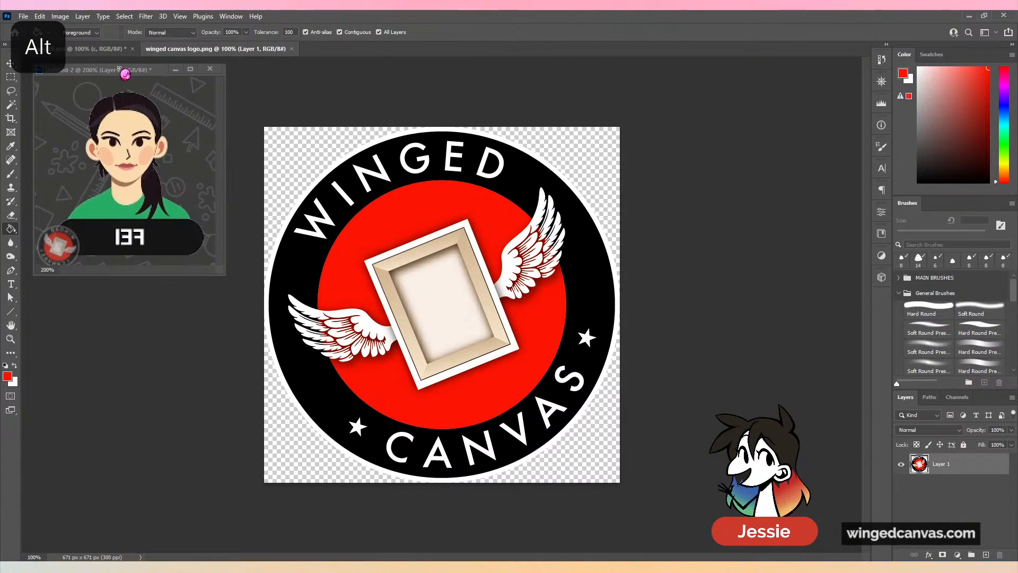
Return to stream 49.psd and fill the waving woman's apron with the sampled logo red.
left_click(96, 48)
scroll(409, 285, "up", 3)
scroll(438, 404, "down", 4)
left_click(553, 356)
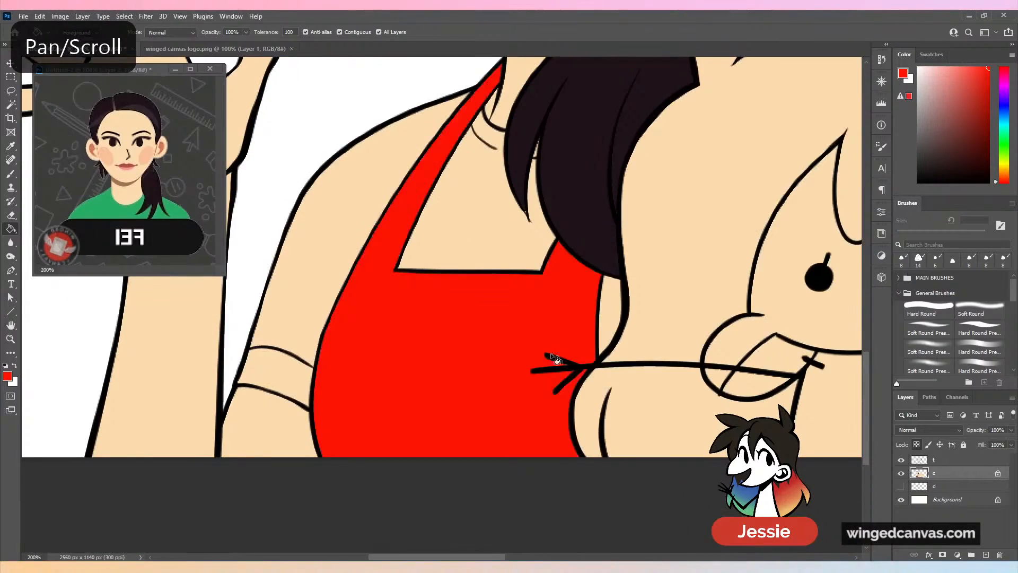
scroll(724, 322, "down", 3)
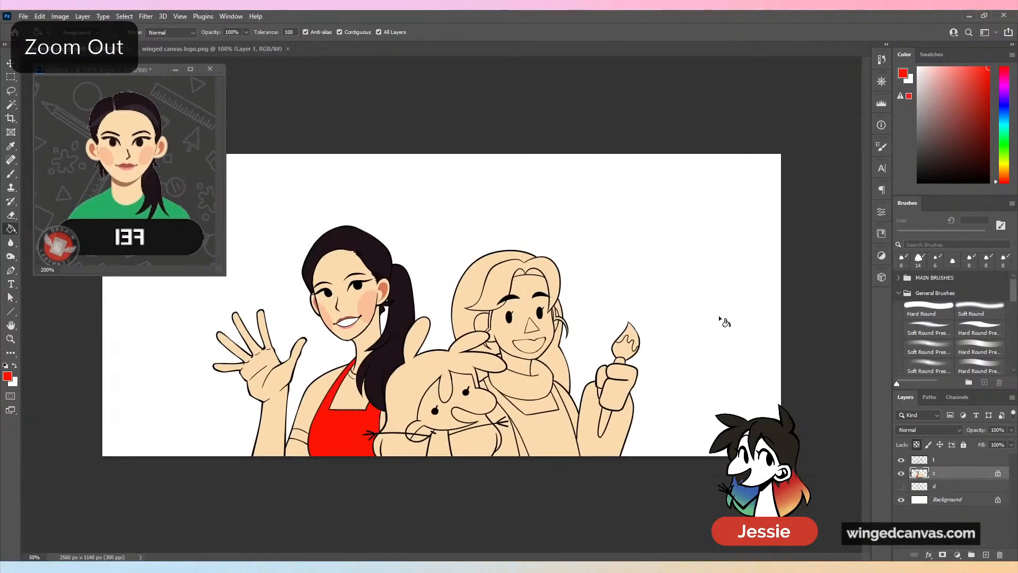
Choose a softer, slightly darker red, refill the waving woman's apron with it, and save the document.
scroll(724, 322, "up", 2)
scroll(724, 322, "down", 2)
scroll(724, 322, "up", 2)
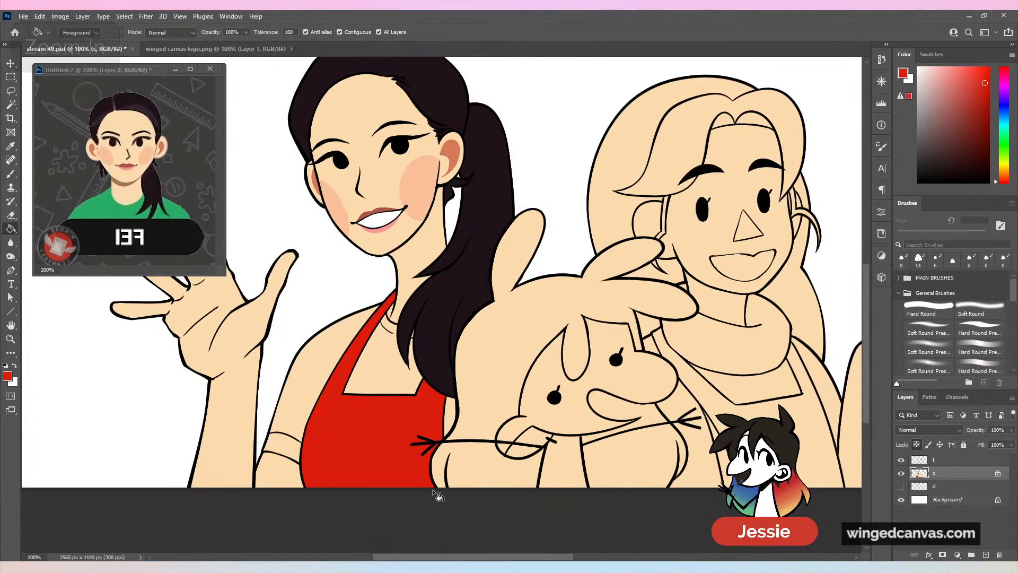
left_click_drag(974, 85, 977, 86)
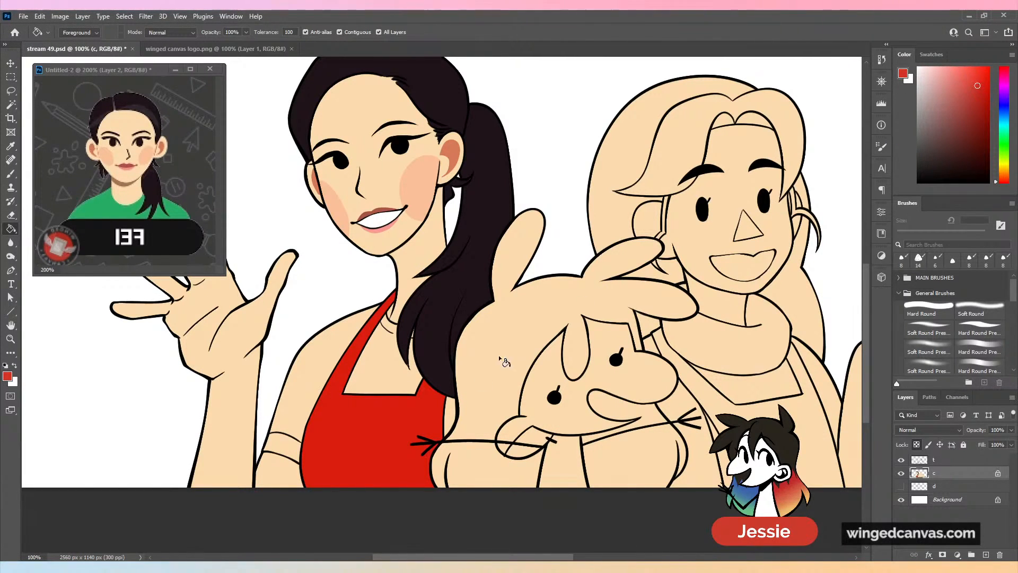
left_click(424, 435)
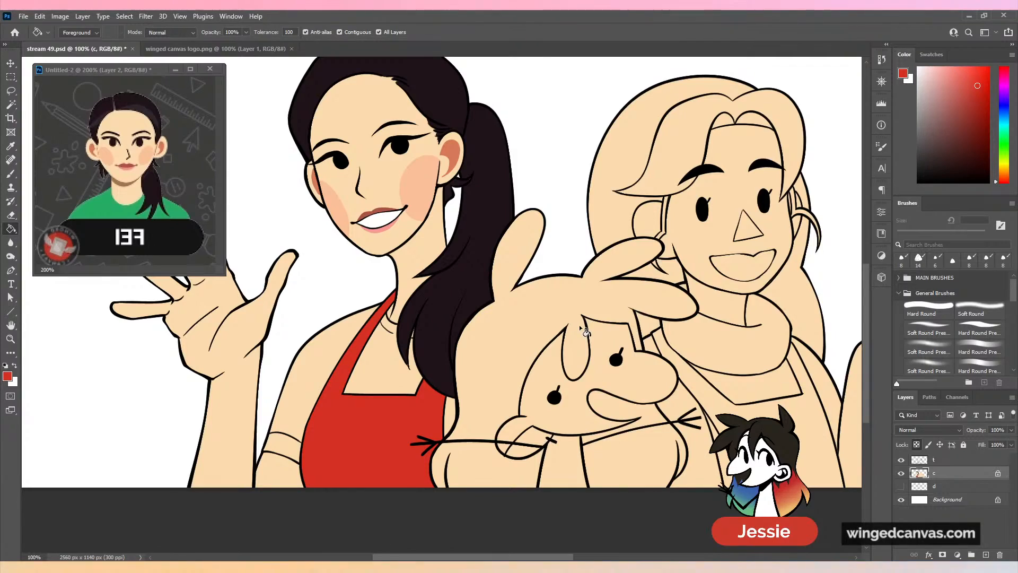
key("ctrl+plus")
key("ctrl+s")
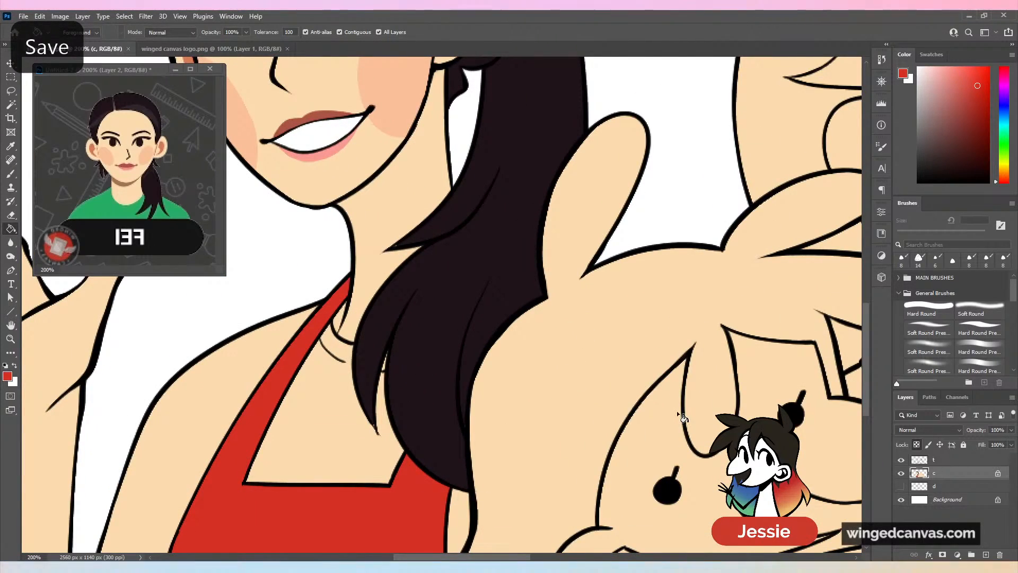
Fill the apron of the character holding the paintbrush with the same softer red.
key("ctrl+minus")
key("ctrl+minus")
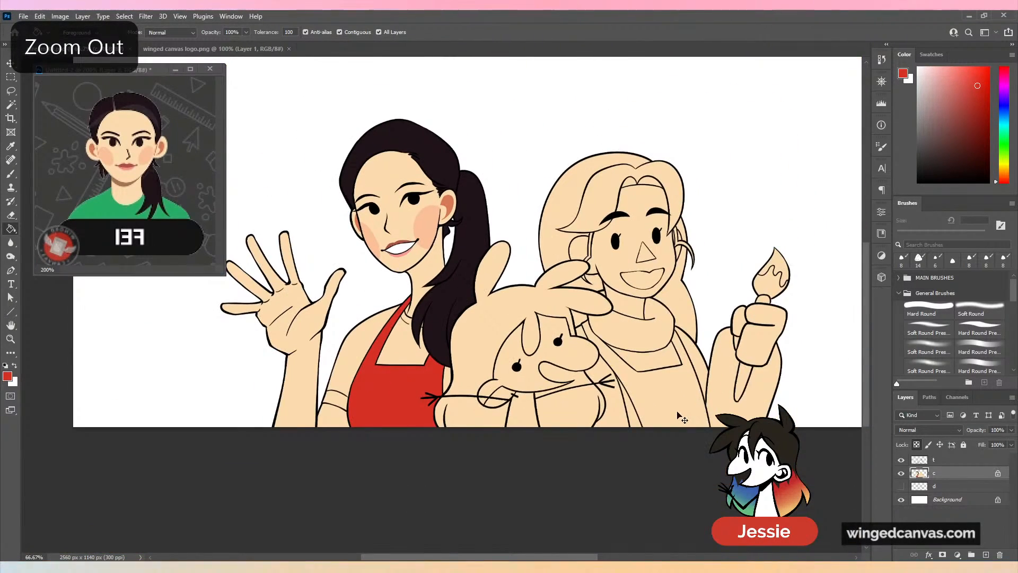
key("ctrl+plus")
left_click(652, 383)
scroll(678, 364, "down", 3)
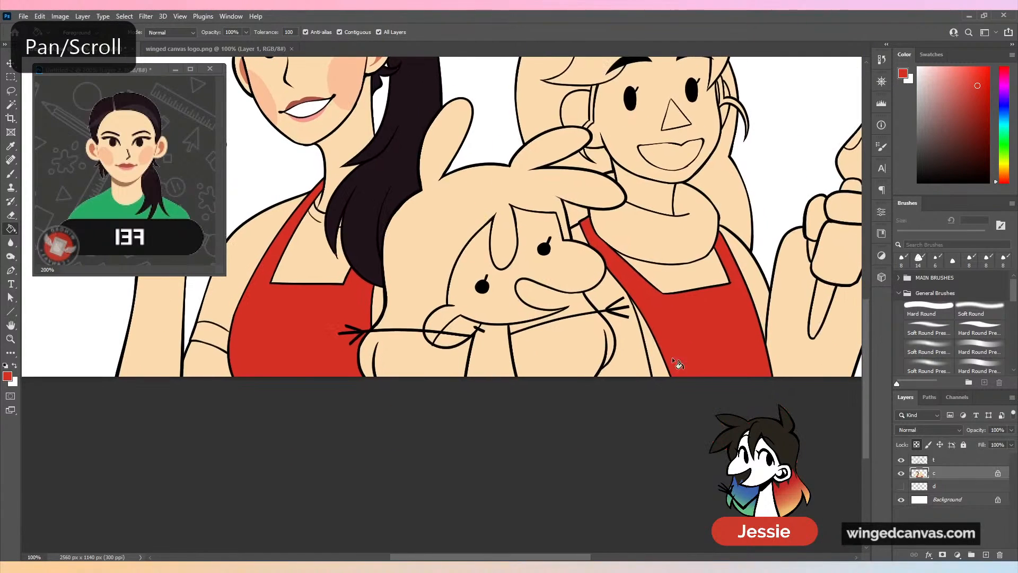
On layer t, draw the small front character's neckline and apron edge in black with the 8 px Brush.
left_click(923, 459)
key("ctrl+plus")
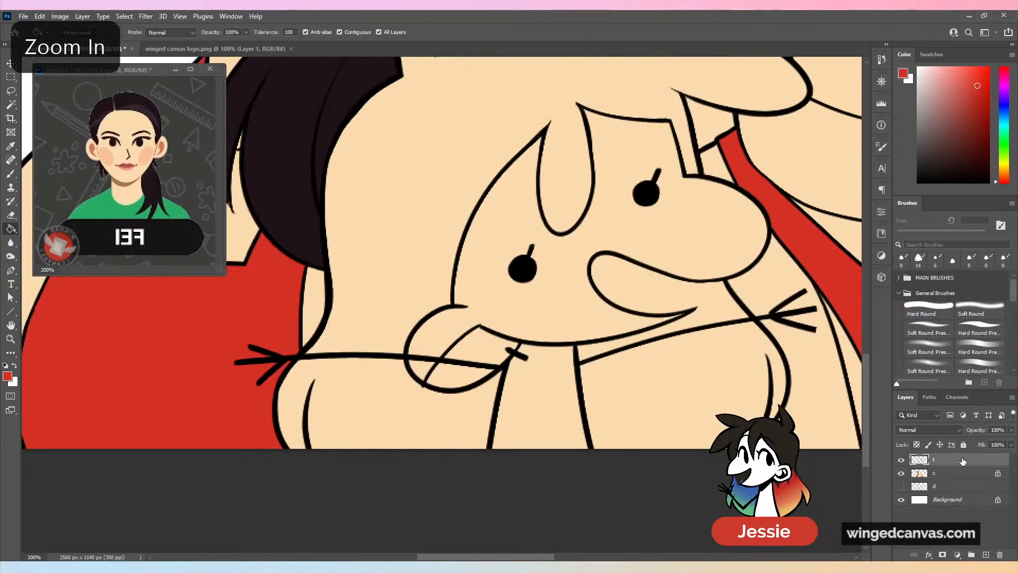
key("d")
key("b")
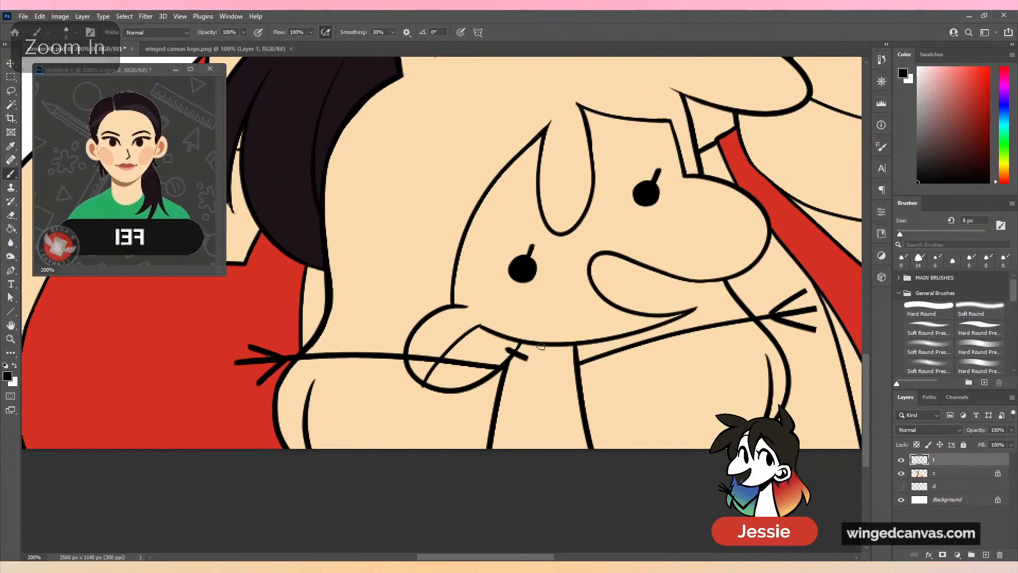
left_click_drag(541, 381, 542, 385)
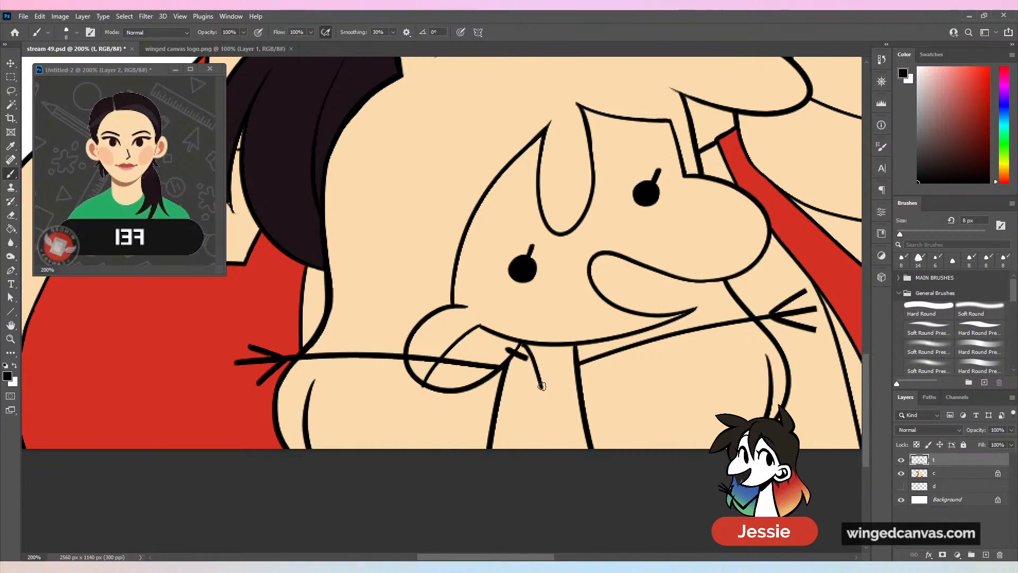
left_click_drag(568, 346, 569, 387)
left_click_drag(513, 367, 503, 487)
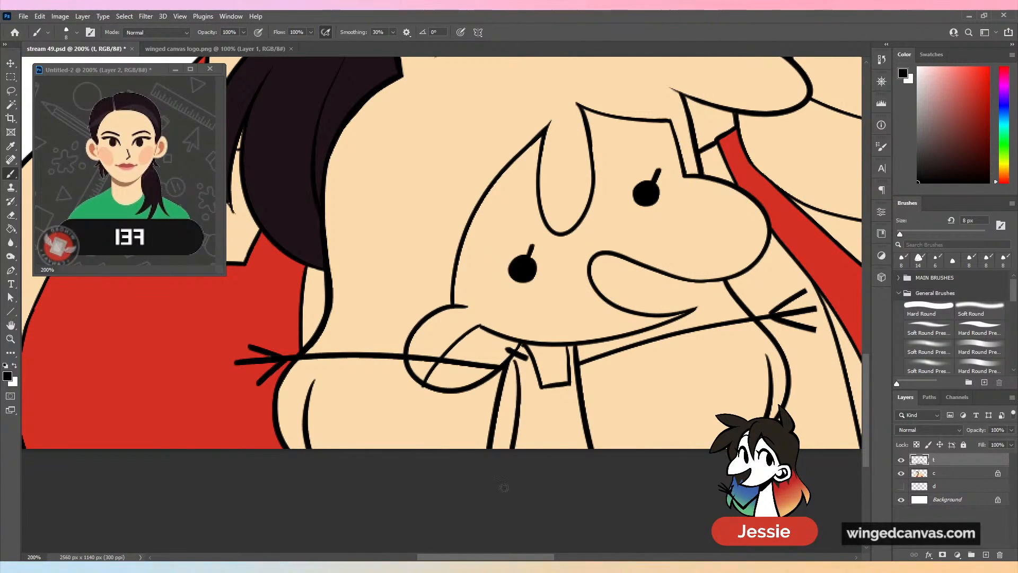
key("ctrl+z")
left_click_drag(515, 354, 512, 462)
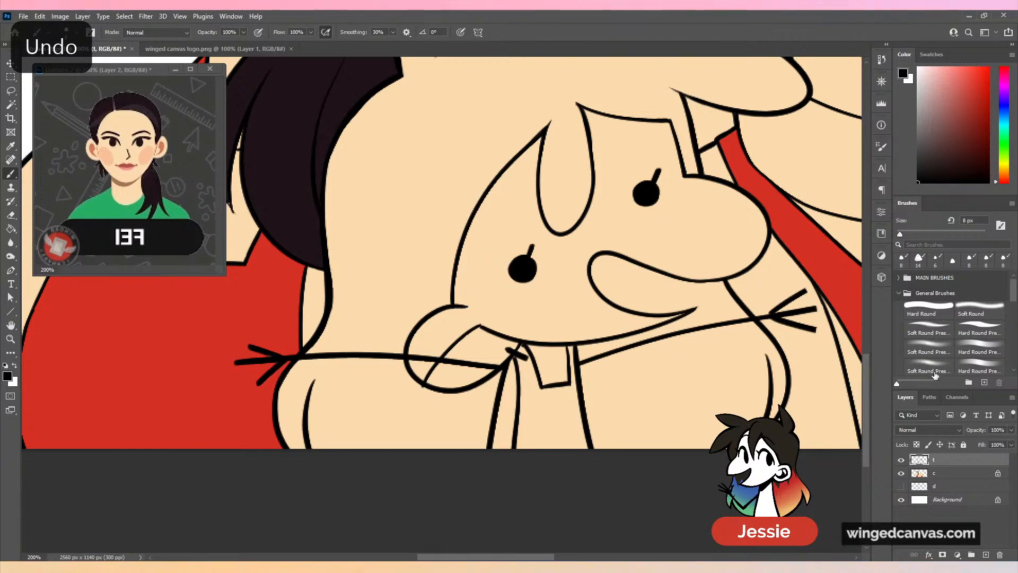
On layer c, fill the small front character's apron with the red sampled from the waving woman's apron.
left_click(954, 473)
key("g")
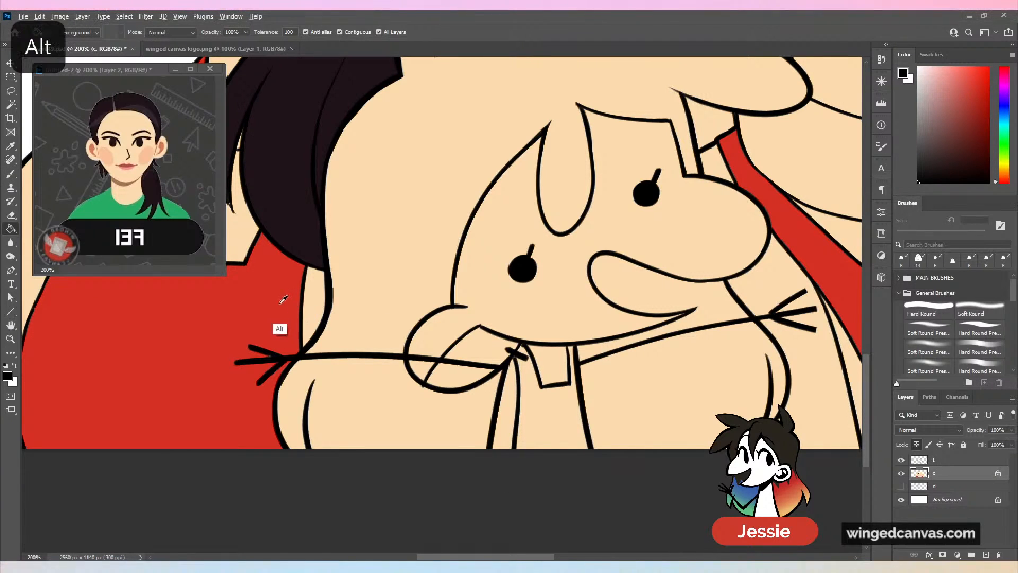
left_click(279, 328, "alt")
left_click(564, 434)
key("b")
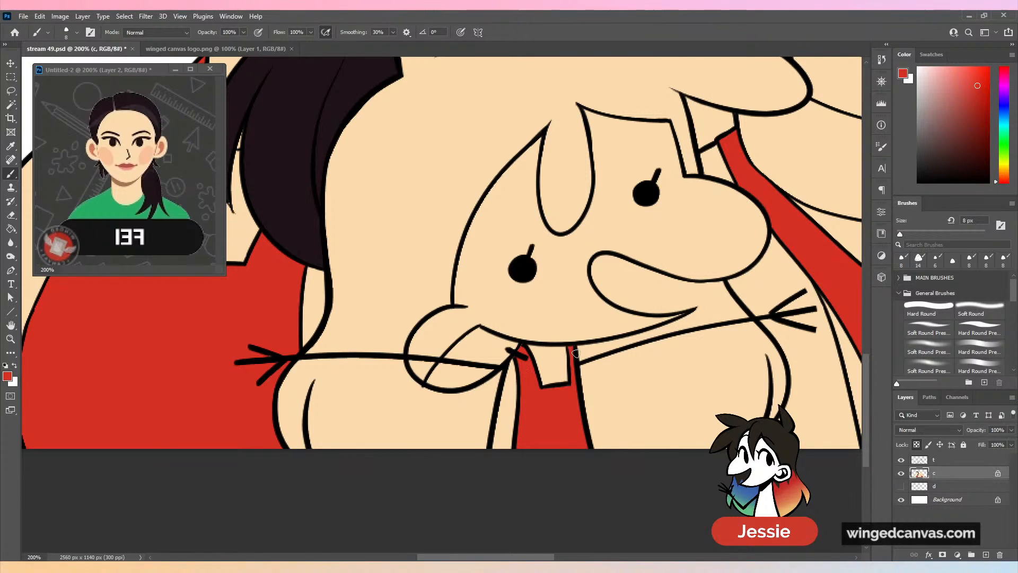
key("ctrl+minus")
key("ctrl+minus")
key("ctrl+minus")
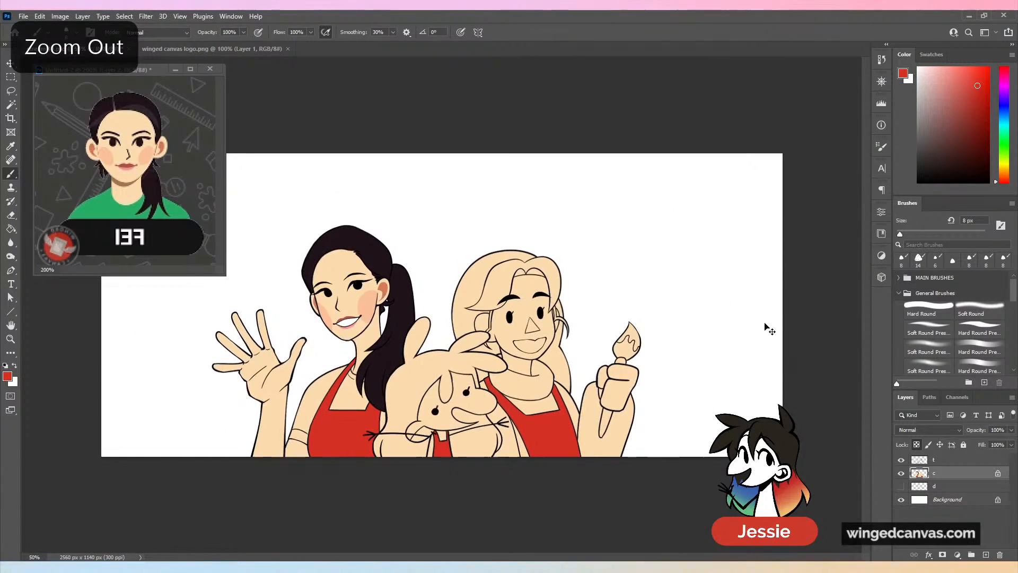
Sample the green of the reference portrait's shirt and fill the waving woman's sleeve, cuff and visible shirt areas around the apron.
key("ctrl+plus")
left_click(10, 229)
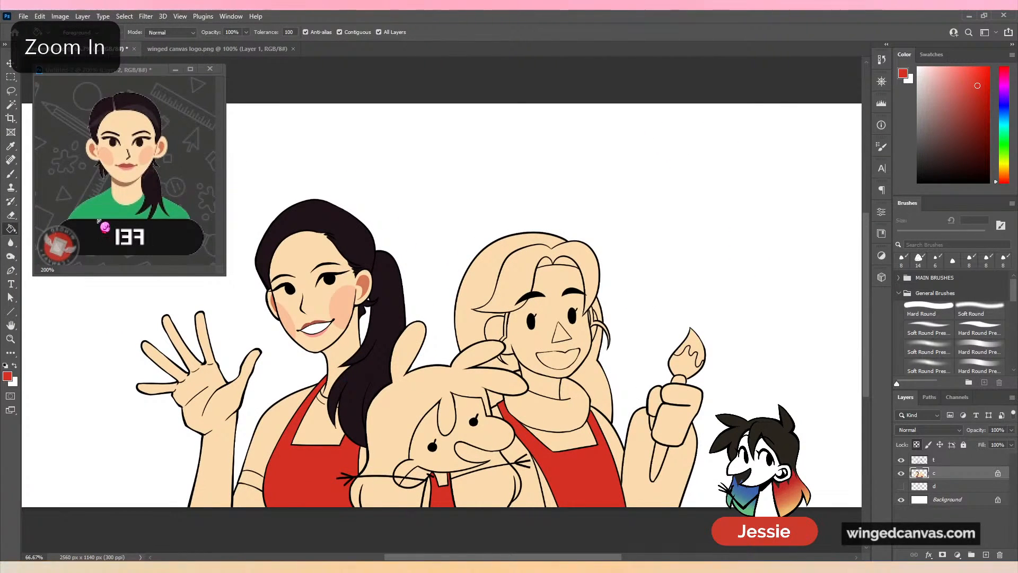
left_click(127, 205, "alt")
key("ctrl+plus")
left_click_drag(325, 400, 596, 228)
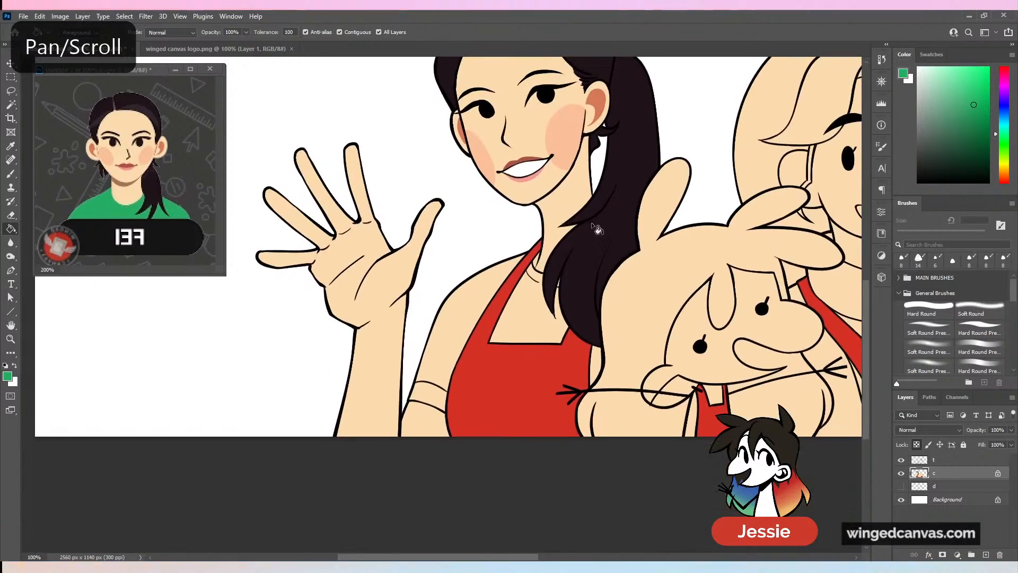
key("ctrl+plus")
left_click(475, 391)
left_click(427, 493)
left_click(614, 358)
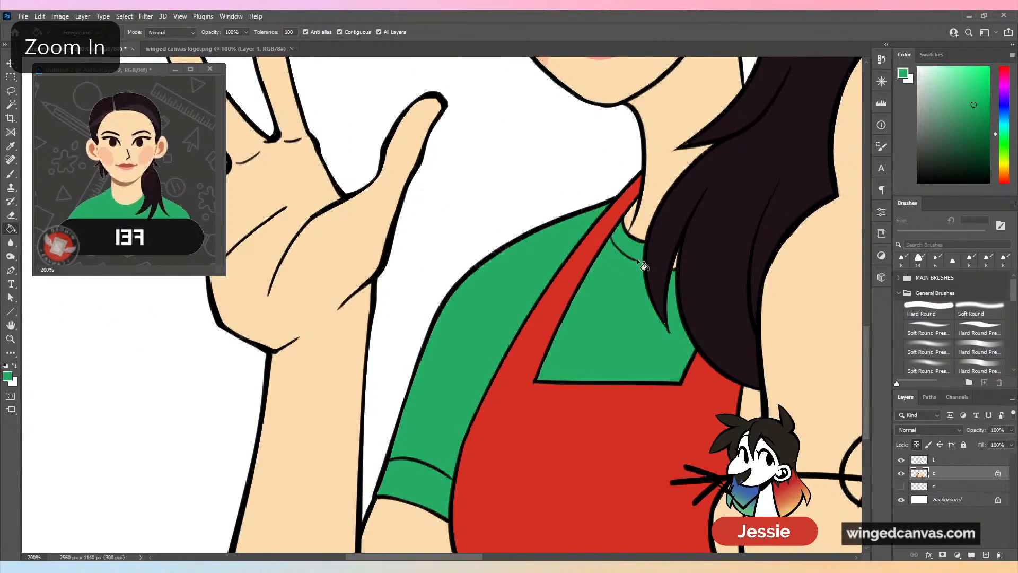
left_click_drag(696, 410, 541, 340)
left_click(594, 354)
key("ctrl+minus")
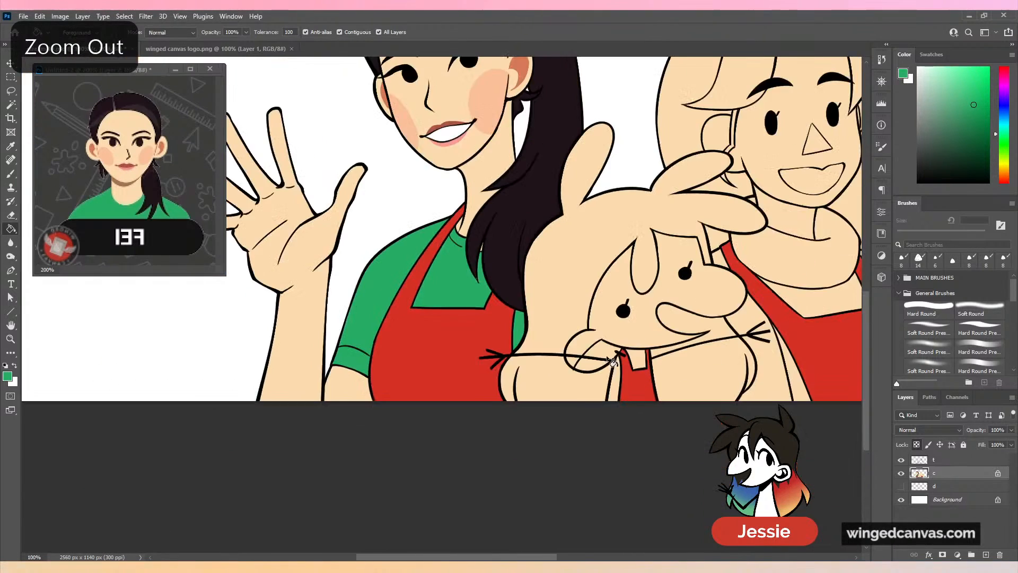
Brush over the leftover skin-coloured sliver beside the waving woman's ponytail using her sampled hair colour and shirt green.
key("ctrl+plus")
key("b")
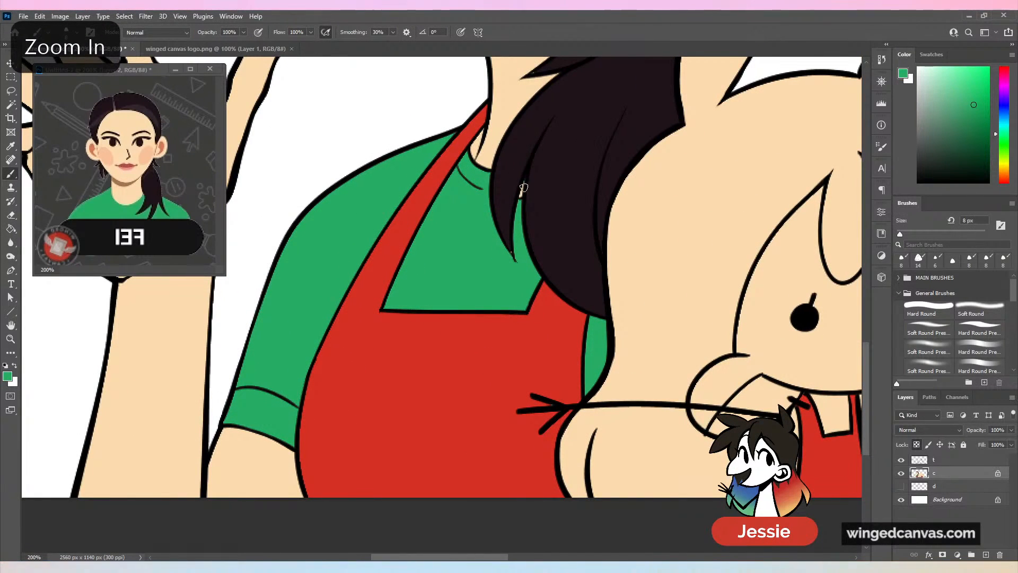
left_click(512, 253, "alt")
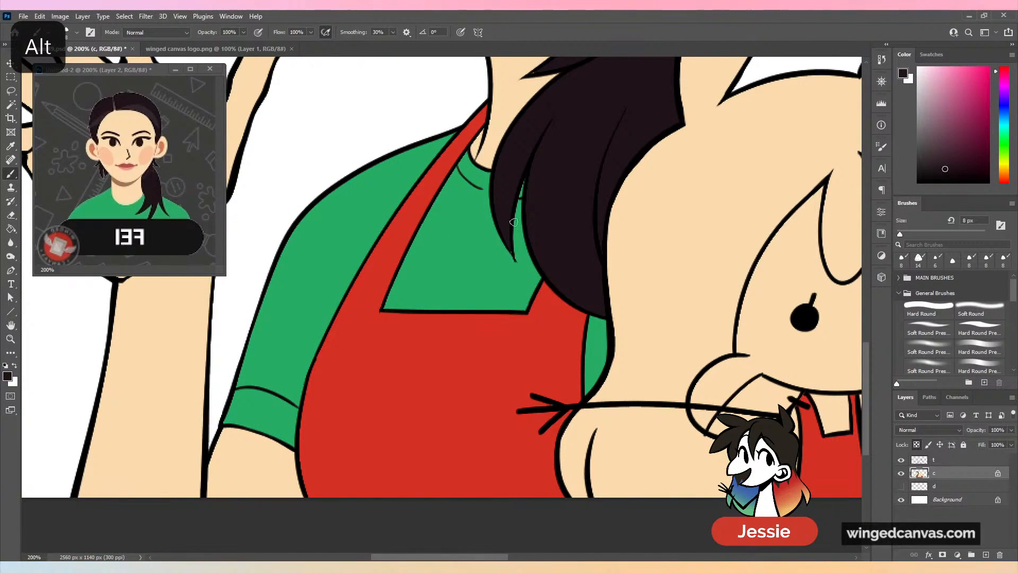
left_click(521, 269, "alt")
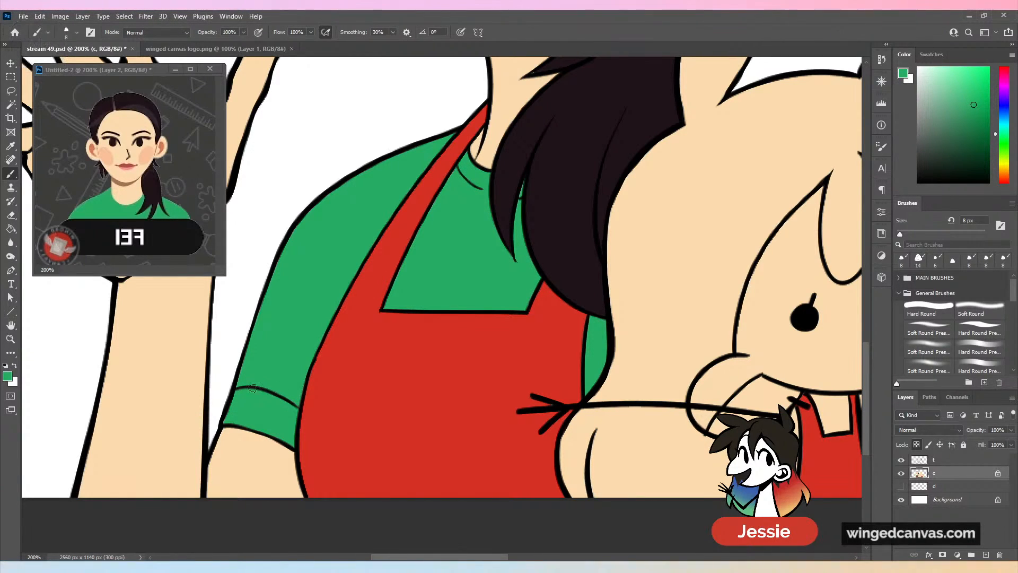
key("ctrl+minus")
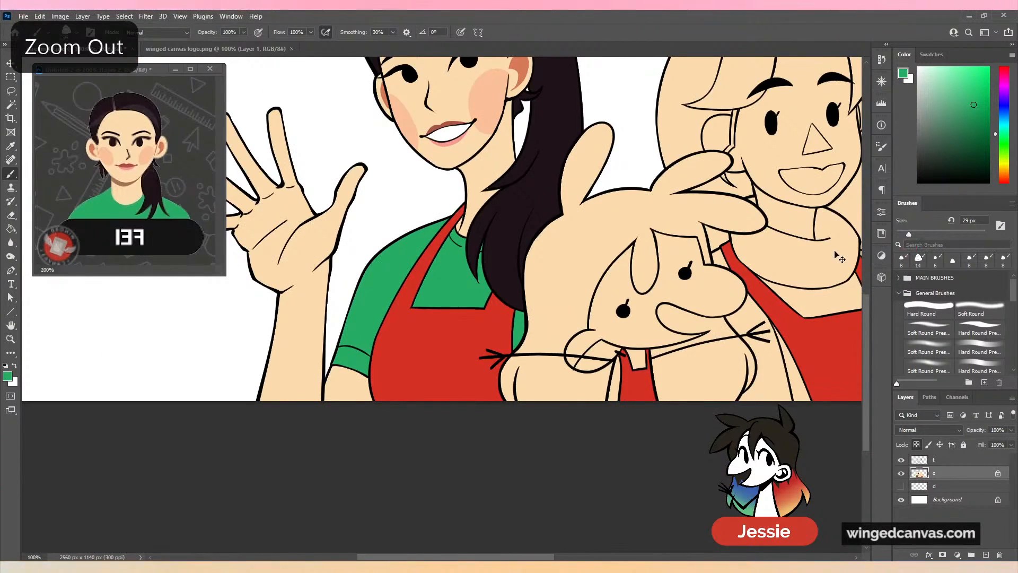
key("ctrl+plus")
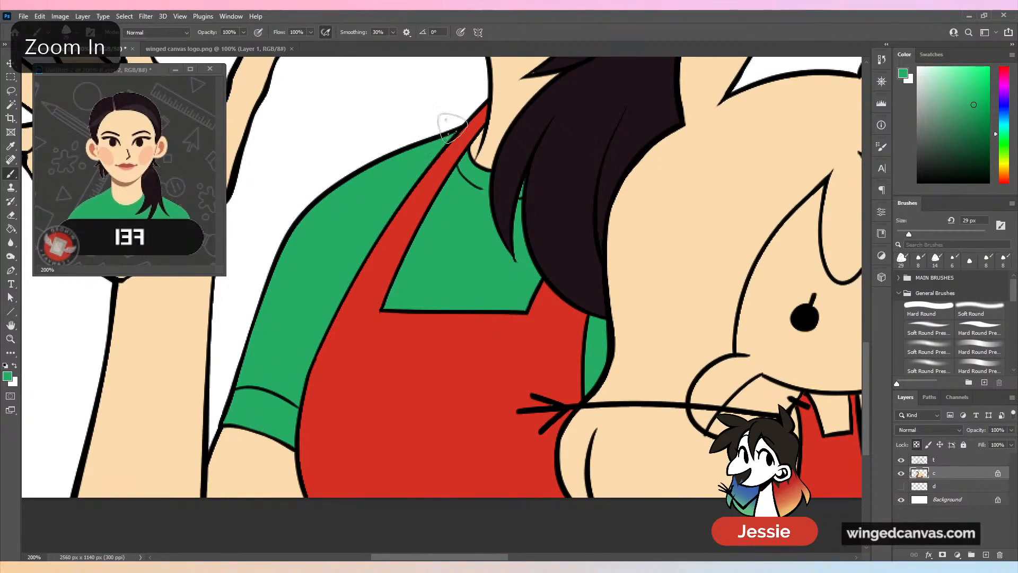
Save the document with the green shirt colouring.
key("ctrl+minus")
key("ctrl+minus")
key("ctrl+minus")
key("ctrl+plus")
key("ctrl+plus")
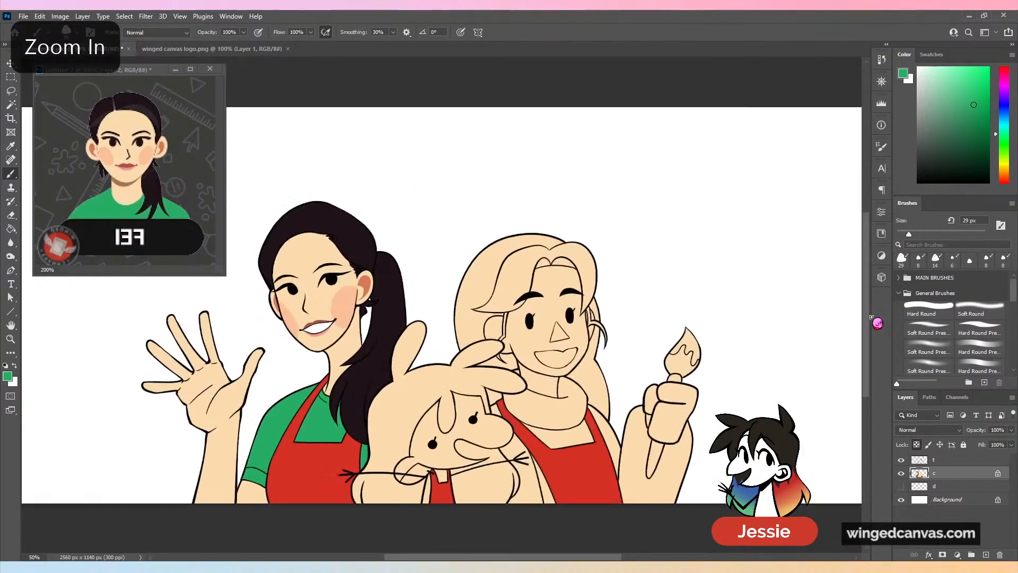
left_click_drag(706, 396, 696, 330)
left_click_drag(699, 434, 695, 444)
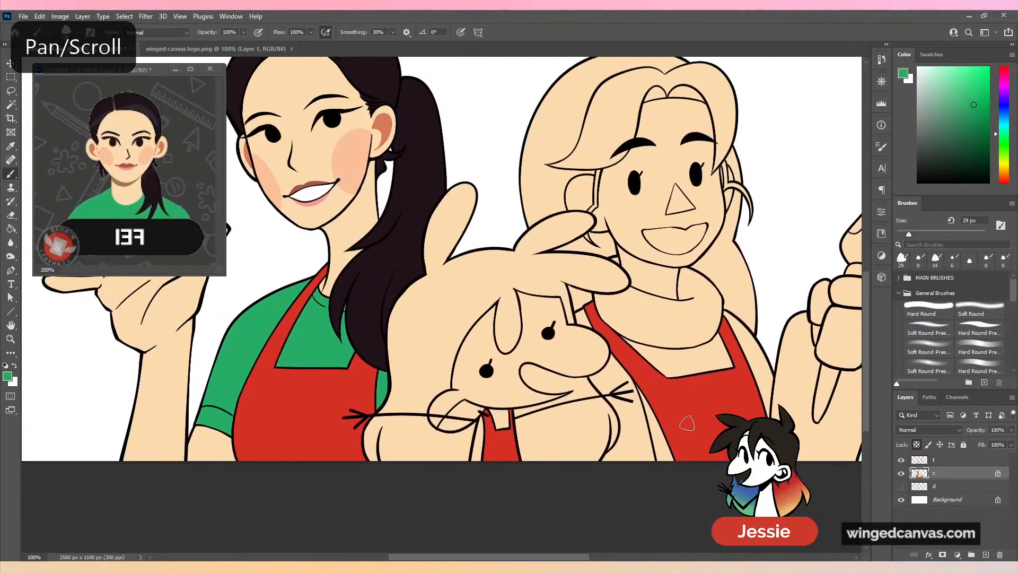
key("ctrl+s")
Switch to the Paint Bucket, open 3.png, sample its dark brown hair colour as the foreground colour, and return to stream 49.psd.
key("g")
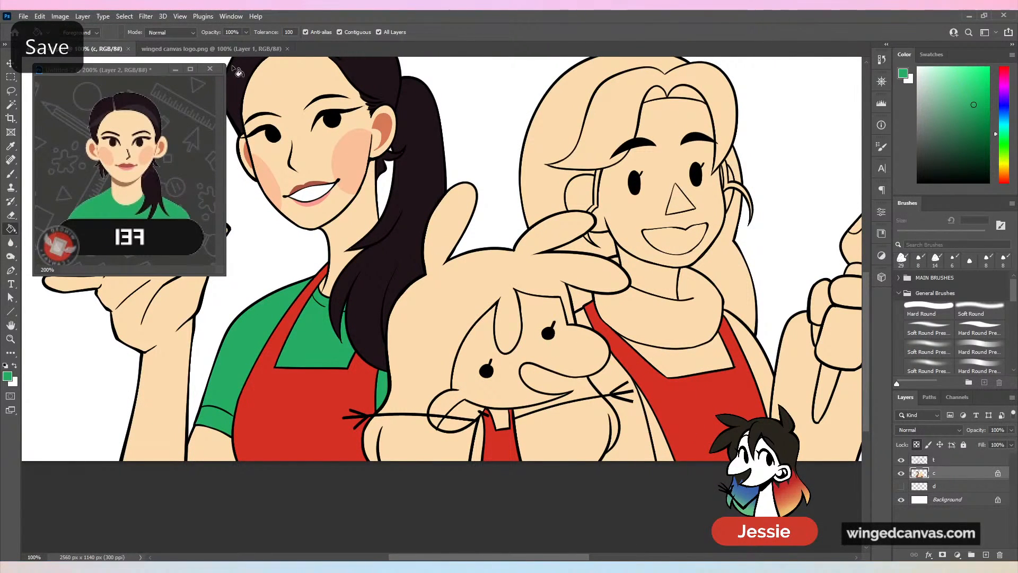
left_click(1004, 180)
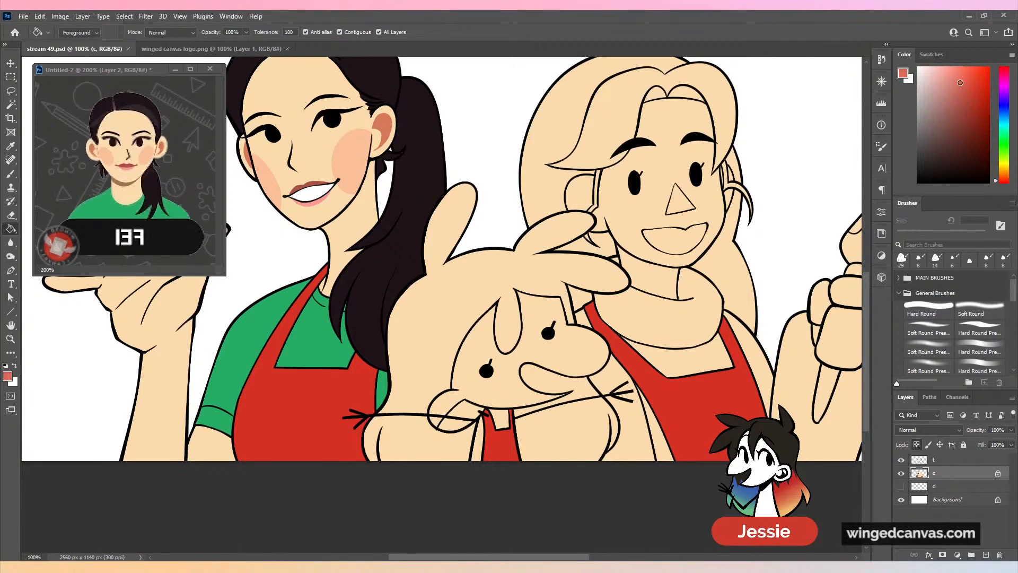
left_click_drag(961, 83, 941, 146)
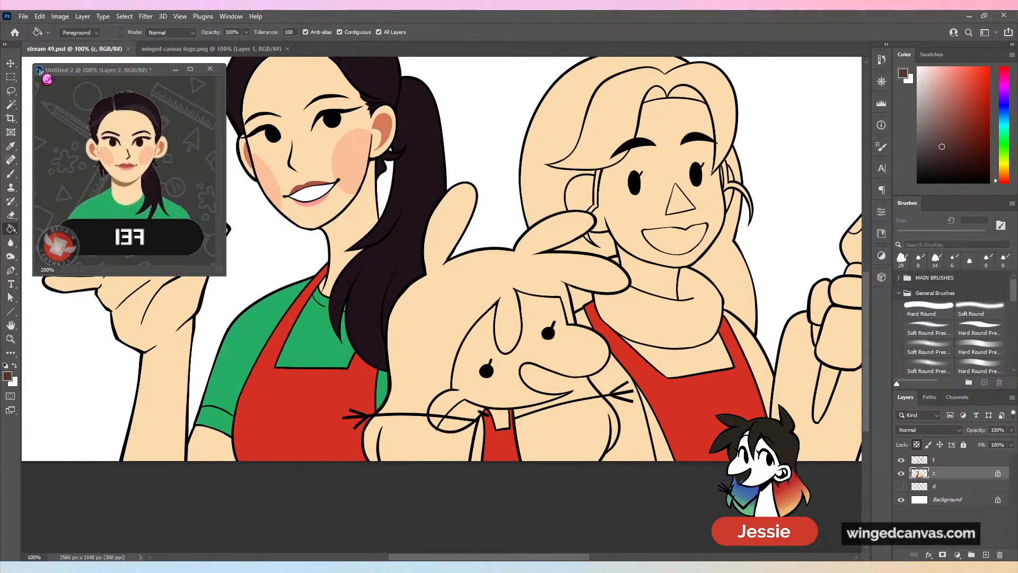
left_click(24, 16)
left_click(44, 72)
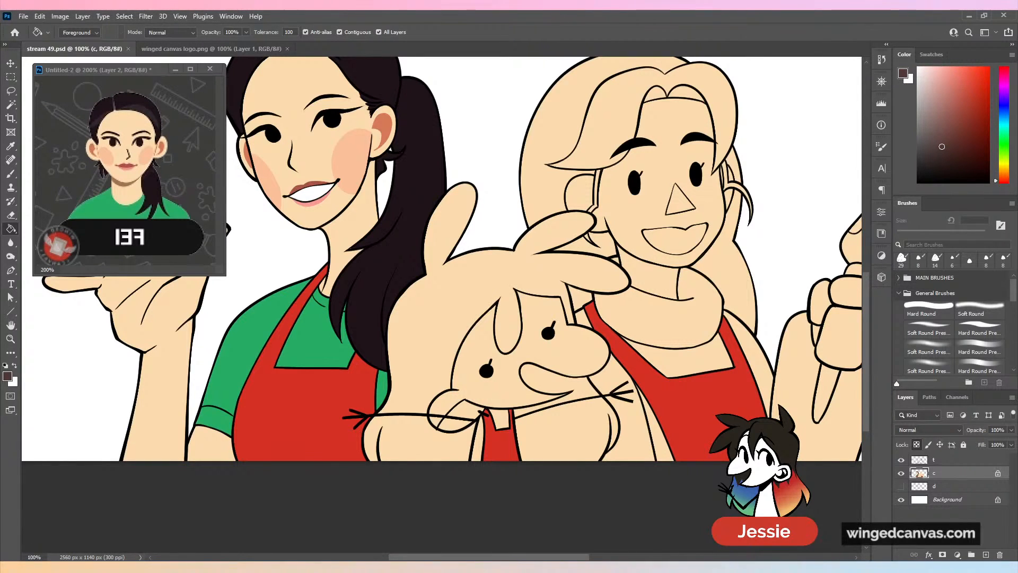
key("ctrl+plus")
key("ctrl+plus")
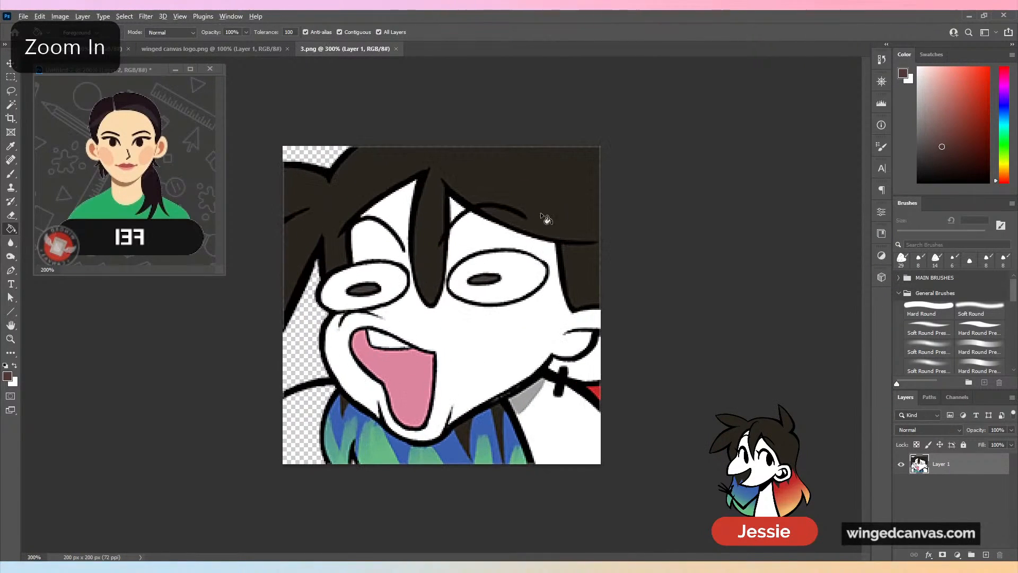
left_click(555, 219, "alt")
left_click(225, 53)
left_click(98, 49)
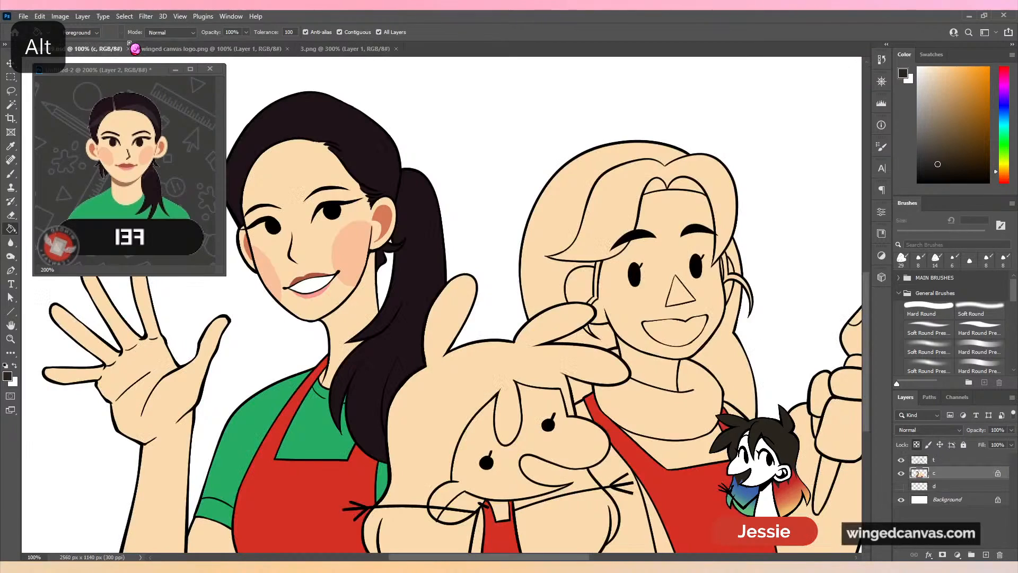
Fill the small front character's hair, tufts and mouth shape with the sampled dark brown, undoing the stray extra fill.
left_click_drag(603, 456, 601, 272)
key("ctrl+plus")
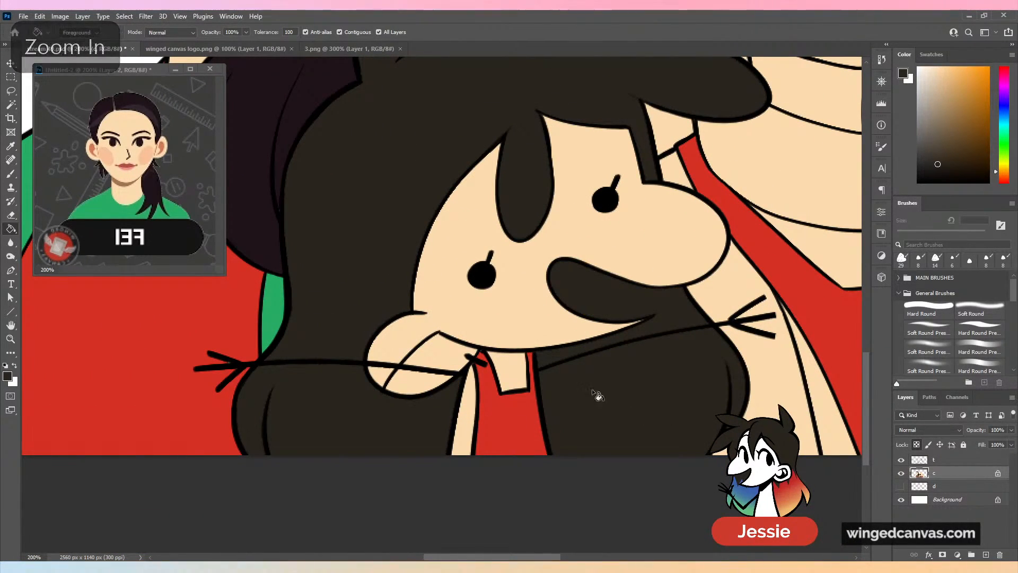
key("ctrl+minus")
key("ctrl+plus")
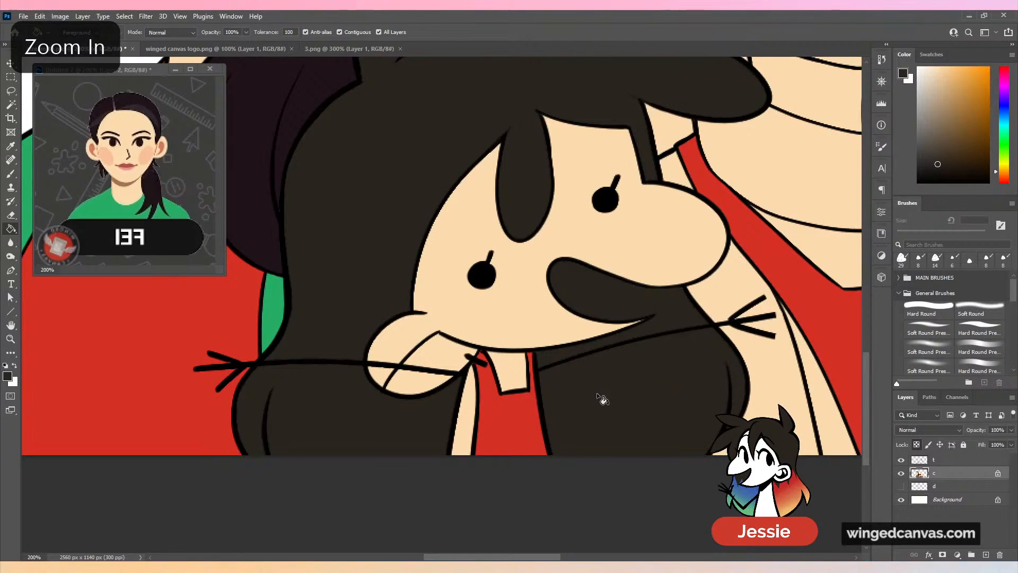
left_click(663, 387)
key("ctrl+z")
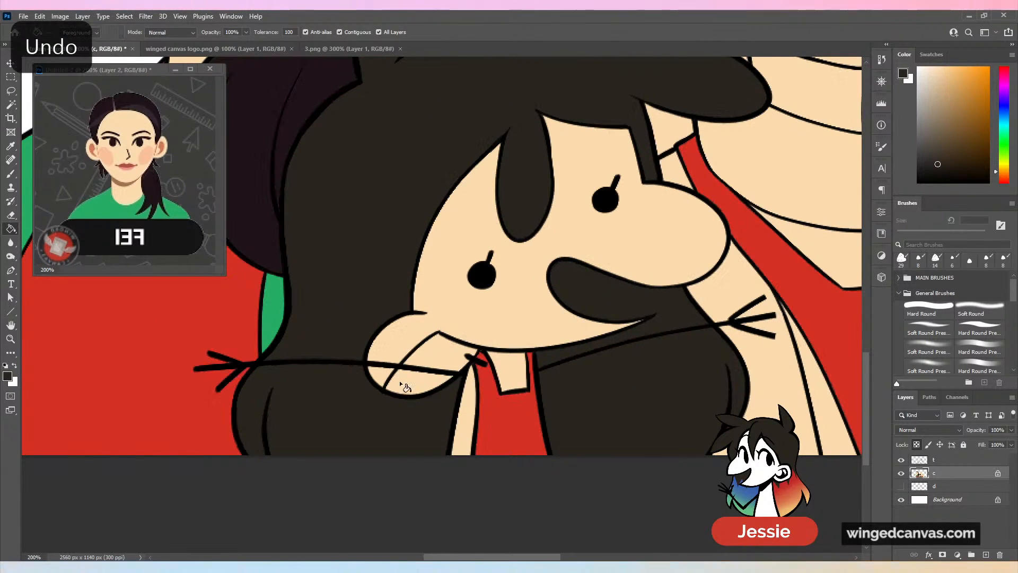
key("ctrl+minus")
key("ctrl+minus")
key("ctrl+minus")
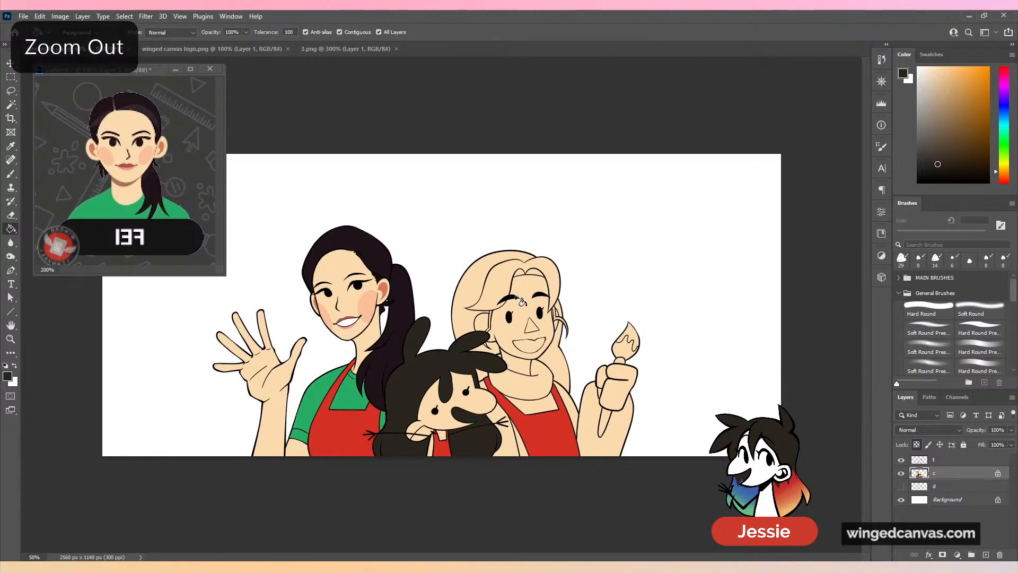
Touch up the small front character's hair edges with the Brush, sampling the adjacent colours and reducing the brush size to 24 px.
key("ctrl+plus")
key("ctrl+plus")
left_click_drag(568, 366, 640, 215)
key("ctrl+plus")
left_click(12, 174)
left_click_drag(614, 114, 603, 215)
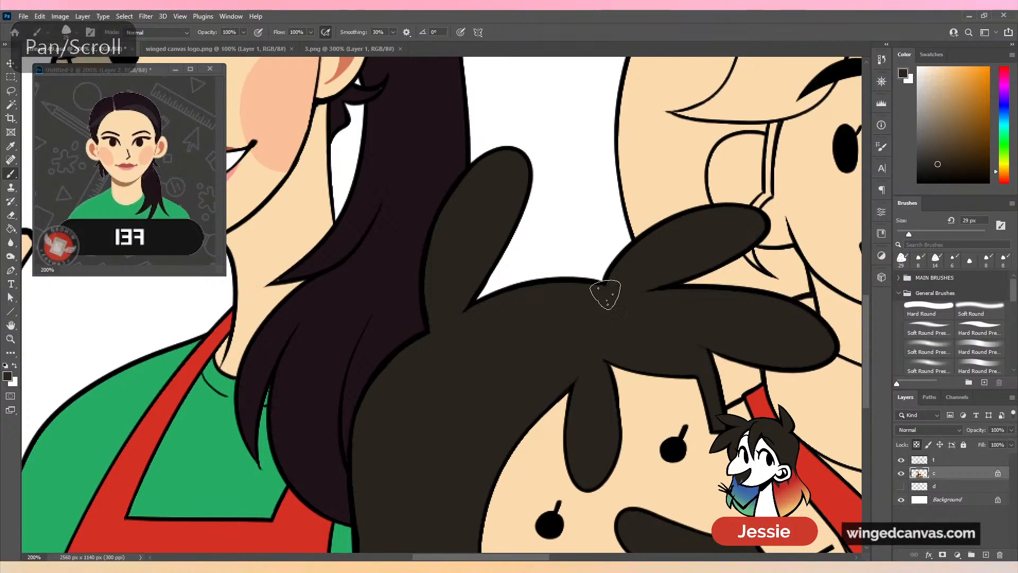
left_click_drag(576, 382, 523, 279)
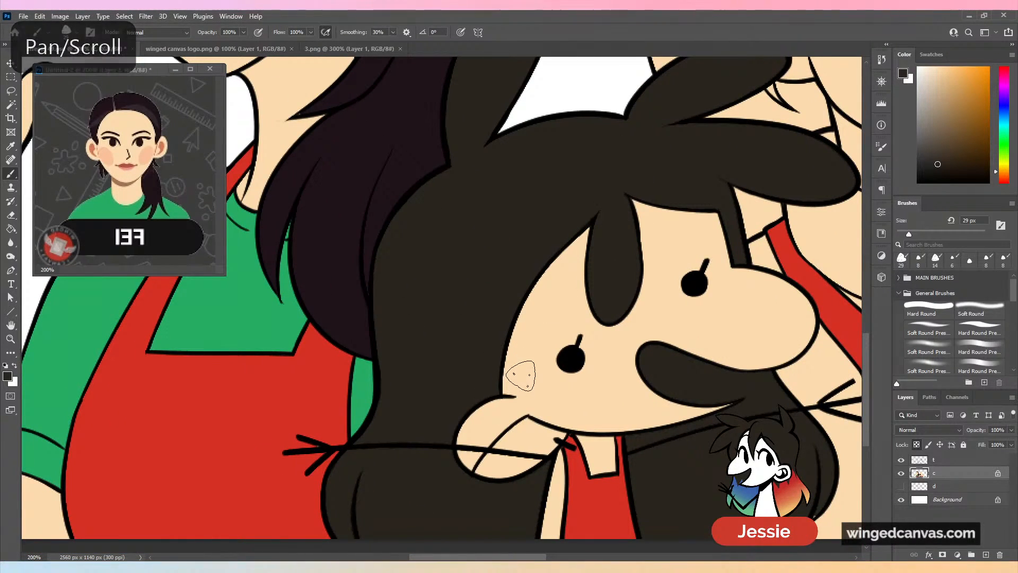
key("alt")
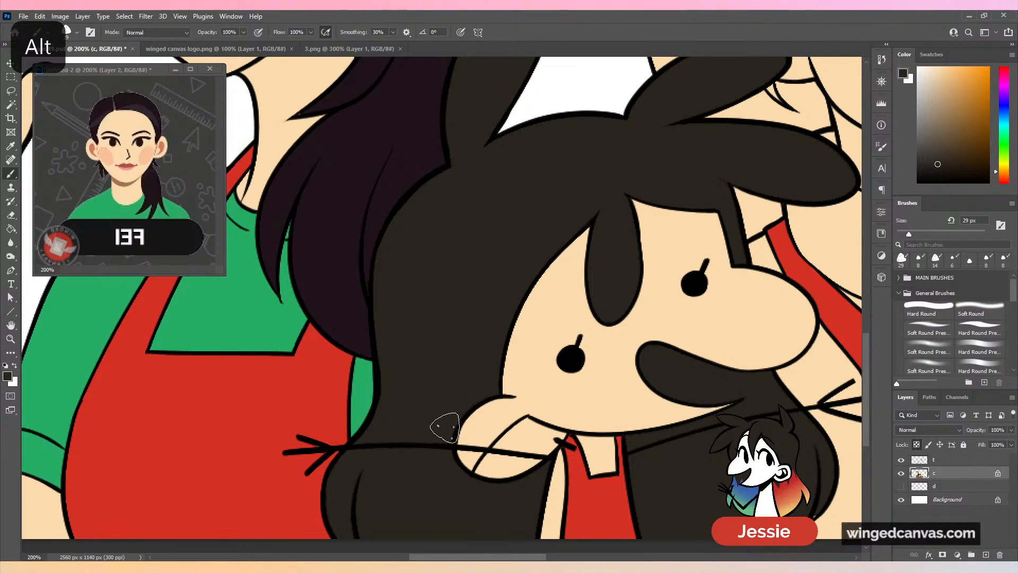
left_click(320, 423, "alt")
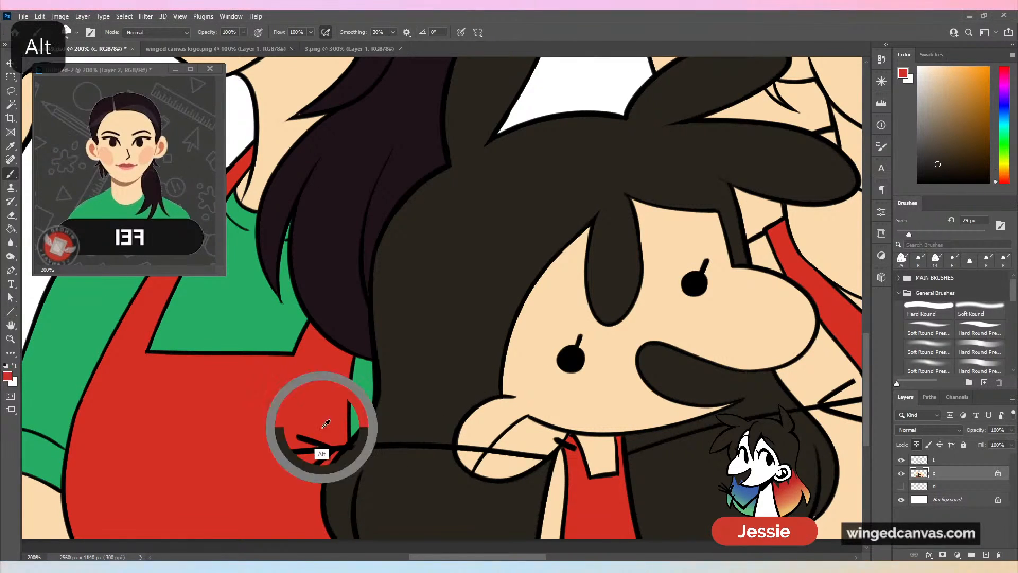
left_click_drag(586, 318, 372, 398)
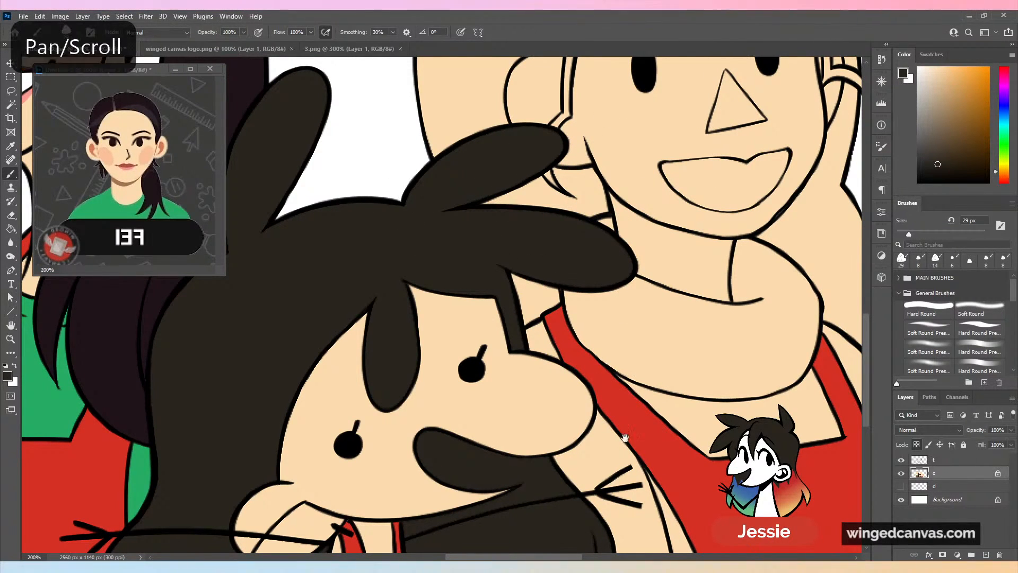
scroll(565, 247, "down", 5)
key("bracketleft")
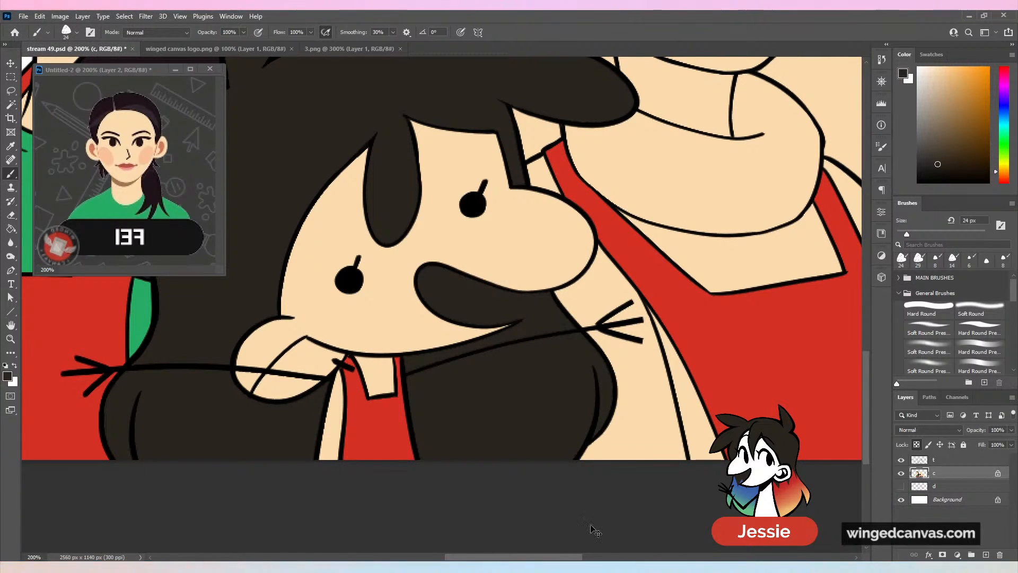
Fill the small front character's face, ear and shirt areas with white using the Paint Bucket, and save the document.
key("ctrl+minus")
key("ctrl+plus")
key("g")
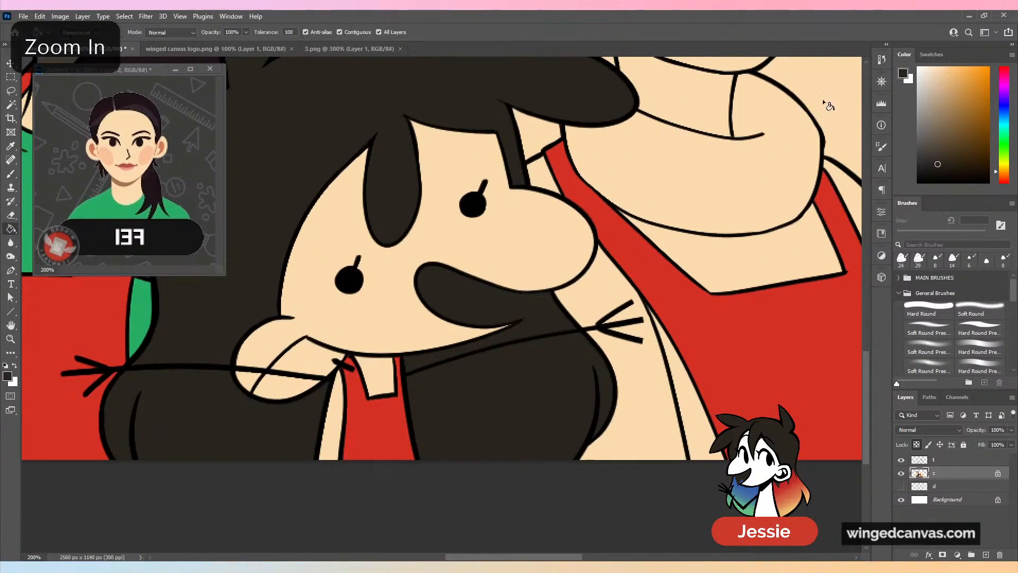
left_click(515, 264)
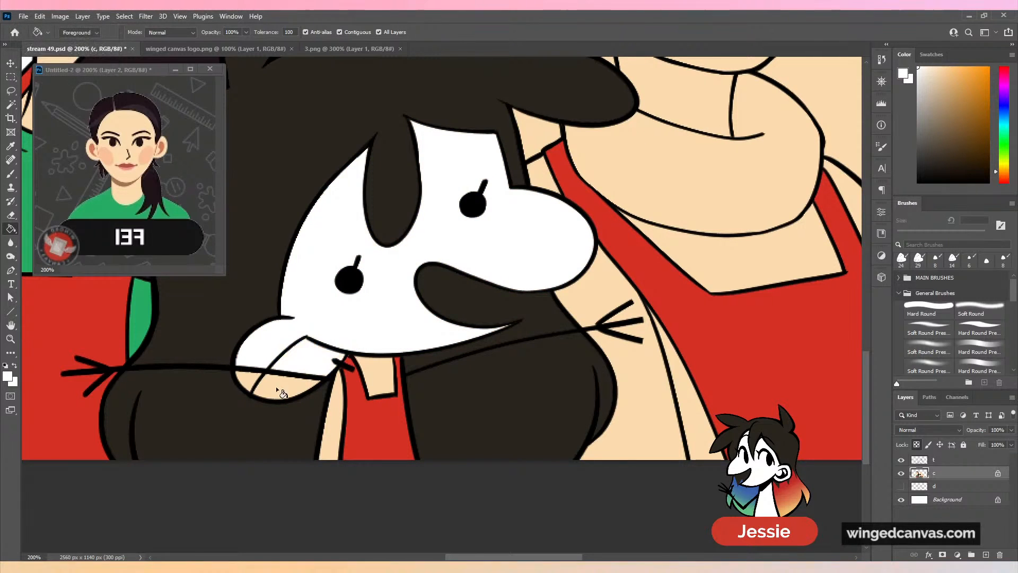
left_click(258, 380)
key("ctrl+z")
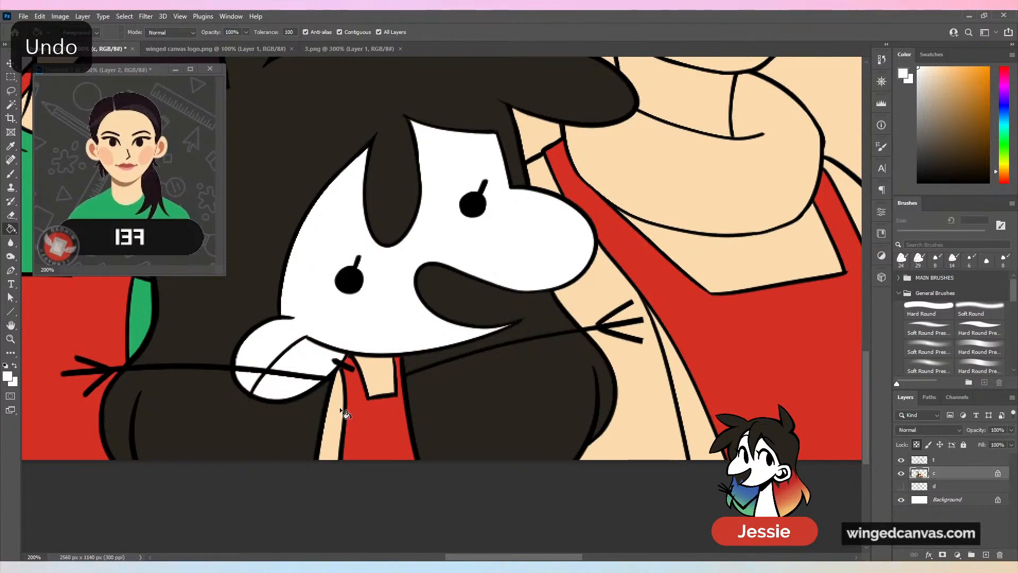
left_click(346, 413)
key("ctrl+minus")
key("ctrl+minus")
key("ctrl+minus")
key("ctrl+s")
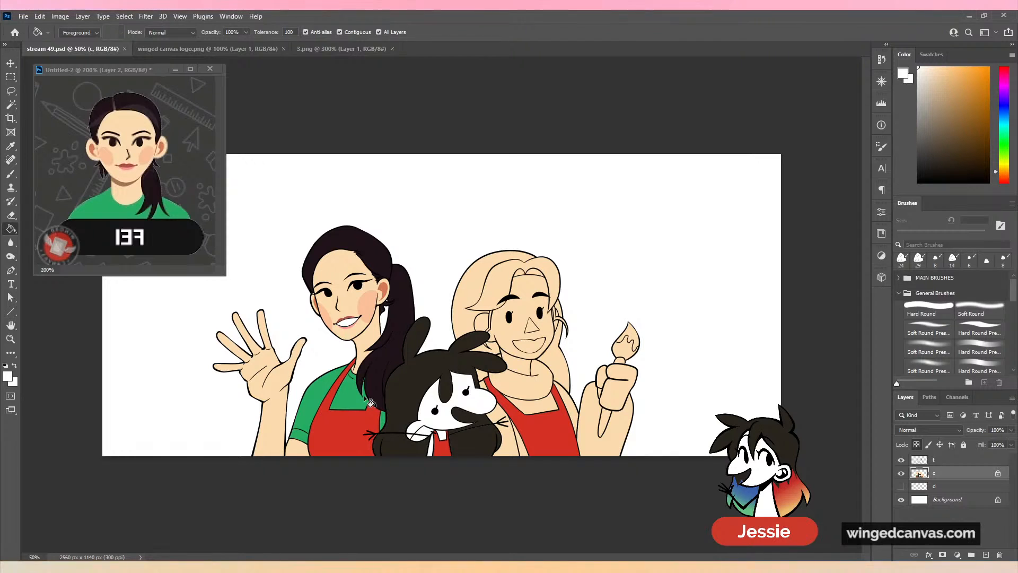
Brush a highlight sampled from the reference hair along the waving woman's front hairline, and clean the forehead edge with her sampled skin colour.
key("ctrl+plus")
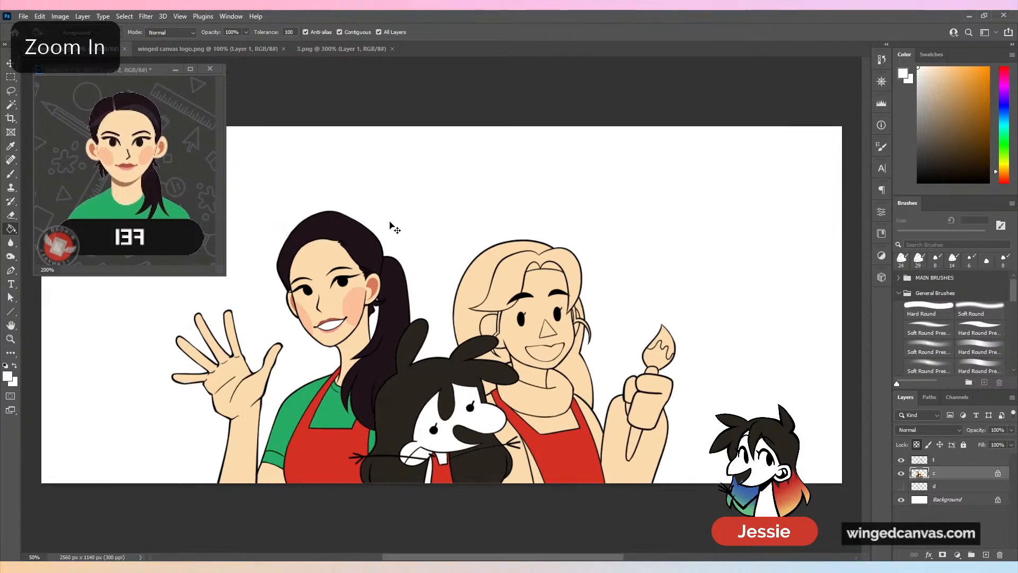
left_click_drag(425, 237, 561, 260)
key("ctrl+plus")
key("ctrl+plus")
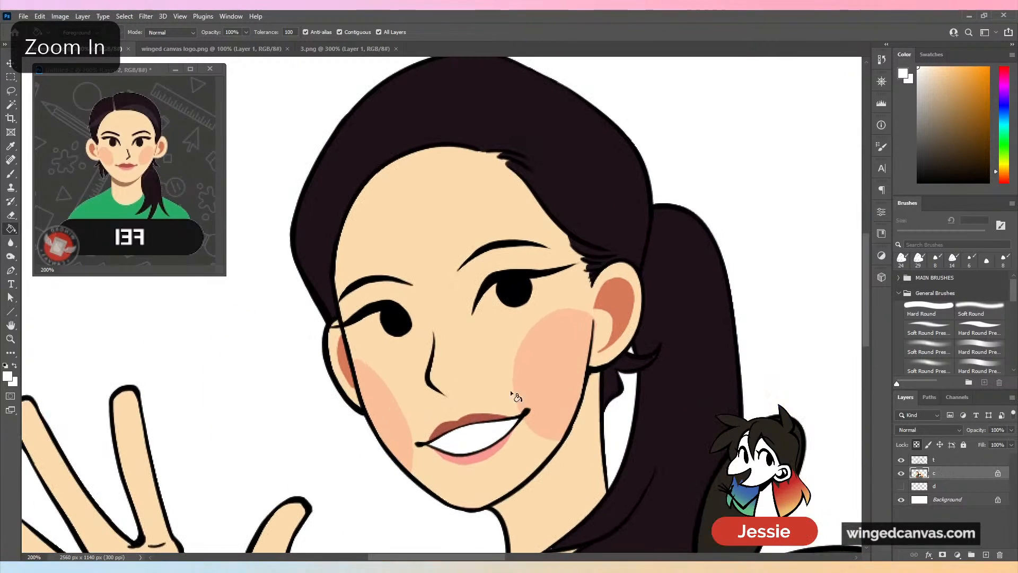
left_click(11, 173)
left_click(139, 114, "alt")
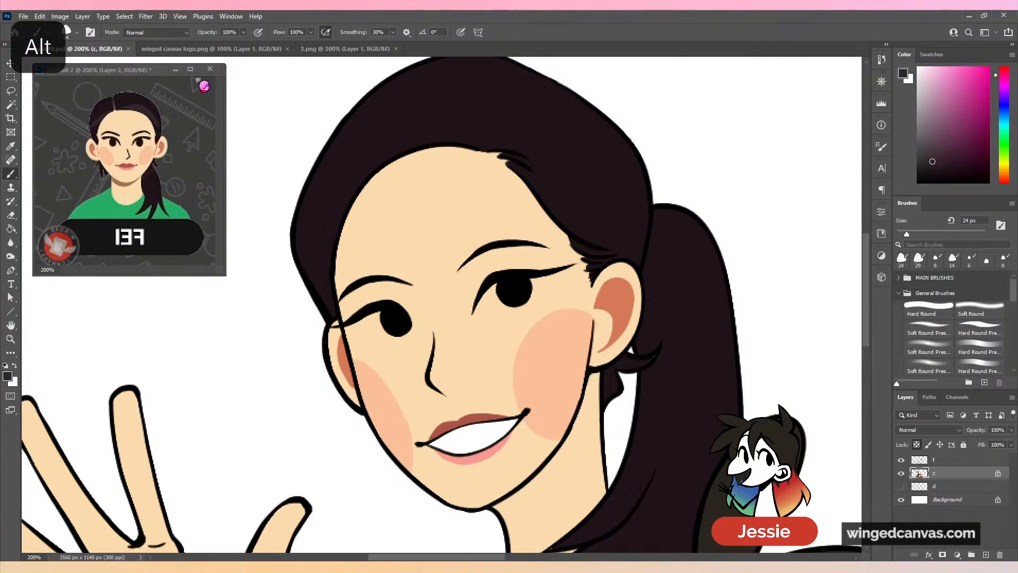
left_click_drag(576, 177, 608, 274)
left_click_drag(491, 230, 469, 250)
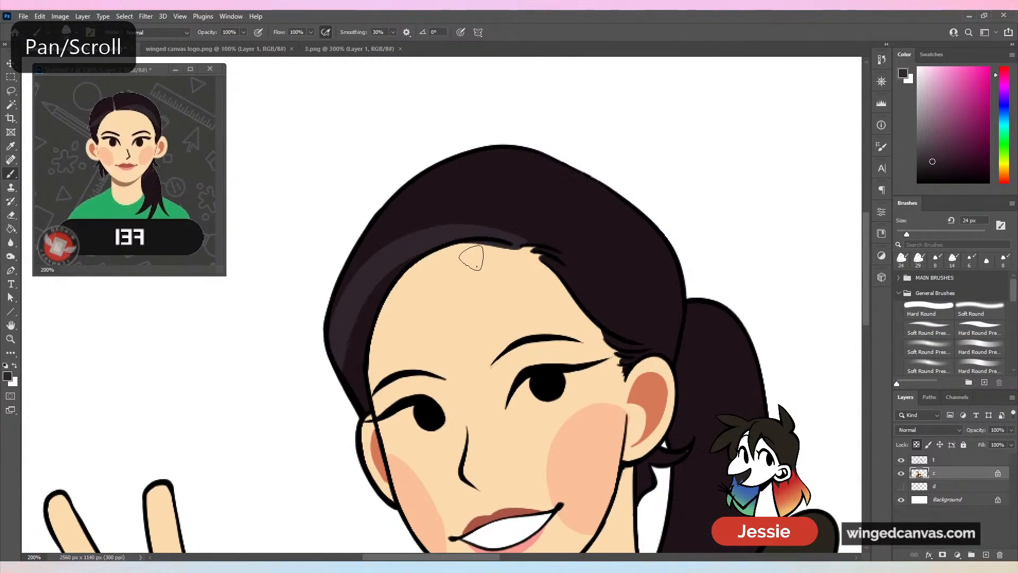
key("ctrl+z")
mouse_move(531, 242)
left_mouse_down()
mouse_move(496, 238)
mouse_move(350, 327)
mouse_move(378, 323)
mouse_move(476, 248)
mouse_move(469, 236)
mouse_move(345, 362)
mouse_move(380, 287)
left_mouse_up()
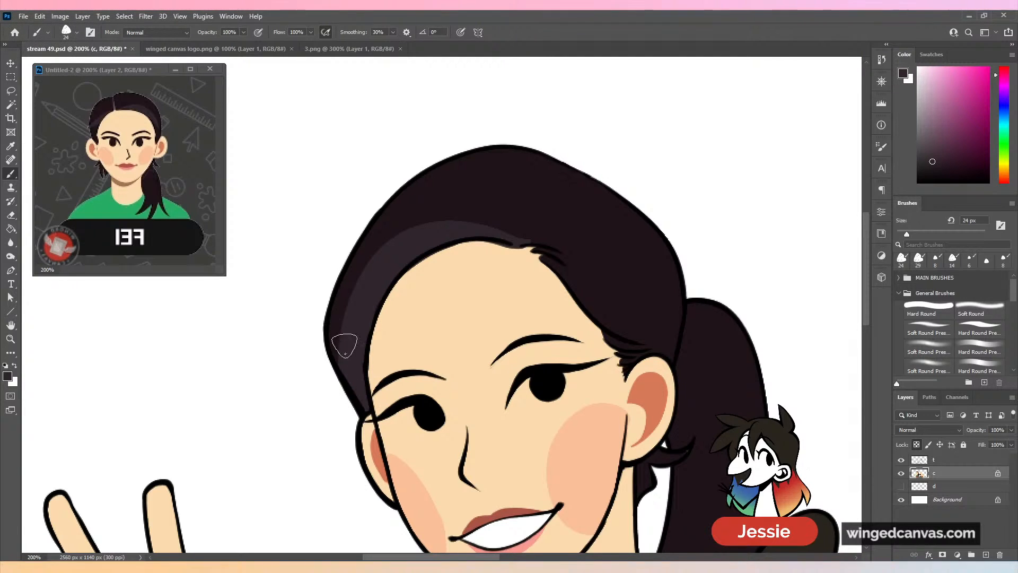
left_click(459, 296, "alt")
left_click_drag(512, 258, 450, 259)
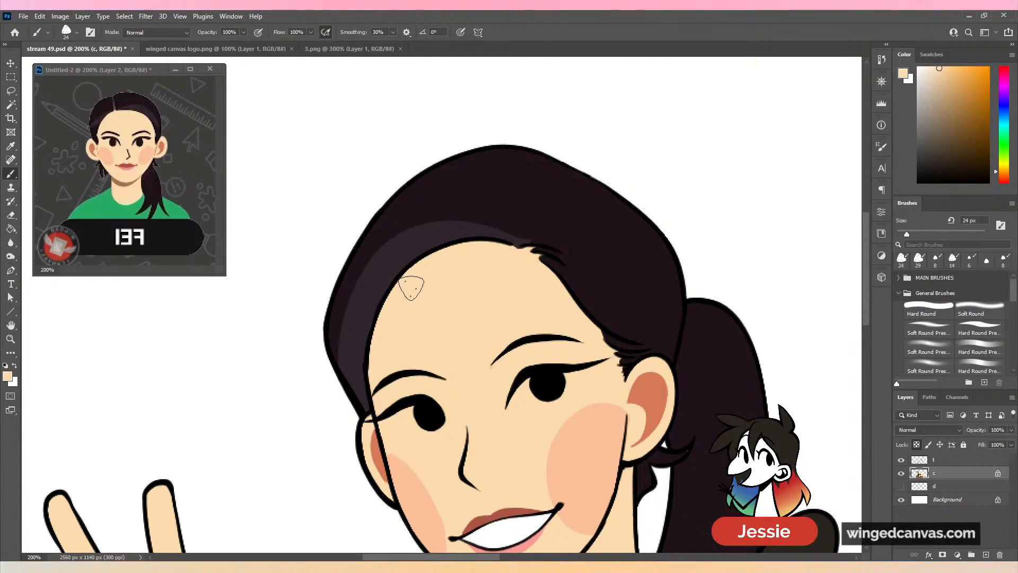
Brush the sampled highlight along the hairline above the waving woman's ear, trim it with her dark hair colour, and undo the last stroke.
left_click(450, 244, "alt")
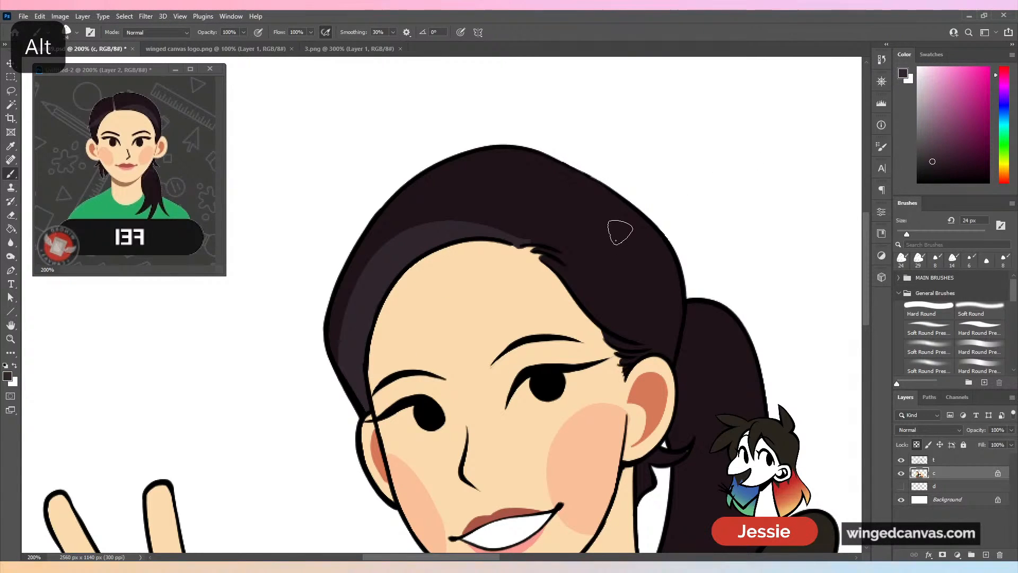
mouse_move(533, 241)
left_mouse_down()
mouse_move(586, 284)
mouse_move(669, 321)
left_mouse_up()
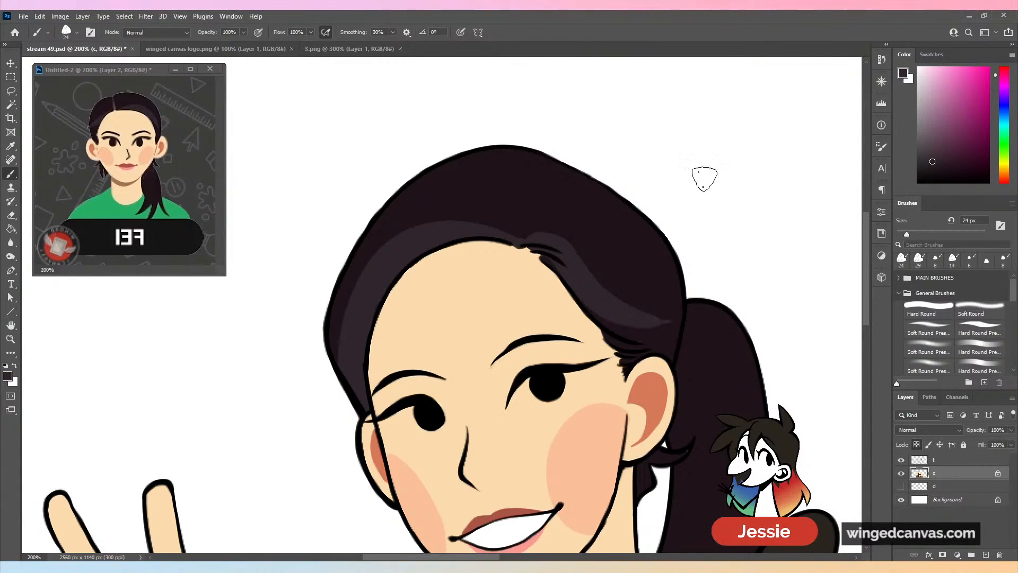
left_click(644, 246, "alt")
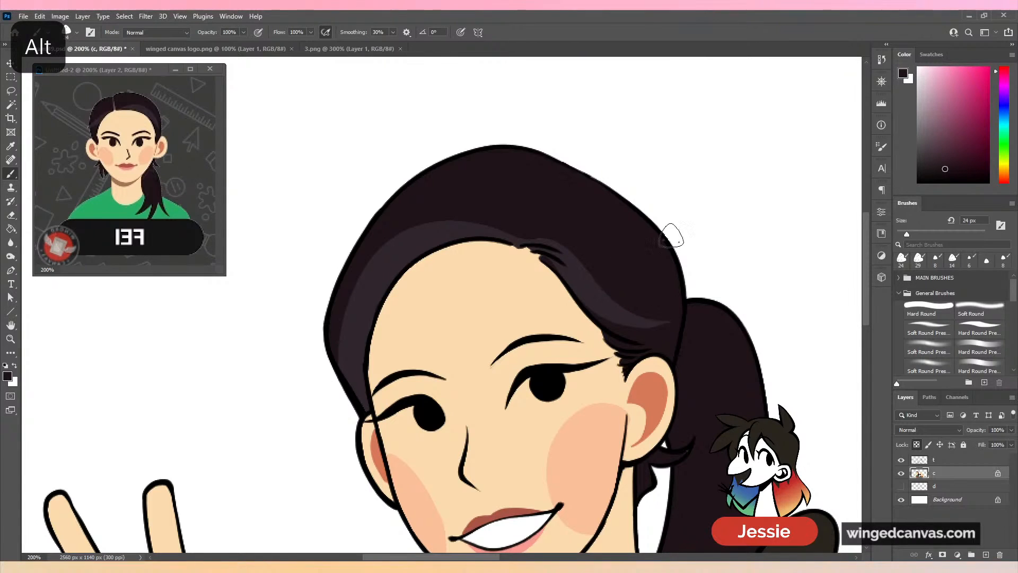
left_click_drag(580, 284, 665, 321)
left_click(576, 228, "alt")
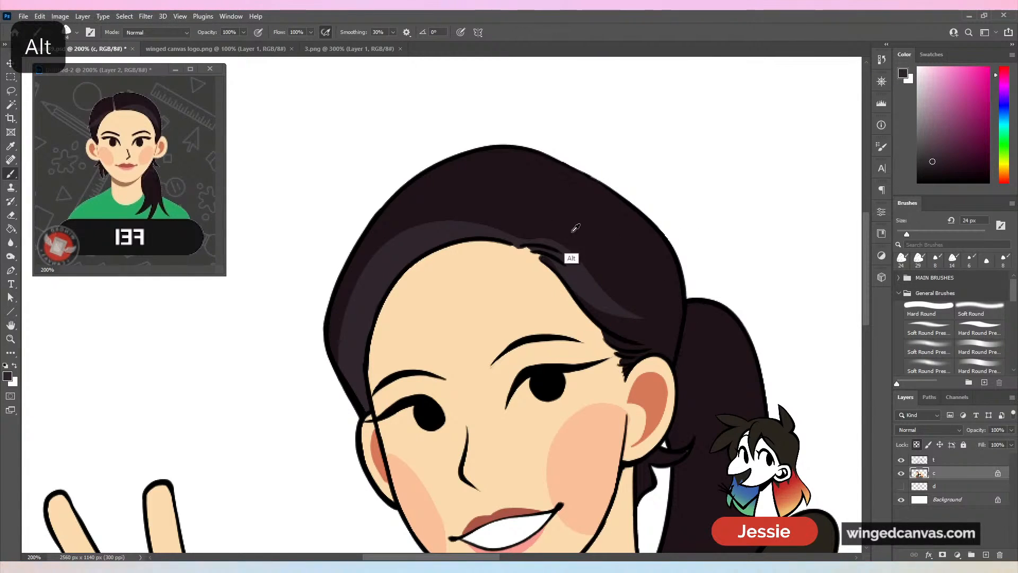
left_click_drag(570, 236, 541, 239)
left_click(596, 250, "alt")
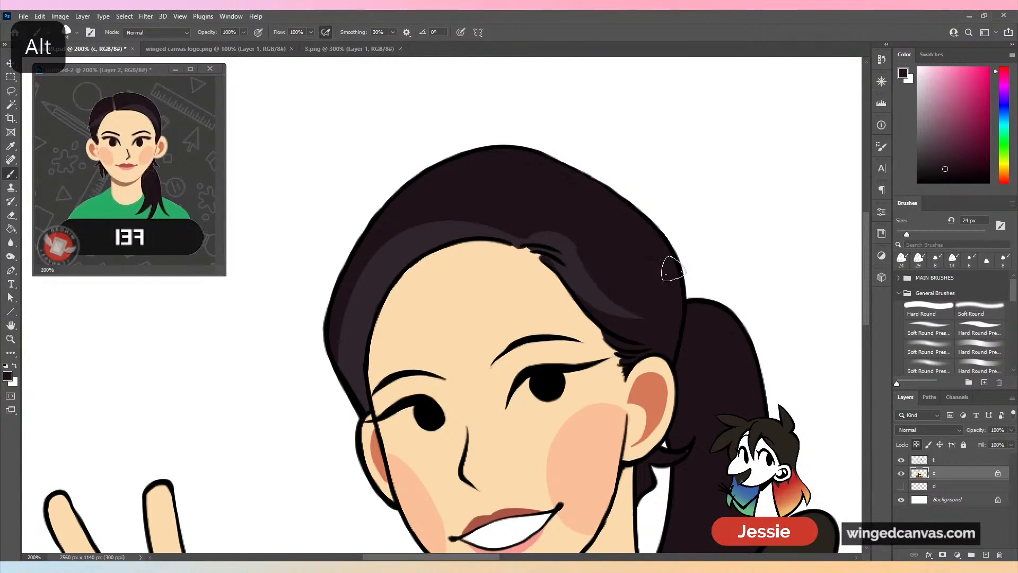
key("ctrl+z")
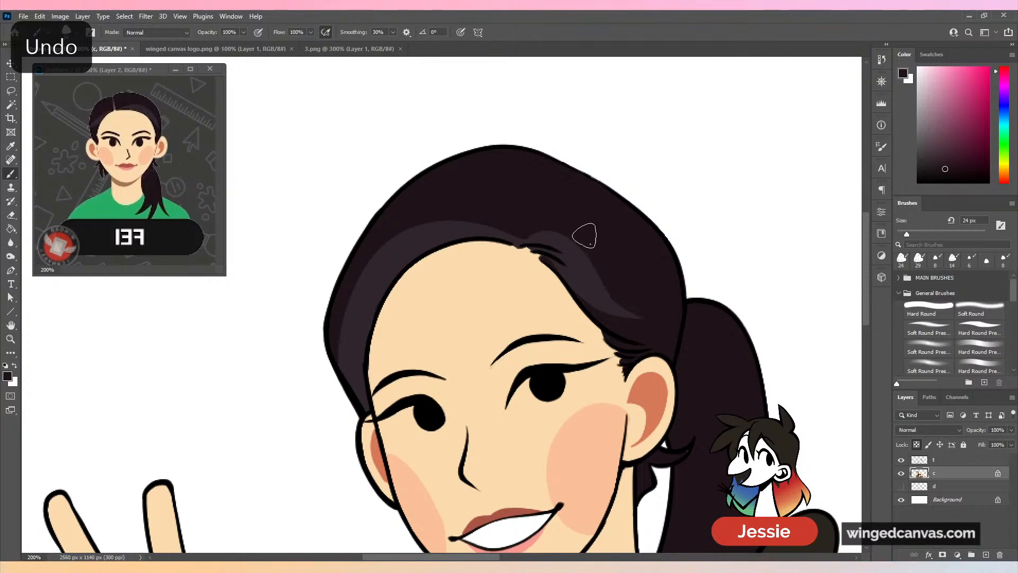
Save the document with the waving woman's hair highlights.
key("ctrl+minus")
key("ctrl+minus")
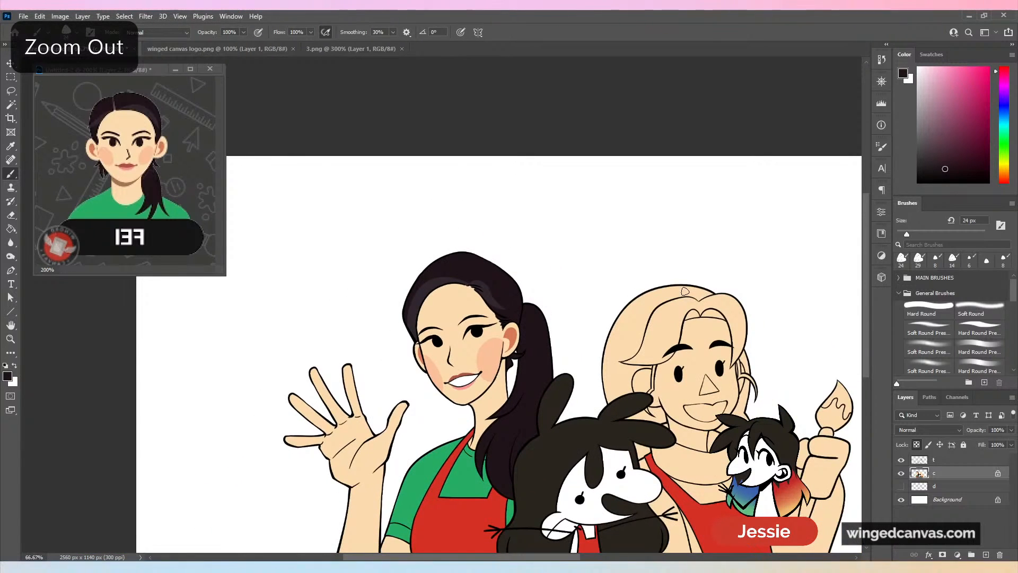
left_click_drag(685, 291, 575, 185)
key("ctrl+s")
key("ctrl+minus")
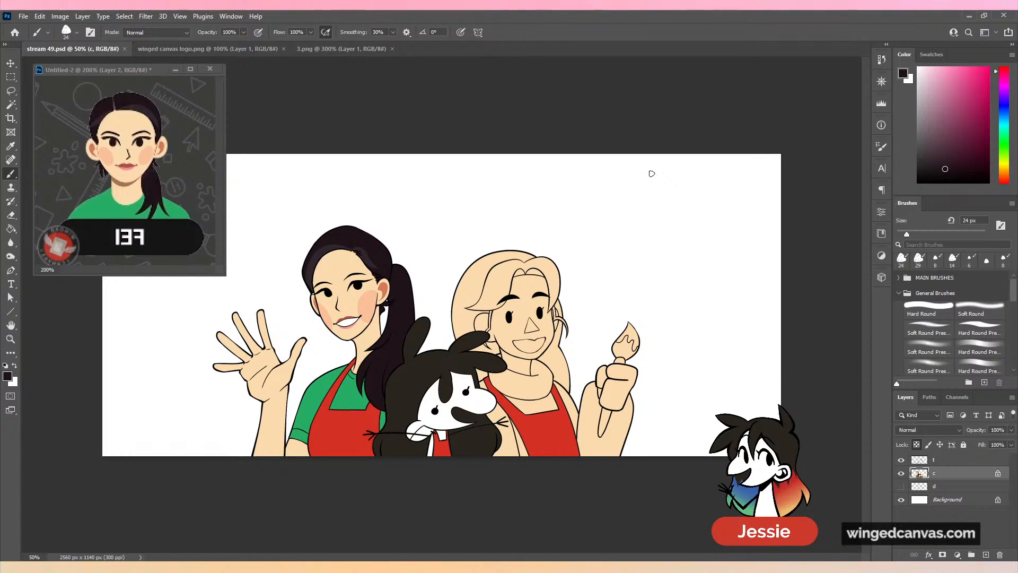
Show Layer 2 in the reference document and sample the brown skin colour from that portrait's face.
key("ctrl+plus")
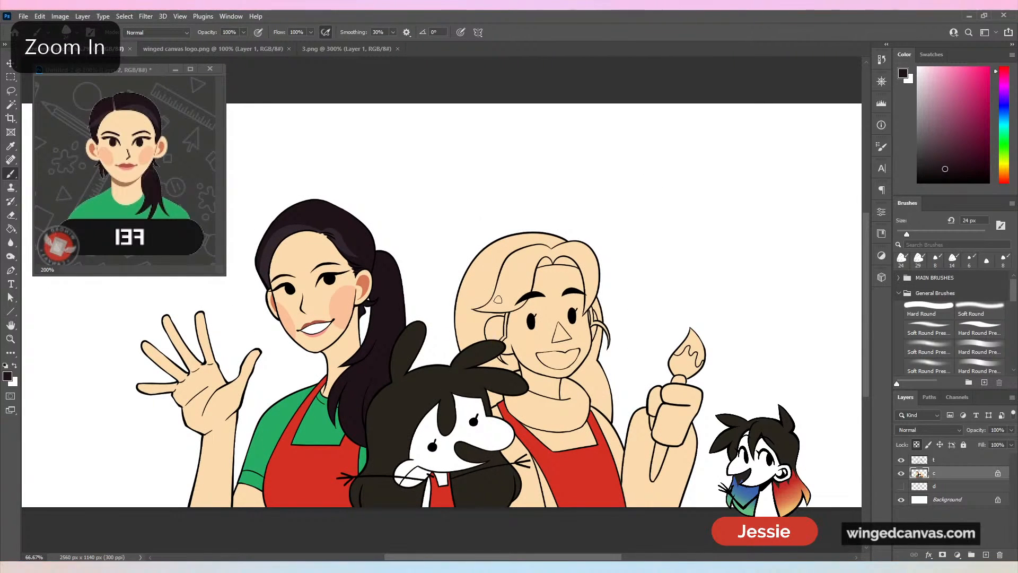
left_click_drag(493, 181, 442, 155)
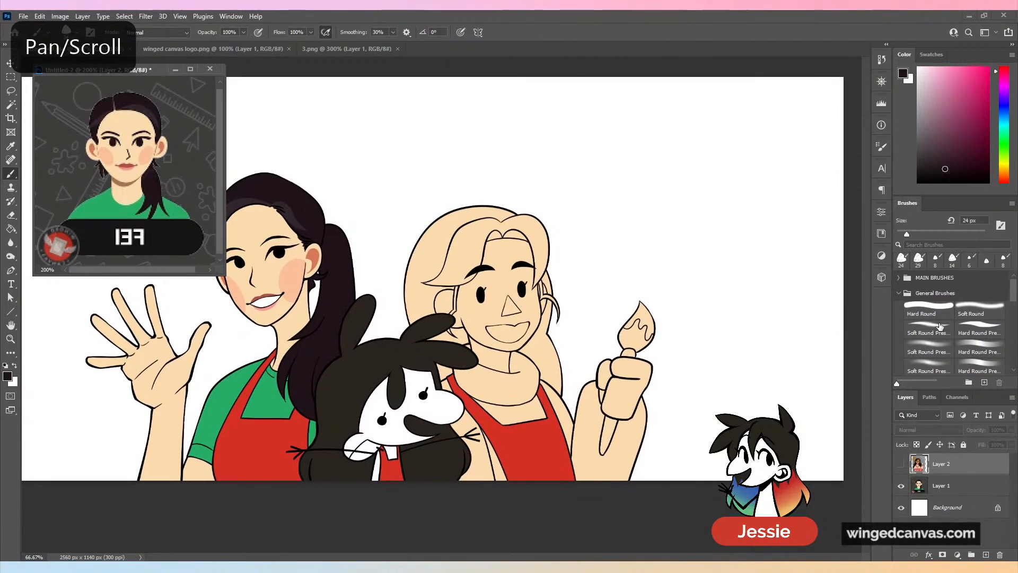
left_click(901, 465)
left_click(116, 162, "alt")
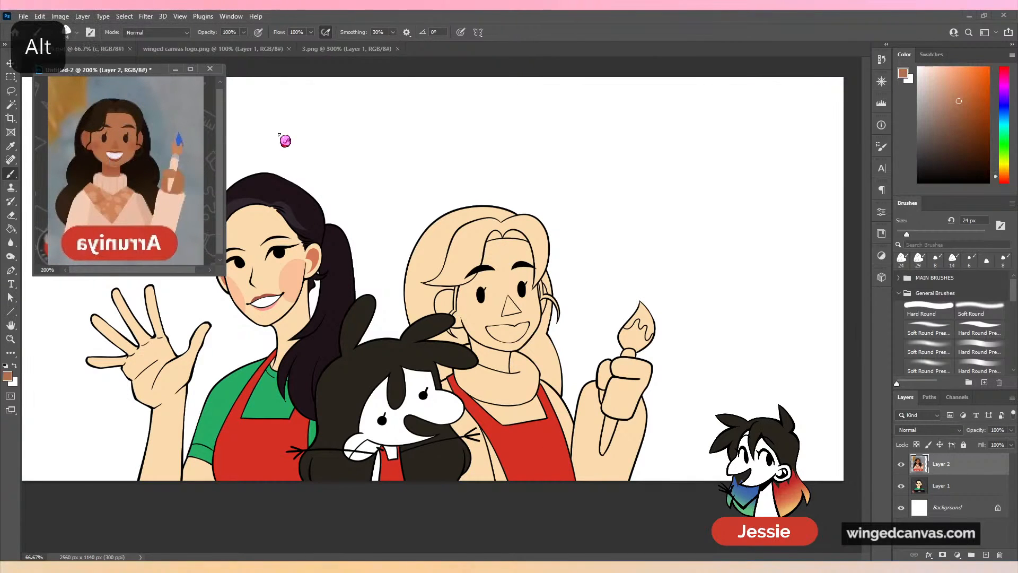
Fill the face, ears and neck of the woman holding the paintbrush with the sampled brown skin colour.
left_click(11, 229)
left_click(533, 309)
key("ctrl+plus")
left_click(577, 307)
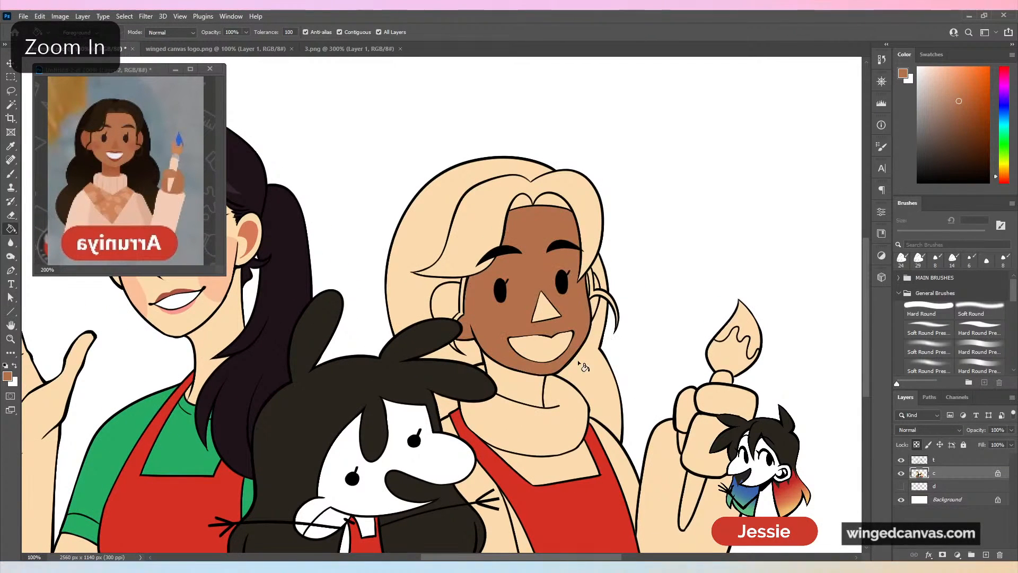
key("ctrl+plus")
scroll(571, 315, "right", 3)
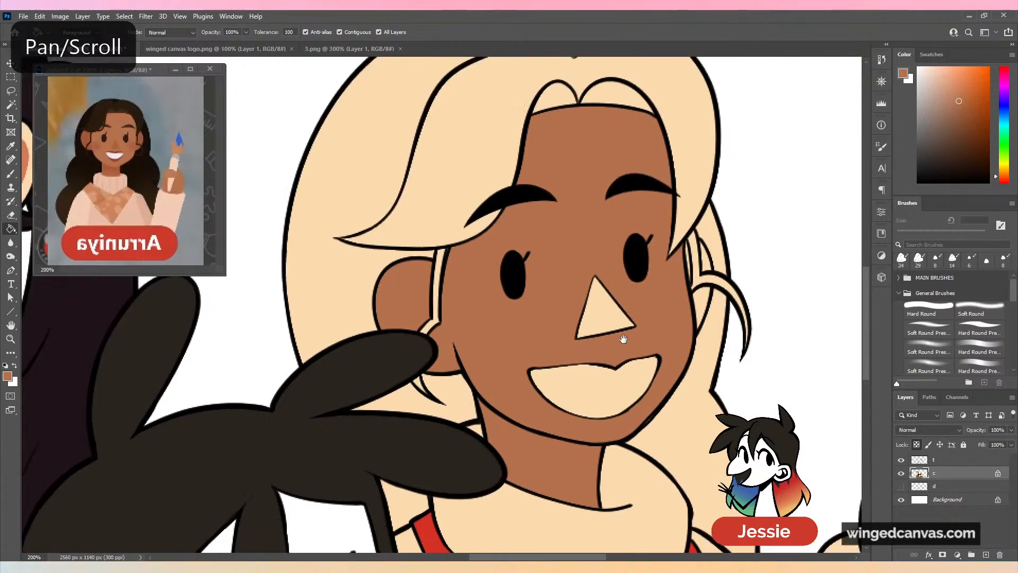
Fill the paintbrush-holding woman's fist and thumb with the brown skin colour, undoing the stray fill over the small character's hair.
key("ctrl+minus")
left_click(653, 429)
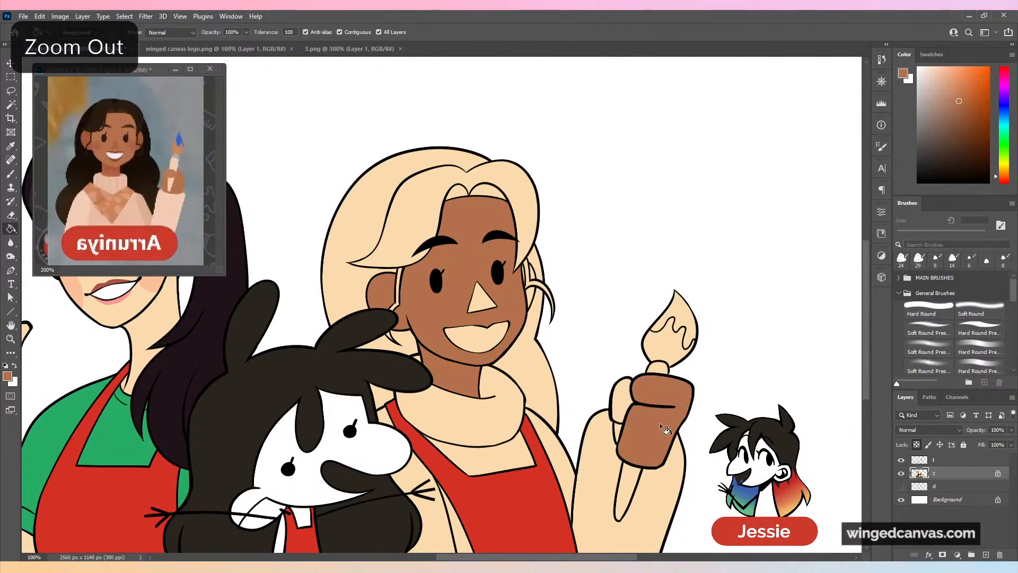
left_click(622, 408)
scroll(690, 356, "down", 3)
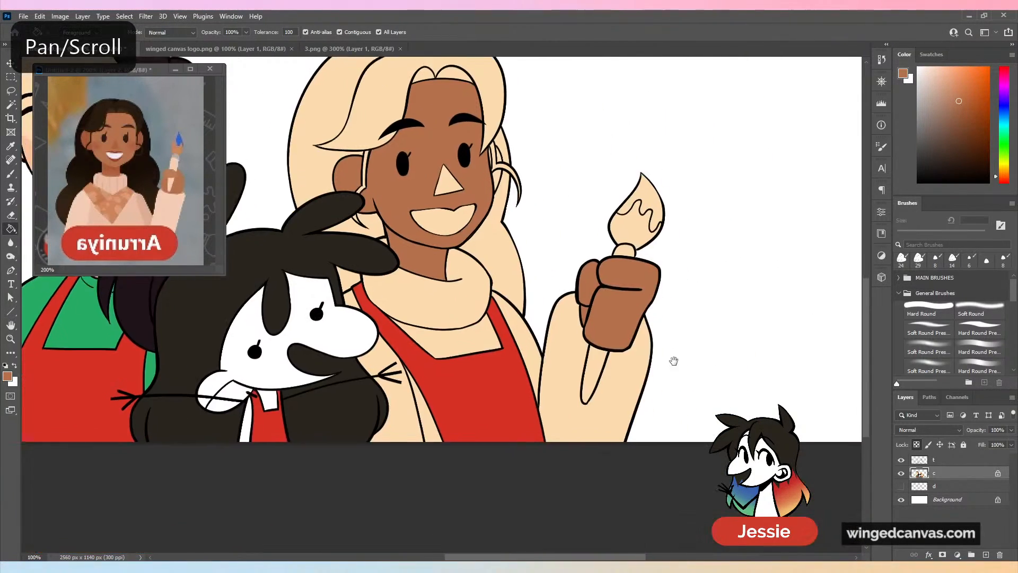
scroll(673, 401, "up", 1)
key("ctrl+plus")
left_click(747, 403)
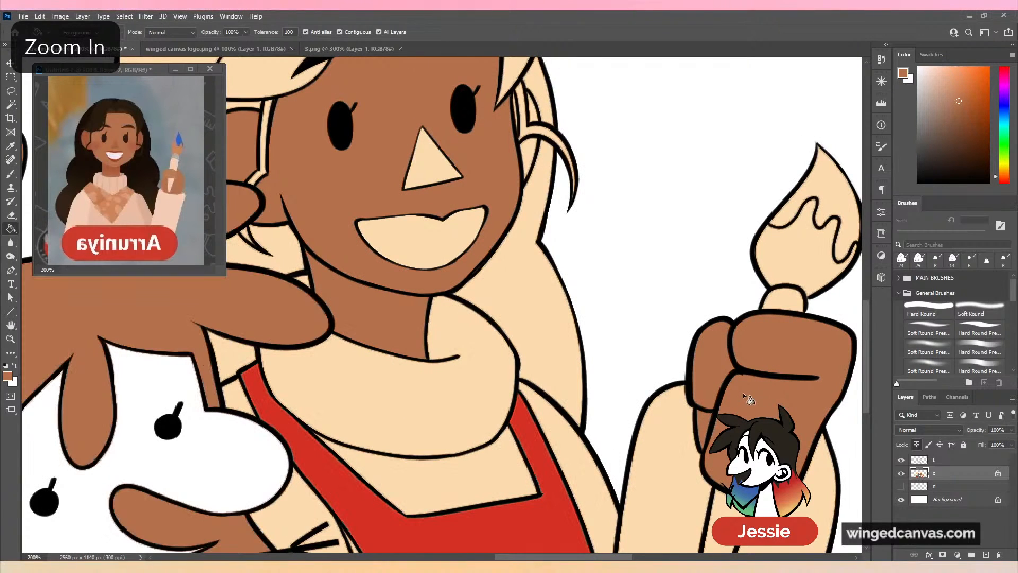
key("ctrl+z")
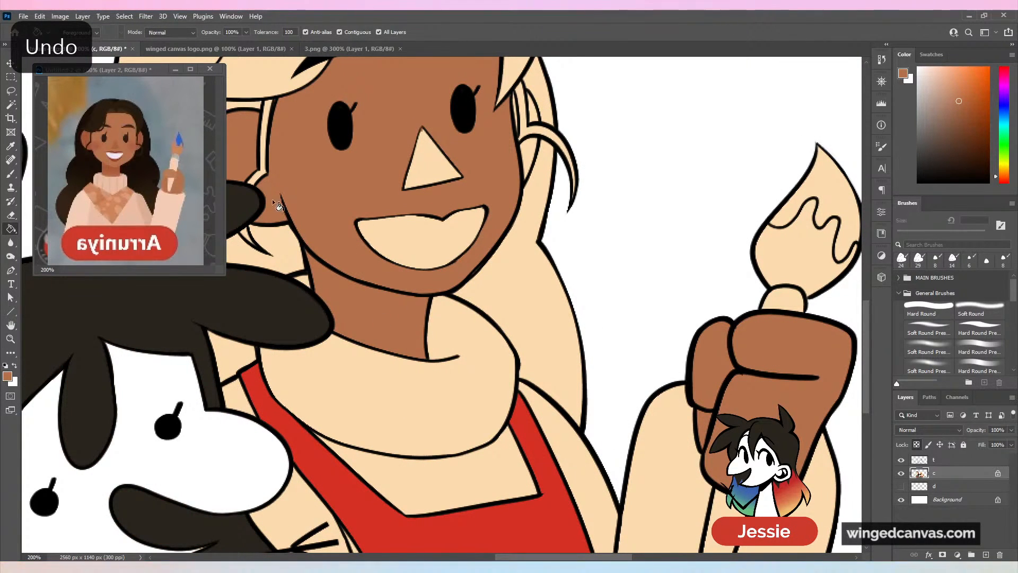
Sample the darker brown for the paintbrush-holding woman's nose and fill the nose triangle with it, undoing the trial brush stroke.
scroll(494, 294, "up", 5)
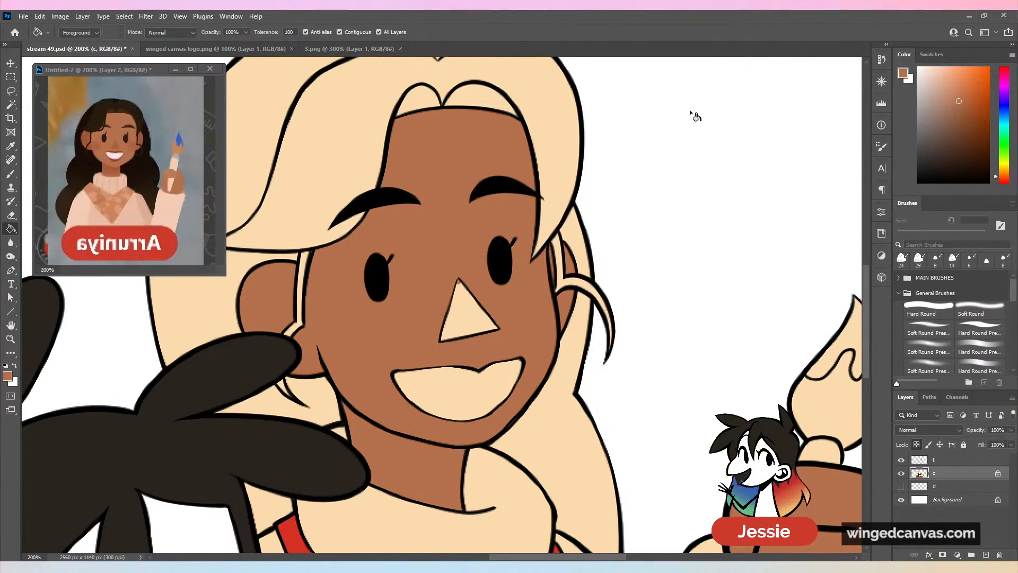
key("b")
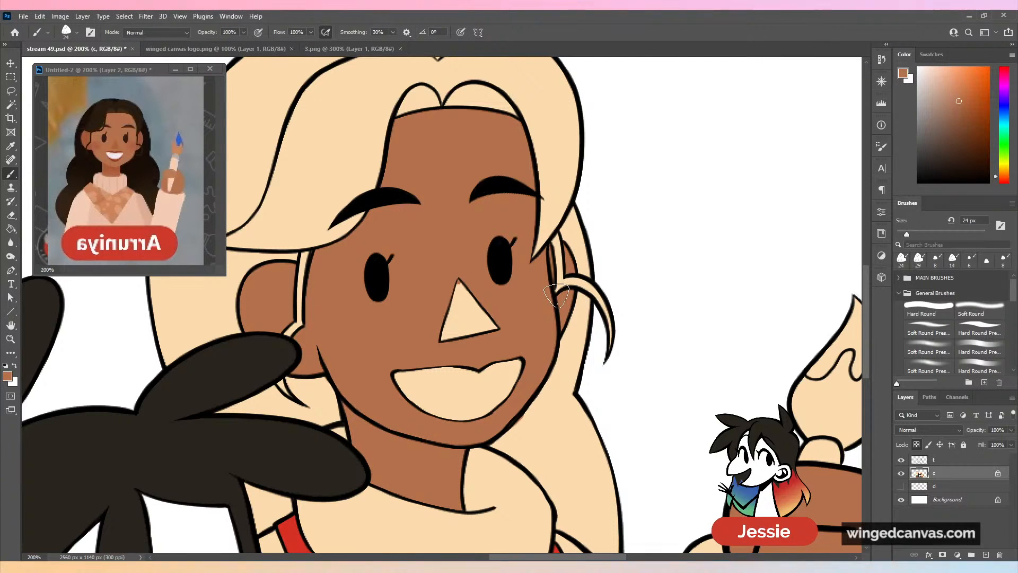
left_click(425, 272, "alt")
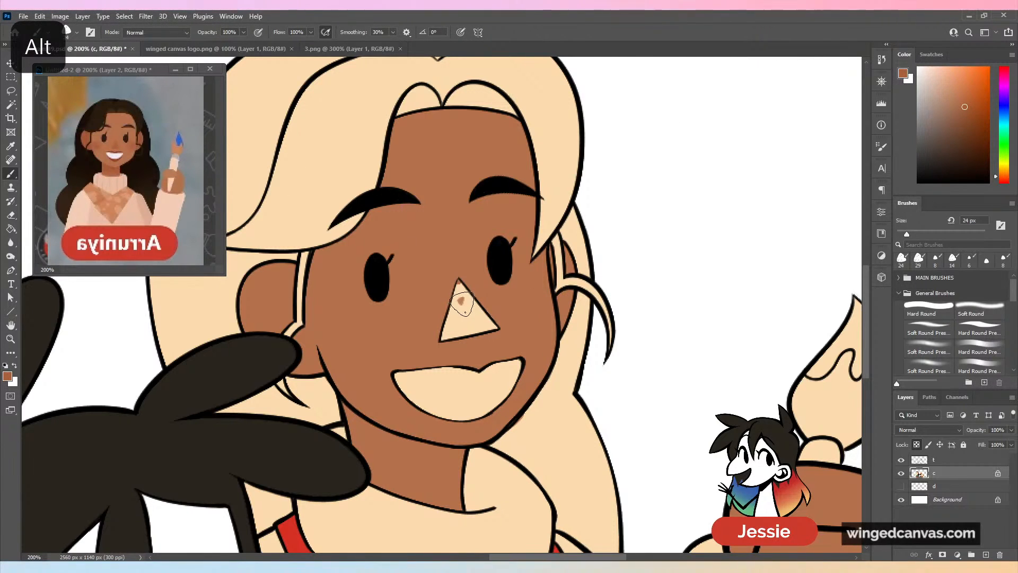
left_click_drag(461, 303, 469, 324)
key("ctrl+z")
key("g")
left_click(477, 319)
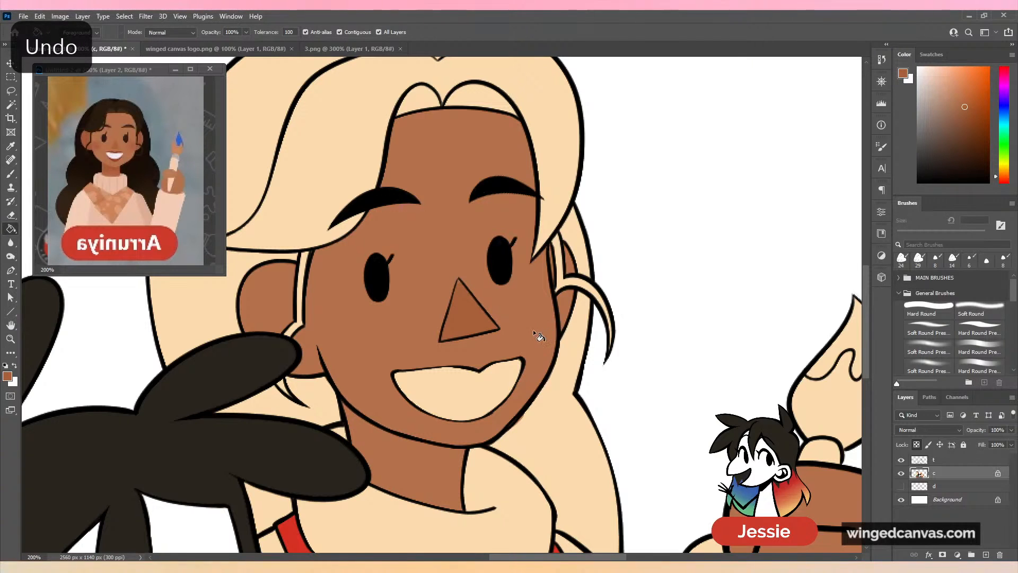
Sample the off-white of the teeth in the reference portrait and fill the woman's open mouth with it.
key("b")
key("ctrl+plus")
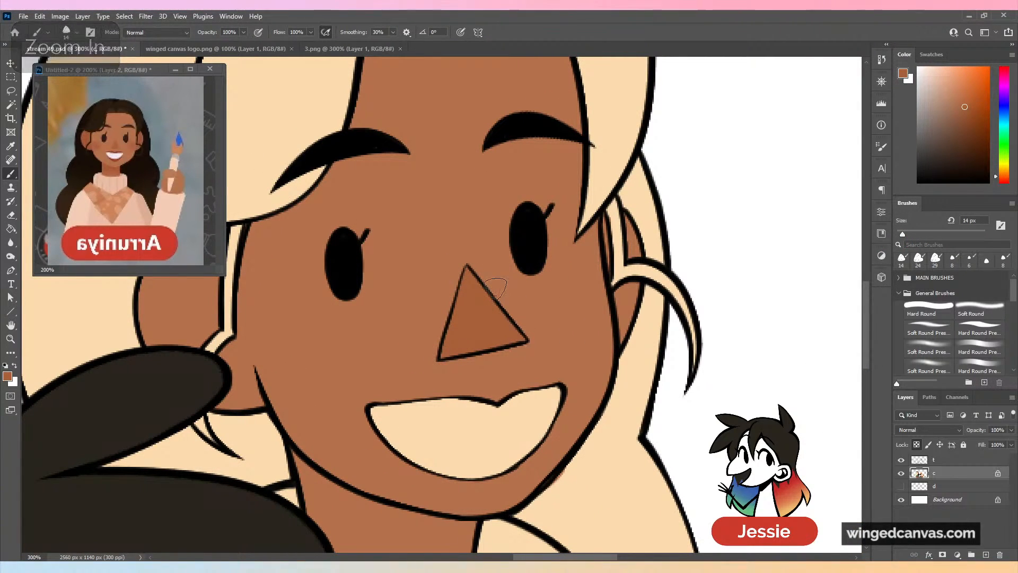
left_click(117, 182, "alt")
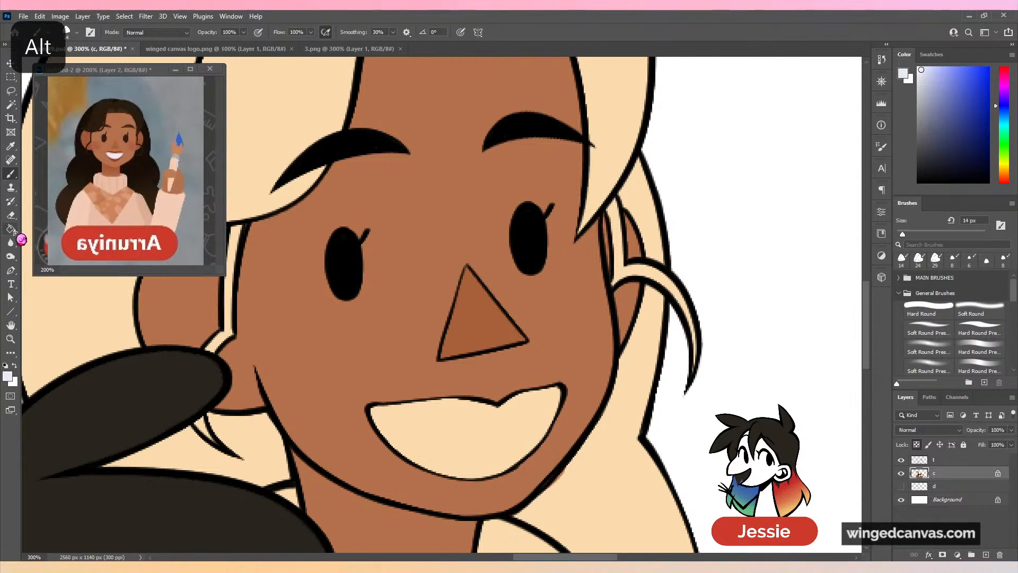
left_click(12, 229)
left_click(488, 452)
Sample the reddish-brown lip colour from the reference portrait and paint the lower lip with a 9 px brush, redoing the first stroke.
left_click(107, 70)
key("ctrl+plus")
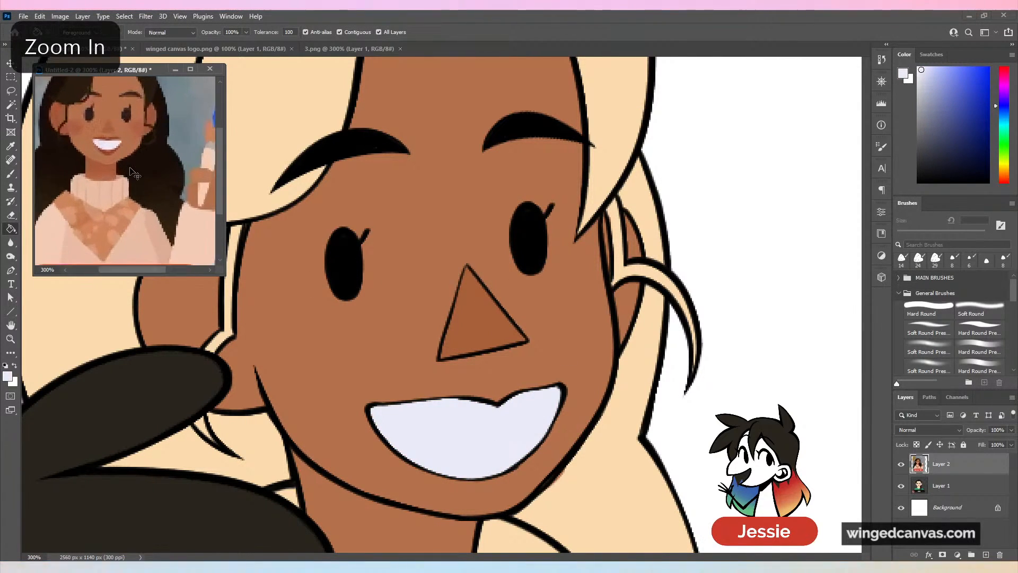
key("ctrl+plus")
left_click(108, 149, "alt")
key("b")
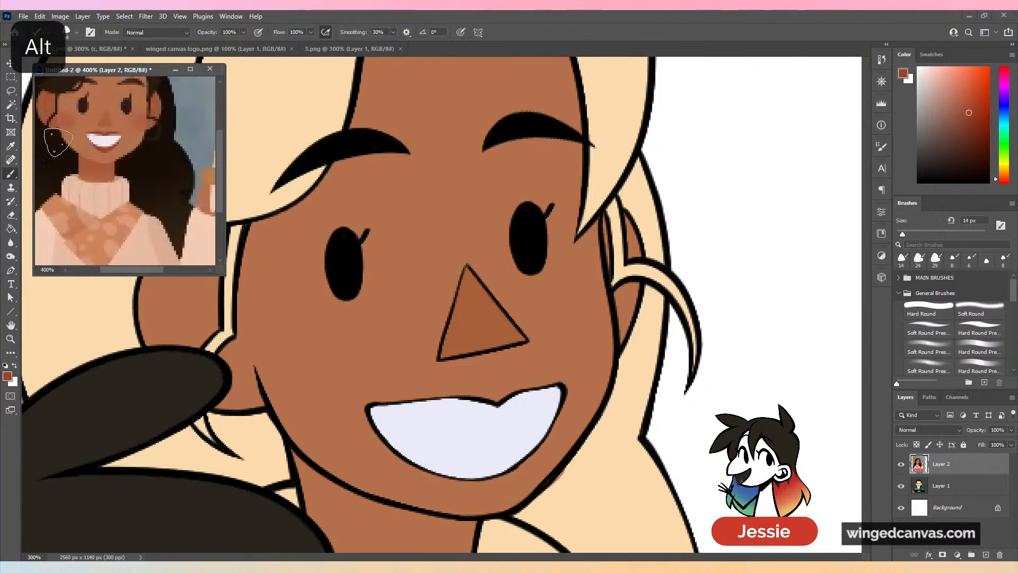
mouse_move(636, 424)
left_mouse_down()
mouse_move(631, 353)
mouse_move(677, 293)
left_mouse_up()
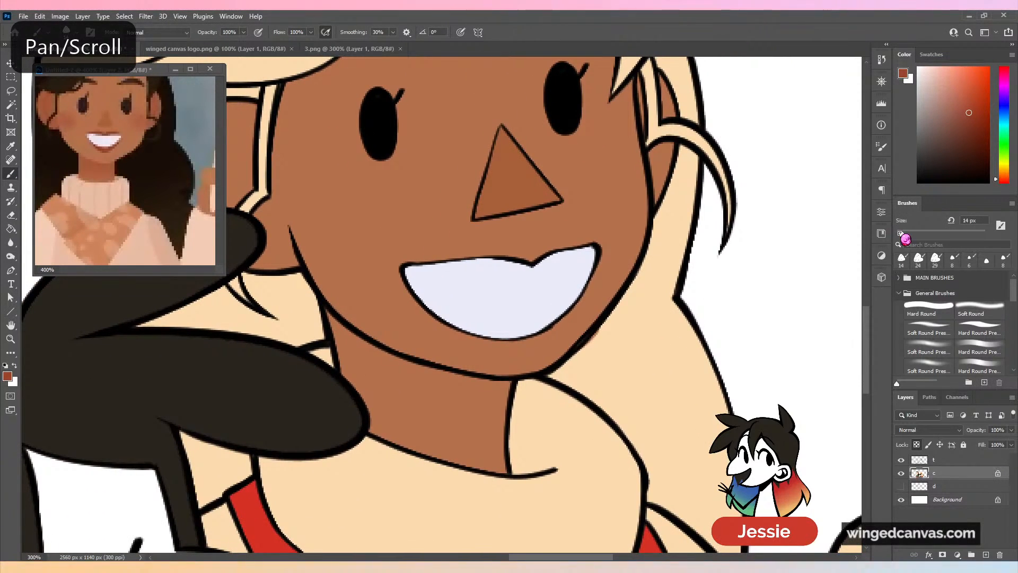
mouse_move(413, 293)
left_mouse_down()
mouse_move(461, 340)
mouse_move(514, 350)
left_mouse_up()
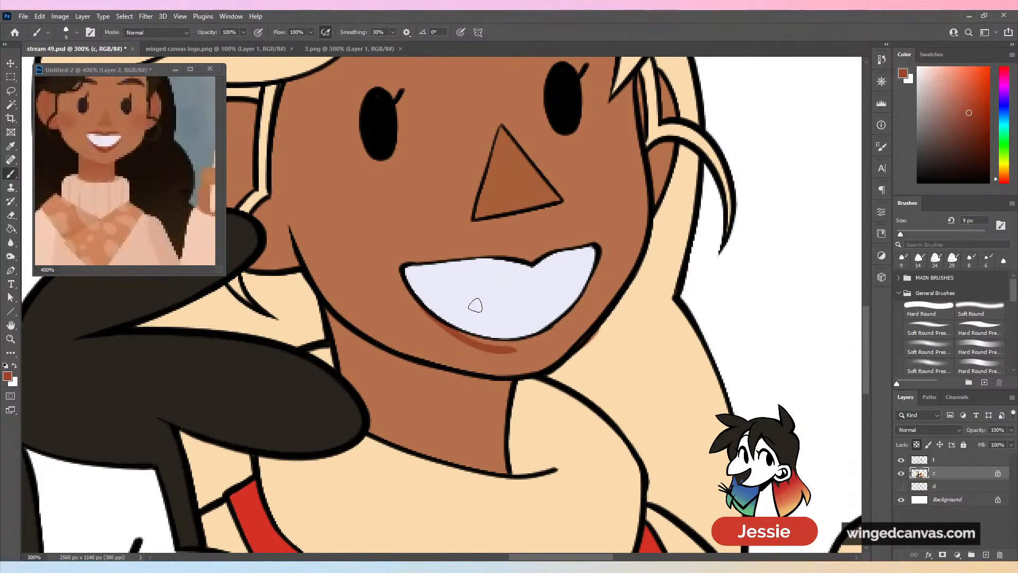
key("ctrl+z")
mouse_move(434, 316)
left_mouse_down()
mouse_move(519, 347)
mouse_move(556, 312)
mouse_move(511, 355)
mouse_move(504, 342)
mouse_move(543, 337)
mouse_move(551, 329)
mouse_move(511, 342)
mouse_move(578, 305)
mouse_move(532, 344)
mouse_move(585, 297)
left_mouse_up()
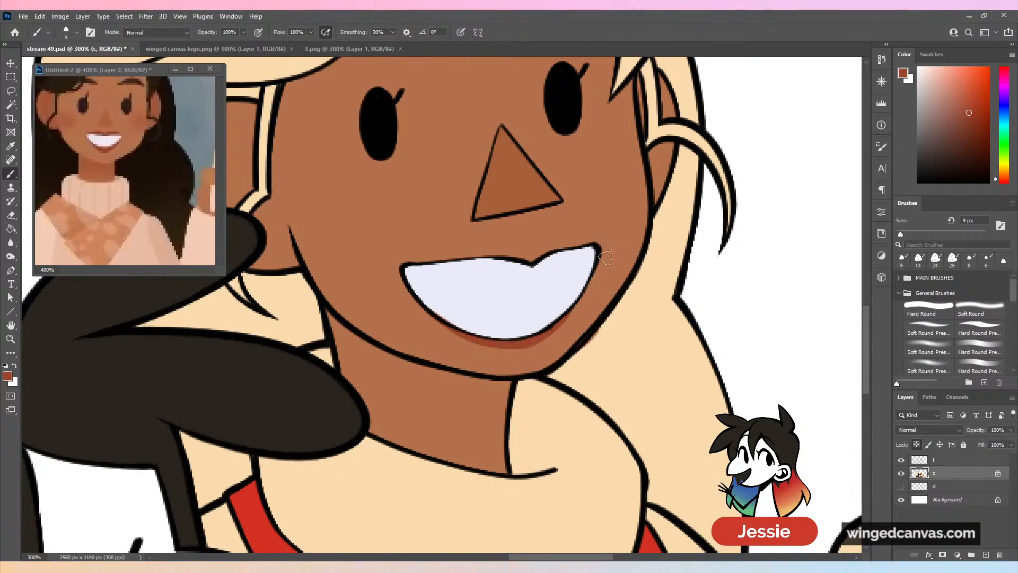
Paint the upper lip along the top of the smile in the same reddish brown and save the document.
left_click_drag(532, 259, 488, 255)
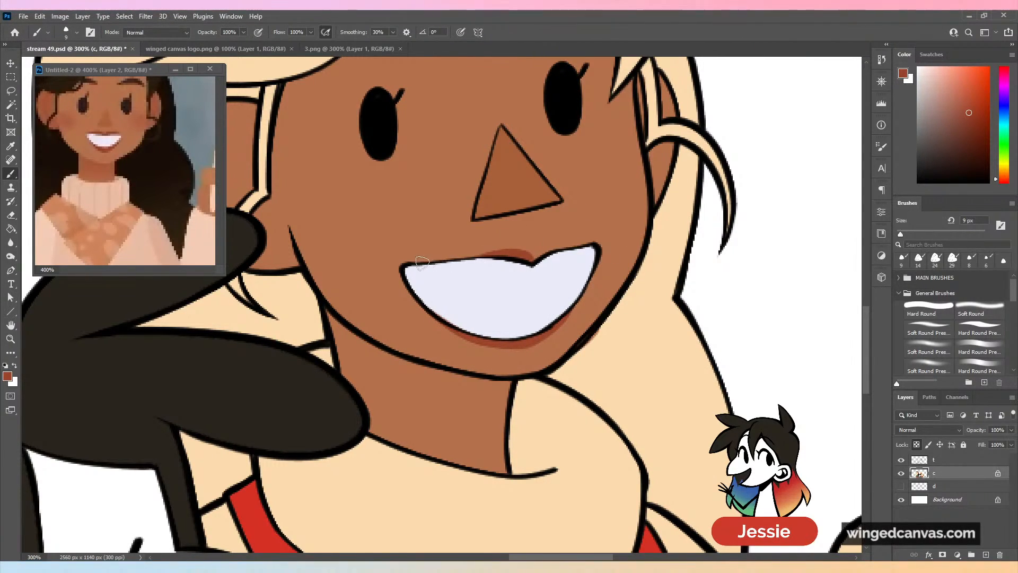
left_click_drag(422, 263, 532, 255)
key("ctrl+z")
mouse_move(418, 264)
left_mouse_down()
mouse_move(554, 259)
mouse_move(524, 262)
mouse_move(589, 241)
left_mouse_up()
key("ctrl+minus")
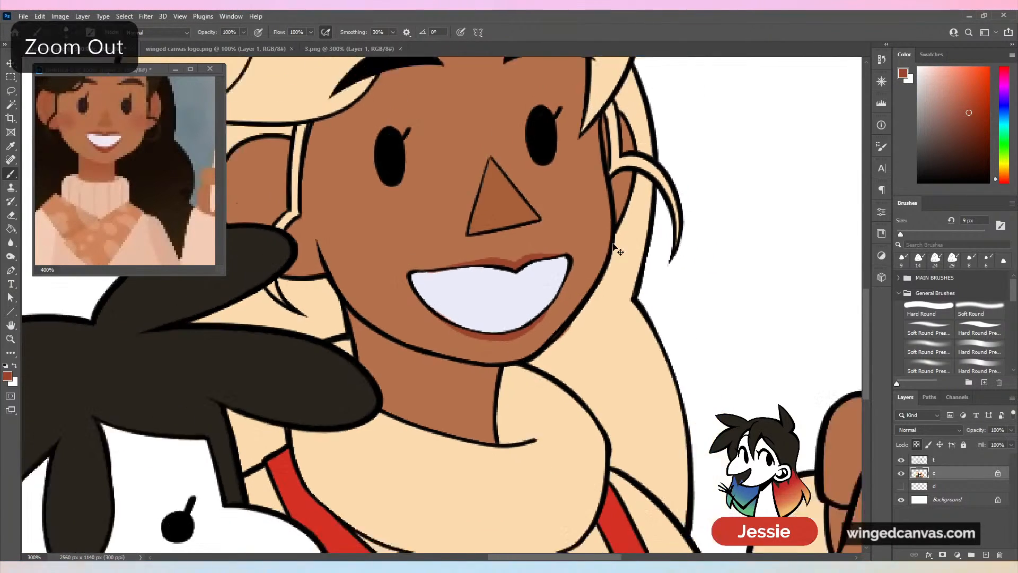
key("ctrl+minus")
key("ctrl+minus")
key("ctrl+minus")
key("ctrl+s")
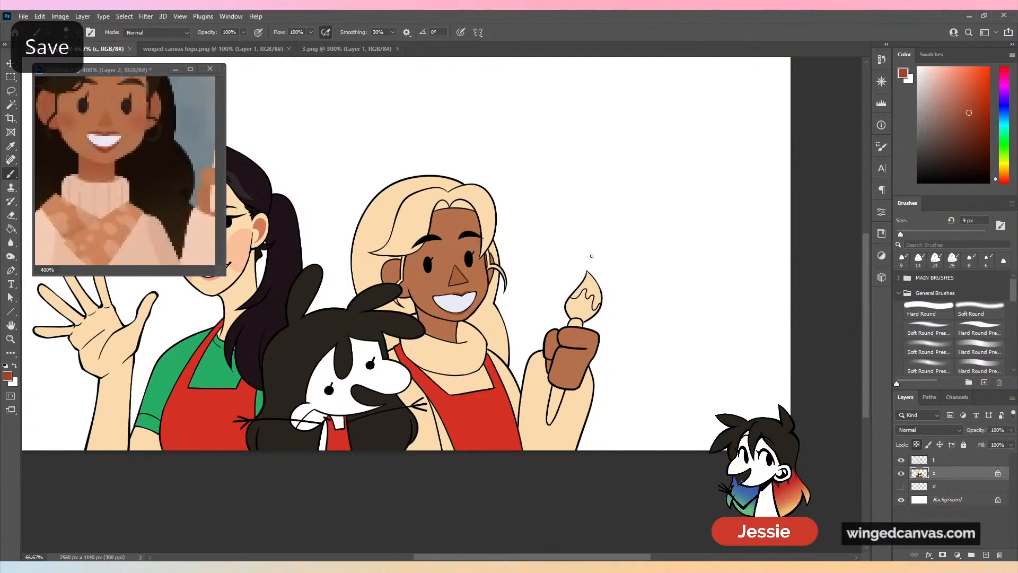
Sample the dark brown hair colour from the reference portrait and fill the front hair sections of the paintbrush-holding woman.
key("ctrl+plus")
left_click(151, 154)
key("ctrl+minus")
left_click_drag(101, 127, 139, 153)
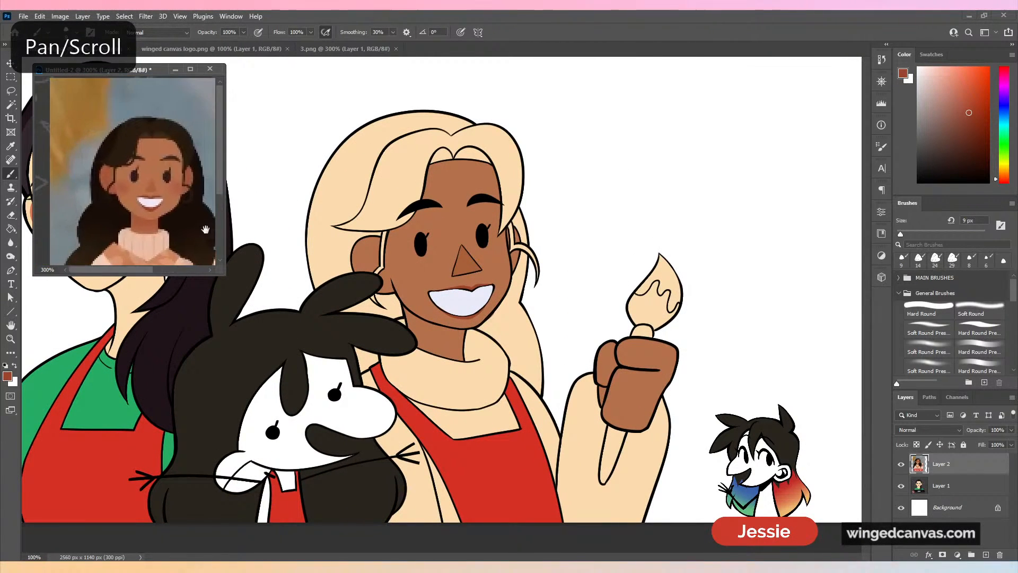
left_click(104, 159, "alt")
left_click(12, 229)
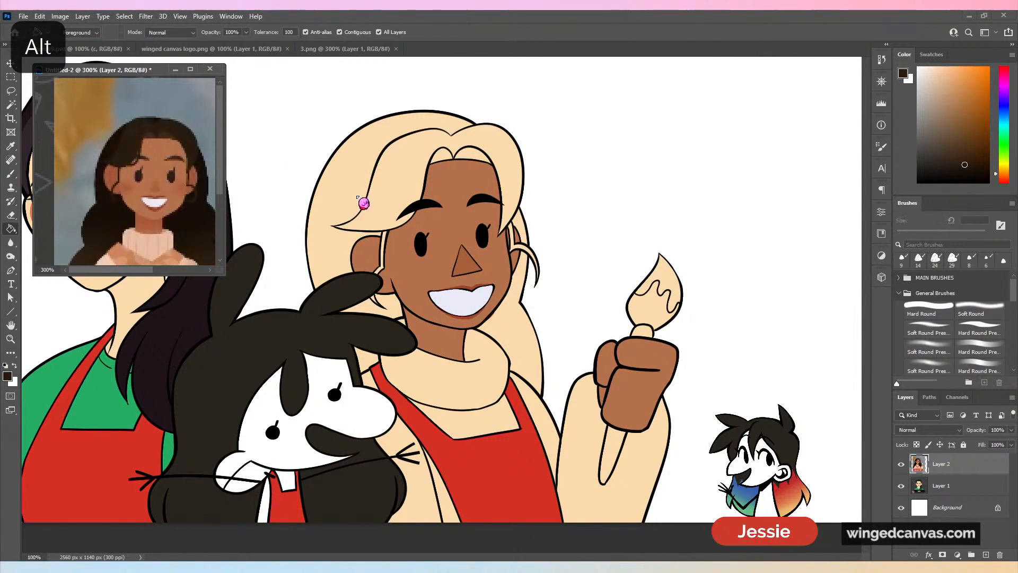
left_click(390, 183)
left_click(391, 183)
left_click(477, 162)
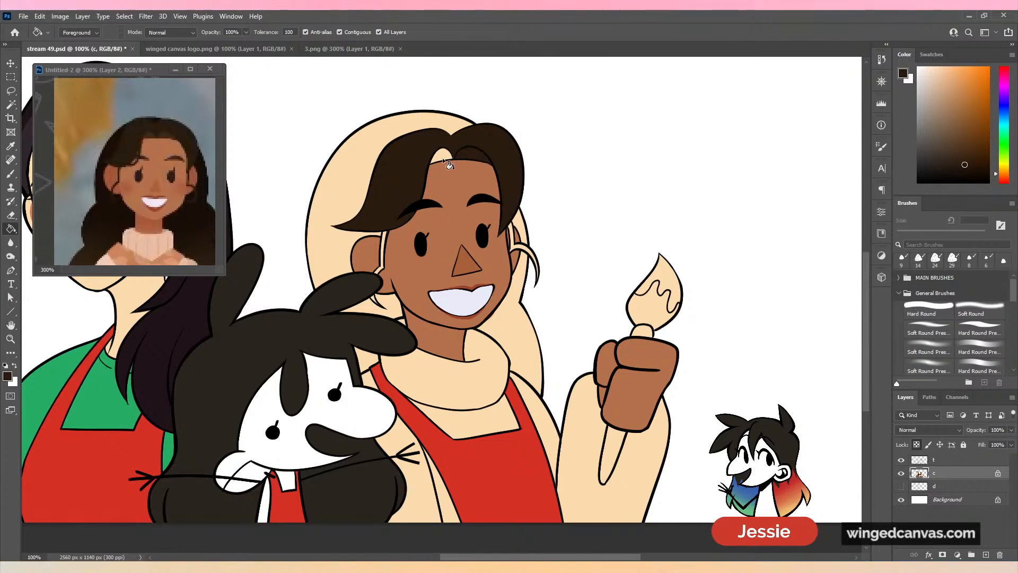
Undo the last dark fill at the hairline and fill both small hairline sections with a lighter brown sampled from the reference hair.
key("ctrl+z")
left_click(146, 158, "alt")
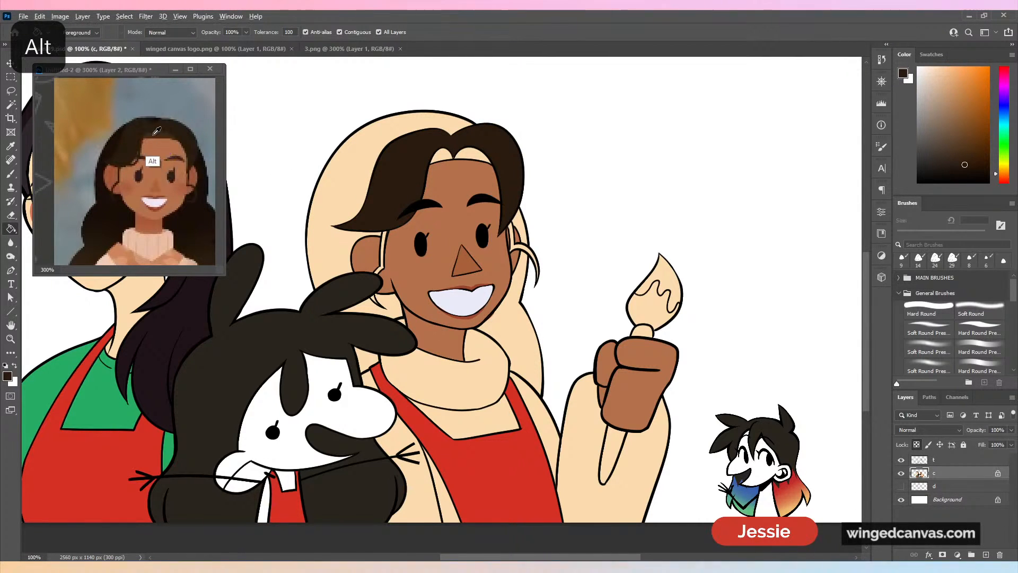
left_click(491, 160)
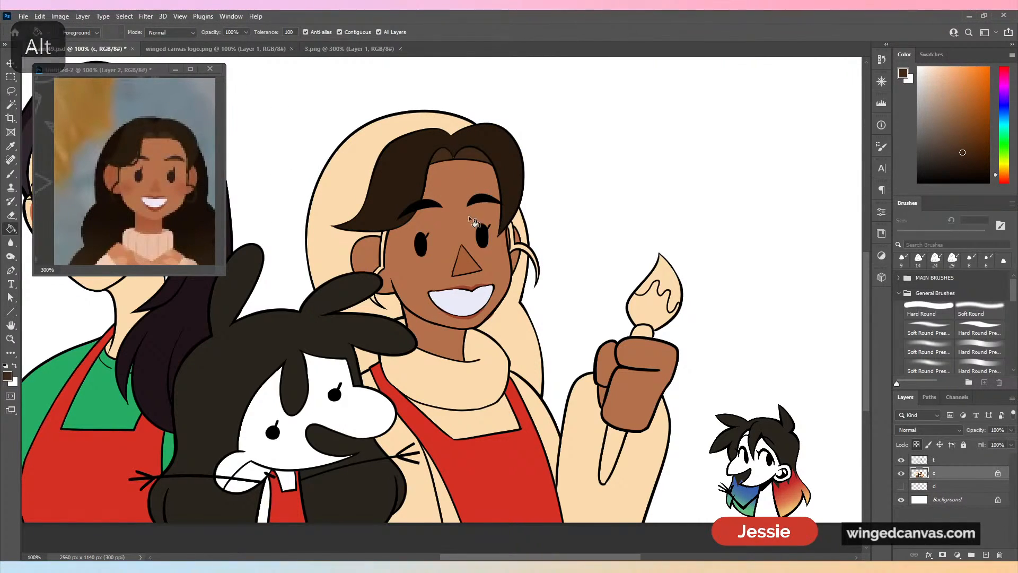
Fill the thin hair strands beside both ears with the dark brown of the front hair.
key("ctrl+plus")
left_click(329, 179, "alt")
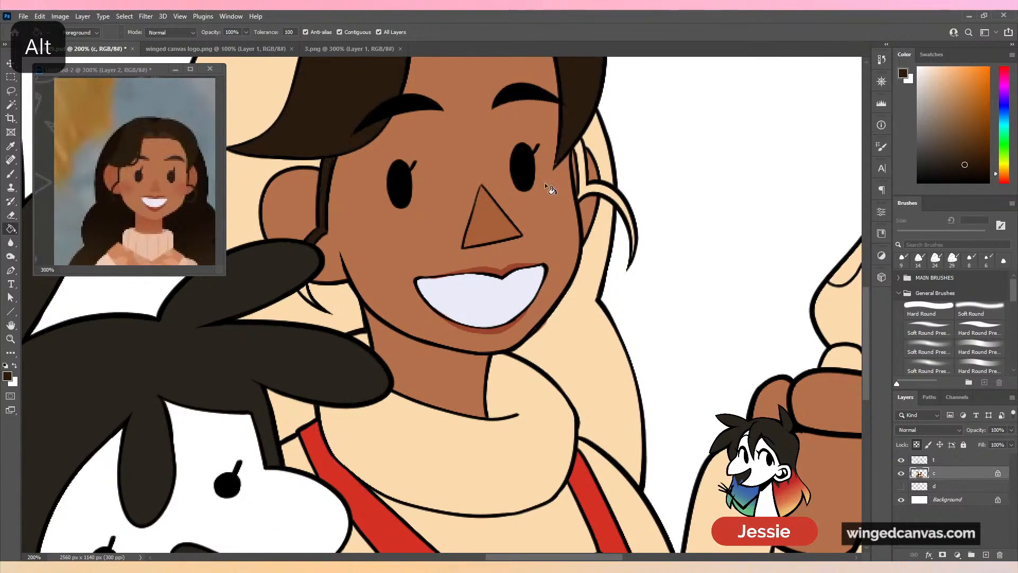
left_click(586, 190)
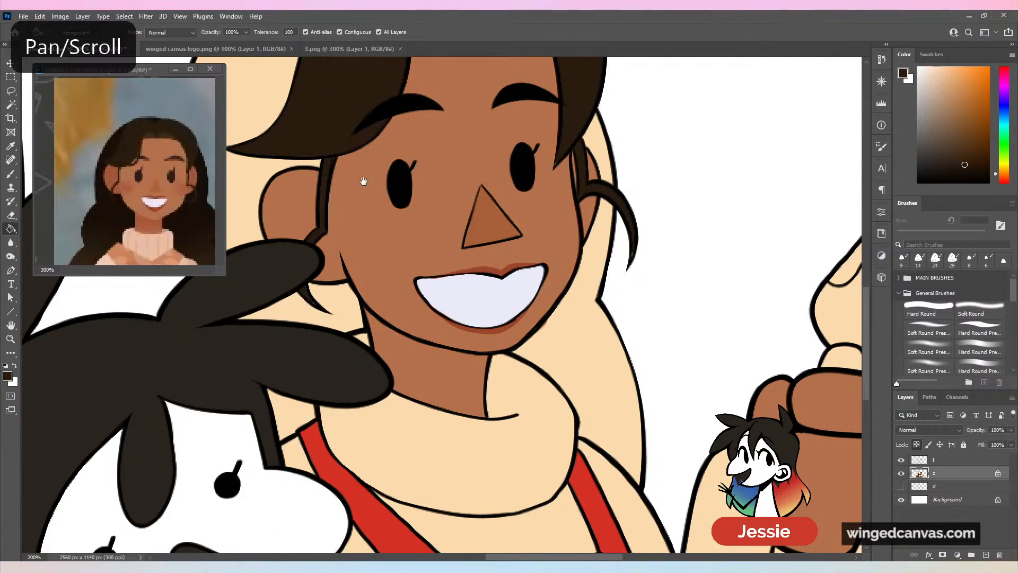
Brush dark brown over the remaining gaps in the thin strands beside the woman's ears.
mouse_move(364, 177)
left_mouse_down()
mouse_move(388, 237)
mouse_move(446, 98)
left_mouse_up()
key("ctrl+plus")
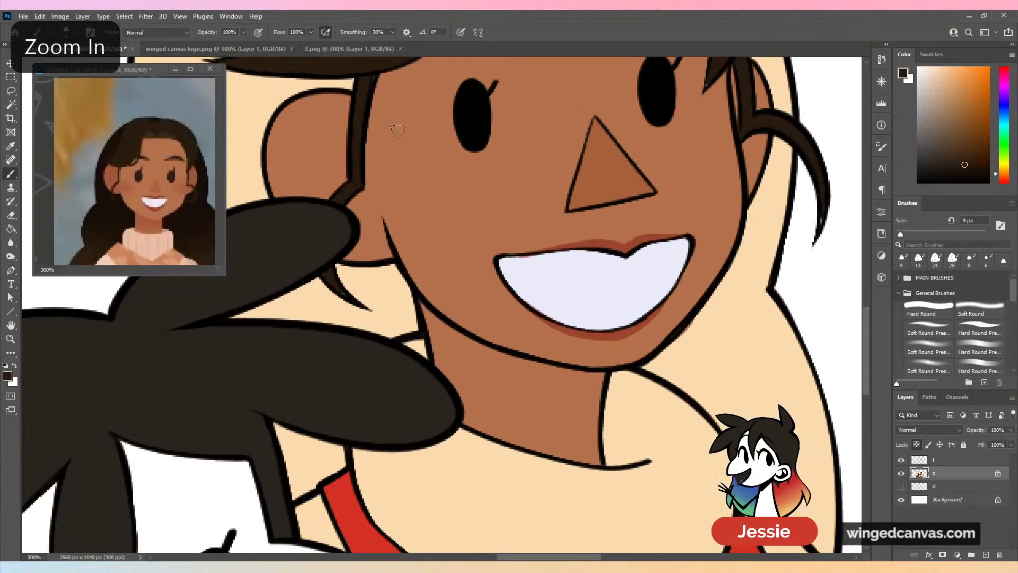
key("b")
left_click_drag(363, 98, 373, 231)
key("alt")
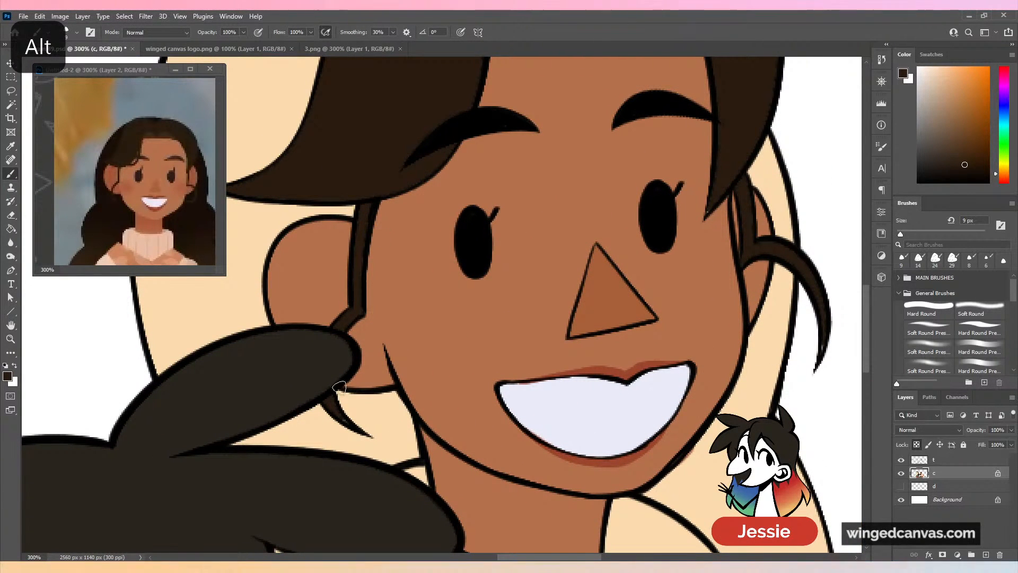
left_click_drag(692, 239, 496, 335)
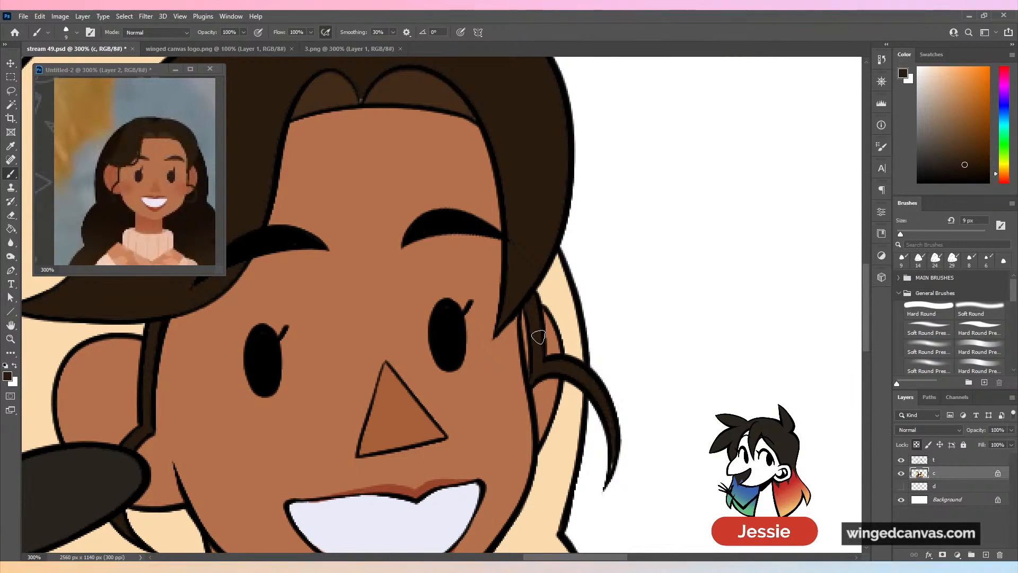
left_click_drag(538, 336, 554, 419)
Touch up the unfilled edges around the parting and hairline with the 9 px brush, sampling the neighbouring hair and skin browns.
key("ctrl+plus")
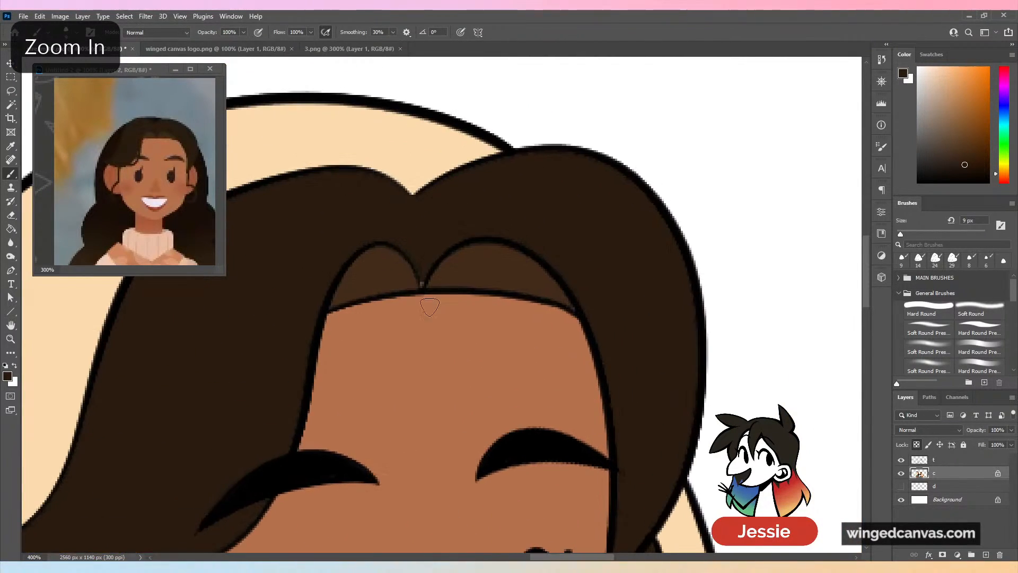
left_click_drag(422, 285, 371, 245)
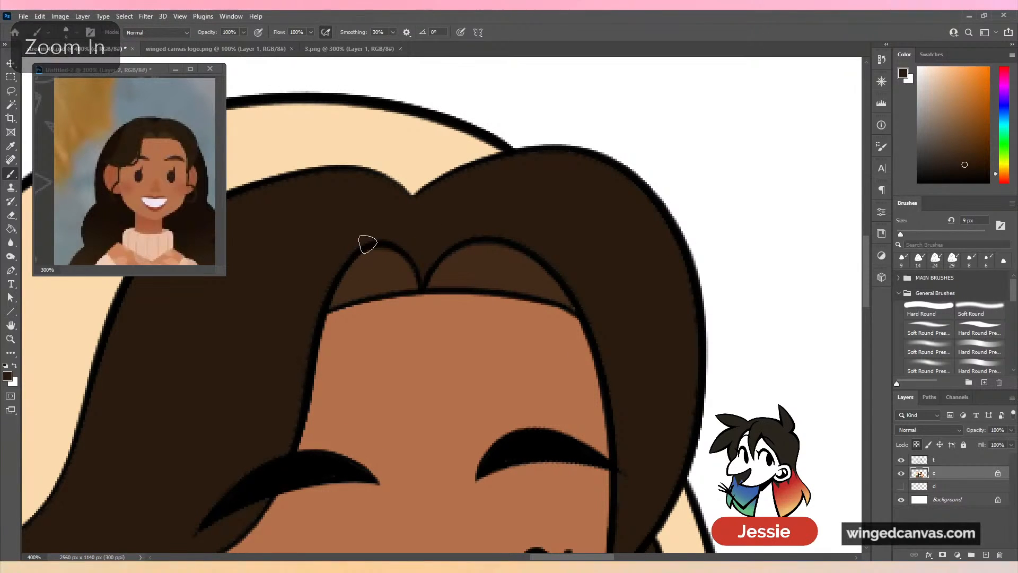
left_click(408, 278, "alt")
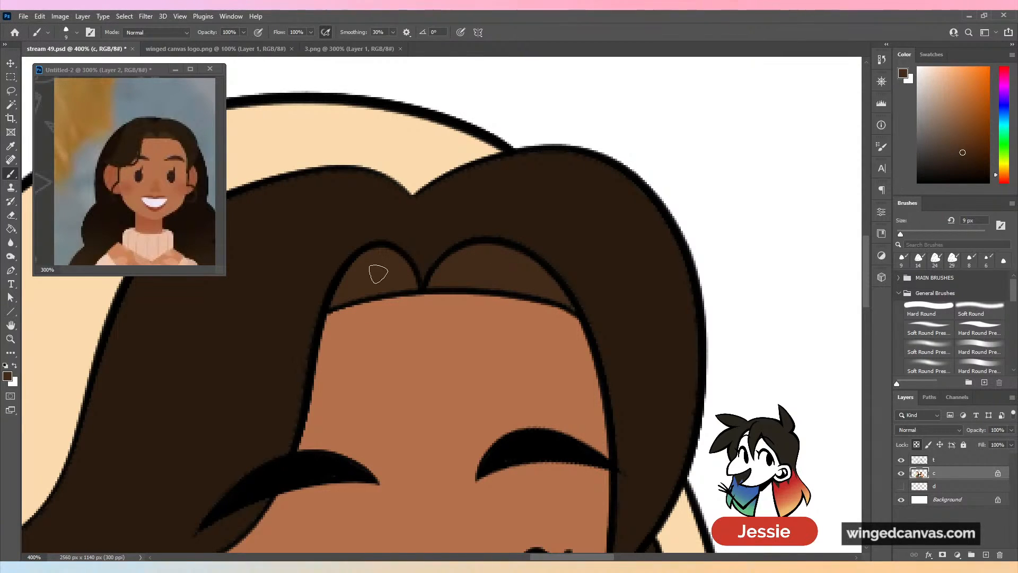
left_click(307, 310, "alt")
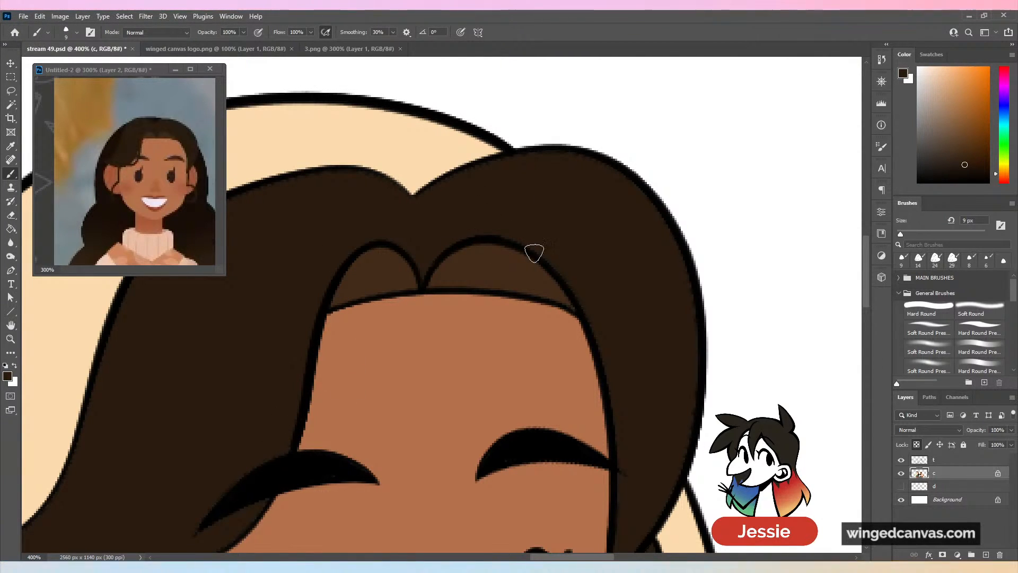
left_click_drag(587, 342, 607, 474)
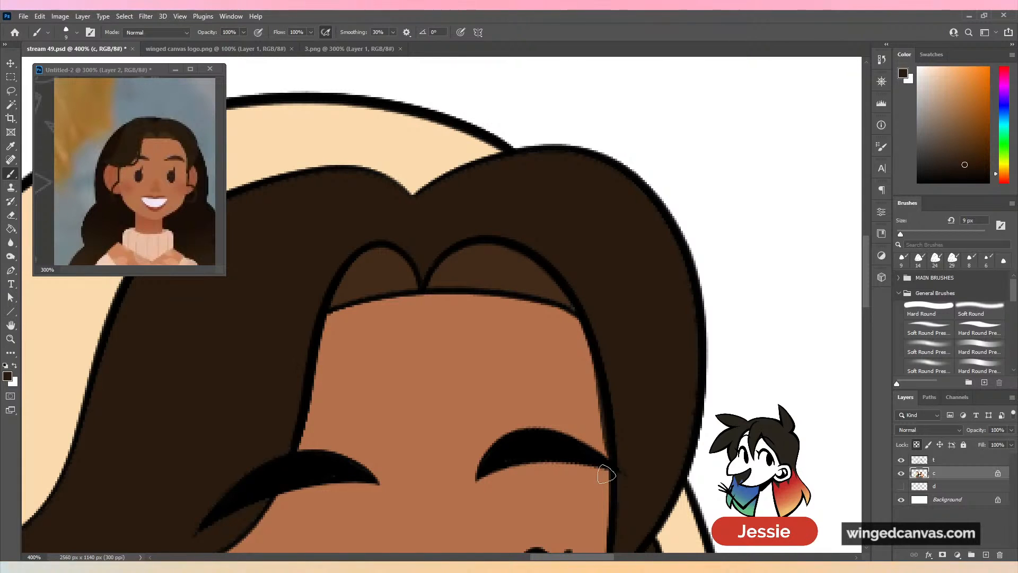
left_click_drag(653, 389, 552, 302)
left_click(484, 312, "alt")
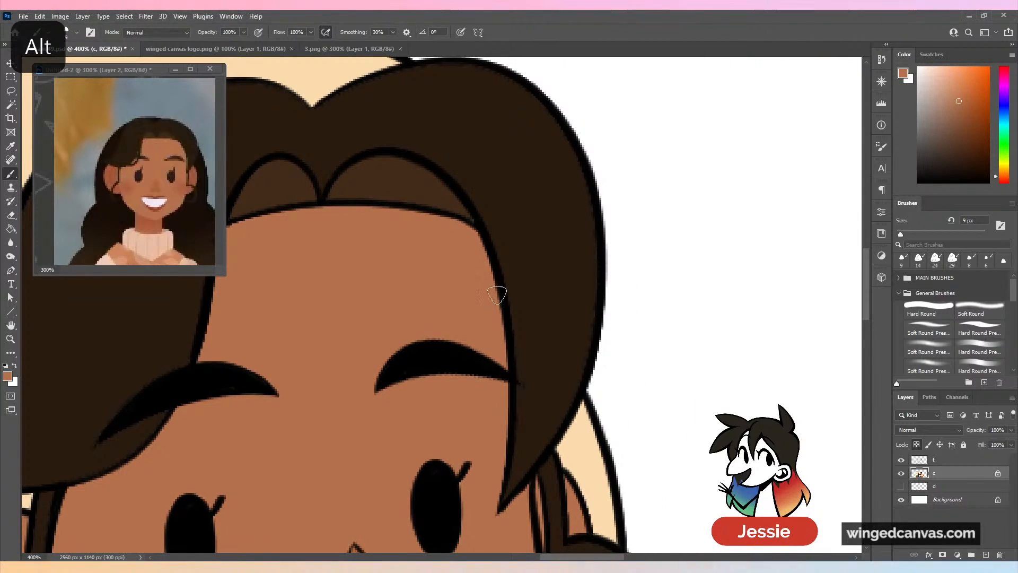
left_click(433, 186, "alt")
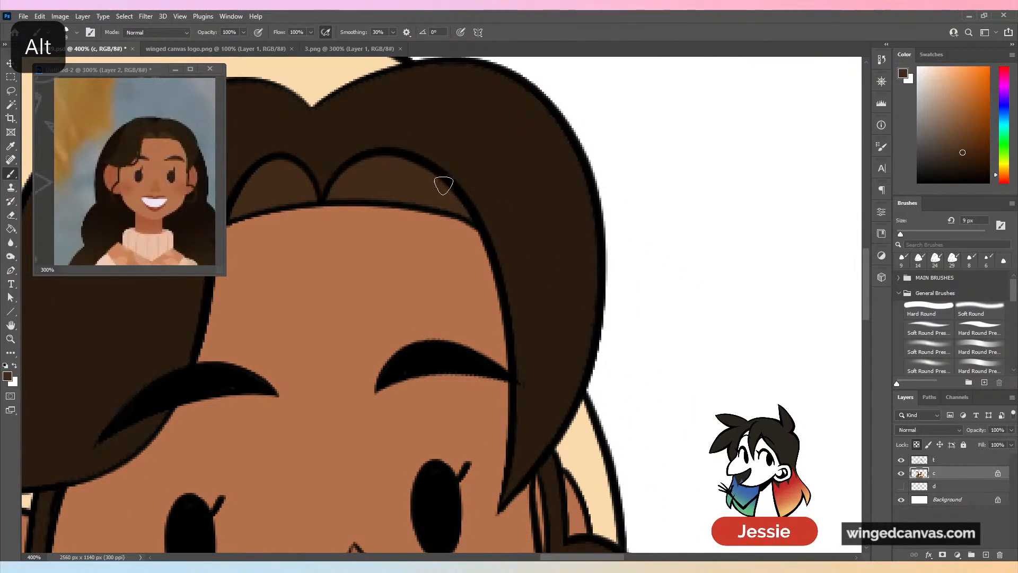
left_click_drag(480, 223, 516, 148)
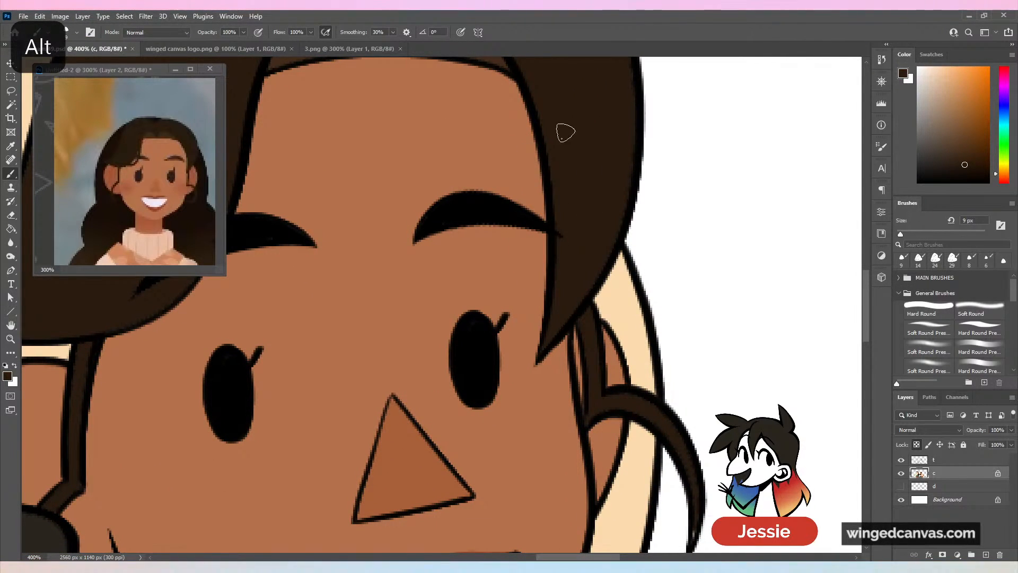
Set the brush to 19 px and touch up the dark brown edges of the woman's front hair.
key("ctrl+minus")
key("ctrl+minus")
left_click_drag(901, 234, 911, 233)
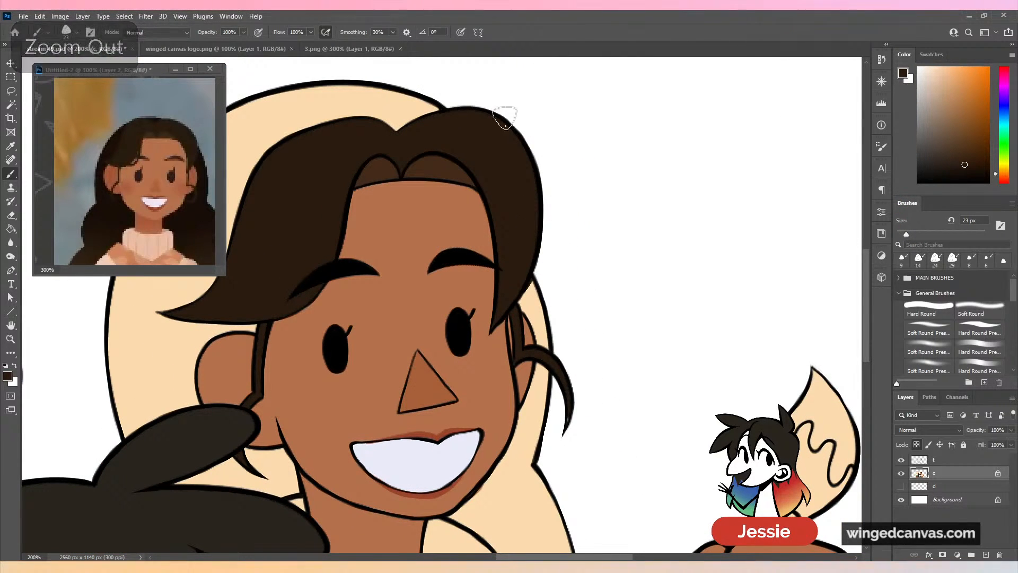
scroll(509, 223, "left", 8)
key("ctrl+plus")
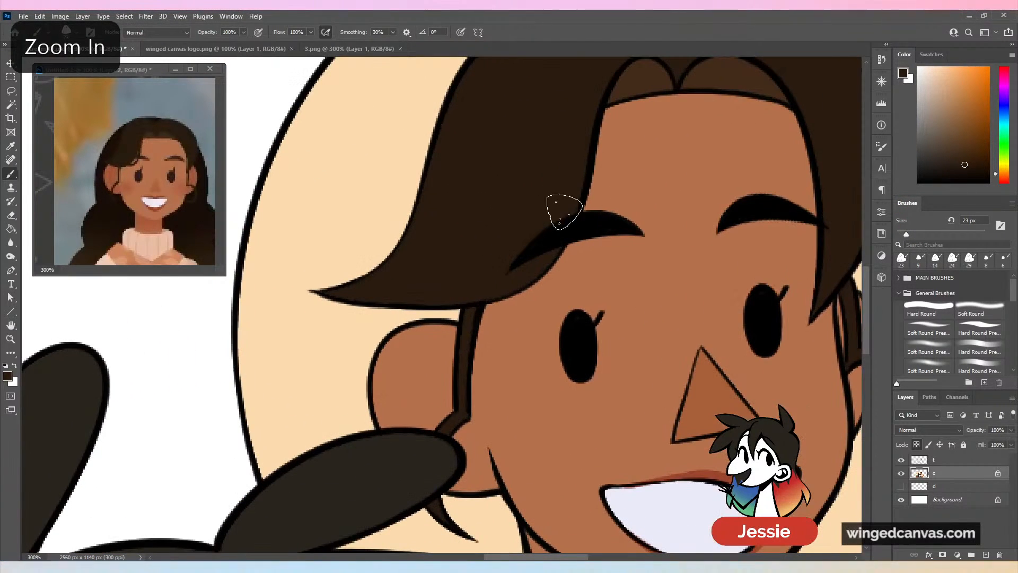
left_click(909, 239)
left_click_drag(907, 235, 904, 234)
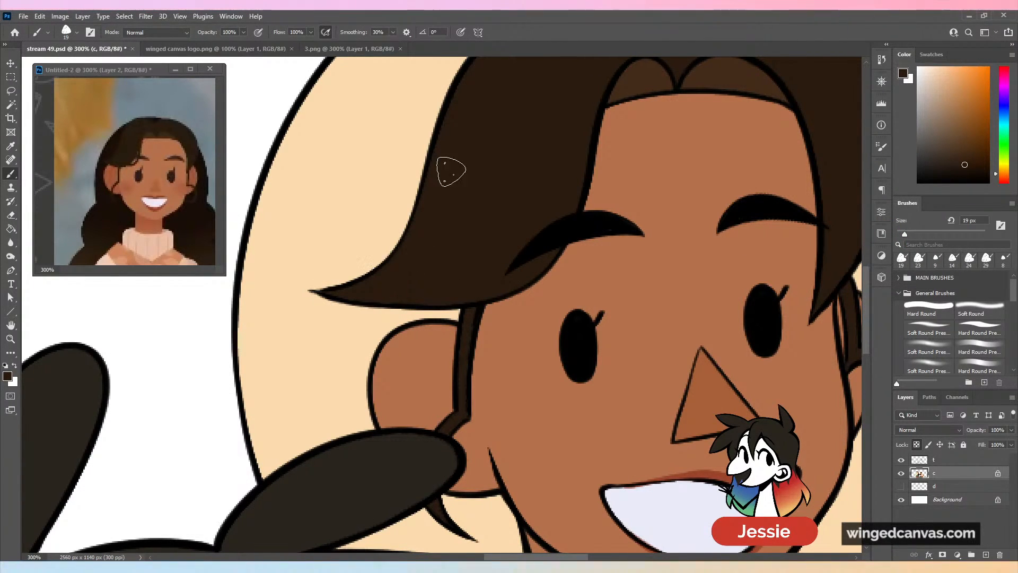
mouse_move(451, 171)
left_mouse_down()
mouse_move(409, 297)
mouse_move(366, 367)
left_mouse_up()
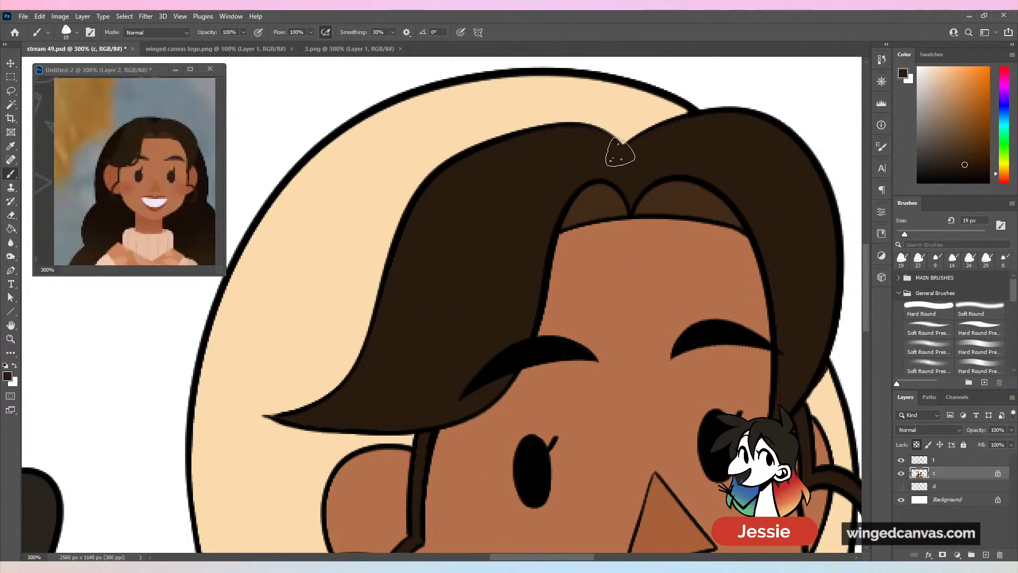
key("ctrl+minus")
key("ctrl+minus")
key("ctrl+minus")
key("ctrl+minus")
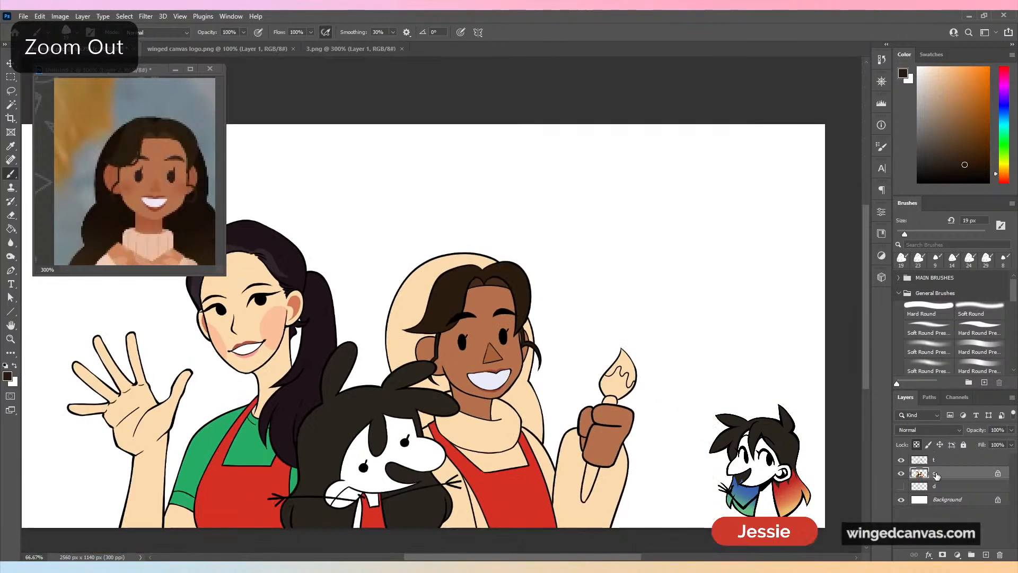
Select the unpainted back-hair areas around the face and neck of the woman holding the brush, using the Magic Wand on layer t.
key("ctrl+plus")
key("ctrl+plus")
left_click(11, 105)
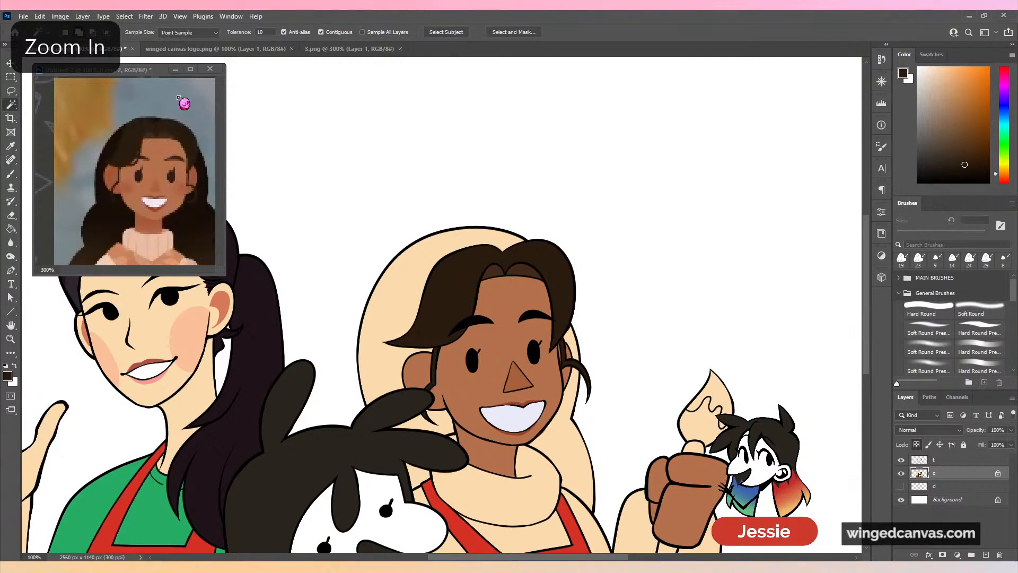
left_click(928, 460)
left_click(567, 402)
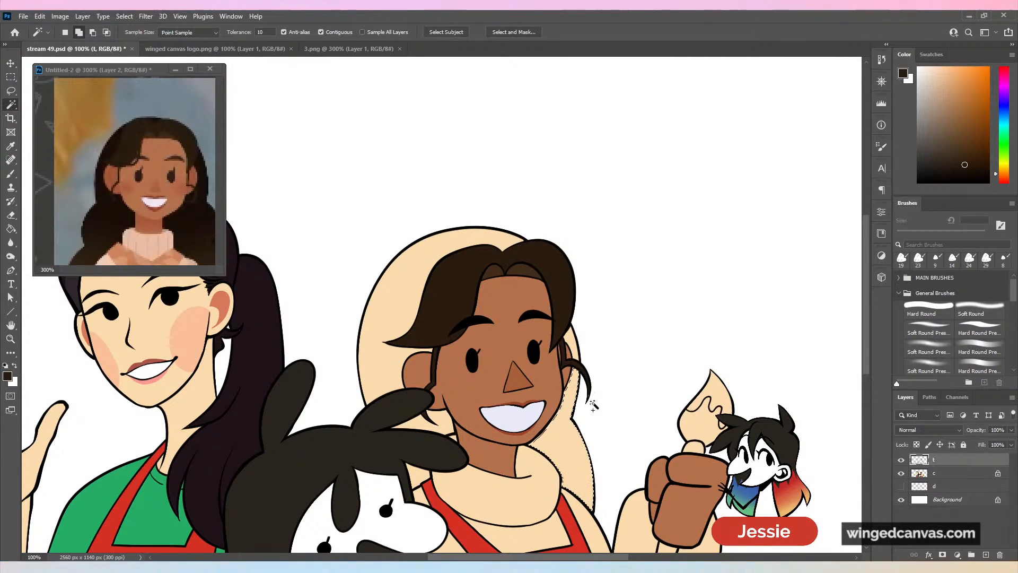
scroll(444, 314, "down", 3)
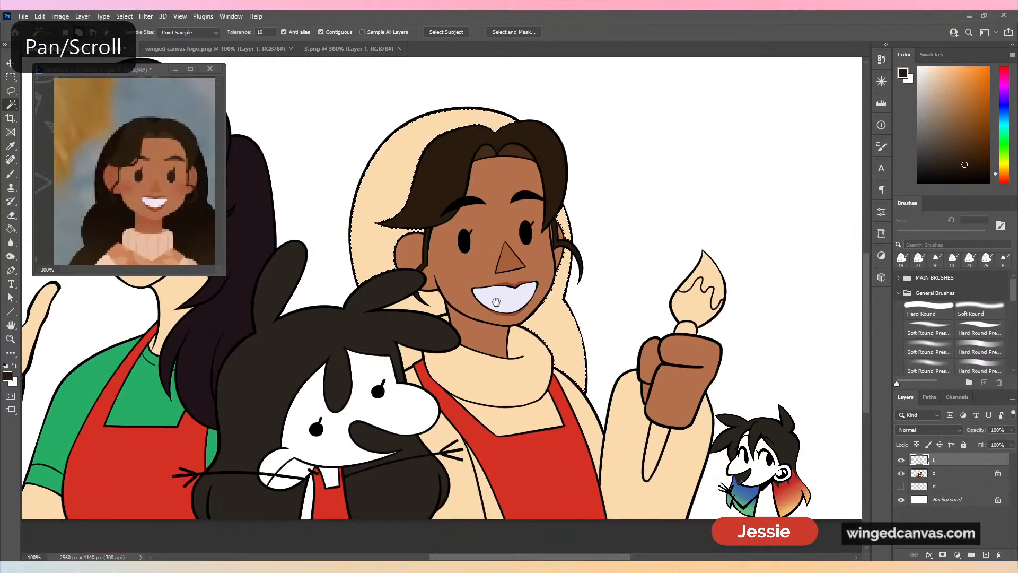
key("ctrl+plus")
key("ctrl+minus")
key("ctrl+minus")
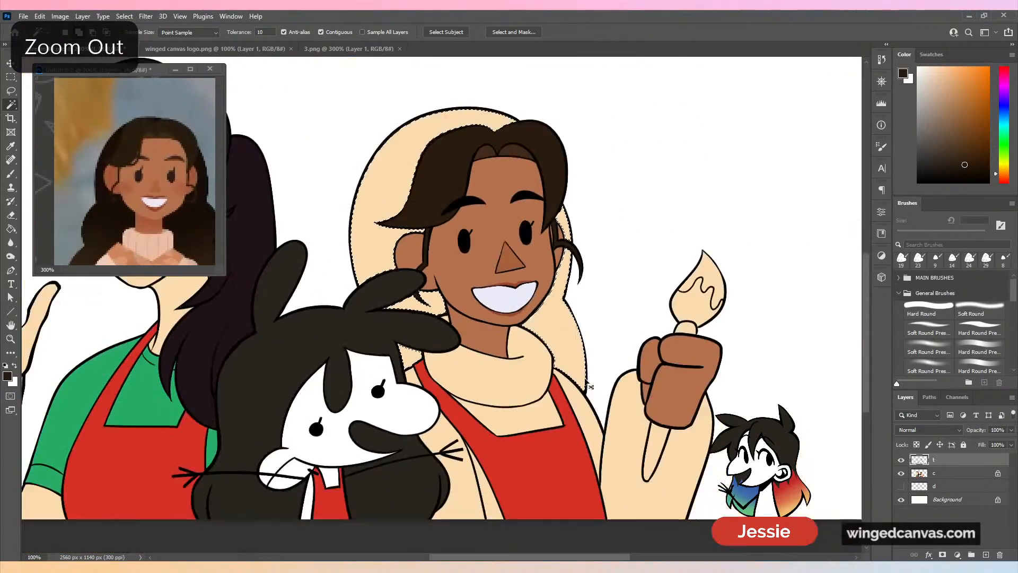
key("ctrl+plus")
Expand the back-hair selection by 2 pixels.
left_click(124, 17)
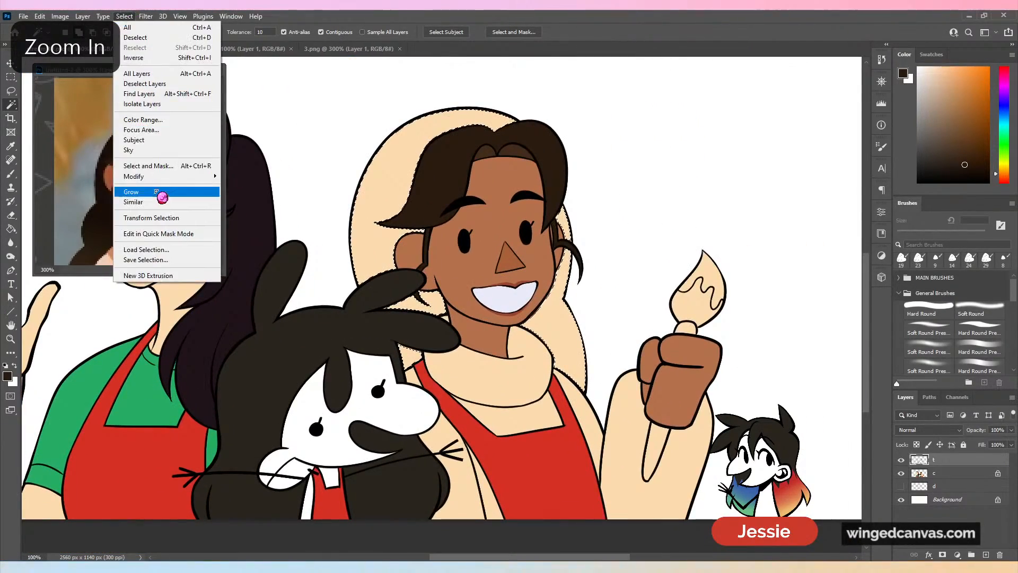
mouse_move(157, 177)
left_click(241, 196)
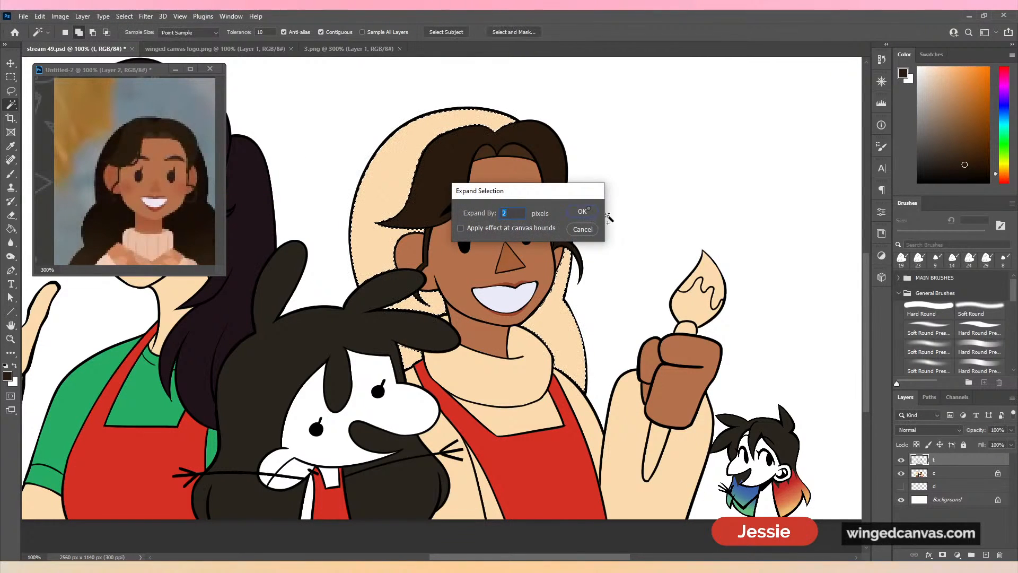
left_click(582, 209)
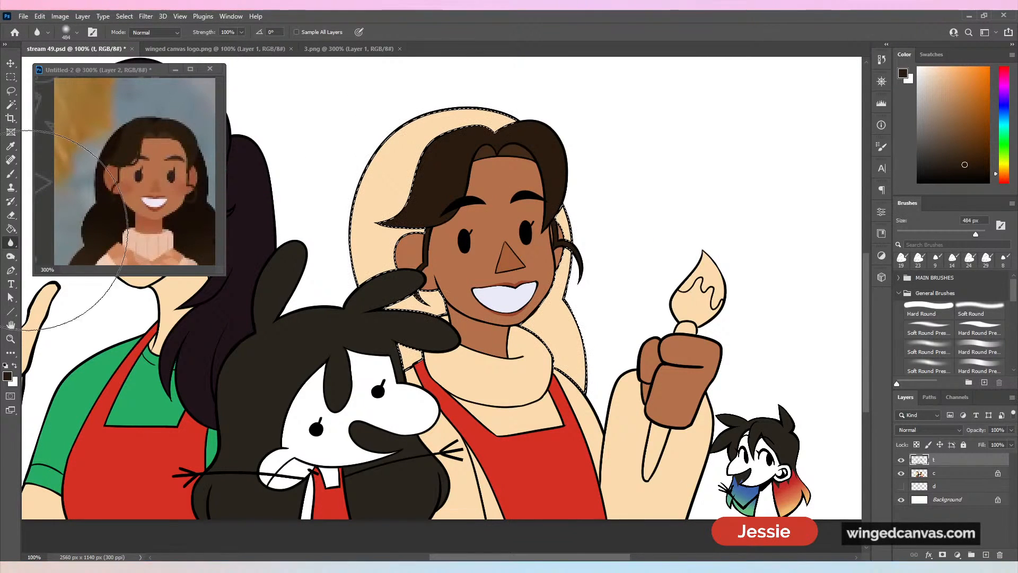
Fill the selected back hair on layer c with a very dark brown sampled from the reference portrait's hair, and clear the selection.
left_click(11, 242)
left_click(11, 228)
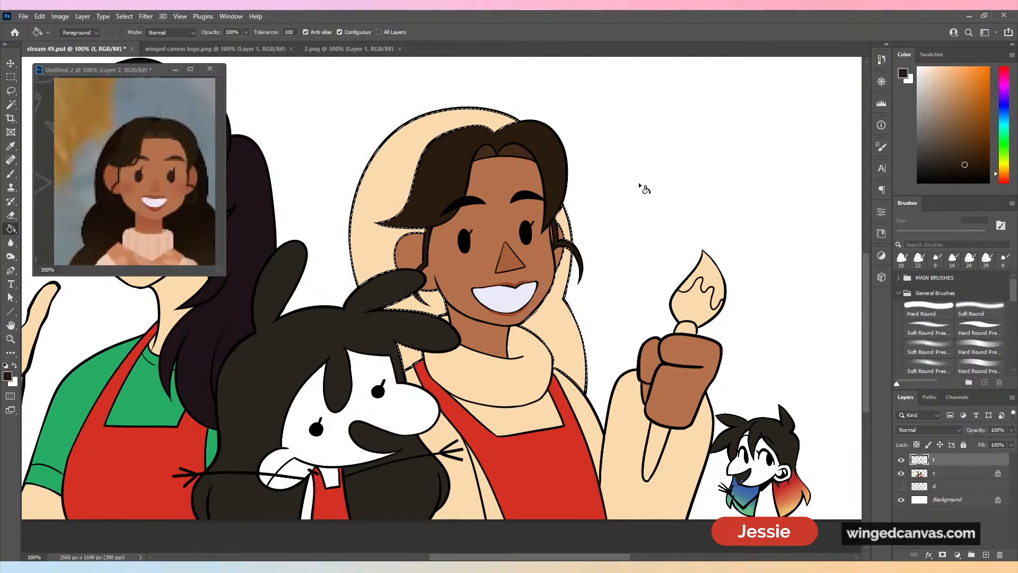
left_click(104, 248, "alt")
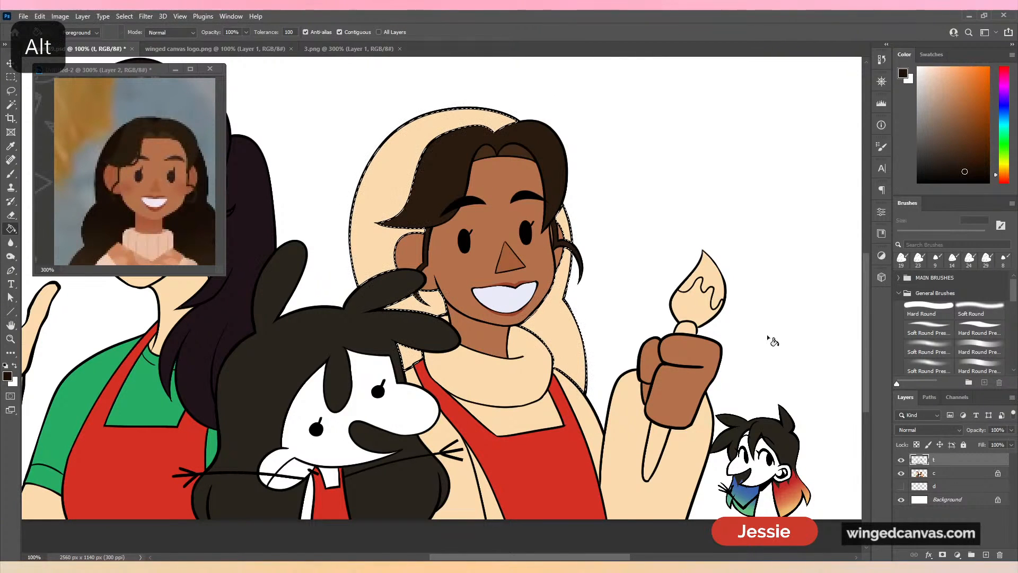
left_click(946, 475)
left_click(416, 218)
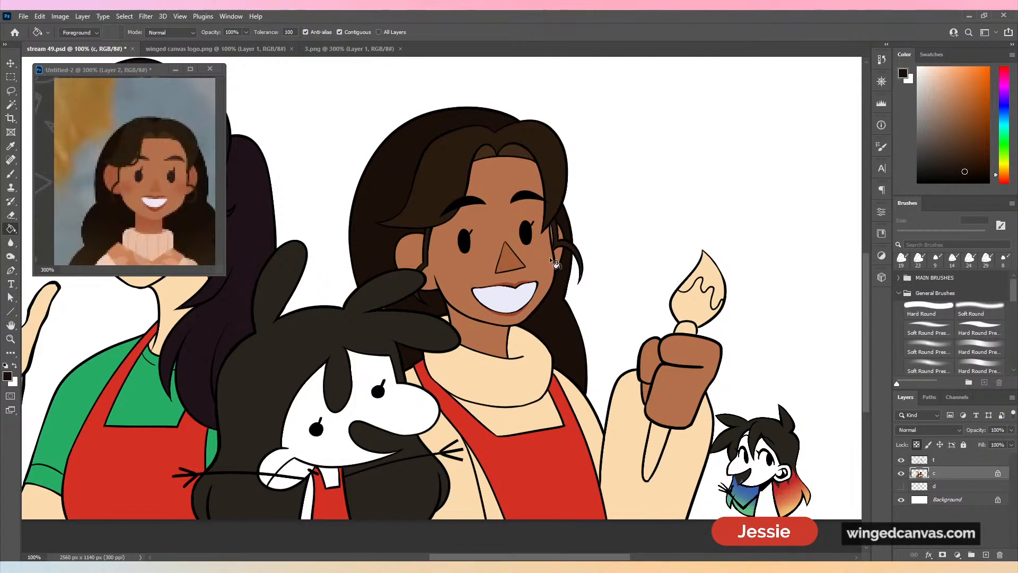
key("ctrl+plus")
key("ctrl+minus")
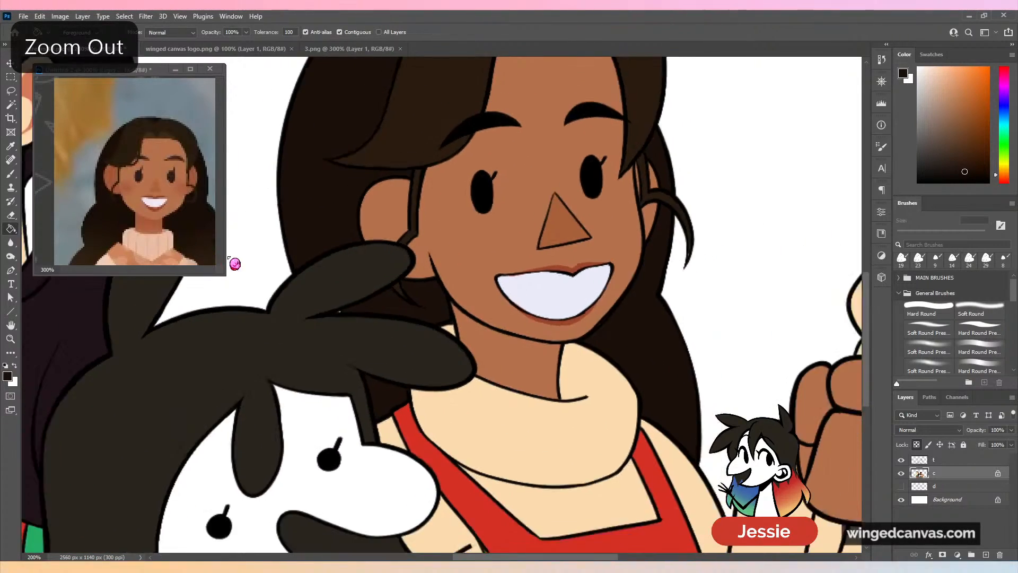
Undo the back-hair deselection and fill, refill the area with the same very dark brown, and clear the selection.
key("ctrl+z")
key("ctrl+plus")
key("ctrl+plus")
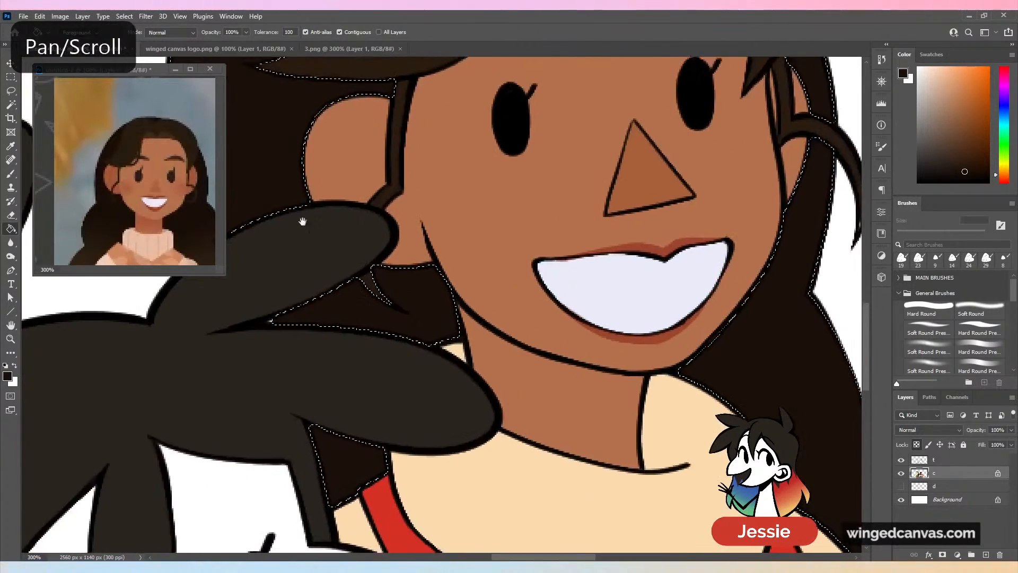
scroll(319, 279, "up", 3)
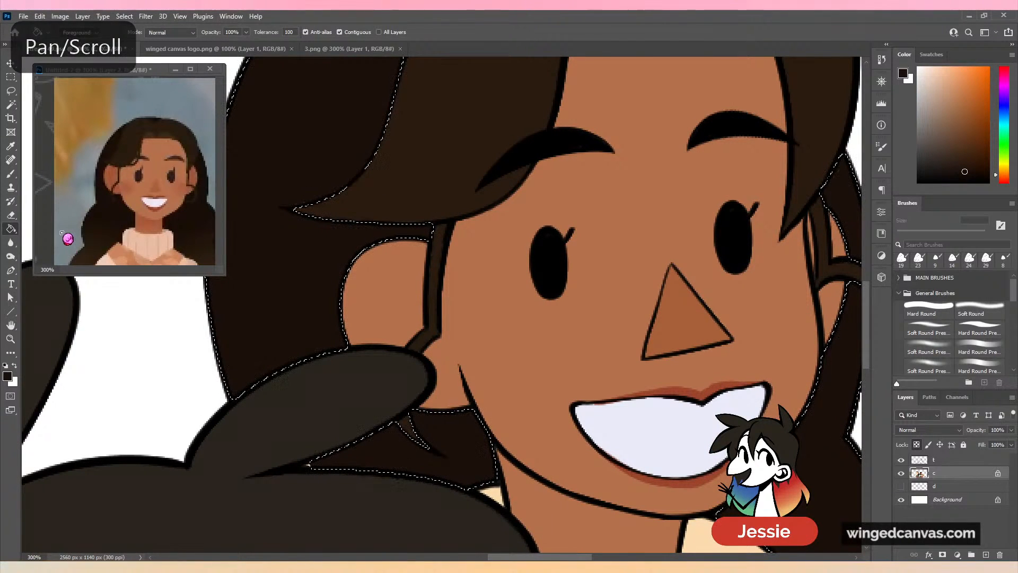
key("ctrl+z")
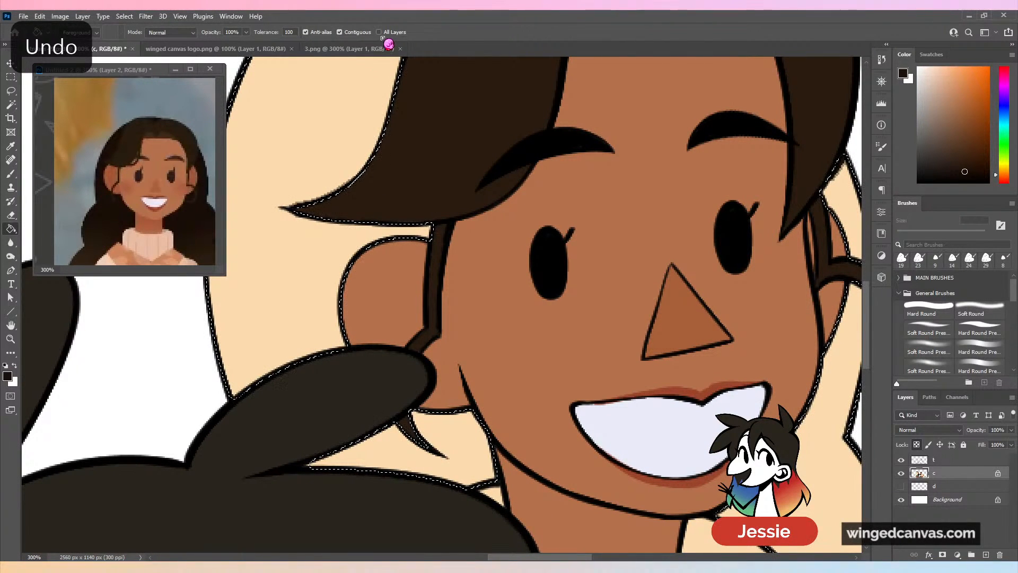
left_click(337, 126)
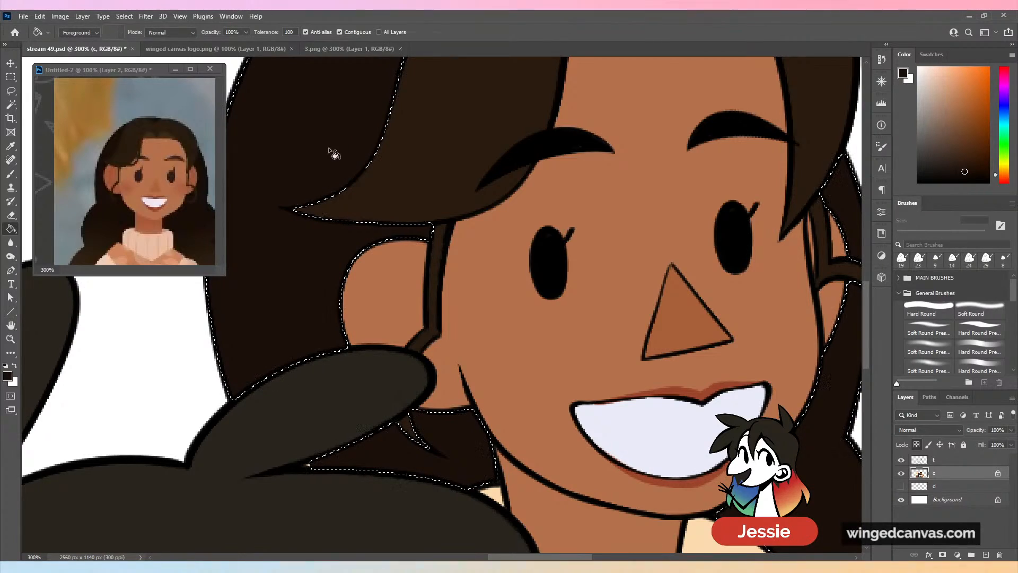
key("ctrl+minus")
key("ctrl+minus")
key("ctrl+minus")
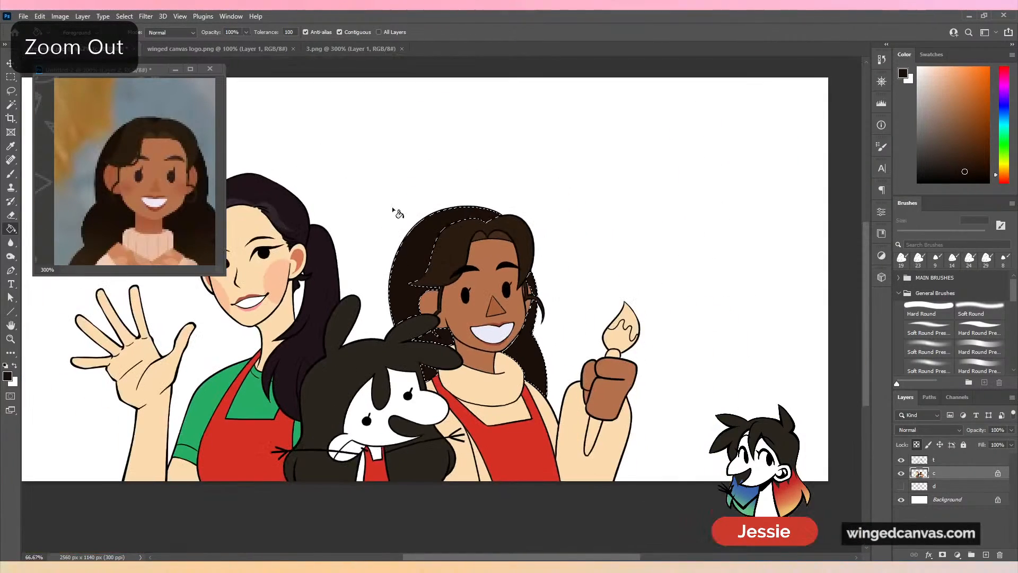
key("ctrl+plus")
key("ctrl+plus")
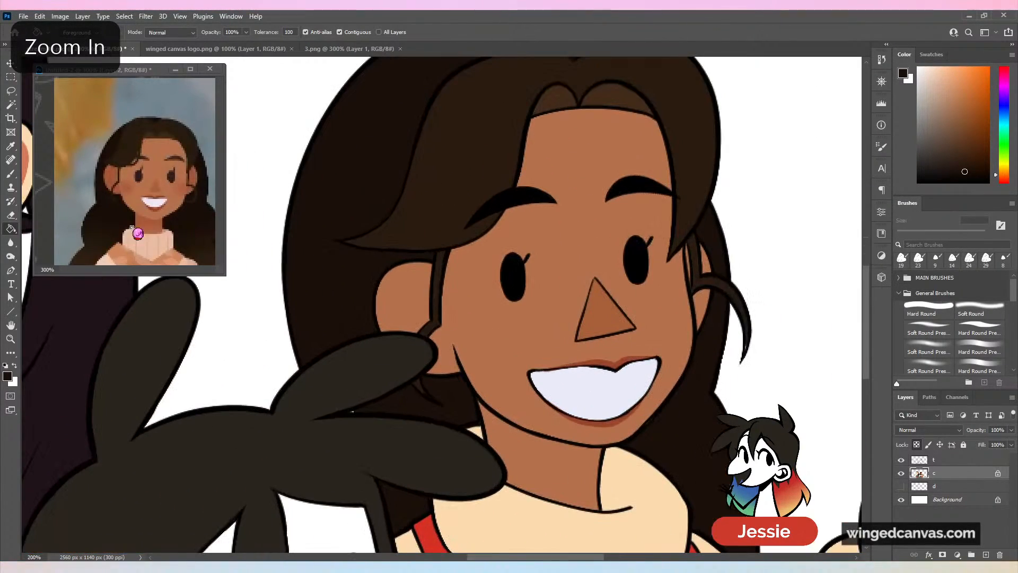
Brush over the gaps in the back hair beside the ear at 19 px, sampling the neighbouring dark browns.
left_click(10, 174)
scroll(404, 214, "down", 3)
scroll(404, 214, "left", 1)
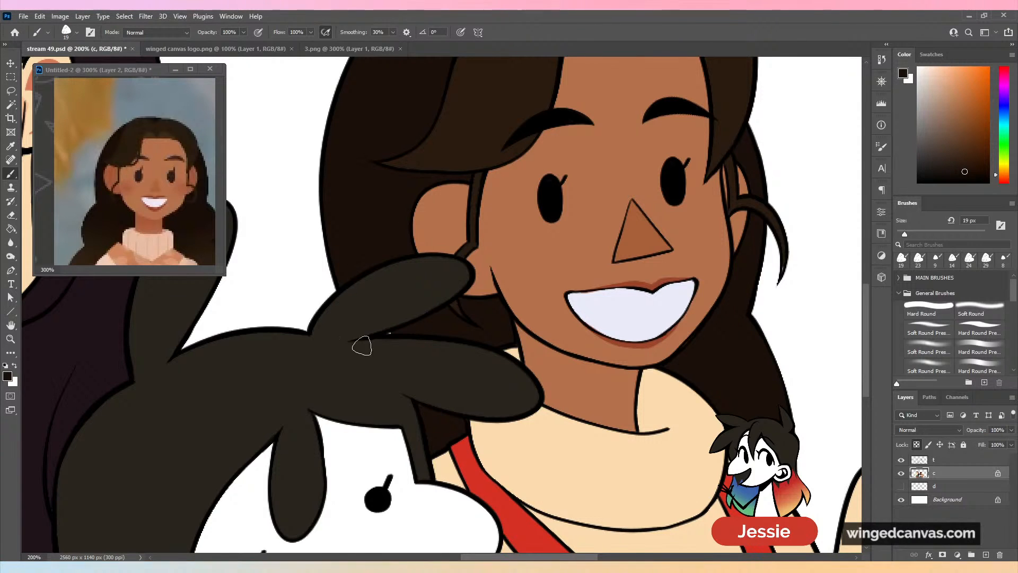
left_click_drag(453, 259, 405, 303)
key("ctrl+plus")
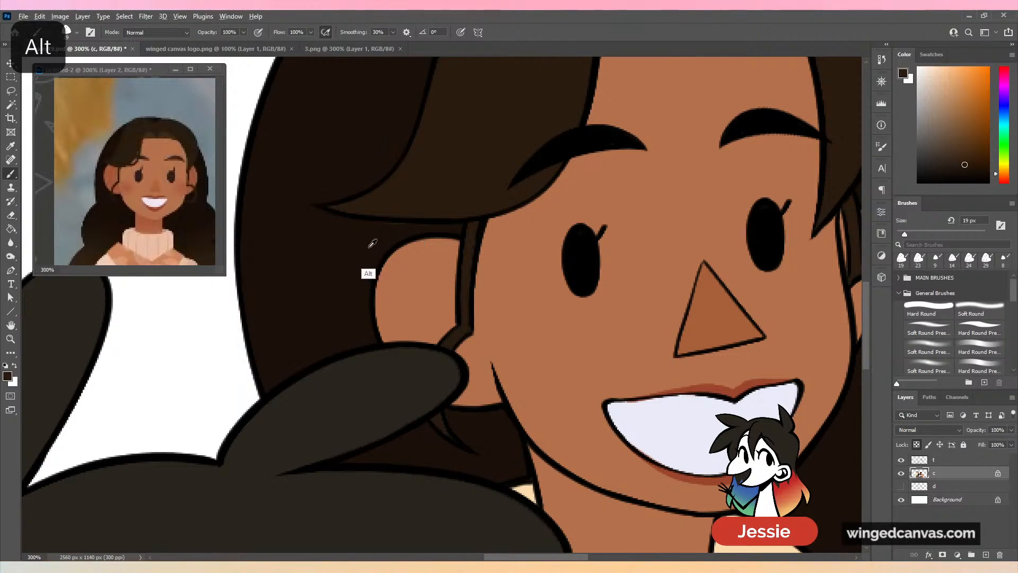
left_click(366, 241, "alt")
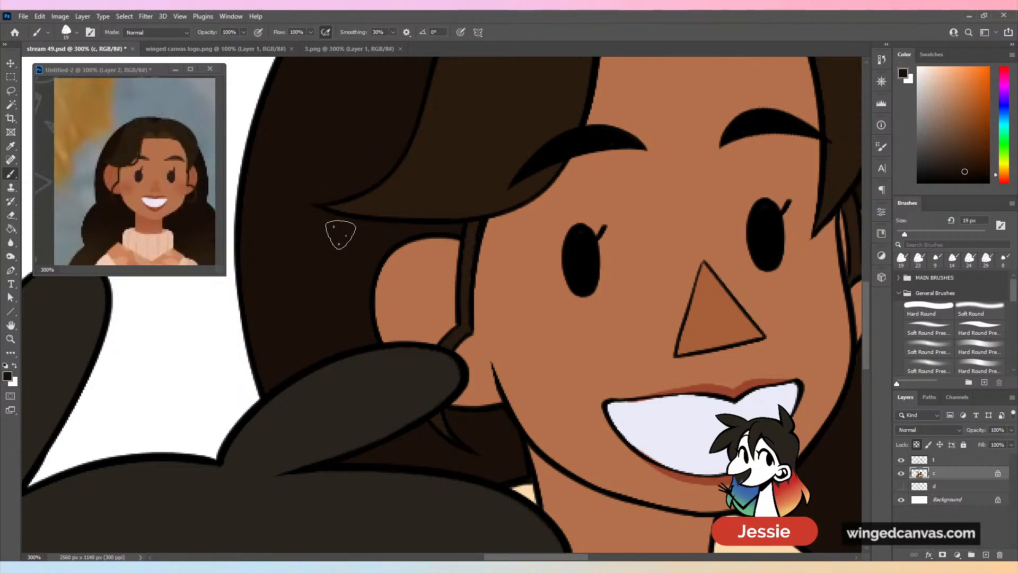
scroll(341, 234, "down", 6)
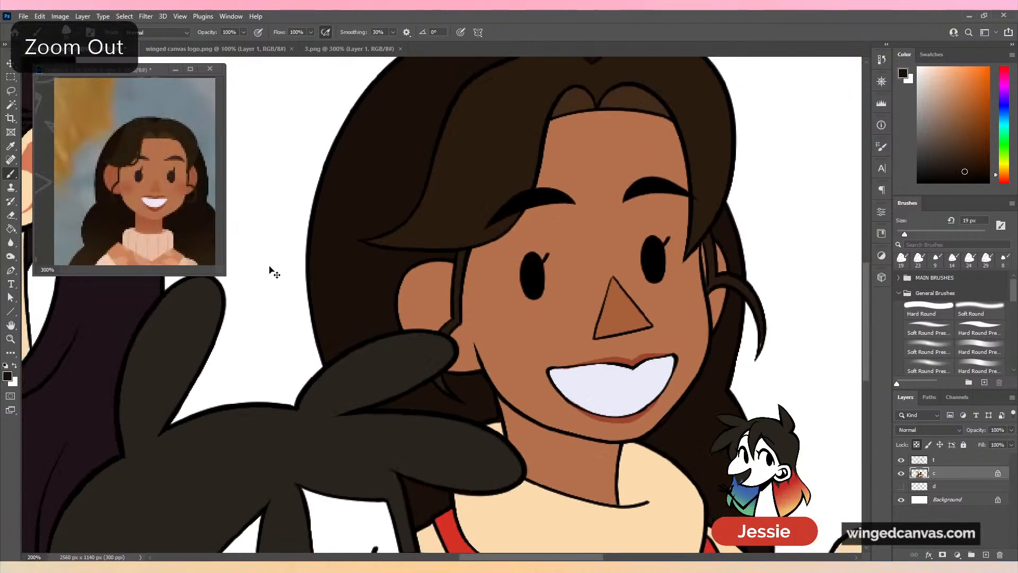
Select the green-shirted woman's ponytail with the Magic Wand on layer t and expand the selection by 2 pixels.
scroll(451, 193, "down", 2)
scroll(457, 200, "up", 1)
scroll(457, 200, "up", 1)
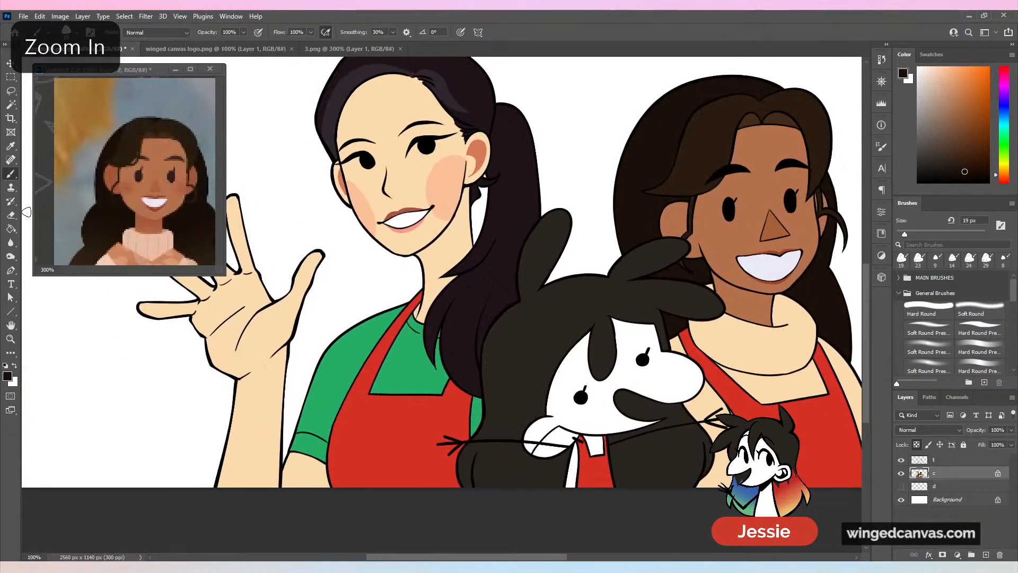
left_click(11, 105)
left_click(931, 462)
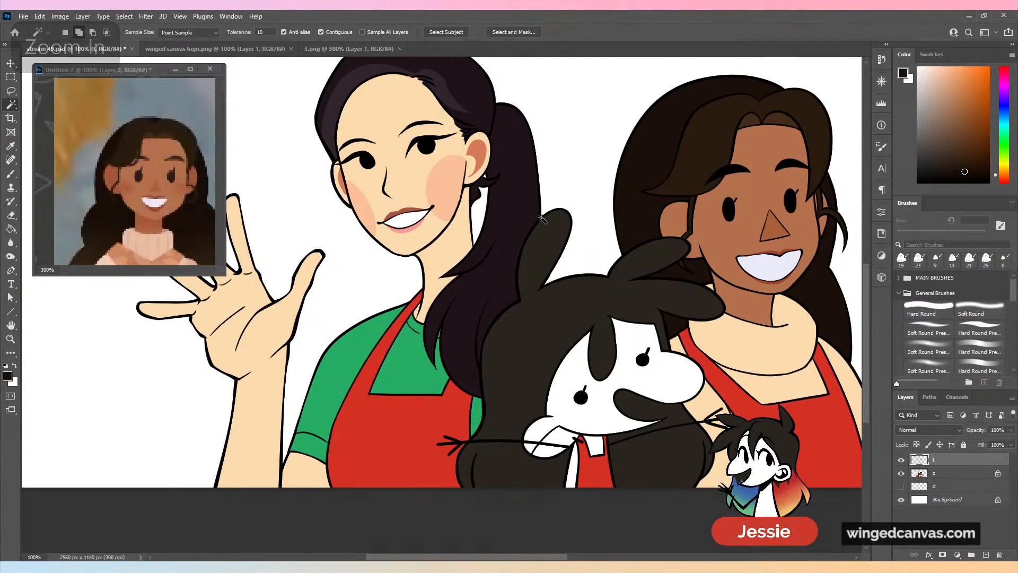
left_click(524, 214)
left_click(124, 17)
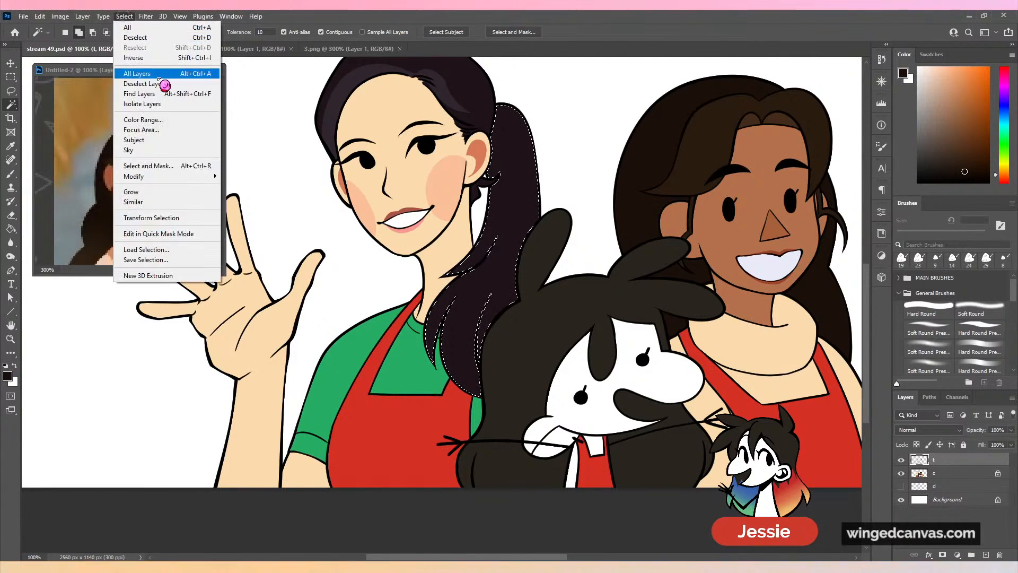
mouse_move(212, 180)
left_click(291, 195)
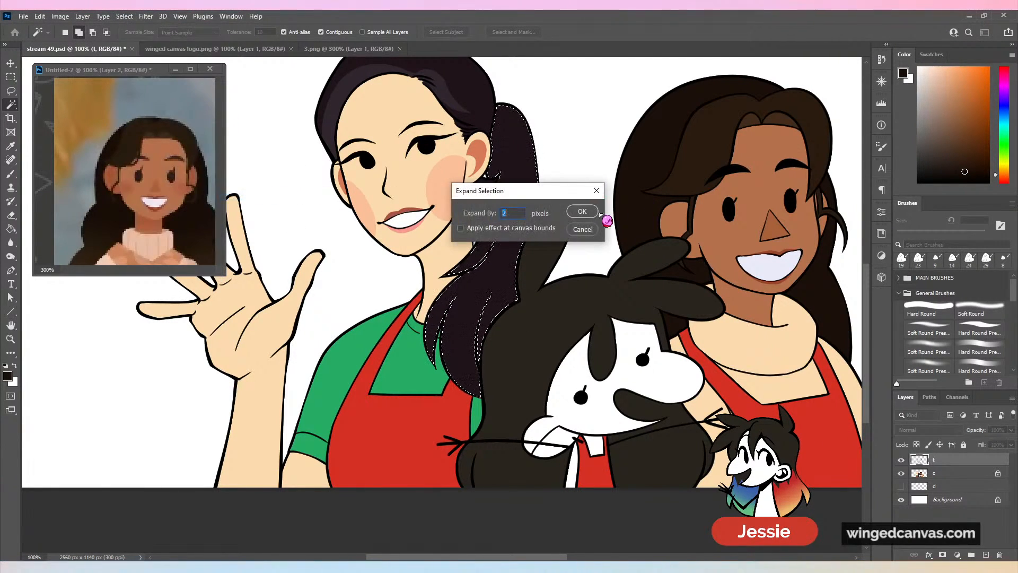
left_click(583, 212)
Keep the expanded ponytail selection, activate layer c, and sample the ponytail's very dark purple as the painting colour.
left_click(11, 174)
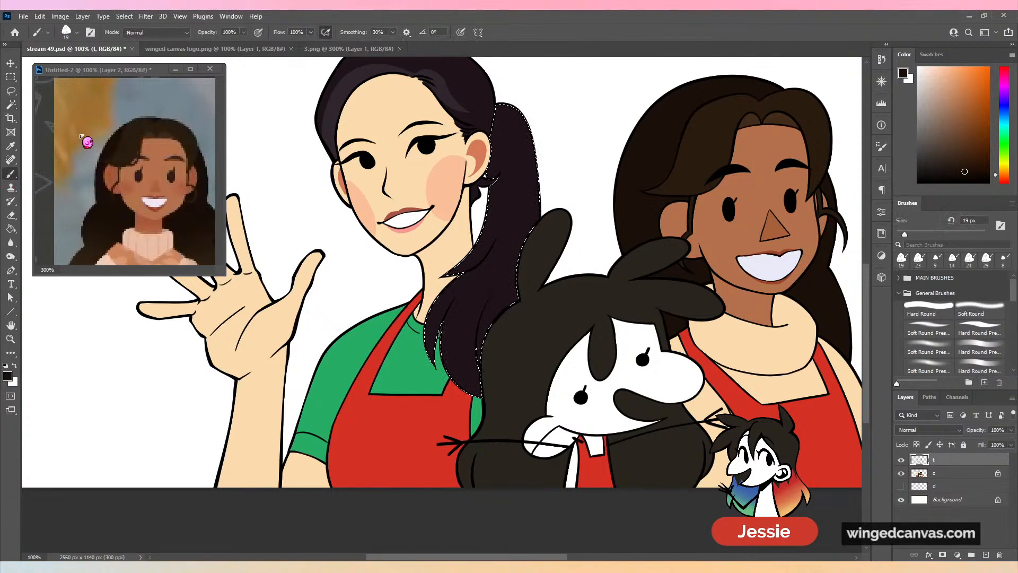
left_click(950, 476)
key("h")
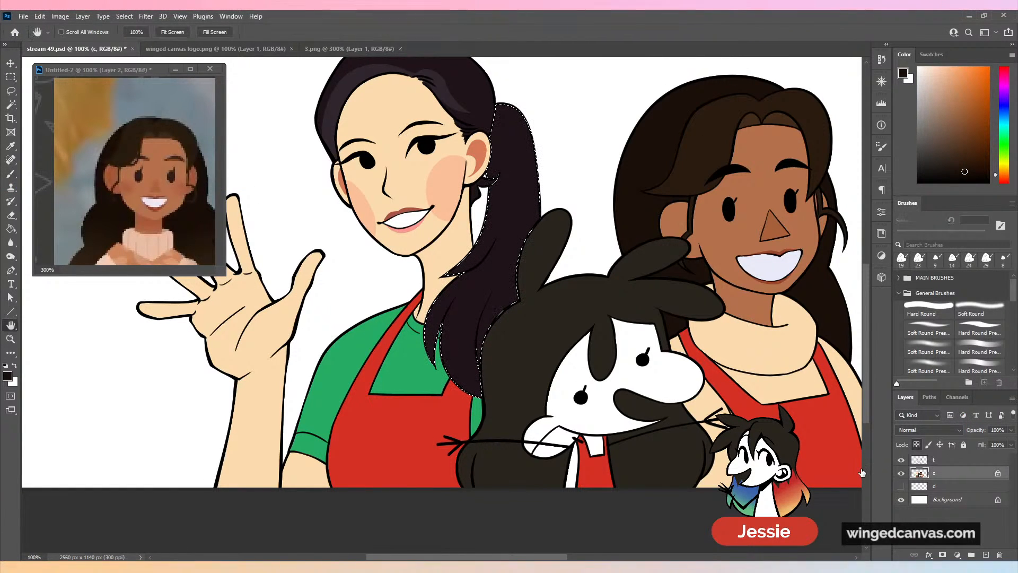
double_click(951, 481)
left_click(984, 281)
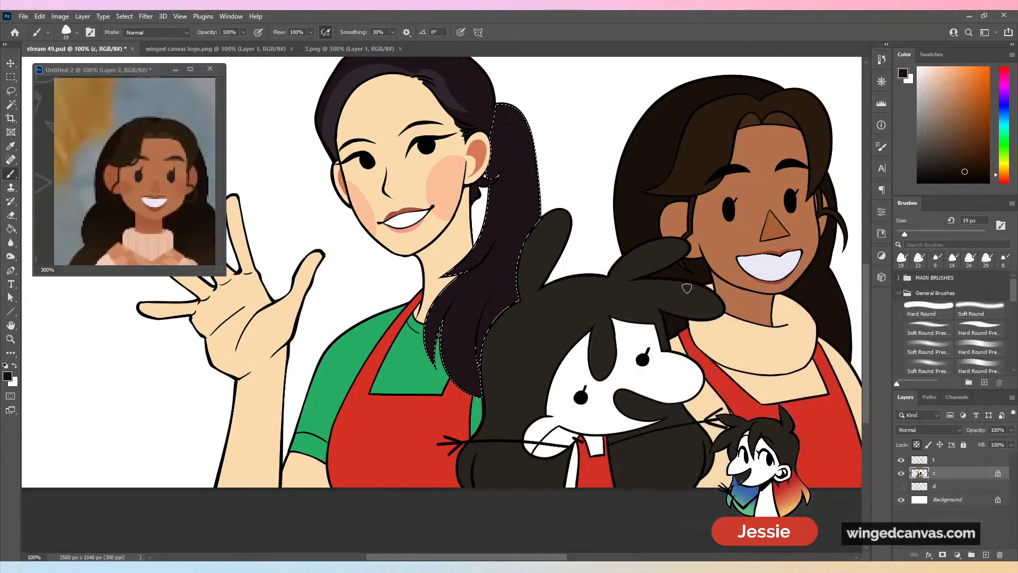
left_click_drag(675, 300, 609, 337)
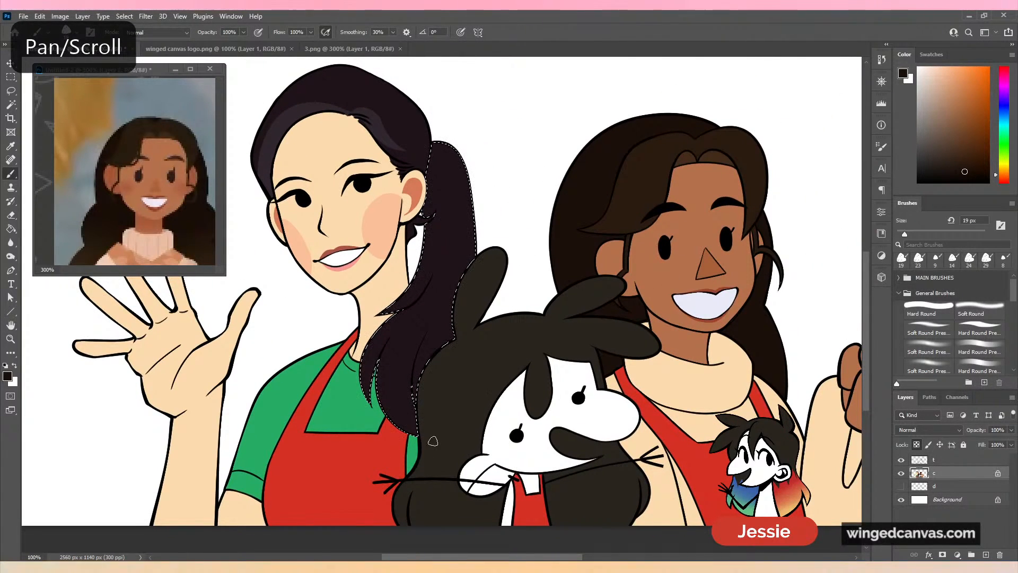
key("ctrl+minus")
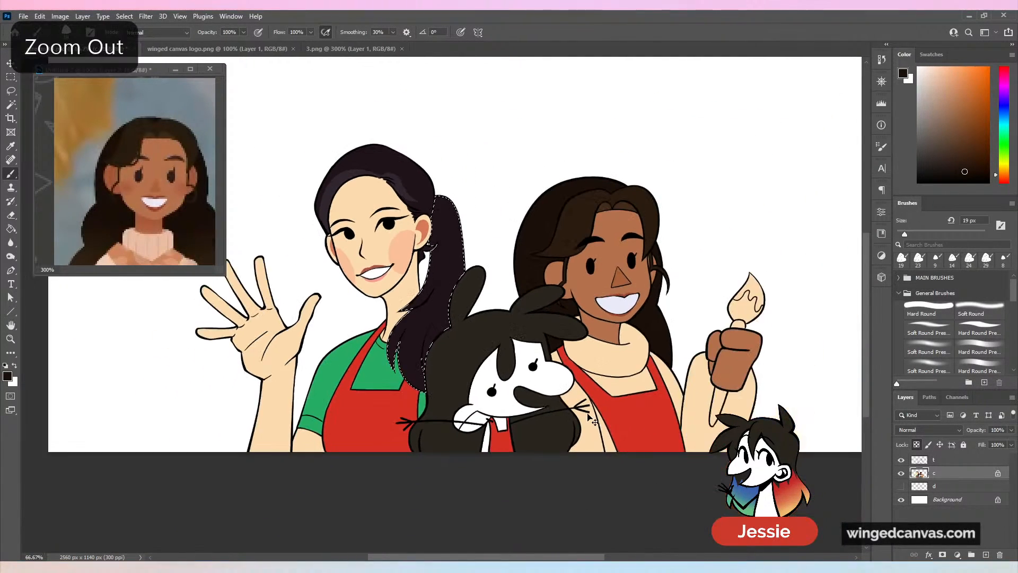
key("ctrl+equal")
left_click(690, 180, "alt")
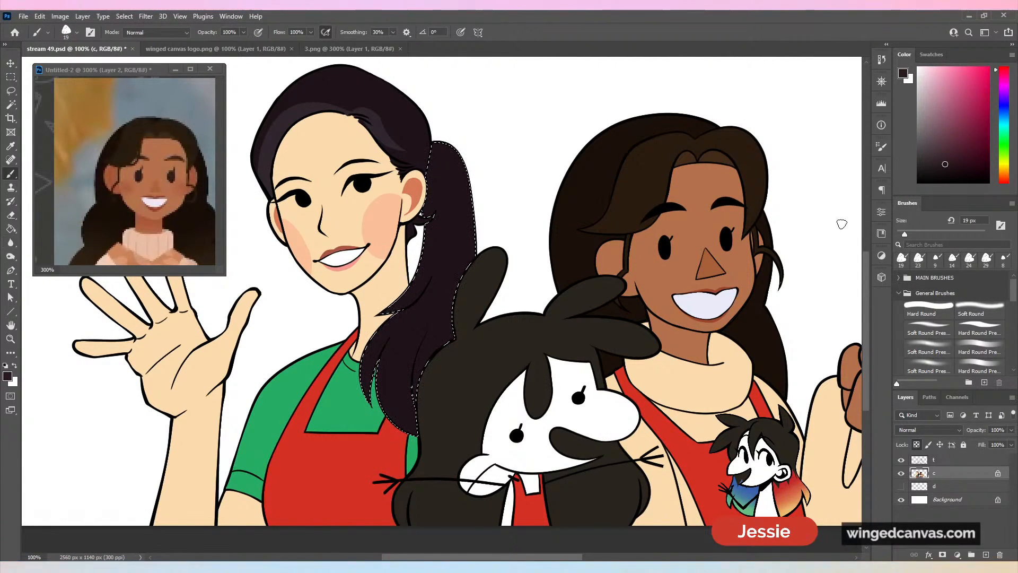
Fade a slightly lighter plum into the ponytail's lower end with the Gradient tool, clear the selection, and save the file.
key("ctrl+minus")
key("ctrl+minus")
left_click(11, 229)
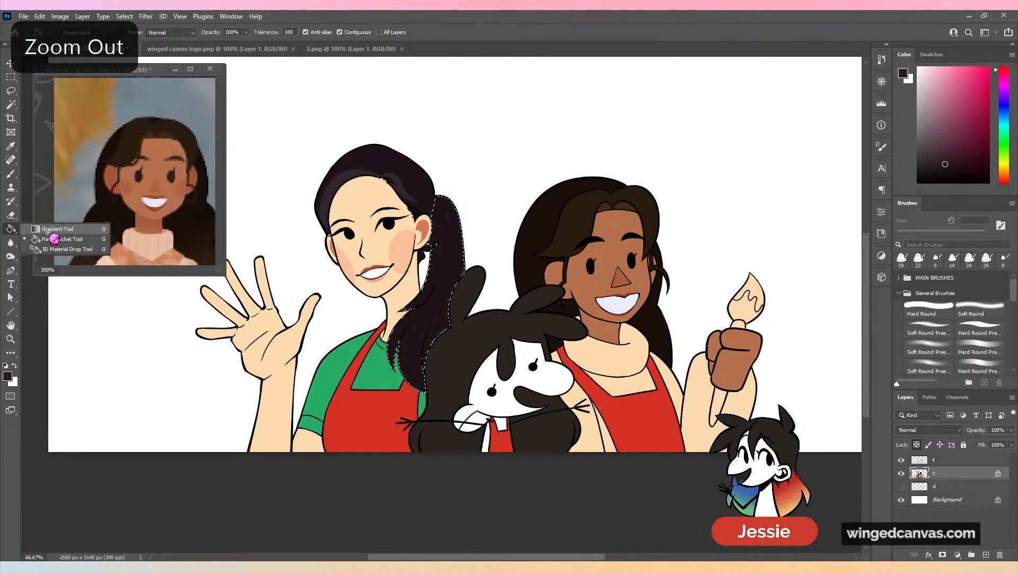
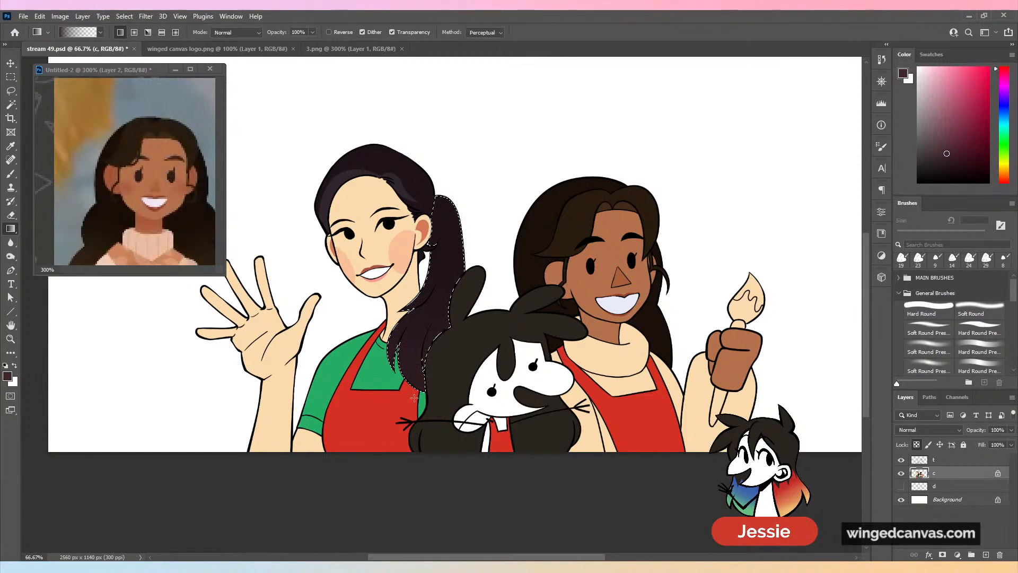
key("ctrl+z")
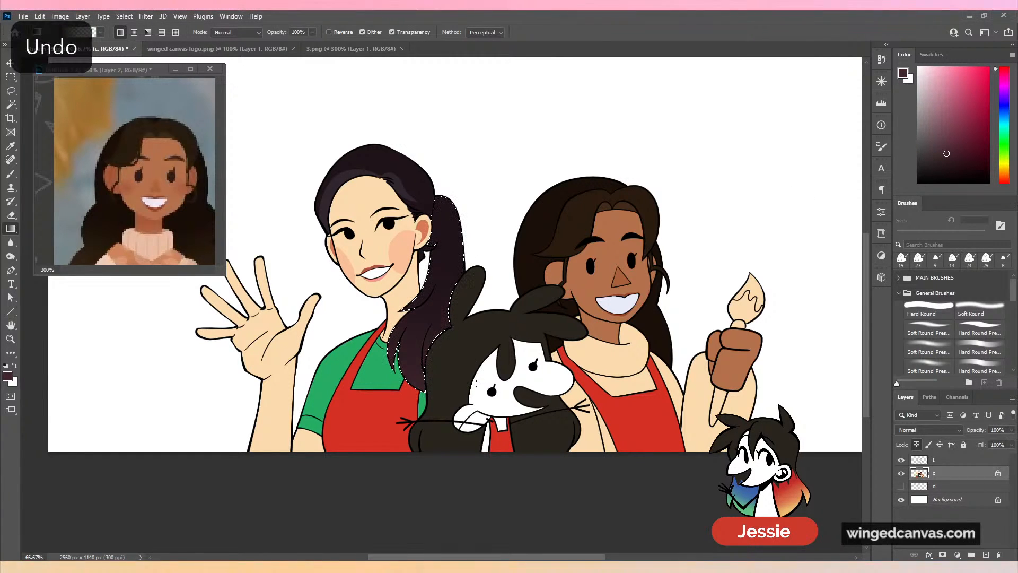
key("ctrl+z")
key("ctrl+minus")
key("ctrl+minus")
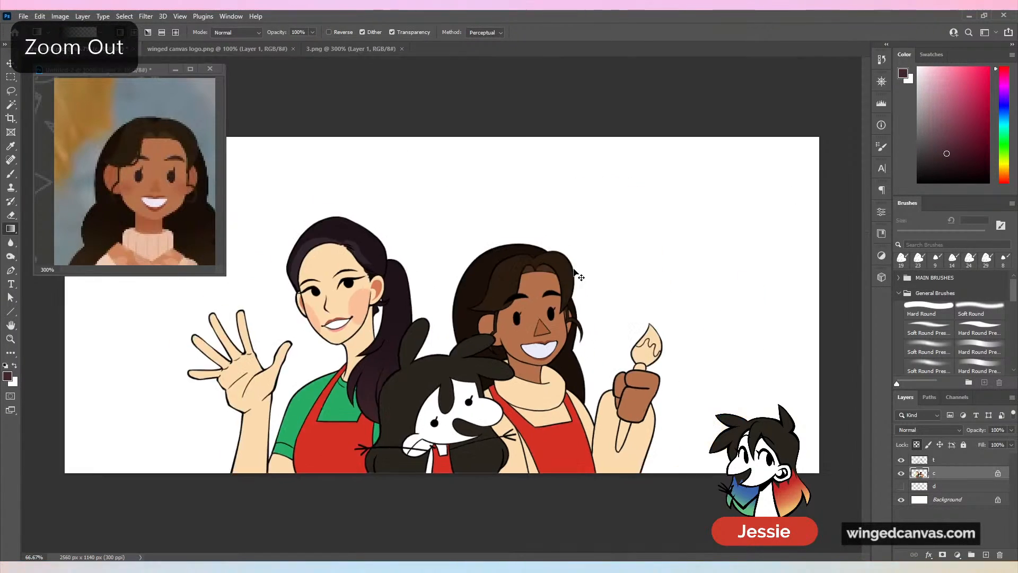
key("ctrl+s")
Select the long-nosed front character's dark hair on layer c with the Magic Wand, using tolerance 0 with Contiguous off.
key("ctrl+plus")
key("ctrl+plus")
scroll(517, 363, "down", 4)
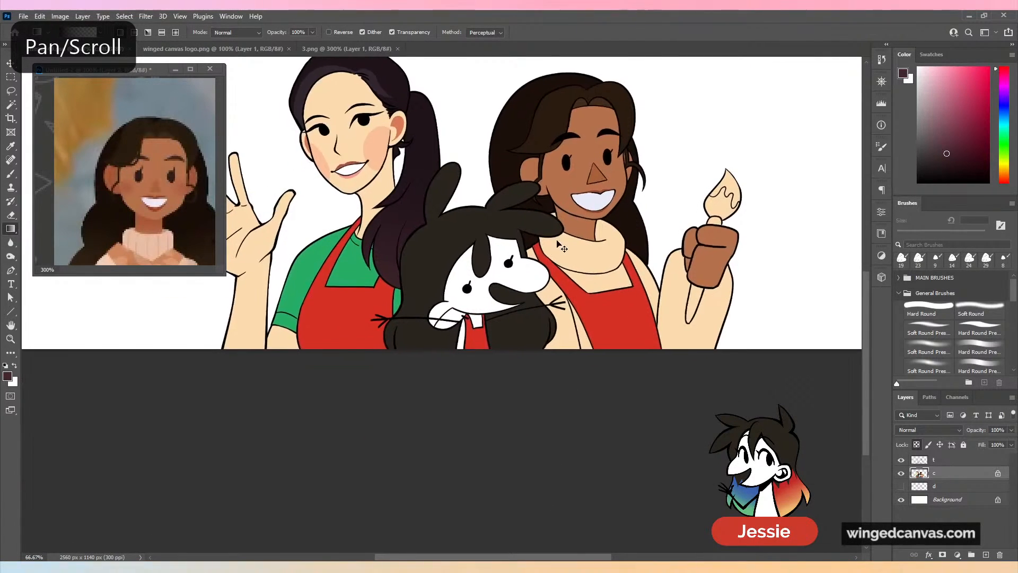
key("ctrl+plus")
left_click(11, 105)
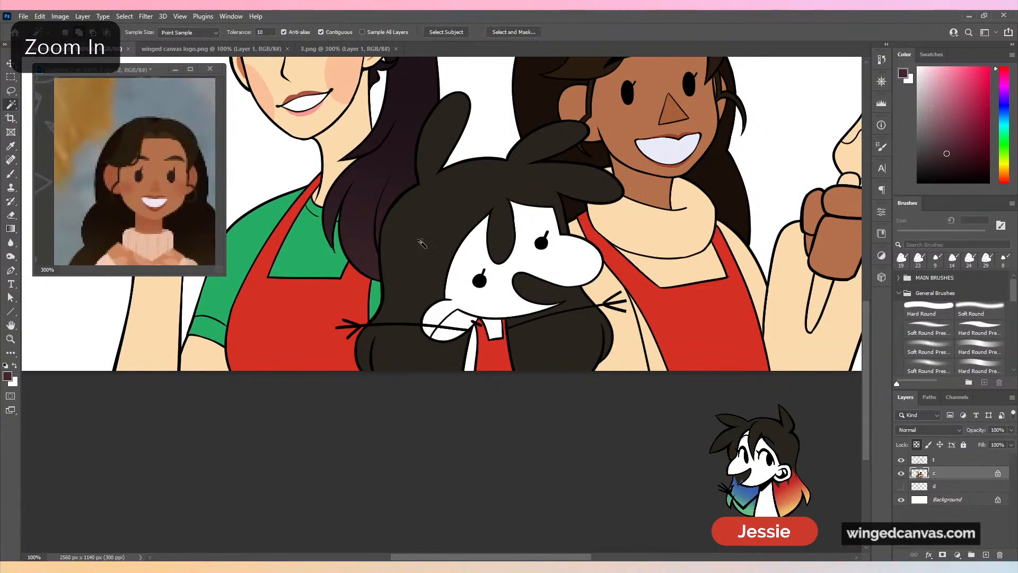
left_click(575, 345)
key("ctrl+z")
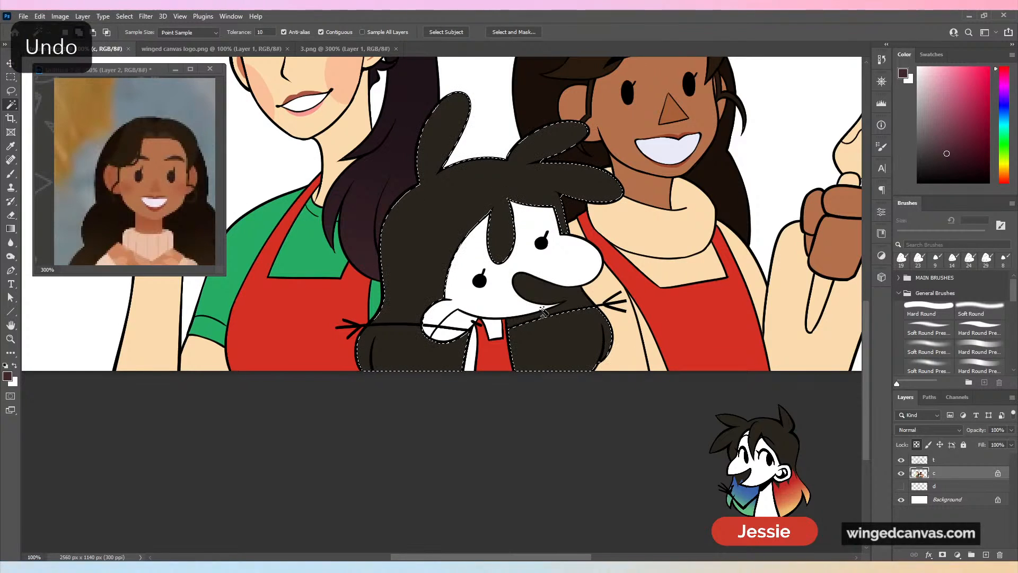
left_click(357, 48)
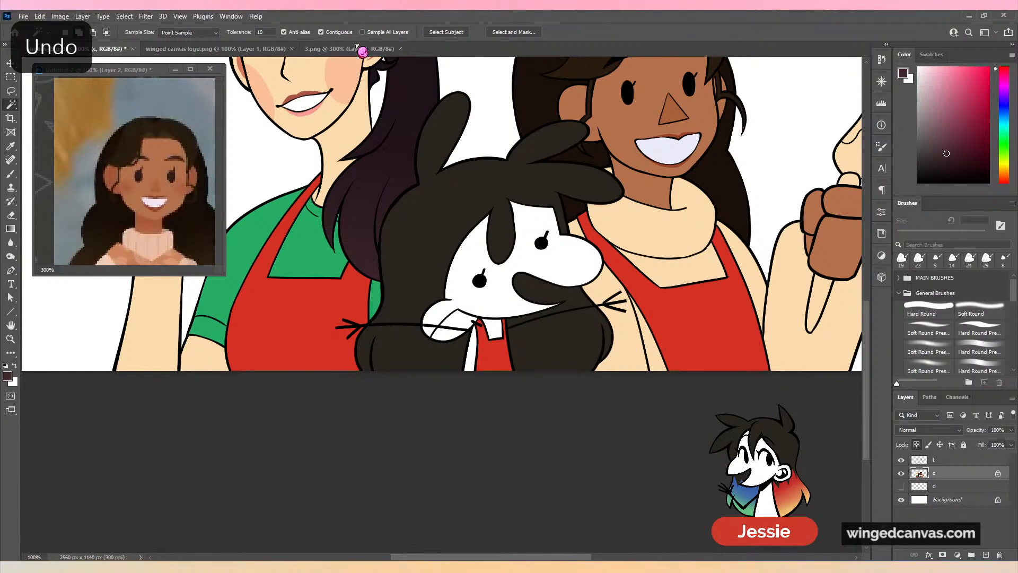
left_click(321, 32)
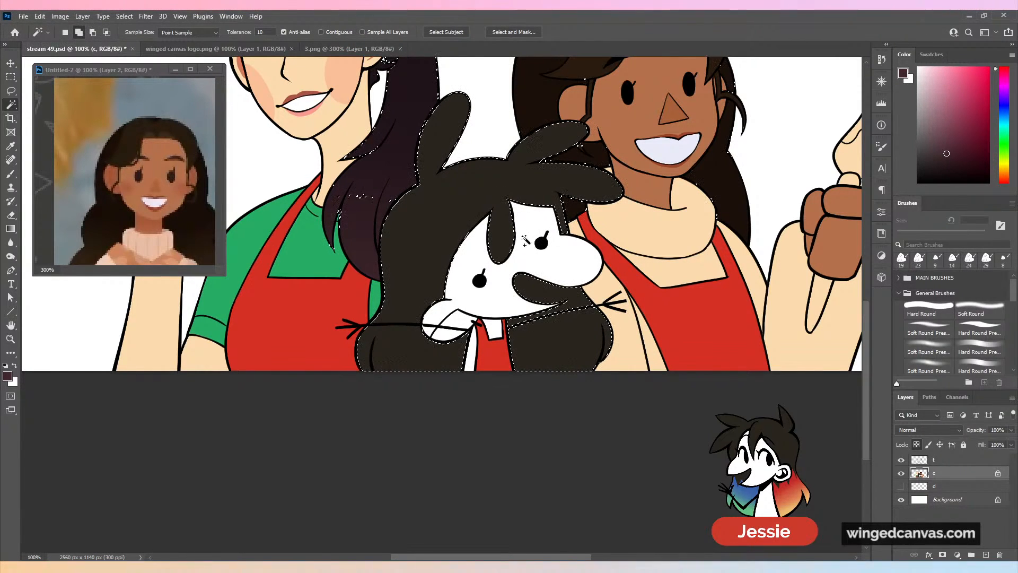
double_click(260, 32)
type("0")
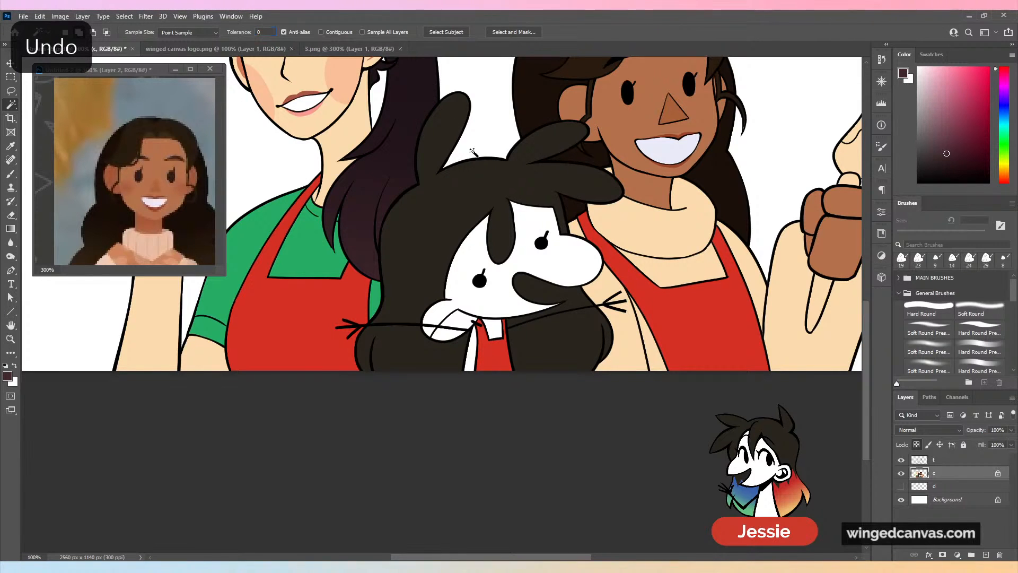
left_click(474, 210)
scroll(474, 210, "right", 3)
scroll(473, 211, "up", 1)
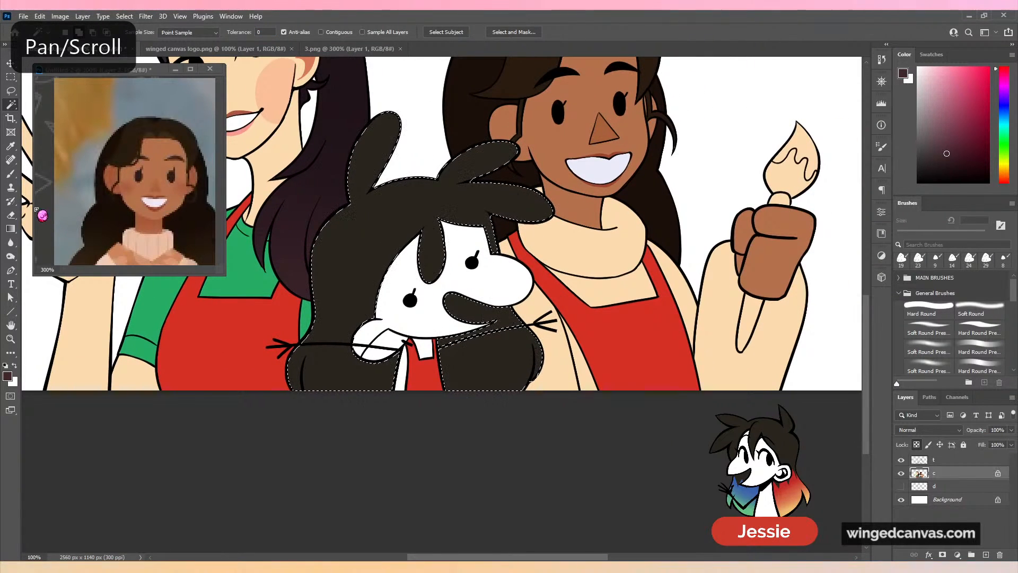
Fade a slightly lighter brown, based on the sampled hair colour, into the selected hair's lower part, clear the selection, and save.
left_click(11, 229)
left_click(408, 222, "alt")
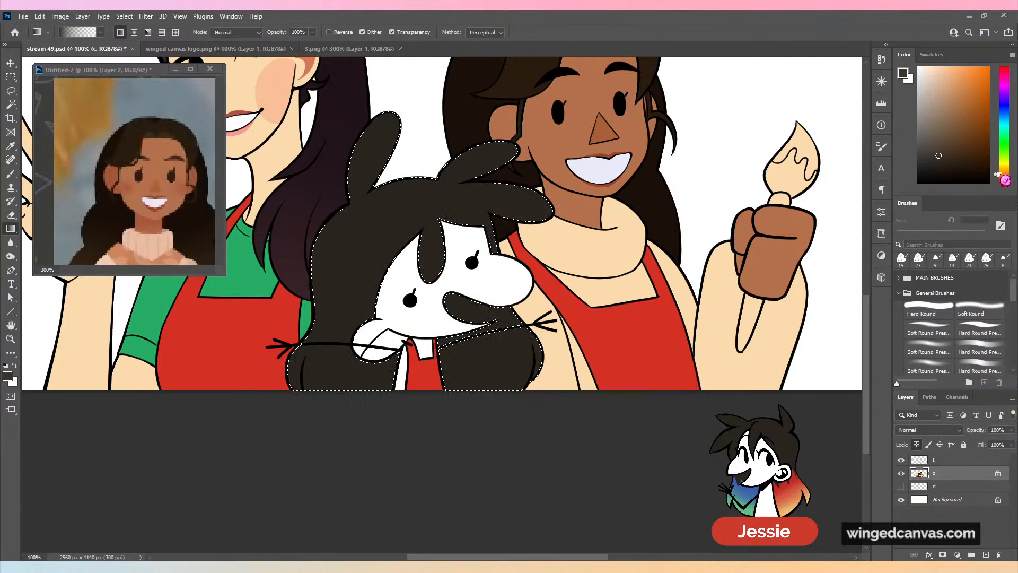
left_click_drag(415, 307, 418, 430)
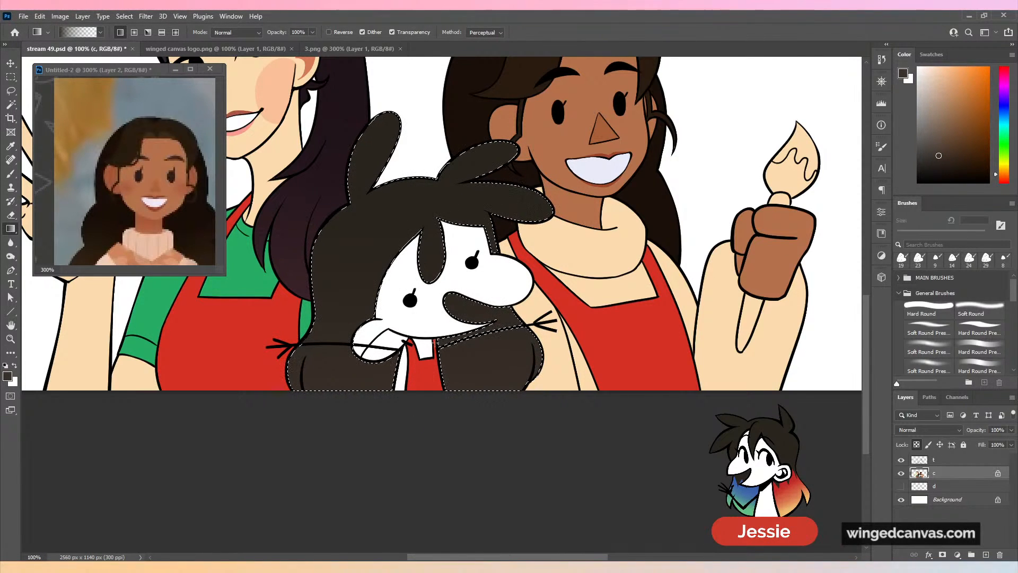
key("ctrl+z")
left_click_drag(415, 249, 409, 403)
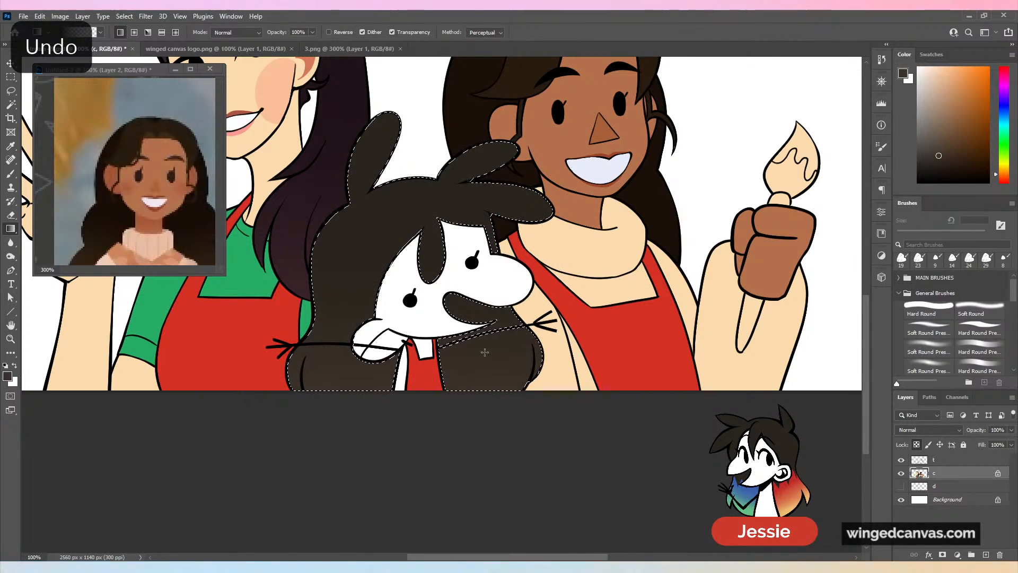
key("ctrl+minus")
key("ctrl+minus")
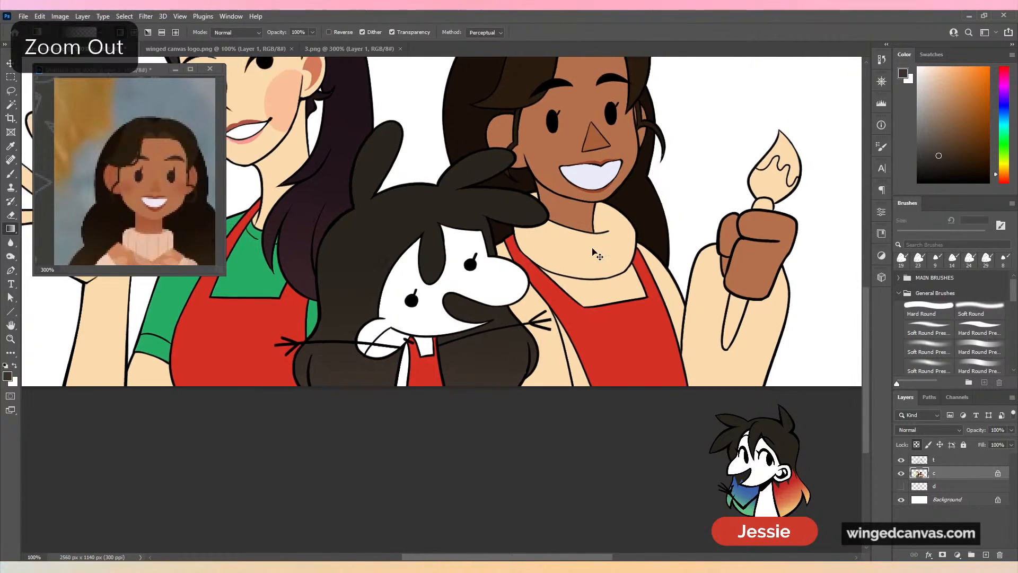
key("ctrl+s")
Switch to the Paint Bucket and sample the pale pink of the sweater from the reference portrait.
key("ctrl+plus")
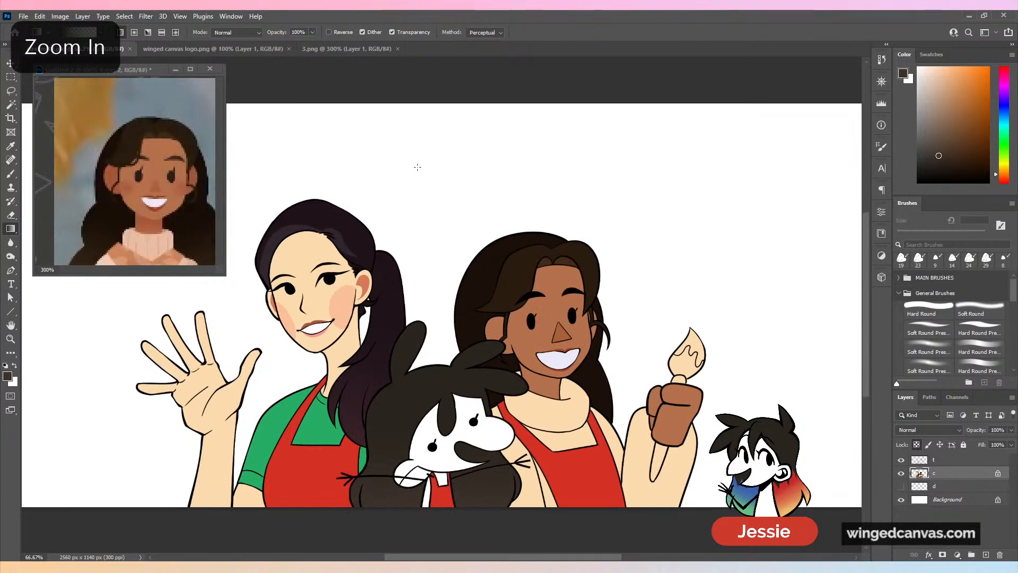
scroll(567, 287, "up", 2)
scroll(530, 239, "down", 3)
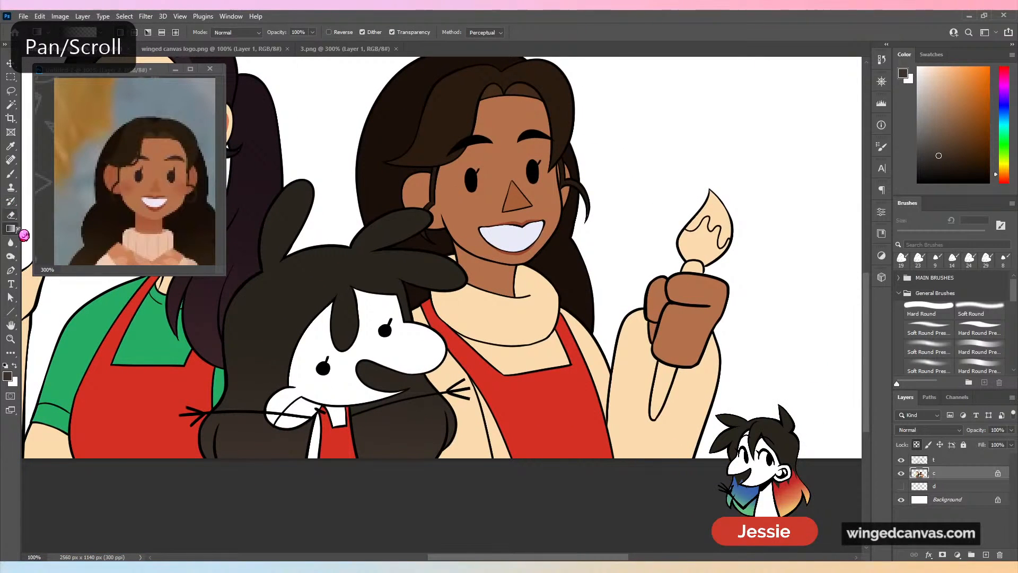
left_click(43, 239)
key("shift+g")
scroll(147, 162, "down", 3)
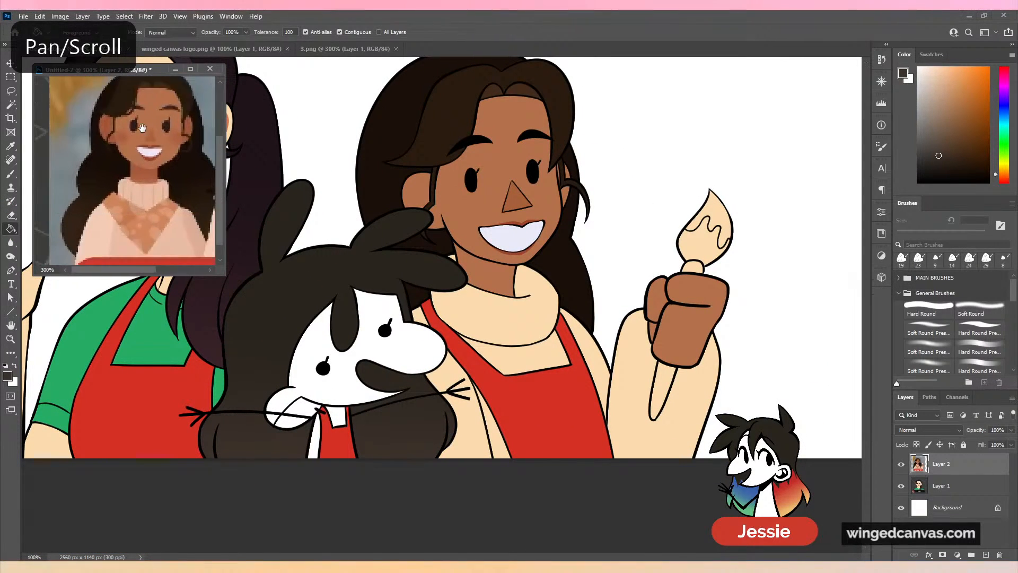
left_click(139, 175, "alt")
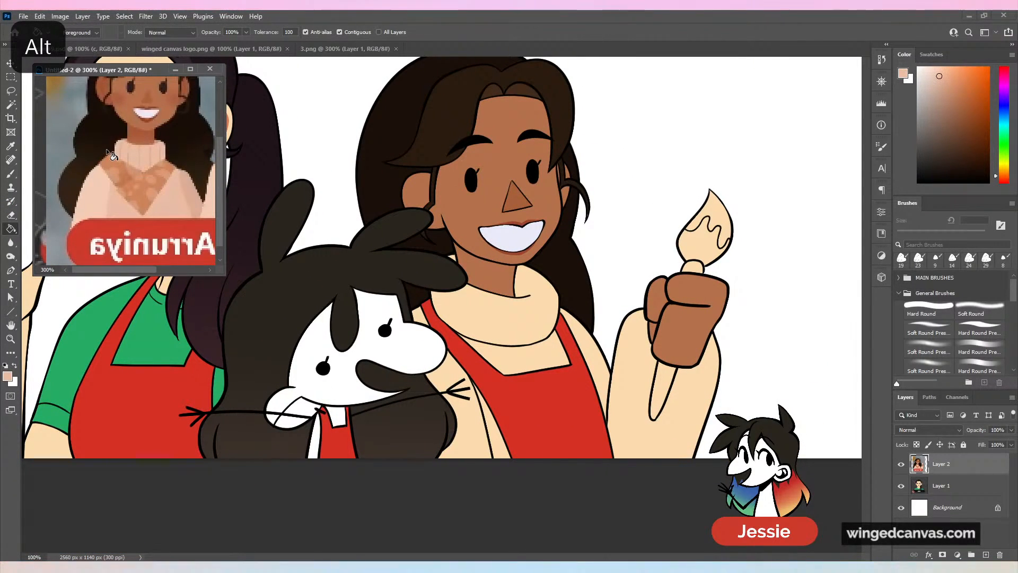
left_click(637, 345)
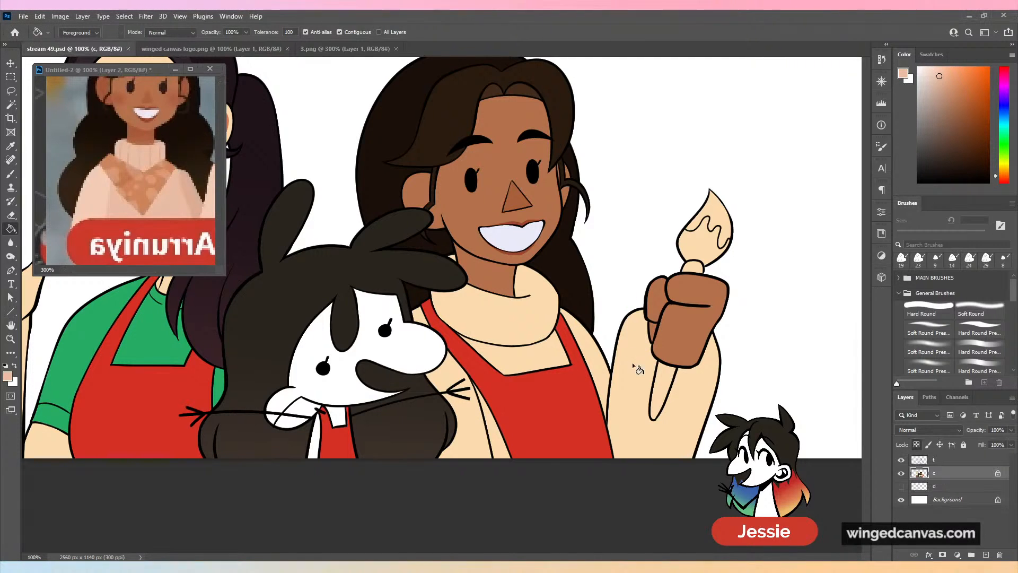
Fill the brush-holding woman's turtleneck, sleeves and the small collar gaps on layer c with the pale pink, using All Layers.
left_click(641, 387)
key("ctrl+z")
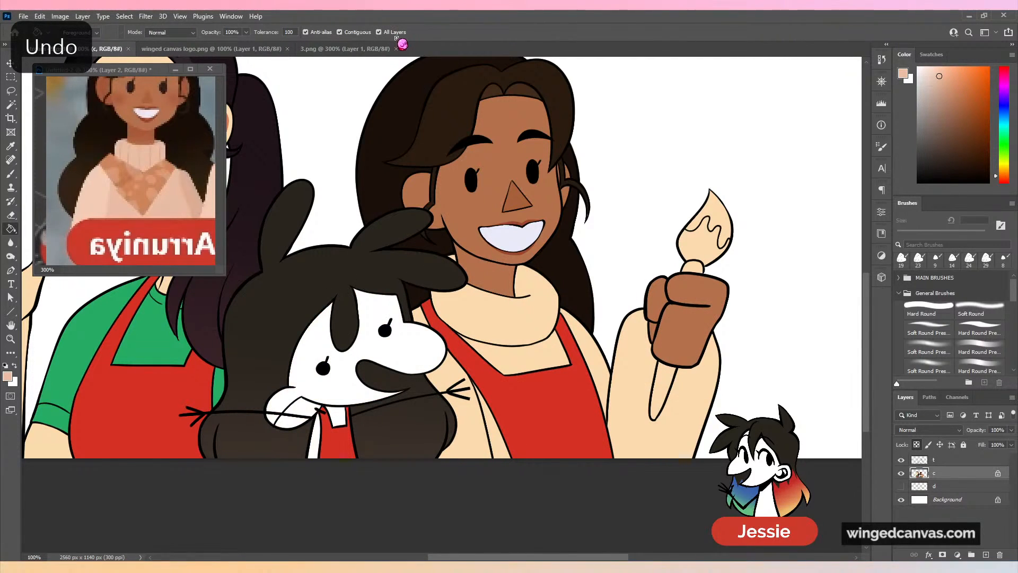
left_click(622, 405)
left_click(607, 395)
left_click(533, 350)
left_click(518, 340)
left_click(497, 432)
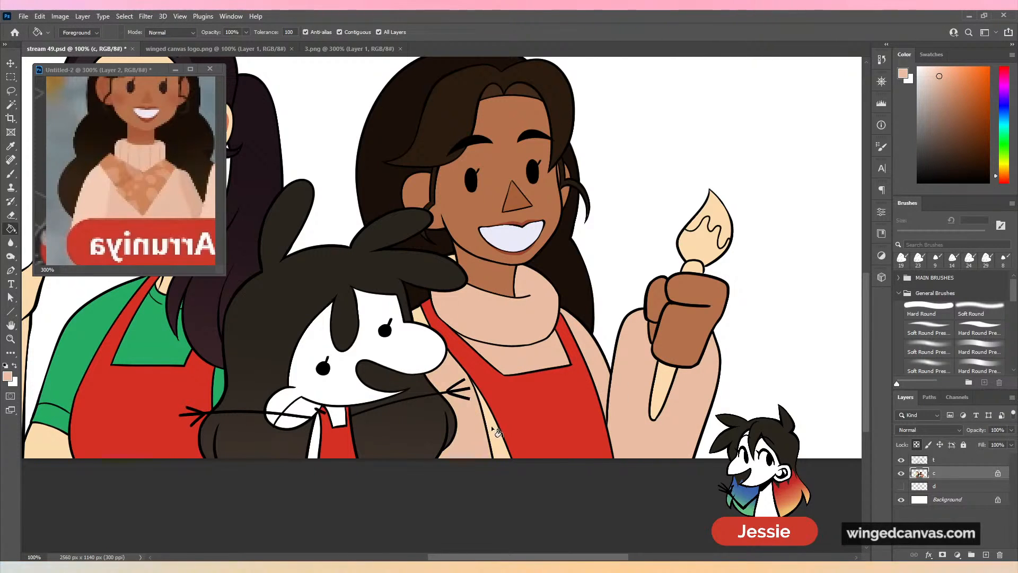
left_click(428, 317)
key("ctrl+z")
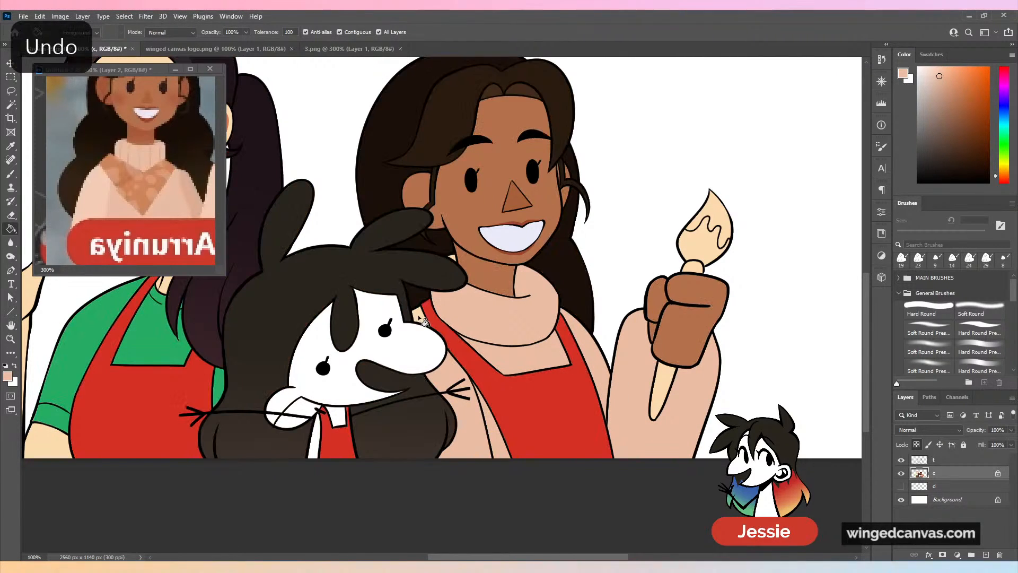
key("ctrl+minus")
key("ctrl+plus")
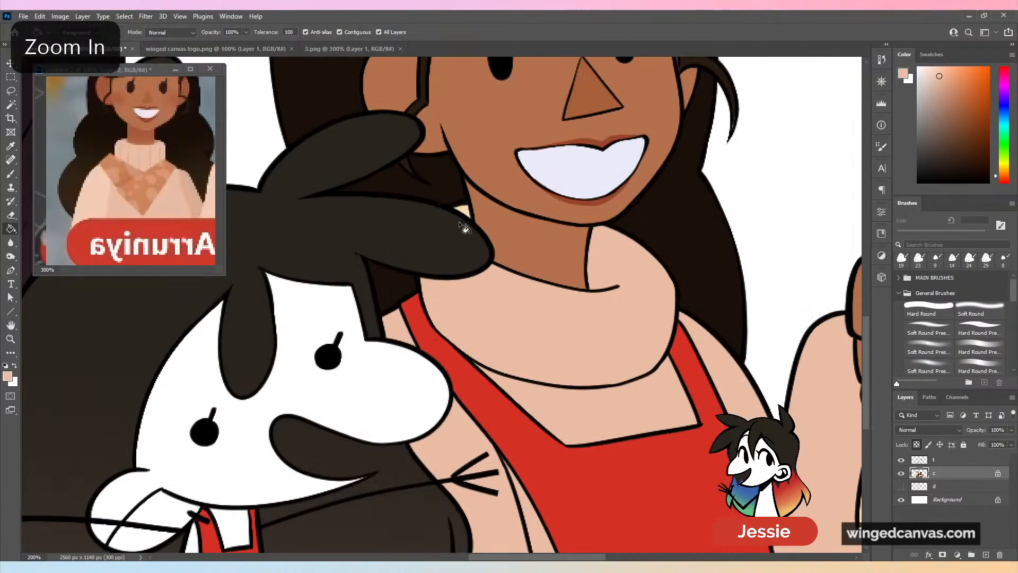
left_click(467, 212)
Sample the orange-brown of the sweater's V-shaped chest area from the reference portrait and set the brush size to 8 px.
key("ctrl+minus")
key("ctrl+minus")
left_click_drag(563, 301, 526, 297)
key("ctrl+plus")
left_click(10, 176)
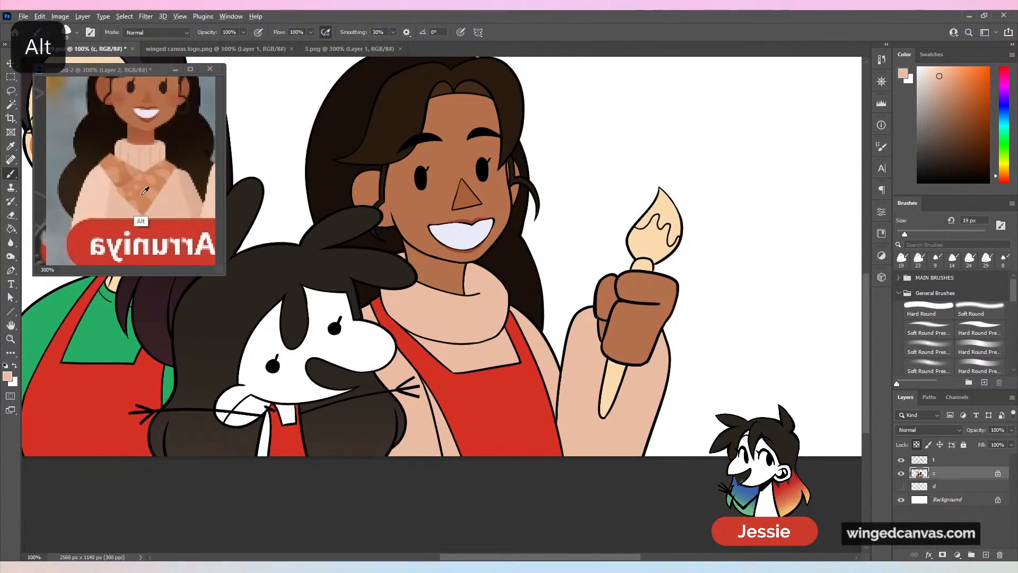
left_click(140, 207, "alt")
key("ctrl+plus")
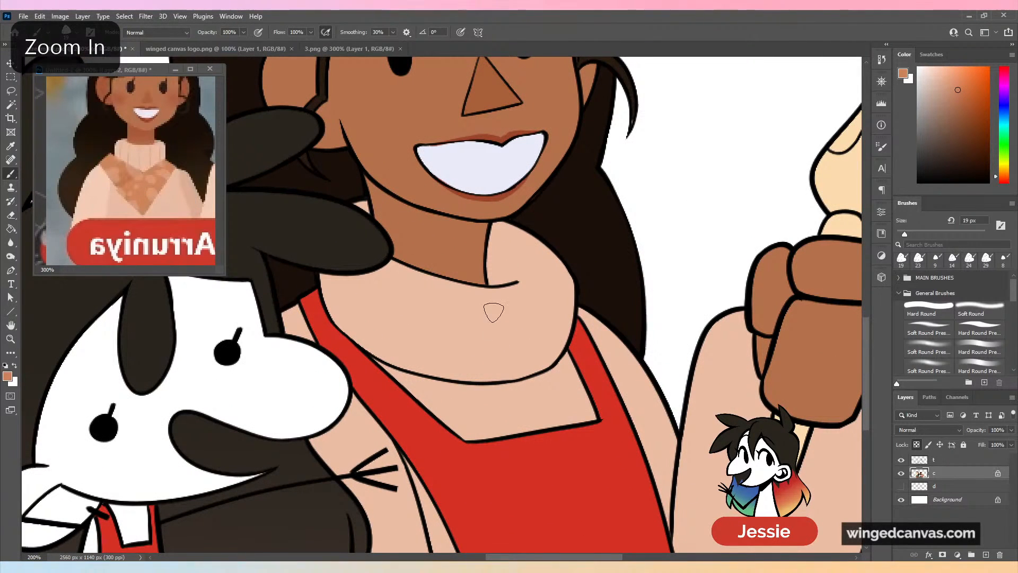
left_click_drag(493, 312, 484, 382)
key("ctrl+z")
left_click_drag(905, 234, 900, 234)
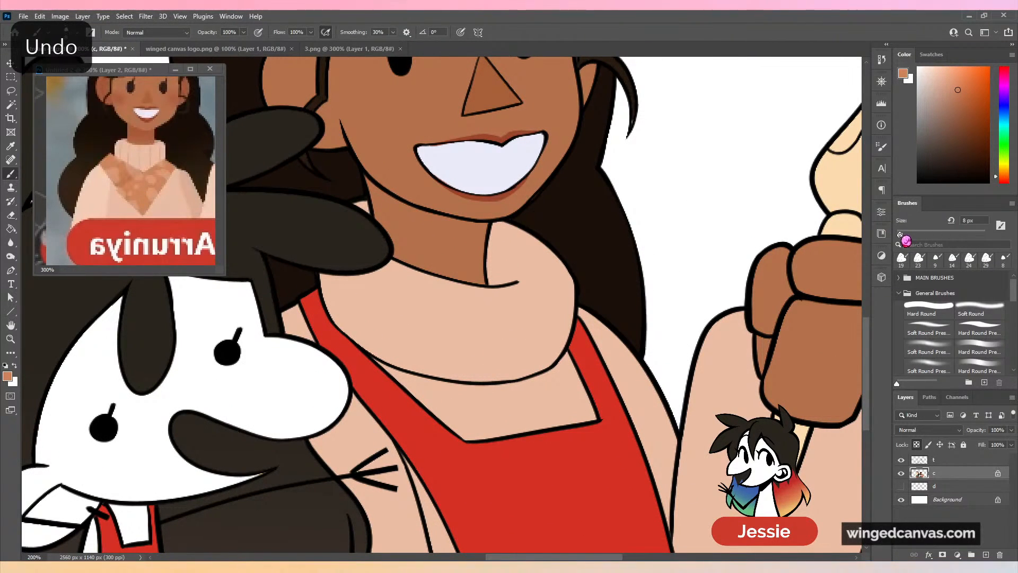
Draw vertical orange-brown ribbing lines across the folded collar of the brush-holding woman's turtleneck and save the illustration.
left_click_drag(502, 365, 500, 379)
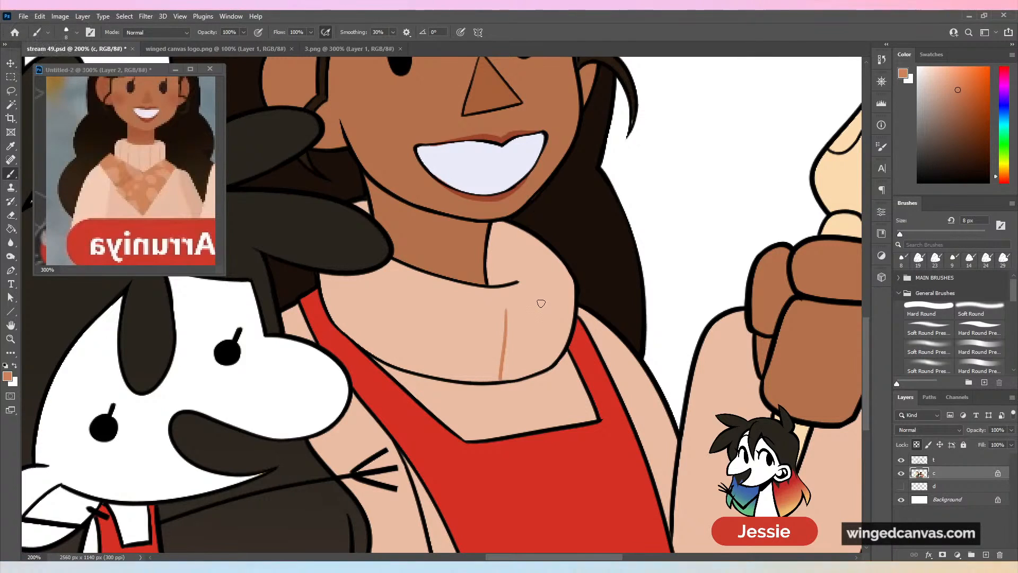
left_click_drag(541, 304, 530, 381)
left_click_drag(568, 299, 560, 353)
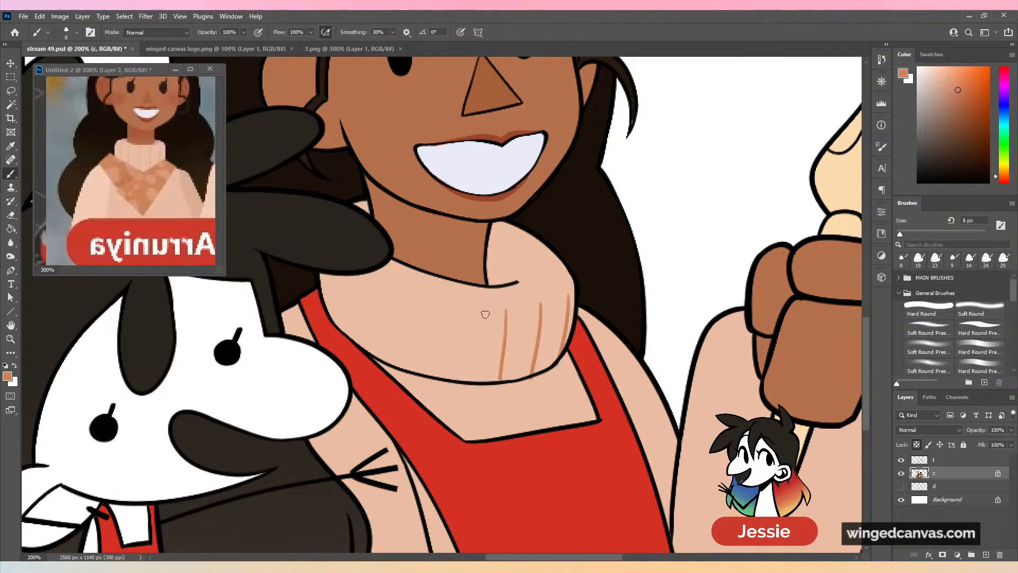
left_click_drag(461, 311, 454, 373)
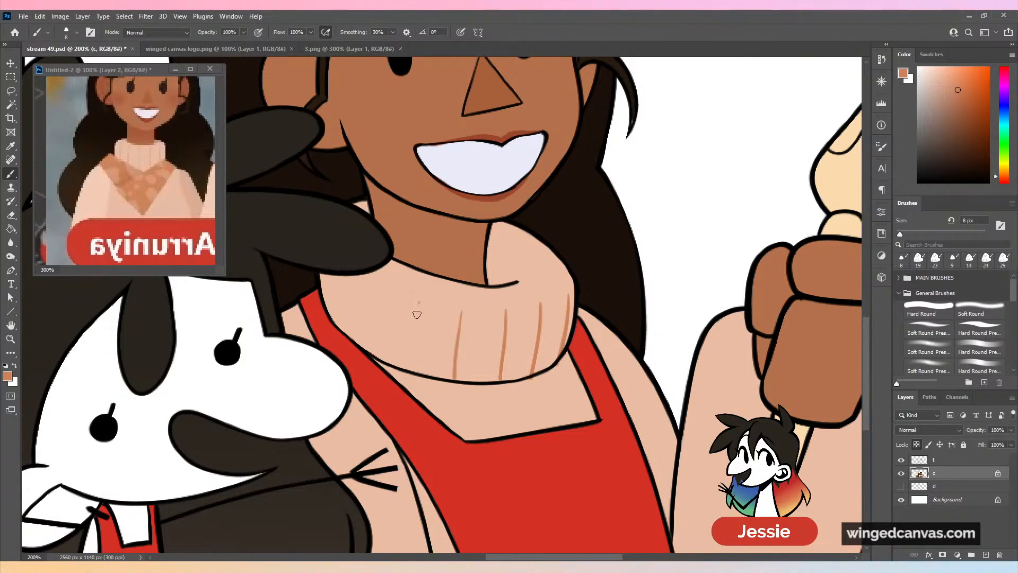
left_click_drag(419, 303, 412, 357)
left_click_drag(377, 291, 372, 353)
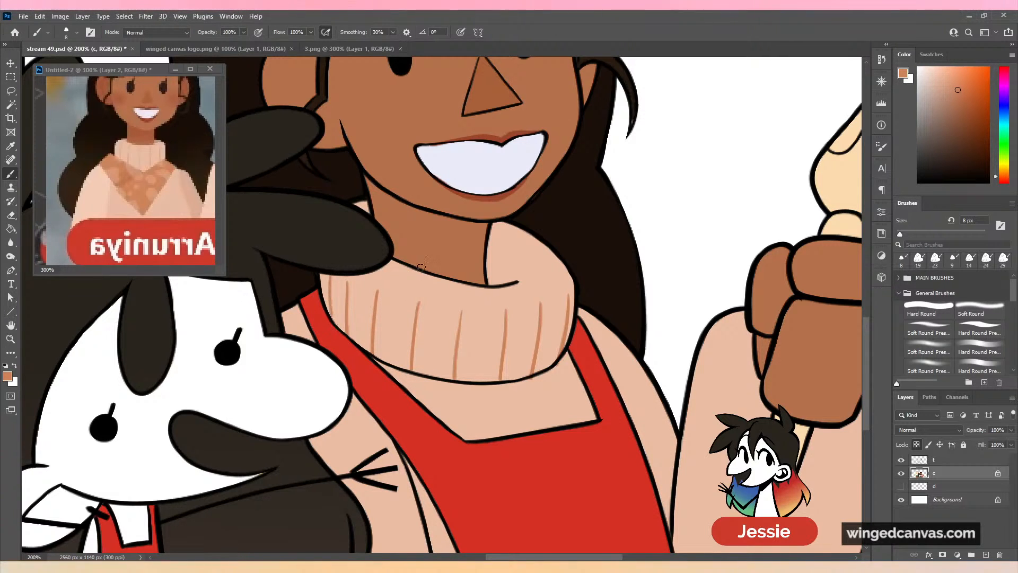
key("ctrl+minus")
key("ctrl+minus")
key("ctrl+minus")
key("ctrl+s")
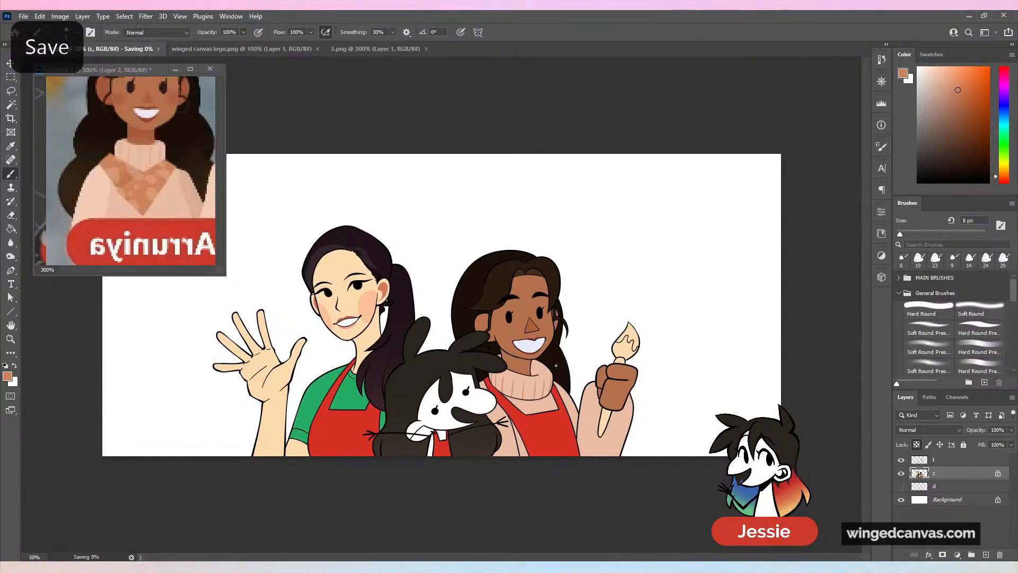
Sample the pale peach of the paintbrush handle from the reference portrait and fill the handle's parts above and below the fist.
key("ctrl+plus")
left_click_drag(660, 412, 573, 271)
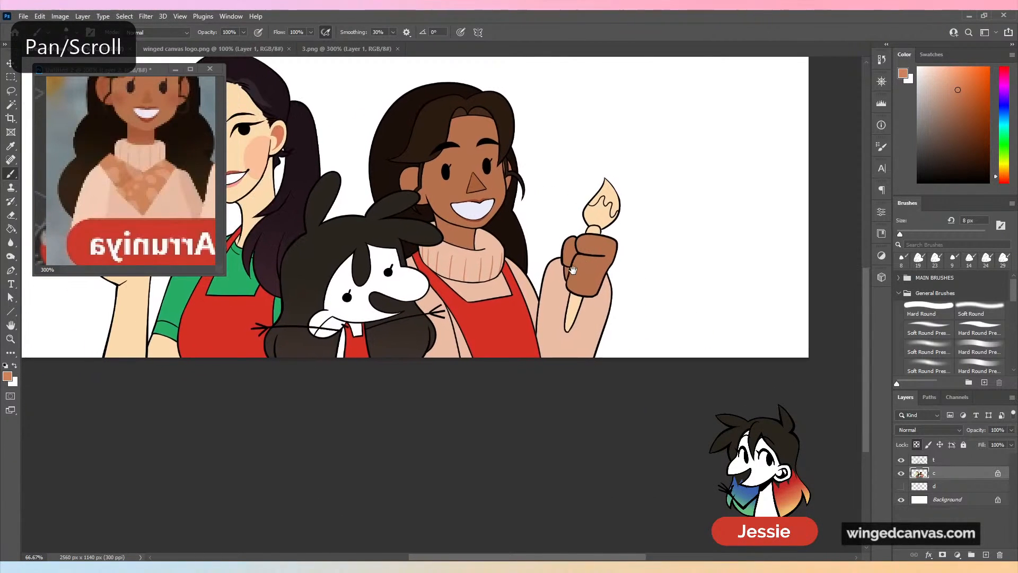
left_click(137, 155)
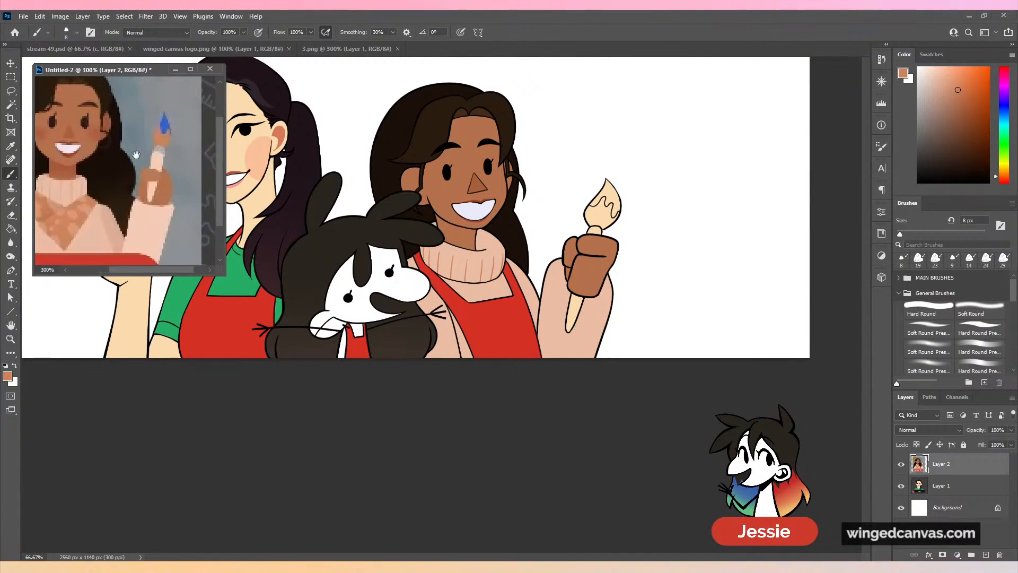
left_click(153, 191, "alt")
left_click_drag(649, 198, 587, 217)
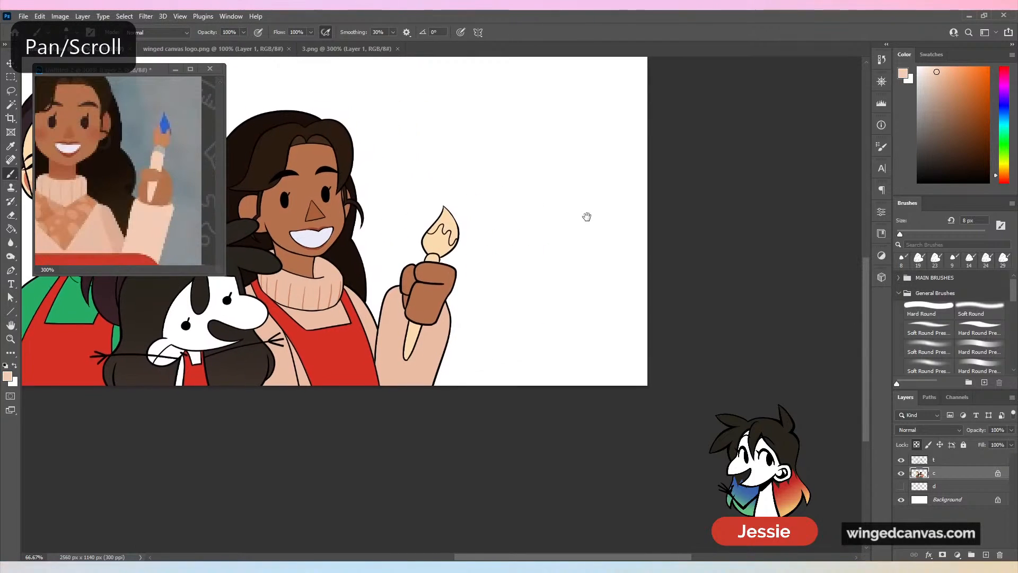
key("ctrl+plus")
key("g")
key("ctrl+plus")
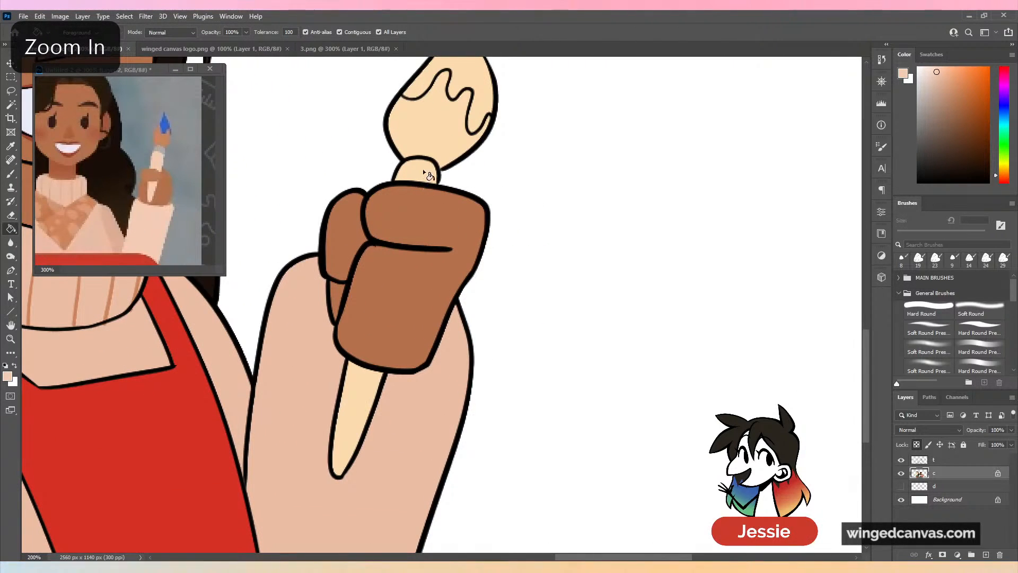
left_click(429, 175)
left_click(338, 417)
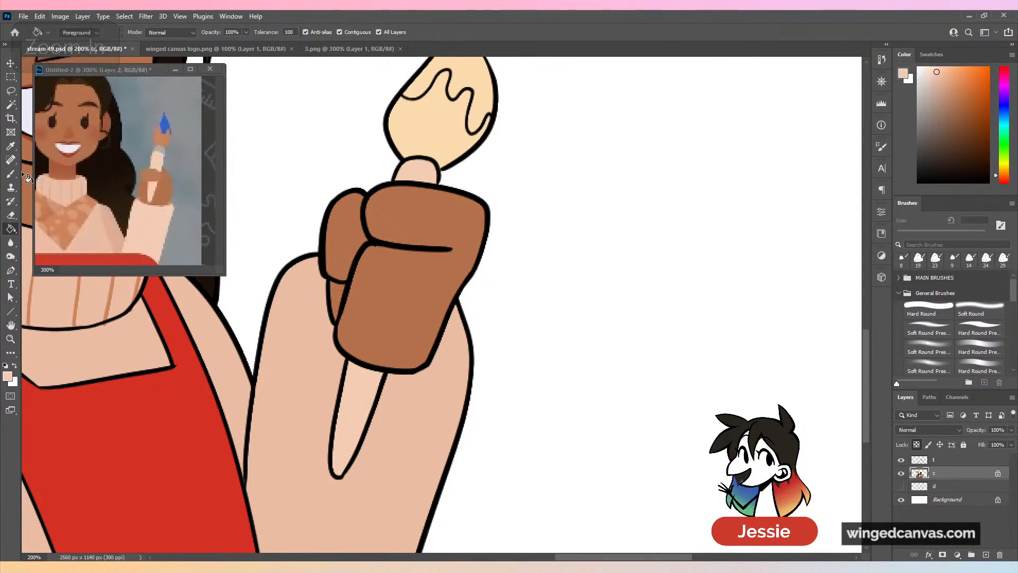
Paint the paintbrush's ferrule just above the fist in a greyish pink with the Brush.
key("b")
left_click(437, 160, "alt")
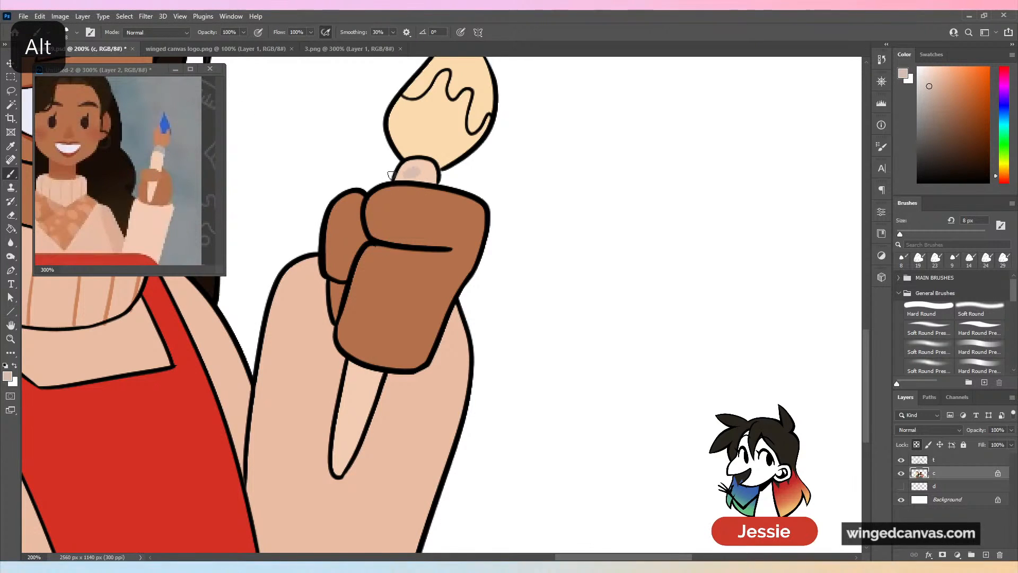
mouse_move(400, 167)
left_mouse_down()
mouse_move(427, 175)
mouse_move(390, 178)
left_mouse_up()
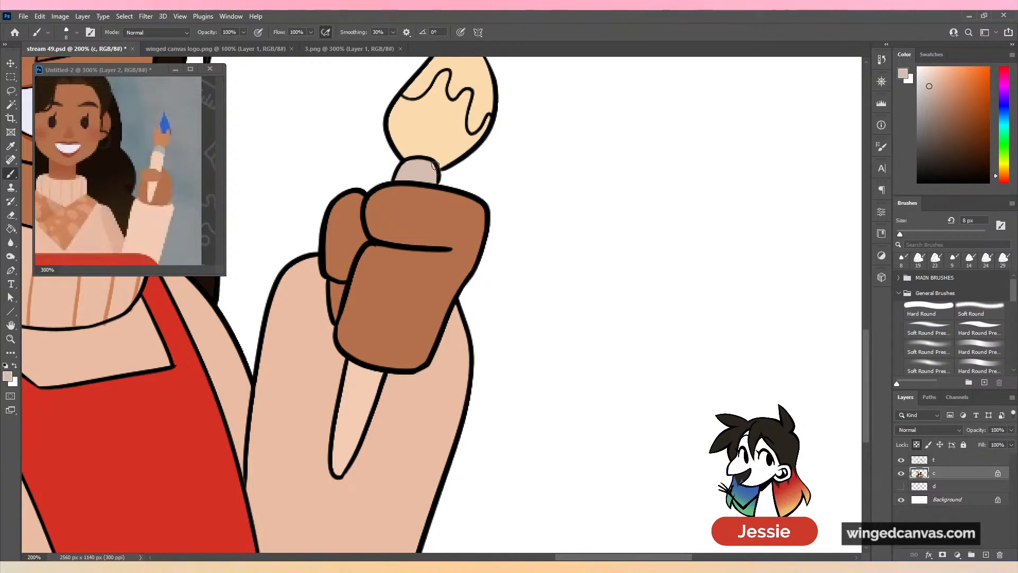
Fill the paintbrush's bristles orange-brown and its paint-covered tip blue, sampling both colours from the reference portrait, and save.
left_click(163, 168, "alt")
key("g")
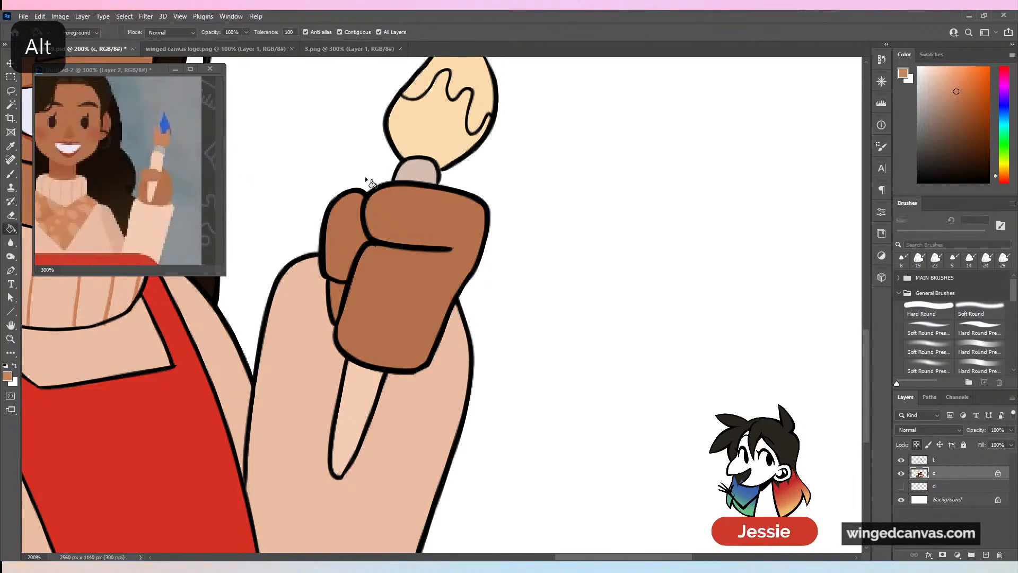
left_click(437, 151)
left_click_drag(438, 152, 385, 266)
left_click(165, 126, "alt")
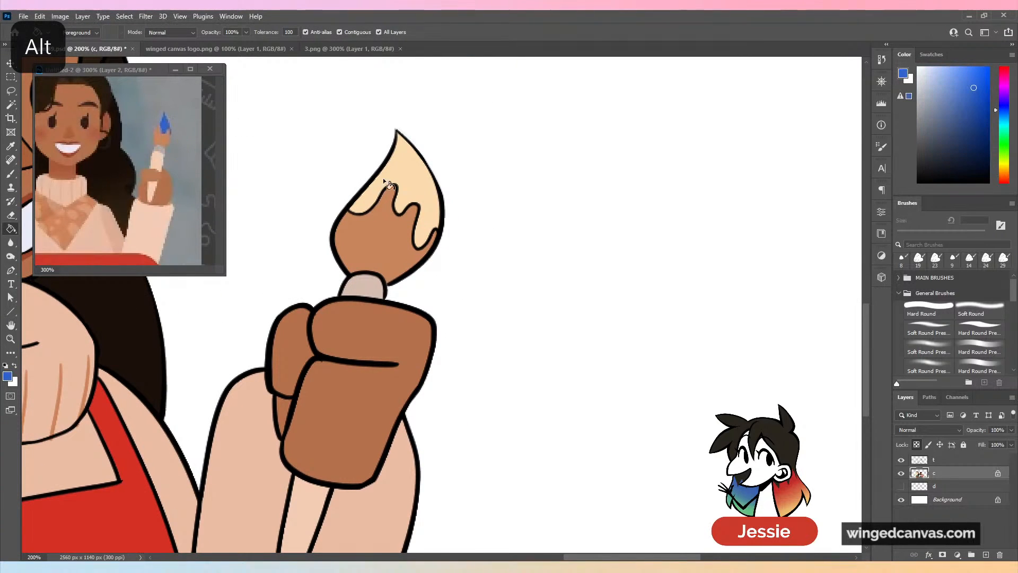
left_click(384, 177)
key("ctrl+minus")
key("ctrl+minus")
key("ctrl+minus")
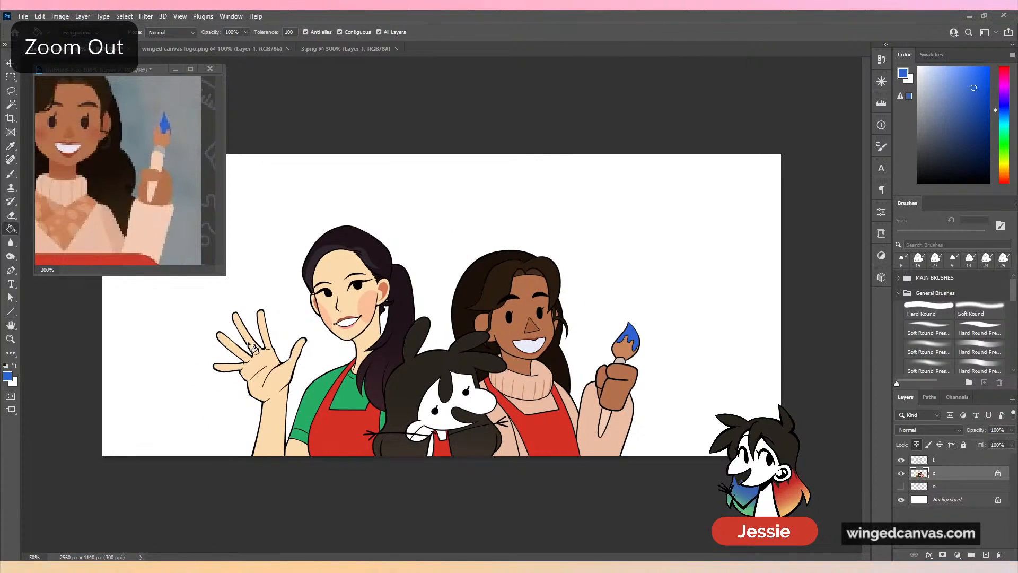
key("ctrl+s")
Add a new layer above layer c, make it a clipping mask on c, and name it sh.
key("ctrl+plus")
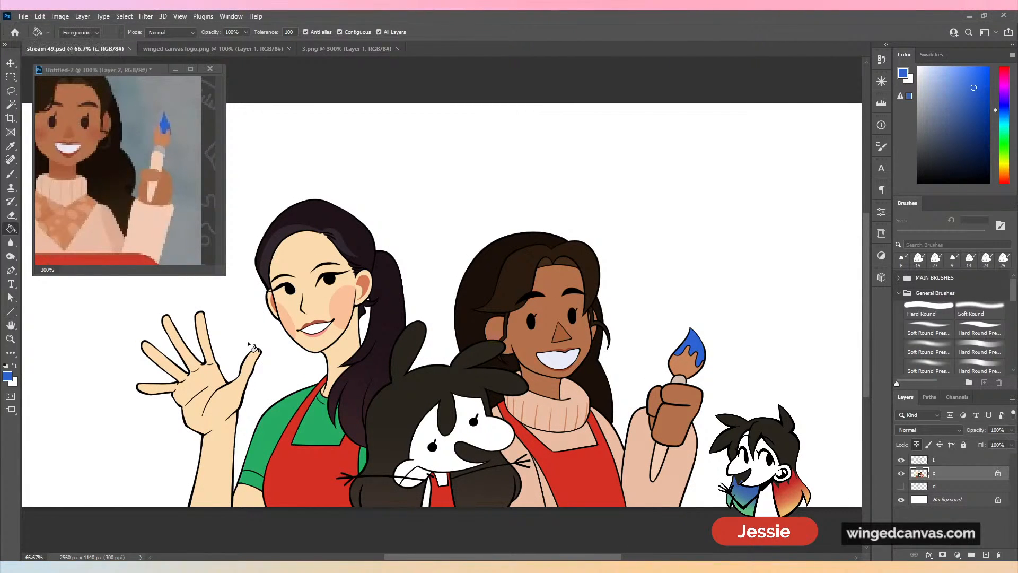
key("ctrl+minus")
key("ctrl+plus")
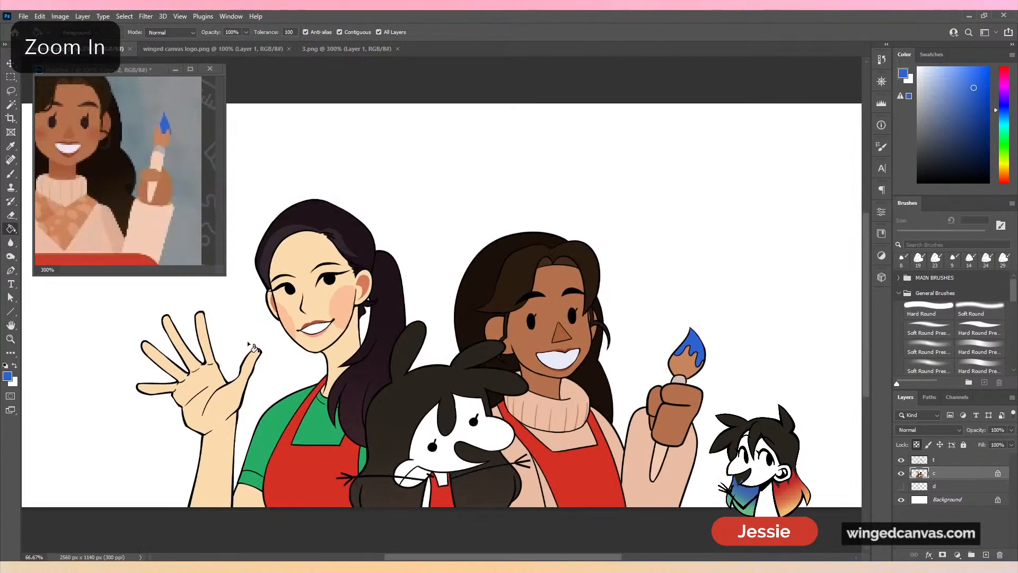
left_click(987, 555)
right_click(950, 474)
left_click(928, 231)
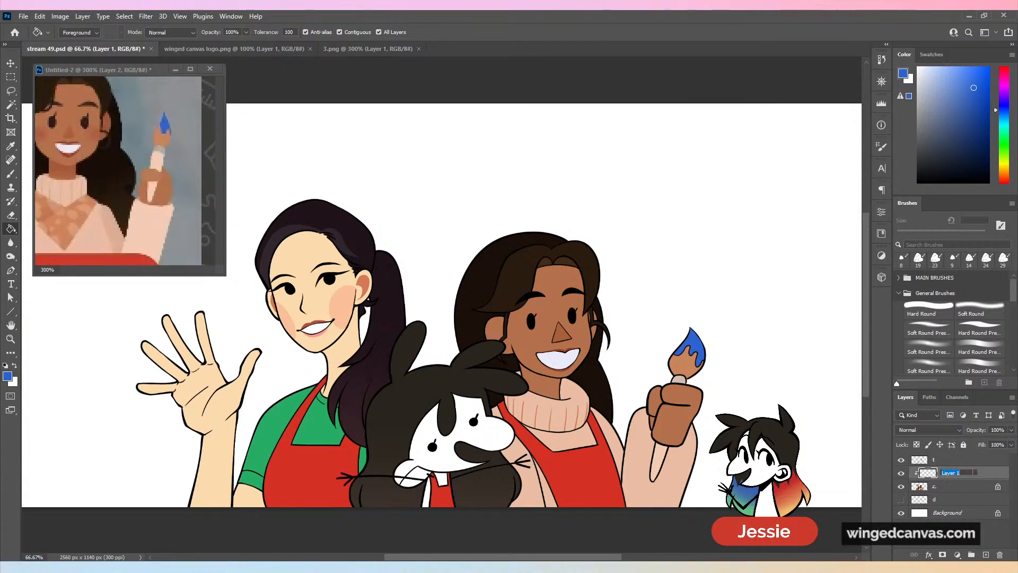
type("sh")
key("Return")
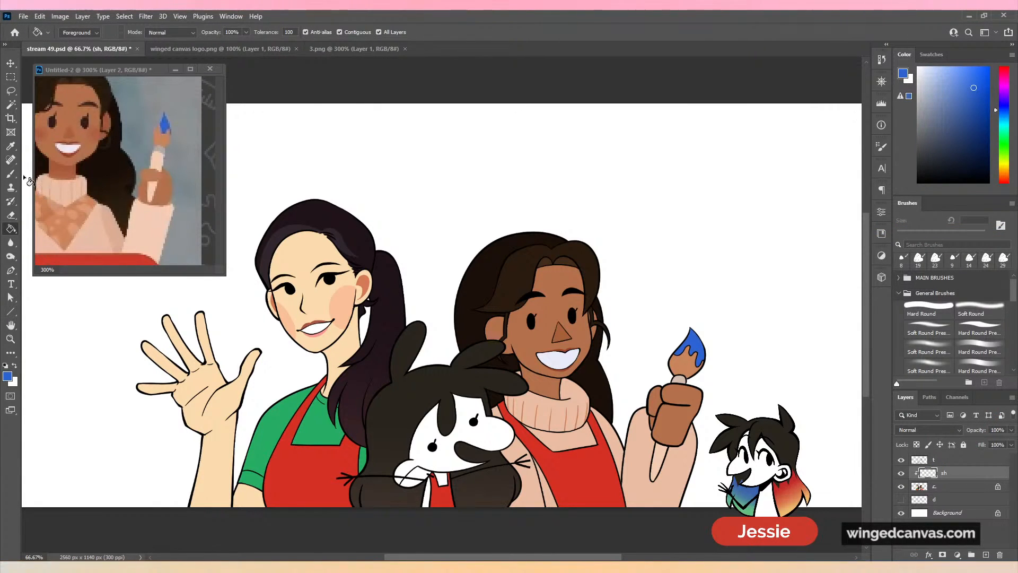
Choose a muted red for the Brush and set layer sh's blend mode to Multiply.
key("b")
left_click(1007, 75)
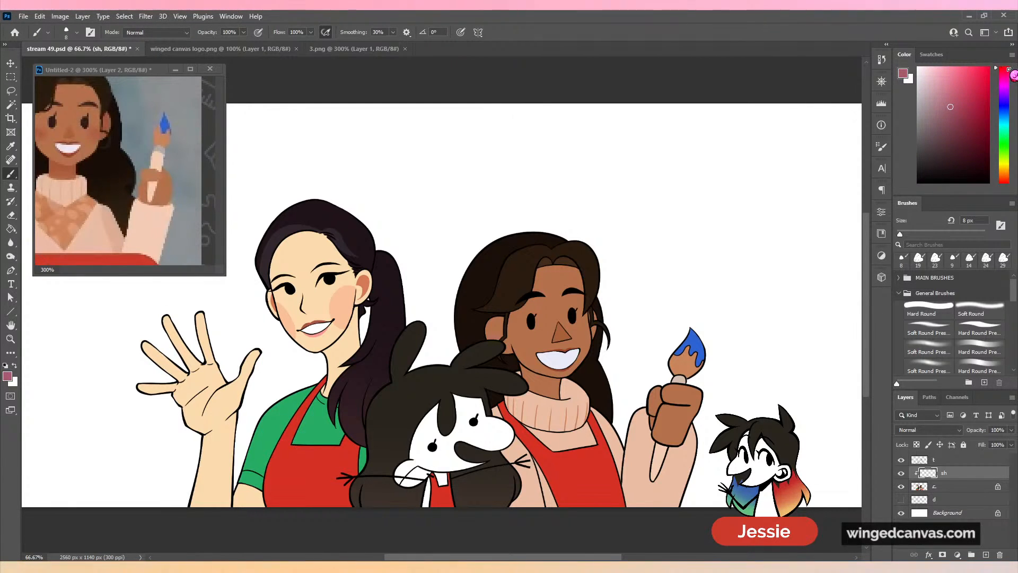
key("ctrl+minus")
key("ctrl+plus")
key("ctrl+minus")
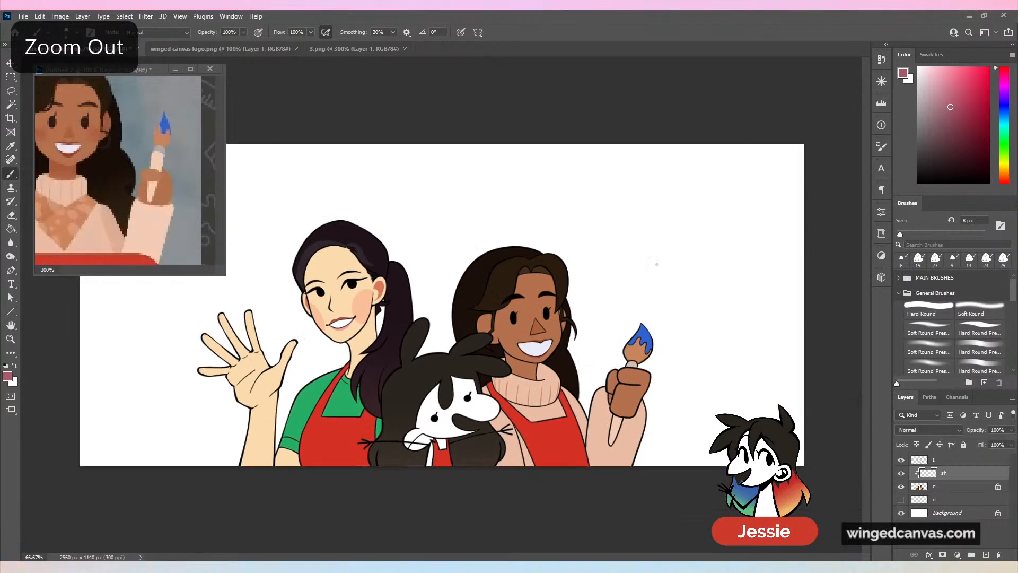
key("ctrl+minus")
key("ctrl+plus")
key("ctrl+plus")
left_click_drag(421, 314, 610, 241)
left_click(950, 114)
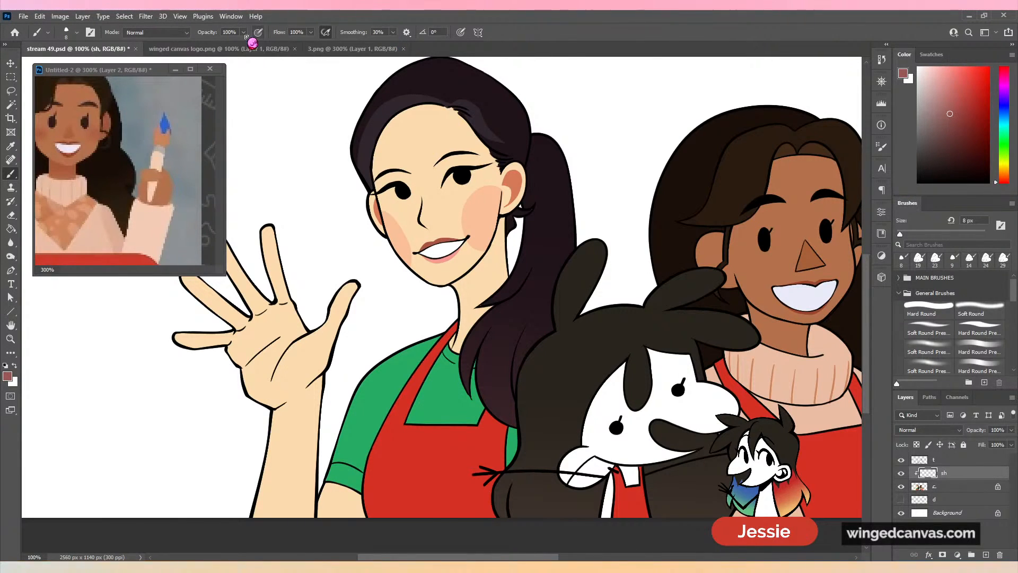
left_click(930, 430)
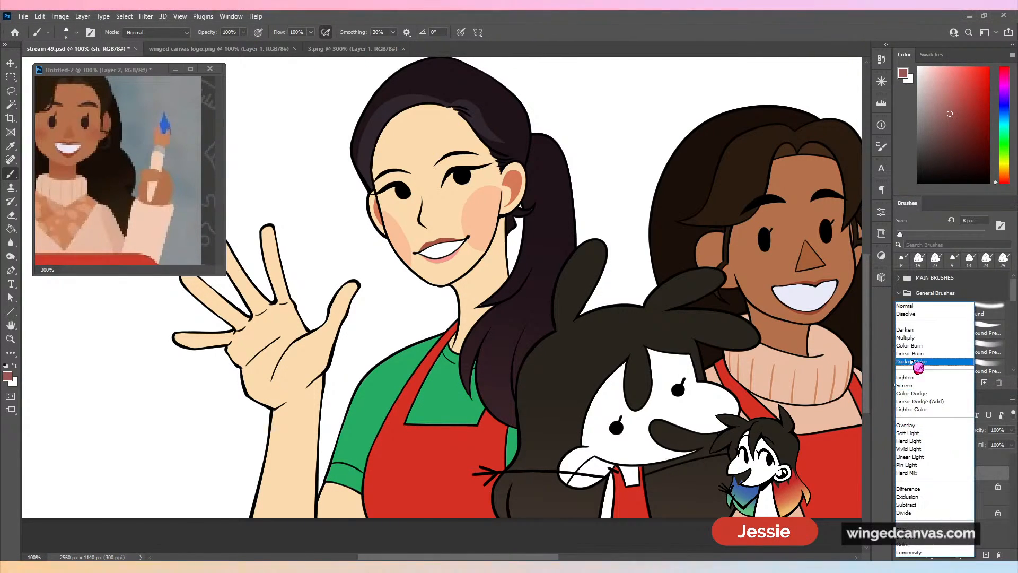
left_click(916, 338)
Lighten the shading colour to a dusty pink and paint the shadow under the waving woman's jaw across her neck.
key("ctrl+plus")
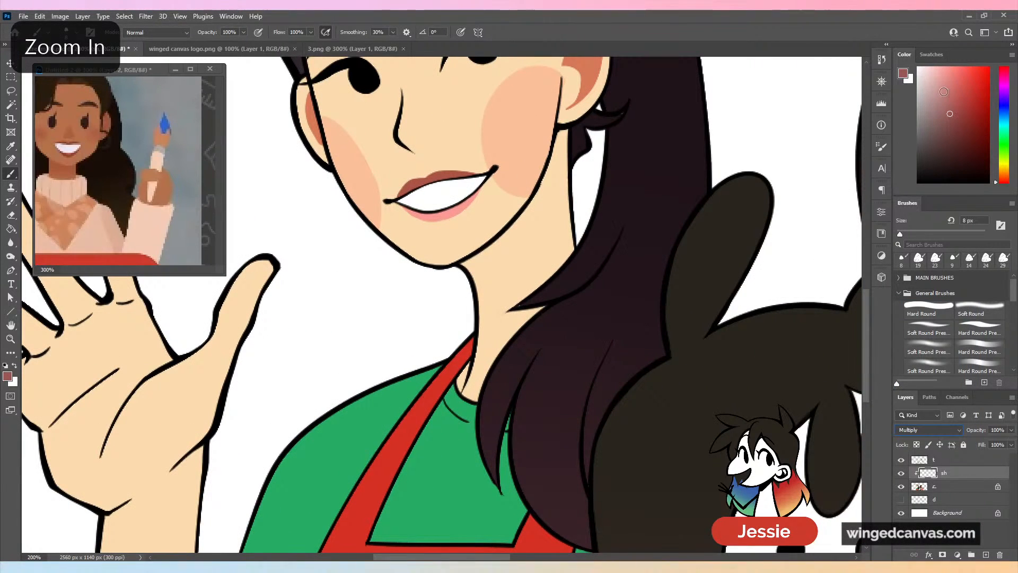
left_click(941, 96)
mouse_move(563, 127)
left_mouse_down()
mouse_move(552, 182)
mouse_move(477, 289)
left_mouse_up()
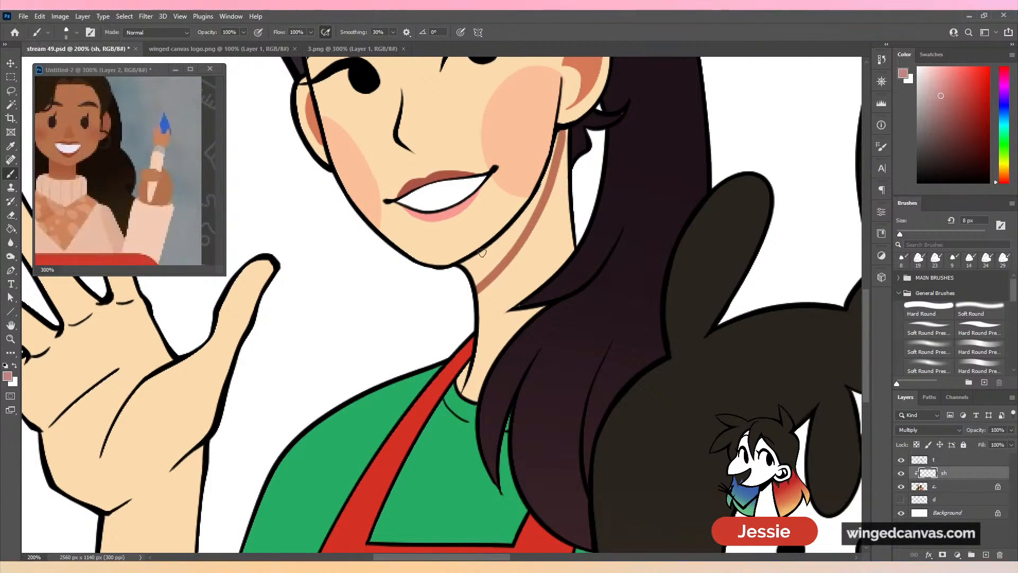
left_click_drag(524, 219, 460, 271)
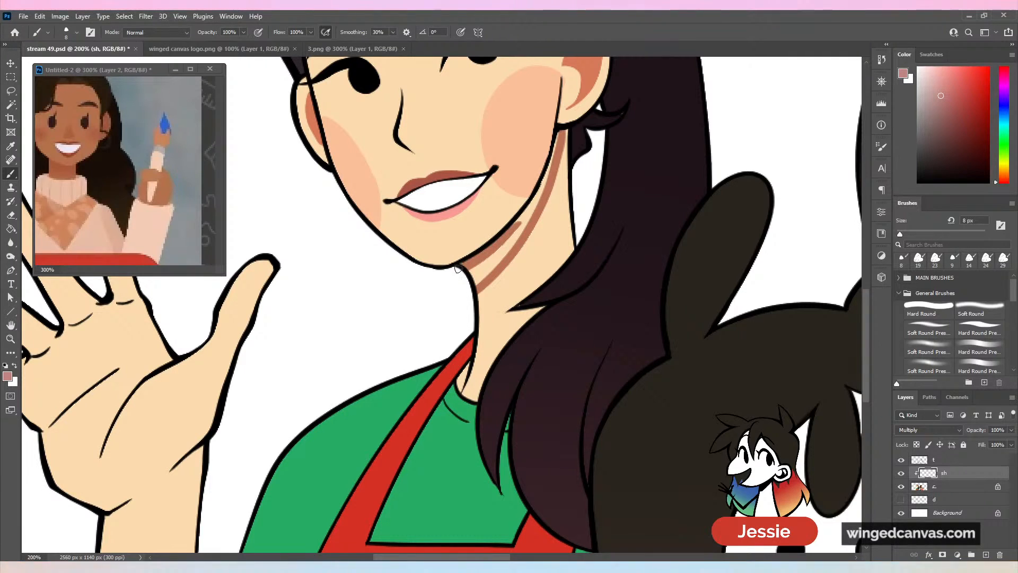
mouse_move(509, 240)
left_mouse_down()
mouse_move(483, 283)
mouse_move(528, 216)
left_mouse_up()
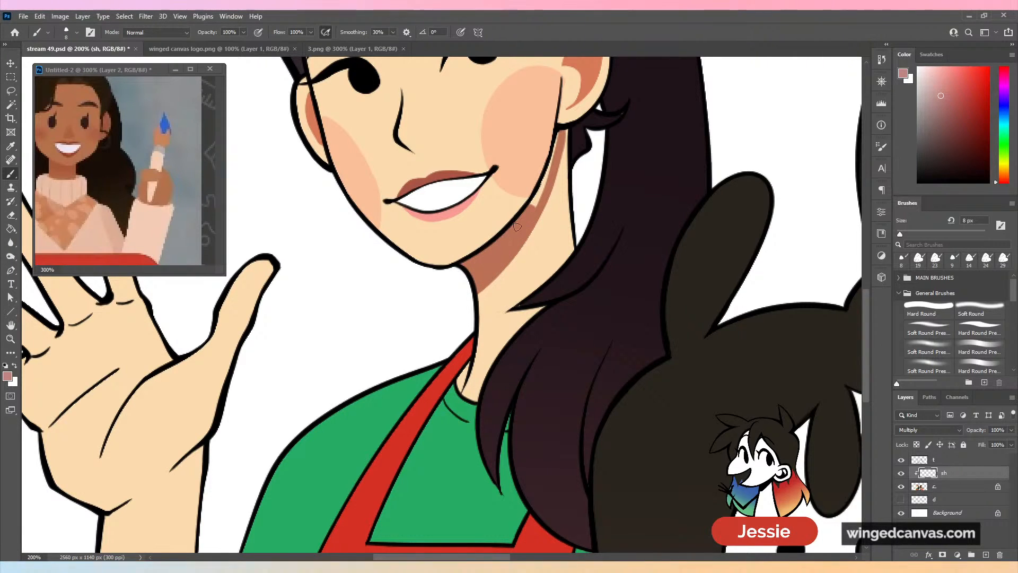
key("ctrl+minus")
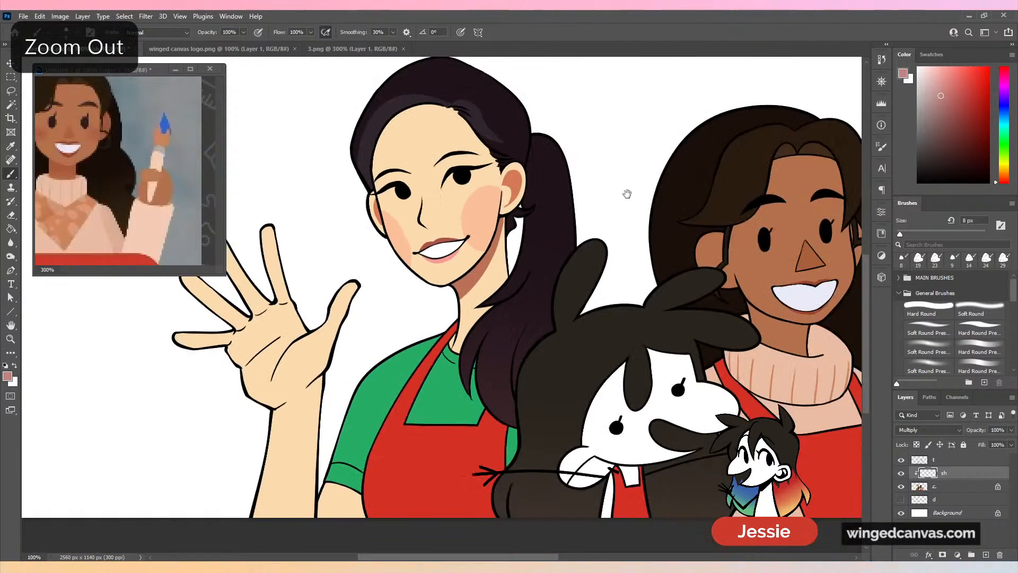
Try painting thin shadow strokes beneath both of the waving woman's eyes on layer sh.
left_click_drag(626, 193, 597, 230)
left_click_drag(497, 275, 578, 292)
key("ctrl+plus")
key("ctrl+plus")
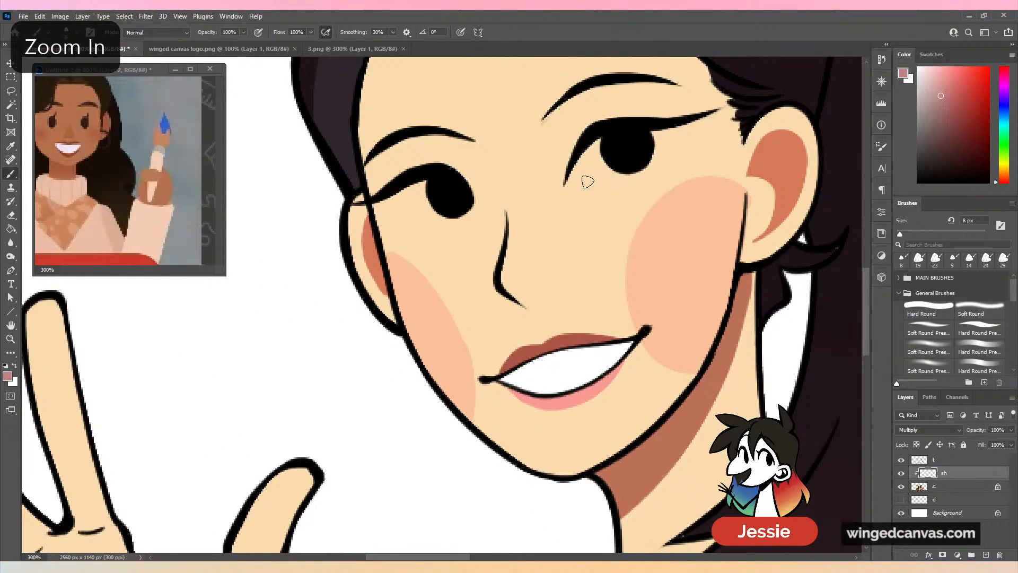
left_click_drag(588, 182, 668, 155)
key("ctrl+z")
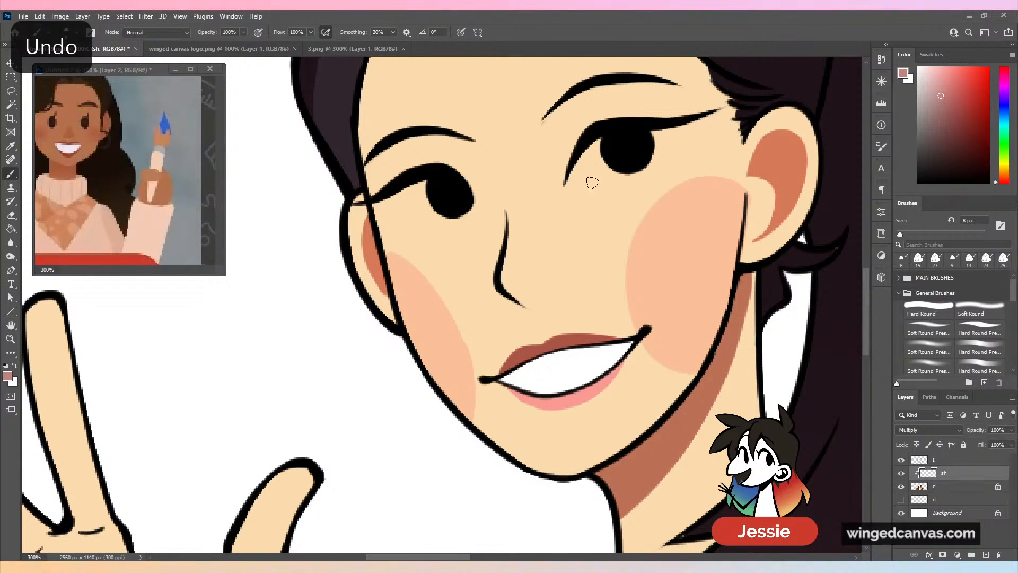
left_click_drag(586, 182, 668, 154)
mouse_move(392, 215)
left_mouse_down()
mouse_move(448, 225)
mouse_move(433, 222)
left_mouse_up()
key("ctrl+z")
key("ctrl+z")
key("ctrl+z")
key("ctrl+z")
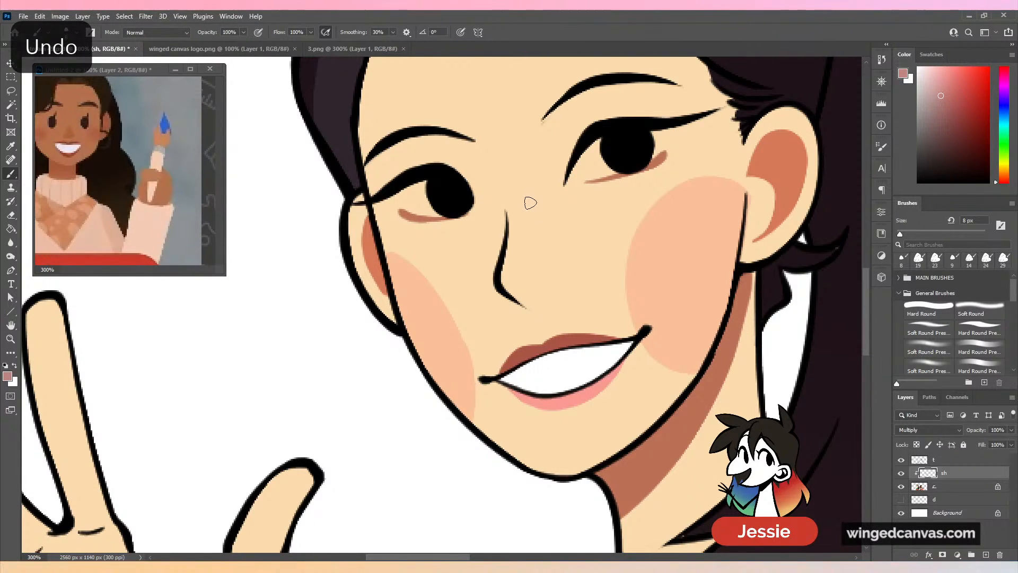
key("ctrl+minus")
key("ctrl+plus")
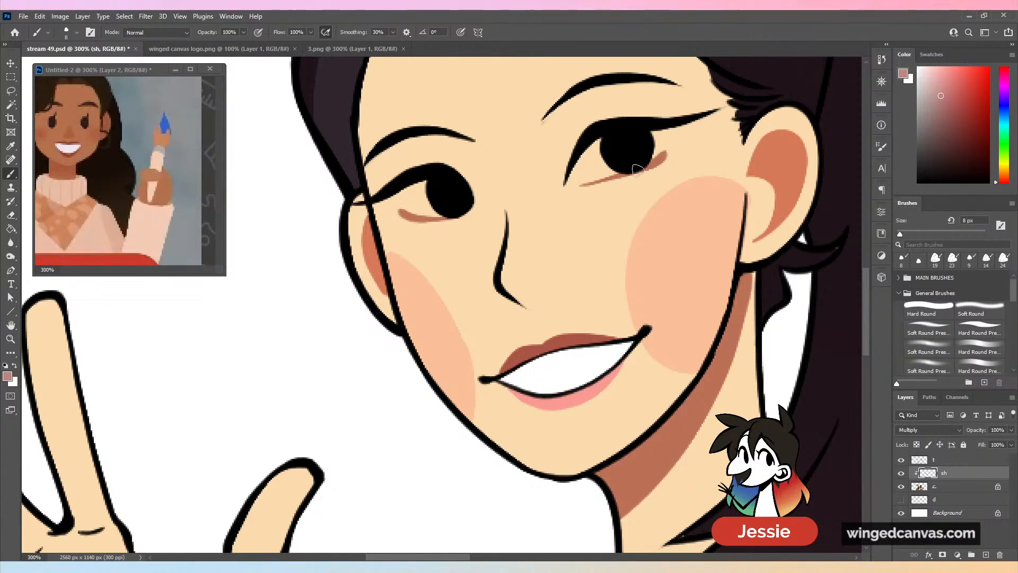
key("ctrl+minus")
key("ctrl+minus")
key("ctrl+minus")
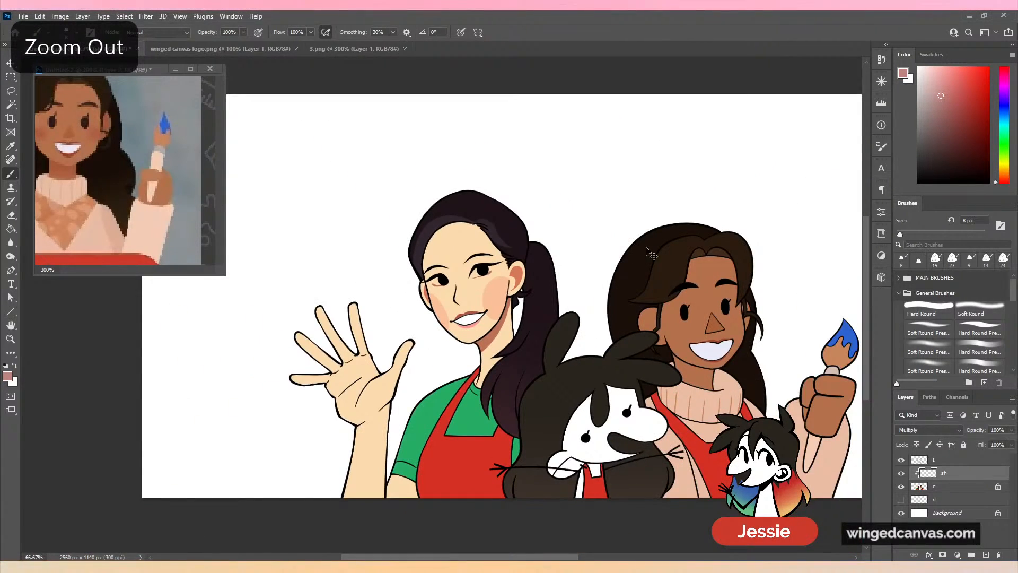
key("ctrl+plus")
key("ctrl+plus")
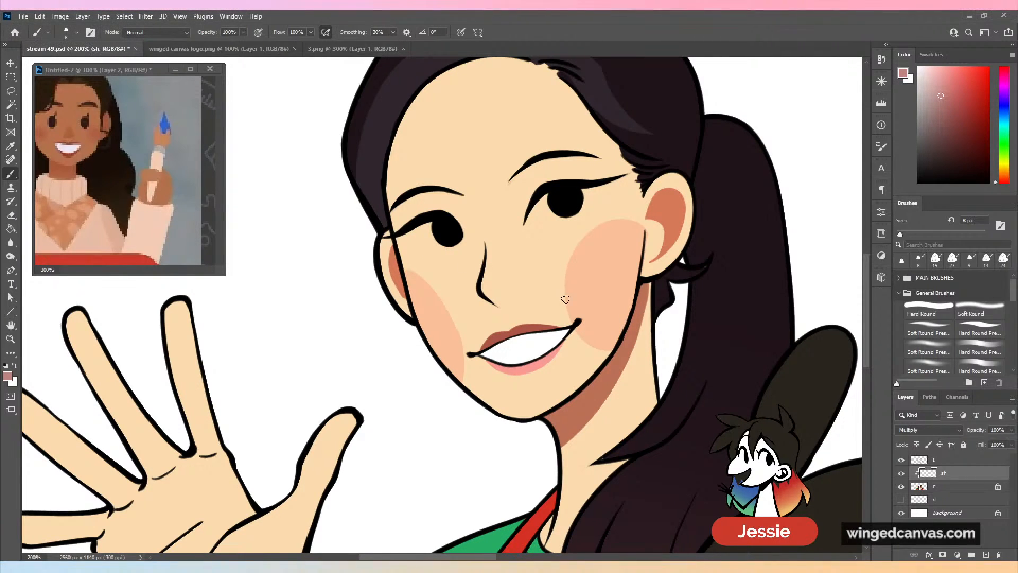
key("ctrl+minus")
key("ctrl+minus")
left_click_drag(652, 321, 593, 304)
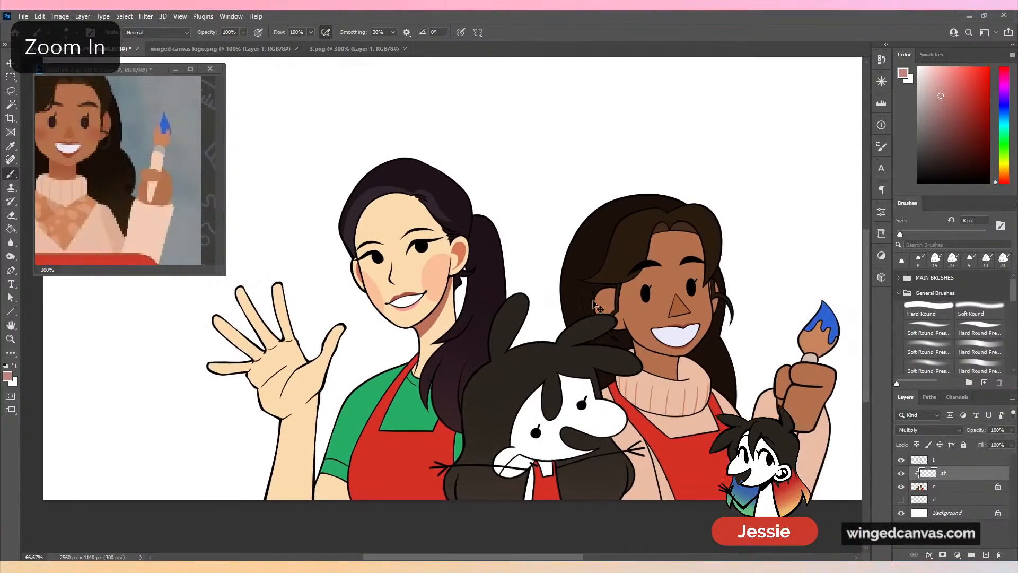
Set the Brush smoothing to 0% and try a shadow stroke down the waving woman's ponytail on layer sh.
key("ctrl+plus")
key("ctrl+plus")
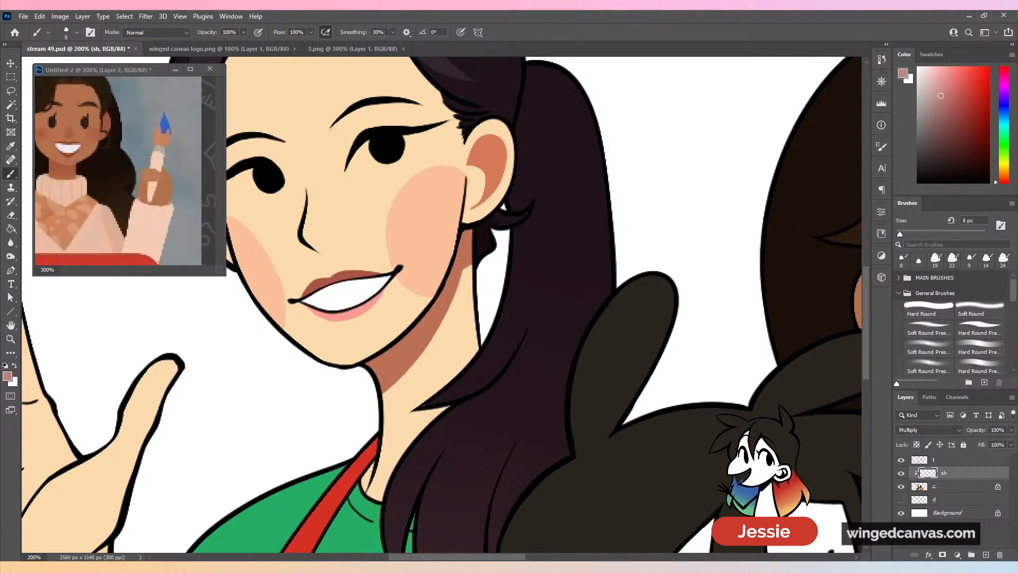
left_click_drag(393, 33, 359, 58)
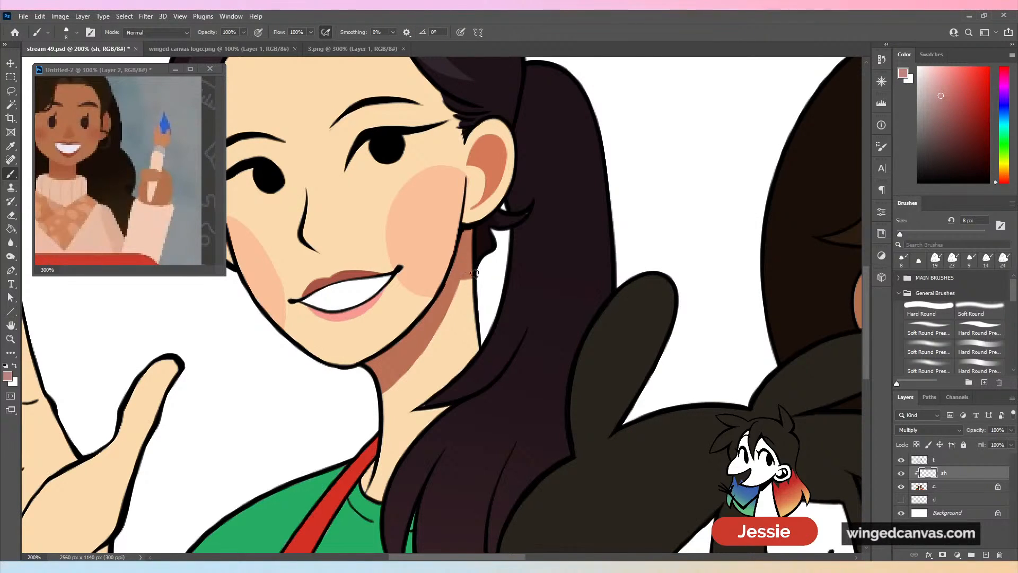
left_click_drag(504, 222, 585, 187)
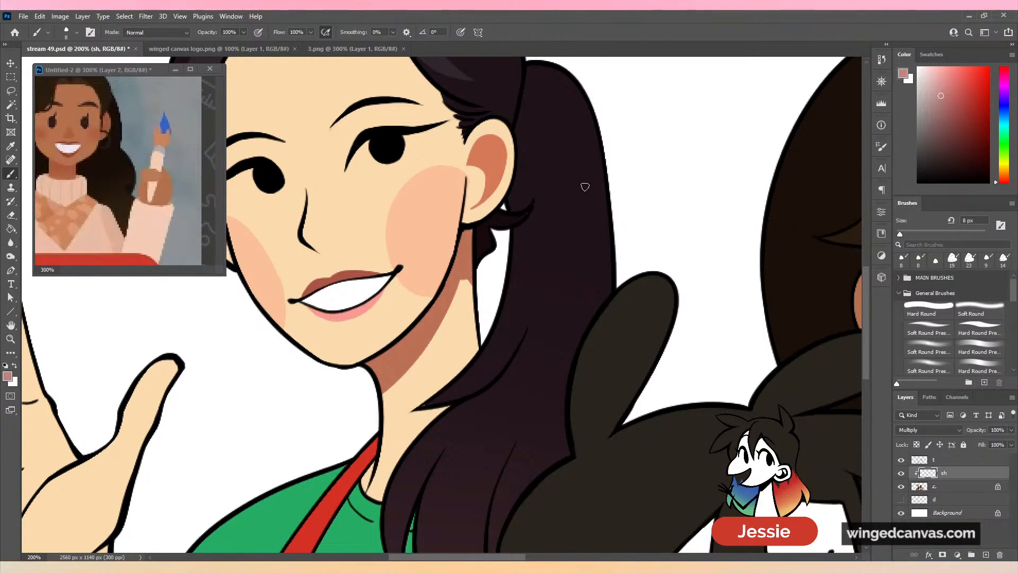
left_click_drag(535, 223, 503, 354)
key("ctrl+z")
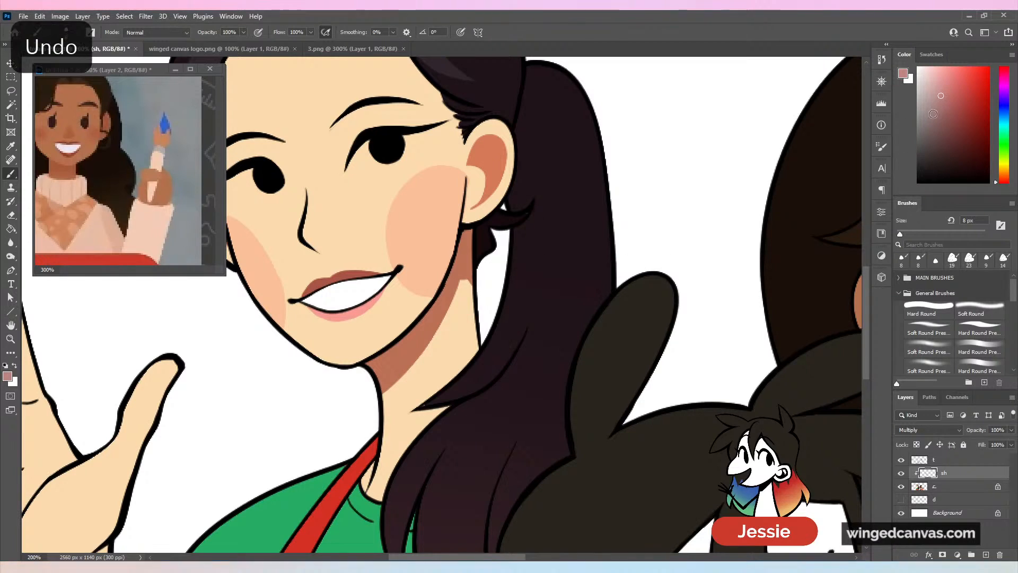
Darken the shading colour to a muted mauve and, with a 14 px Brush, paint shadow along the ponytail's inner edge.
left_click_drag(901, 234, 903, 234)
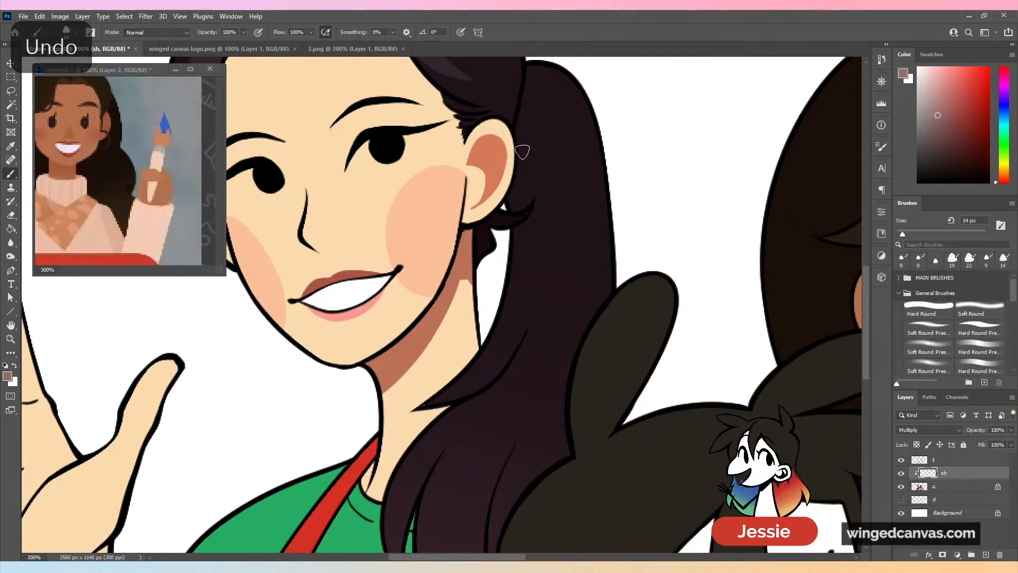
left_click_drag(520, 152, 503, 345)
mouse_move(519, 200)
left_mouse_down()
mouse_move(512, 230)
mouse_move(518, 256)
mouse_move(513, 215)
mouse_move(522, 271)
mouse_move(506, 313)
mouse_move(516, 266)
left_mouse_up()
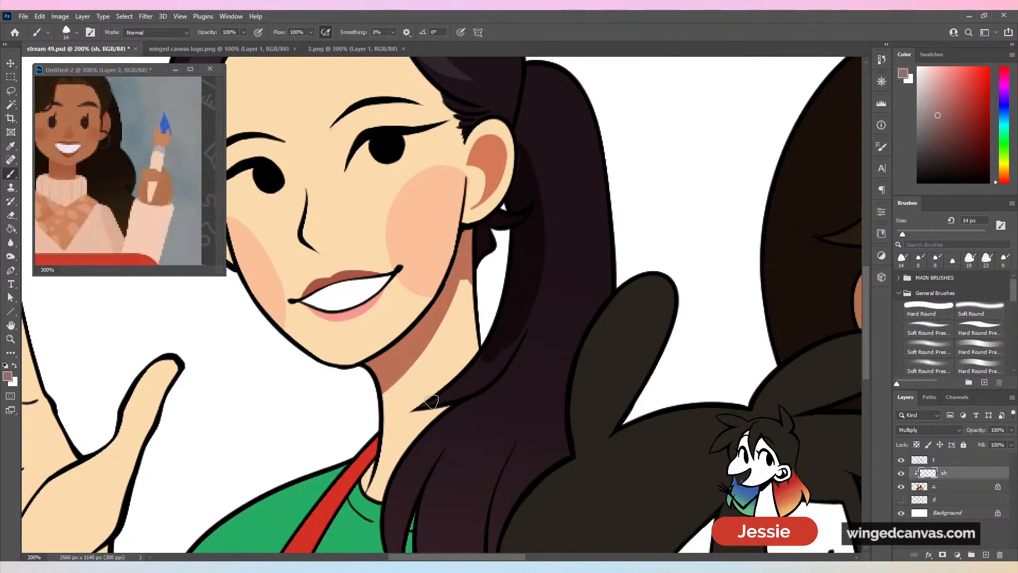
left_click_drag(431, 402, 480, 362)
key("ctrl+minus")
key("ctrl+minus")
key("ctrl+minus")
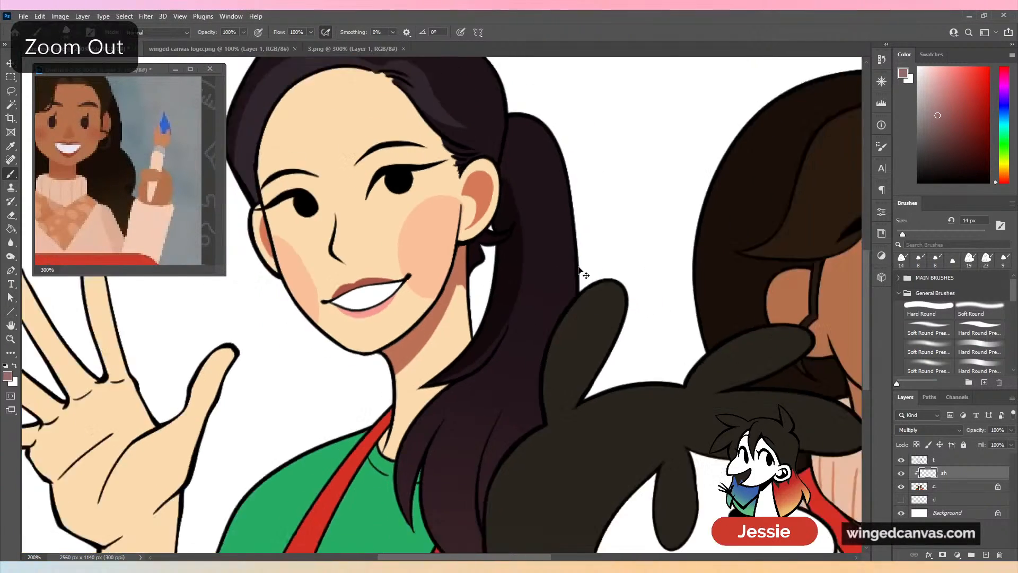
key("ctrl+plus")
left_click_drag(400, 318, 522, 235)
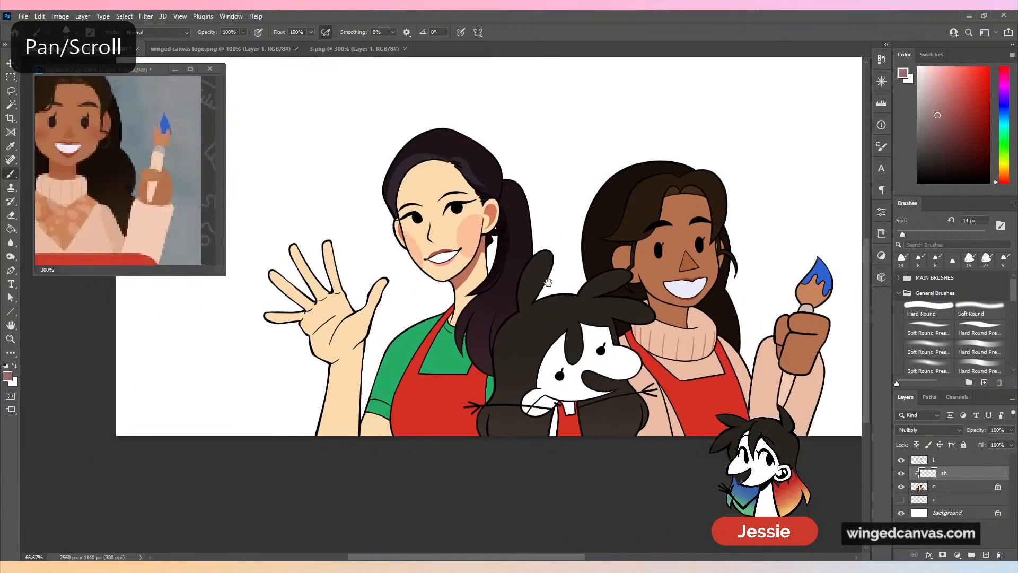
Lasso the waving woman's neck and ponytail on layer sh and delete the shading inside the selection.
key("l")
left_click_drag(561, 189, 528, 202)
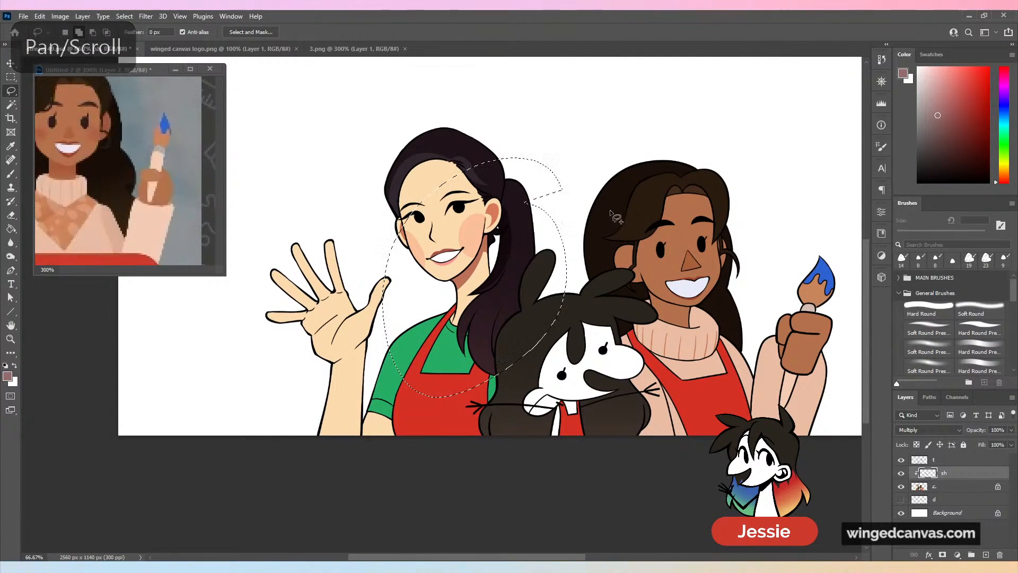
key("ctrl+d")
key("b")
Pick the lighter dusty pink from the recent swatches and repaint the shadow beneath the waving woman's jaw.
left_click(932, 54)
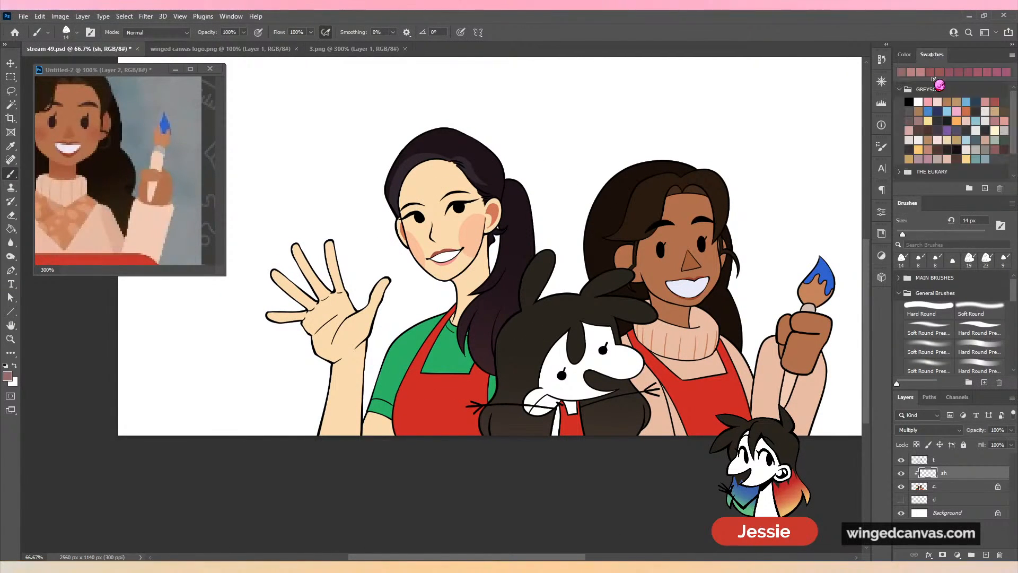
key("ctrl+plus")
key("ctrl+plus")
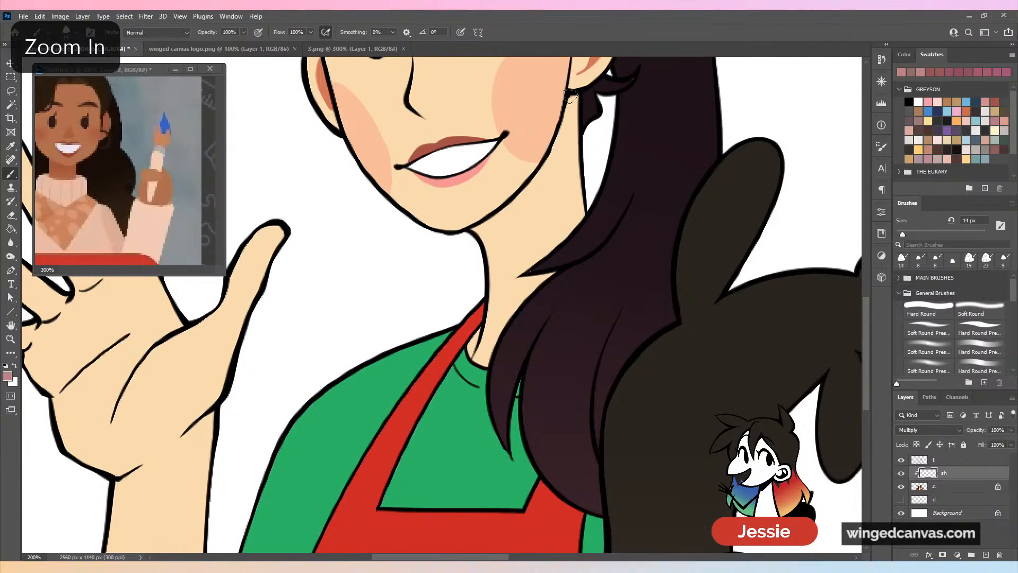
mouse_move(572, 95)
left_mouse_down()
mouse_move(532, 205)
mouse_move(471, 242)
mouse_move(524, 202)
mouse_move(502, 221)
mouse_move(580, 118)
mouse_move(568, 110)
mouse_move(535, 175)
left_mouse_up()
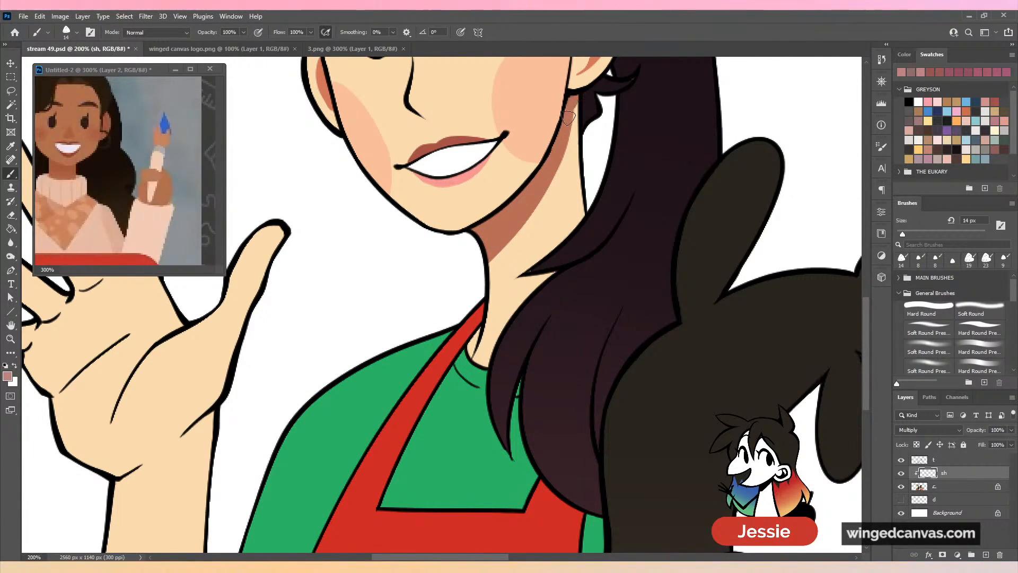
key("ctrl+minus")
key("ctrl+minus")
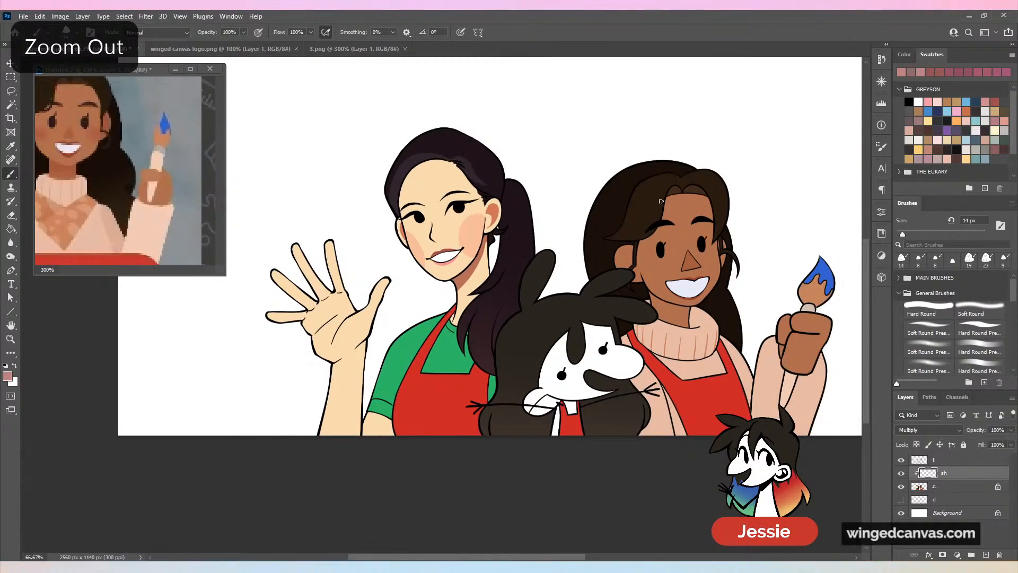
Paint a shadow across the waving woman's shoulder, apron strap and collar, refining its lower edge.
key("ctrl+plus")
left_click_drag(644, 210, 705, 170)
key("ctrl+plus")
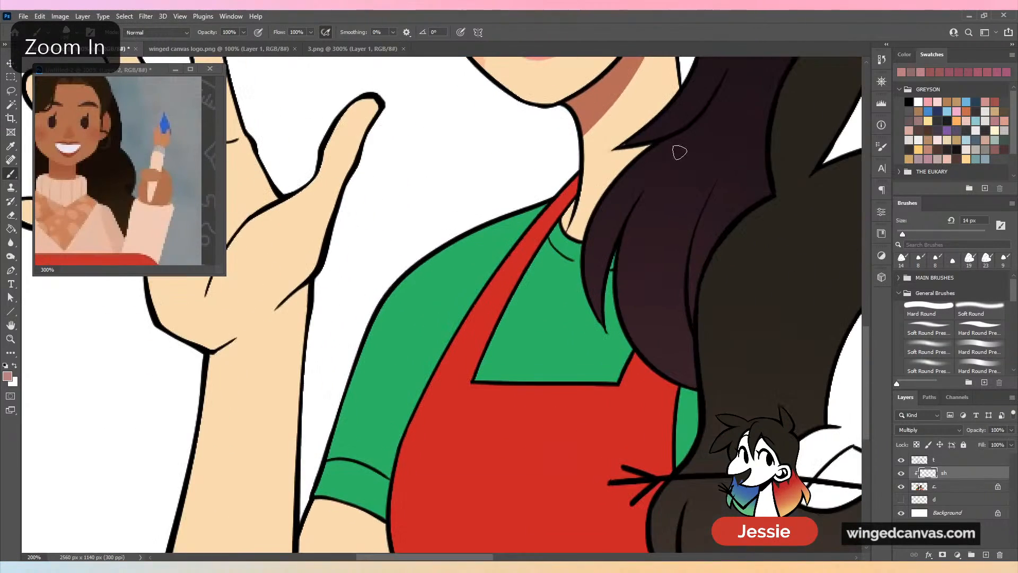
mouse_move(576, 172)
left_mouse_down()
mouse_move(543, 258)
mouse_move(527, 260)
mouse_move(544, 258)
mouse_move(459, 261)
mouse_move(515, 241)
mouse_move(484, 233)
mouse_move(530, 205)
mouse_move(494, 254)
mouse_move(547, 229)
mouse_move(534, 253)
mouse_move(572, 185)
mouse_move(547, 225)
left_mouse_up()
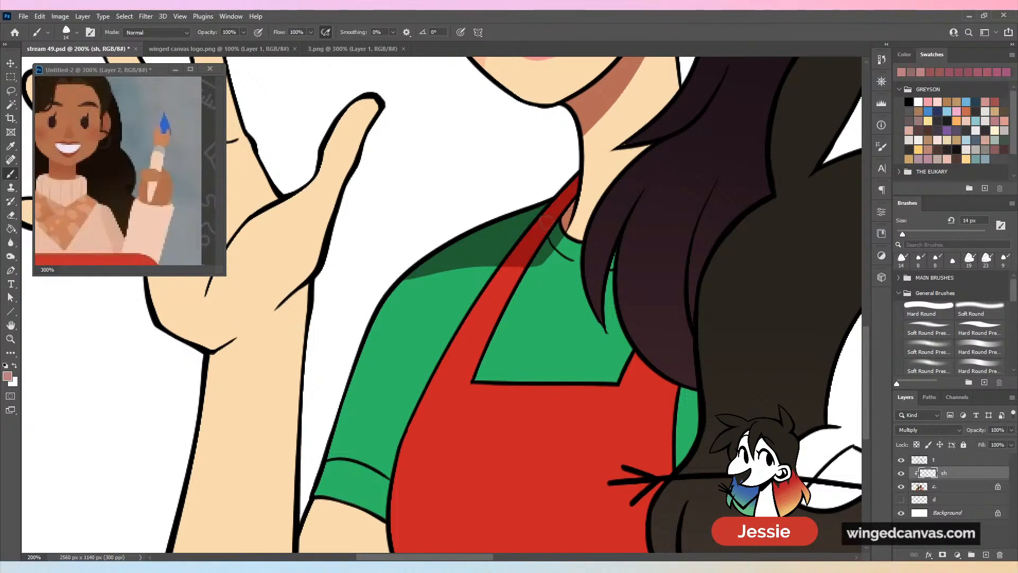
left_click_drag(465, 272, 380, 318)
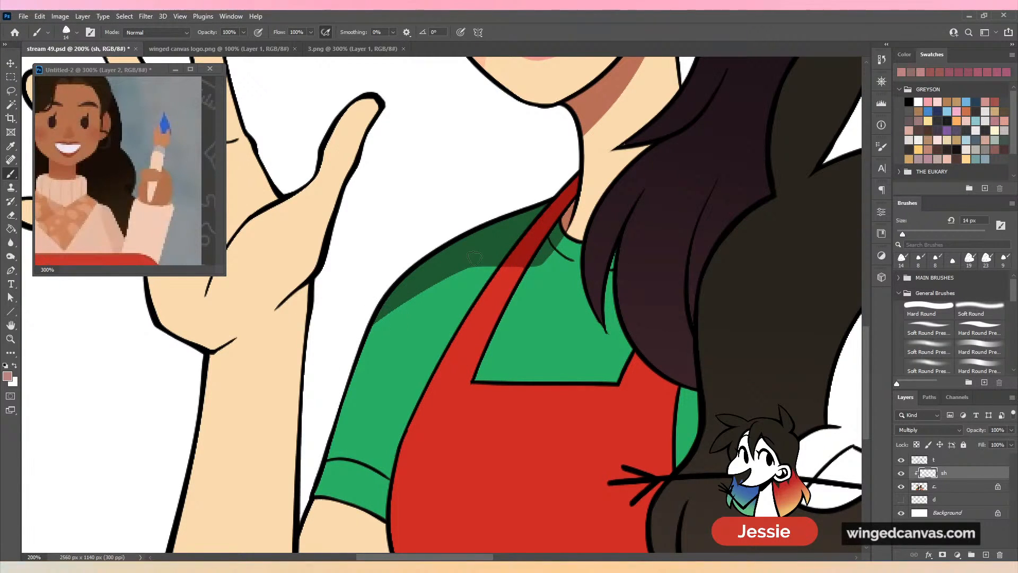
left_click_drag(429, 275, 561, 259)
left_click_drag(447, 273, 552, 265)
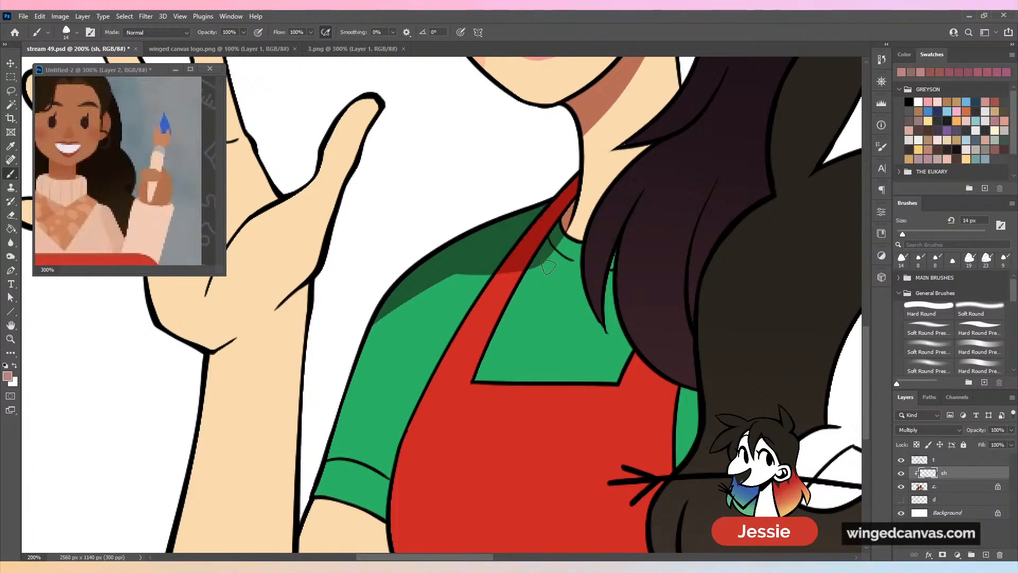
Undo the latest shading touch-ups around the waving woman's shoulder and sleeve.
key("ctrl+minus")
key("ctrl+minus")
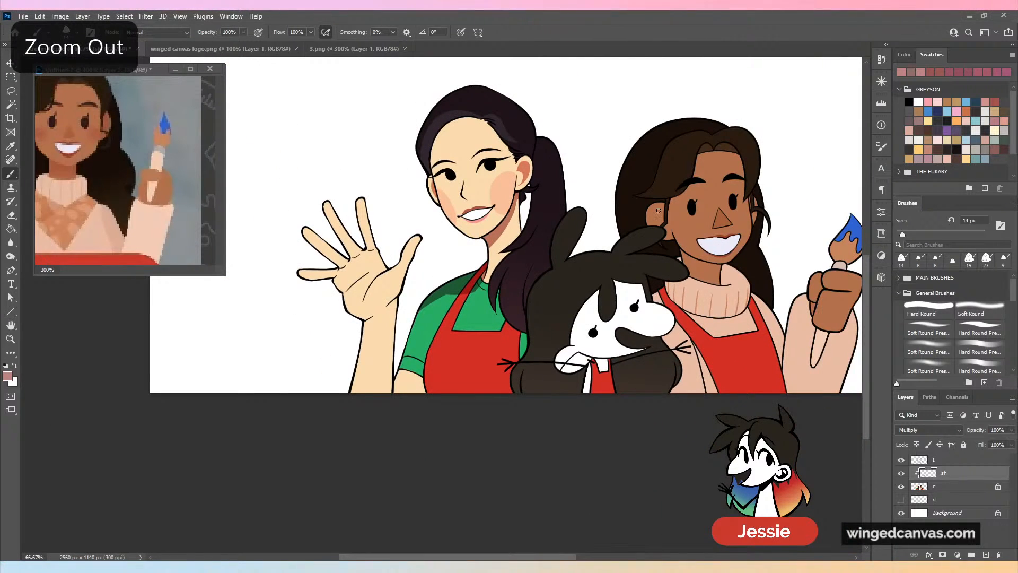
key("ctrl+plus")
key("ctrl+plus")
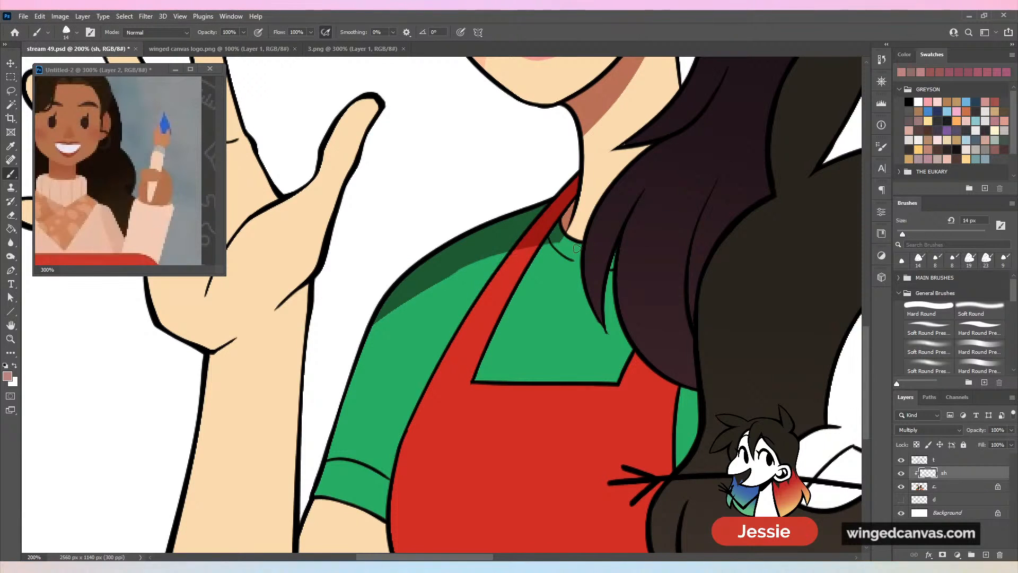
key("ctrl+z")
key("ctrl+minus")
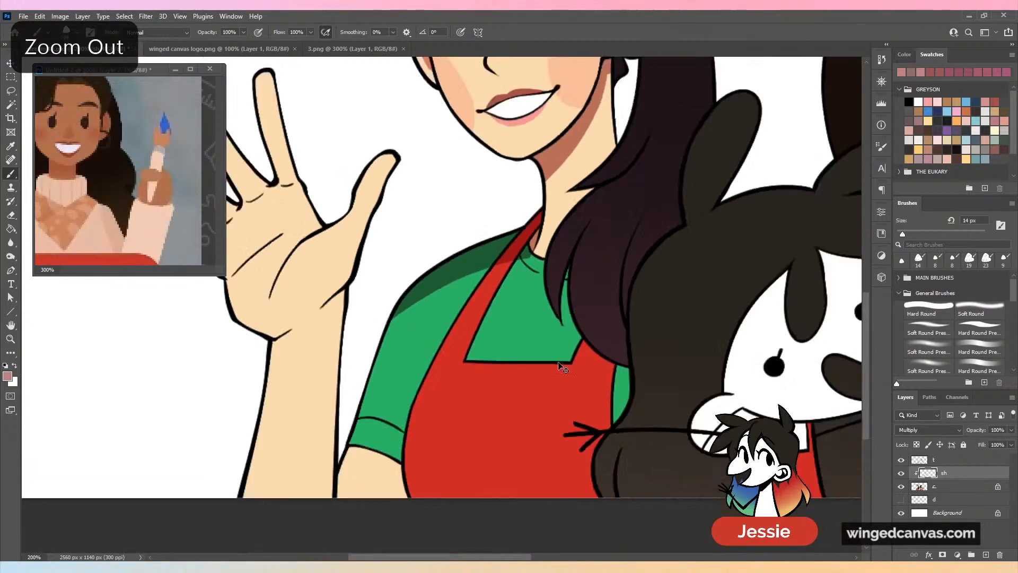
key("ctrl+minus")
key("ctrl+plus")
left_click_drag(531, 379, 531, 332)
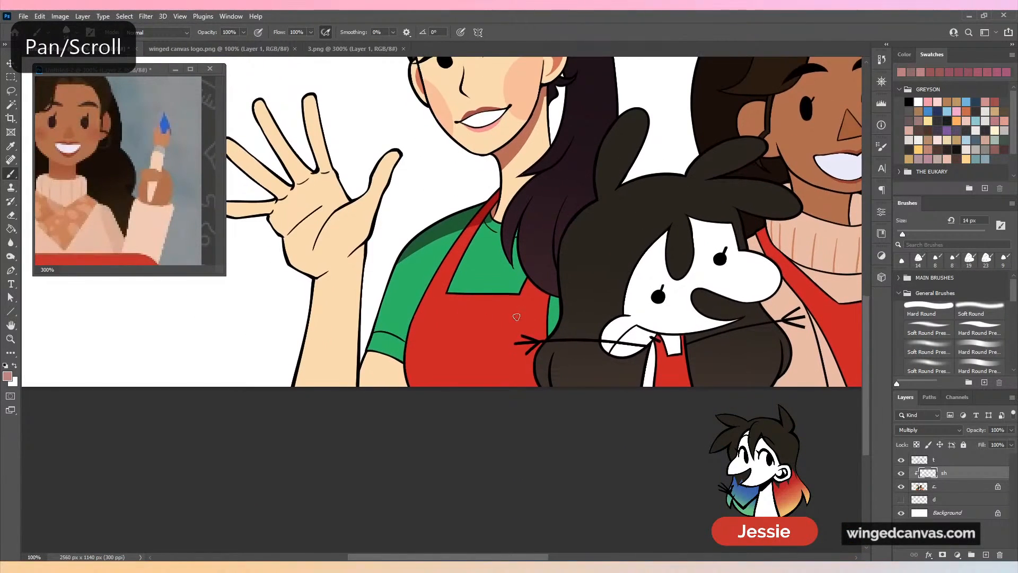
key("ctrl+plus")
key("ctrl+z")
key("ctrl+z")
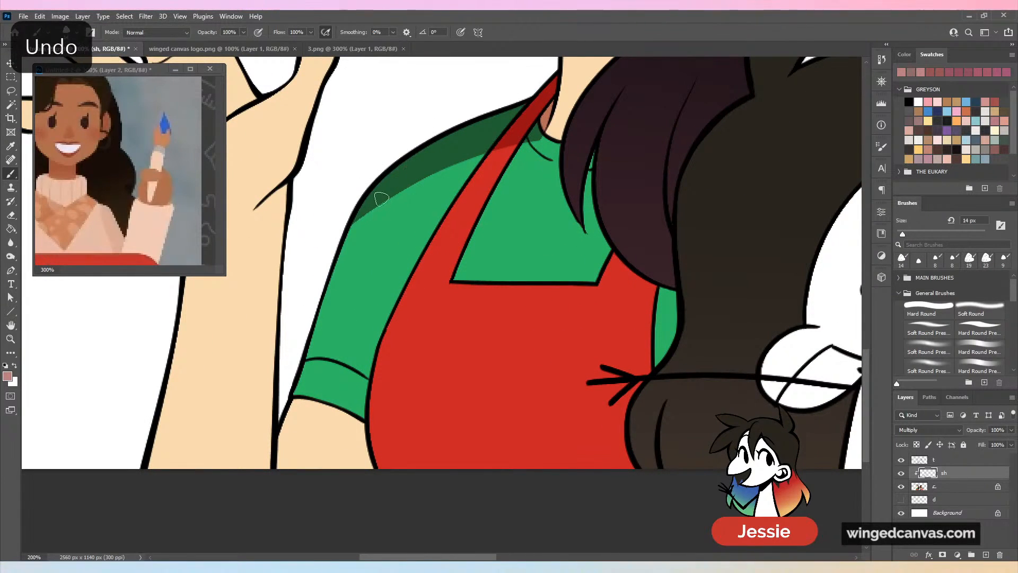
Lasso the part of the shadow running down the green sleeve and delete it, keeping the shading near the neck.
key("ctrl+minus")
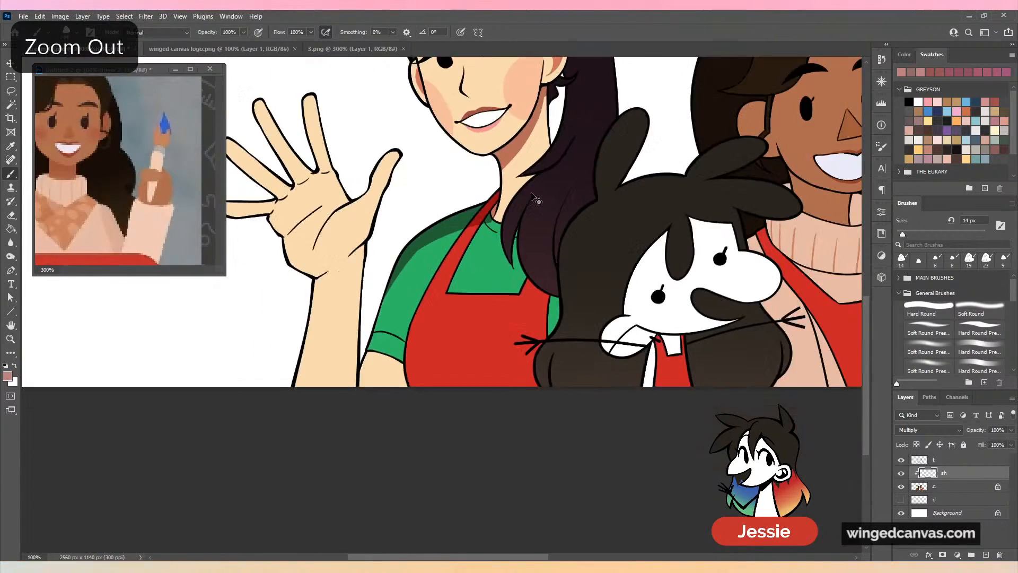
key("ctrl+minus")
key("ctrl+plus")
left_click_drag(467, 192, 477, 309)
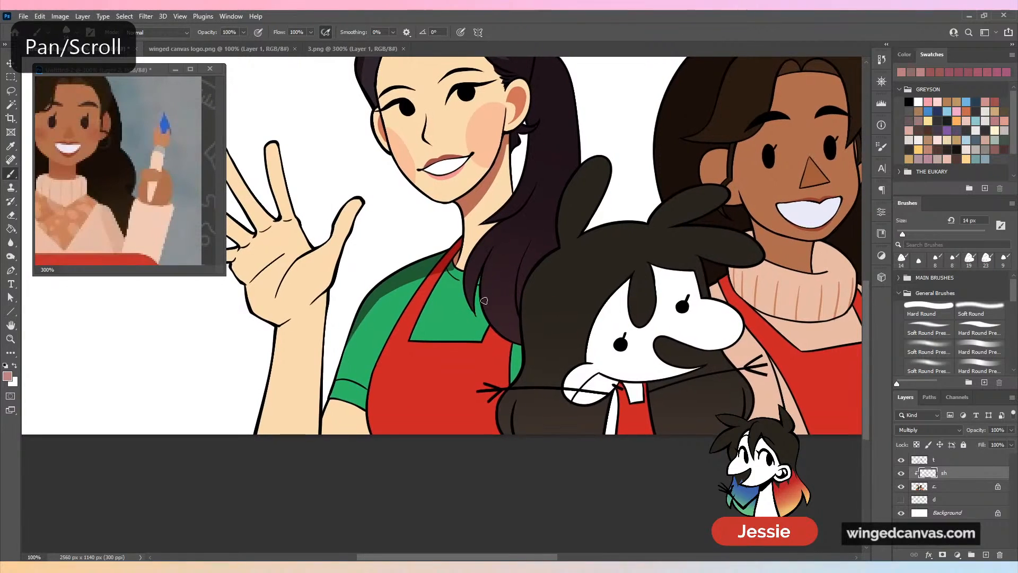
key("l")
key("ctrl+plus")
key("ctrl+plus")
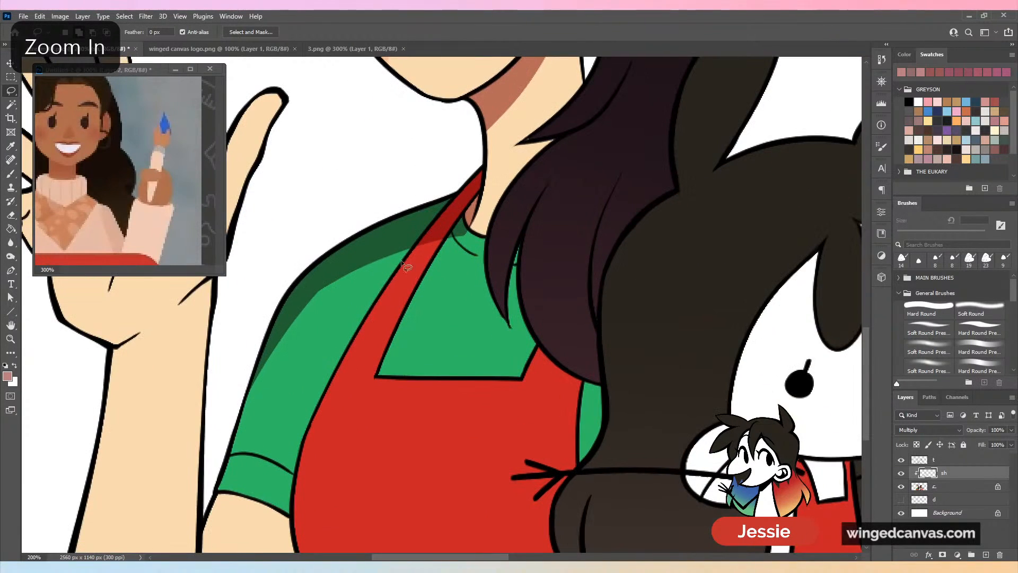
mouse_move(409, 258)
left_mouse_down()
mouse_move(308, 251)
mouse_move(255, 403)
mouse_move(416, 257)
mouse_move(312, 270)
mouse_move(329, 281)
left_mouse_up()
key("Delete")
key("ctrl+d")
key("b")
Paint a broader, curved lower edge on the shoulder shadow and carry it across the apron strap.
key("ctrl+minus")
key("ctrl+minus")
key("ctrl+minus")
key("ctrl+plus")
key("ctrl+plus")
key("ctrl+plus")
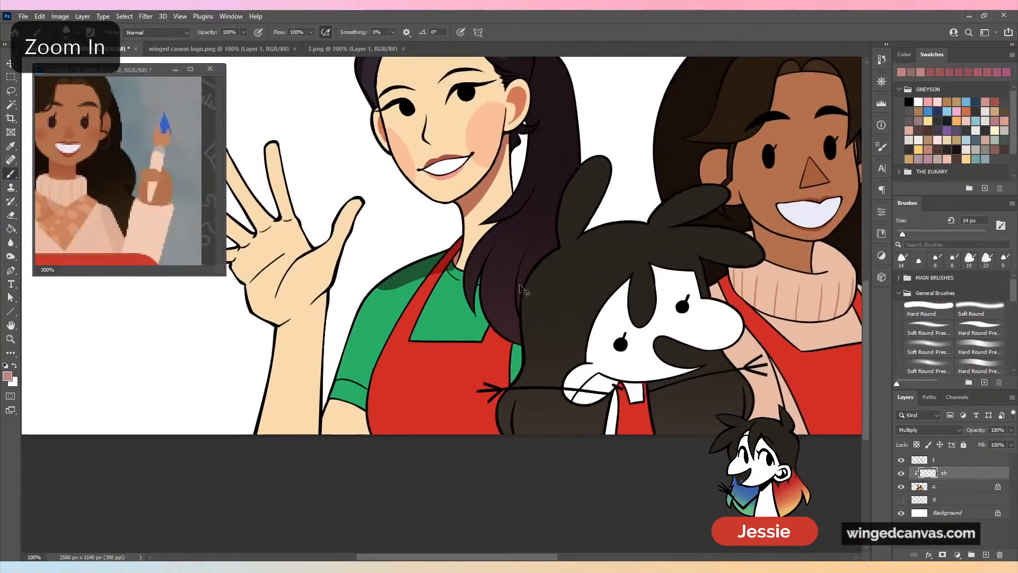
mouse_move(418, 254)
left_mouse_down()
mouse_move(337, 257)
mouse_move(413, 266)
left_mouse_up()
key("ctrl+z")
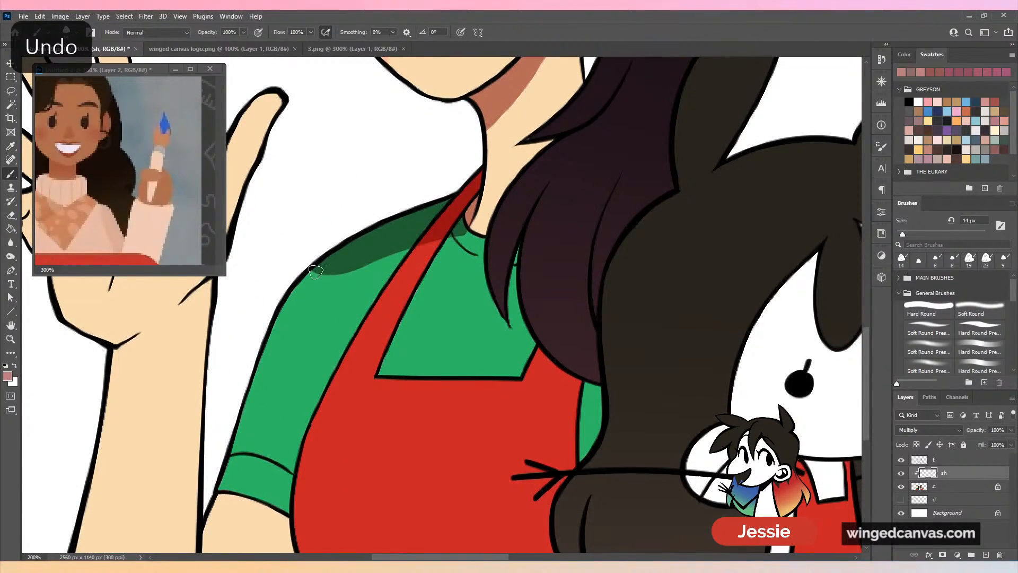
left_click_drag(319, 275, 459, 232)
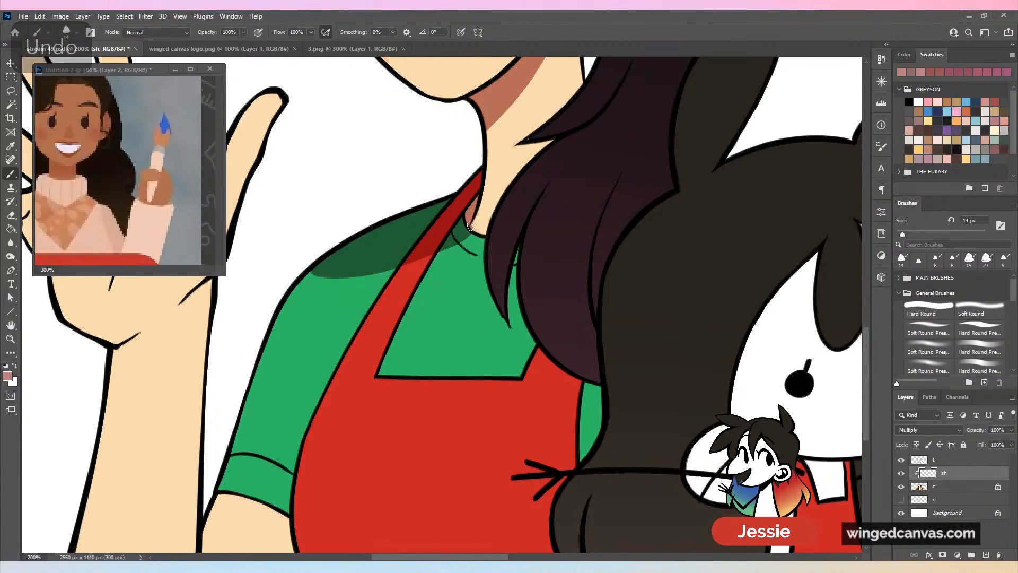
key("ctrl+minus")
key("ctrl+minus")
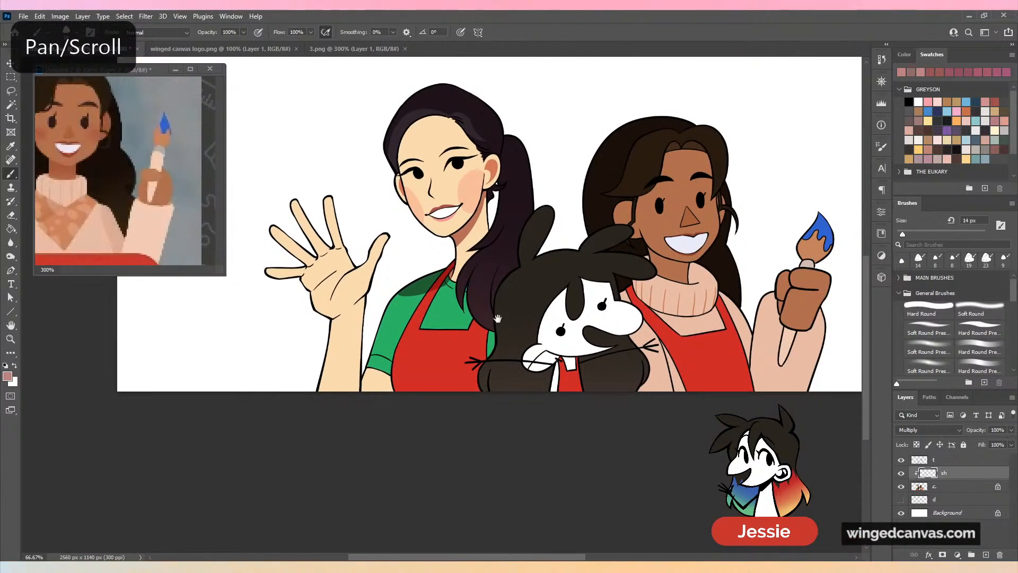
Paint shadows on the waving woman's lowered arm along the apron edge and beneath the green sleeve cuff.
scroll(624, 157, "down", 3)
key("ctrl+plus")
key("ctrl+plus")
mouse_move(533, 196)
left_mouse_down()
mouse_move(492, 351)
mouse_move(509, 324)
mouse_move(523, 236)
mouse_move(518, 290)
left_mouse_up()
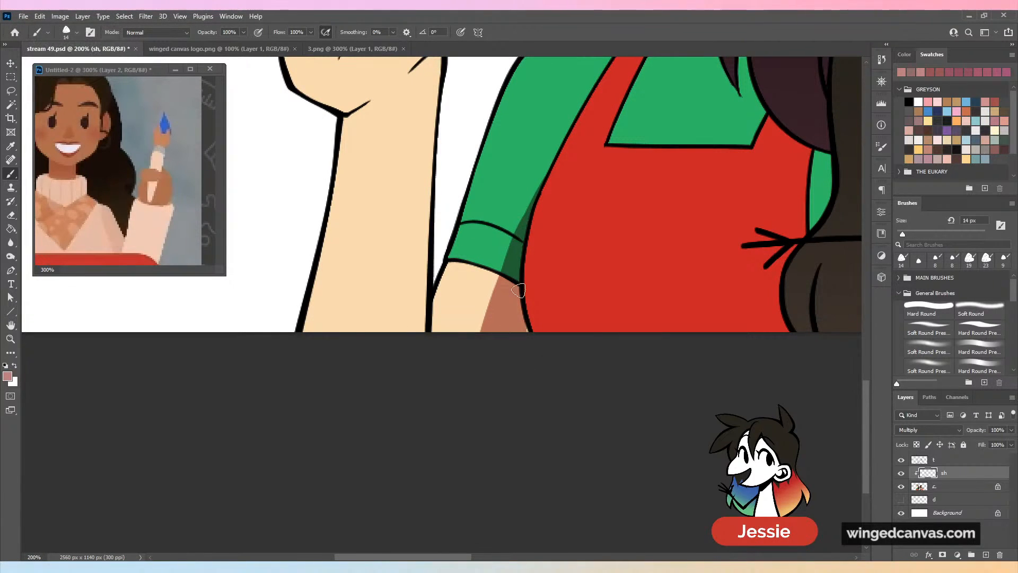
left_click_drag(442, 266, 491, 282)
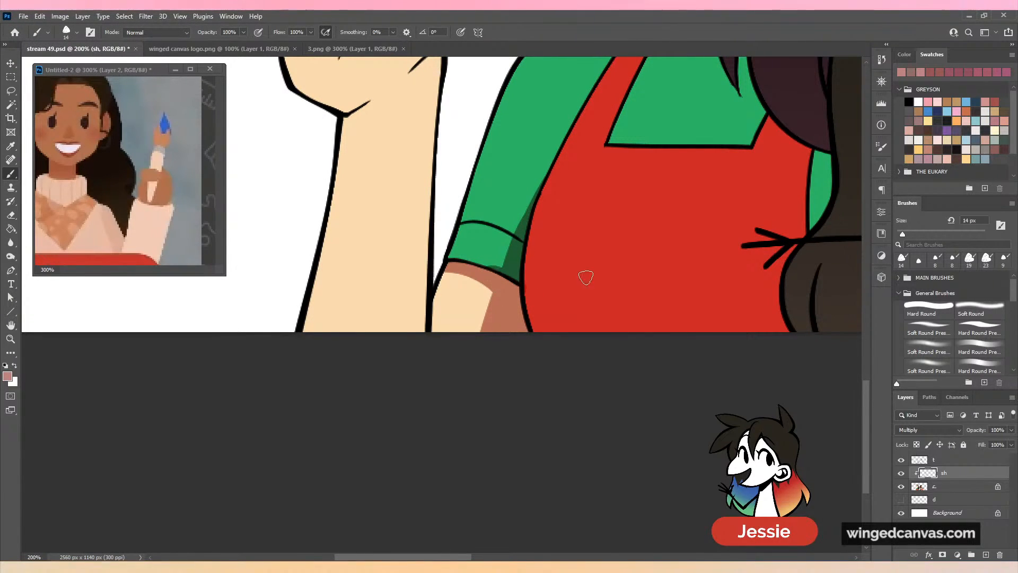
key("ctrl+z")
left_click_drag(569, 306, 521, 352)
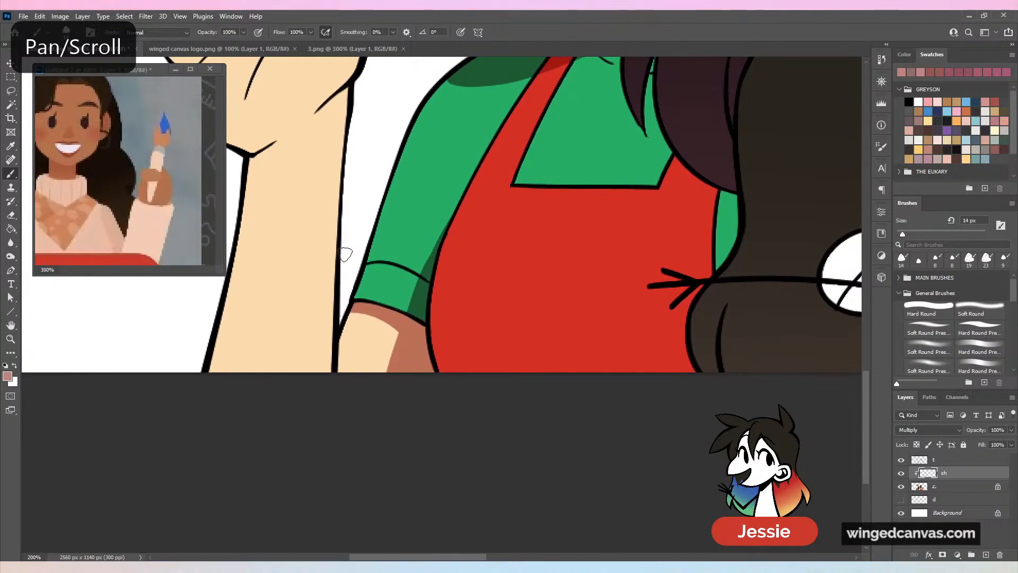
scroll(357, 332, "down", 1)
key("ctrl+minus")
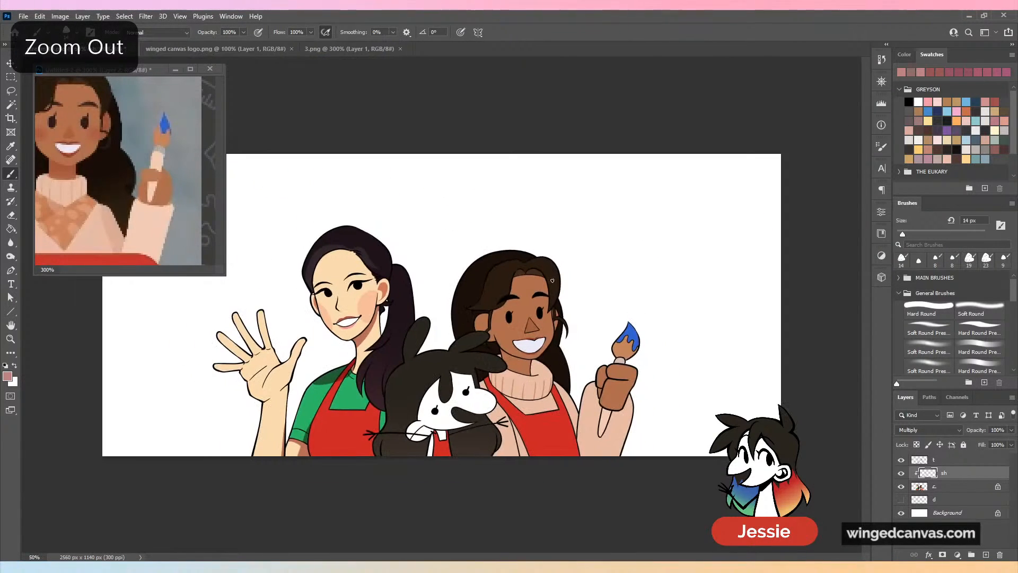
Lasso the waving woman's shoulder and collar area and delete the shoulder, strap and collar shading.
key("ctrl+plus")
left_click_drag(379, 389, 538, 289)
key("ctrl+plus")
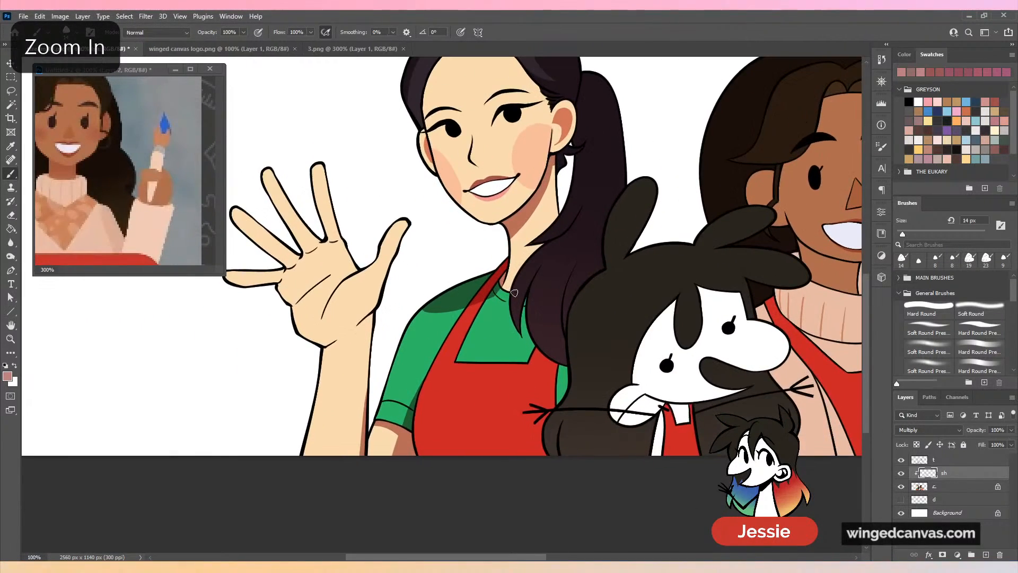
key("l")
mouse_move(493, 313)
left_mouse_down()
mouse_move(496, 249)
mouse_move(403, 294)
mouse_move(435, 333)
mouse_move(504, 314)
left_mouse_up()
key("ctrl+d")
key("b")
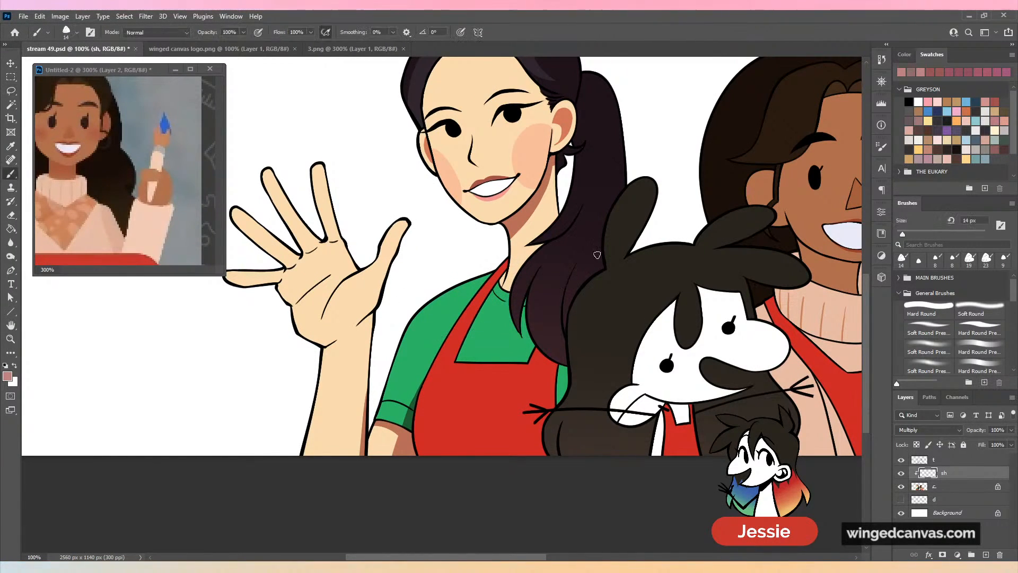
Paint shading on the waving woman's neck, collar and upper apron strap where they meet at the shoulder.
key("ctrl+plus")
mouse_move(532, 251)
left_mouse_down()
mouse_move(553, 270)
mouse_move(554, 238)
mouse_move(558, 261)
left_mouse_up()
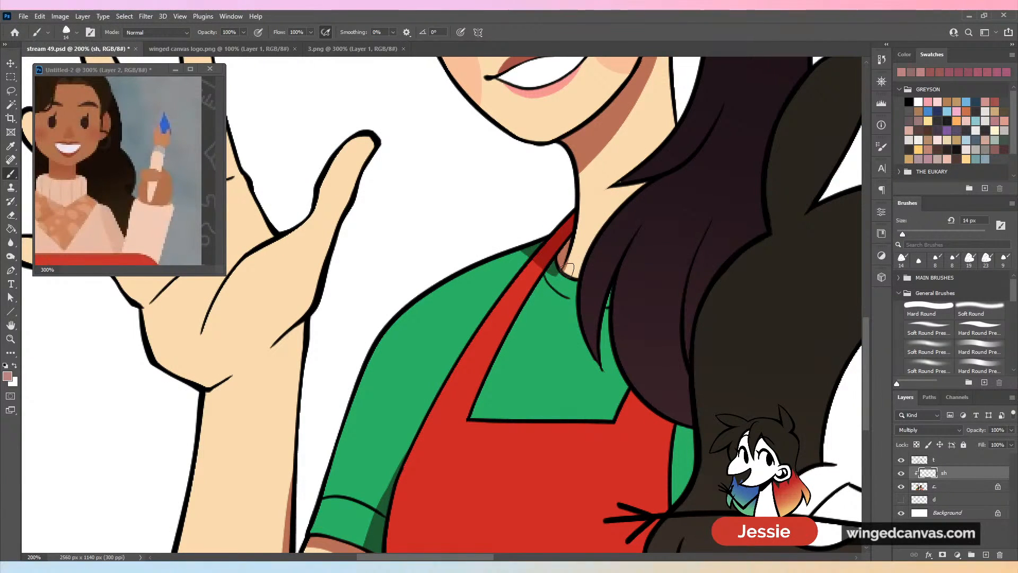
key("ctrl+minus")
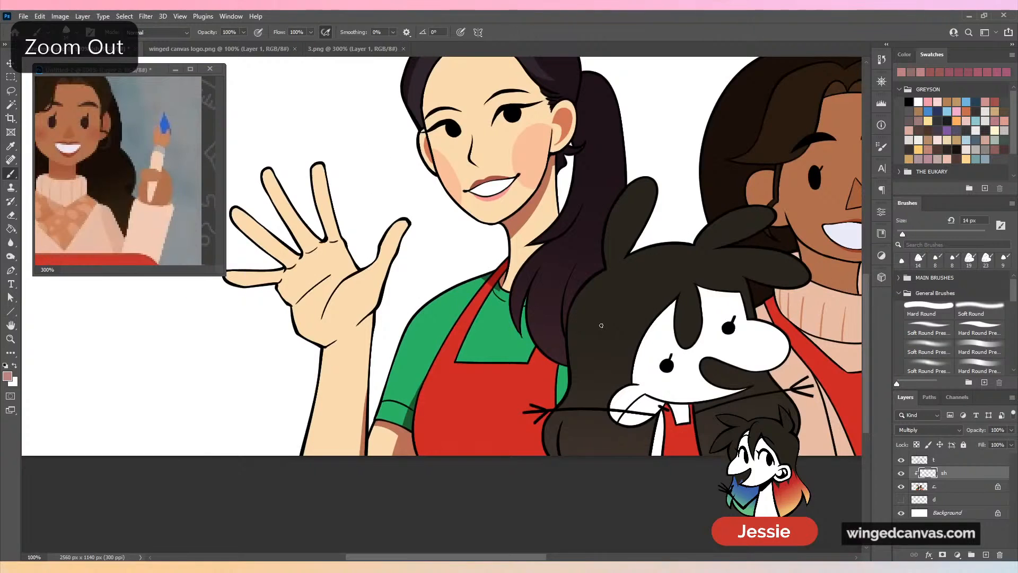
mouse_move(636, 297)
left_mouse_down()
mouse_move(663, 286)
mouse_move(583, 286)
left_mouse_up()
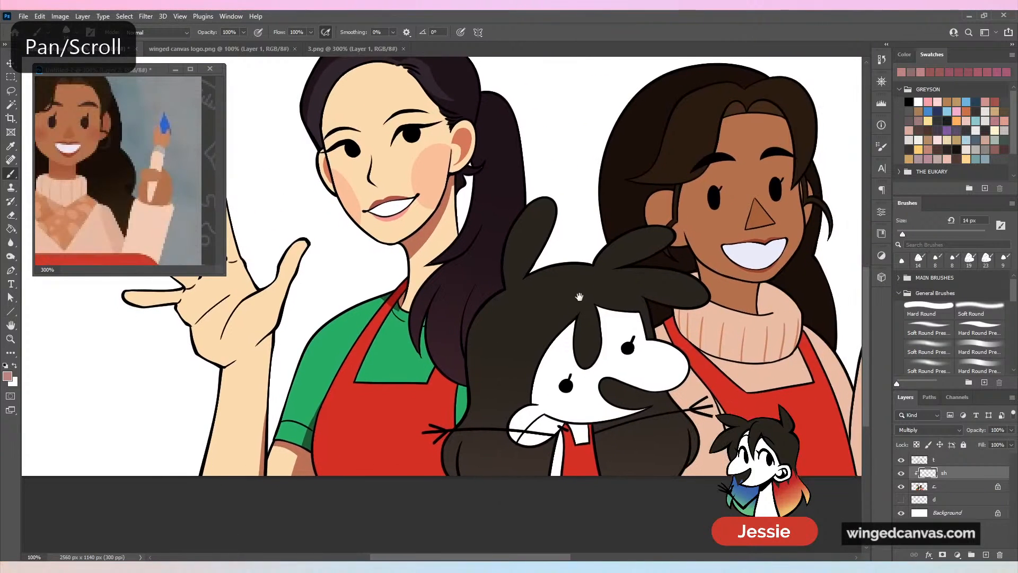
Paint the waving woman's ponytail shadow across the green shirt and the upper edge of the red apron.
key("ctrl+plus")
mouse_move(404, 336)
left_mouse_down()
mouse_move(413, 436)
mouse_move(458, 421)
mouse_move(417, 401)
mouse_move(457, 480)
mouse_move(474, 492)
mouse_move(458, 468)
mouse_move(484, 477)
left_mouse_up()
left_click_drag(516, 418, 509, 329)
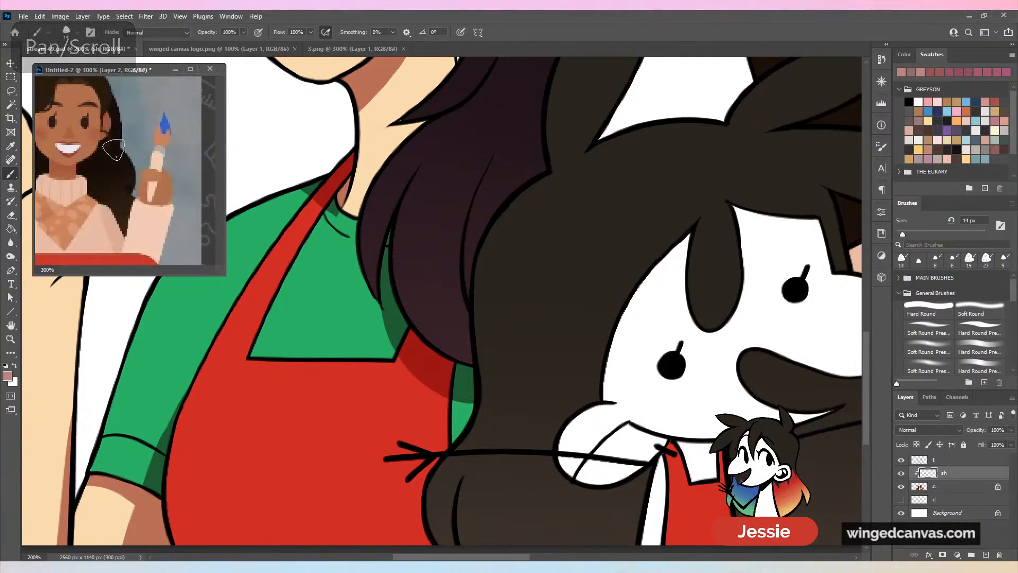
Bring the brush-holding woman's full reference portrait into view and compare it with her figure in the illustration.
left_click_drag(111, 151, 168, 194)
key("ctrl+plus")
key("ctrl+minus")
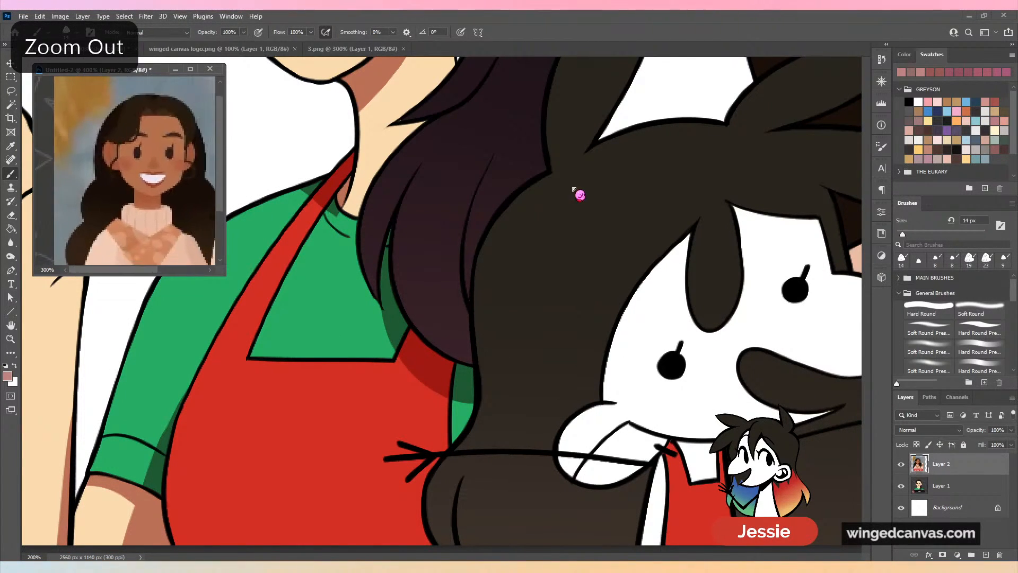
key("ctrl+minus")
left_click(578, 194)
key("ctrl+minus")
key("ctrl+minus")
left_click_drag(817, 241, 686, 300)
key("ctrl+plus")
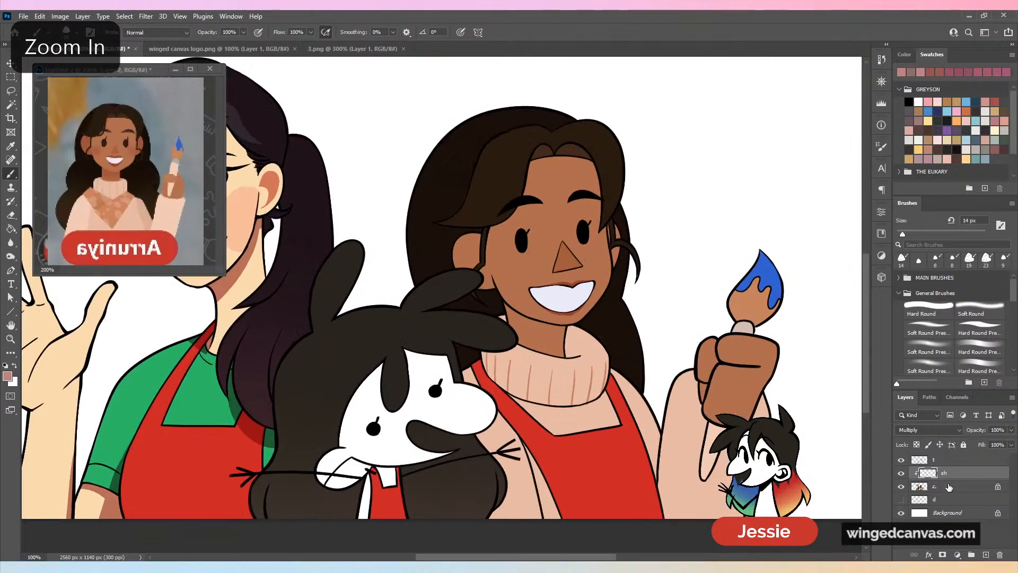
On layer c, paint a fuller upper lip for the brush-holding woman and tidy its edges with sampled skin and teeth colours.
key("alt+bracketleft")
key("ctrl+plus")
left_click(703, 265, "alt")
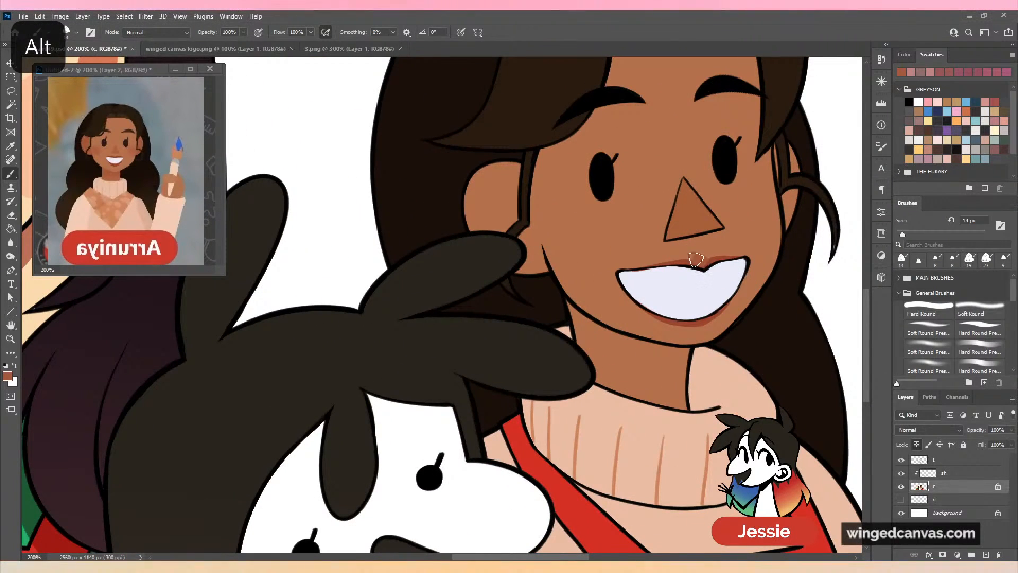
left_click_drag(696, 259, 626, 268)
key("ctrl+z")
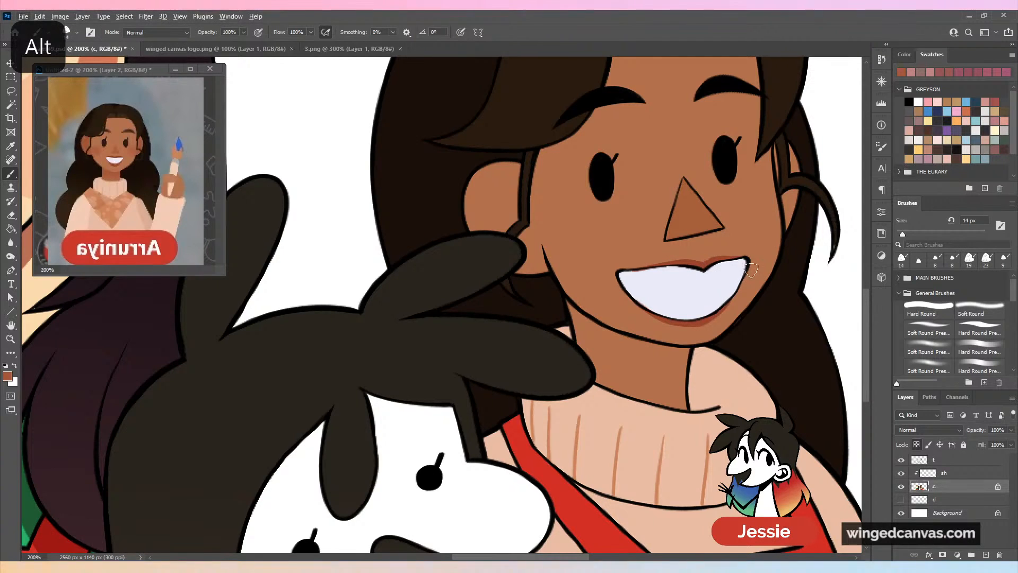
mouse_move(751, 270)
left_mouse_down()
mouse_move(697, 273)
mouse_move(698, 260)
mouse_move(743, 257)
left_mouse_up()
left_click(722, 272, "alt")
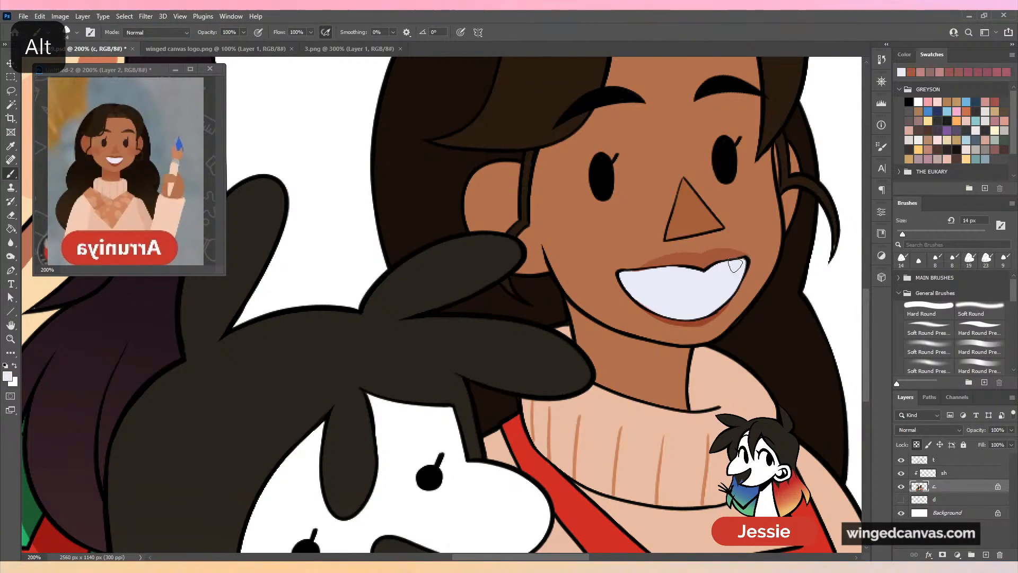
left_click(751, 251, "alt")
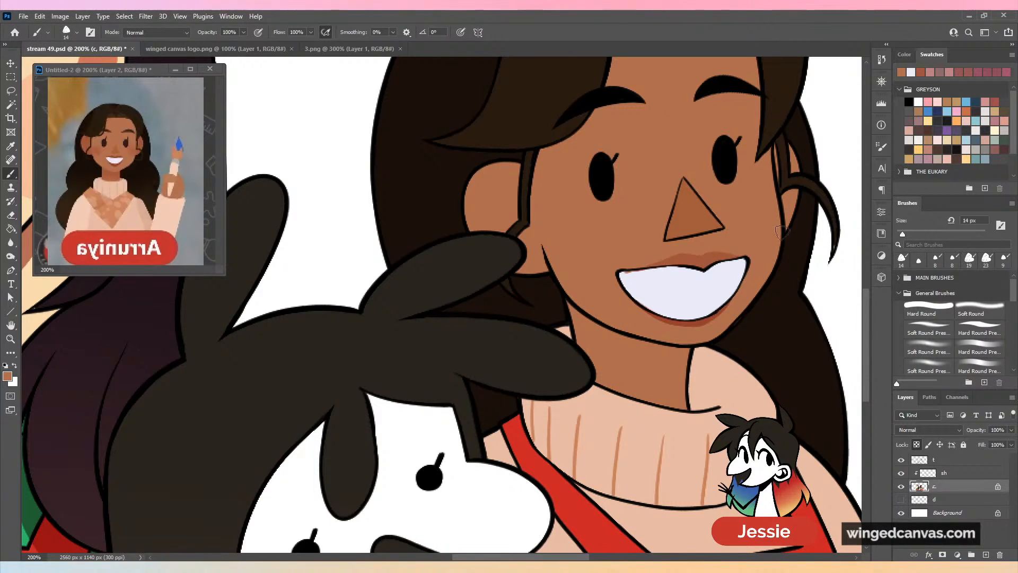
left_click(694, 258, "alt")
left_click(626, 277, "alt")
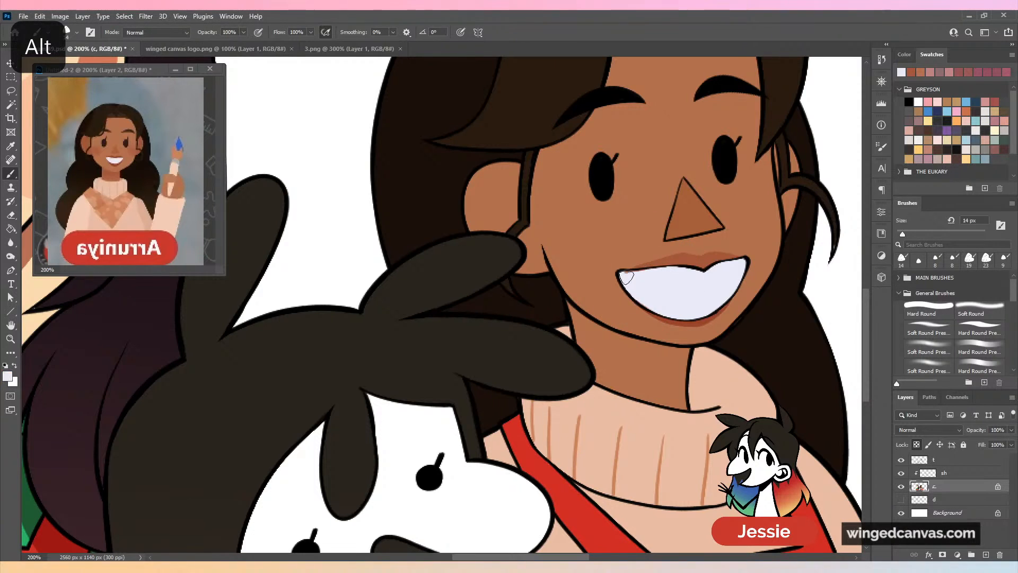
Paint a thicker, curved lower lip beneath the brush-holding woman's teeth using the sampled reddish lip colour.
scroll(763, 250, "right", 5)
scroll(636, 325, "up", 2)
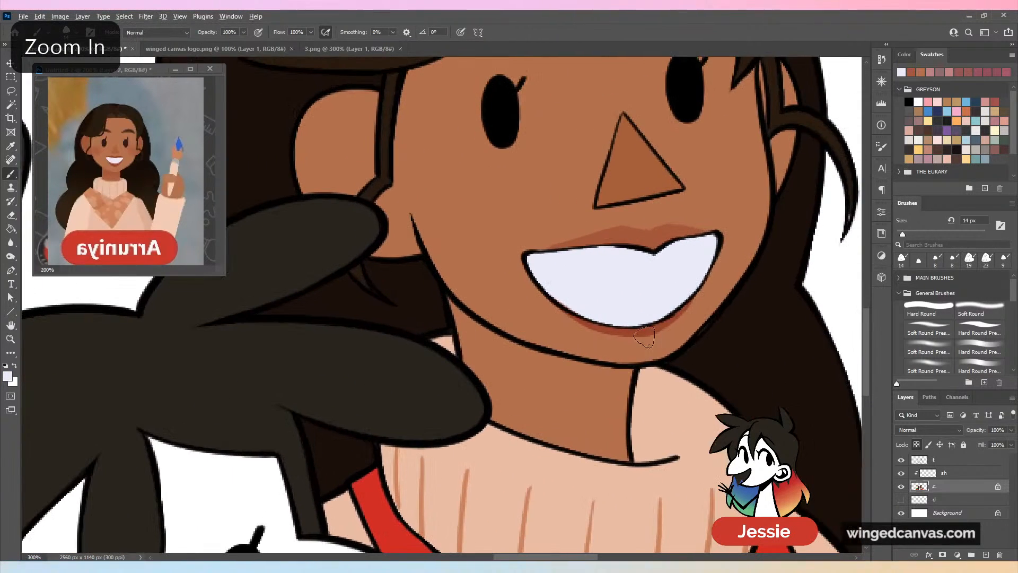
left_click(592, 328, "alt")
mouse_move(560, 308)
left_mouse_down()
mouse_move(601, 332)
mouse_move(680, 319)
left_mouse_up()
key("ctrl+z")
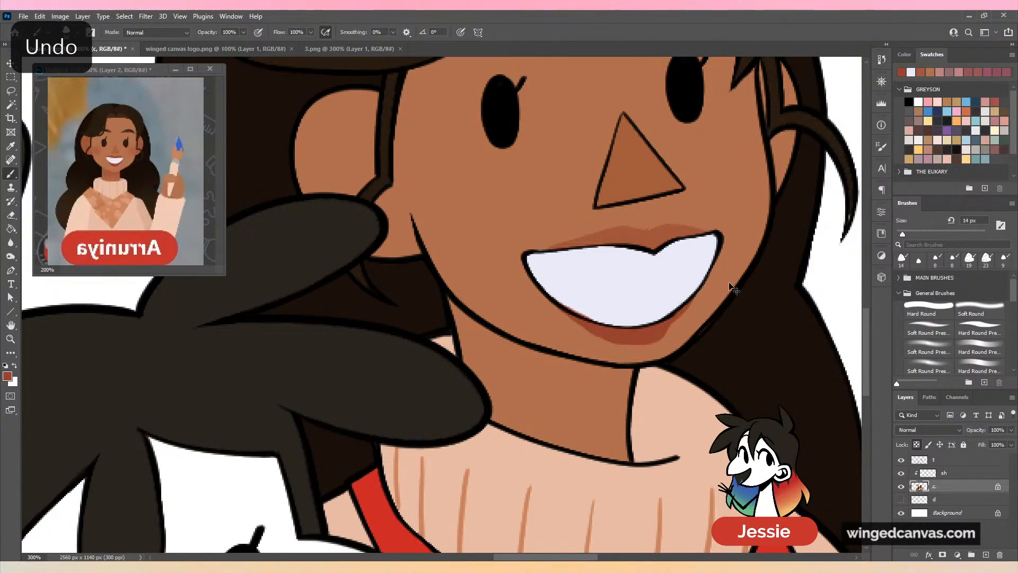
mouse_move(558, 308)
left_mouse_down()
mouse_move(599, 333)
mouse_move(673, 322)
left_mouse_up()
key("ctrl+z")
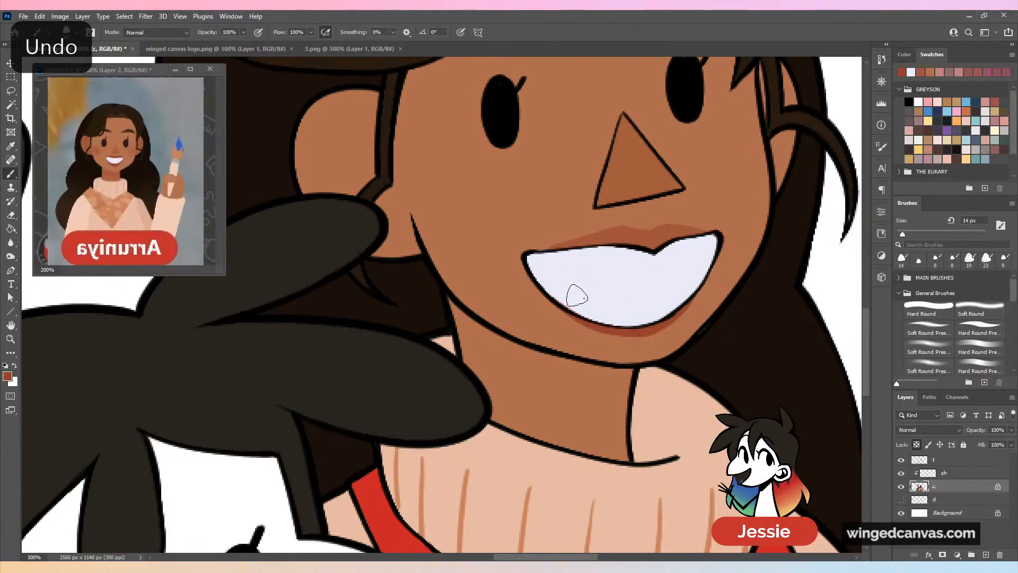
mouse_move(558, 308)
left_mouse_down()
mouse_move(658, 327)
mouse_move(678, 319)
mouse_move(706, 283)
left_mouse_up()
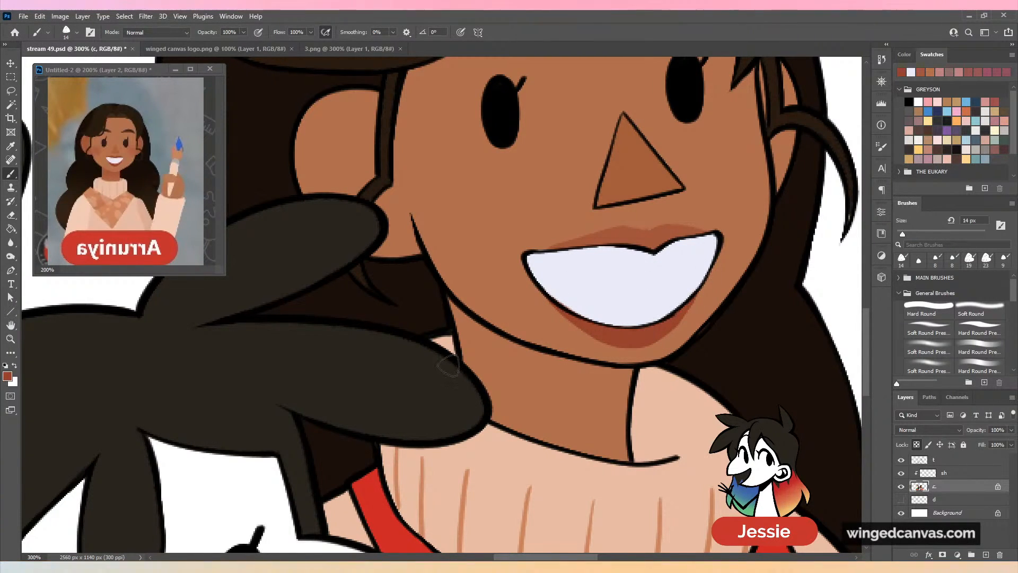
Touch up the contours of both lips with colours sampled from the surrounding skin, teeth and lips.
left_click(727, 291, "alt")
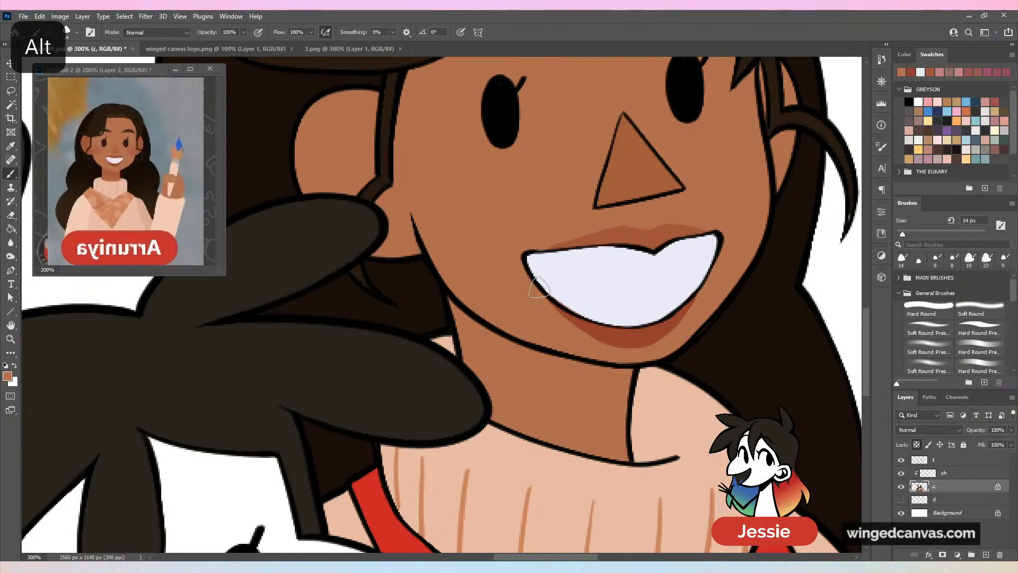
mouse_move(552, 311)
left_mouse_down()
mouse_move(610, 347)
mouse_move(650, 340)
mouse_move(648, 324)
left_mouse_up()
key("ctrl+z")
key("ctrl+z")
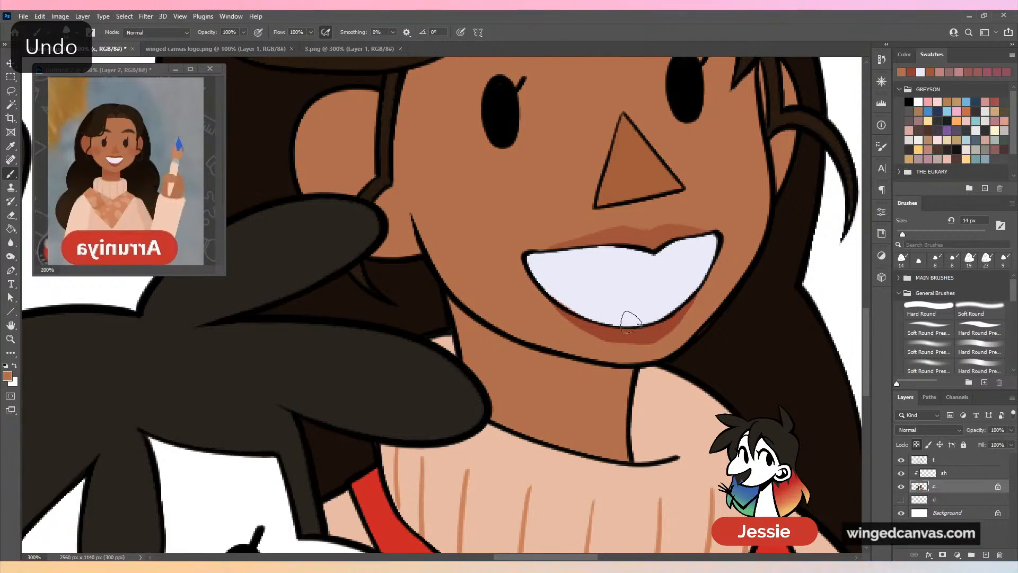
left_click(575, 305, "alt")
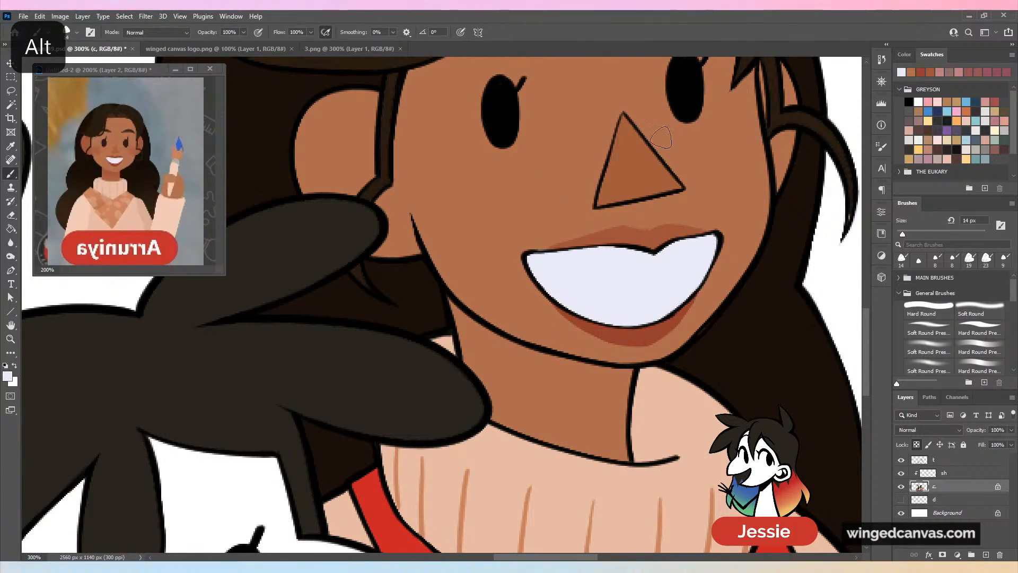
left_click(653, 223, "alt")
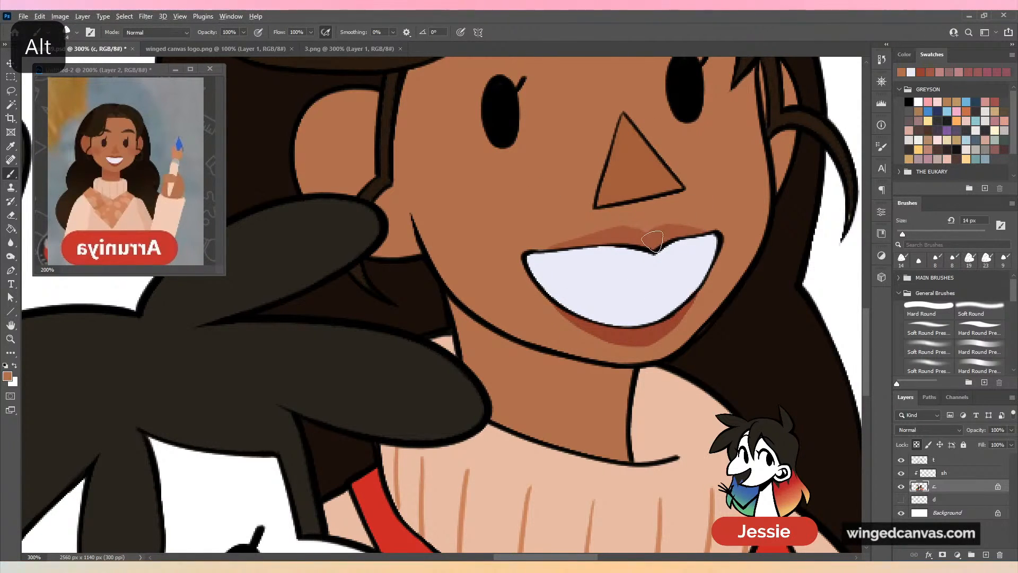
left_click(640, 238, "alt")
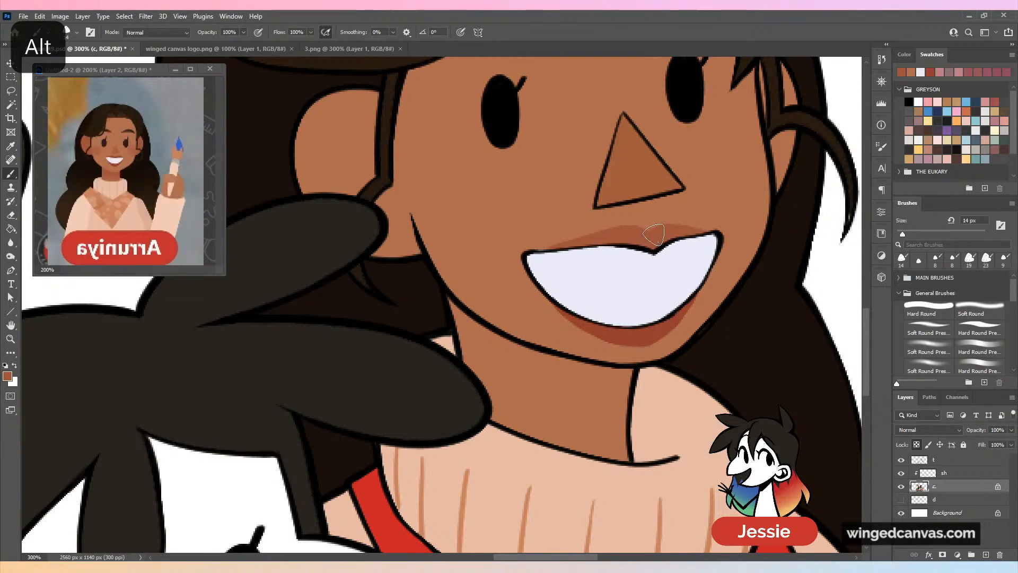
Return to a view of the whole group and save the illustration.
key("ctrl+minus")
key("ctrl+minus")
key("ctrl+minus")
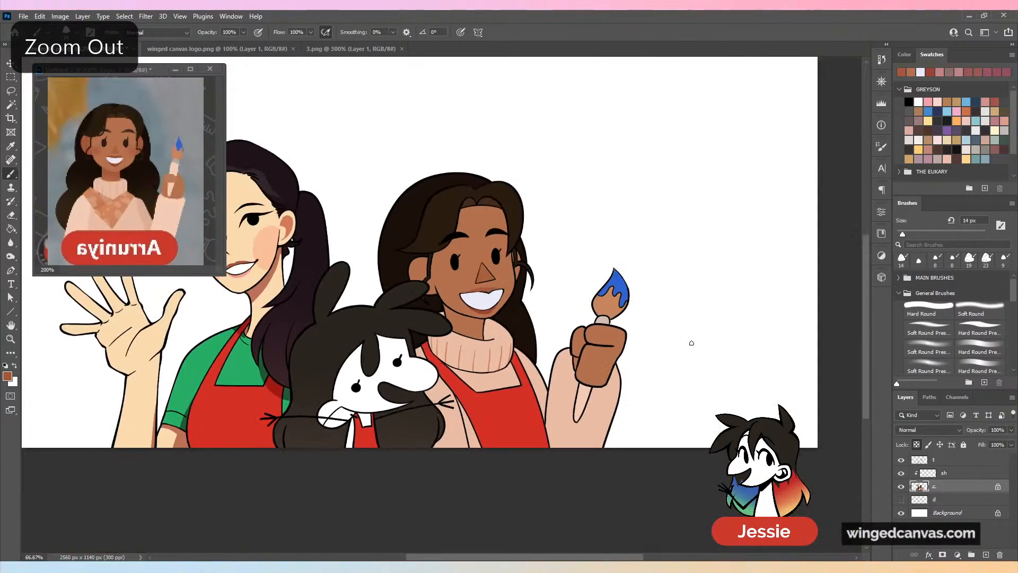
key("ctrl+minus")
key("ctrl+plus")
key("ctrl+s")
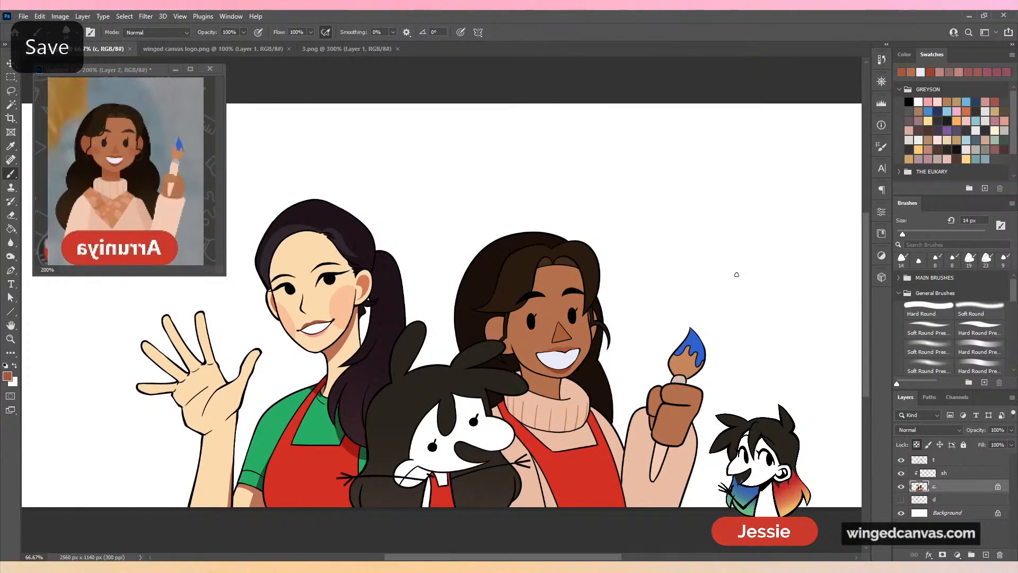
Paint reddish-brown blush patches on both of the brush-holding woman's cheeks.
key("ctrl+plus")
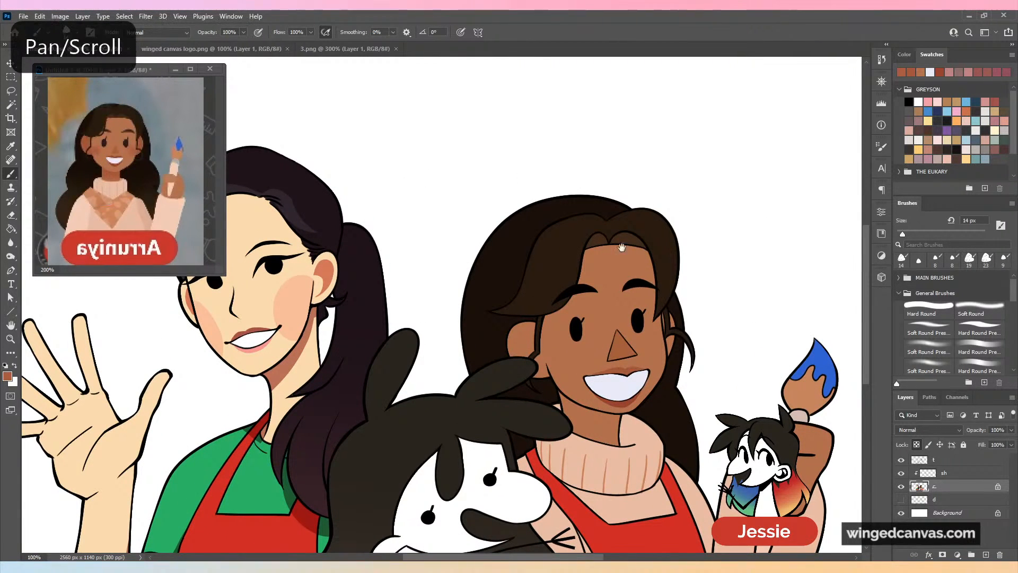
mouse_move(516, 336)
left_mouse_down()
mouse_move(366, 250)
mouse_move(396, 297)
mouse_move(366, 276)
mouse_move(390, 310)
mouse_move(384, 259)
mouse_move(406, 251)
mouse_move(403, 313)
left_mouse_up()
key("ctrl+plus")
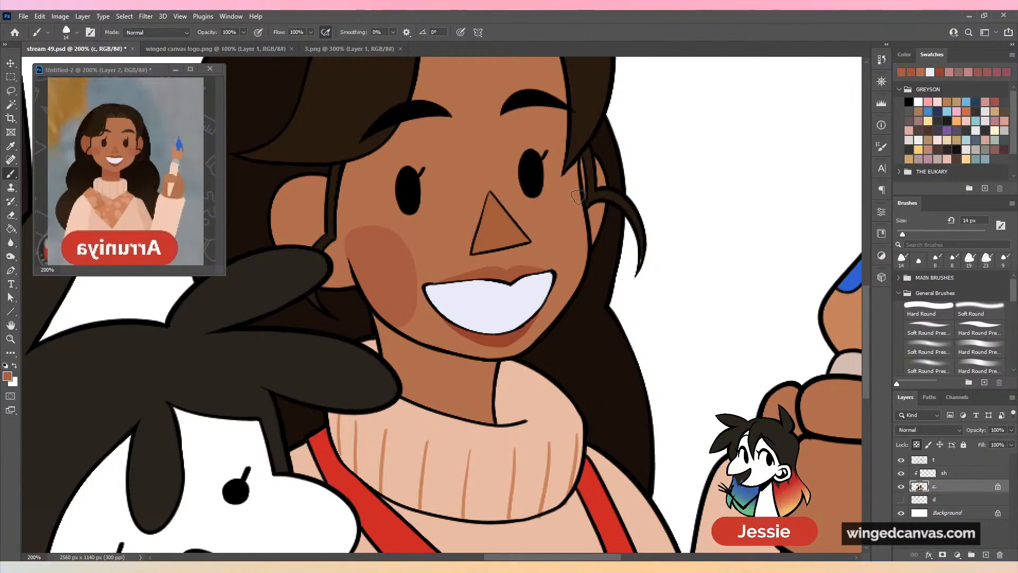
mouse_move(578, 196)
left_mouse_down()
mouse_move(566, 257)
mouse_move(577, 266)
mouse_move(576, 231)
mouse_move(578, 269)
left_mouse_up()
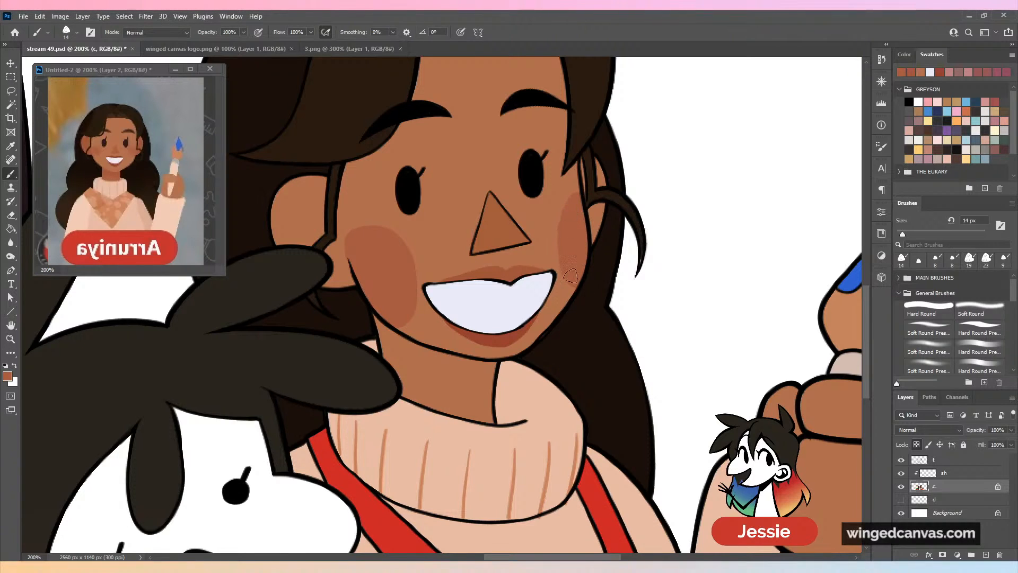
key("ctrl+minus")
key("ctrl+plus")
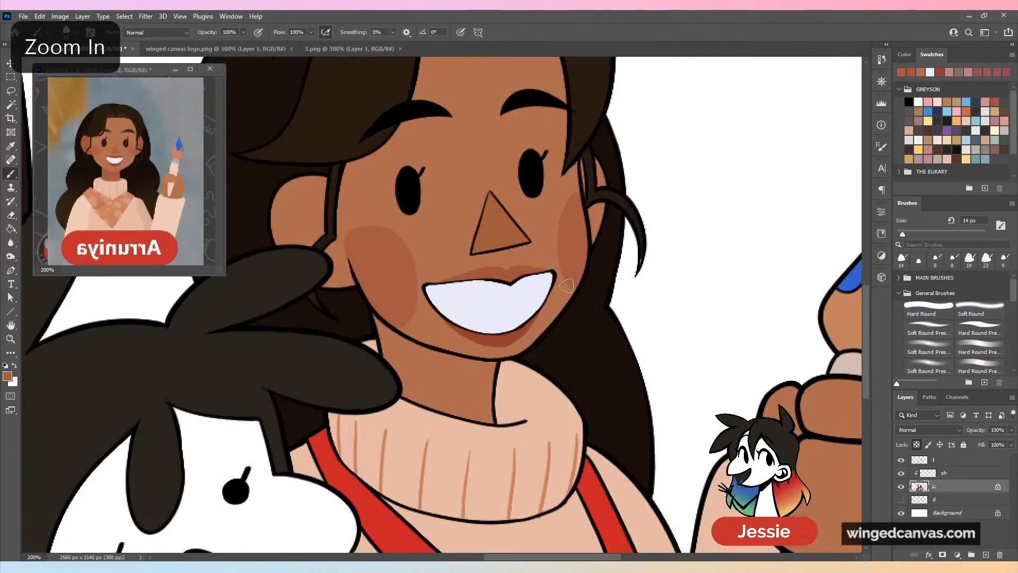
left_click_drag(566, 287, 562, 249)
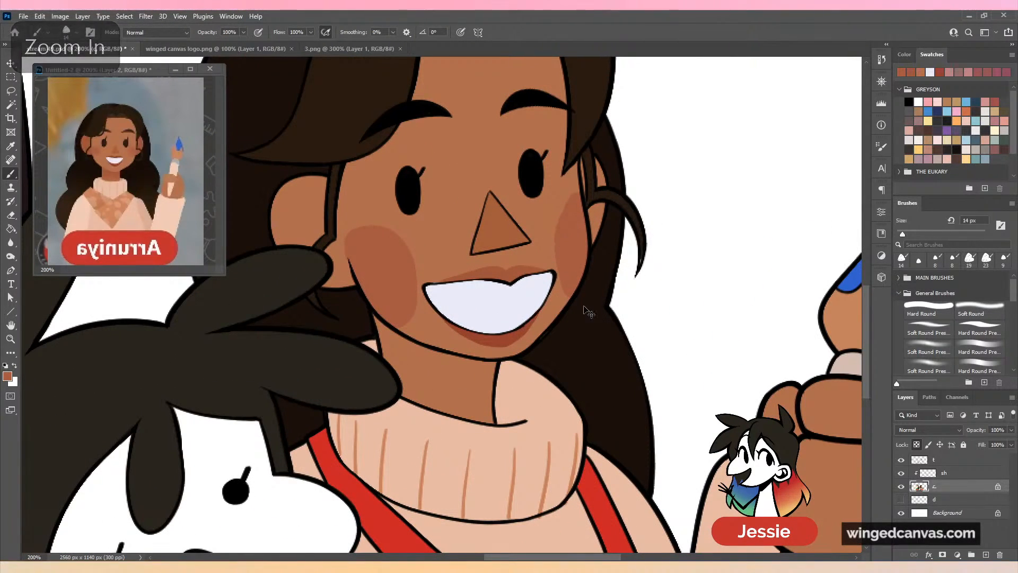
Check the brush-holding woman's blush up close and against the whole group.
key("ctrl+minus")
key("ctrl+minus")
key("ctrl+plus")
key("ctrl+plus")
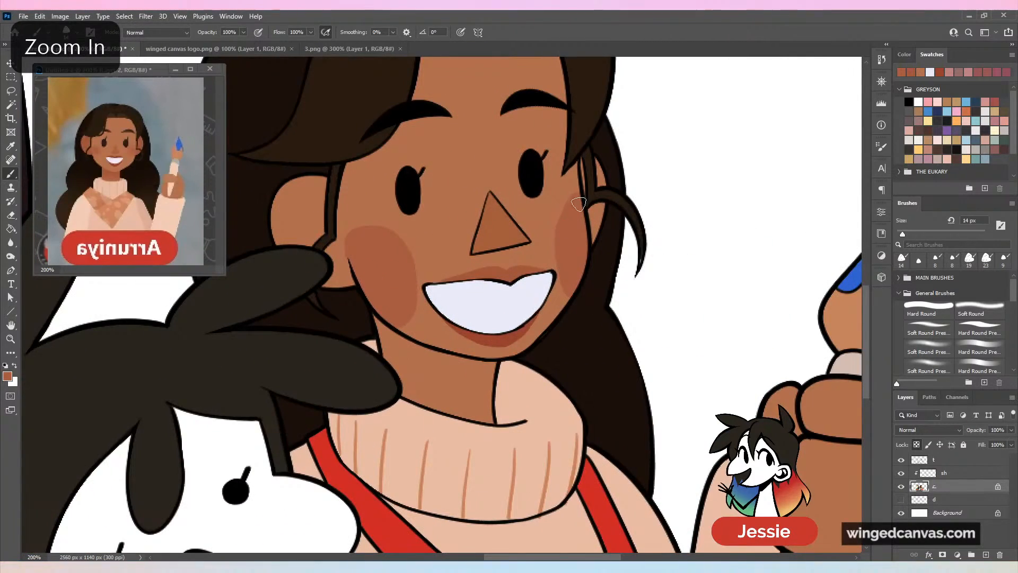
key("ctrl+minus")
key("ctrl+minus")
key("ctrl+minus")
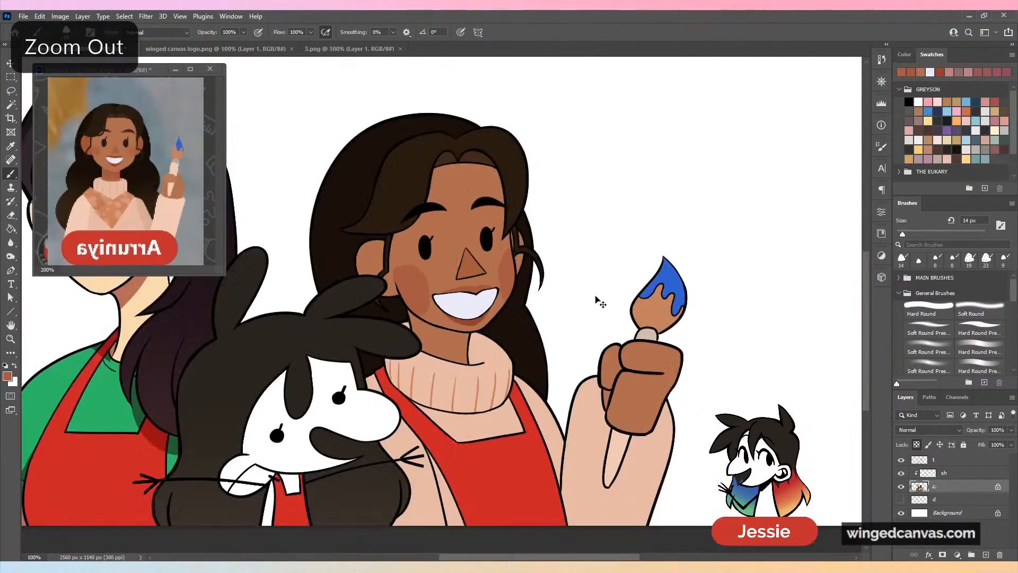
key("ctrl+plus")
key("ctrl+plus")
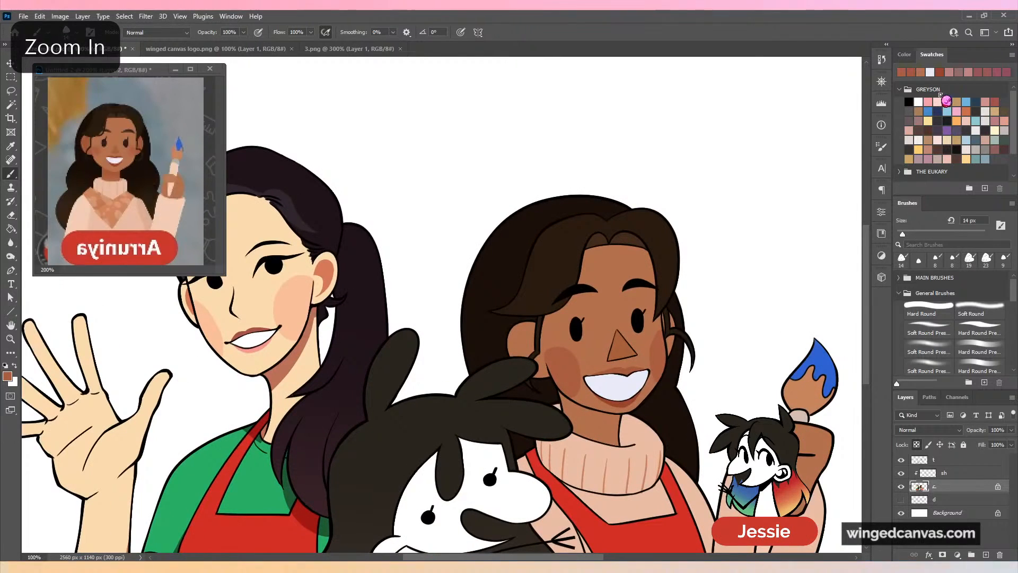
On layer sh, paint a pink Multiply shadow under the brush-holding woman's chin across her neck and inside the turtleneck collar.
left_click_drag(691, 413, 635, 323)
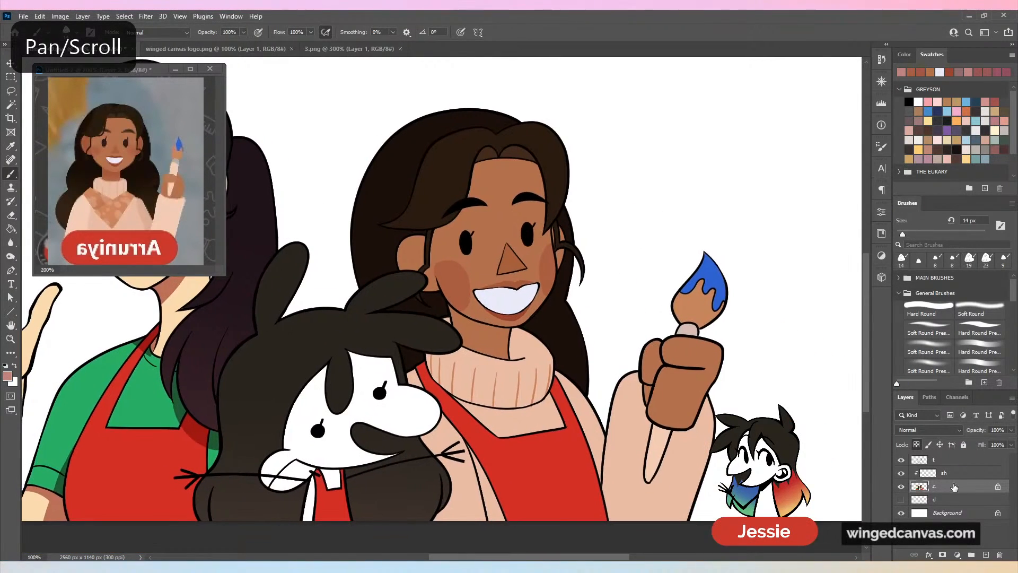
key("alt+bracketright")
key("ctrl+plus")
key("ctrl+plus")
left_click_drag(581, 241, 533, 220)
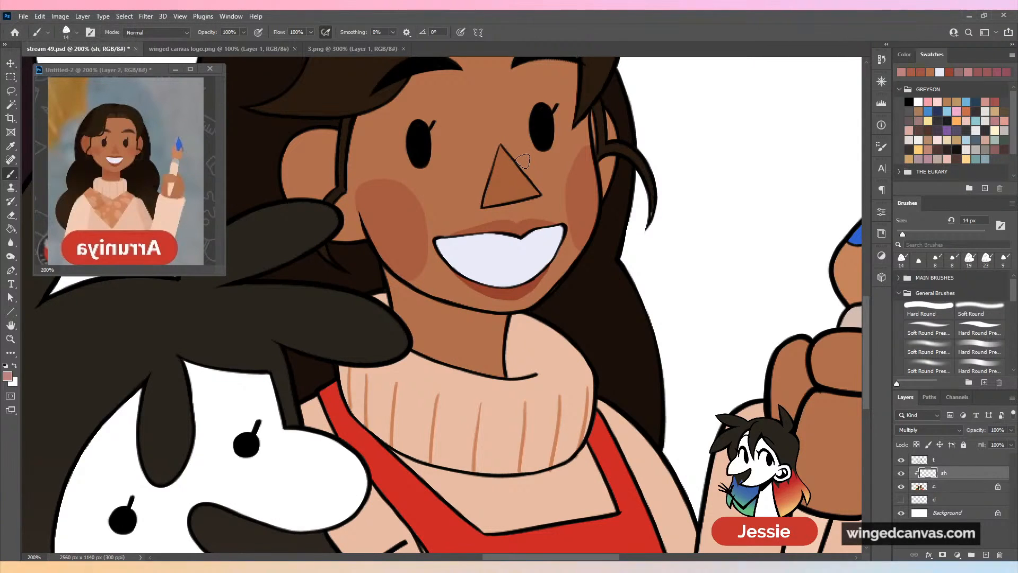
key("ctrl+plus")
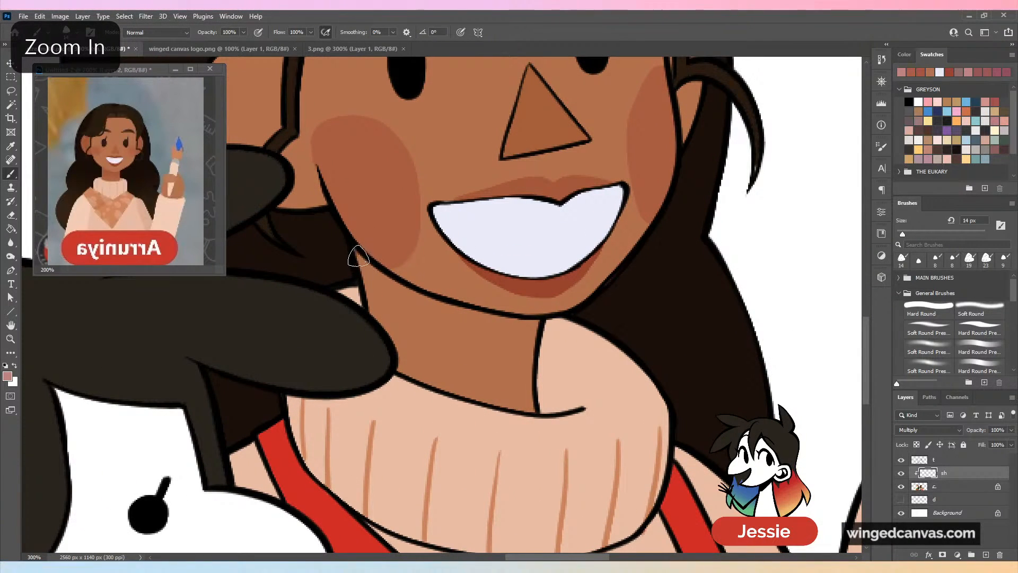
mouse_move(358, 257)
left_mouse_down()
mouse_move(531, 352)
mouse_move(388, 276)
mouse_move(519, 340)
mouse_move(460, 254)
mouse_move(452, 304)
mouse_move(506, 326)
mouse_move(496, 325)
mouse_move(543, 310)
mouse_move(531, 339)
left_mouse_up()
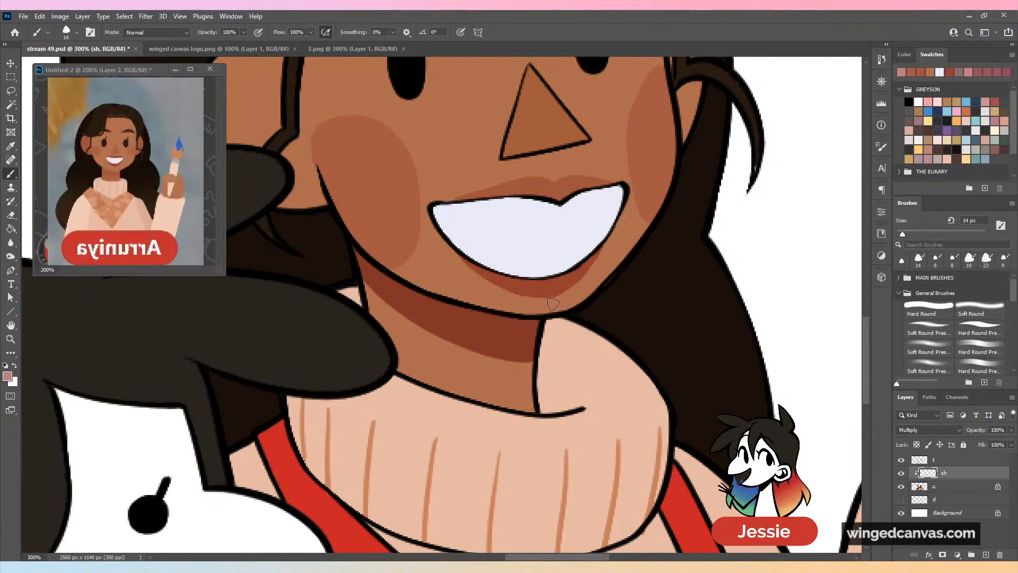
mouse_move(418, 285)
left_mouse_down()
mouse_move(509, 360)
mouse_move(547, 357)
mouse_move(544, 389)
mouse_move(542, 334)
mouse_move(583, 389)
mouse_move(564, 408)
mouse_move(551, 367)
mouse_move(577, 336)
mouse_move(553, 343)
mouse_move(568, 375)
left_mouse_up()
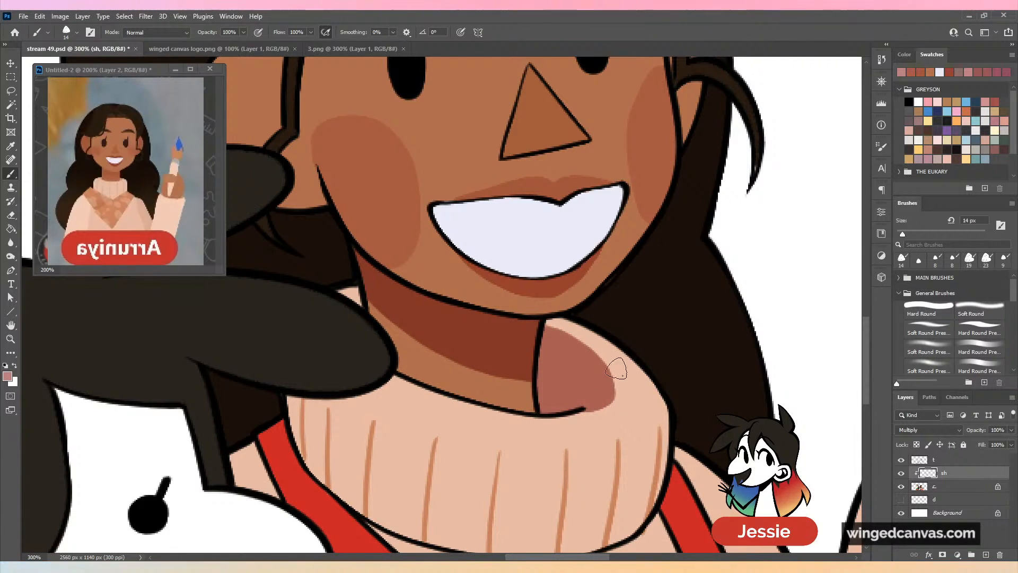
Extend the pink shadow inside the brush-holding woman's turtleneck collar and fill the collar sliver behind her neck.
left_click_drag(623, 352, 554, 327)
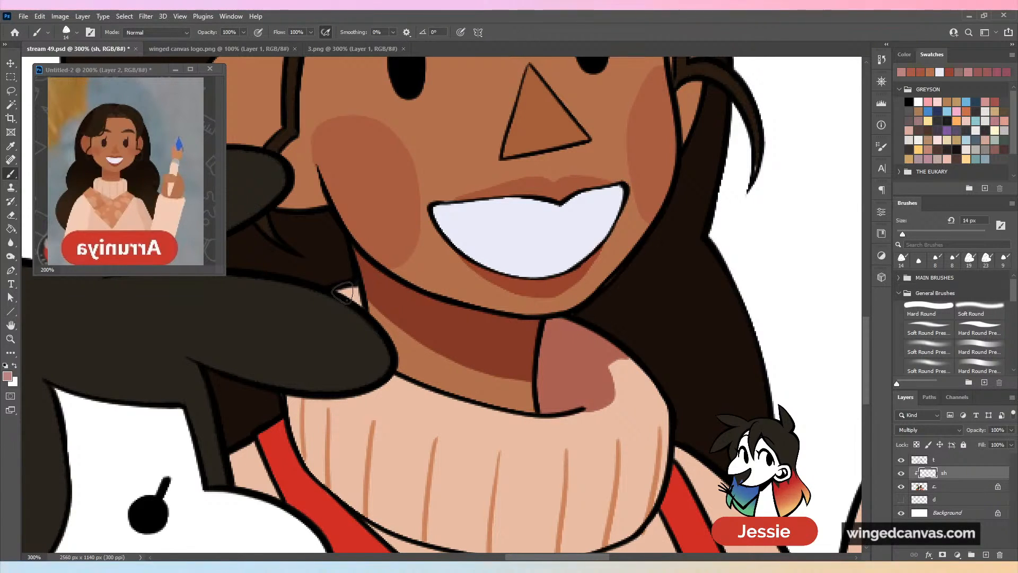
left_click_drag(344, 293, 358, 297)
key("ctrl+minus")
key("ctrl+minus")
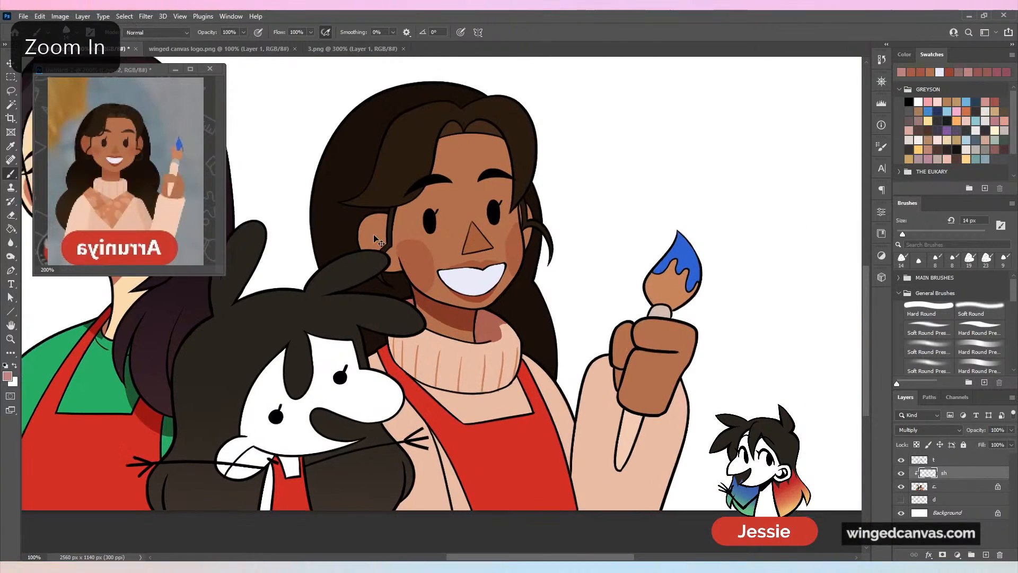
key("ctrl+plus")
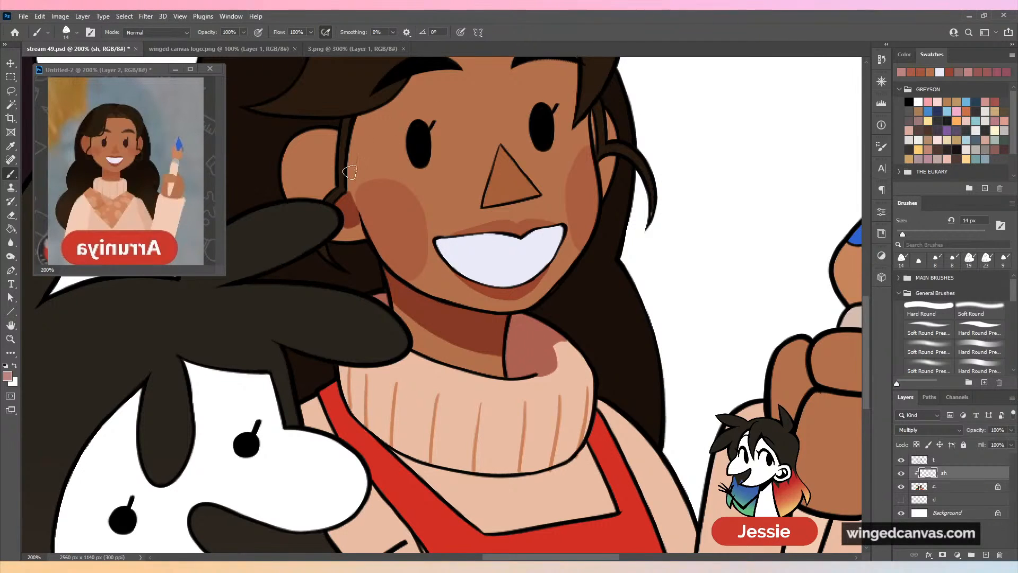
Paint pink Multiply shadows inside both of the brush-holding woman's ears and save the illustration.
mouse_move(350, 173)
left_mouse_down()
mouse_move(352, 206)
mouse_move(347, 166)
left_mouse_up()
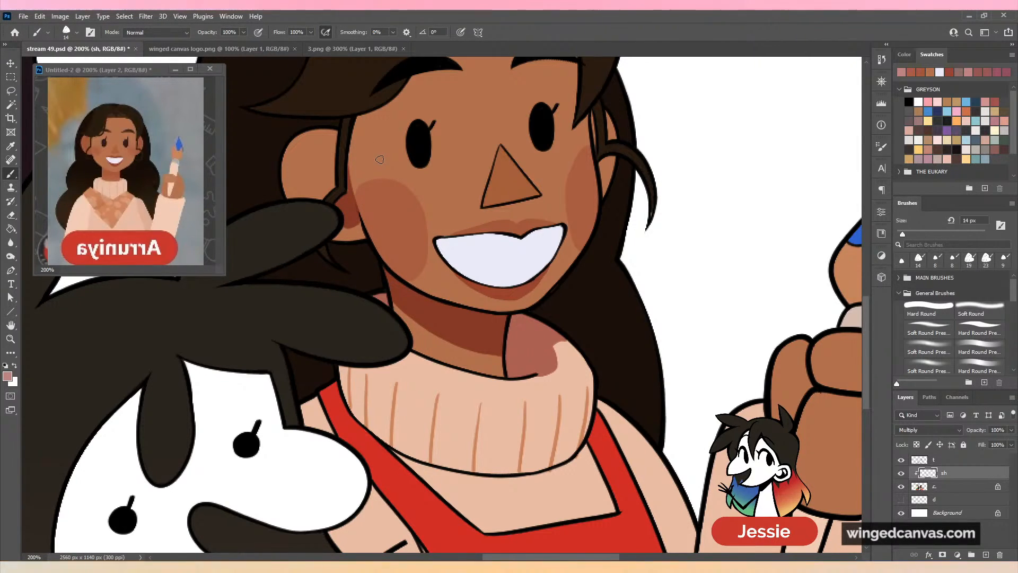
mouse_move(330, 154)
left_mouse_down()
mouse_move(312, 193)
mouse_move(321, 176)
mouse_move(323, 191)
mouse_move(329, 160)
mouse_move(317, 173)
mouse_move(333, 155)
mouse_move(298, 182)
mouse_move(314, 184)
mouse_move(305, 186)
mouse_move(339, 162)
mouse_move(307, 163)
mouse_move(306, 149)
mouse_move(293, 192)
left_mouse_up()
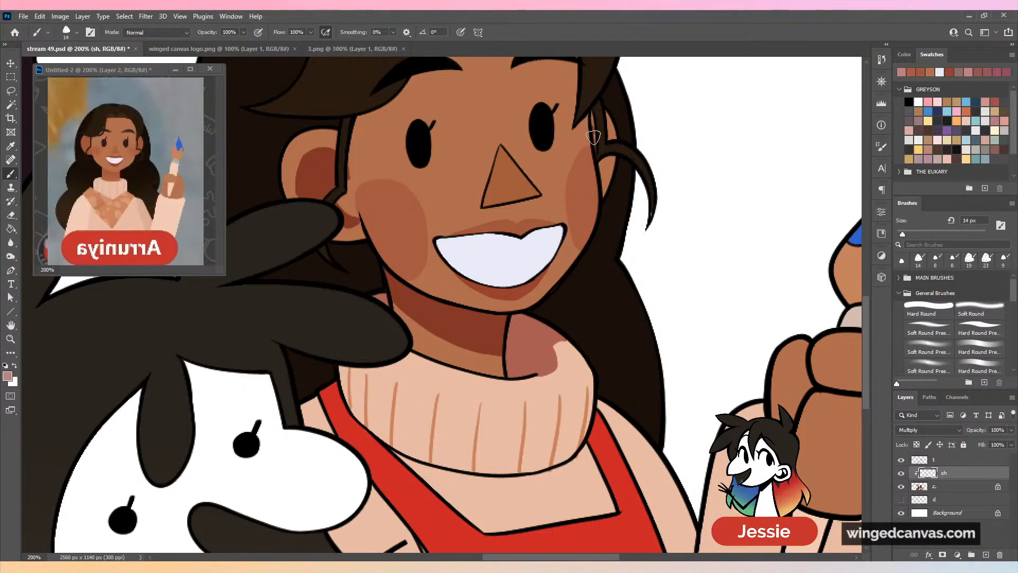
mouse_move(594, 137)
left_mouse_down()
mouse_move(605, 173)
mouse_move(608, 158)
mouse_move(602, 183)
left_mouse_up()
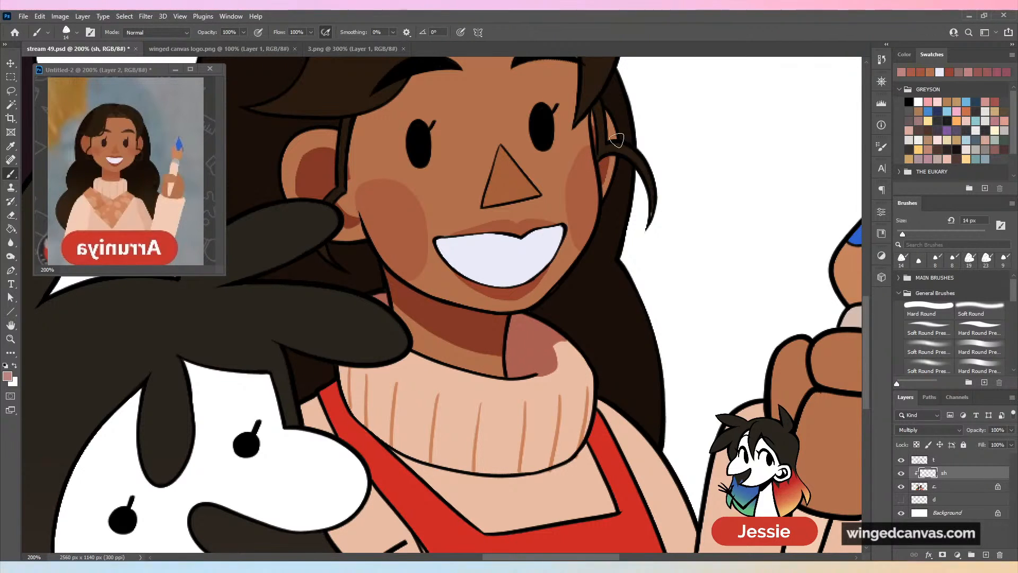
key("ctrl+minus")
key("ctrl+minus")
key("ctrl+s")
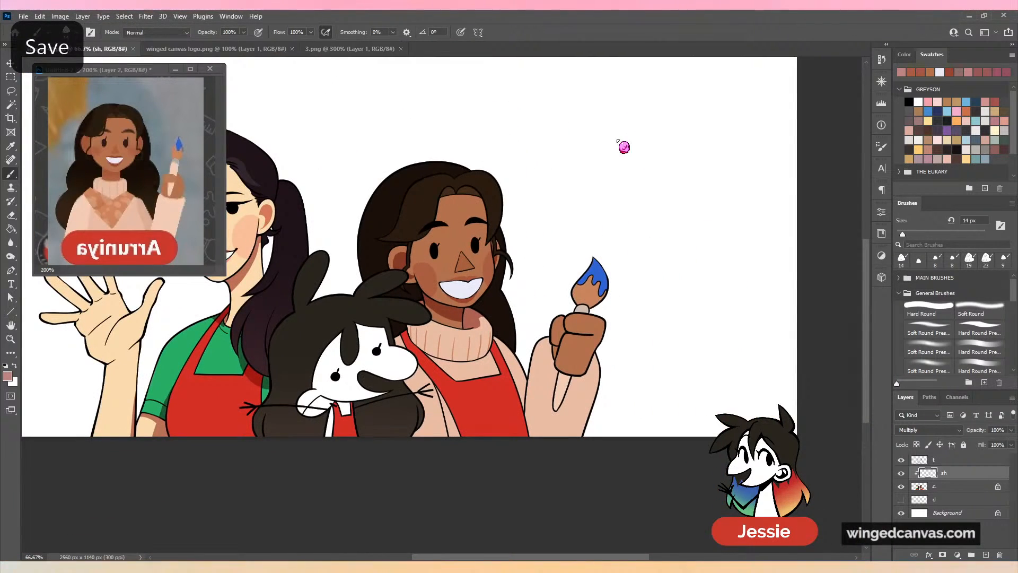
key("ctrl+minus")
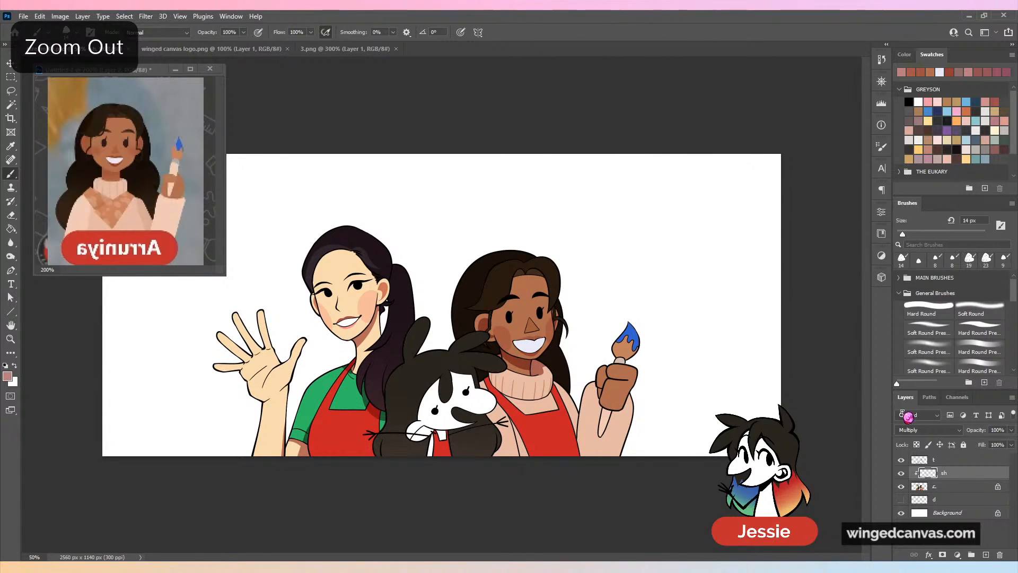
Recolour the existing shading on layer sh with a lighter pink at 93 px under locked transparency, unlock it and save.
left_click(904, 54)
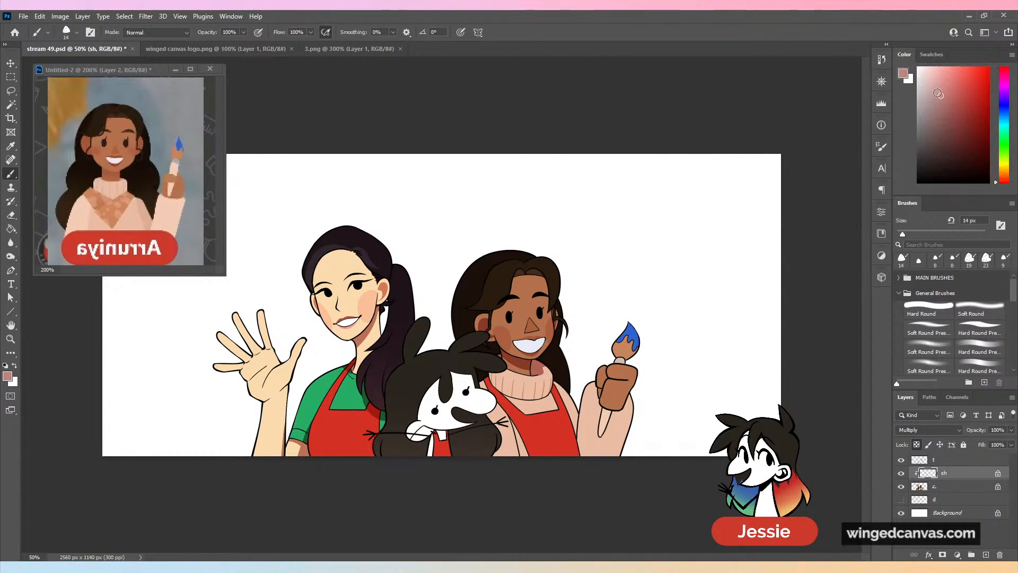
left_click_drag(953, 235, 943, 235)
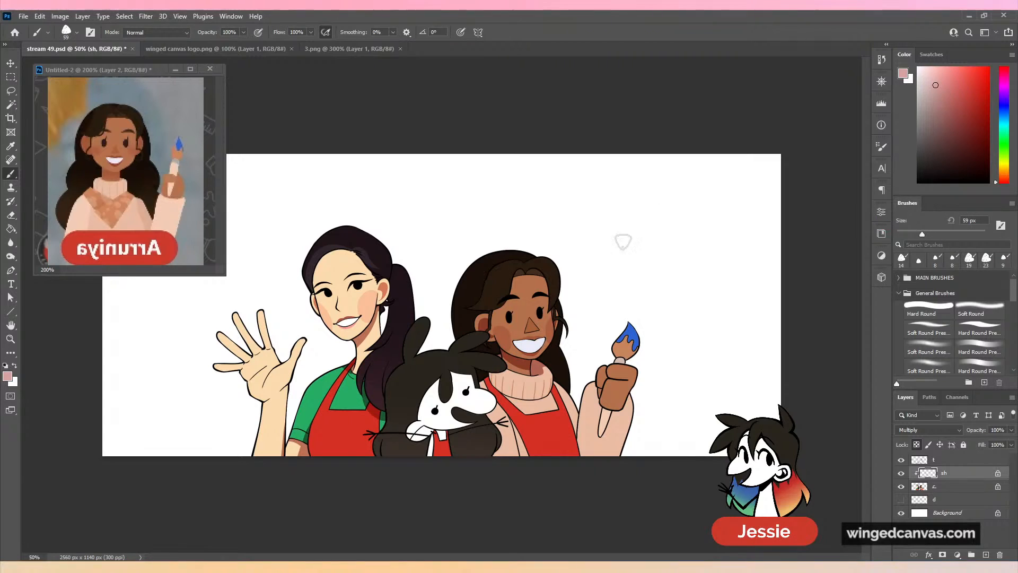
left_click(937, 234)
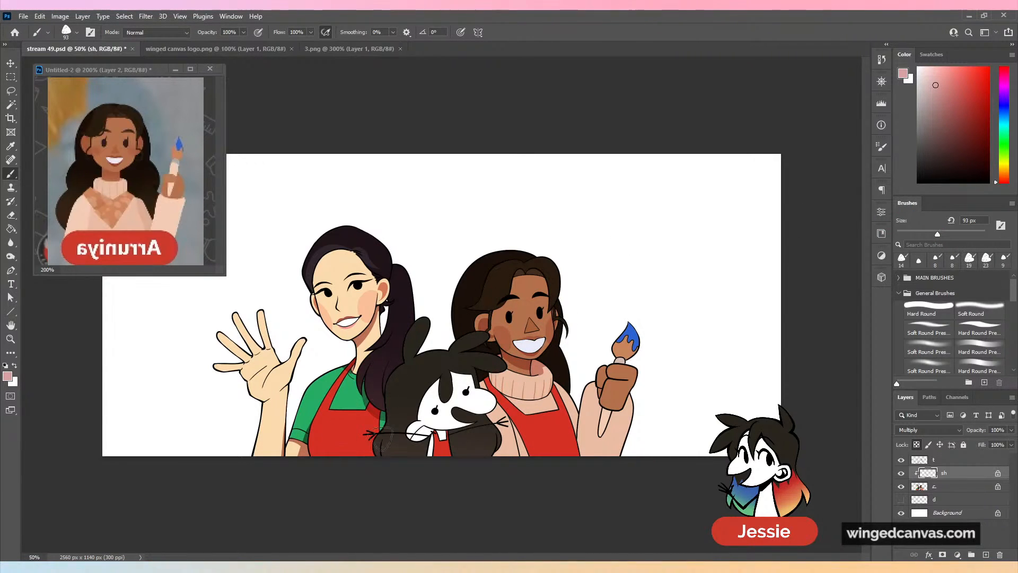
left_click(398, 289)
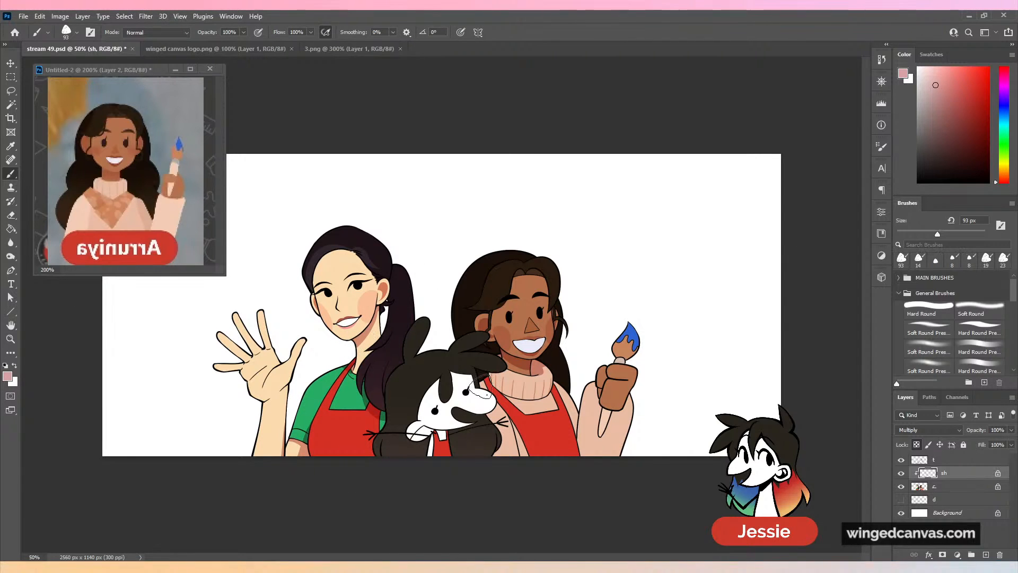
left_click(916, 445)
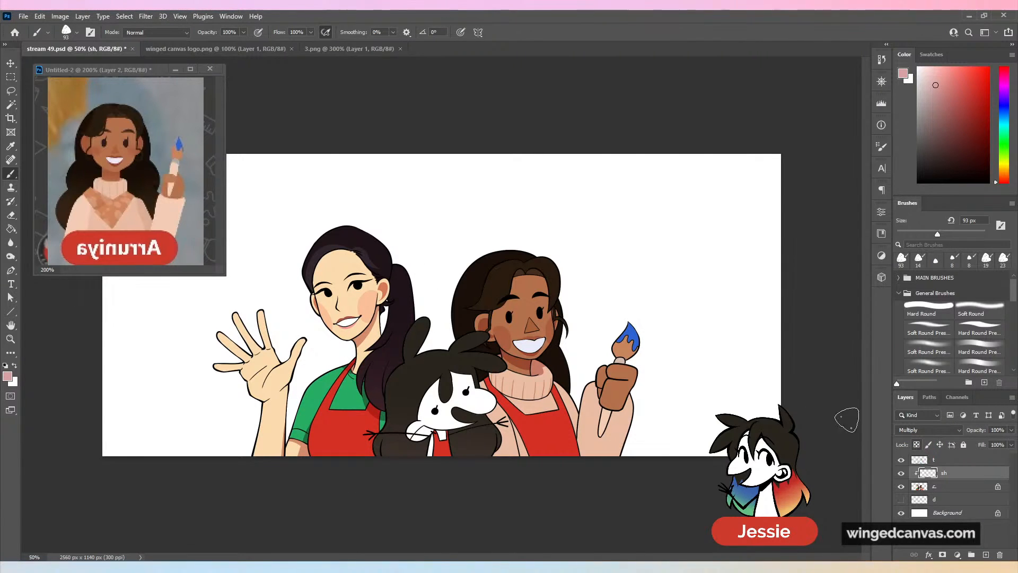
key("ctrl+plus")
key("ctrl+s")
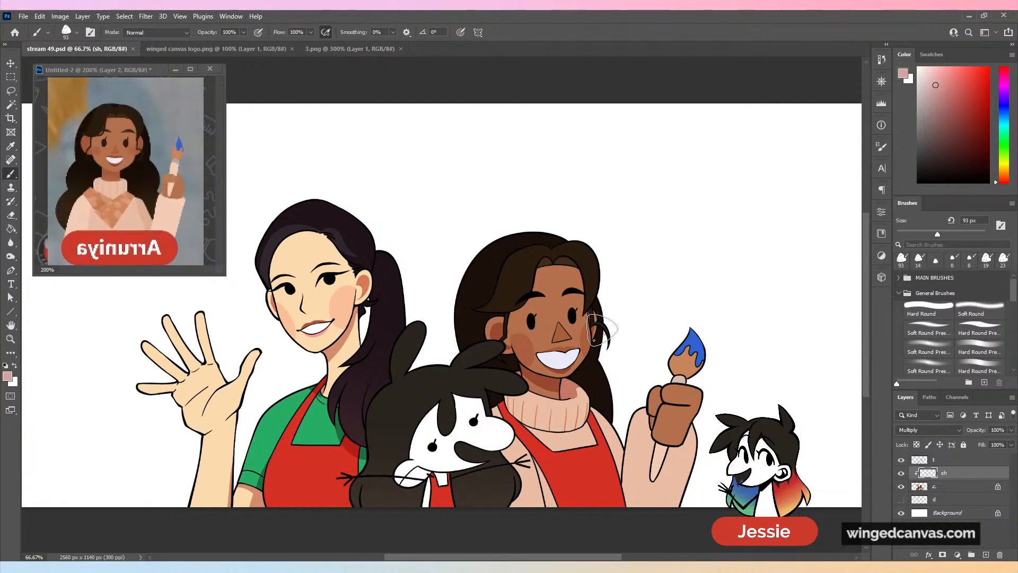
scroll(599, 313, "down", 5)
scroll(583, 276, "right", 5)
scroll(563, 250, "up", 2)
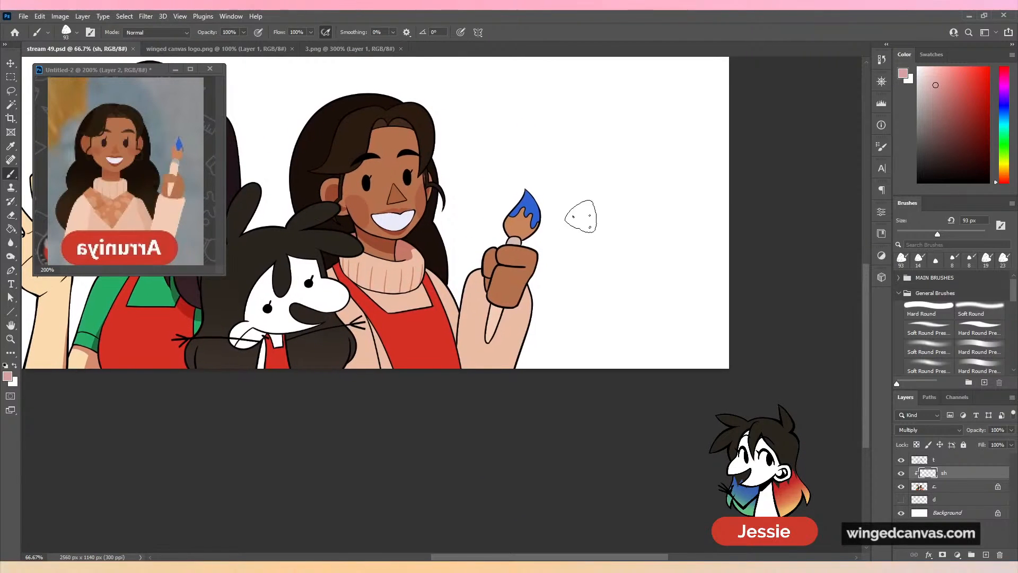
key("ctrl+plus")
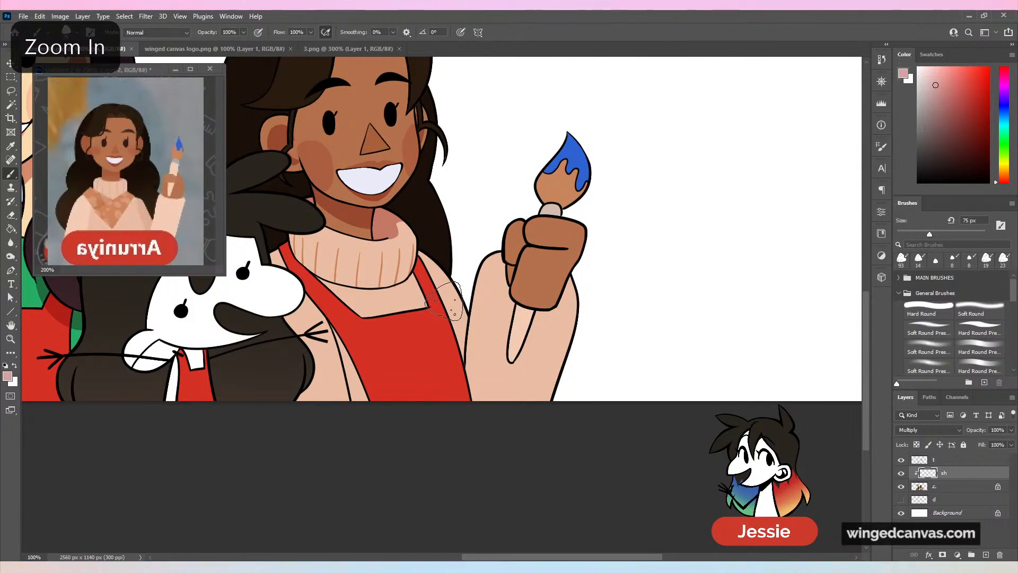
left_click_drag(444, 305, 475, 382)
key("ctrl+z")
left_click_drag(446, 310, 497, 448)
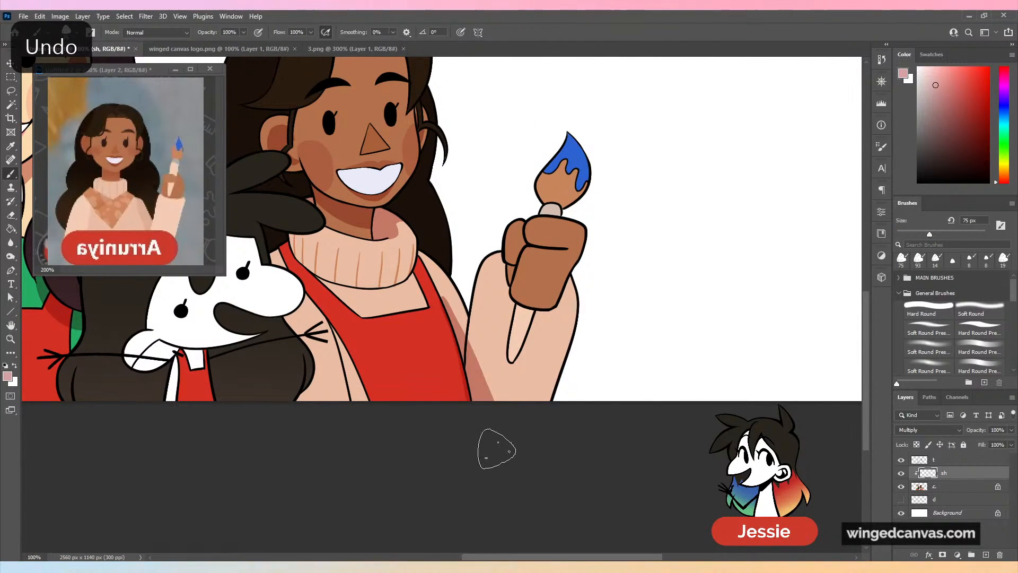
left_click_drag(928, 235, 924, 235)
key("ctrl+plus")
key("ctrl+z")
left_click_drag(443, 297, 488, 401)
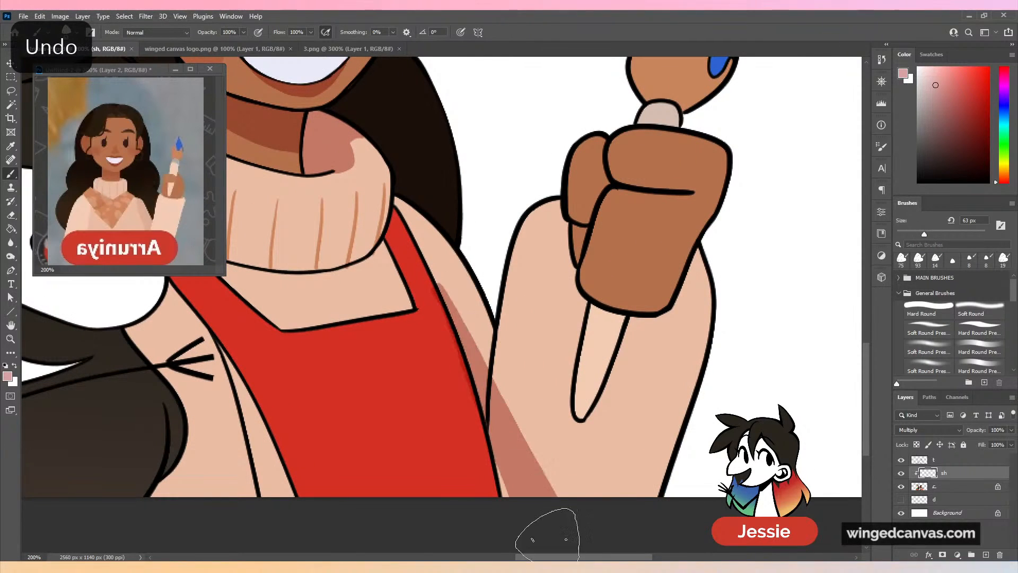
key("ctrl+z")
With a 33 px brush, shade the brush-holding woman's torso beside the apron and the sides and base of her raised sleeve.
left_click_drag(941, 220, 925, 220)
left_click_drag(437, 281, 554, 496)
left_click_drag(480, 365, 518, 467)
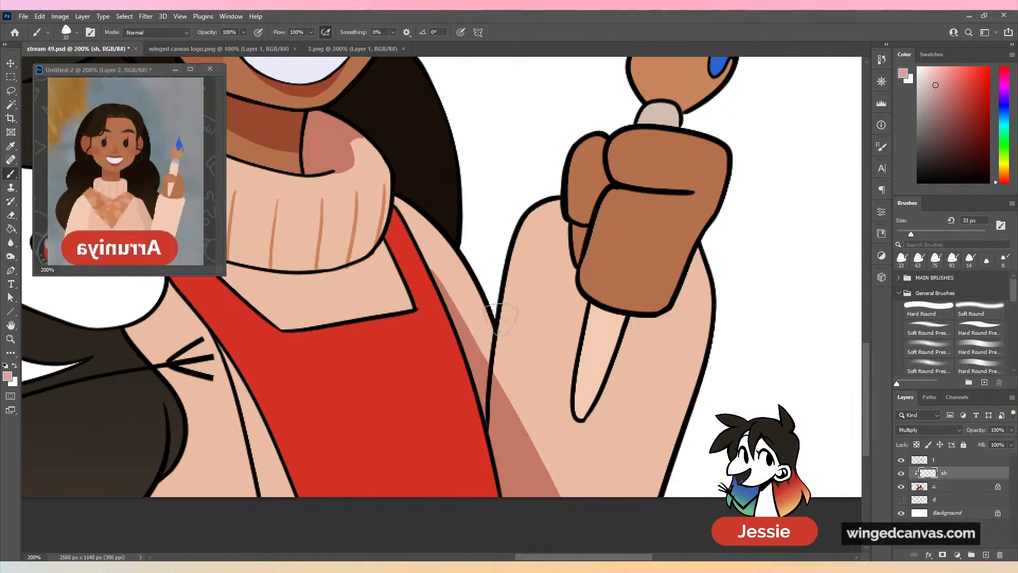
left_click_drag(507, 308, 498, 357)
key("ctrl+z")
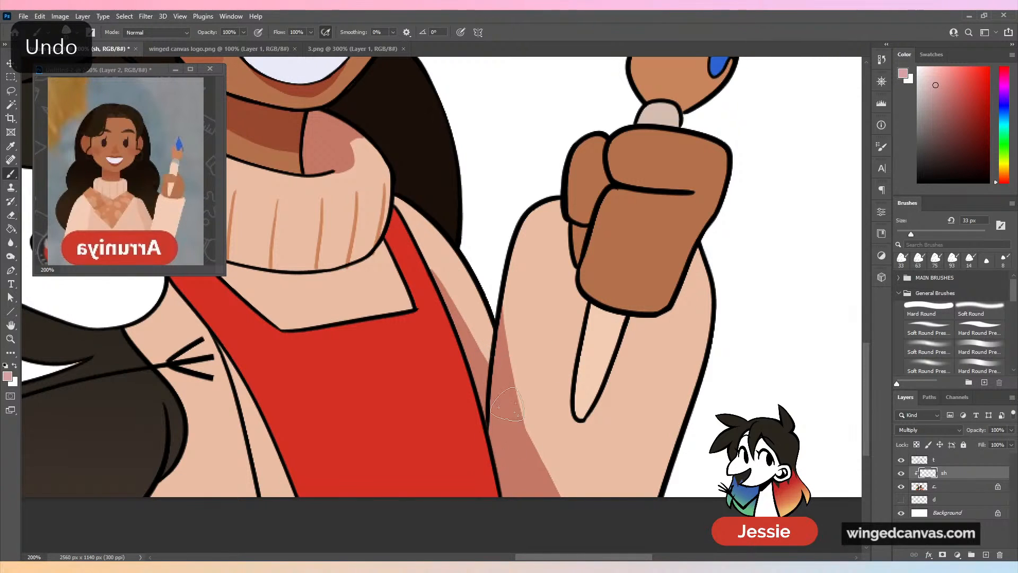
mouse_move(507, 405)
left_mouse_down()
mouse_move(575, 480)
mouse_move(650, 490)
mouse_move(636, 462)
mouse_move(681, 427)
left_mouse_up()
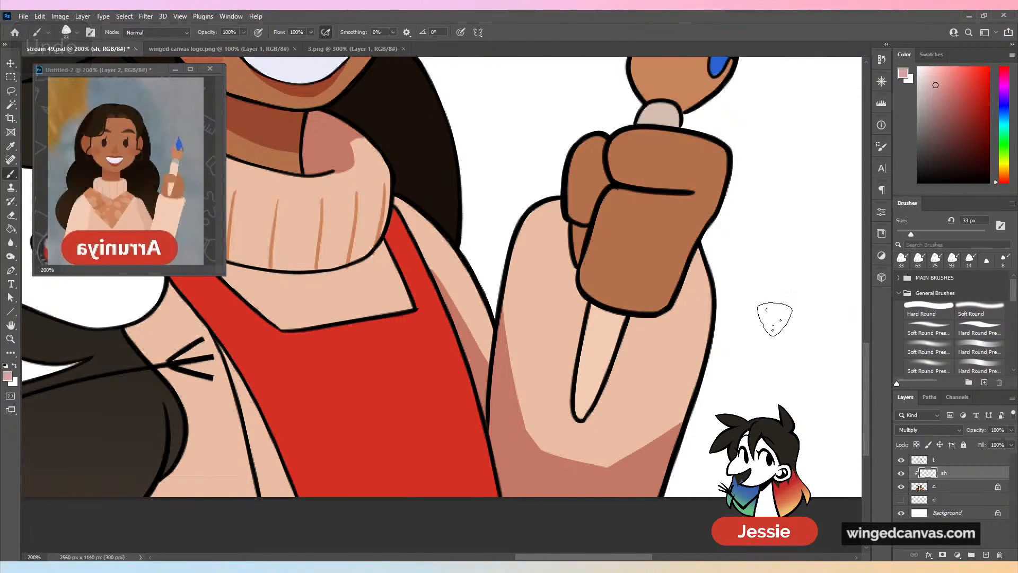
left_click_drag(666, 336, 655, 437)
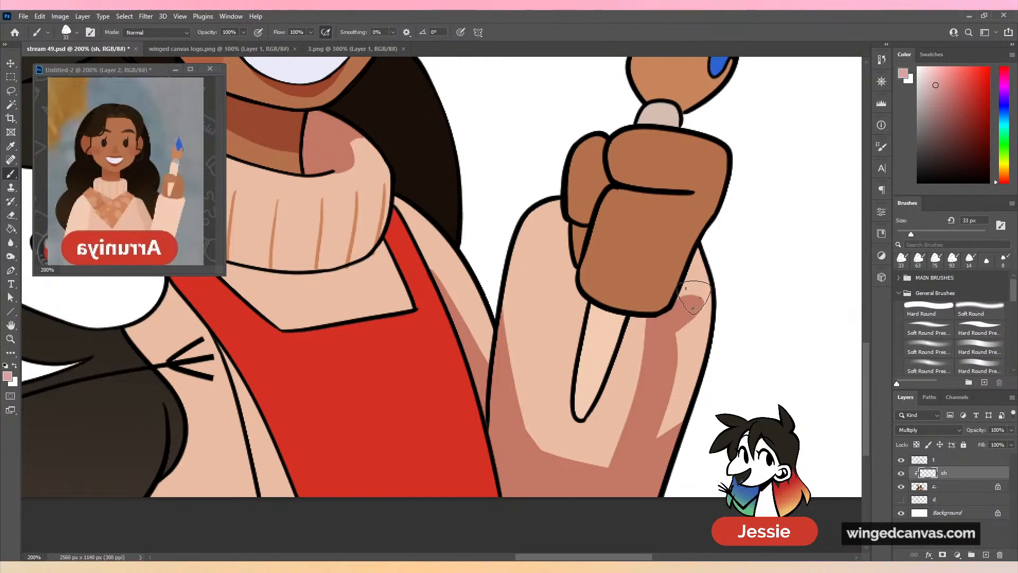
mouse_move(694, 297)
left_mouse_down()
mouse_move(674, 345)
mouse_move(660, 480)
left_mouse_up()
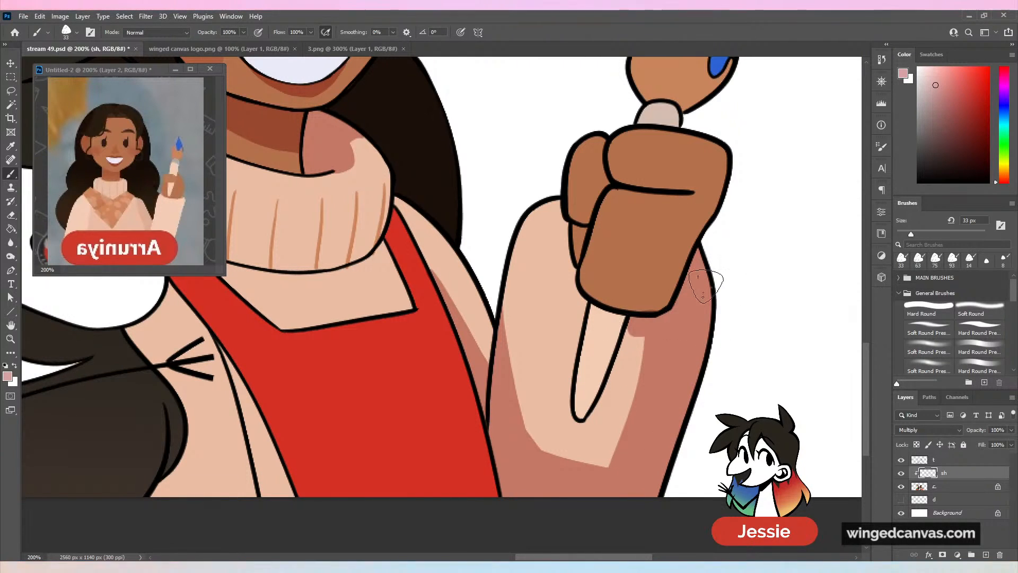
Shade the lower and outer edges of the hand holding the brush and refine the sleeve shadow beneath it.
key("ctrl+z")
mouse_move(581, 277)
left_mouse_down()
mouse_move(610, 297)
mouse_move(671, 294)
left_mouse_up()
key("ctrl+z")
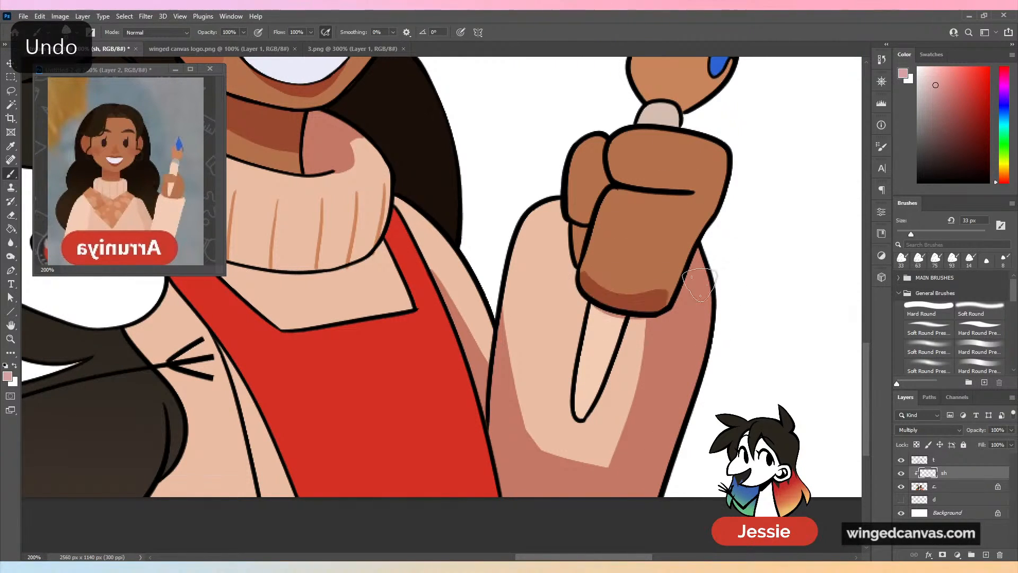
key("ctrl+z")
left_click_drag(583, 279, 671, 294)
left_click_drag(714, 212, 650, 286)
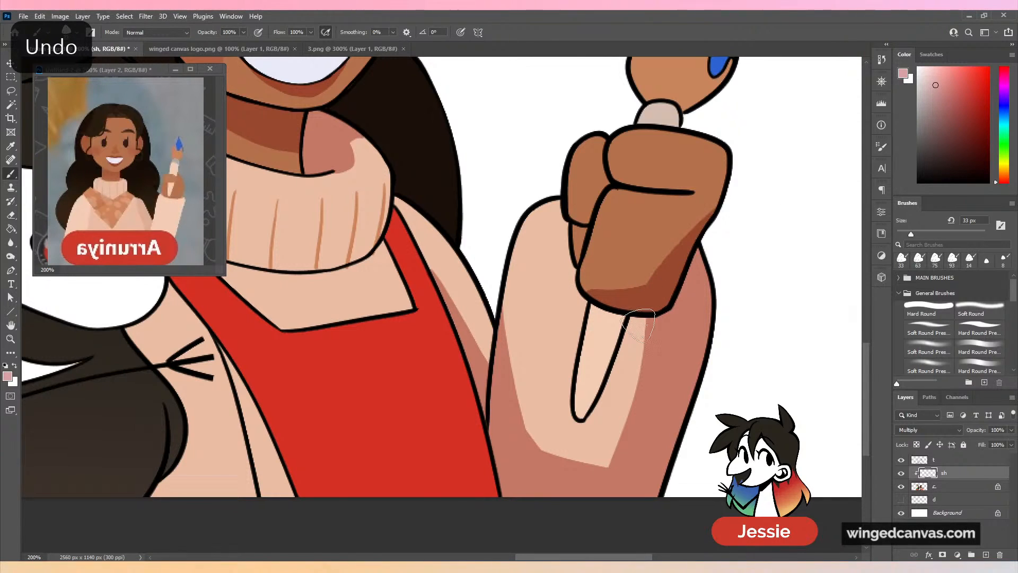
key("ctrl+z")
mouse_move(639, 345)
left_mouse_down()
mouse_move(660, 318)
mouse_move(639, 350)
left_mouse_up()
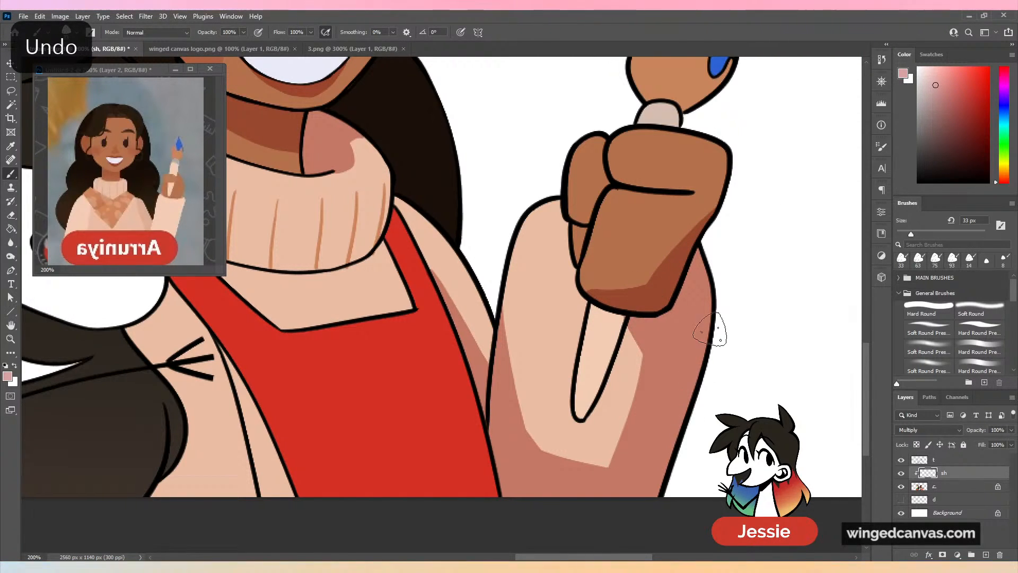
Shade the brush-holding woman's lowered sleeve behind the black-haired cartoon character and the adjacent edge of her apron.
key("ctrl+minus")
key("ctrl+minus")
scroll(672, 329, "down", 2)
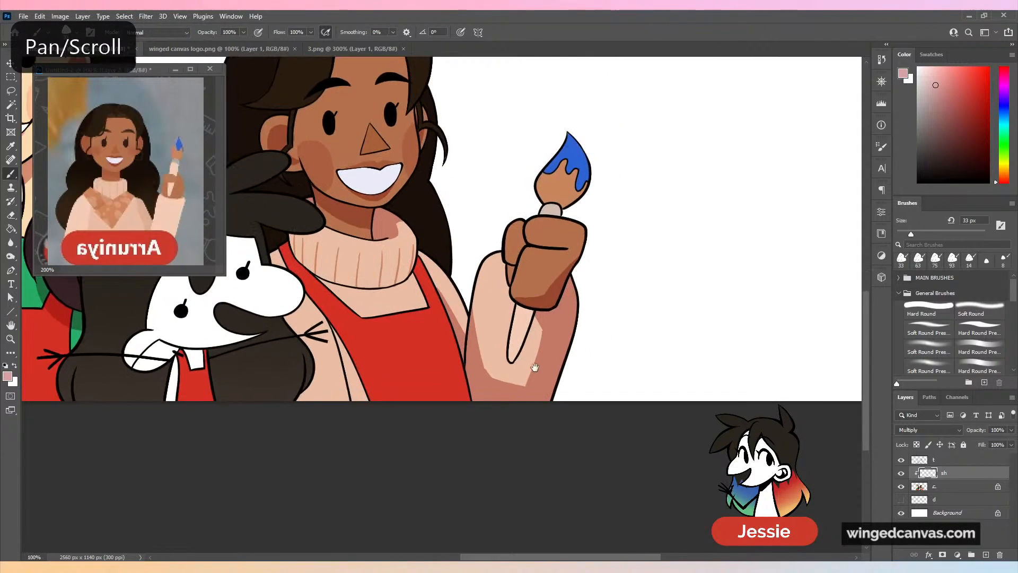
key("ctrl+plus")
key("ctrl+plus")
key("ctrl+z")
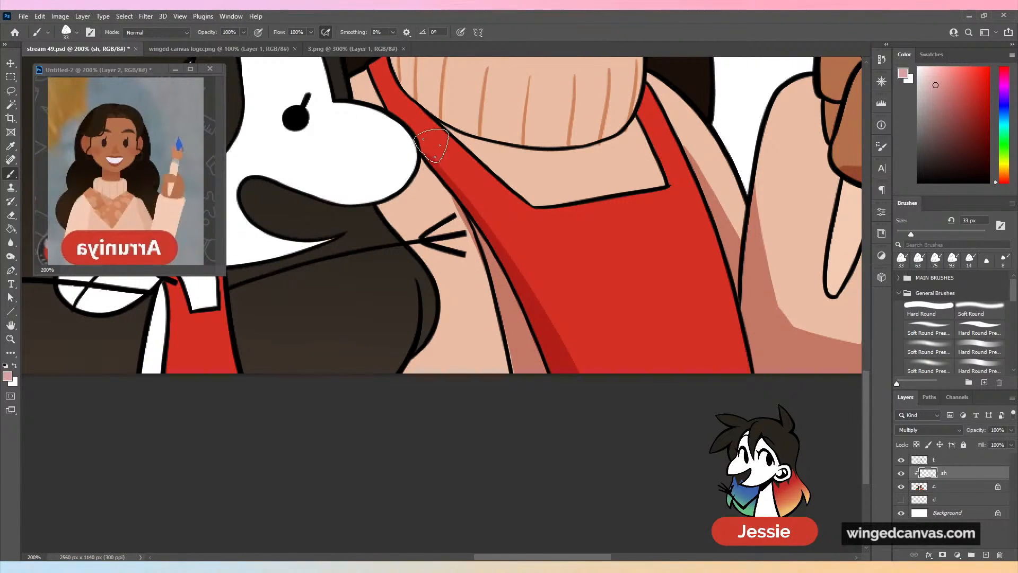
mouse_move(423, 151)
left_mouse_down()
mouse_move(422, 193)
mouse_move(402, 218)
mouse_move(387, 212)
mouse_move(411, 229)
mouse_move(444, 189)
mouse_move(421, 204)
mouse_move(439, 196)
mouse_move(474, 290)
mouse_move(471, 348)
mouse_move(441, 273)
mouse_move(442, 329)
mouse_move(424, 375)
mouse_move(446, 356)
mouse_move(467, 410)
mouse_move(510, 377)
left_mouse_up()
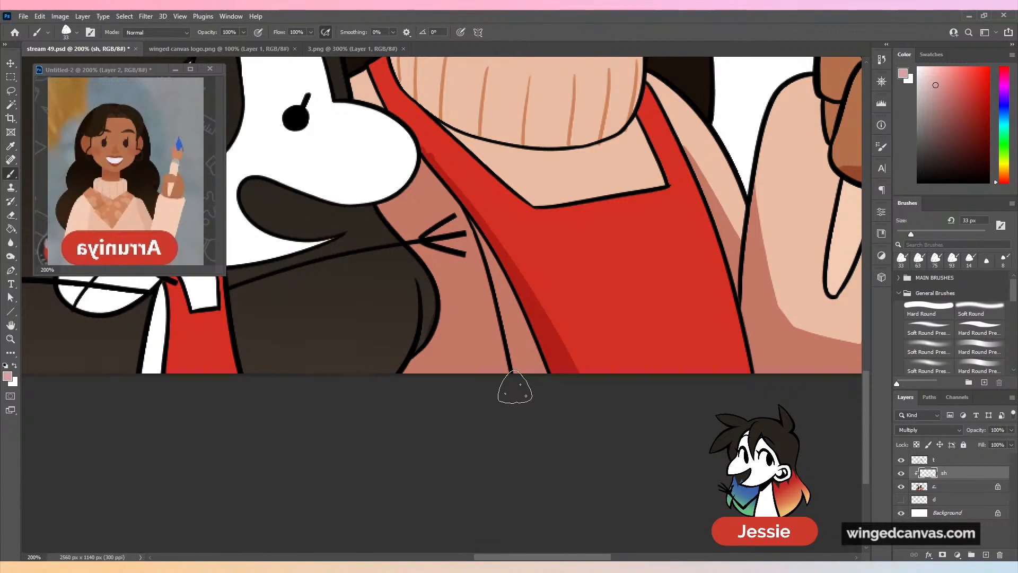
key("ctrl+minus")
key("ctrl+minus")
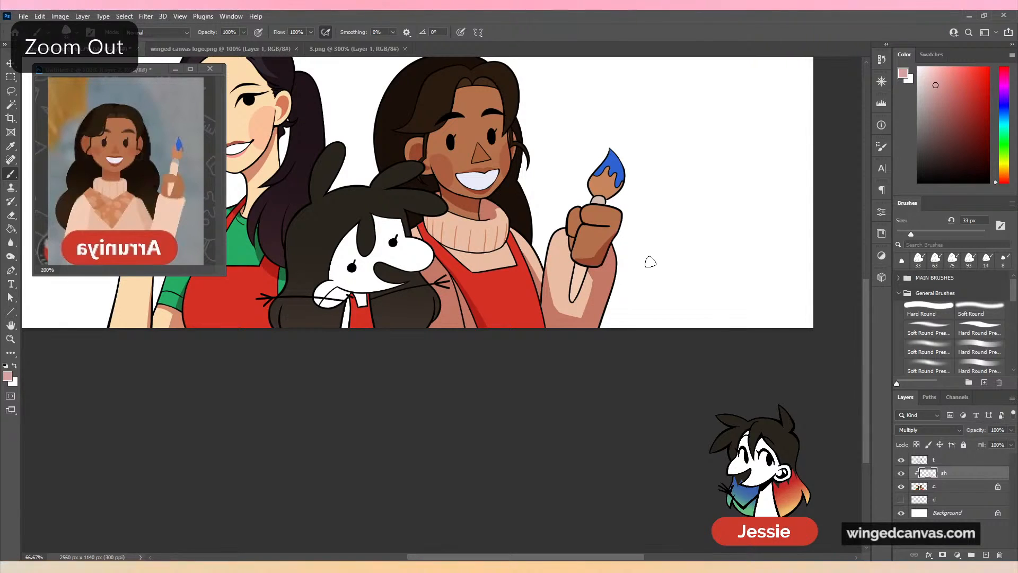
Paint a shadow over the apron strap beside the cartoon character's head, refining it with a 29 px brush.
key("ctrl+plus")
key("ctrl+plus")
scroll(460, 257, "up", 3)
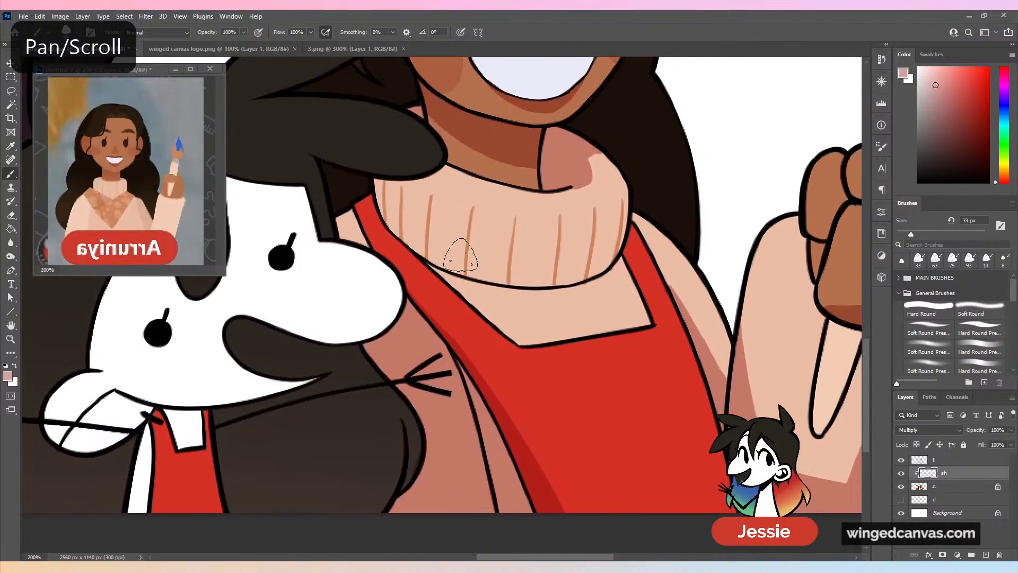
mouse_move(339, 191)
left_mouse_down()
mouse_move(341, 219)
mouse_move(349, 203)
mouse_move(367, 209)
mouse_move(361, 228)
mouse_move(345, 231)
mouse_move(396, 245)
mouse_move(377, 188)
left_mouse_up()
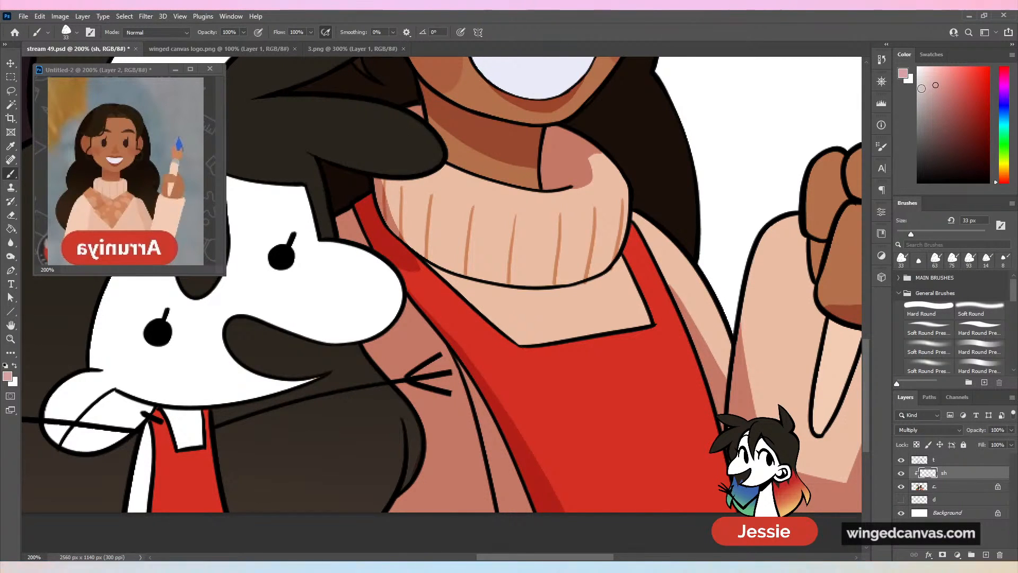
left_click_drag(911, 234, 908, 234)
mouse_move(426, 314)
left_mouse_down()
mouse_move(432, 266)
mouse_move(408, 273)
left_mouse_up()
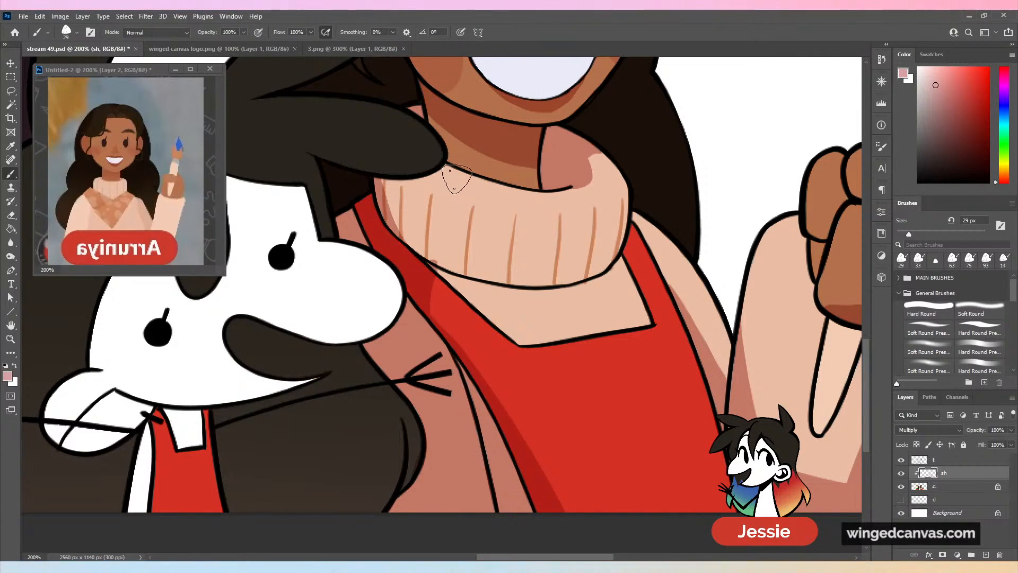
Shade the side of the ribbed turtleneck nearest the cartoon character with a curved pink shadow.
left_click(454, 174)
mouse_move(453, 175)
left_mouse_down()
mouse_move(436, 217)
mouse_move(435, 254)
mouse_move(385, 192)
mouse_move(446, 168)
mouse_move(423, 207)
left_mouse_up()
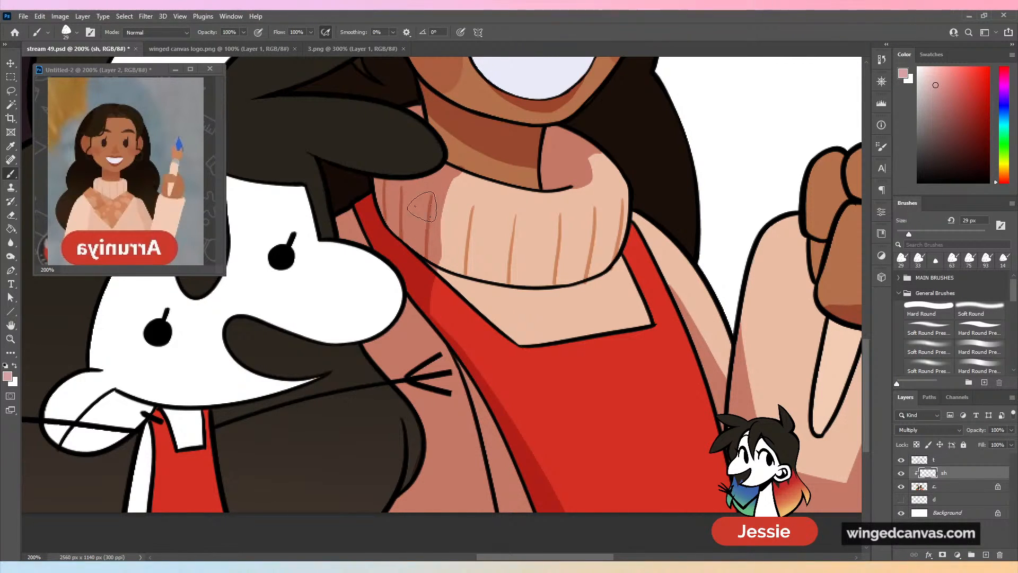
mouse_move(457, 163)
left_mouse_down()
mouse_move(442, 192)
mouse_move(438, 250)
left_mouse_up()
left_click_drag(440, 211, 441, 249)
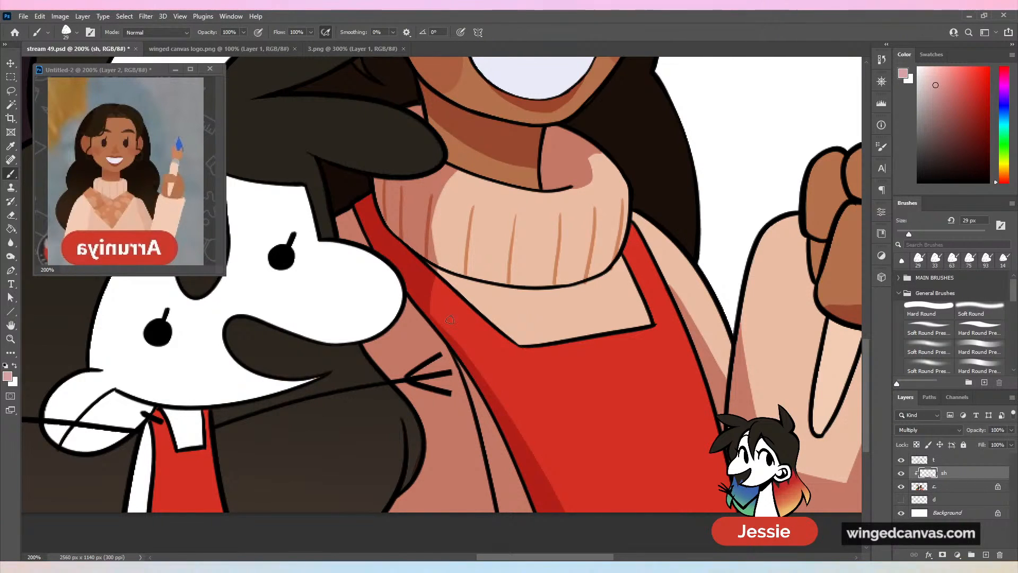
Refine the turtleneck's side shadow, extend it along the collar's lower edge with a 17 px brush, and save the document.
left_click_drag(442, 192, 440, 250)
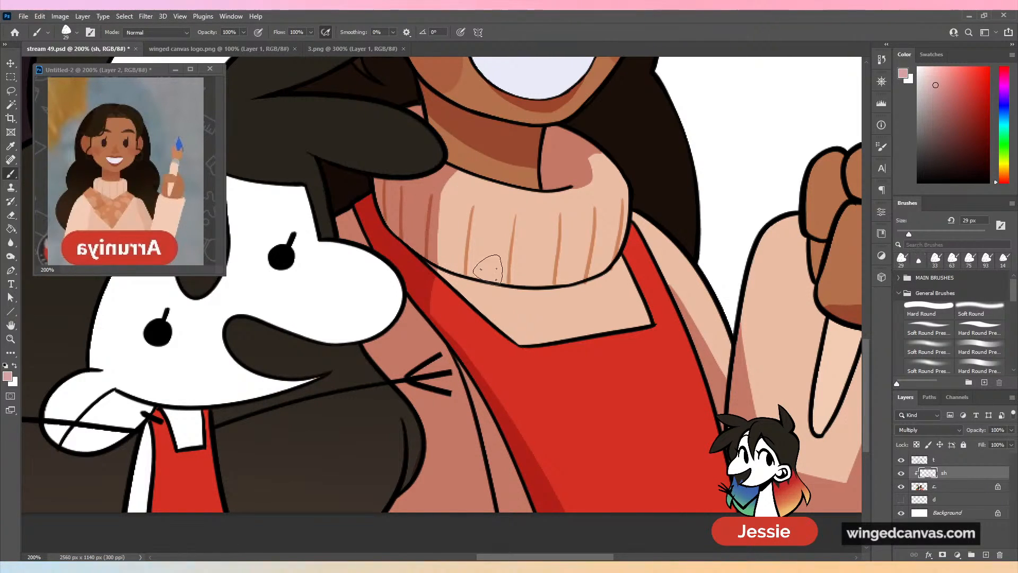
left_click_drag(909, 234, 904, 235)
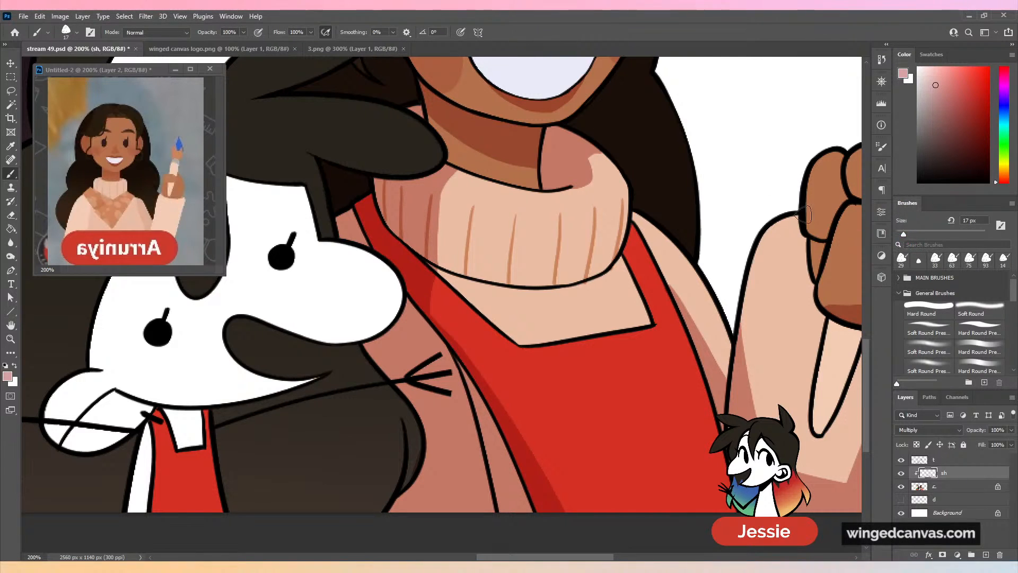
left_click_drag(433, 256, 495, 278)
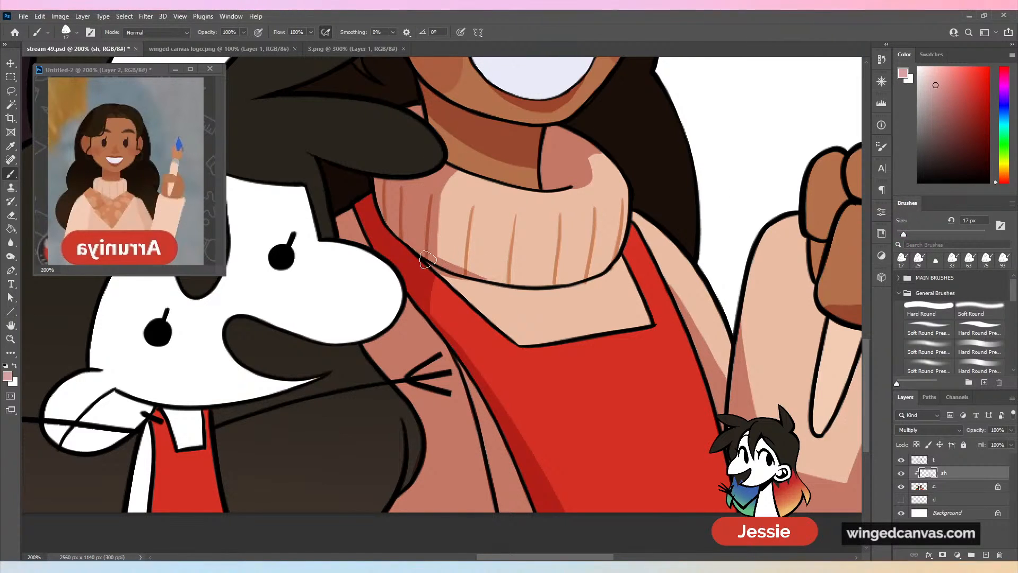
left_click_drag(427, 261, 498, 277)
key("ctrl+minus")
key("ctrl+minus")
key("ctrl+minus")
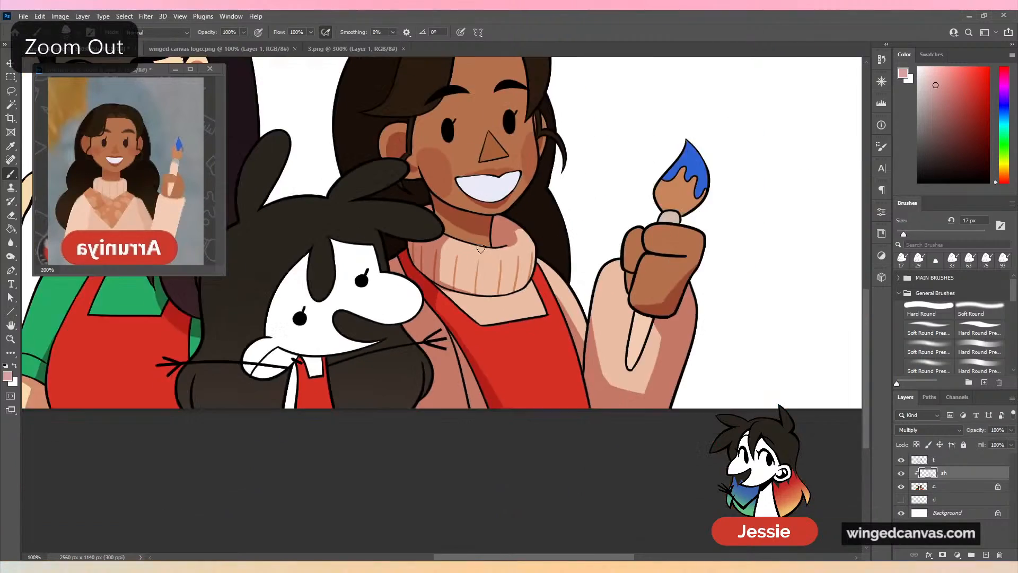
key("ctrl+plus")
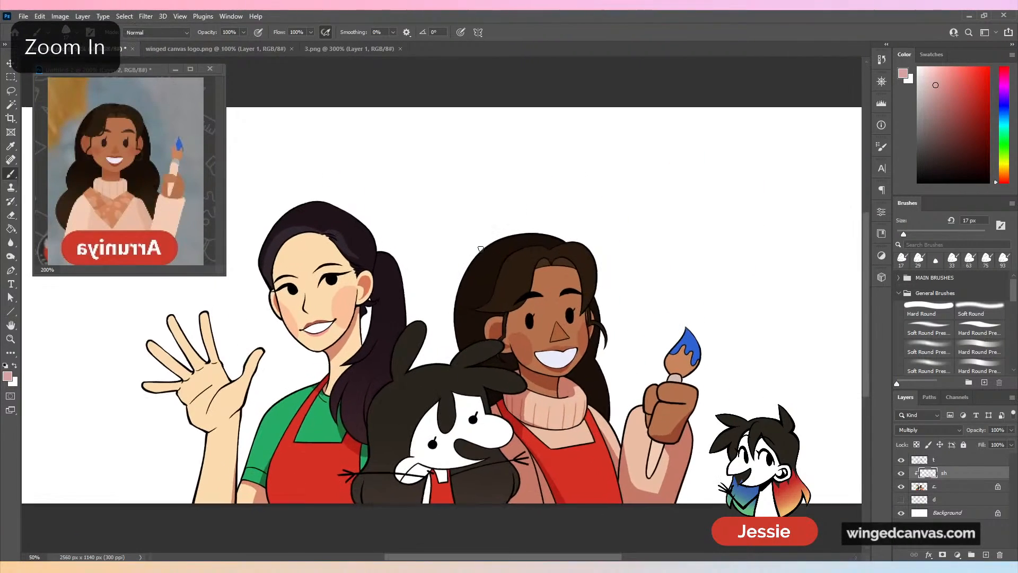
key("ctrl+s")
Shade the side of the green-shirted woman's apron beside the black-haired cartoon character, and save the document.
key("ctrl+plus")
left_click_drag(438, 345, 555, 152)
key("ctrl+plus")
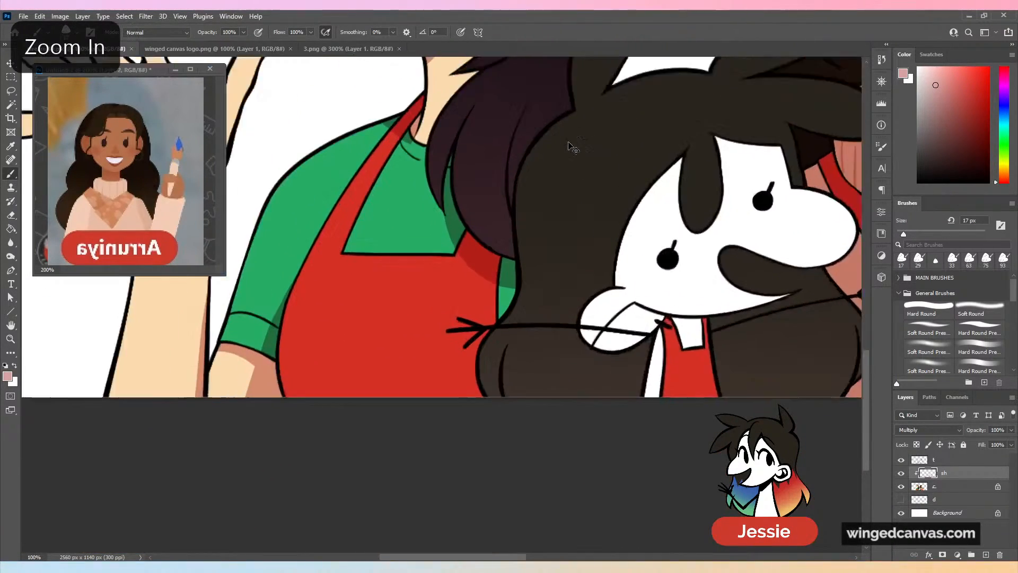
left_click_drag(477, 249, 432, 419)
mouse_move(489, 260)
left_mouse_down()
mouse_move(472, 356)
mouse_move(499, 316)
mouse_move(518, 311)
mouse_move(481, 362)
mouse_move(480, 344)
mouse_move(447, 444)
mouse_move(479, 391)
mouse_move(494, 443)
mouse_move(455, 297)
left_mouse_up()
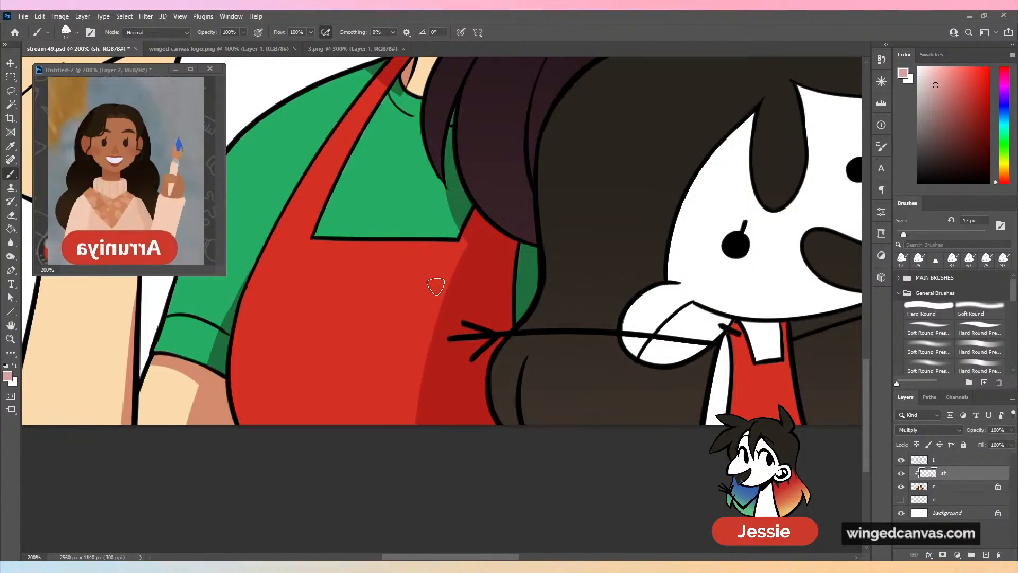
key("ctrl+minus")
key("ctrl+s")
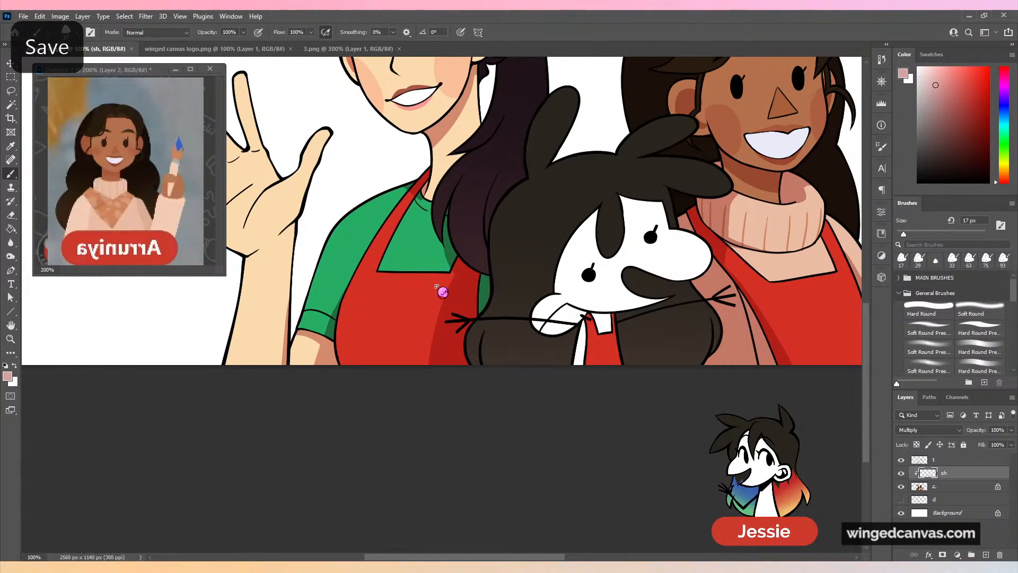
key("ctrl+minus")
key("ctrl+minus")
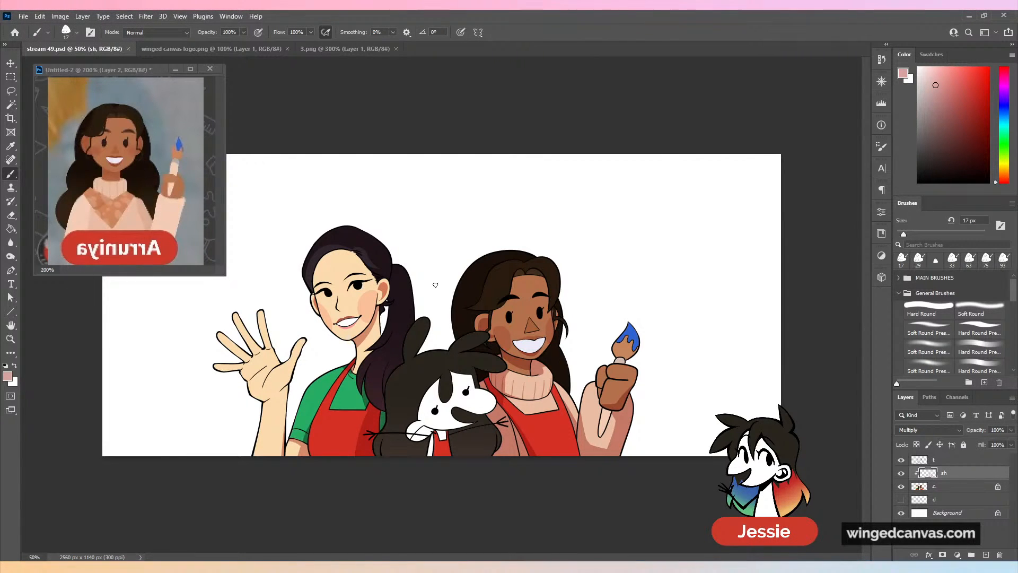
Paint a hair shadow on the brush-holding woman's face from the parting past her brow to the ear beside the cartoon character.
key("ctrl+plus")
key("ctrl+plus")
scroll(594, 297, "right", 3)
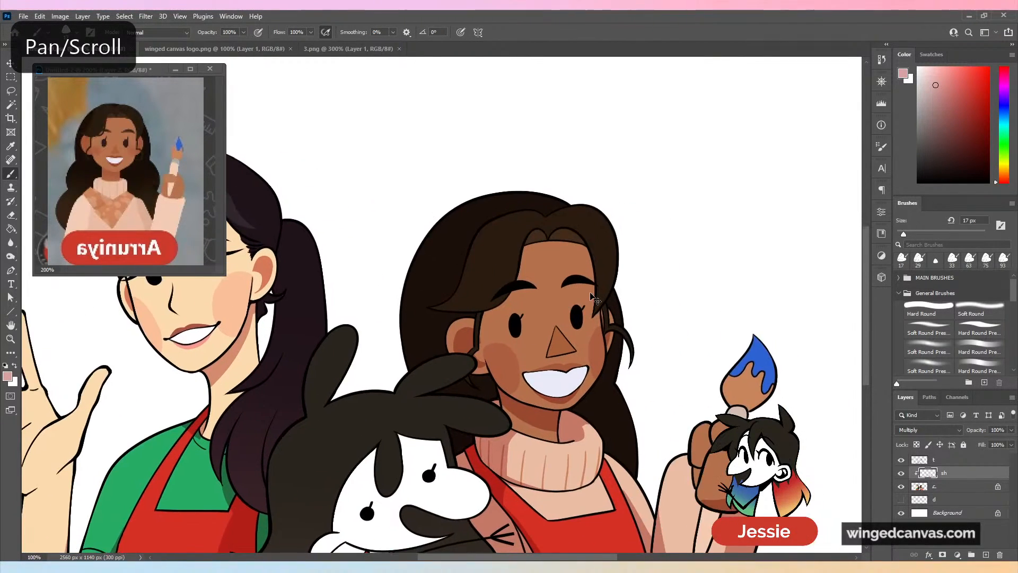
key("ctrl+plus")
mouse_move(609, 198)
left_mouse_down()
mouse_move(583, 297)
mouse_move(523, 361)
left_mouse_up()
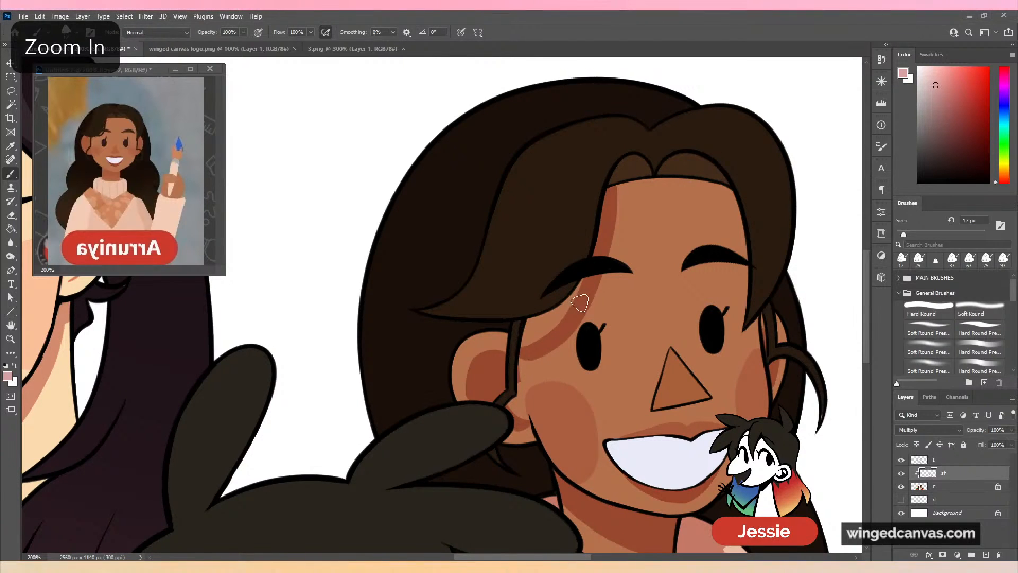
key("ctrl+z")
left_click_drag(613, 183, 523, 363)
mouse_move(558, 336)
left_mouse_down()
mouse_move(530, 348)
mouse_move(537, 326)
mouse_move(529, 351)
mouse_move(540, 324)
mouse_move(583, 290)
mouse_move(618, 216)
mouse_move(603, 215)
mouse_move(611, 191)
mouse_move(597, 263)
left_mouse_up()
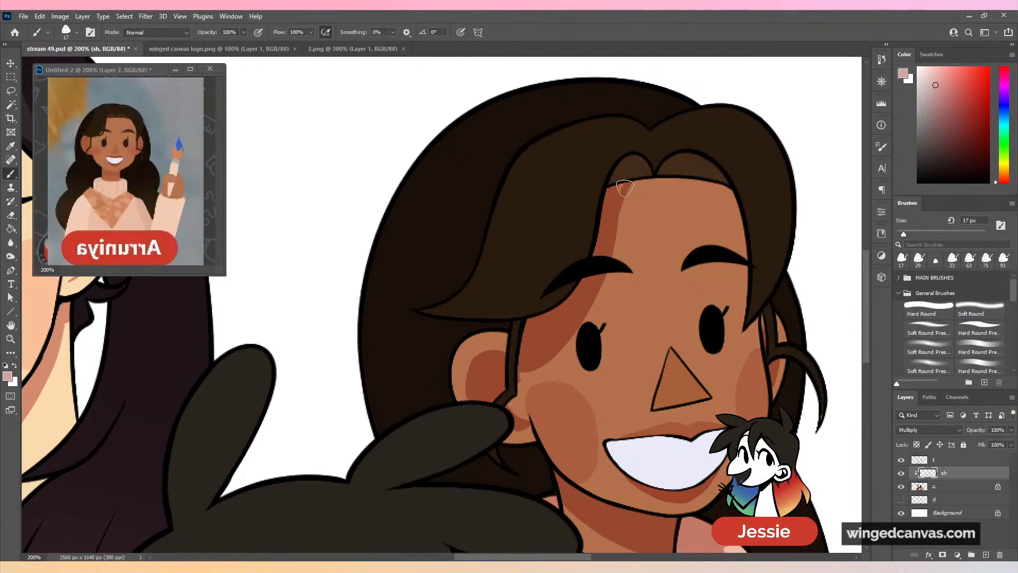
Shade the opposite edge of her forehead along the shorter hair lock, from the hairline down past the eyebrow.
mouse_move(717, 188)
left_mouse_down()
mouse_move(738, 204)
mouse_move(715, 187)
left_mouse_up()
key("ctrl+z")
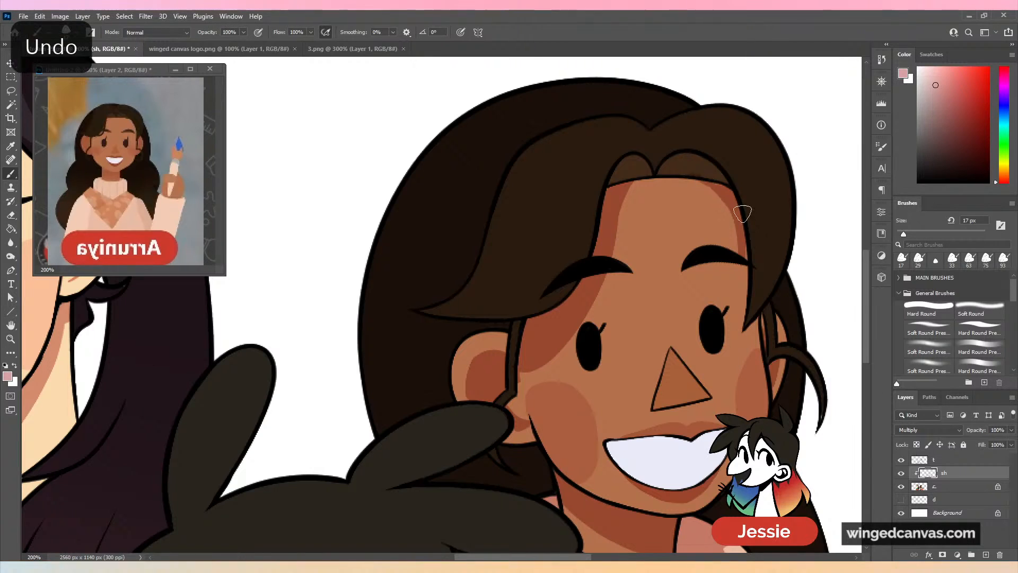
left_click_drag(706, 190, 737, 313)
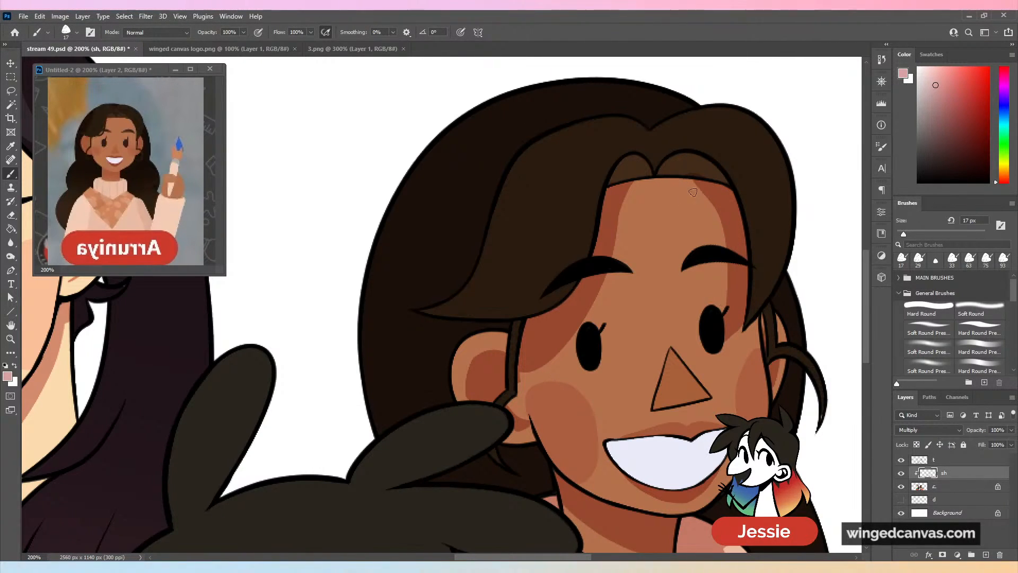
left_click_drag(693, 192, 727, 318)
left_click_drag(732, 258, 724, 284)
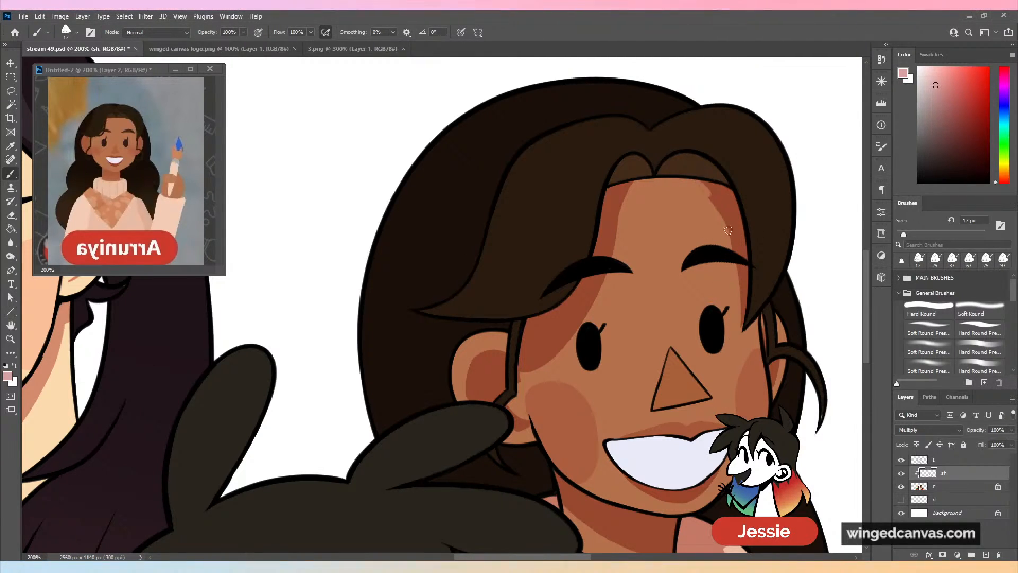
left_click_drag(728, 231, 715, 200)
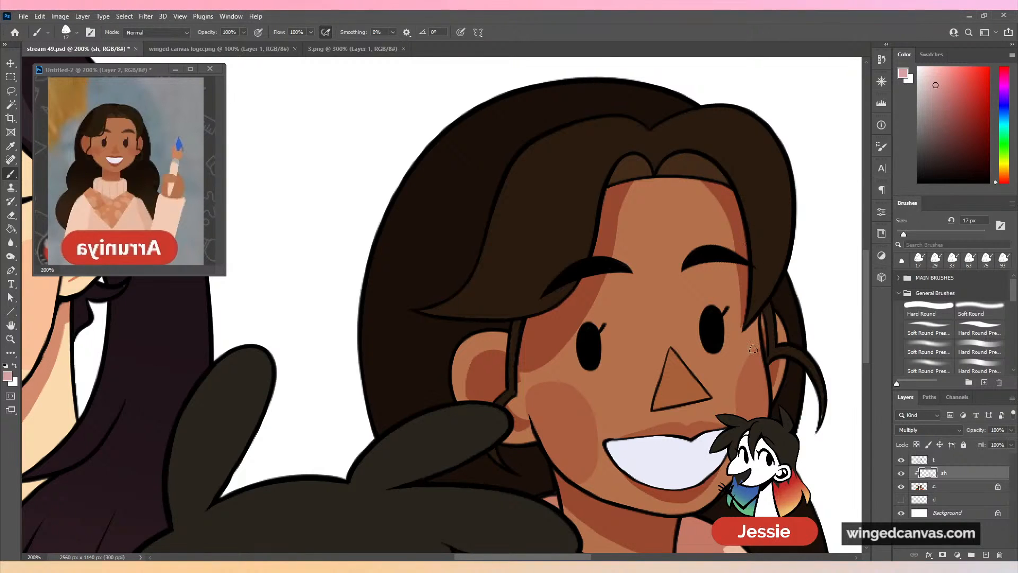
key("ctrl+minus")
key("ctrl+equal")
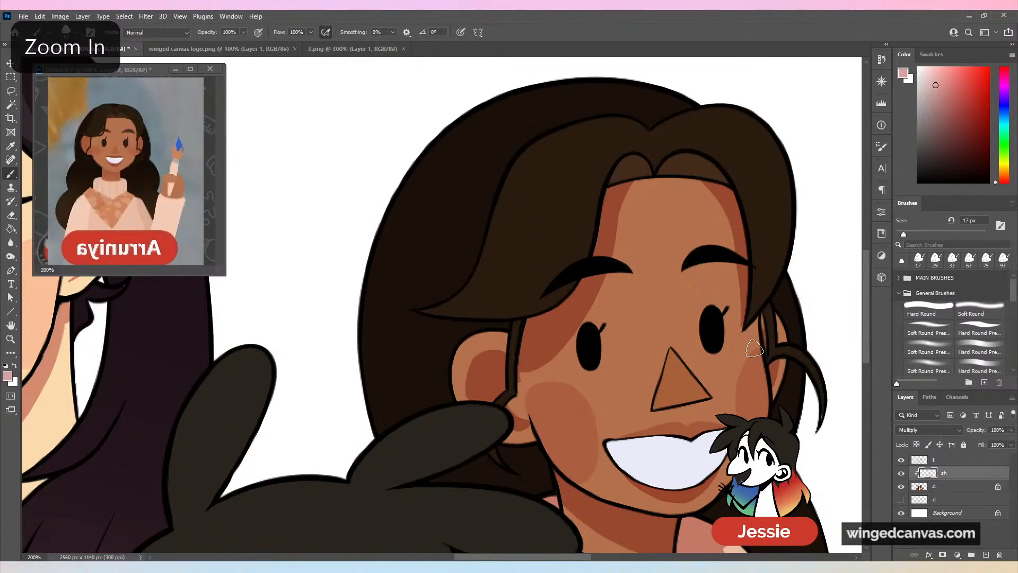
Thin the hair shadow on her temple and forehead with a 35 px eraser, and touch it up with the 17 px brush.
key("e")
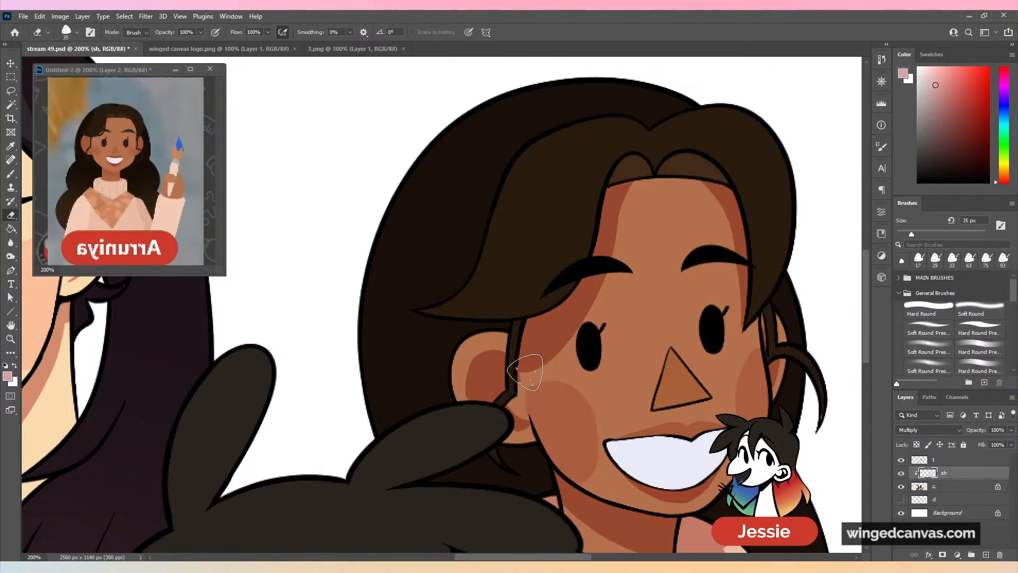
mouse_move(524, 371)
left_mouse_down()
mouse_move(563, 350)
mouse_move(589, 303)
left_mouse_up()
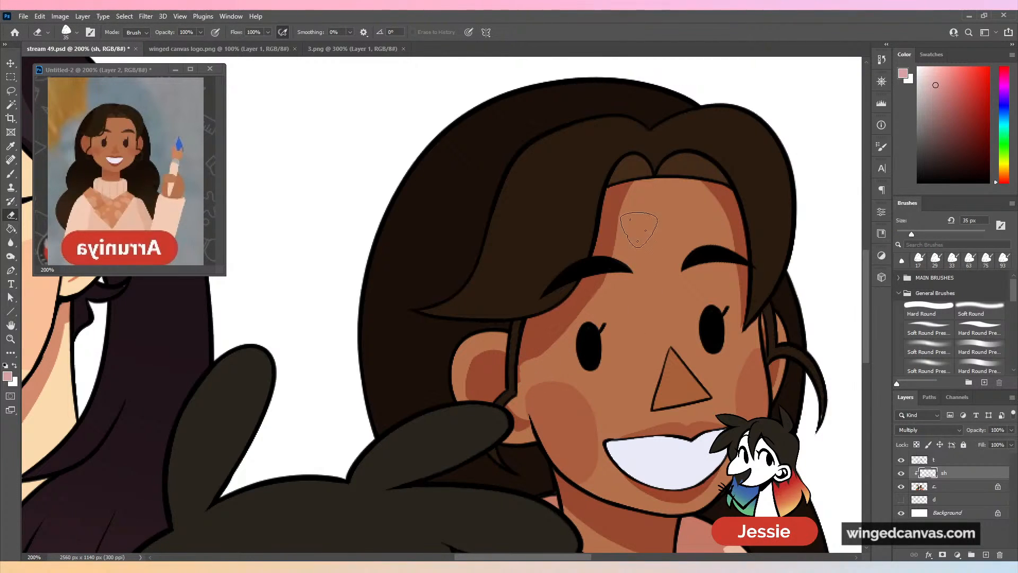
left_click_drag(639, 191, 595, 289)
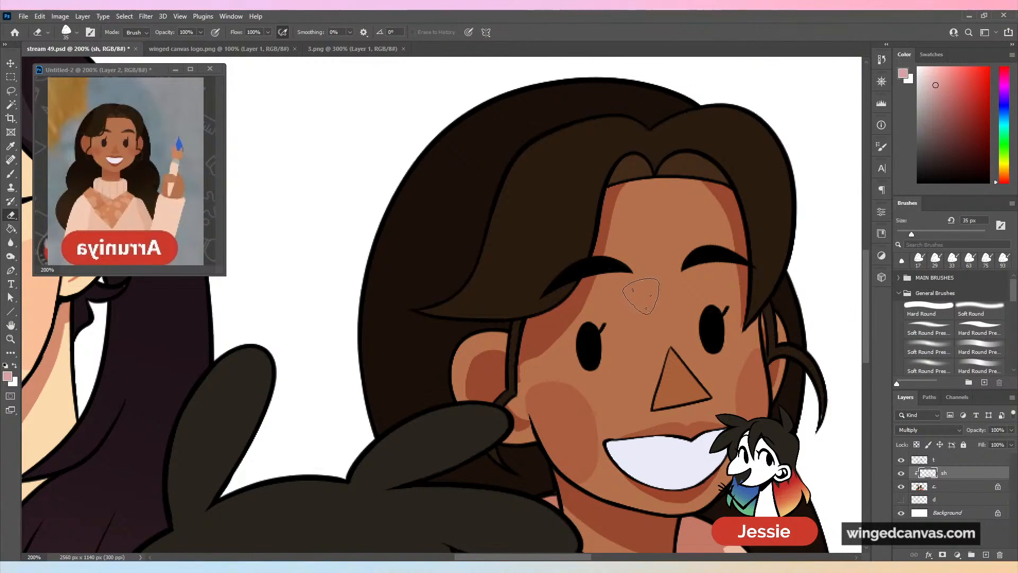
key("b")
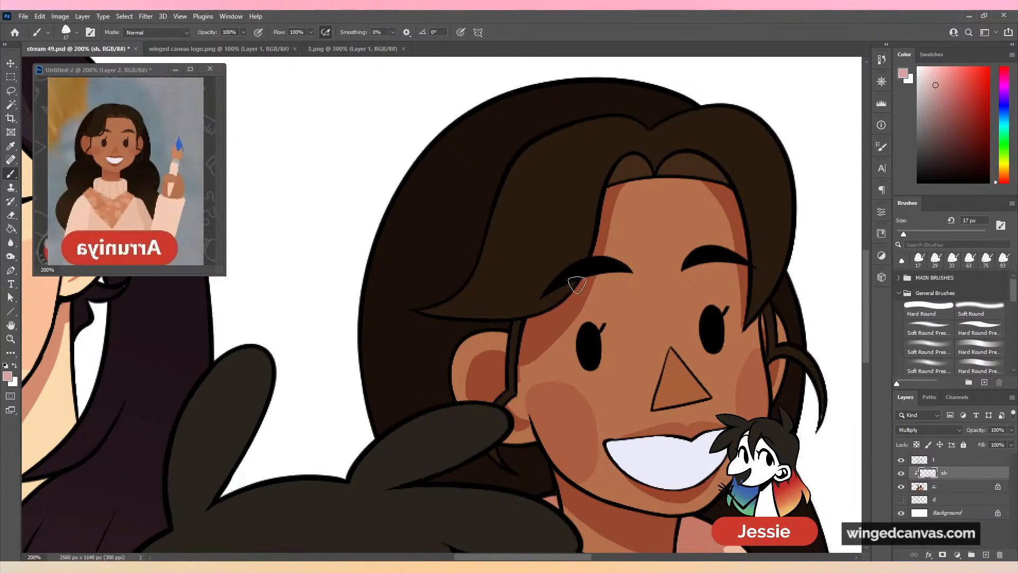
left_click_drag(536, 347, 554, 325)
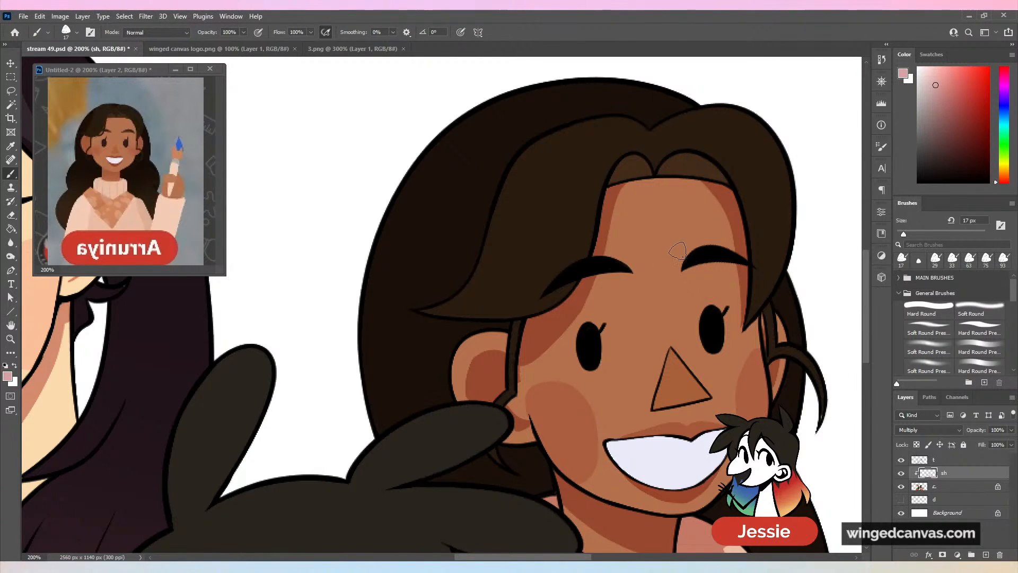
key("ctrl+minus")
key("ctrl+minus")
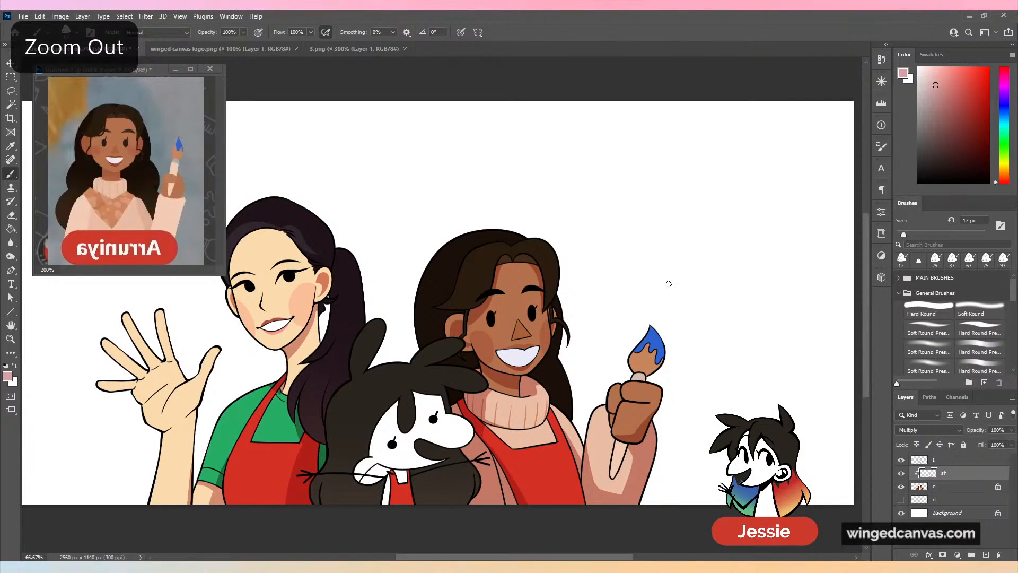
Shade the outer half of the raised paintbrush's blue tip, brown bristles and ferrule.
key("ctrl+plus")
key("ctrl+plus")
scroll(455, 216, "right", 8)
scroll(454, 216, "down", 3)
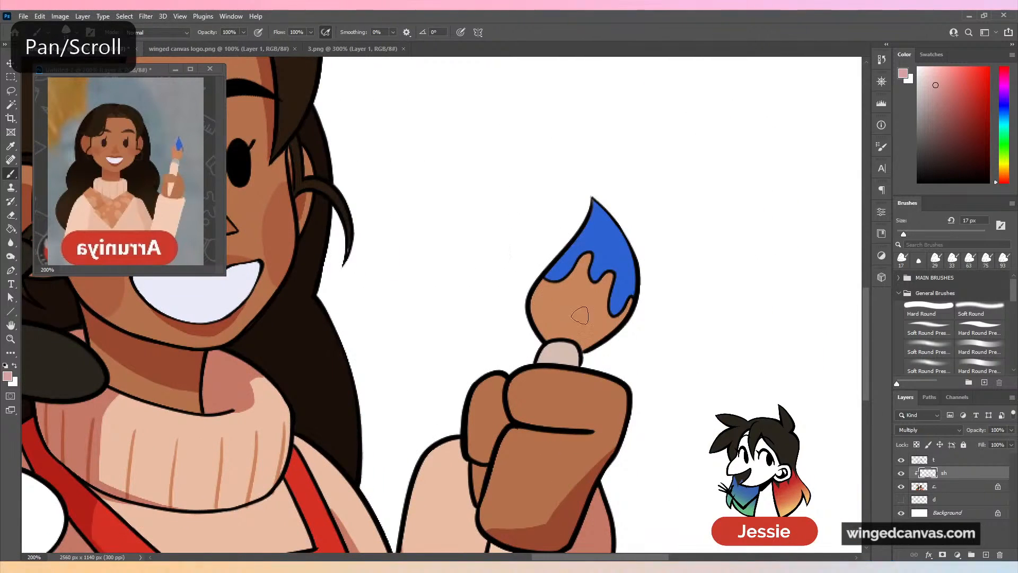
mouse_move(572, 356)
left_mouse_down()
mouse_move(583, 317)
mouse_move(621, 222)
mouse_move(614, 345)
left_mouse_up()
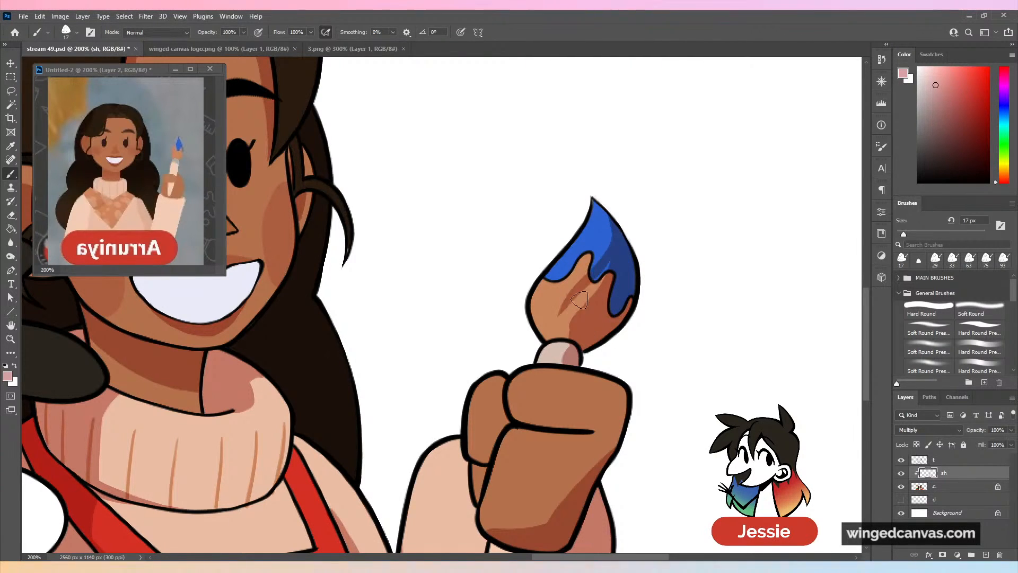
Reshape the bristle shadow with a tapered streak beneath the blue paint, and undo the small shadow on the fist.
key("ctrl+z")
mouse_move(599, 212)
left_mouse_down()
mouse_move(538, 339)
mouse_move(566, 337)
mouse_move(558, 320)
mouse_move(609, 251)
mouse_move(609, 189)
left_mouse_up()
key("ctrl+z")
key("ctrl+z")
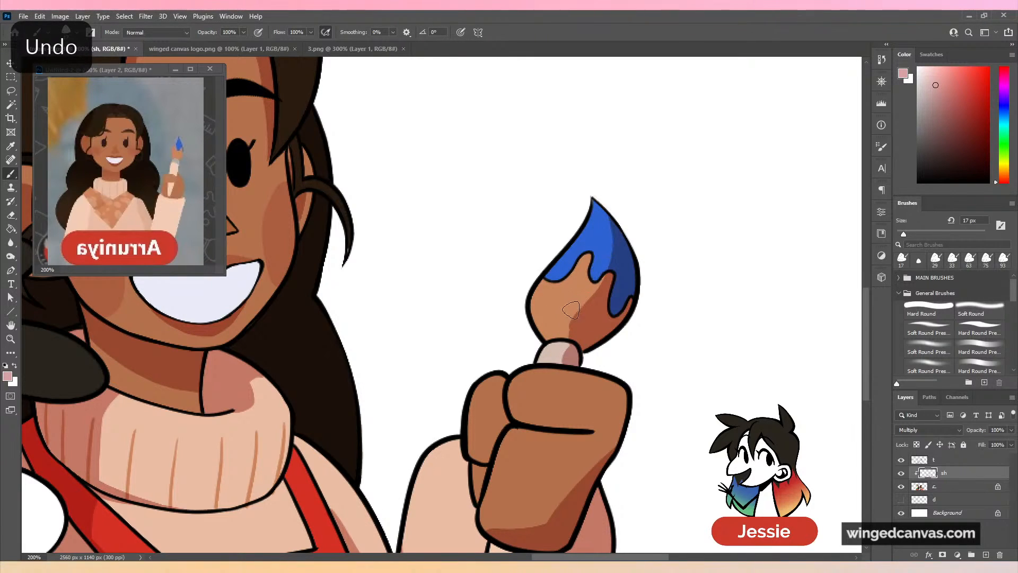
mouse_move(575, 289)
left_mouse_down()
mouse_move(610, 236)
mouse_move(573, 302)
left_mouse_up()
key("ctrl+z")
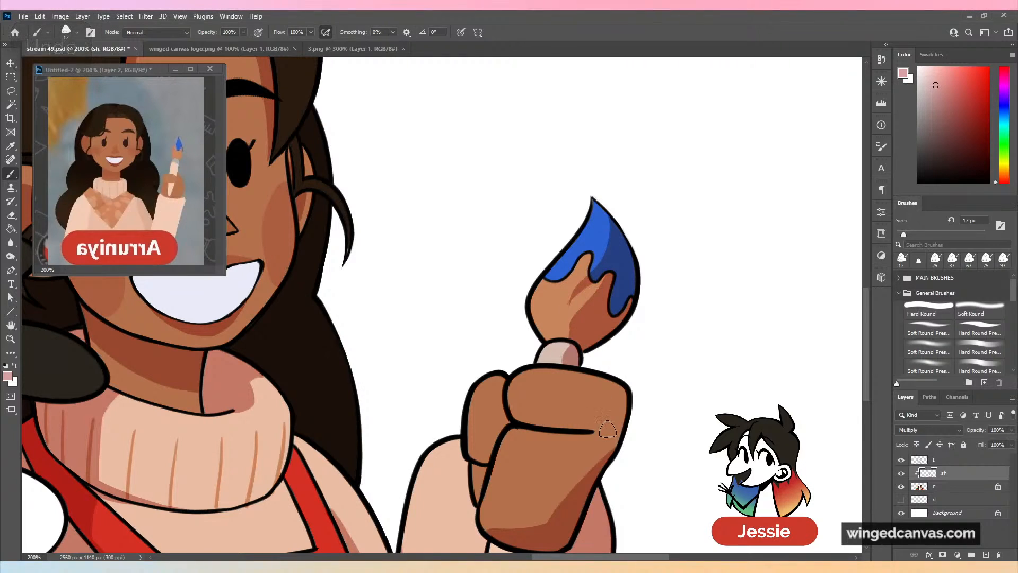
left_click_drag(569, 314, 571, 338)
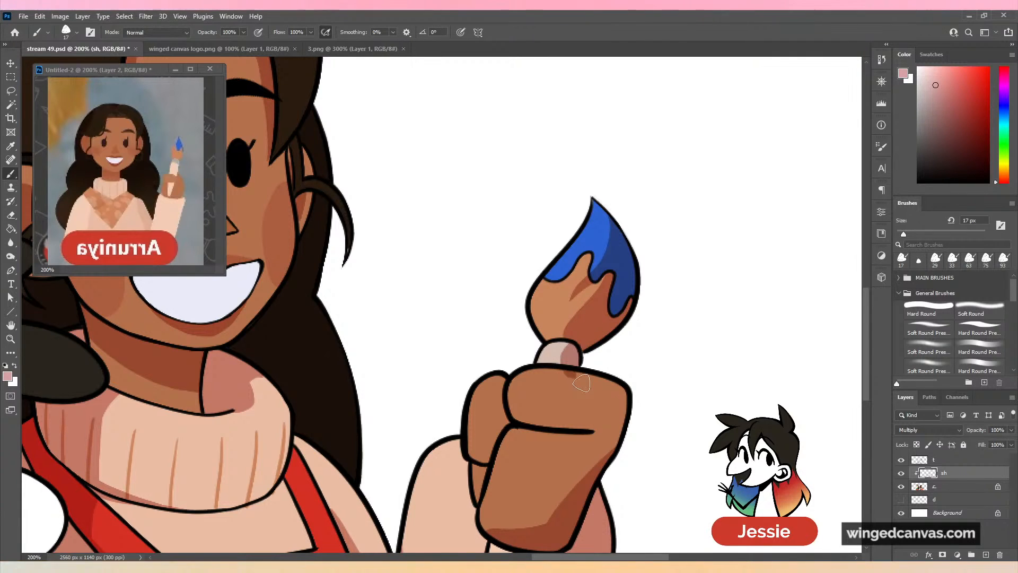
key("ctrl+z")
Check the shaded paintbrush and fist at different magnifications, and save the document.
key("ctrl+minus")
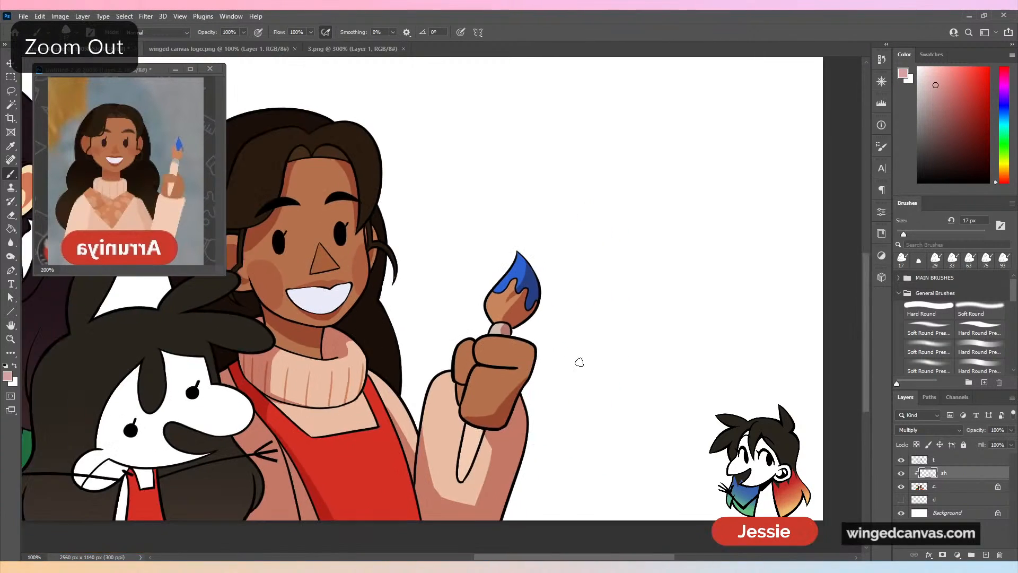
key("ctrl+plus")
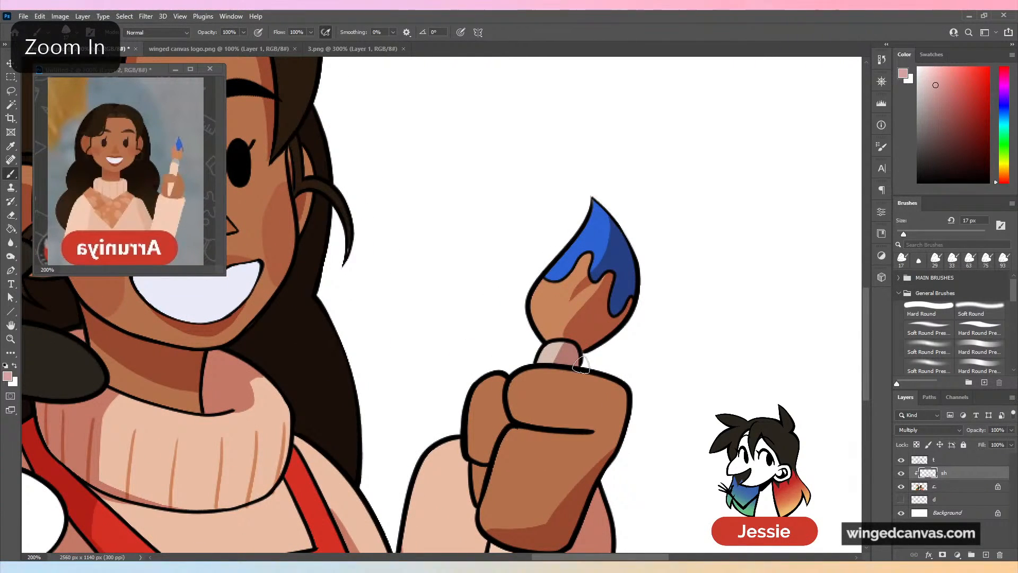
scroll(627, 357, "down", 3)
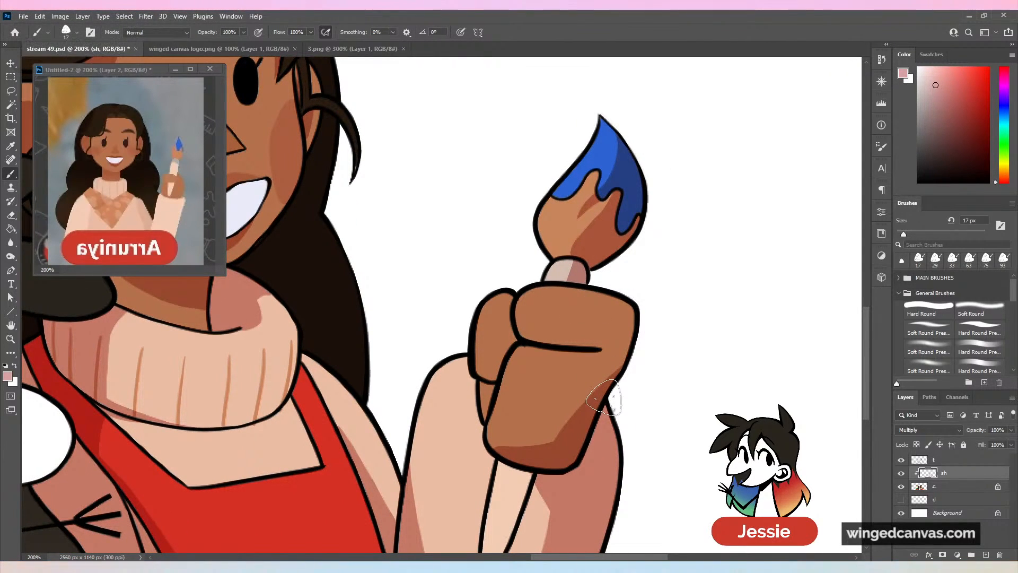
scroll(632, 268, "down", 3)
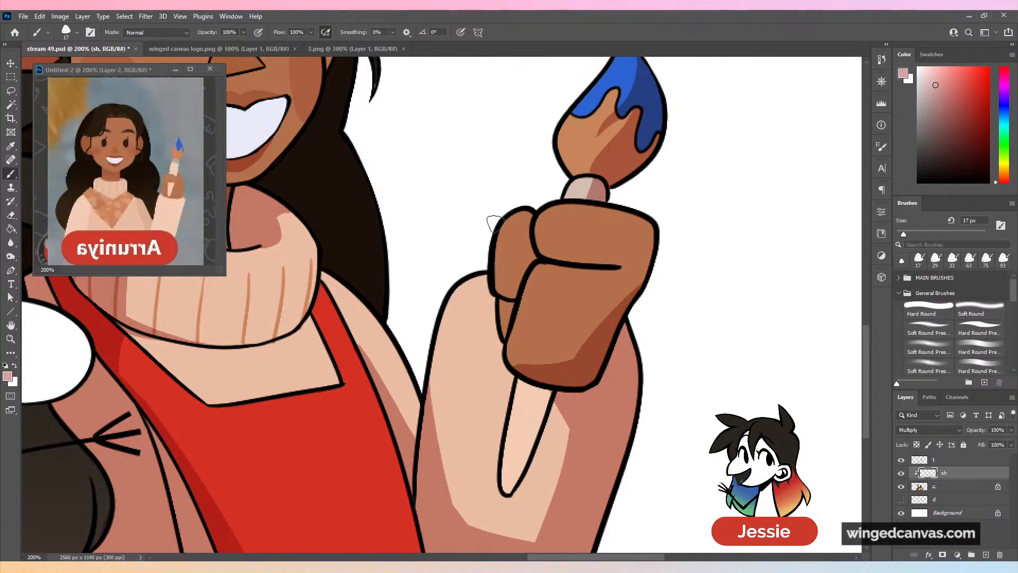
key("ctrl+minus")
key("ctrl+minus")
key("ctrl+minus")
key("ctrl+s")
Shade the lower part of the small finger and the top of the paintbrush handle just beneath the fist.
key("ctrl+plus")
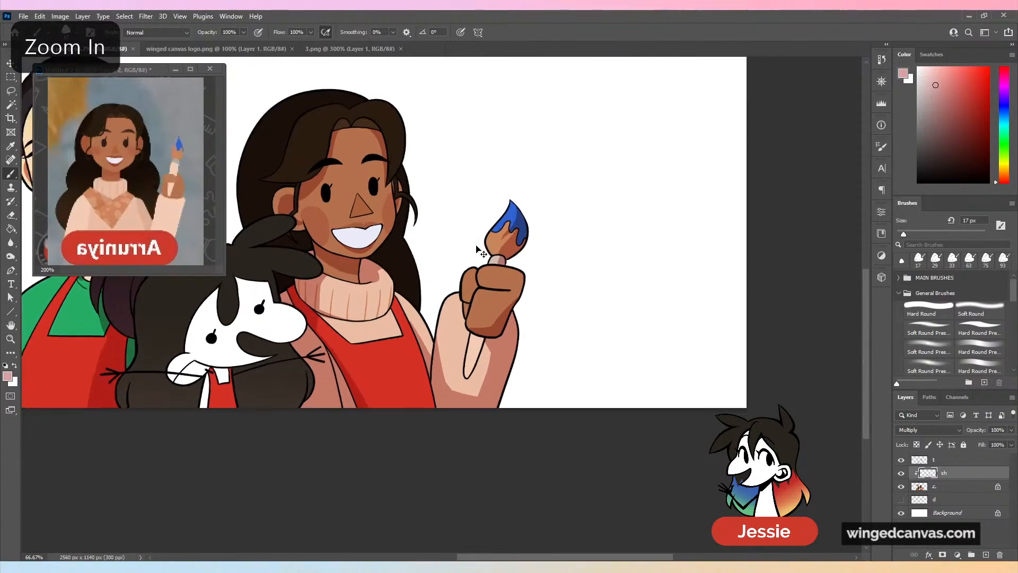
key("ctrl+plus")
key("ctrl+plus")
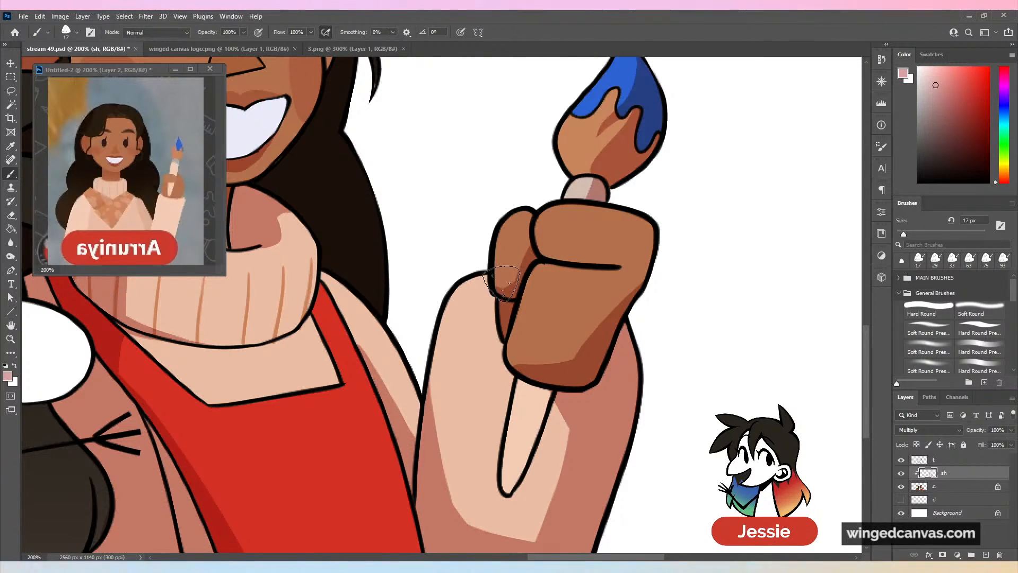
left_click_drag(573, 296, 554, 280)
mouse_move(456, 301)
left_mouse_down()
mouse_move(475, 318)
mouse_move(462, 302)
mouse_move(478, 313)
mouse_move(506, 308)
mouse_move(517, 334)
mouse_move(488, 336)
mouse_move(512, 339)
left_mouse_up()
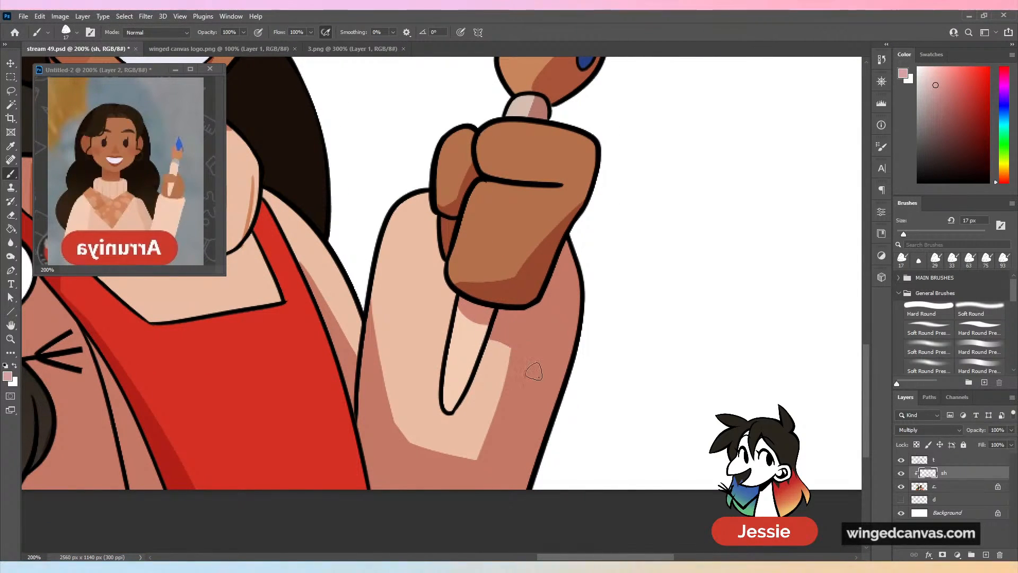
Shade the strip of sleeve beside the fist just beneath the small finger, and save the document.
left_click_drag(441, 262, 452, 296)
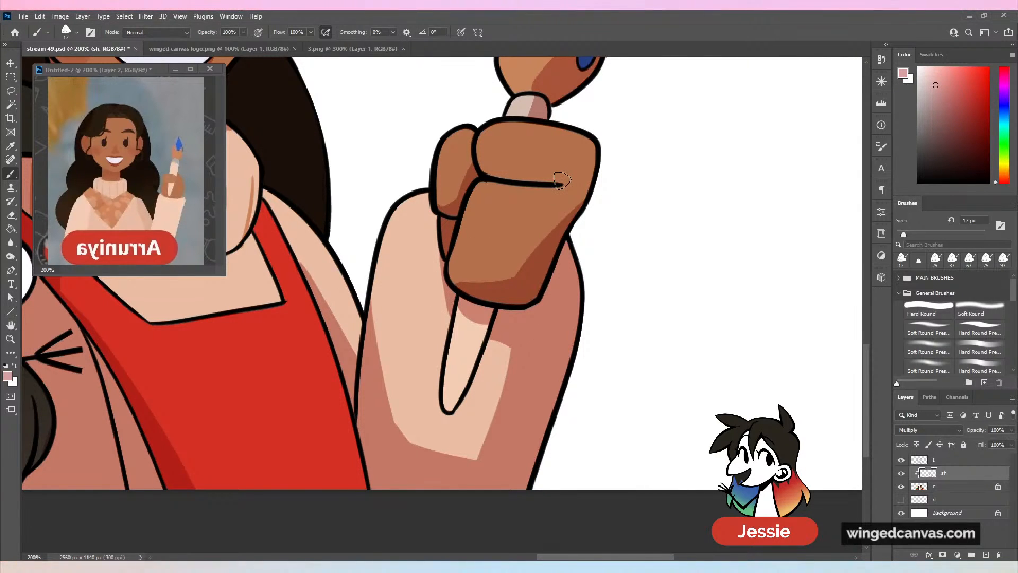
key("ctrl+minus")
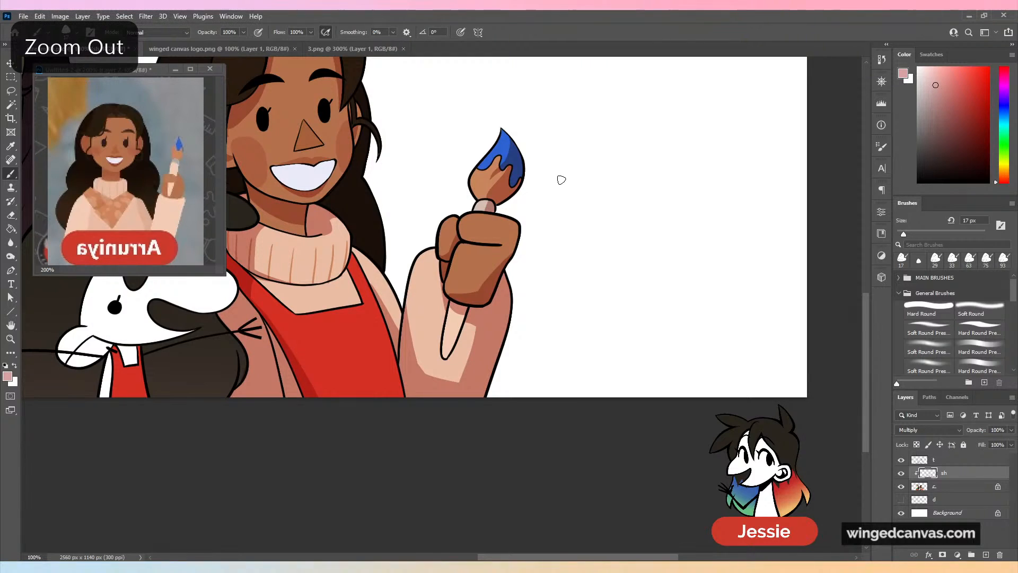
key("ctrl+minus")
key("ctrl+plus")
key("ctrl+s")
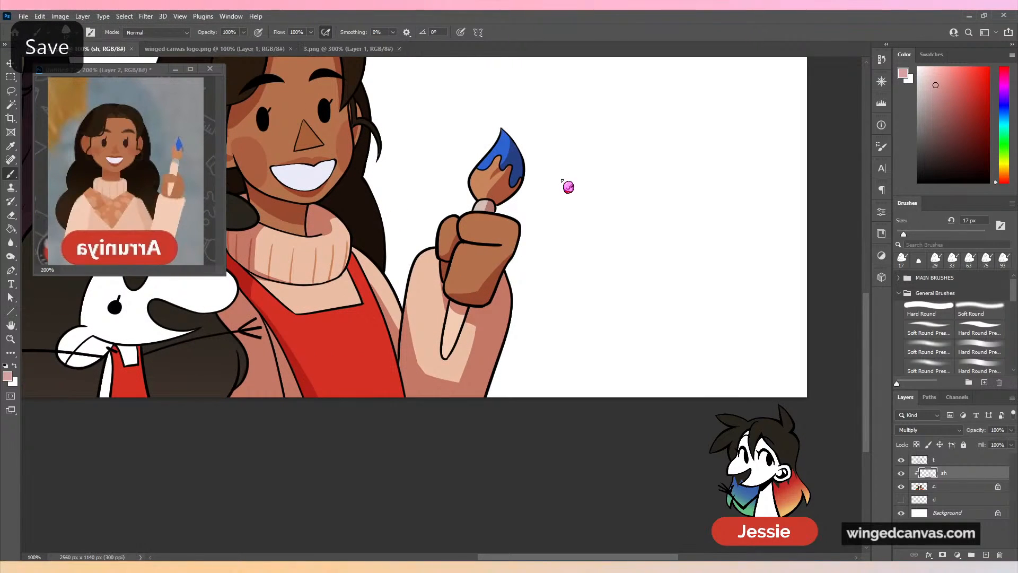
Lock the transparent pixels of line-art layer t and choose a muted reddish brown as the painting colour.
key("ctrl+minus")
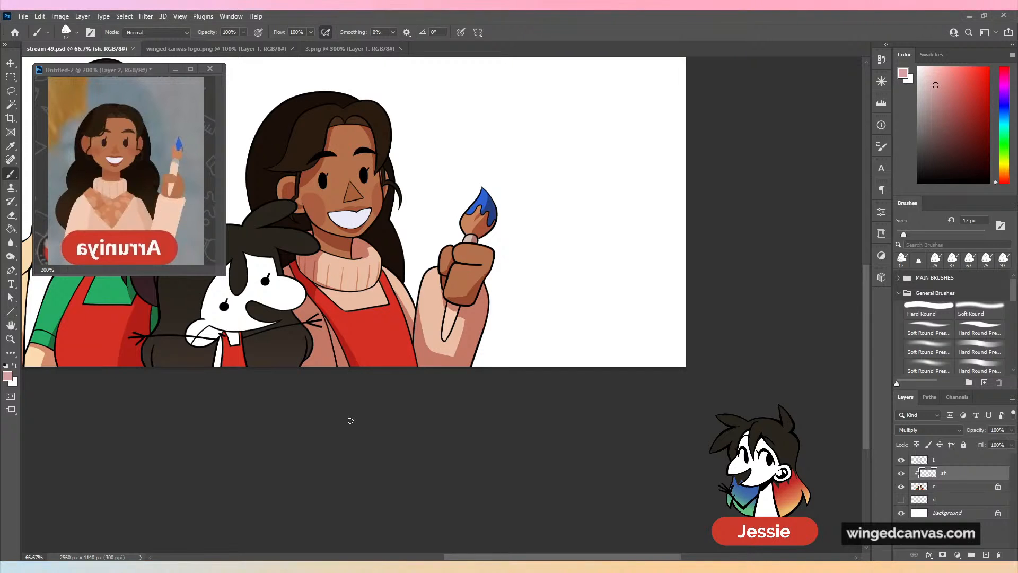
key("ctrl+minus")
key("ctrl+minus")
key("ctrl+plus")
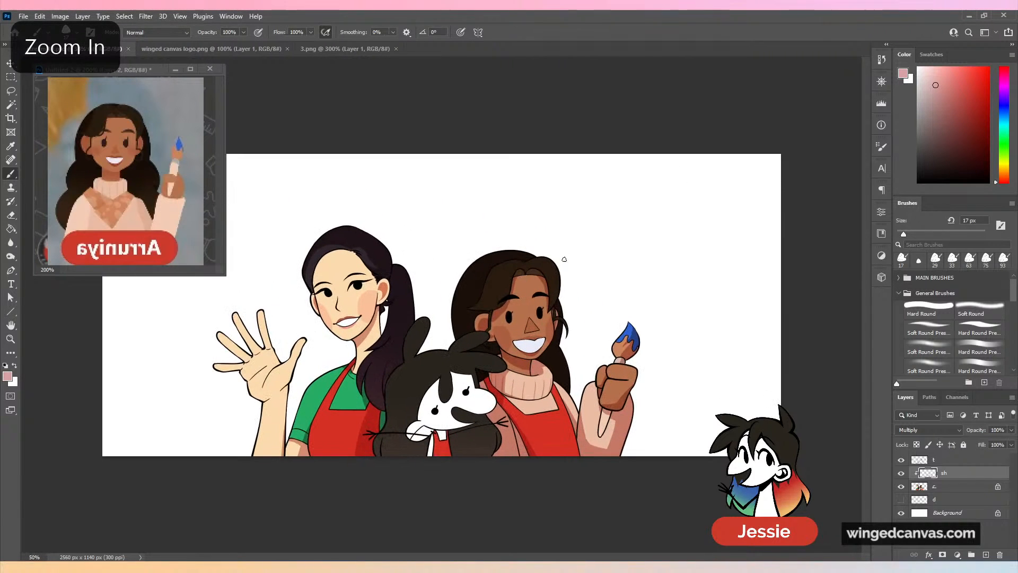
left_click(944, 459)
key("ctrl+plus")
left_click_drag(474, 289, 573, 238)
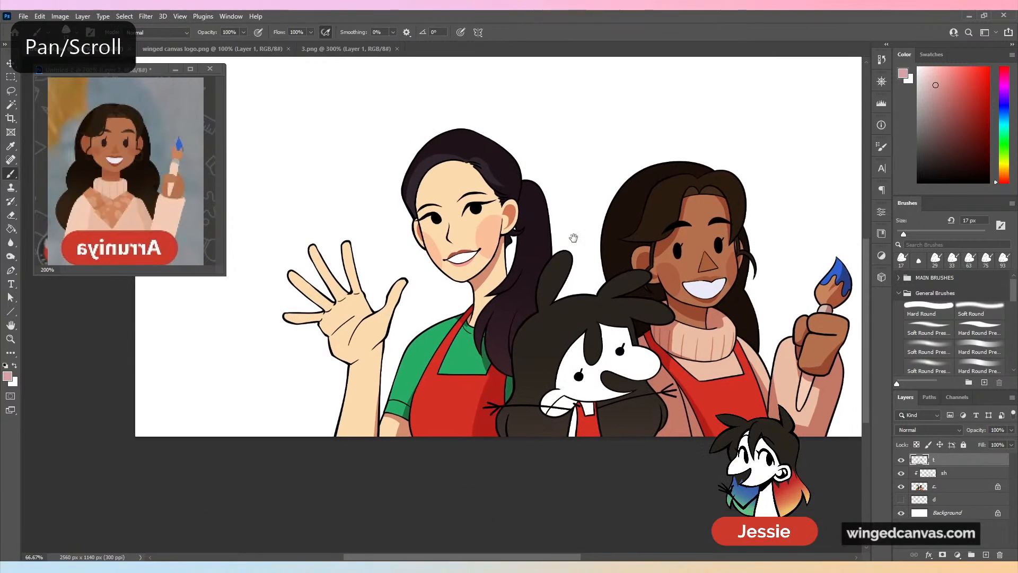
left_click(918, 446)
left_click(1005, 176)
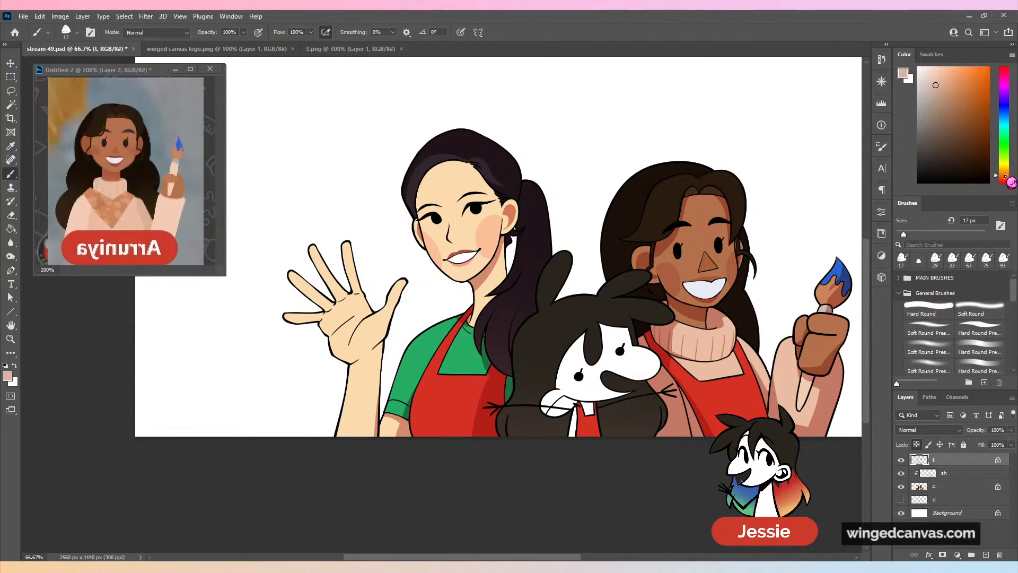
left_click(946, 135)
left_click(1006, 179)
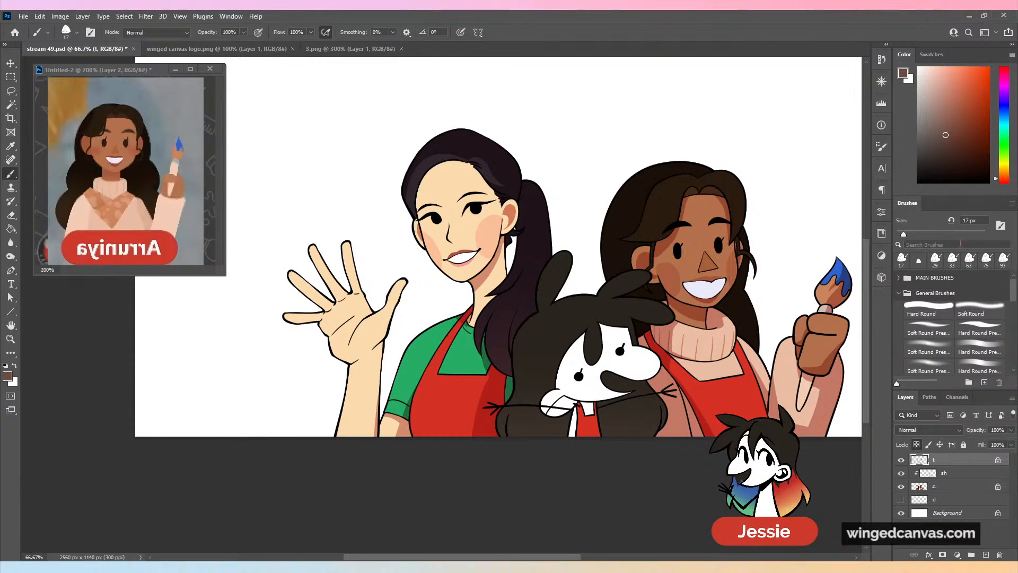
Try recolouring the characters' line art brown with a 293 px brush, preview the Multiply blend mode, and undo the recolouring.
key("ctrl+minus")
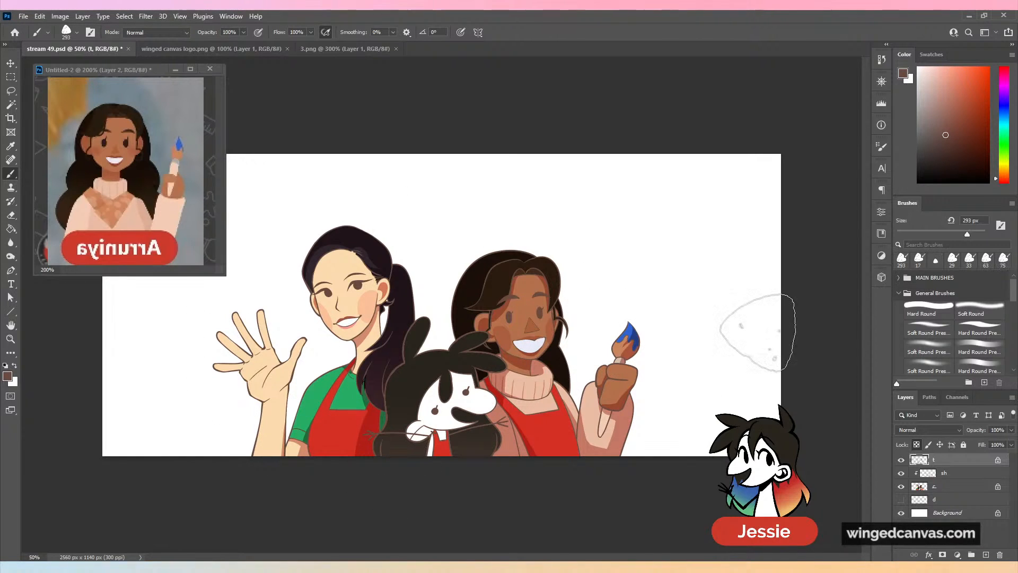
left_click(923, 431)
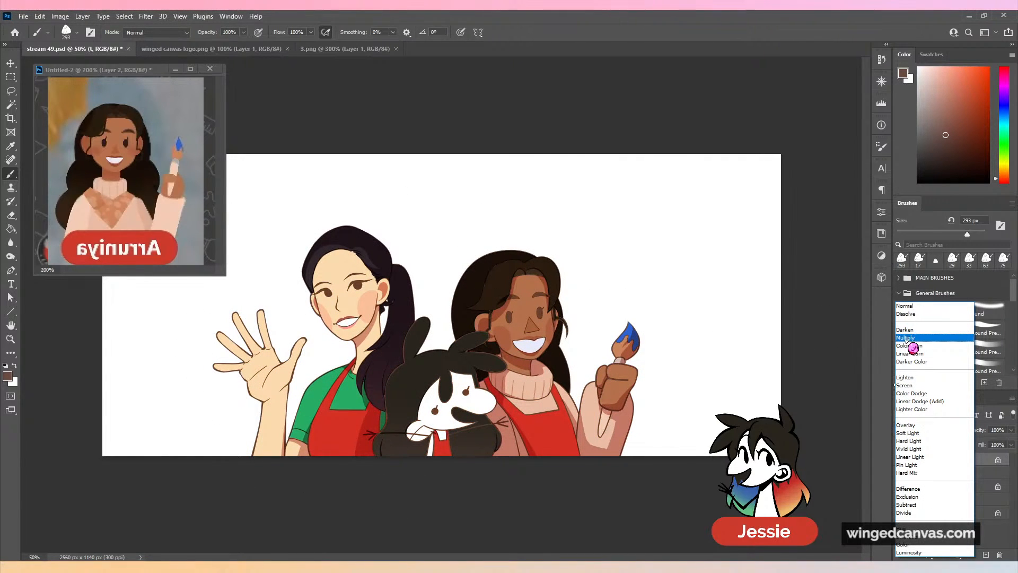
left_click(876, 349)
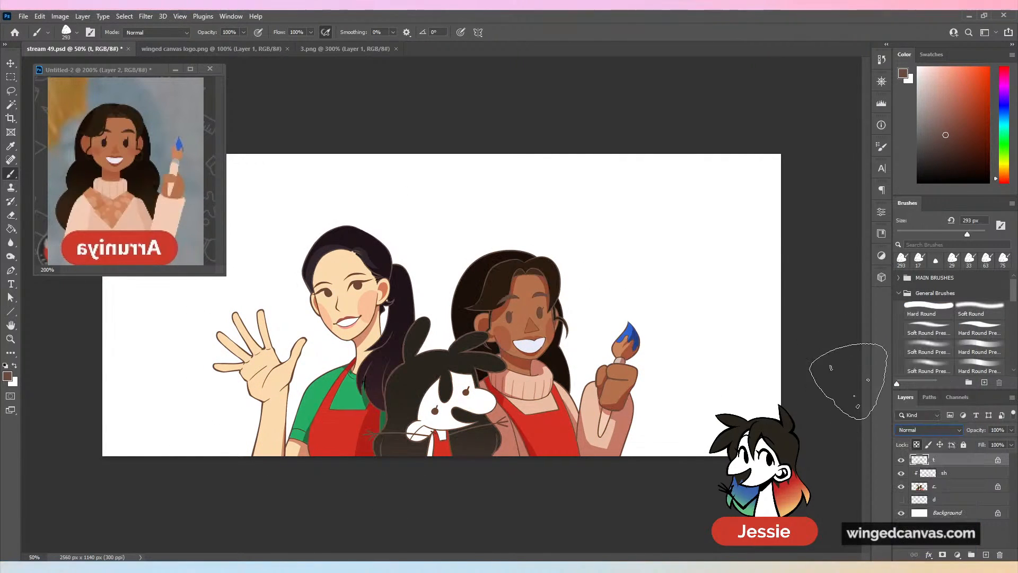
key("ctrl+z")
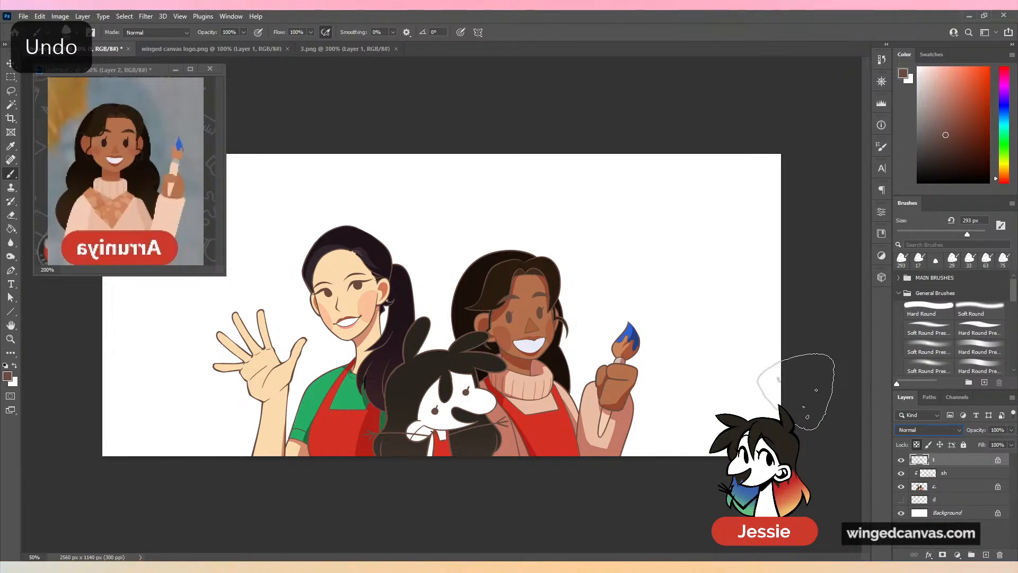
key("ctrl+z")
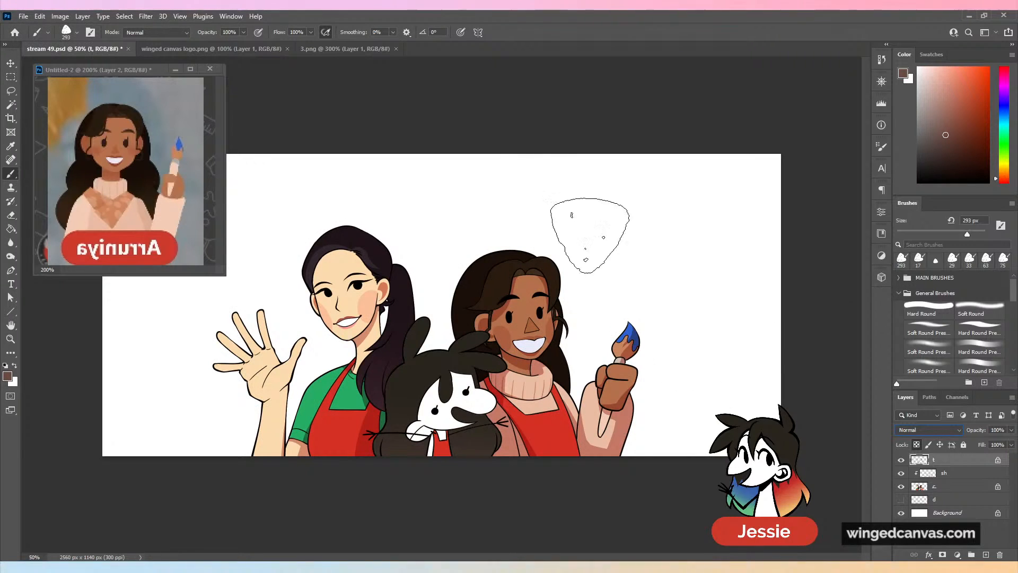
Choose the 24 px hard round pressure brush from the MAIN BRUSHES group, and save the document.
key("ctrl+plus")
key("ctrl+s")
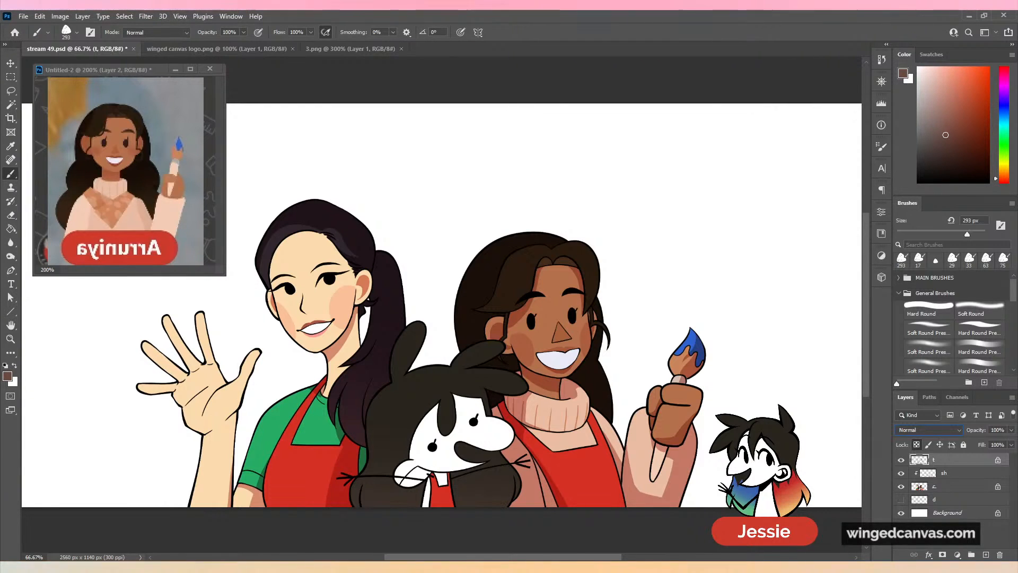
mouse_move(194, 569)
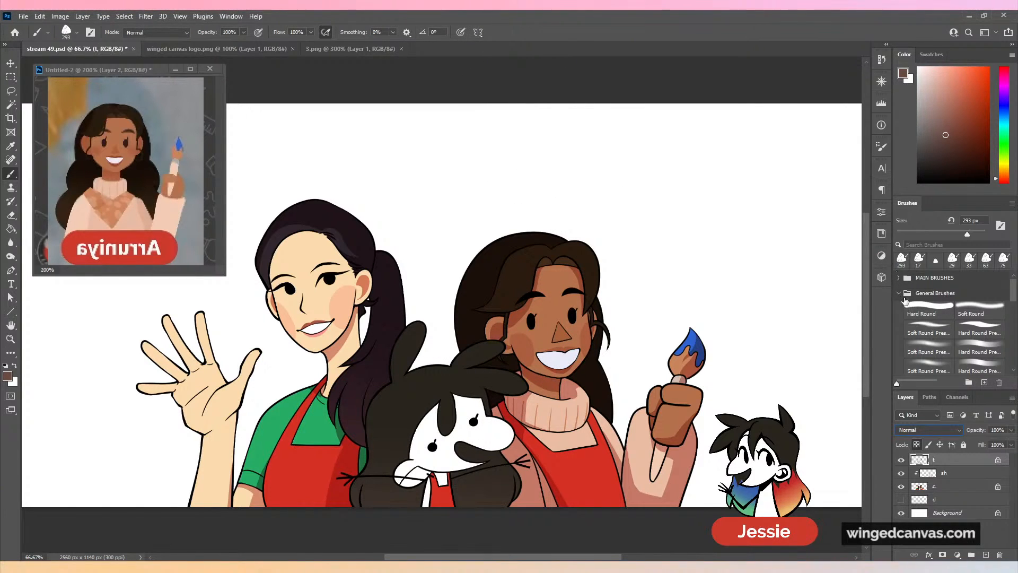
left_click(899, 293)
left_click(898, 277)
left_click(907, 296)
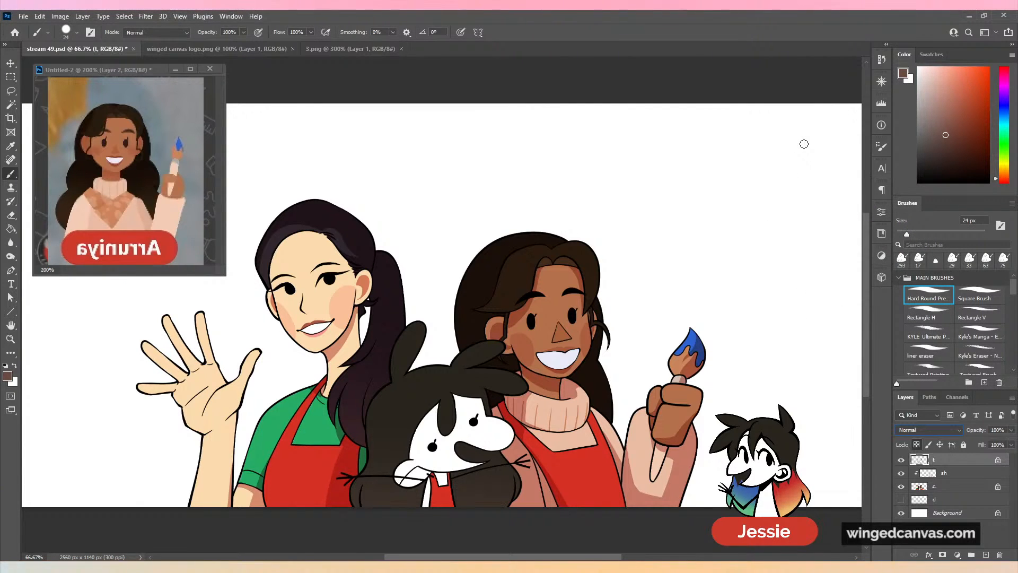
scroll(616, 211, "down", 1)
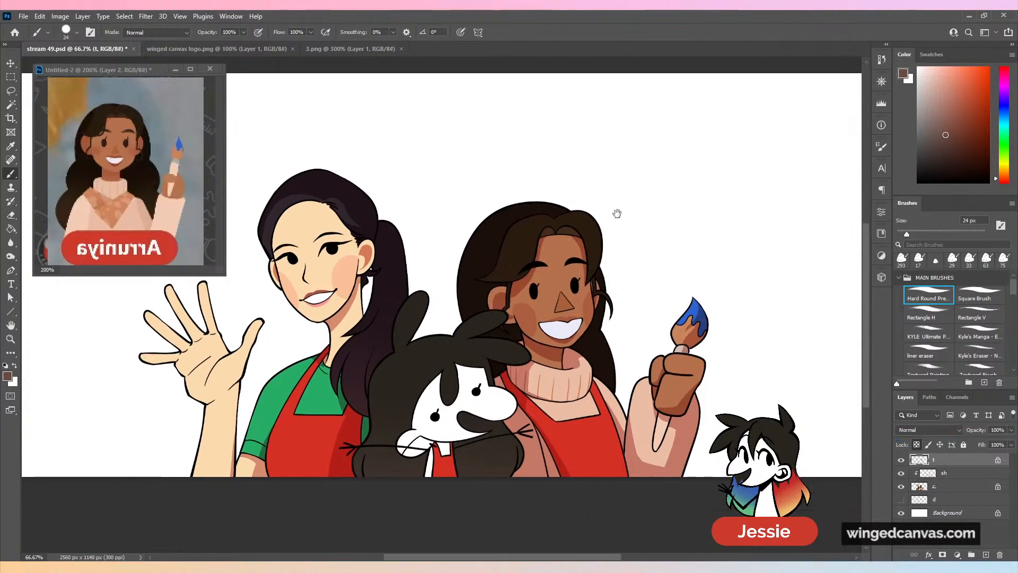
key("ctrl+s")
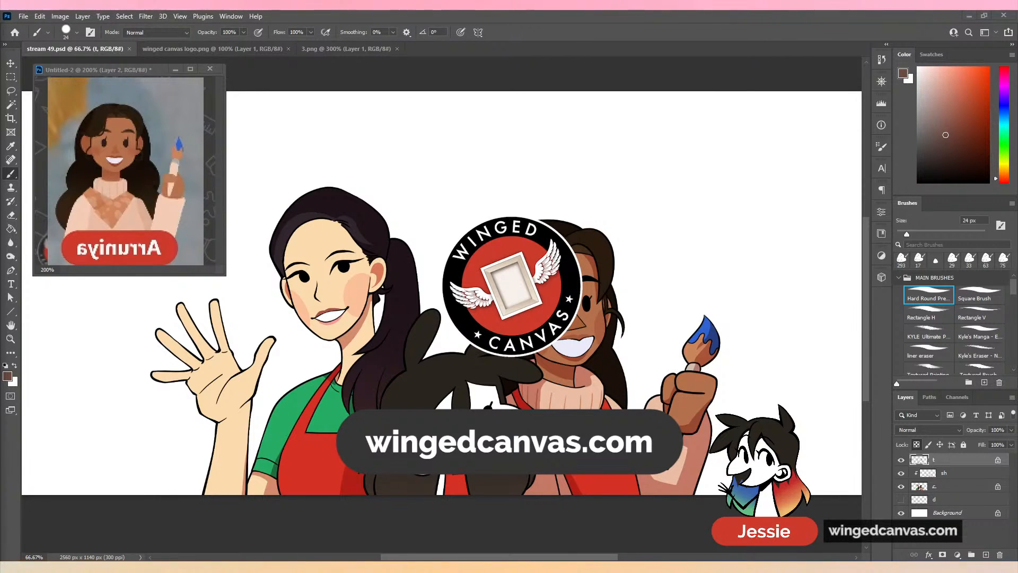
Close the floating reference portrait document Untitled-2 without saving its changes.
left_click(210, 69)
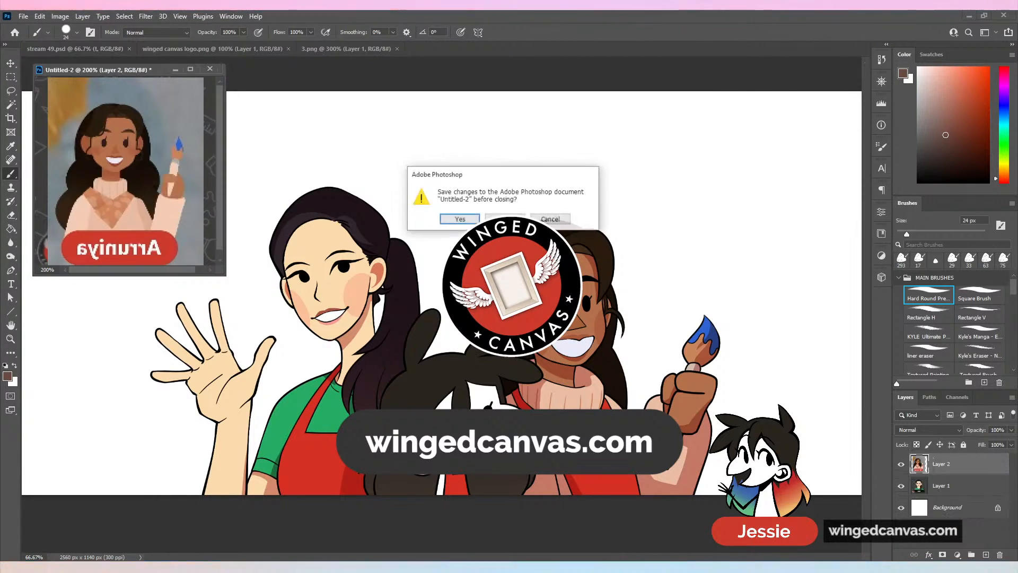
left_click(505, 218)
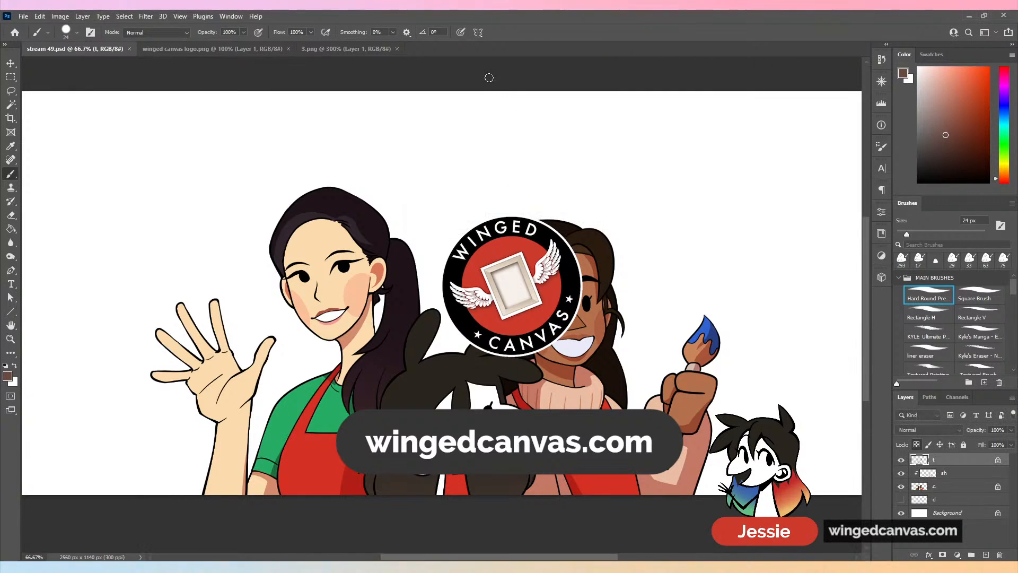